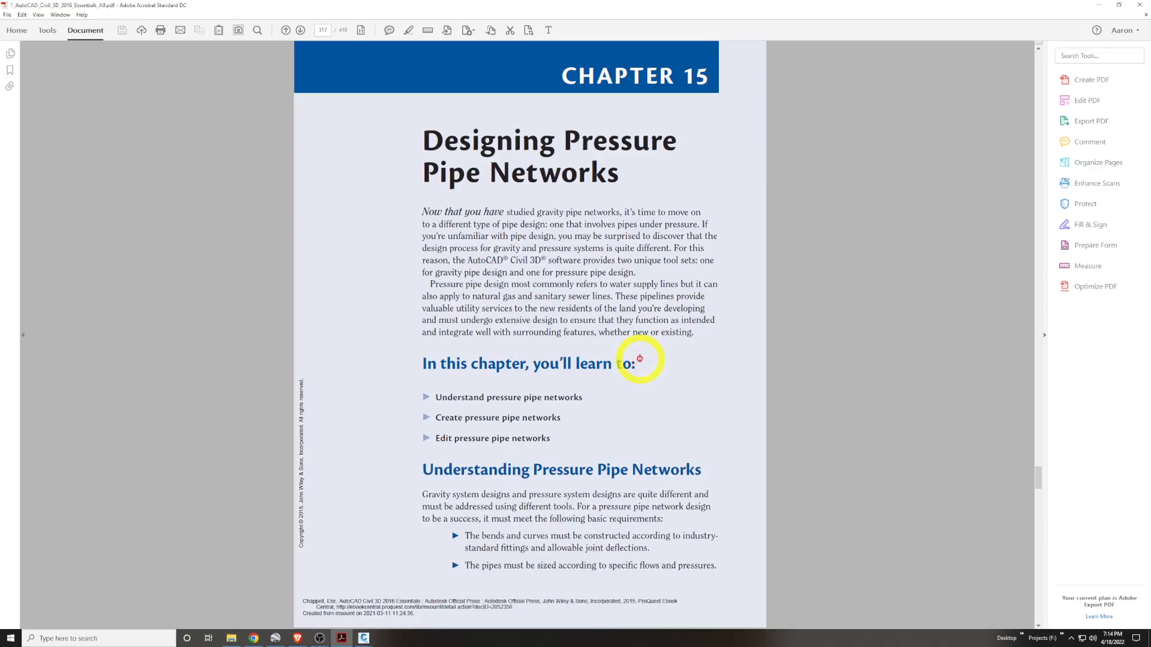
# Read the Chapter 15 introduction and the fittings section, marking the passages on elbow angles, allowable deflection and bending radius
pyautogui.scroll(-15, 645, 358)
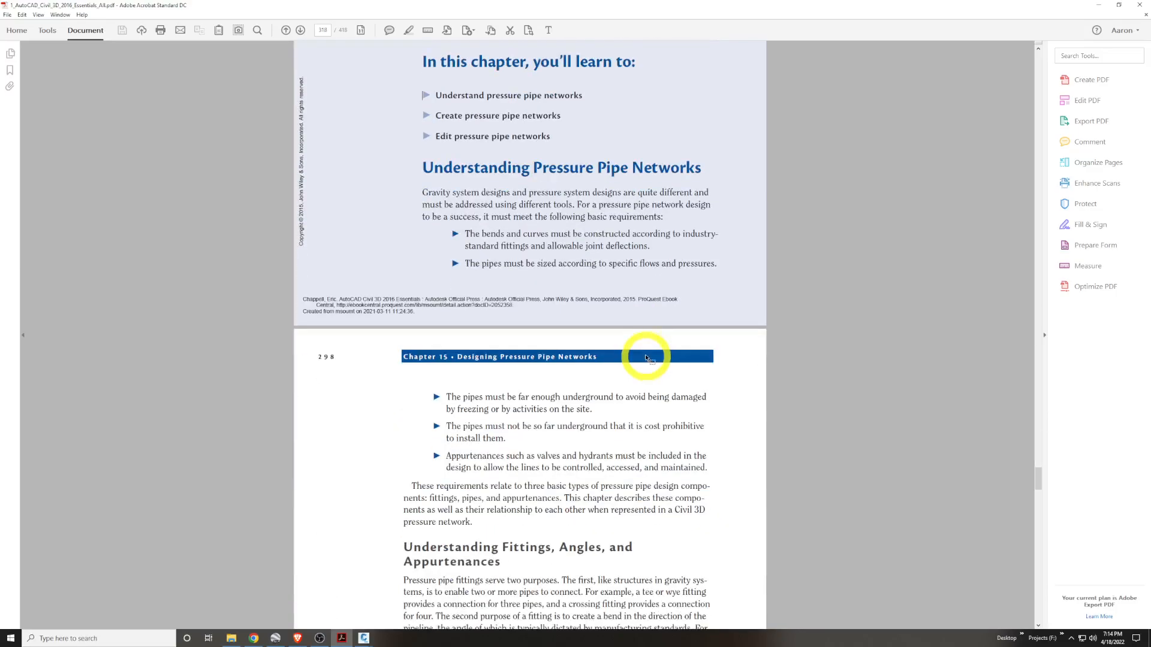
pyautogui.scroll(-4, 645, 358)
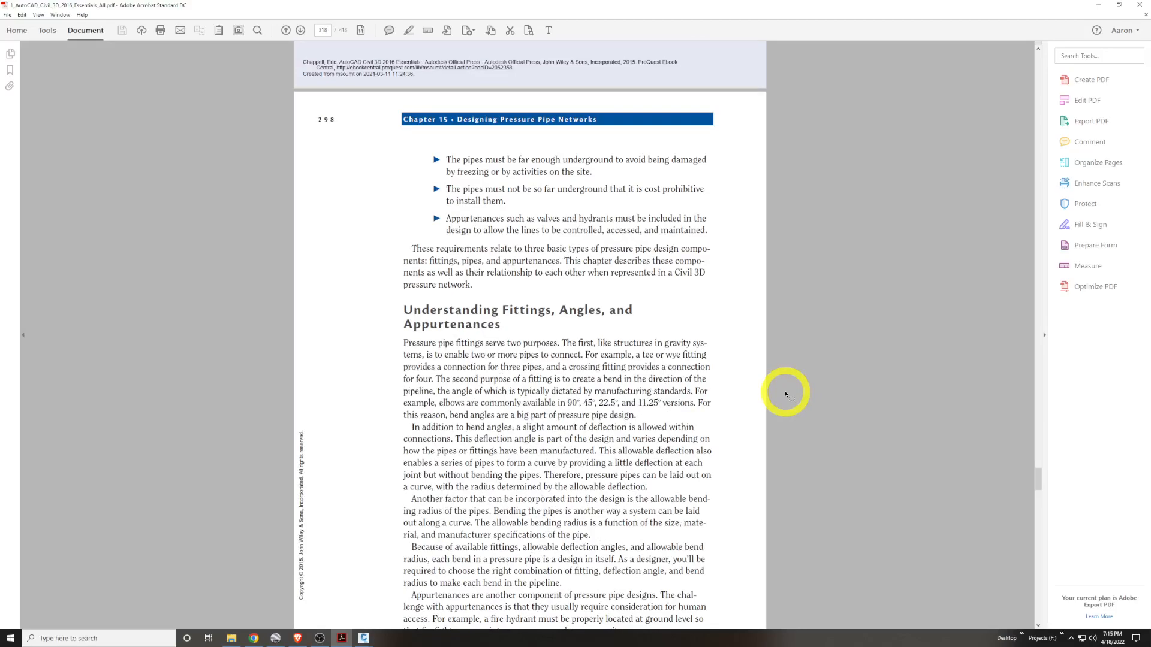
pyautogui.scroll(-2, 785, 395)
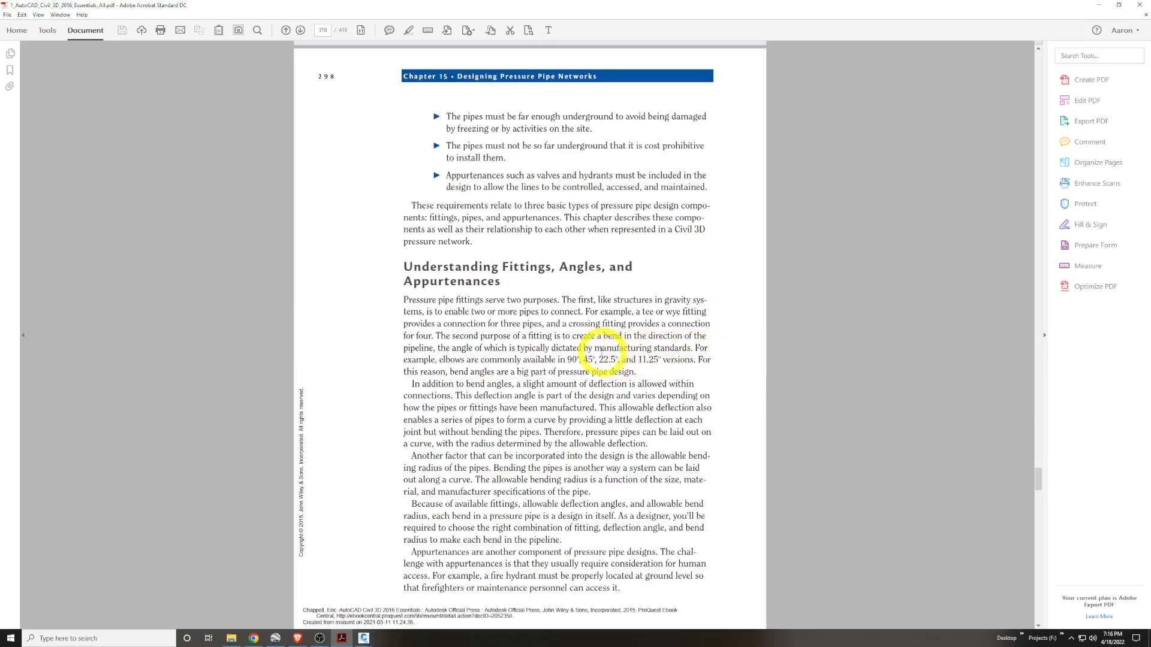
pyautogui.moveTo(440, 359); pyautogui.dragTo(660, 361)
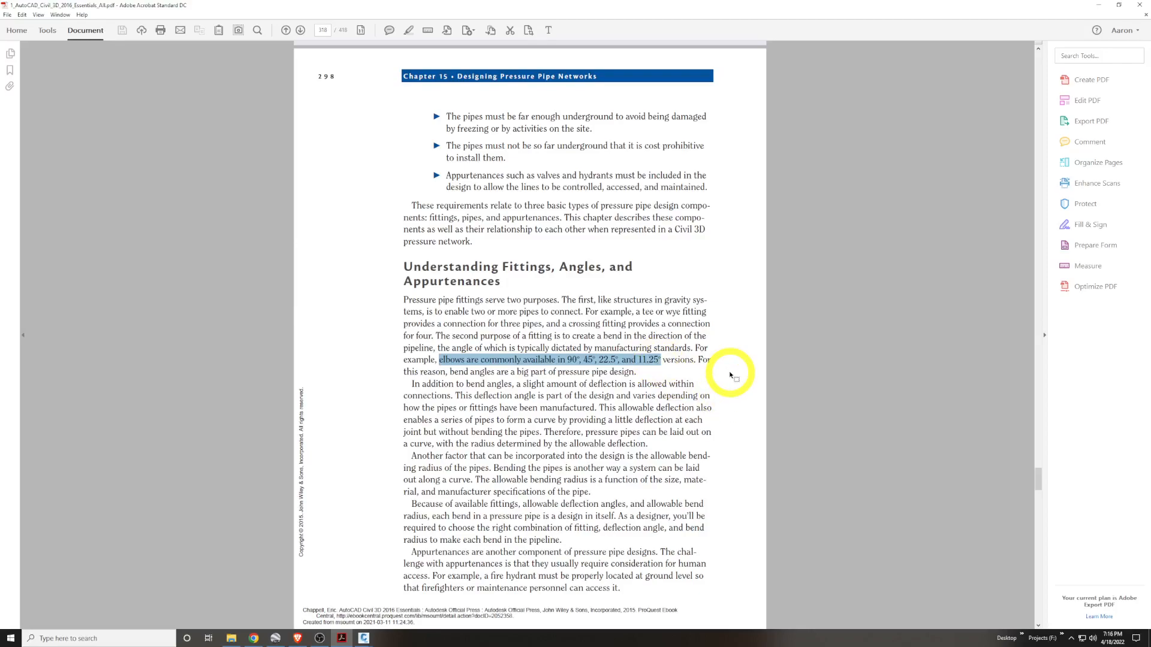
pyautogui.click(730, 374)
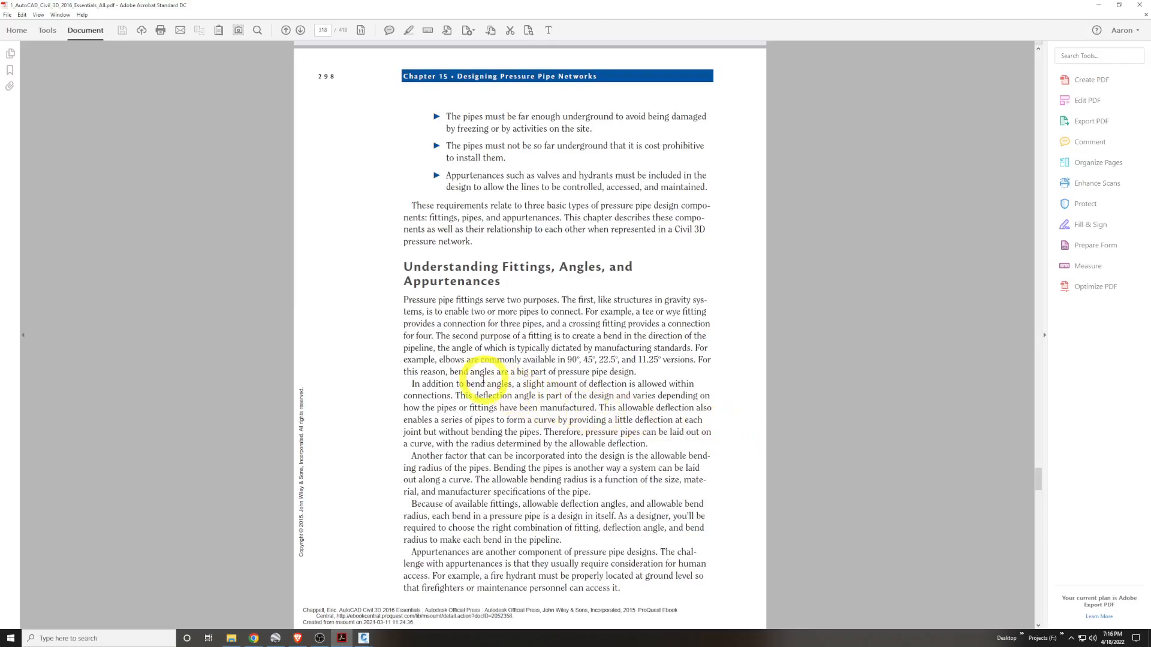
pyautogui.moveTo(486, 383); pyautogui.dragTo(698, 413)
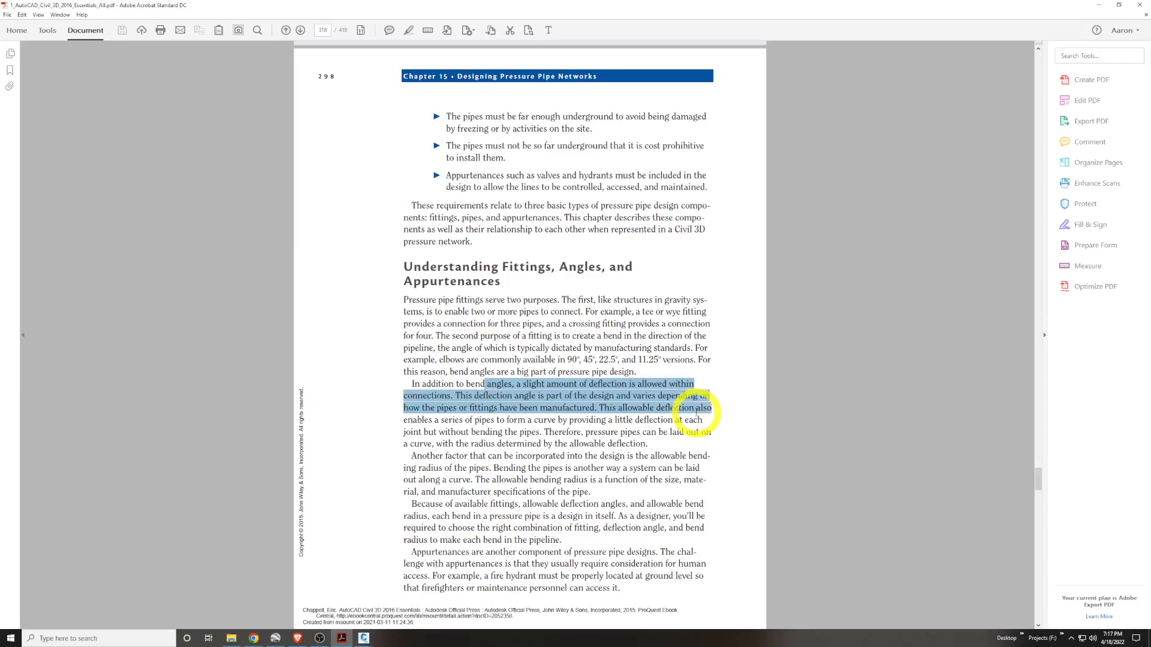
pyautogui.moveTo(697, 412); pyautogui.dragTo(710, 428)
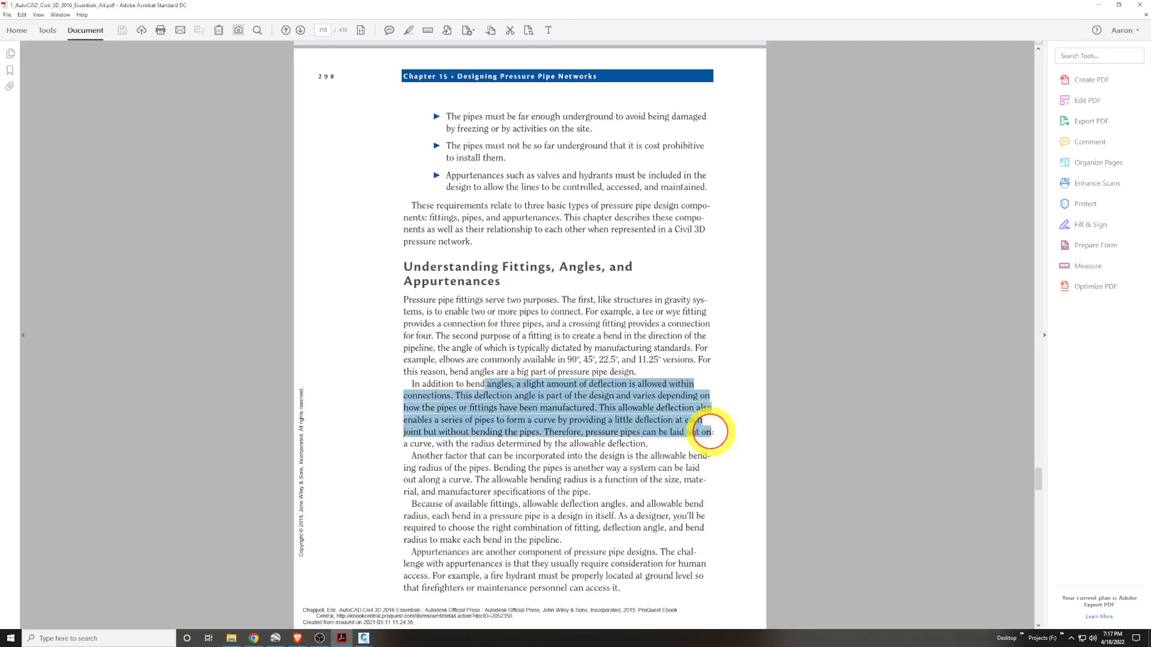
pyautogui.click(745, 436)
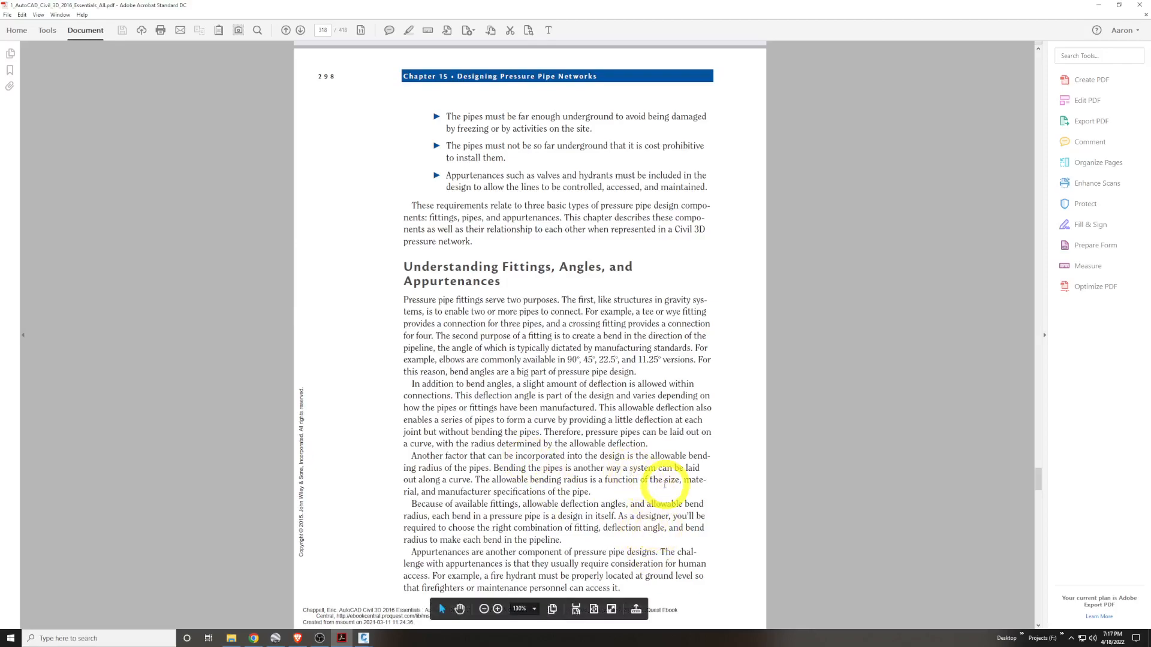
pyautogui.moveTo(629, 480); pyautogui.dragTo(418, 457)
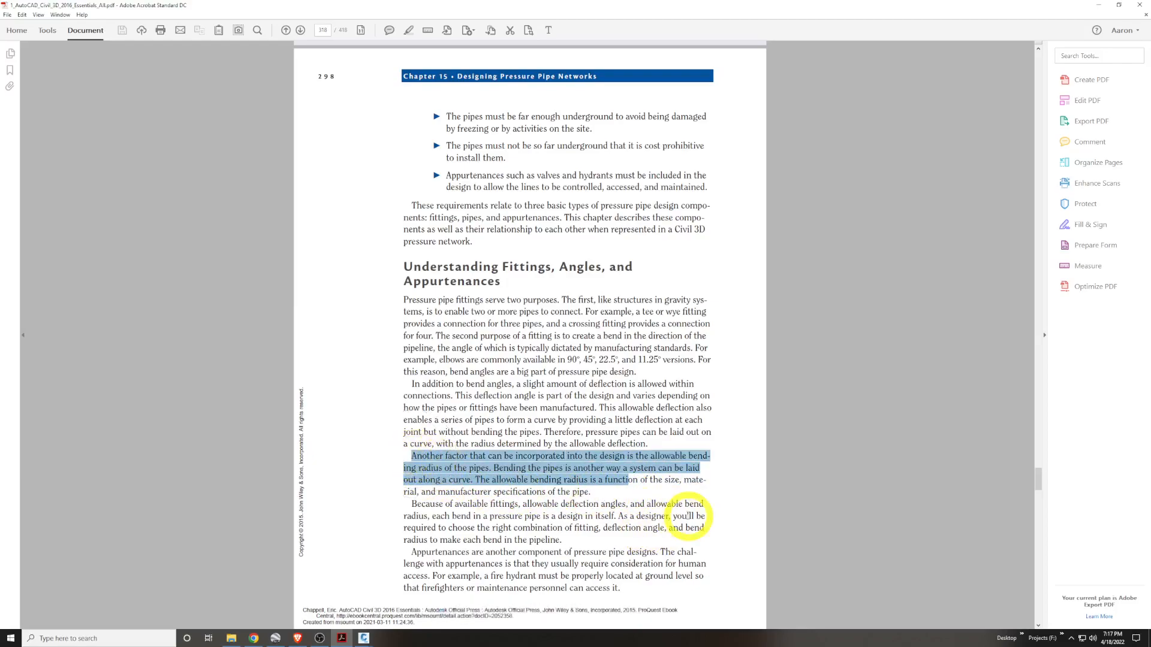
pyautogui.click(703, 505)
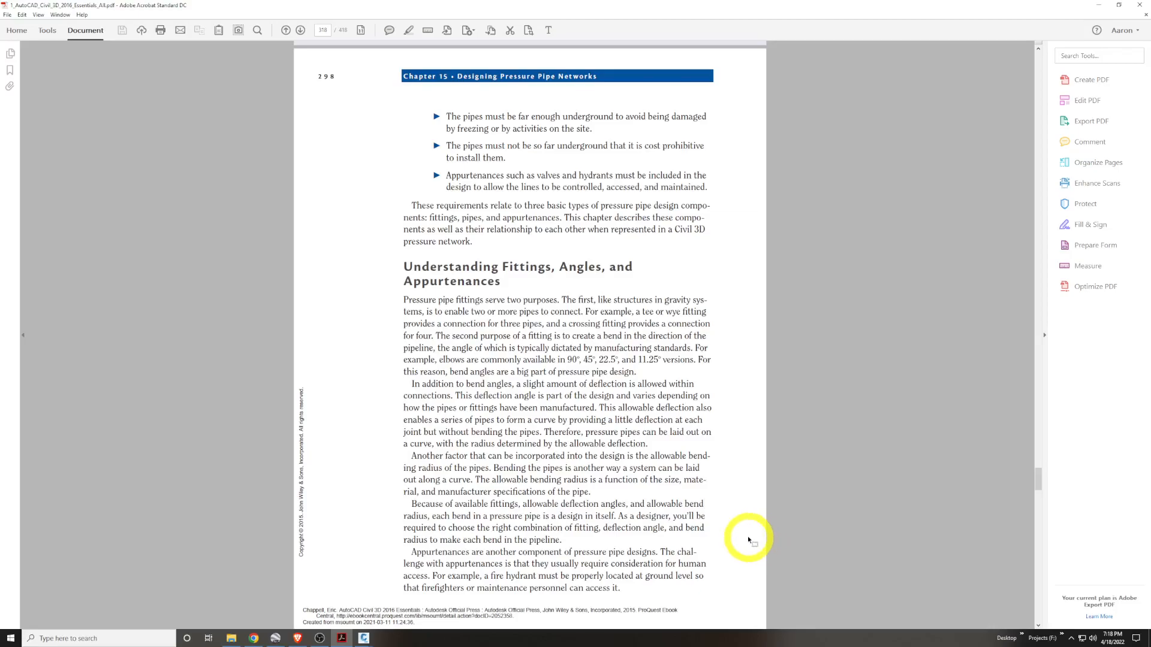
pyautogui.scroll(-1, 744, 513)
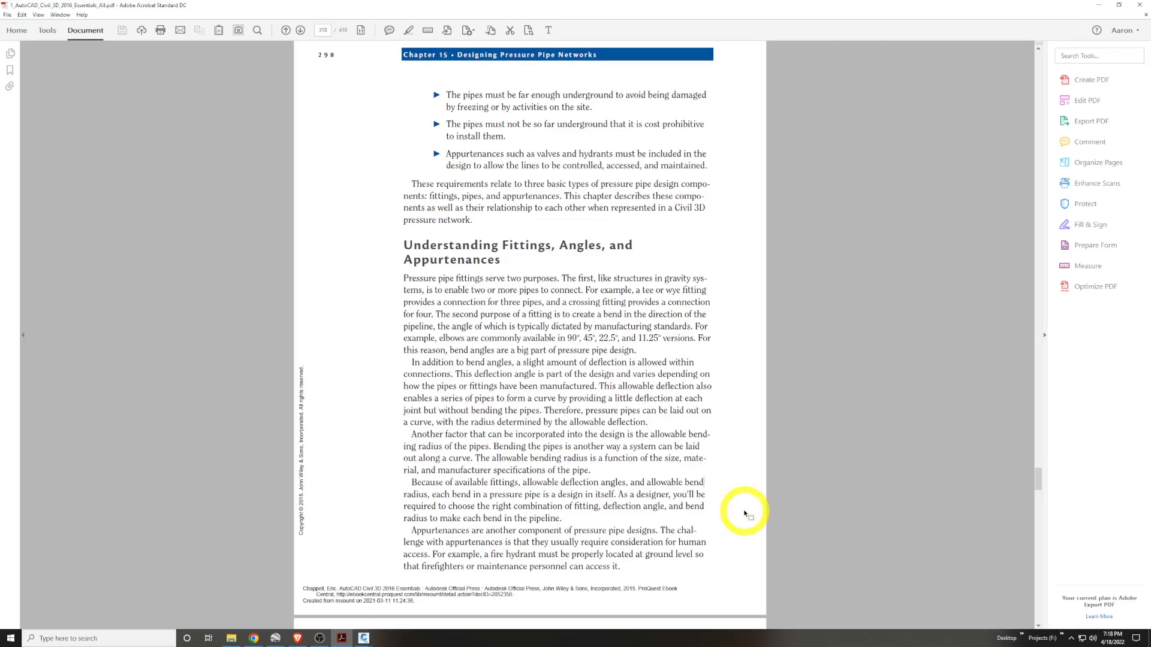
# Read the pressure pipes and pressure network sections on page 299, marking "fittings, pipes, and appurtenances" and the term "pressure network"
pyautogui.scroll(-10, 744, 513)
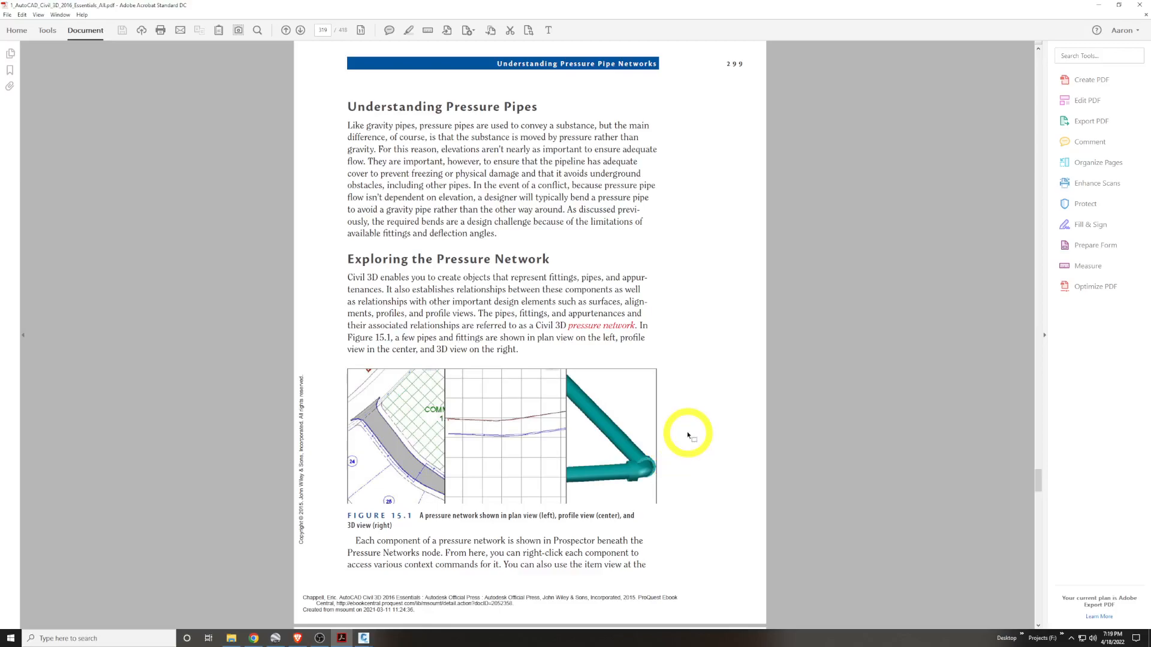
pyautogui.doubleClick(564, 277)
pyautogui.moveTo(573, 289); pyautogui.dragTo(382, 292)
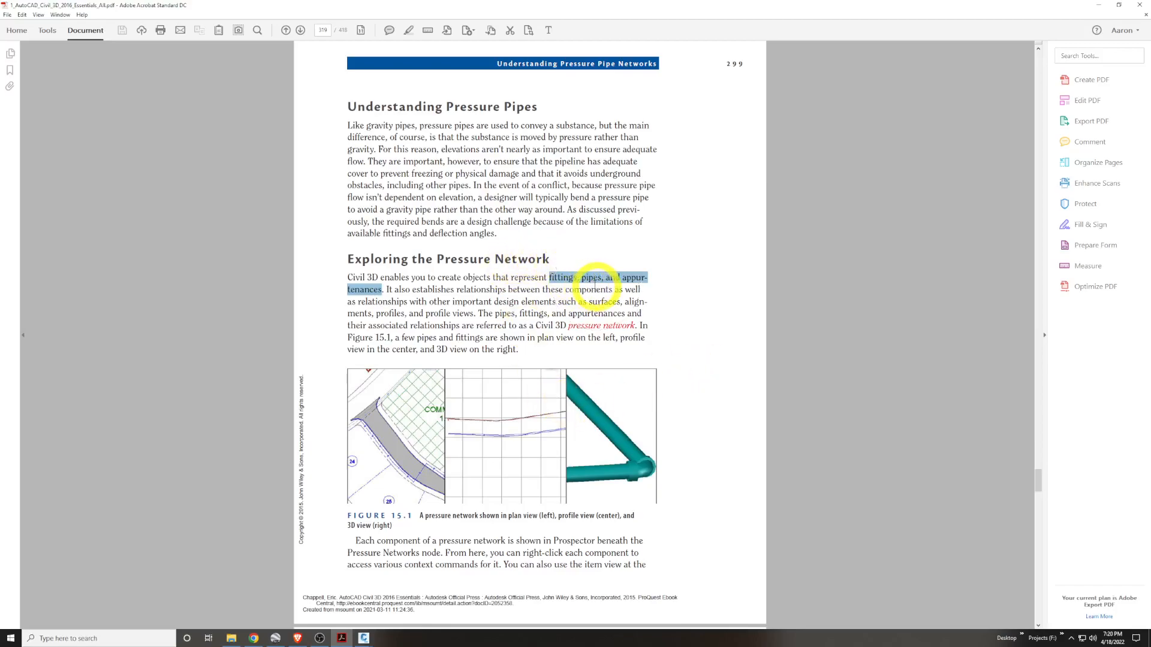
pyautogui.click(567, 333)
pyautogui.moveTo(568, 326); pyautogui.dragTo(640, 327)
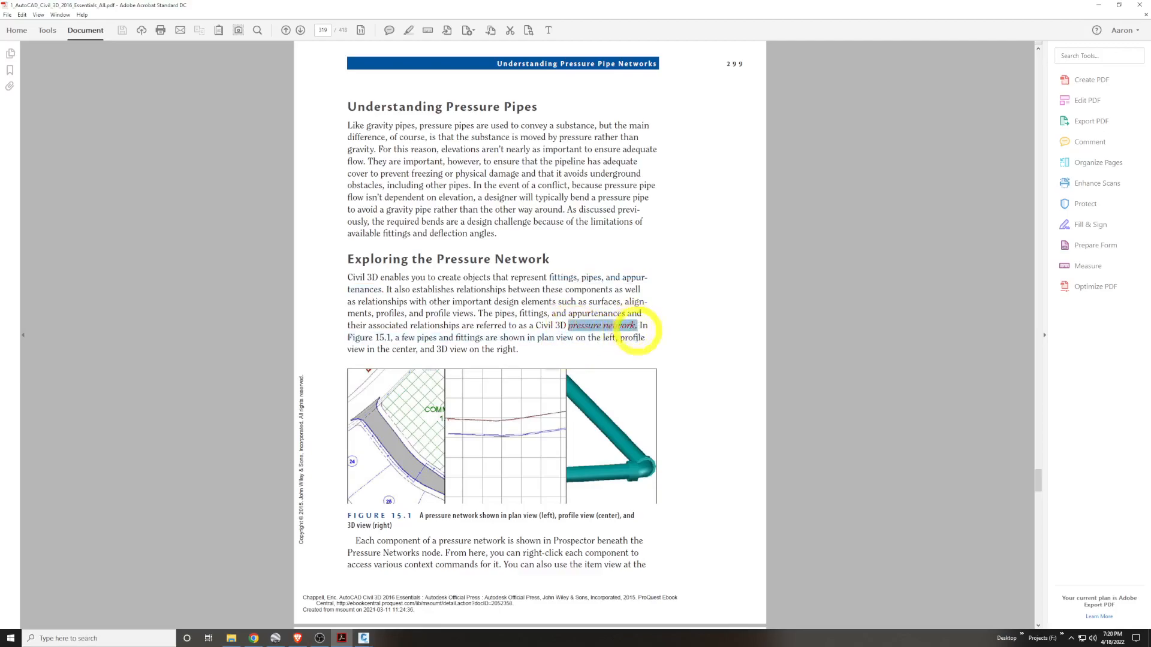
pyautogui.click(666, 352)
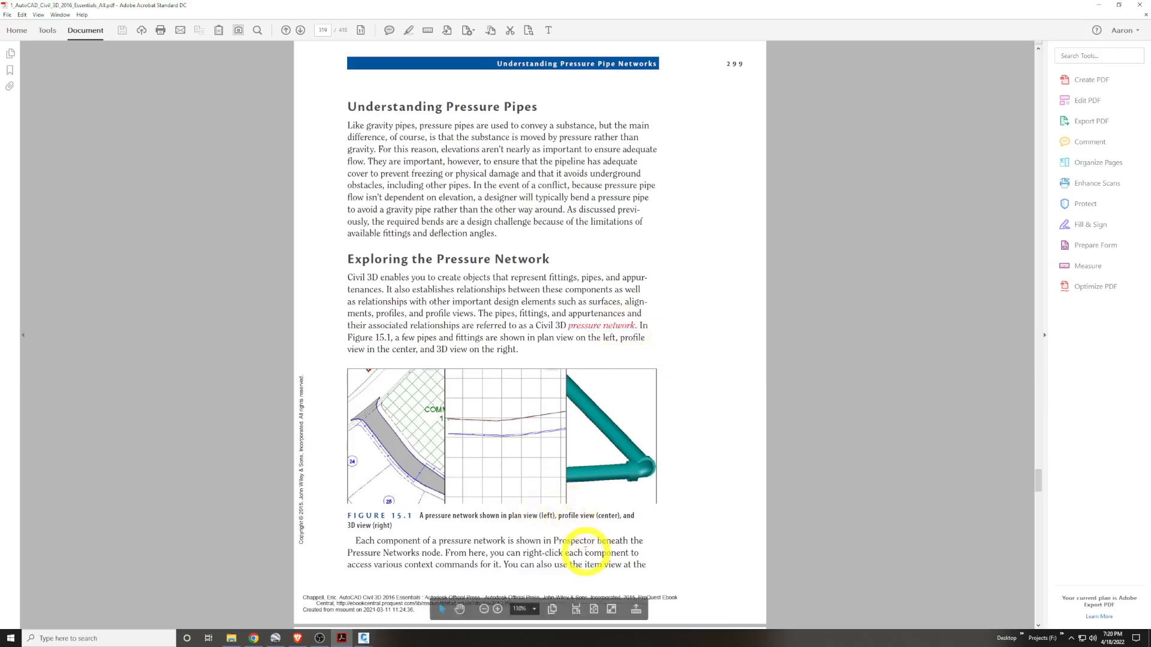
# Examine Figure 15.2, the pressure network shown in Prospector, and the parts list paragraph on page 300
pyautogui.scroll(-3, 584, 542)
pyautogui.scroll(-10, 582, 518)
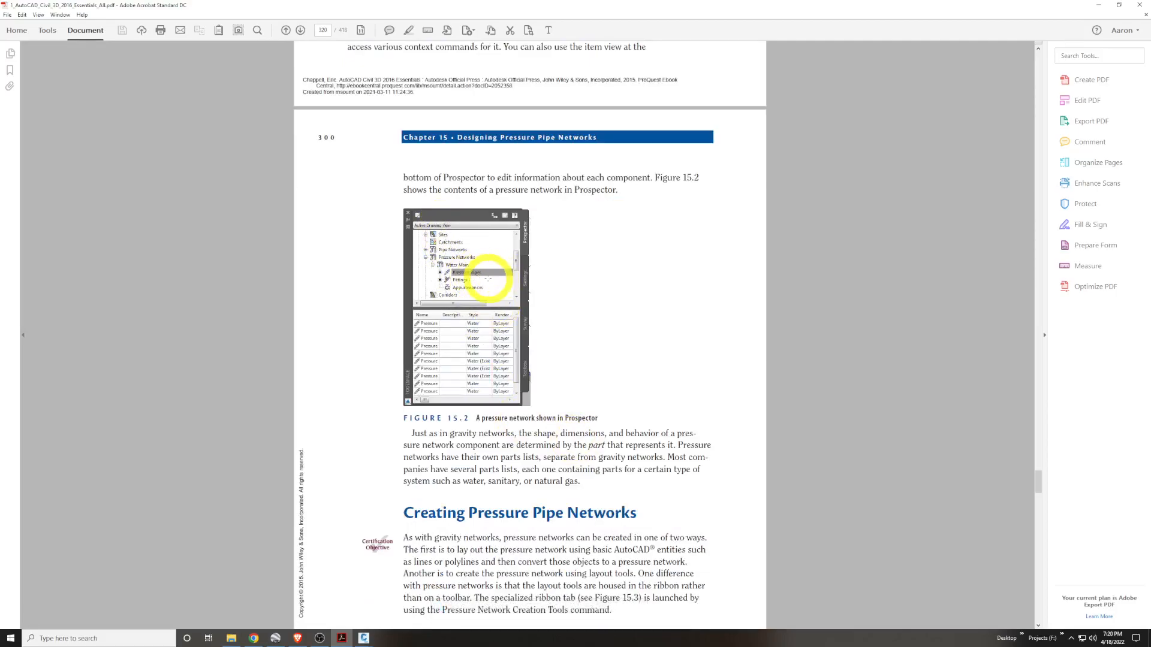
pyautogui.scroll(-1, 488, 266)
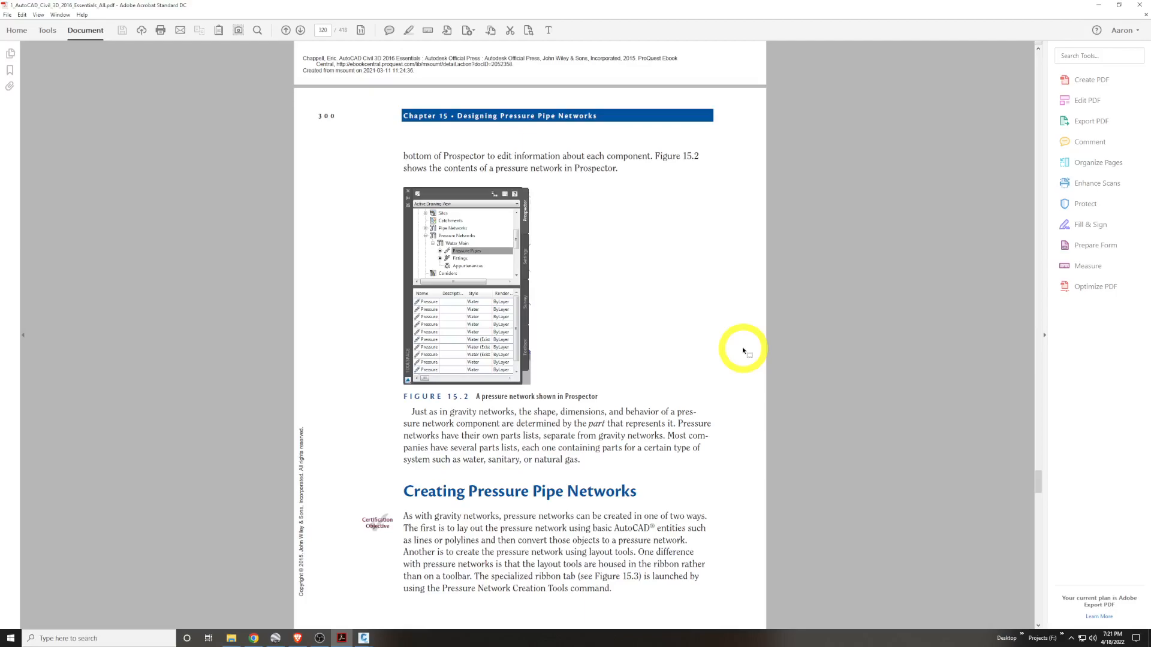
# Read the "Creating Pressure Pipe Networks" section, marking the passage on laying out AutoCAD entities and converting them to a pressure network
pyautogui.scroll(-5, 743, 350)
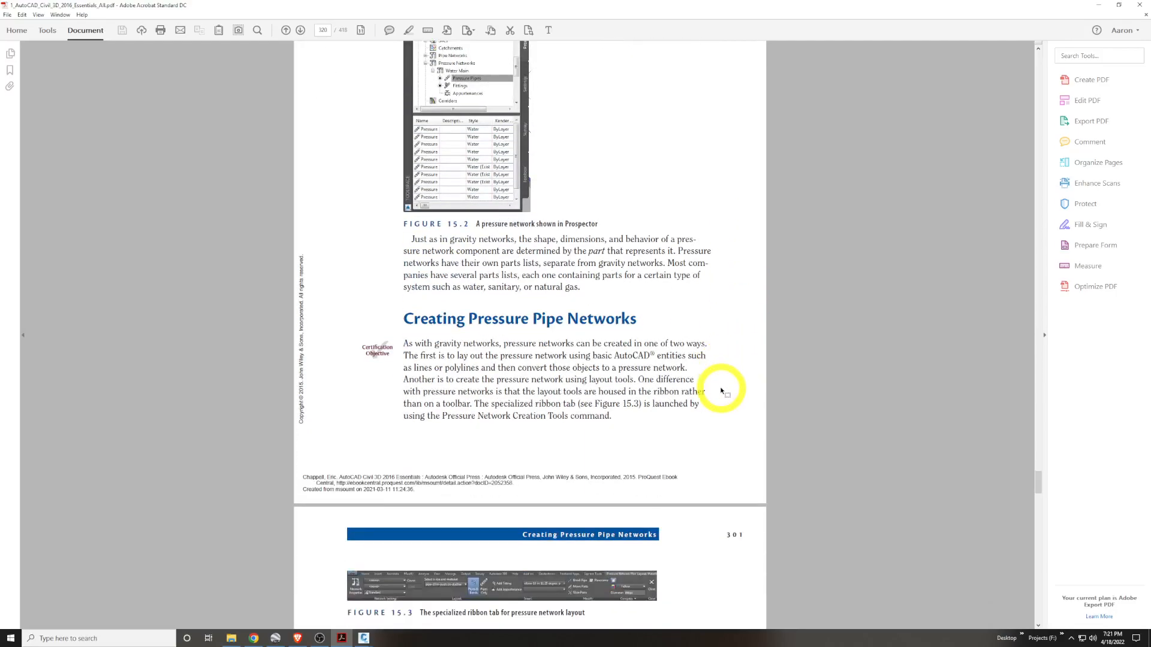
pyautogui.scroll(-1, 719, 388)
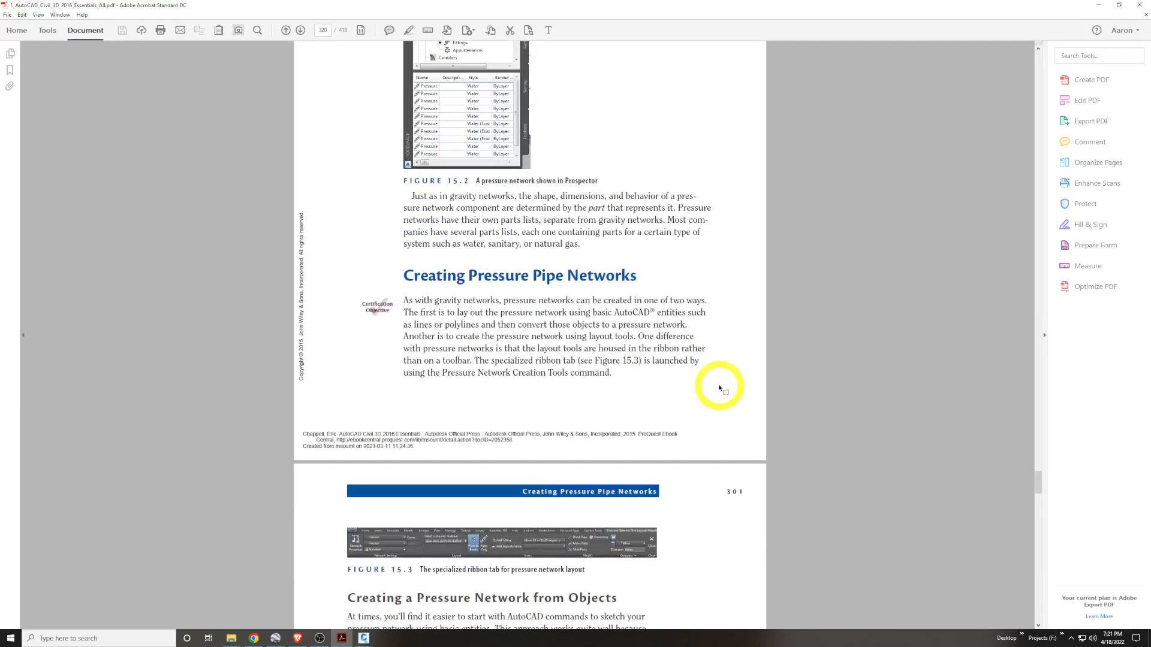
pyautogui.scroll(-2, 708, 358)
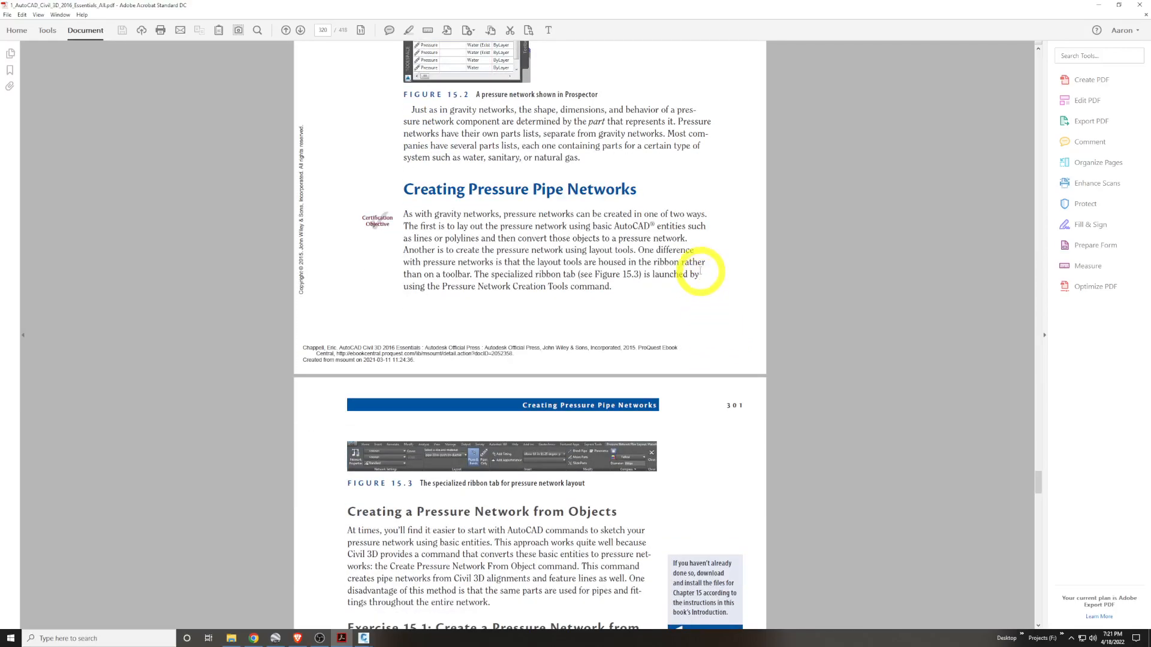
pyautogui.scroll(-2, 700, 273)
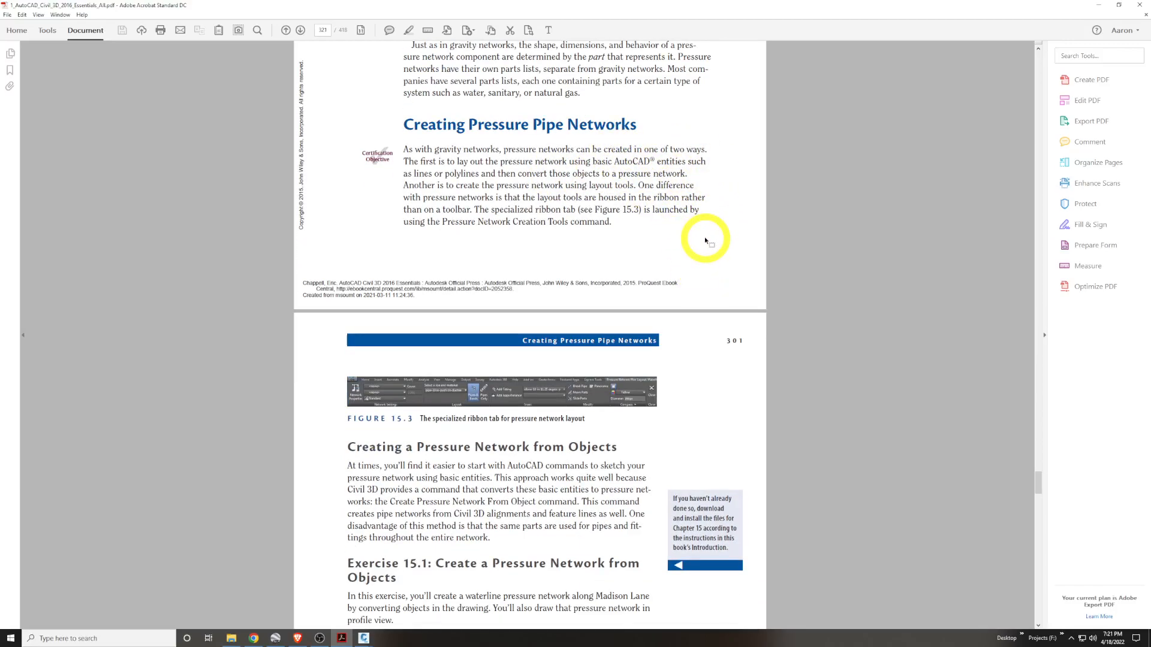
pyautogui.scroll(-3, 706, 241)
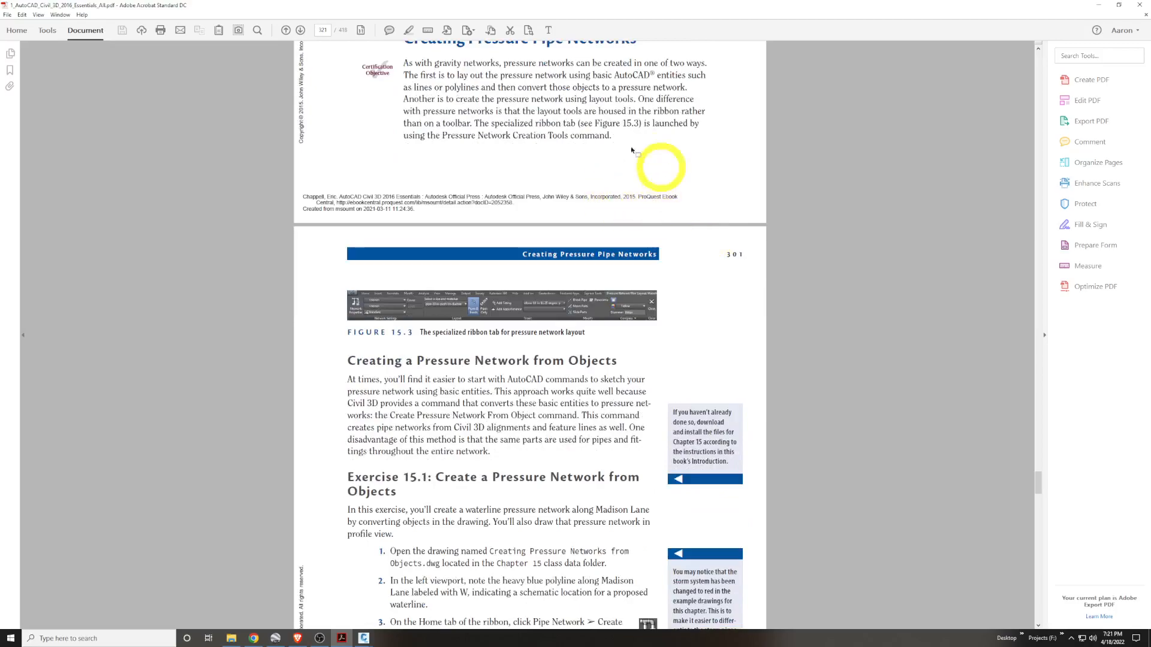
pyautogui.scroll(2, 612, 174)
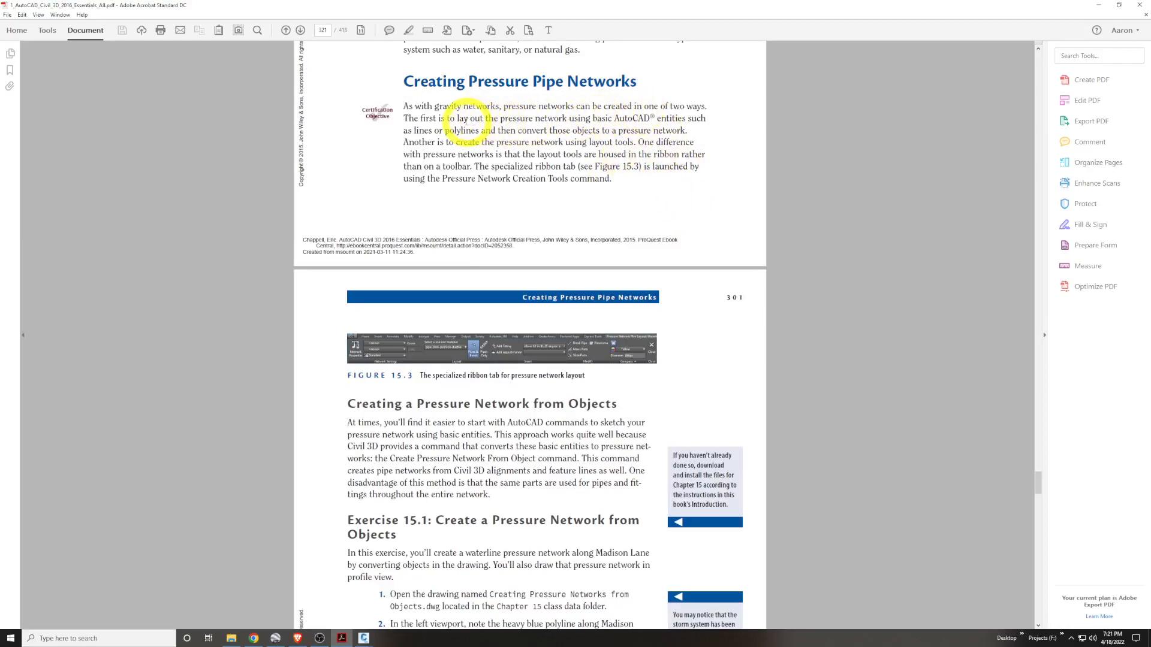
pyautogui.moveTo(468, 118); pyautogui.dragTo(689, 133)
pyautogui.click(746, 157)
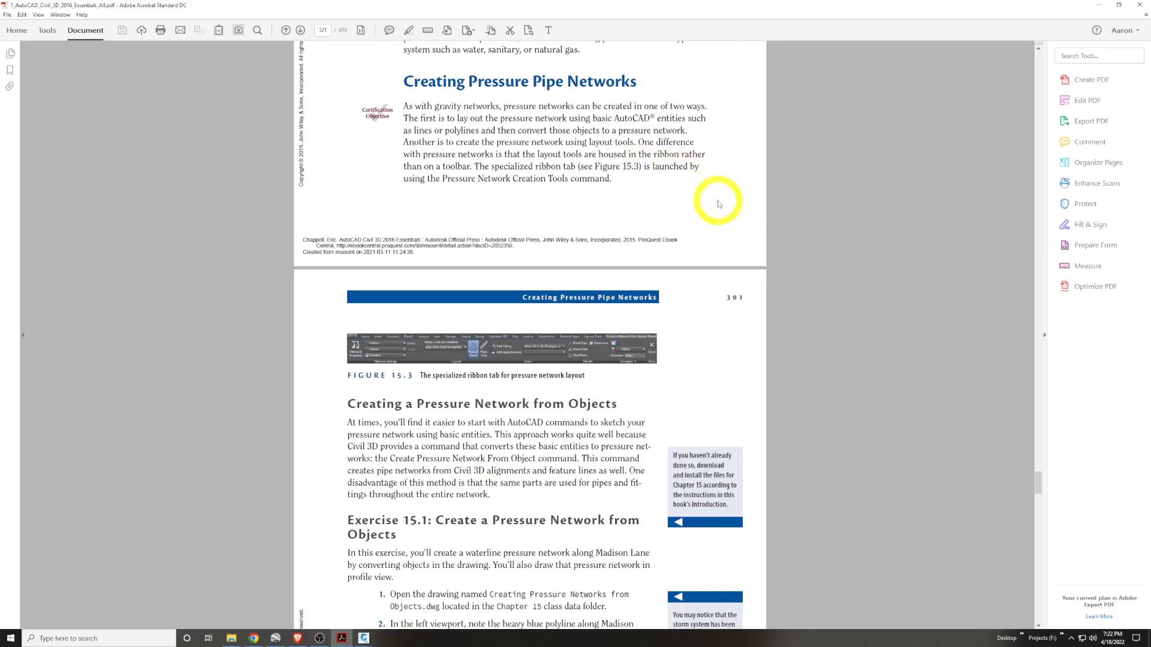
# Review Figure 15.3 and the Exercise 15.1 instructions for creating a pressure network from objects
pyautogui.scroll(-1, 701, 213)
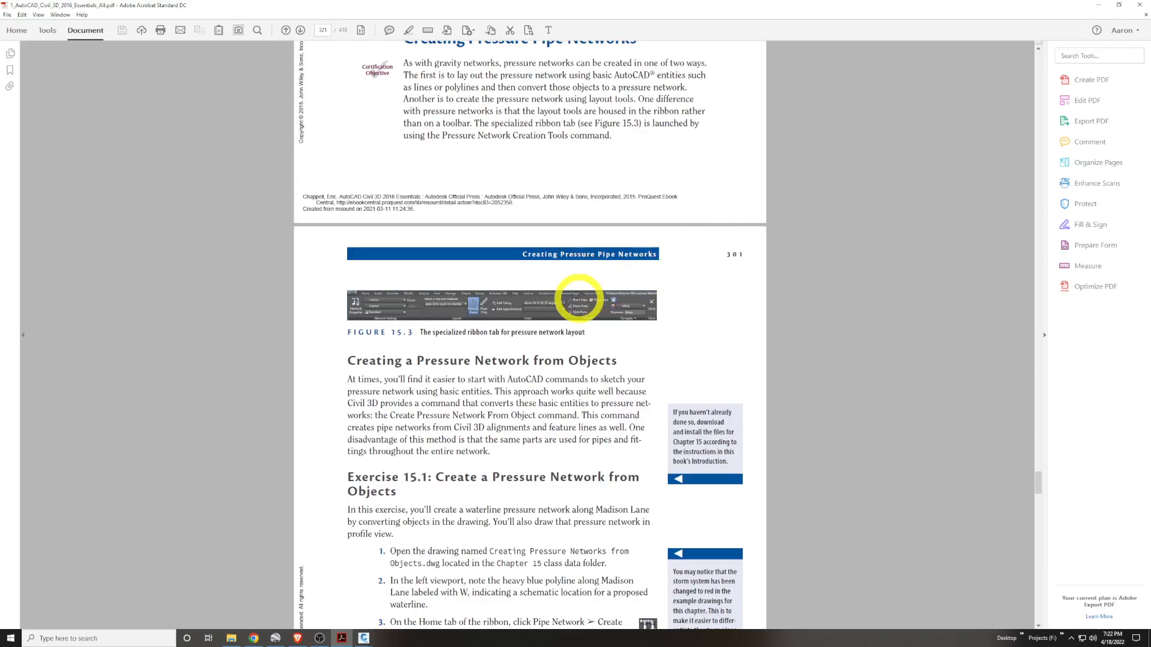
pyautogui.scroll(-2, 578, 300)
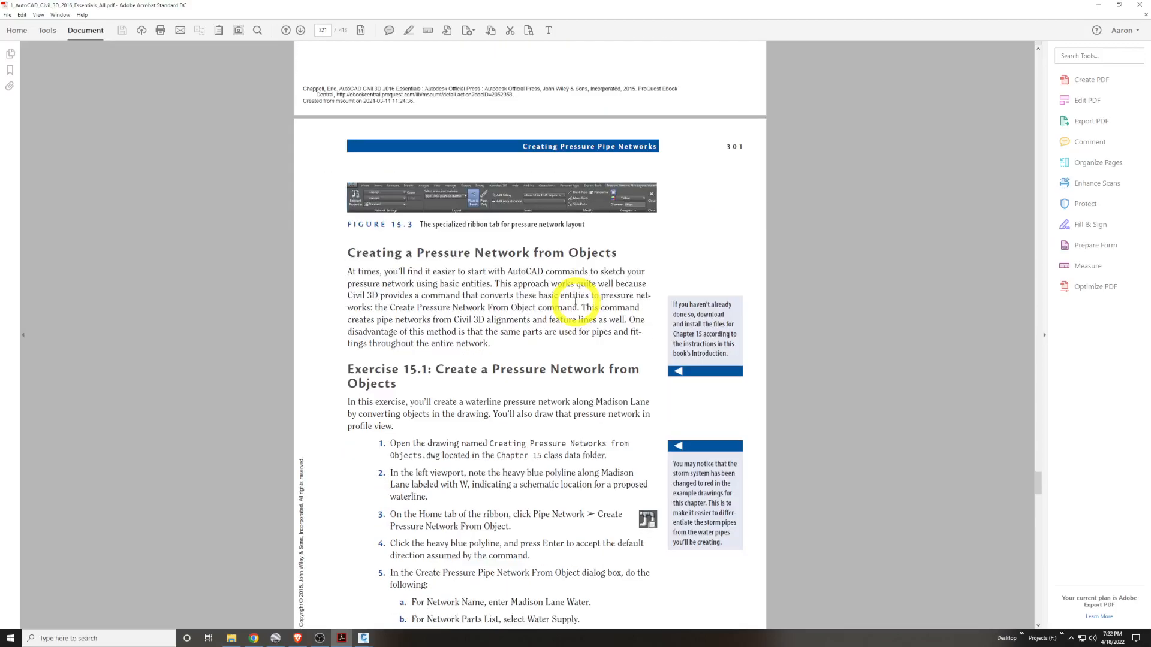
pyautogui.scroll(-1, 575, 302)
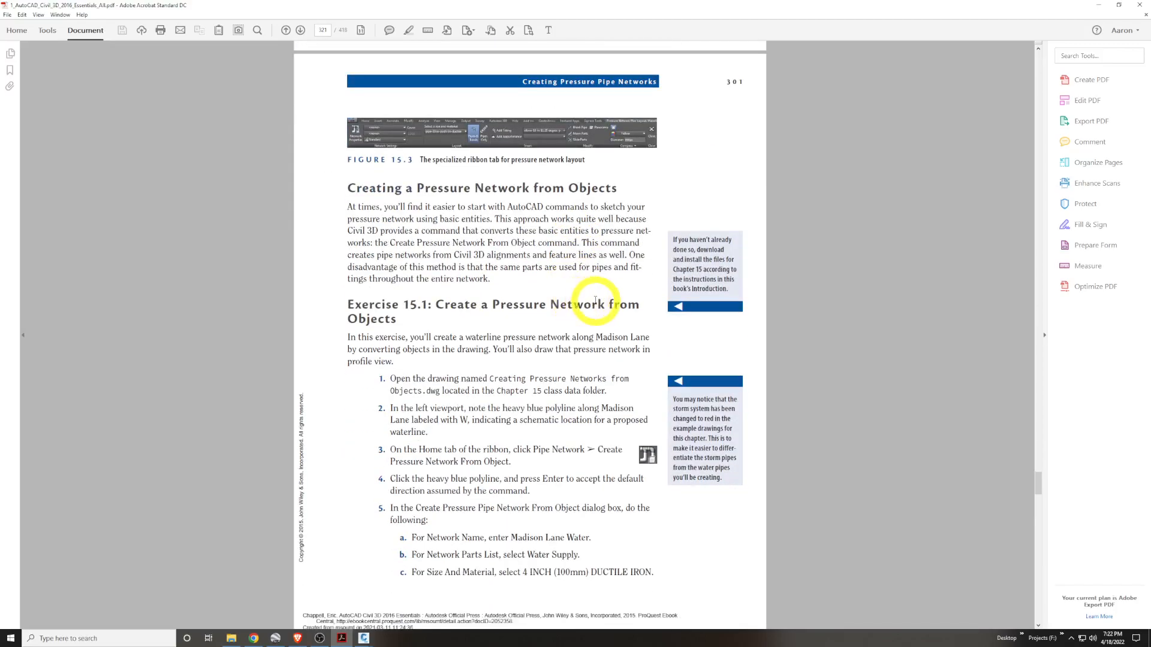
pyautogui.scroll(-1, 598, 304)
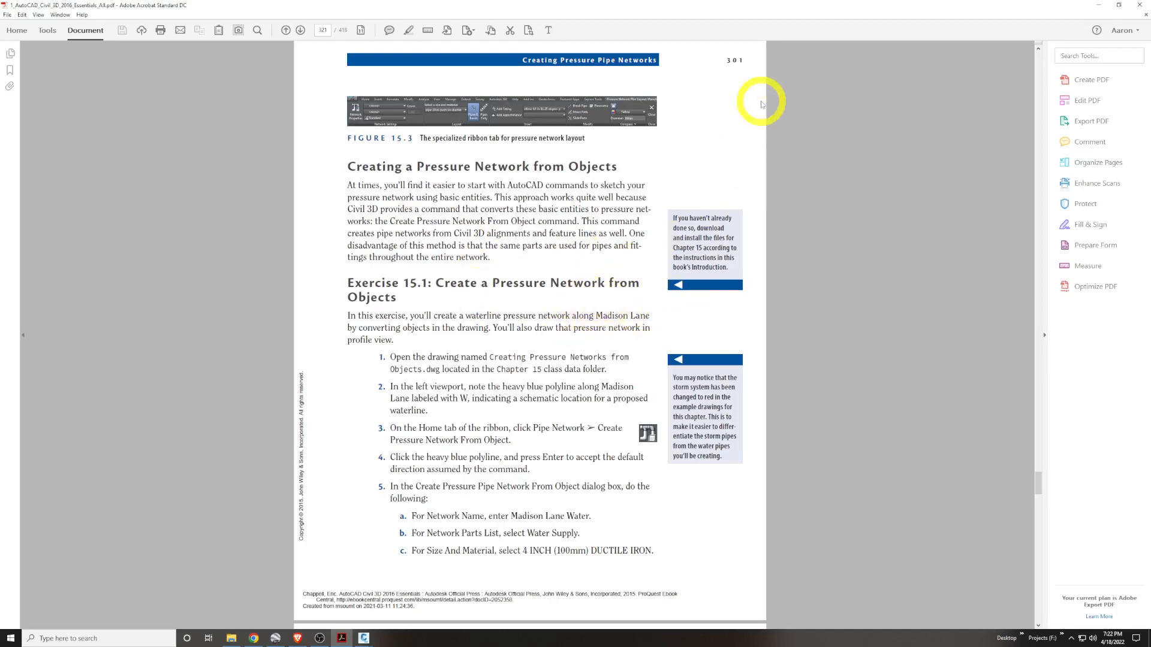
# Switch to the "1_Creating Pressure Networks from Objects" drawing in Civil 3D
pyautogui.click(1099, 4)
pyautogui.moveTo(366, 635)
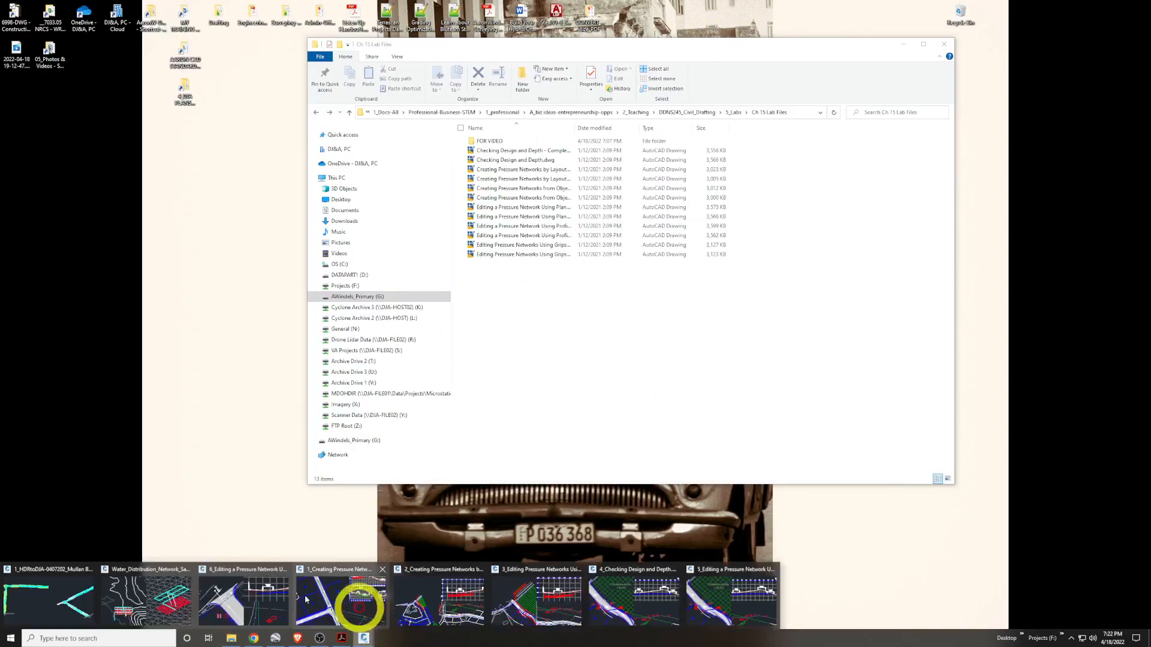
pyautogui.click(334, 595)
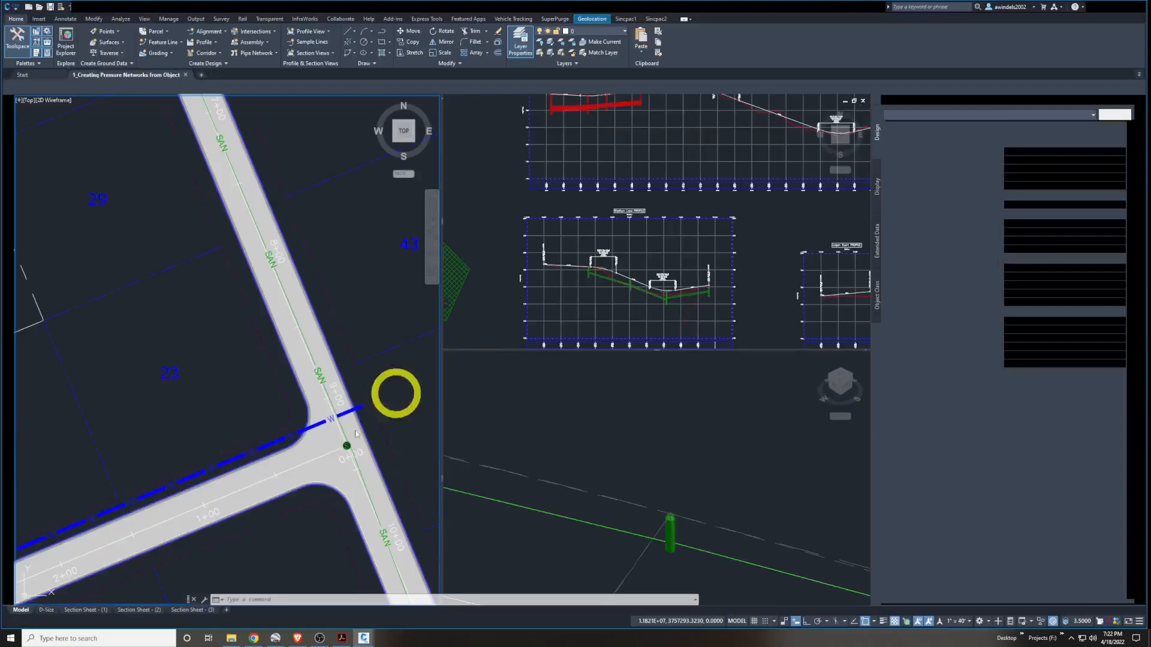
# Switch to the Moodle course page in the browser and open the Ch 15 Lab Files folder to view the exercise drawings
pyautogui.click(299, 639)
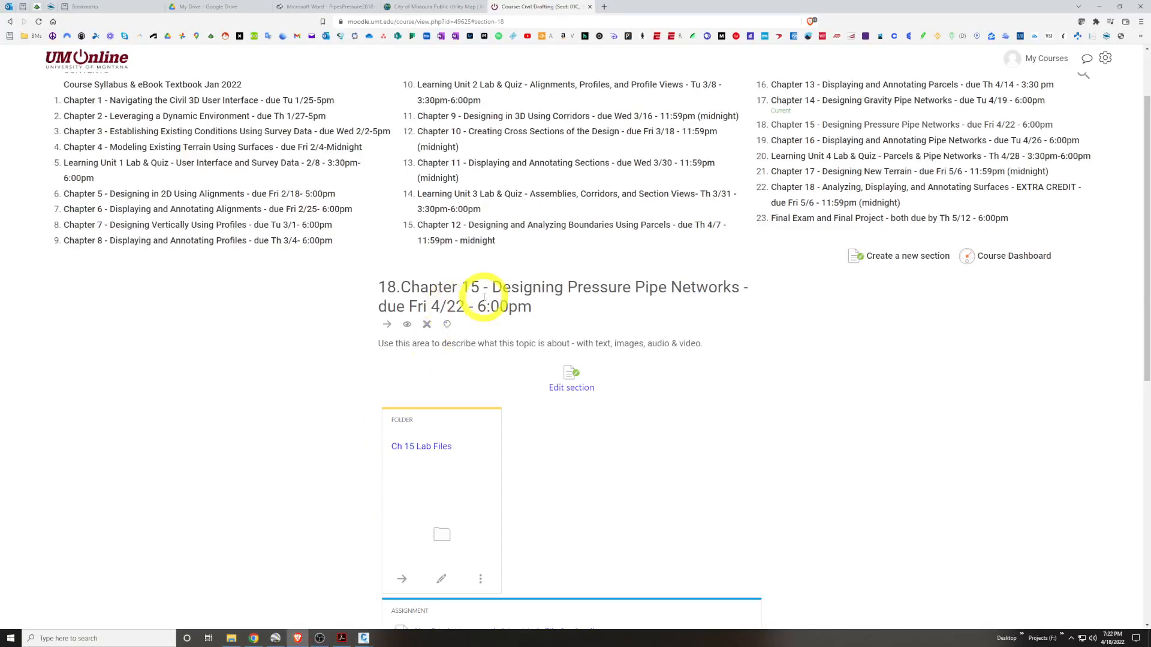
pyautogui.press('ctrl')
pyautogui.press('ctrl')
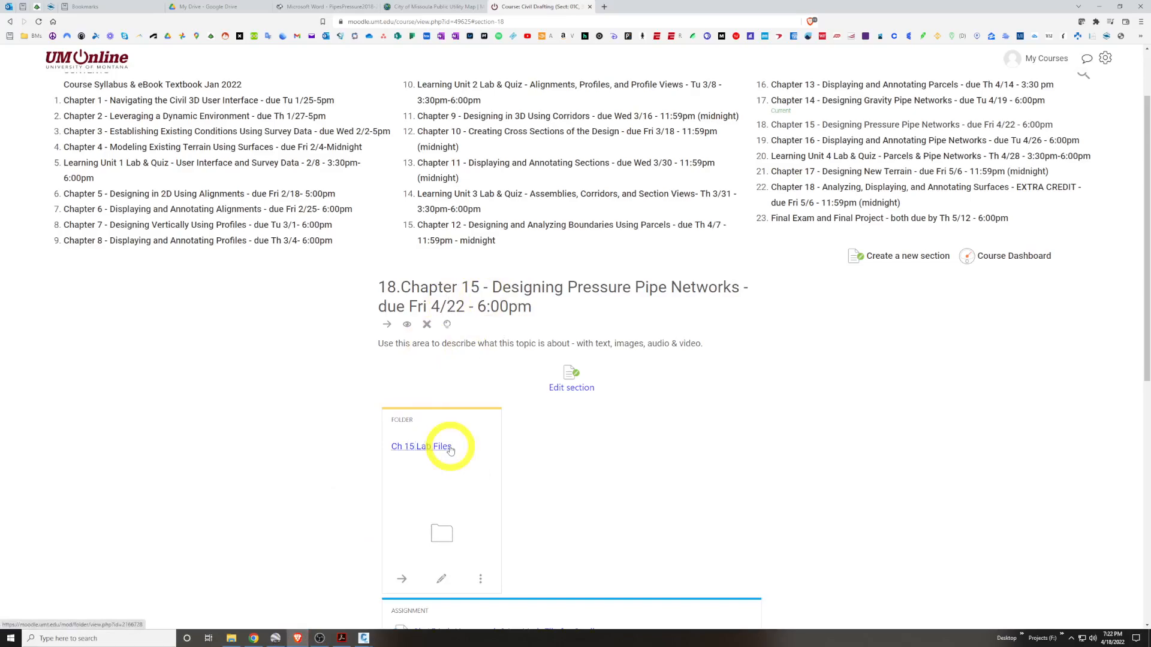
pyautogui.click(451, 448)
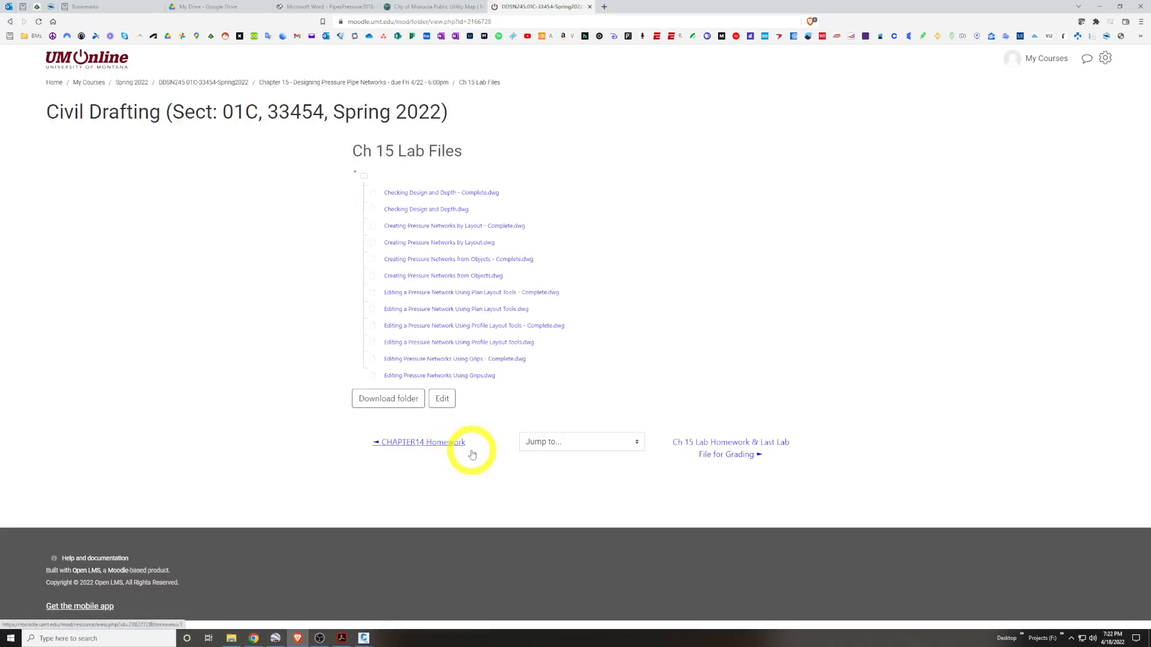
# Return to the Civil 3D drawing and activate the plan viewport showing the blue waterline polyline, leaving nothing selected
pyautogui.click(1098, 6)
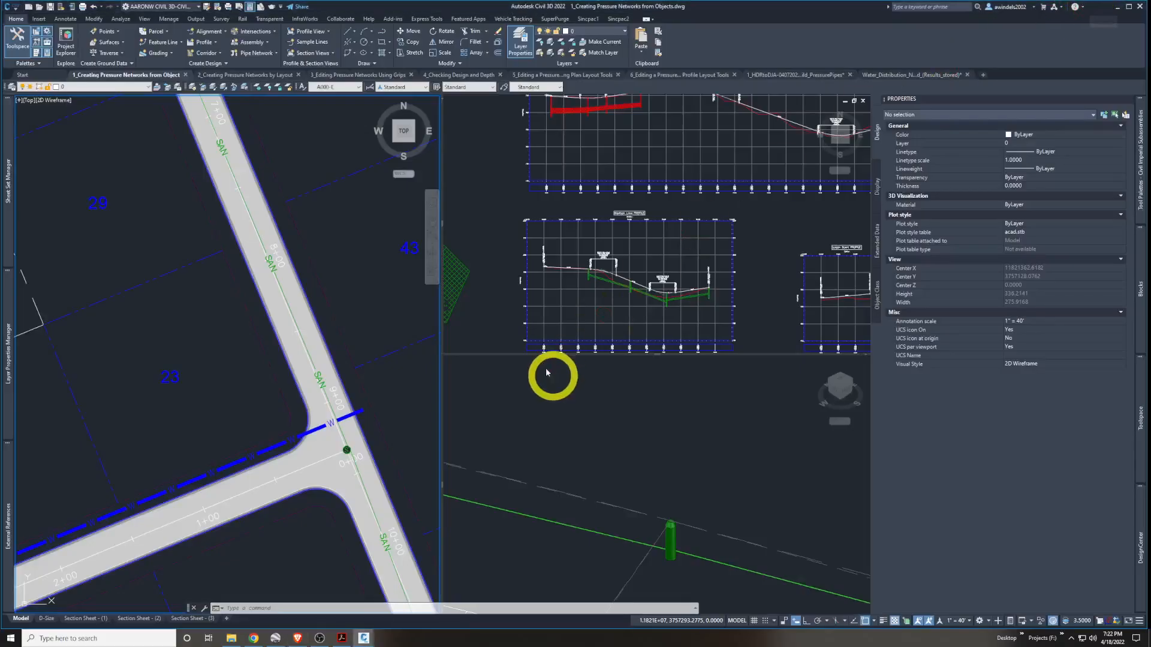
pyautogui.click(172, 361)
pyautogui.press('Escape')
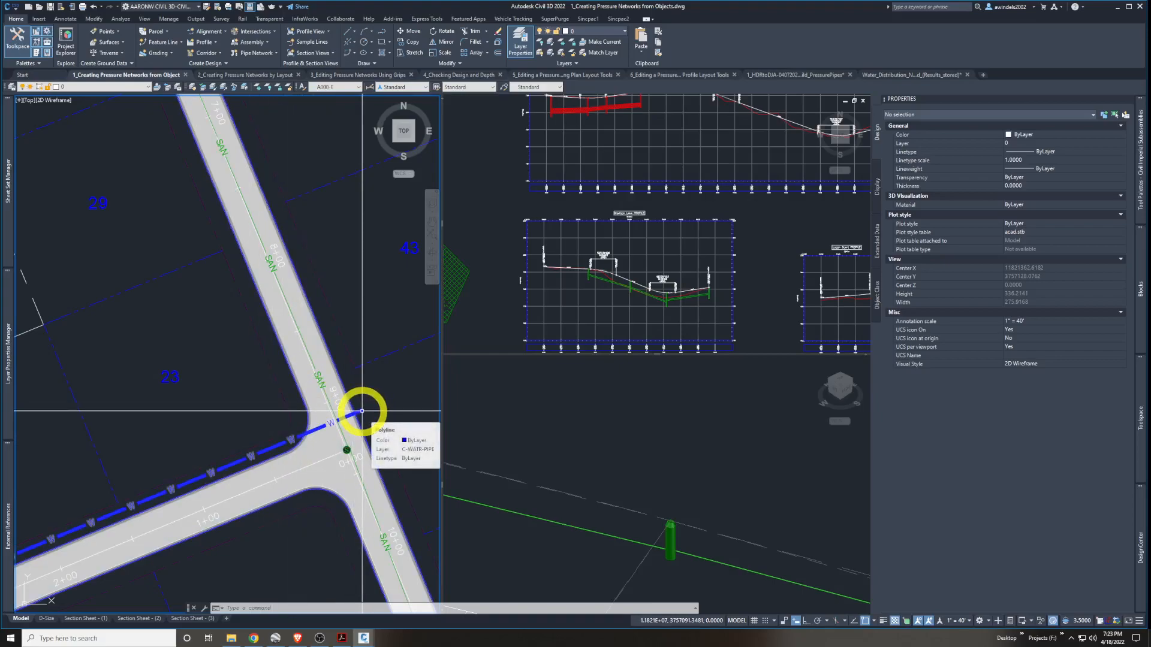
# Start creating a pressure network from the blue waterline polyline in the plan viewport, accepting its network direction
pyautogui.click(261, 57)
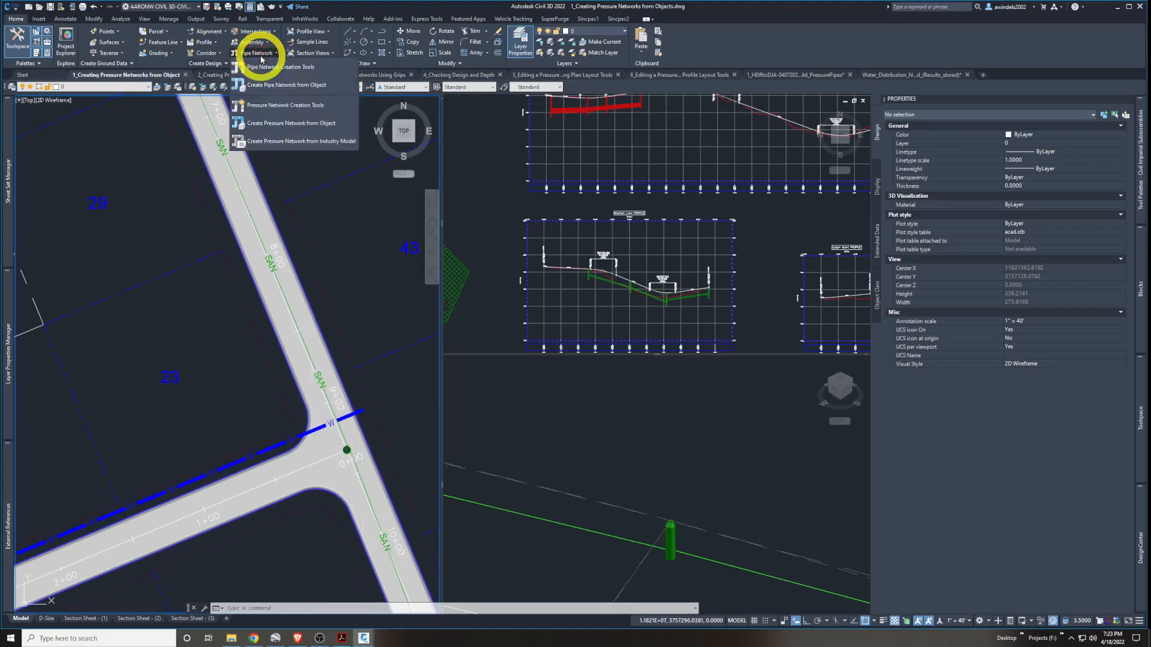
pyautogui.click(312, 124)
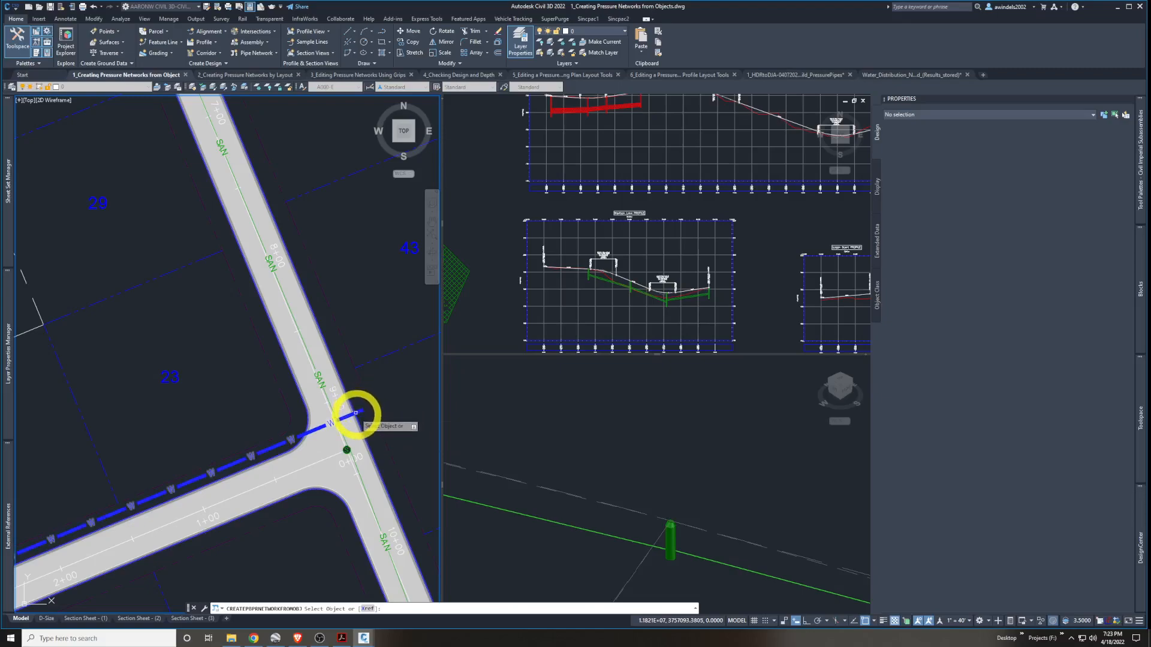
pyautogui.click(360, 415)
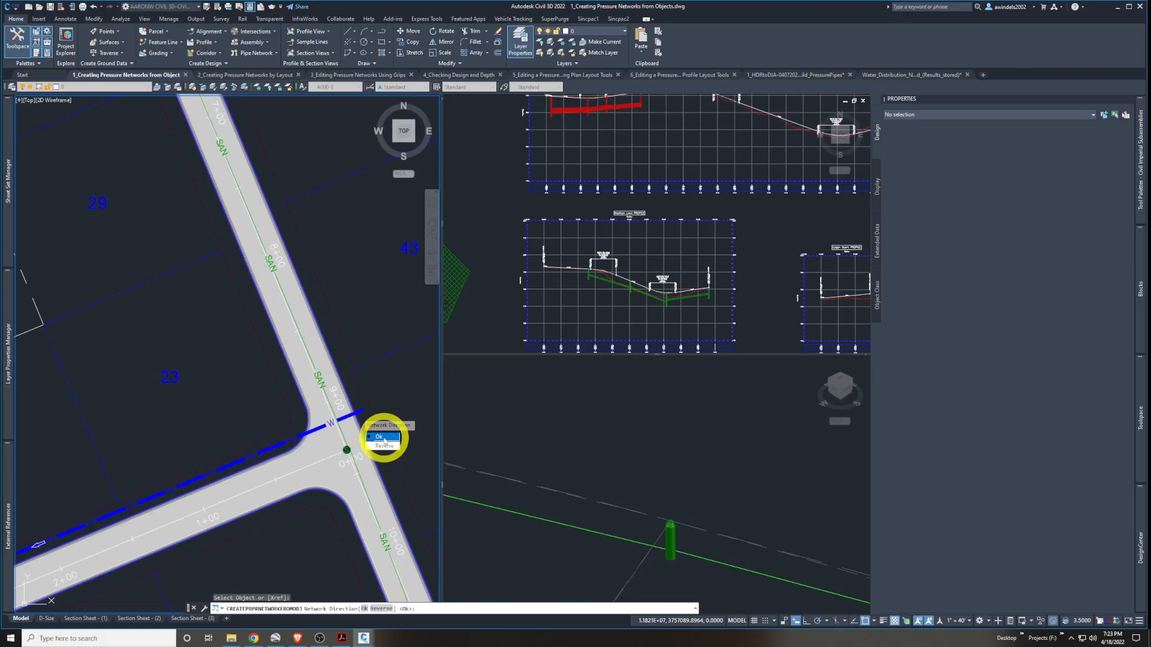
pyautogui.click(379, 436)
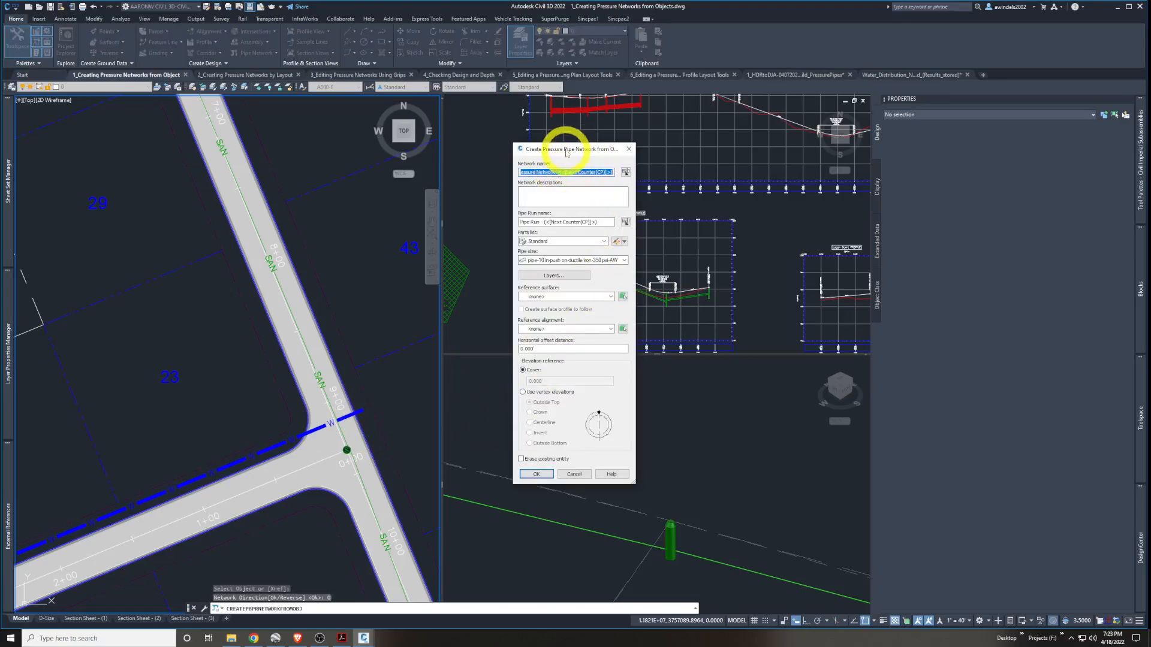
# Name the network Madison Lane Water and choose the Water Supply parts list with the 4 INCH DUCTILE IRON pipe size
pyautogui.moveTo(566, 149); pyautogui.dragTo(519, 158)
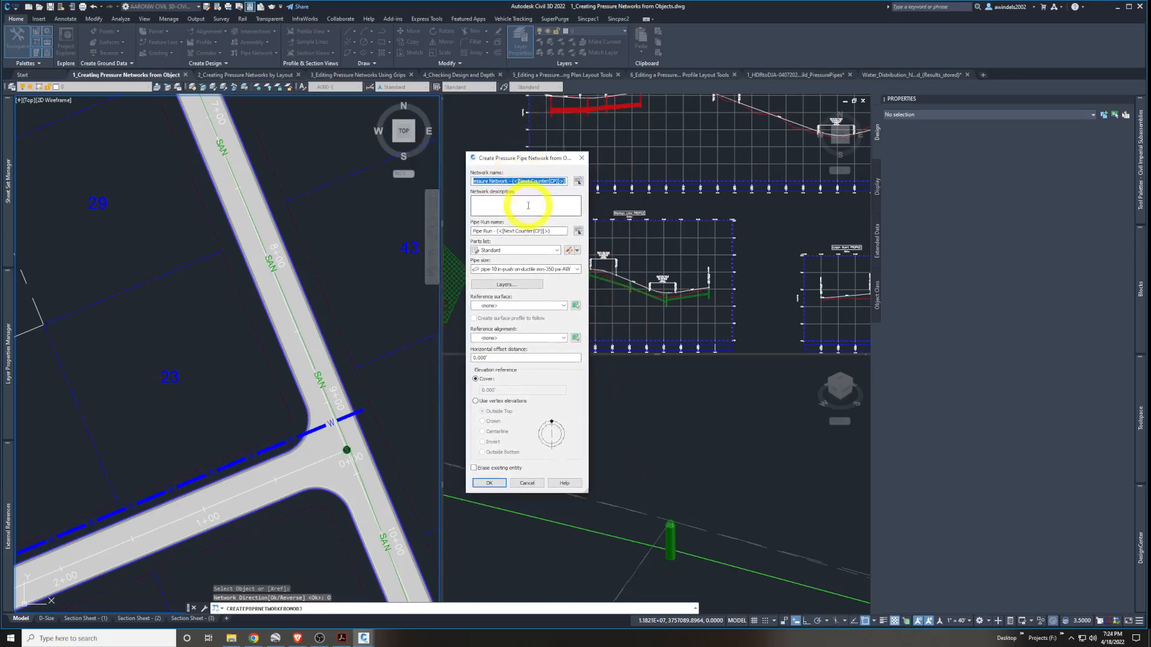
pyautogui.write('Madison Lane Water')
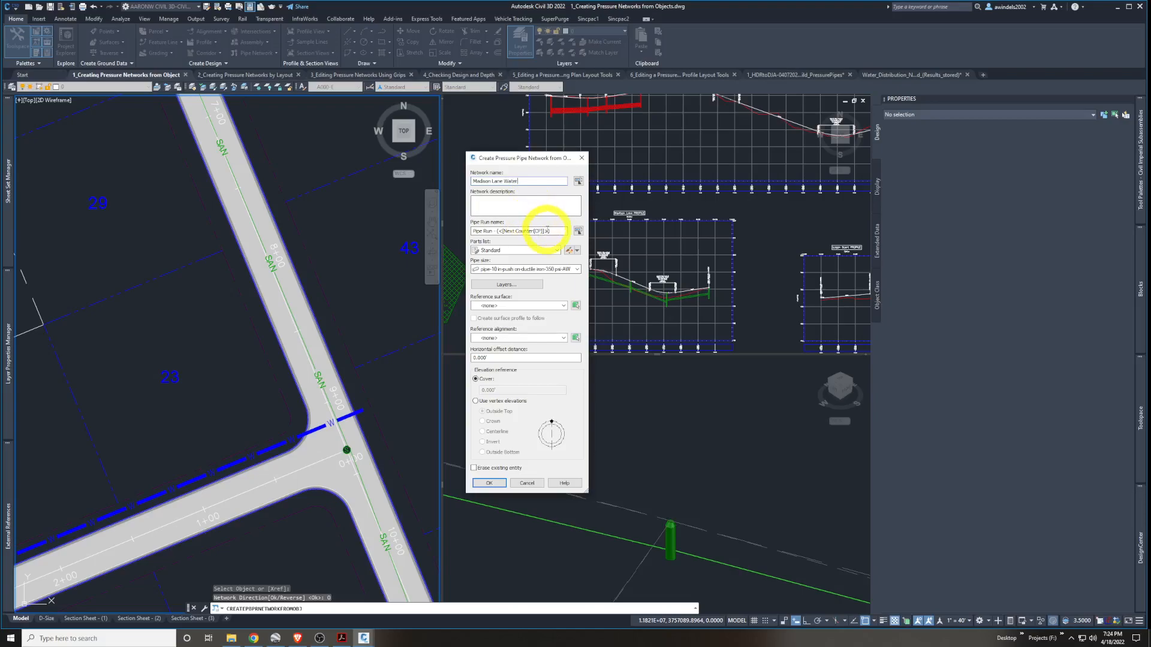
pyautogui.click(533, 251)
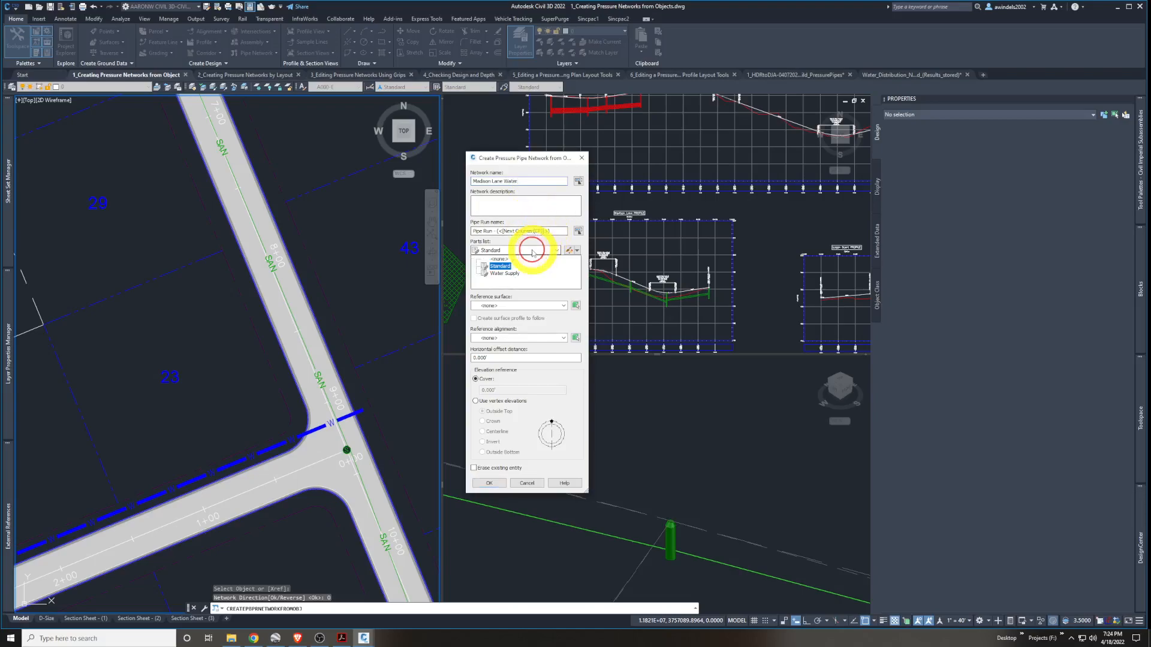
pyautogui.click(505, 273)
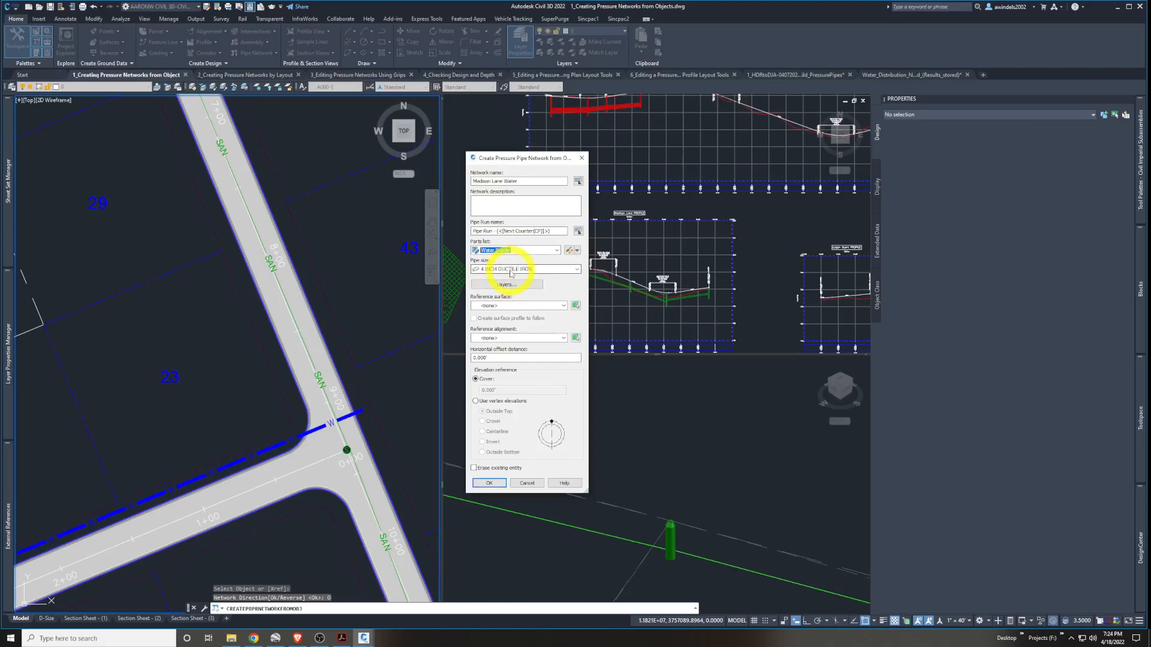
pyautogui.click(511, 271)
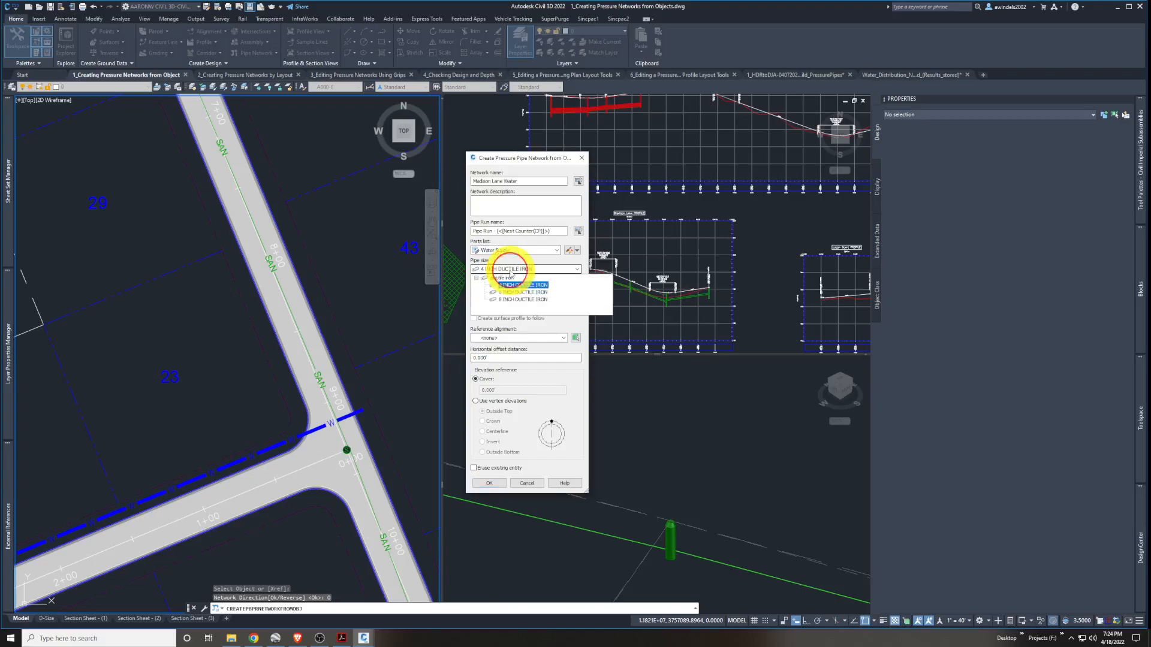
pyautogui.click(532, 288)
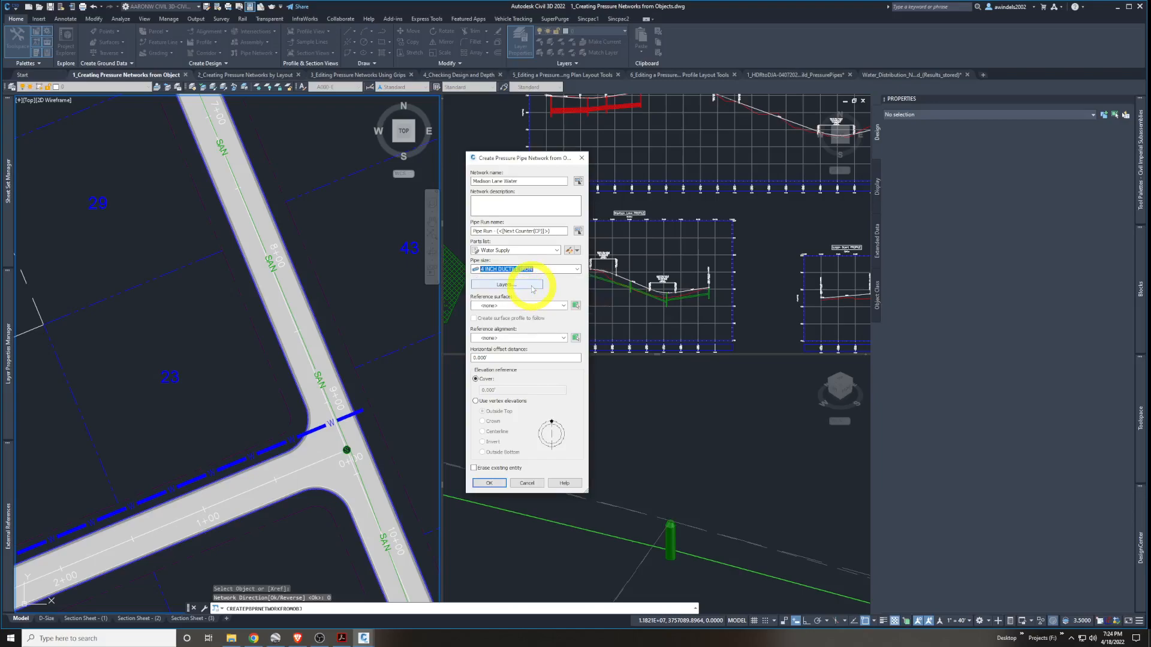
# Set the network's reference surface to Road FG and its reference alignment to Madison Lane
pyautogui.click(547, 306)
pyautogui.click(503, 331)
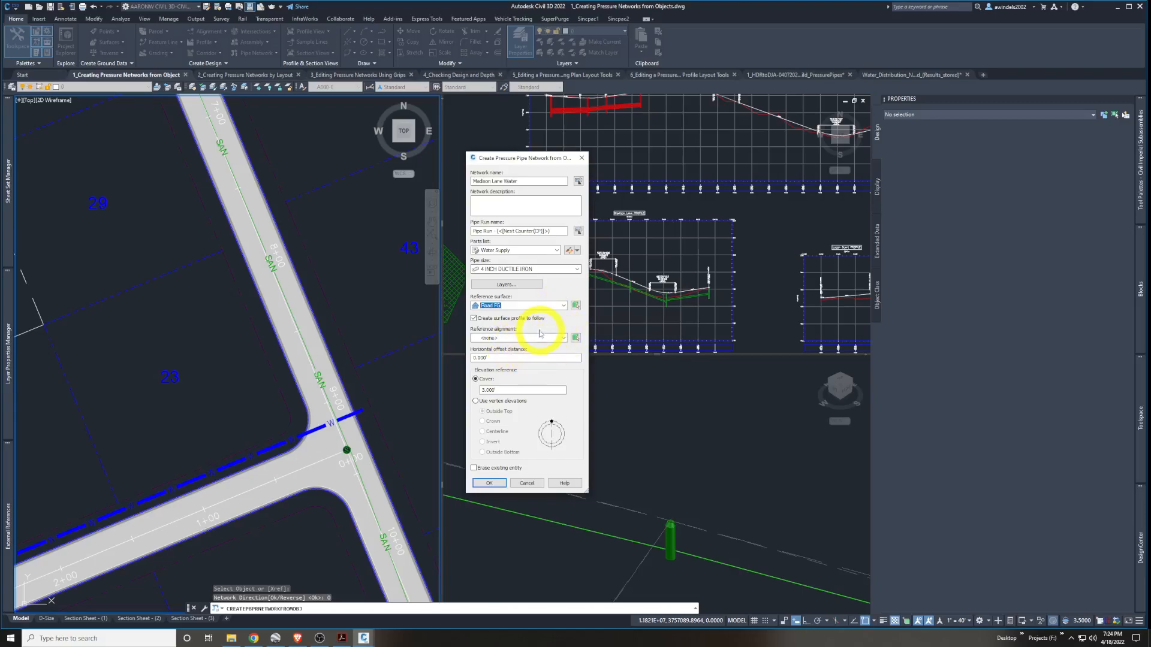
pyautogui.click(541, 338)
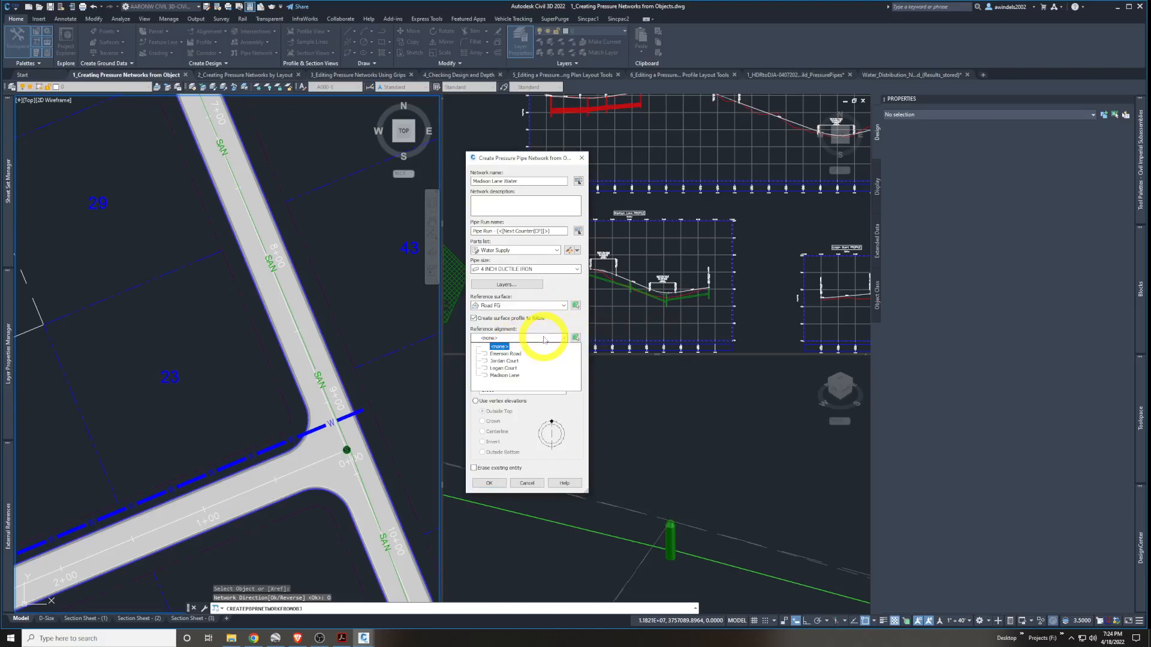
pyautogui.click(516, 377)
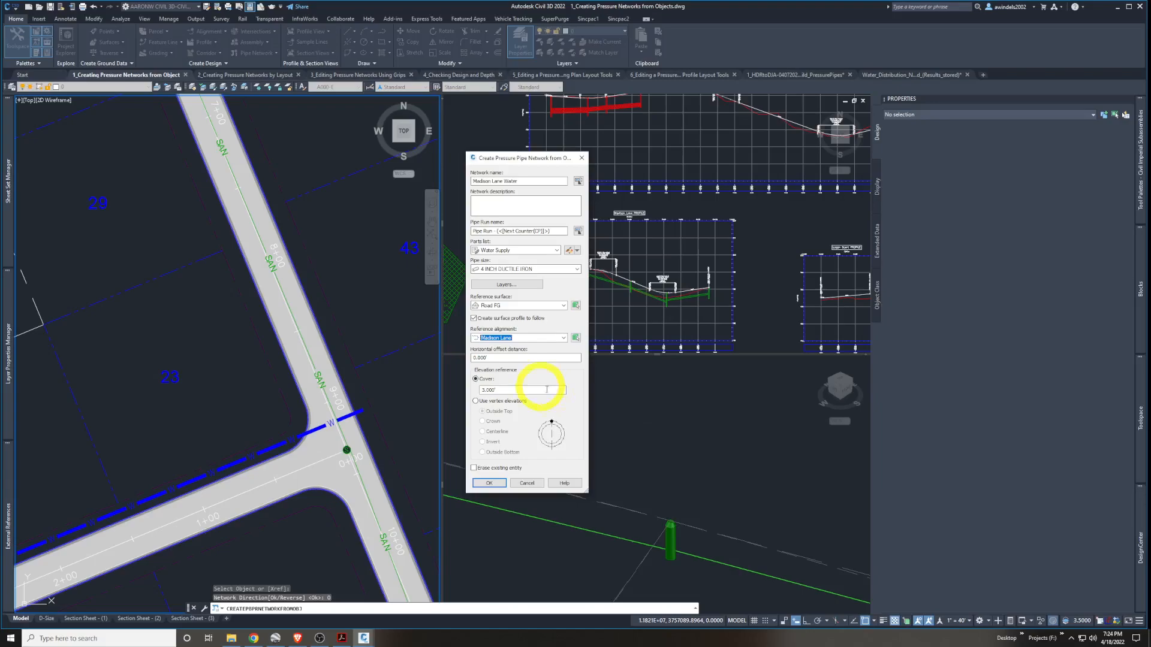
# Enable erasing the existing entity and create the network with a 0.000' horizontal offset and 3.000' of cover
pyautogui.moveTo(560, 359); pyautogui.dragTo(435, 361)
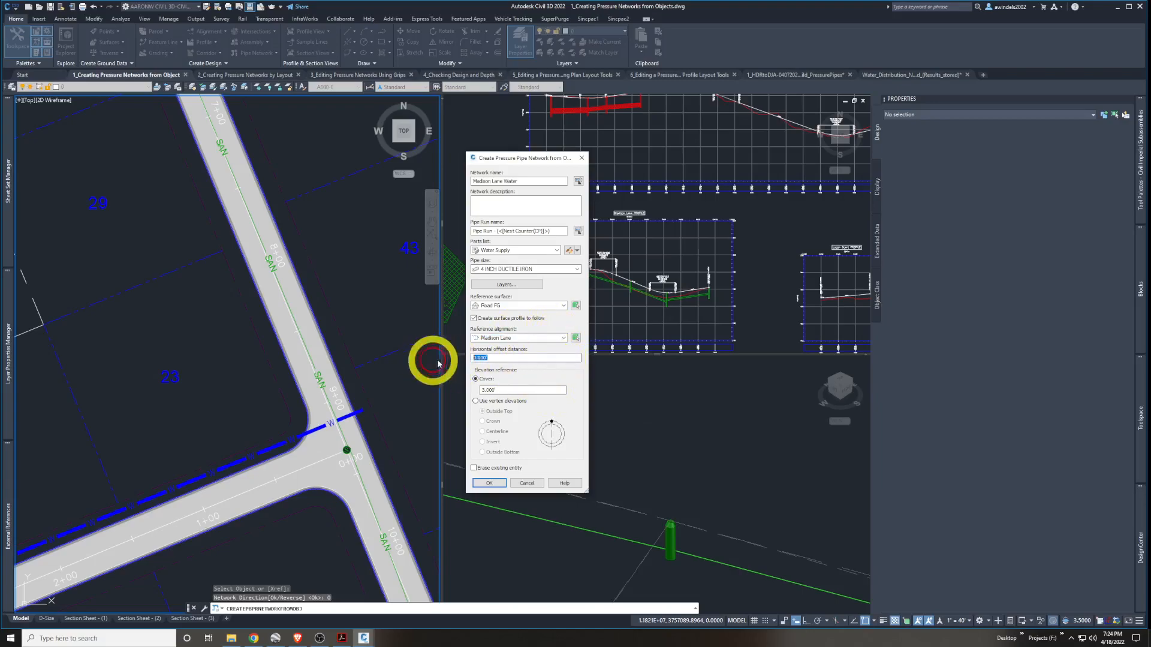
pyautogui.click(509, 358)
pyautogui.moveTo(508, 358); pyautogui.dragTo(362, 357)
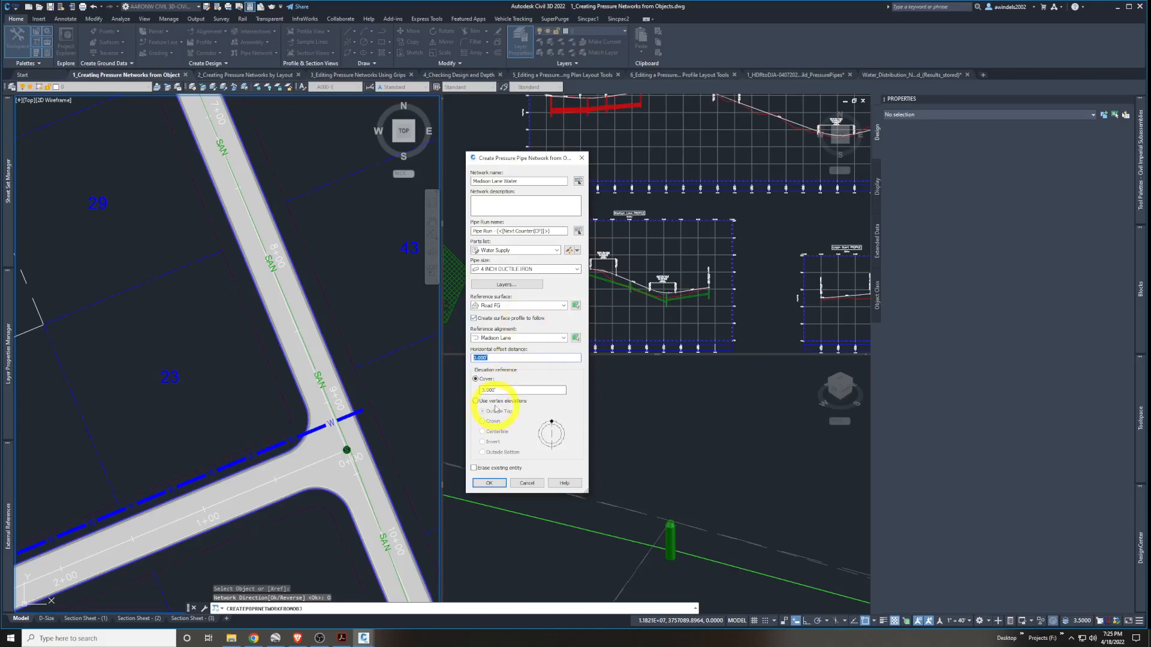
pyautogui.click(488, 470)
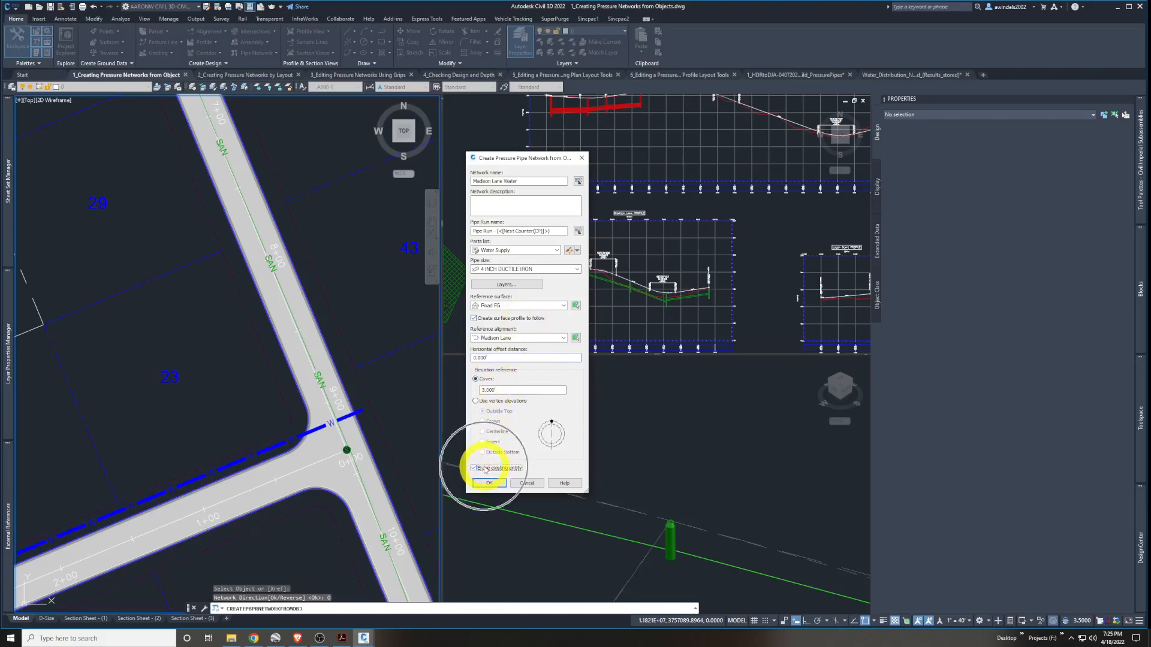
pyautogui.doubleClick(513, 390)
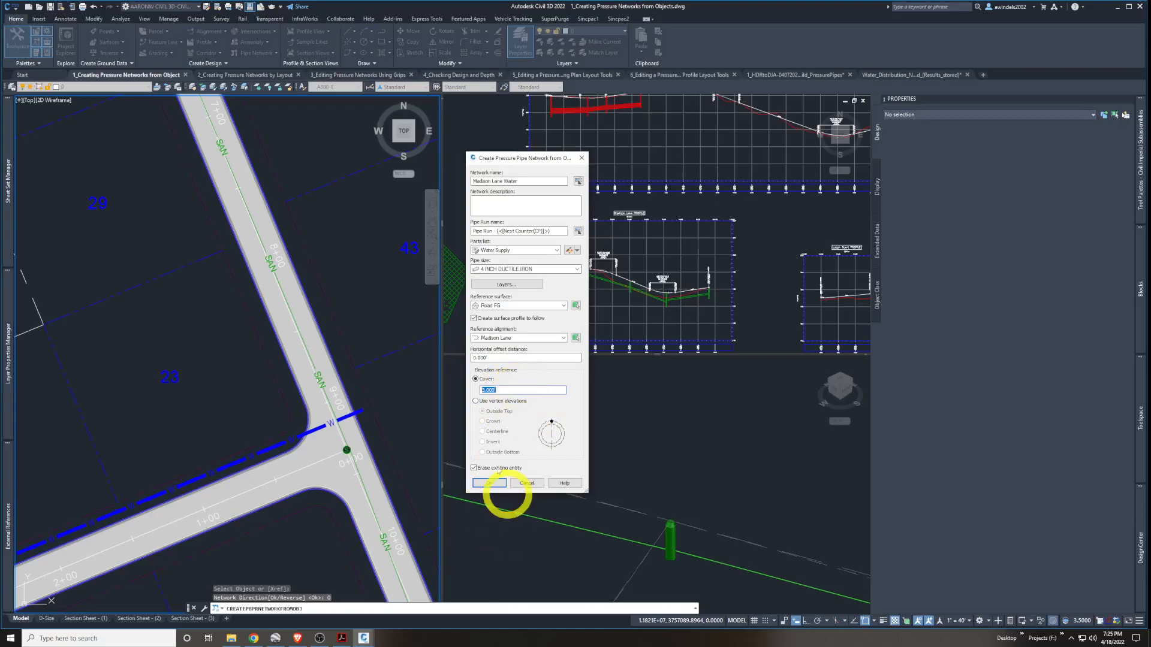
pyautogui.press('ctrl')
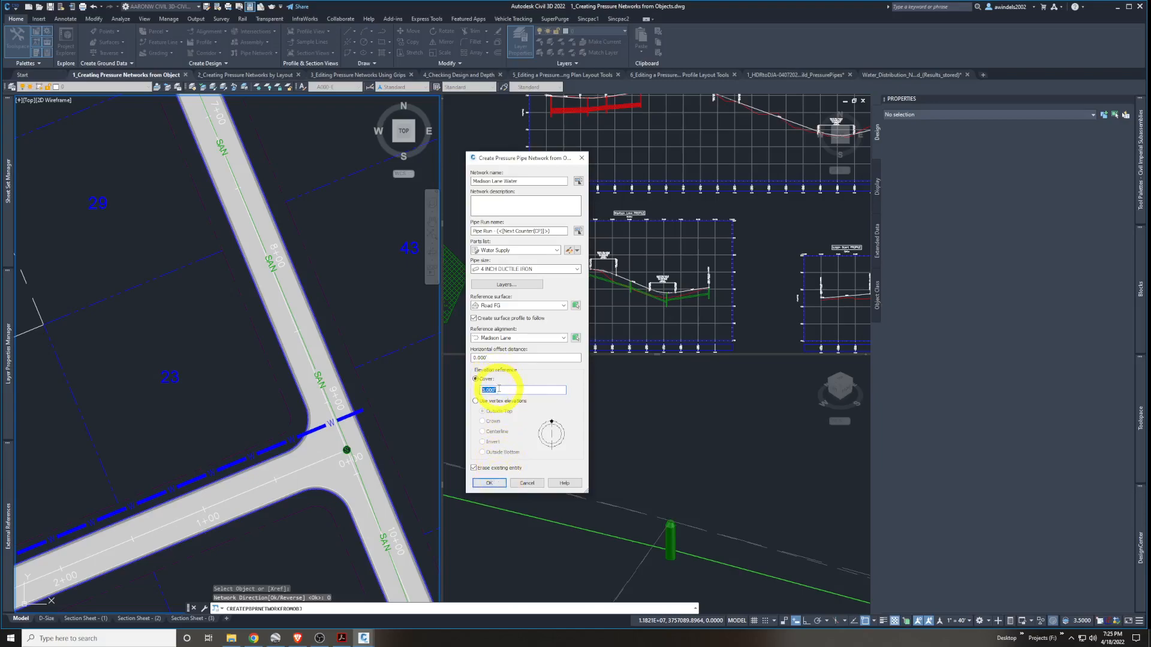
pyautogui.click(491, 483)
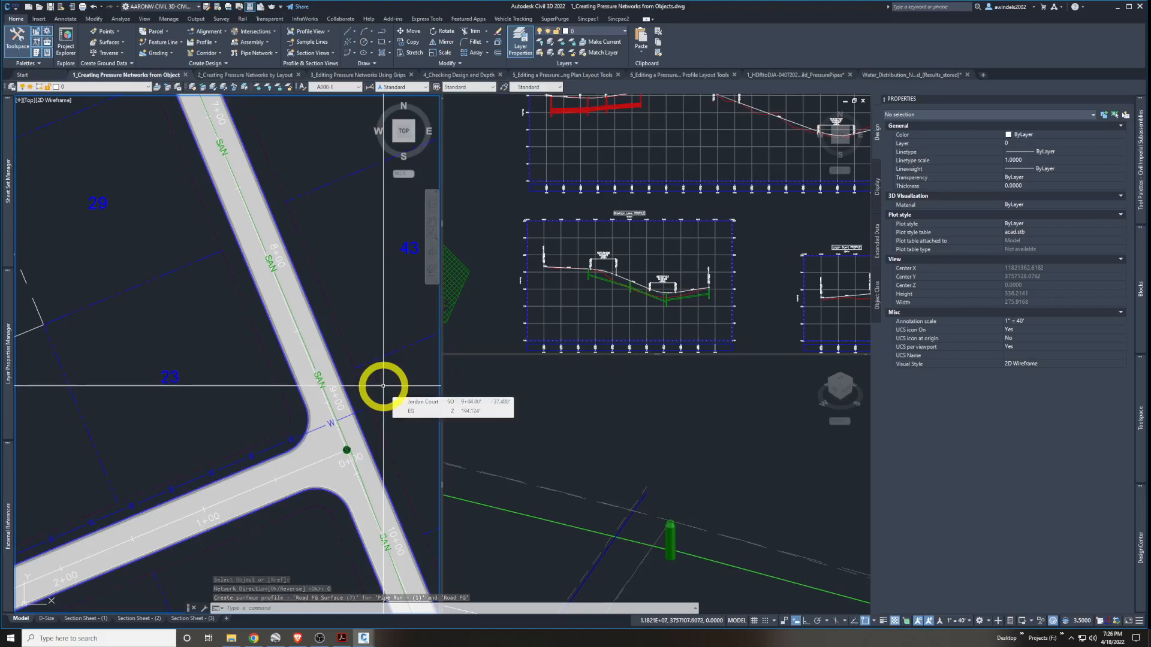
# Examine the new water pipe near the green sewer structure in the shaded isometric viewport
pyautogui.click(642, 513)
pyautogui.scroll(6, 640, 523)
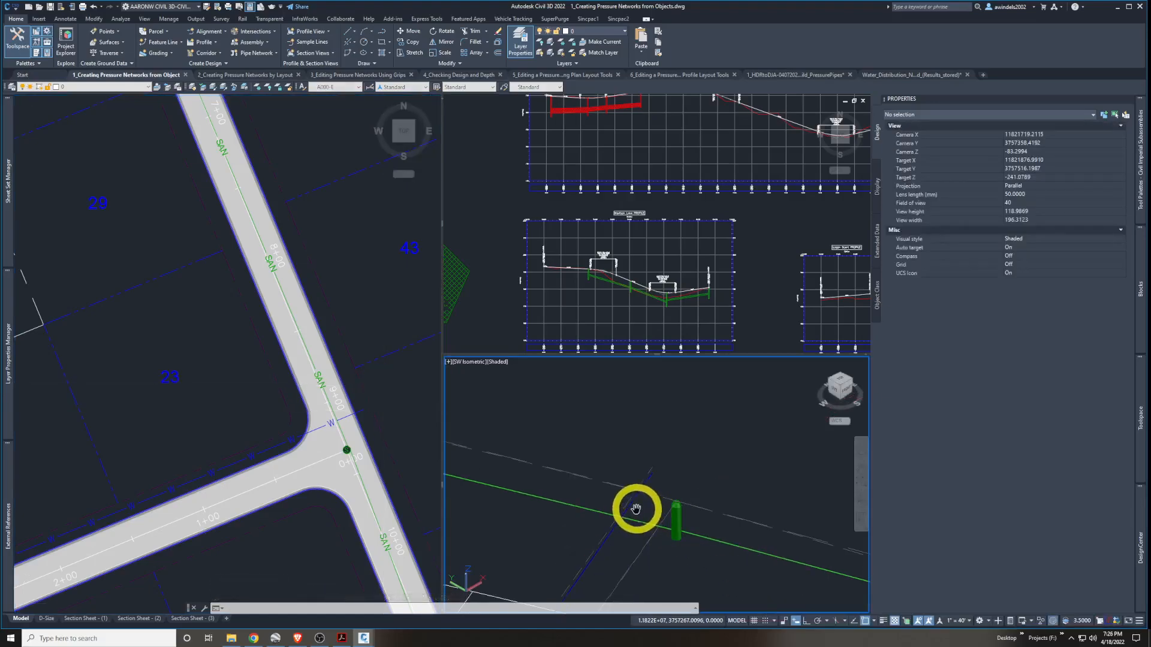
pyautogui.scroll(-4, 636, 509)
pyautogui.moveTo(602, 564); pyautogui.dragTo(646, 488, button='middle')
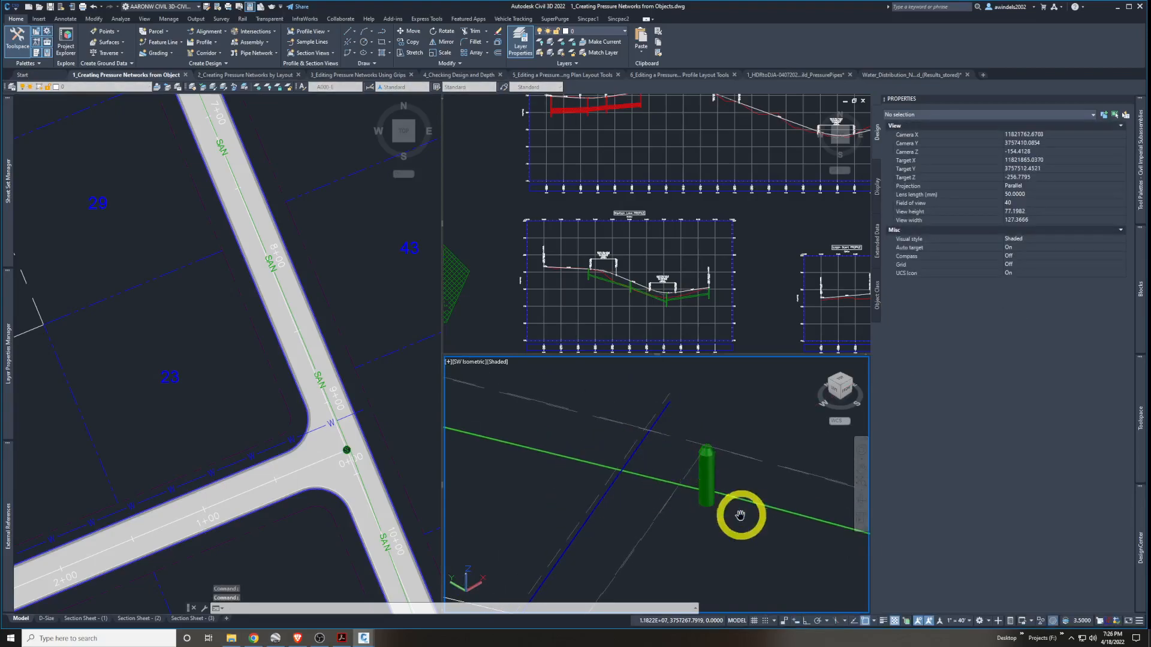
pyautogui.moveTo(664, 465); pyautogui.dragTo(671, 466, button='middle')
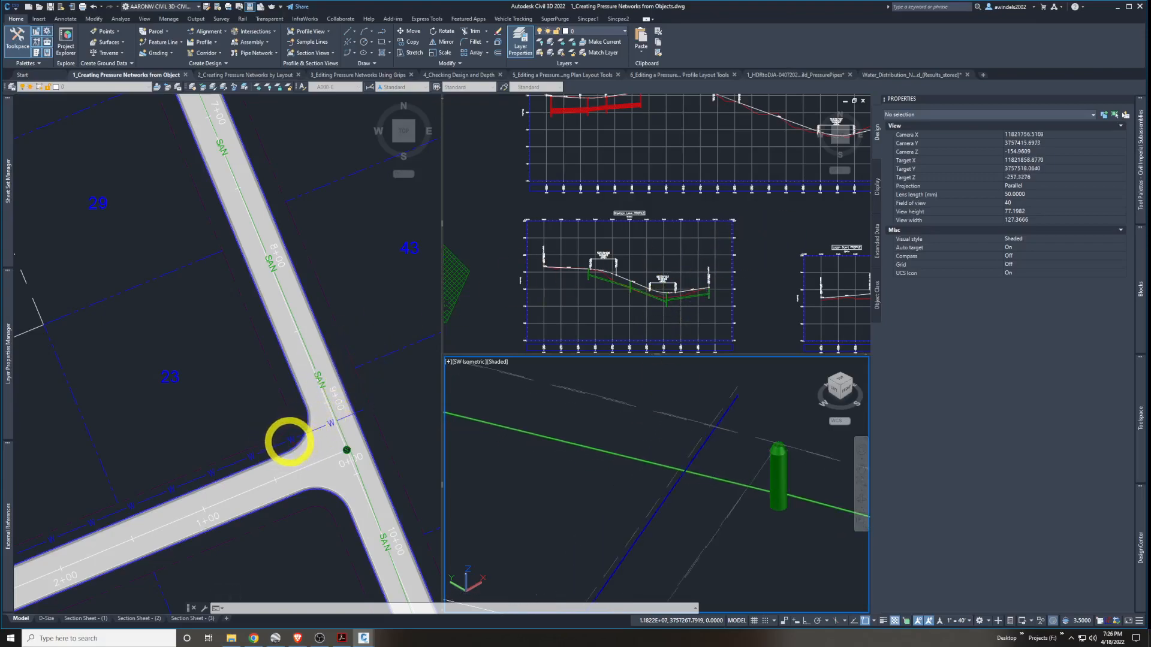
# Select the pipe run alignment along the road in the plan viewport to check its properties, and clear the selection
pyautogui.click(200, 409)
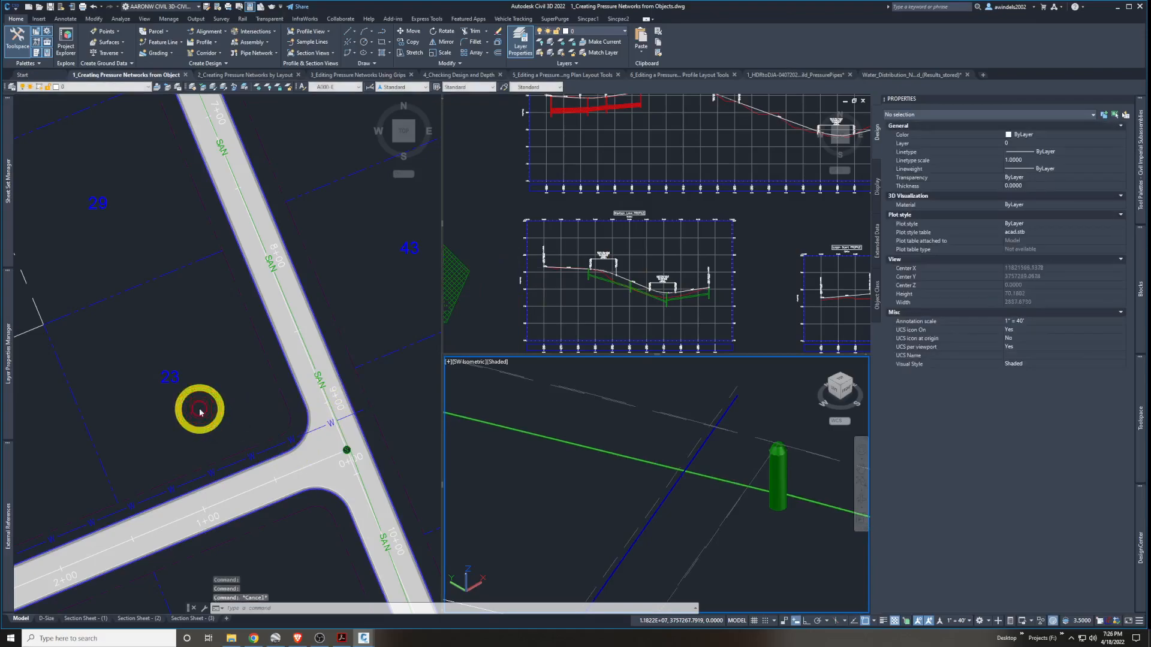
pyautogui.click(613, 505)
pyautogui.moveTo(227, 388); pyautogui.dragTo(259, 367, button='middle')
pyautogui.click(302, 430)
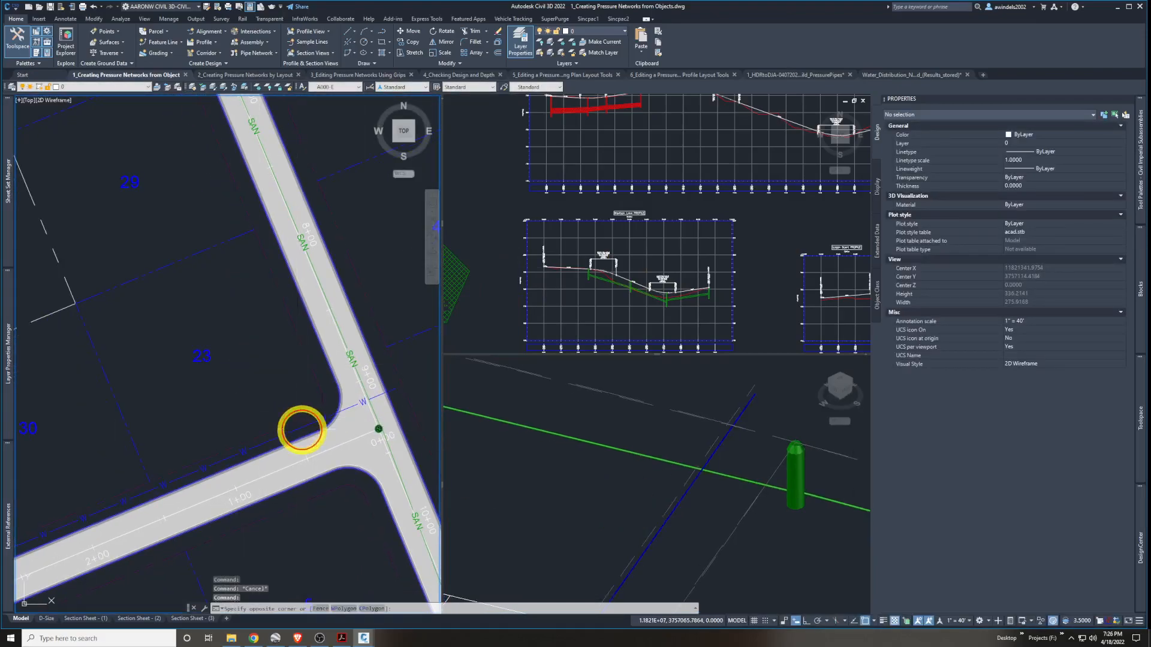
pyautogui.click(298, 428)
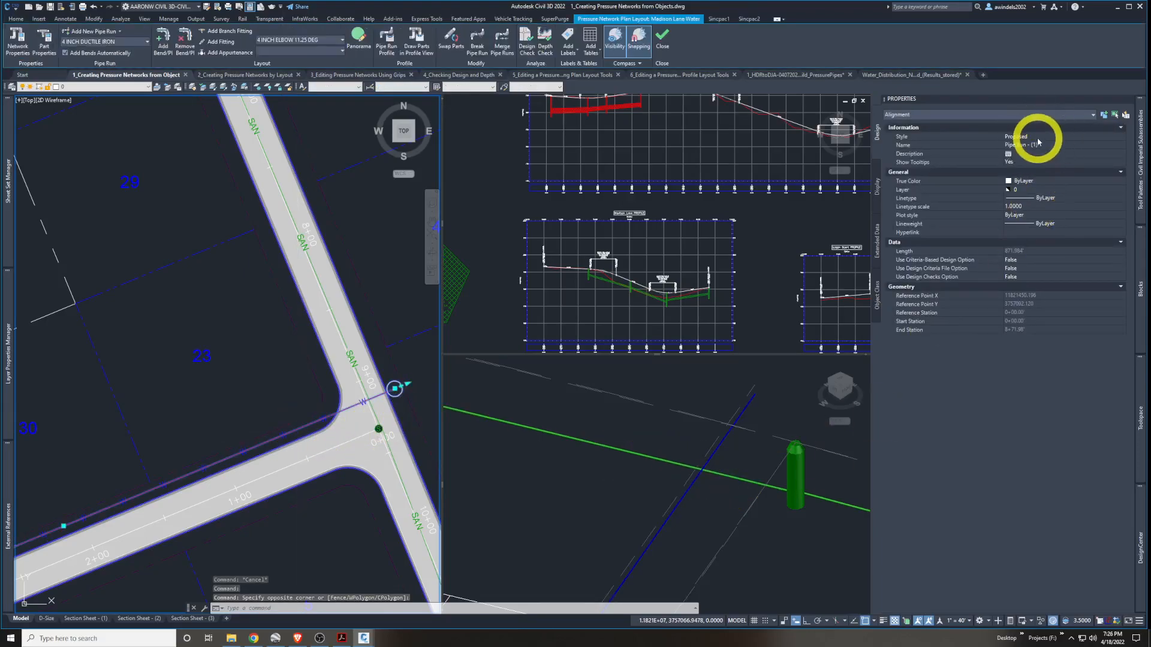
pyautogui.press('Escape')
# Select the pressure pipe itself, rather than its alignment, near the intersection's curb return to check its properties
pyautogui.scroll(5, 388, 412)
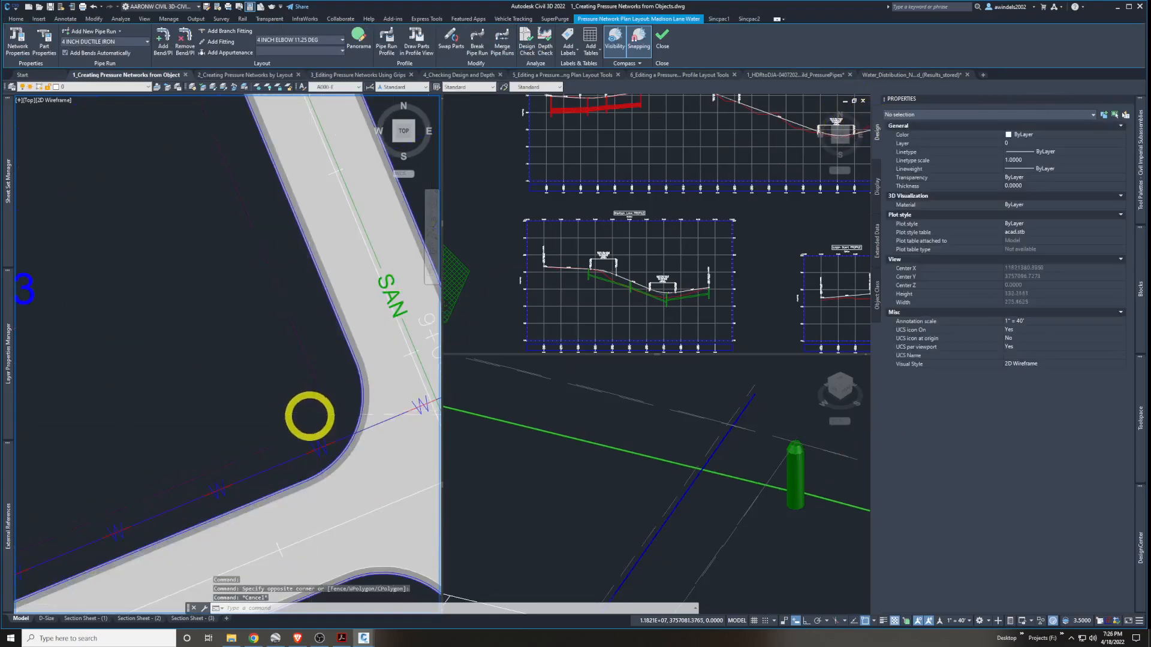
pyautogui.click(336, 477)
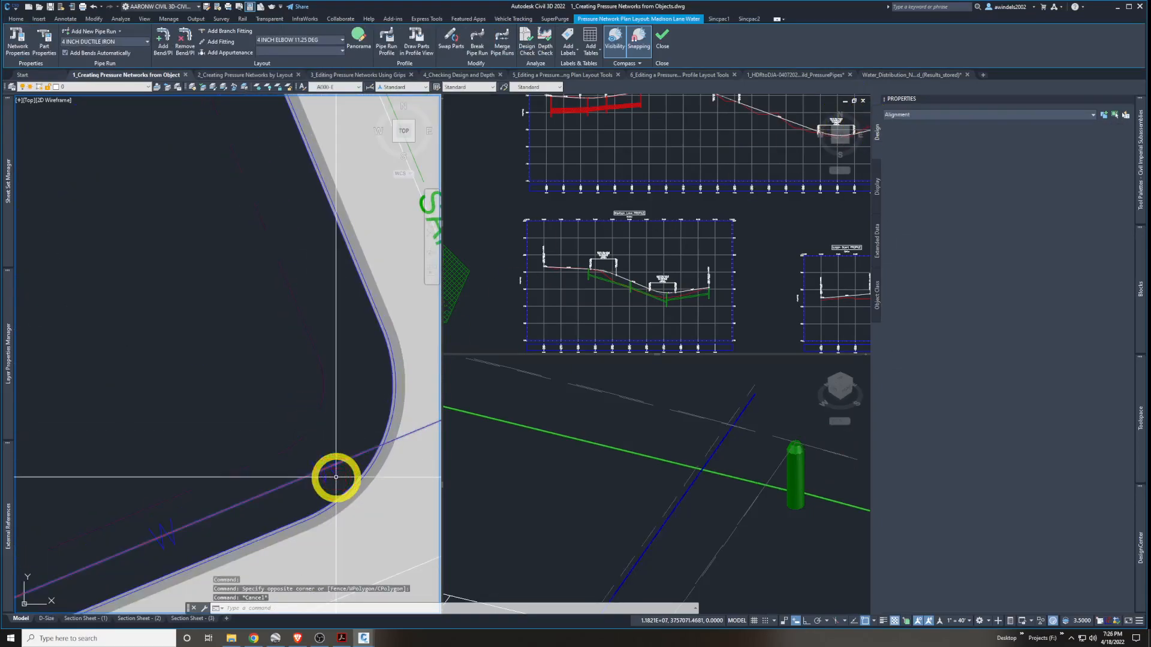
pyautogui.press('Escape')
pyautogui.click(335, 475)
pyautogui.press('Escape')
pyautogui.click(334, 480)
pyautogui.scroll(3, 332, 470)
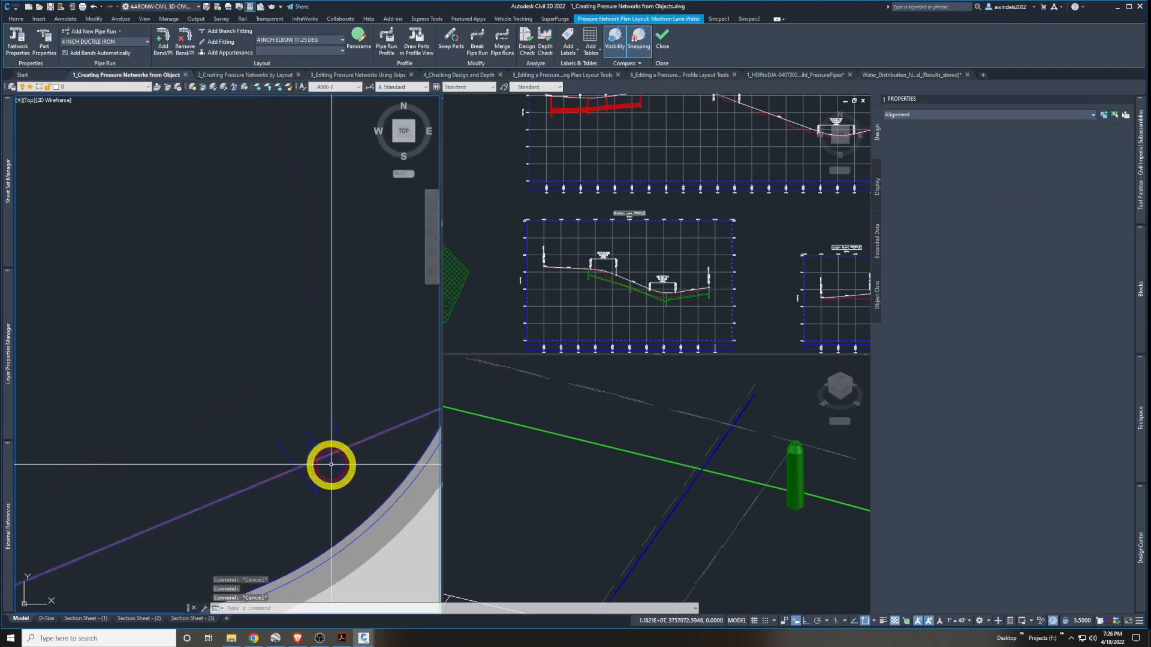
pyautogui.click(337, 453)
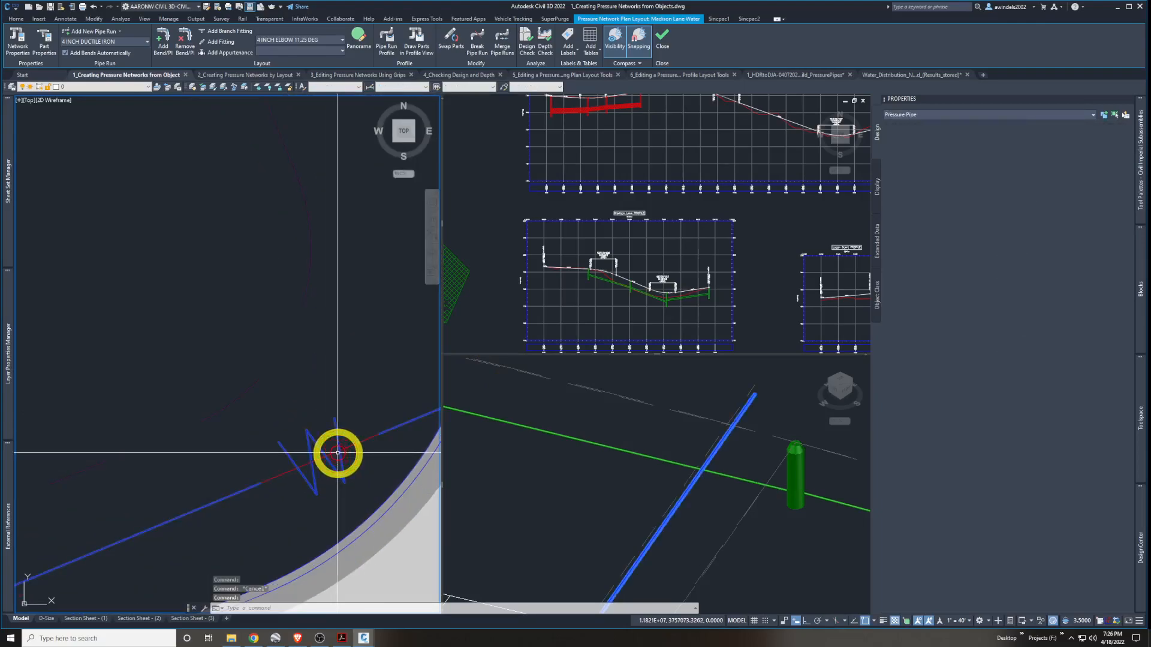
pyautogui.click(327, 452)
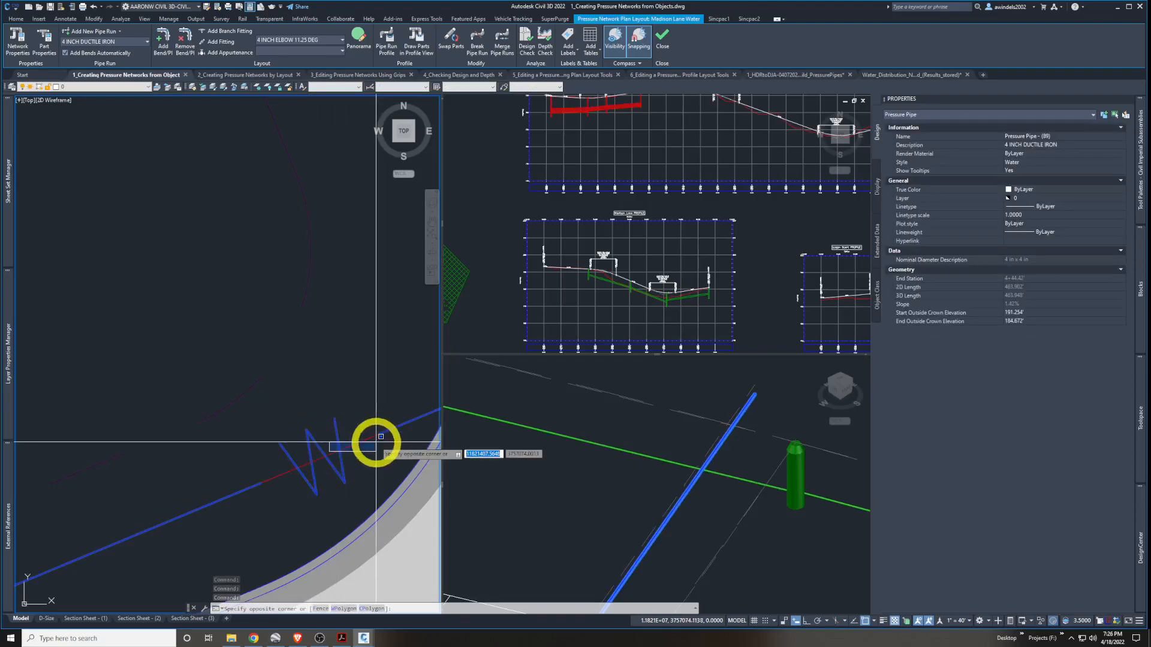
pyautogui.click(303, 390)
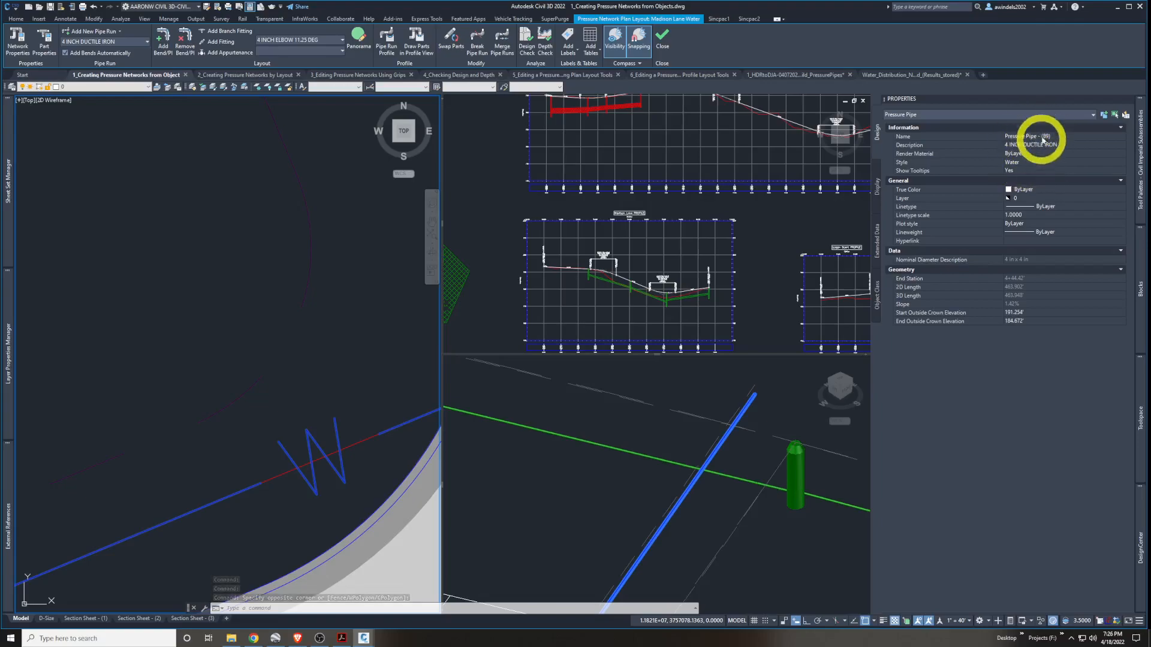
# Add the curved pressure pipe below lot 32 to the selection in the plan viewport
pyautogui.scroll(-5, 300, 340)
pyautogui.scroll(-3, 300, 339)
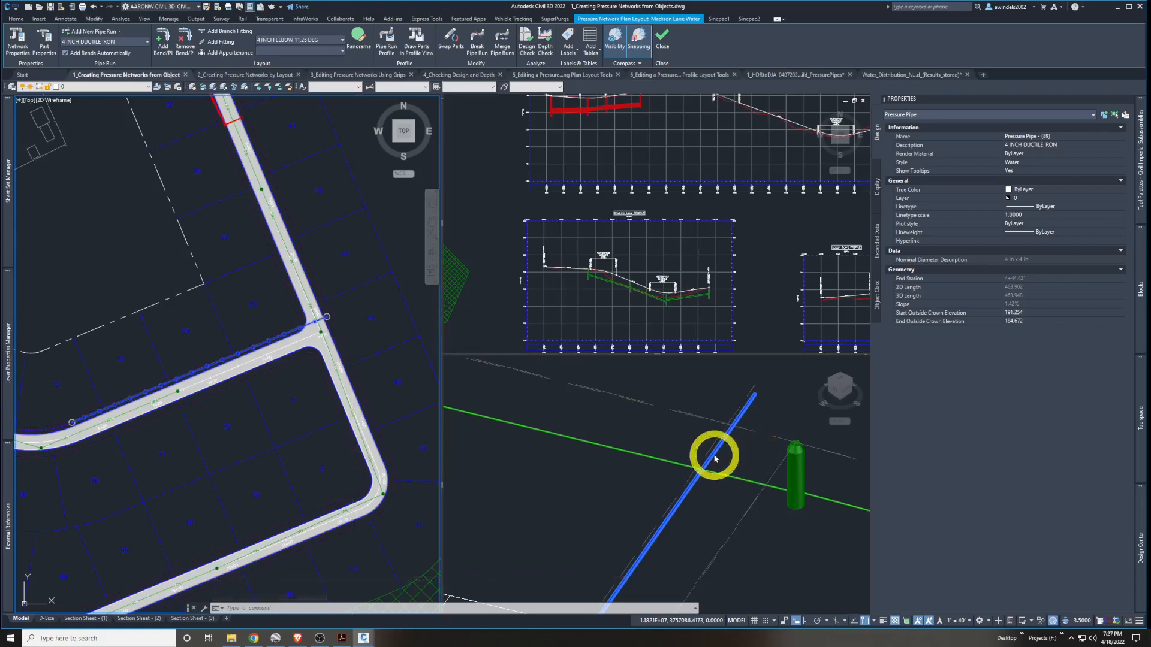
pyautogui.scroll(3, 154, 352)
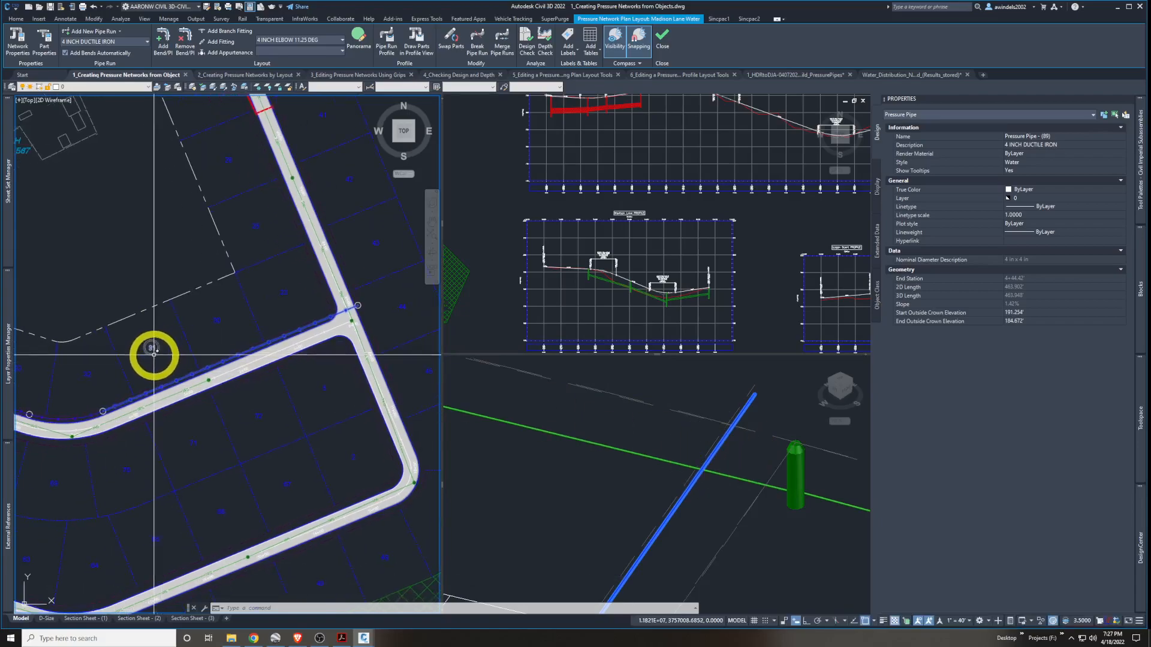
pyautogui.scroll(5, 182, 412)
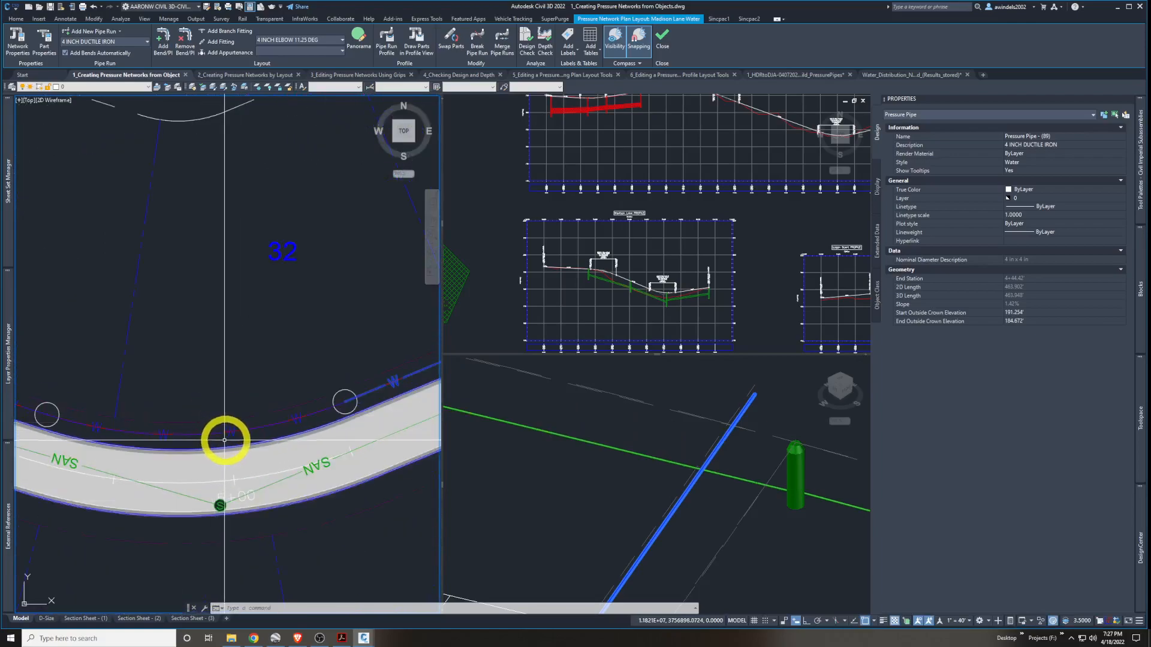
pyautogui.click(226, 436)
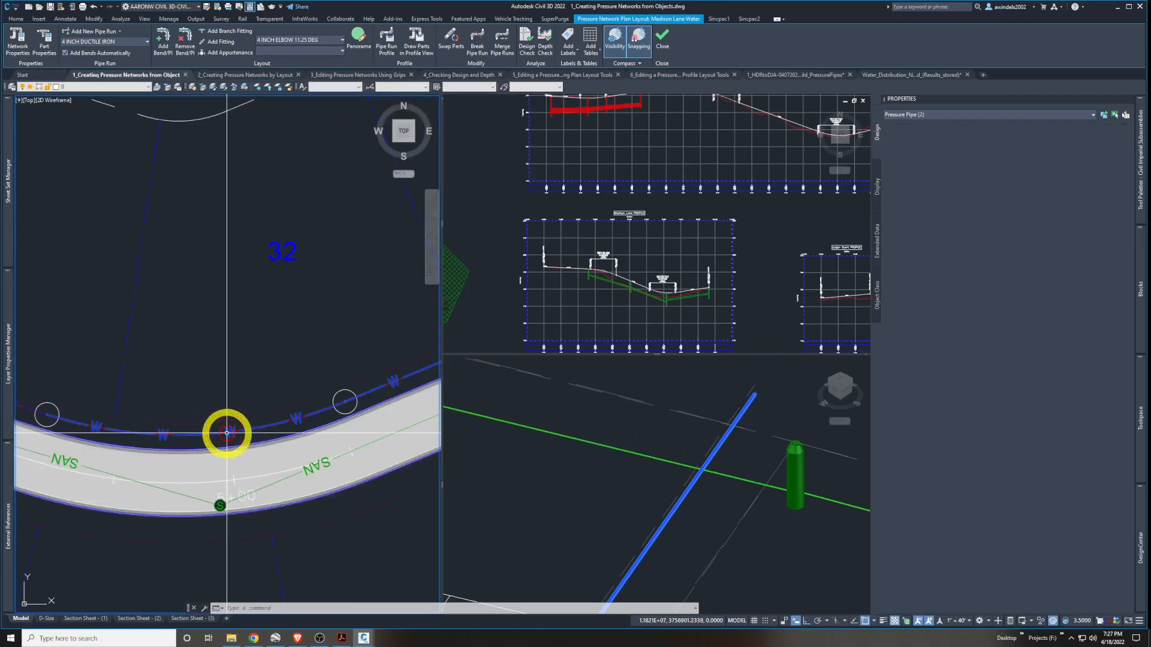
# Try to add the straight pressure pipe below lot 33 to the pipe selection, and clear the selection
pyautogui.moveTo(256, 441); pyautogui.dragTo(324, 462, button='middle')
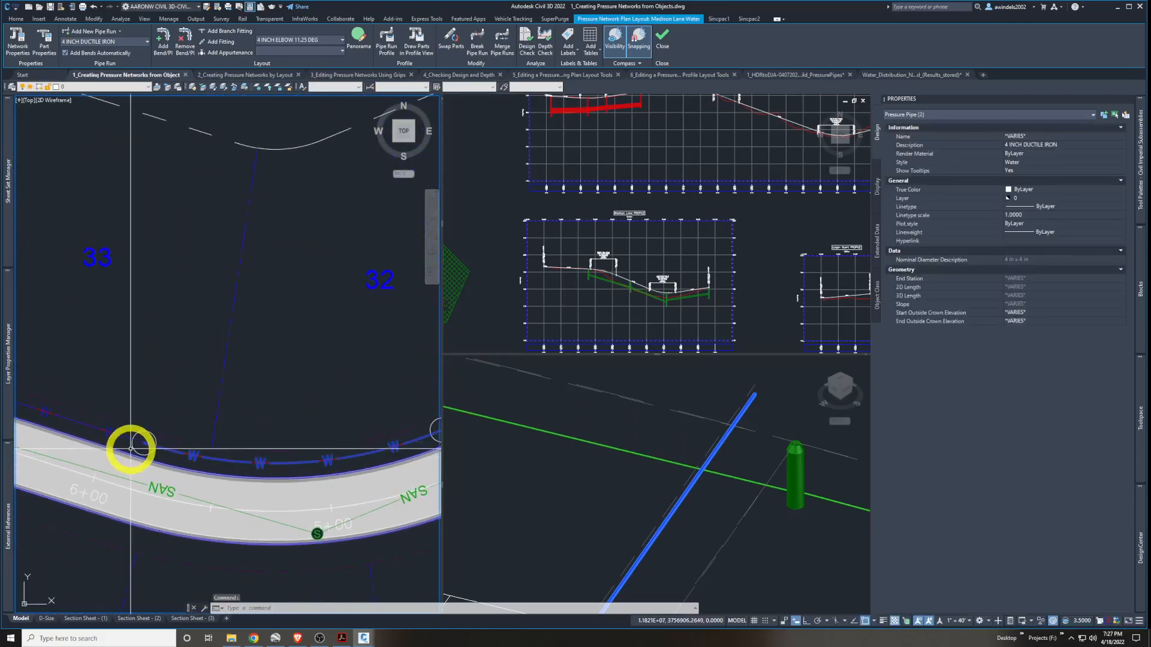
pyautogui.click(108, 436)
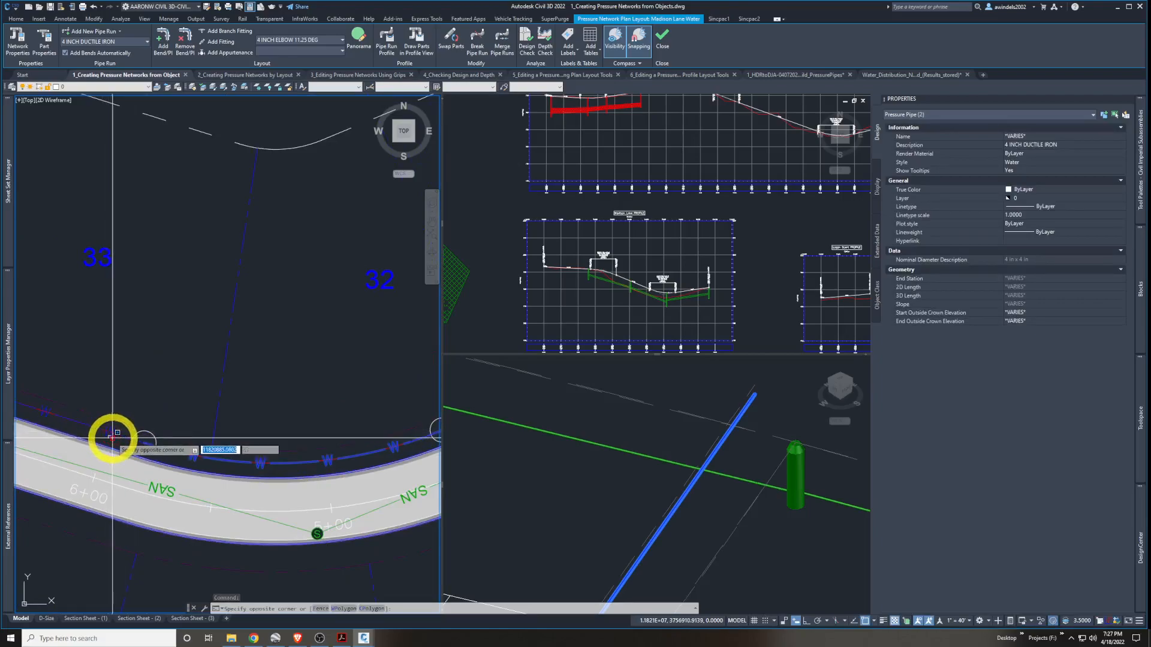
pyautogui.click(110, 438)
pyautogui.scroll(-3, 327, 411)
pyautogui.moveTo(327, 411); pyautogui.dragTo(253, 373, button='middle')
pyautogui.press('Escape')
# Select the pipe run alignment at the circled joint below lot 33 to check it, and clear the selection
pyautogui.scroll(4, 253, 373)
pyautogui.click(247, 374)
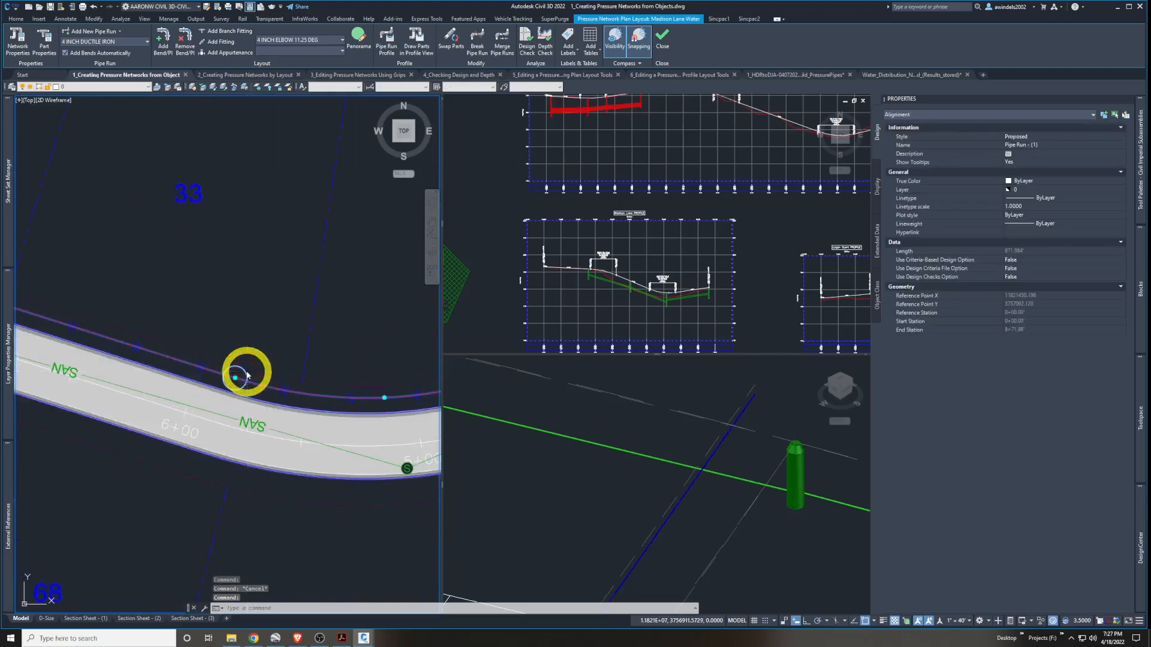
pyautogui.press('Escape')
pyautogui.scroll(5, 243, 377)
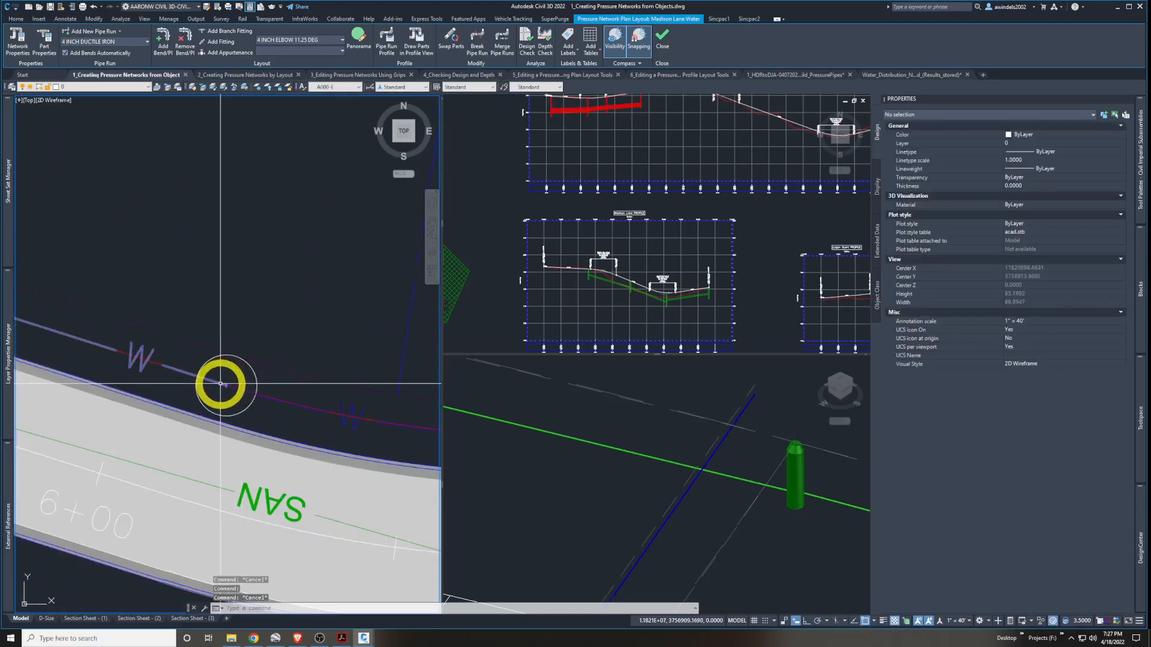
pyautogui.click(221, 379)
pyautogui.scroll(10, 226, 398)
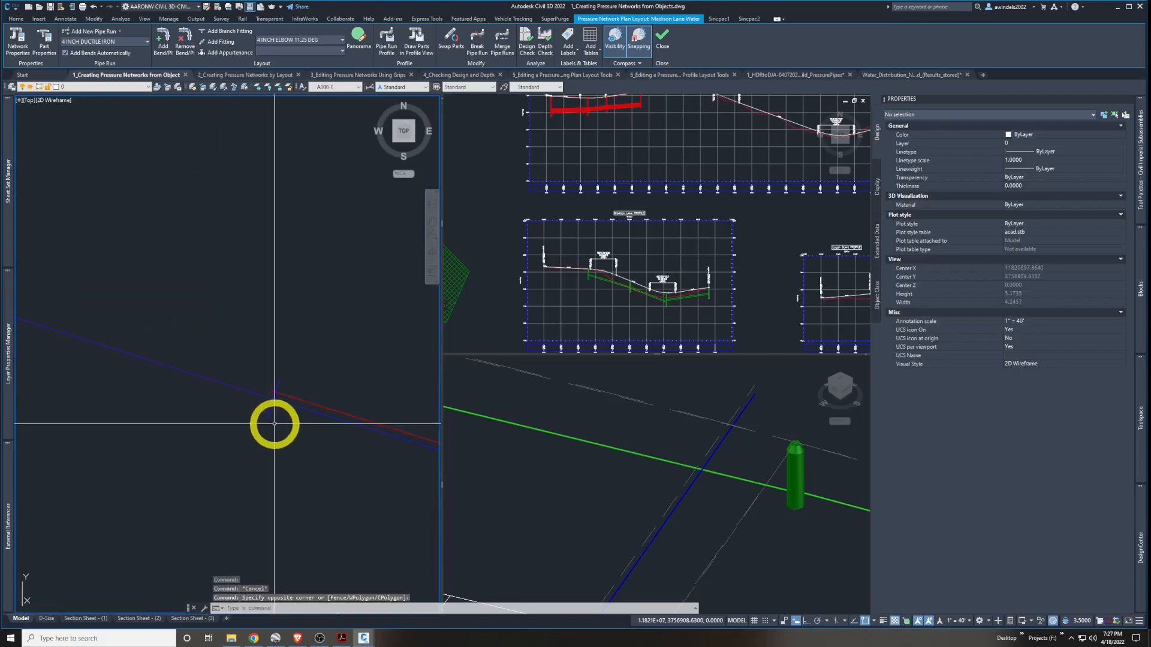
pyautogui.click(267, 418)
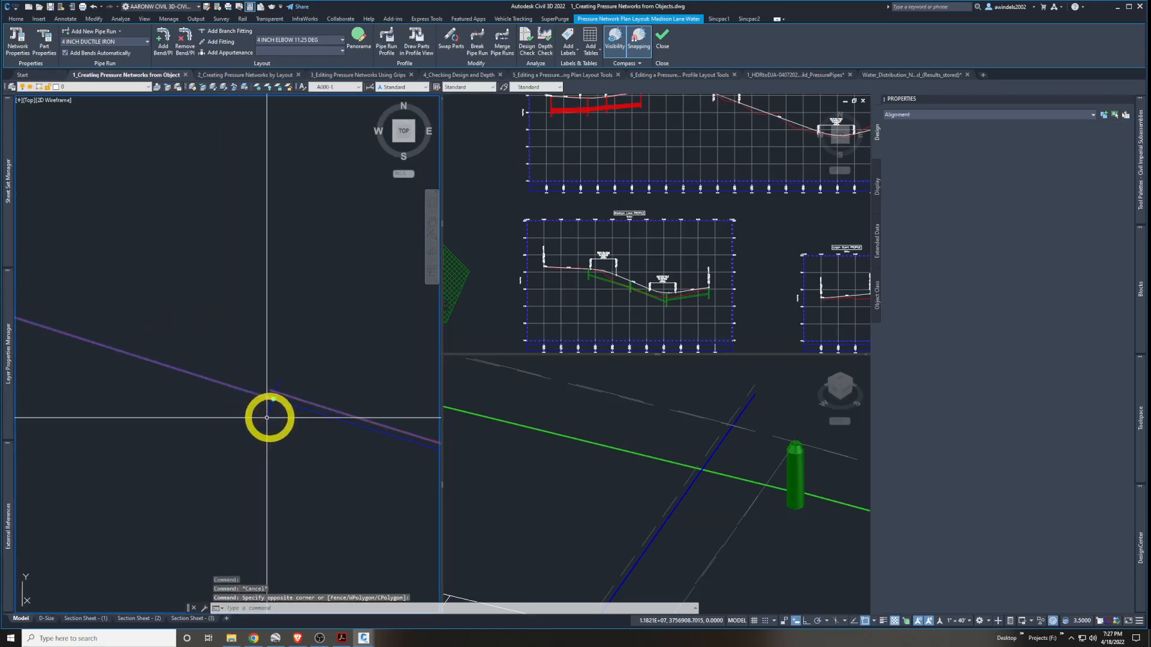
pyautogui.press('Escape')
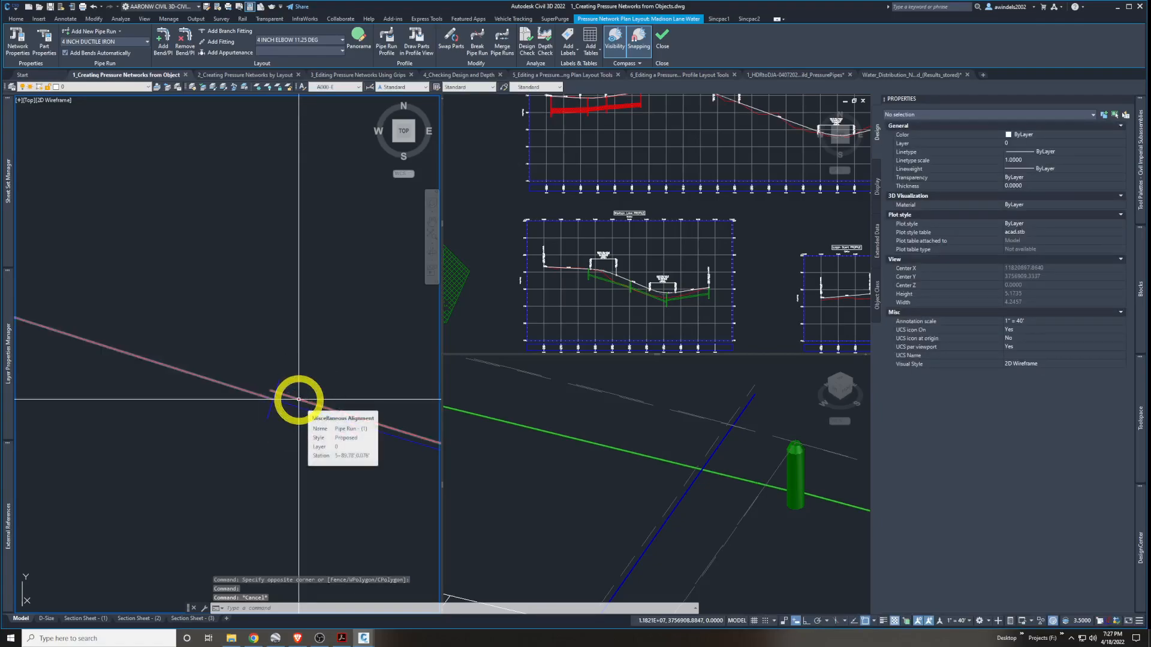
# Try to freeze the layer of the pipe run alignment with LAYFRZ
pyautogui.write('layfrz')
pyautogui.press('Return')
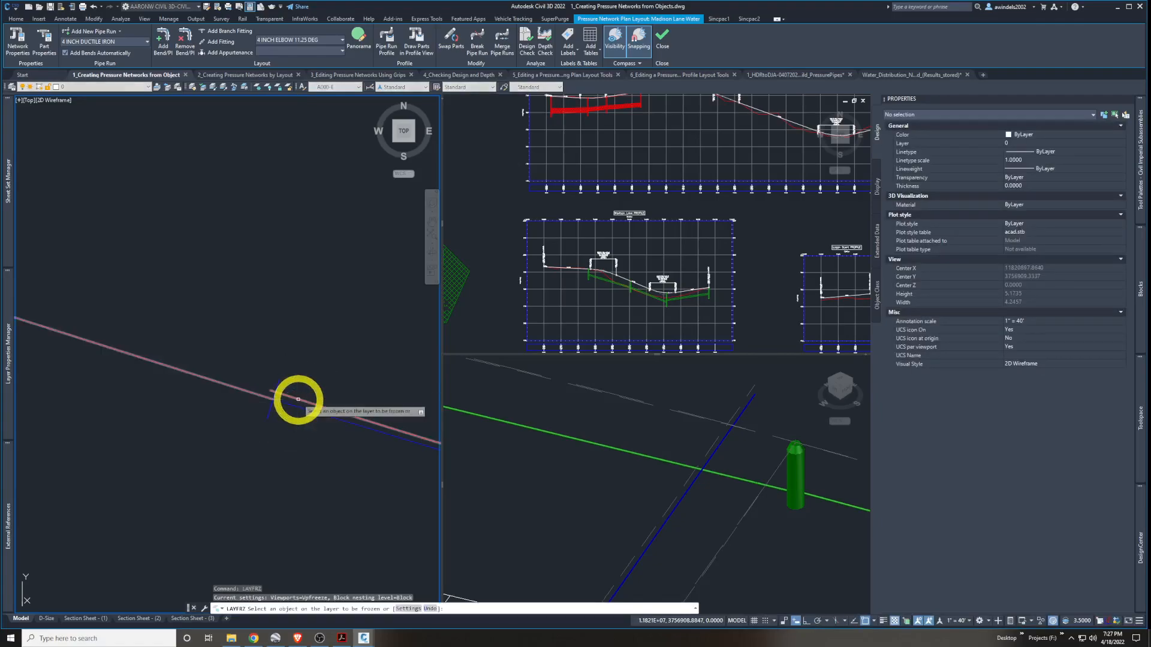
pyautogui.click(298, 399)
pyautogui.press('Escape')
pyautogui.click(298, 398)
pyautogui.rightClick(298, 398)
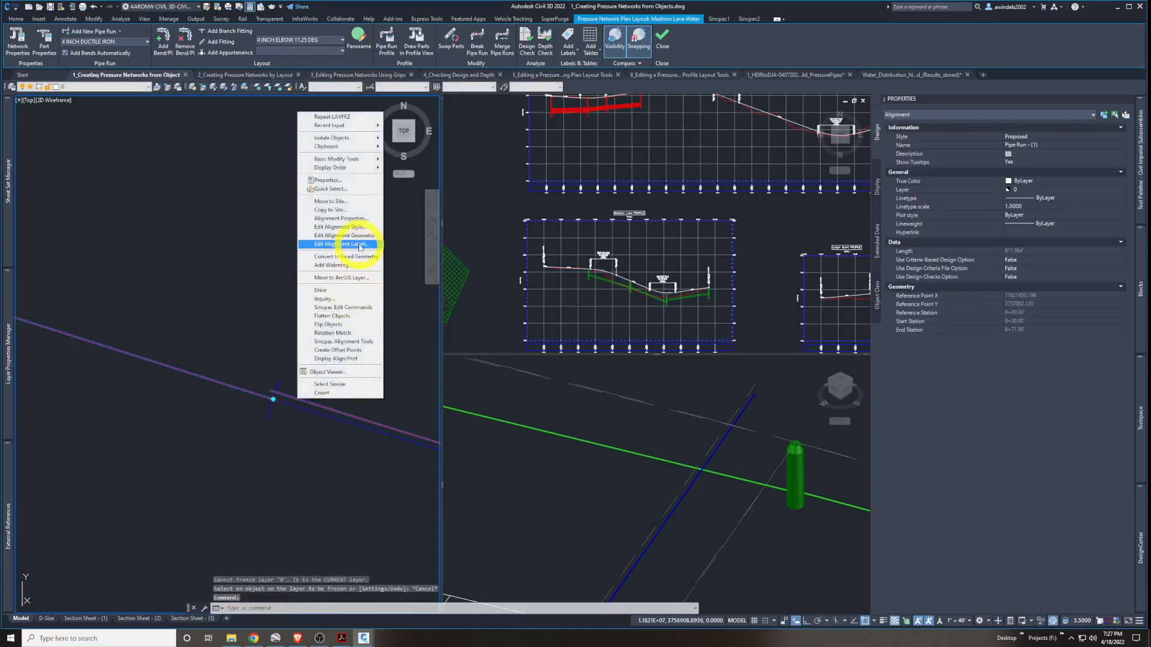
pyautogui.click(360, 219)
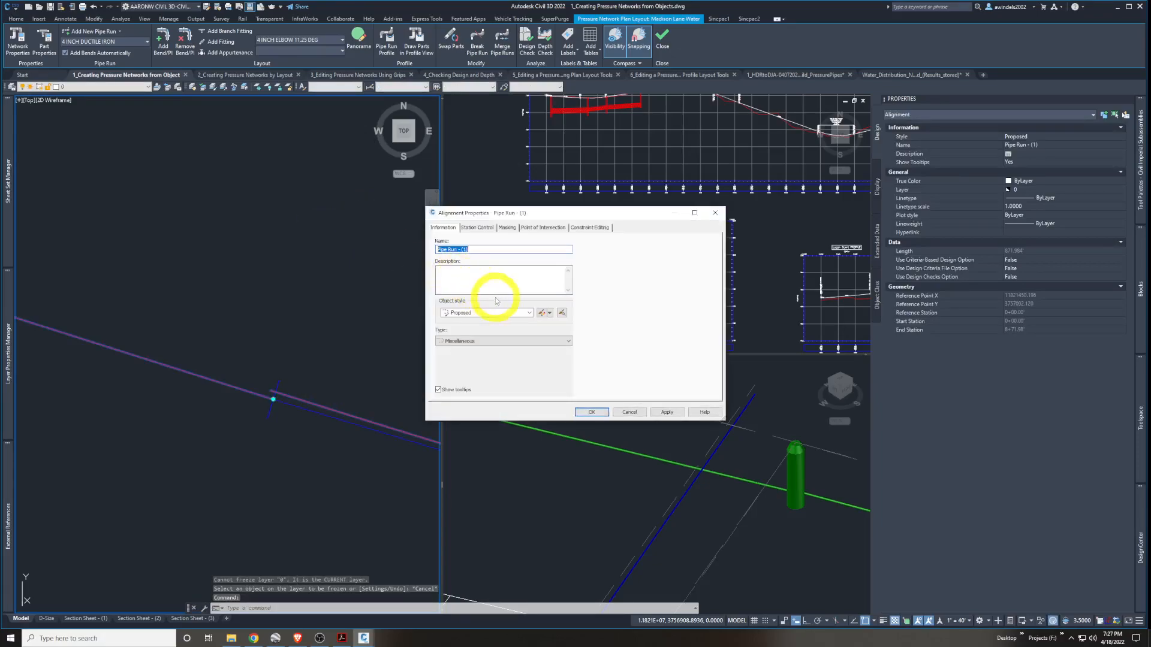
pyautogui.click(478, 313)
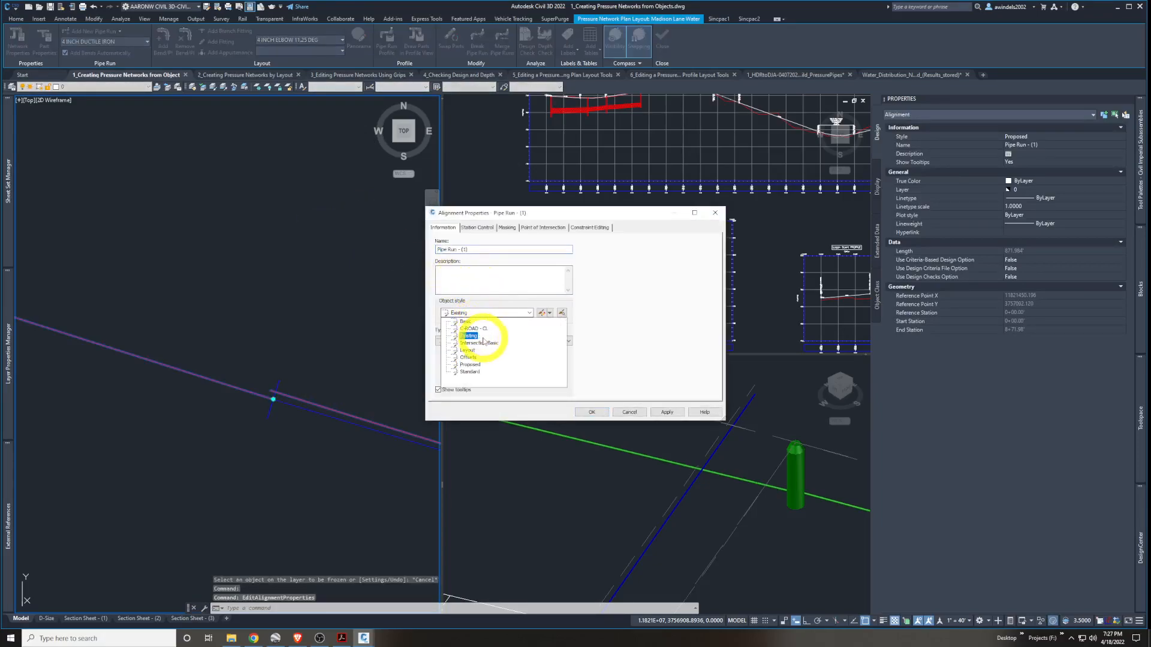
pyautogui.click(483, 340)
pyautogui.click(550, 229)
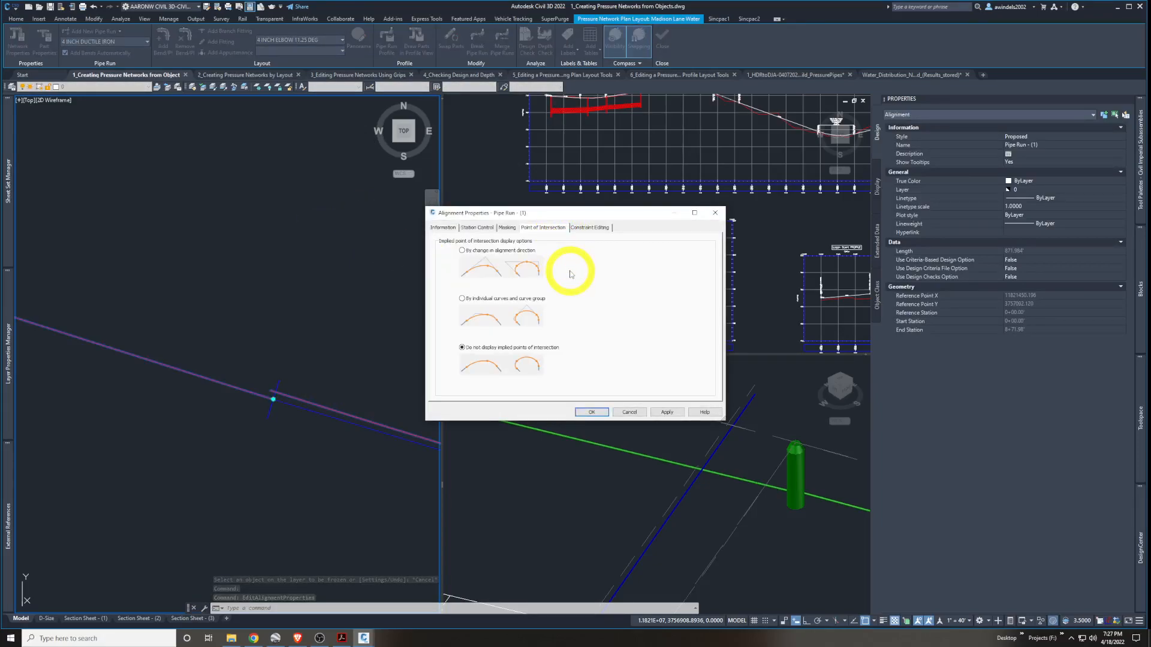
pyautogui.press('Escape')
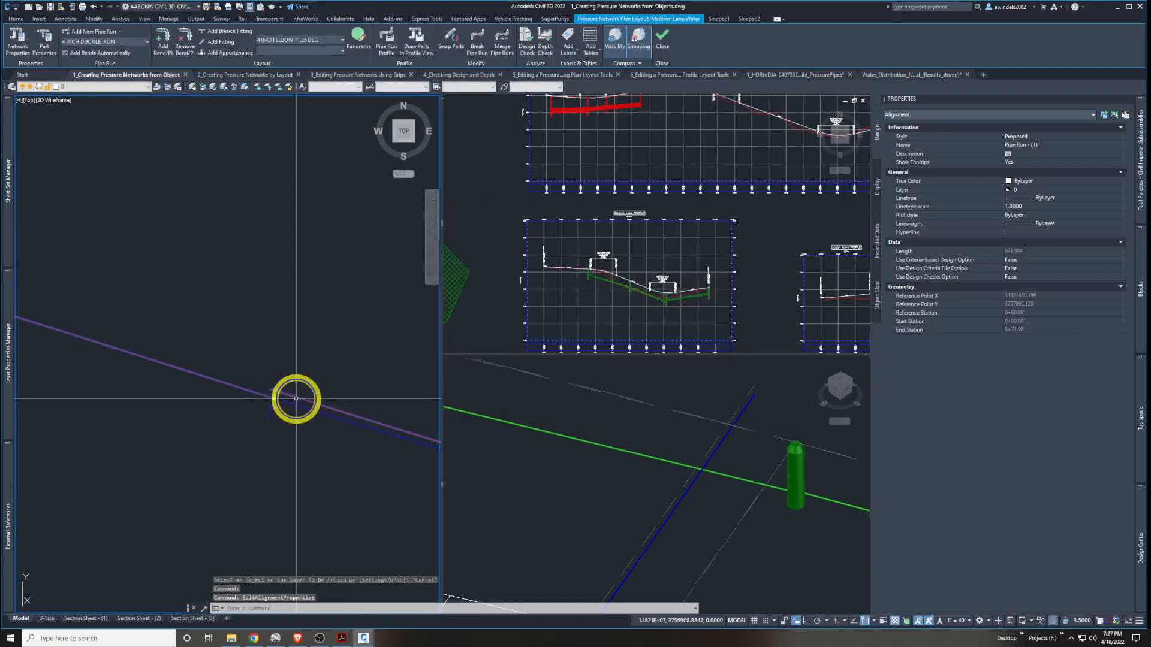
# Turn off the visibility of the line and curve components in the pipe run alignment's Proposed style
pyautogui.rightClick(346, 454)
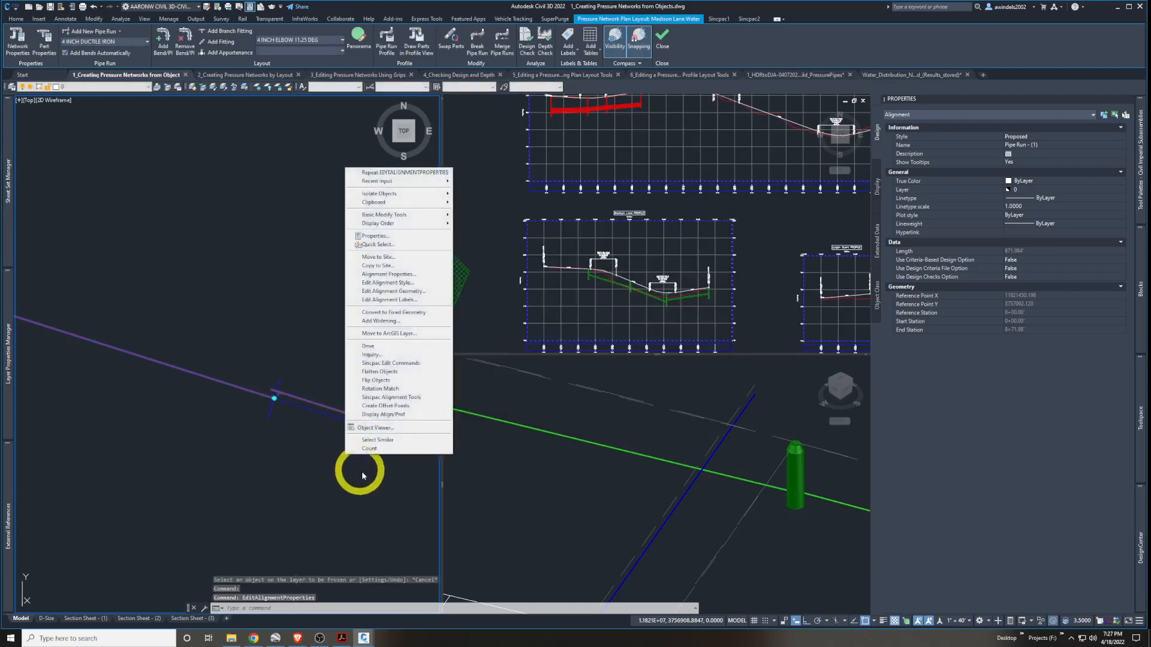
pyautogui.click(414, 283)
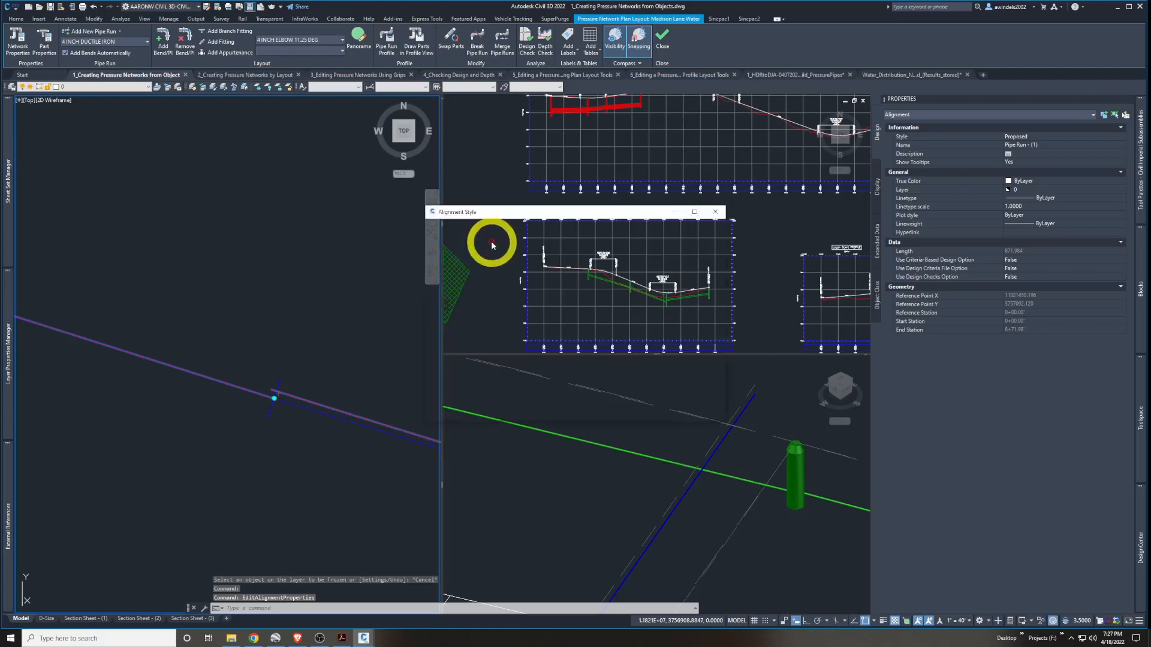
pyautogui.click(511, 227)
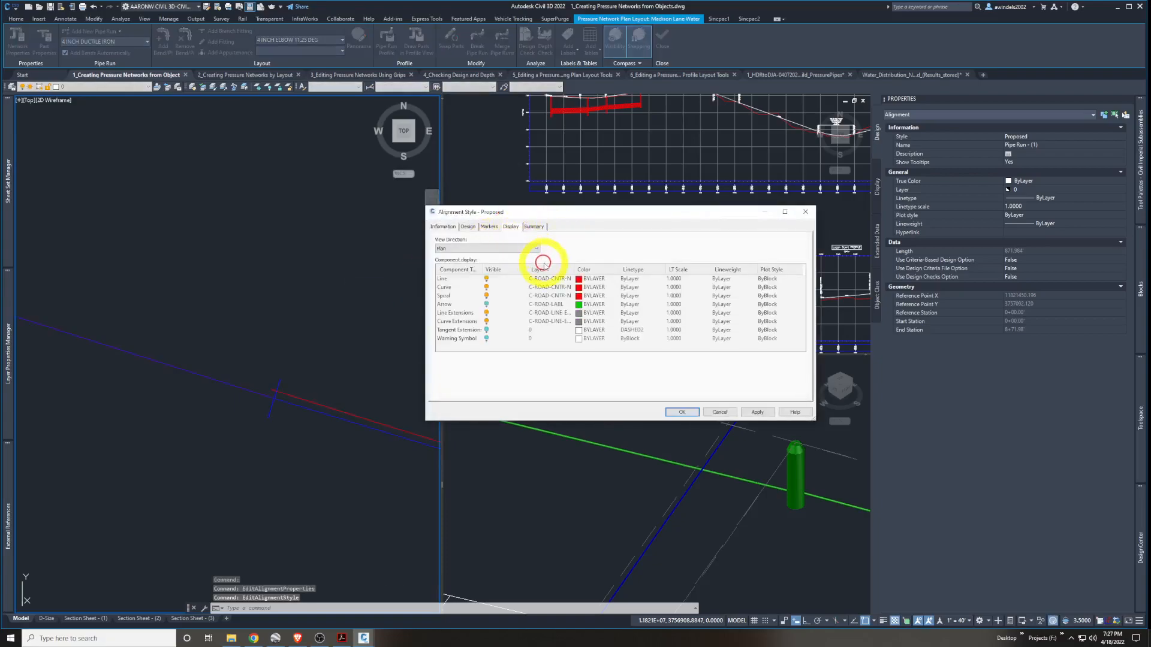
pyautogui.click(487, 288)
pyautogui.click(752, 412)
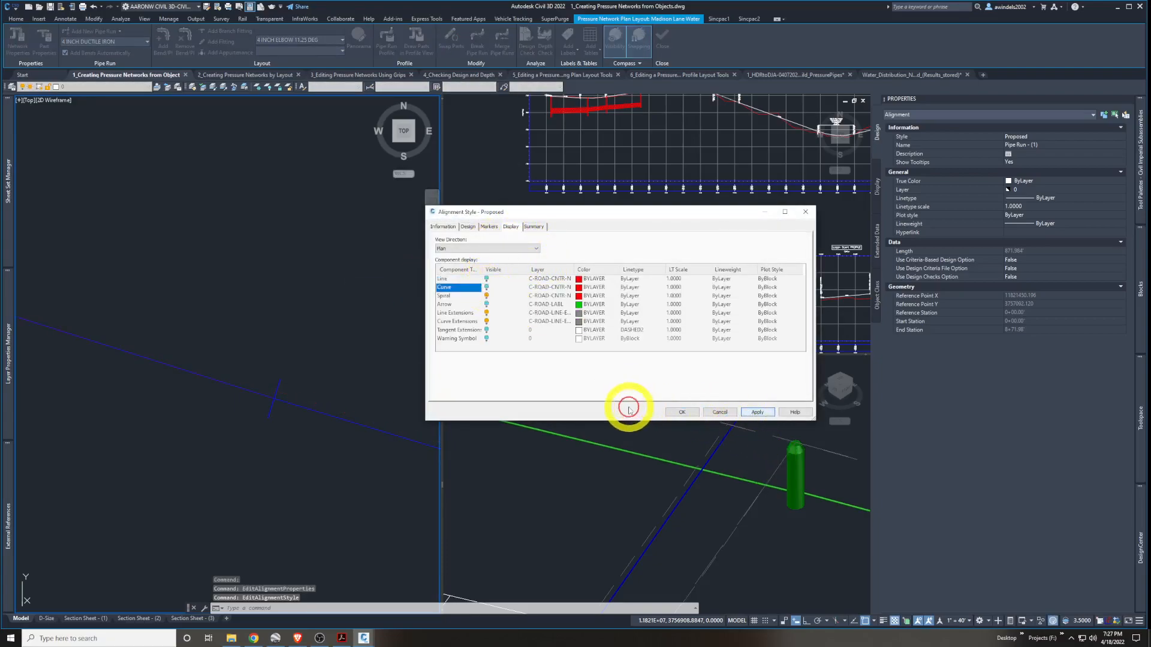
pyautogui.click(685, 413)
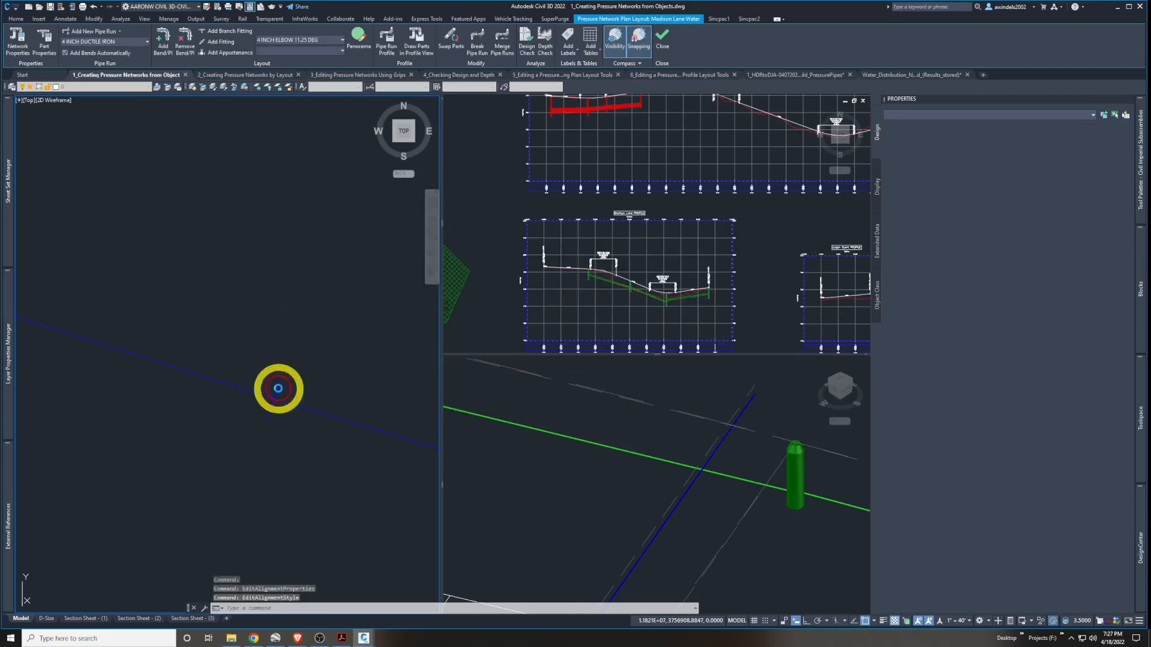
# Examine the pipe joint inside the white circle without the alignment linework, and clear the selection
pyautogui.moveTo(284, 382)
pyautogui.mouseDown(button='middle')
pyautogui.moveTo(282, 363)
pyautogui.moveTo(281, 383)
pyautogui.mouseUp(button='middle')
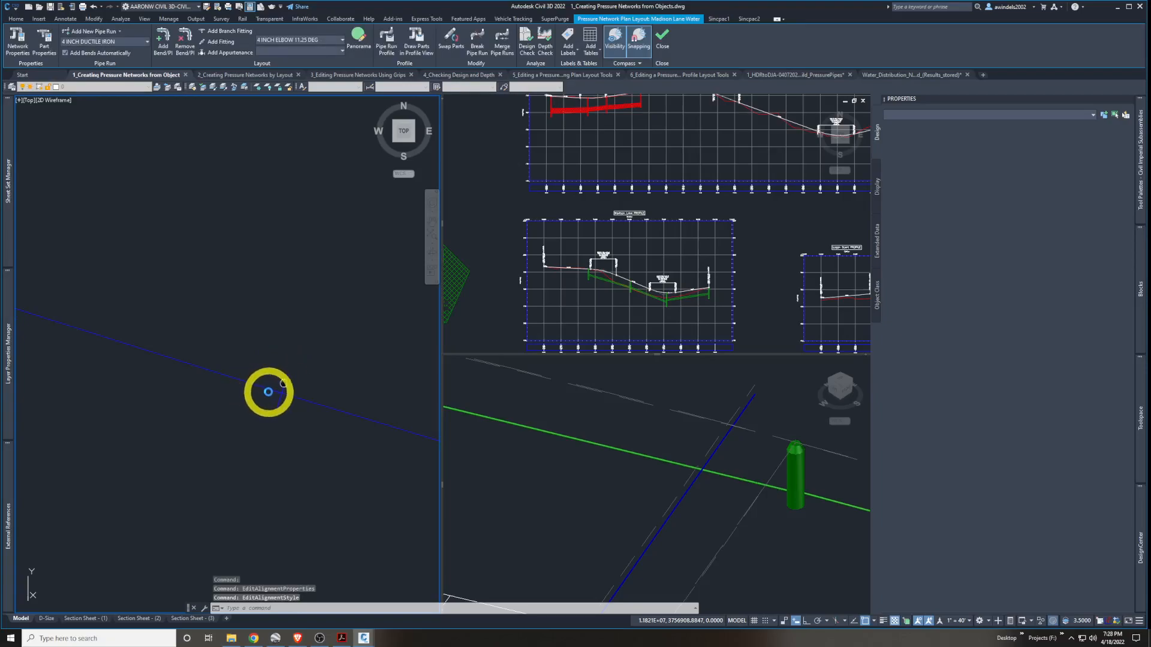
pyautogui.press('Escape')
pyautogui.click(270, 378)
pyautogui.press('Escape')
pyautogui.click(187, 298)
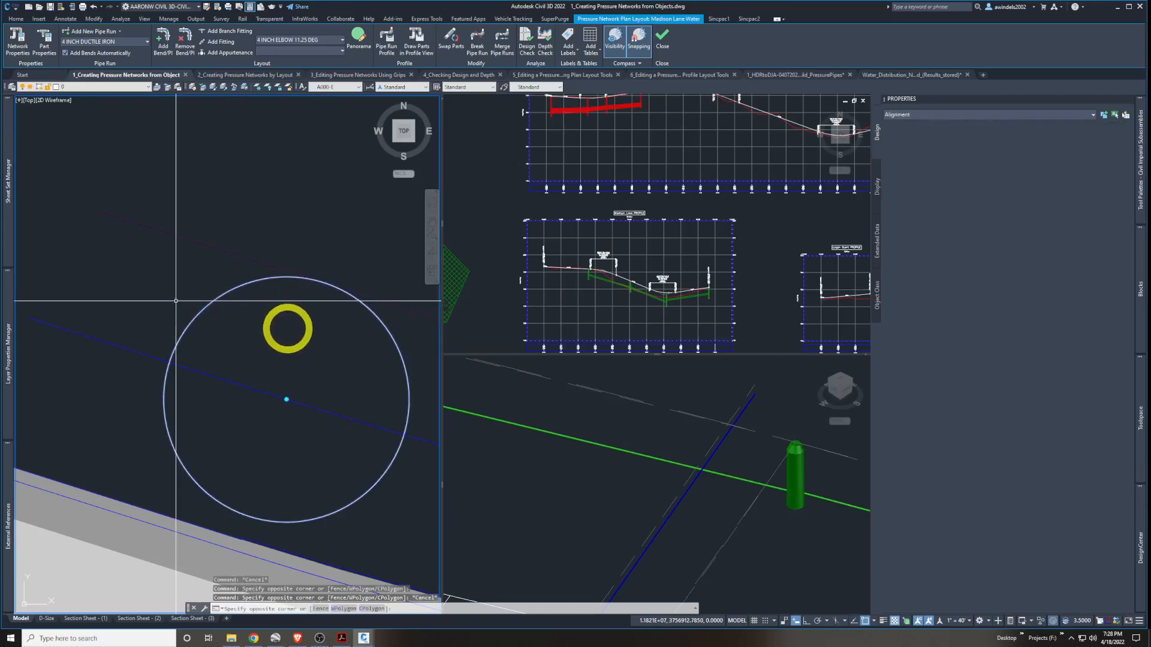
pyautogui.click(286, 328)
pyautogui.scroll(3, 288, 328)
pyautogui.press('Escape')
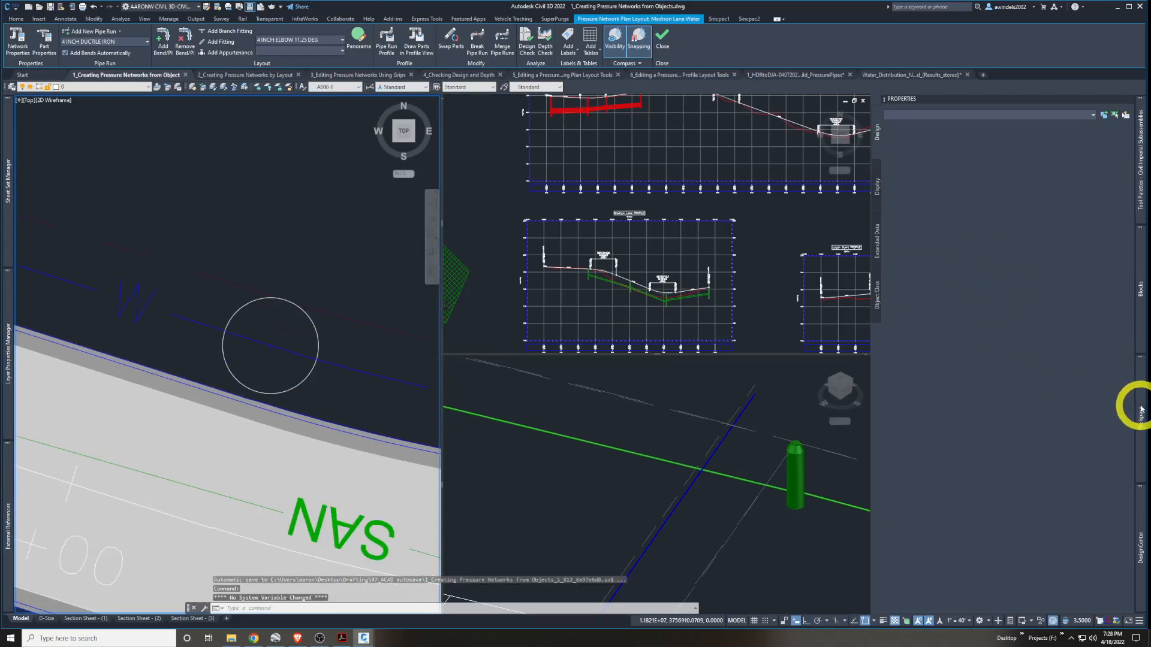
# Look up the Madison Lane Water pressure network's pipe runs in Toolspace and check the run's vertical offset
pyautogui.click(1141, 409)
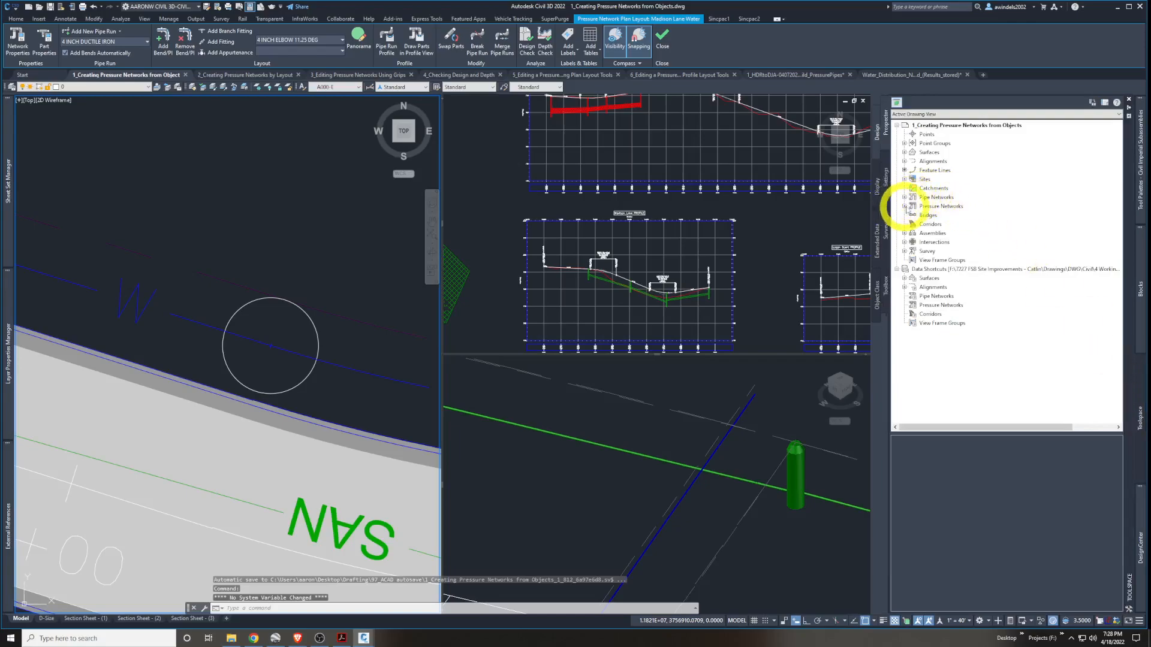
pyautogui.click(905, 207)
pyautogui.click(932, 215)
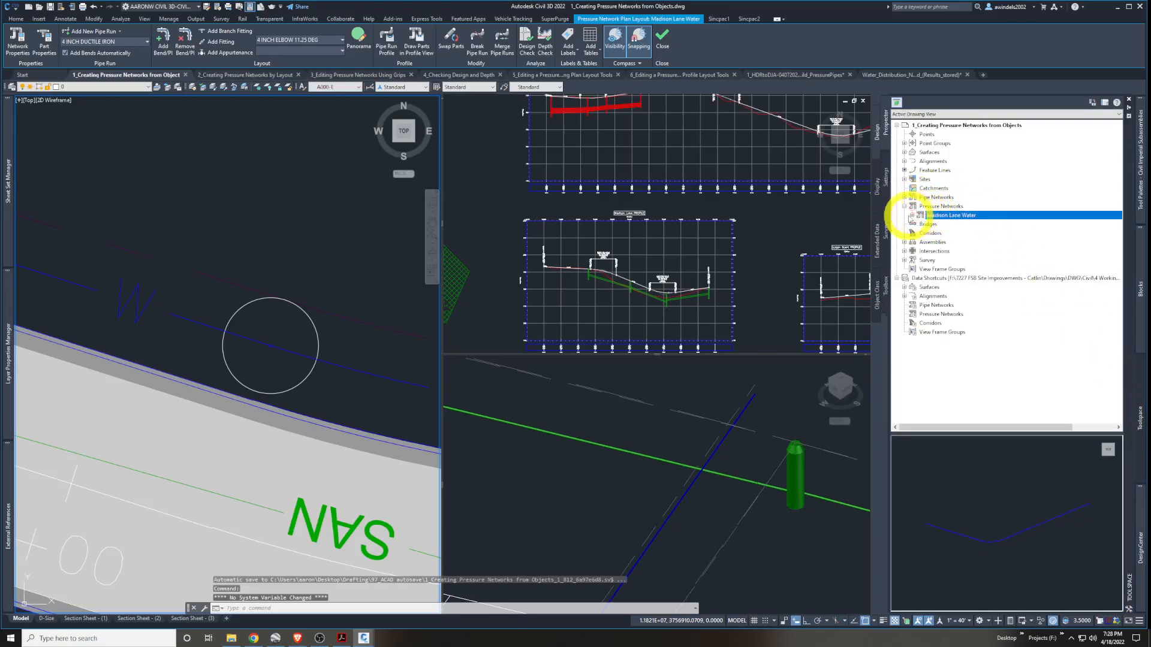
pyautogui.click(912, 215)
pyautogui.click(946, 225)
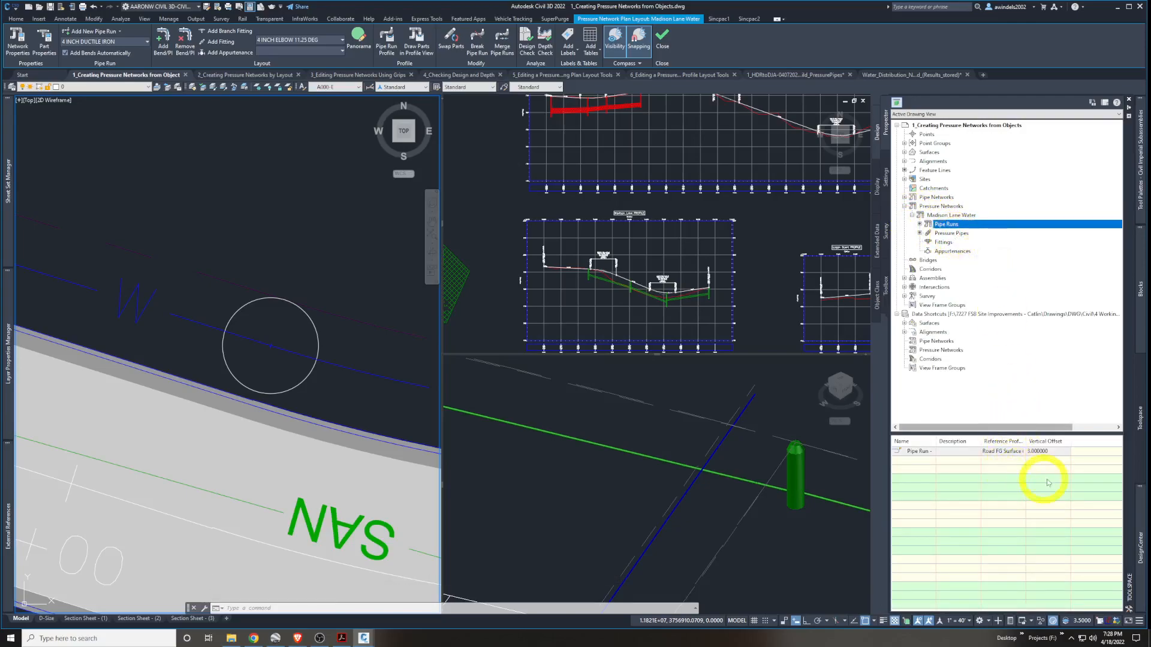
pyautogui.click(1053, 453)
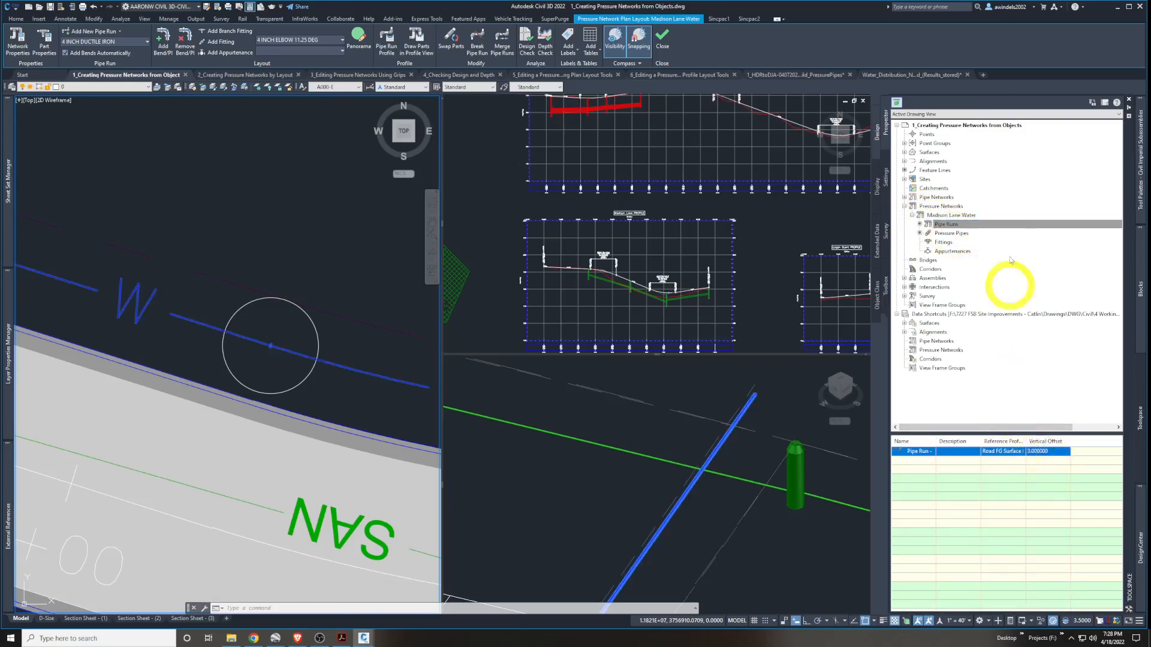
# Review the pressure pipes, fittings and appurtenances listed under Madison Lane Water, and clear any selection in the plan viewport
pyautogui.click(955, 235)
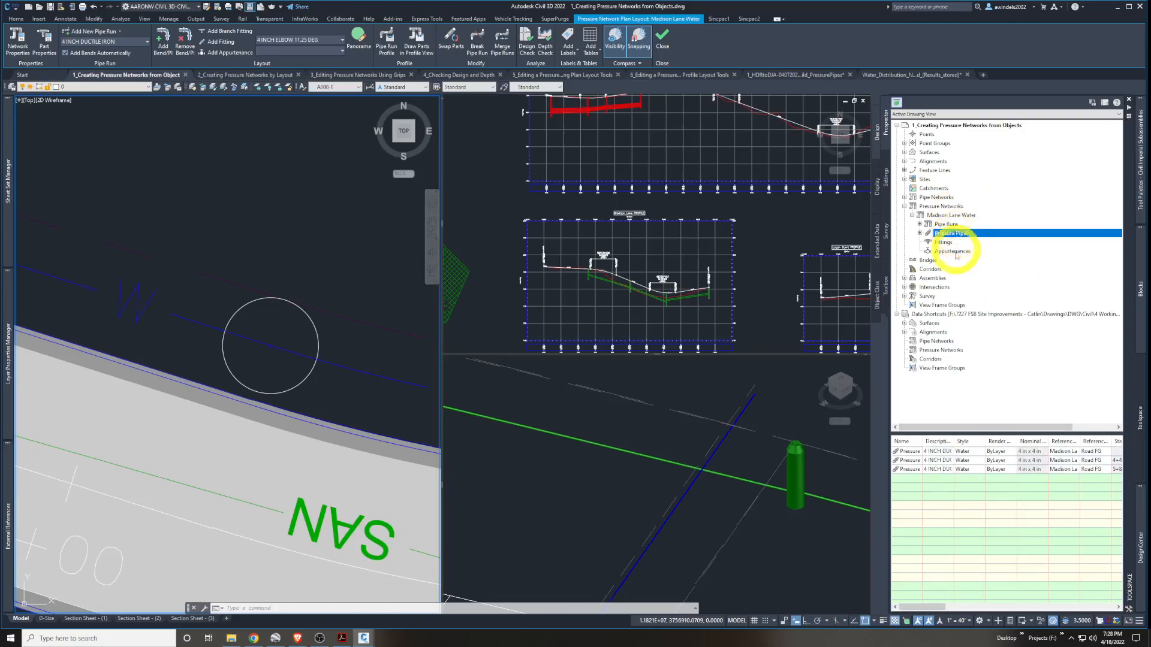
pyautogui.click(953, 243)
pyautogui.click(951, 251)
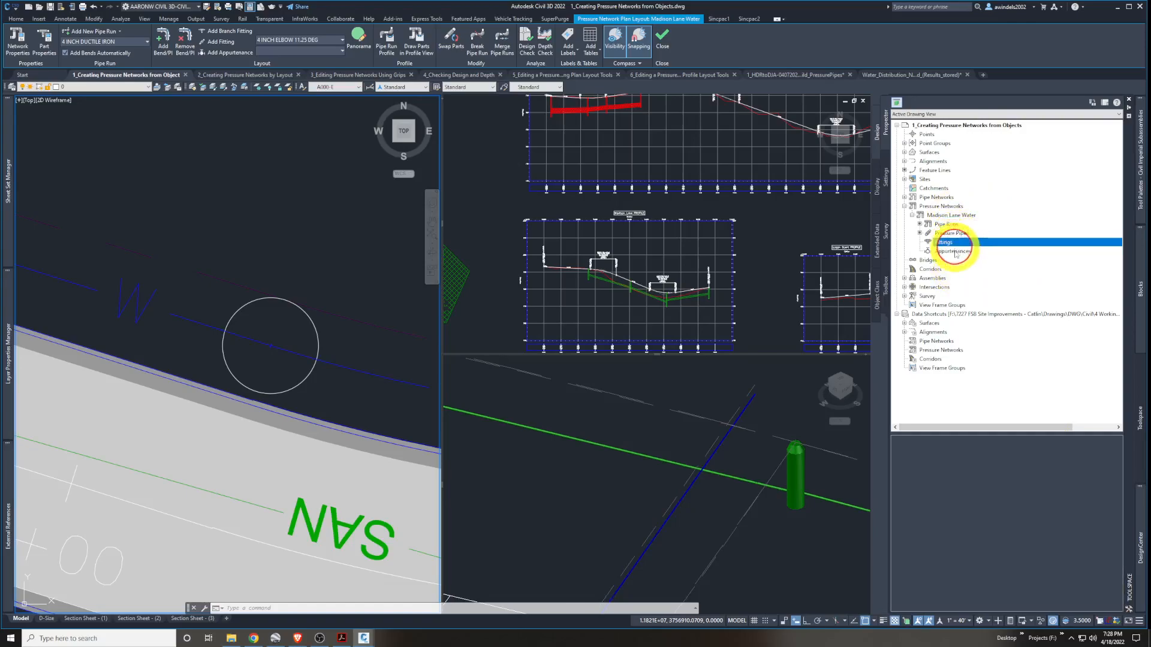
pyautogui.click(950, 243)
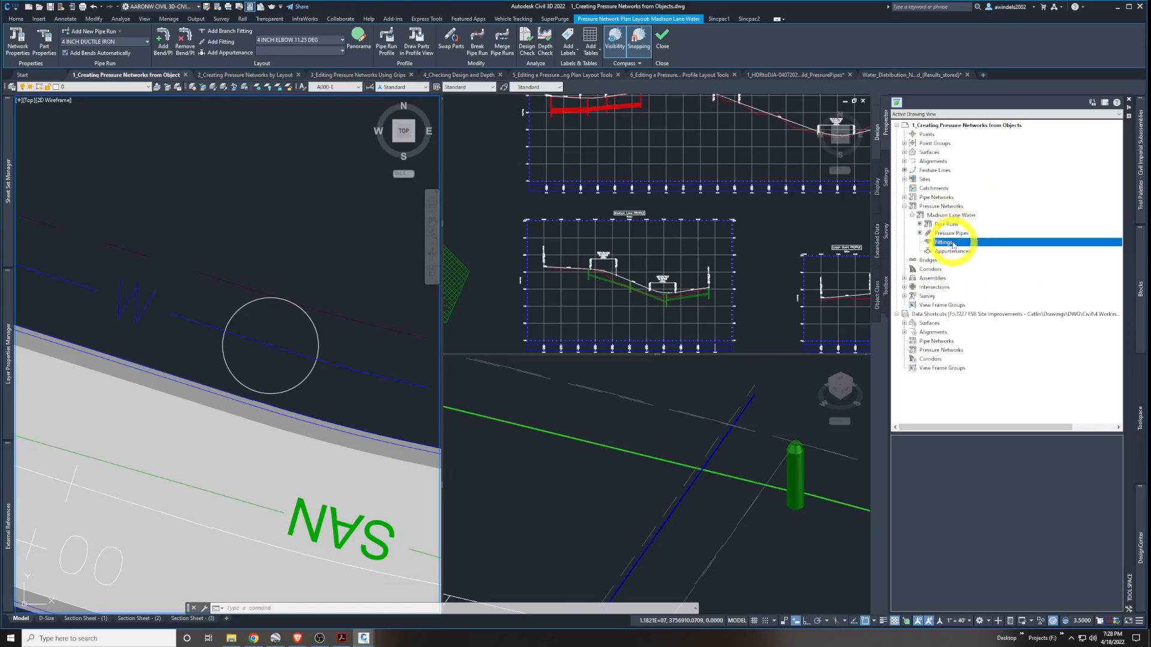
pyautogui.keyDown('shift'); pyautogui.click(950, 249); pyautogui.keyUp('shift')
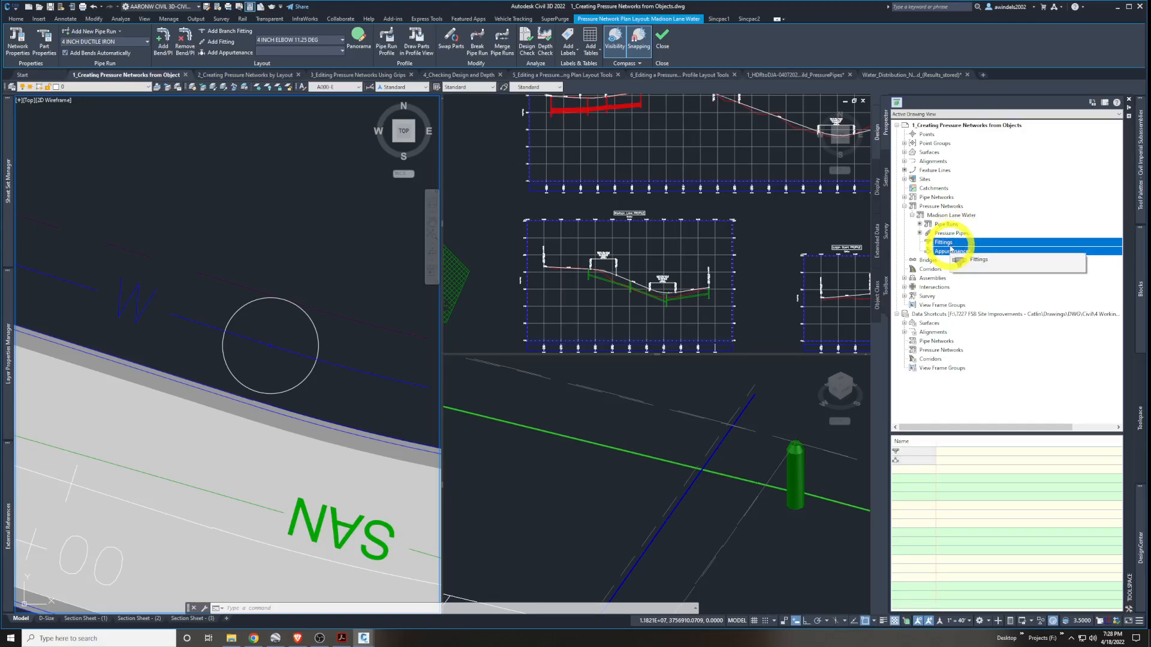
pyautogui.click(258, 237)
pyautogui.press('Escape')
pyautogui.press('Escape')
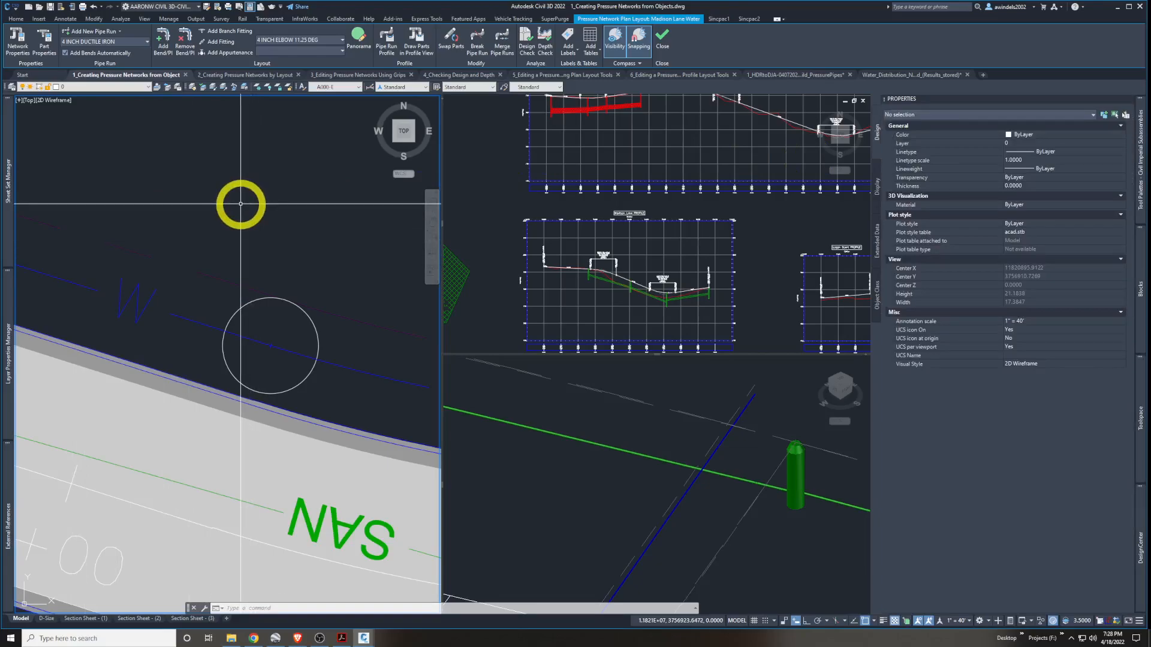
# Look over the gravity pipe network editing tools, and return to the Madison Lane Water pressure network plan layout tools
pyautogui.moveTo(240, 204); pyautogui.dragTo(296, 223, button='middle')
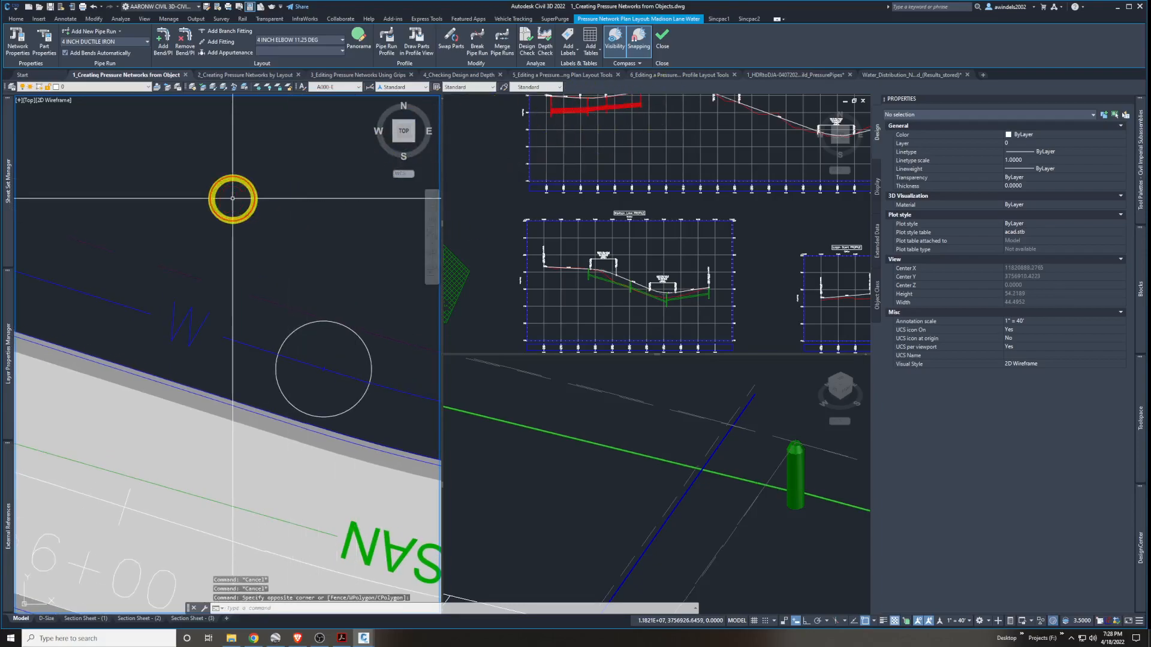
pyautogui.scroll(-5, 246, 207)
pyautogui.moveTo(253, 210); pyautogui.dragTo(269, 226, button='middle')
pyautogui.moveTo(259, 175); pyautogui.dragTo(267, 262, button='middle')
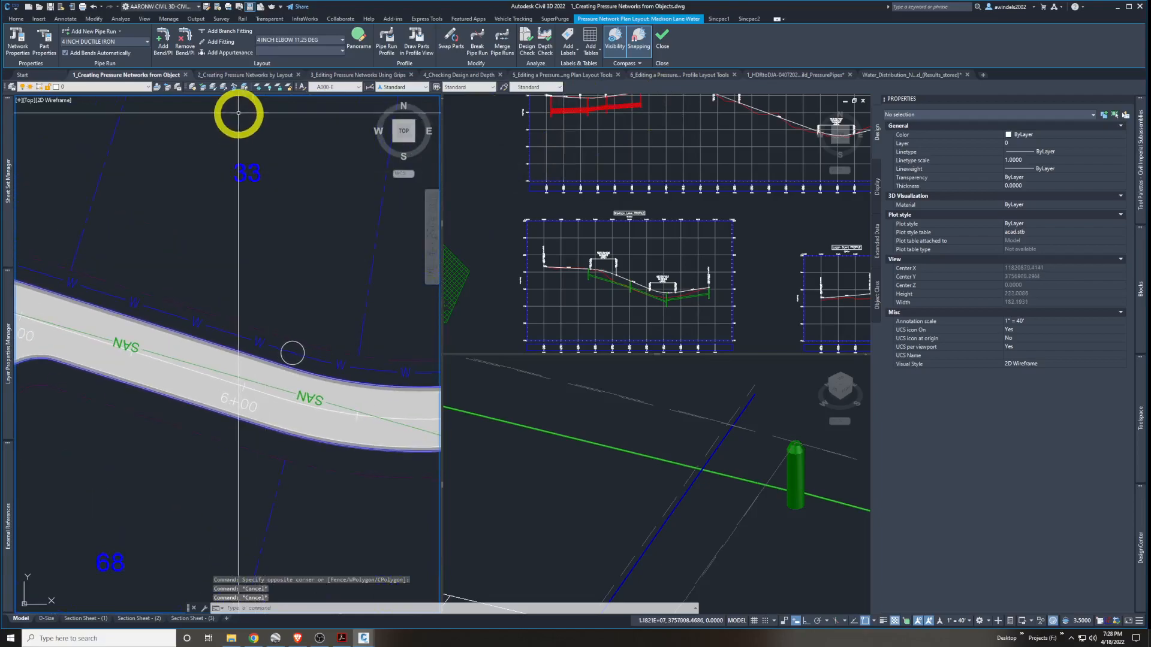
pyautogui.click(94, 20)
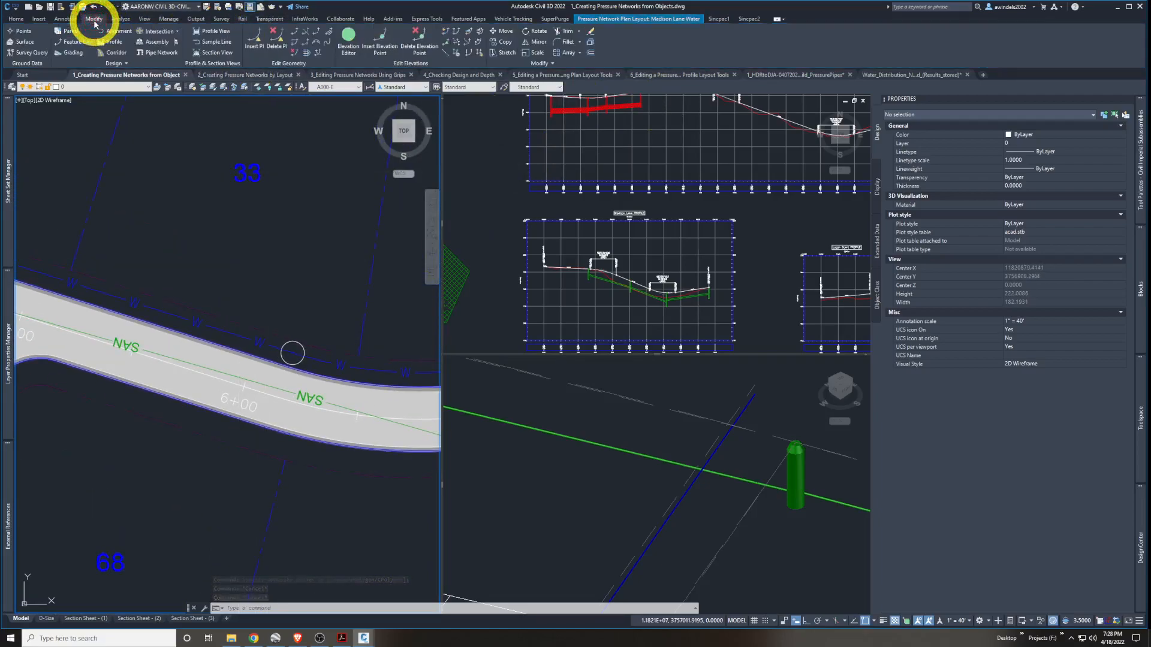
pyautogui.click(166, 56)
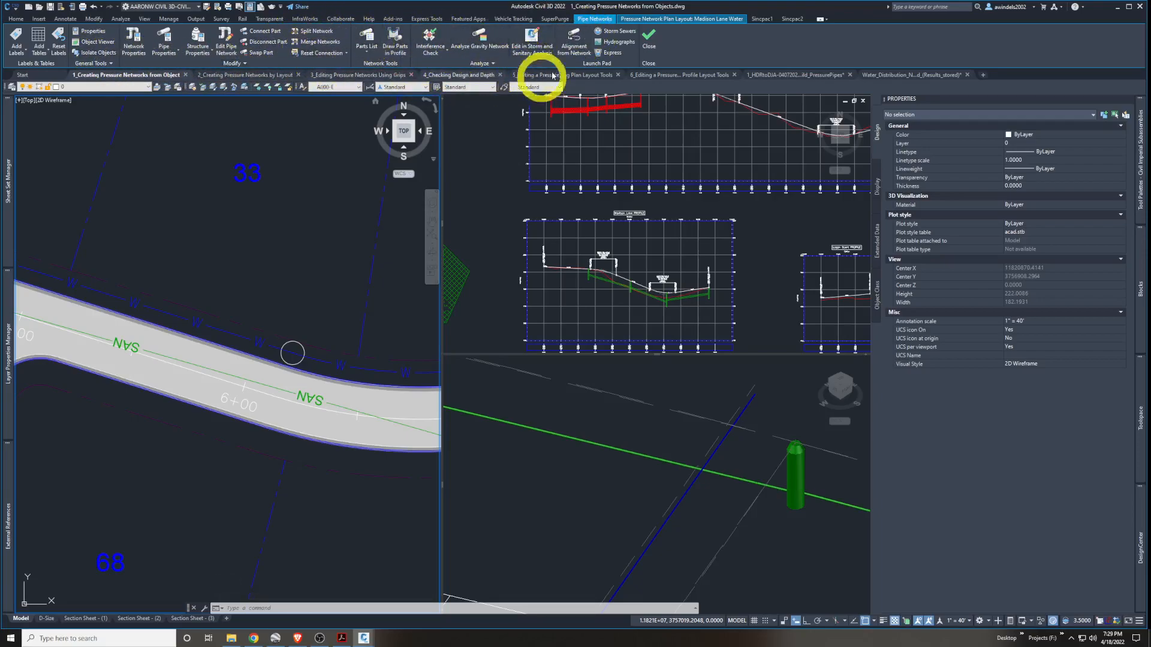
pyautogui.click(636, 19)
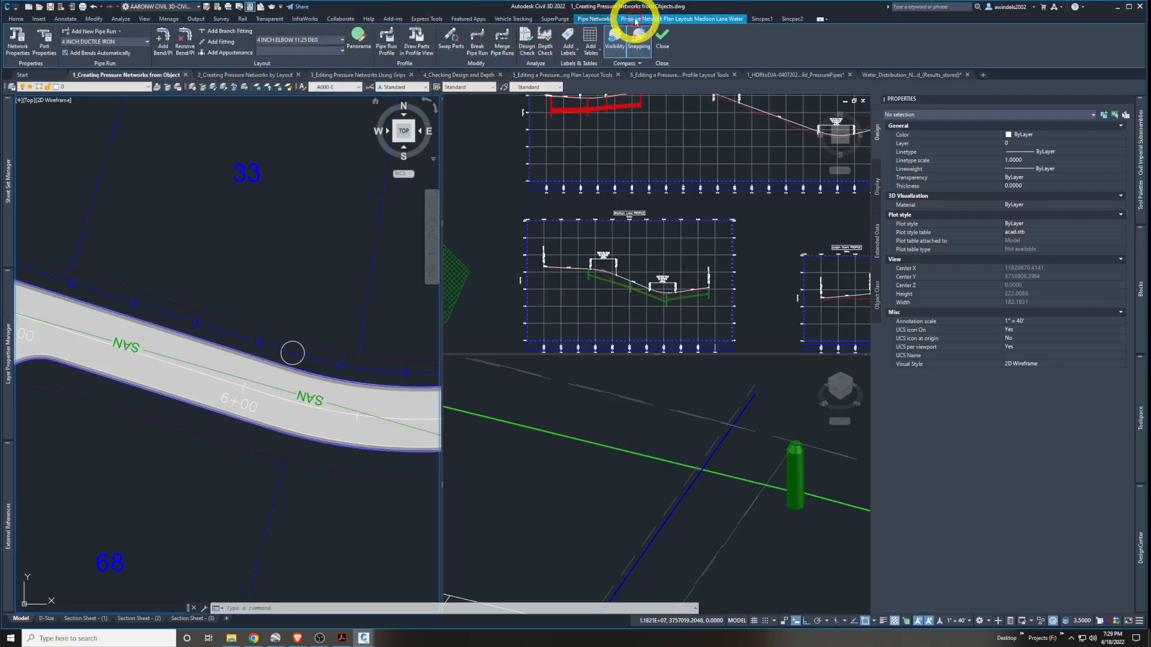
# Compare the gravity pipe network editing tools with the Madison Lane Water pressure network plan layout tools
pyautogui.click(599, 19)
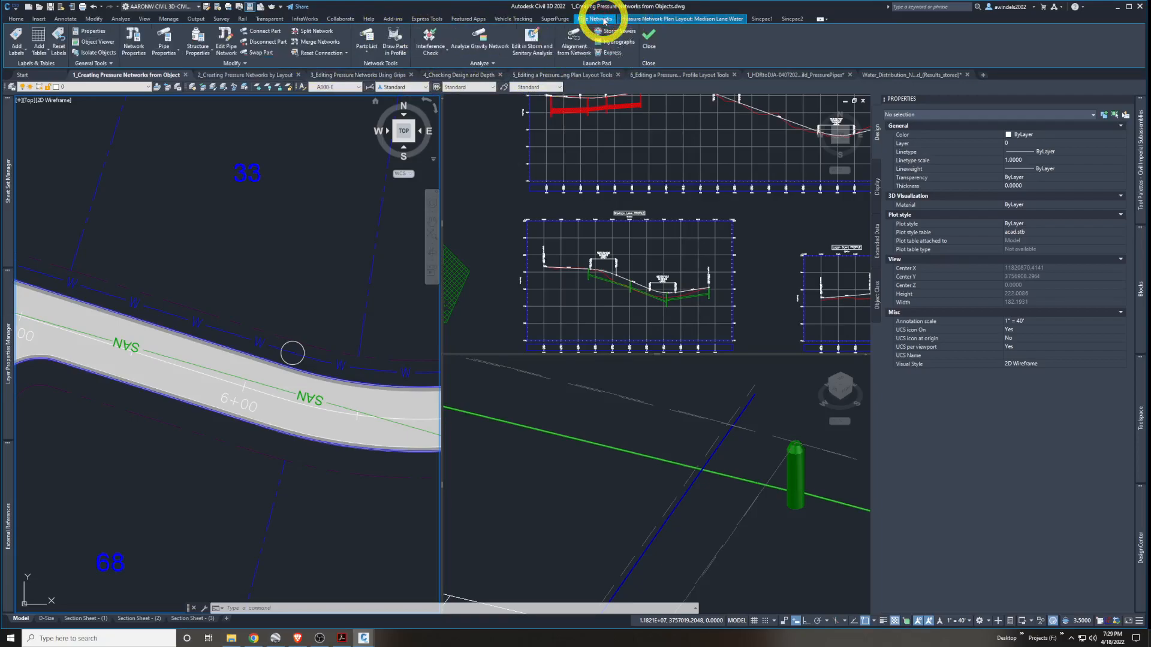
pyautogui.click(631, 20)
pyautogui.click(603, 20)
pyautogui.click(633, 20)
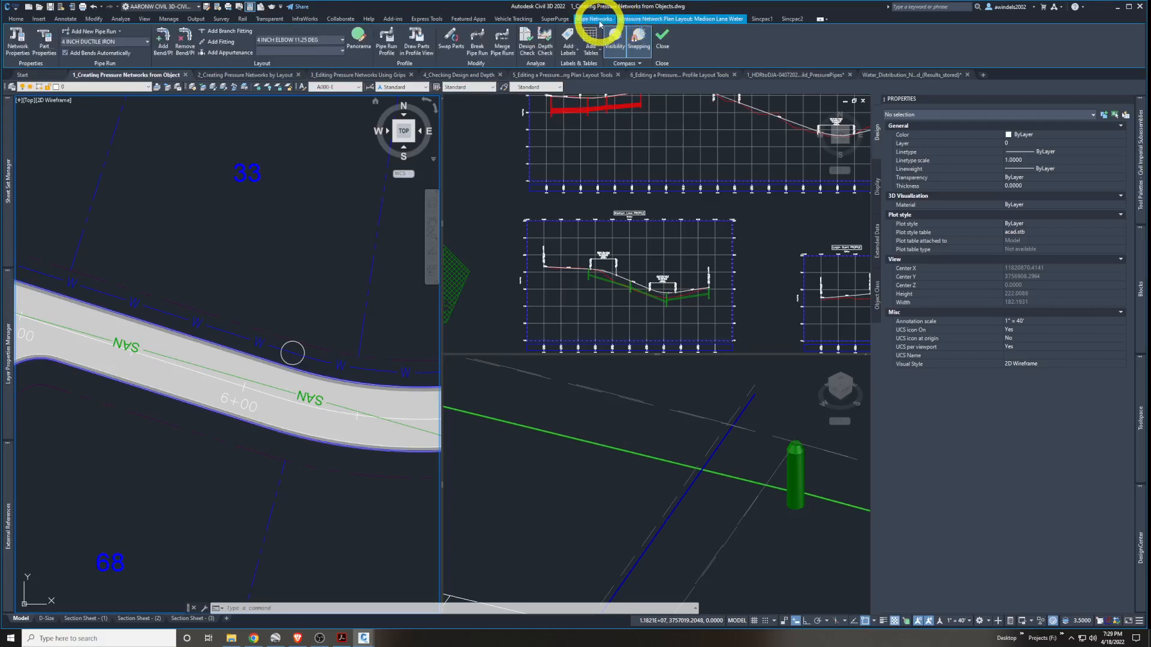
pyautogui.click(609, 21)
pyautogui.click(630, 21)
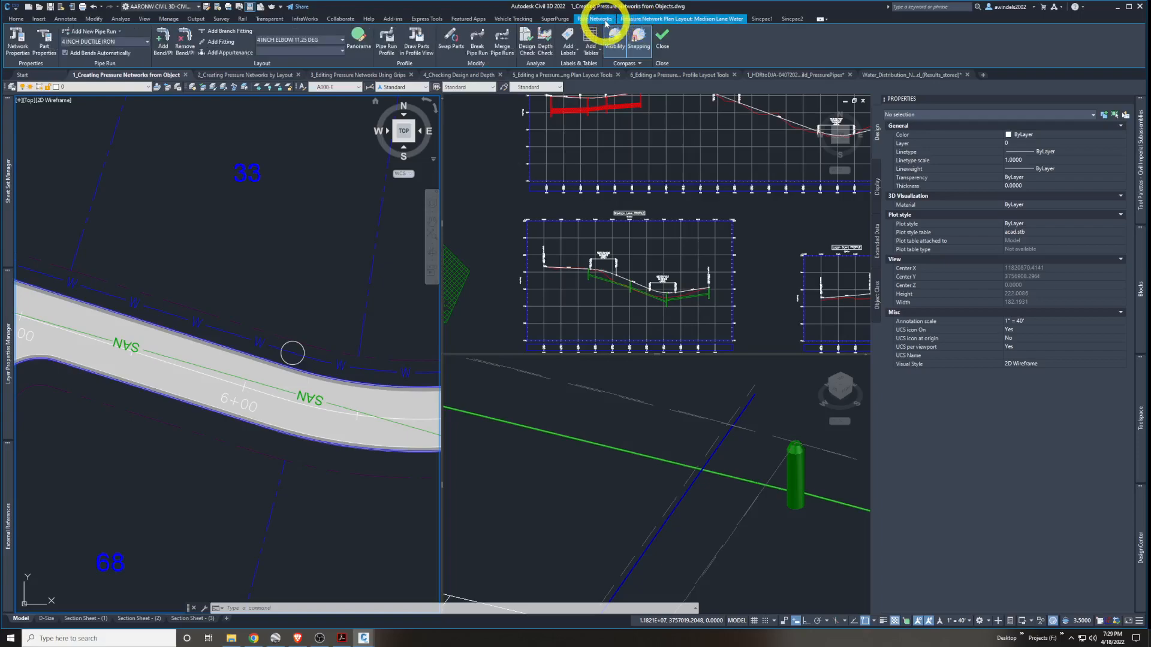
pyautogui.click(605, 21)
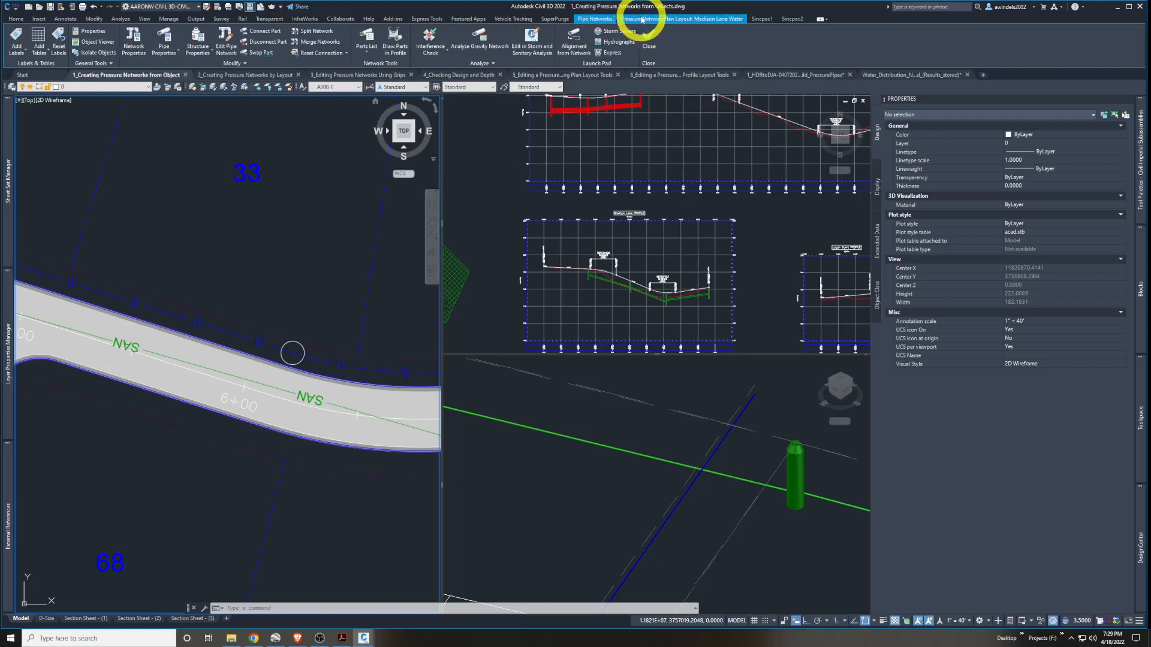
pyautogui.click(641, 20)
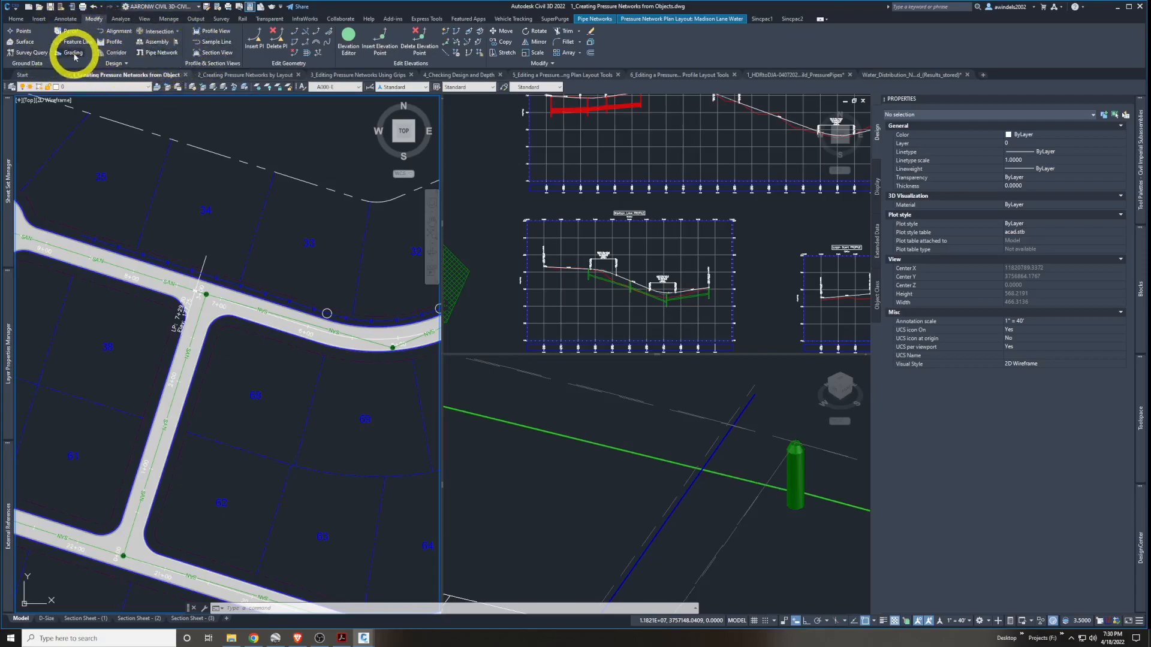
# Access the pressure network modification tools, start Draw Parts in Profile, and pick the water main beside lot 32 in plan
pyautogui.click(126, 64)
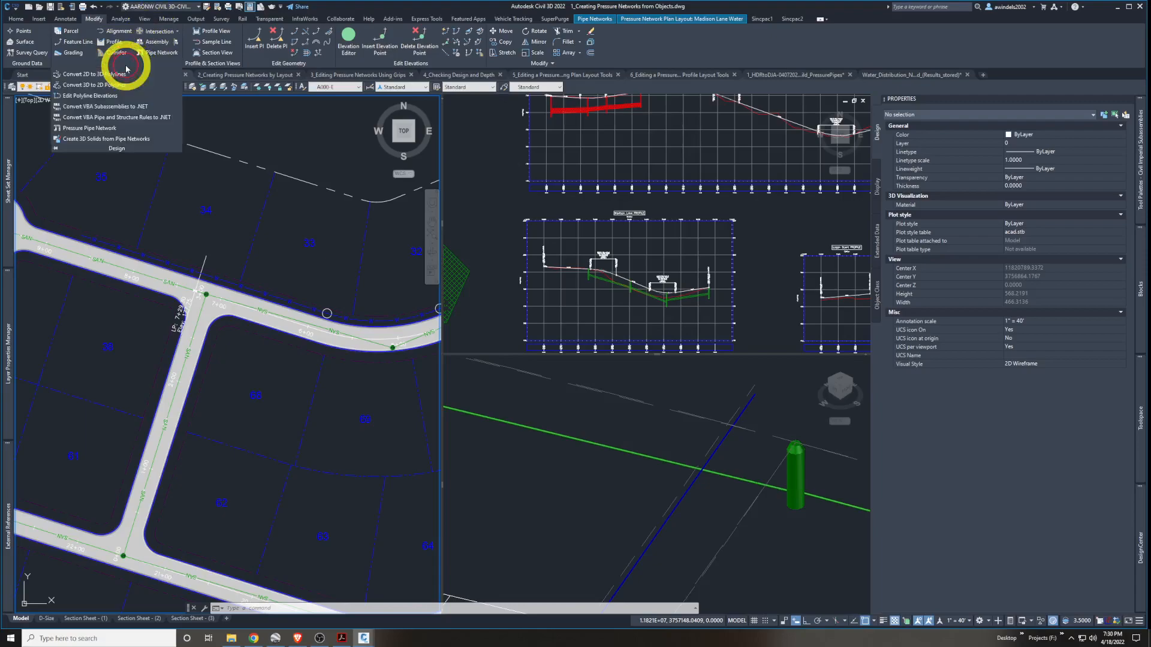
pyautogui.click(105, 128)
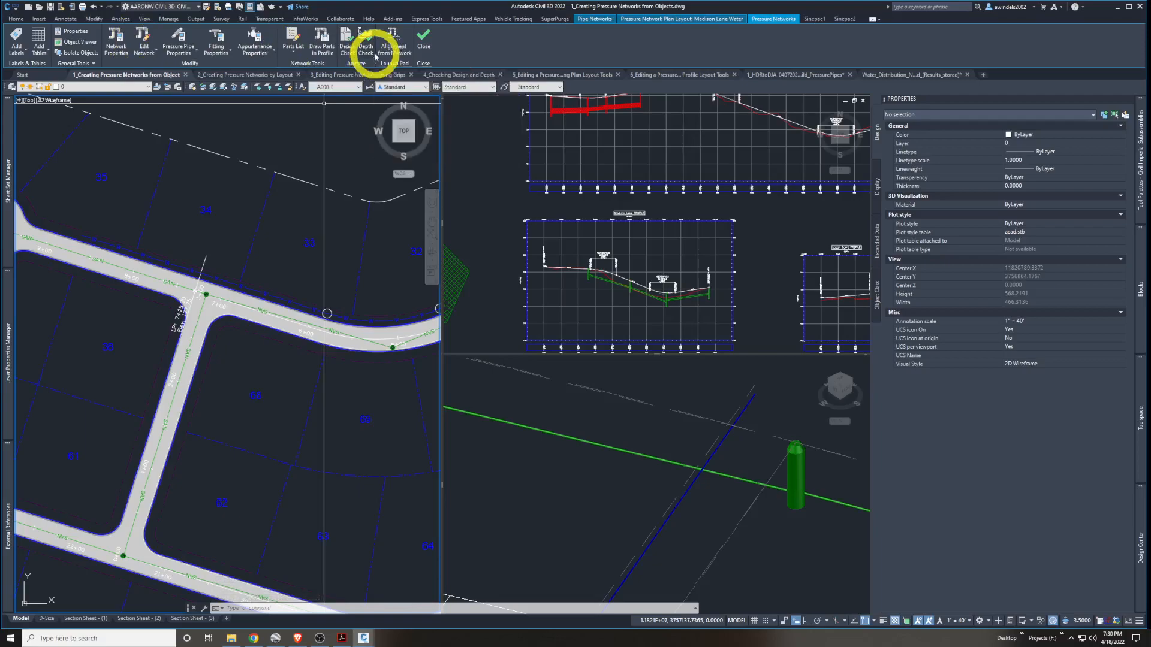
pyautogui.click(324, 52)
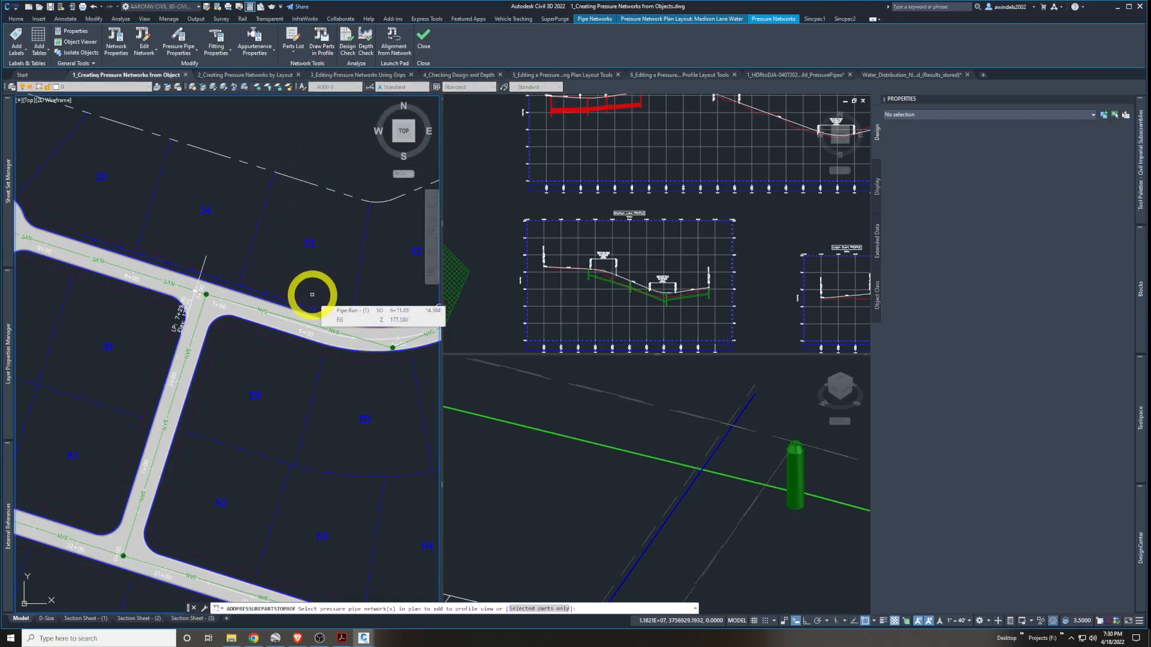
pyautogui.moveTo(347, 329); pyautogui.dragTo(290, 304, button='middle')
pyautogui.scroll(-5, 294, 307)
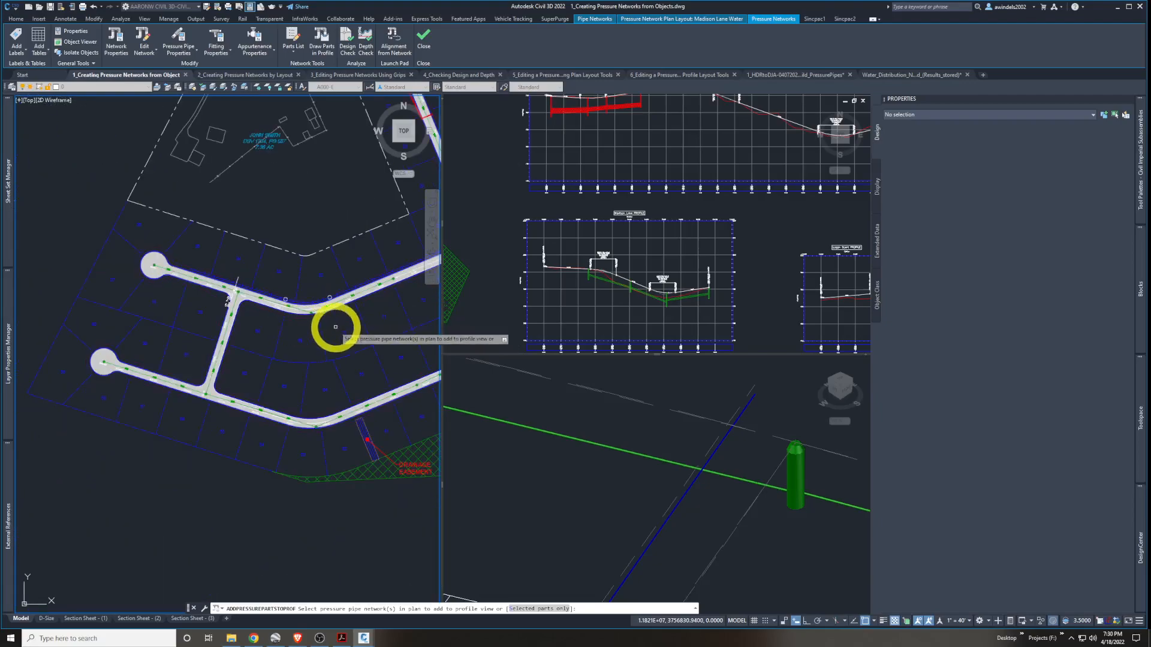
pyautogui.scroll(5, 295, 308)
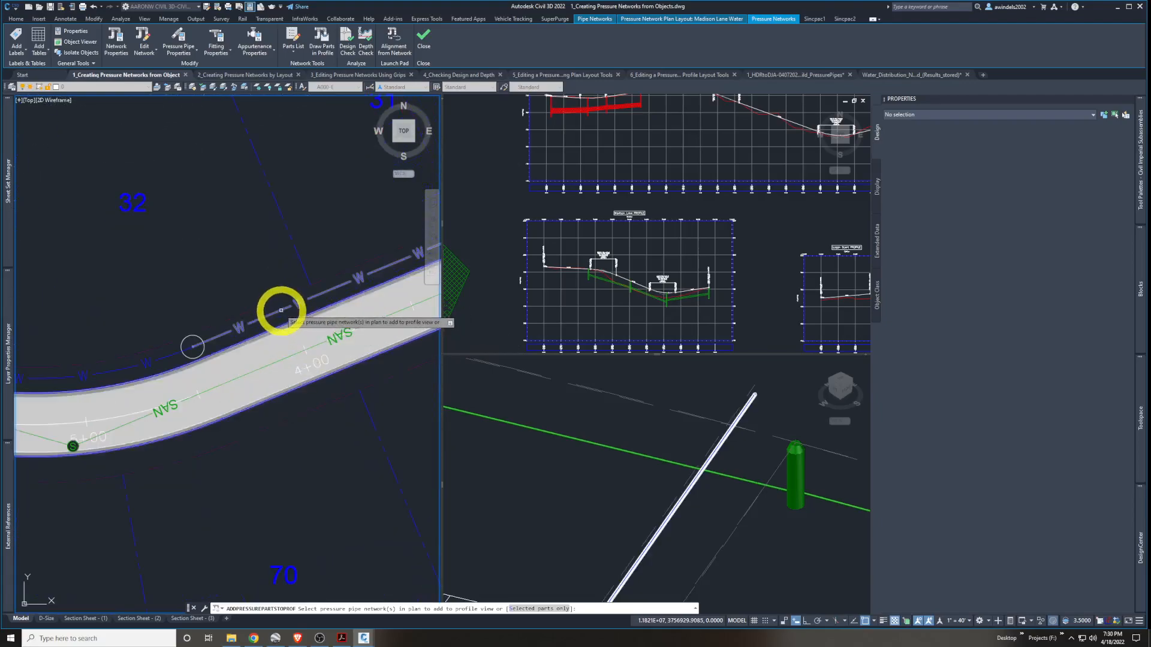
pyautogui.click(281, 310)
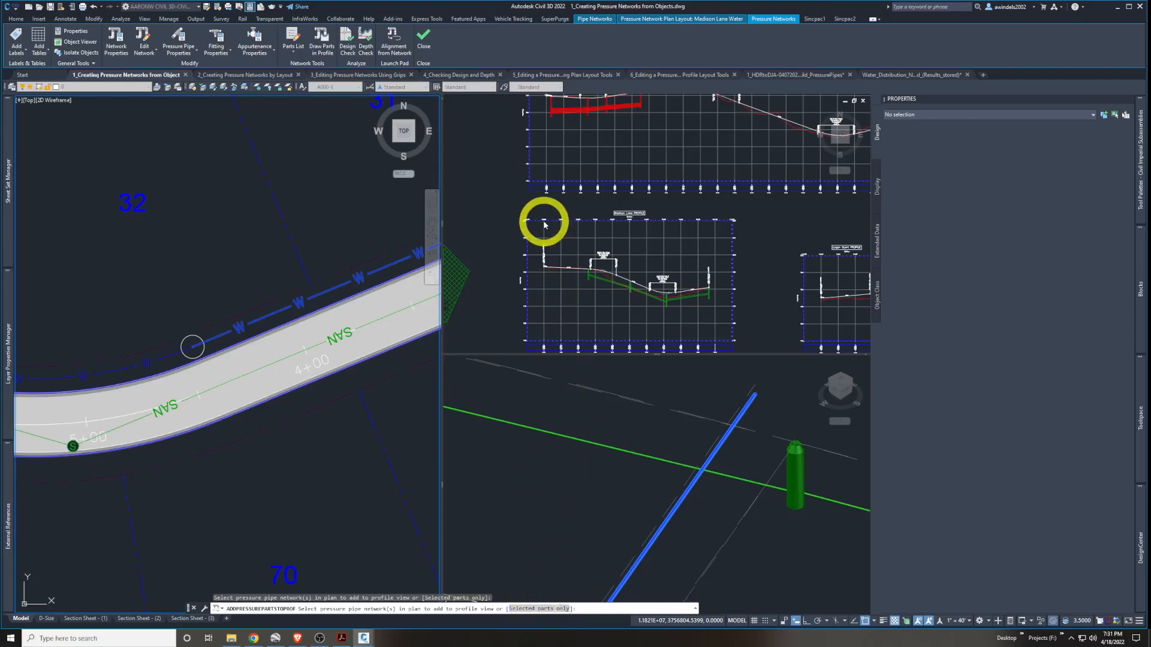
# Draw the entire Madison Lane Water pressure network in the Madison Lane profile view
pyautogui.click(506, 226)
pyautogui.moveTo(506, 226); pyautogui.dragTo(448, 325, button='middle')
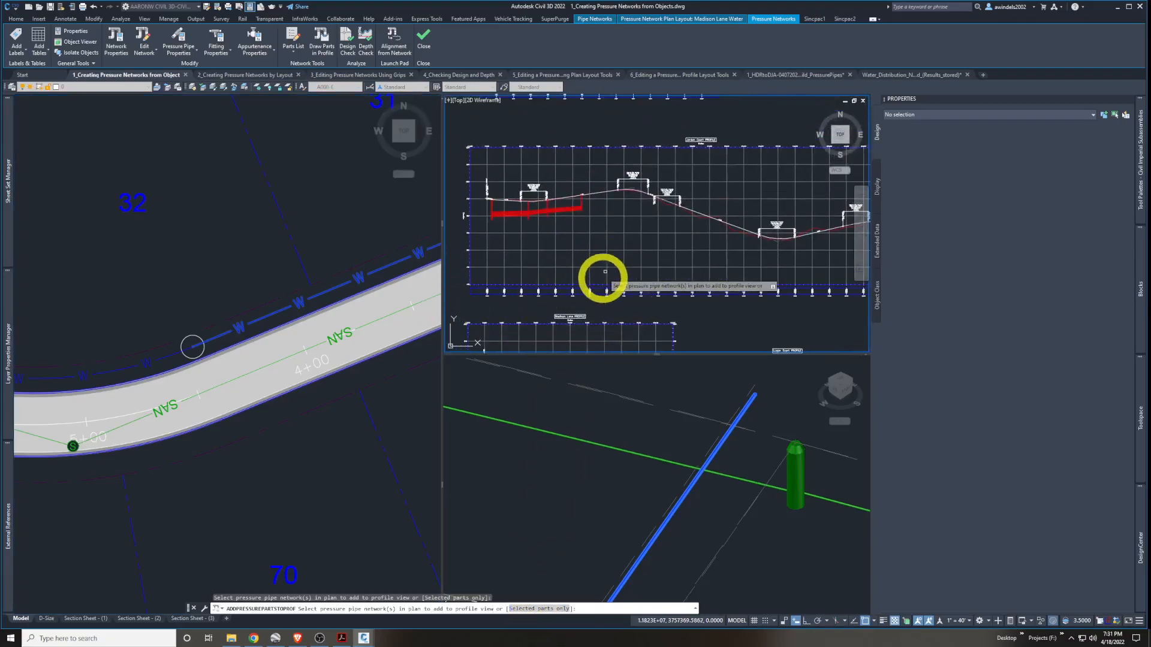
pyautogui.scroll(5, 704, 159)
pyautogui.scroll(-4, 691, 254)
pyautogui.moveTo(675, 302); pyautogui.dragTo(727, 125, button='middle')
pyautogui.moveTo(561, 340); pyautogui.dragTo(667, 191, button='middle')
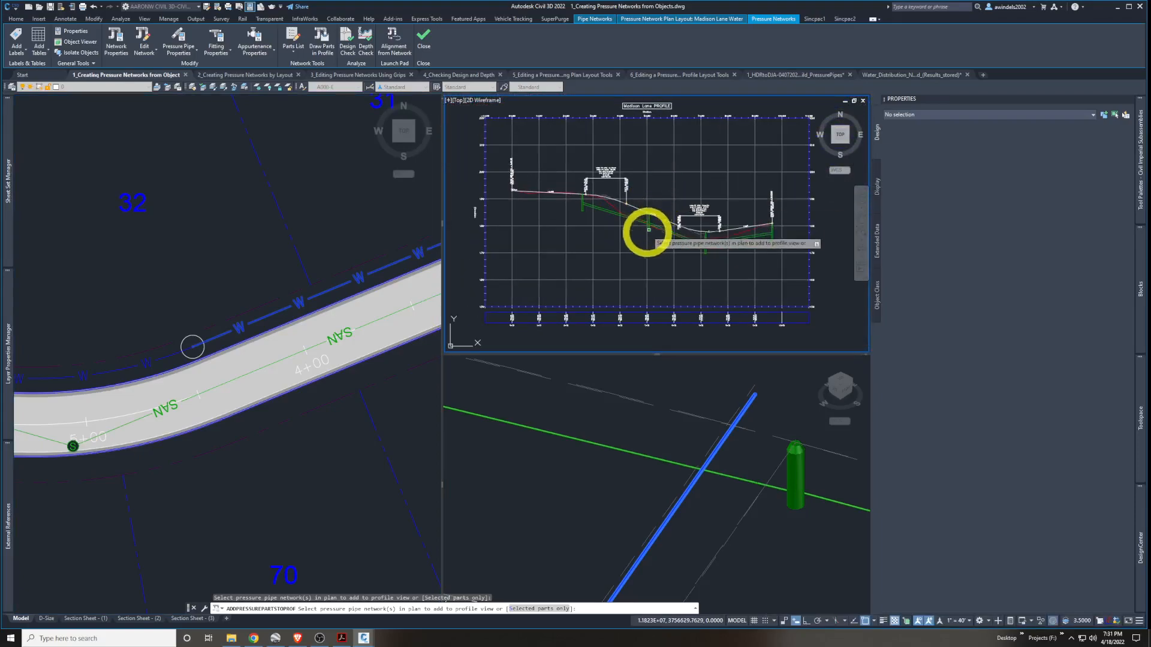
pyautogui.click(620, 250)
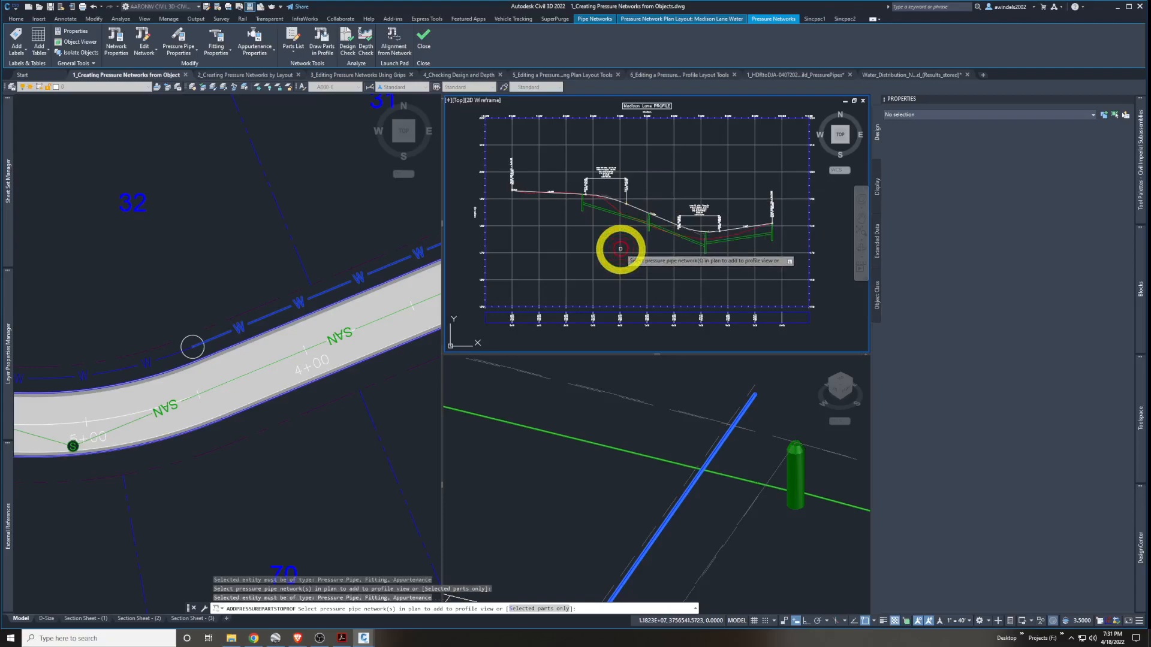
pyautogui.click(628, 253)
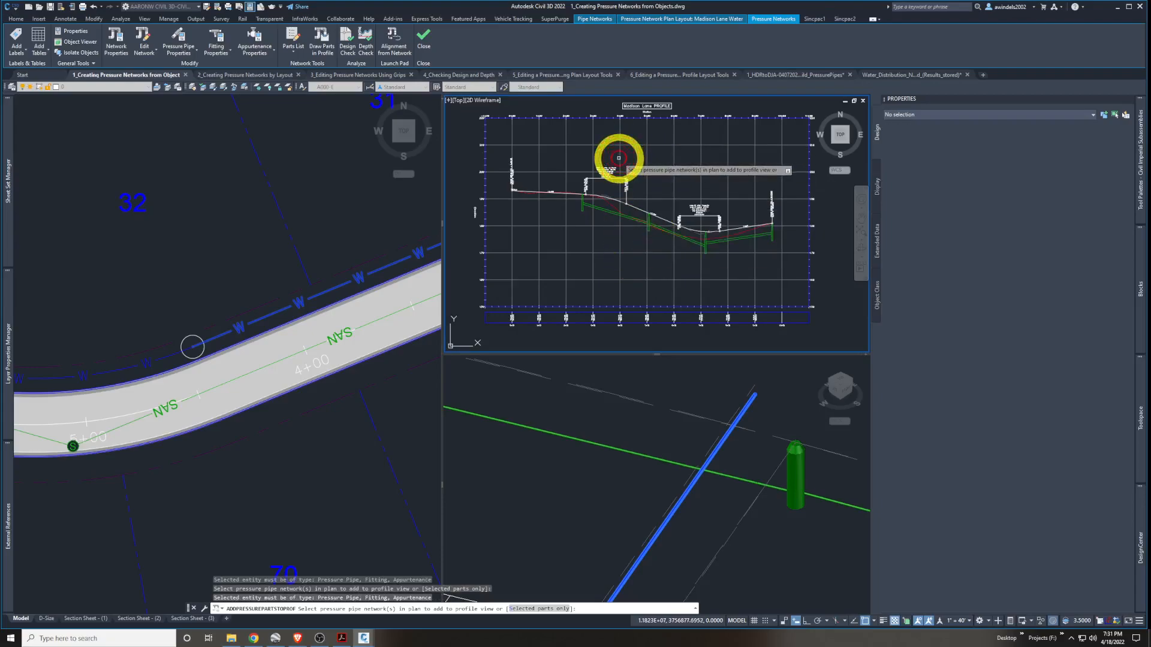
pyautogui.scroll(6, 619, 160)
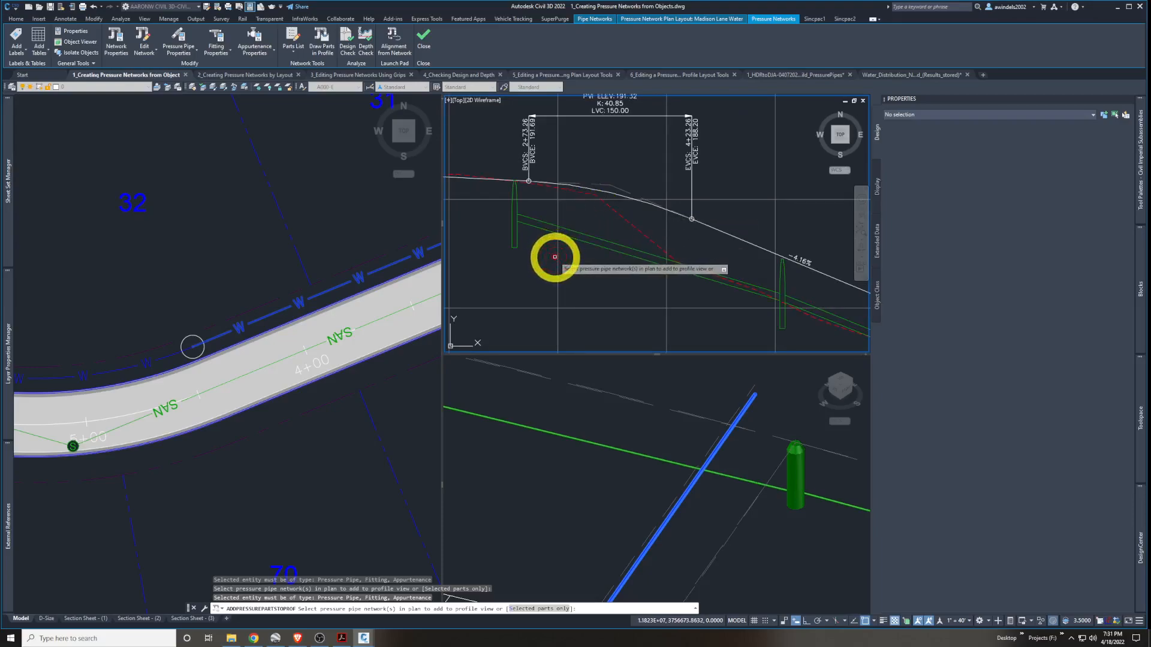
pyautogui.press('Return')
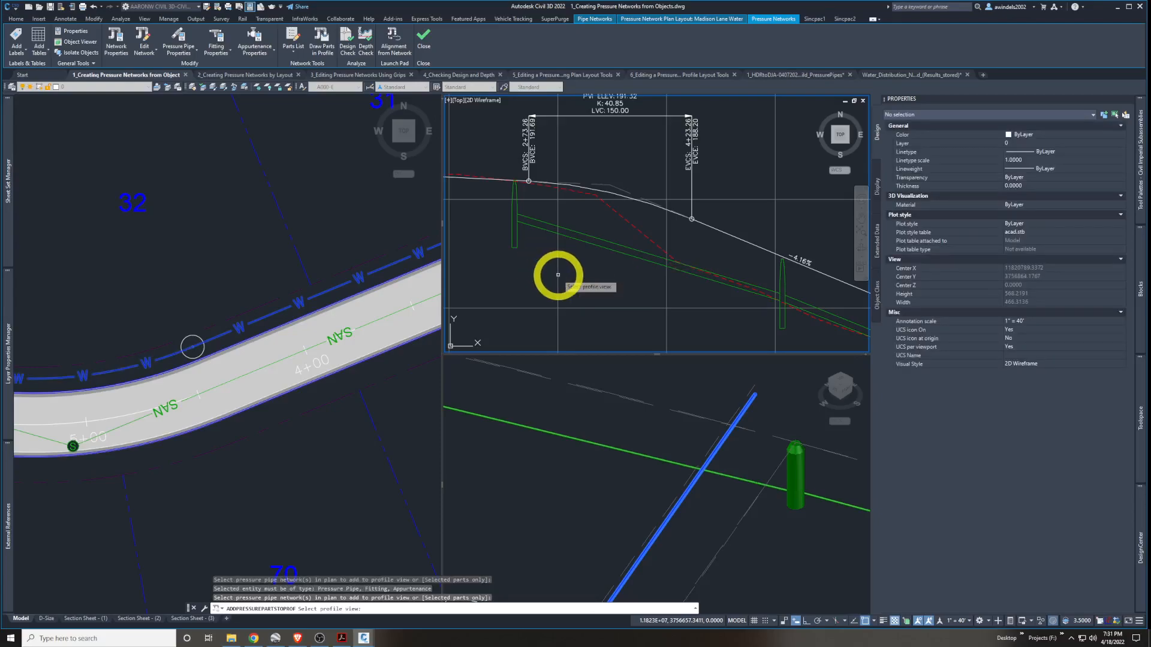
pyautogui.moveTo(549, 277); pyautogui.dragTo(566, 263, button='middle')
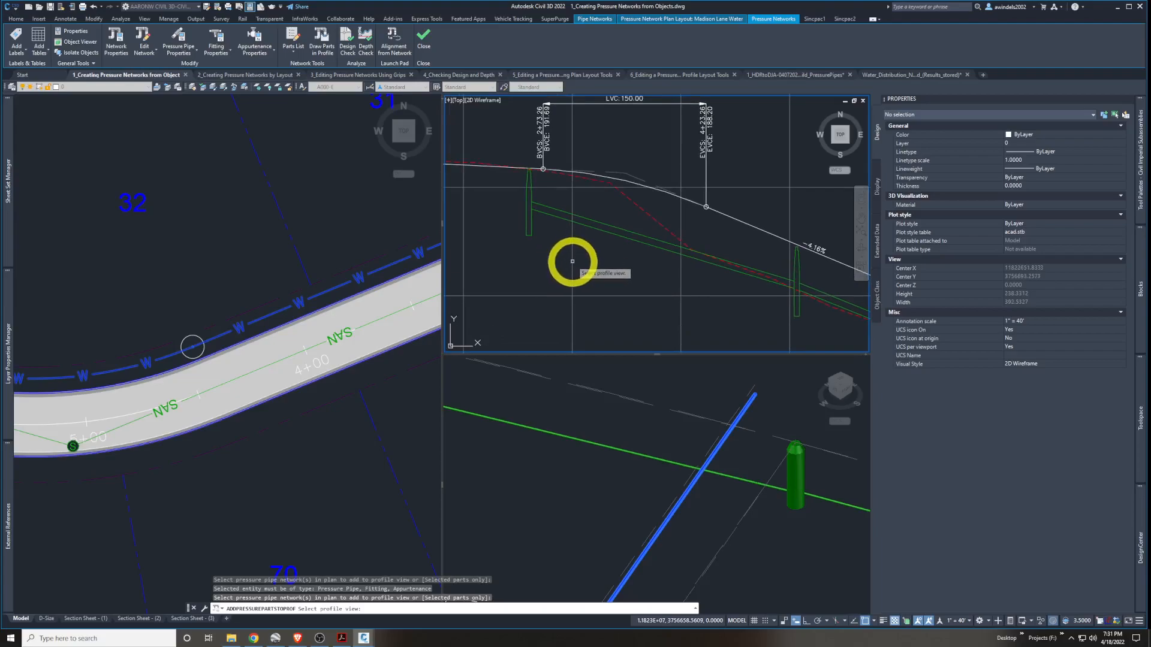
pyautogui.click(572, 261)
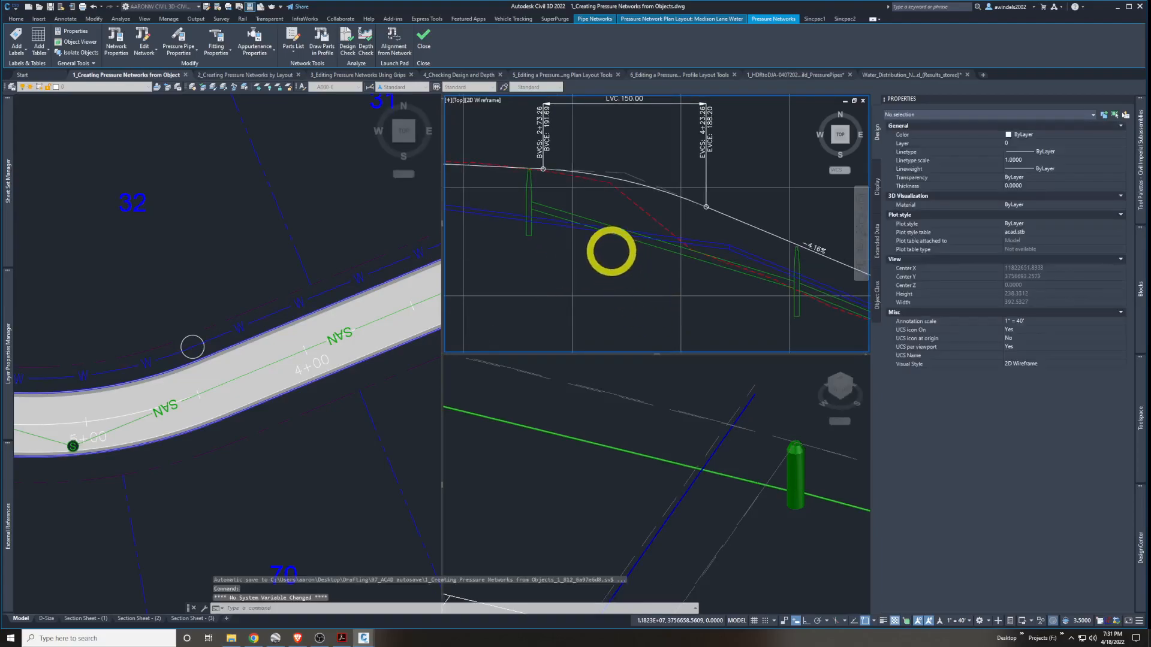
# Examine the water pipes along the Madison Lane profile in relation to the sanitary sewer and finished grade
pyautogui.scroll(-3, 611, 251)
pyautogui.scroll(-1, 700, 323)
pyautogui.scroll(4, 701, 323)
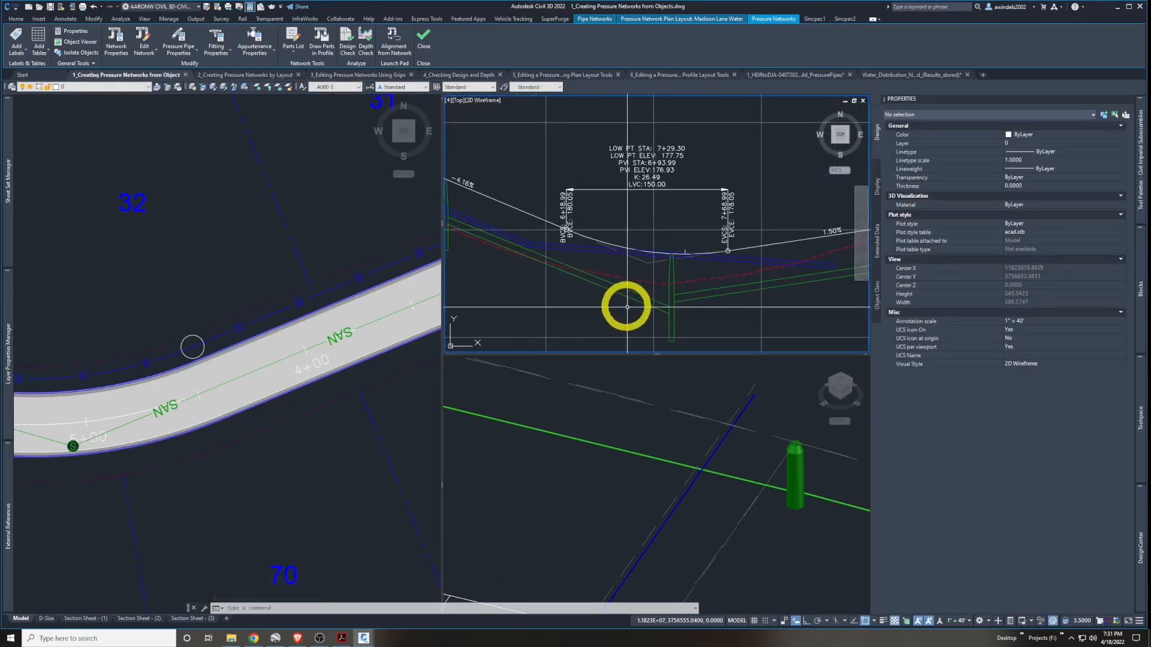
pyautogui.scroll(-4, 612, 261)
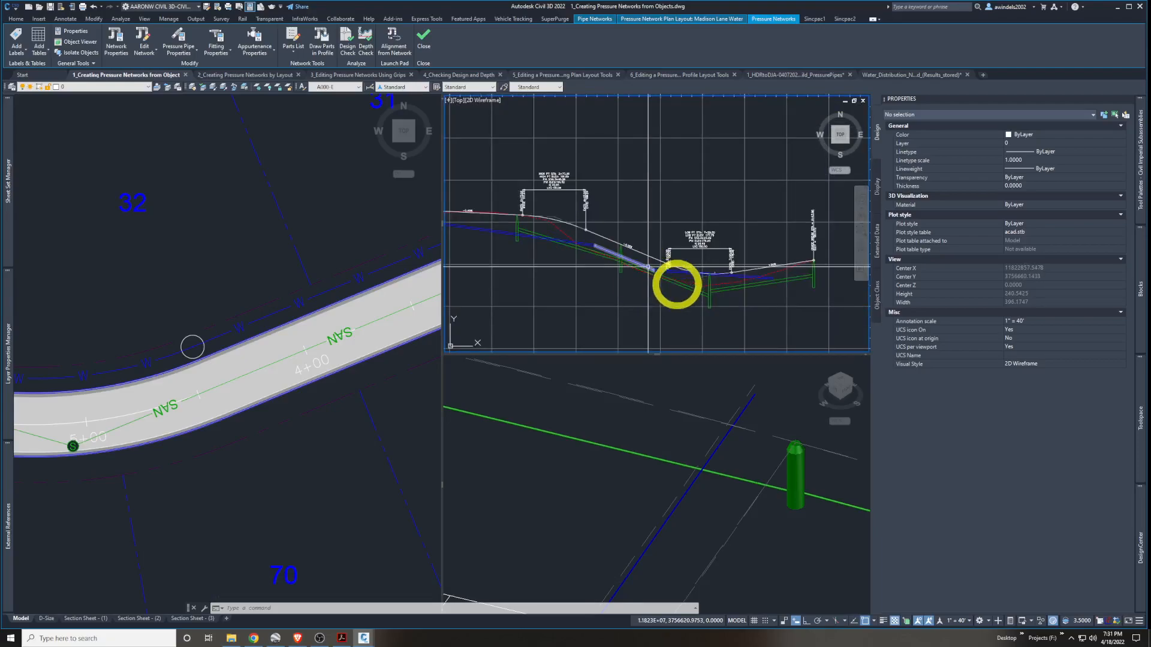
pyautogui.scroll(-3, 696, 270)
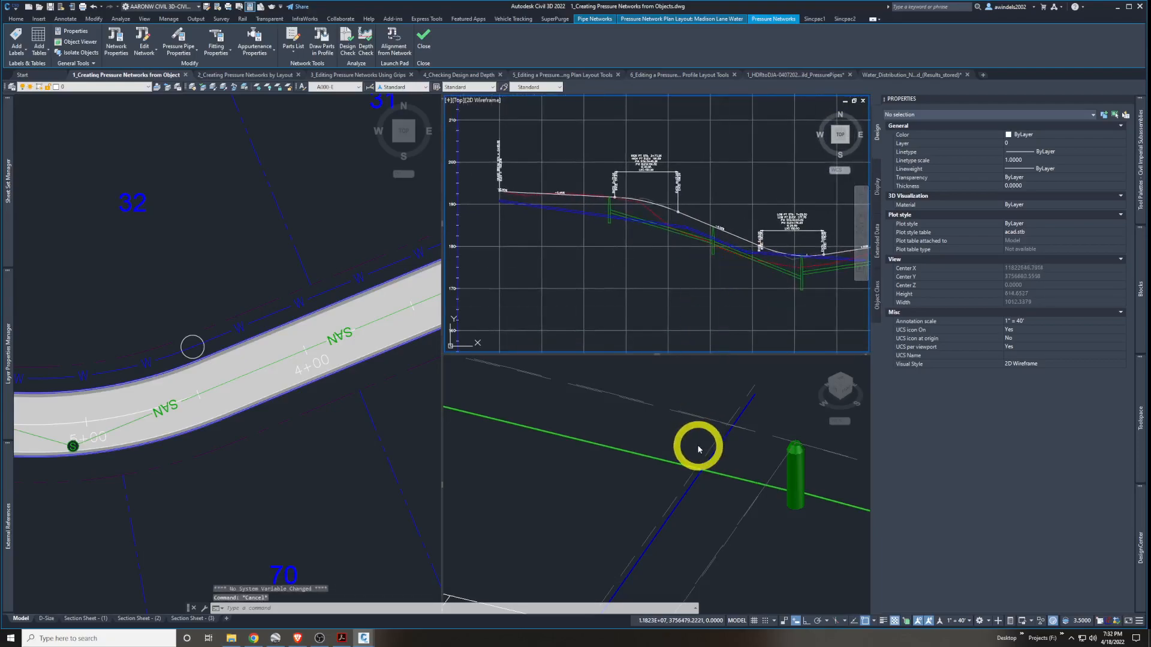
pyautogui.click(576, 489)
pyautogui.click(311, 398)
pyautogui.moveTo(310, 378); pyautogui.dragTo(319, 352, button='middle')
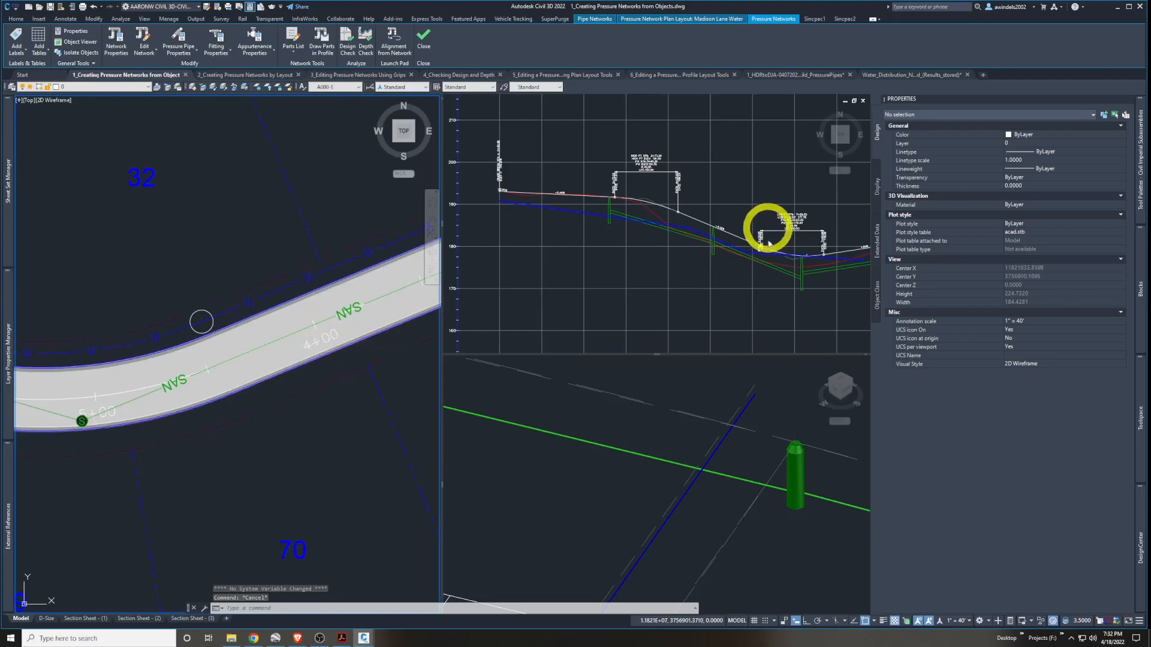
pyautogui.moveTo(826, 279); pyautogui.dragTo(716, 267, button='middle')
pyautogui.click(817, 284)
# Trace the water main and sanitary manholes along Madison Lane in plan, and compare them with the profile view
pyautogui.click(272, 444)
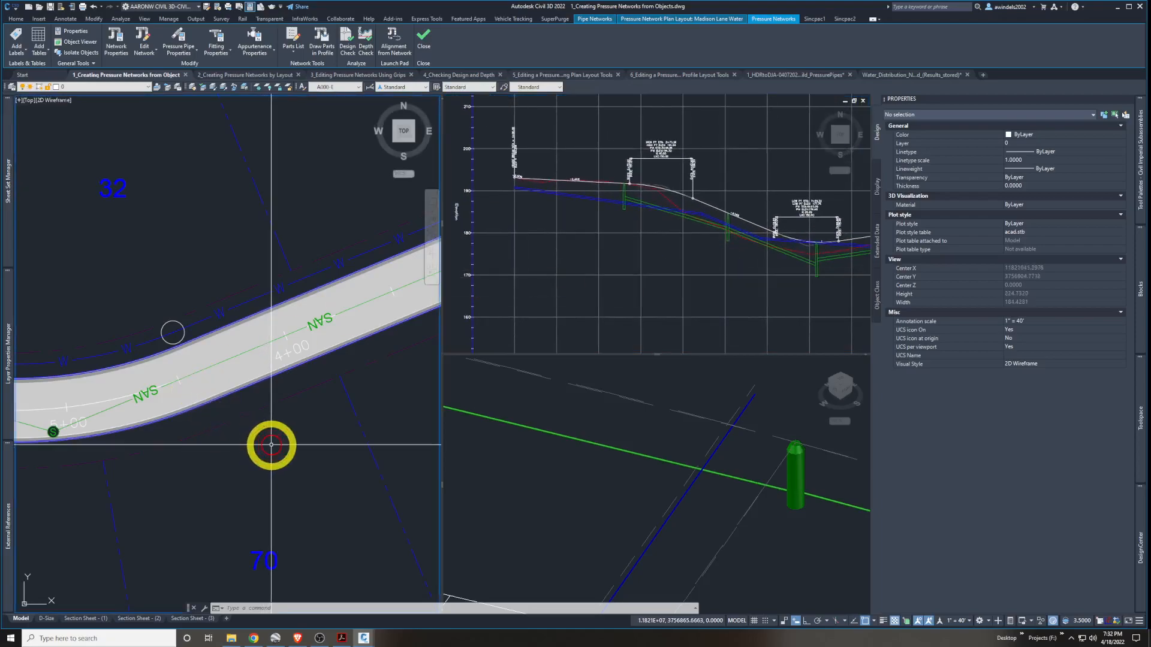
pyautogui.moveTo(272, 445); pyautogui.dragTo(178, 468, button='middle')
pyautogui.moveTo(323, 376); pyautogui.dragTo(180, 435, button='middle')
pyautogui.moveTo(349, 262); pyautogui.dragTo(284, 298, button='middle')
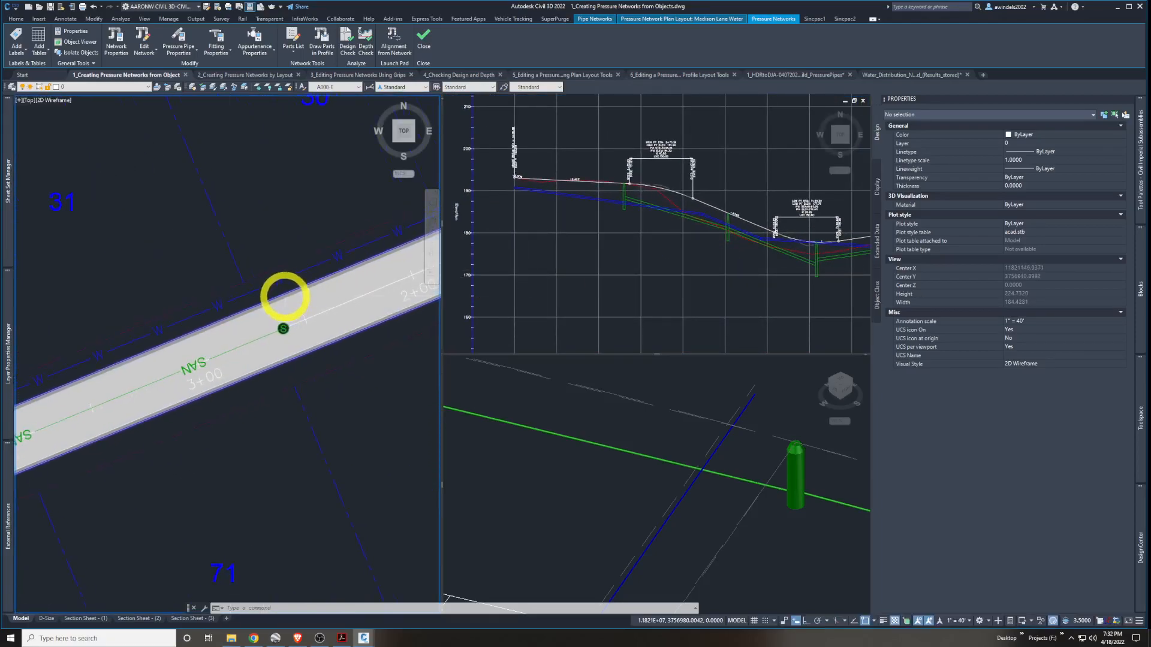
pyautogui.moveTo(429, 185); pyautogui.dragTo(316, 222, button='middle')
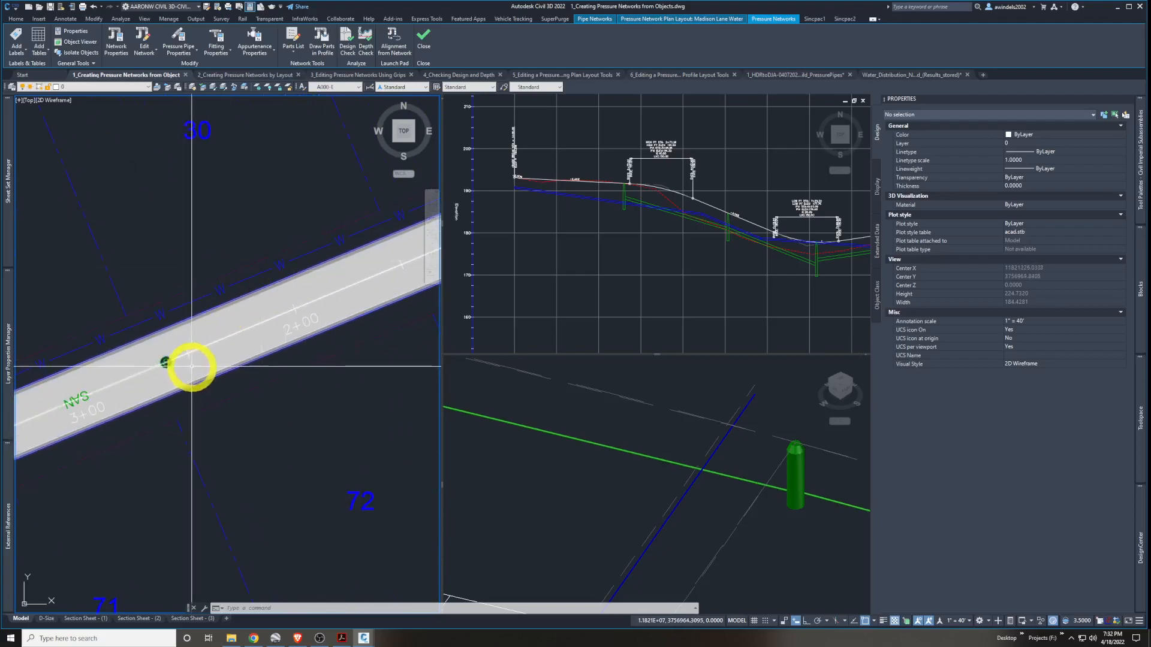
pyautogui.moveTo(162, 361)
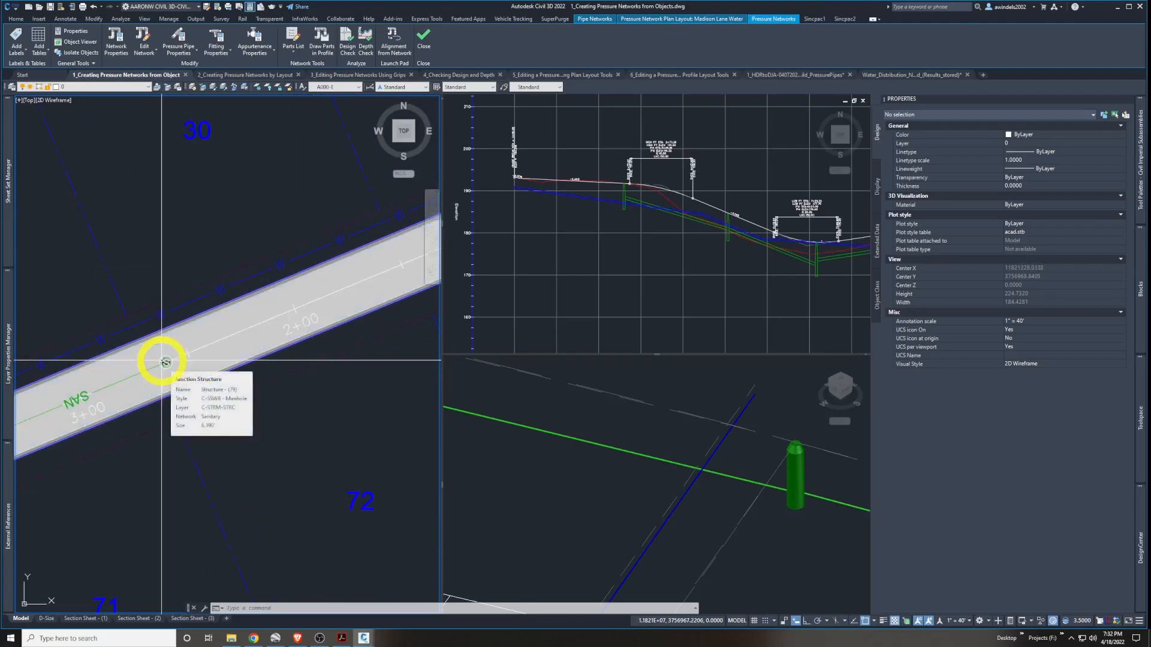
pyautogui.moveTo(275, 324); pyautogui.dragTo(116, 406, button='middle')
pyautogui.moveTo(300, 316); pyautogui.dragTo(537, 214, button='middle')
pyautogui.moveTo(132, 383); pyautogui.dragTo(160, 326, button='middle')
pyautogui.click(681, 244)
pyautogui.moveTo(700, 253)
pyautogui.mouseDown(button='middle')
pyautogui.moveTo(637, 243)
pyautogui.moveTo(656, 259)
pyautogui.moveTo(702, 267)
pyautogui.mouseUp(button='middle')
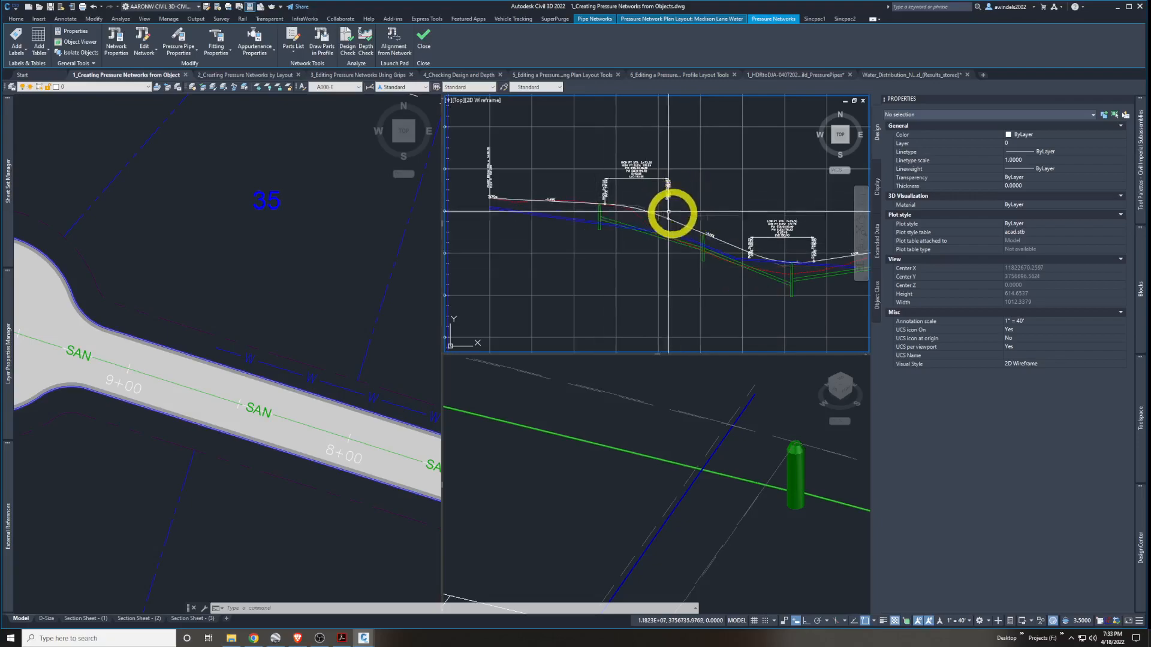
pyautogui.scroll(-2, 670, 212)
pyautogui.scroll(2, 668, 242)
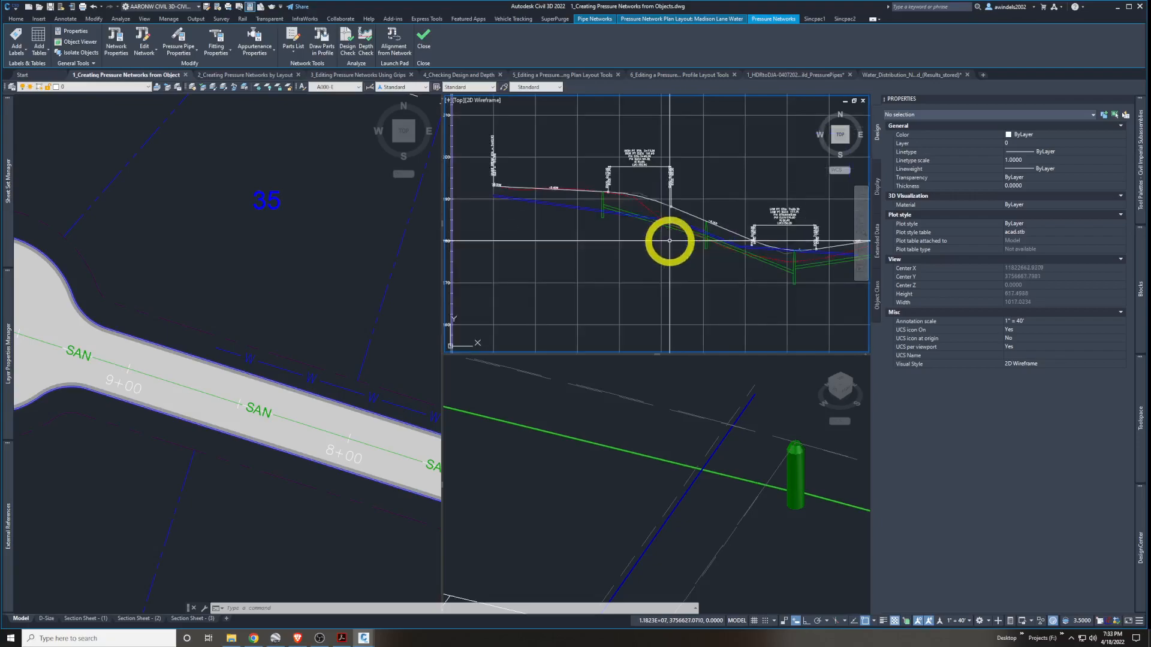
# Inspect the pipe run alignment near station 8+00 in plan, clear the selection, and review the water pipes in profile
pyautogui.click(352, 332)
pyautogui.moveTo(350, 326); pyautogui.dragTo(254, 283, button='middle')
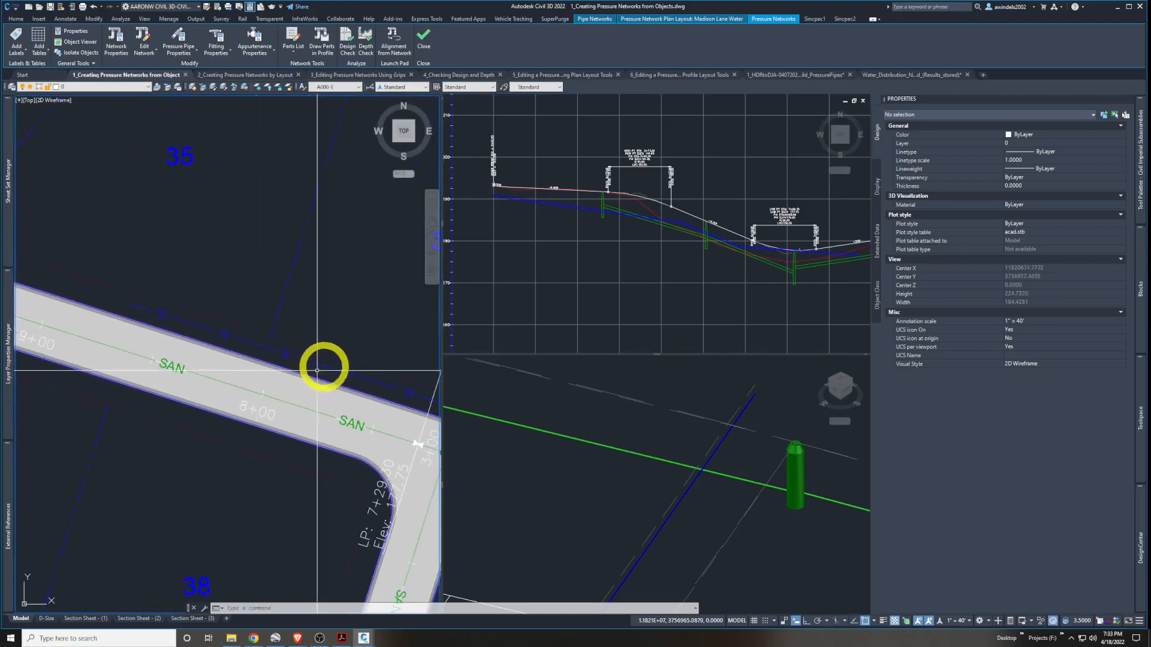
pyautogui.click(286, 354)
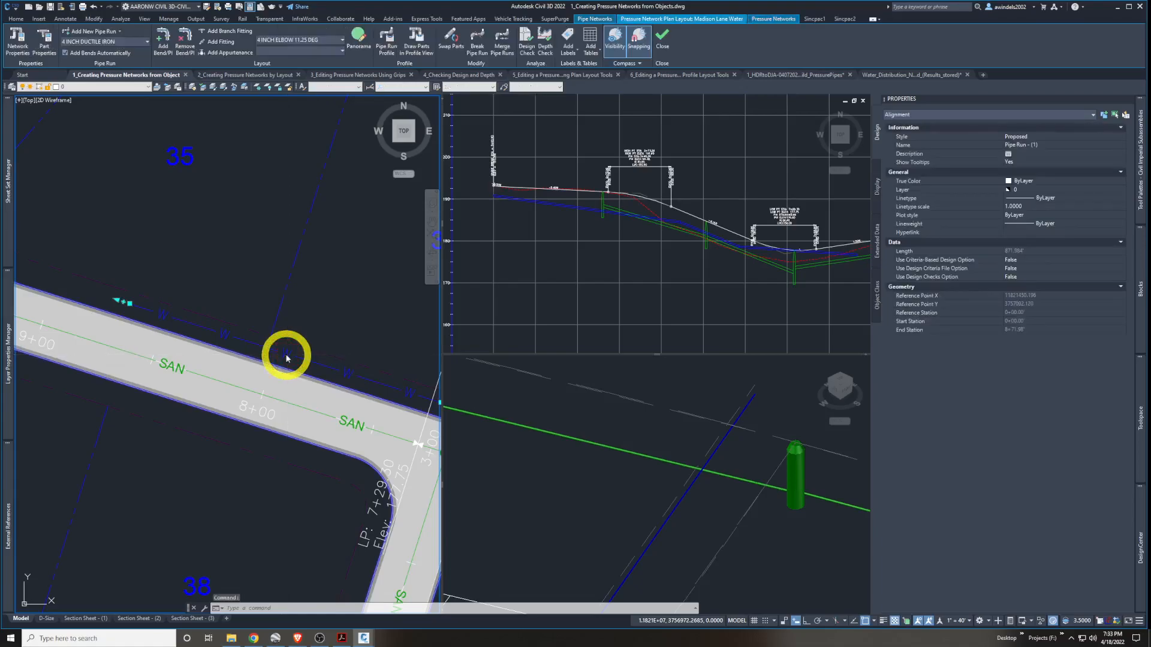
pyautogui.moveTo(380, 304); pyautogui.dragTo(294, 281, button='middle')
pyautogui.press('Escape')
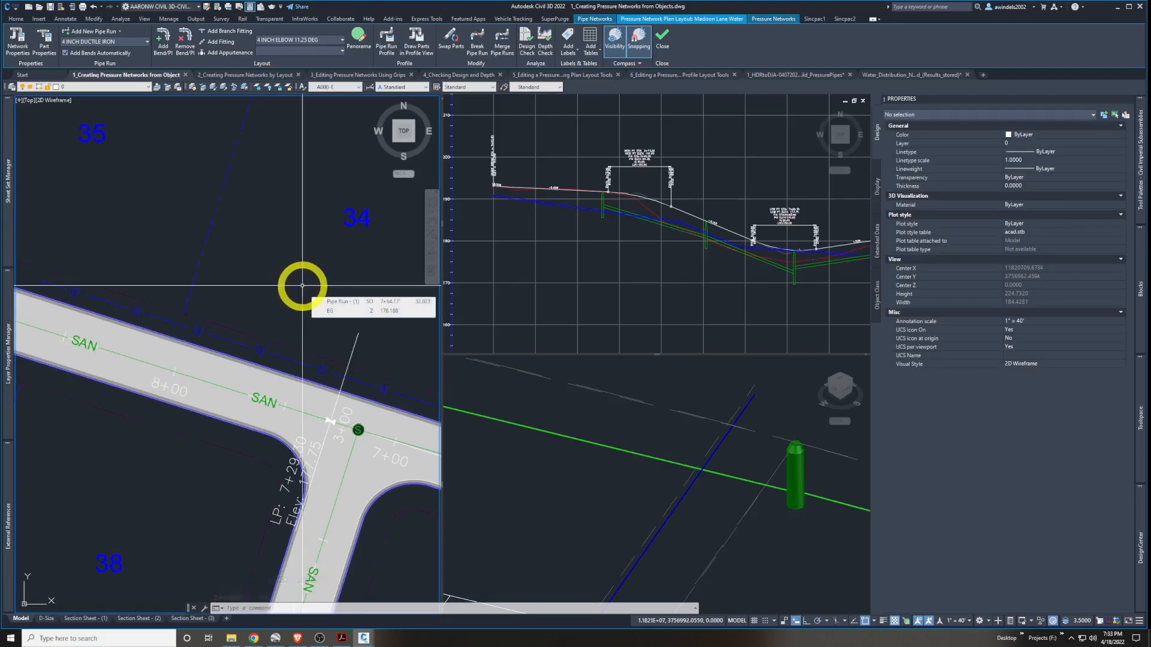
pyautogui.moveTo(302, 285); pyautogui.dragTo(350, 299, button='middle')
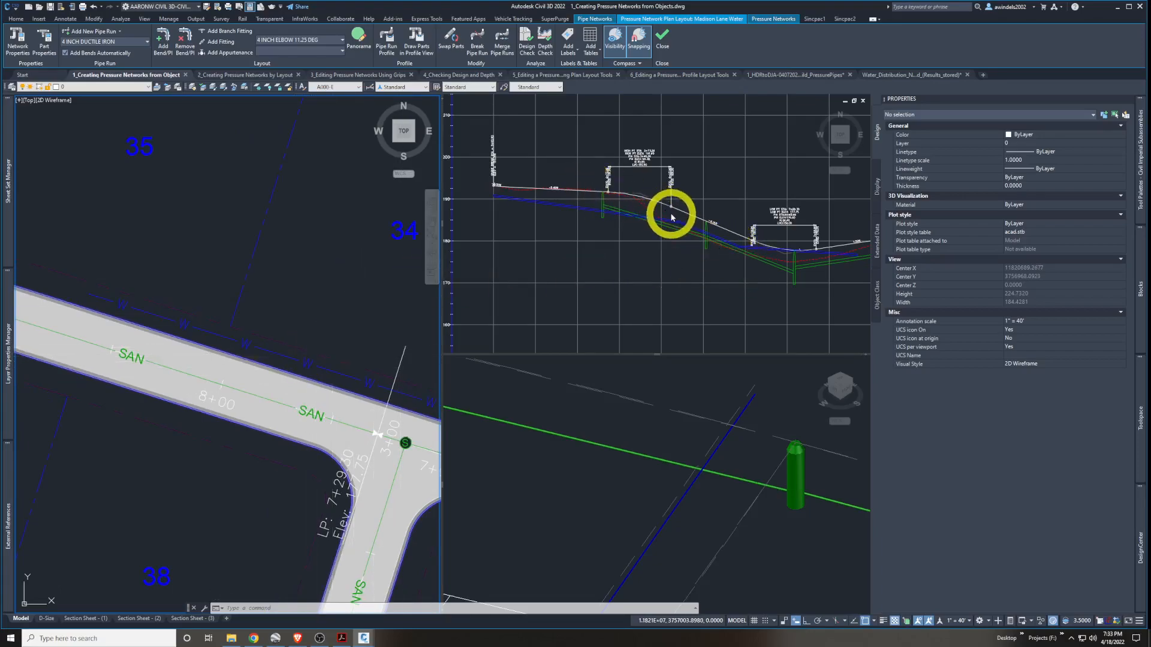
pyautogui.click(628, 225)
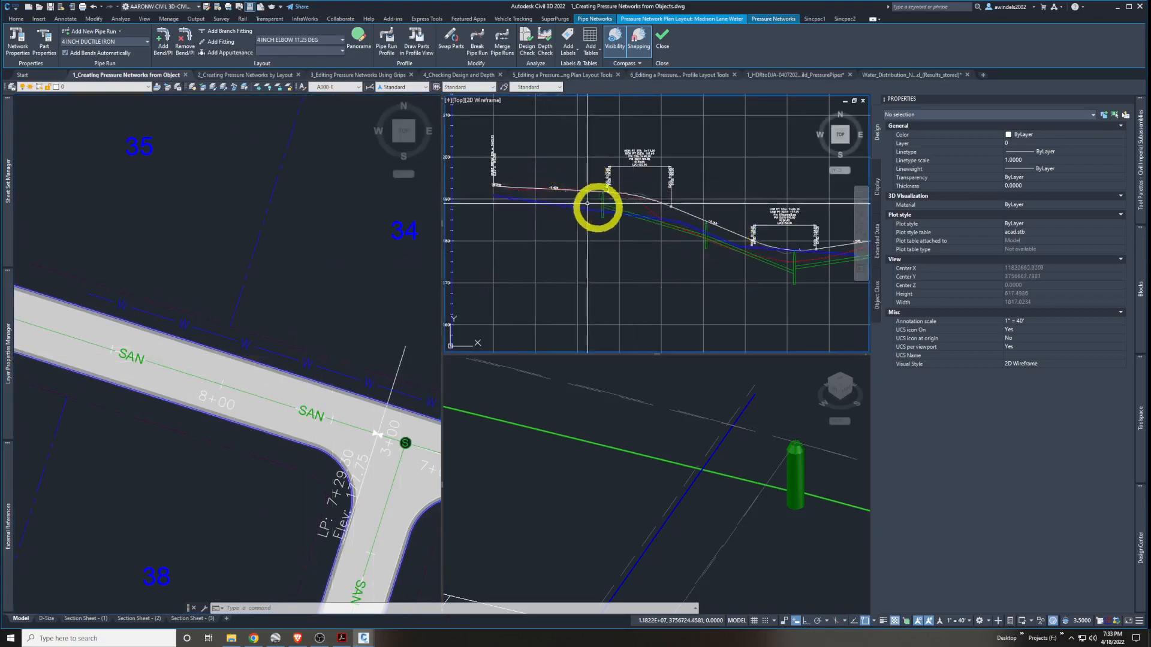
pyautogui.moveTo(722, 244)
pyautogui.mouseDown(button='middle')
pyautogui.moveTo(642, 239)
pyautogui.moveTo(619, 220)
pyautogui.moveTo(720, 231)
pyautogui.moveTo(735, 216)
pyautogui.moveTo(632, 221)
pyautogui.moveTo(637, 211)
pyautogui.moveTo(529, 192)
pyautogui.moveTo(699, 247)
pyautogui.mouseUp(button='middle')
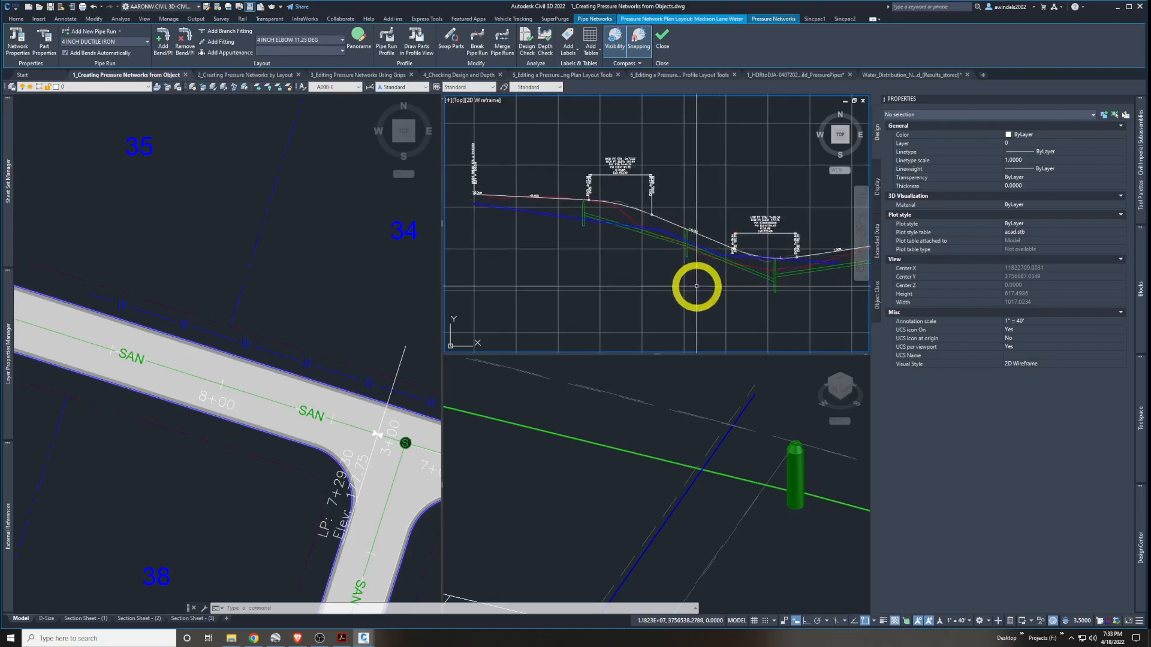
# Compare the water pipes with the sanitary sewer in the Madison Lane profile, and return to the plan view
pyautogui.moveTo(697, 286)
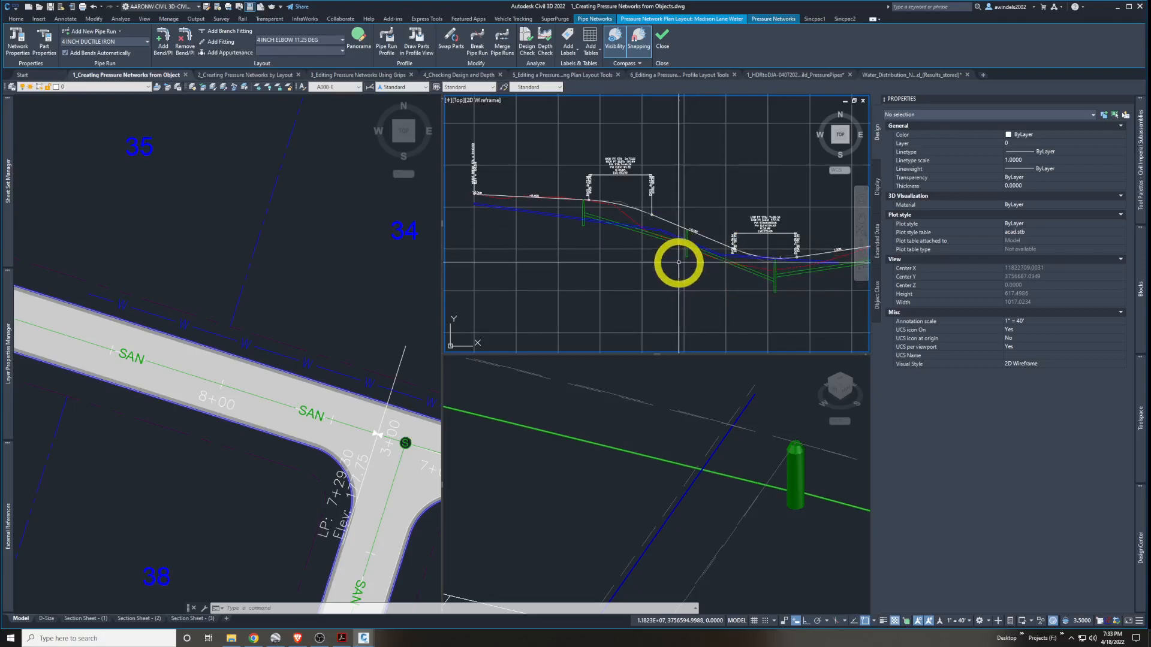
pyautogui.click(670, 277)
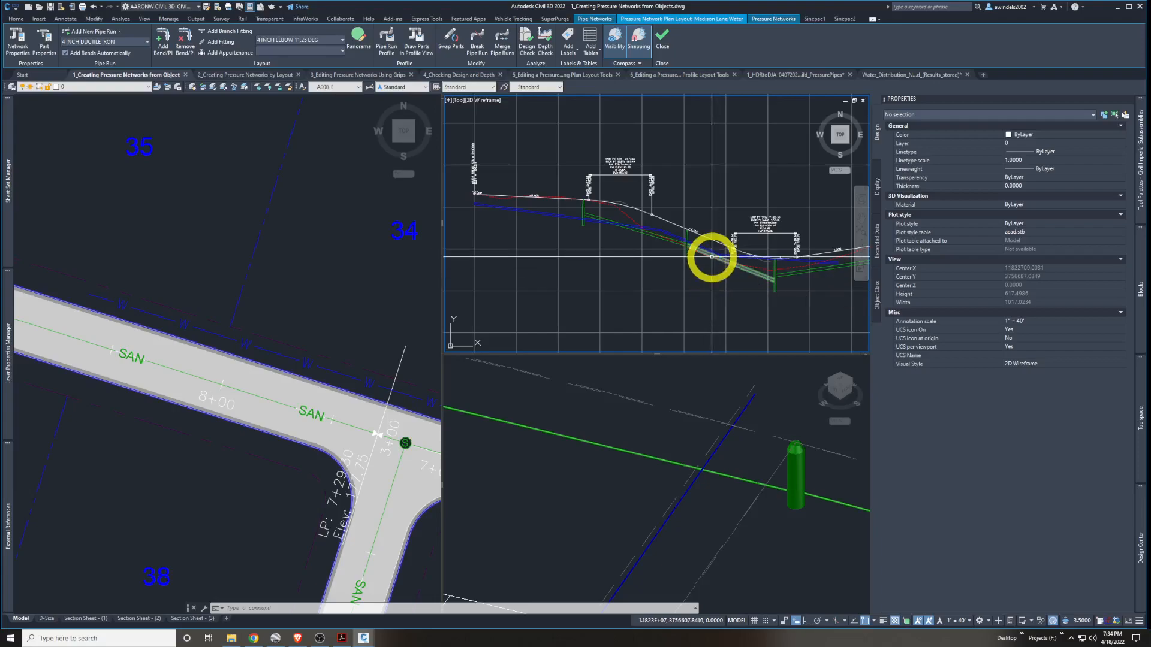
pyautogui.click(337, 321)
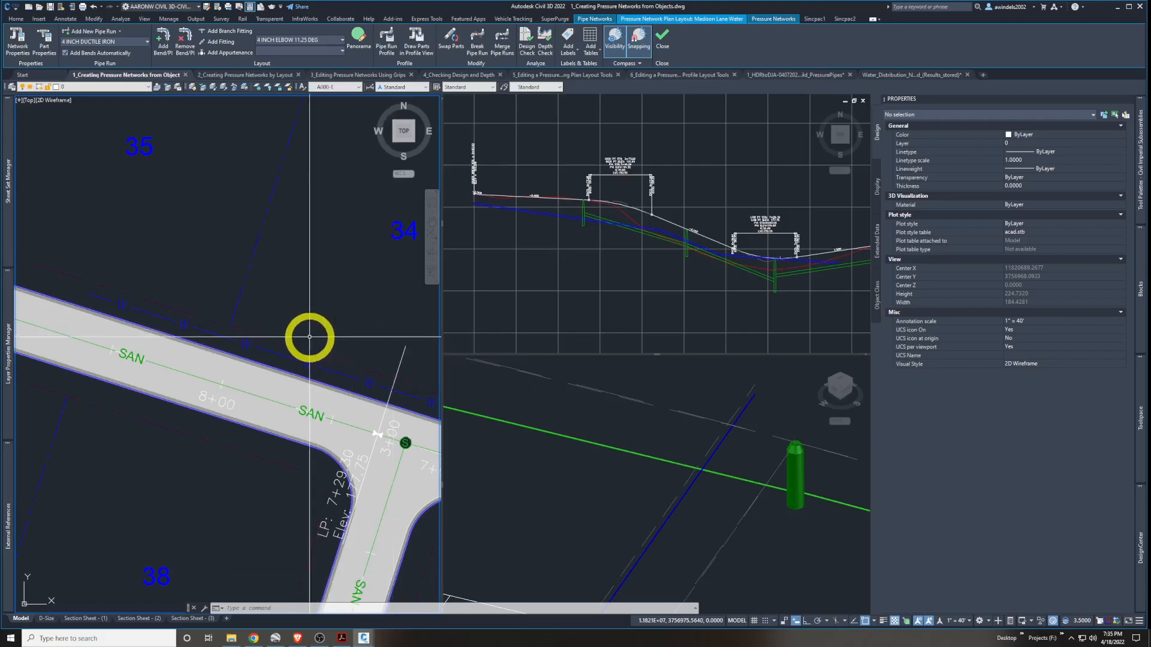
# Switch to the Civil 3D textbook PDF and read the pressure network layout section and the steps of Exercise 15.2
pyautogui.hotkey('alt', 'Tab')
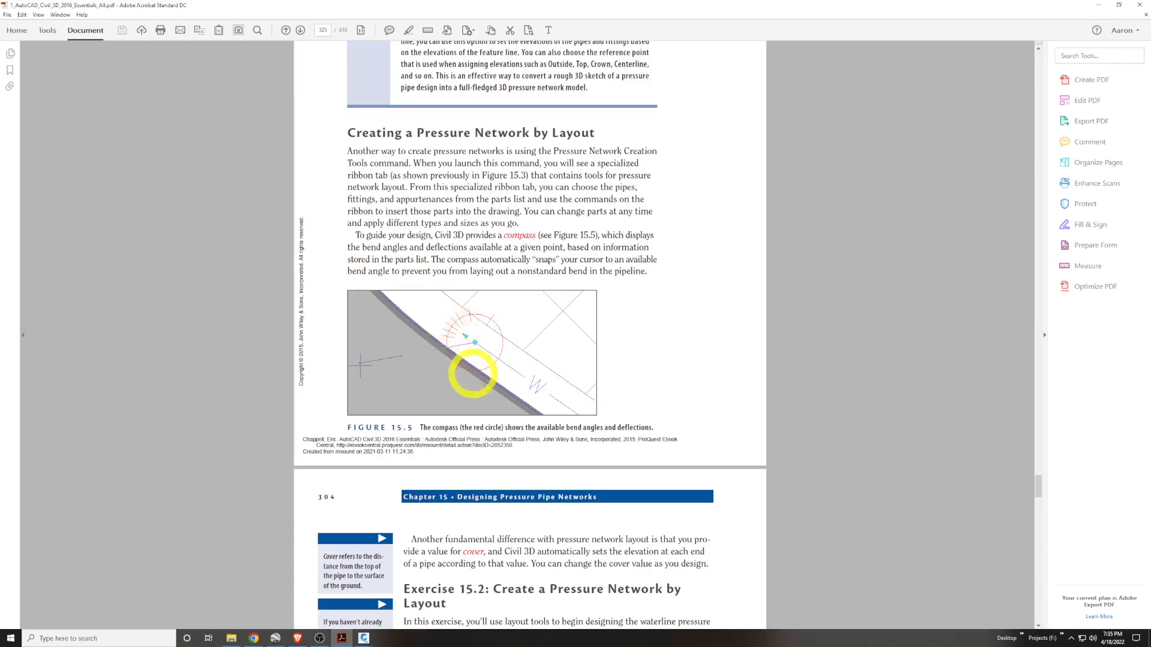
pyautogui.scroll(-3, 619, 423)
pyautogui.scroll(-2, 618, 422)
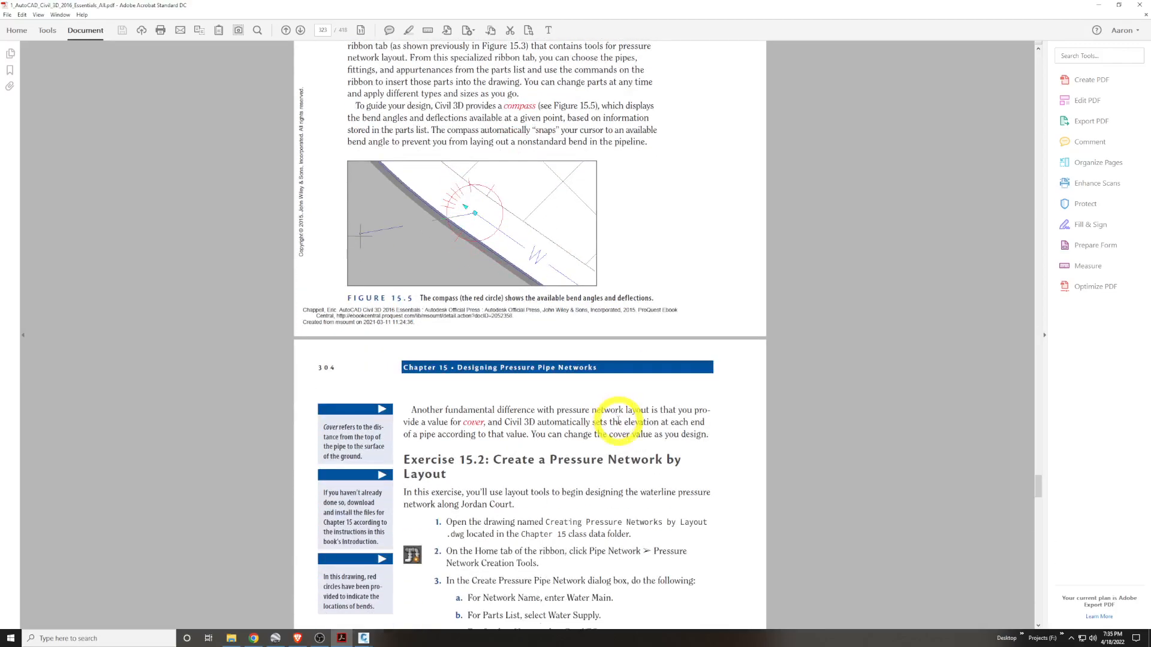
pyautogui.scroll(-7, 618, 423)
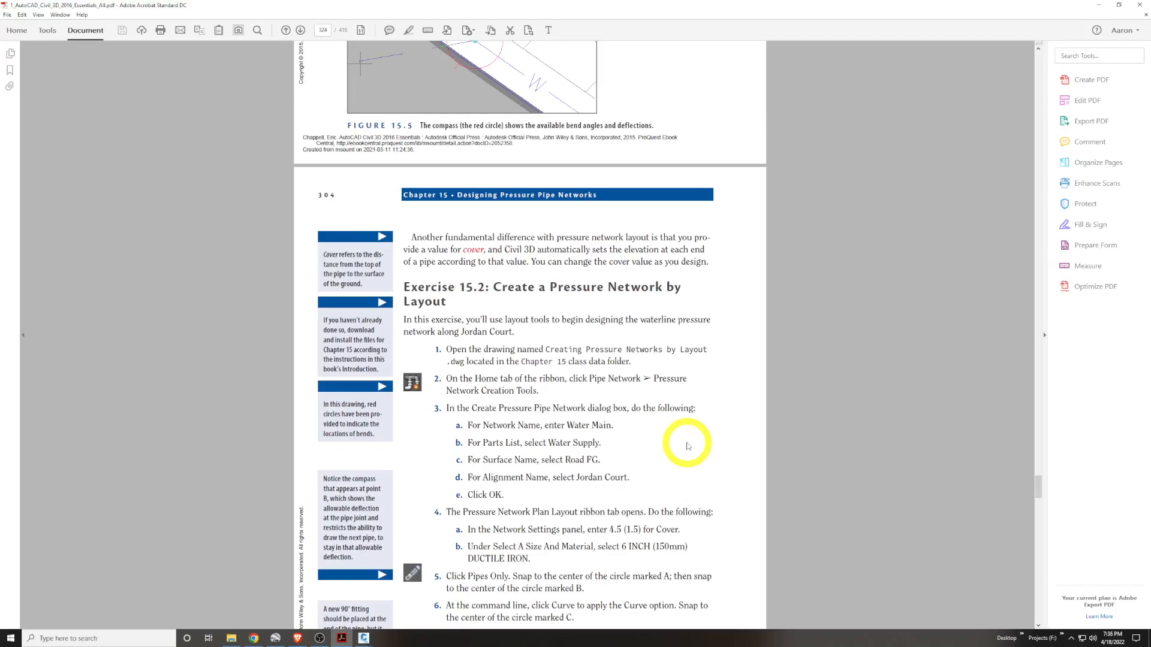
pyautogui.scroll(-1, 687, 446)
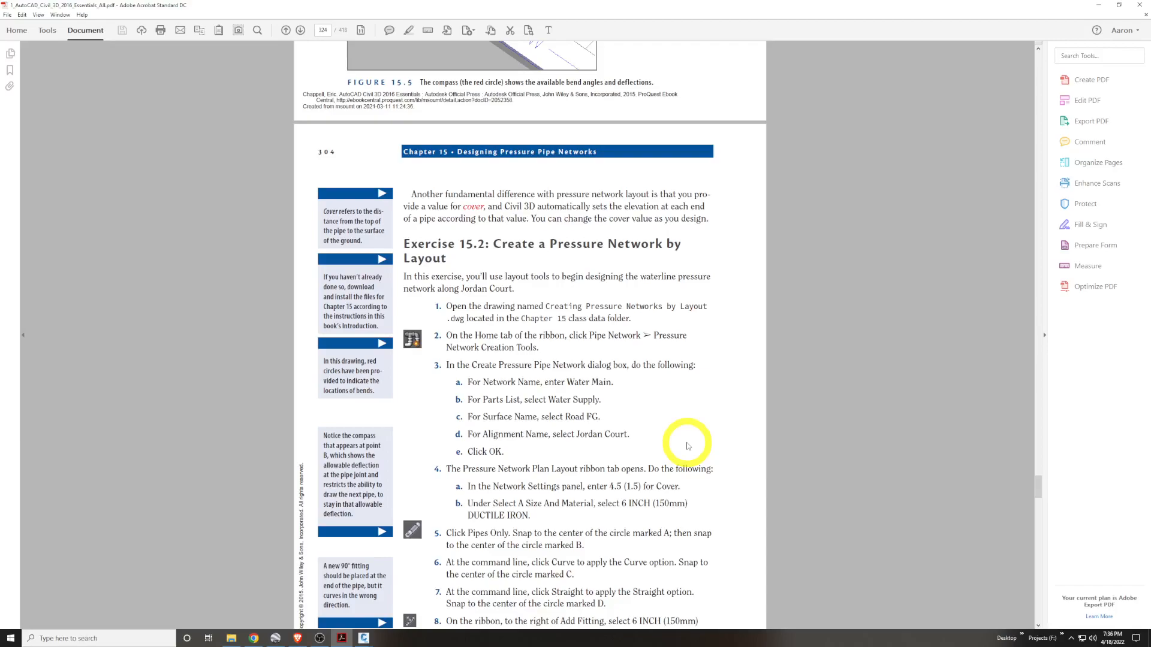
pyautogui.scroll(-2, 564, 334)
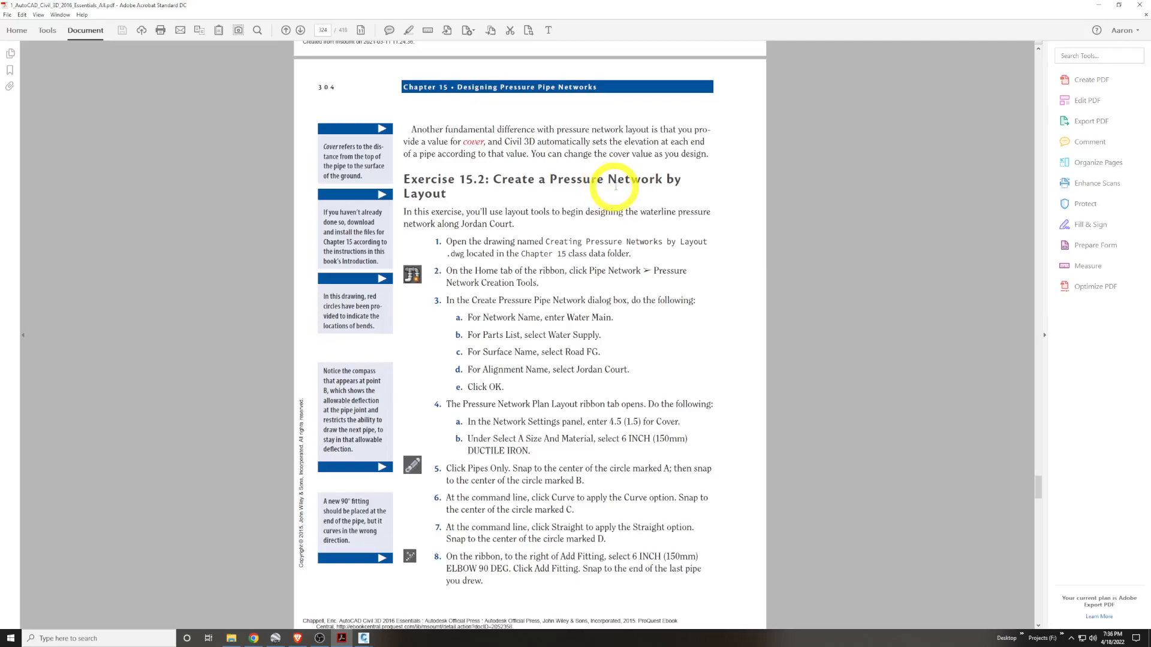
pyautogui.scroll(-1, 649, 223)
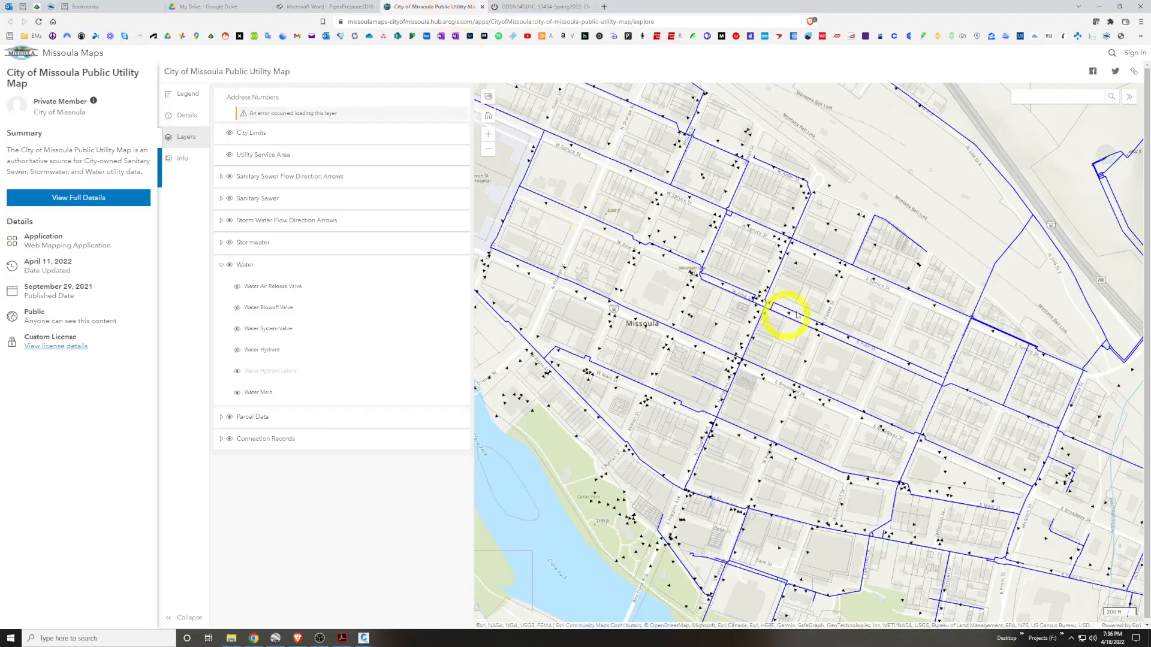
# Switch to the City of Missoula Public Utility Map and toggle the Water Main layer off and on to identify the mains
pyautogui.moveTo(859, 318); pyautogui.dragTo(817, 311)
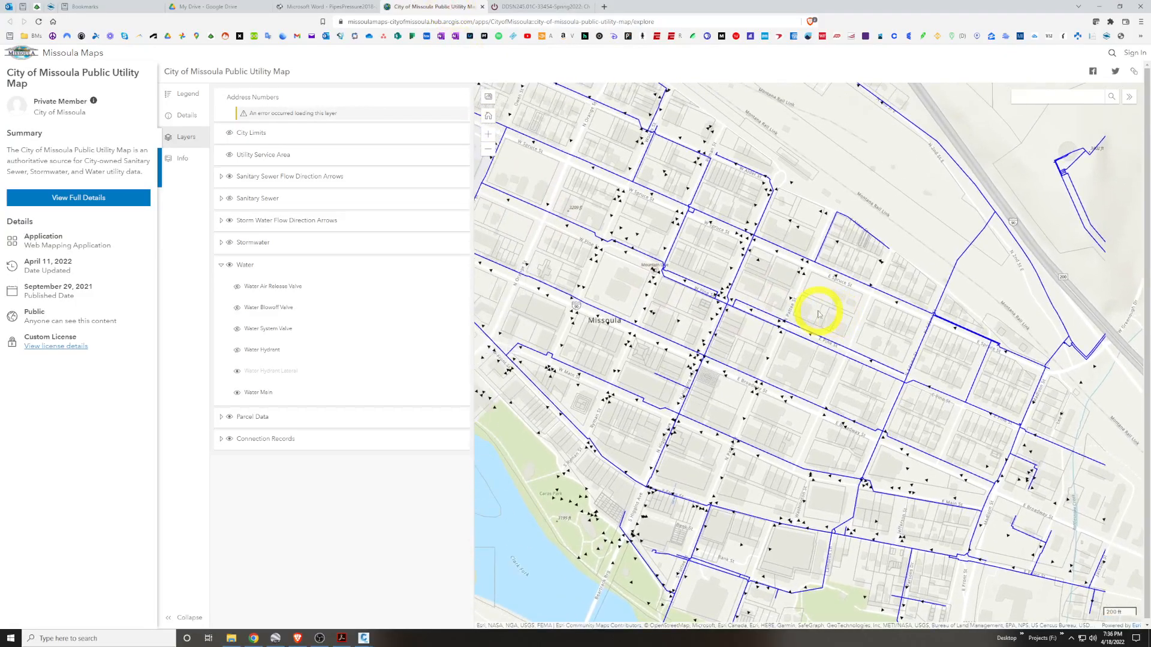
pyautogui.moveTo(720, 465); pyautogui.dragTo(732, 476)
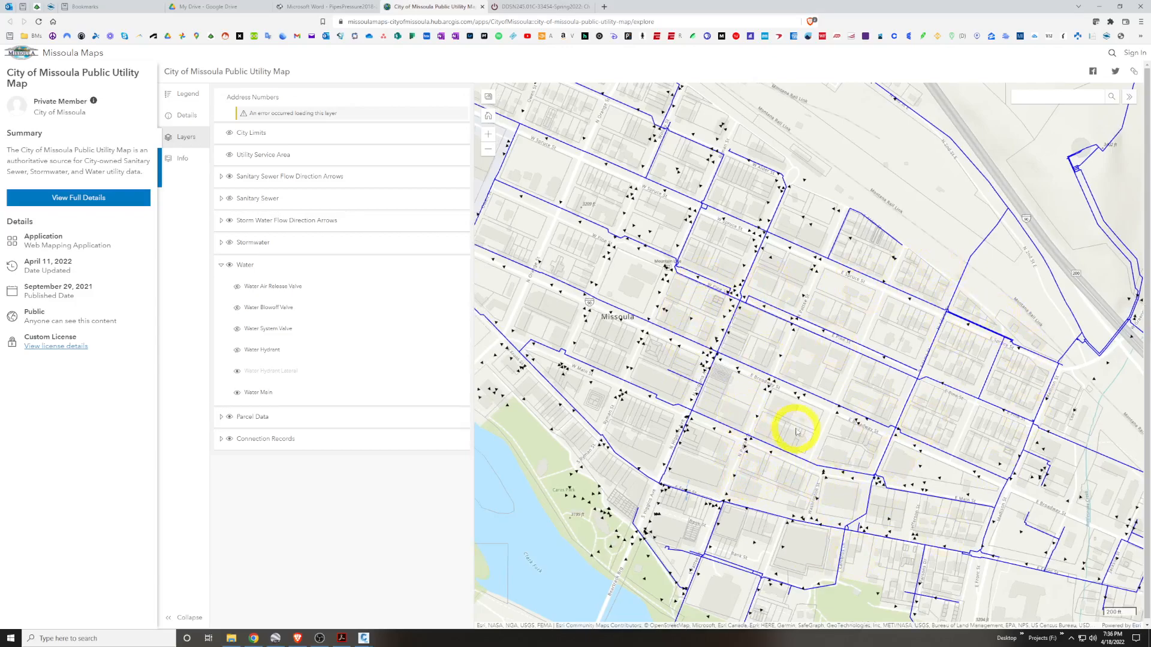
pyautogui.moveTo(794, 430); pyautogui.dragTo(822, 427)
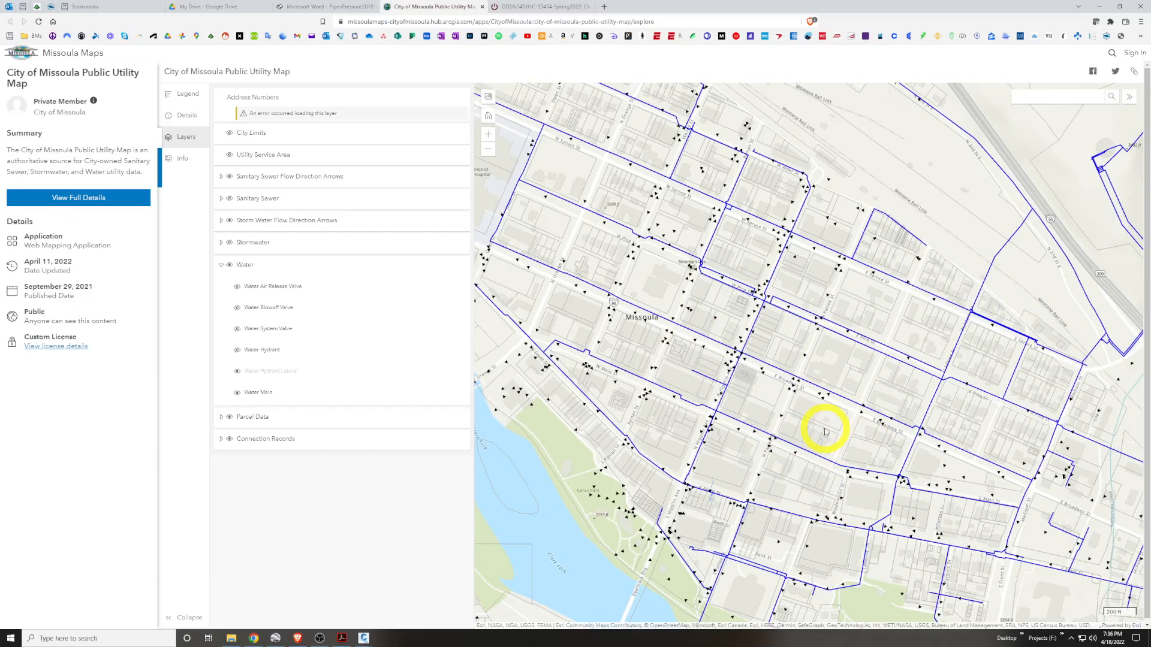
pyautogui.click(236, 393)
pyautogui.click(235, 393)
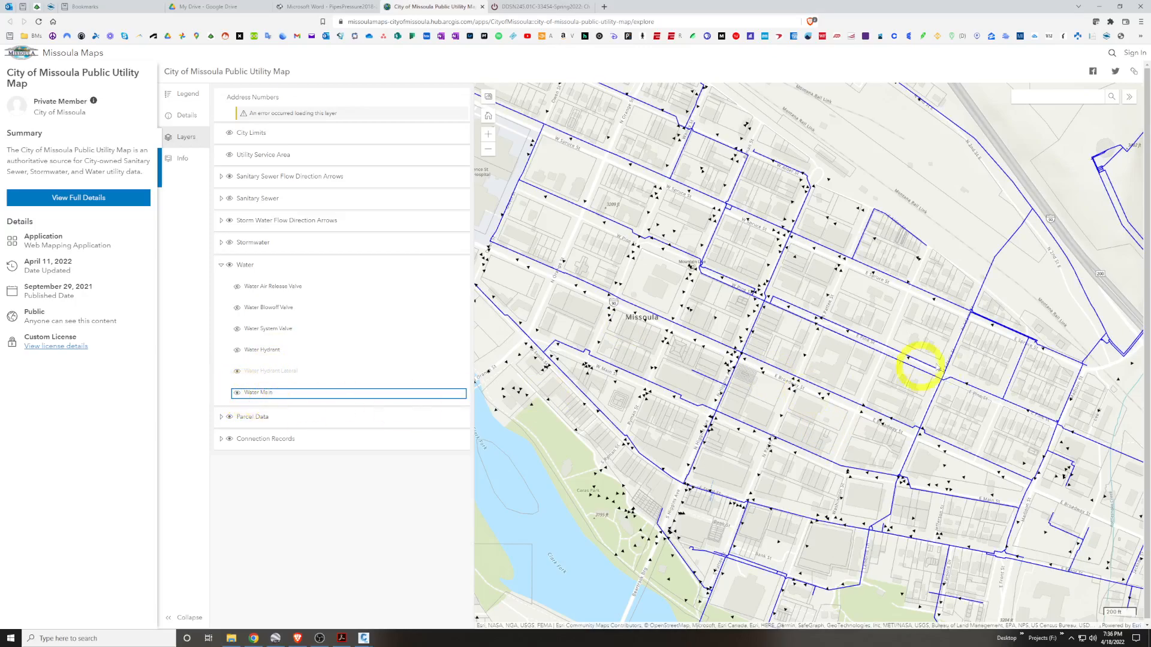
# Trace the looped water main network across downtown Missoula, from the riverfront to the rail line
pyautogui.moveTo(950, 383); pyautogui.dragTo(947, 379)
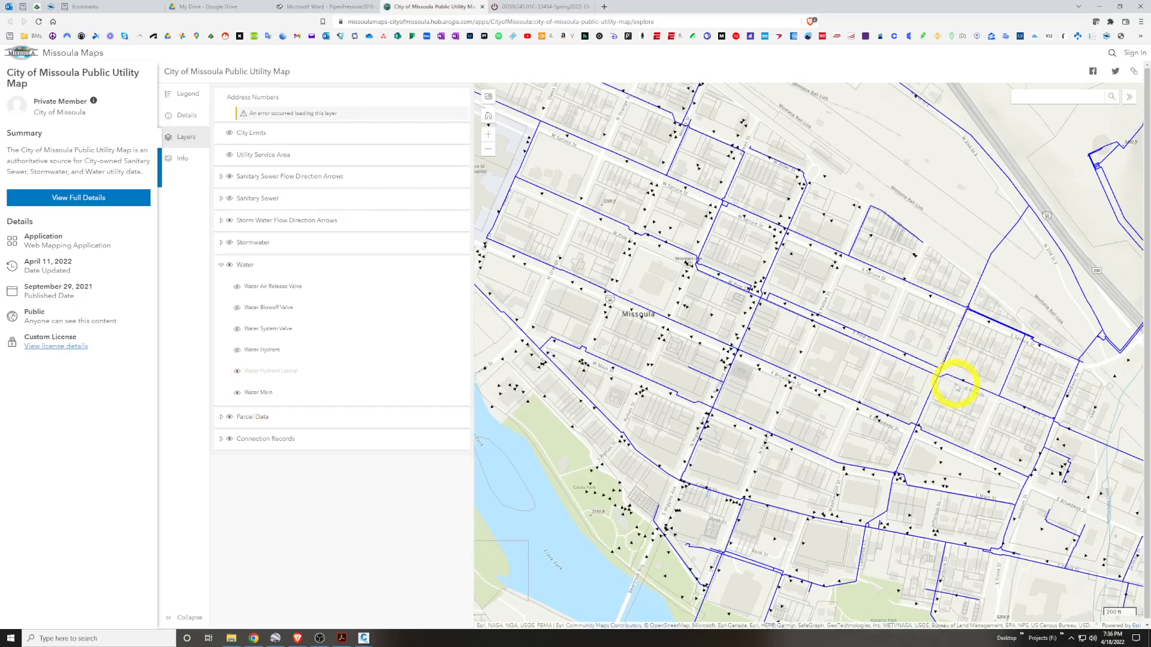
pyautogui.moveTo(928, 353); pyautogui.dragTo(928, 384)
pyautogui.moveTo(1003, 428); pyautogui.dragTo(889, 348)
pyautogui.moveTo(967, 442); pyautogui.dragTo(837, 379)
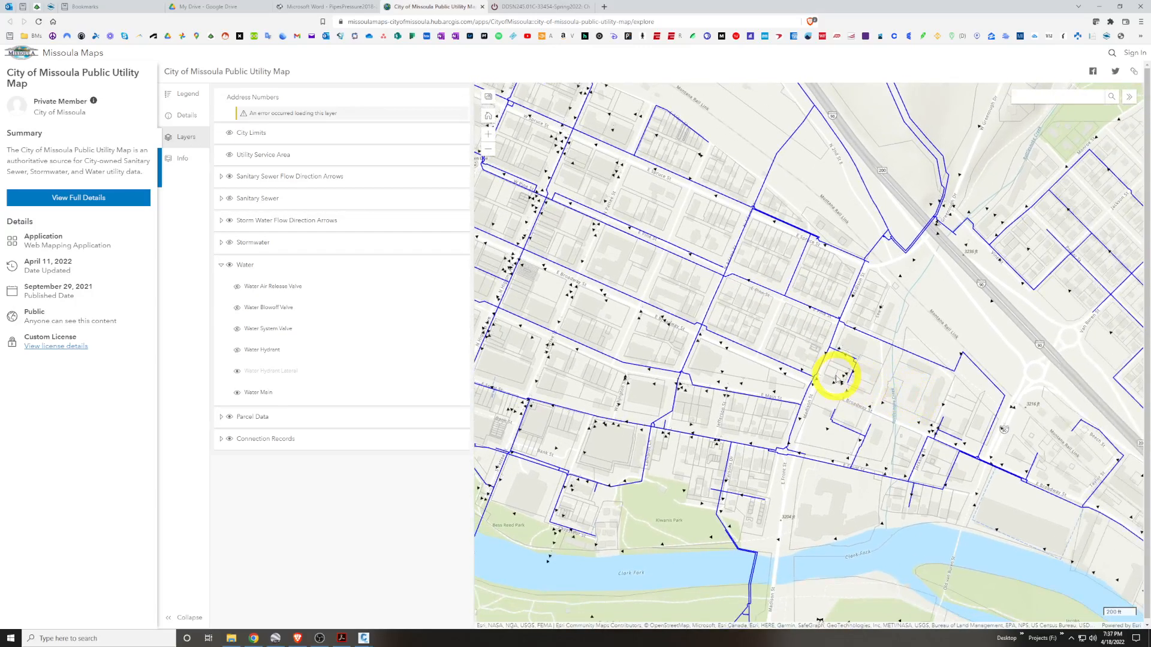
pyautogui.moveTo(817, 311); pyautogui.dragTo(706, 344)
pyautogui.moveTo(915, 353); pyautogui.dragTo(1120, 440)
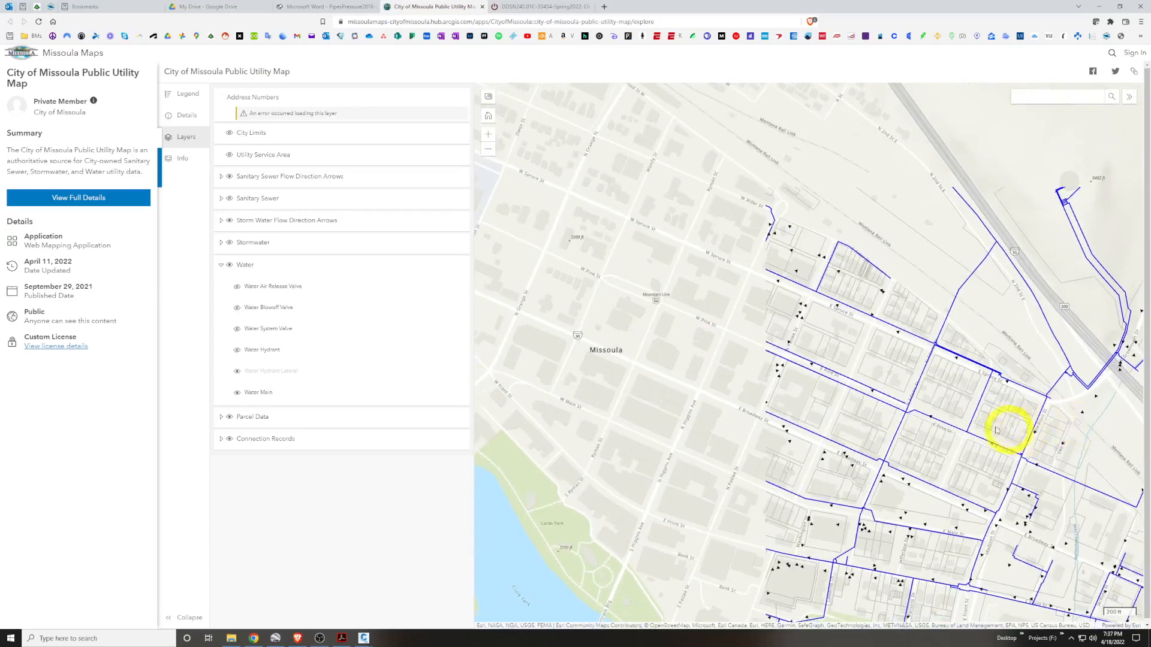
pyautogui.moveTo(978, 423); pyautogui.dragTo(978, 359)
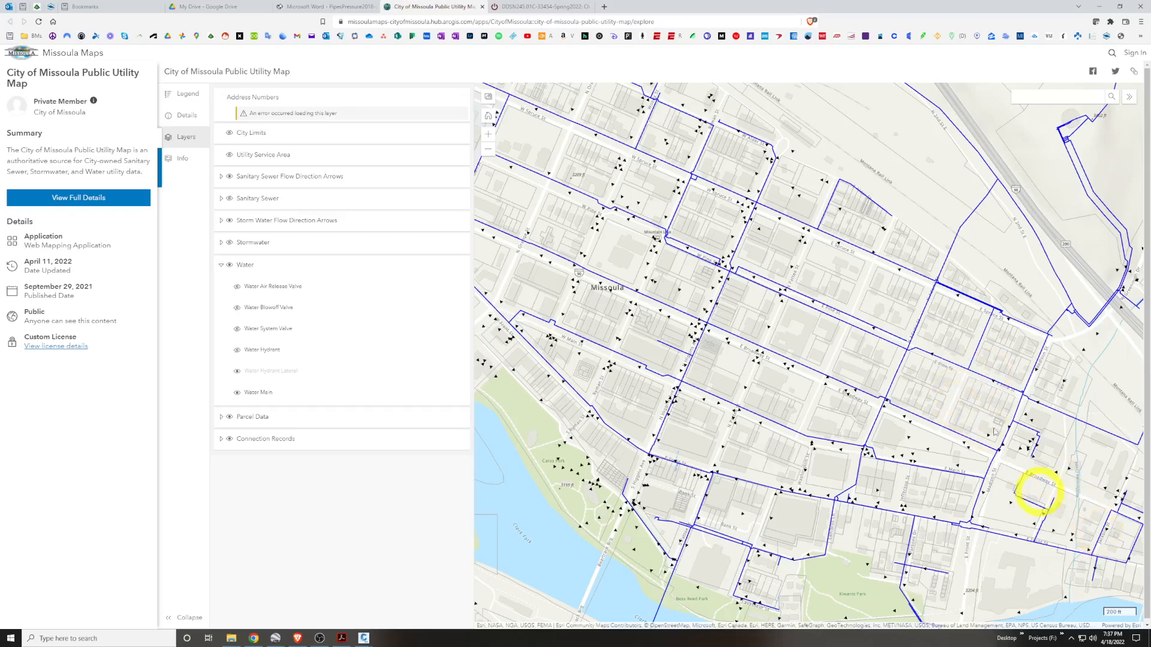
pyautogui.moveTo(748, 257); pyautogui.dragTo(896, 398)
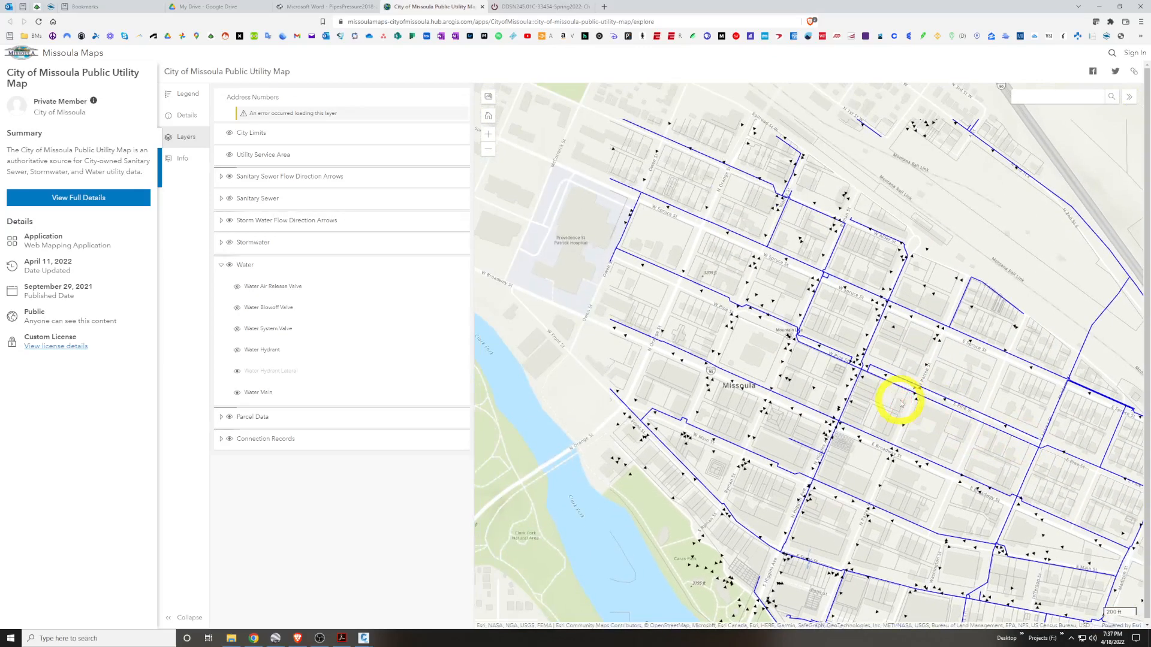
pyautogui.moveTo(981, 473); pyautogui.dragTo(793, 371)
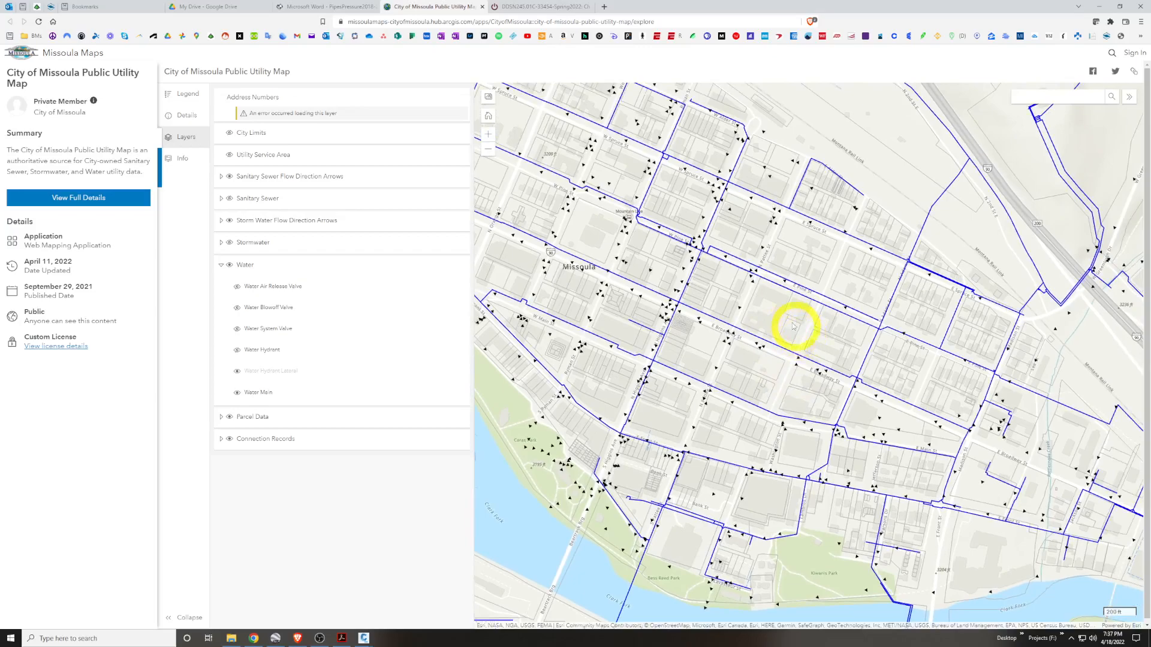
# Show the Water Hydrant layer and examine the hydrants along the downtown mains
pyautogui.click(237, 350)
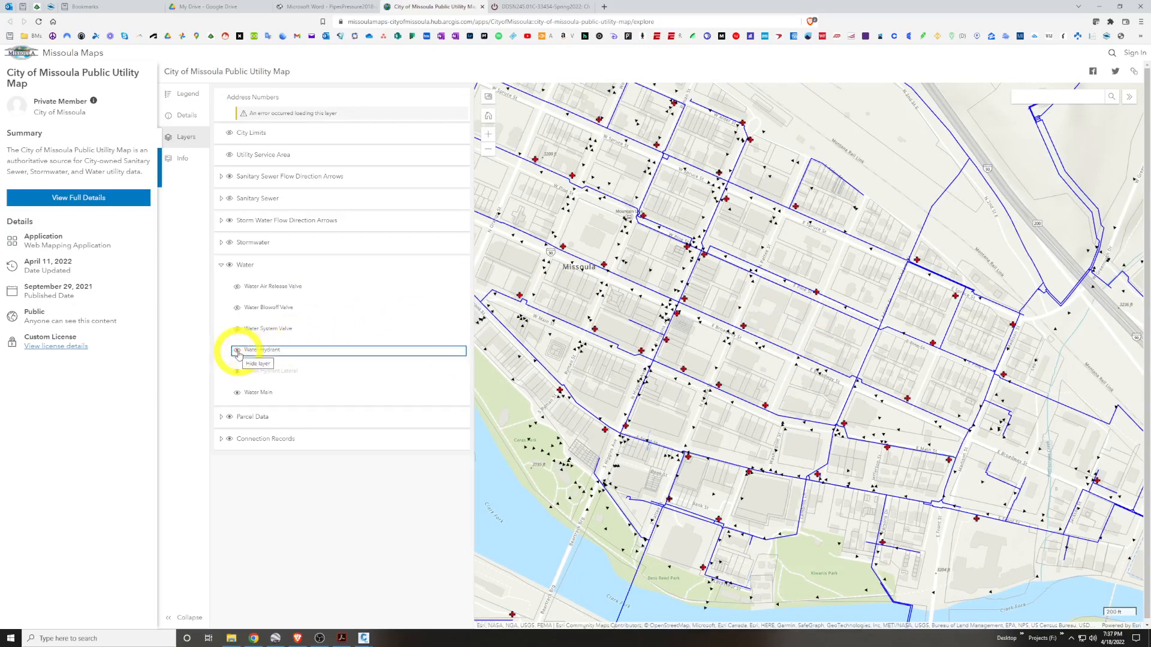
pyautogui.scroll(1, 747, 347)
pyautogui.scroll(1, 761, 396)
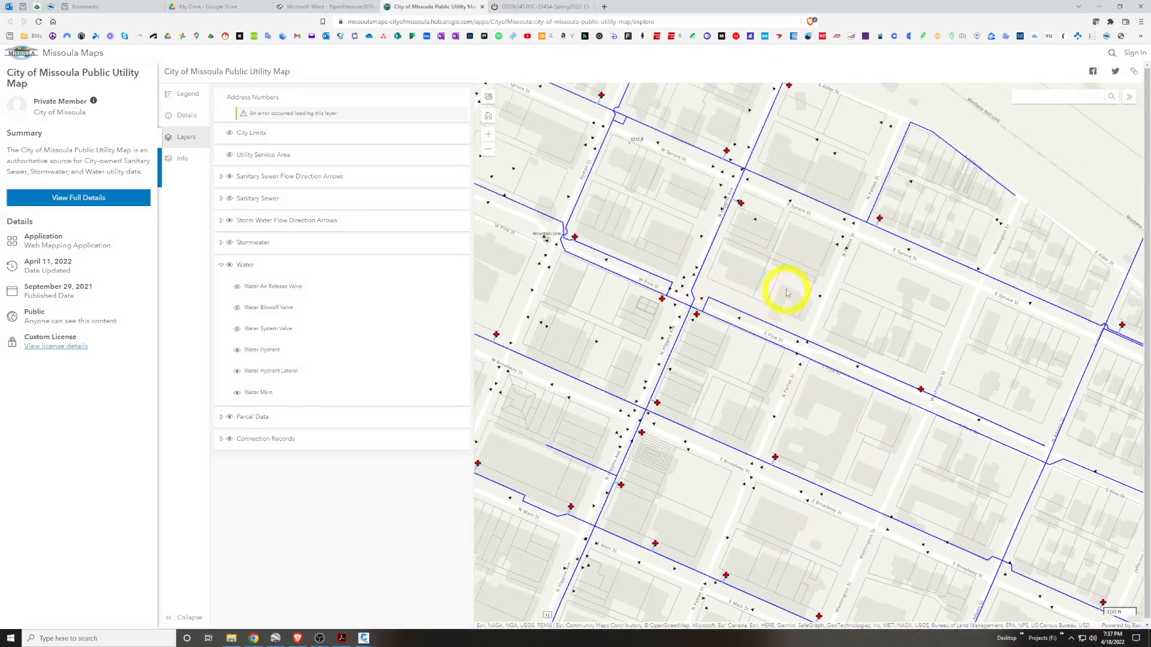
pyautogui.scroll(-2, 815, 334)
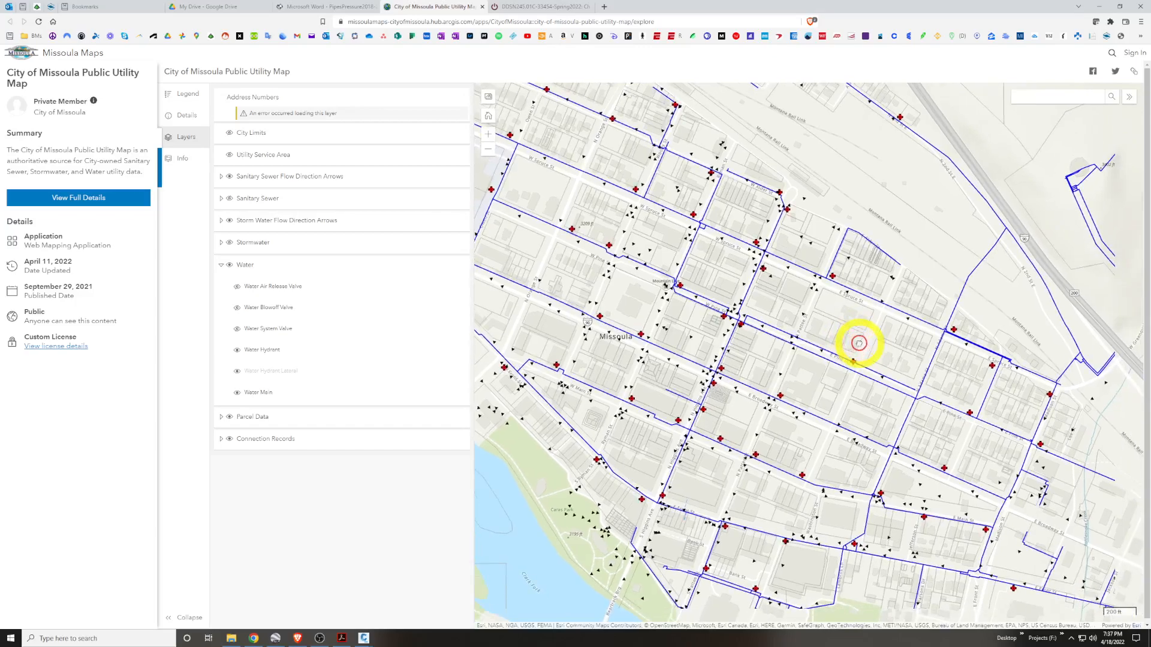
# Show the Water Blowoff Valve layer and toggle it to locate the valve at the dead-end main near the rail line
pyautogui.click(237, 308)
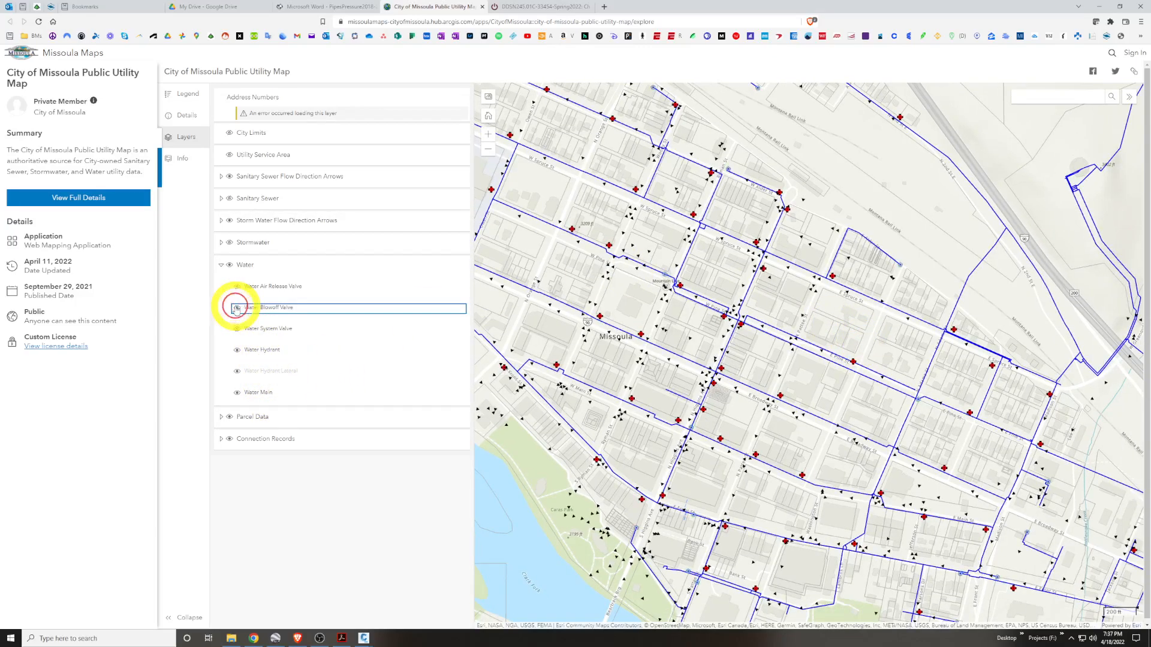
pyautogui.scroll(2, 908, 272)
pyautogui.scroll(3, 908, 272)
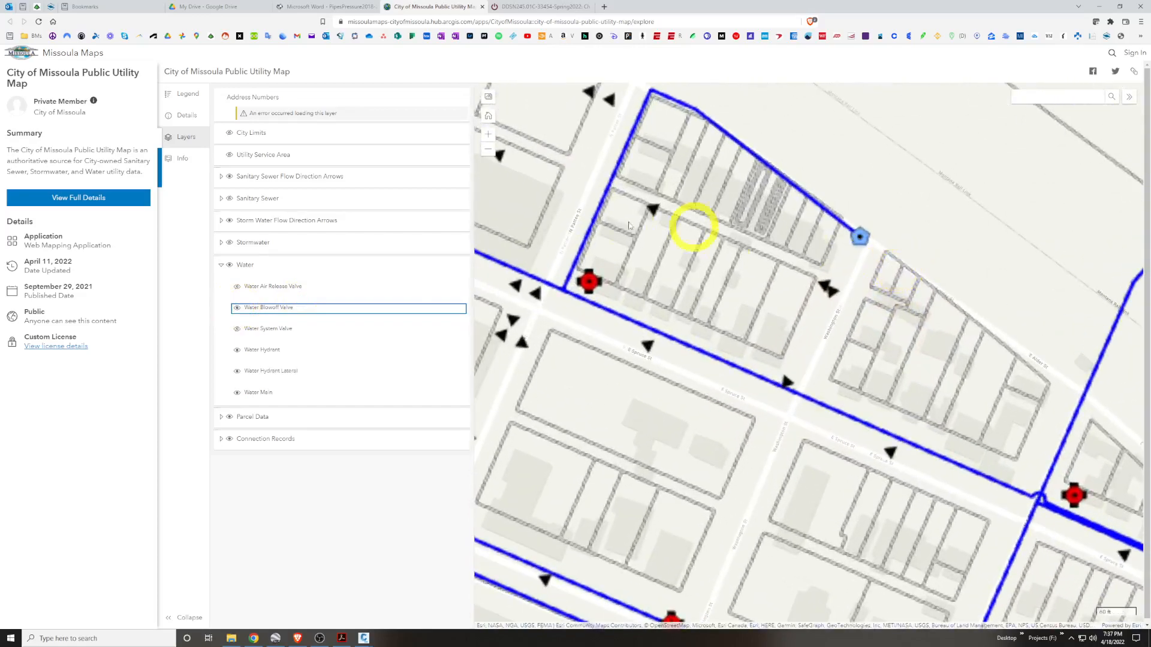
pyautogui.click(237, 308)
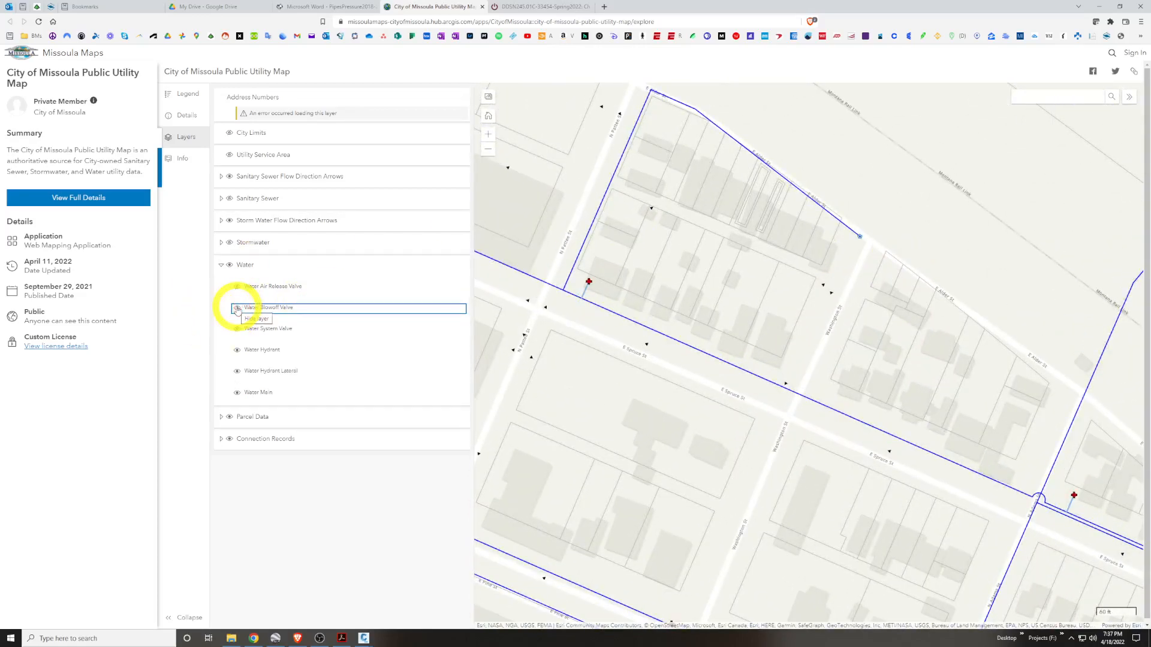
pyautogui.click(237, 308)
pyautogui.click(237, 308)
pyautogui.click(236, 308)
pyautogui.scroll(-2, 937, 468)
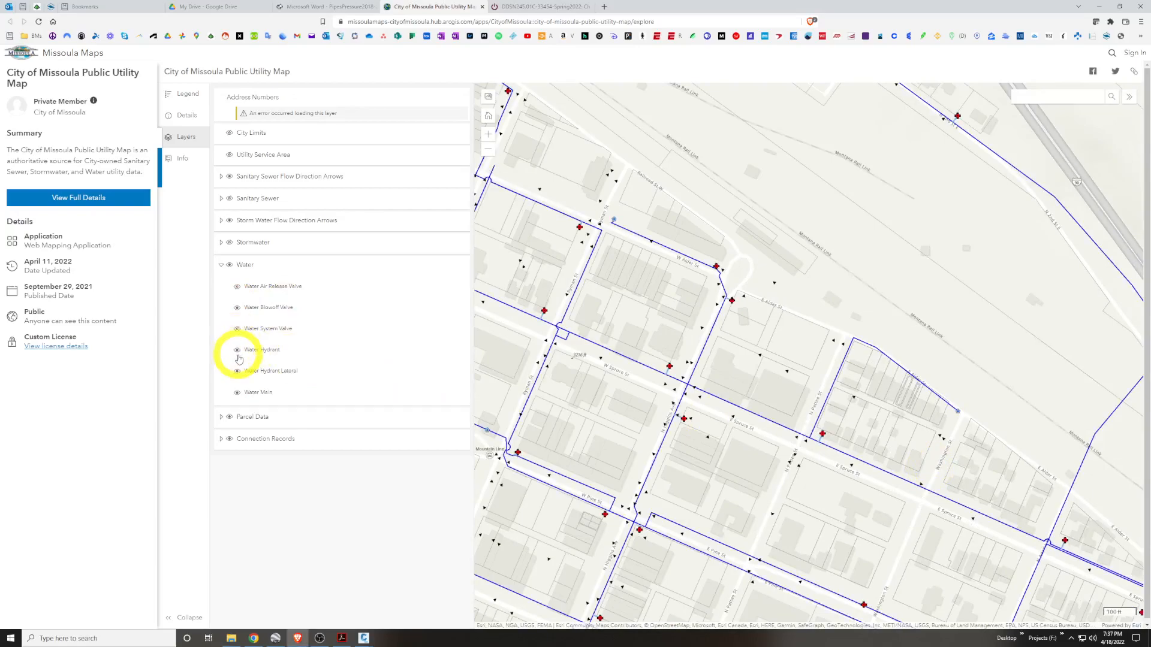
pyautogui.click(236, 308)
# Show the Water Air Release Valve layer and toggle it off and on to locate its valves across downtown
pyautogui.moveTo(775, 433); pyautogui.dragTo(906, 369)
pyautogui.moveTo(868, 436); pyautogui.dragTo(922, 378)
pyautogui.scroll(-1, 922, 378)
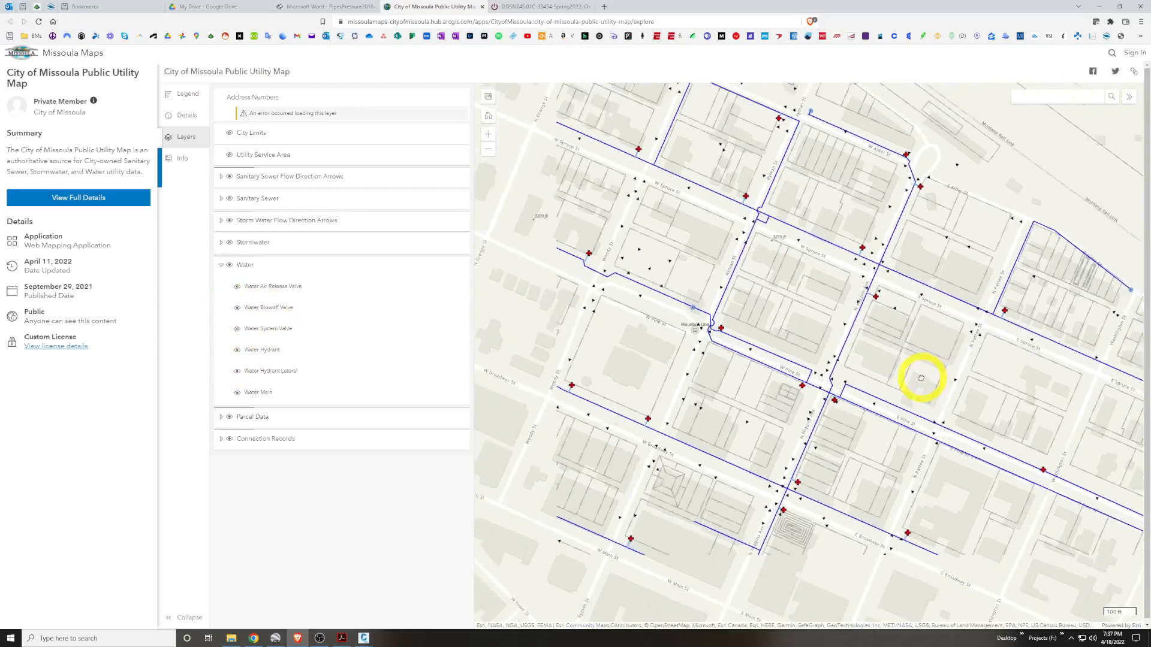
pyautogui.click(237, 288)
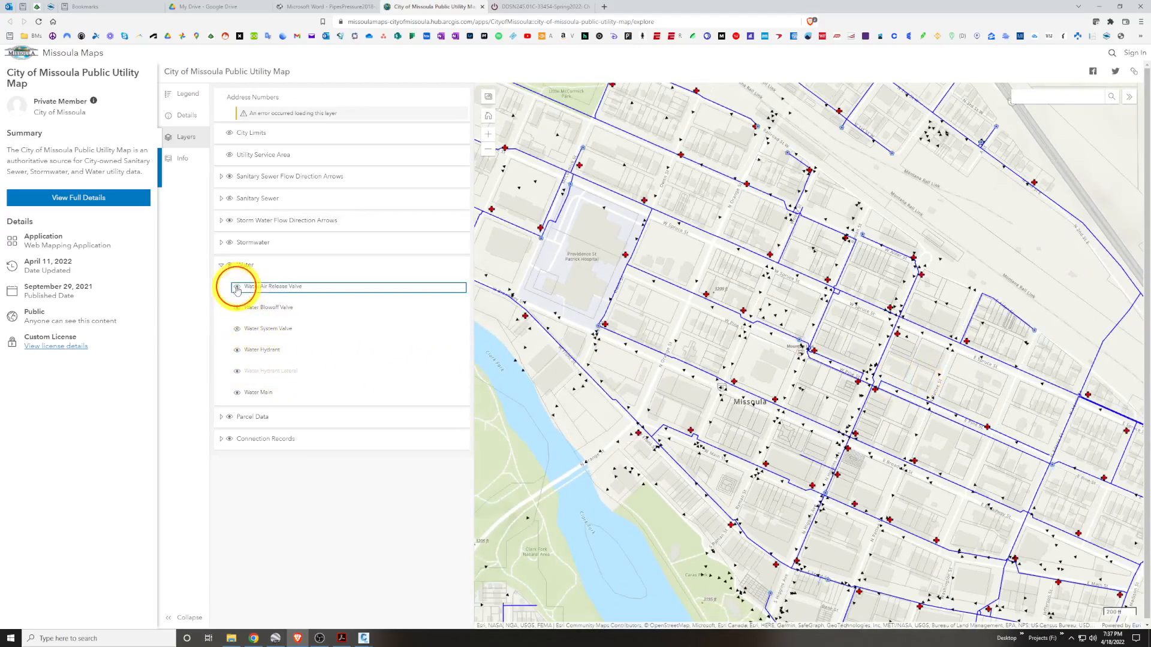
pyautogui.moveTo(931, 502); pyautogui.dragTo(888, 438)
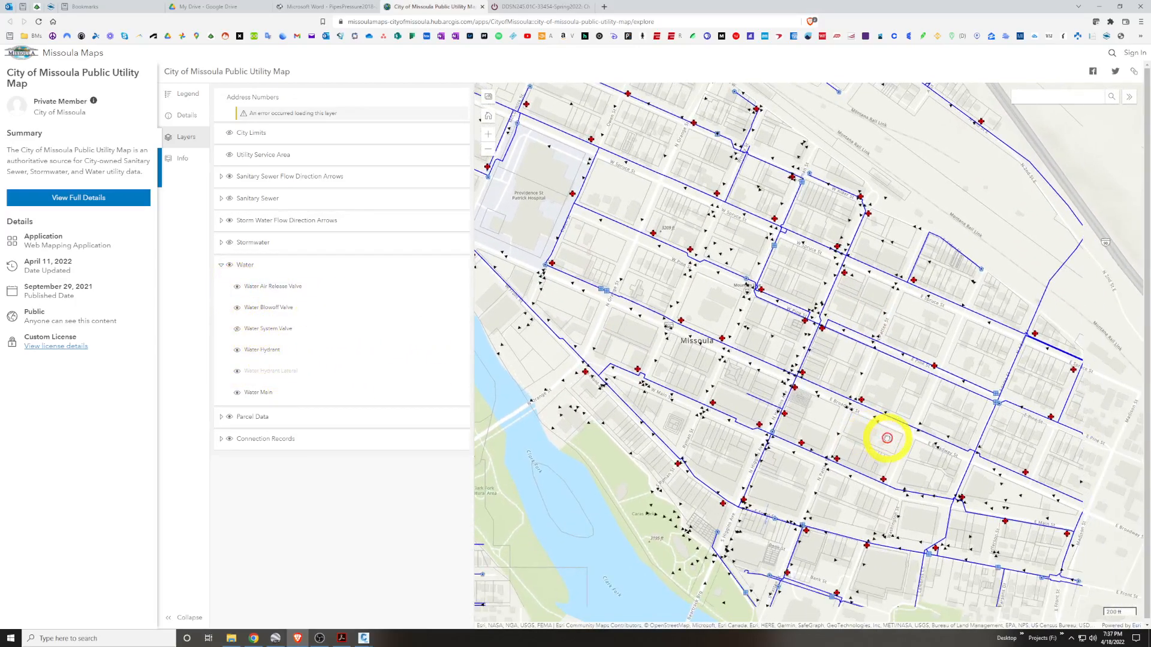
pyautogui.click(237, 287)
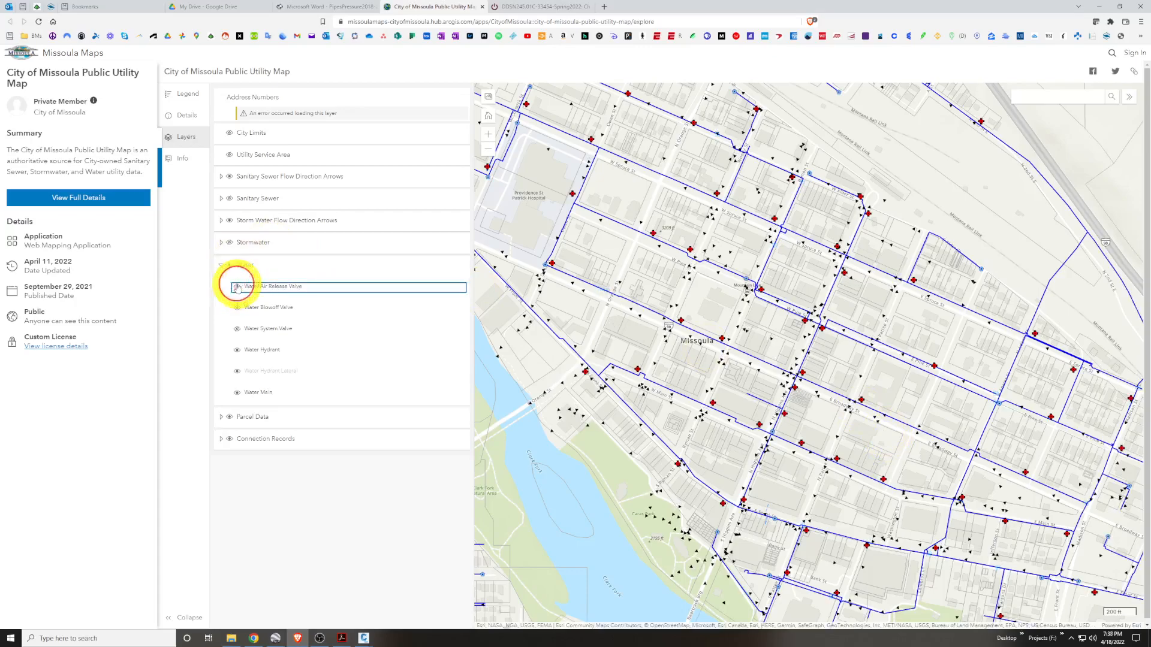
pyautogui.click(237, 287)
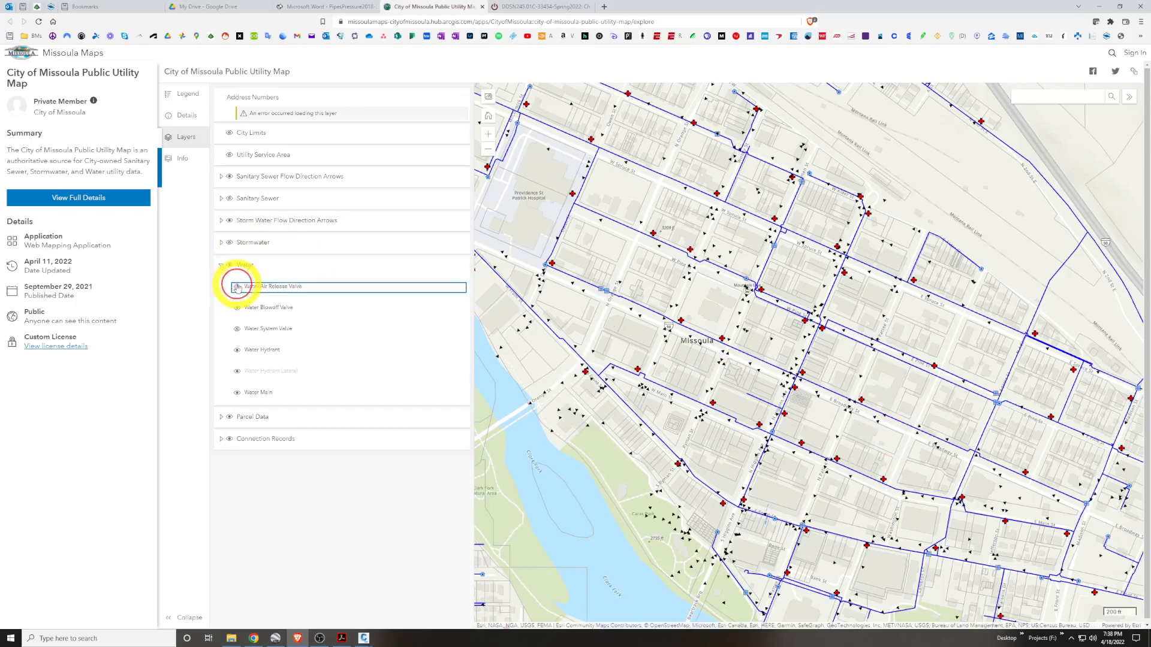
pyautogui.click(237, 286)
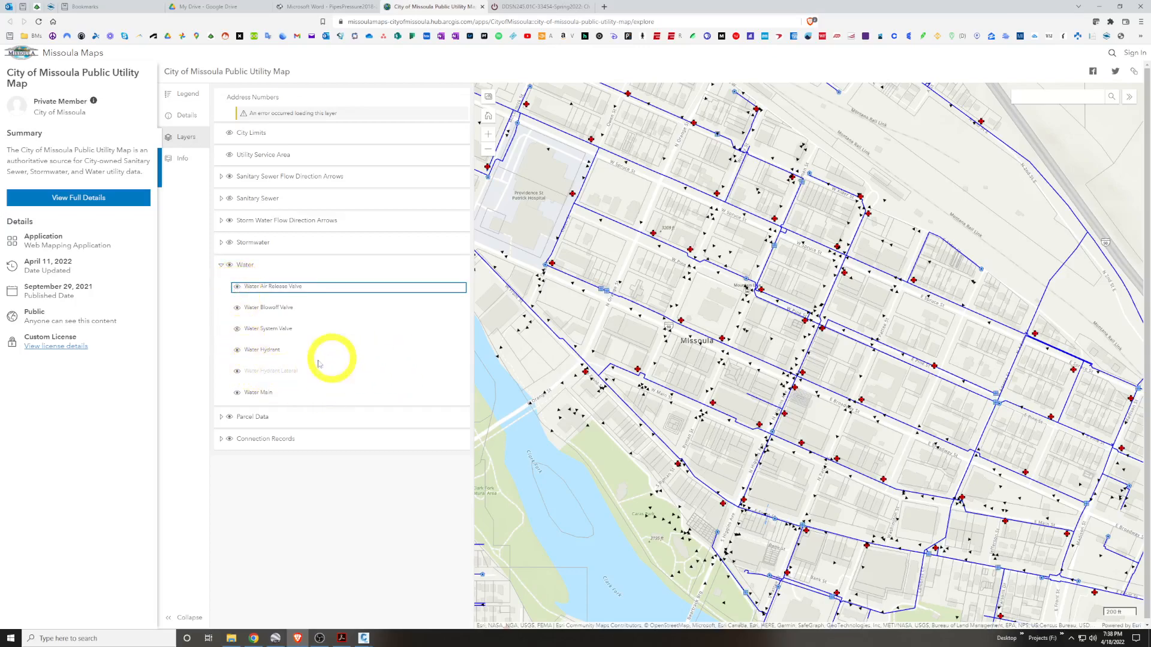
# Show the Water System Valve layer and examine the valves at the downtown street intersections
pyautogui.click(237, 329)
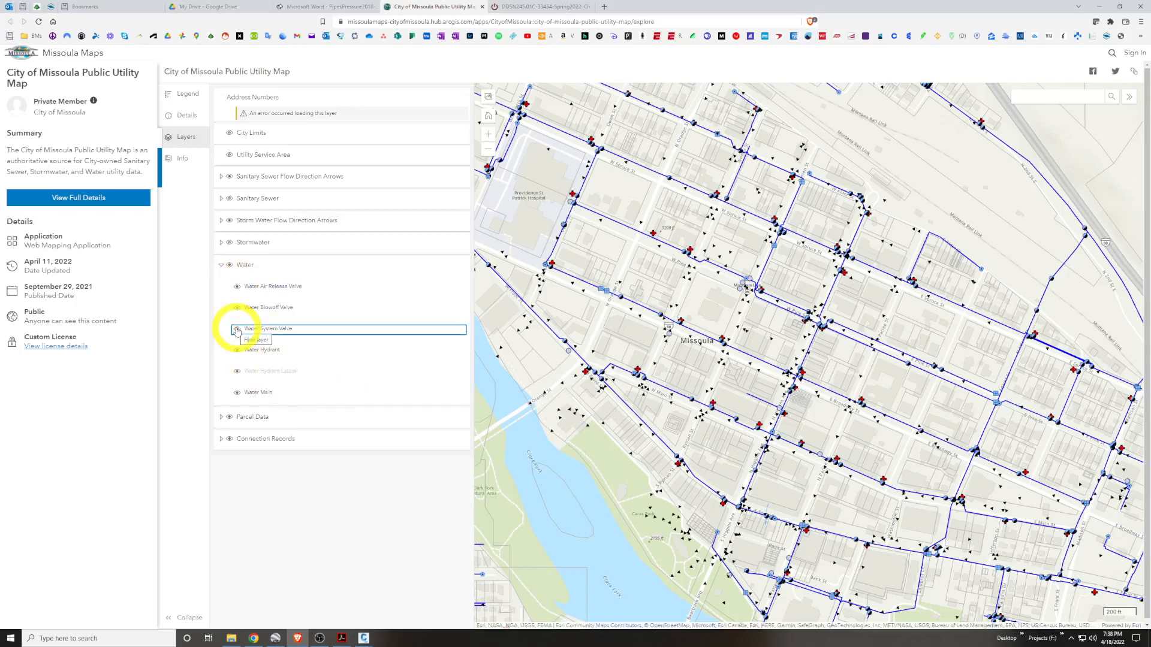
pyautogui.scroll(2, 871, 258)
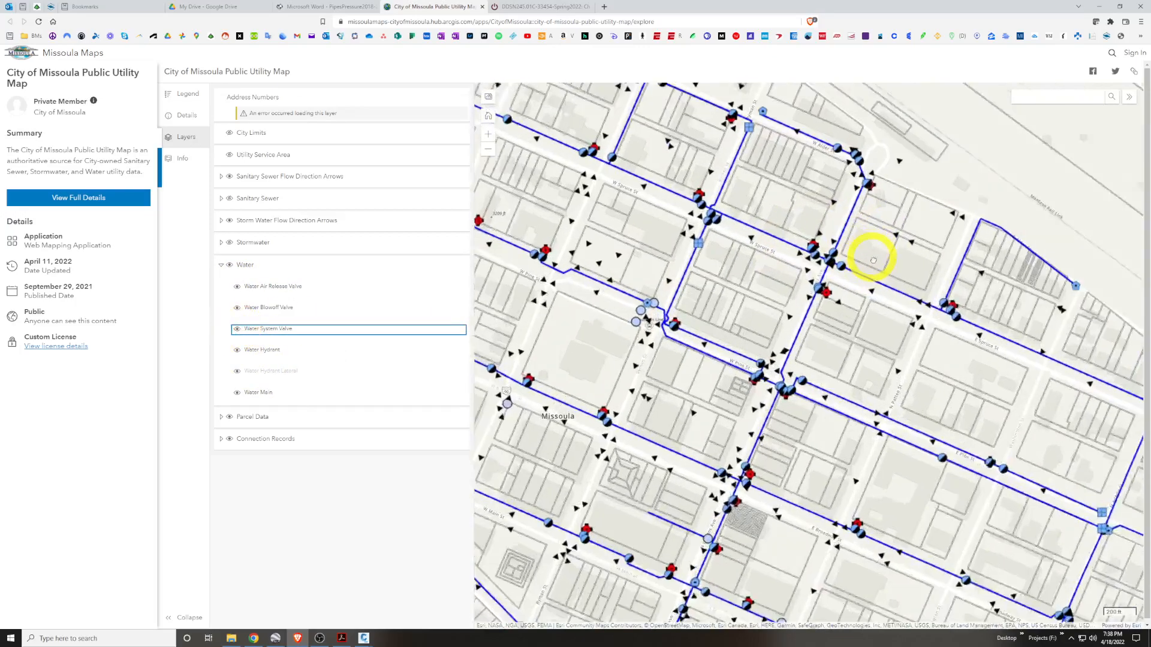
pyautogui.scroll(1, 935, 389)
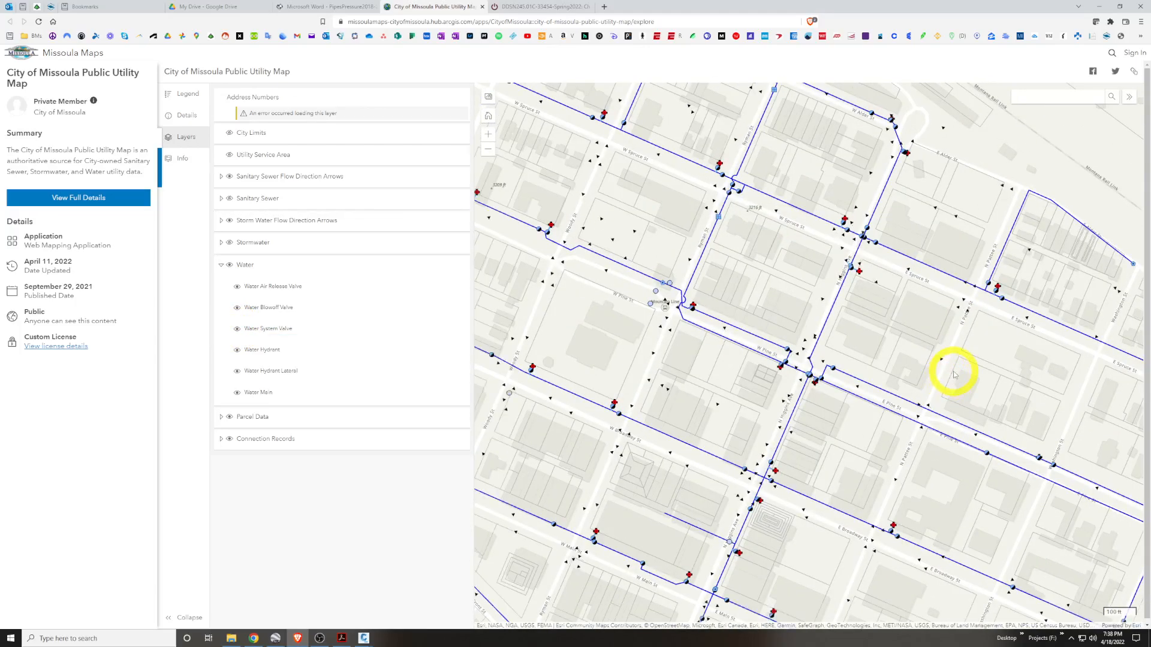
# Toggle the Water System Valve layer off and on to examine the valves around W Broadway and W Main streets
pyautogui.moveTo(954, 372); pyautogui.dragTo(965, 315)
pyautogui.moveTo(852, 376); pyautogui.dragTo(917, 359)
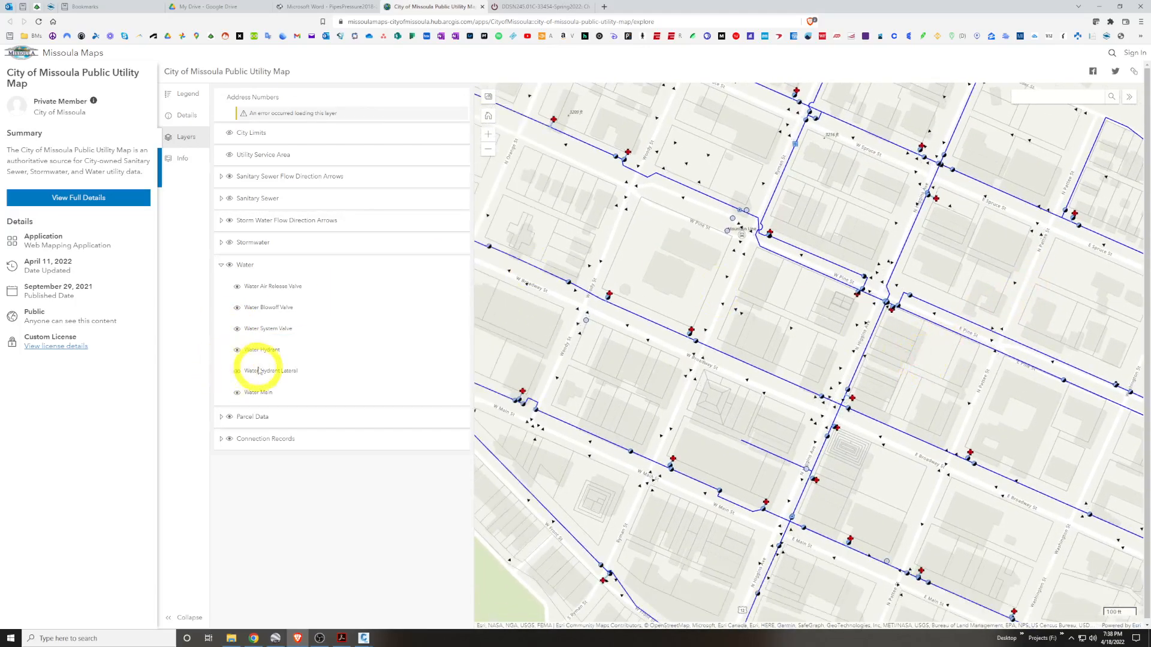
pyautogui.moveTo(794, 440); pyautogui.dragTo(878, 428)
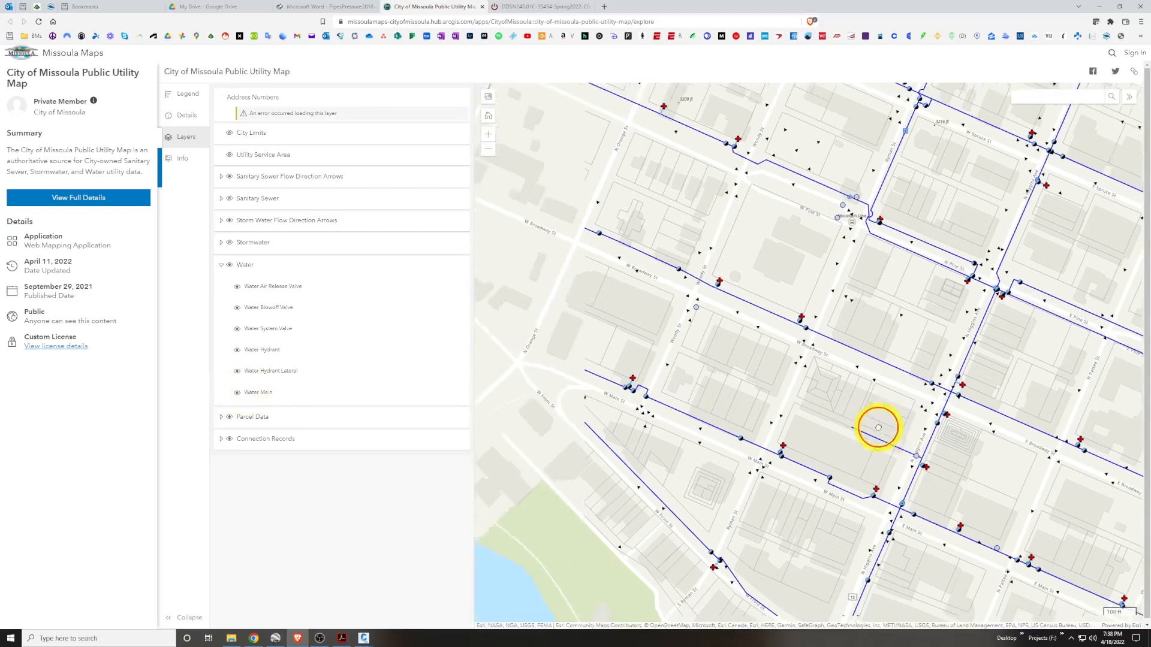
pyautogui.click(236, 329)
pyautogui.click(237, 330)
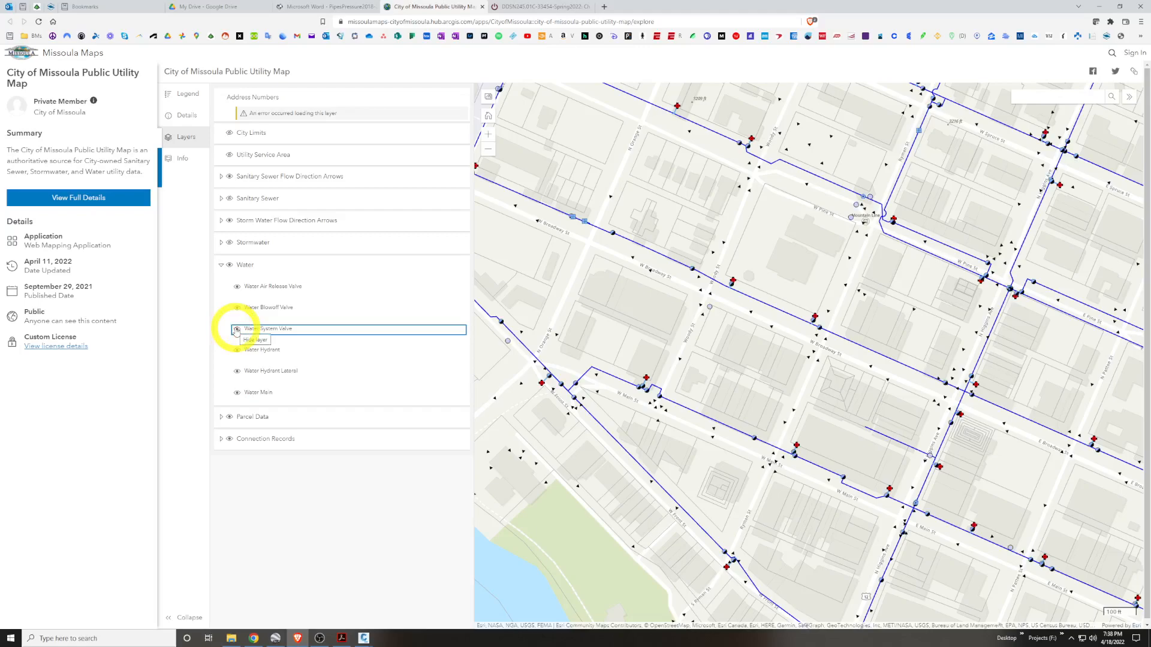
pyautogui.click(236, 329)
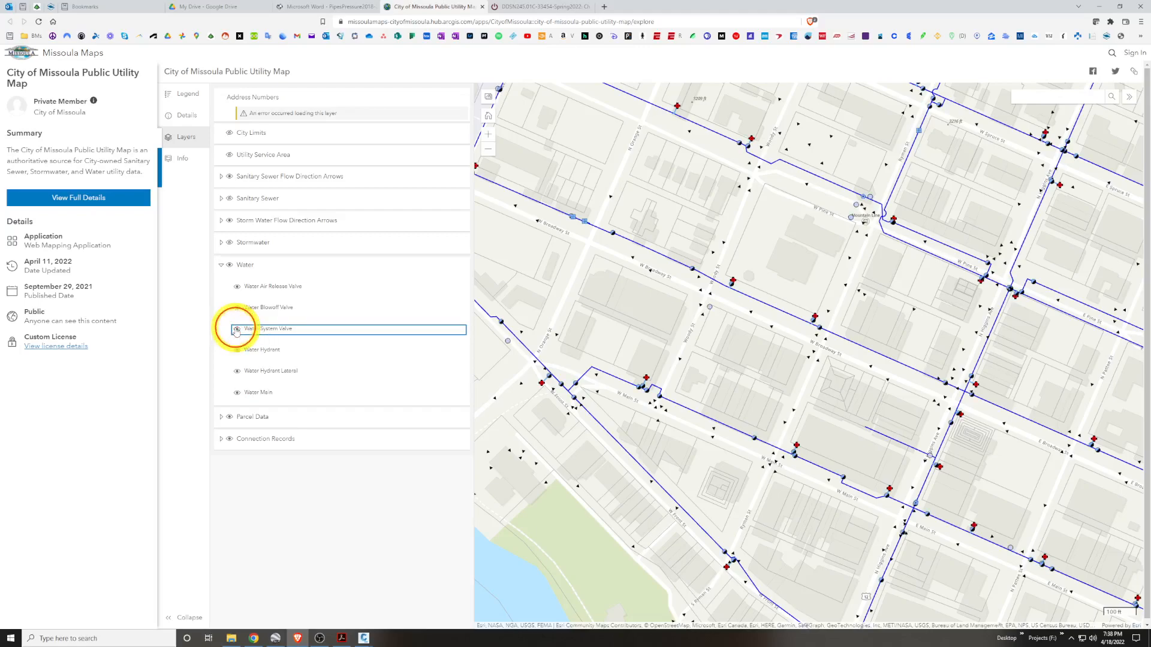
pyautogui.click(236, 330)
# Inspect the attributes of the water main at the W Main and W Front street junction
pyautogui.press('ctrl')
pyautogui.press('ctrl')
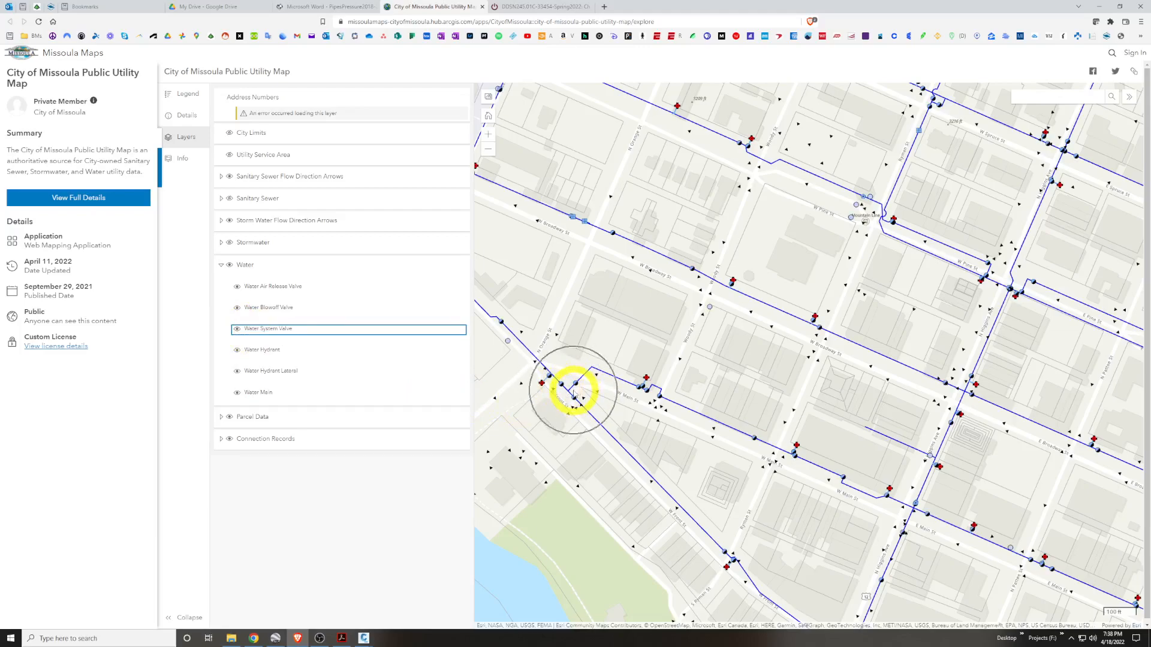
pyautogui.click(585, 376)
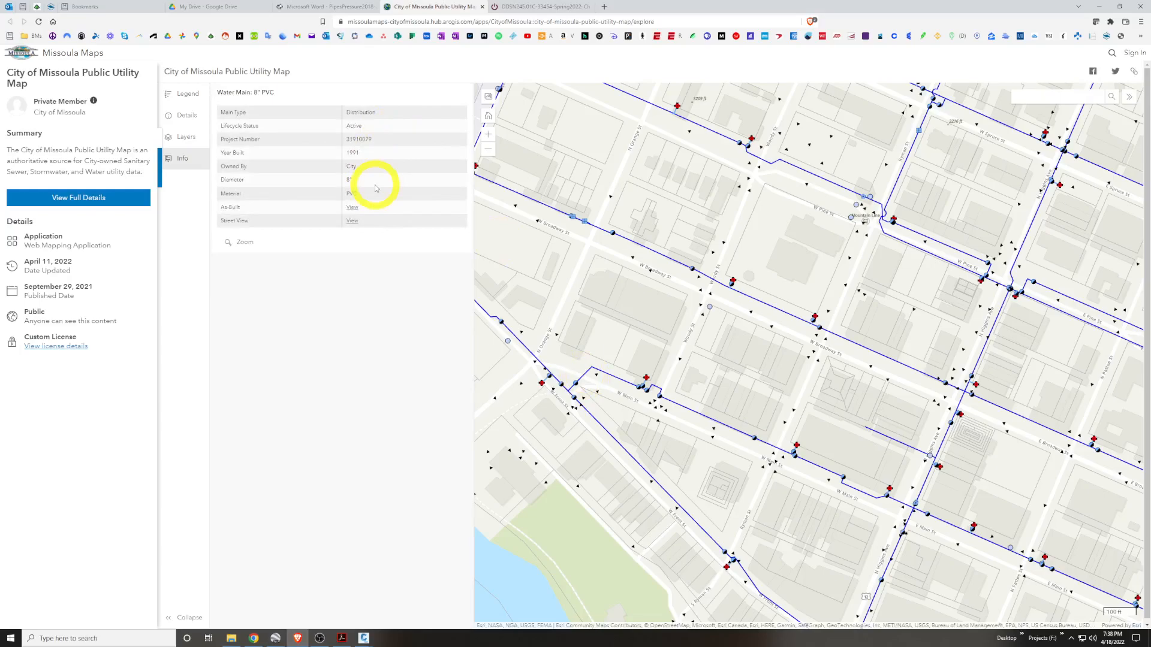
pyautogui.moveTo(694, 321); pyautogui.dragTo(879, 412)
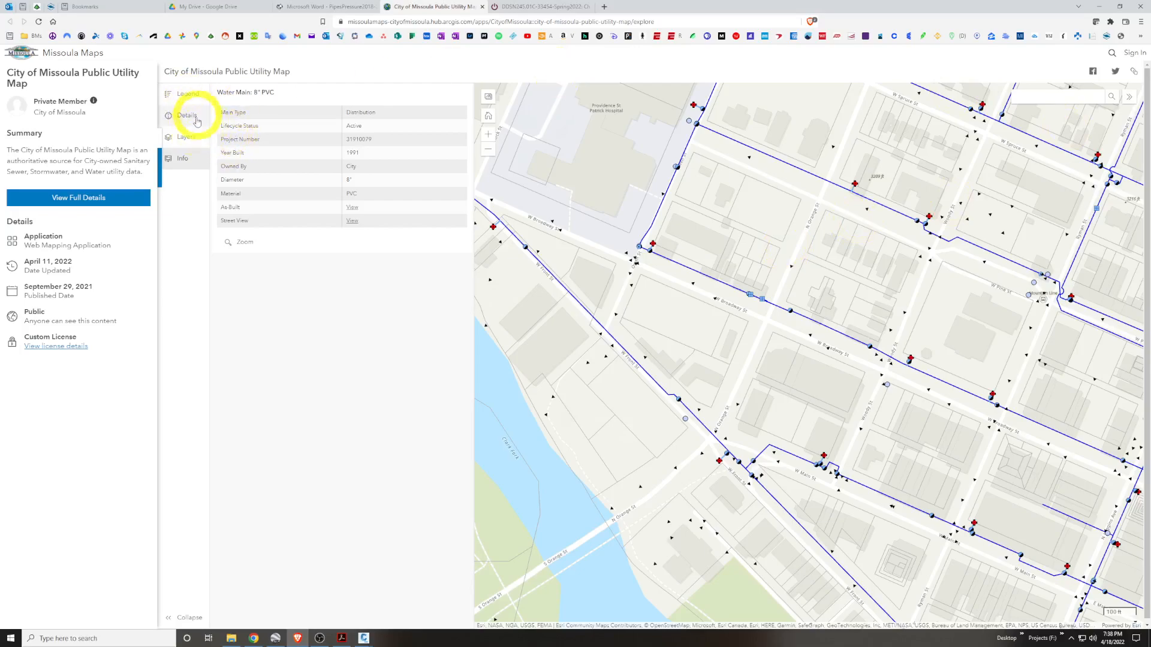
# Return to the map's layer list and survey the water network across downtown Missoula
pyautogui.click(187, 137)
pyautogui.scroll(-3, 748, 358)
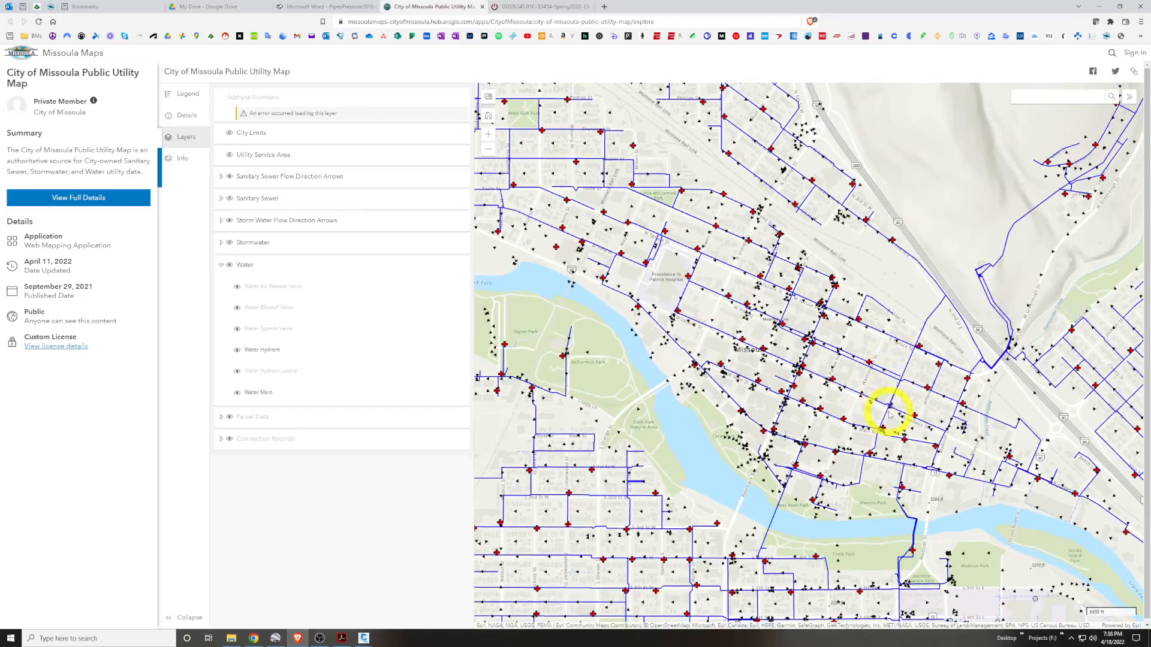
pyautogui.scroll(2, 851, 375)
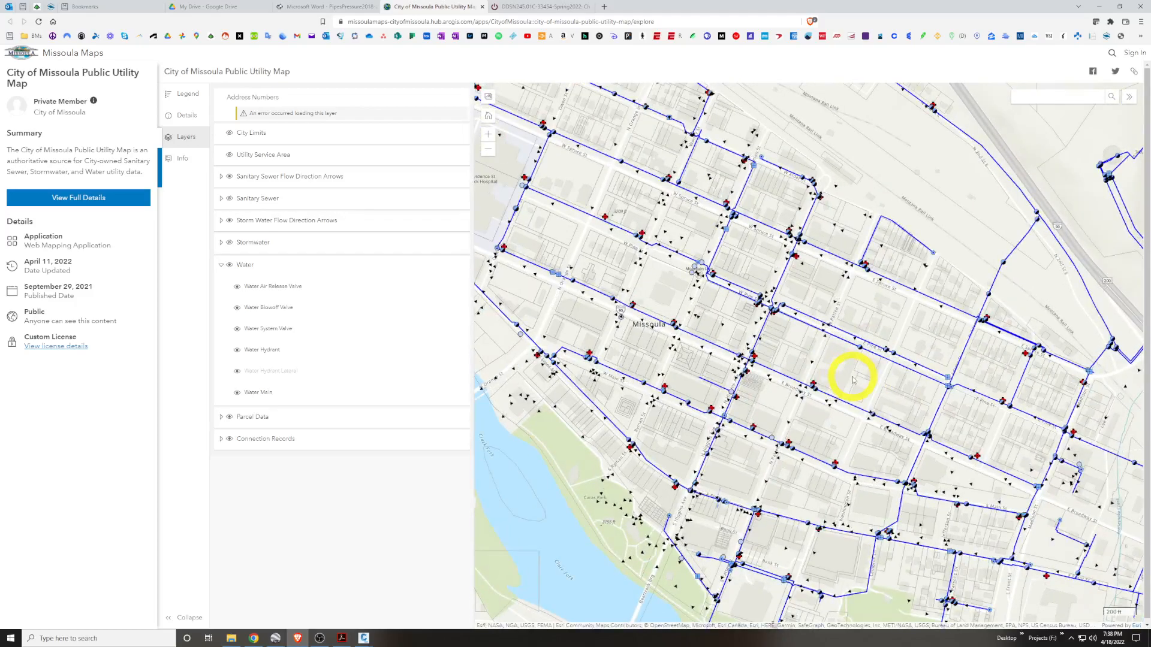
# Switch to Google Earth Pro and view the City of Missoula water overlays across downtown
pyautogui.click(276, 637)
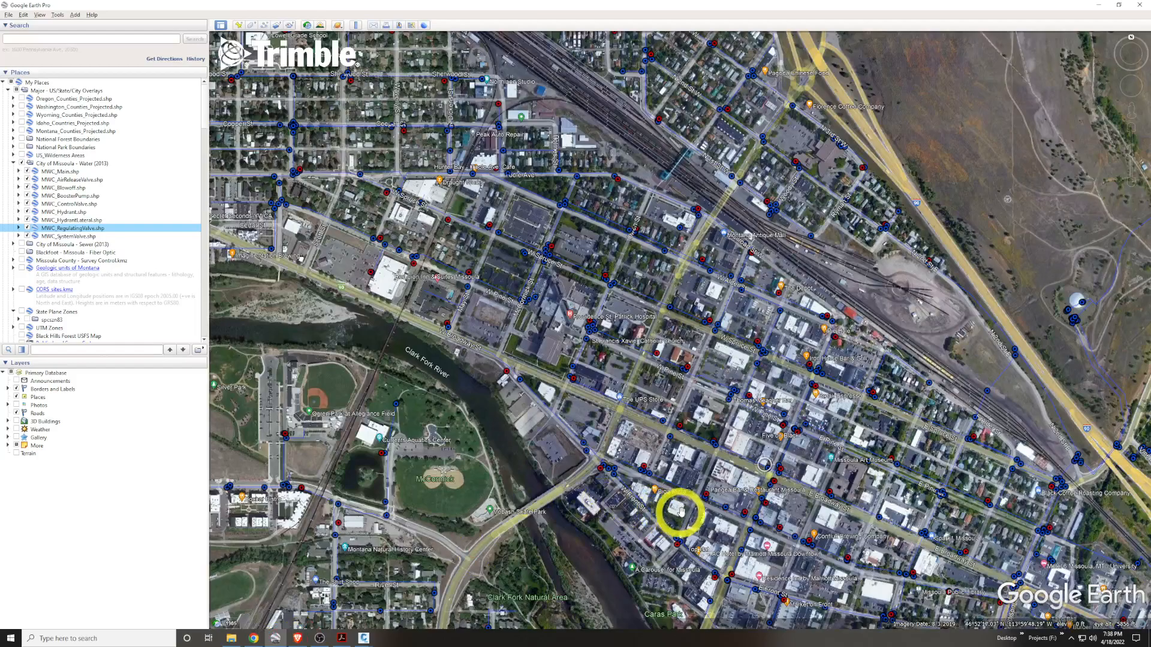
pyautogui.moveTo(720, 461); pyautogui.dragTo(688, 468)
pyautogui.scroll(3, 705, 464)
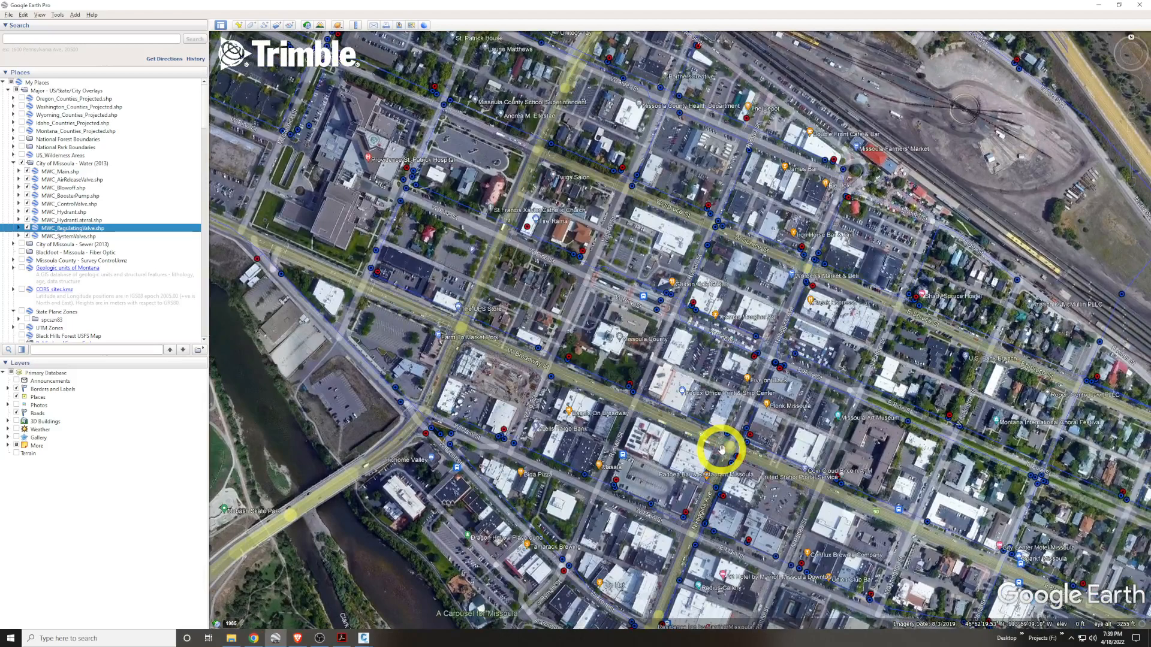
pyautogui.moveTo(721, 450); pyautogui.dragTo(686, 450)
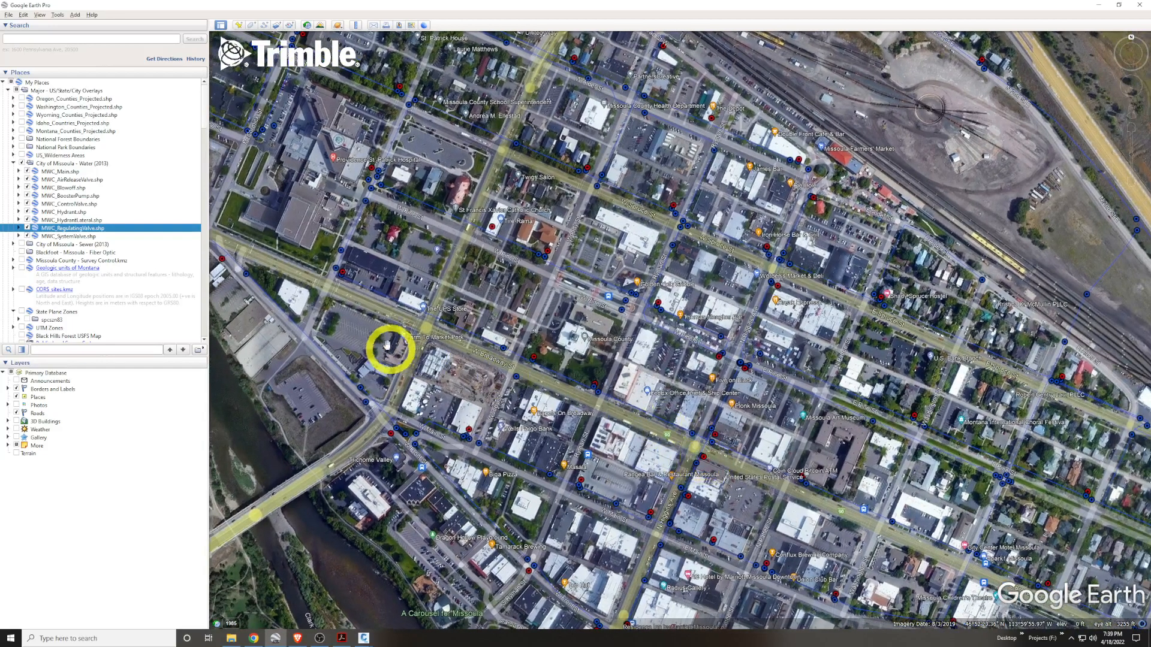
# Check the MWC_Main, MWC_AirReleaseValve and MWC_Blowoff overlays by toggling their visibility
pyautogui.click(26, 172)
pyautogui.click(26, 172)
pyautogui.click(27, 179)
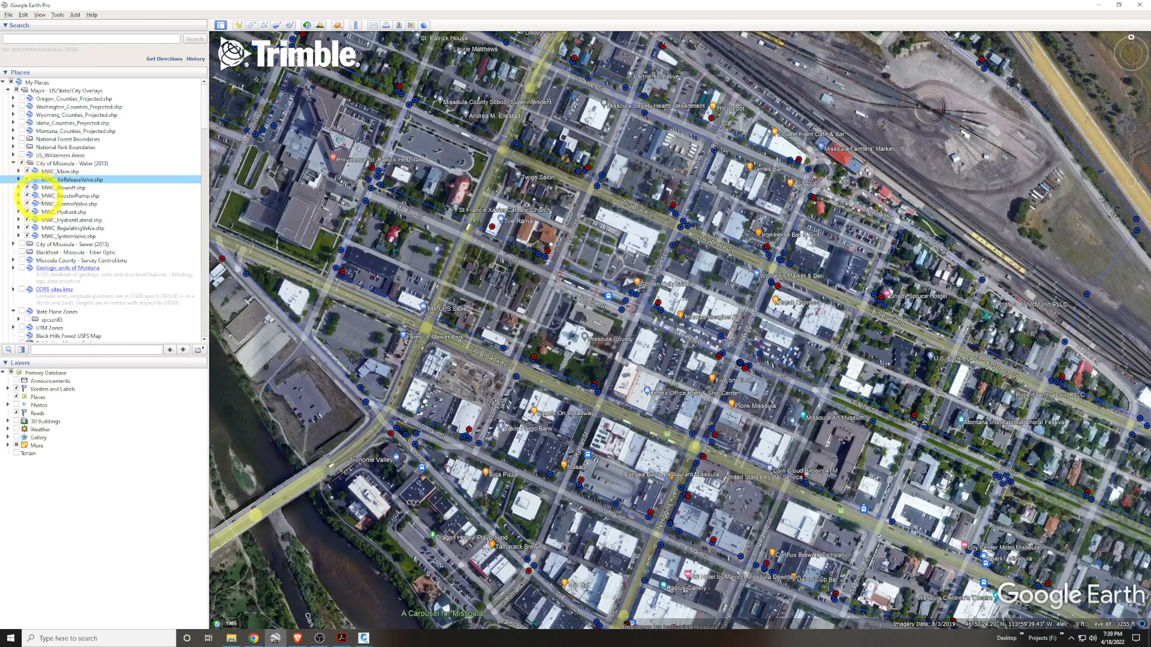
pyautogui.click(27, 189)
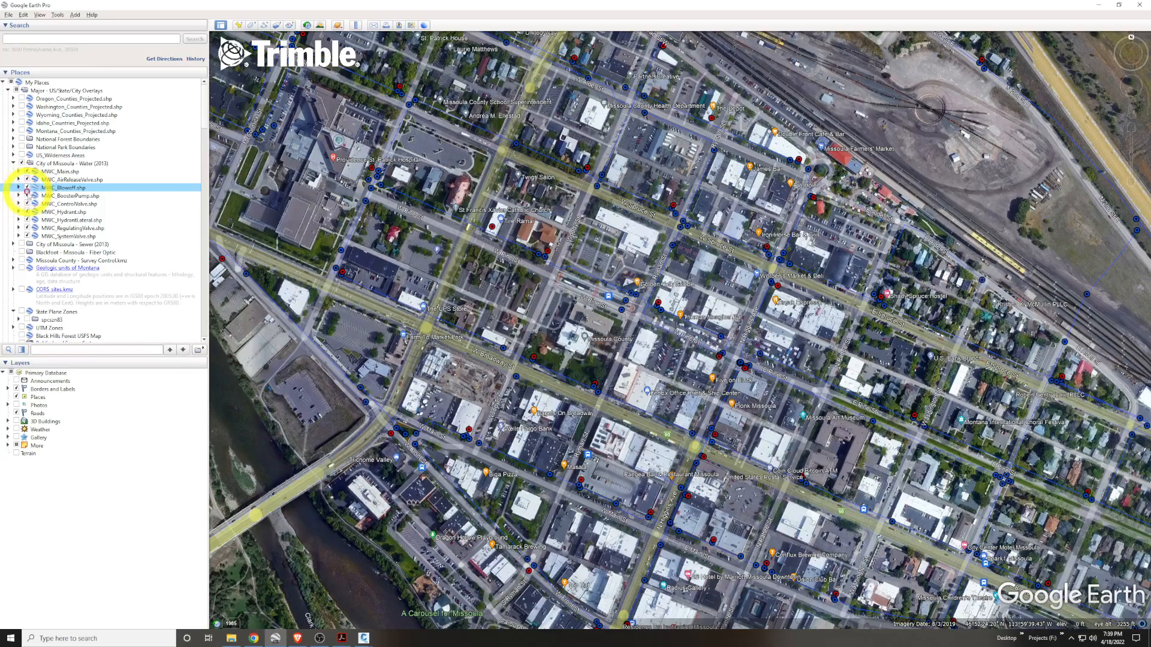
# Toggle the MWC_BoosterPump overlay off and on and look for pumps near the hillside water tank
pyautogui.click(27, 196)
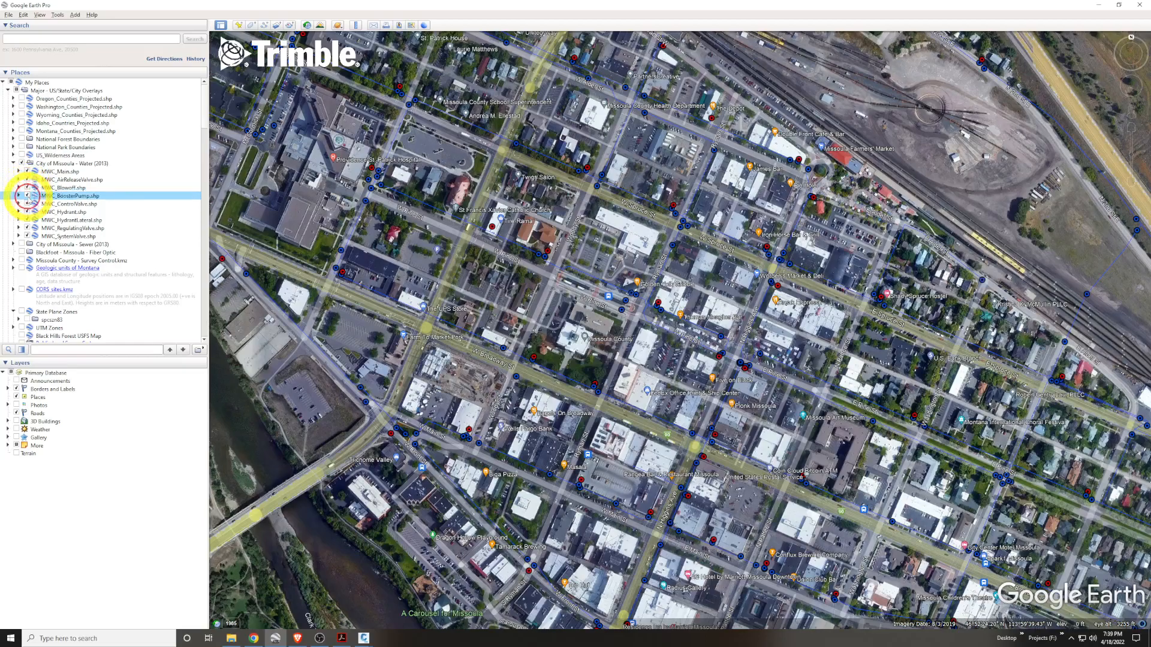
pyautogui.moveTo(701, 339); pyautogui.dragTo(488, 332)
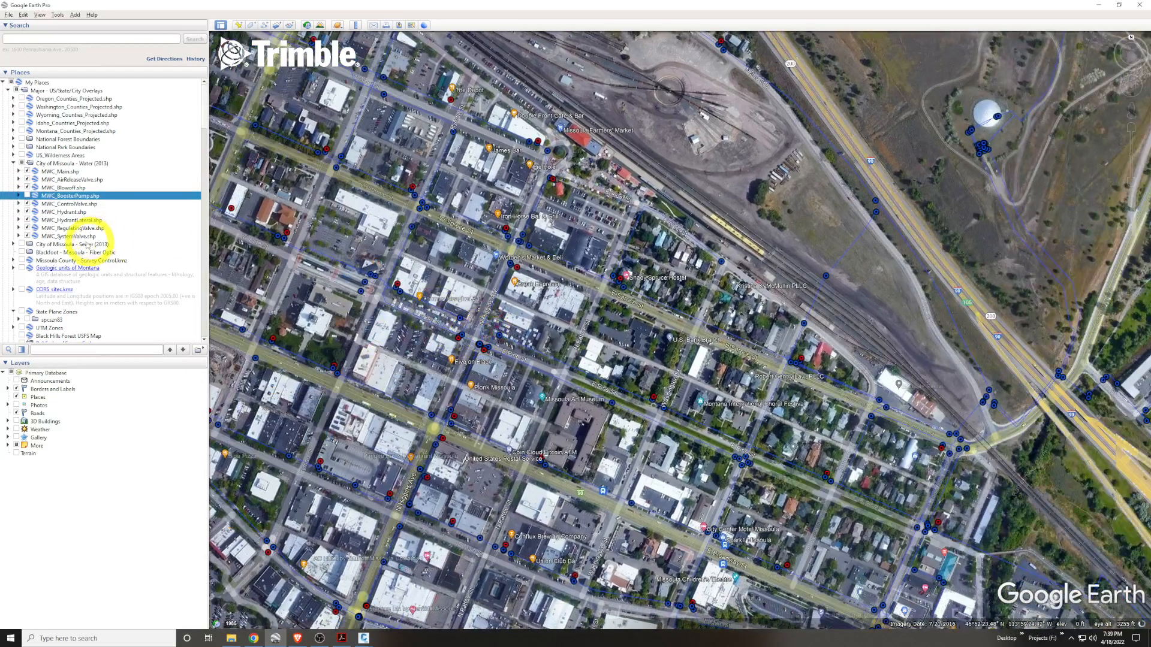
pyautogui.click(27, 196)
pyautogui.click(27, 196)
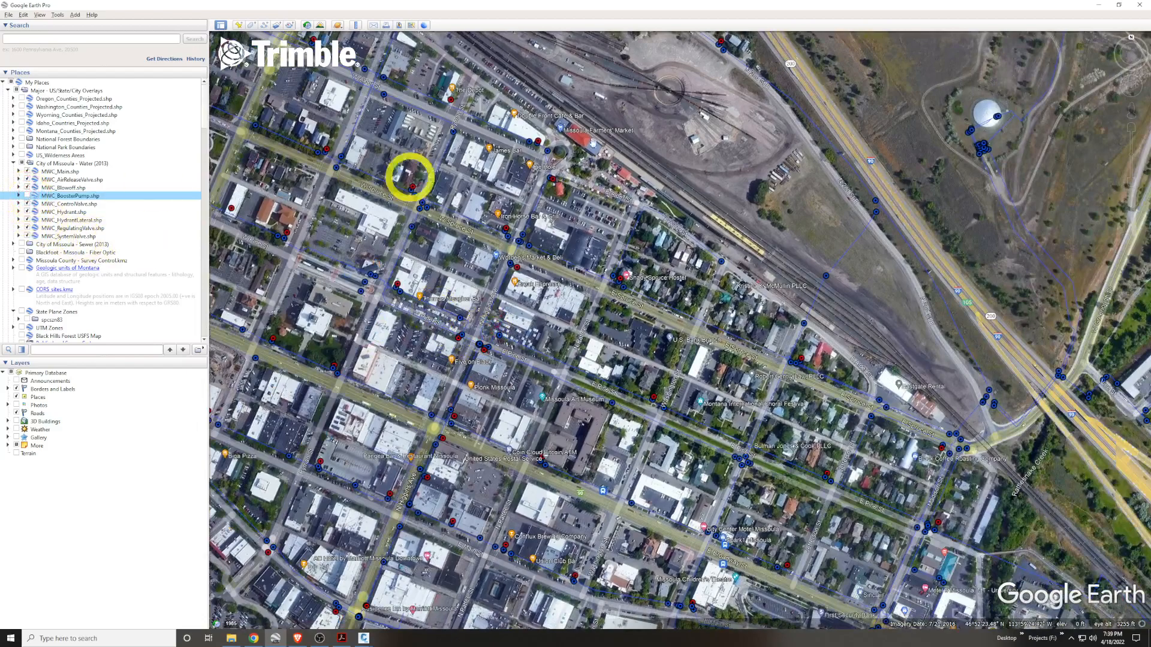
pyautogui.click(996, 117)
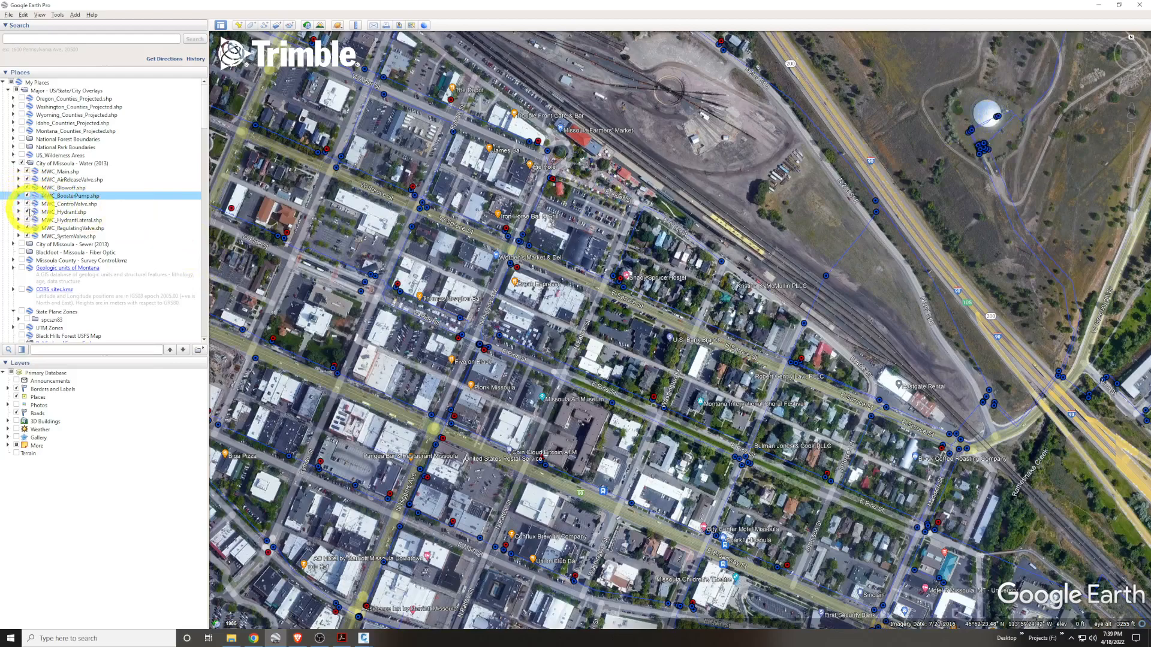
# Check the MWC_ControlValve and MWC_RegulatingValve overlays by toggling their visibility
pyautogui.click(27, 204)
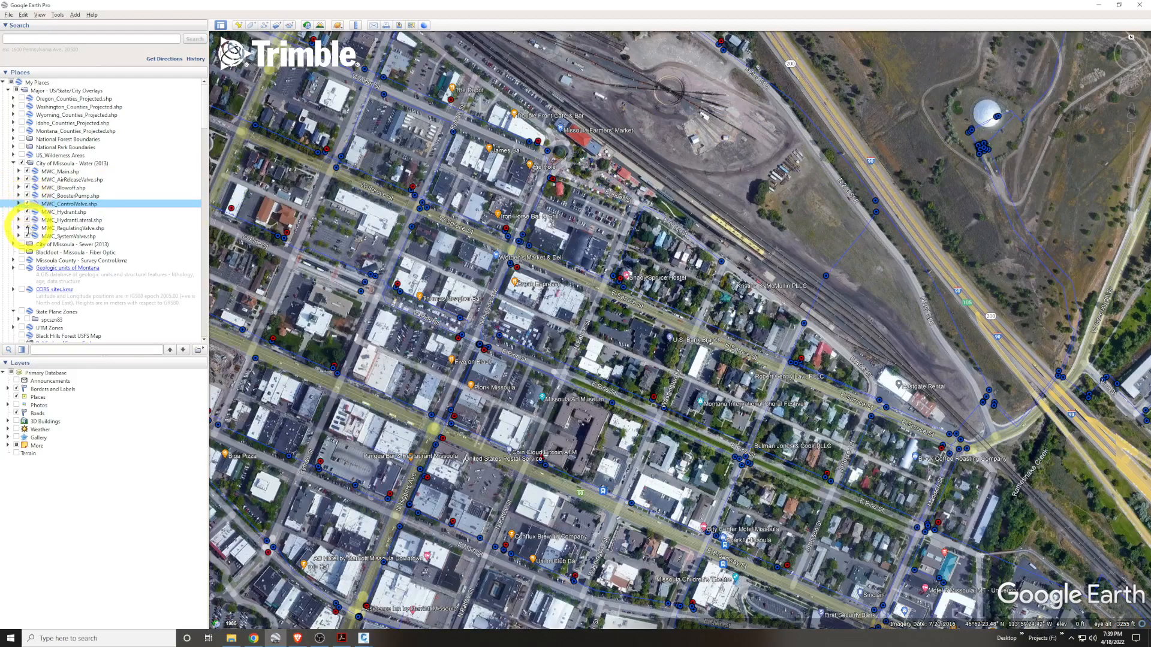
pyautogui.click(26, 228)
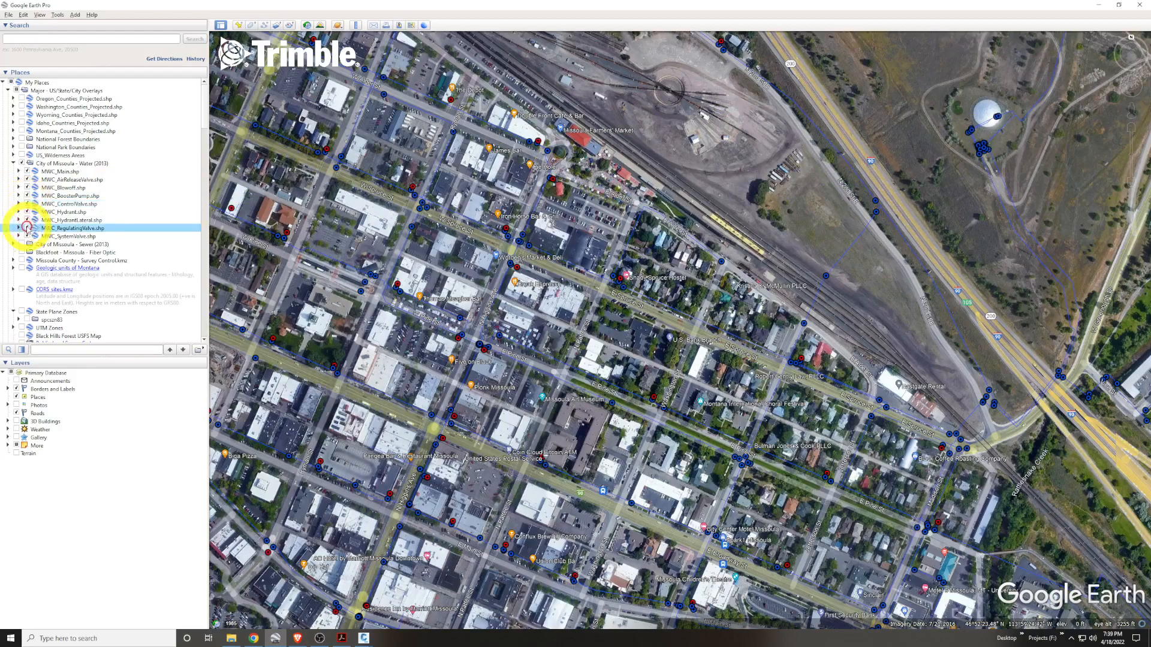
pyautogui.click(27, 228)
# Toggle the MWC_SystemValve overlay repeatedly to identify the system valves at the street intersections
pyautogui.click(27, 236)
pyautogui.click(27, 236)
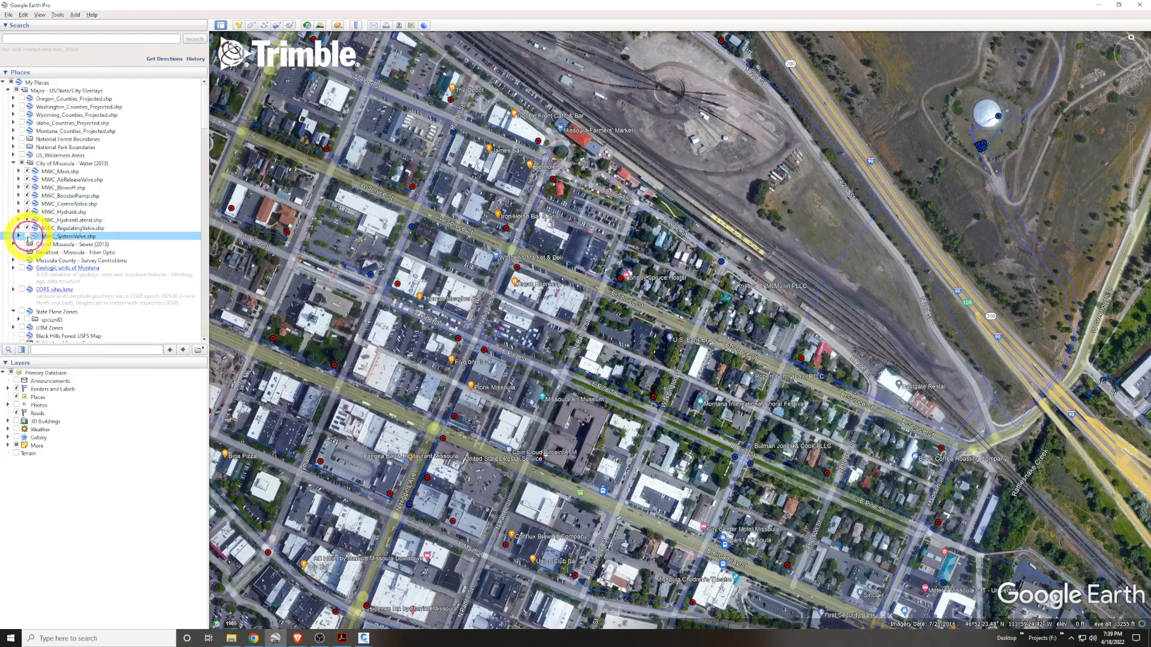
pyautogui.click(26, 236)
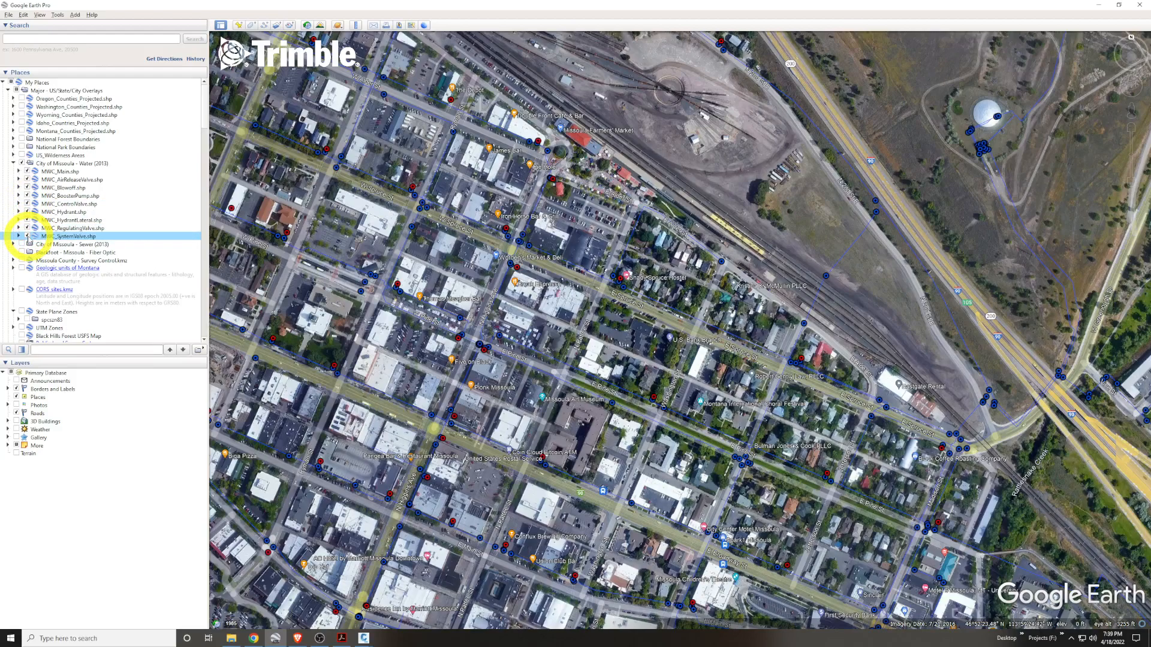
pyautogui.click(27, 236)
pyautogui.moveTo(621, 386); pyautogui.dragTo(707, 406)
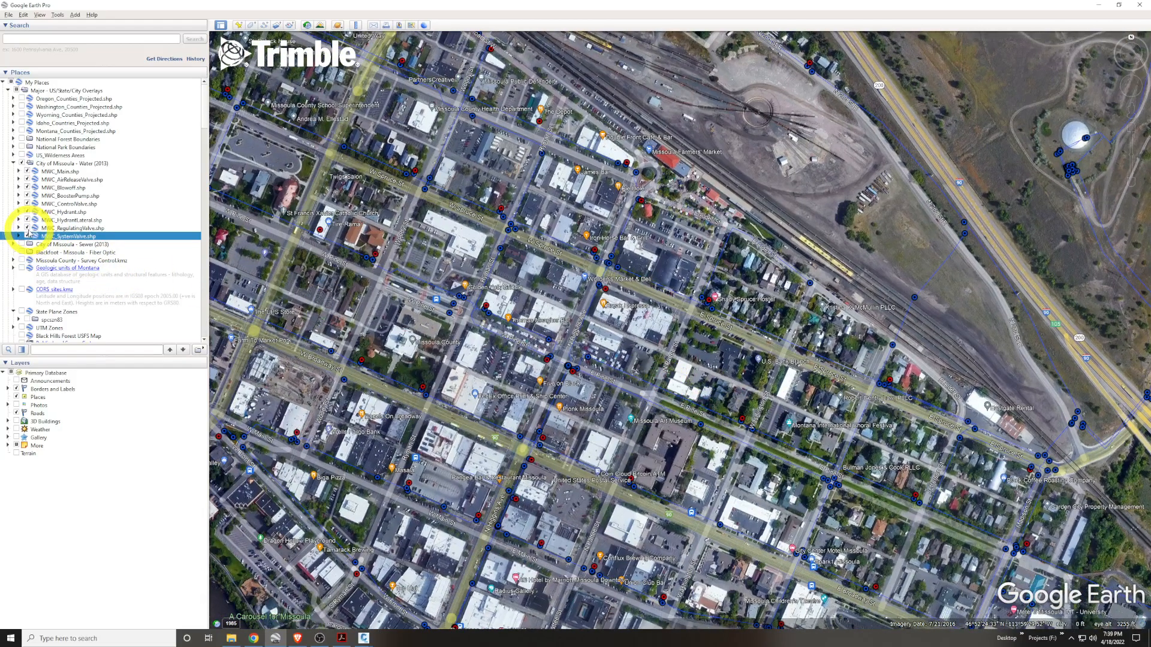
pyautogui.click(27, 237)
pyautogui.click(27, 236)
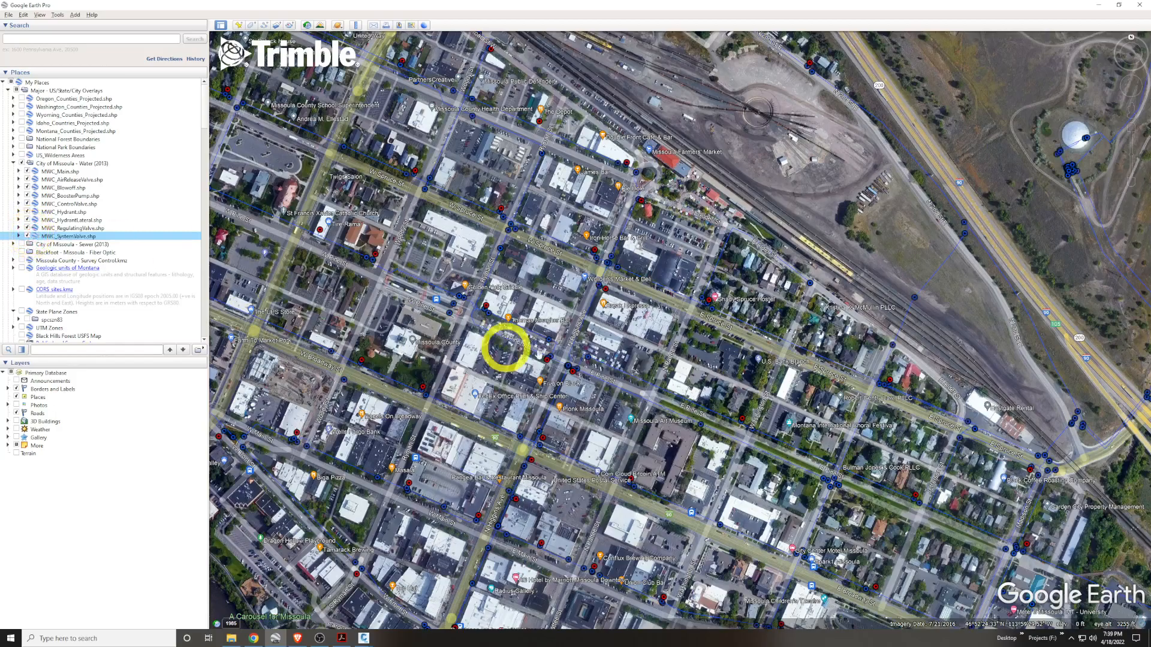
# Examine the downtown hydrants and mains up close, toggling the MWC_SystemValve and MWC_HydrantLateral overlays to compare them
pyautogui.scroll(2, 557, 359)
pyautogui.moveTo(658, 411); pyautogui.dragTo(647, 408)
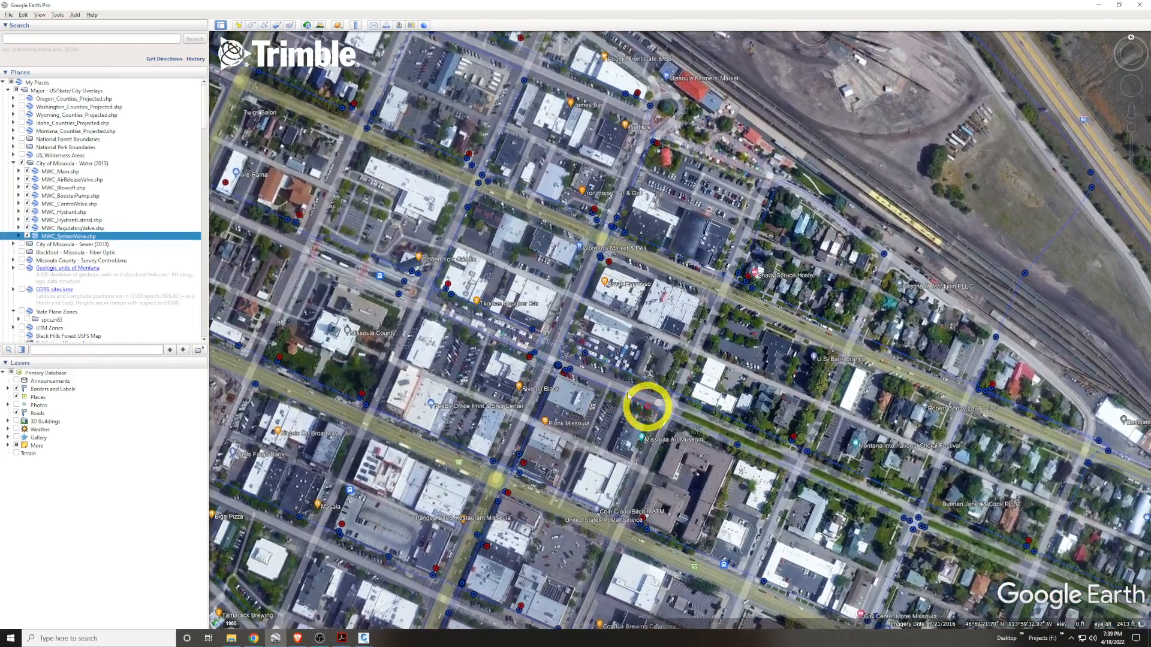
pyautogui.moveTo(886, 473); pyautogui.dragTo(896, 445)
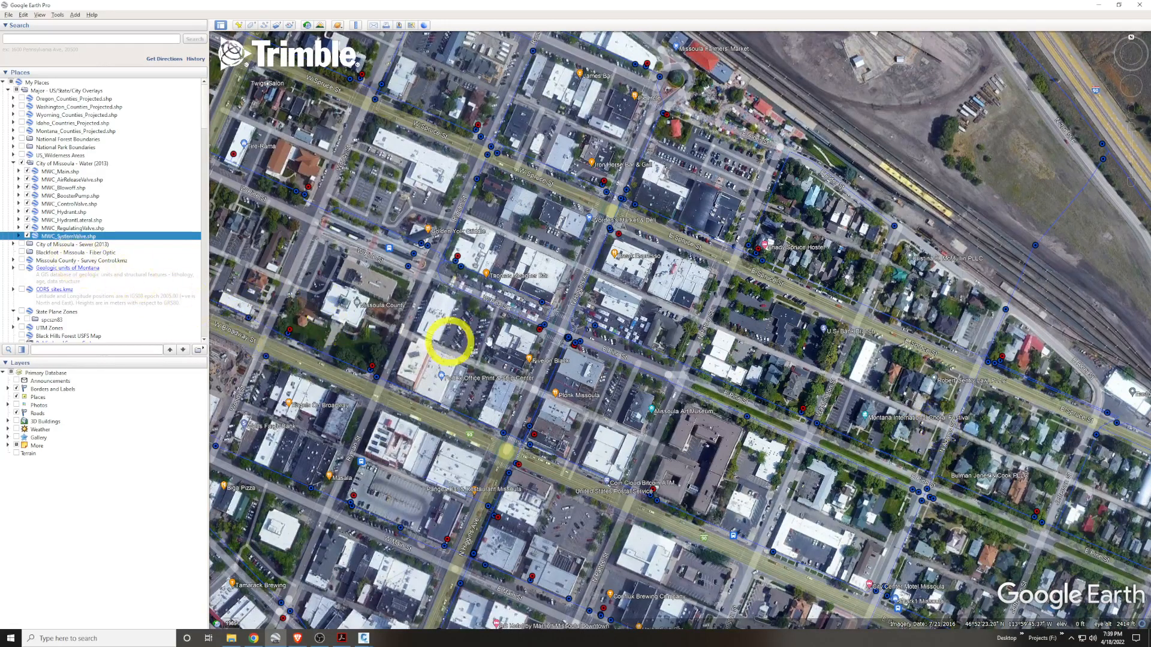
pyautogui.moveTo(575, 345); pyautogui.dragTo(559, 354)
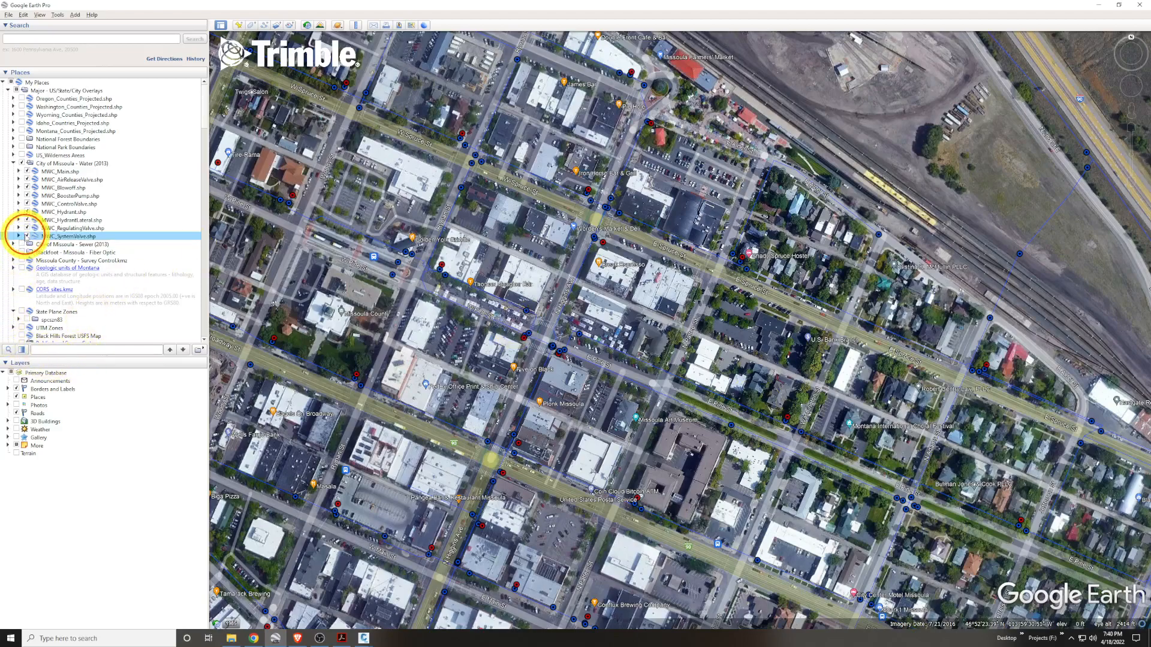
pyautogui.click(26, 236)
pyautogui.click(27, 220)
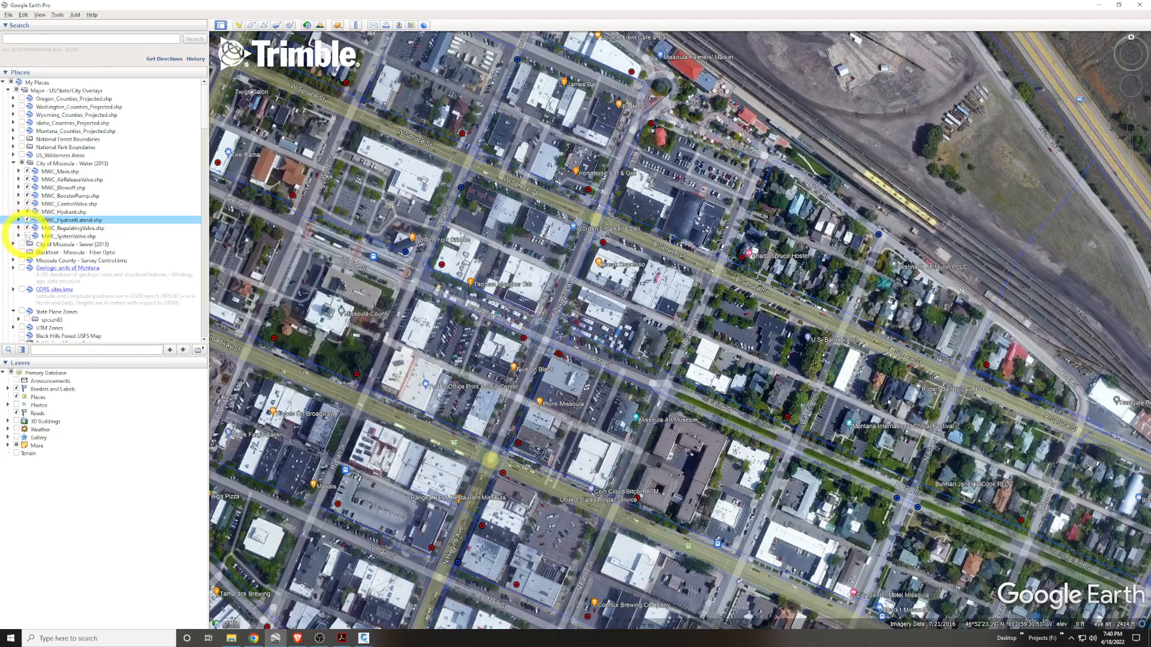
pyautogui.click(27, 236)
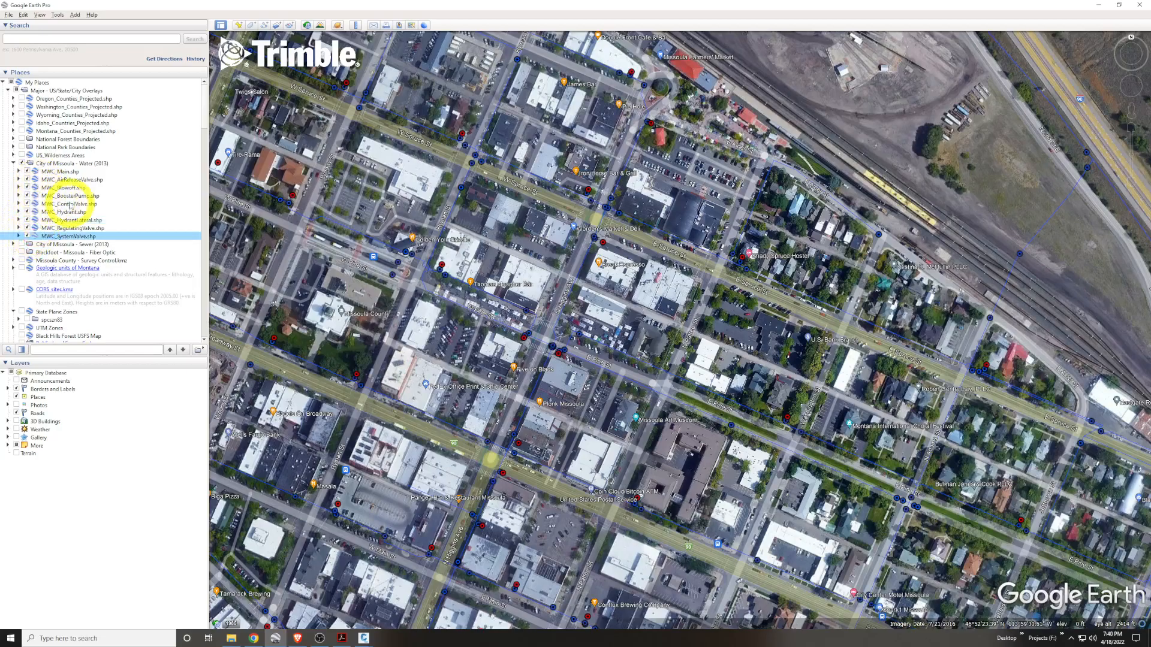
# Consult the Exercise 15.2 instructions in the Acrobat PDF and switch to the Civil 3D drawing 2_Creating Pressure Networks by Layout.dwg
pyautogui.click(1102, 6)
pyautogui.click(341, 639)
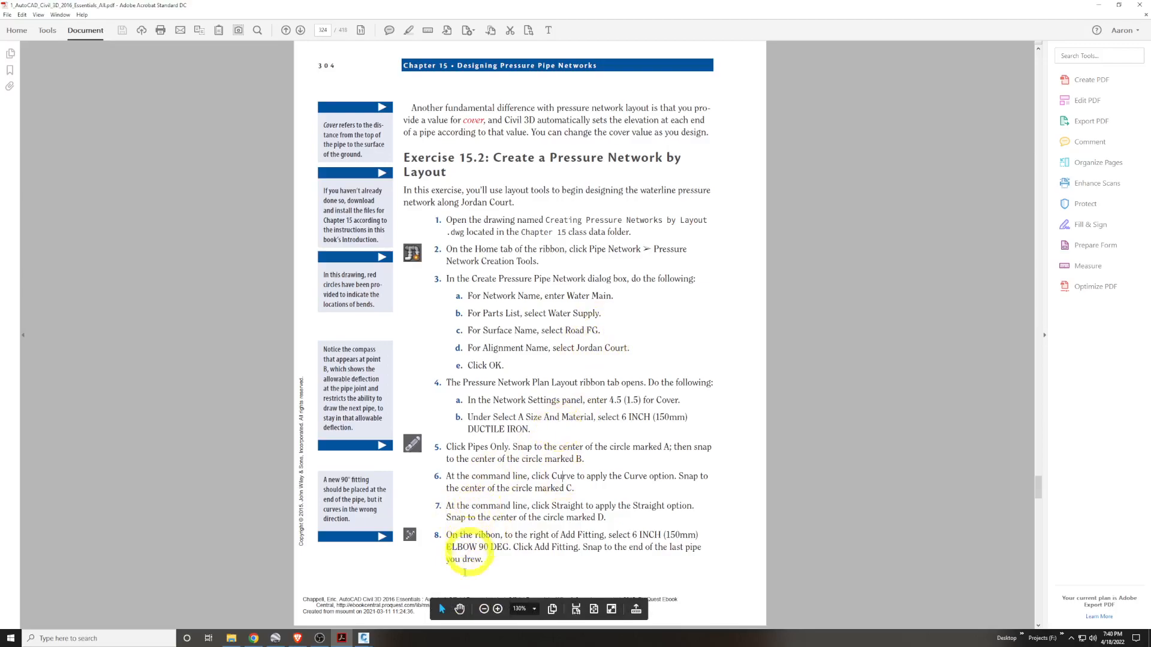
pyautogui.moveTo(363, 638)
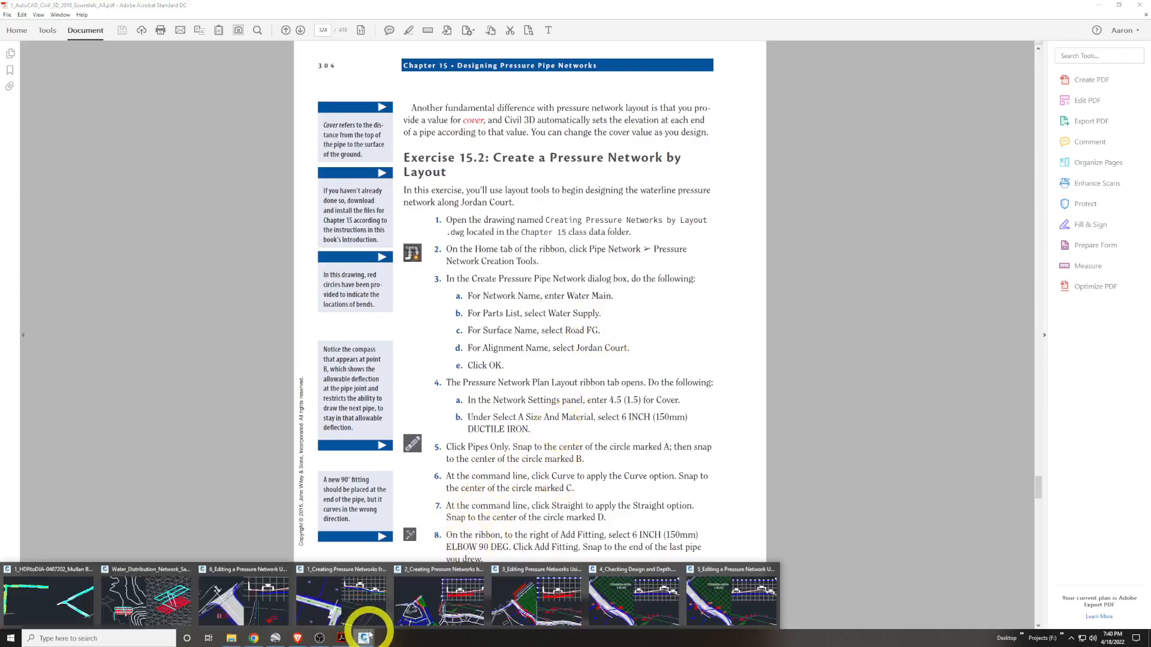
pyautogui.click(425, 602)
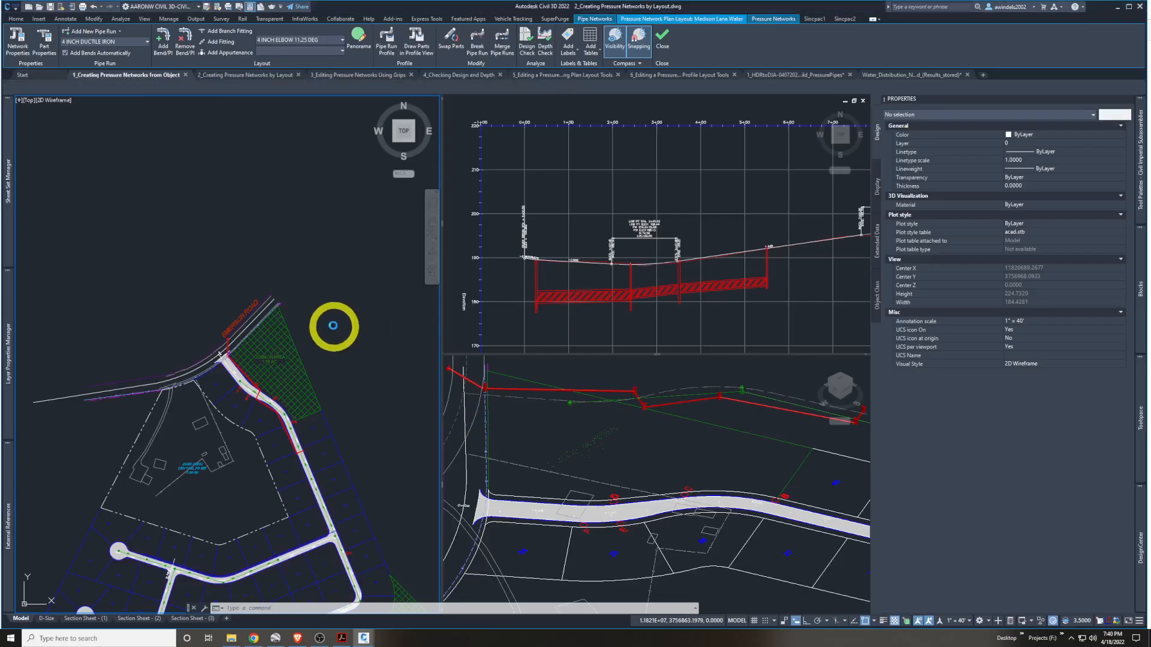
# Start creating a pressure pipe network by layout, name it Water Main and assign the Water Supply parts list
pyautogui.click(333, 323)
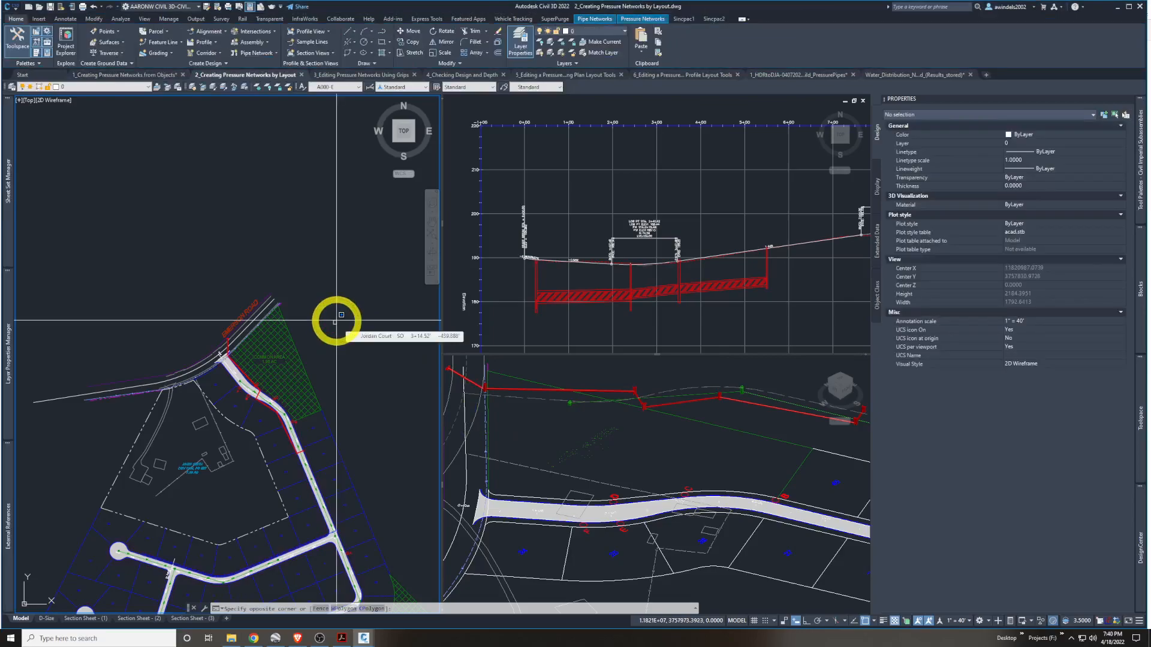
pyautogui.click(261, 53)
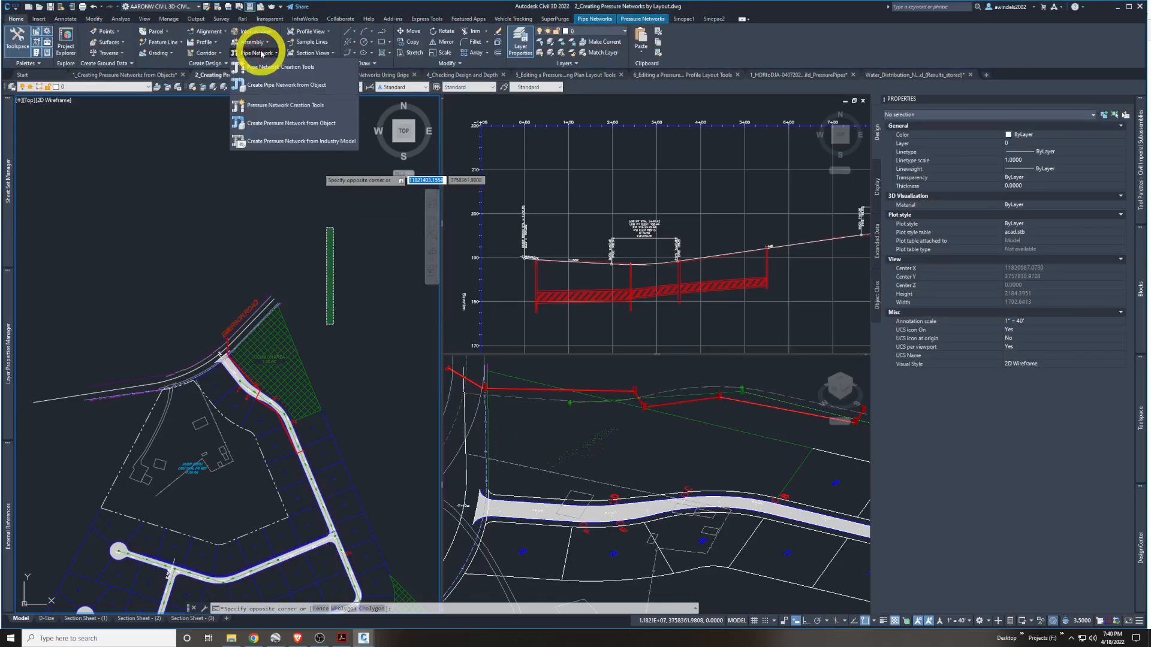
pyautogui.click(315, 112)
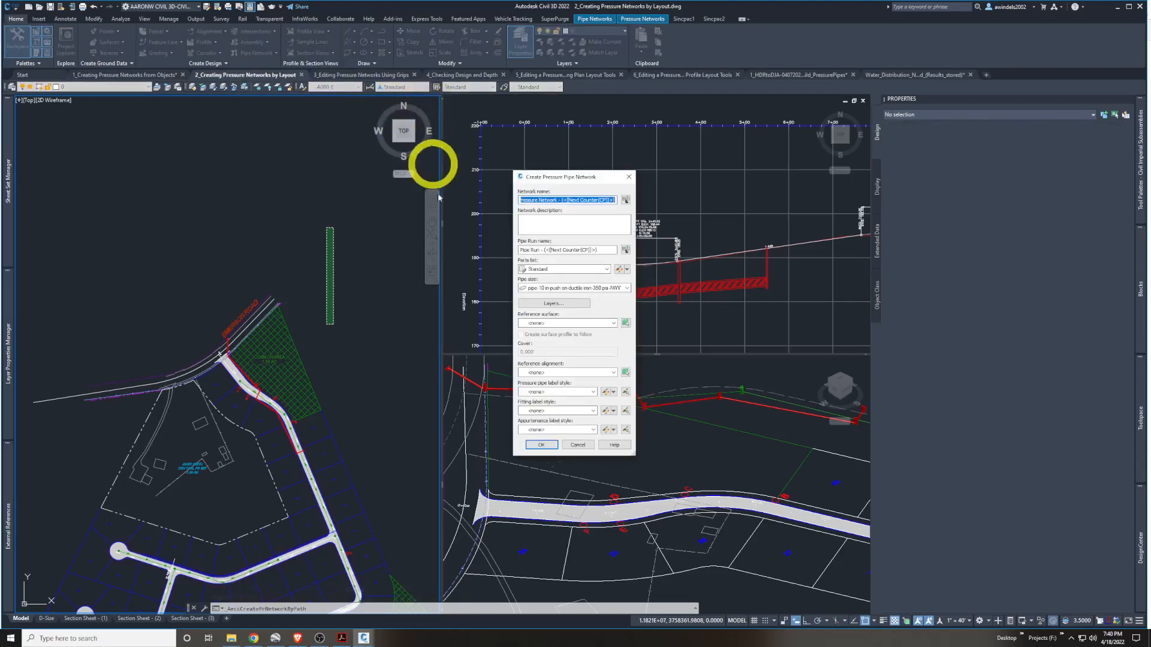
pyautogui.write('Wal')
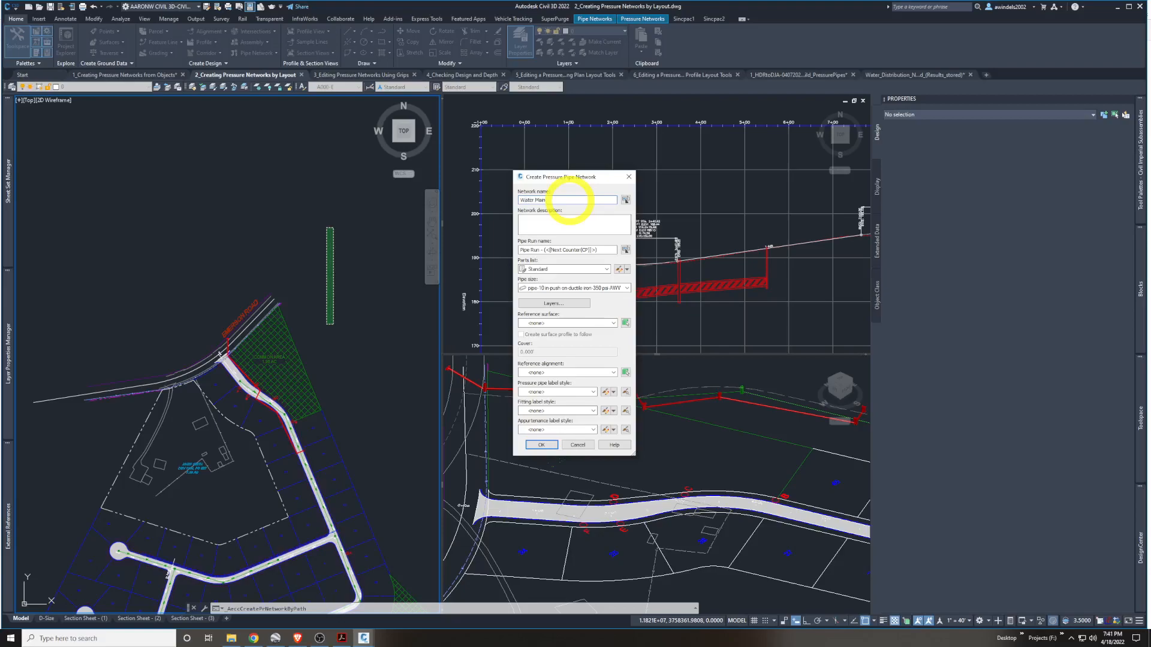
pyautogui.click(570, 271)
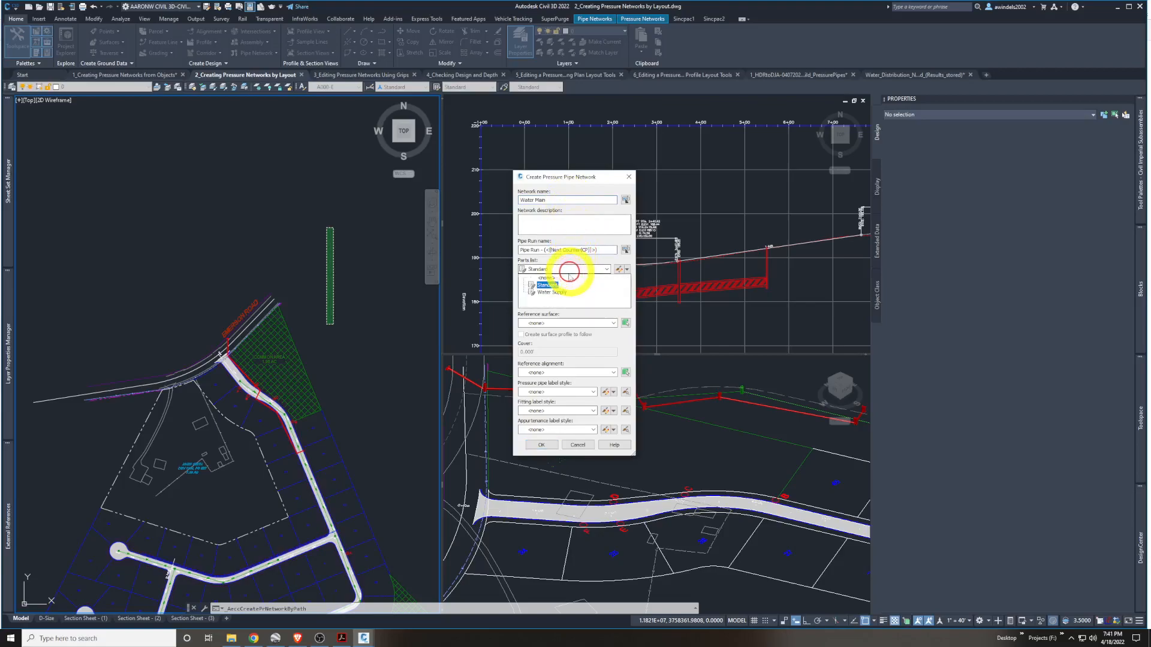
pyautogui.click(550, 292)
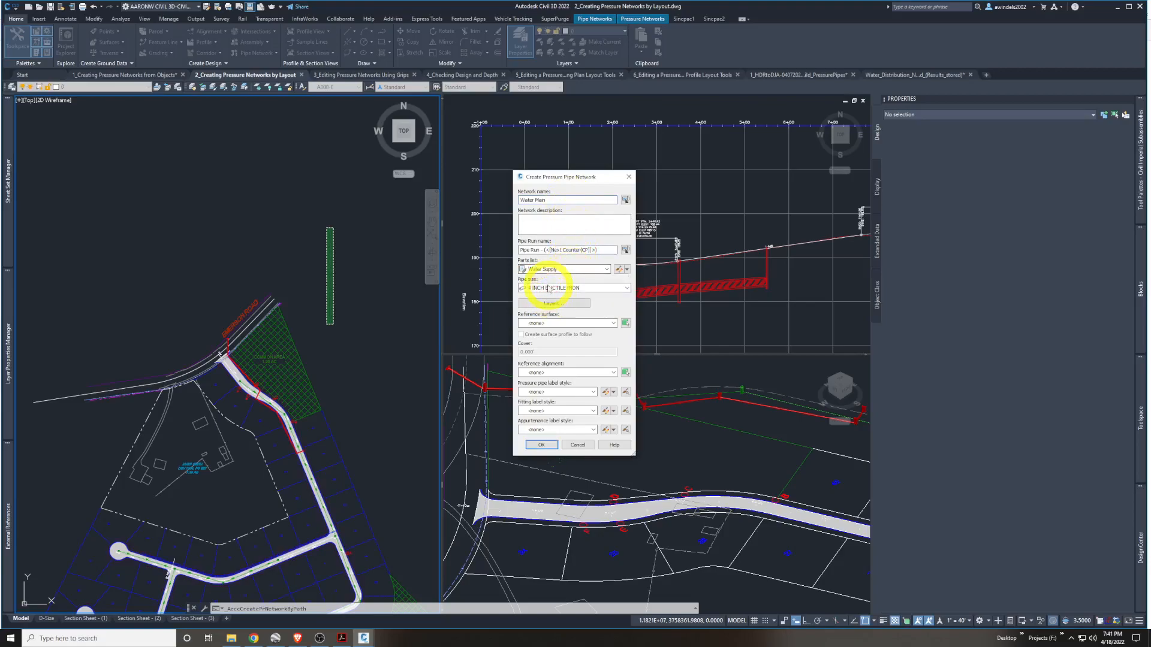
# Set the new network's reference surface to Road FG and its reference alignment to Jordan Court
pyautogui.click(551, 289)
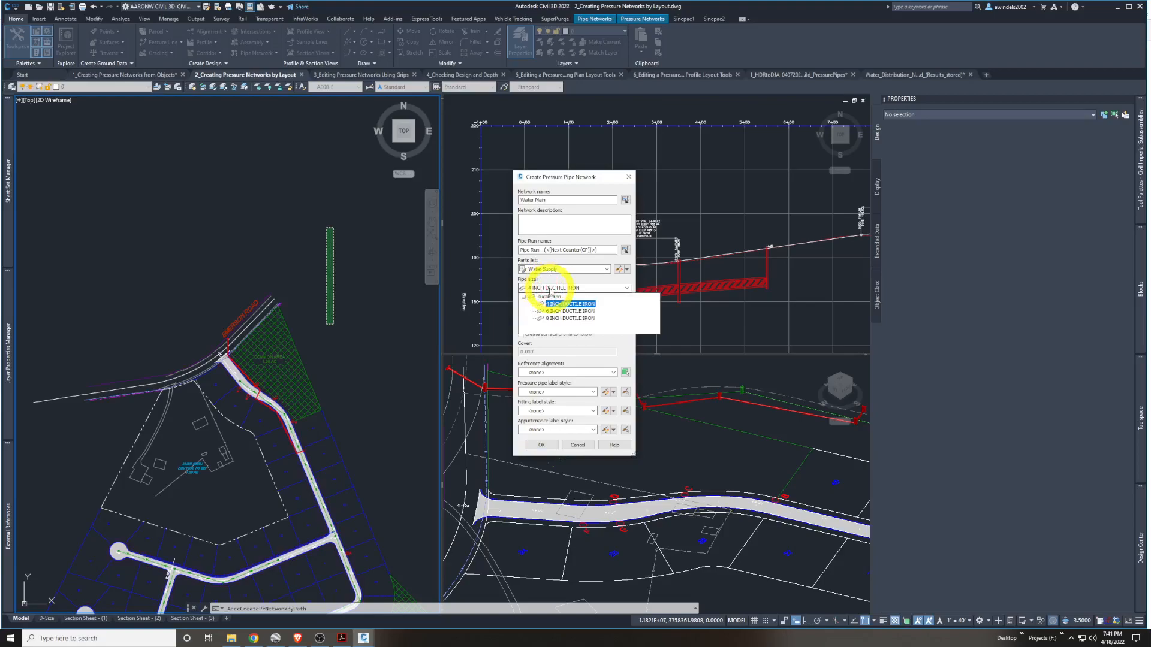
pyautogui.click(549, 290)
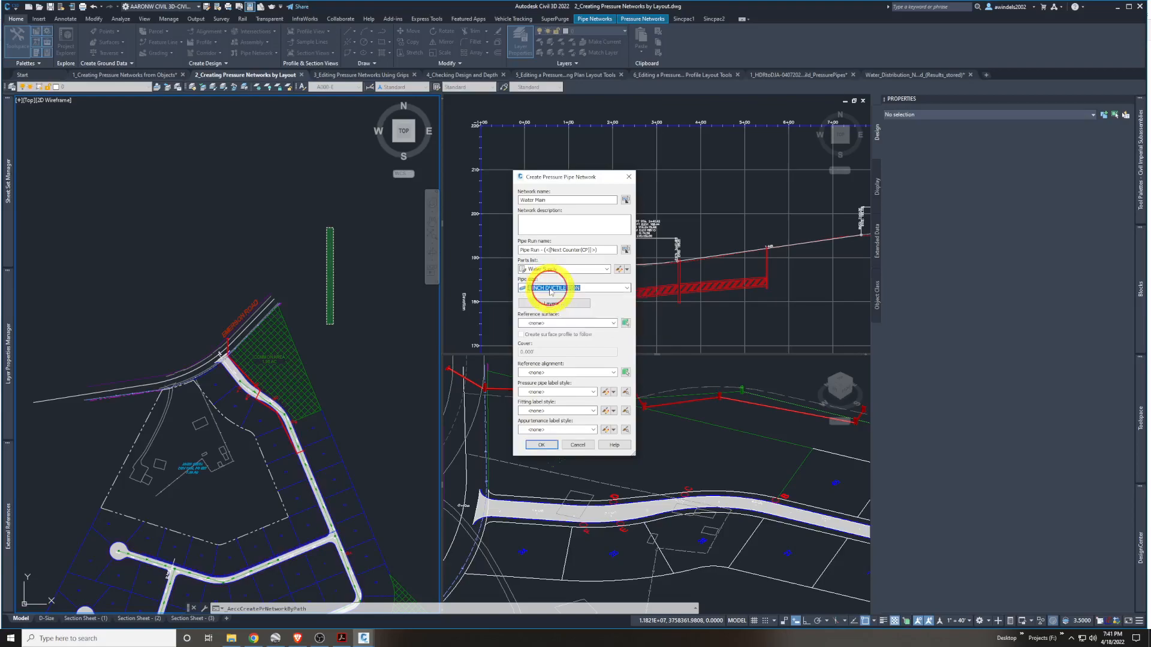
pyautogui.click(561, 323)
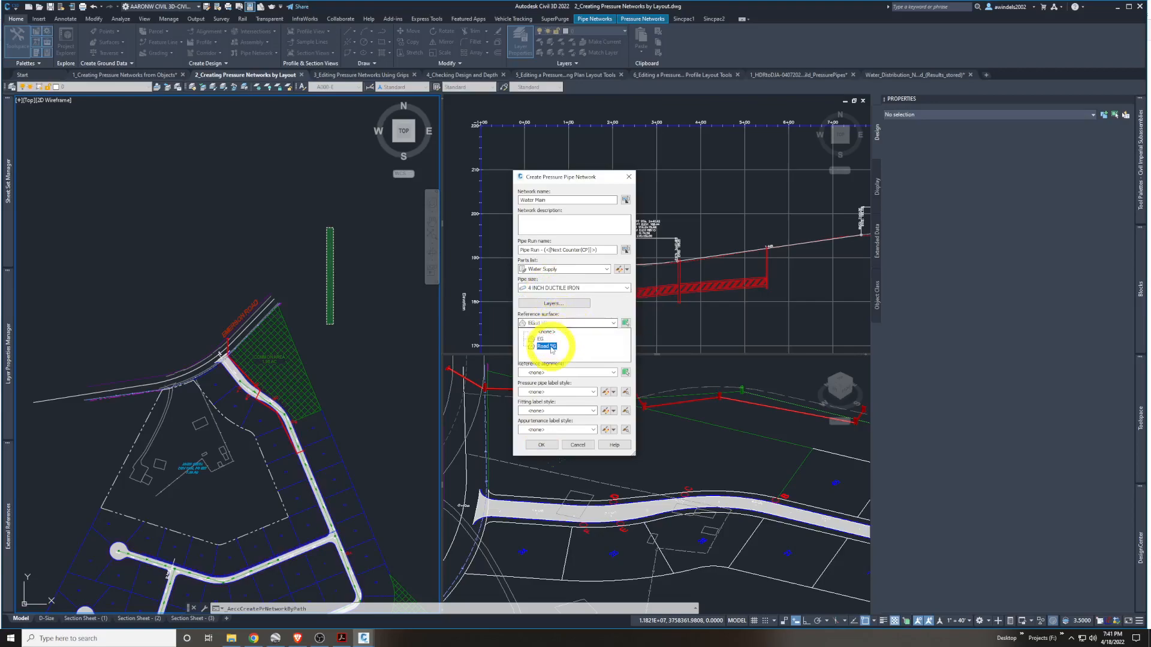
pyautogui.click(550, 347)
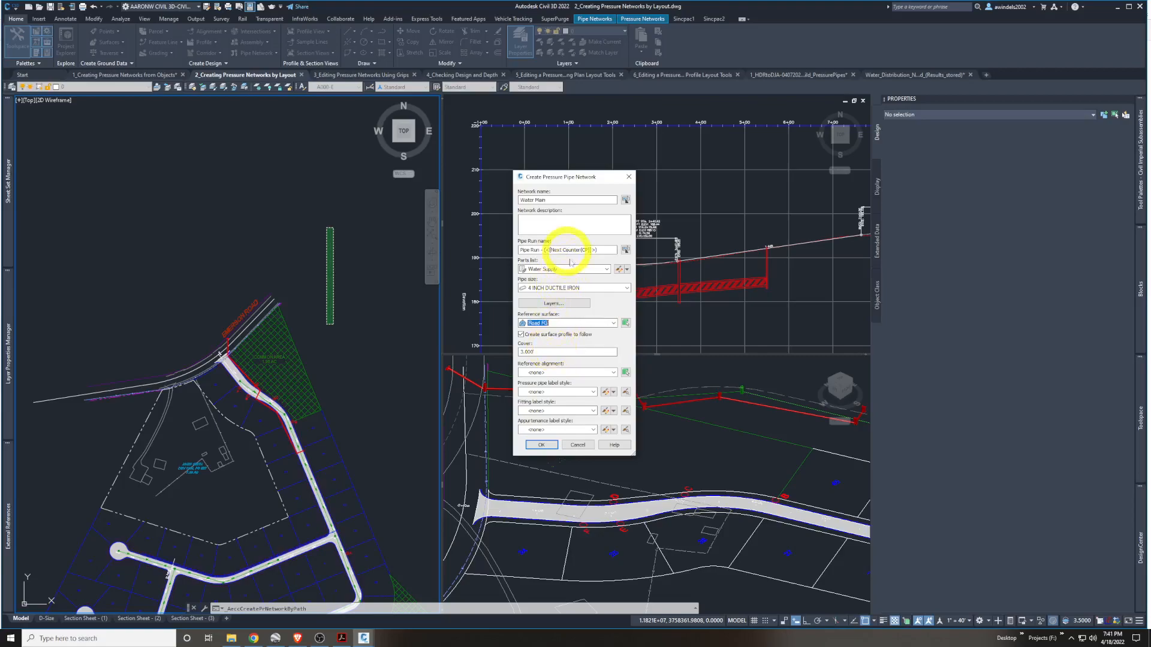
pyautogui.click(581, 372)
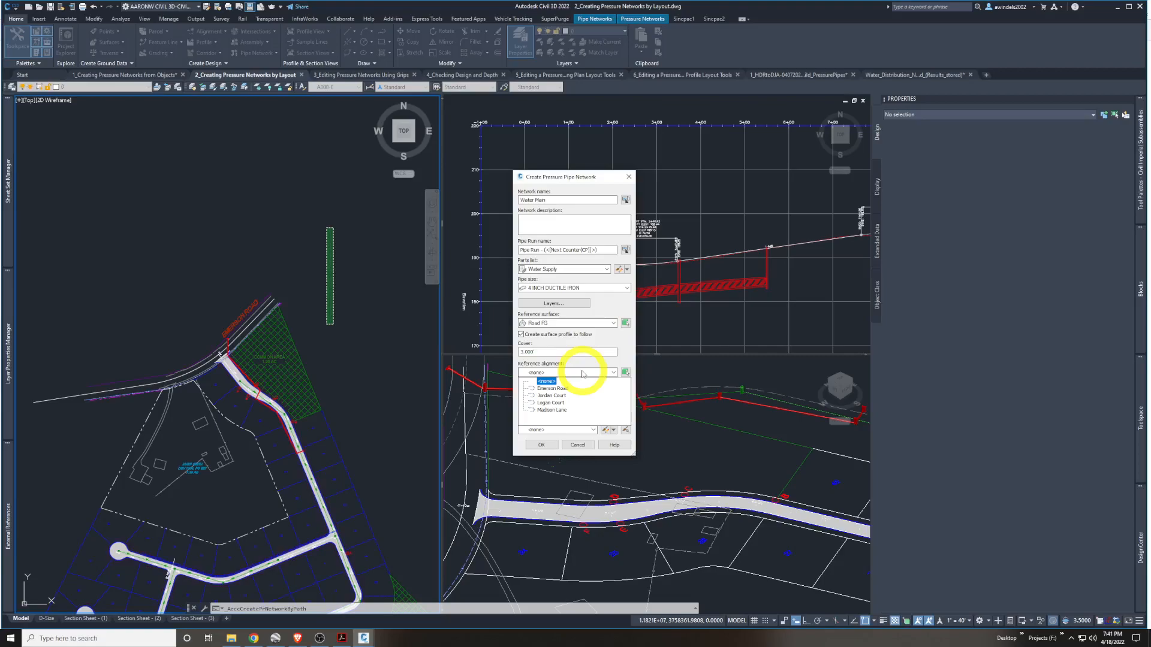
pyautogui.click(560, 382)
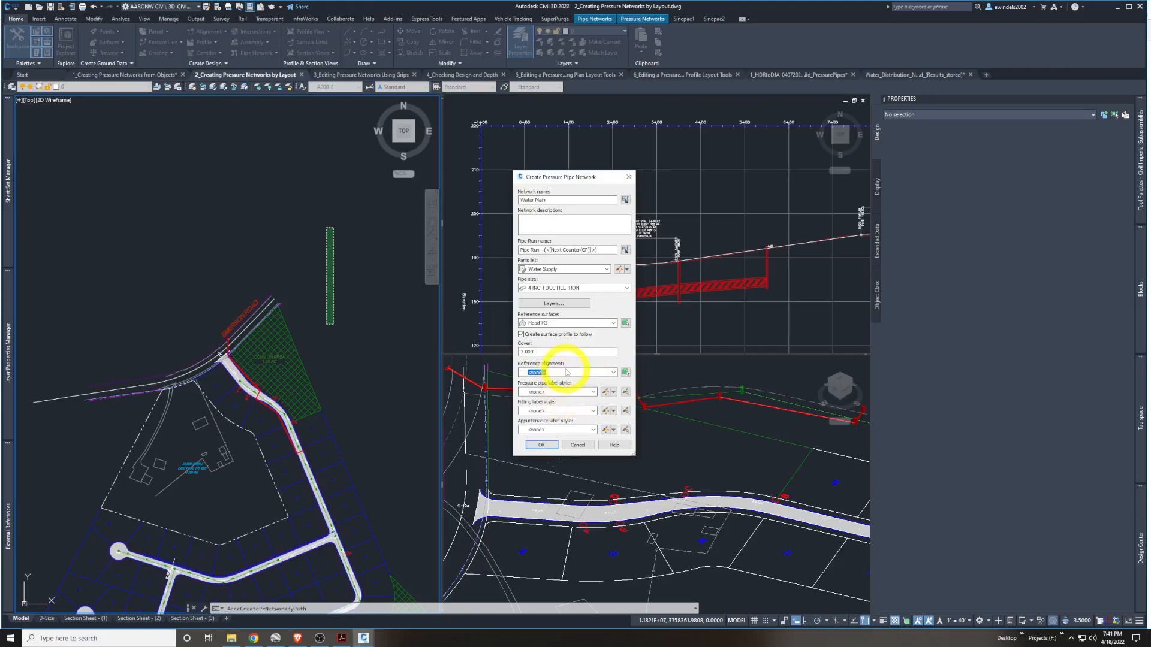
pyautogui.click(566, 373)
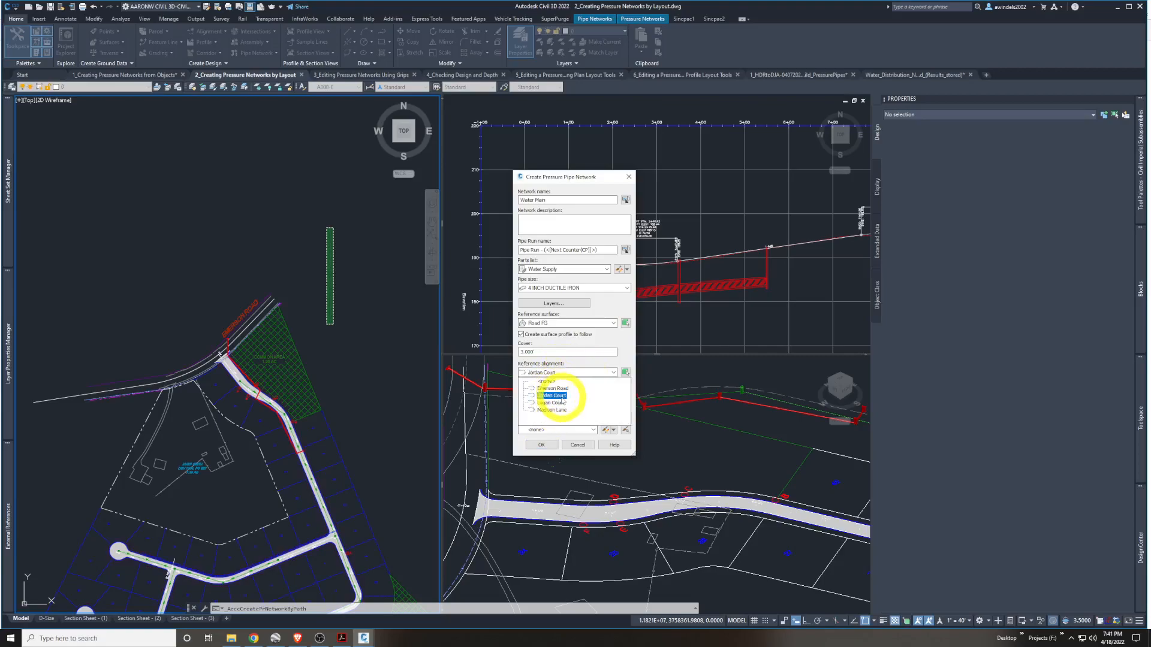
pyautogui.click(561, 397)
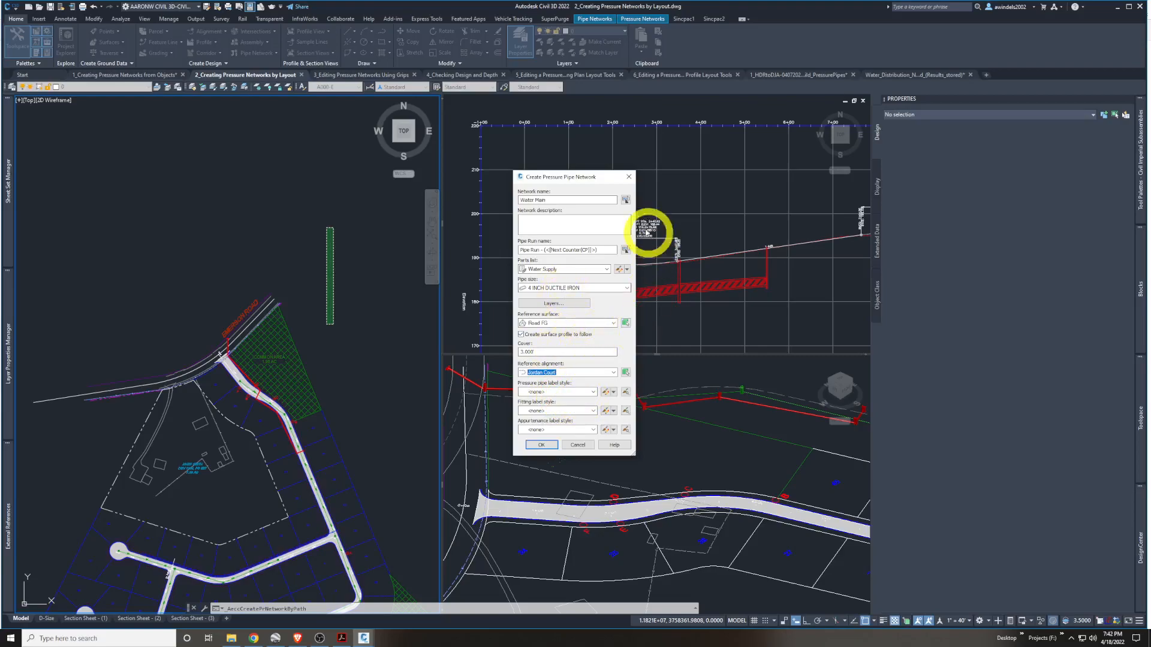
# Set the pipe size to 6 INCH DUCTILE IRON and the cover to 4.5, and create the Water Main network
pyautogui.click(601, 288)
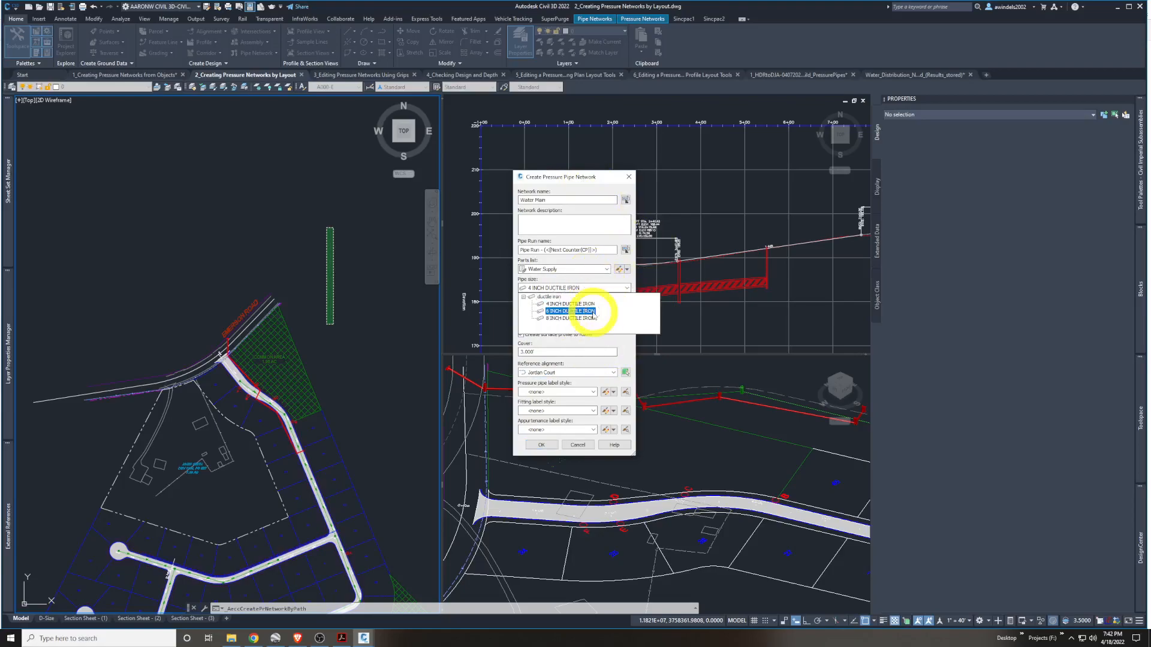
pyautogui.click(594, 313)
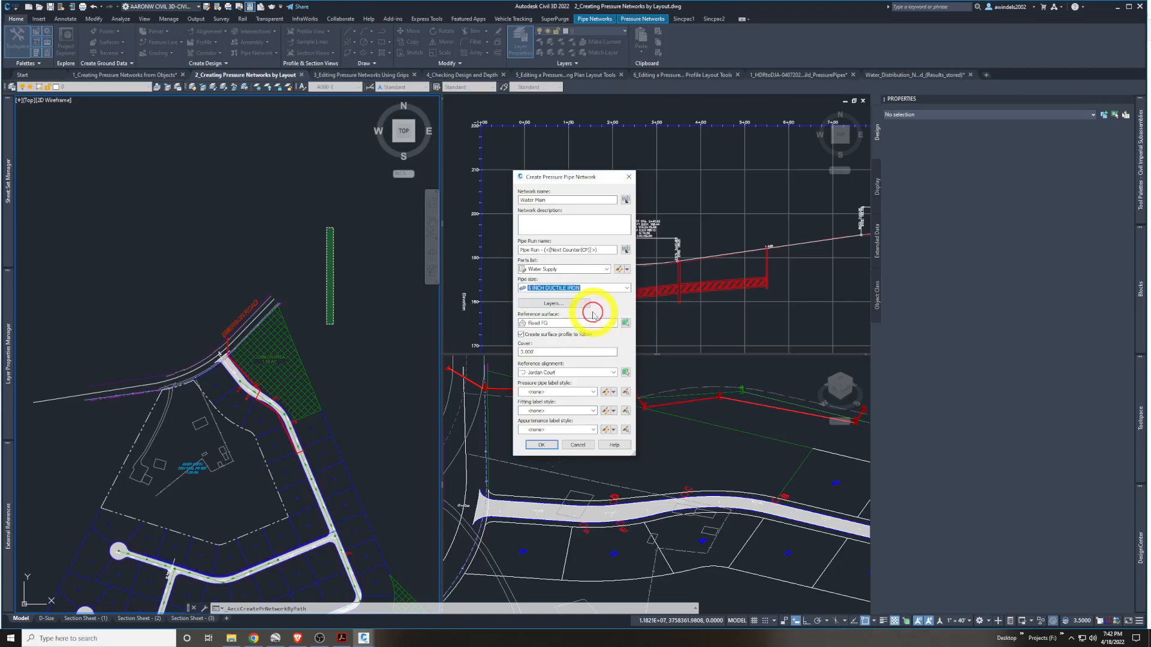
pyautogui.click(578, 352)
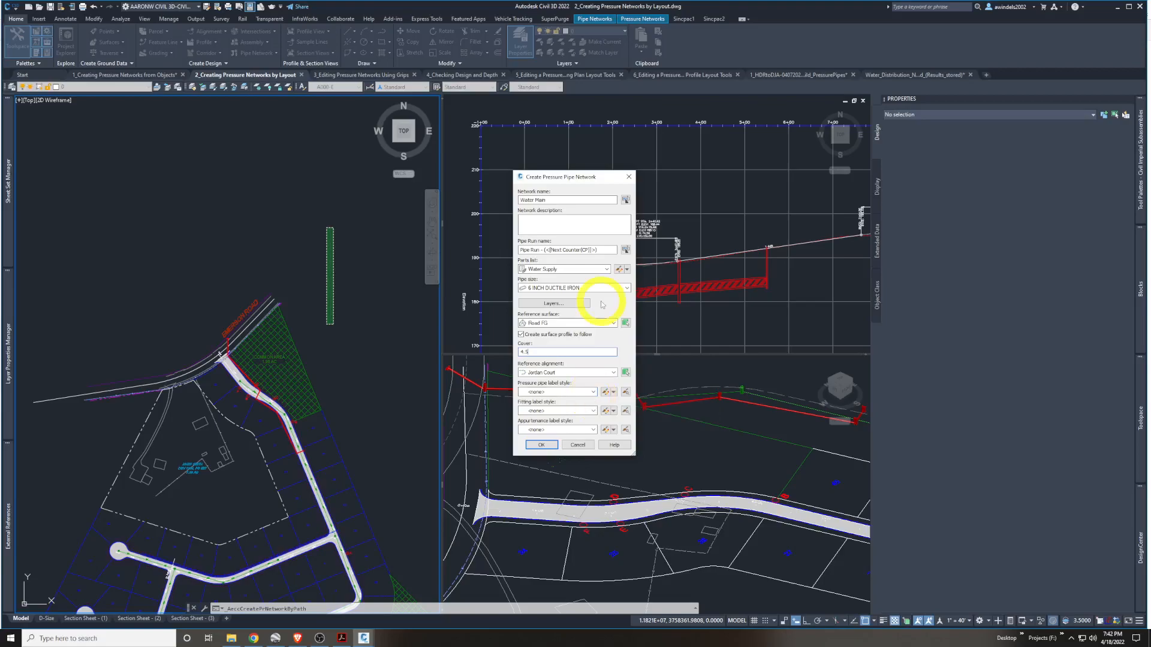
pyautogui.moveTo(608, 253); pyautogui.dragTo(392, 234)
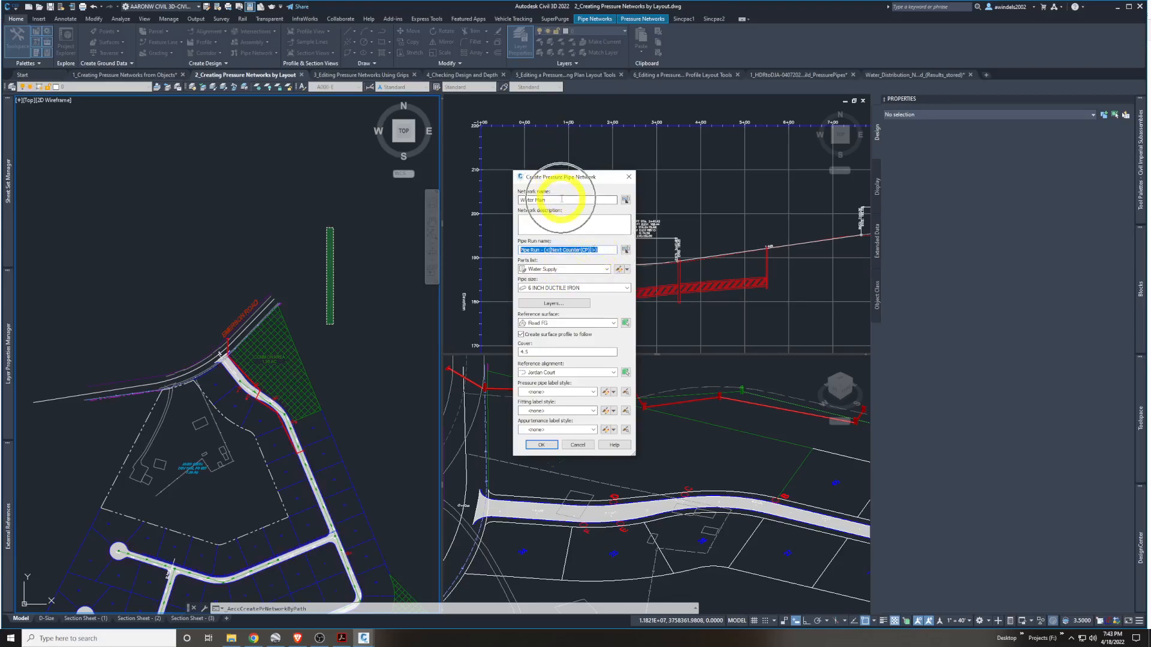
pyautogui.moveTo(598, 180)
pyautogui.mouseDown()
pyautogui.moveTo(571, 179)
pyautogui.moveTo(597, 189)
pyautogui.mouseUp()
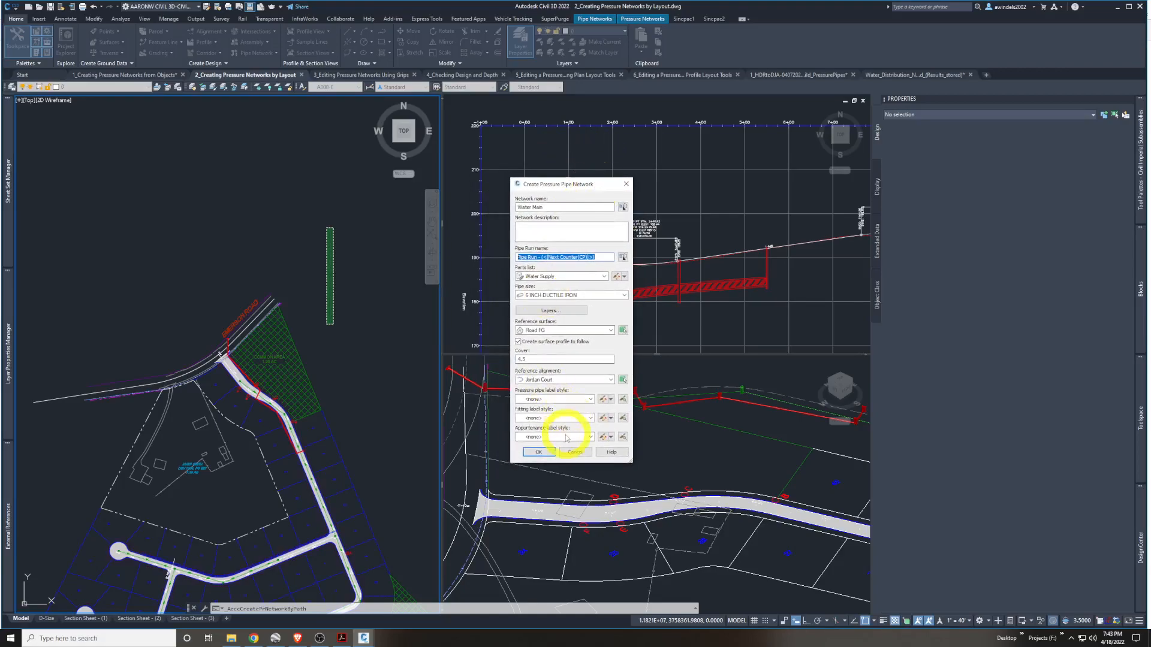
pyautogui.click(539, 453)
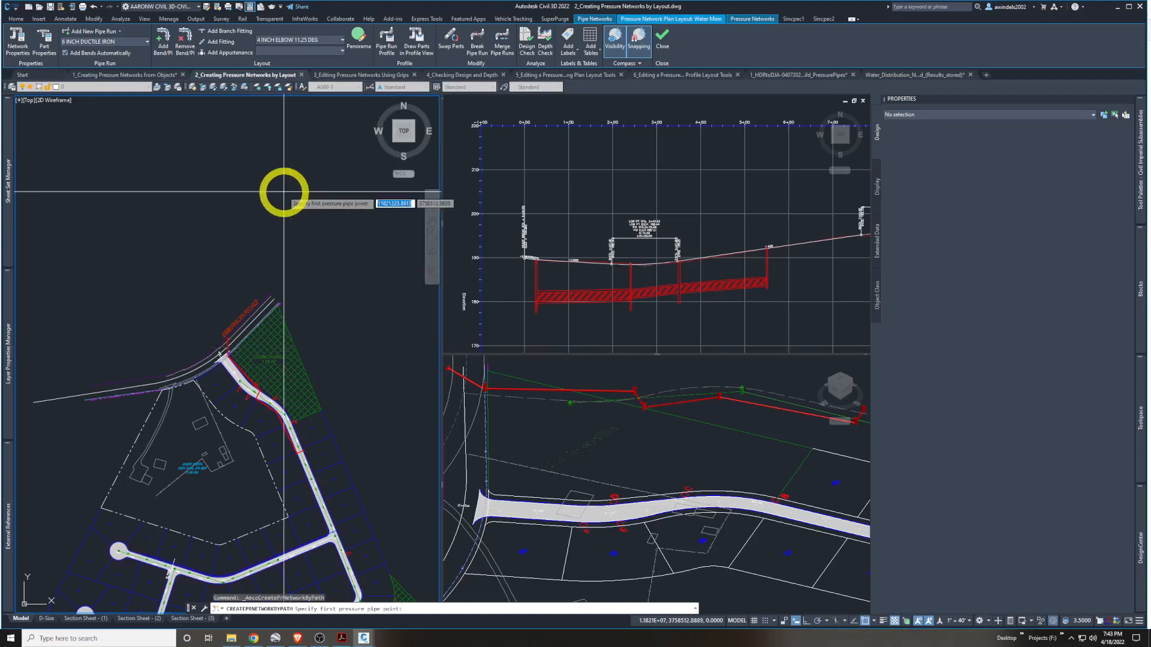
# Review the pipe sizes, fittings and appurtenances offered for the Water Main layout, keeping 6 INCH DUCTILE IRON and the 4 INCH ELBOW 11.25 DEG
pyautogui.click(120, 45)
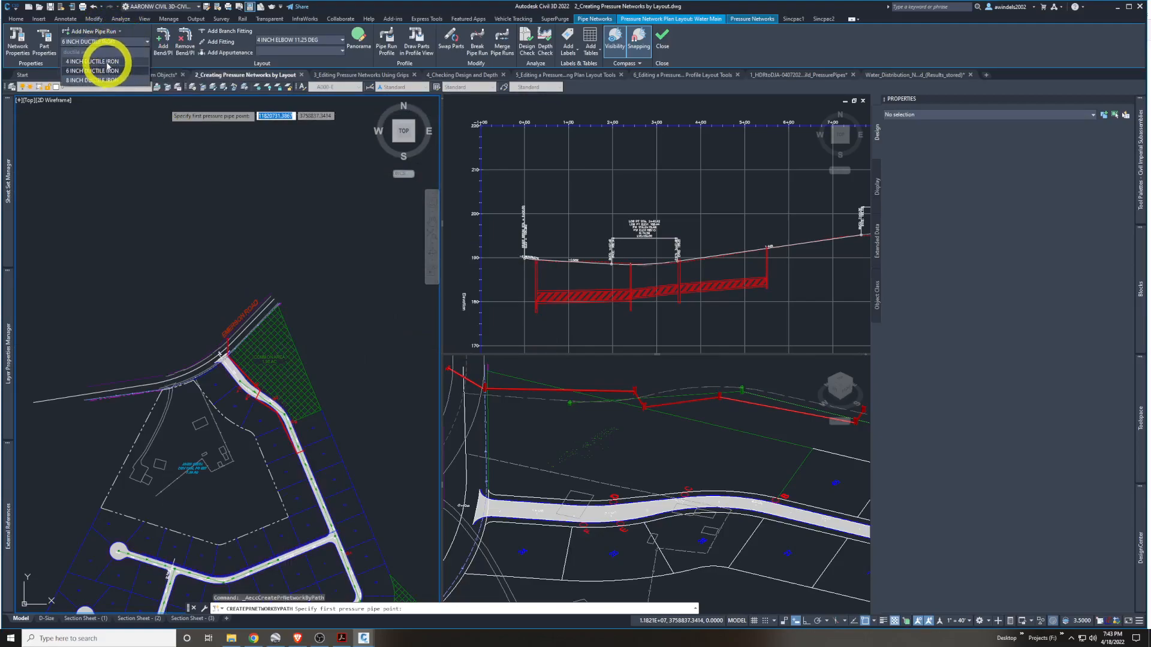
pyautogui.click(108, 68)
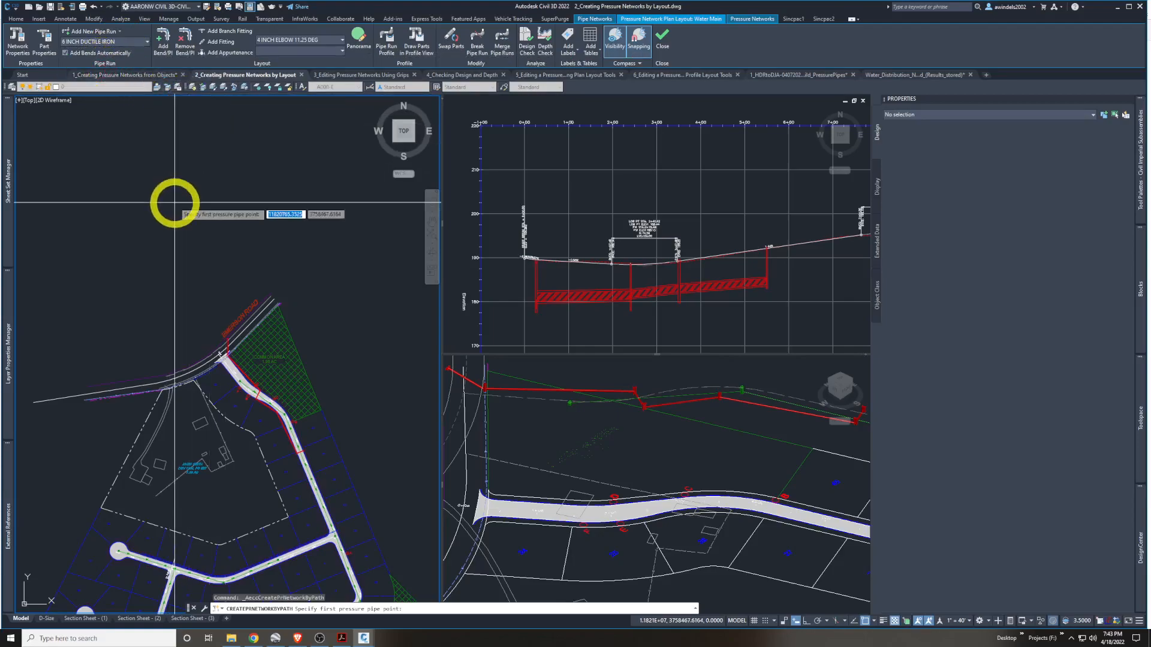
pyautogui.click(278, 41)
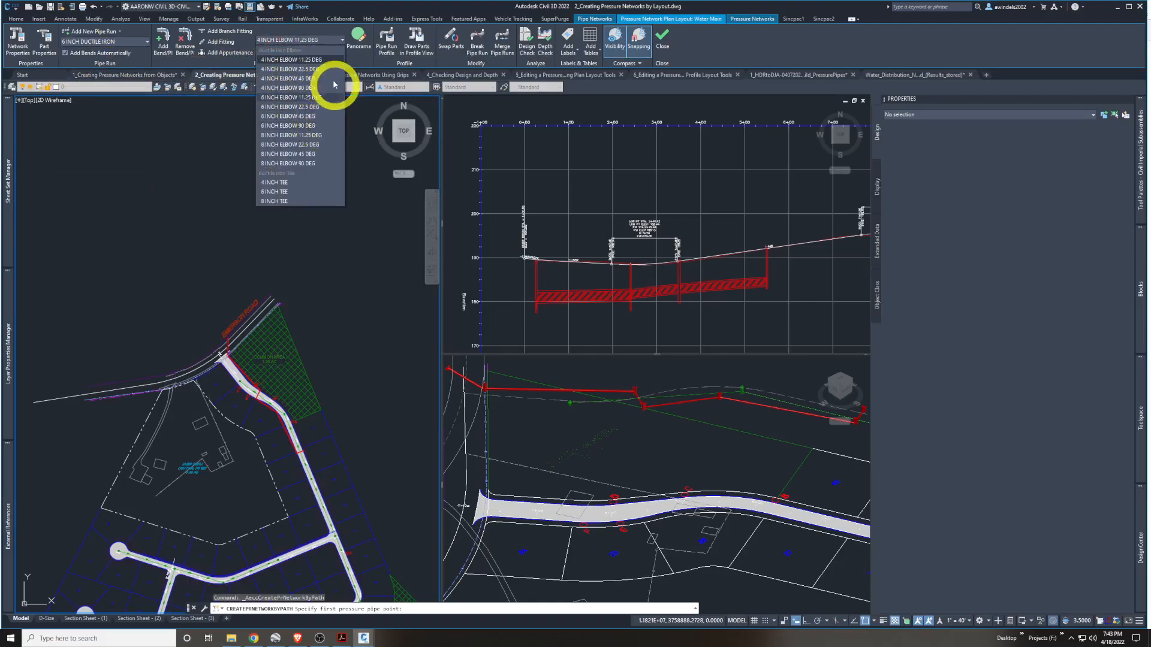
pyautogui.click(314, 60)
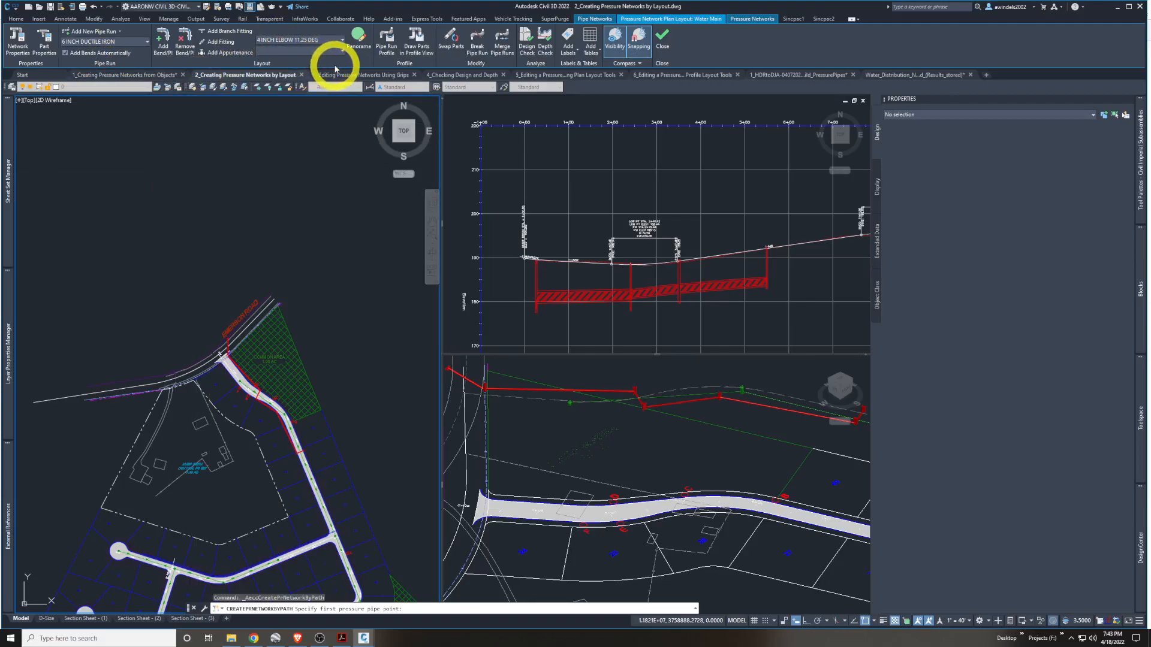
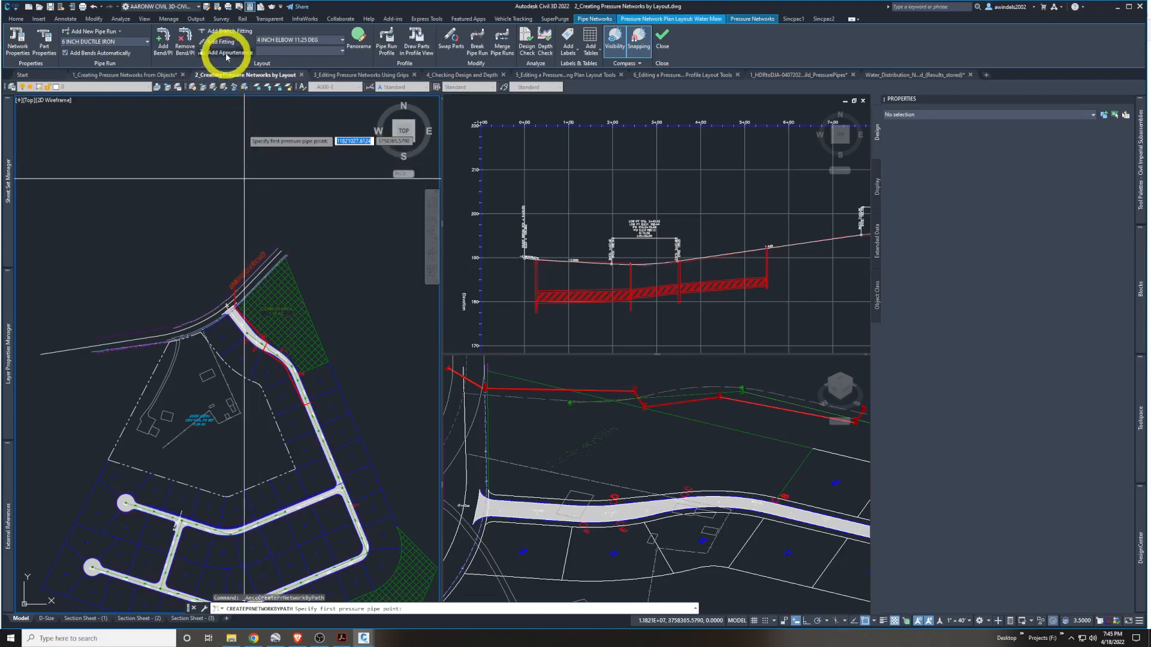
pyautogui.click(295, 43)
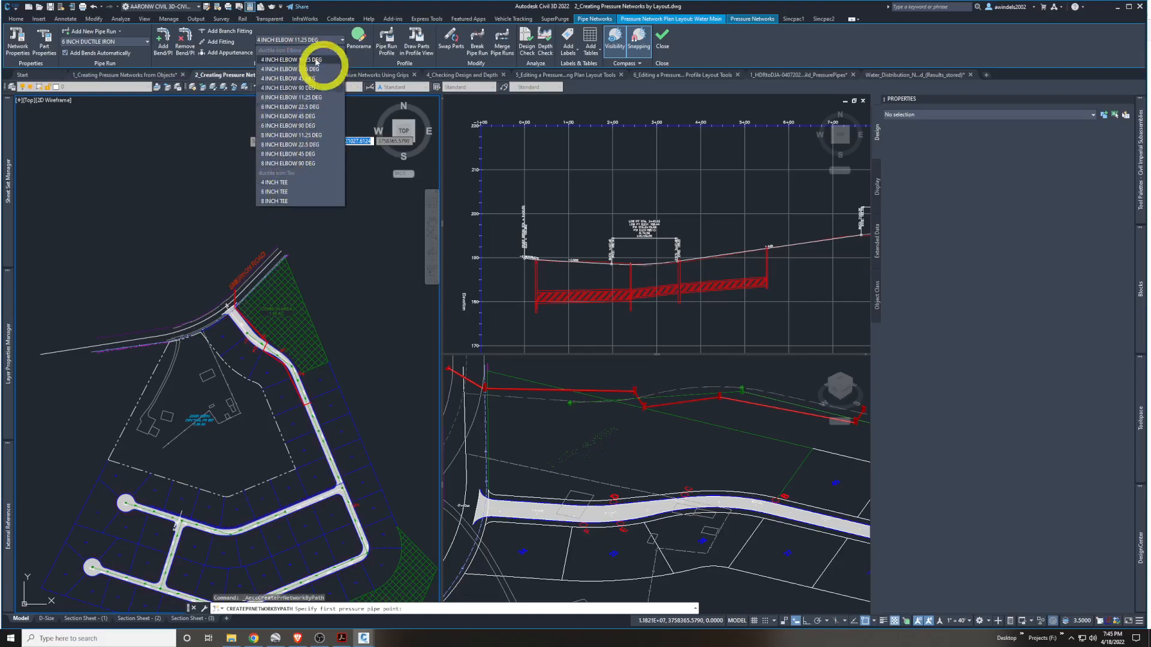
pyautogui.click(292, 60)
pyautogui.click(284, 51)
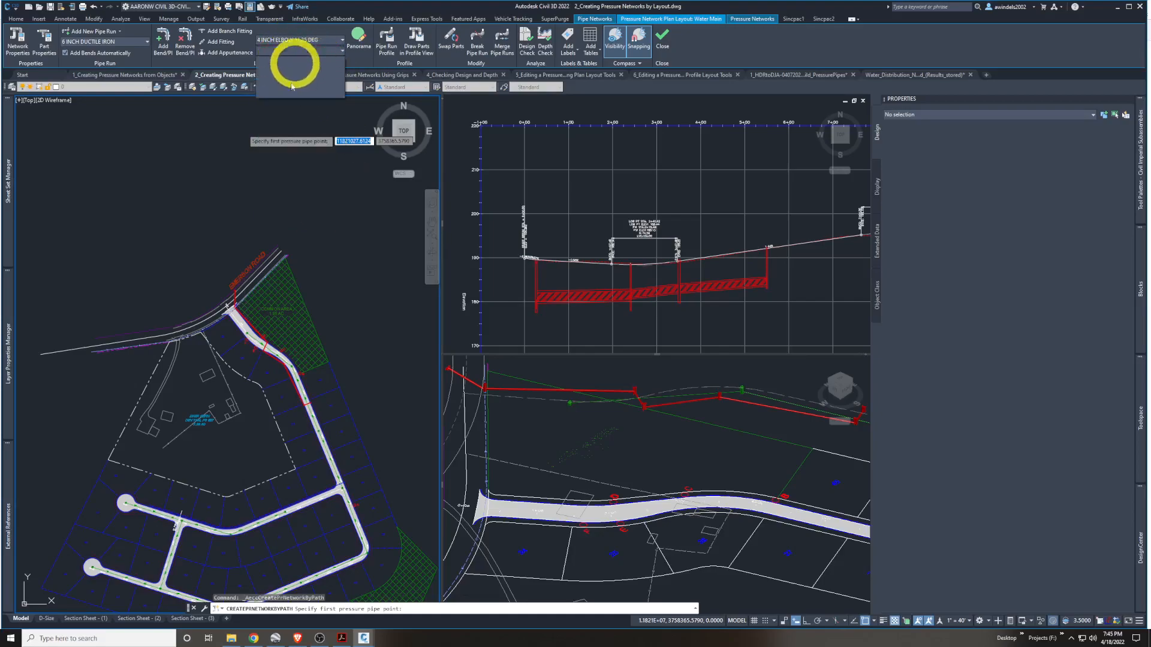
pyautogui.click(233, 67)
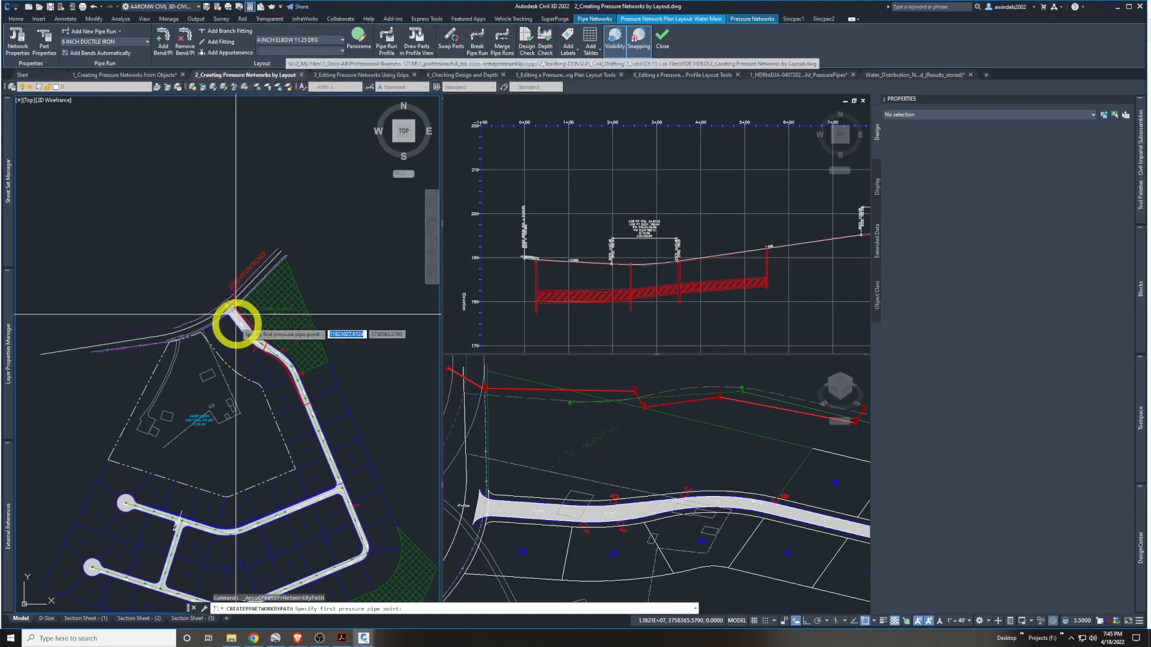
# Follow the lettered circles along the street to circle A and check the running object snap modes
pyautogui.scroll(8, 251, 311)
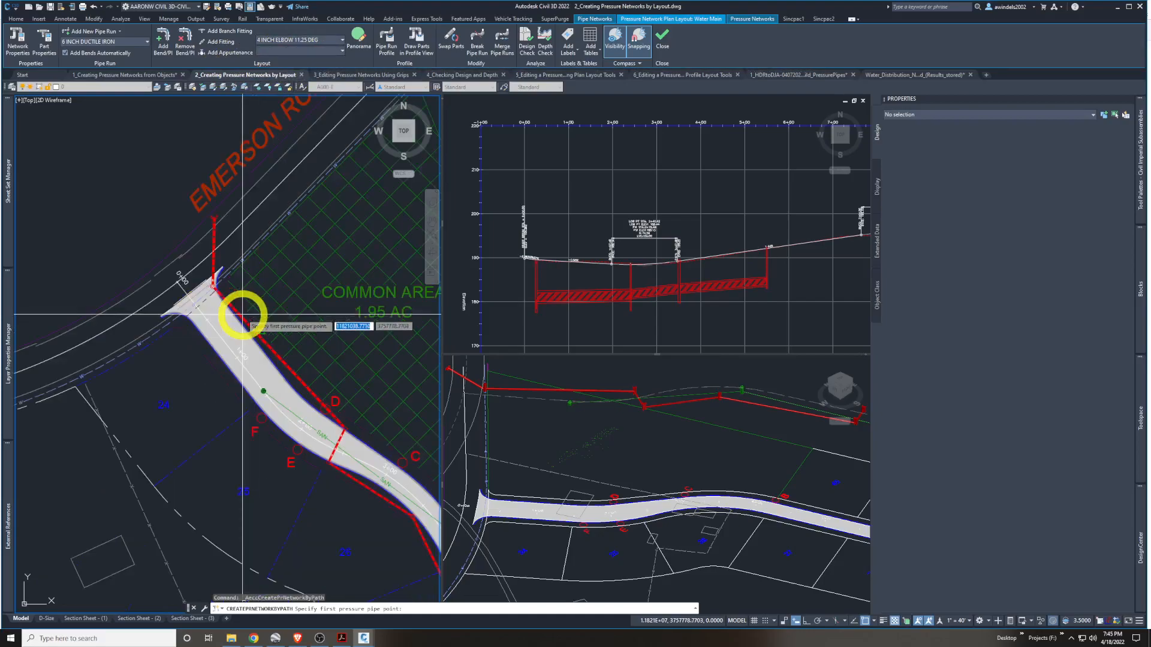
pyautogui.moveTo(271, 321); pyautogui.dragTo(123, 223, button='middle')
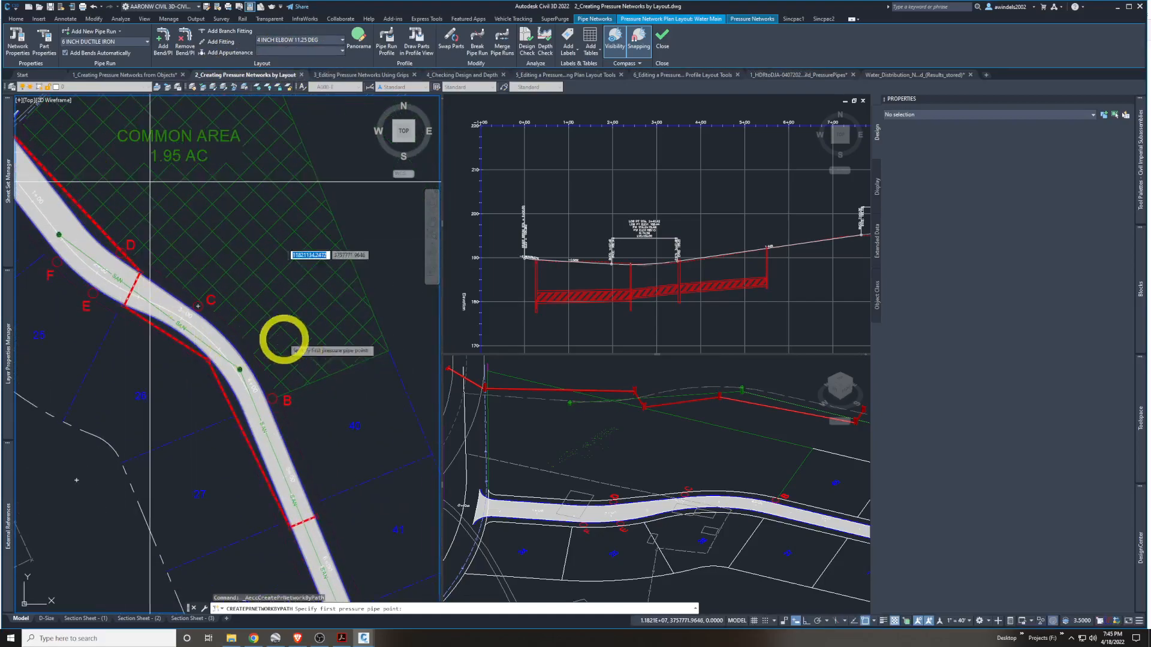
pyautogui.moveTo(276, 342); pyautogui.dragTo(199, 159, button='middle')
pyautogui.moveTo(321, 354); pyautogui.dragTo(214, 138, button='middle')
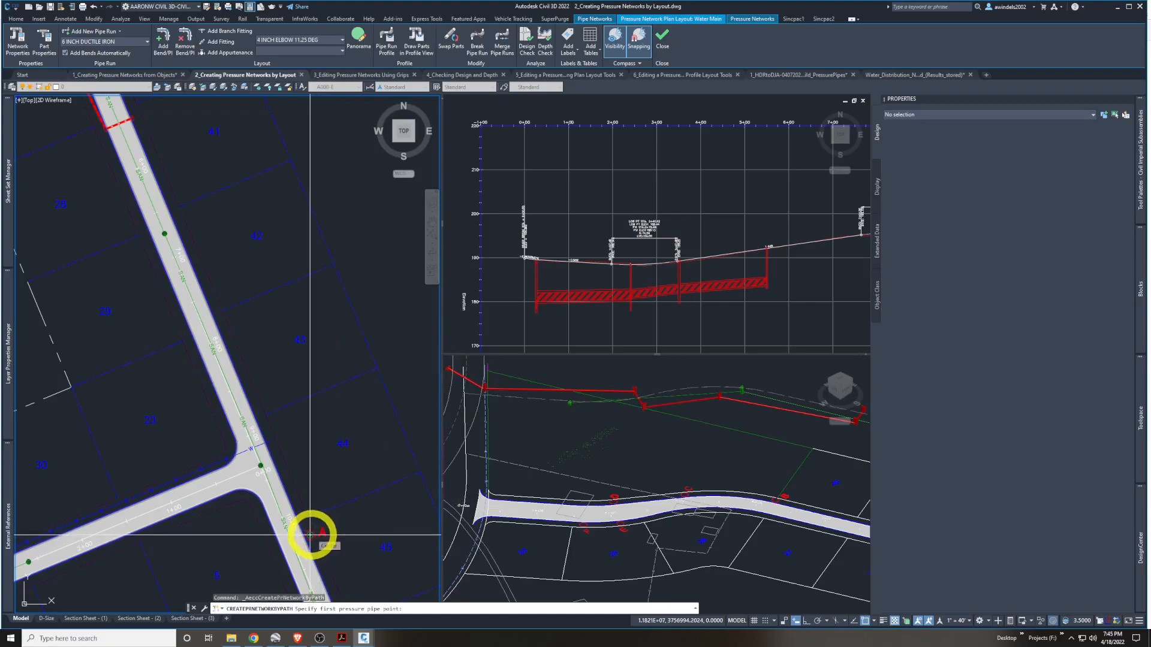
pyautogui.click(873, 621)
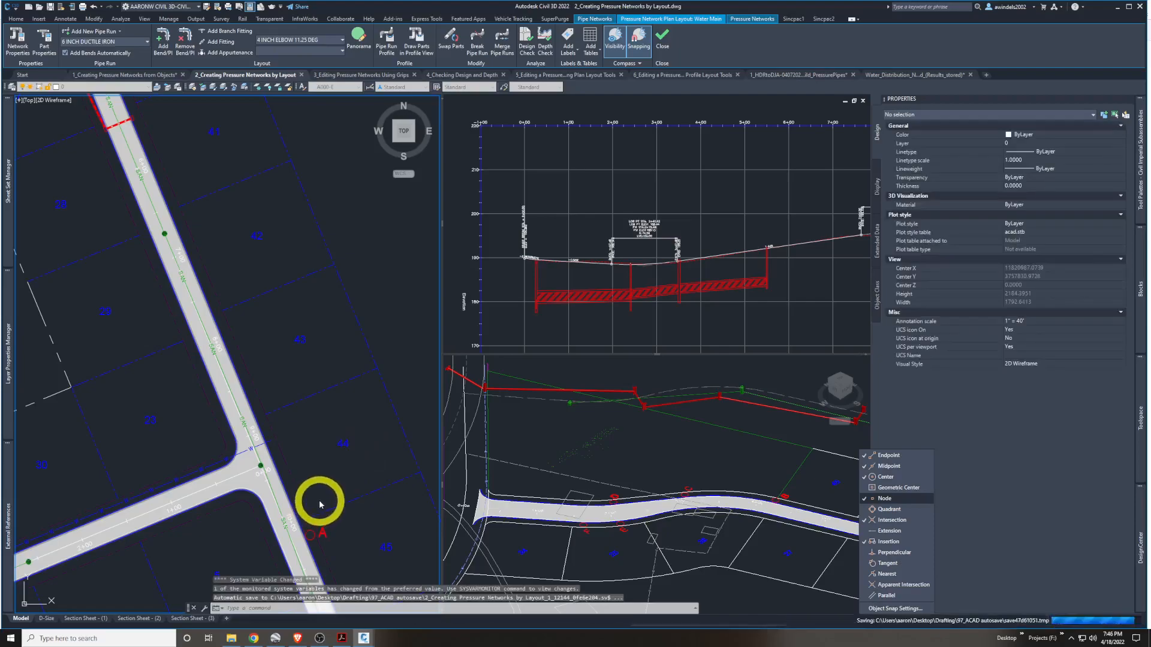
pyautogui.scroll(5, 330, 504)
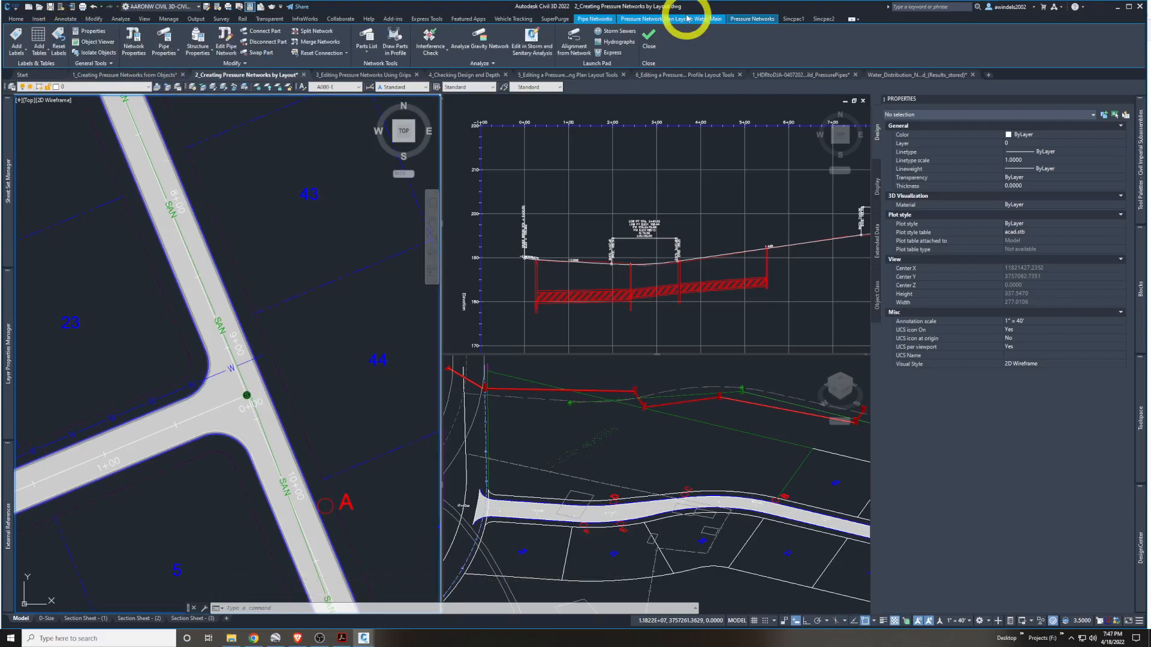
pyautogui.click(605, 18)
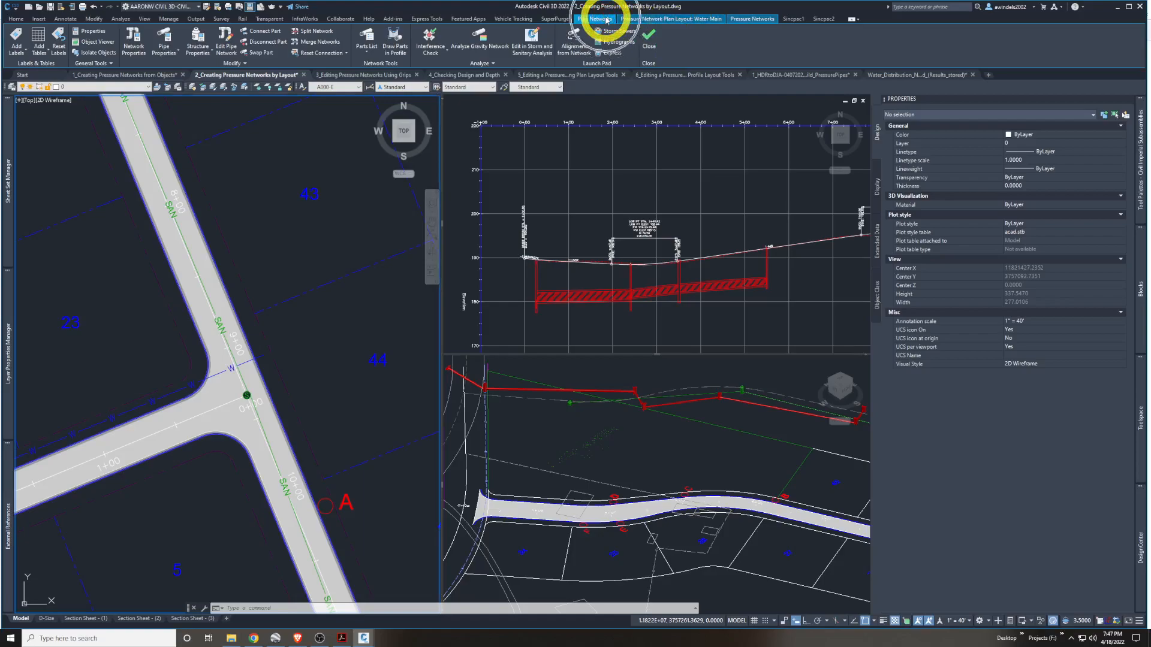
pyautogui.click(636, 19)
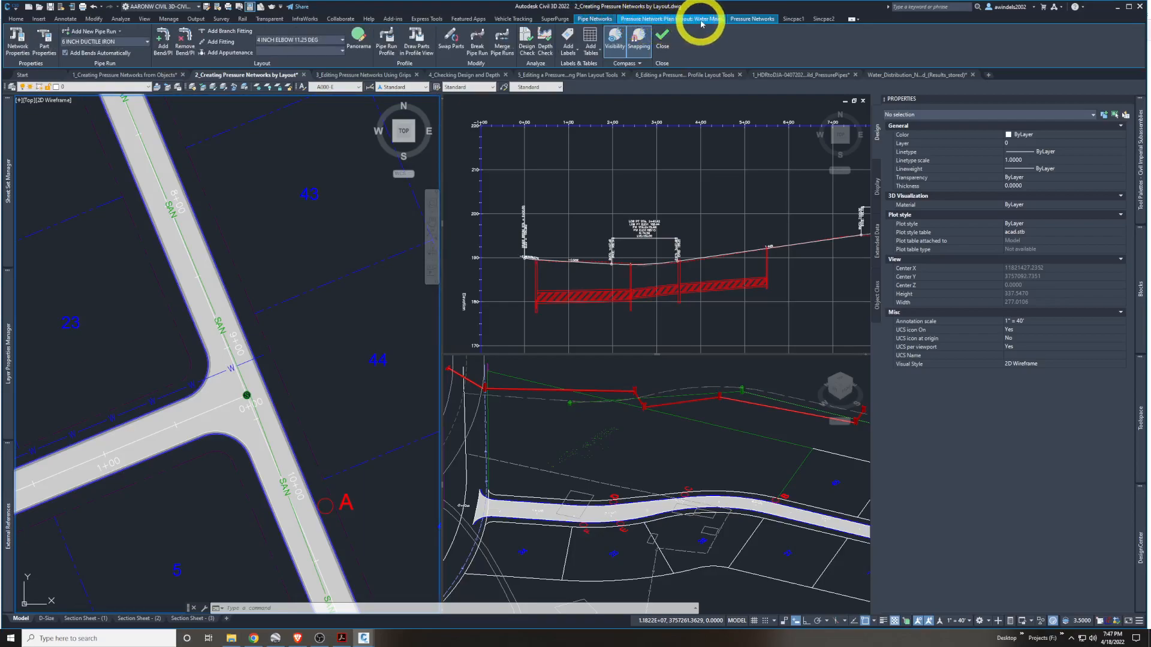
pyautogui.click(749, 18)
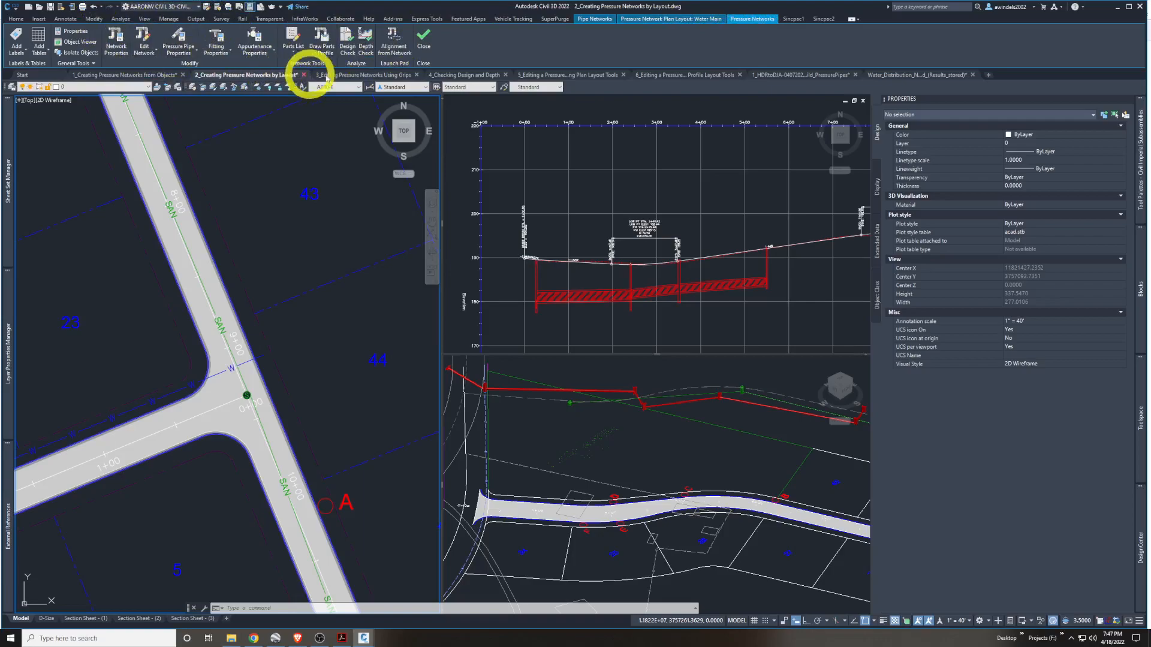
# Create a new pipe run in the Water Main network, keeping the Water Supply parts list and the 6 INCH DUCTILE IRON size
pyautogui.click(642, 18)
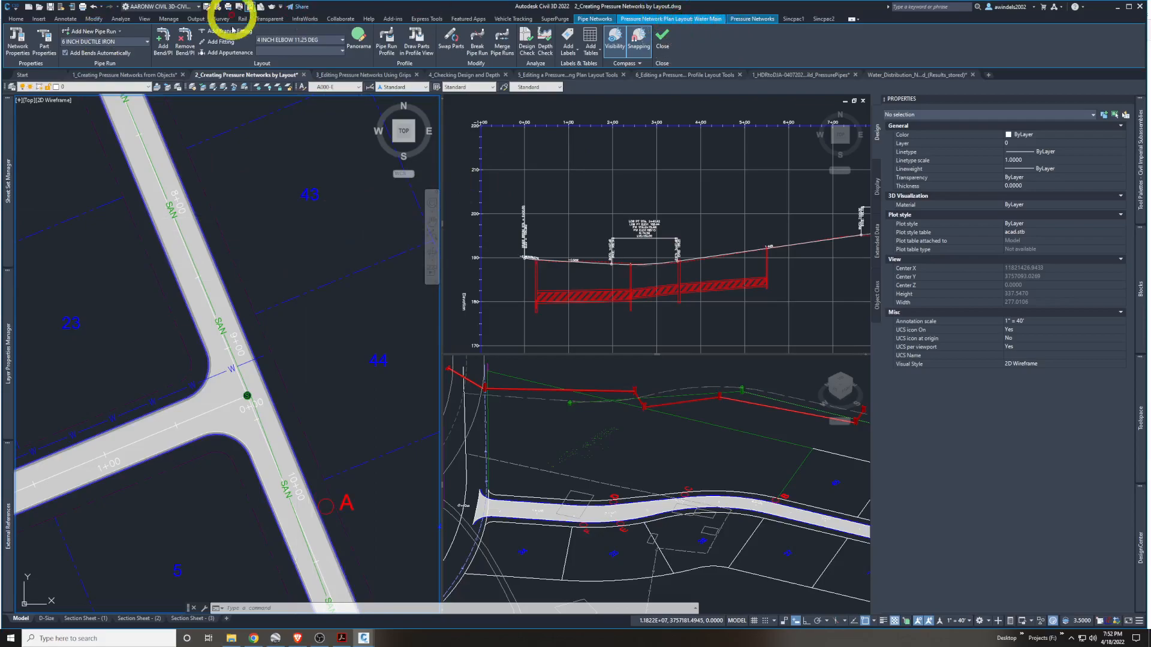
pyautogui.click(111, 34)
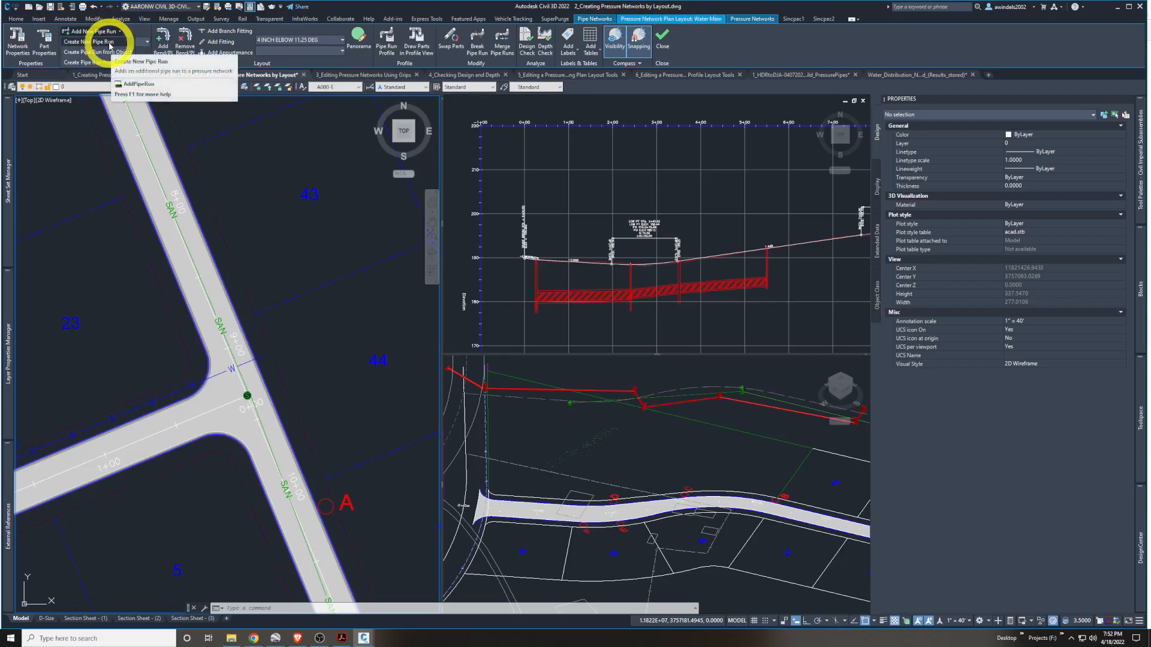
pyautogui.click(109, 42)
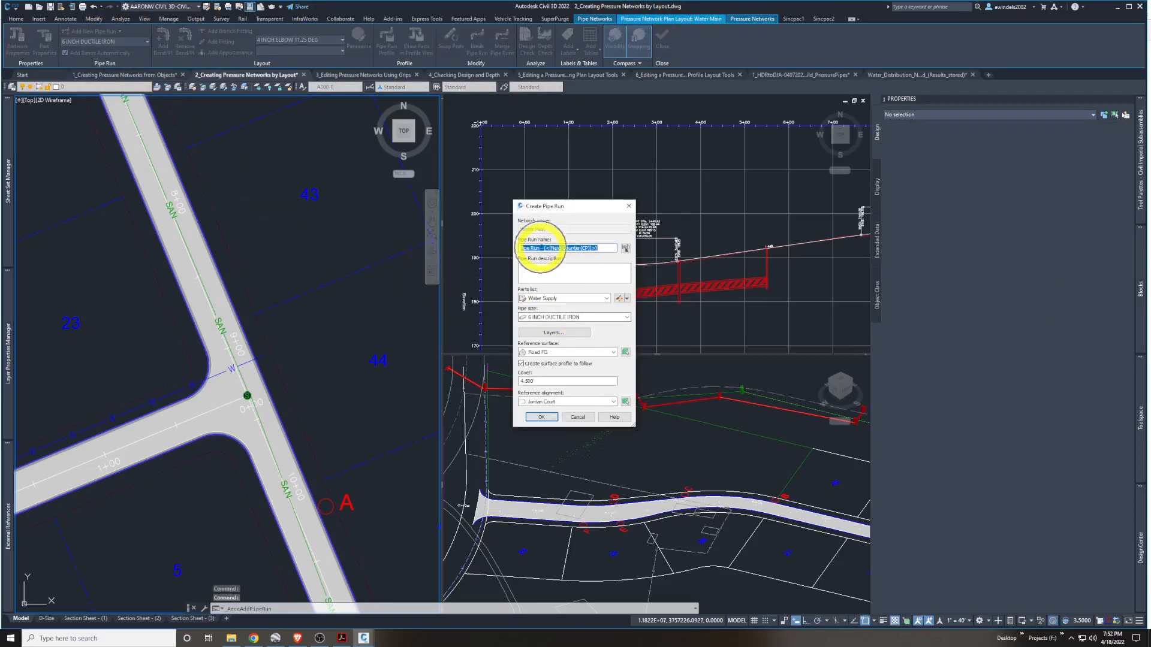
pyautogui.click(588, 298)
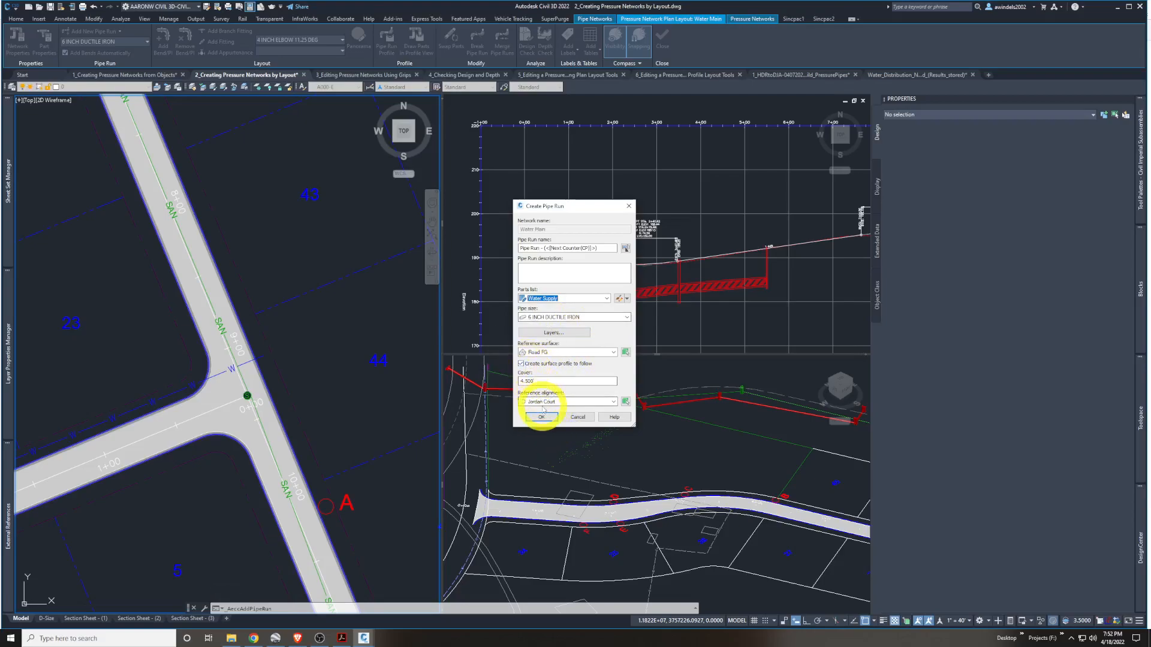
pyautogui.click(543, 416)
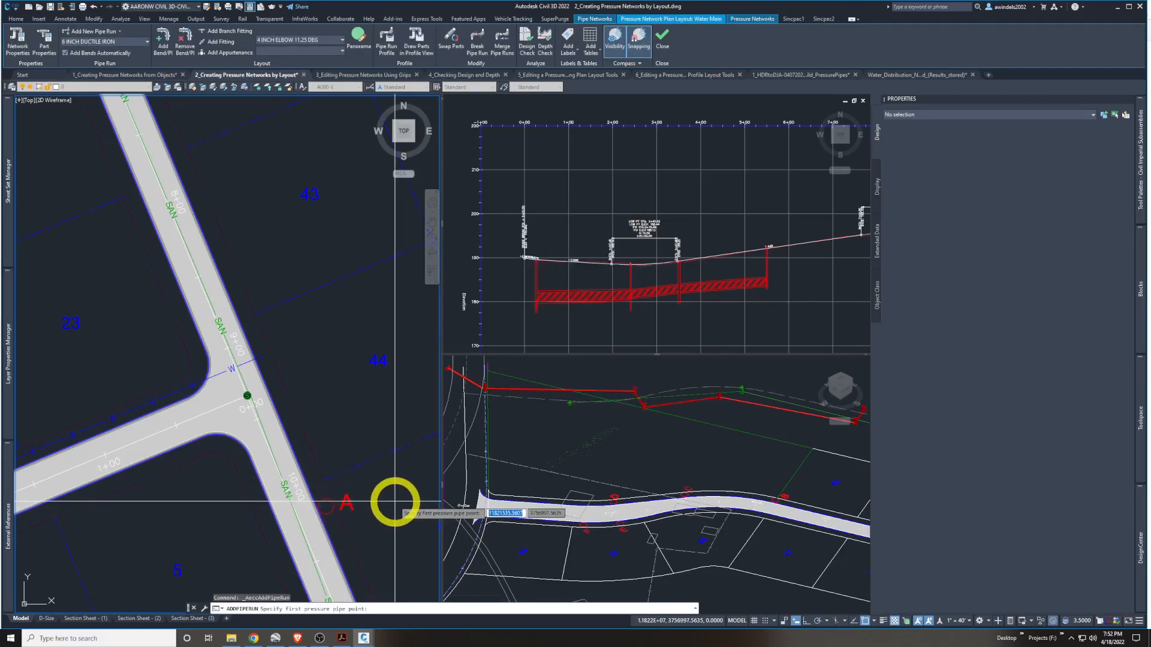
# Start the pipe run at the exact center of circle A
pyautogui.moveTo(395, 501); pyautogui.dragTo(368, 362, button='middle')
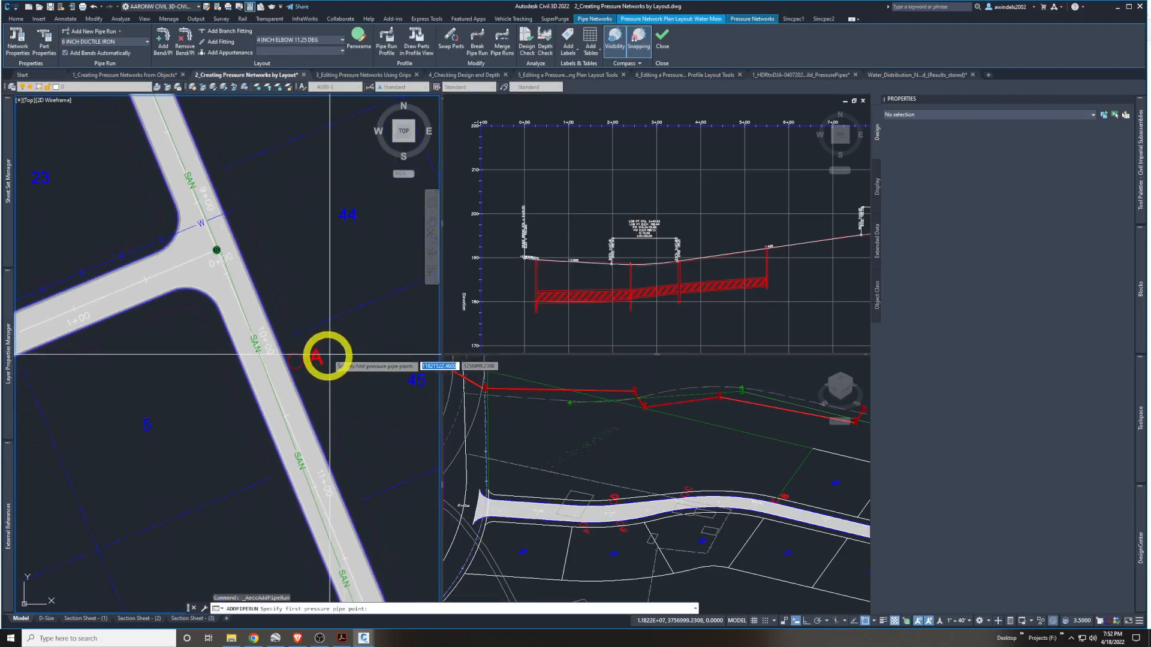
pyautogui.scroll(2, 295, 360)
pyautogui.keyDown('shift'); pyautogui.rightClick(299, 362); pyautogui.keyUp('shift')
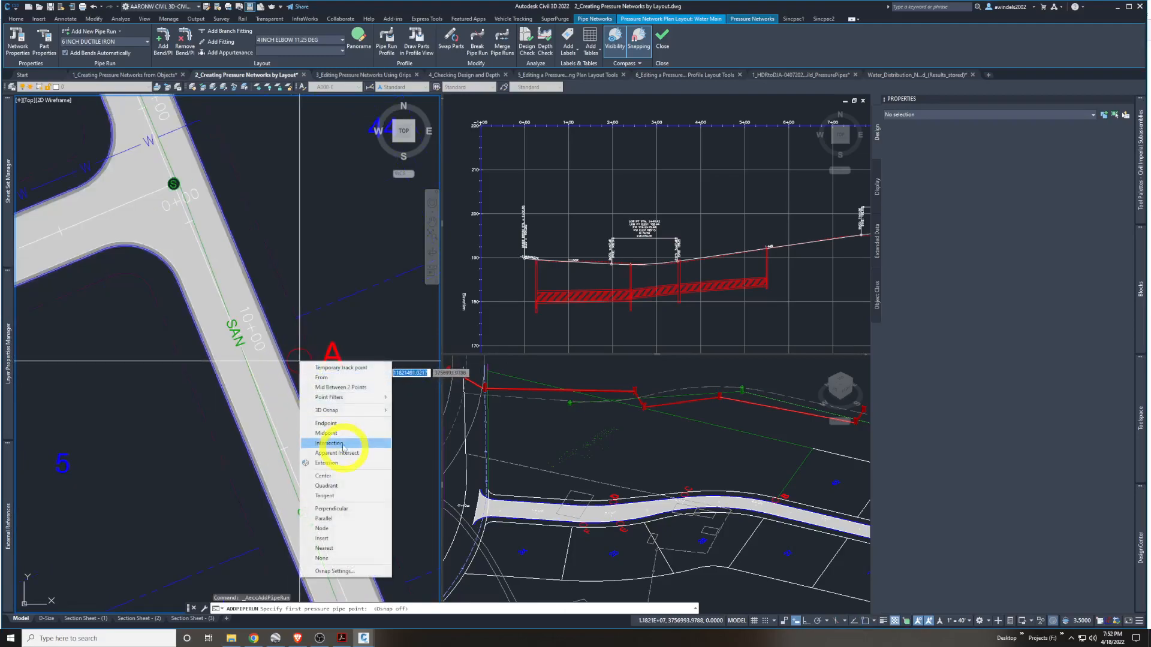
pyautogui.click(329, 475)
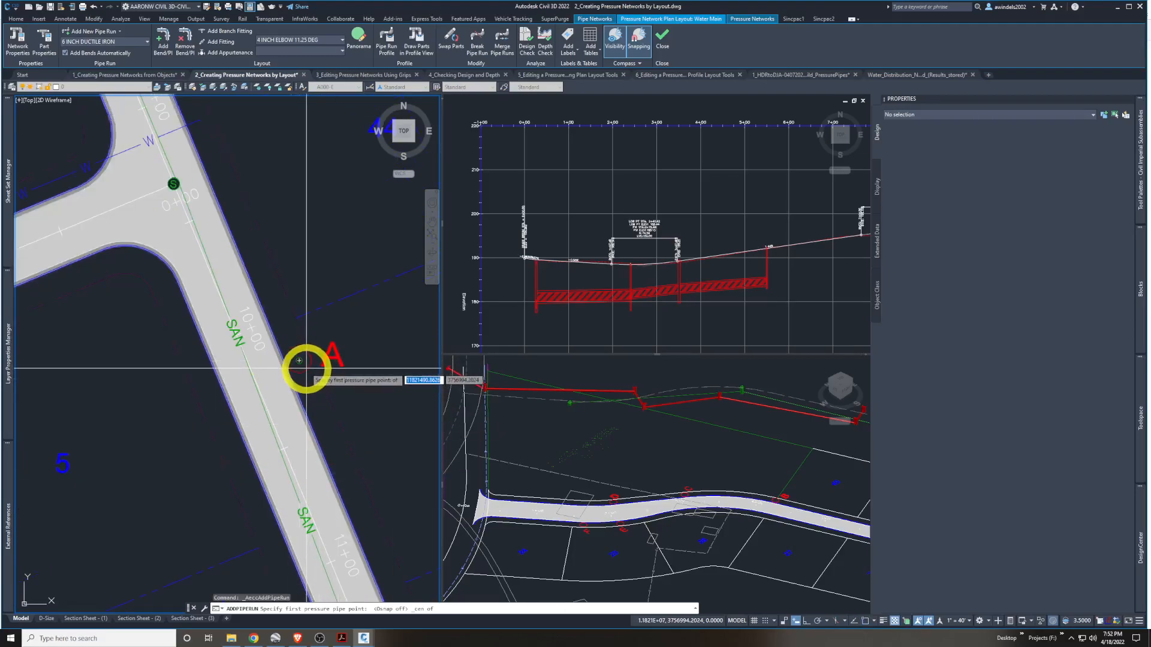
pyautogui.click(299, 361)
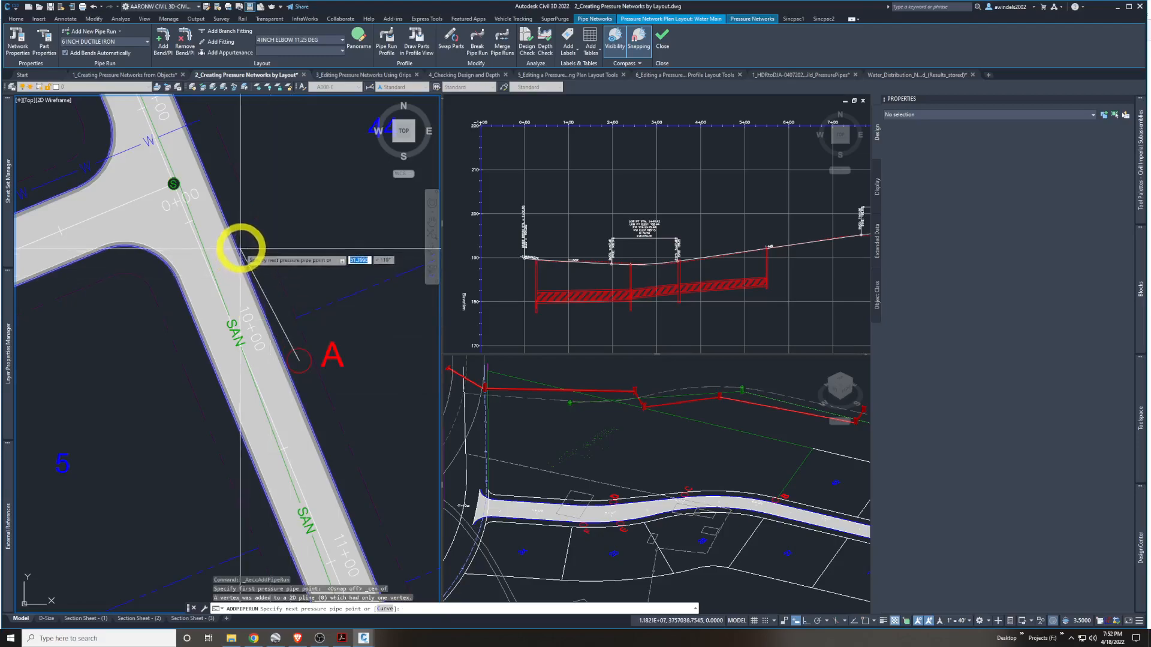
# Place the next pipe point at the exact center of circle B, farther up Jordan Court
pyautogui.moveTo(244, 246); pyautogui.dragTo(256, 265, button='middle')
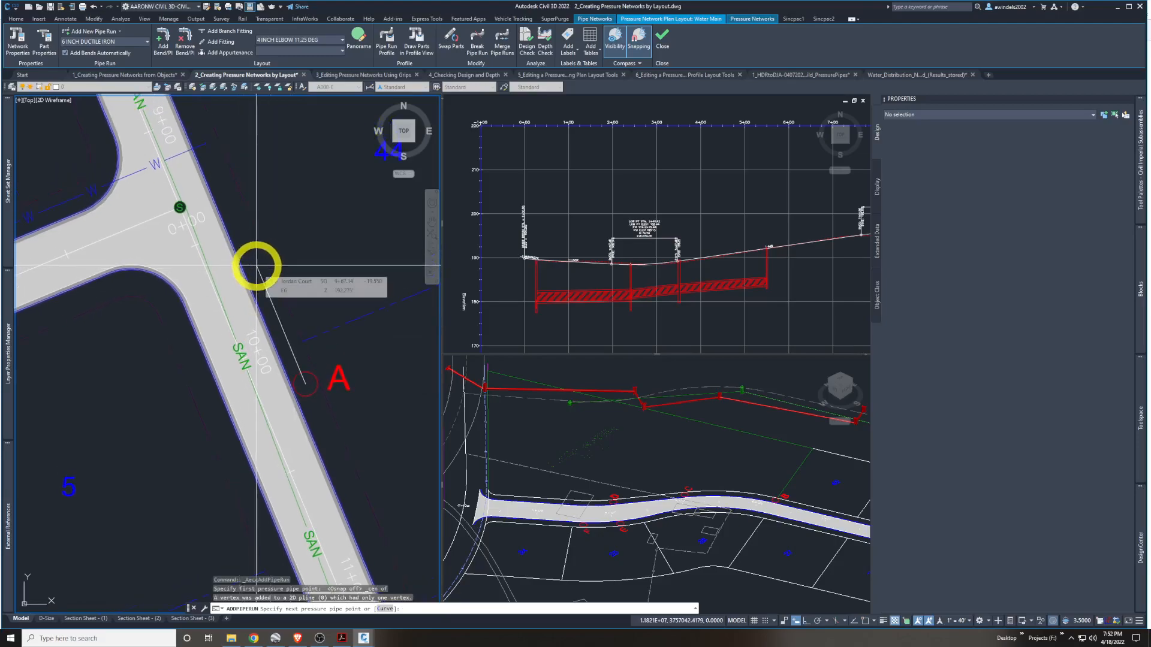
pyautogui.scroll(-5, 257, 264)
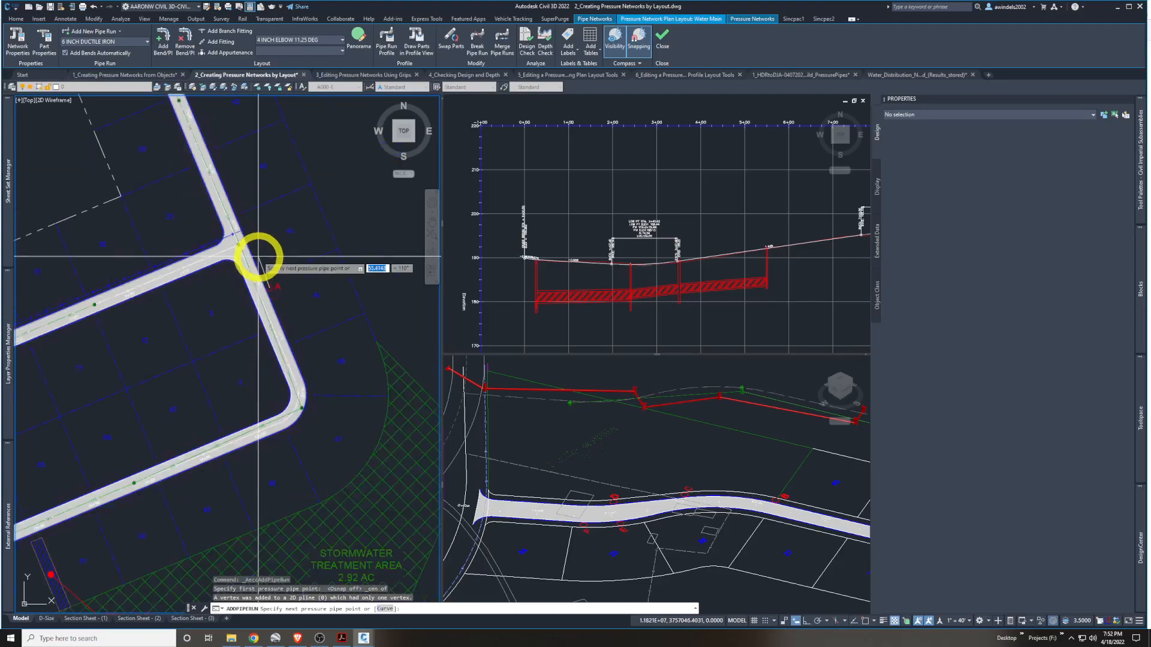
pyautogui.moveTo(271, 254); pyautogui.dragTo(340, 414, button='middle')
pyautogui.moveTo(324, 310); pyautogui.dragTo(362, 419, button='middle')
pyautogui.scroll(5, 249, 201)
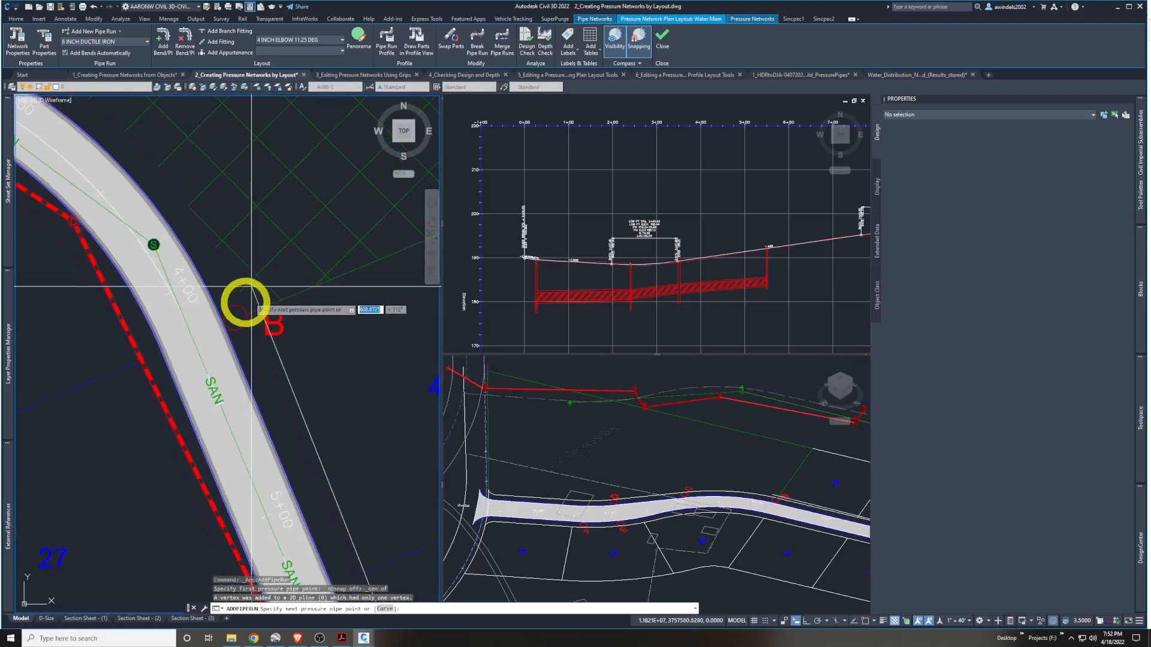
pyautogui.keyDown('shift'); pyautogui.rightClick(240, 321); pyautogui.keyUp('shift')
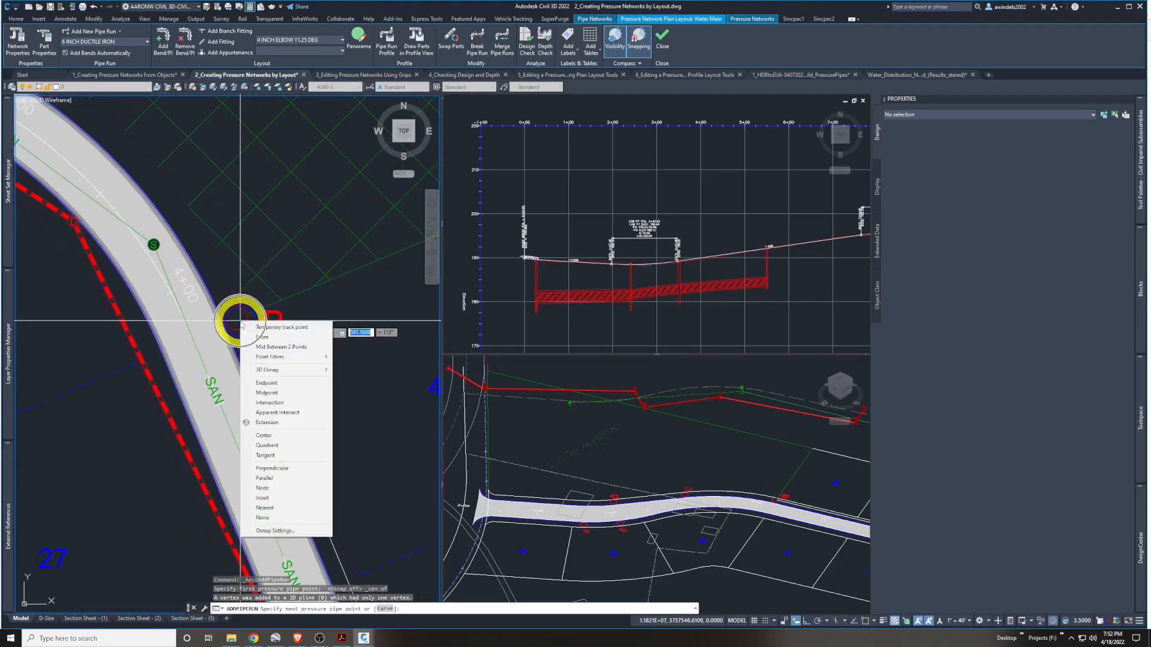
pyautogui.click(264, 436)
pyautogui.click(243, 325)
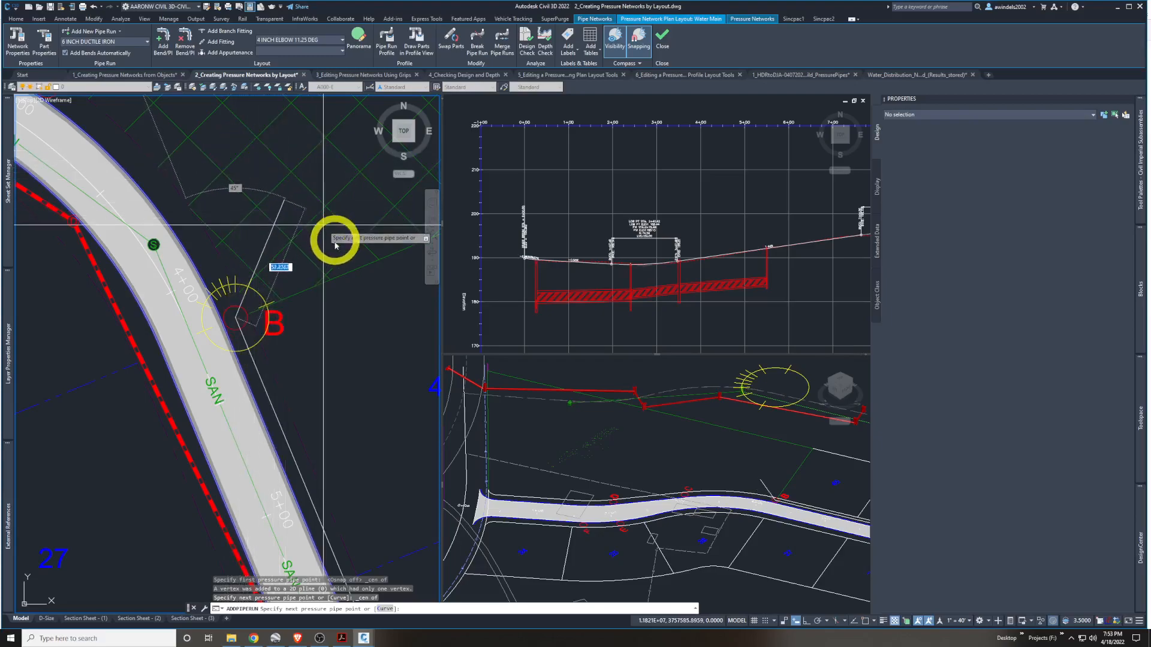
# Examine the deflection compass at circle B and switch the pipe run from straight to curved layout
pyautogui.scroll(2, 270, 257)
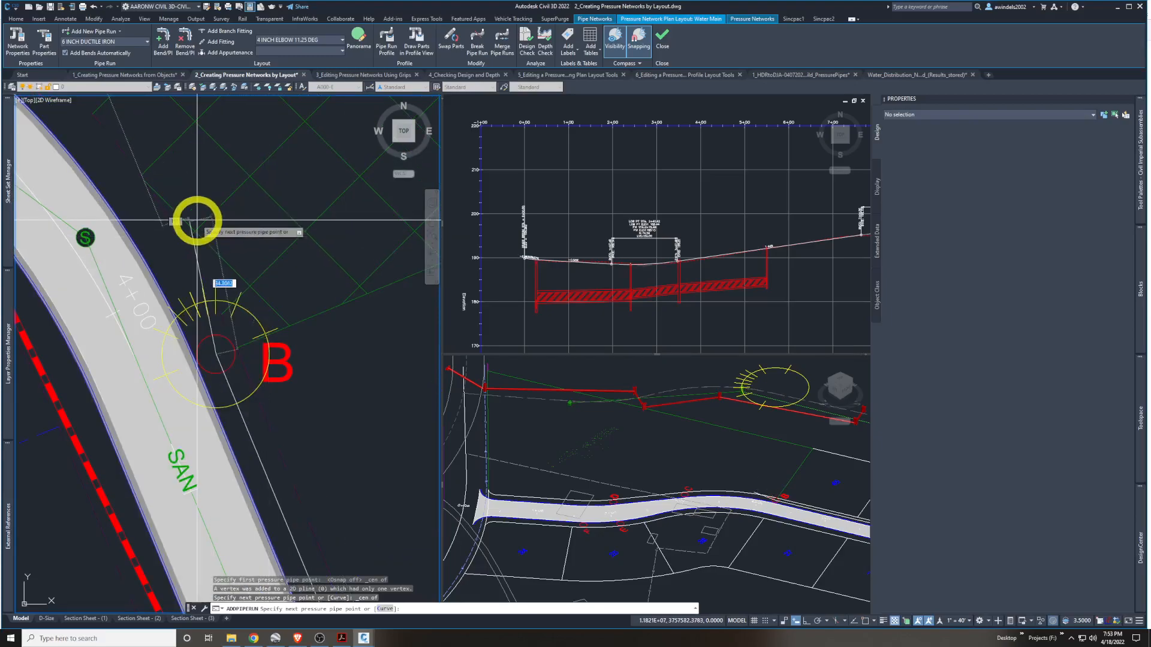
pyautogui.moveTo(114, 219); pyautogui.dragTo(282, 231, button='middle')
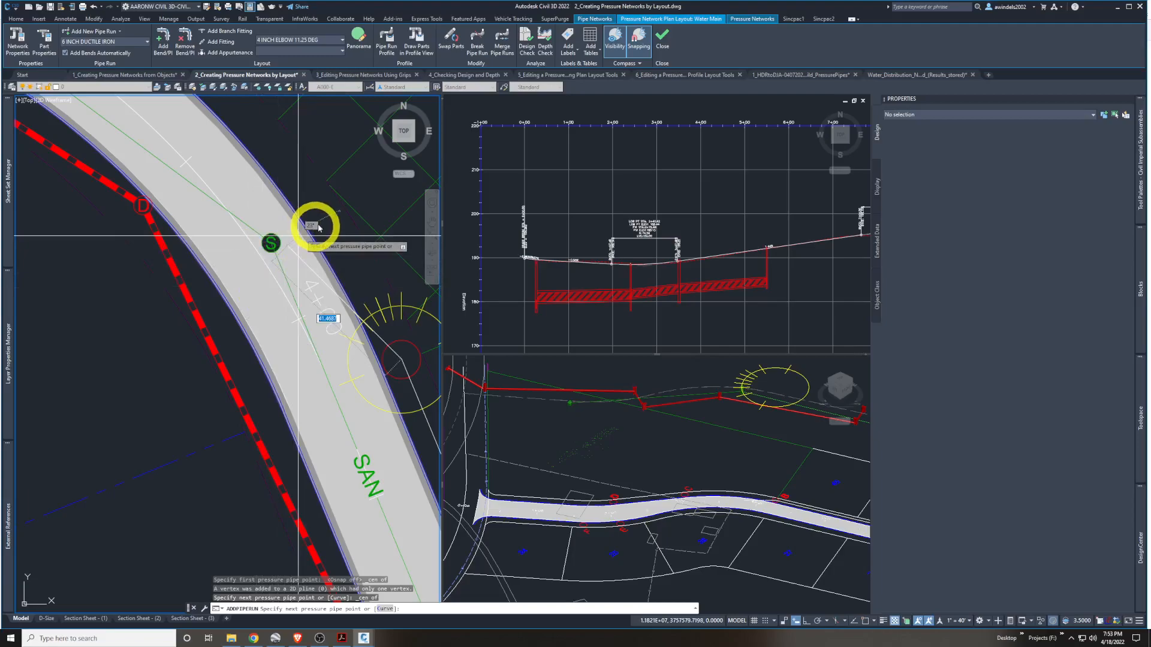
pyautogui.moveTo(326, 216); pyautogui.dragTo(221, 210, button='middle')
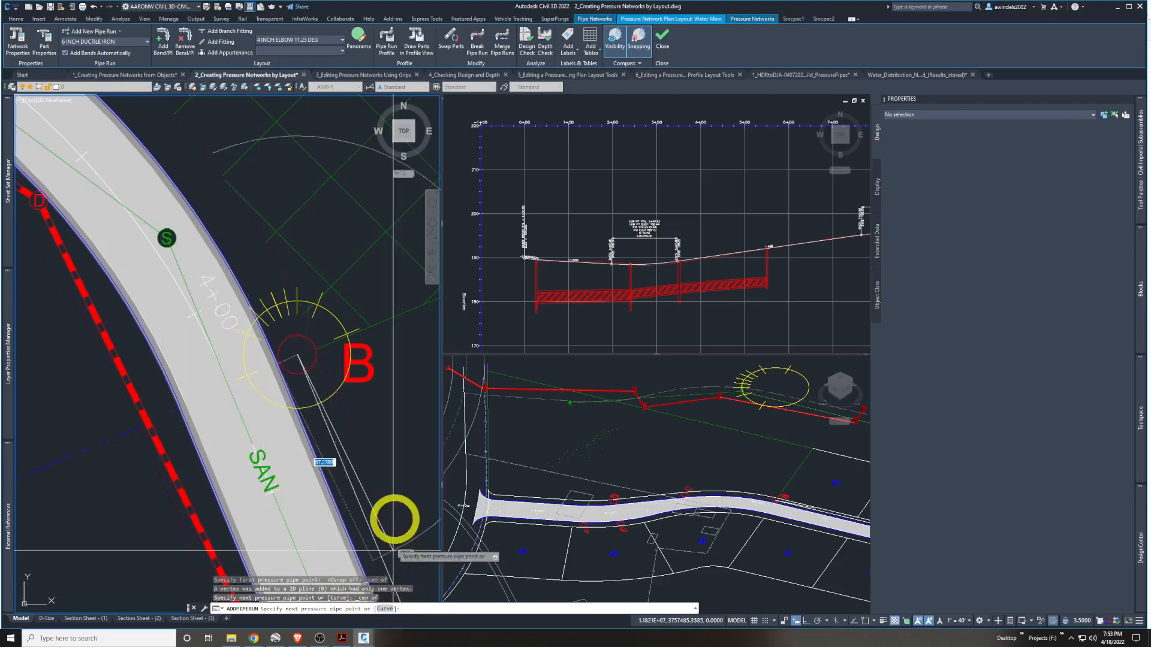
pyautogui.moveTo(406, 509); pyautogui.dragTo(382, 421, button='middle')
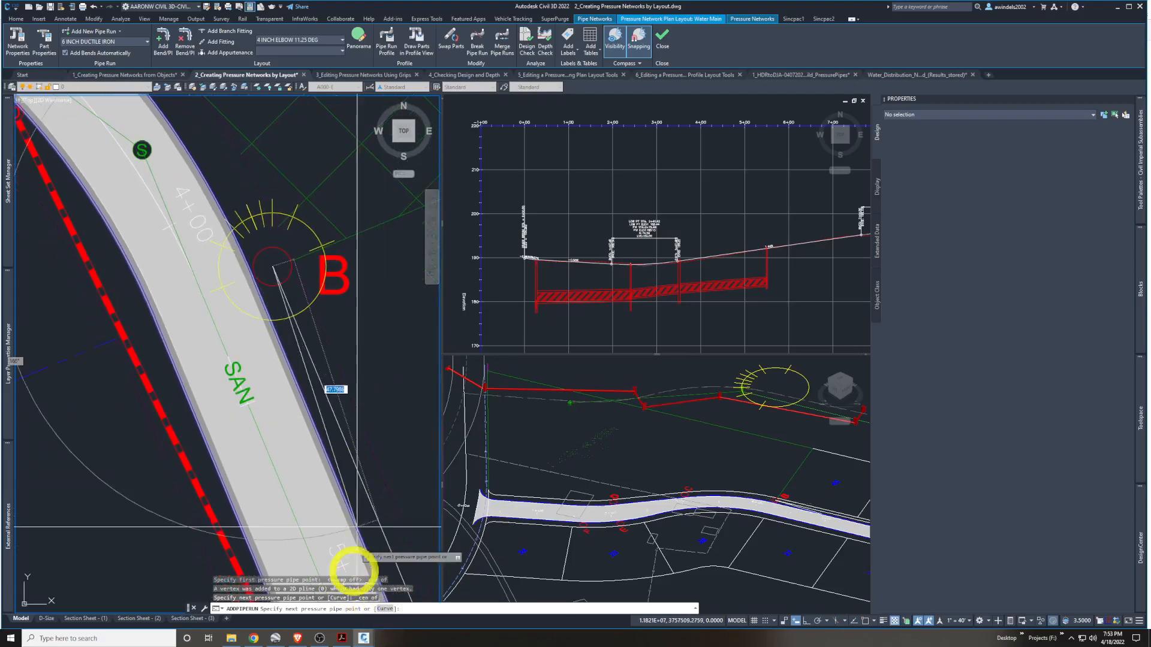
pyautogui.click(386, 609)
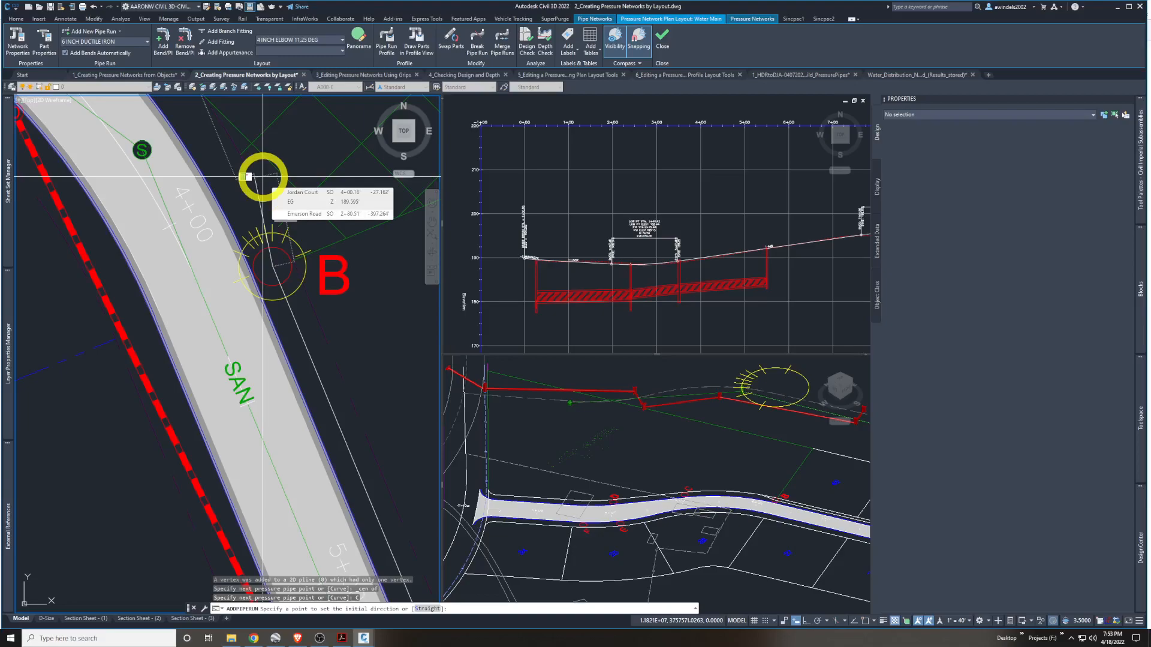
# Set the curve's initial direction from circle B toward the exact center of circle C
pyautogui.moveTo(259, 167); pyautogui.dragTo(317, 234, button='middle')
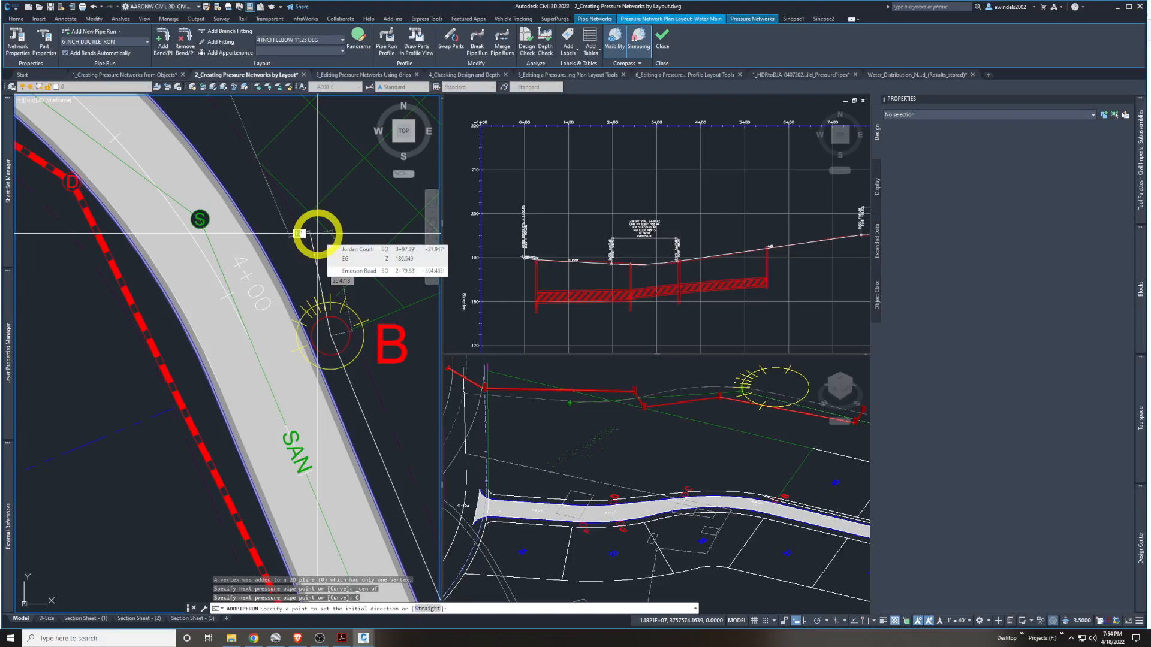
pyautogui.scroll(-2, 318, 233)
pyautogui.scroll(-1, 390, 339)
pyautogui.scroll(3, 318, 273)
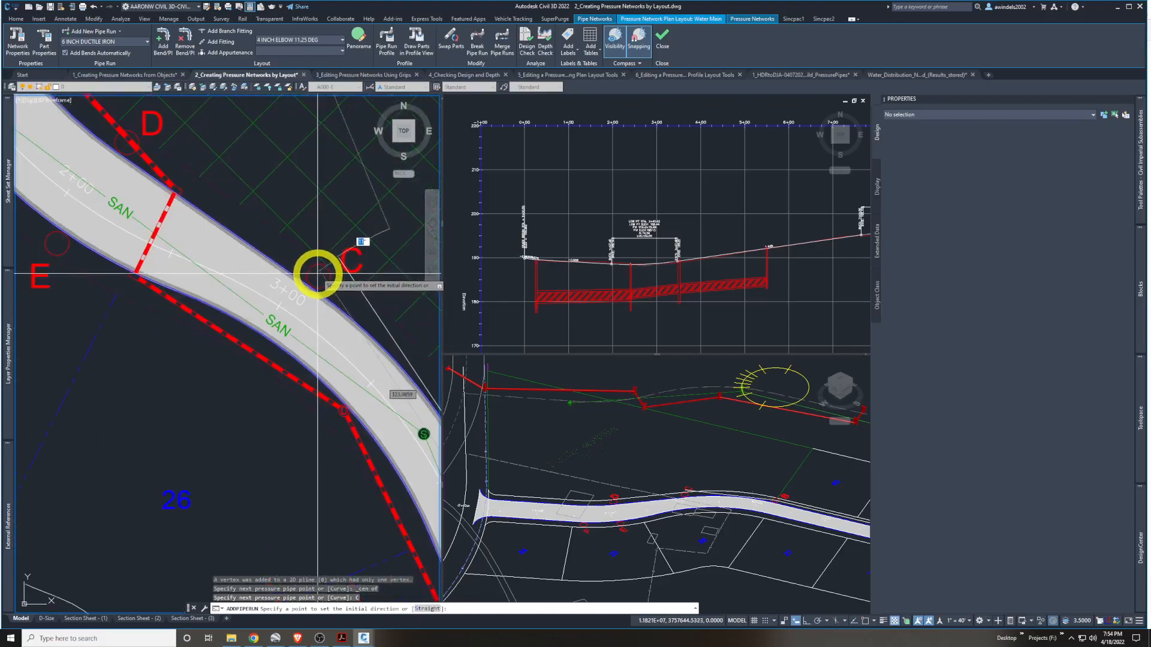
pyautogui.keyDown('shift'); pyautogui.rightClick(313, 268); pyautogui.keyUp('shift')
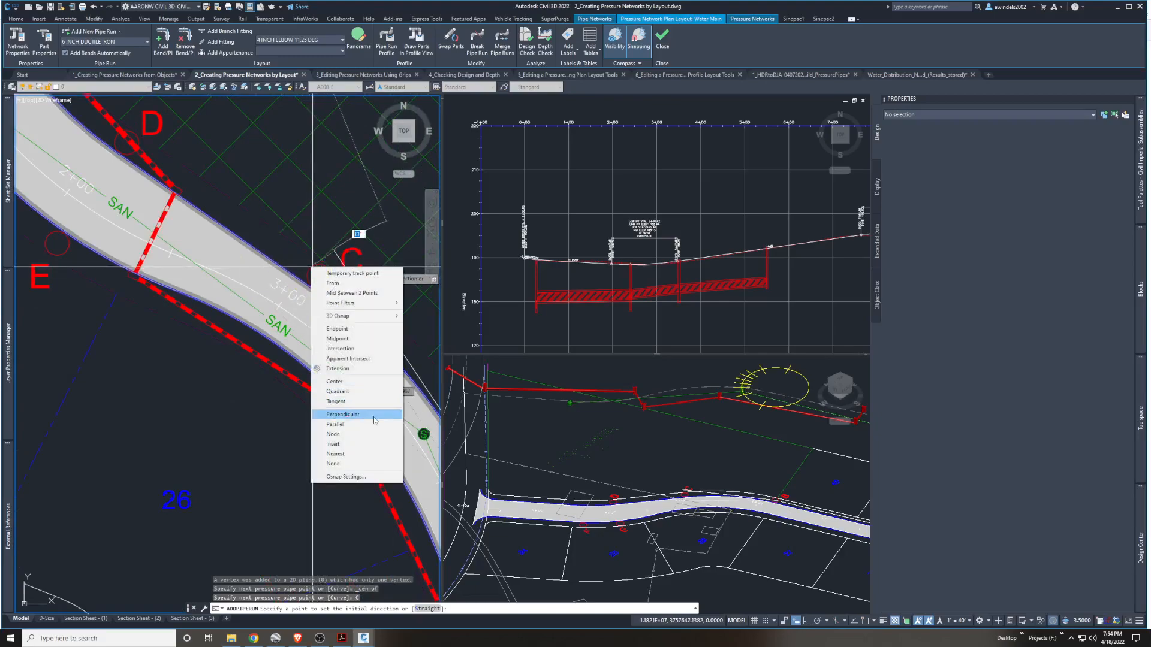
pyautogui.click(351, 383)
pyautogui.click(328, 275)
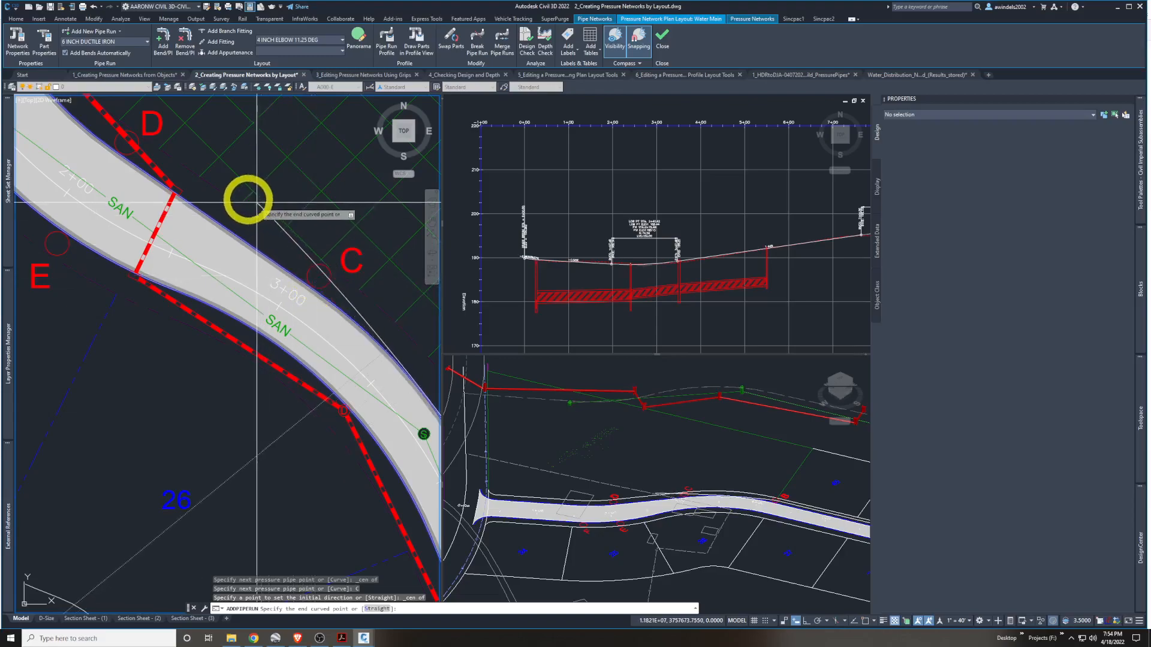
# End the curved pipe at the exact center of circle D and check the layout between circles B and D
pyautogui.moveTo(247, 198); pyautogui.dragTo(267, 237, button='middle')
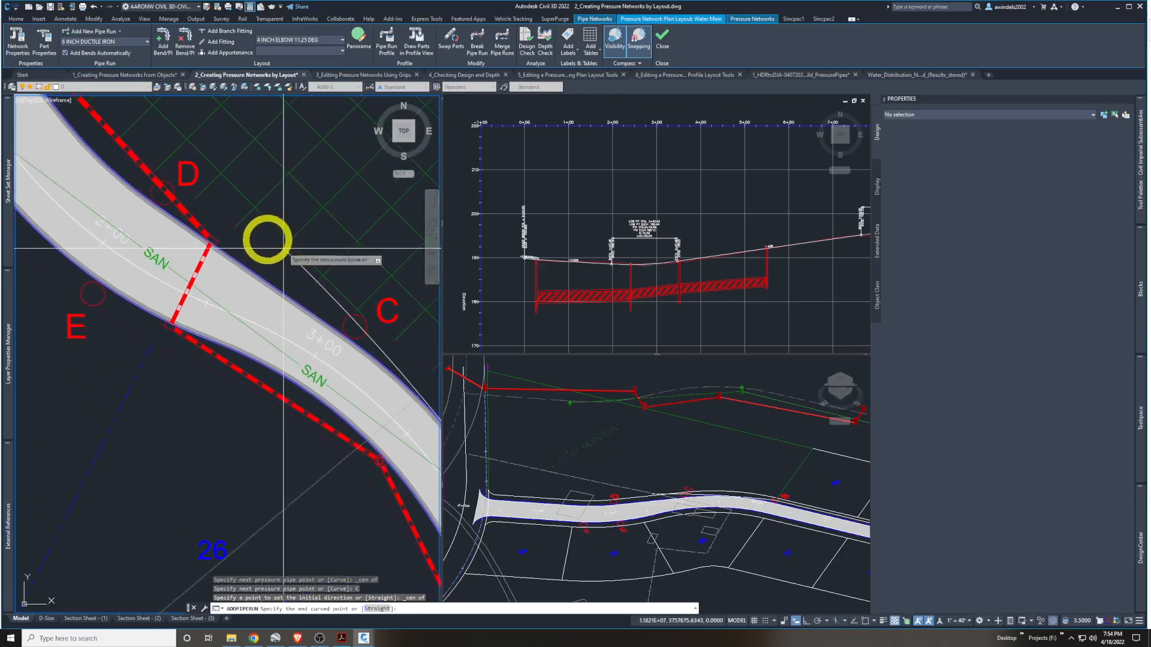
pyautogui.keyDown('shift'); pyautogui.rightClick(166, 199); pyautogui.keyUp('shift')
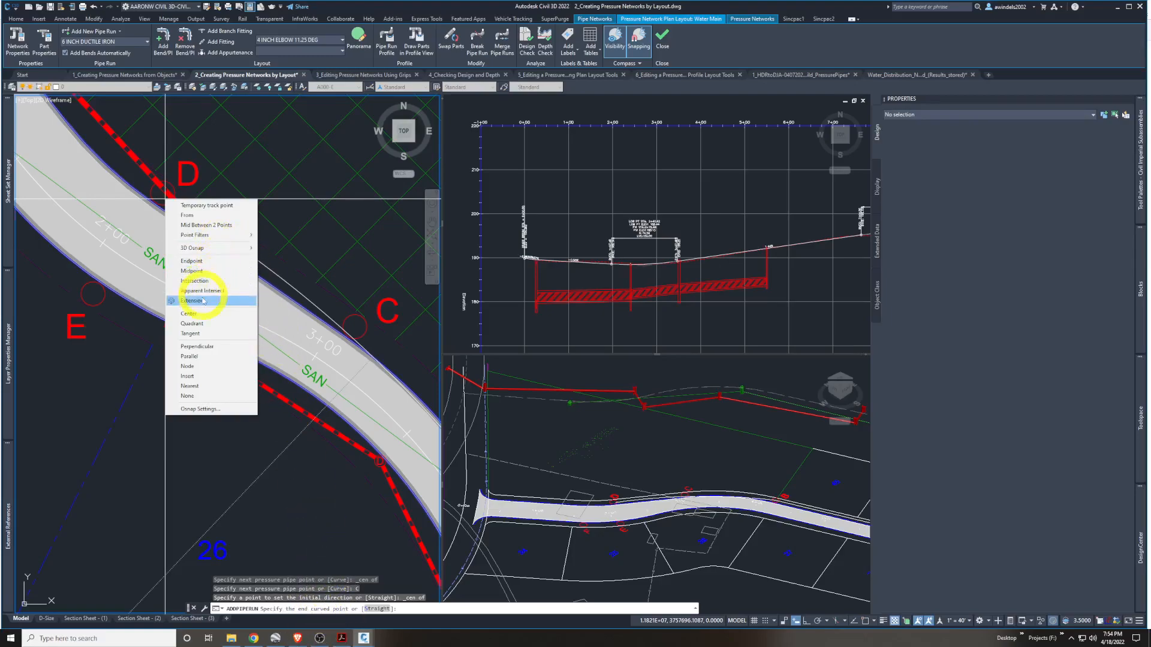
pyautogui.click(190, 313)
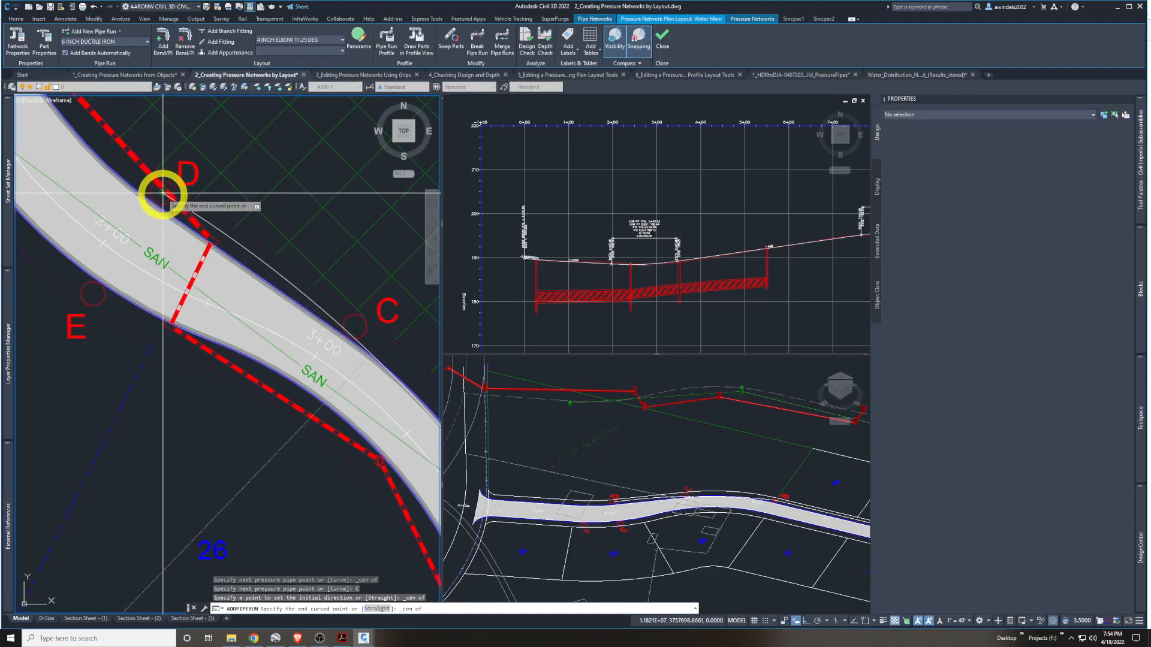
pyautogui.click(162, 193)
pyautogui.scroll(-3, 110, 133)
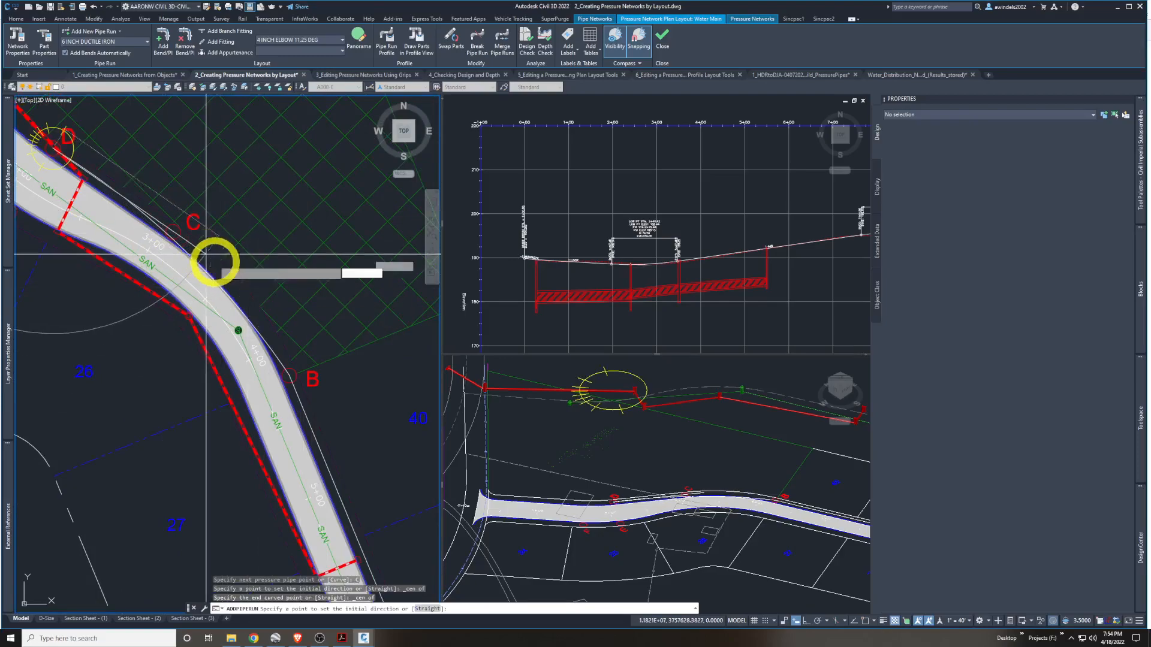
pyautogui.moveTo(208, 255); pyautogui.dragTo(396, 377, button='middle')
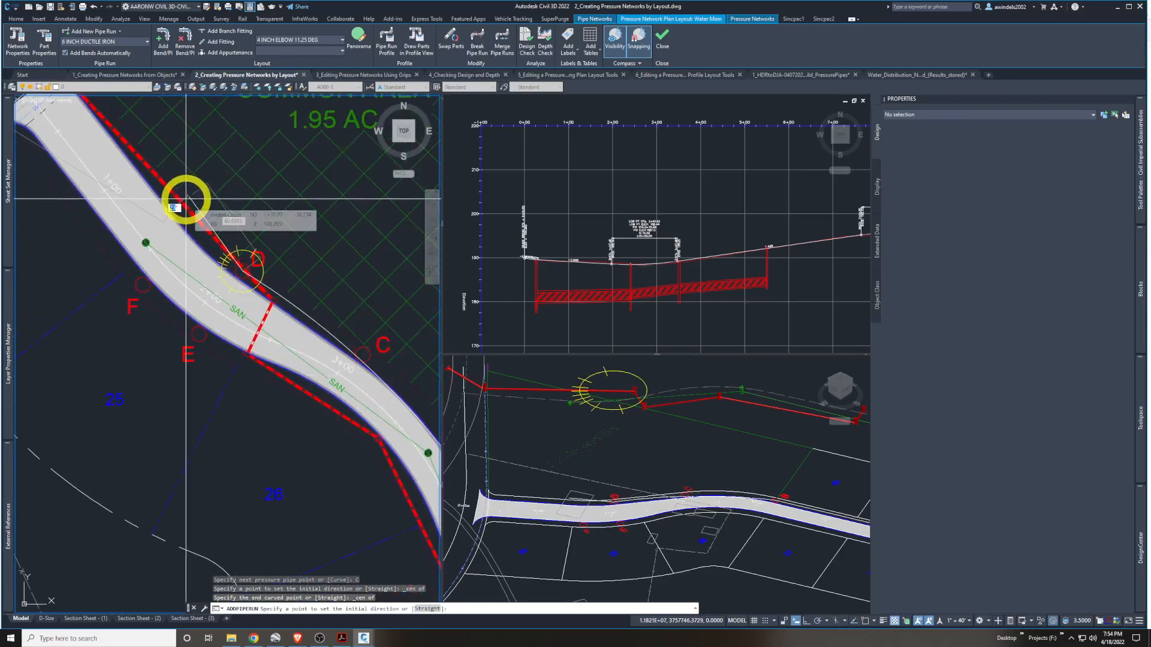
pyautogui.scroll(2, 226, 240)
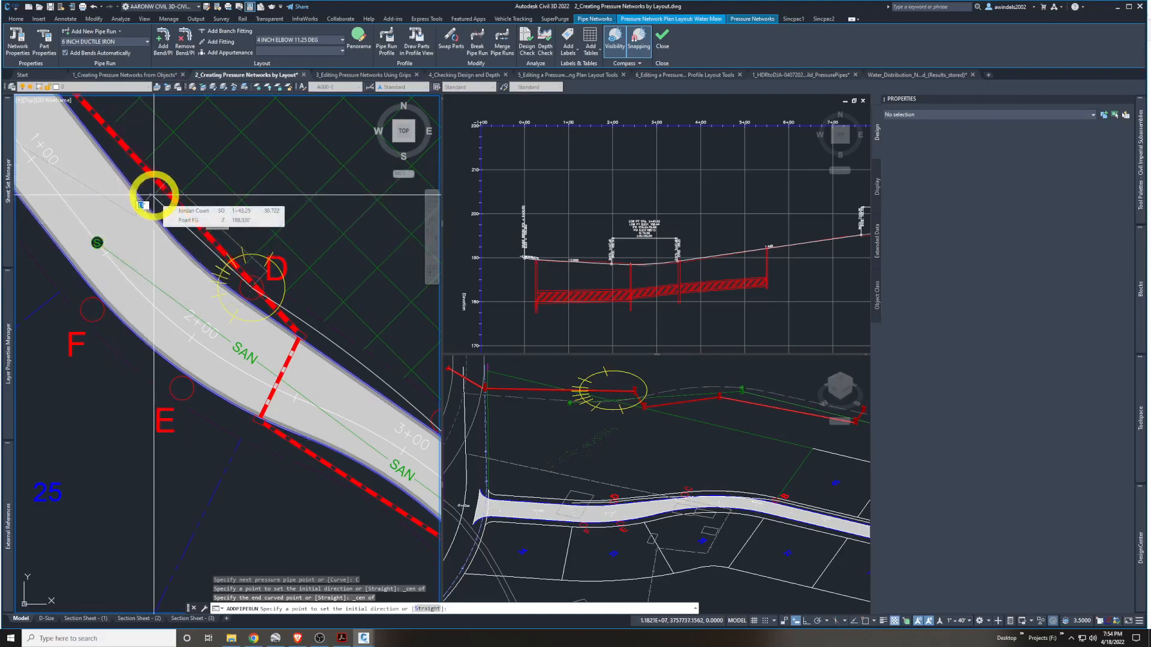
pyautogui.moveTo(353, 326); pyautogui.dragTo(227, 258, button='middle')
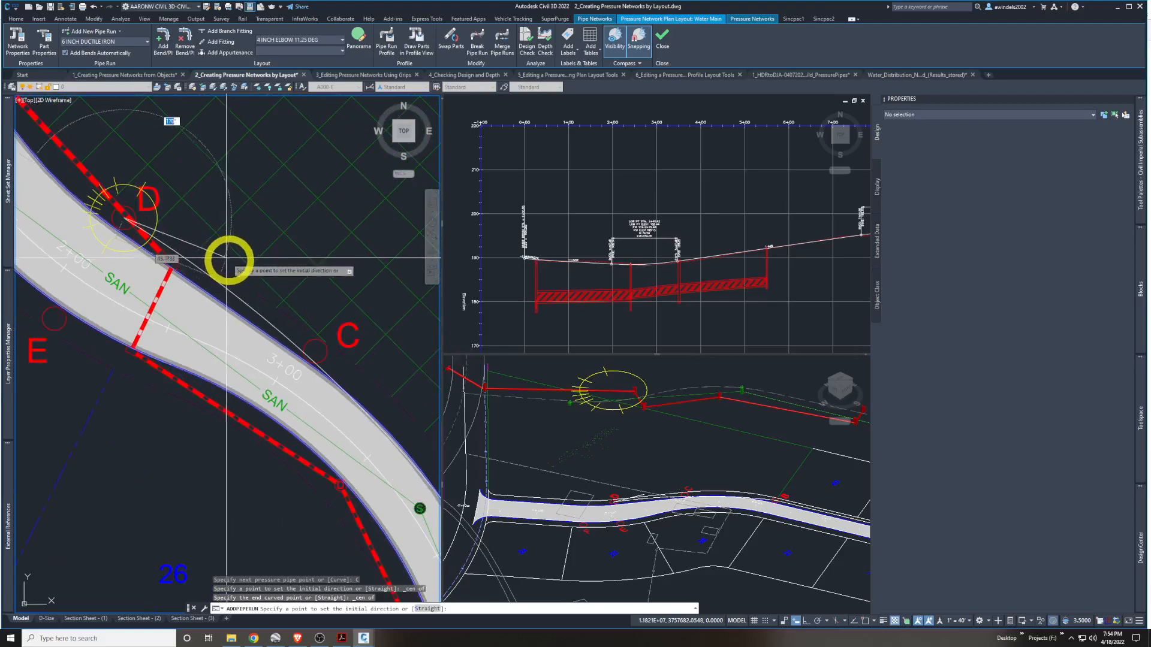
pyautogui.scroll(-4, 226, 258)
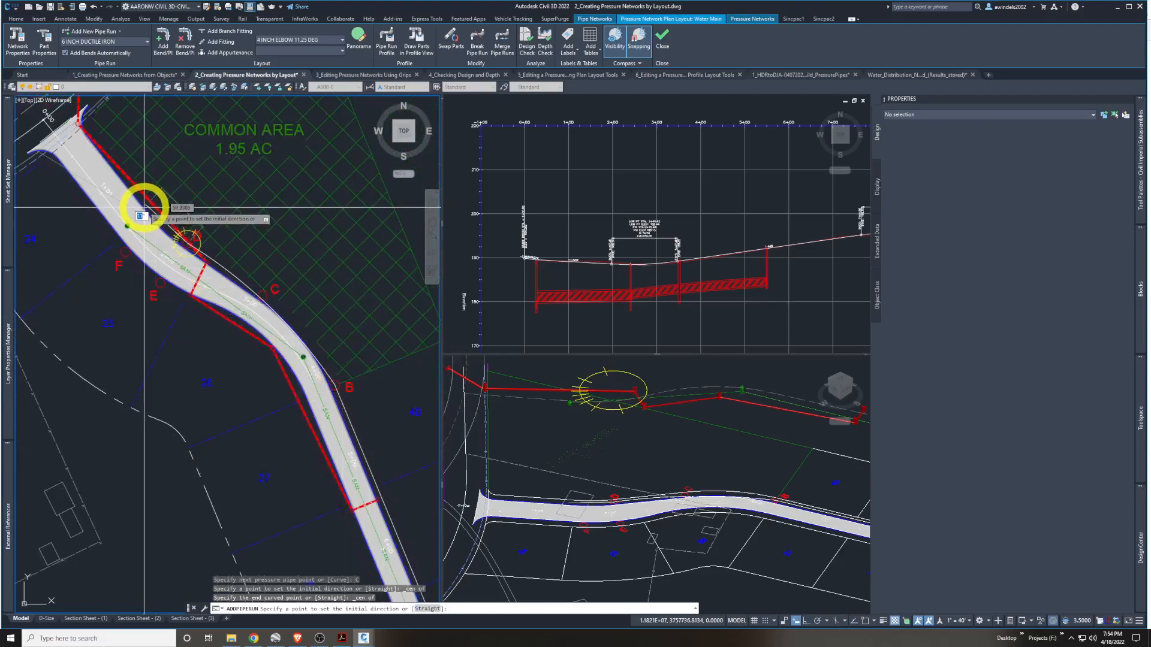
# Add a 90-degree elbow fitting to the open end of the pipe run at the center of circle D
pyautogui.moveTo(144, 207); pyautogui.dragTo(204, 221, button='middle')
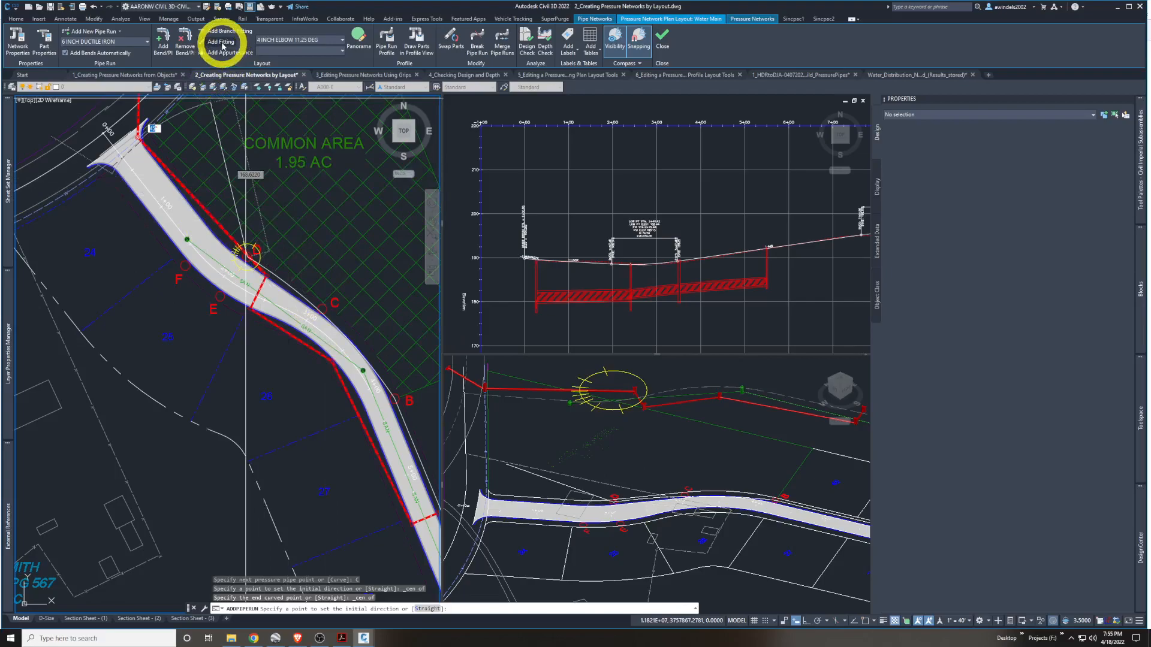
pyautogui.click(277, 40)
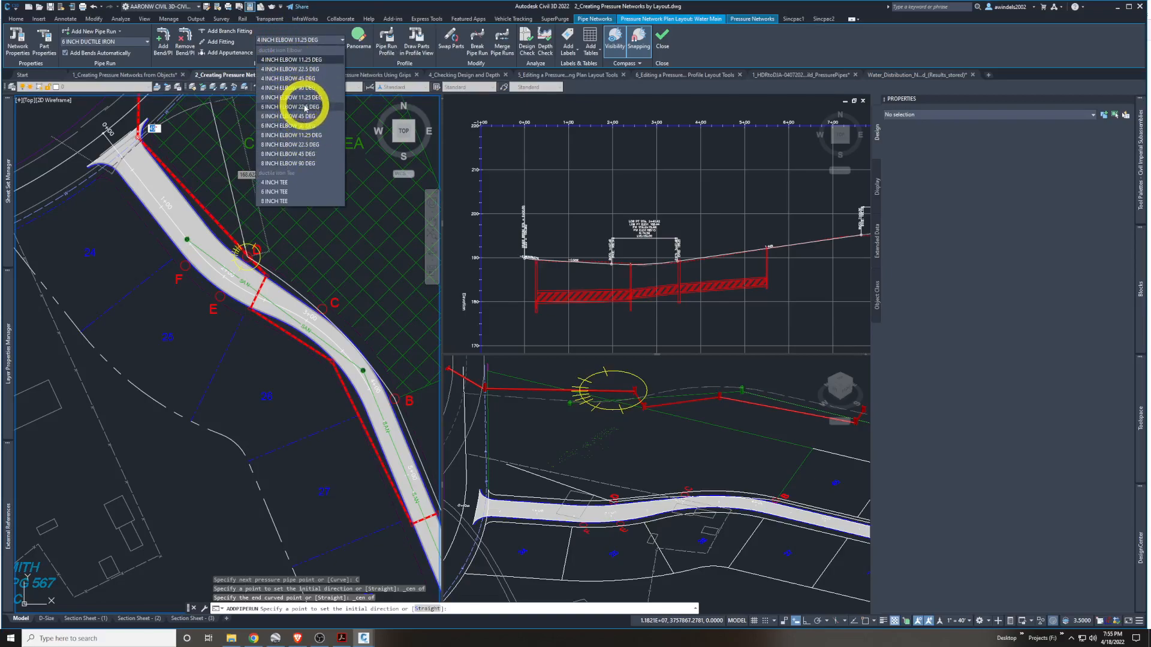
pyautogui.click(309, 126)
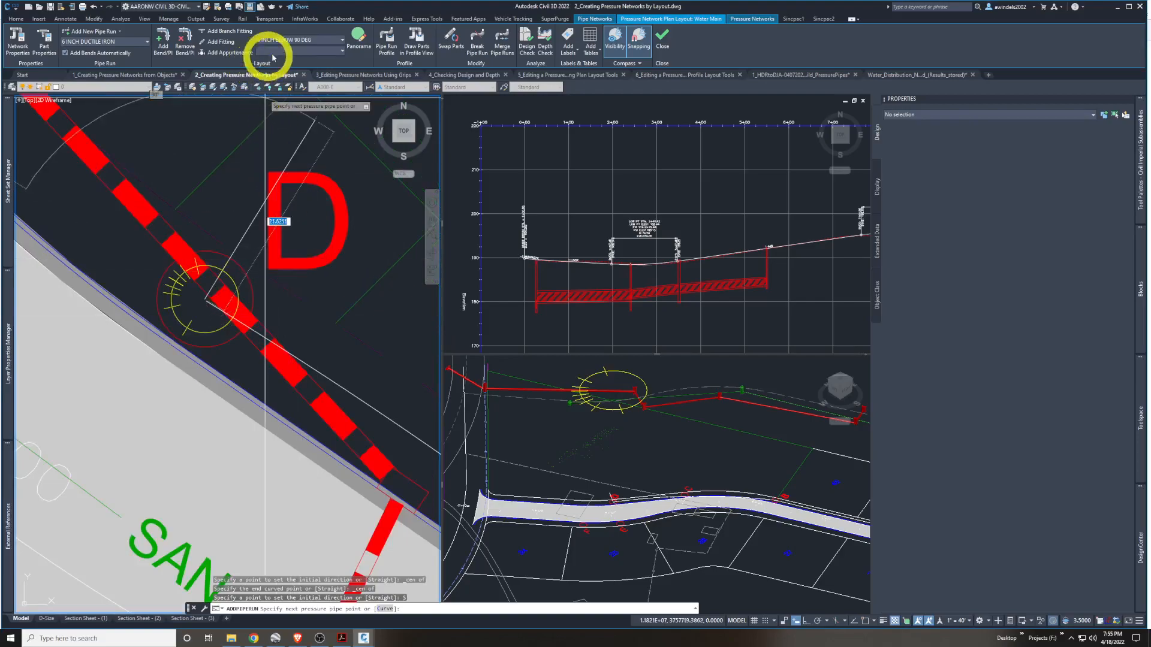
pyautogui.click(227, 44)
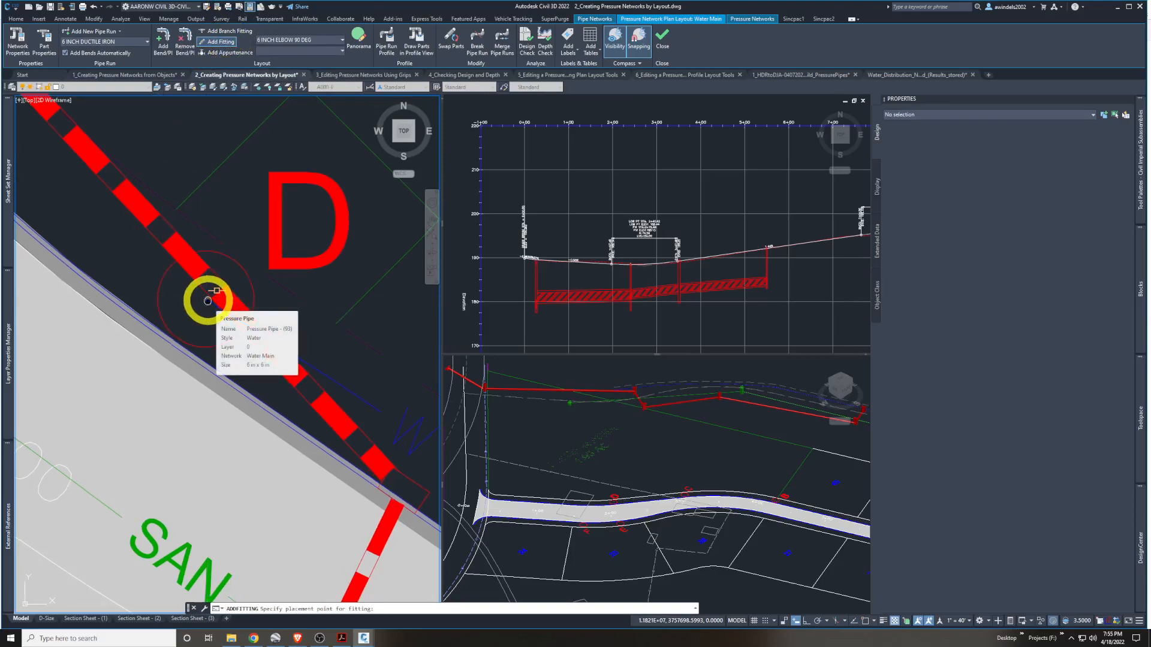
pyautogui.scroll(-3, 262, 288)
pyautogui.scroll(-3, 280, 290)
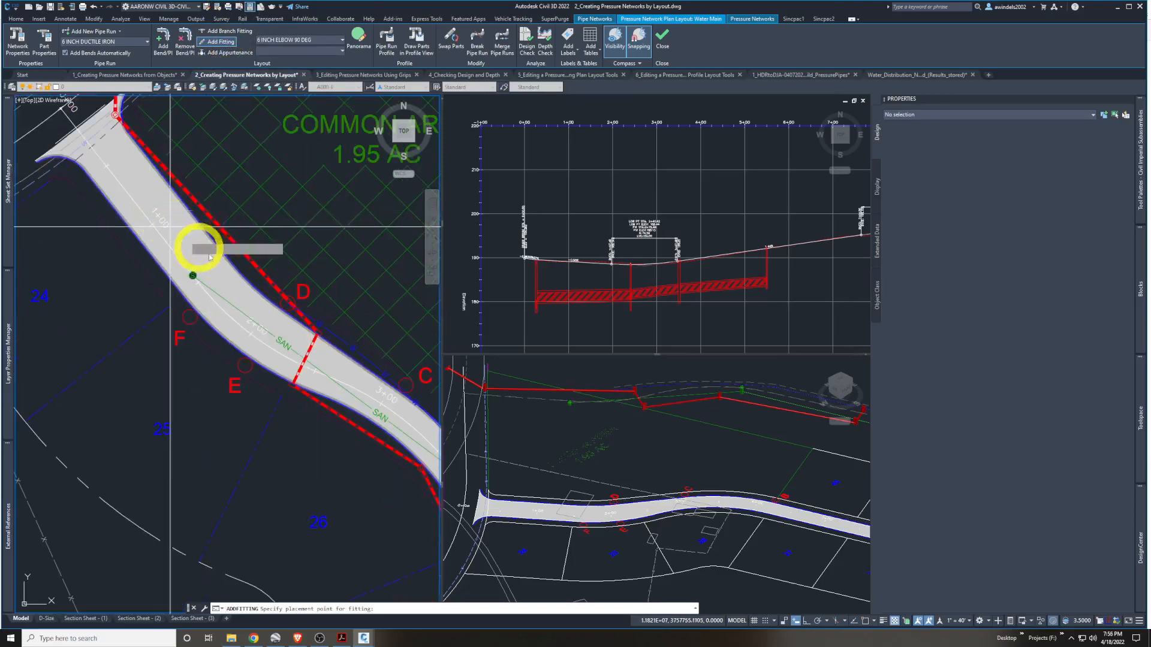
pyautogui.scroll(3, 300, 302)
pyautogui.scroll(4, 226, 301)
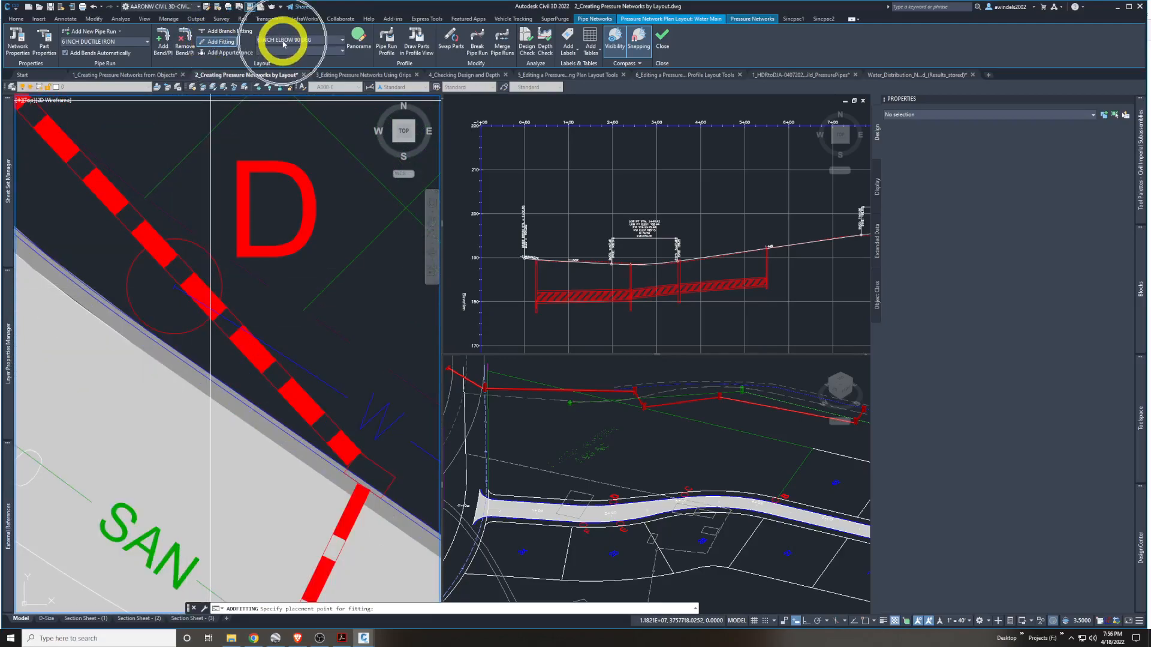
pyautogui.click(175, 289)
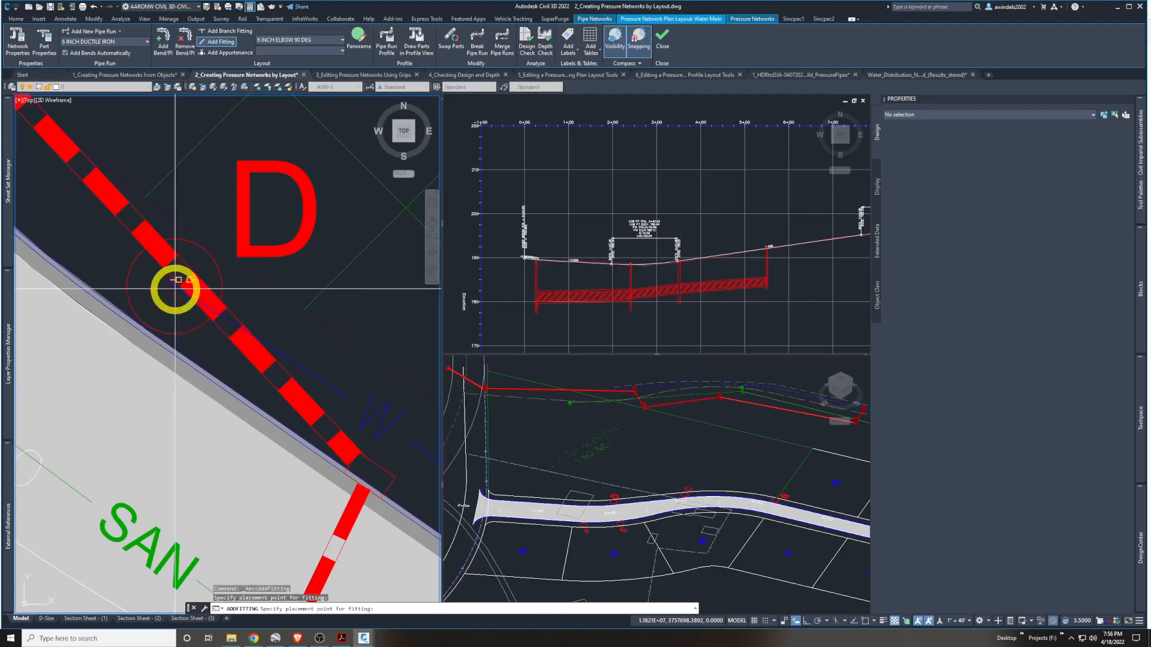
pyautogui.scroll(3, 176, 289)
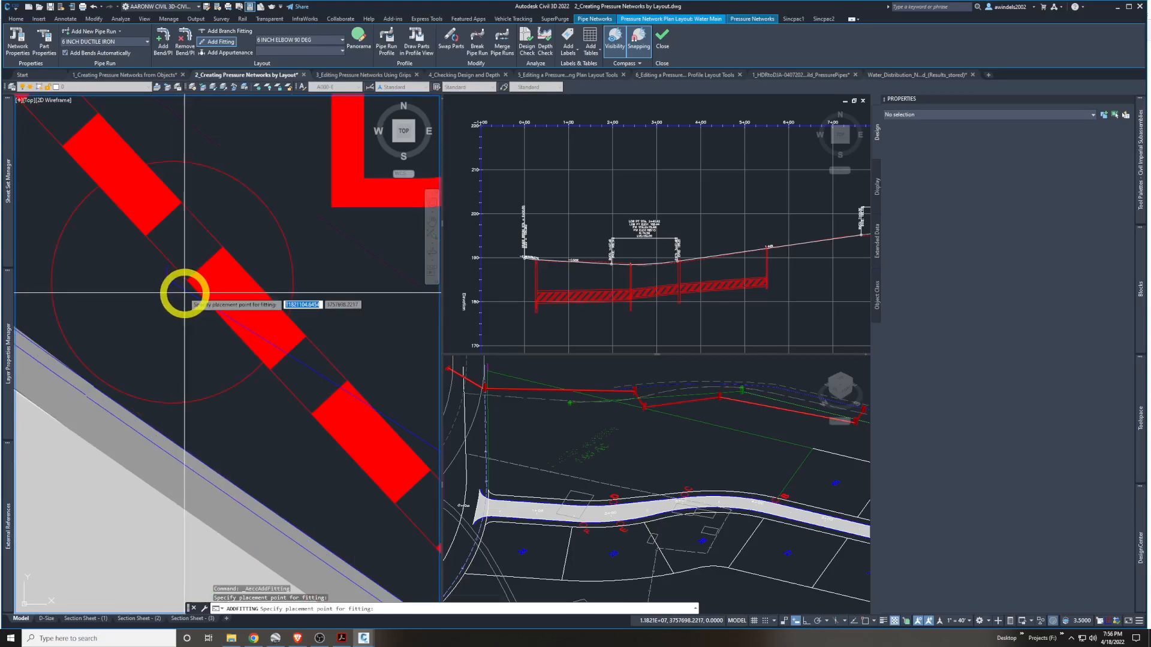
pyautogui.click(185, 293)
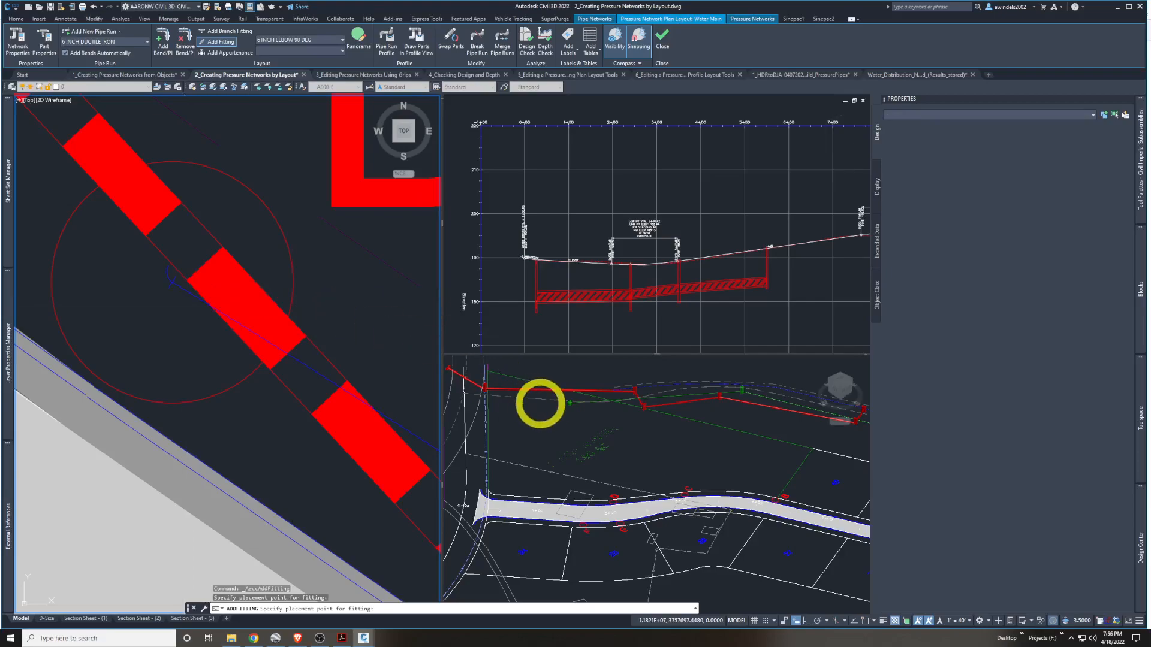
# Leave the fitting placement and inspect the elbow at circle D up close in the 3D view
pyautogui.click(497, 332)
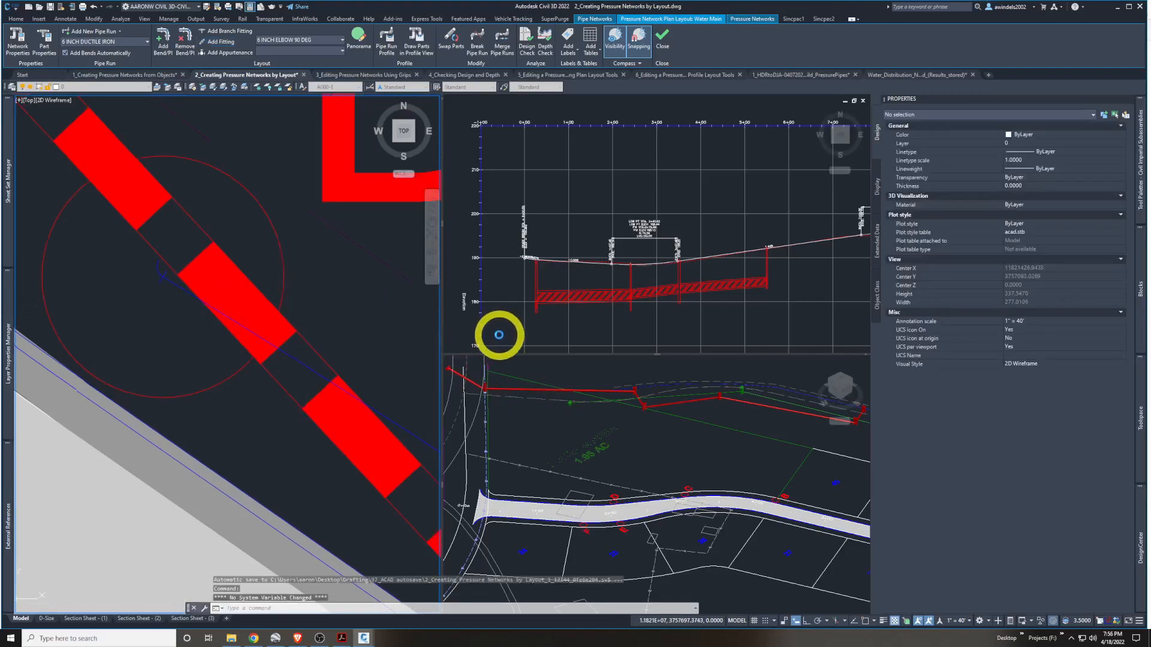
pyautogui.click(498, 334)
pyautogui.click(498, 335)
pyautogui.press('Escape')
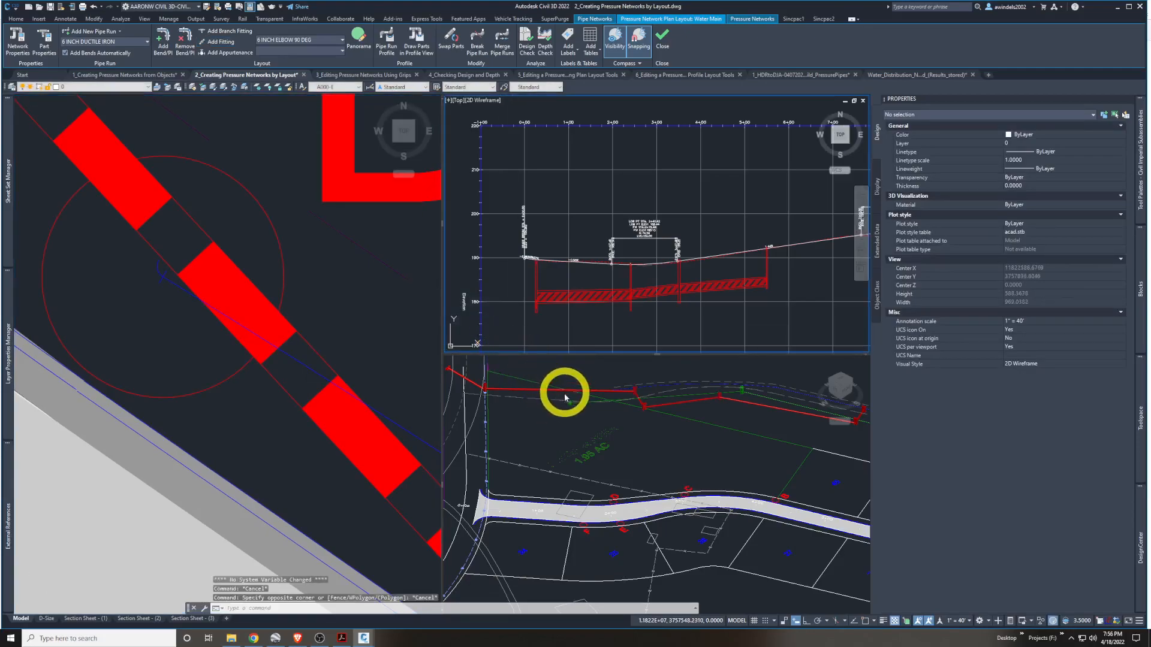
pyautogui.scroll(2, 648, 396)
pyautogui.scroll(2, 627, 393)
pyautogui.click(622, 432)
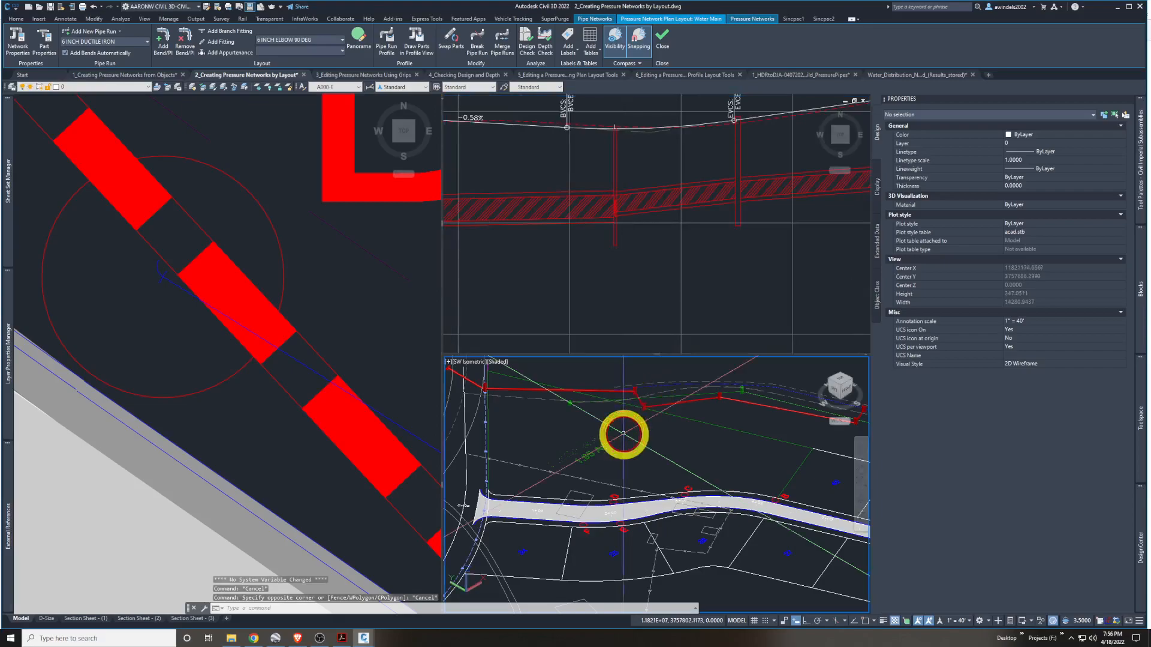
pyautogui.scroll(3, 623, 404)
pyautogui.scroll(6, 623, 404)
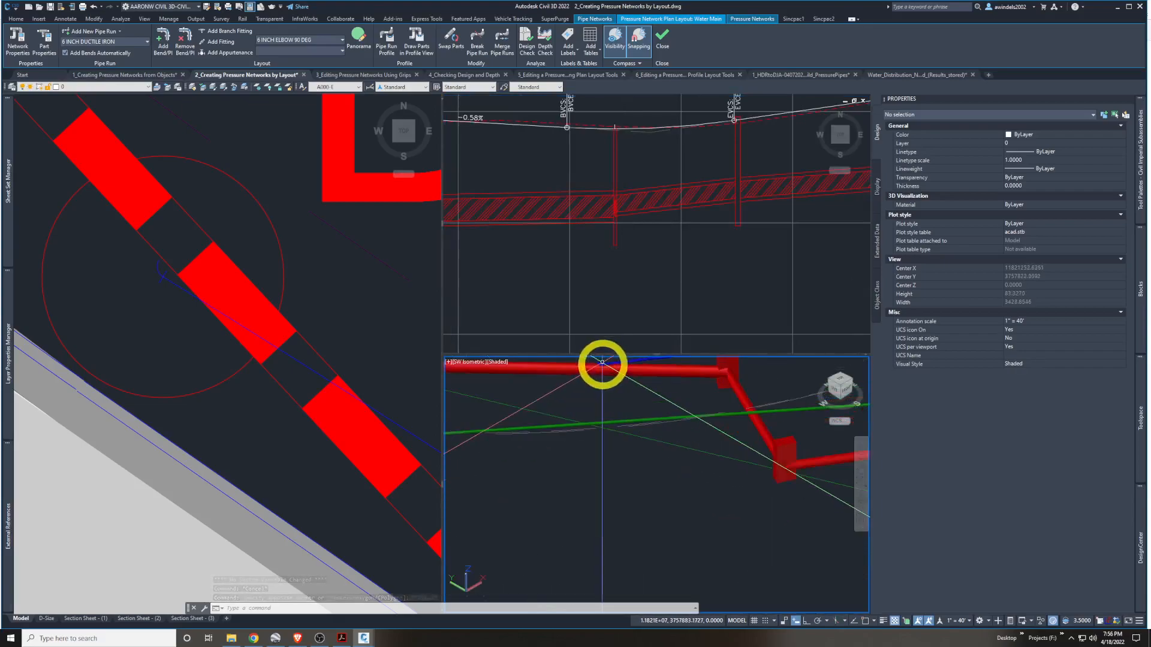
pyautogui.scroll(5, 593, 475)
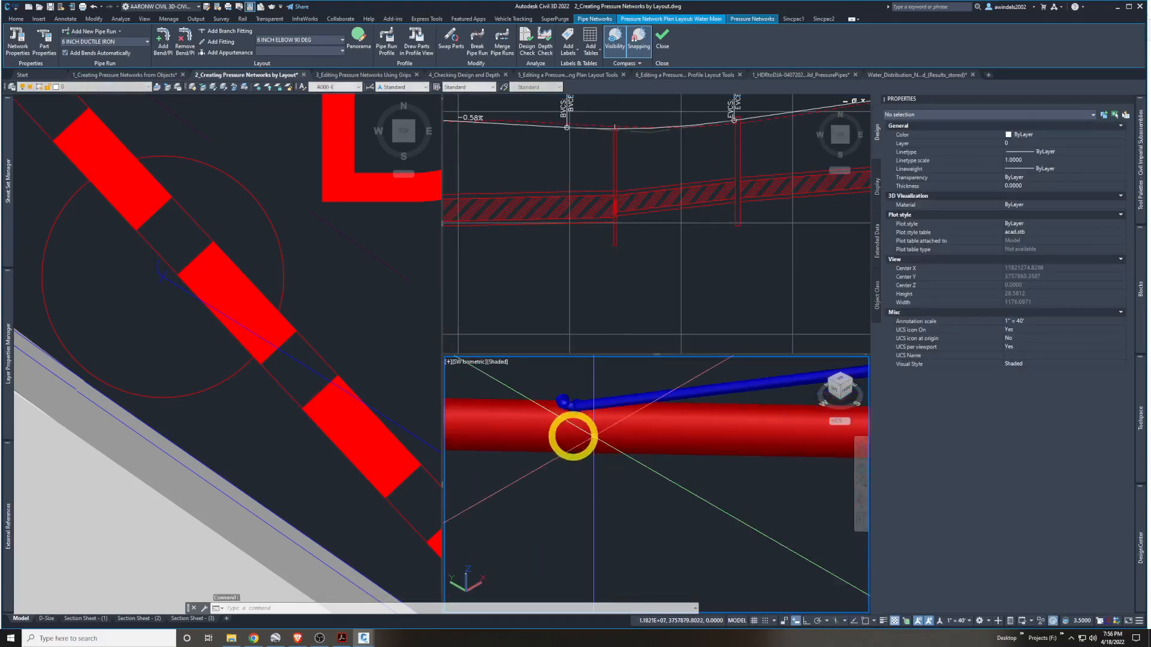
pyautogui.scroll(-6, 624, 415)
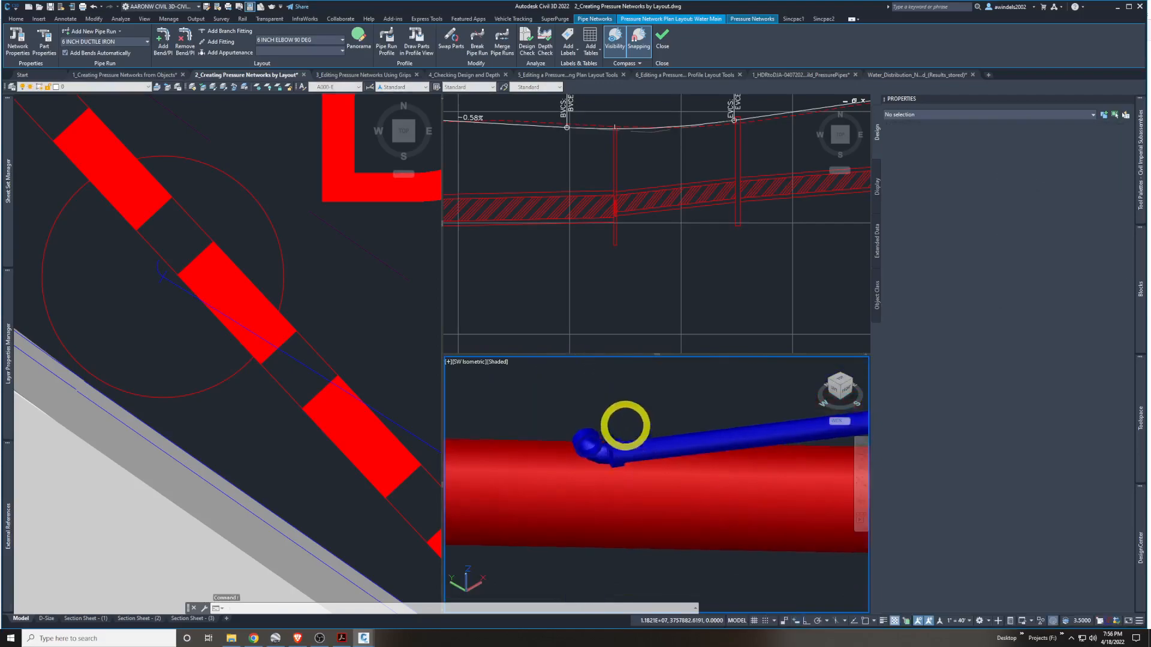
# Examine the water main's route past the red pipes and structures in the 3D view, back to the elbow
pyautogui.moveTo(680, 452); pyautogui.dragTo(493, 483, button='middle')
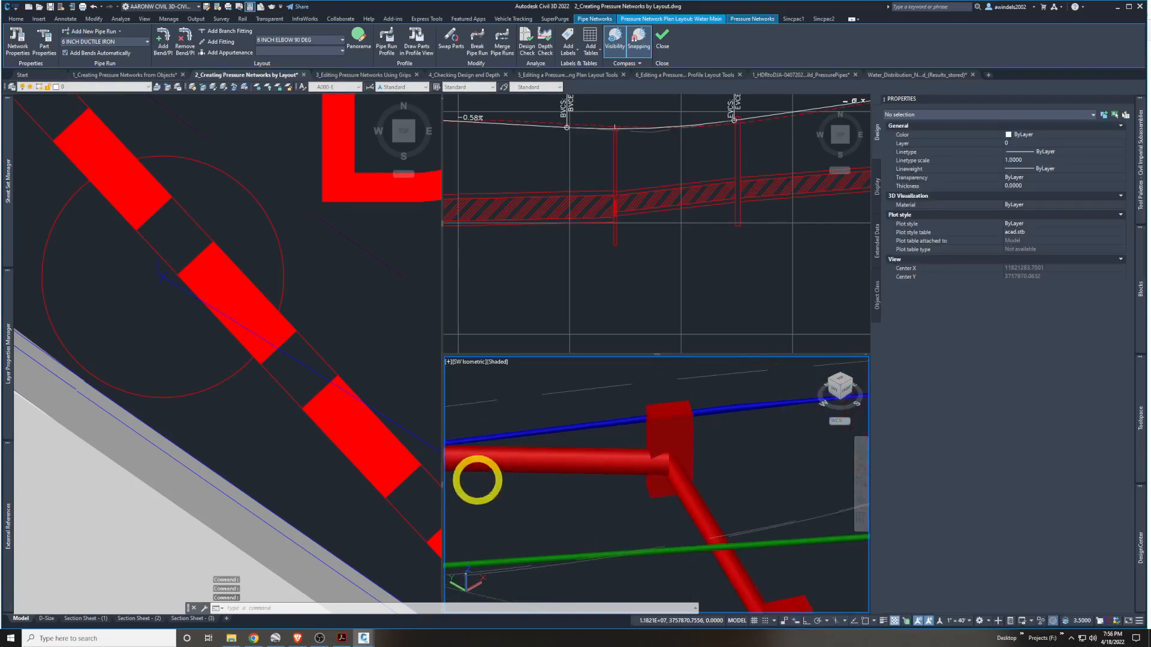
pyautogui.scroll(-3, 642, 453)
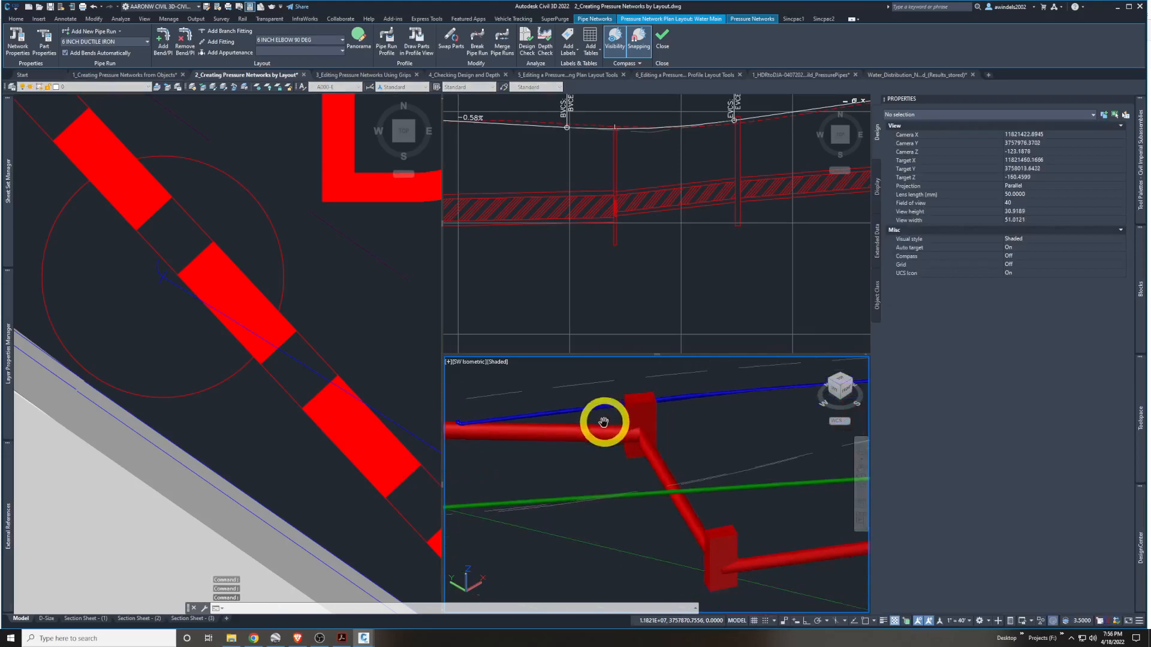
pyautogui.moveTo(806, 404); pyautogui.dragTo(582, 481, button='middle')
pyautogui.moveTo(833, 558); pyautogui.dragTo(463, 376, button='middle')
pyautogui.moveTo(833, 441); pyautogui.dragTo(707, 573, button='middle')
pyautogui.scroll(-3, 709, 549)
pyautogui.moveTo(583, 478); pyautogui.dragTo(758, 425, button='middle')
pyautogui.scroll(5, 636, 498)
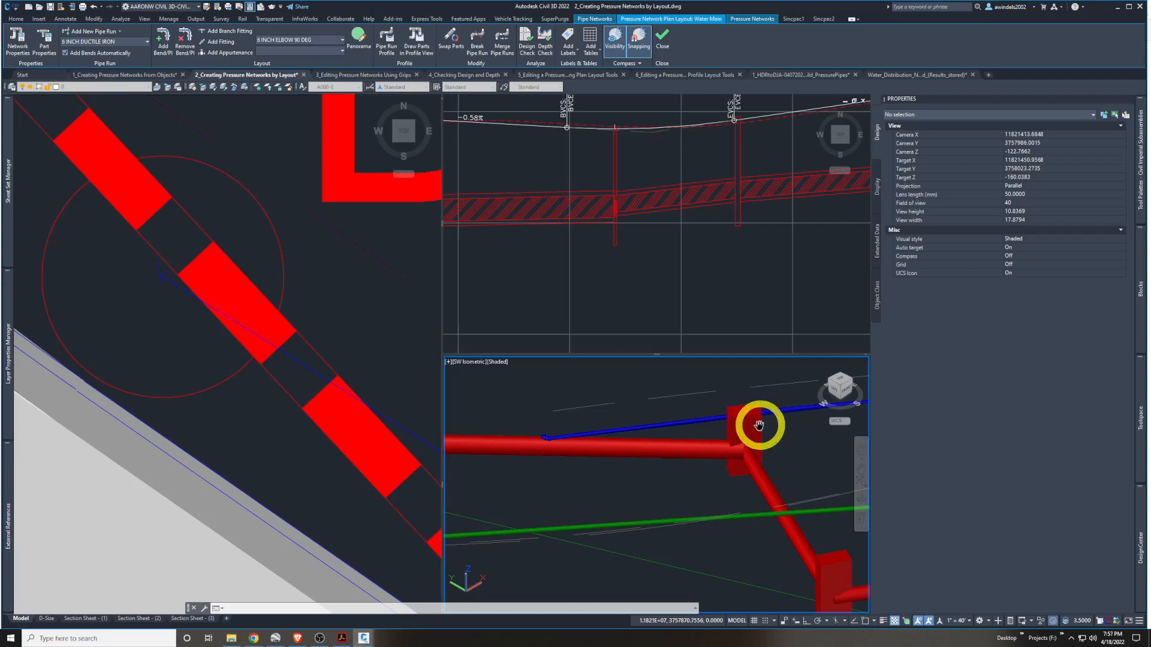
pyautogui.moveTo(662, 467); pyautogui.dragTo(682, 448, button='middle')
pyautogui.scroll(2, 577, 423)
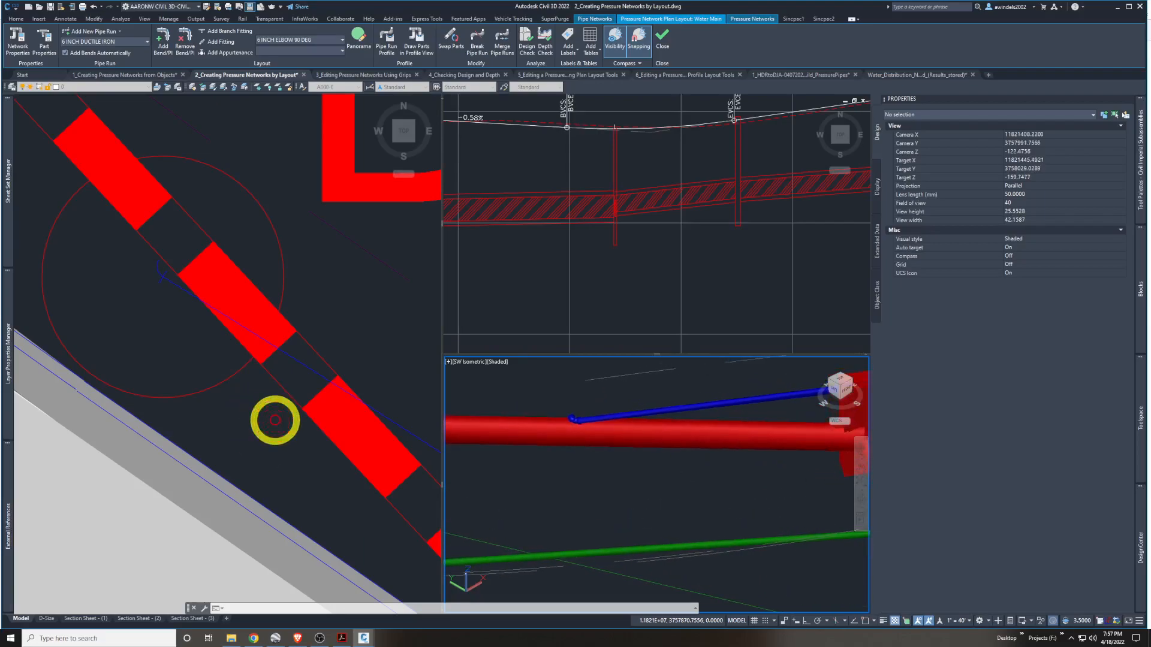
# Select the pipe run alignment at circle D and stretch its end grip slightly at the elbow
pyautogui.click(275, 420)
pyautogui.press('Escape')
pyautogui.press('Escape')
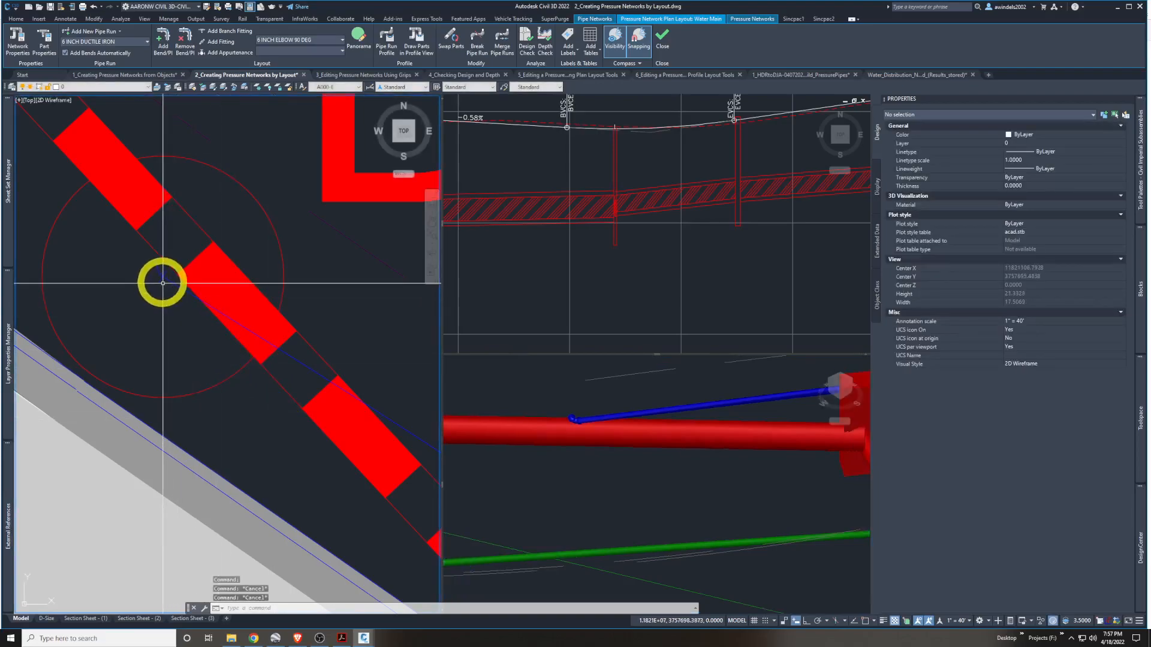
pyautogui.click(160, 274)
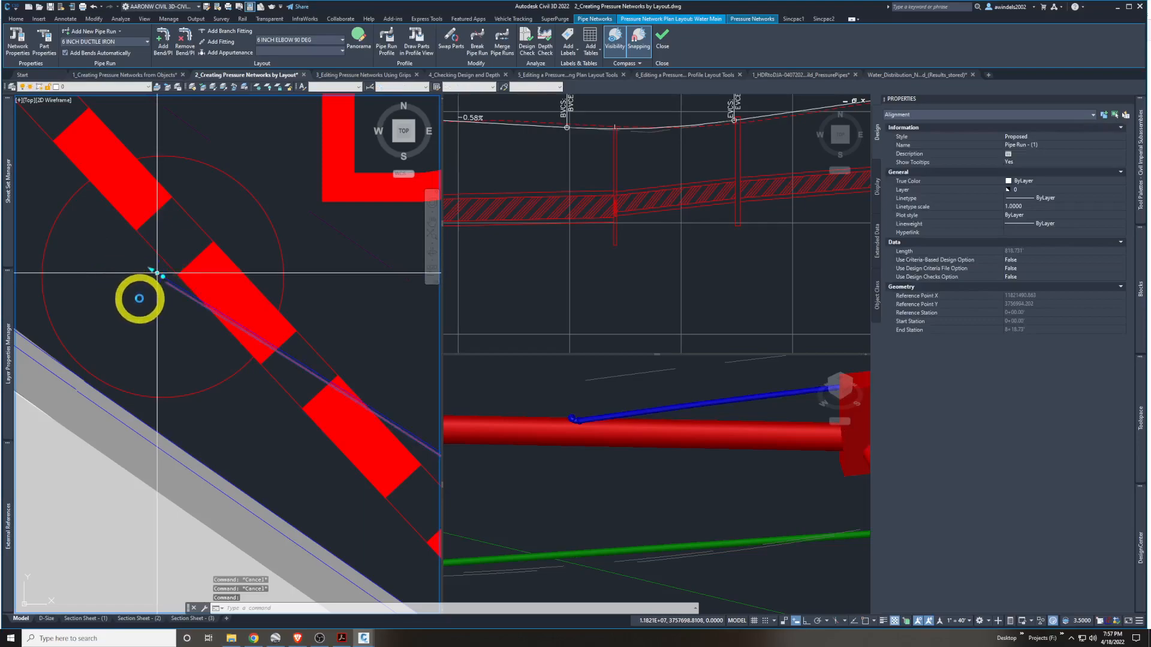
pyautogui.scroll(3, 172, 298)
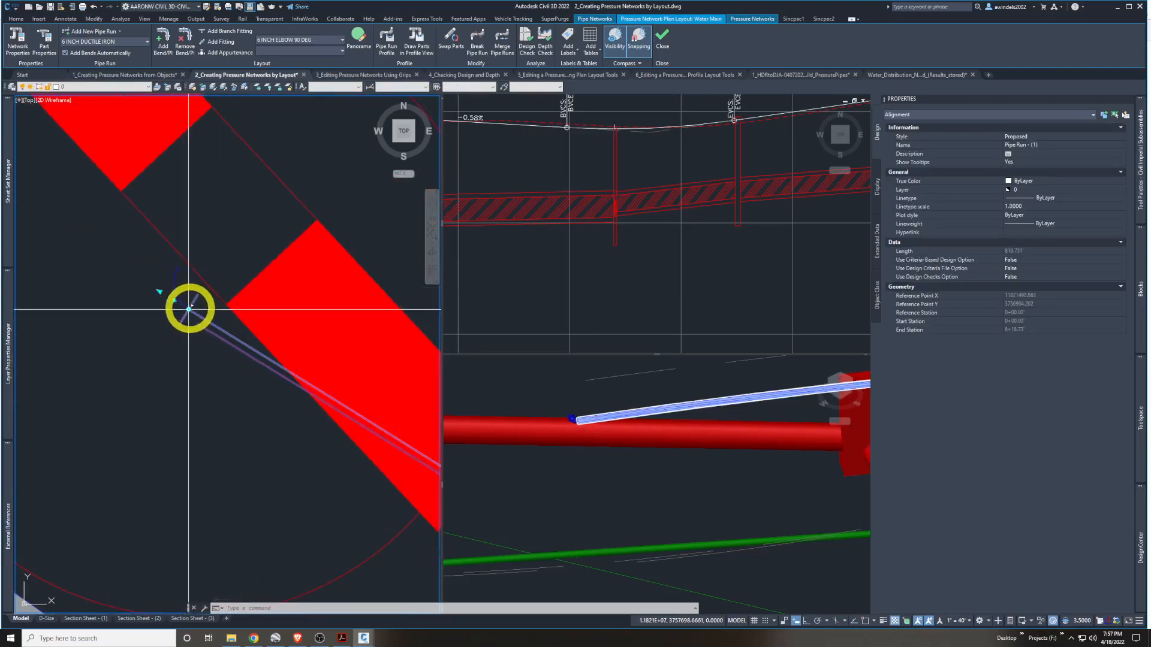
pyautogui.click(159, 292)
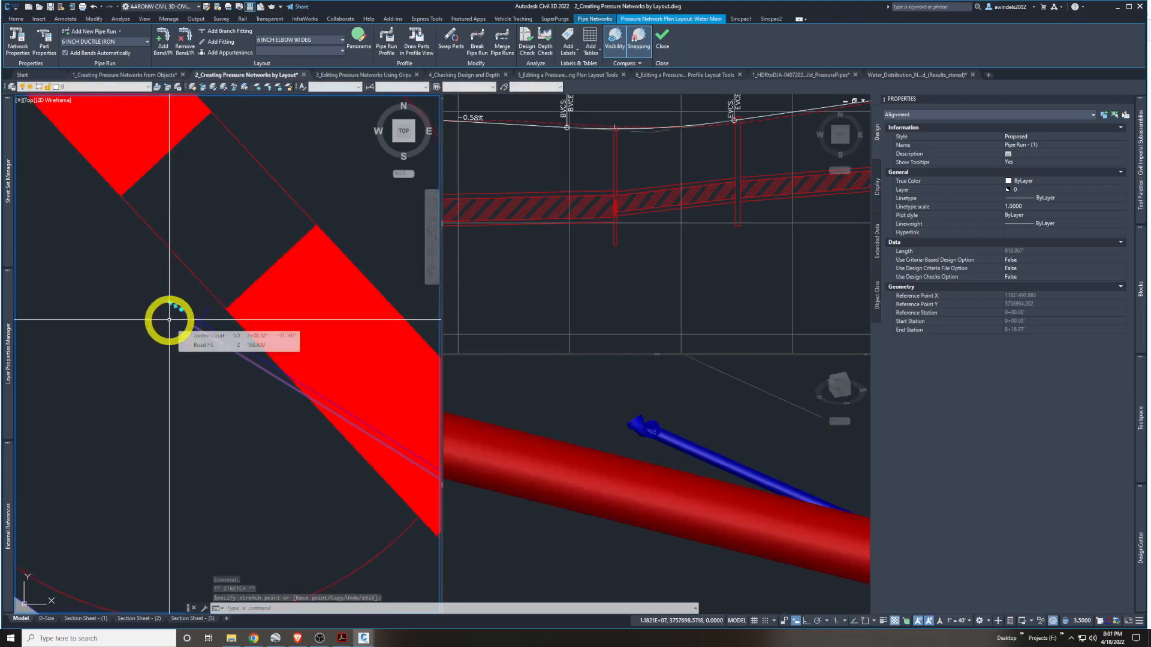
pyautogui.click(168, 316)
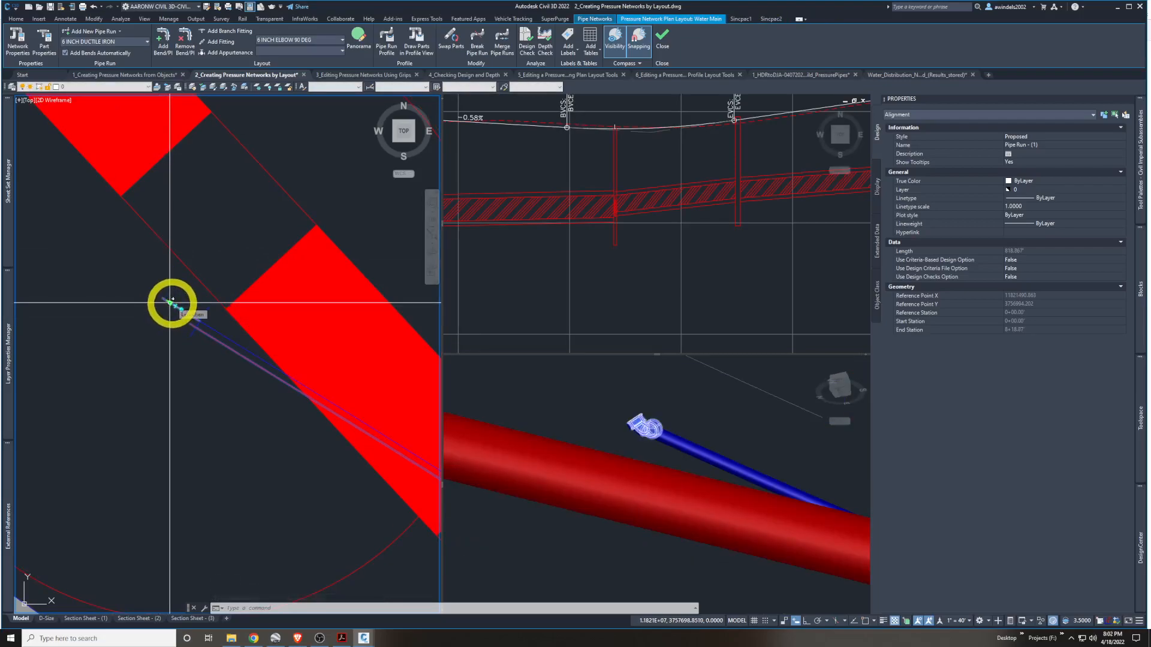
# Stretch the pipe run's grips at the elbow again to readjust the run's end near circle D's center
pyautogui.click(173, 303)
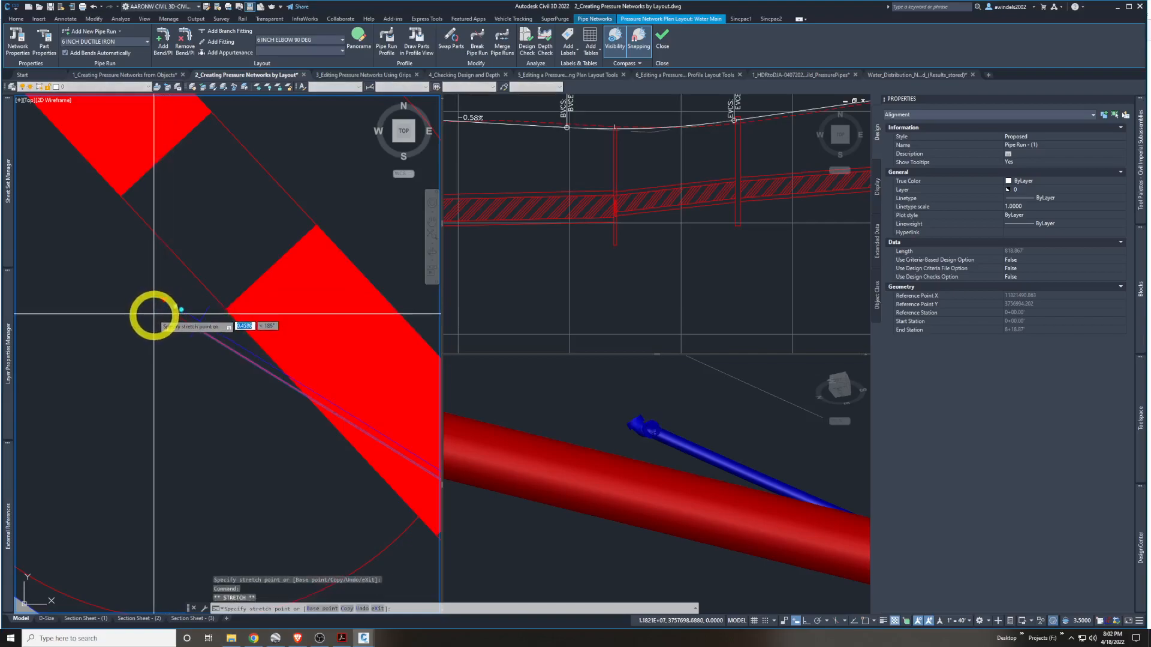
pyautogui.scroll(2, 155, 314)
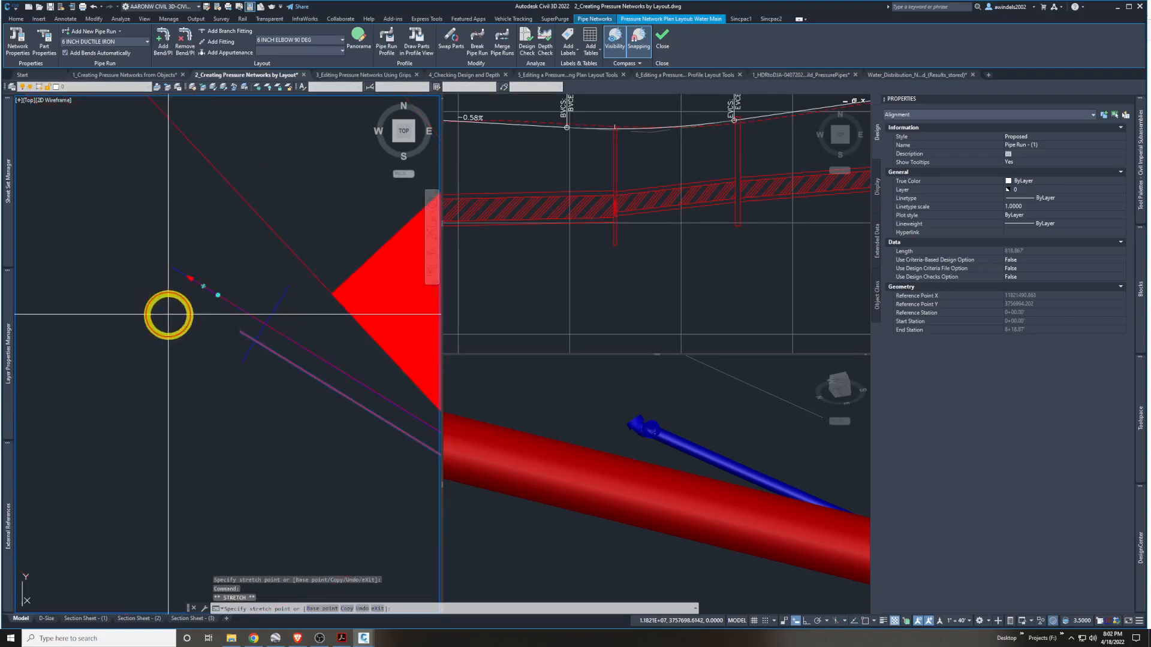
pyautogui.click(190, 291)
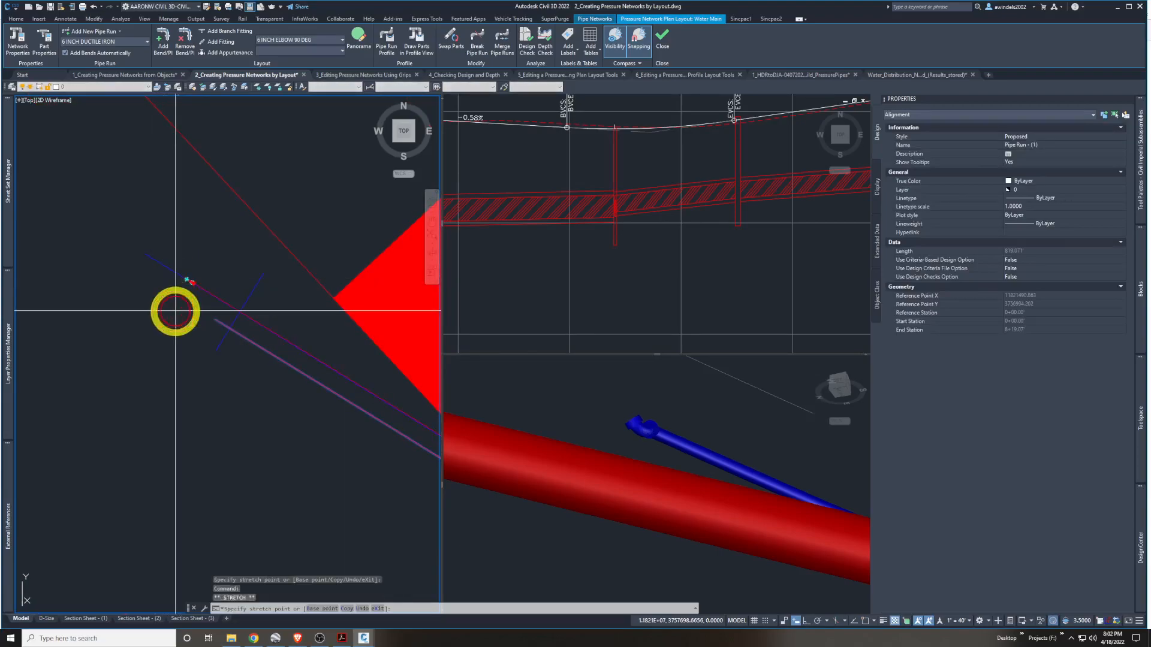
pyautogui.click(176, 310)
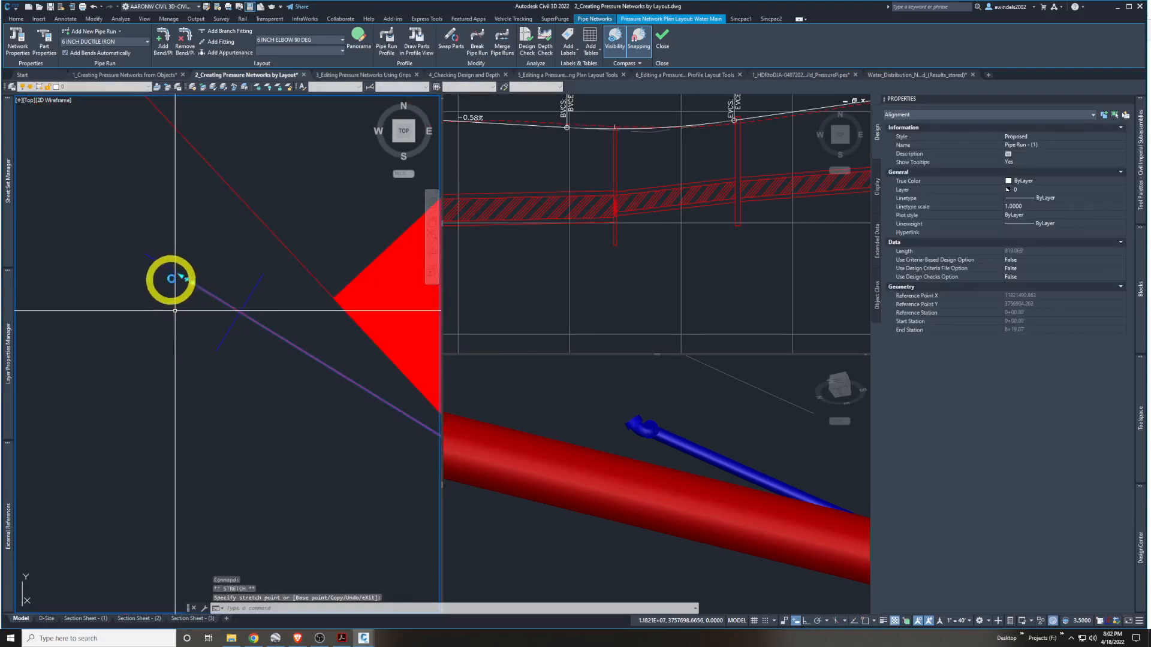
# Stretch the pipe run's end slightly farther outward along the run and clear the selection
pyautogui.click(179, 276)
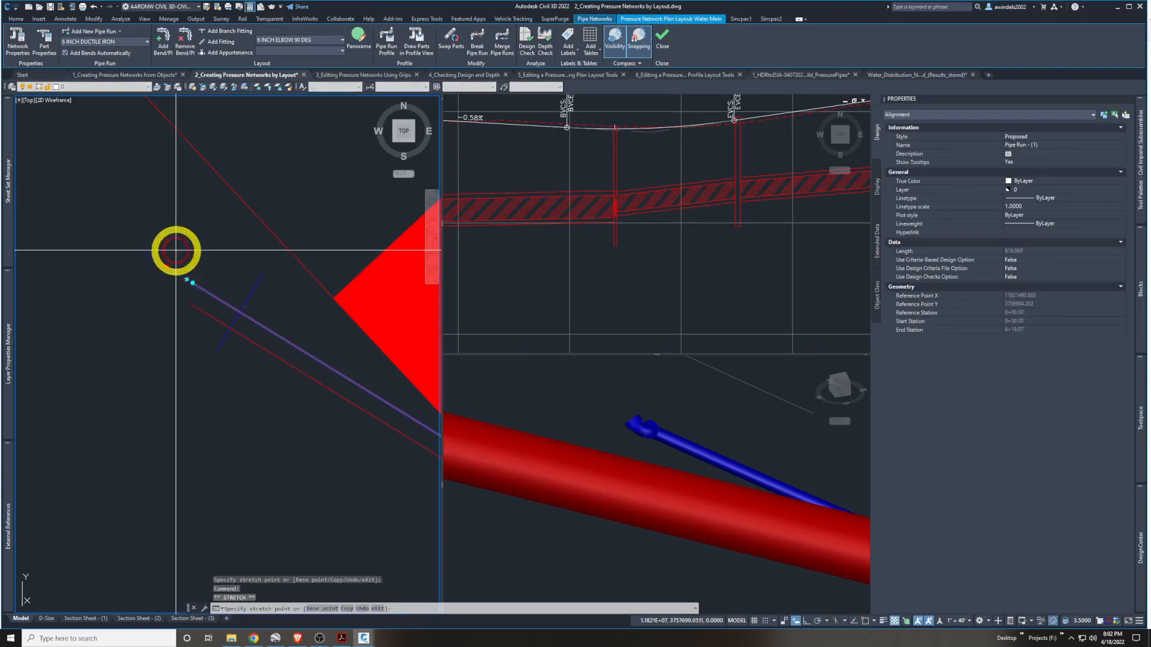
pyautogui.click(156, 259)
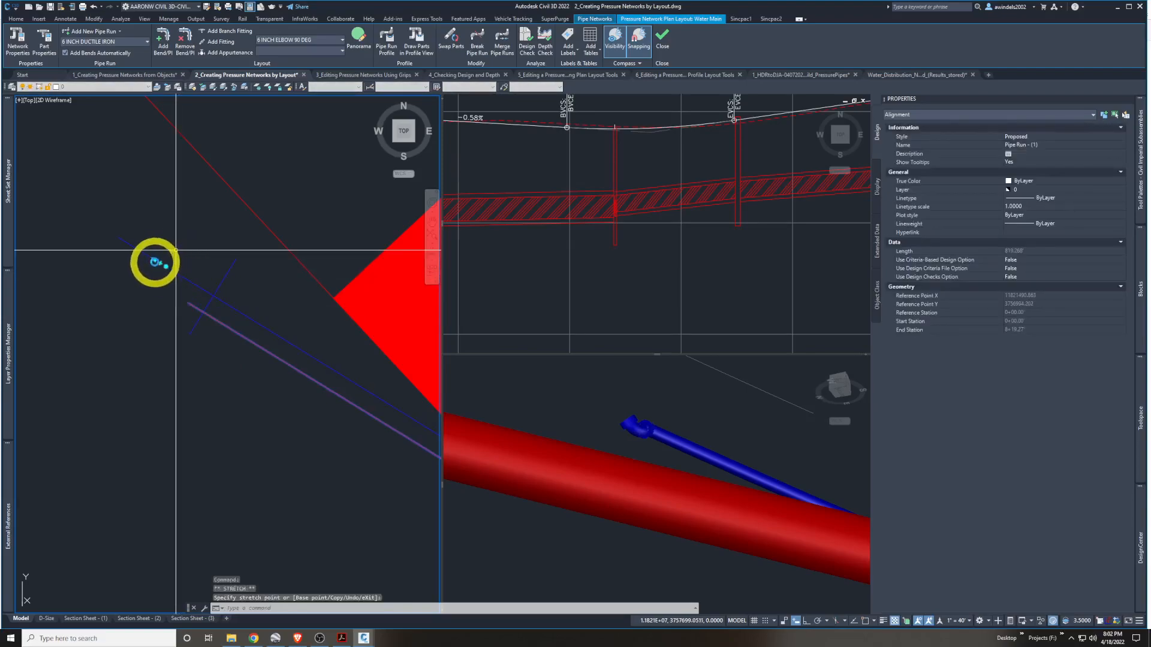
pyautogui.click(173, 271)
pyautogui.press('Escape')
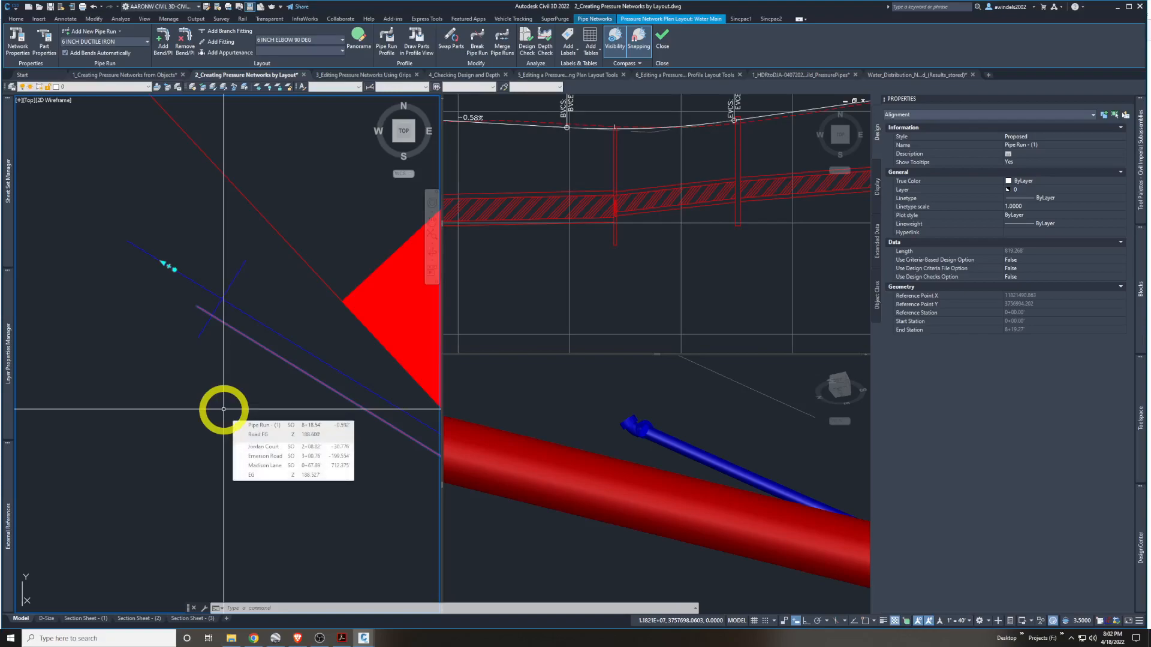
pyautogui.press('Escape')
pyautogui.press('Escape')
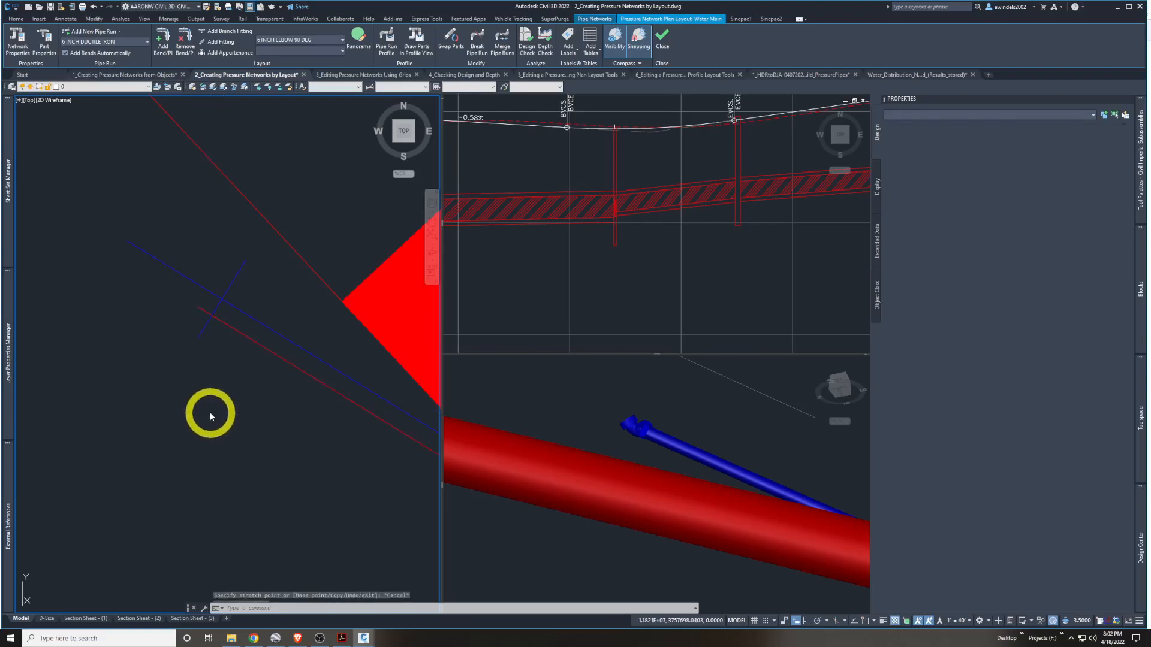
# Check the elbow in the plan and 3D views and bring circles D, E and F into view
pyautogui.click(214, 290)
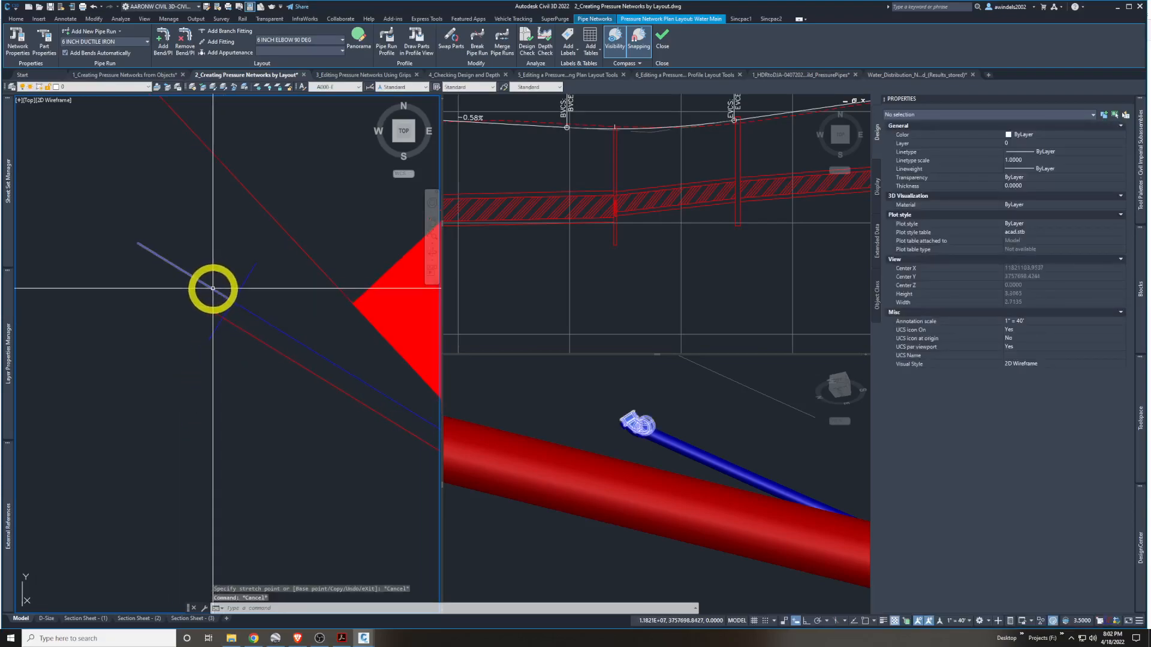
pyautogui.click(674, 452)
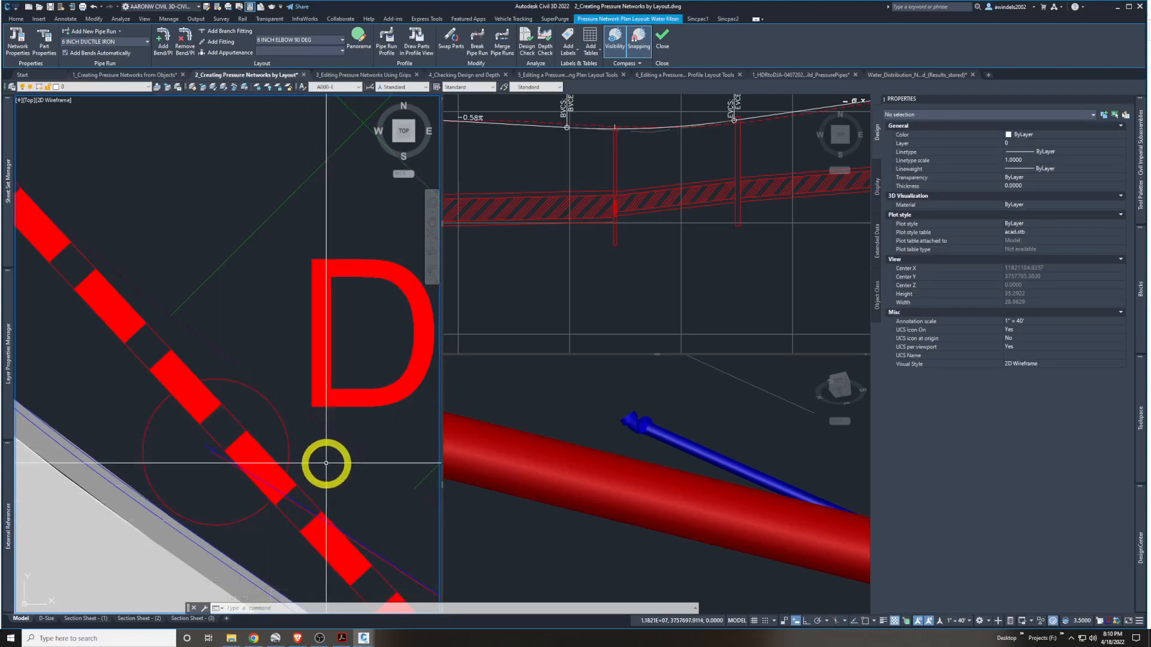
pyautogui.scroll(-6, 318, 437)
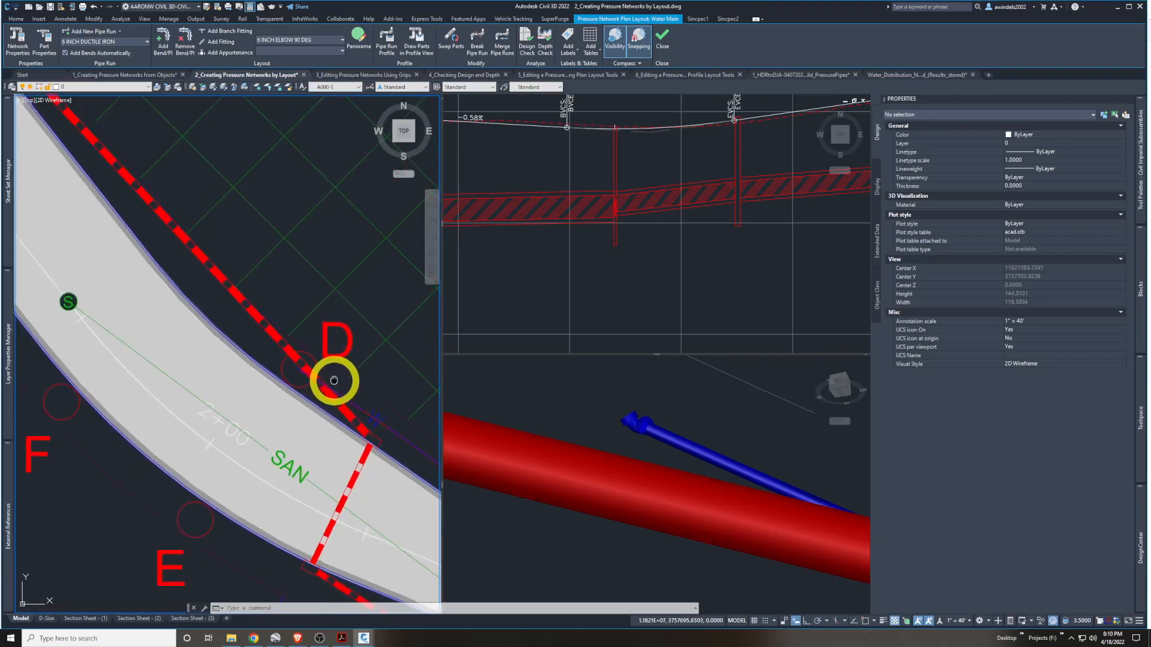
# Create a new pipe run with the default settings and place its first point at the elbow fitting's open end in circle D
pyautogui.moveTo(334, 381); pyautogui.dragTo(338, 387, button='middle')
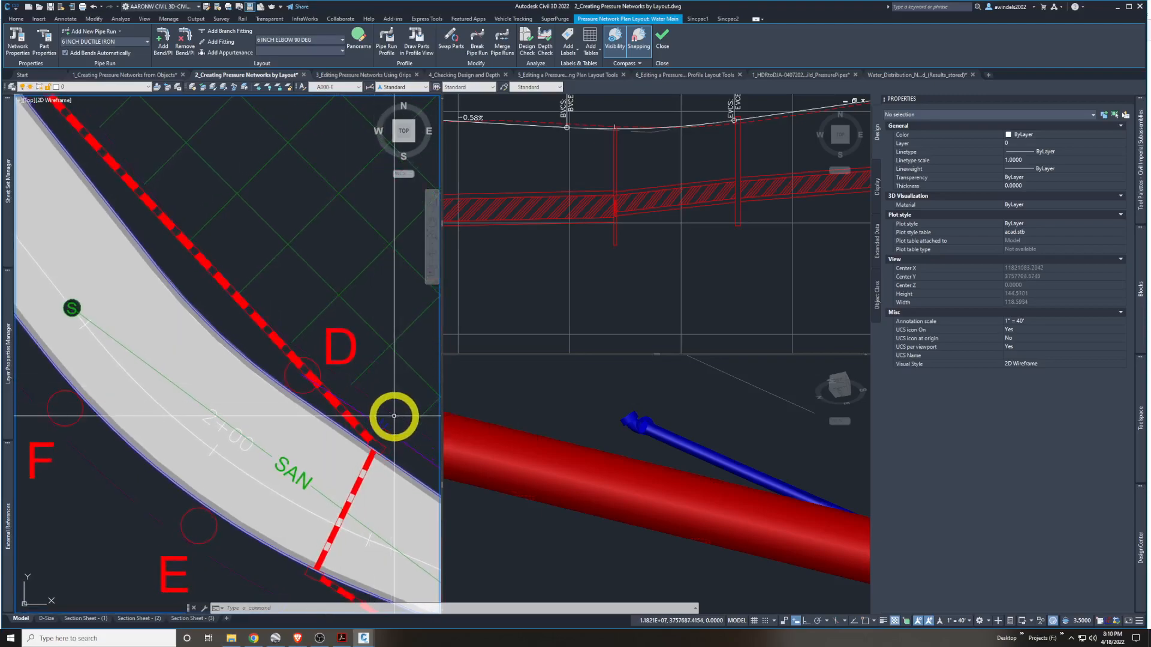
pyautogui.click(89, 35)
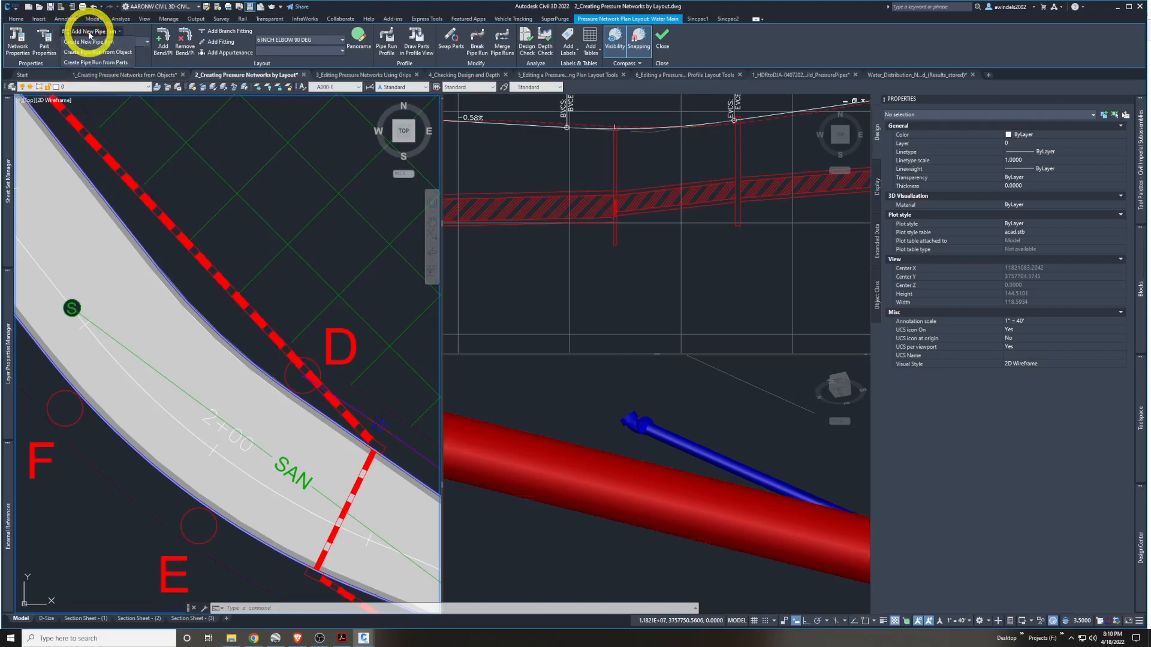
pyautogui.click(110, 42)
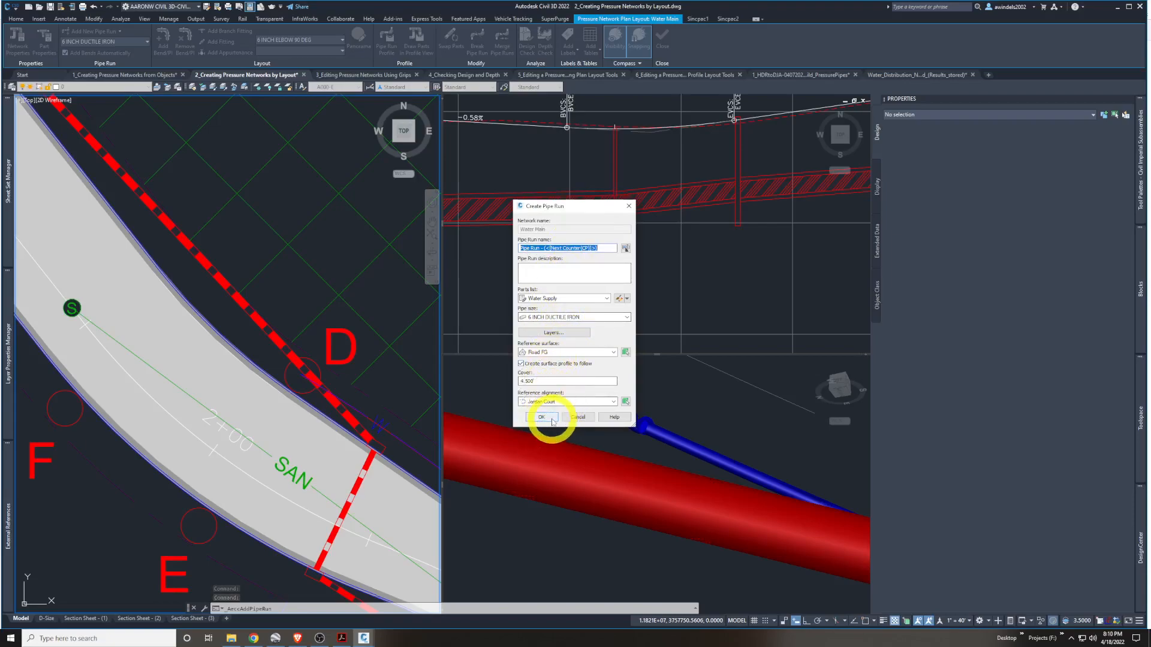
pyautogui.click(542, 418)
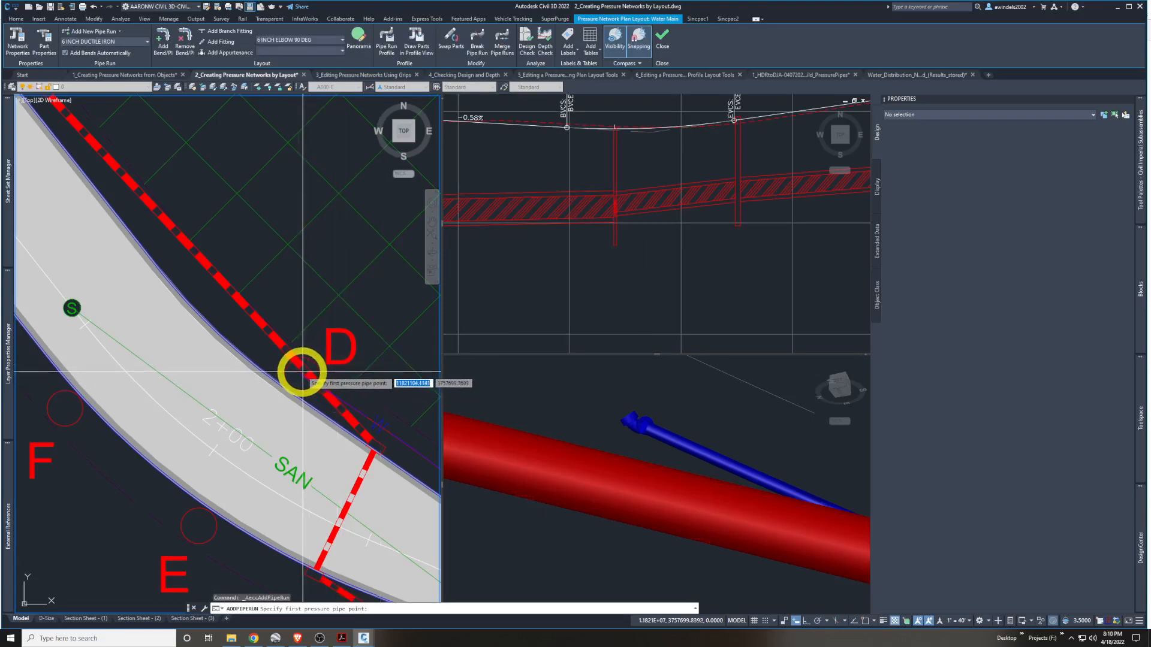
pyautogui.scroll(5, 304, 372)
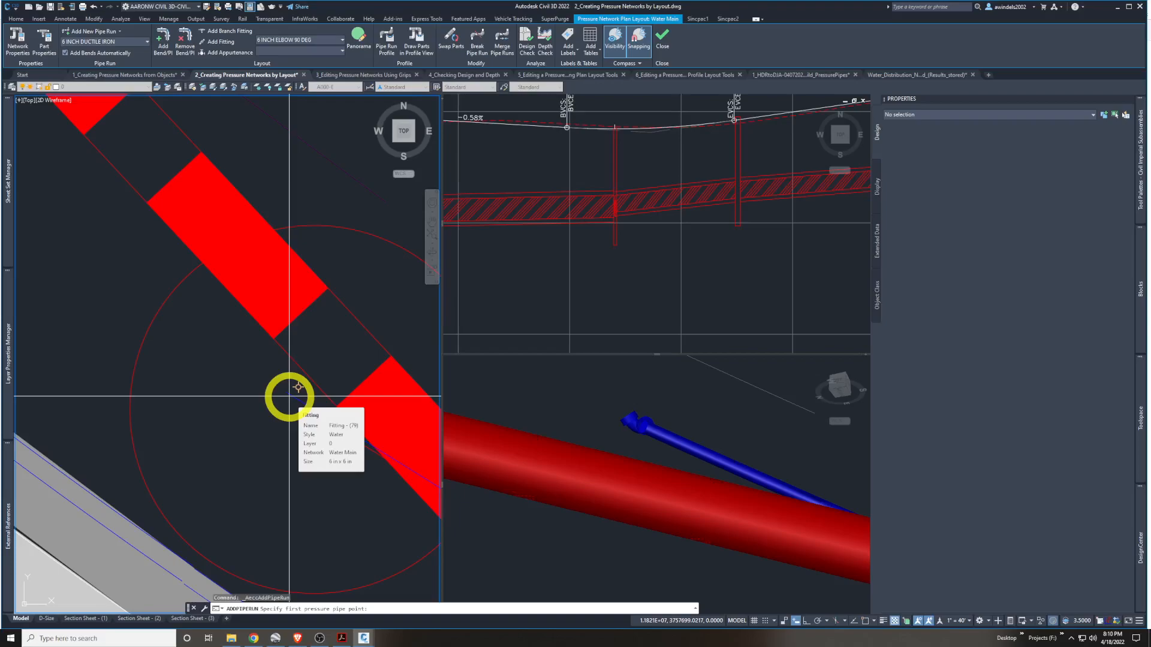
pyautogui.click(298, 386)
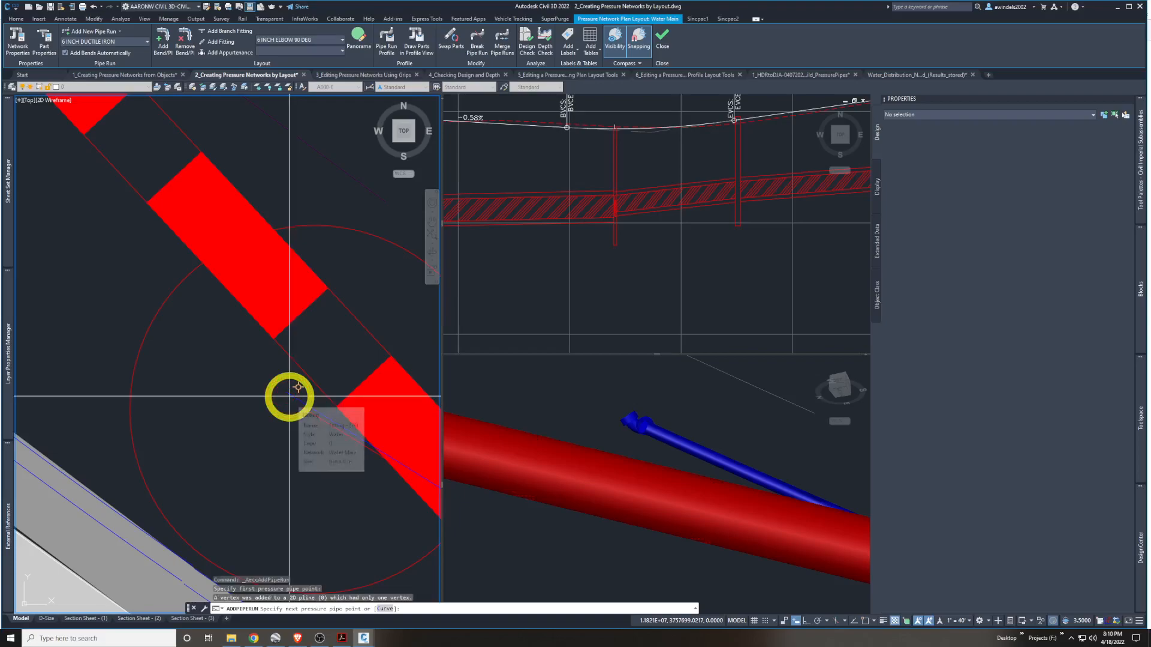
# Extend the pipe run across the road to the exact center of circle E
pyautogui.scroll(-3, 230, 440)
pyautogui.scroll(-2, 236, 442)
pyautogui.moveTo(232, 451); pyautogui.dragTo(292, 344, button='middle')
pyautogui.scroll(-2, 272, 300)
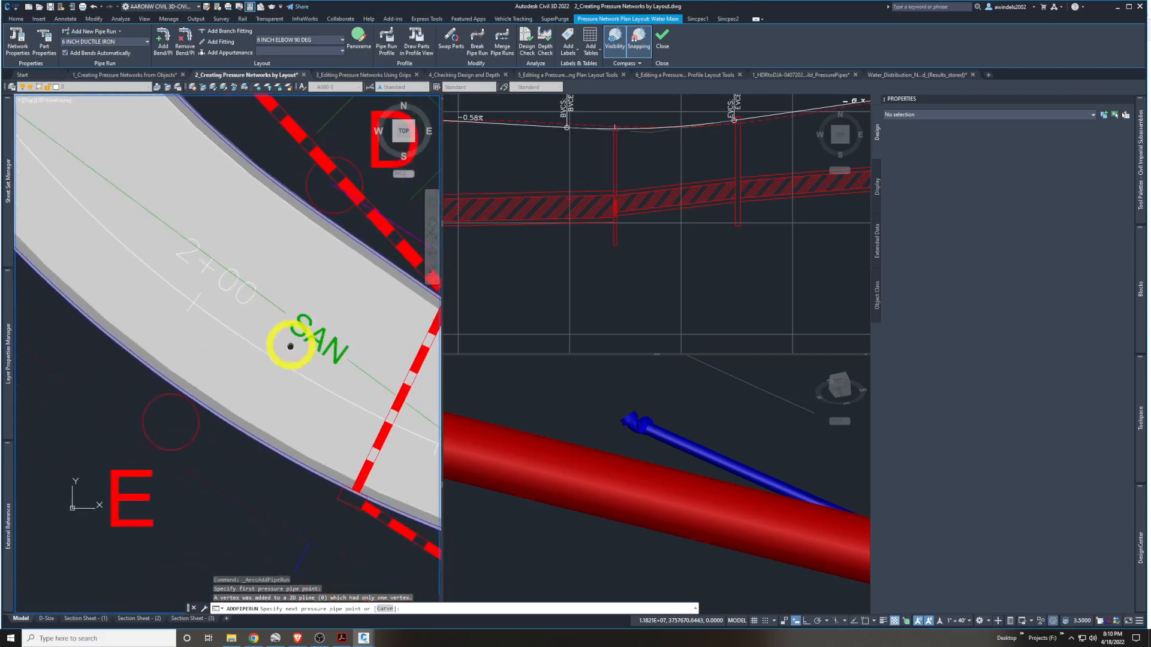
pyautogui.keyDown('shift'); pyautogui.rightClick(177, 421); pyautogui.keyUp('shift')
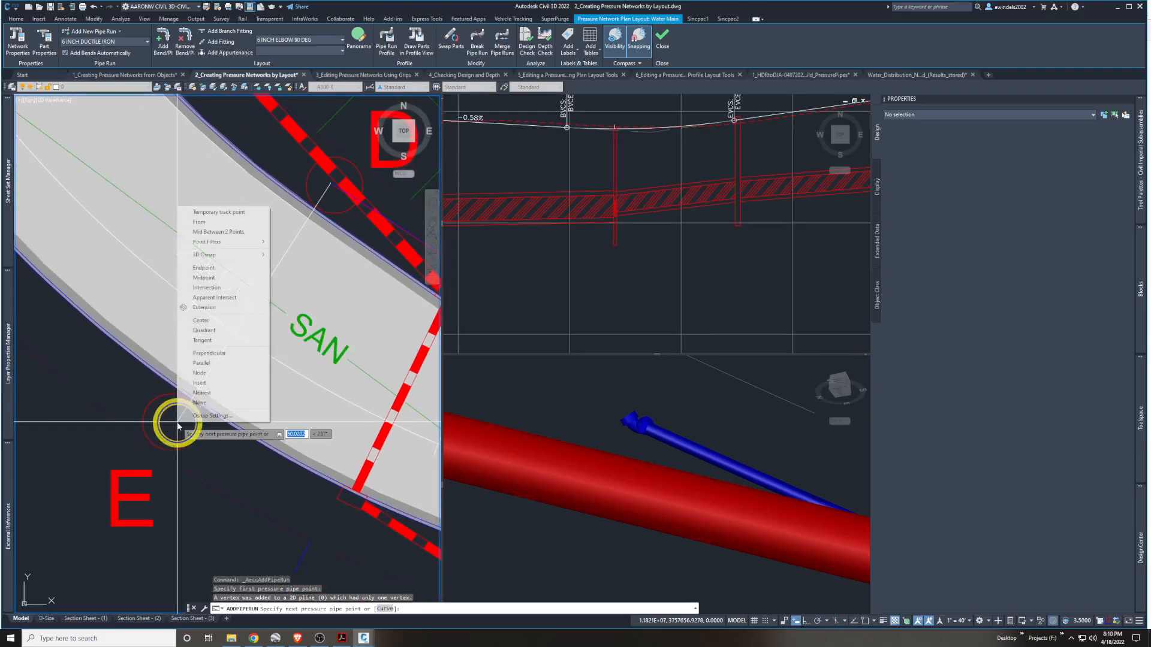
pyautogui.click(214, 324)
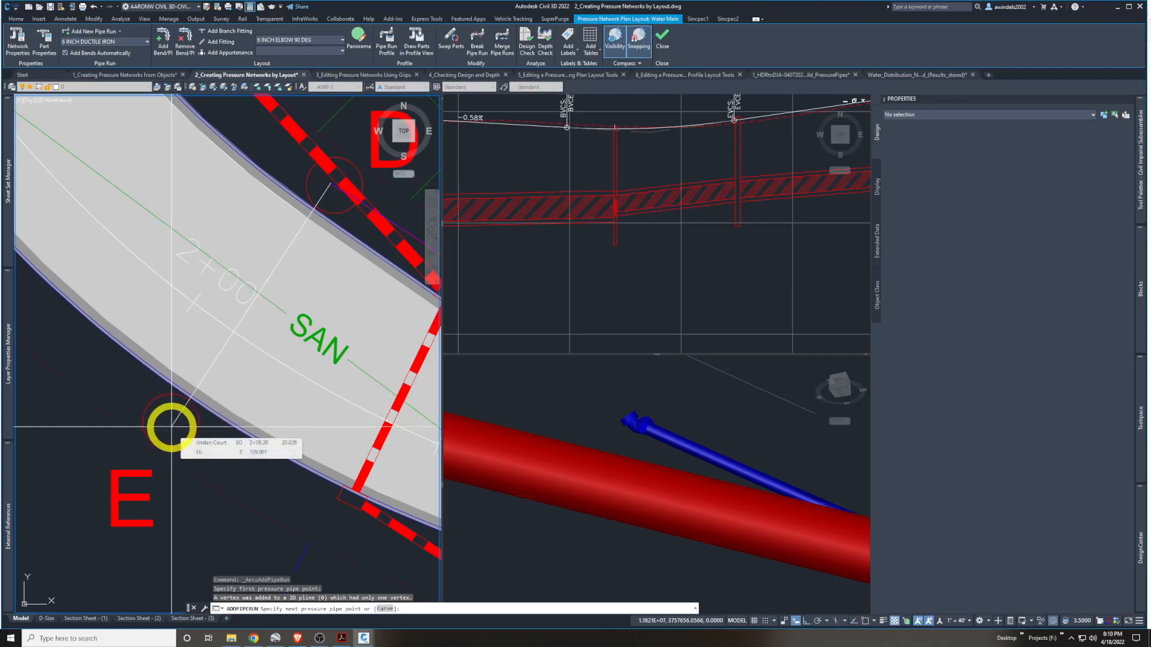
pyautogui.keyDown('shift'); pyautogui.rightClick(171, 426); pyautogui.keyUp('shift')
pyautogui.click(213, 324)
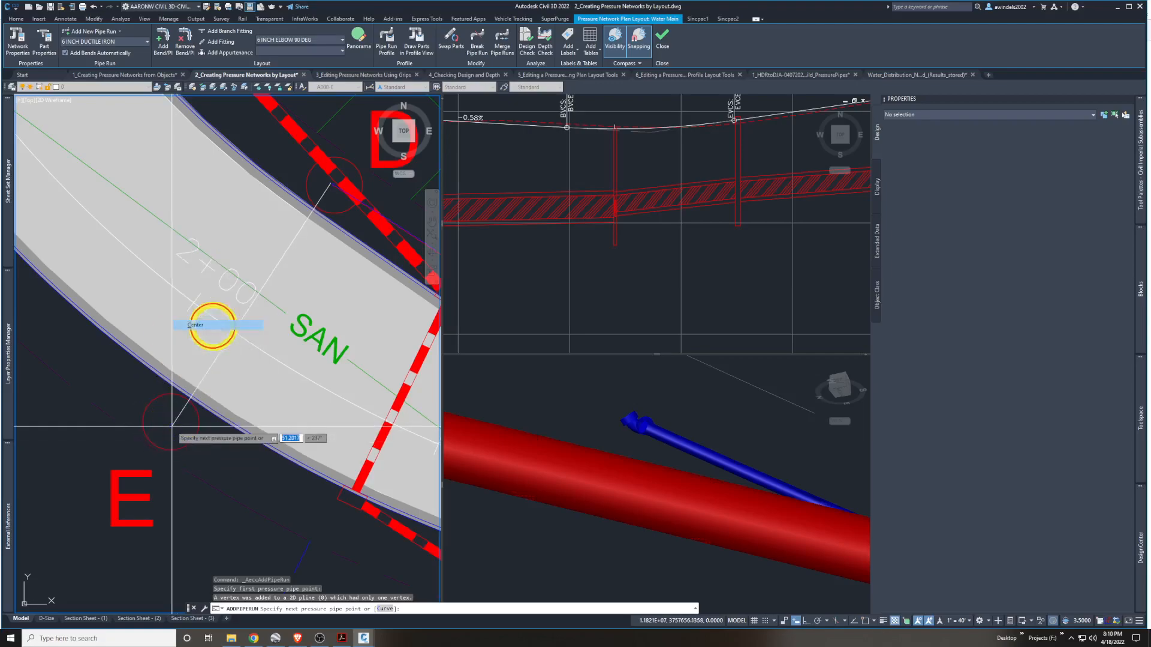
pyautogui.click(195, 423)
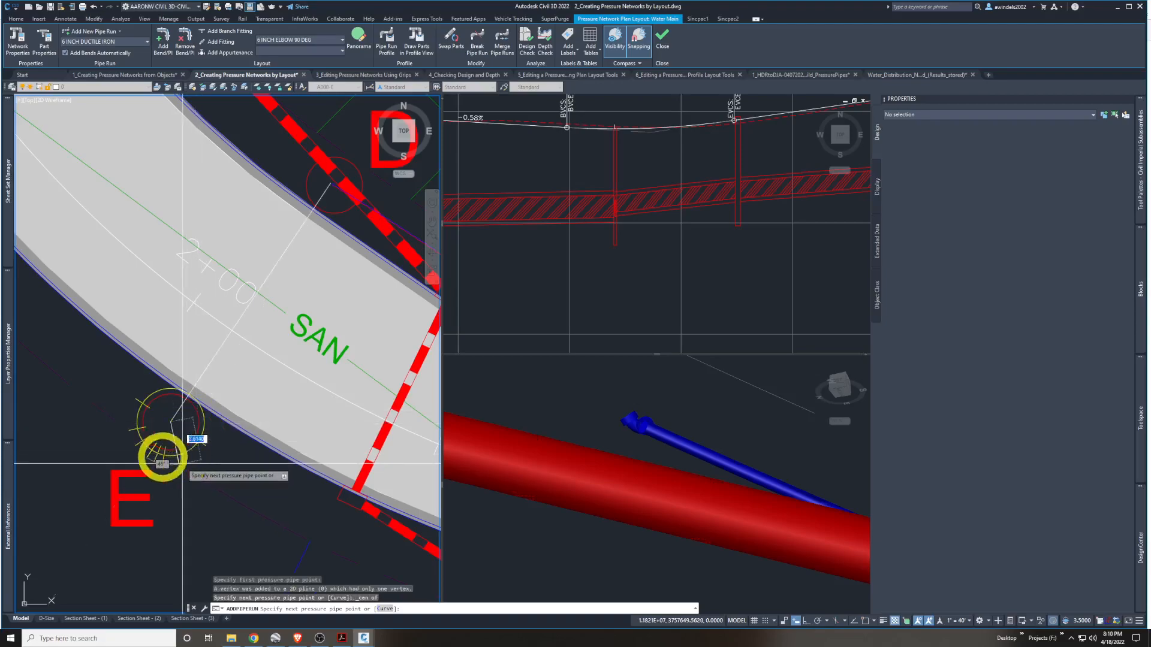
# Switch the pipe run to curve layout from circle E and use a center snap on circle F for the initial direction
pyautogui.scroll(-4, 226, 359)
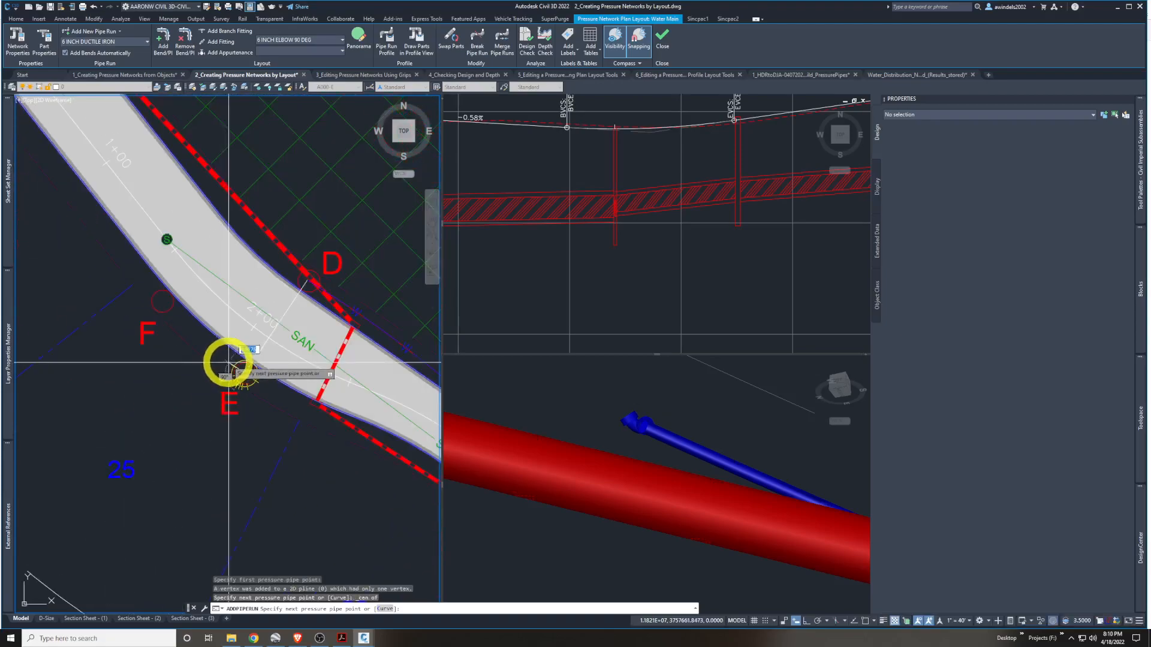
pyautogui.scroll(4, 218, 327)
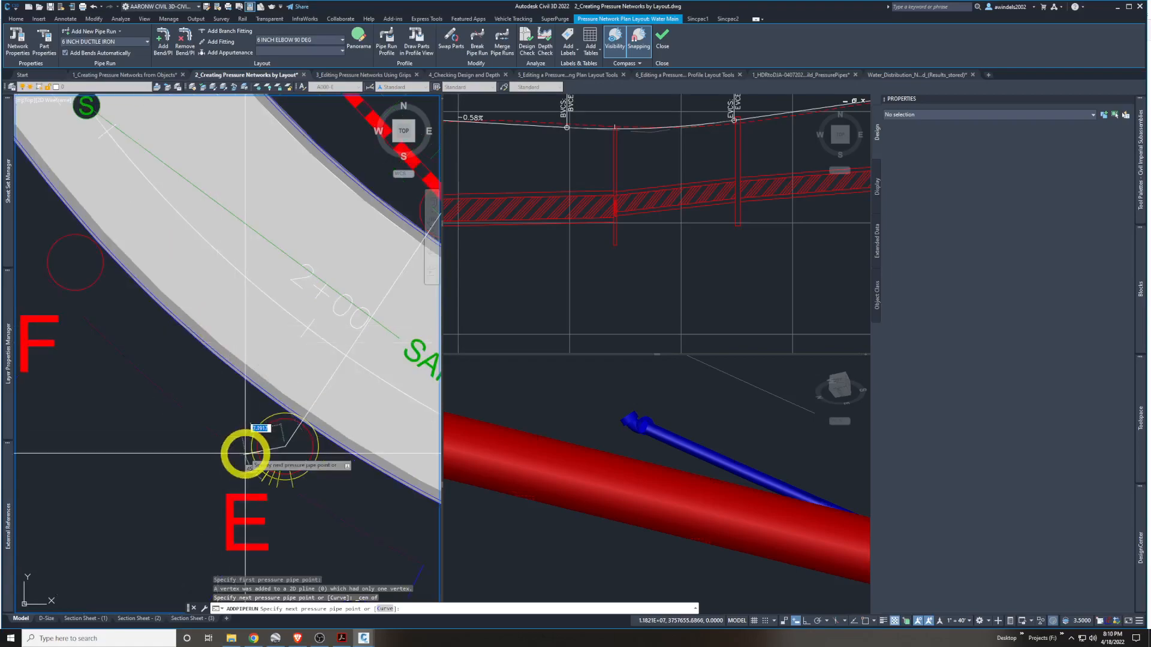
pyautogui.click(387, 609)
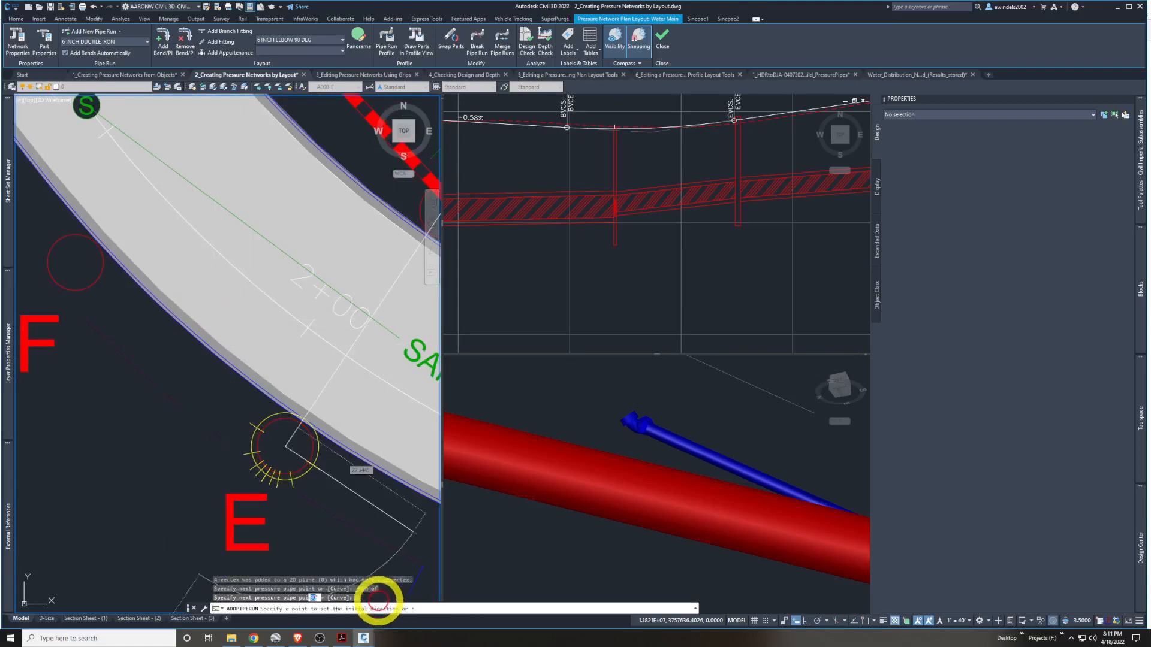
pyautogui.keyDown('shift'); pyautogui.rightClick(77, 262); pyautogui.keyUp('shift')
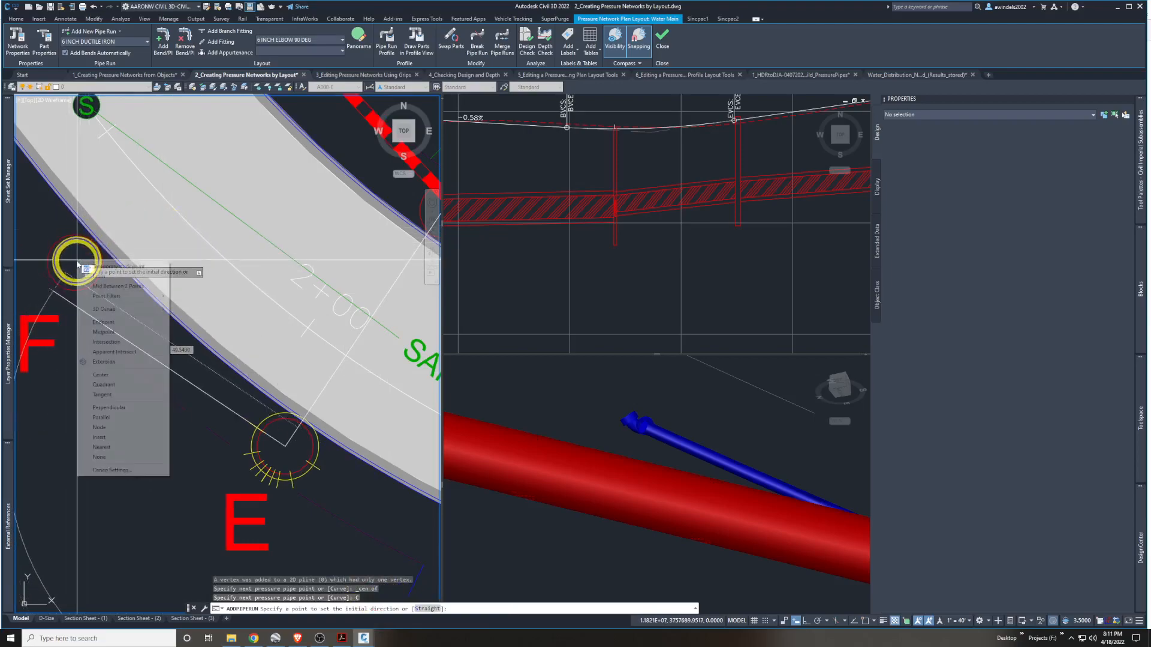
pyautogui.click(107, 375)
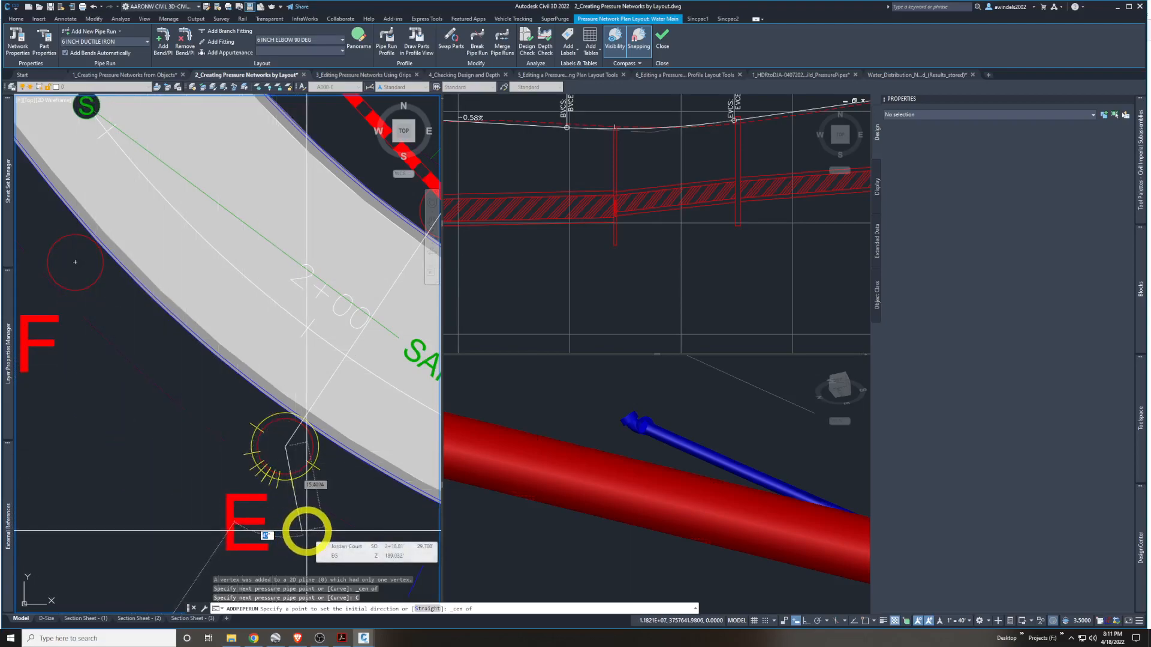
# Return the pipe run to straight segments and end it at circle F
pyautogui.click(426, 608)
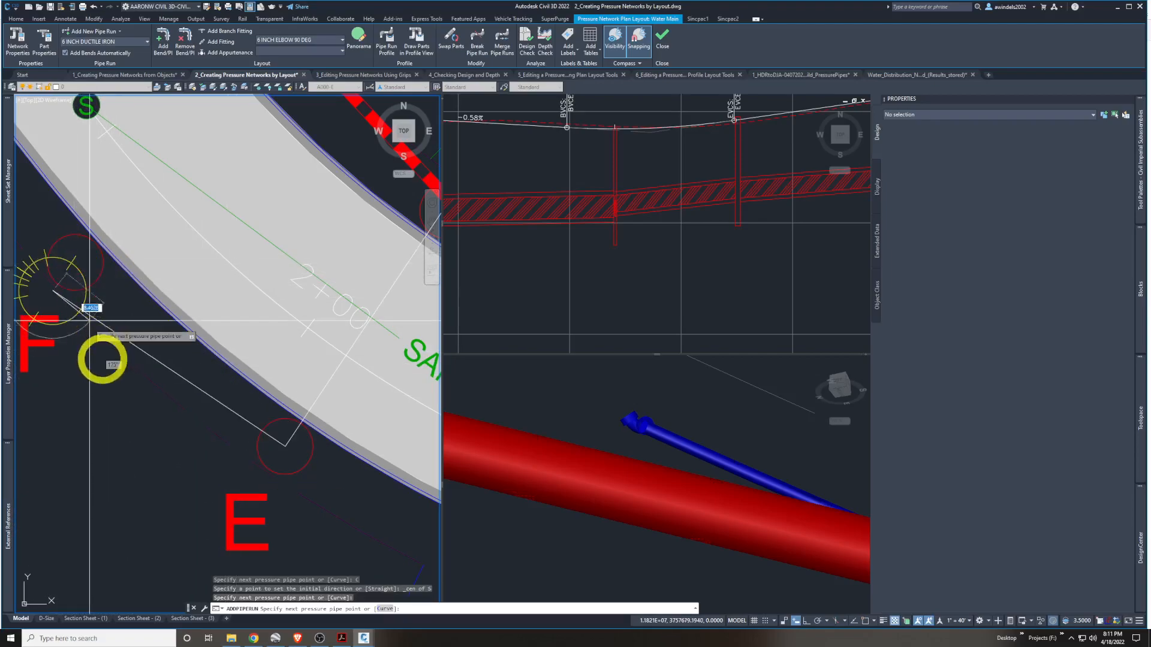
pyautogui.click(66, 273)
pyautogui.press('Return')
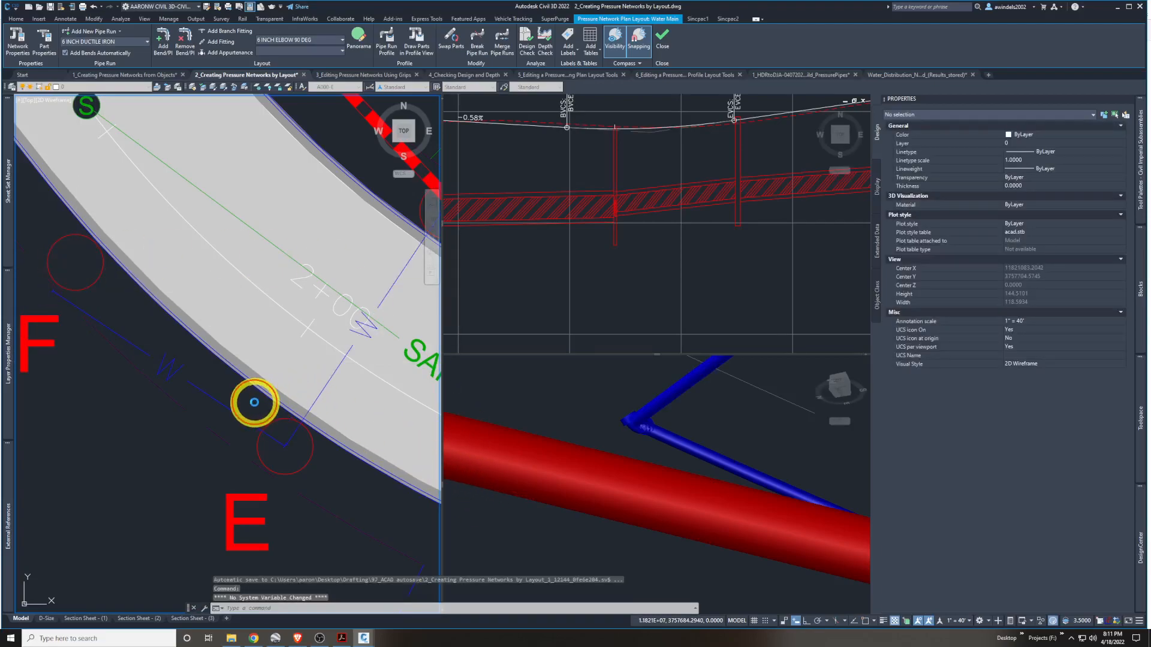
pyautogui.click(254, 402)
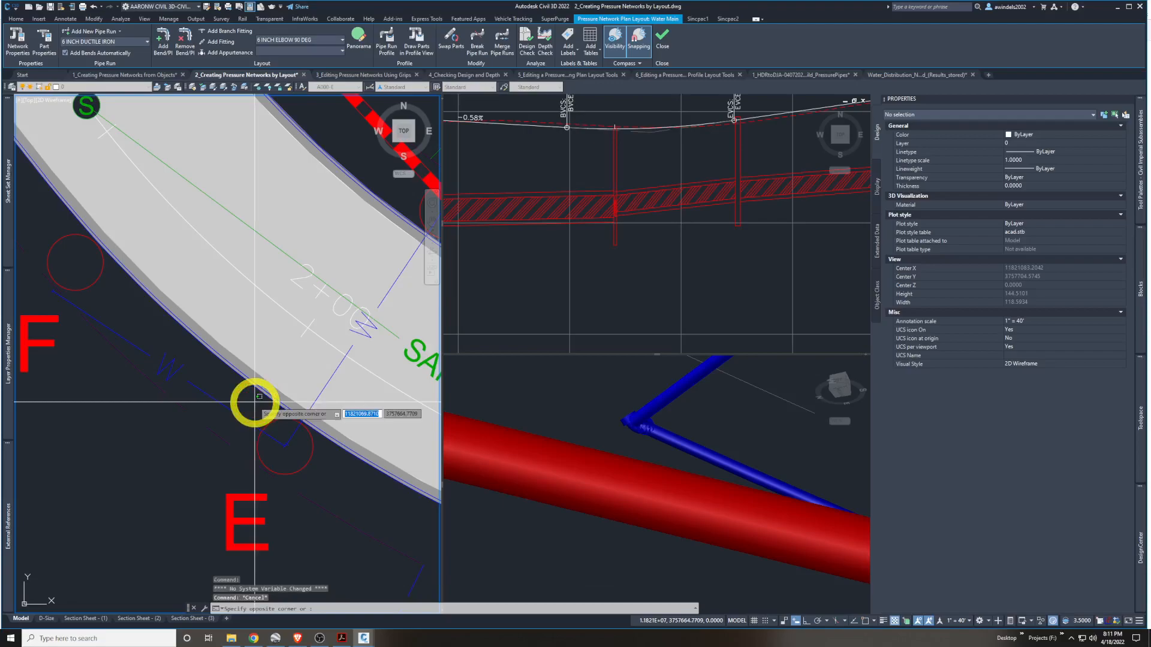
pyautogui.press('Escape')
# Examine the new water pipe run in the 3D view and in plan between circles D, E and F
pyautogui.scroll(3, 252, 404)
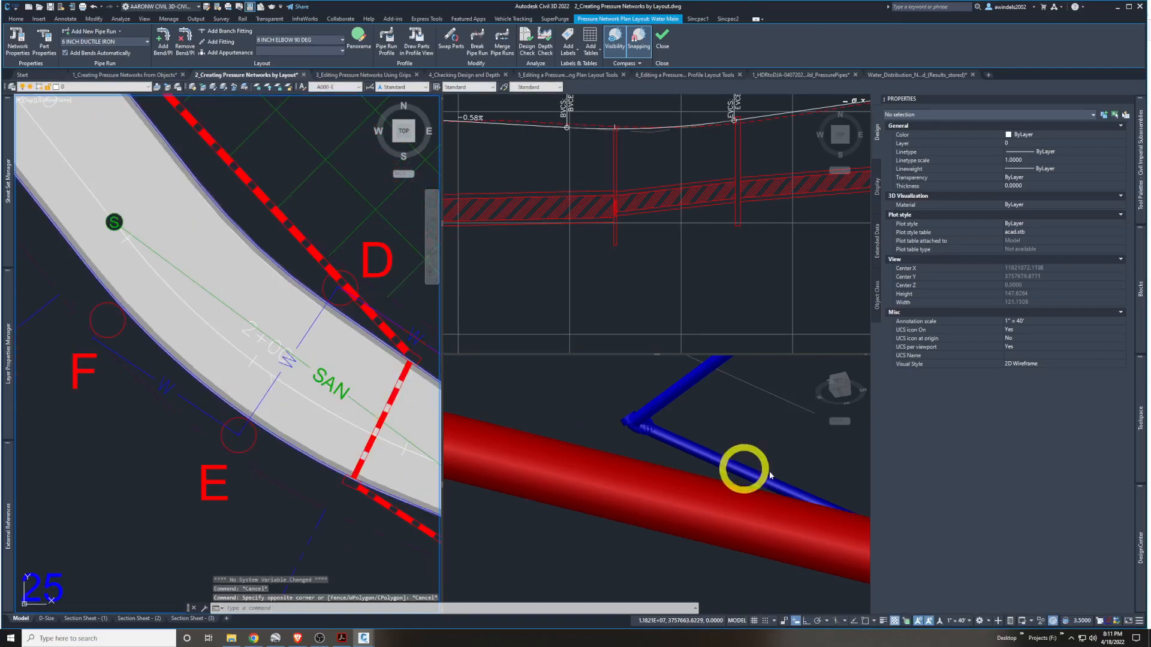
pyautogui.click(753, 432)
pyautogui.scroll(5, 753, 433)
pyautogui.moveTo(753, 448)
pyautogui.keyDown('shift'); pyautogui.mouseDown(button='middle')
pyautogui.moveTo(748, 470)
pyautogui.moveTo(760, 452)
pyautogui.moveTo(835, 517)
pyautogui.moveTo(779, 466)
pyautogui.moveTo(783, 500)
pyautogui.mouseUp(button='middle'); pyautogui.keyUp('shift')
pyautogui.click(674, 490)
pyautogui.scroll(4, 800, 526)
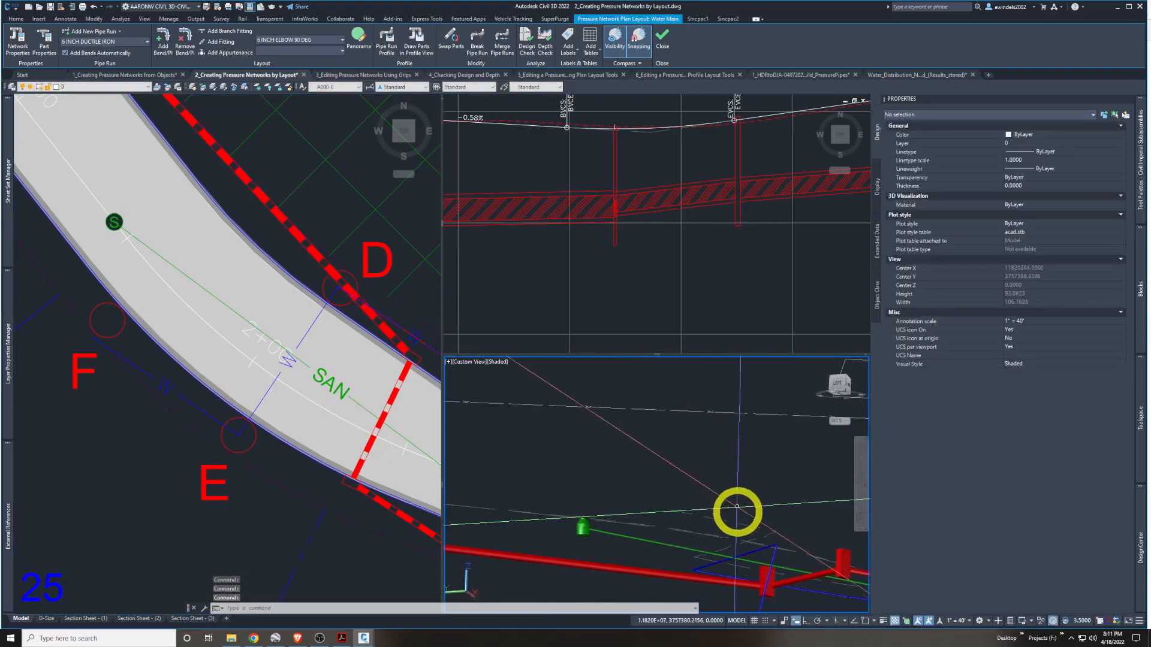
pyautogui.click(99, 339)
pyautogui.click(100, 342)
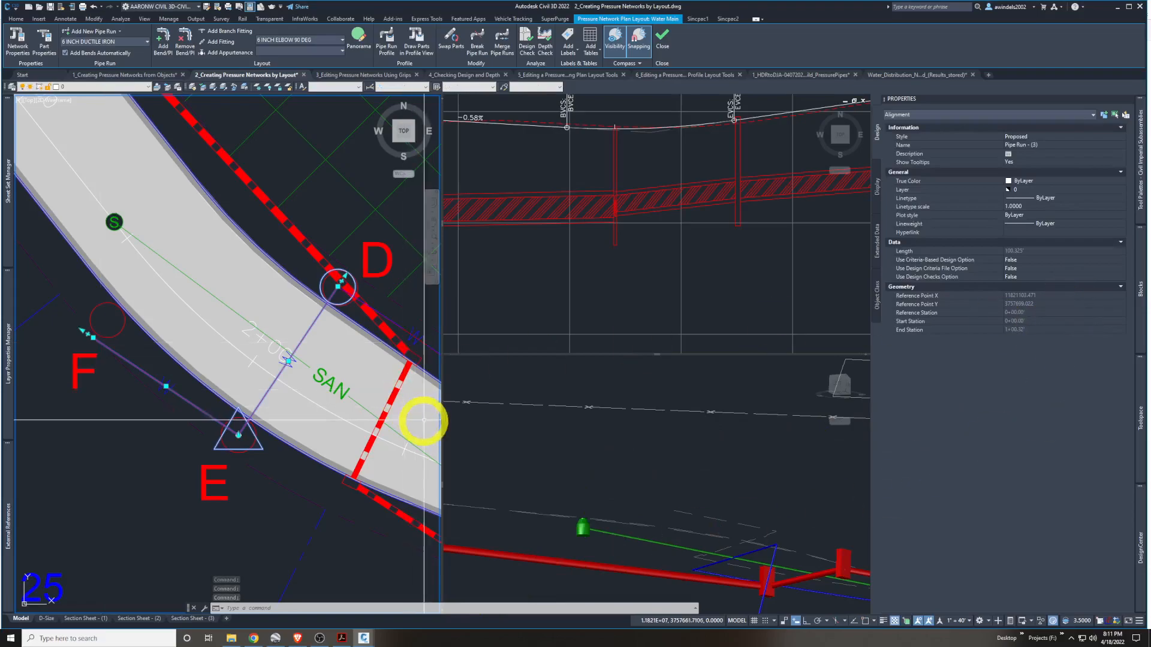
pyautogui.press('Escape')
# Orbit the 3D view to examine the road and water main layout around circles D, E and F
pyautogui.click(599, 498)
pyautogui.scroll(-8, 642, 495)
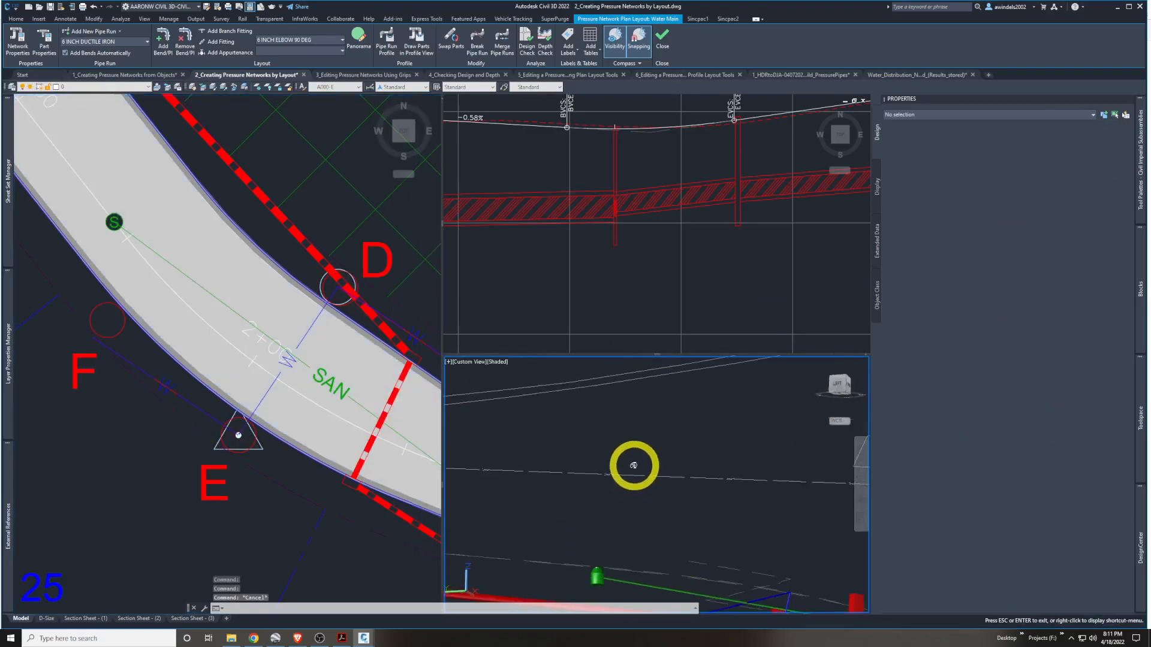
pyautogui.scroll(3, 690, 472)
pyautogui.keyDown('shift'); pyautogui.moveTo(691, 473); pyautogui.dragTo(677, 503, button='middle'); pyautogui.keyUp('shift')
pyautogui.keyDown('shift'); pyautogui.moveTo(673, 570); pyautogui.dragTo(663, 470, button='middle'); pyautogui.keyUp('shift')
pyautogui.scroll(7, 675, 498)
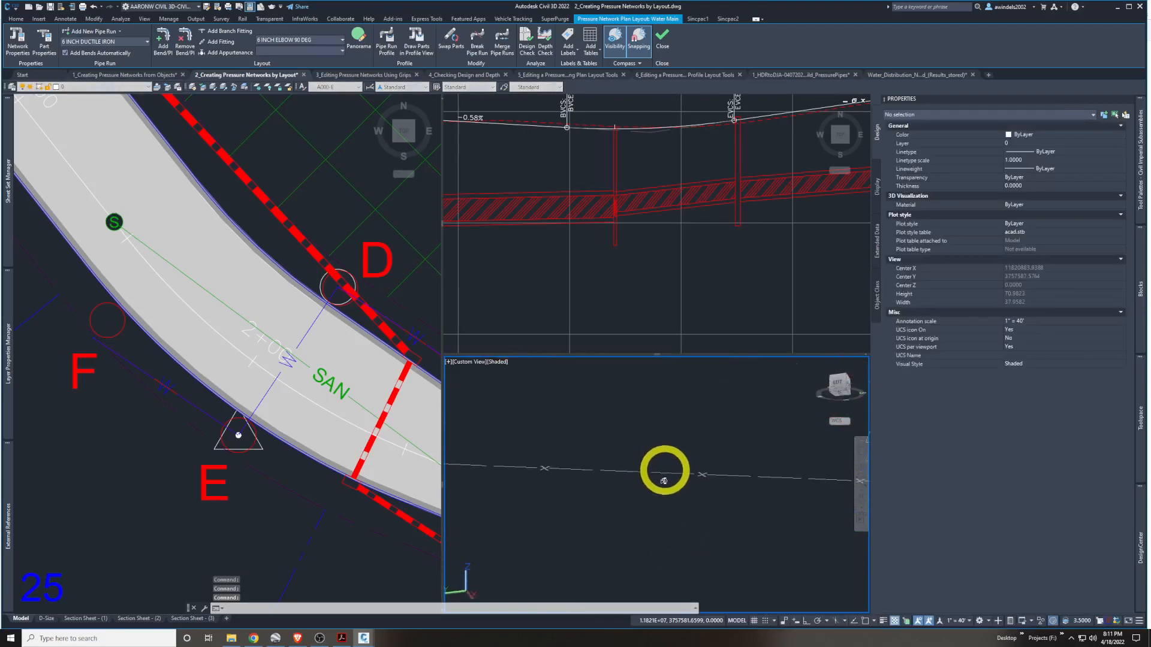
pyautogui.scroll(-6, 663, 461)
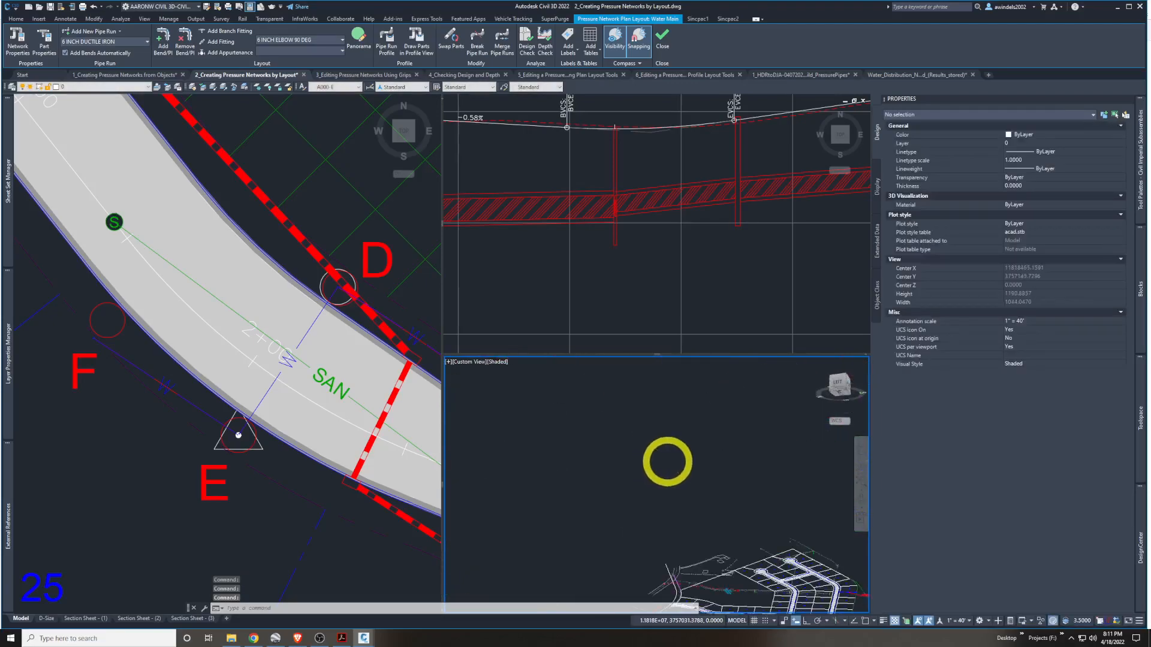
pyautogui.scroll(11, 688, 537)
pyautogui.keyDown('shift'); pyautogui.moveTo(674, 569); pyautogui.dragTo(732, 403, button='middle'); pyautogui.keyUp('shift')
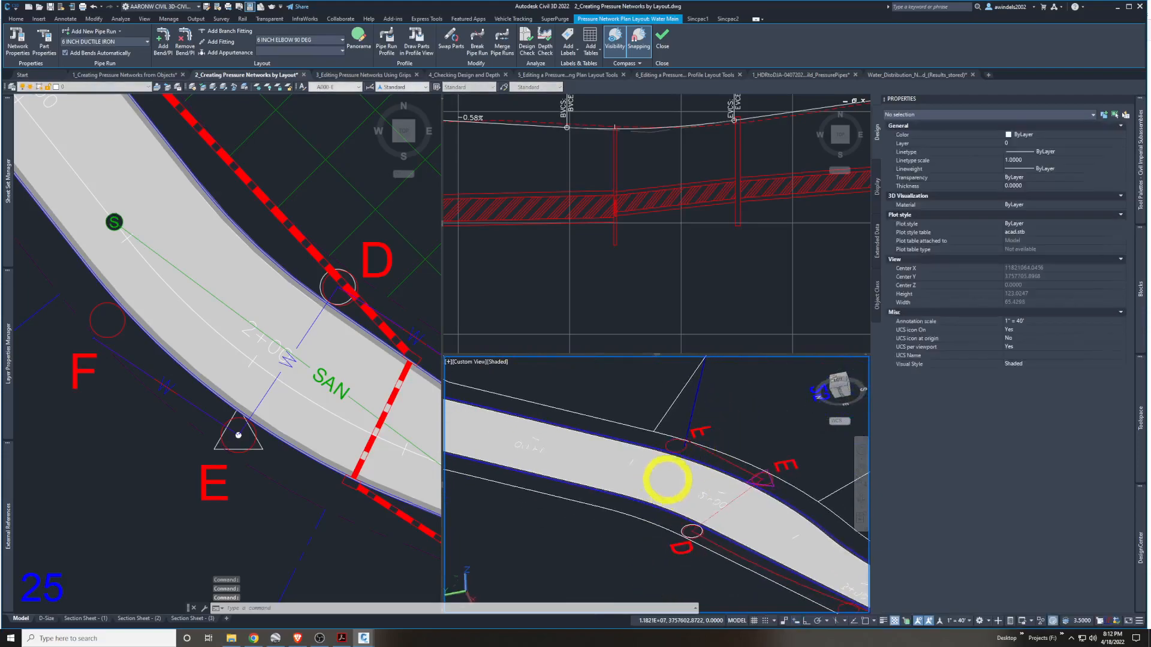
pyautogui.moveTo(682, 464); pyautogui.dragTo(683, 464, button='middle')
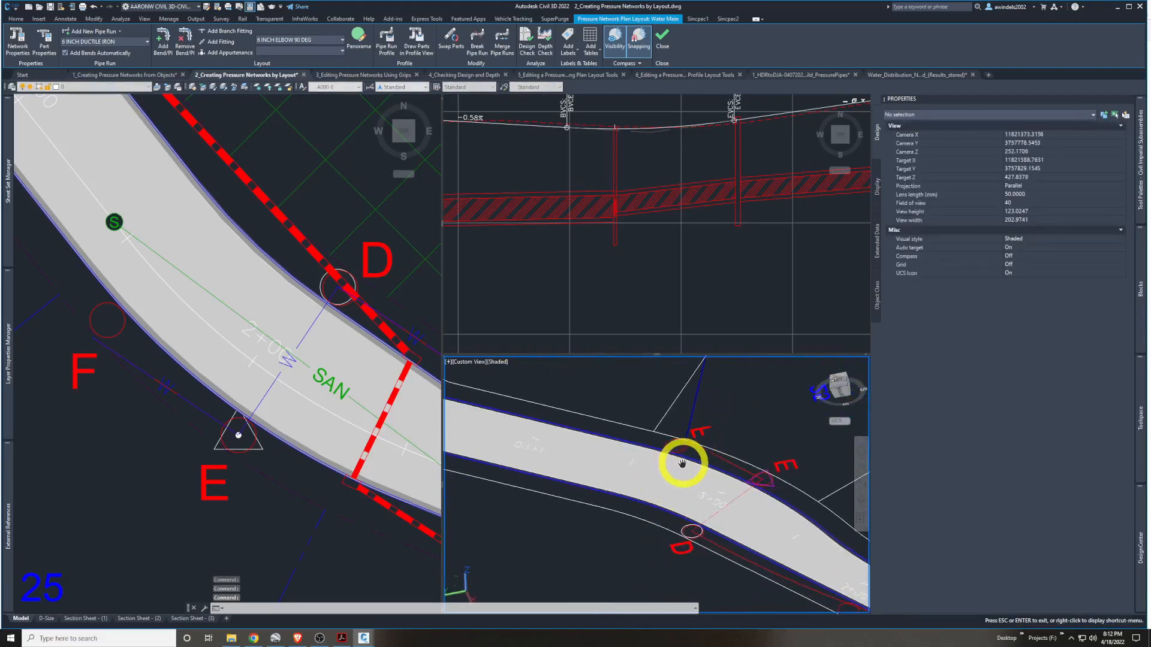
# Reorient the 3D view to NW Isometric, zoom to the extents and examine the pipes along the road
pyautogui.click(830, 389)
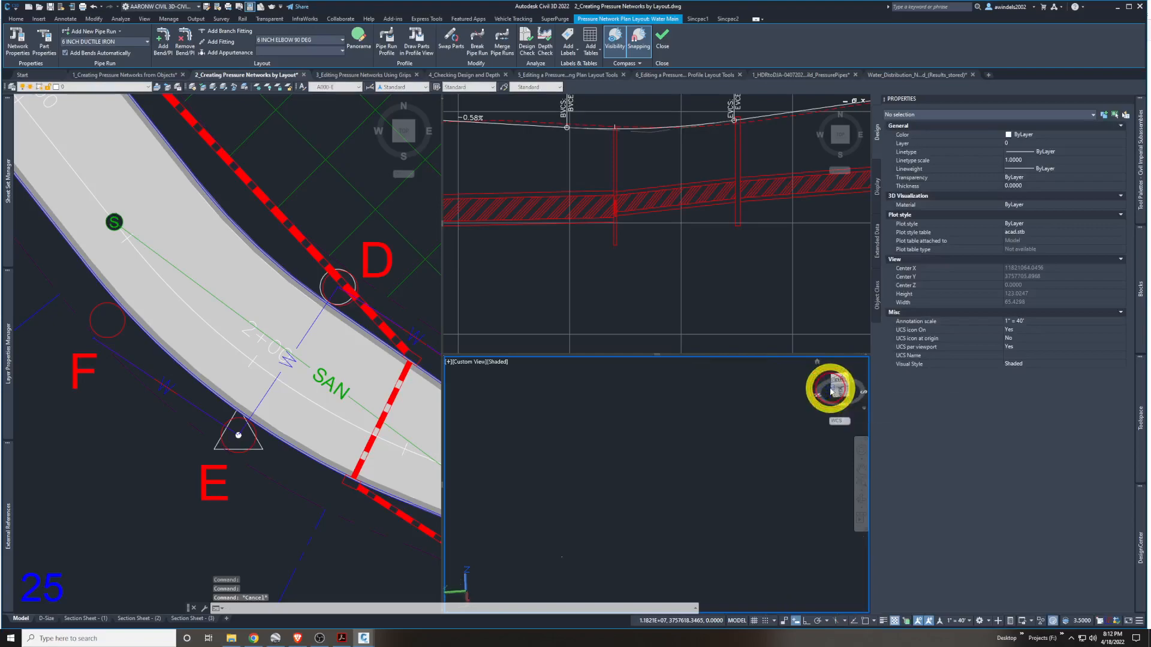
pyautogui.moveTo(830, 391); pyautogui.dragTo(852, 390)
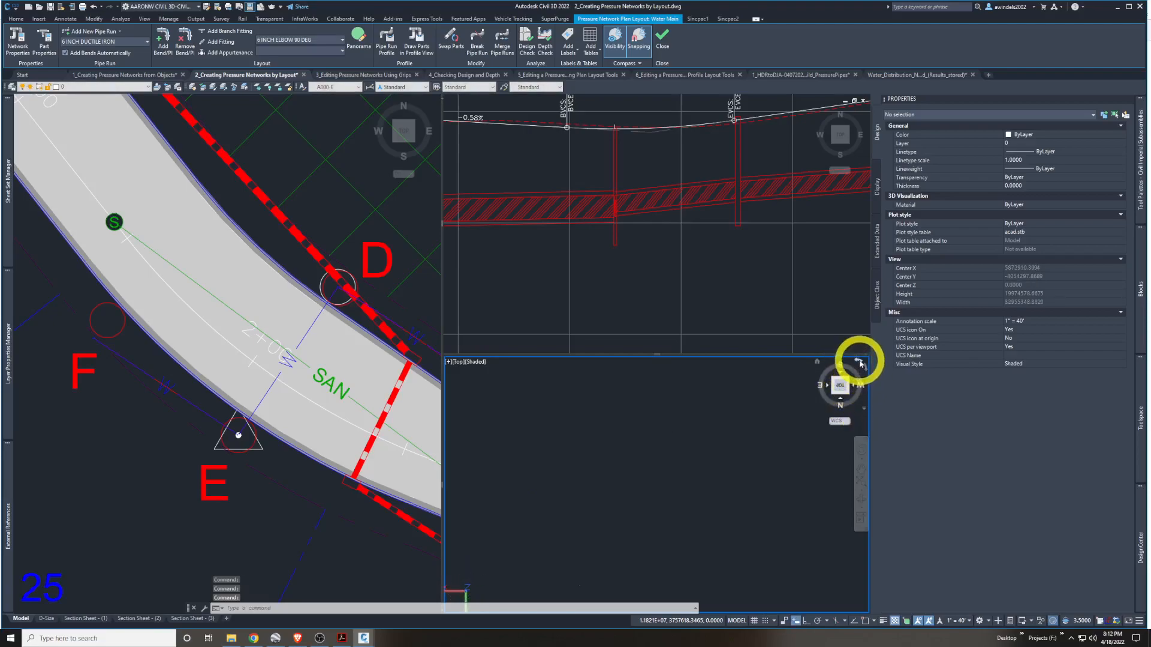
pyautogui.click(860, 362)
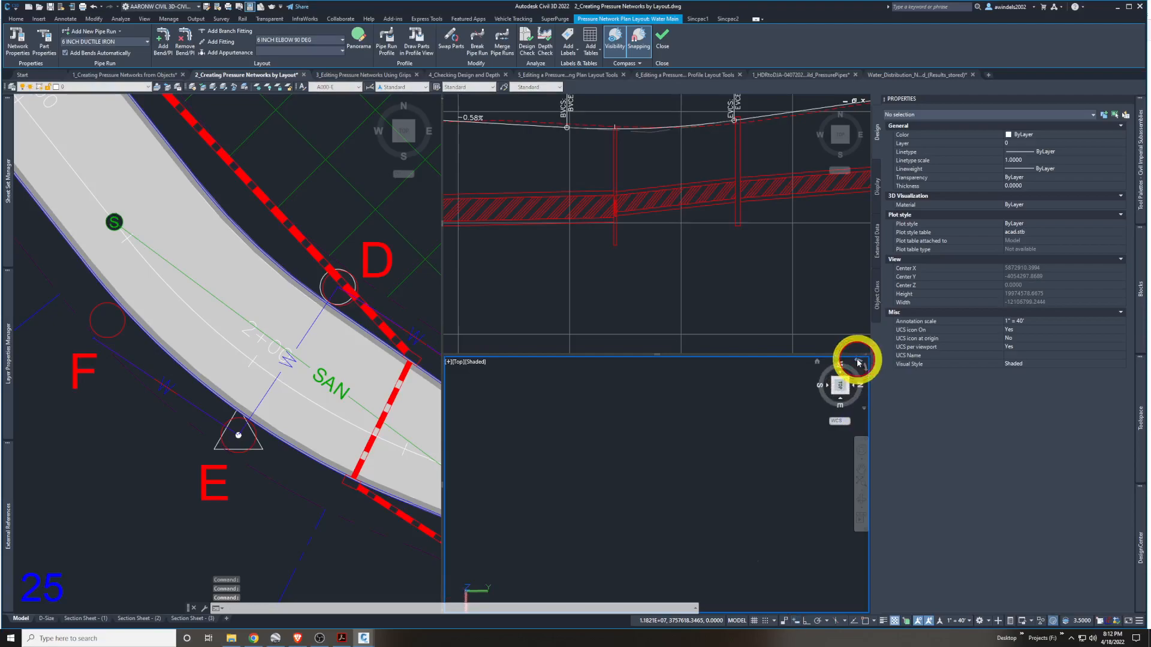
pyautogui.moveTo(839, 389); pyautogui.dragTo(836, 378)
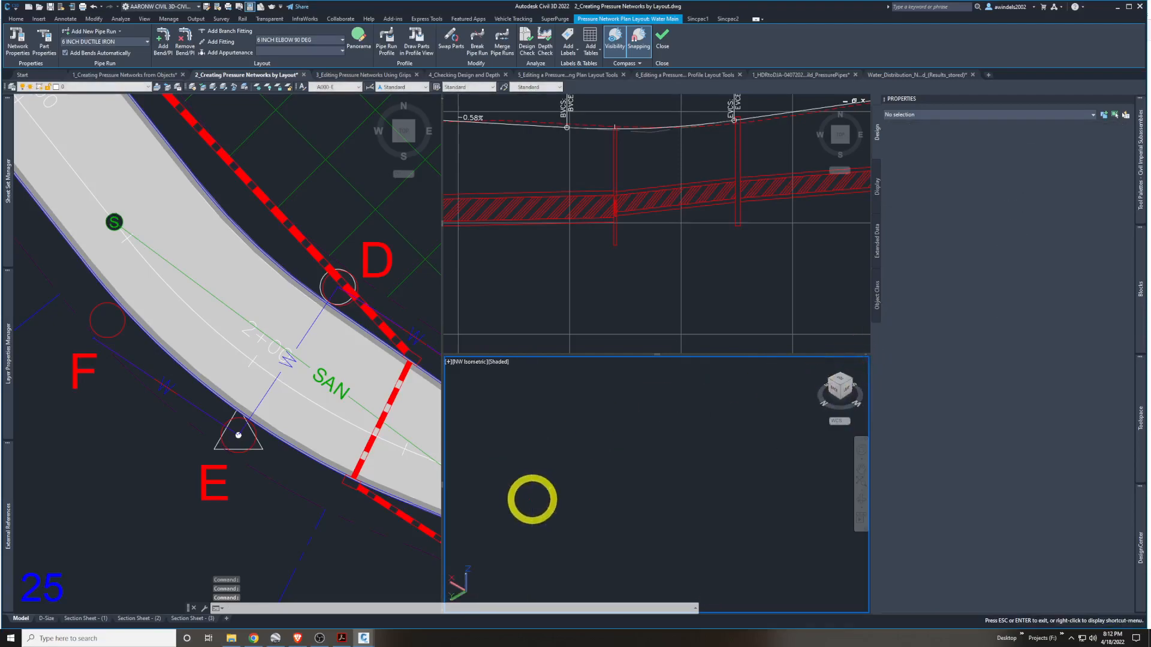
pyautogui.middleClick(565, 485)
pyautogui.middleClick(565, 486)
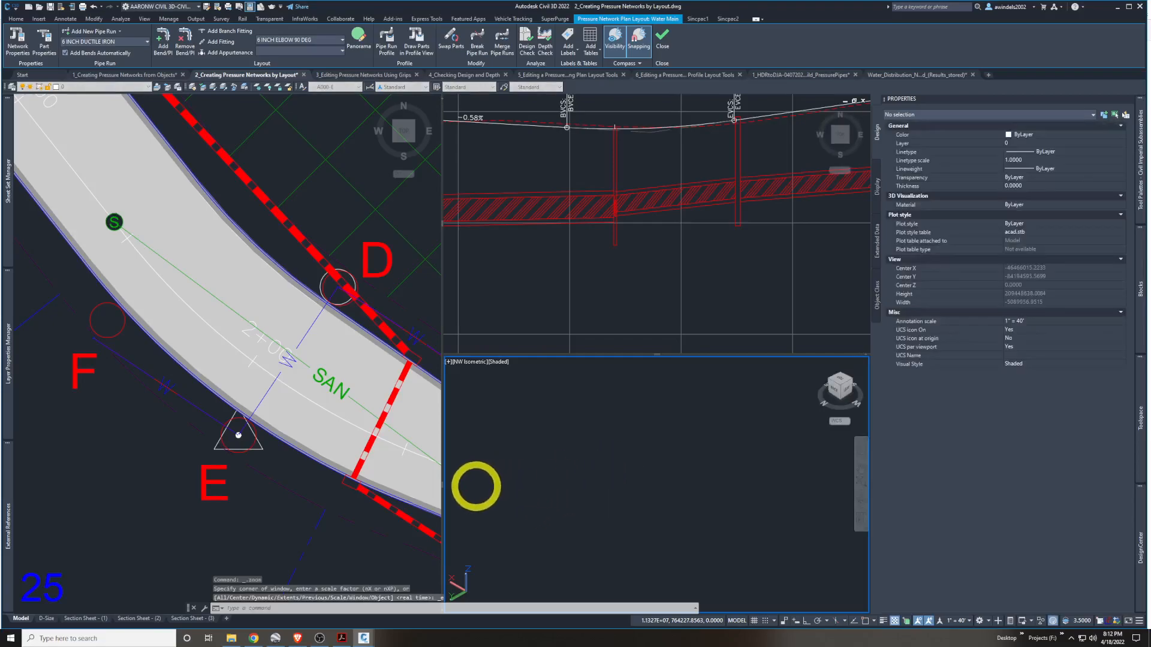
pyautogui.moveTo(476, 492); pyautogui.dragTo(485, 488, button='middle')
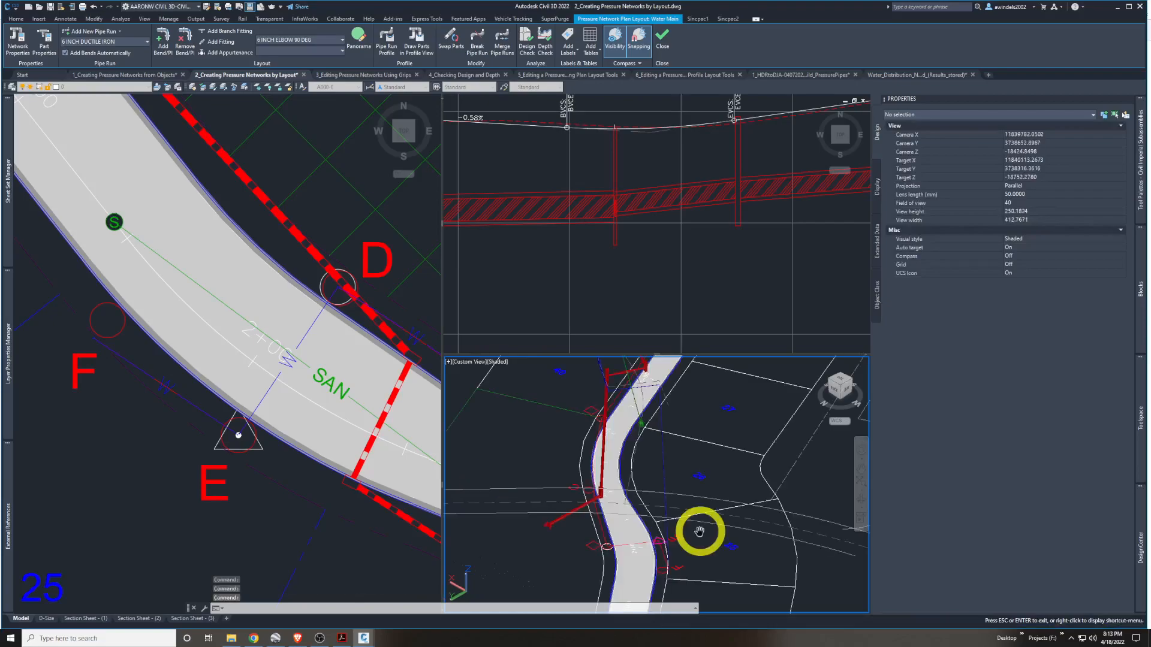
pyautogui.moveTo(656, 514); pyautogui.dragTo(637, 388, button='middle')
pyautogui.moveTo(650, 454); pyautogui.dragTo(601, 534, button='middle')
pyautogui.scroll(-1, 646, 465)
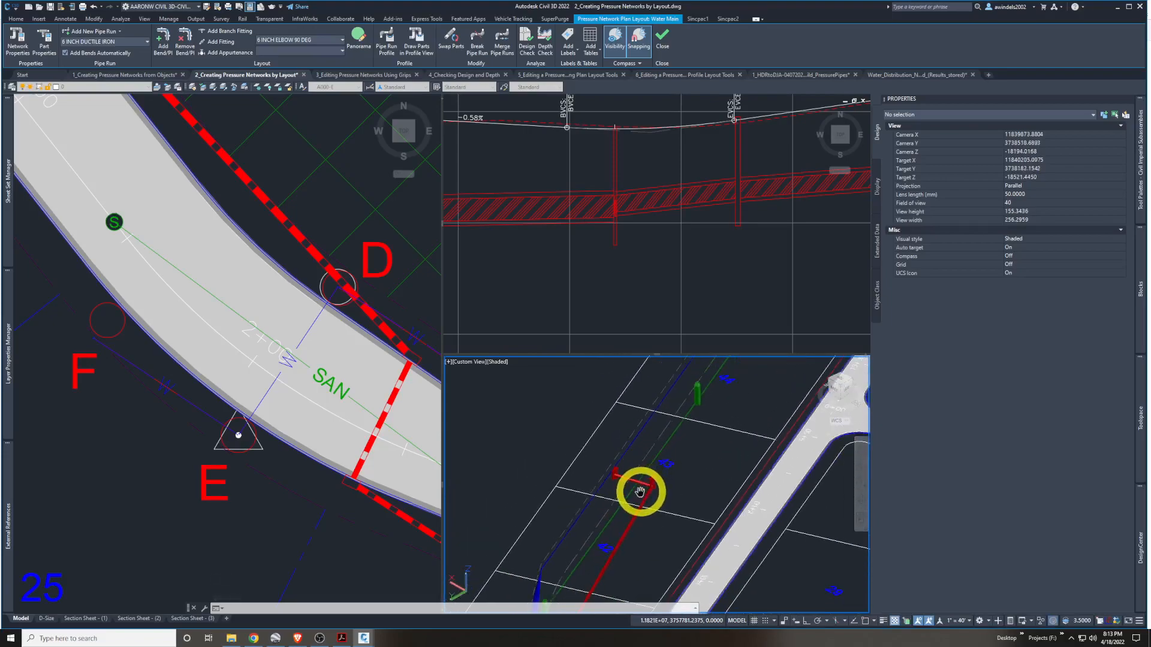
pyautogui.scroll(-1, 640, 492)
pyautogui.click(170, 517)
pyautogui.press('Escape')
pyautogui.press('Escape')
pyautogui.click(164, 492)
pyautogui.moveTo(164, 492); pyautogui.dragTo(155, 457, button='middle')
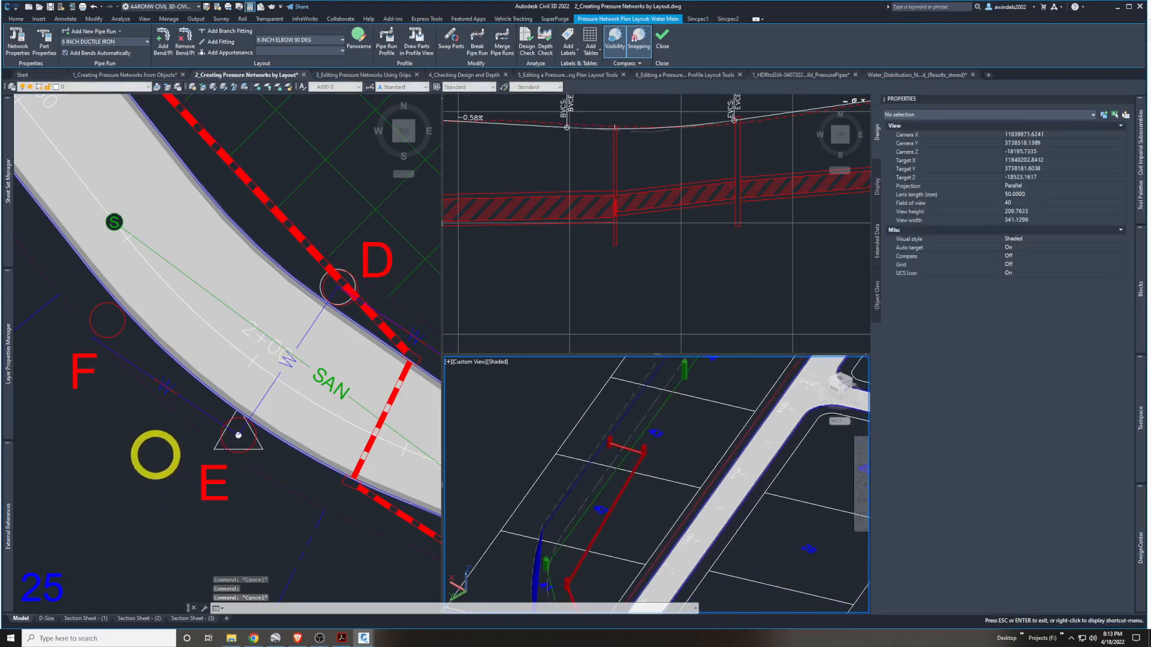
# Delete the Water Main pressure network from the drawing
pyautogui.click(203, 523)
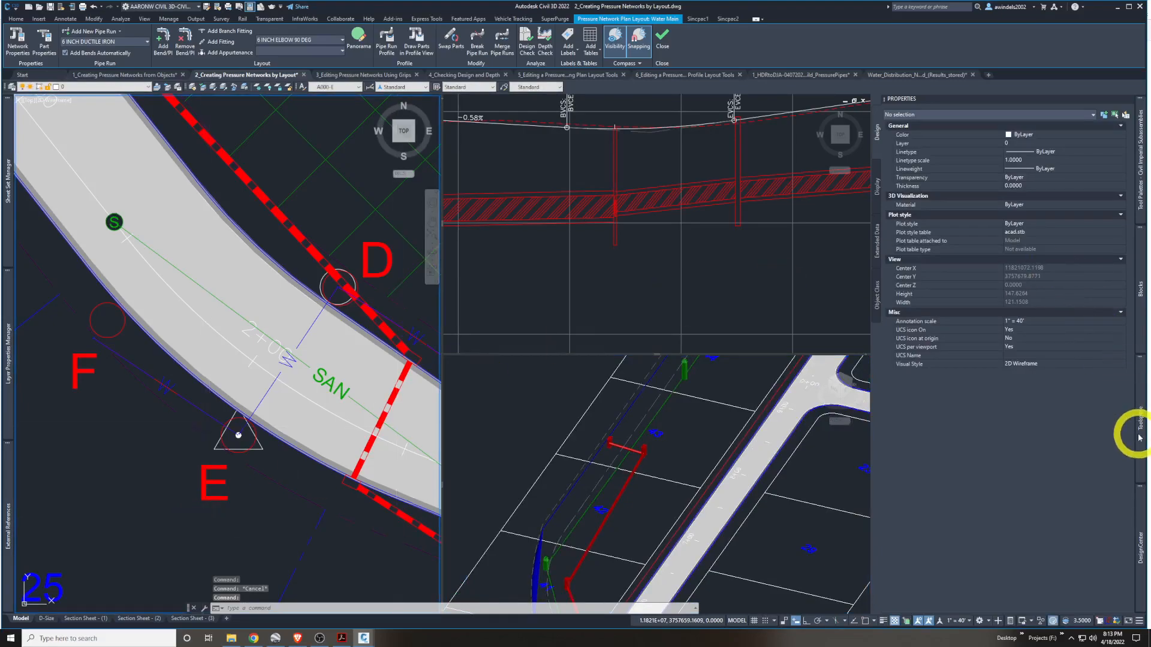
pyautogui.moveTo(1140, 422)
pyautogui.rightClick(939, 225)
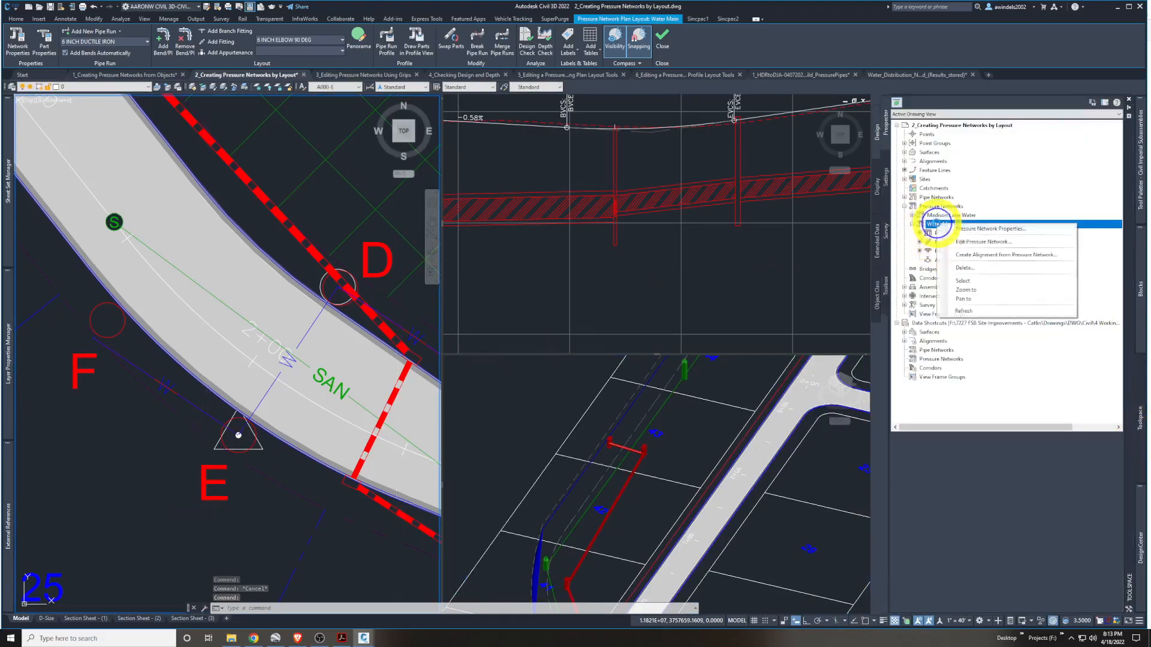
pyautogui.click(1002, 268)
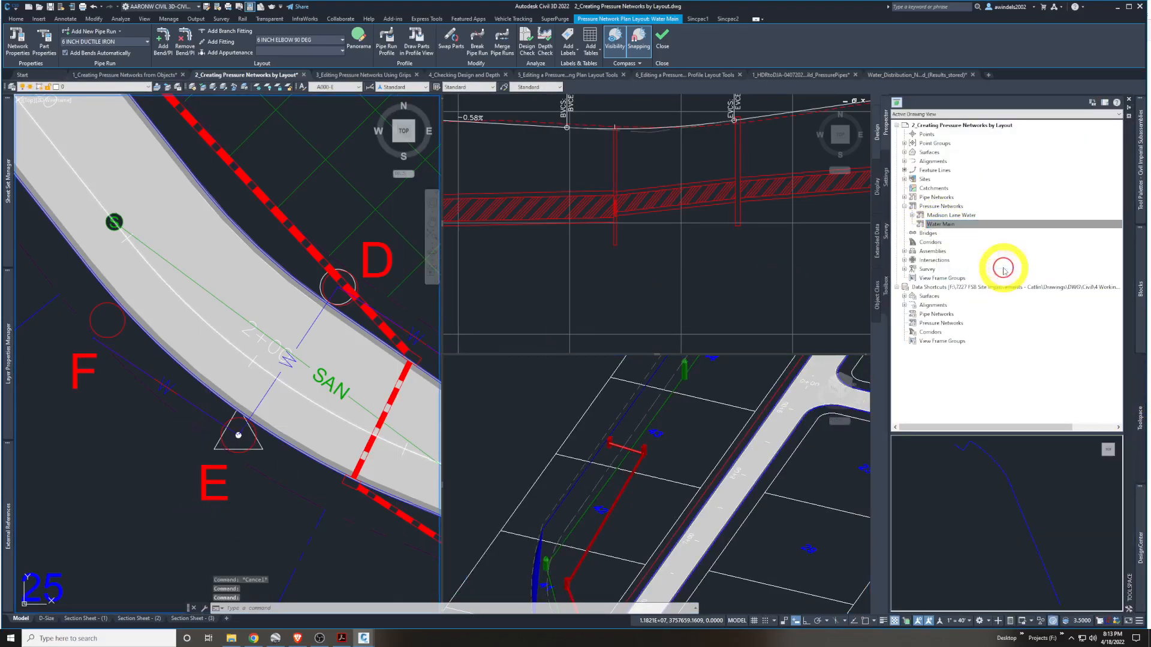
pyautogui.click(598, 338)
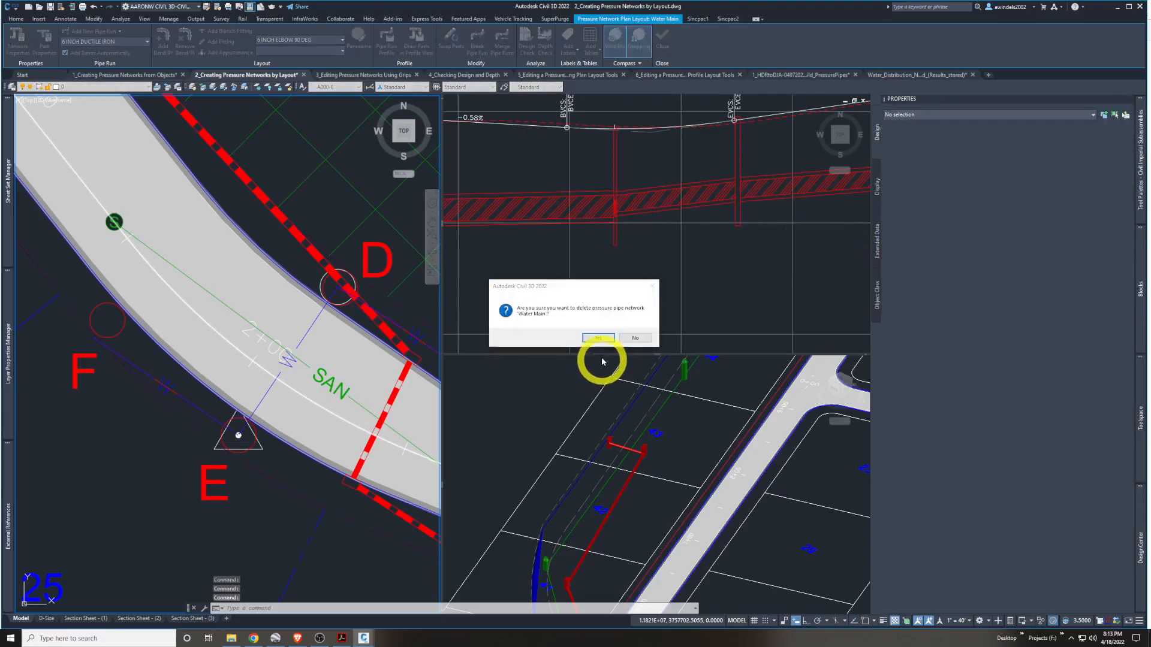
pyautogui.press('Escape')
pyautogui.click(131, 456)
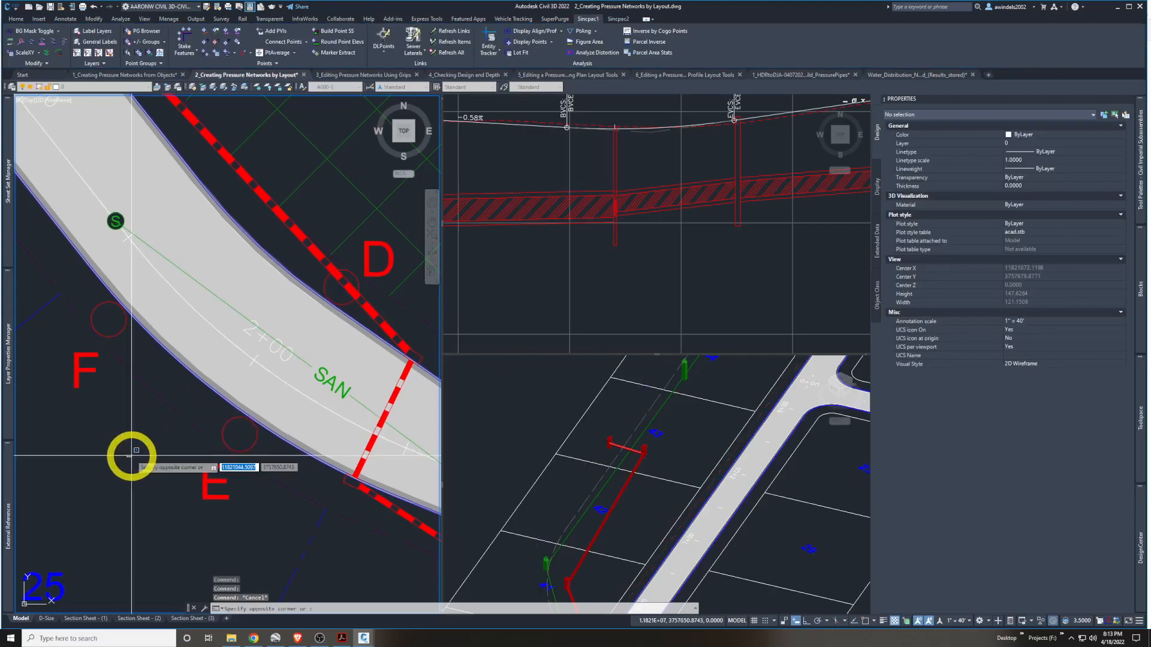
pyautogui.click(135, 456)
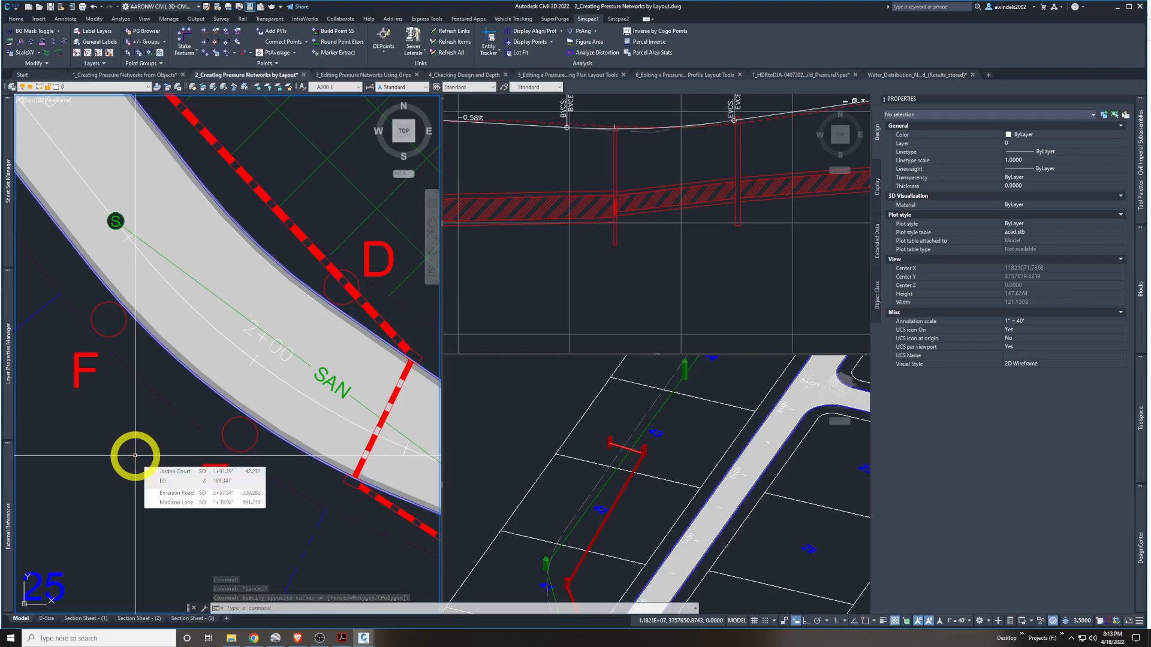
# Start a pressure network by layout named Water Main, with the Water Supply parts list and 6 INCH DUCTILE IRON pipe
pyautogui.click(17, 21)
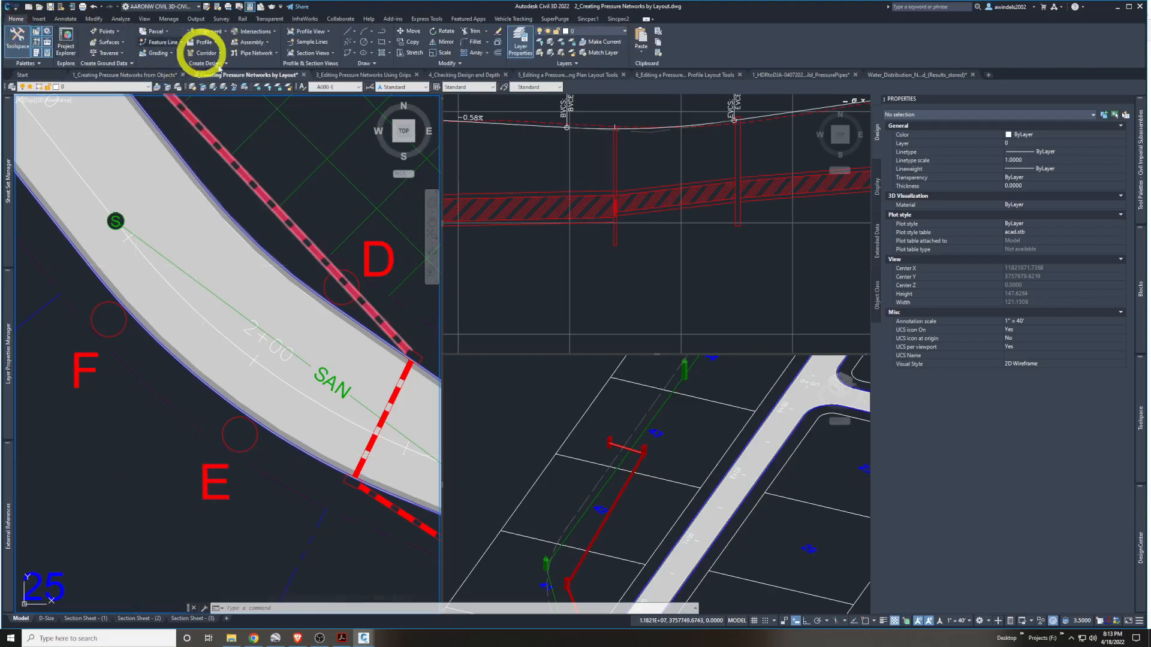
pyautogui.click(261, 54)
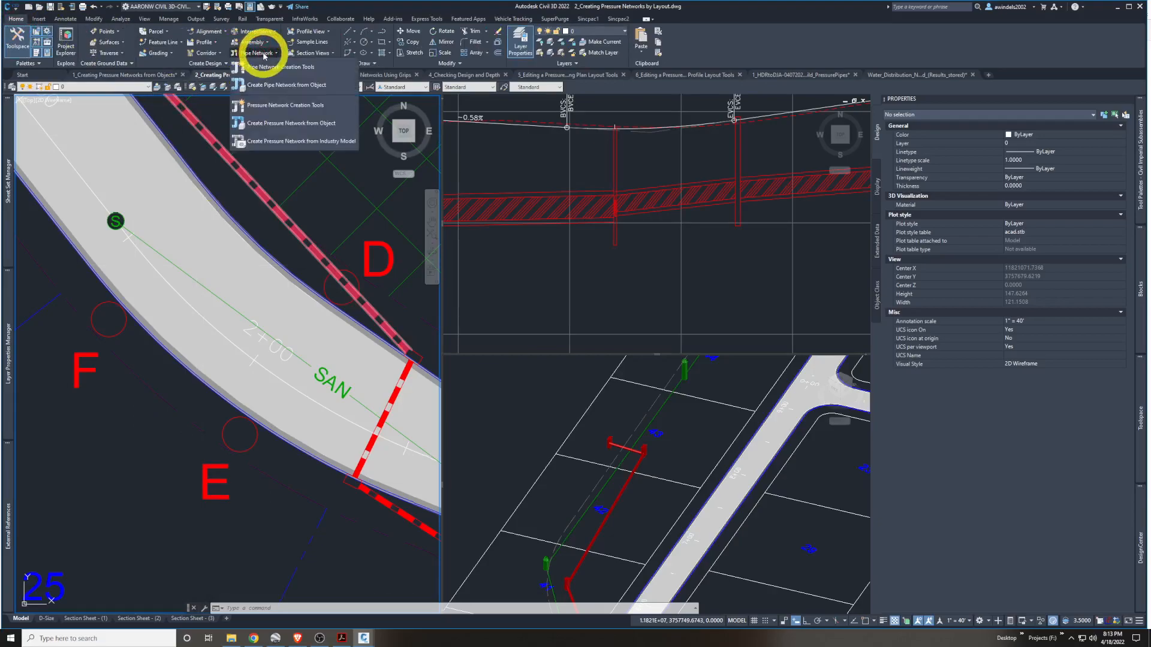
pyautogui.click(303, 113)
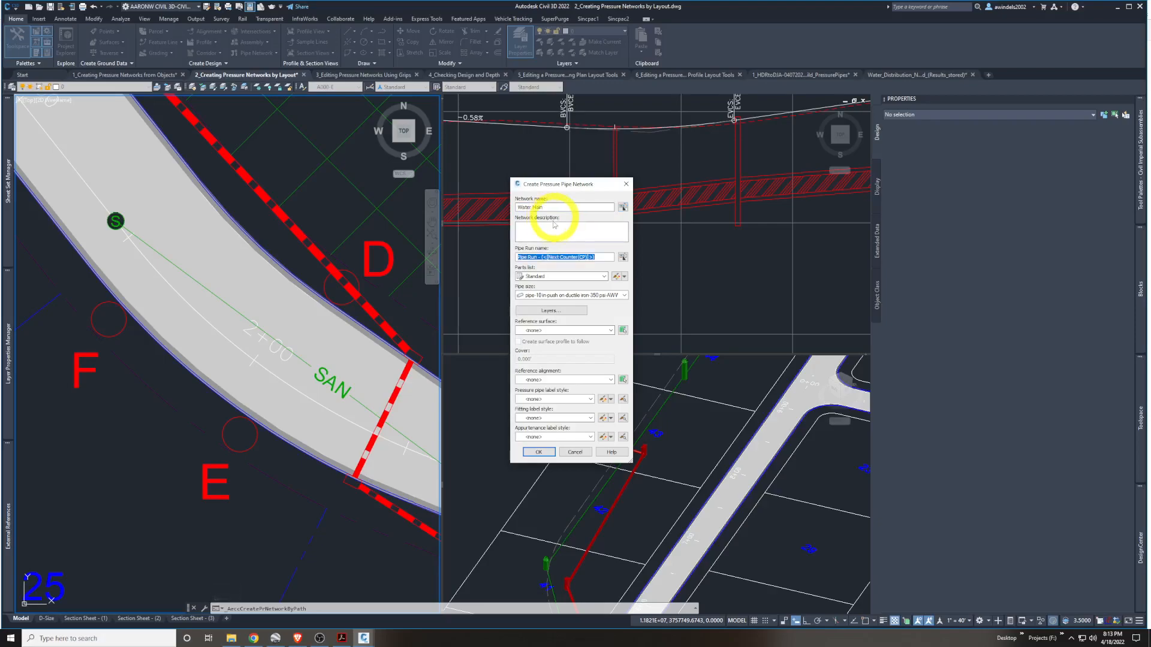
pyautogui.click(553, 280)
pyautogui.click(549, 299)
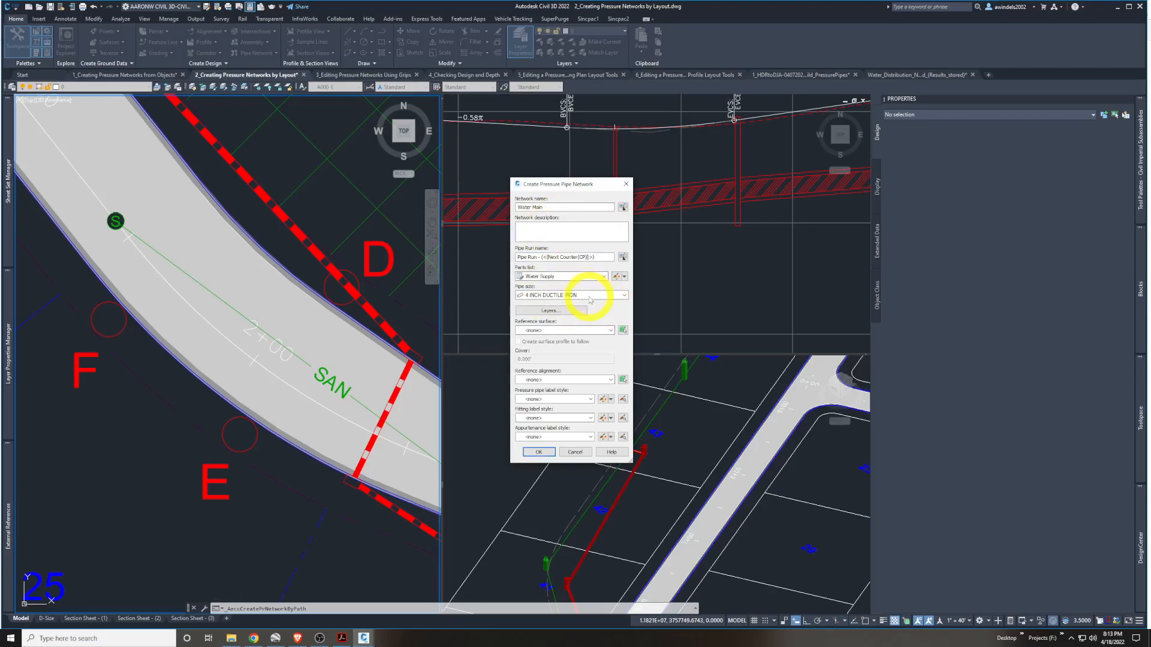
pyautogui.click(591, 296)
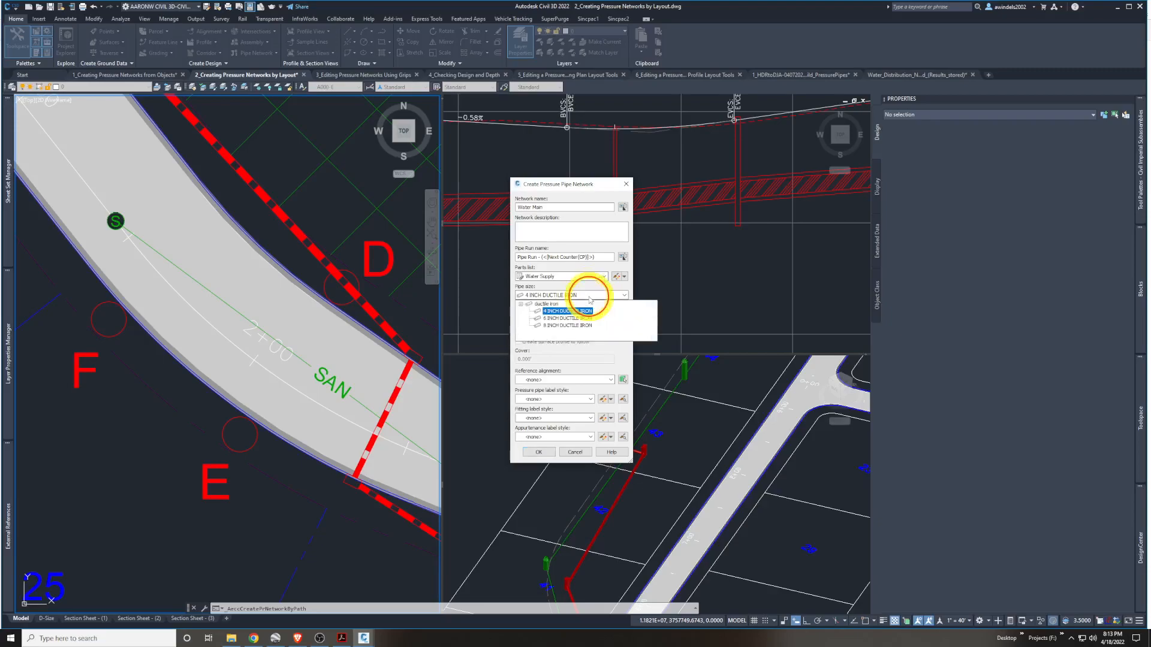
pyautogui.click(570, 322)
# Create the network referencing surface Road FG, with a surface profile to follow, 4.5 cover and the Jordan Court alignment
pyautogui.click(578, 330)
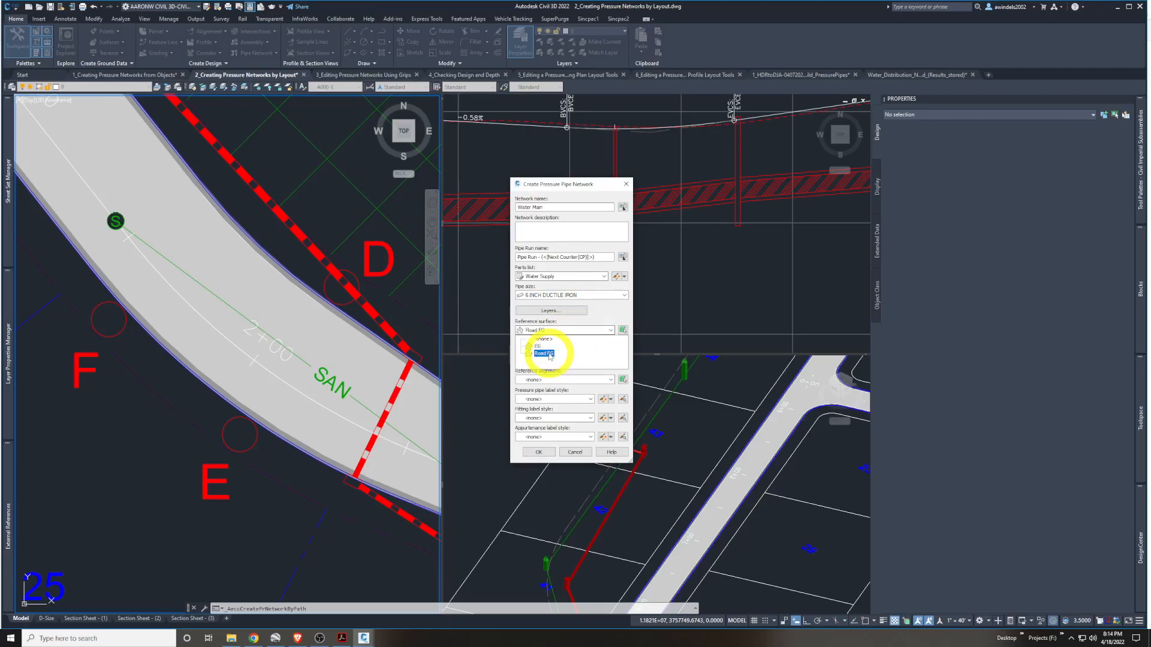
pyautogui.click(544, 354)
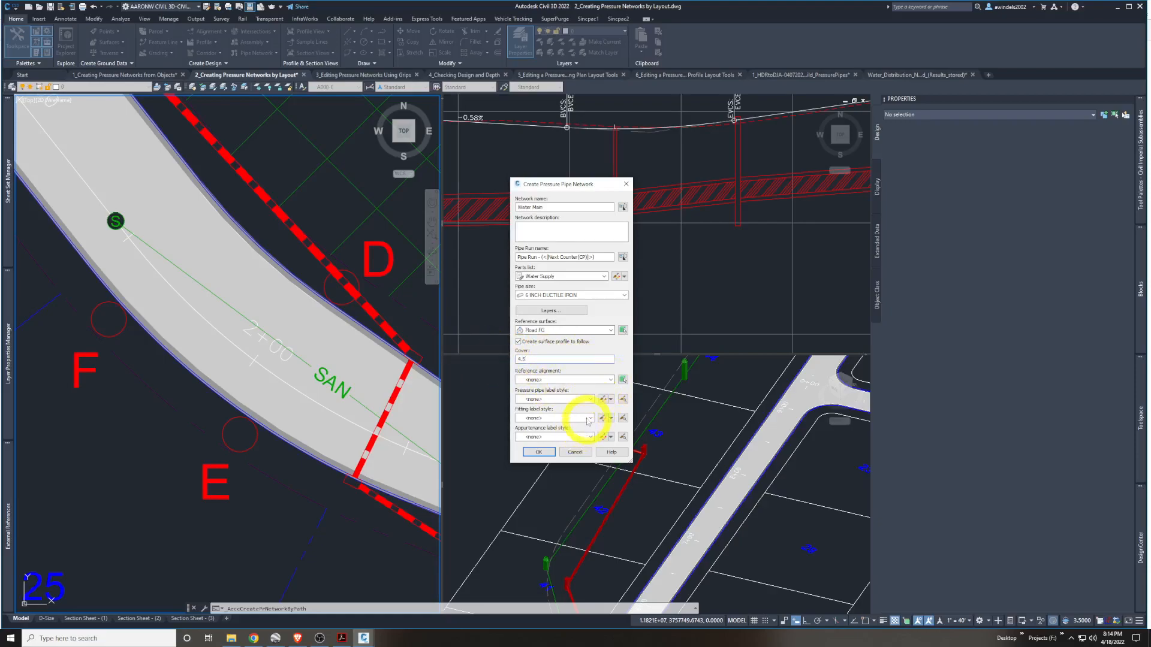
pyautogui.click(597, 380)
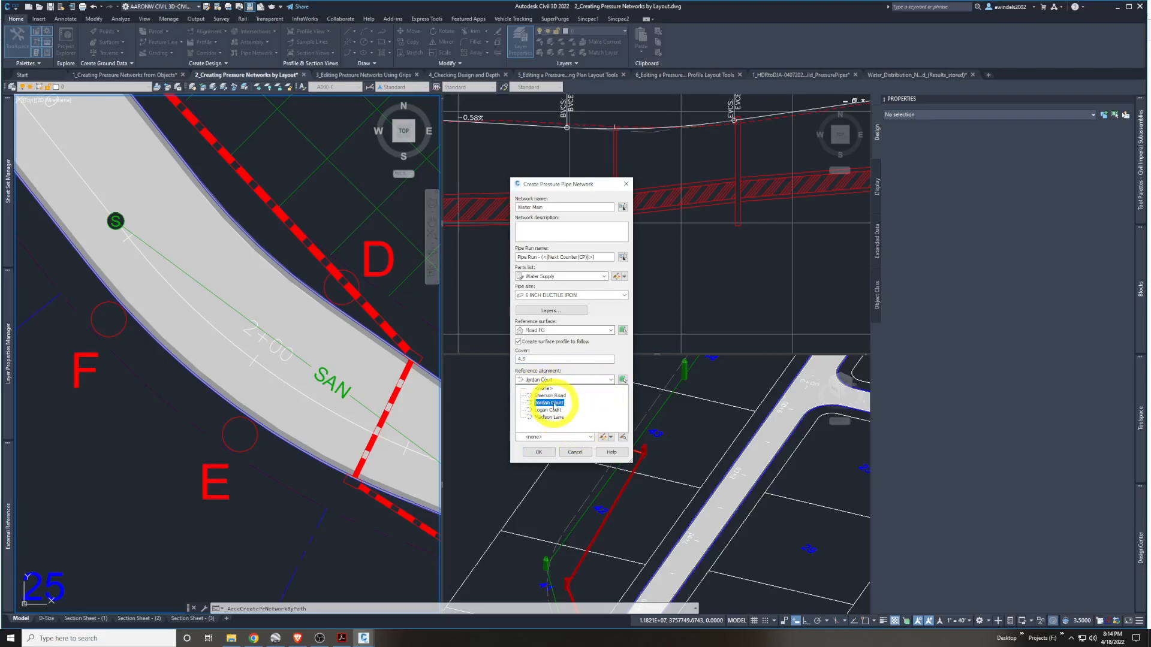
pyautogui.click(548, 402)
pyautogui.moveTo(582, 188); pyautogui.dragTo(561, 199)
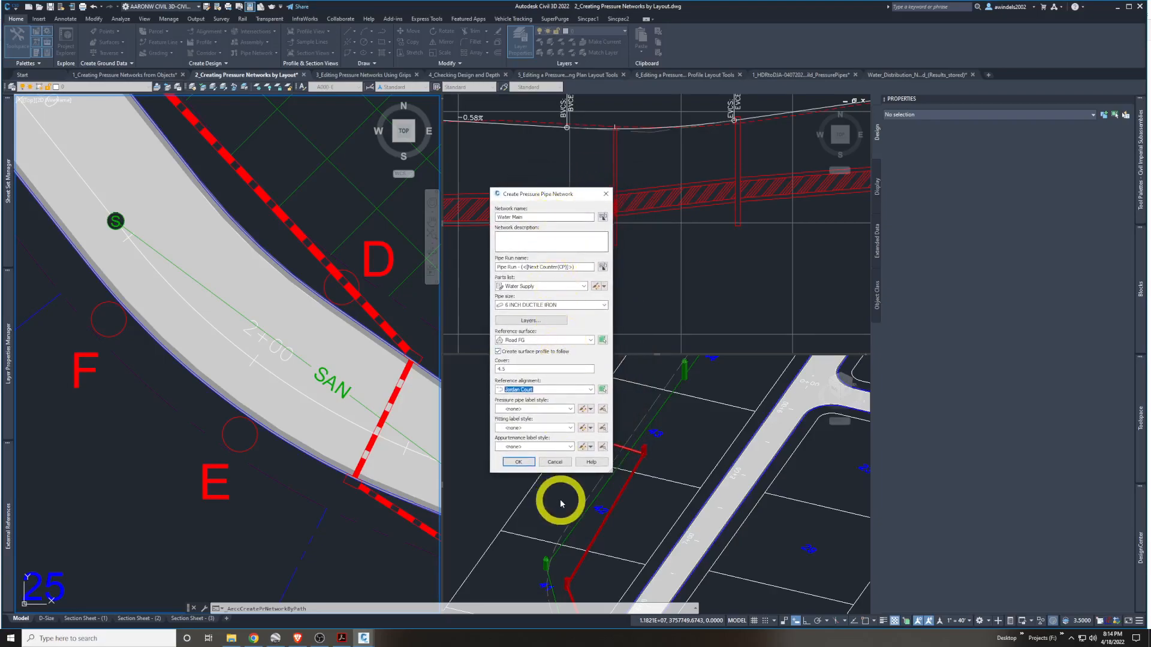
pyautogui.click(519, 462)
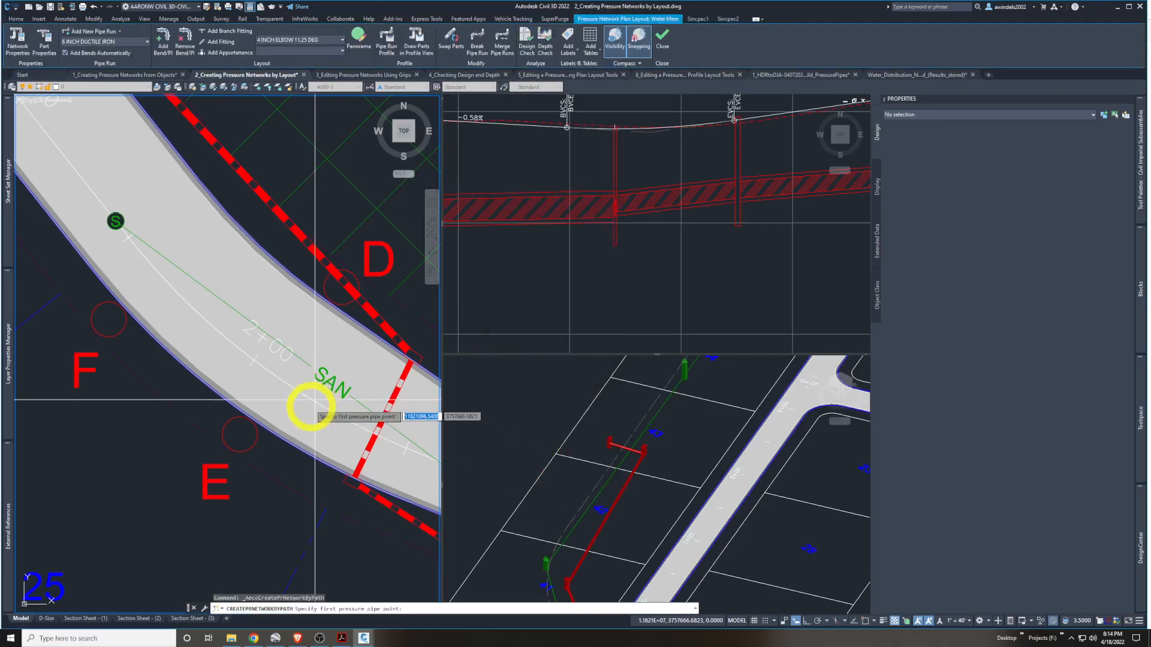
# Start the pipe run at the centre of circle A on the east side of Jordan Court
pyautogui.scroll(-3, 309, 408)
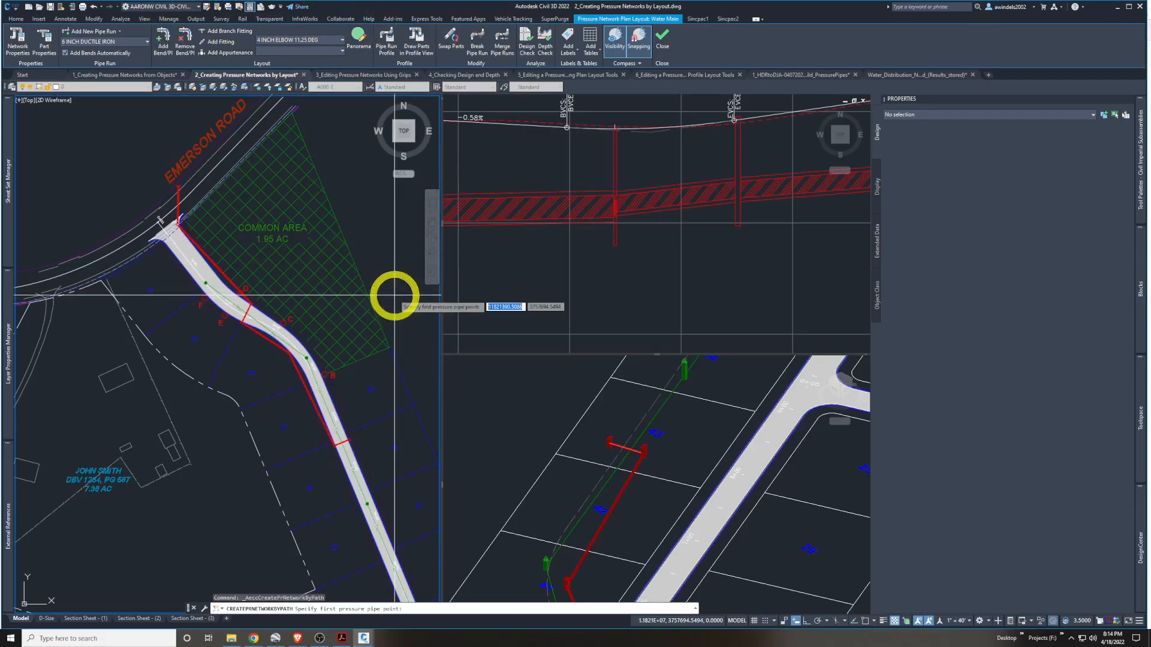
pyautogui.moveTo(394, 296); pyautogui.dragTo(303, 153, button='middle')
pyautogui.moveTo(334, 308); pyautogui.dragTo(290, 174, button='middle')
pyautogui.scroll(6, 312, 401)
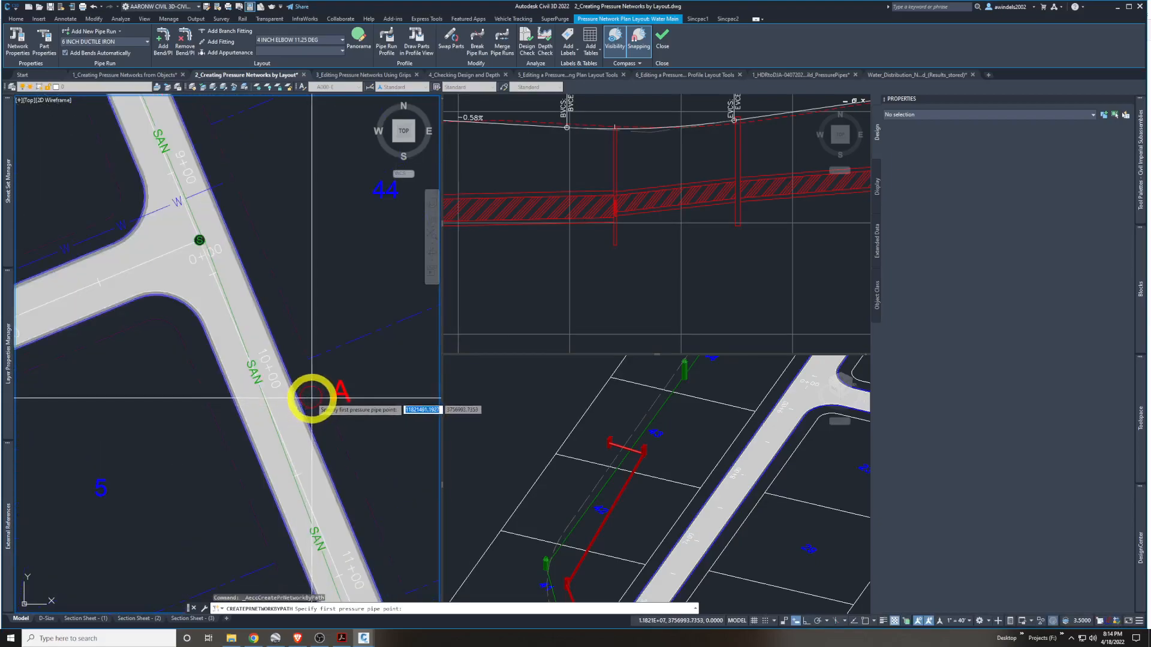
pyautogui.keyDown('shift'); pyautogui.rightClick(312, 398); pyautogui.keyUp('shift')
pyautogui.click(347, 514)
pyautogui.click(315, 402)
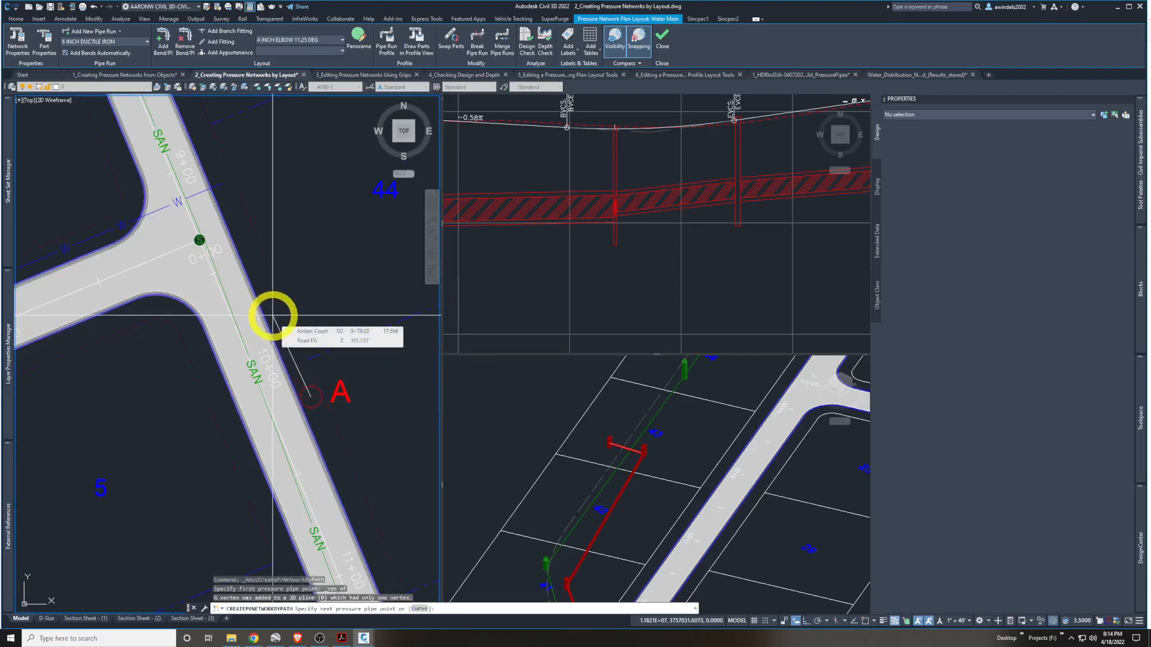
# Place the second pipe point at the centre of circle B near station 4+00
pyautogui.moveTo(251, 252); pyautogui.dragTo(358, 408, button='middle')
pyautogui.scroll(-4, 318, 312)
pyautogui.moveTo(313, 301); pyautogui.dragTo(329, 488, button='middle')
pyautogui.scroll(6, 221, 264)
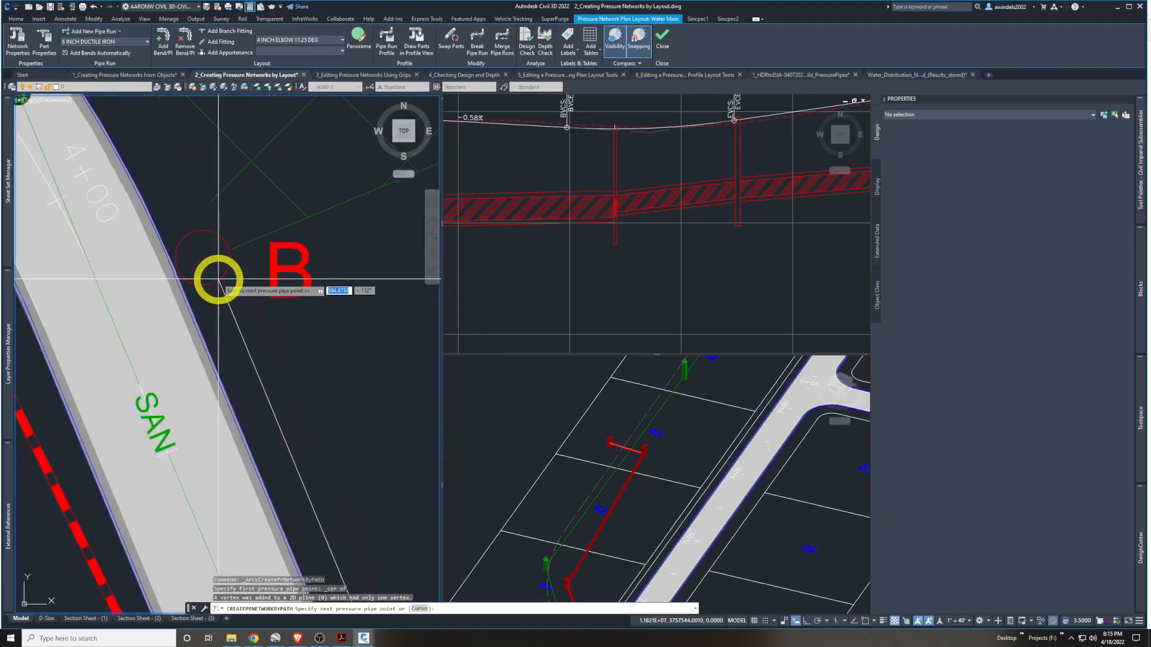
pyautogui.keyDown('ctrl'); pyautogui.rightClick(214, 271); pyautogui.keyUp('ctrl')
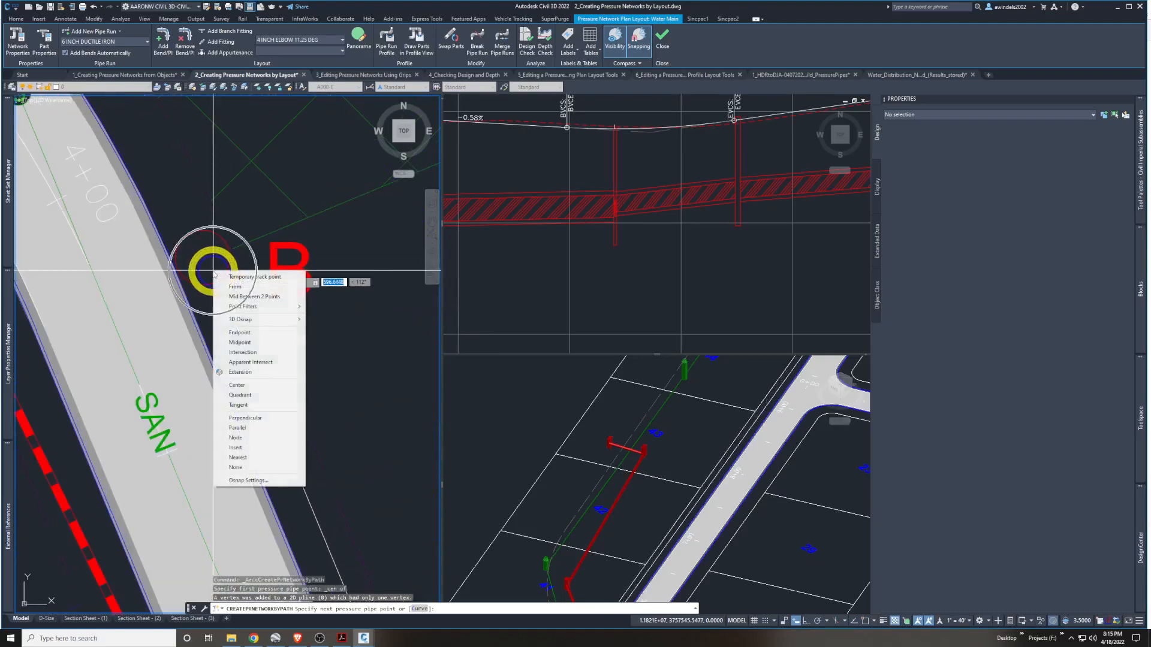
pyautogui.click(237, 385)
pyautogui.click(216, 278)
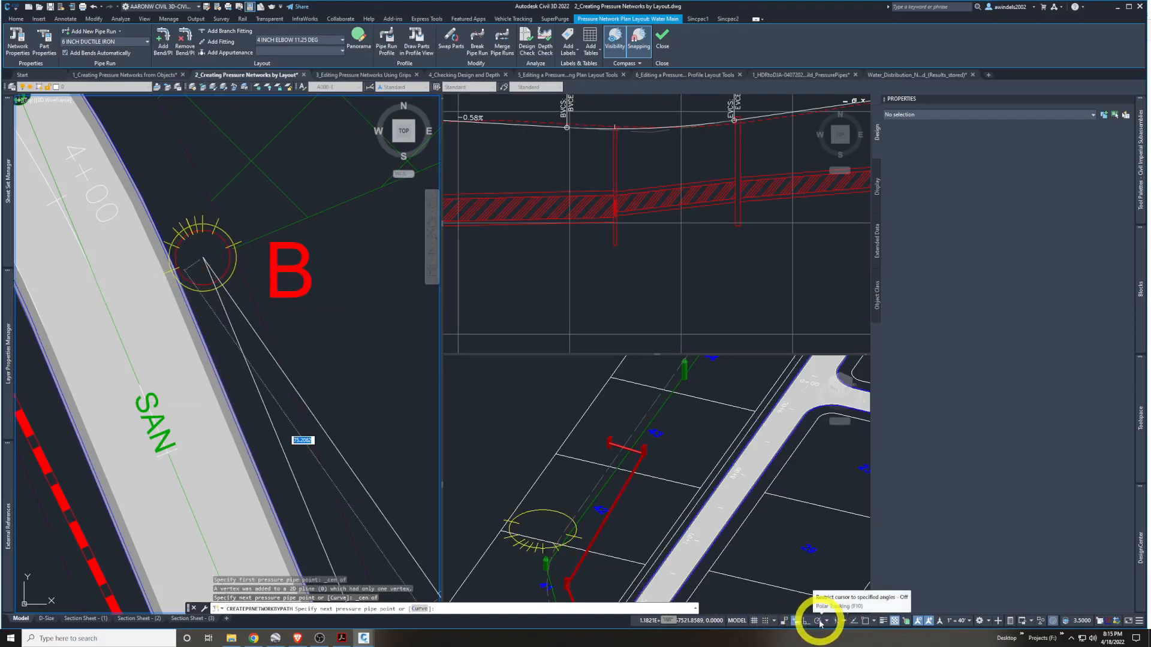
# Turn on object snap and try to draw a curved pipe segment from circle B toward the centre of circle C
pyautogui.click(868, 624)
pyautogui.moveTo(185, 257); pyautogui.dragTo(247, 357, button='middle')
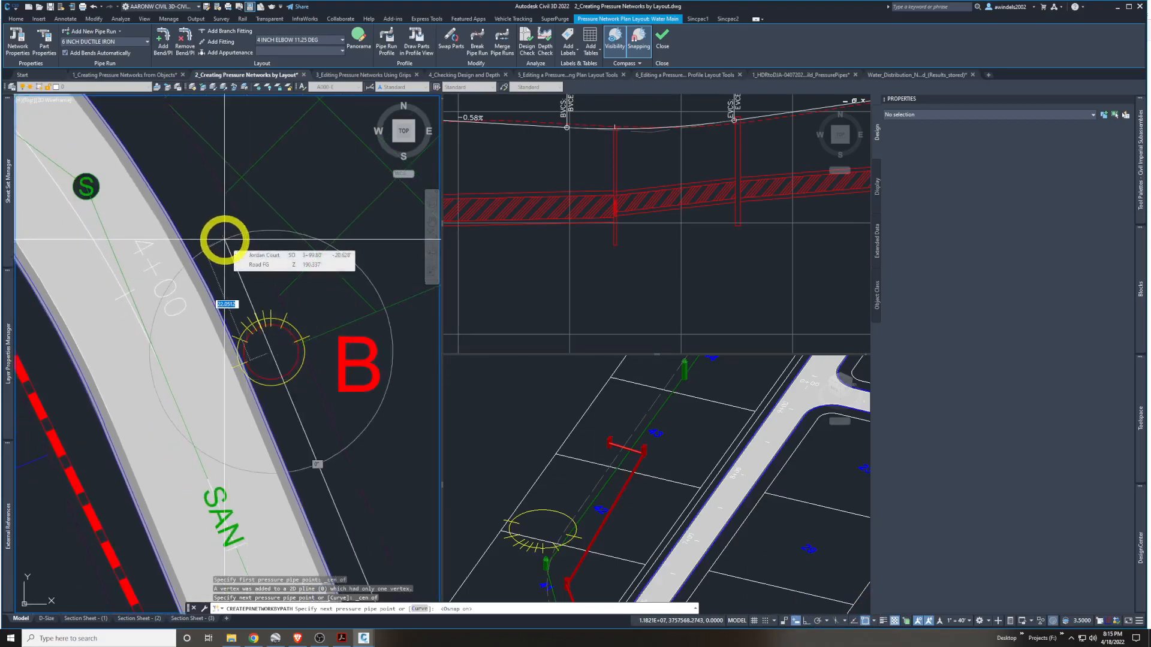
pyautogui.moveTo(225, 241); pyautogui.dragTo(326, 268, button='middle')
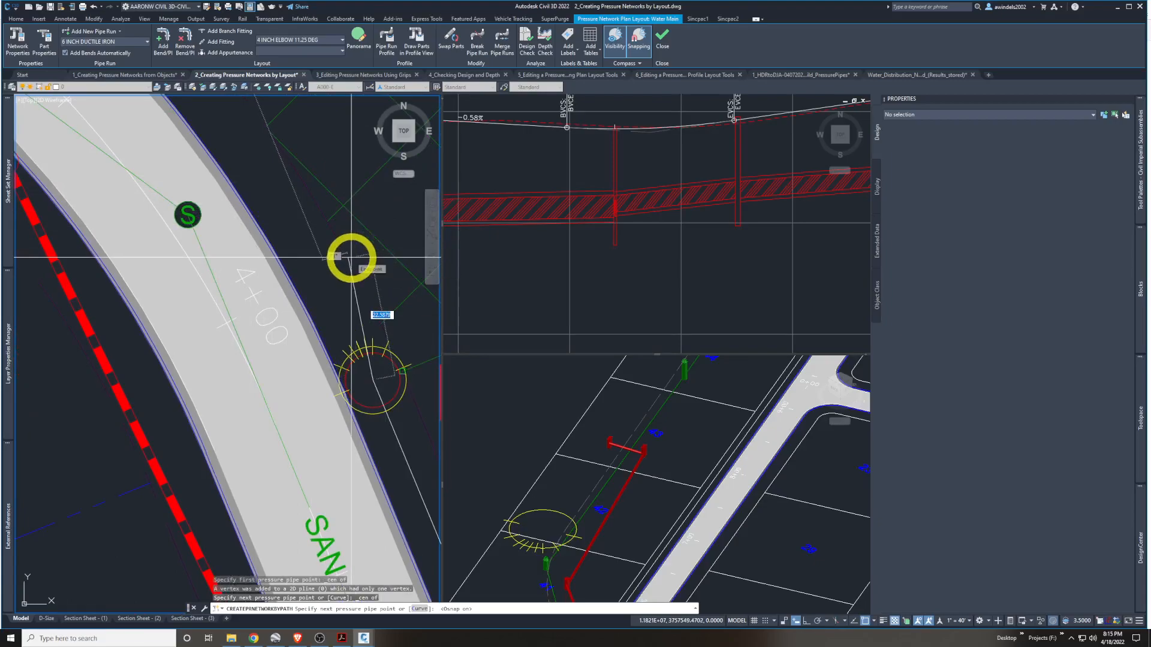
pyautogui.click(421, 609)
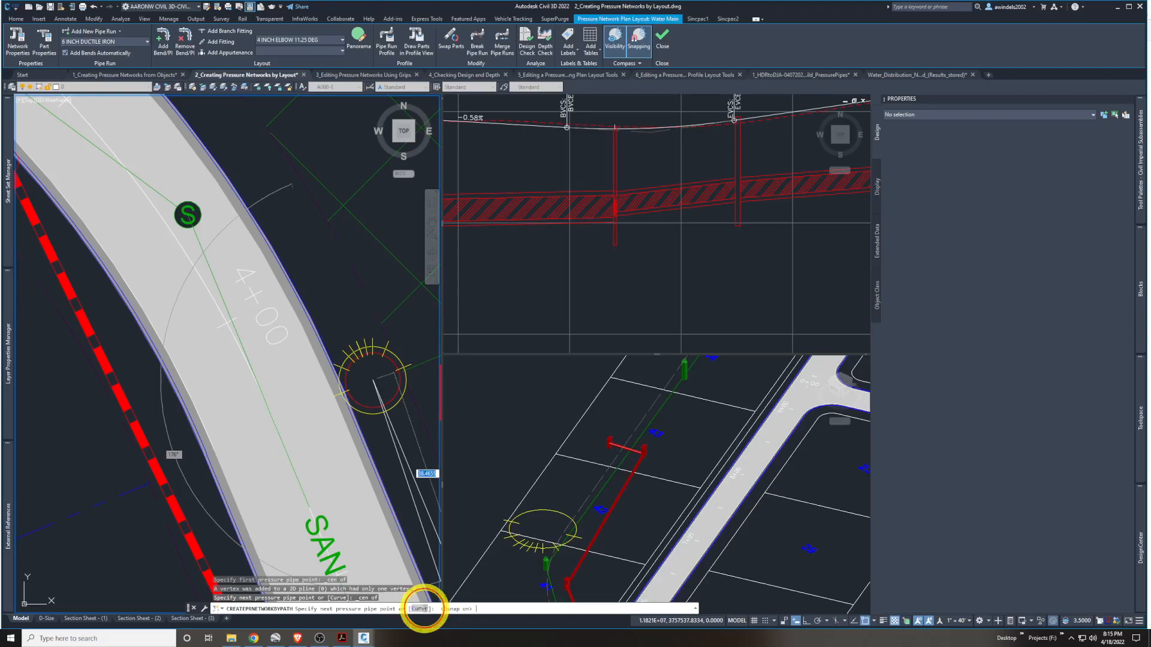
pyautogui.click(421, 609)
pyautogui.scroll(-4, 375, 362)
pyautogui.moveTo(291, 291); pyautogui.dragTo(348, 367, button='middle')
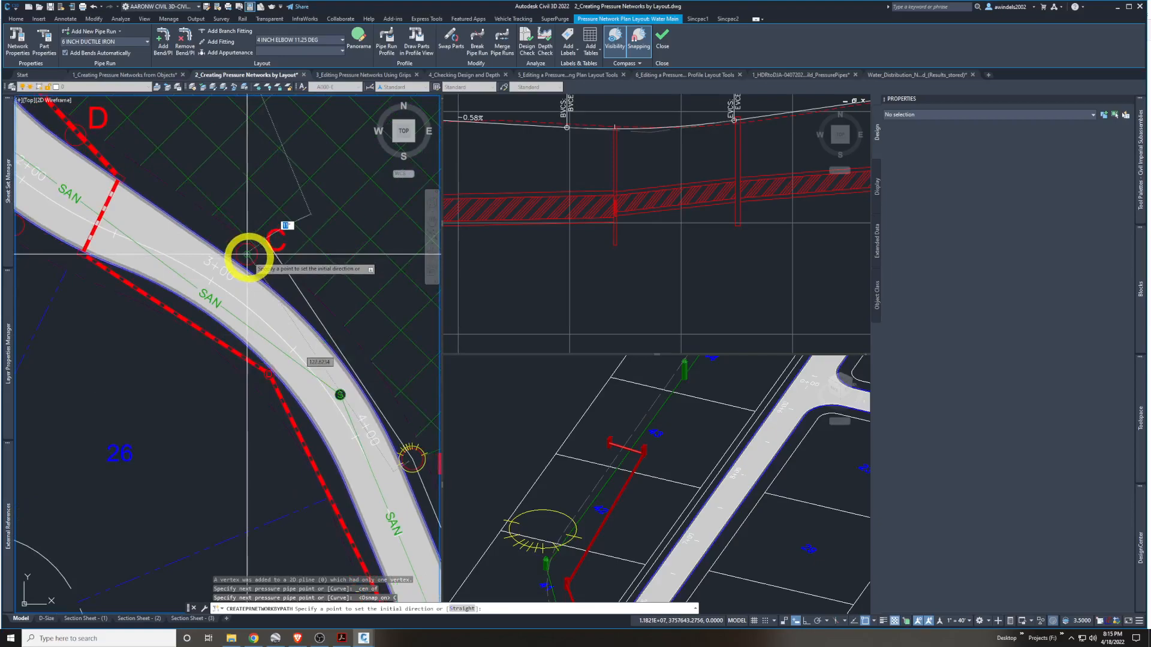
pyautogui.scroll(3, 247, 254)
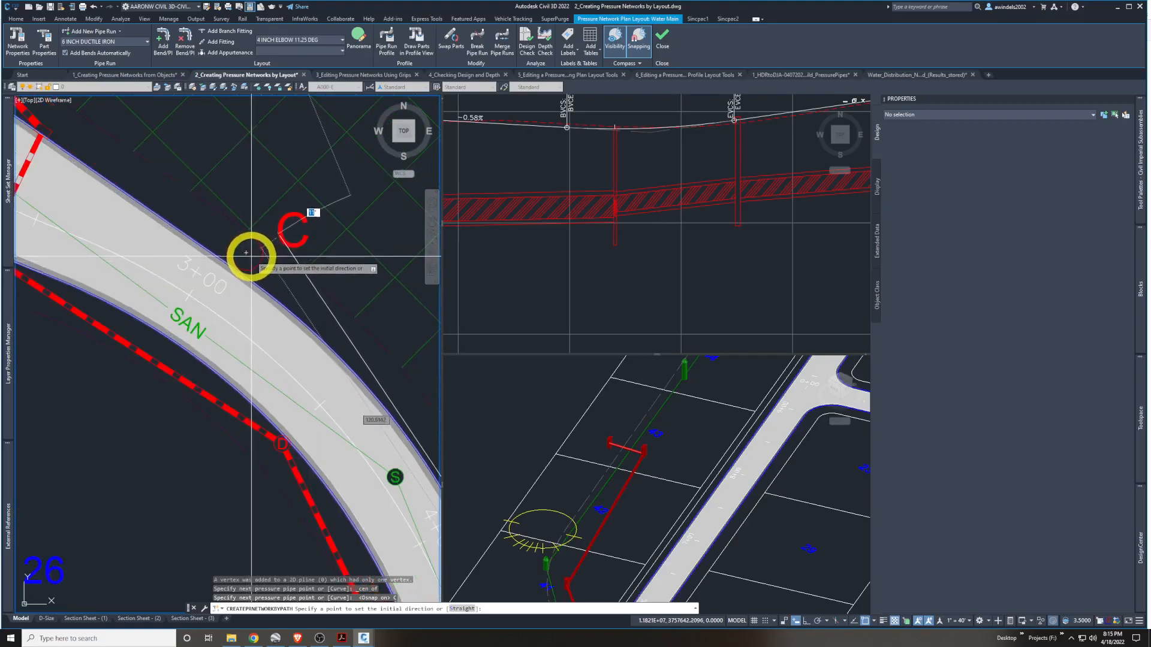
pyautogui.click(247, 253)
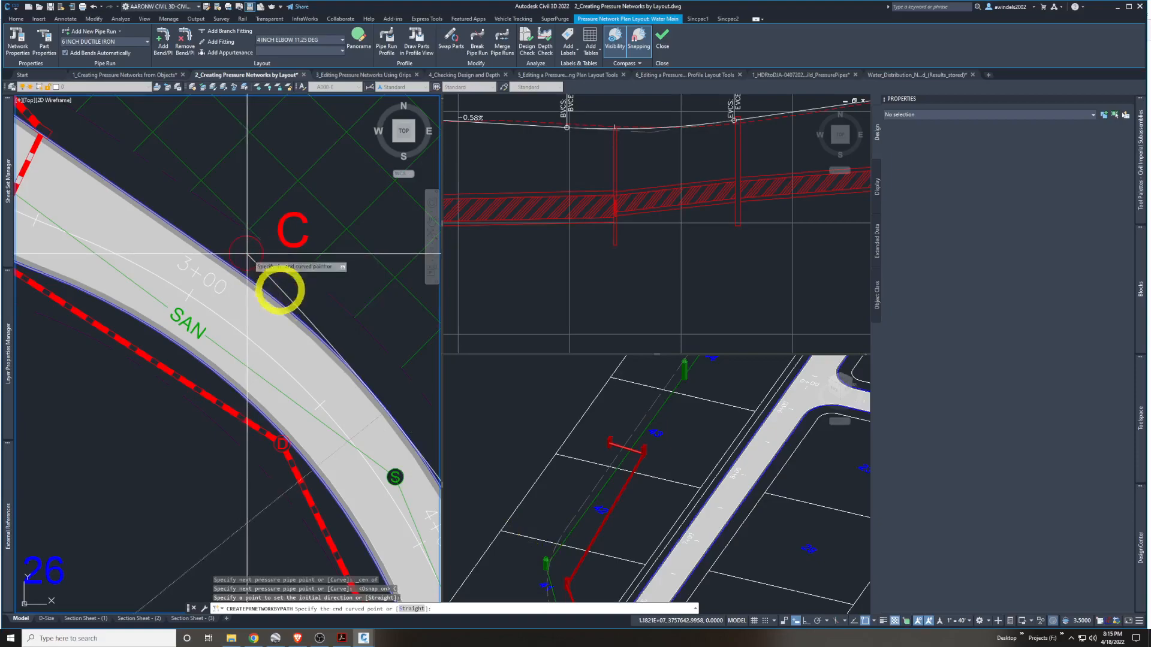
# Return to straight segments, place a pipe point at the centre of circle D and end the run
pyautogui.click(418, 610)
pyautogui.moveTo(219, 236); pyautogui.dragTo(246, 296, button='middle')
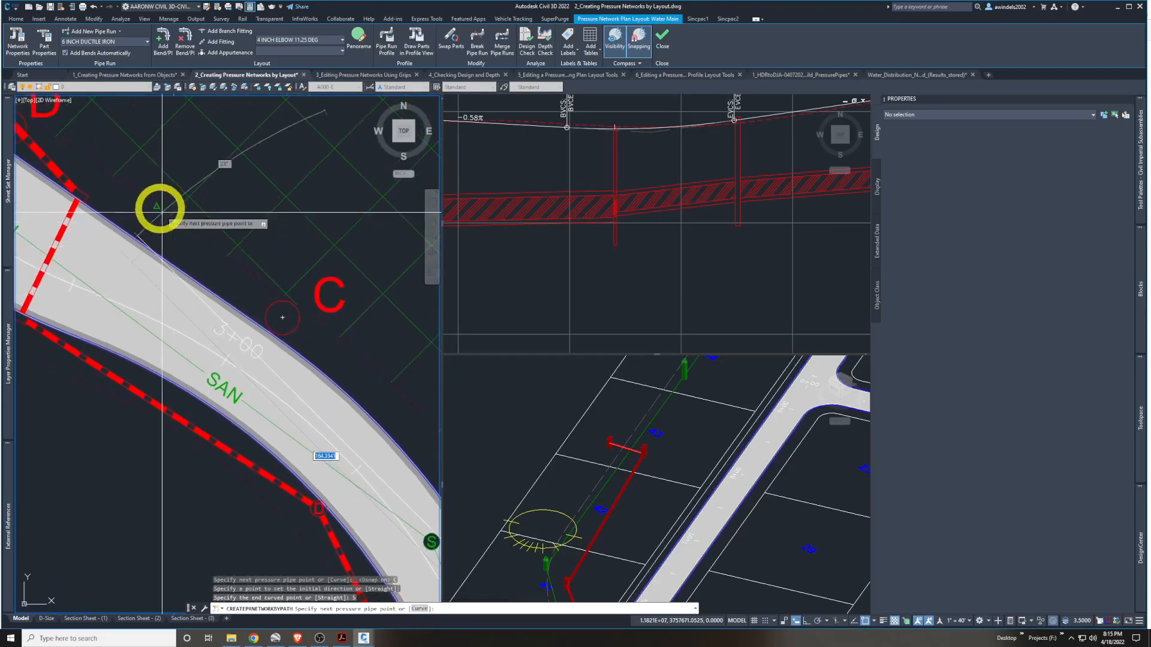
pyautogui.scroll(3, 139, 184)
pyautogui.moveTo(139, 186); pyautogui.dragTo(249, 338, button='middle')
pyautogui.scroll(-3, 250, 339)
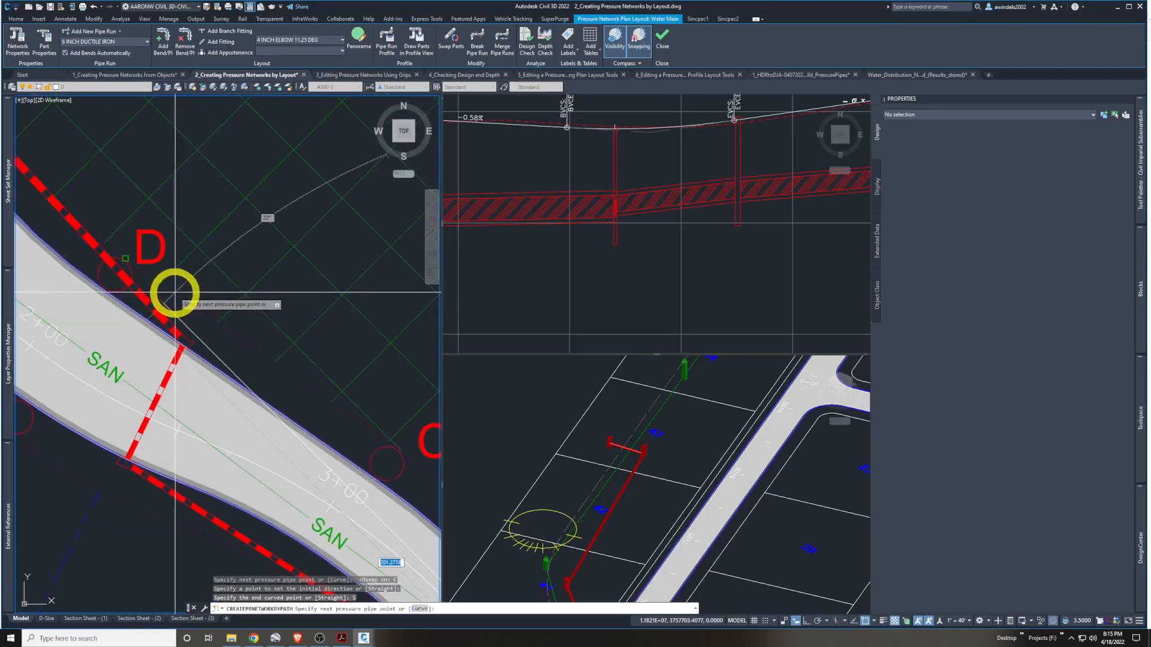
pyautogui.click(116, 274)
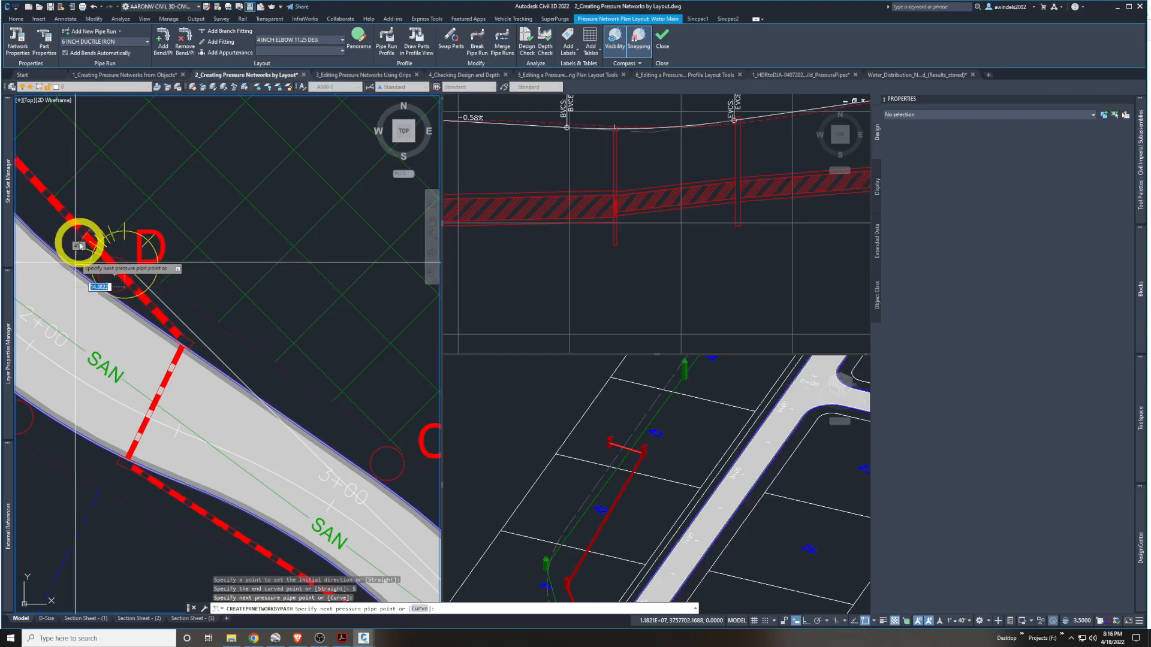
pyautogui.scroll(-2, 90, 205)
pyautogui.press('Return')
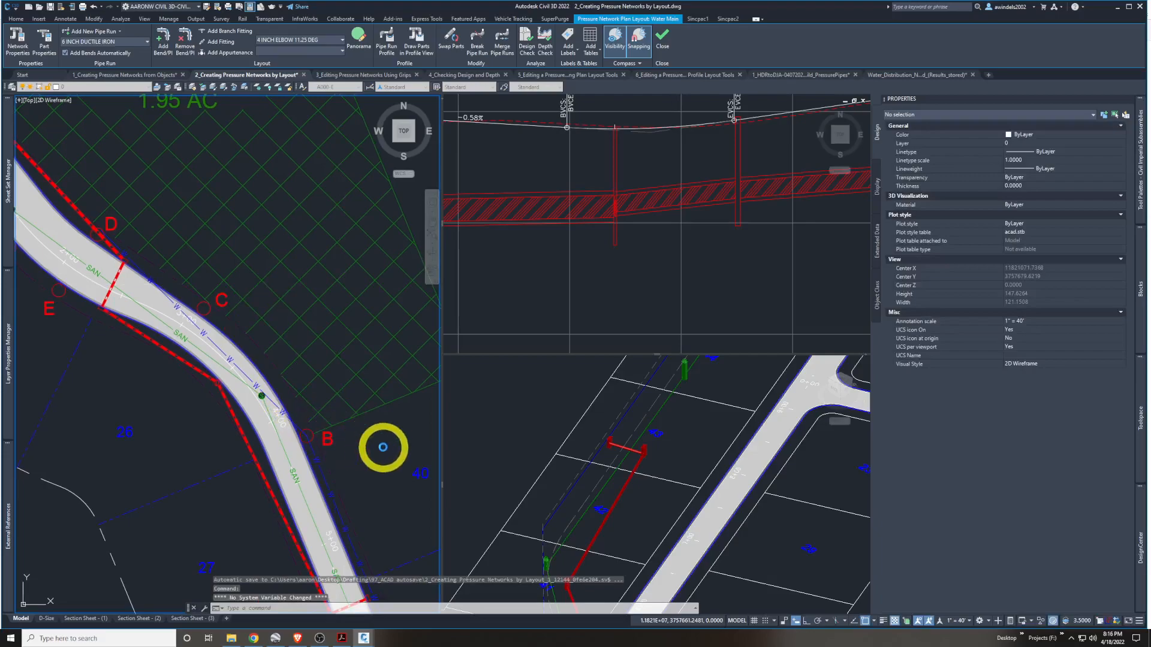
# Select the new pipe run's alignment and examine its path between circles B and D
pyautogui.press('Escape')
pyautogui.click(348, 445)
pyautogui.press('Escape')
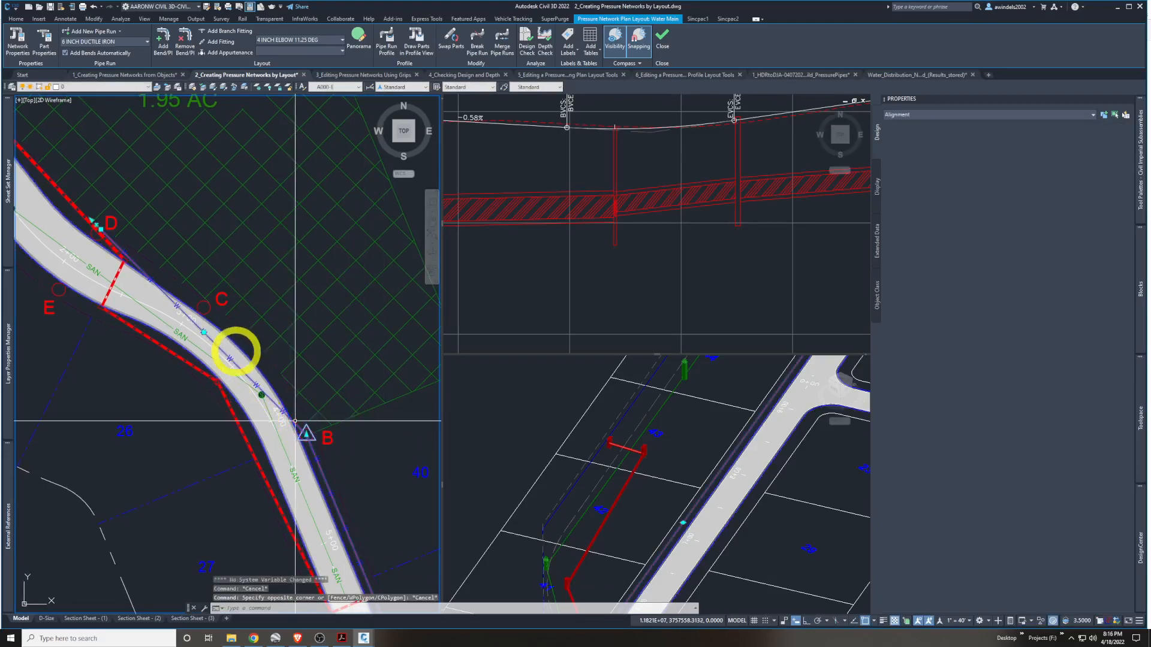
pyautogui.click(234, 351)
pyautogui.press('Escape')
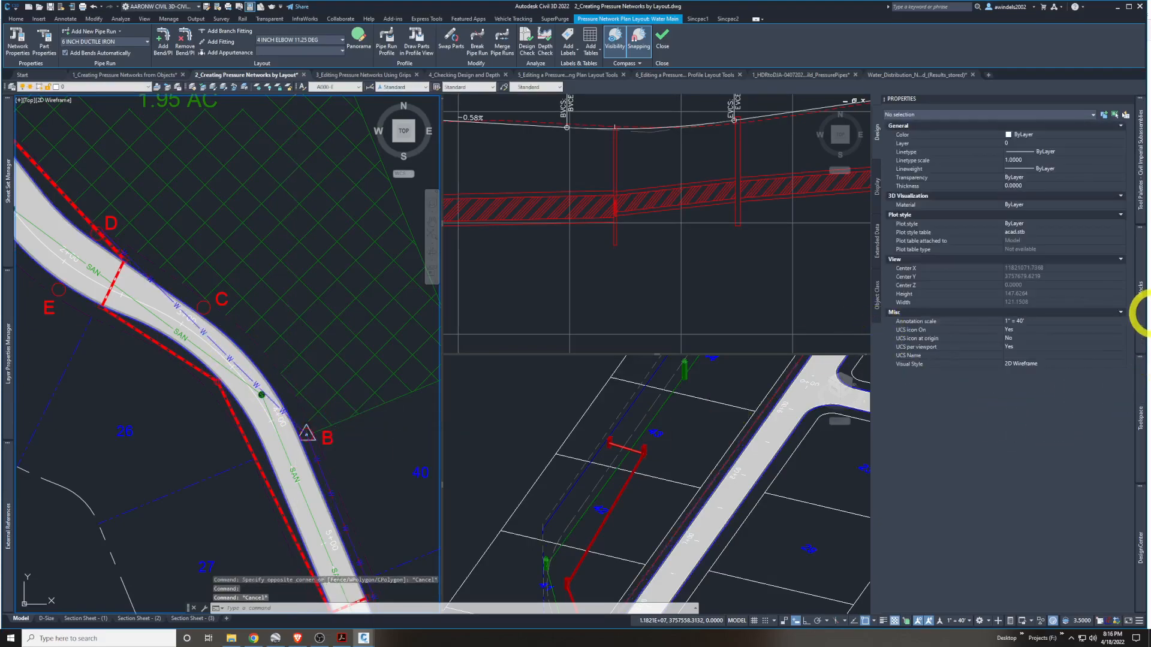
# Delete the Water Main pressure network from the drawing, confirming the deletion
pyautogui.moveTo(1139, 384)
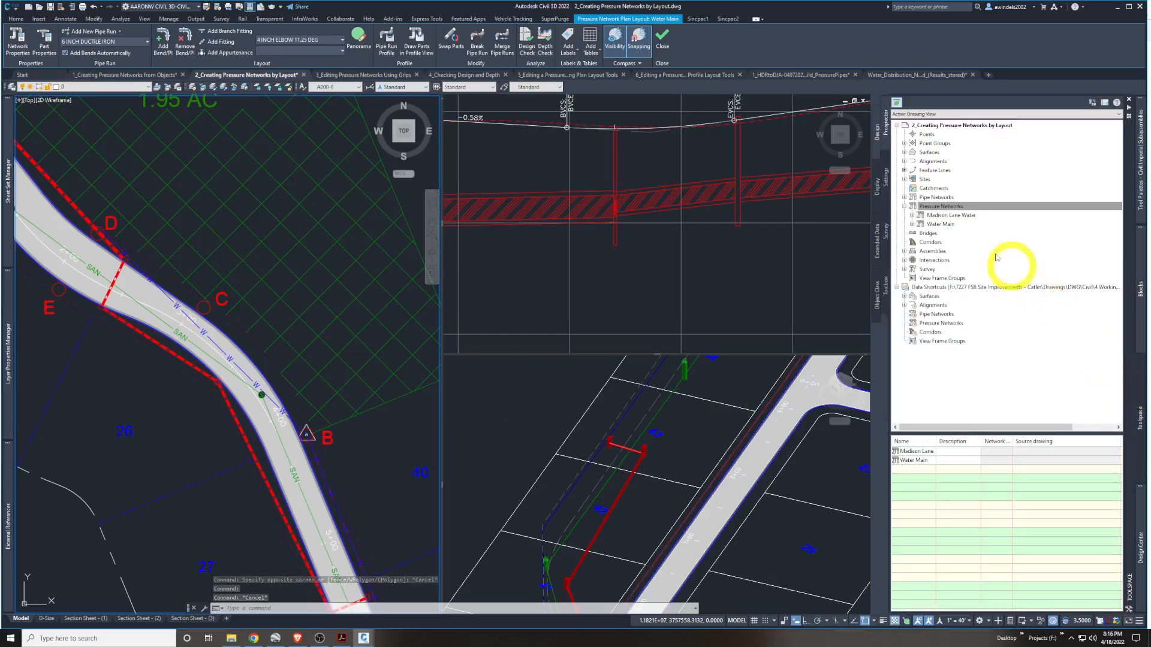
pyautogui.click(938, 206)
pyautogui.rightClick(928, 225)
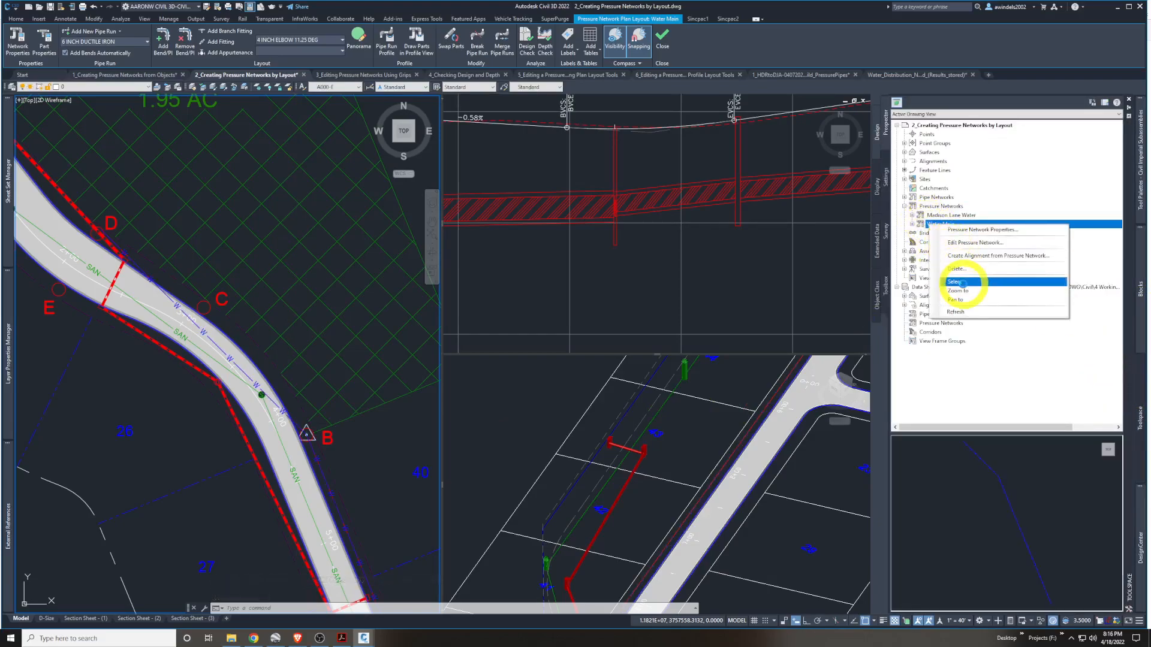
pyautogui.click(968, 270)
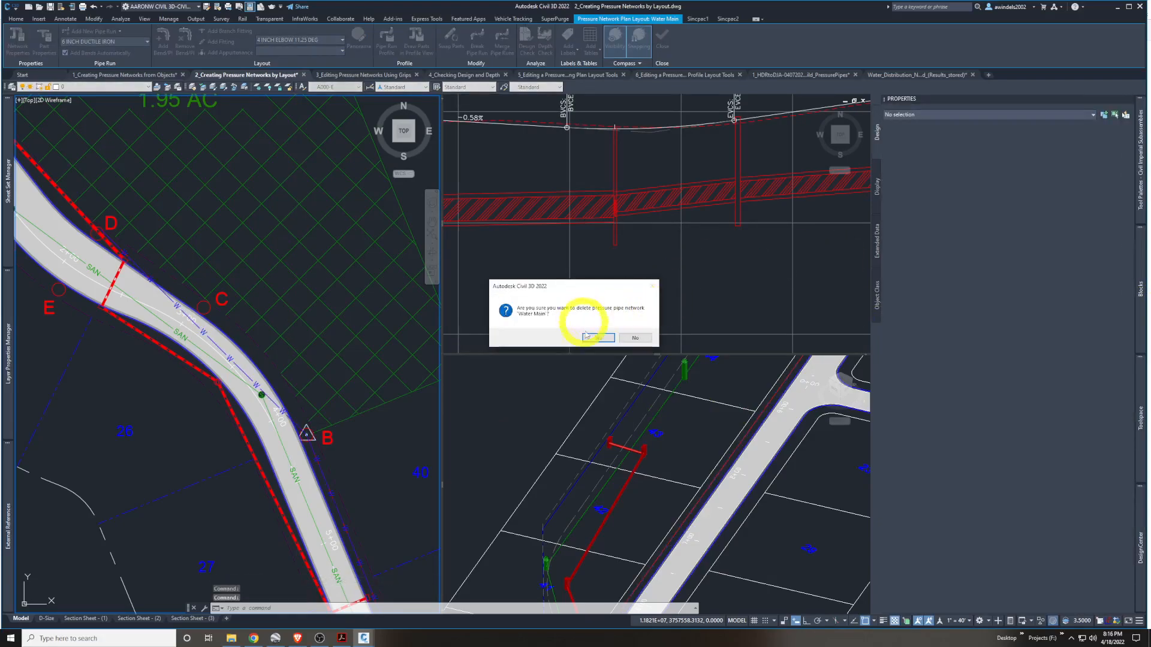
pyautogui.click(592, 335)
pyautogui.press('Escape')
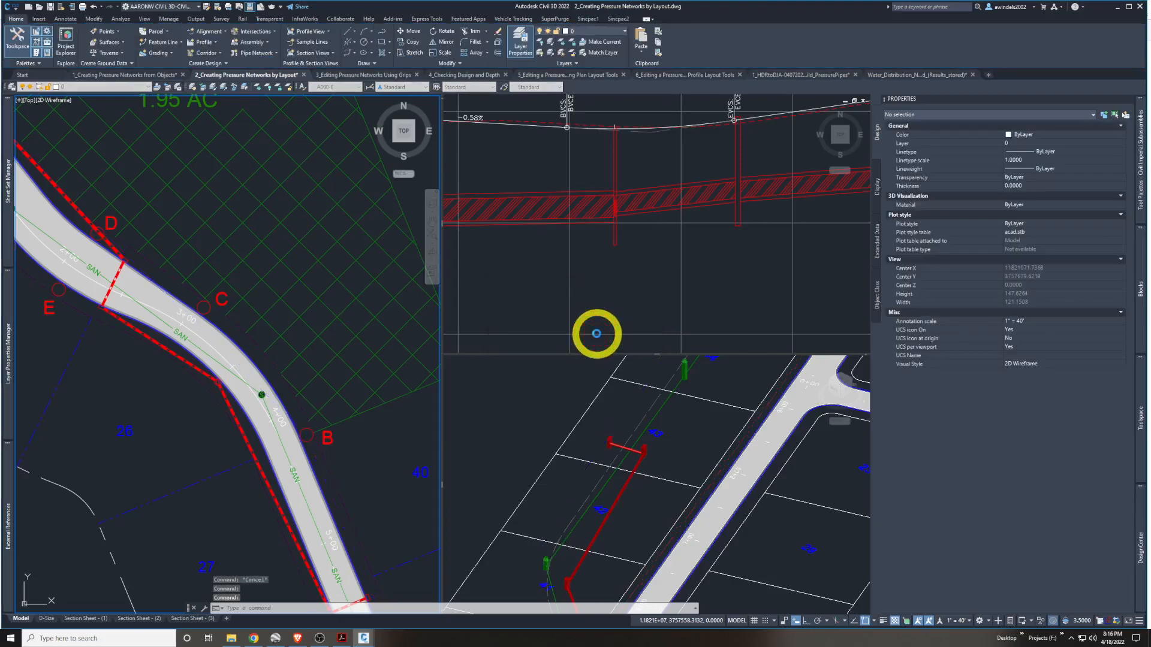
pyautogui.click(377, 458)
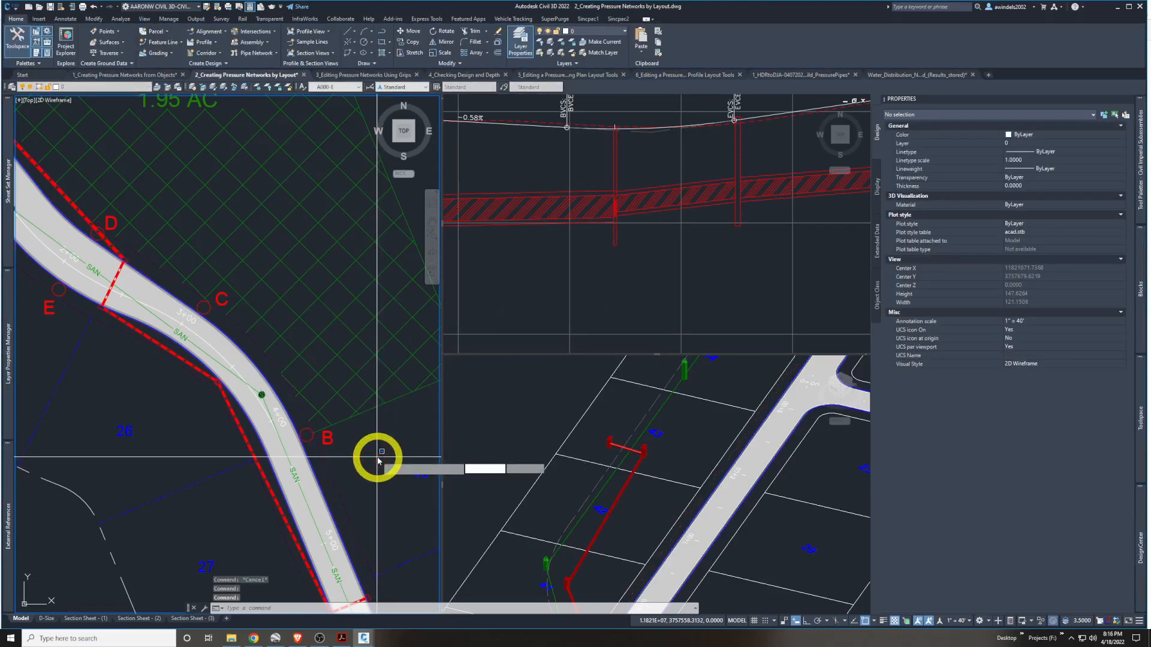
pyautogui.press('Escape')
# Start a new pressure network by layout using the Water Supply parts list and 6 INCH DUCTILE IRON pipe
pyautogui.click(256, 53)
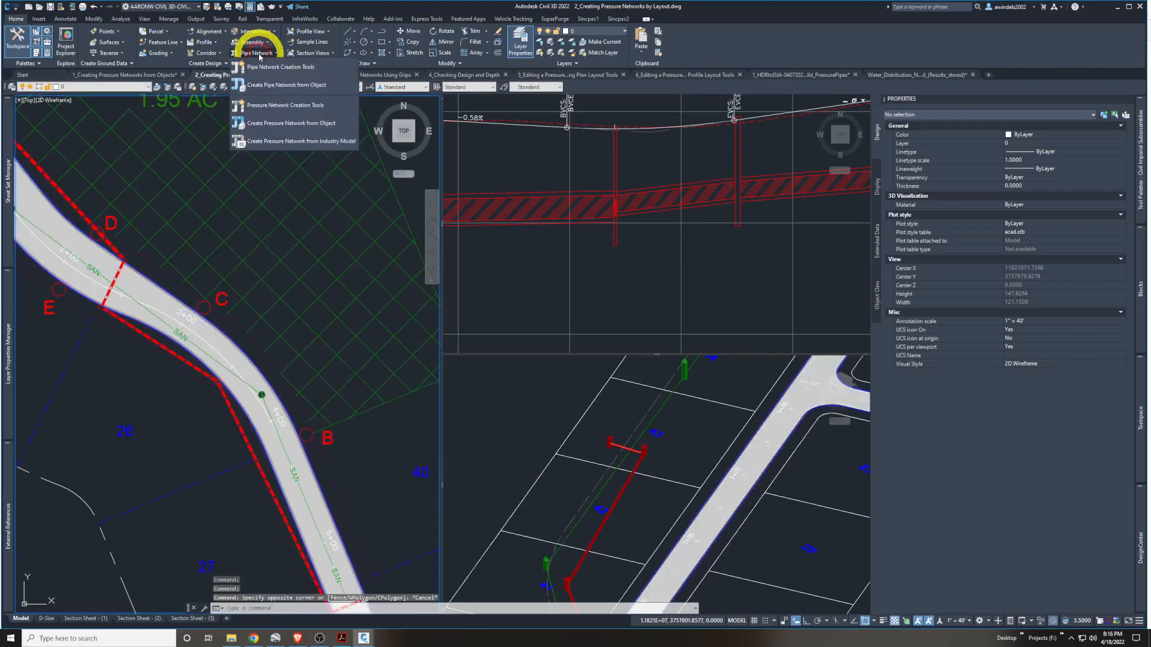
pyautogui.click(294, 105)
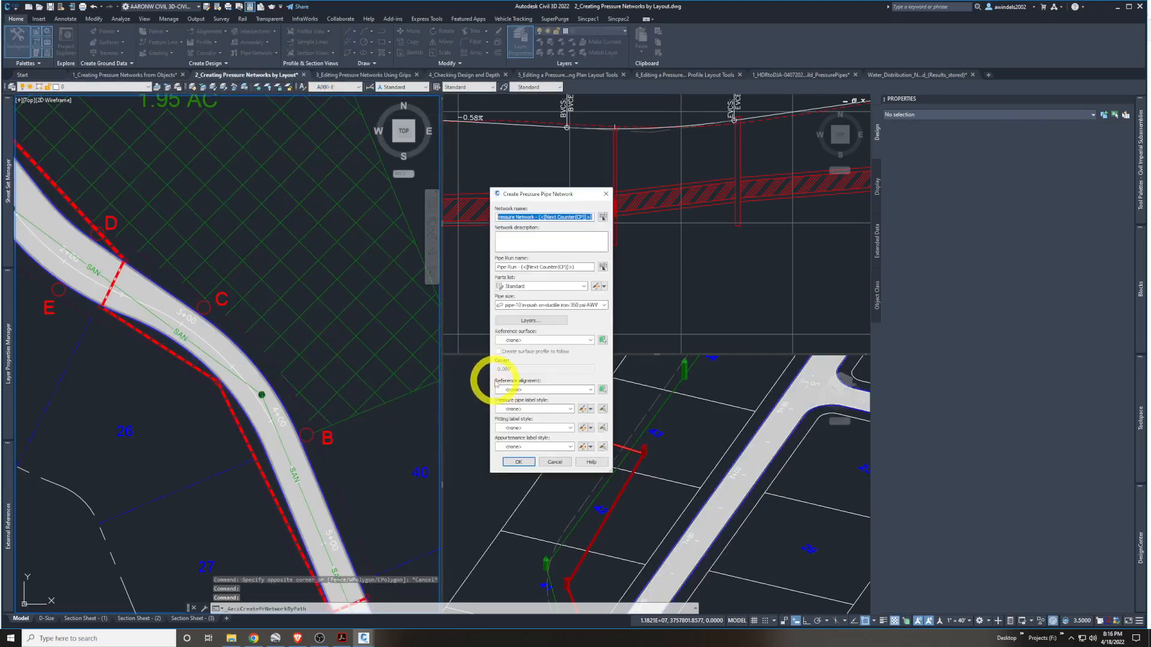
pyautogui.click(563, 286)
pyautogui.click(527, 296)
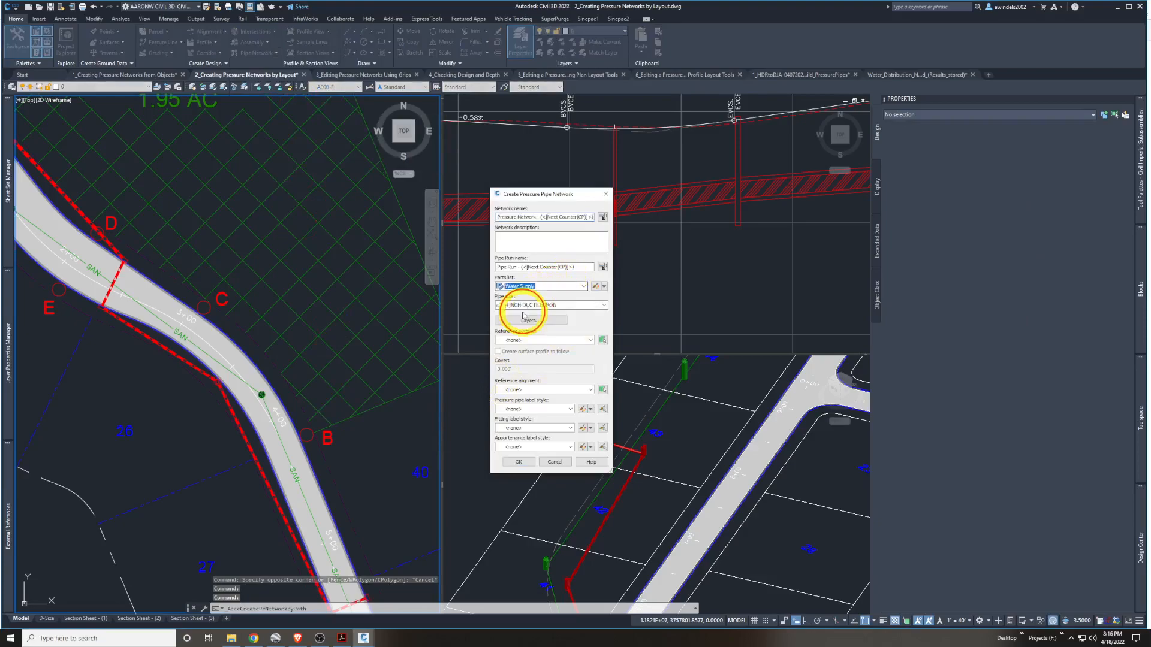
pyautogui.click(537, 305)
pyautogui.click(540, 329)
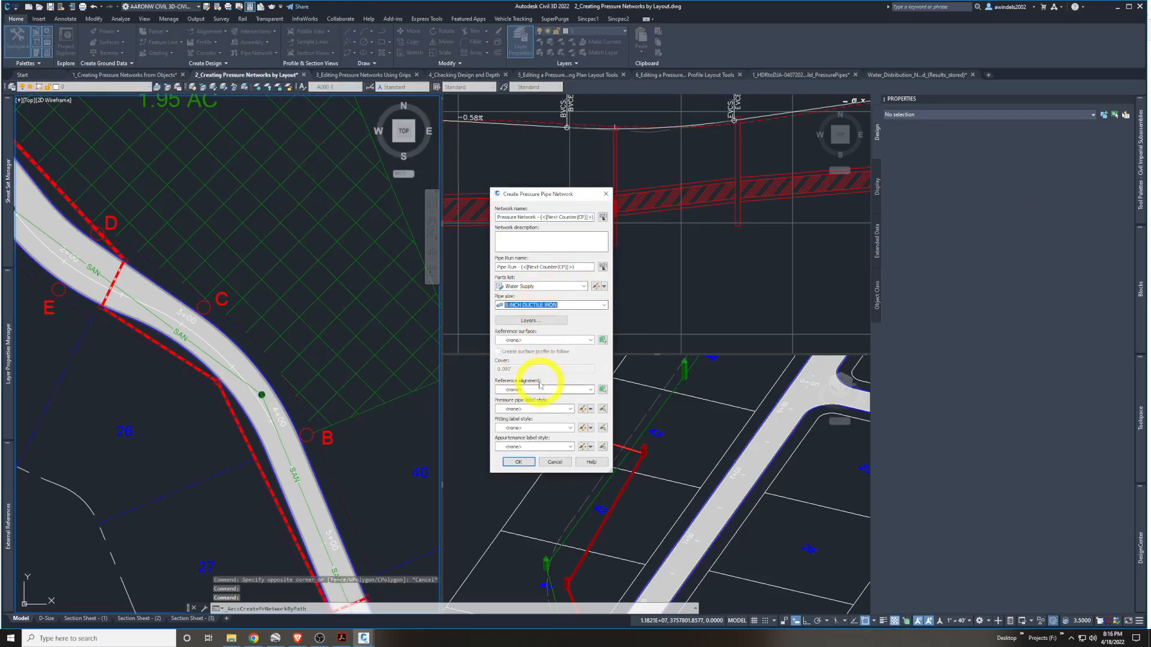
# Name the network Water Main, reference the Jordan Court alignment and Road FG surface, set the cover and create it
pyautogui.click(540, 387)
pyautogui.click(529, 414)
pyautogui.click(530, 342)
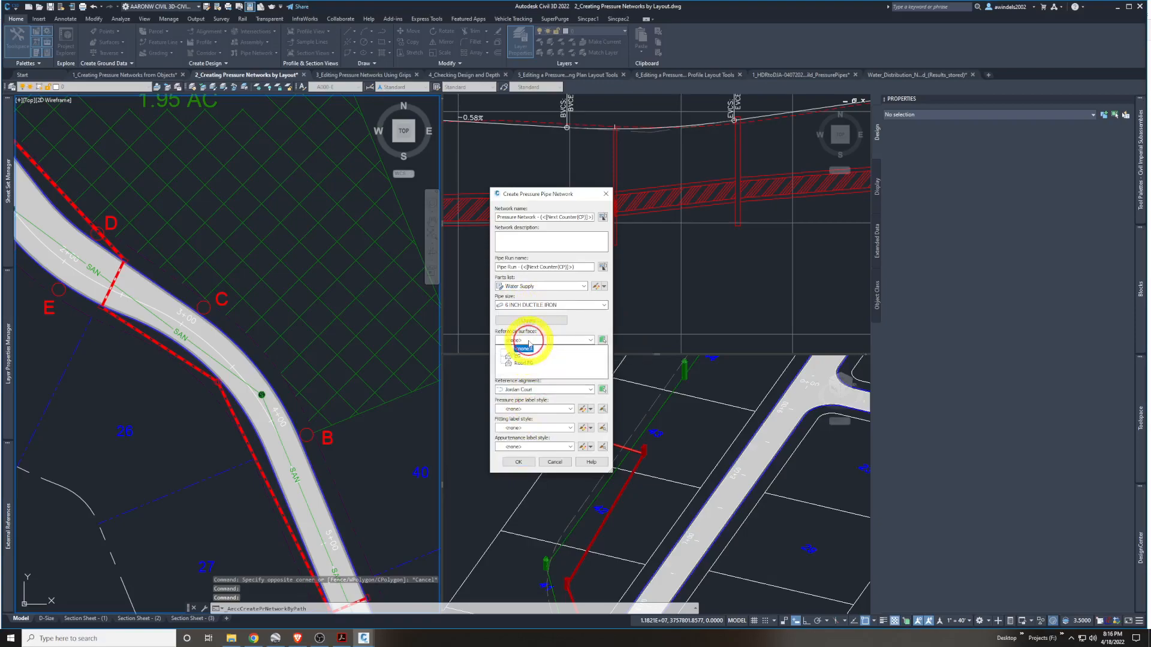
pyautogui.click(524, 363)
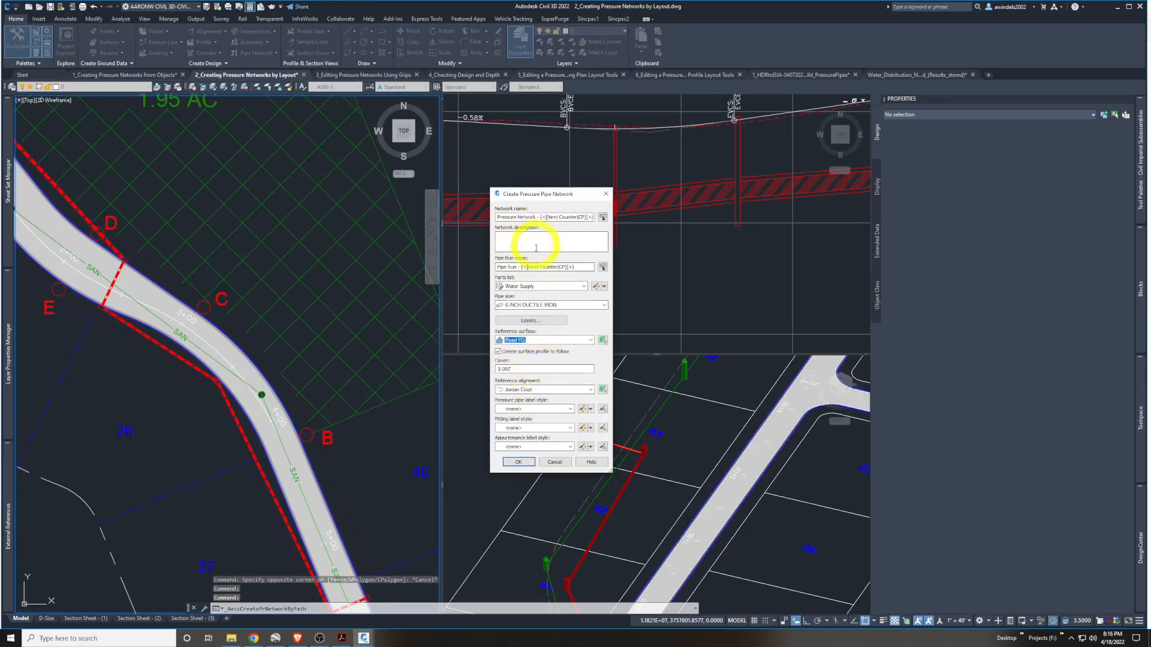
pyautogui.moveTo(562, 217); pyautogui.dragTo(476, 220)
pyautogui.moveTo(586, 217); pyautogui.dragTo(478, 211)
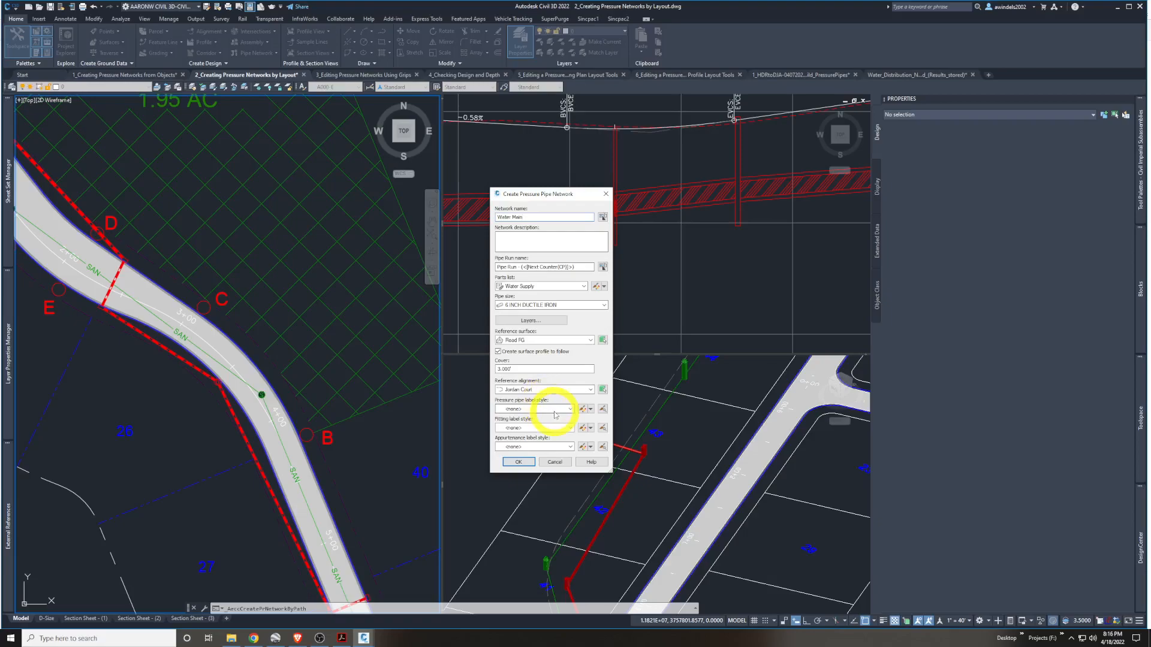
pyautogui.doubleClick(531, 367)
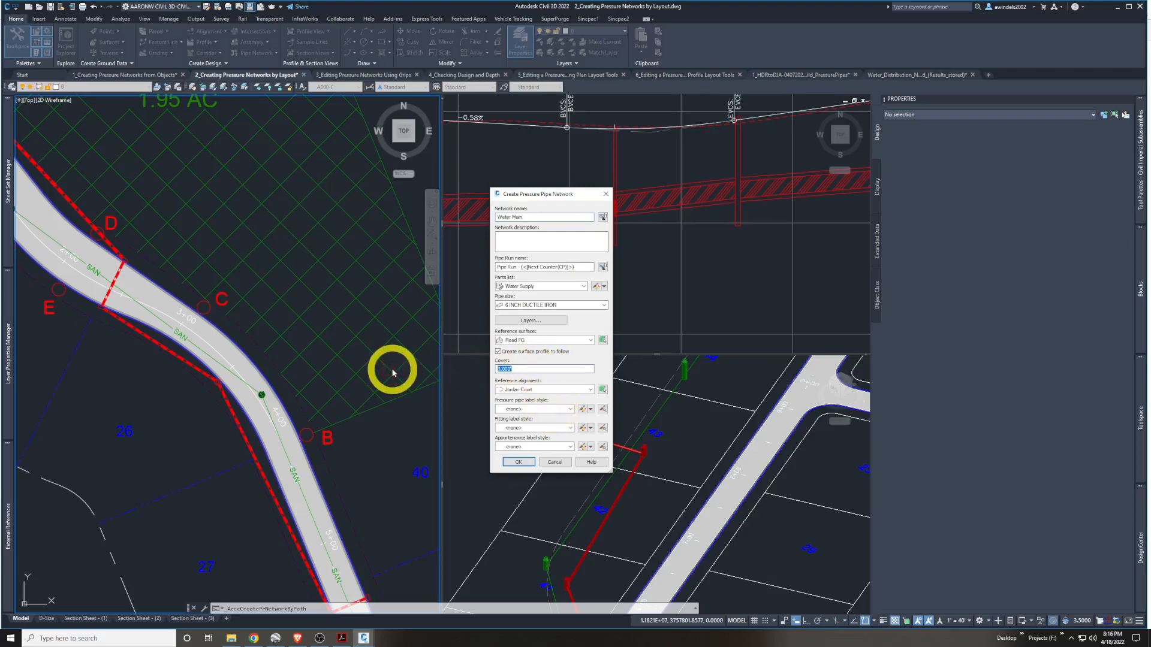
pyautogui.click(519, 462)
pyautogui.moveTo(386, 491); pyautogui.dragTo(275, 283, button='middle')
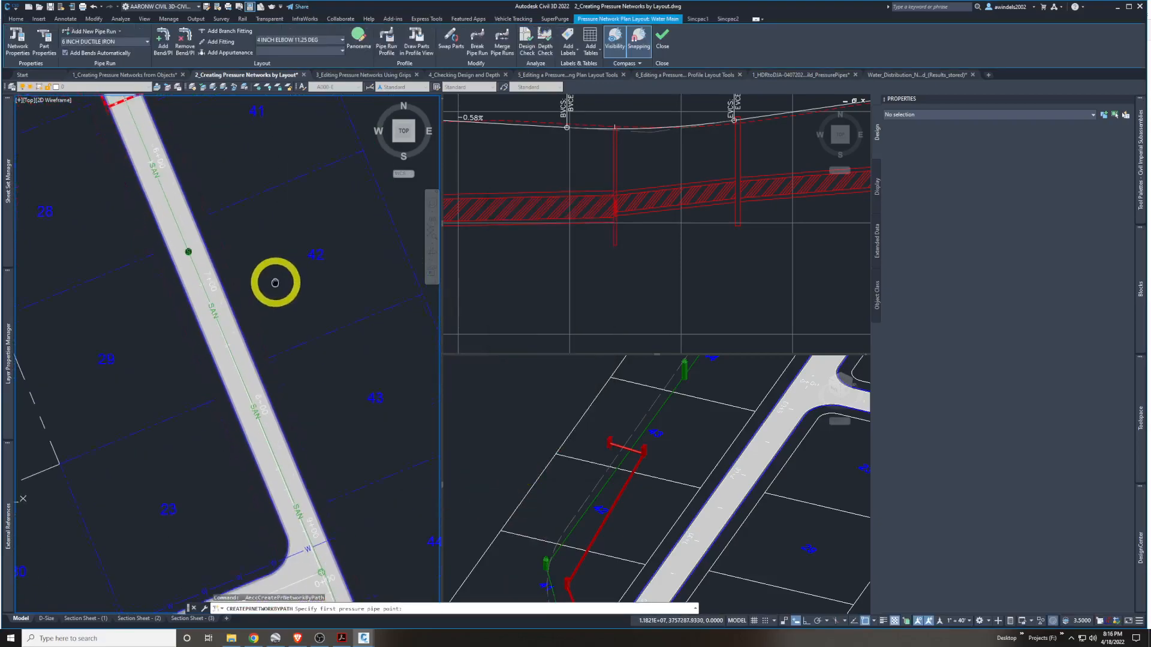
pyautogui.click(872, 624)
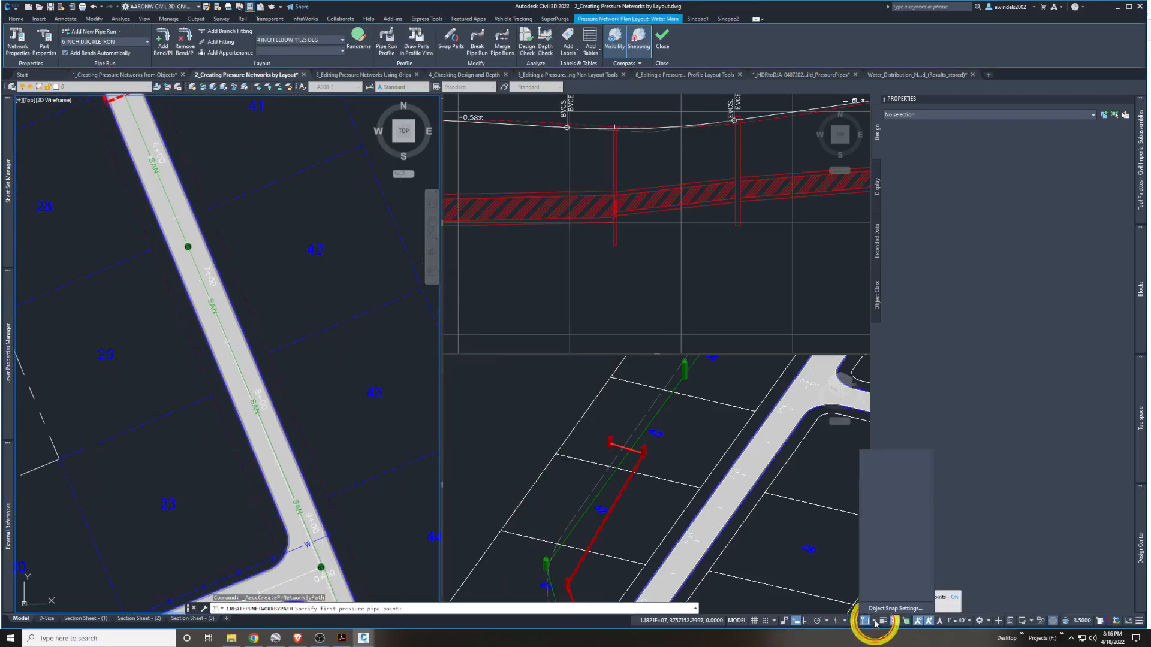
pyautogui.press('Escape')
pyautogui.click(366, 426)
pyautogui.moveTo(372, 449); pyautogui.dragTo(275, 313, button='middle')
pyautogui.press('Escape')
pyautogui.moveTo(316, 480); pyautogui.dragTo(311, 401, button='middle')
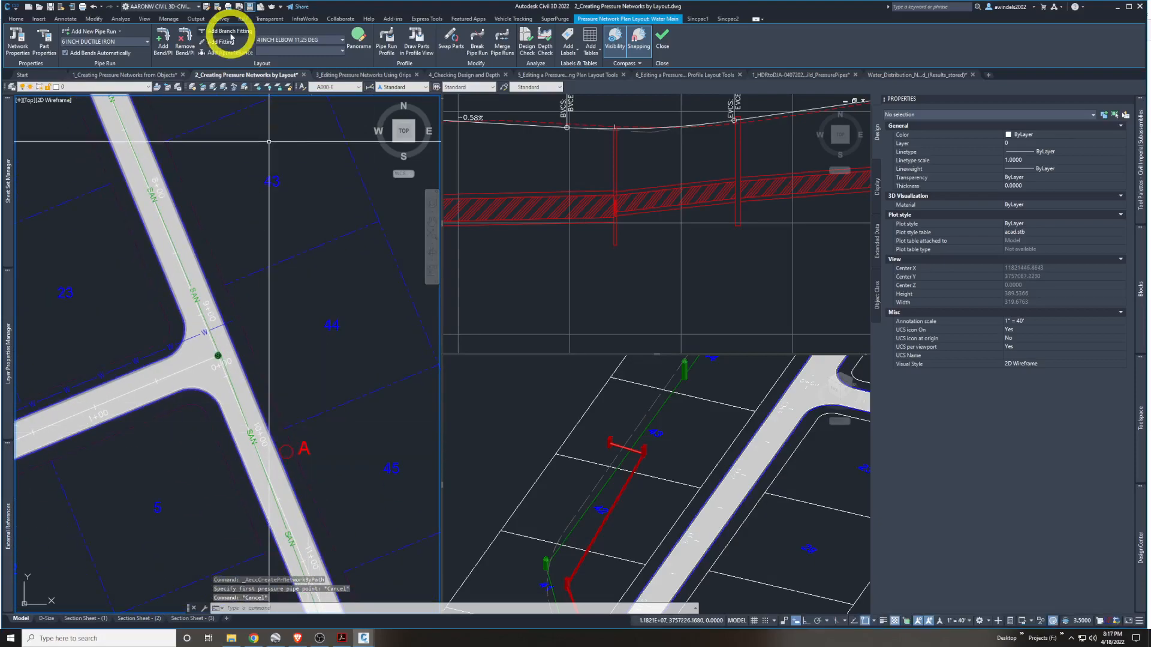
# Create a new pipe run with 6 INCH DUCTILE IRON pipe, following the Road FG surface and referencing the Jordan Court alignment
pyautogui.click(163, 40)
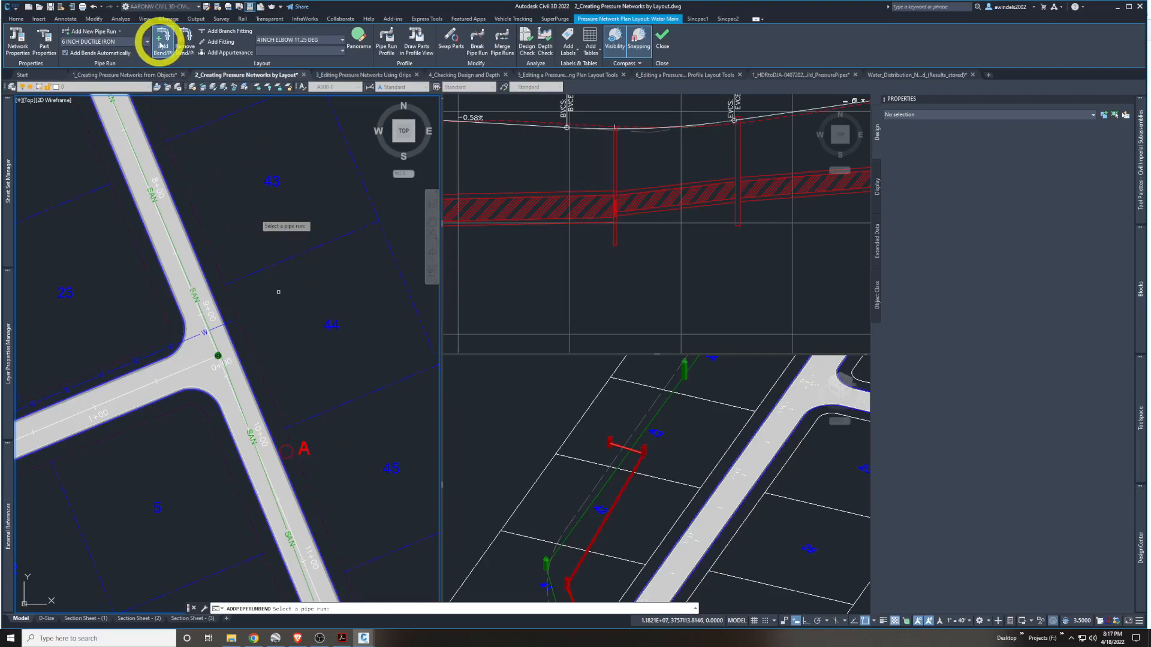
pyautogui.click(110, 32)
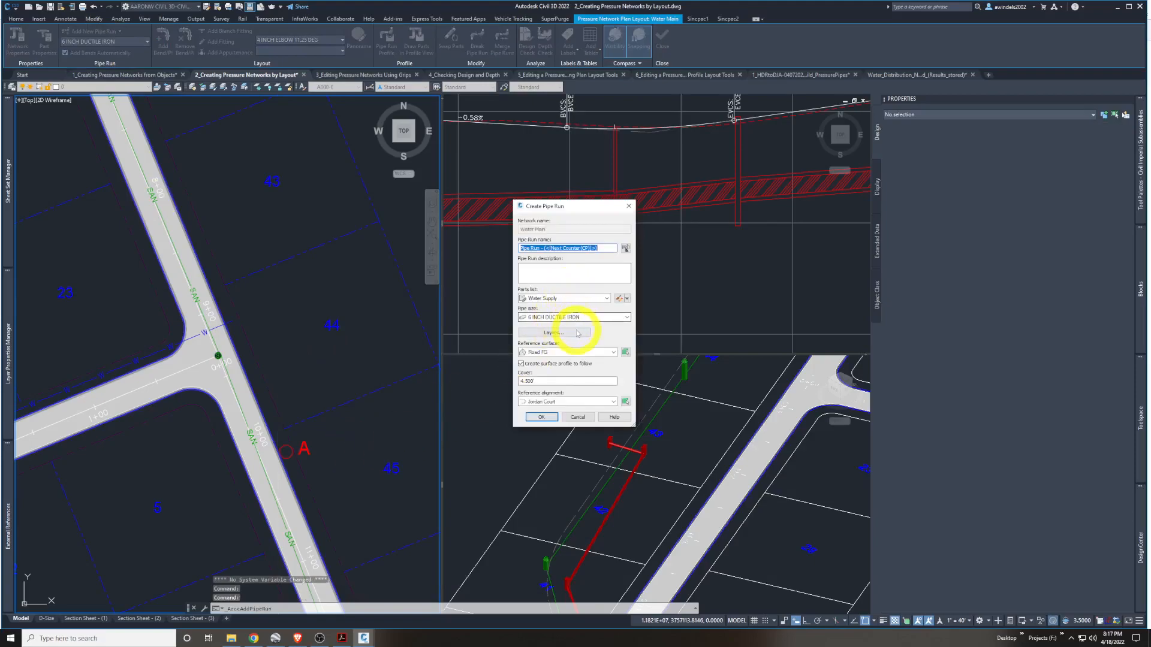
pyautogui.click(551, 417)
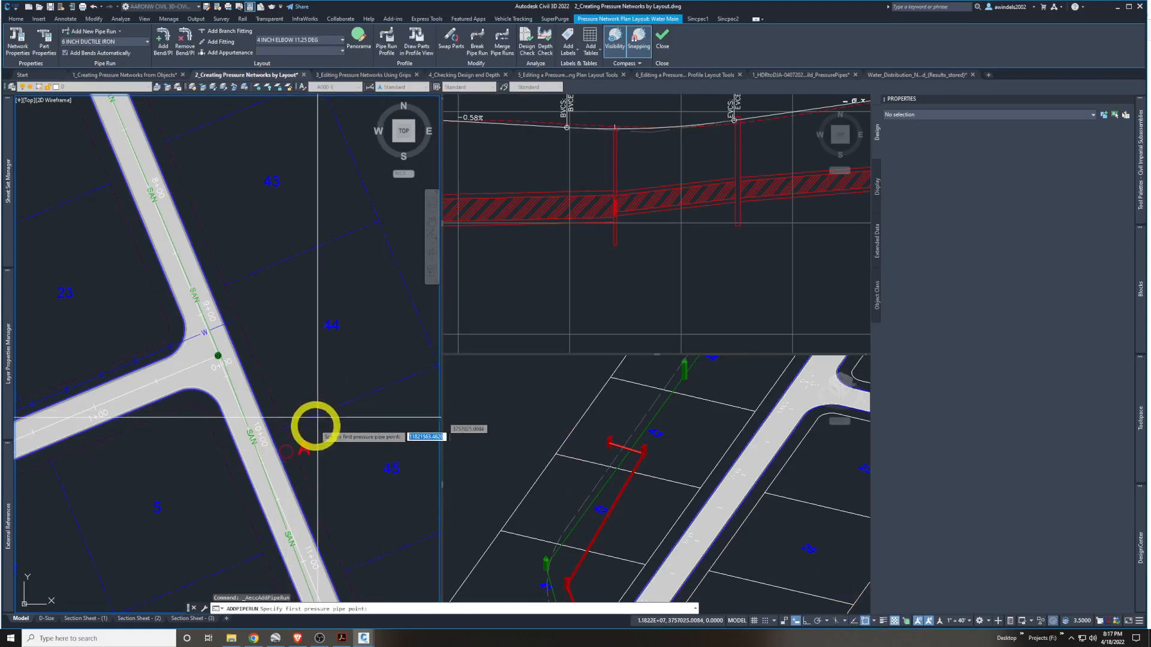
# Lay the first straight pipe segment from circle A along the road to circle B
pyautogui.scroll(4, 286, 451)
pyautogui.click(285, 449)
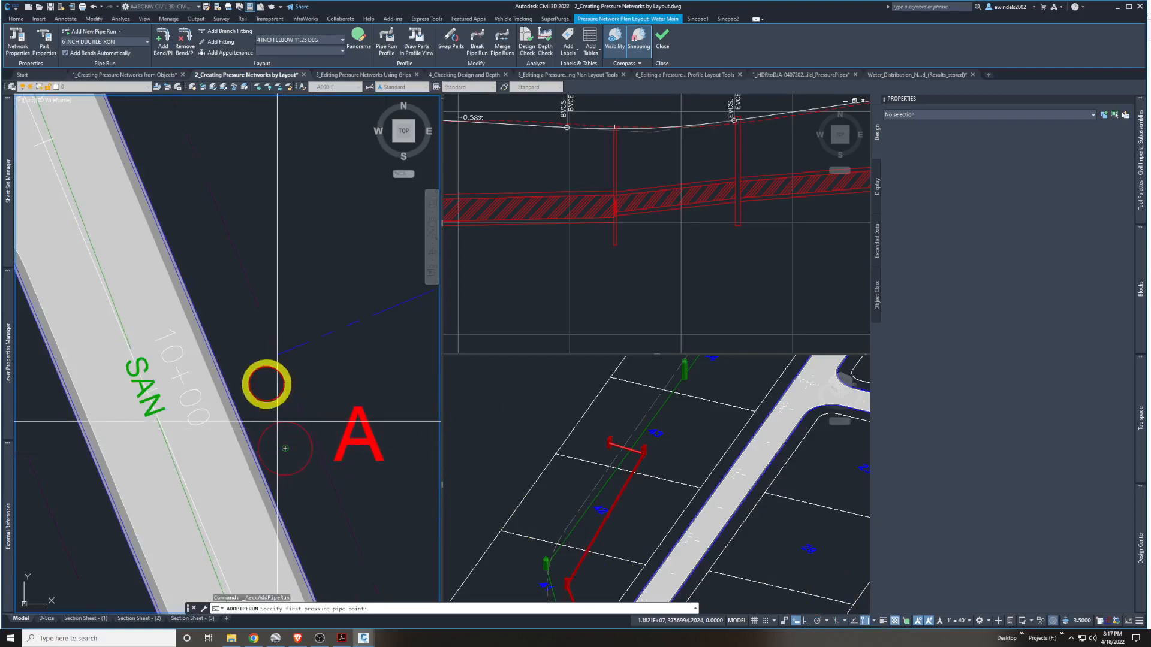
pyautogui.moveTo(162, 162); pyautogui.dragTo(405, 524, button='middle')
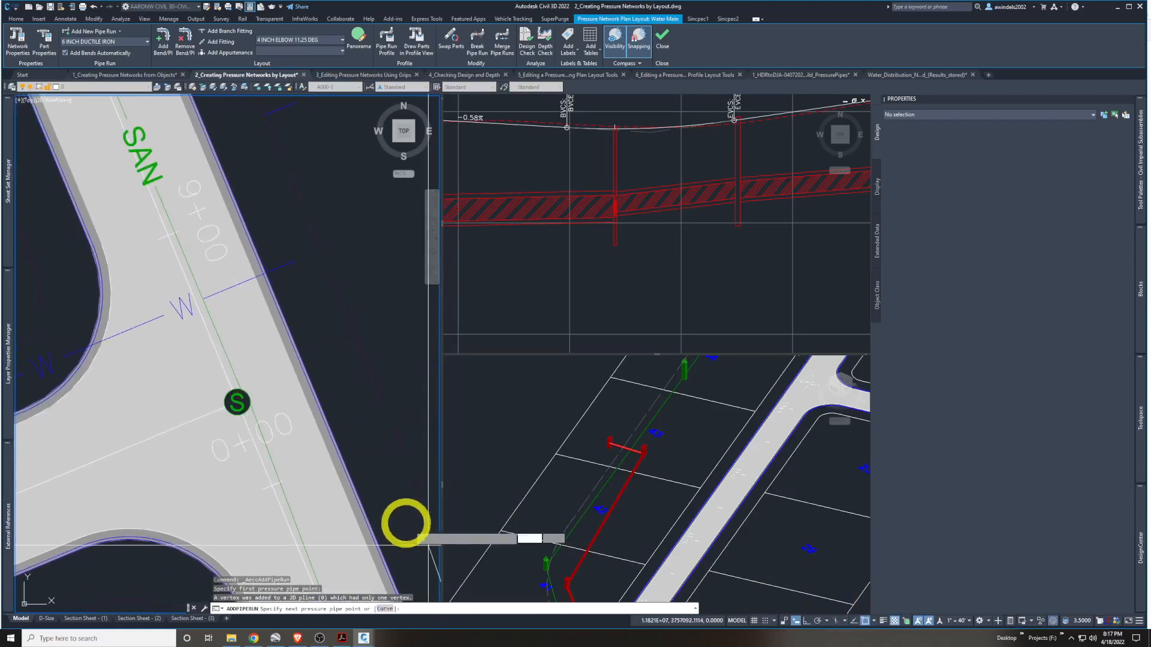
pyautogui.scroll(-3, 396, 516)
pyautogui.moveTo(264, 252); pyautogui.dragTo(424, 616, button='middle')
pyautogui.scroll(-2, 312, 336)
pyautogui.moveTo(288, 288); pyautogui.dragTo(383, 517, button='middle')
pyautogui.scroll(3, 297, 348)
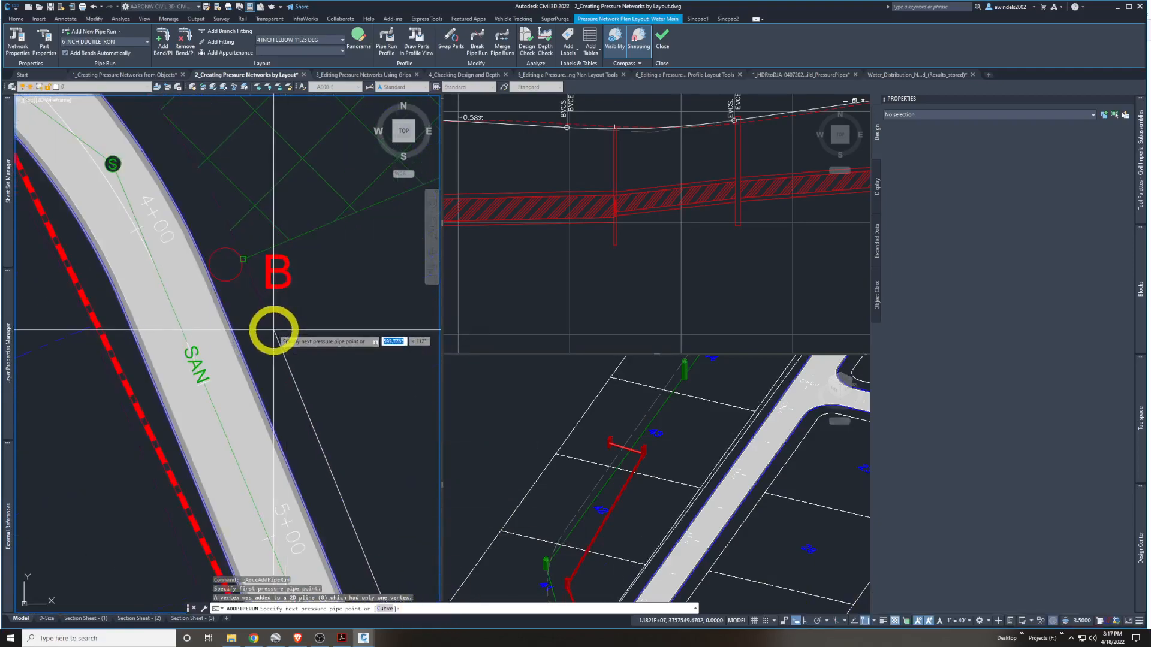
pyautogui.click(226, 264)
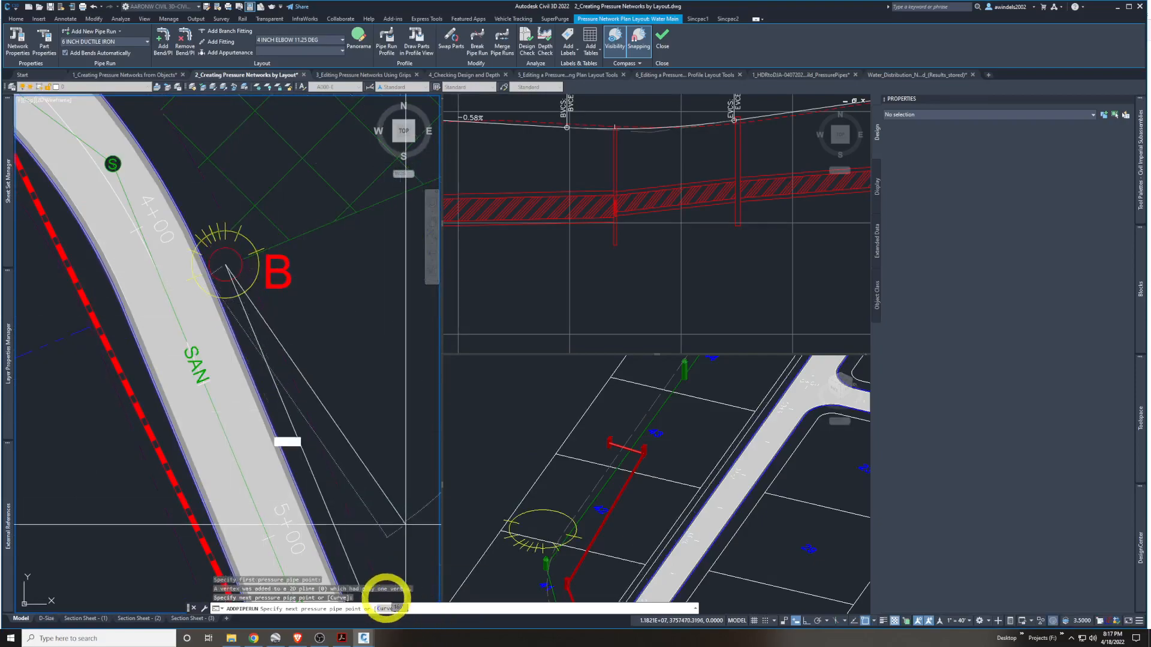
# Continue the pipe run with a curved segment from circle B to circle C along the road bend
pyautogui.click(385, 609)
pyautogui.moveTo(180, 168); pyautogui.dragTo(250, 291, button='middle')
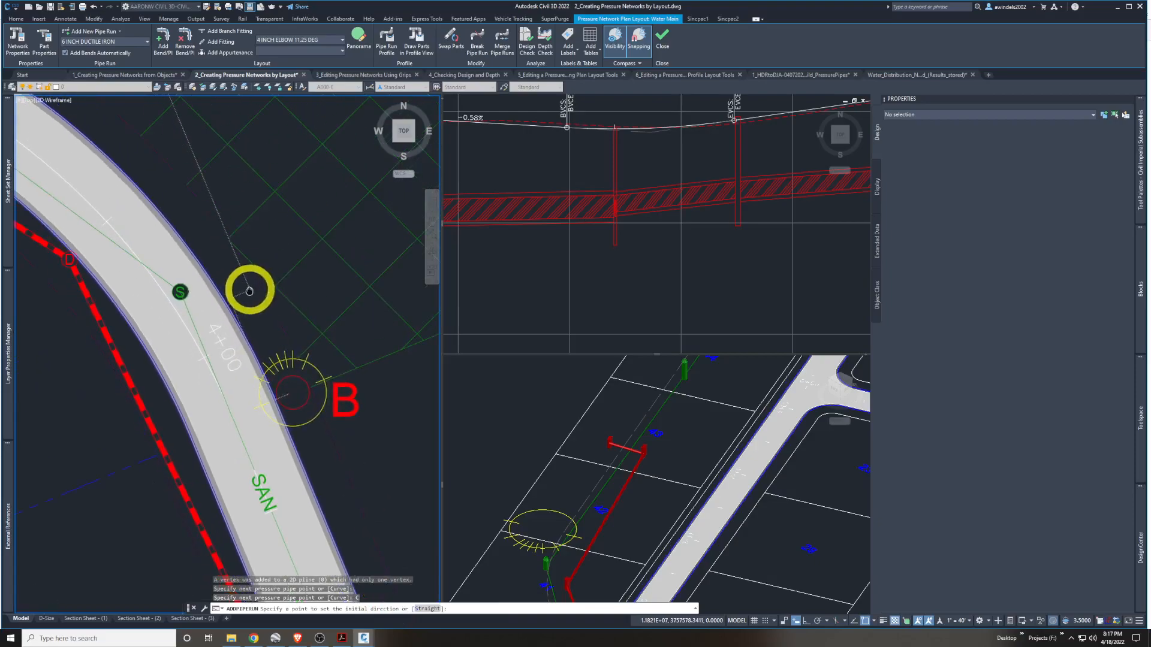
pyautogui.moveTo(186, 202); pyautogui.dragTo(269, 282, button='middle')
pyautogui.moveTo(146, 163); pyautogui.dragTo(228, 251, button='middle')
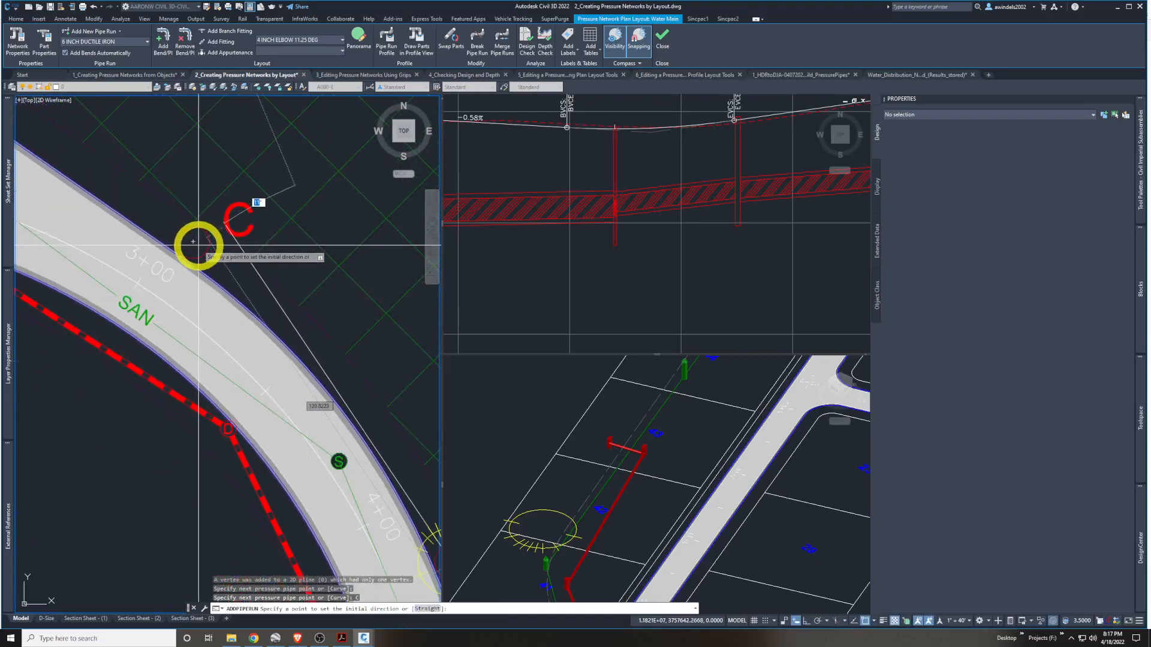
pyautogui.moveTo(150, 197); pyautogui.dragTo(229, 263, button='middle')
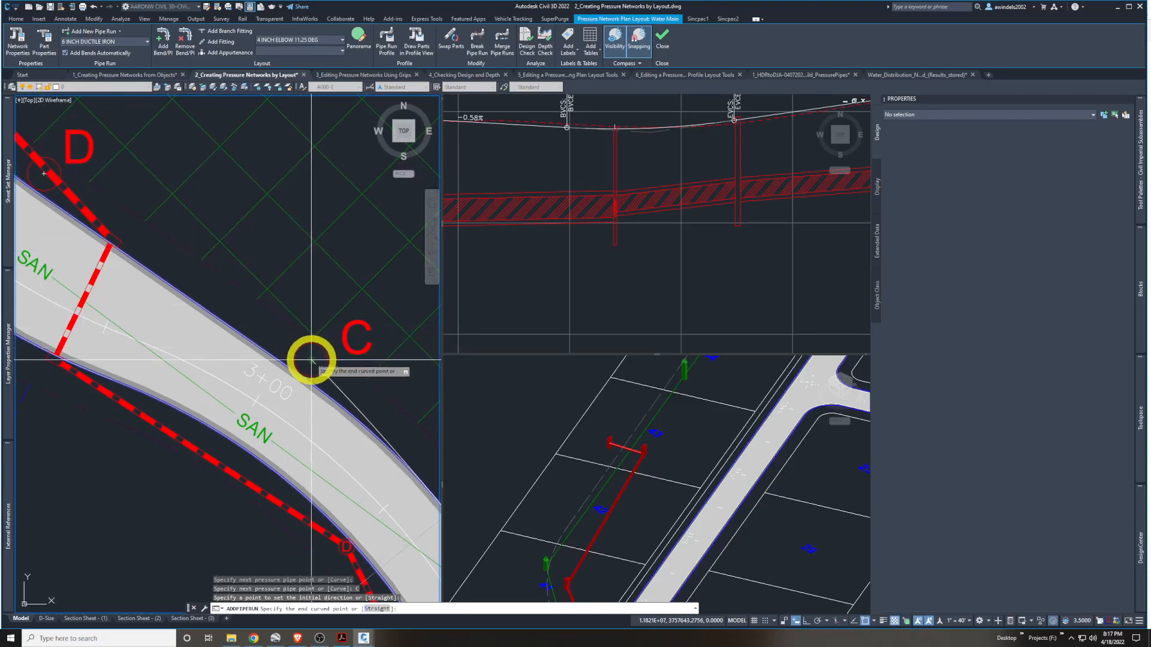
pyautogui.moveTo(186, 234); pyautogui.dragTo(108, 160, button='middle')
pyautogui.scroll(-2, 244, 282)
pyautogui.moveTo(158, 202); pyautogui.dragTo(374, 366, button='middle')
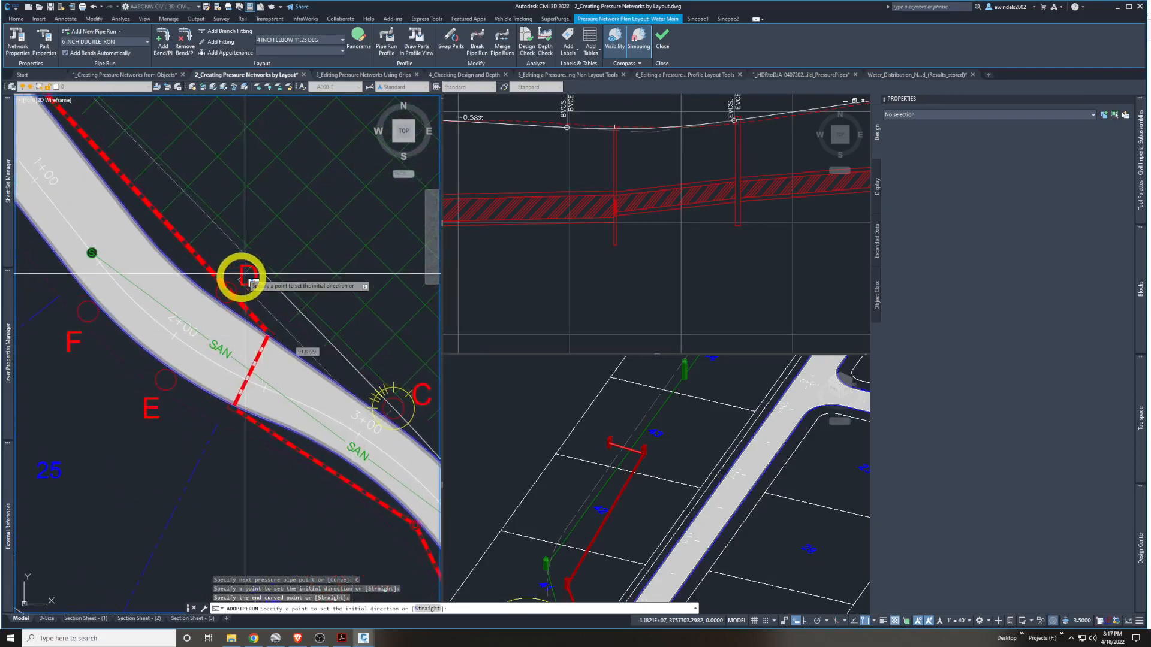
# Continue with straight segments from circle C through D and E to circle F, and finish the pipe run
pyautogui.click(429, 609)
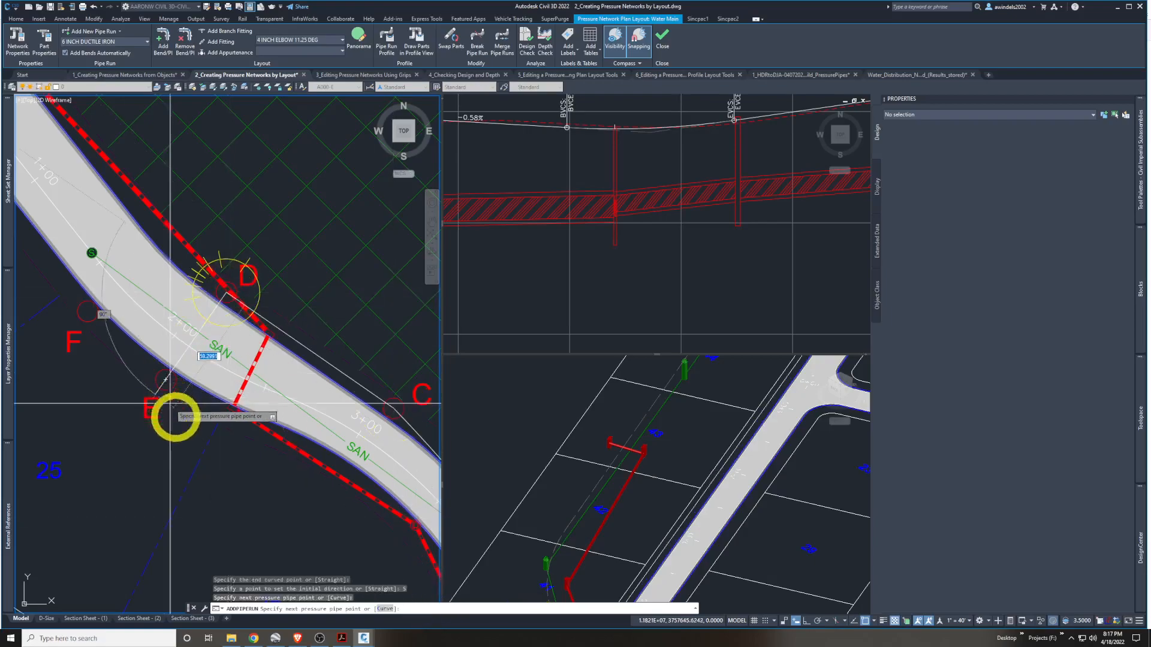
pyautogui.click(166, 379)
pyautogui.scroll(4, 99, 328)
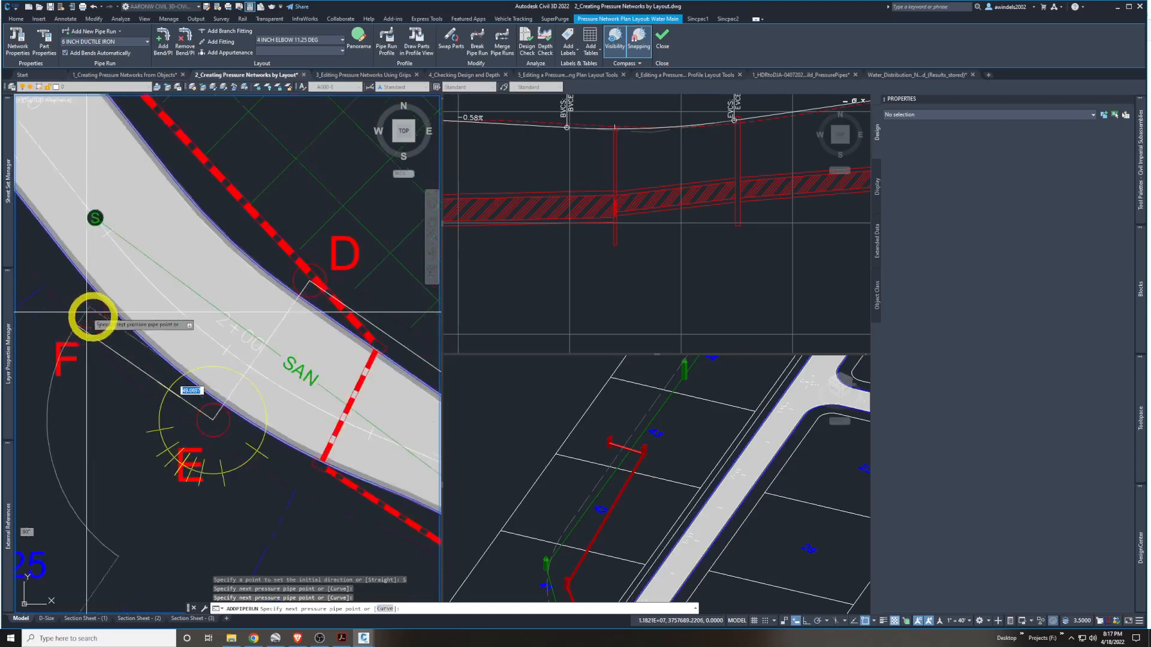
pyautogui.click(93, 308)
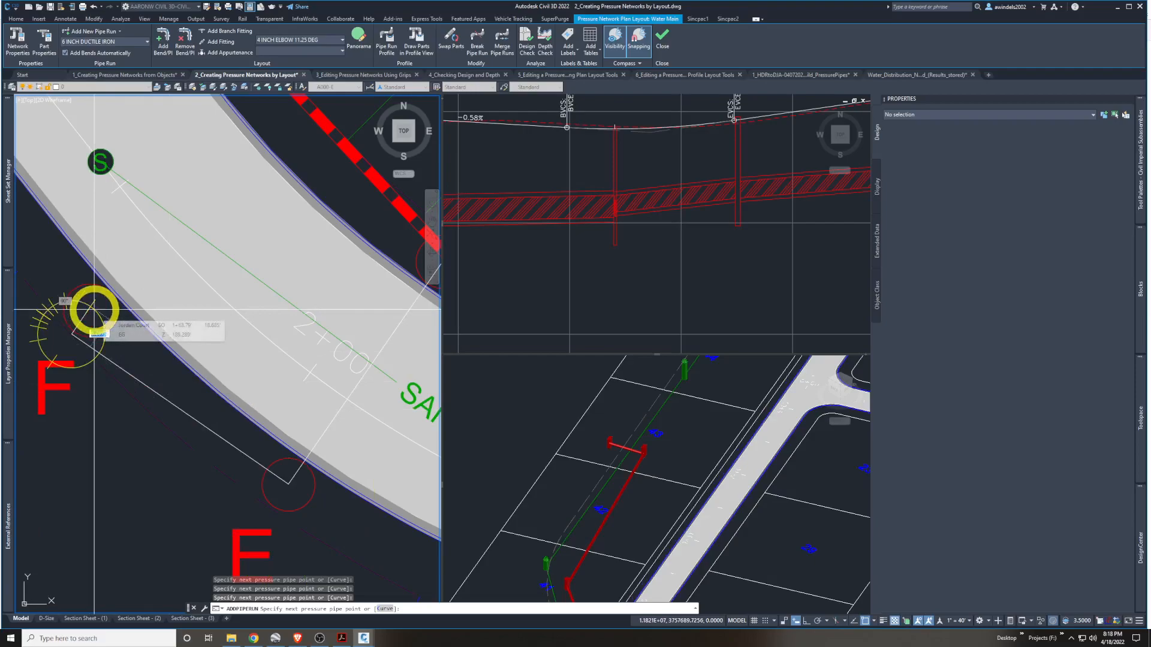
pyautogui.press('Return')
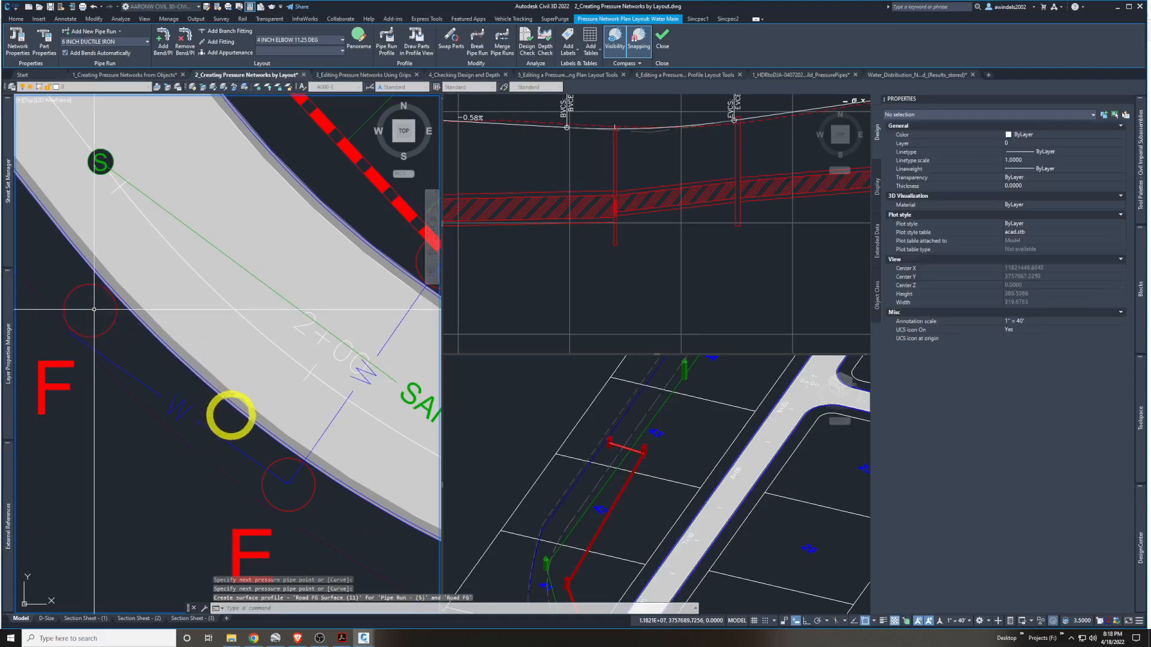
# Examine the elbow fittings at circles E and D in the plan view
pyautogui.moveTo(231, 423); pyautogui.dragTo(197, 403, button='middle')
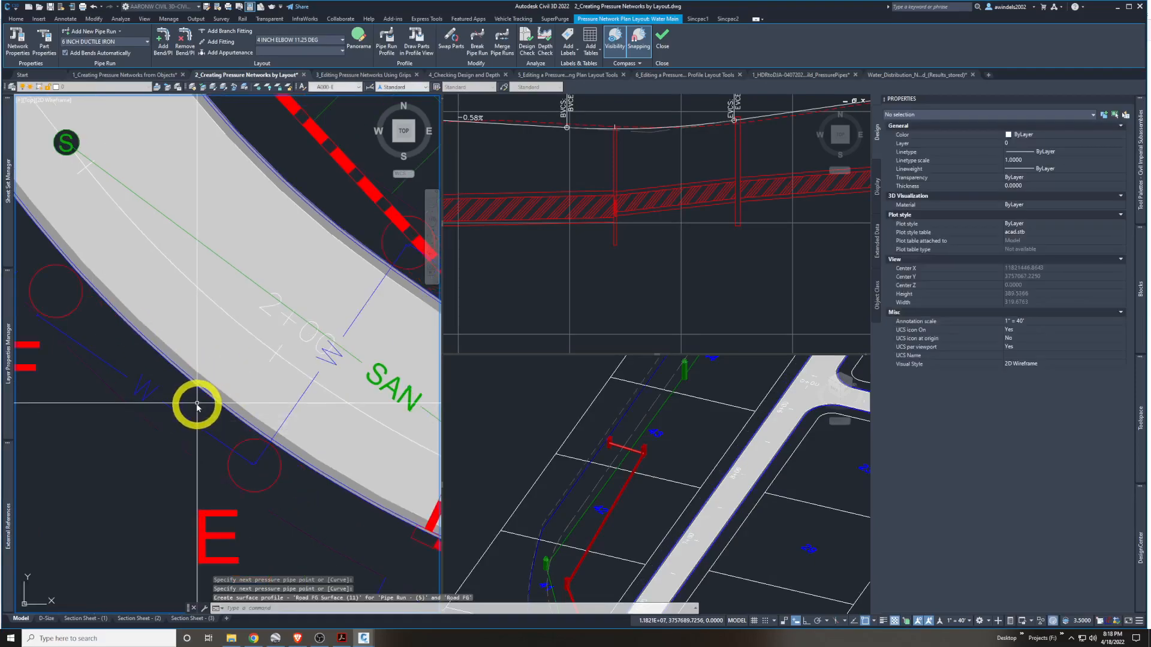
pyautogui.scroll(6, 241, 462)
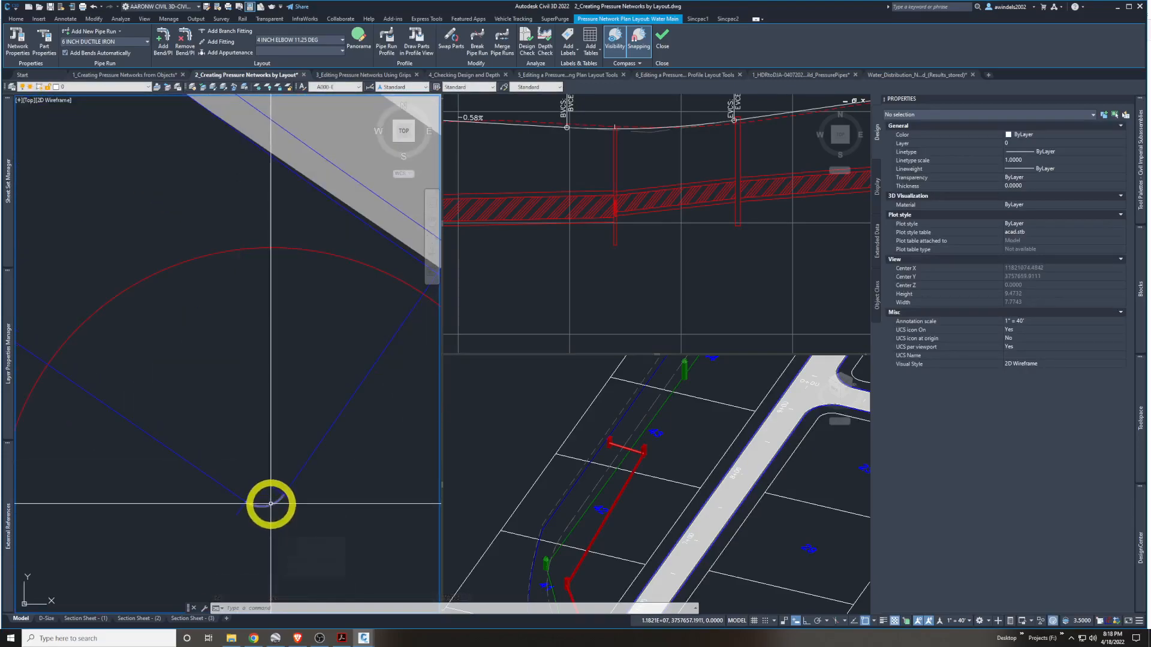
pyautogui.click(205, 424)
pyautogui.press('Escape')
pyautogui.scroll(-6, 304, 460)
pyautogui.moveTo(304, 461); pyautogui.dragTo(154, 531, button='middle')
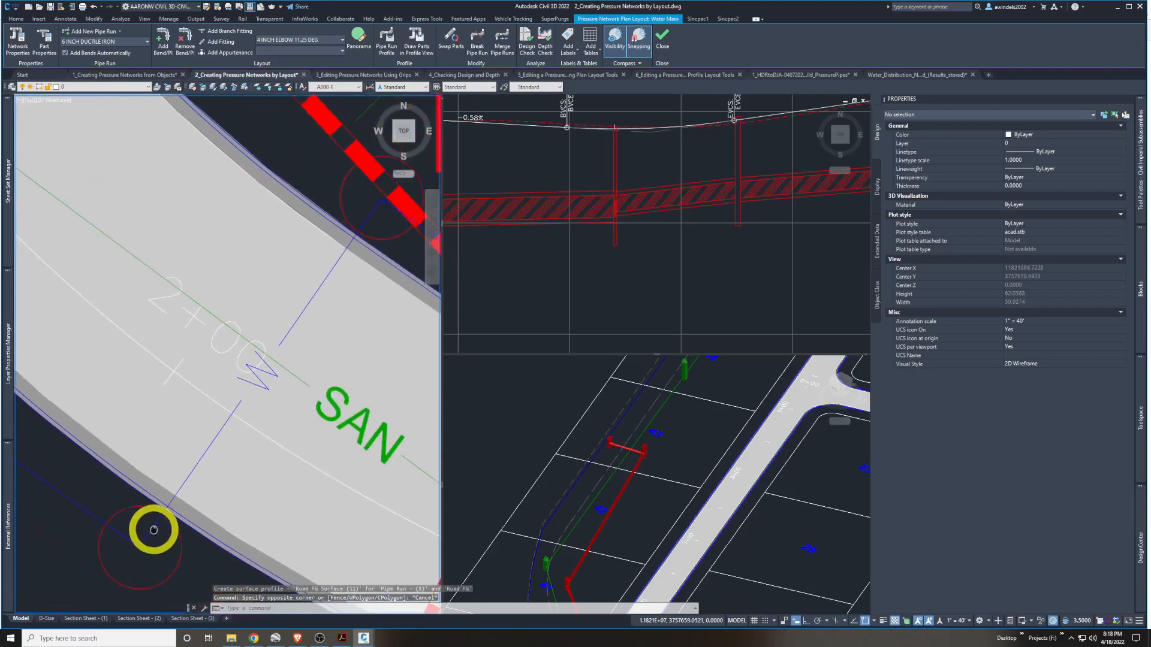
pyautogui.scroll(6, 154, 531)
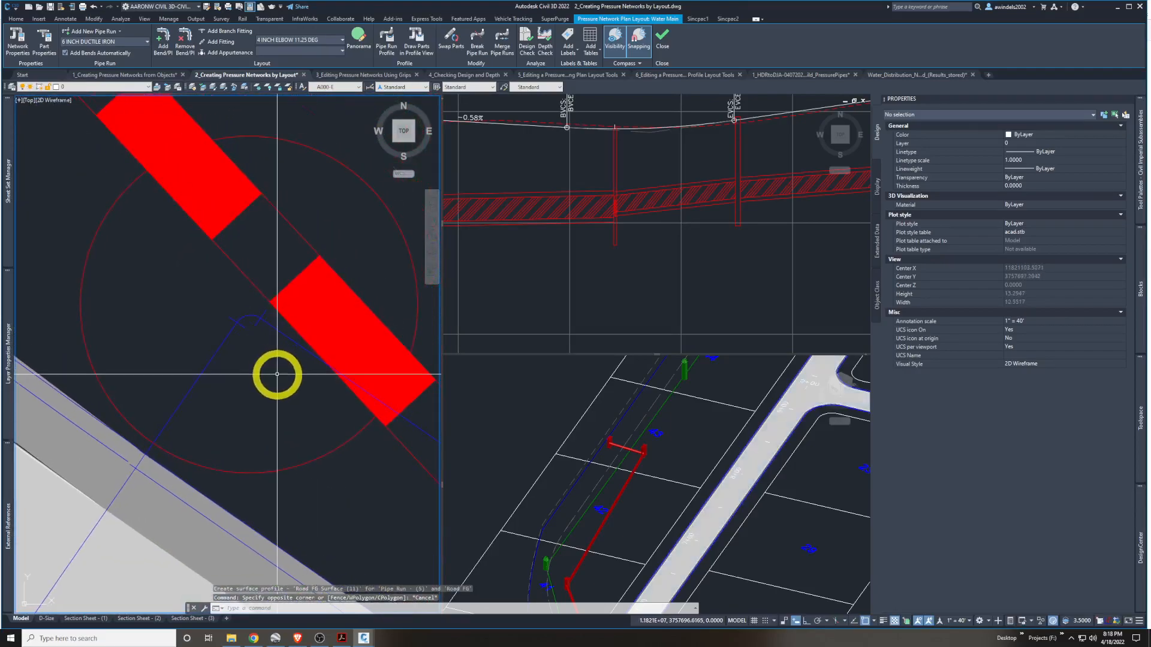
# Set the 3D viewport's visual style to 2D Wireframe, framed on the elbow joining the blue water pipes
pyautogui.click(670, 514)
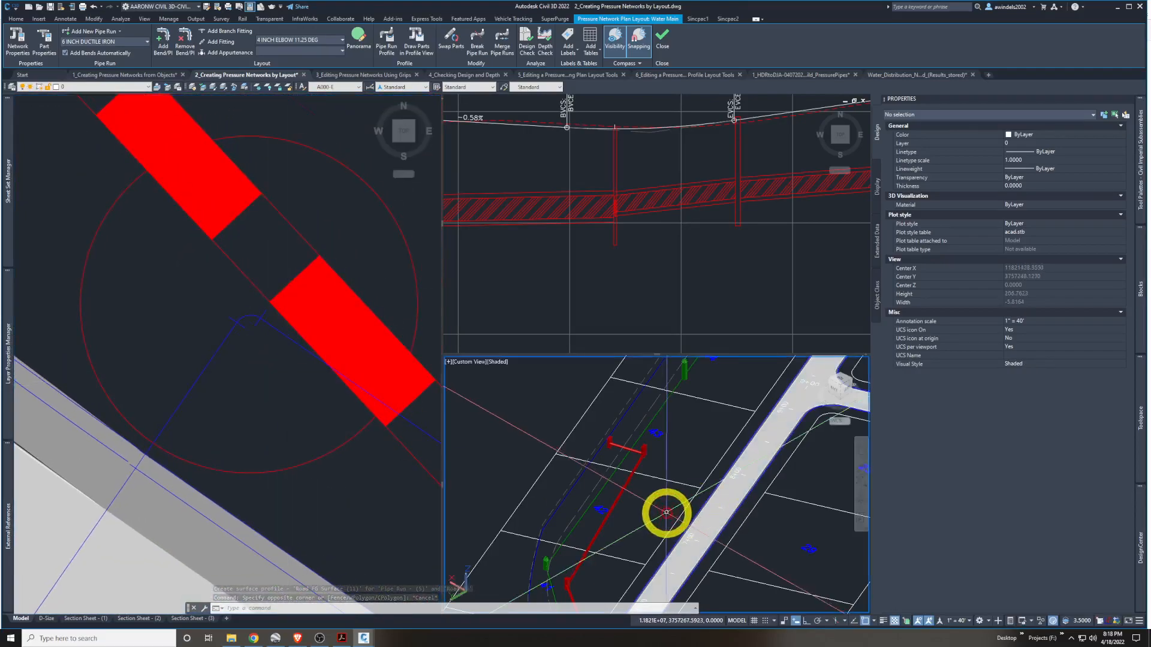
pyautogui.scroll(5, 666, 511)
pyautogui.scroll(8, 622, 405)
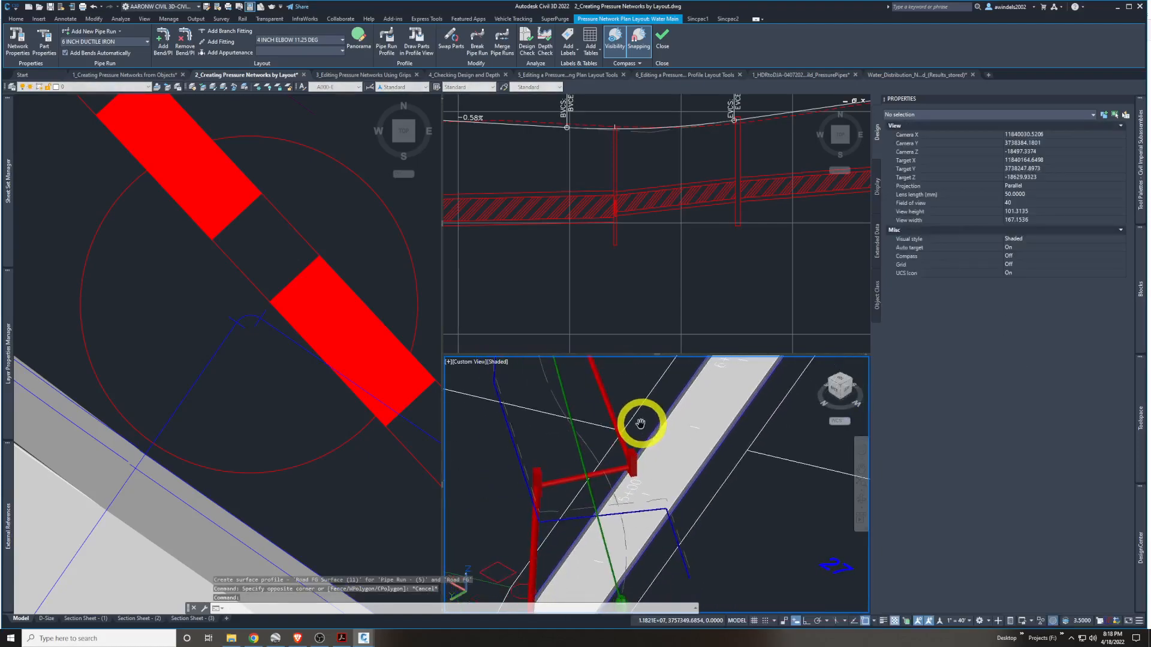
pyautogui.scroll(2, 498, 443)
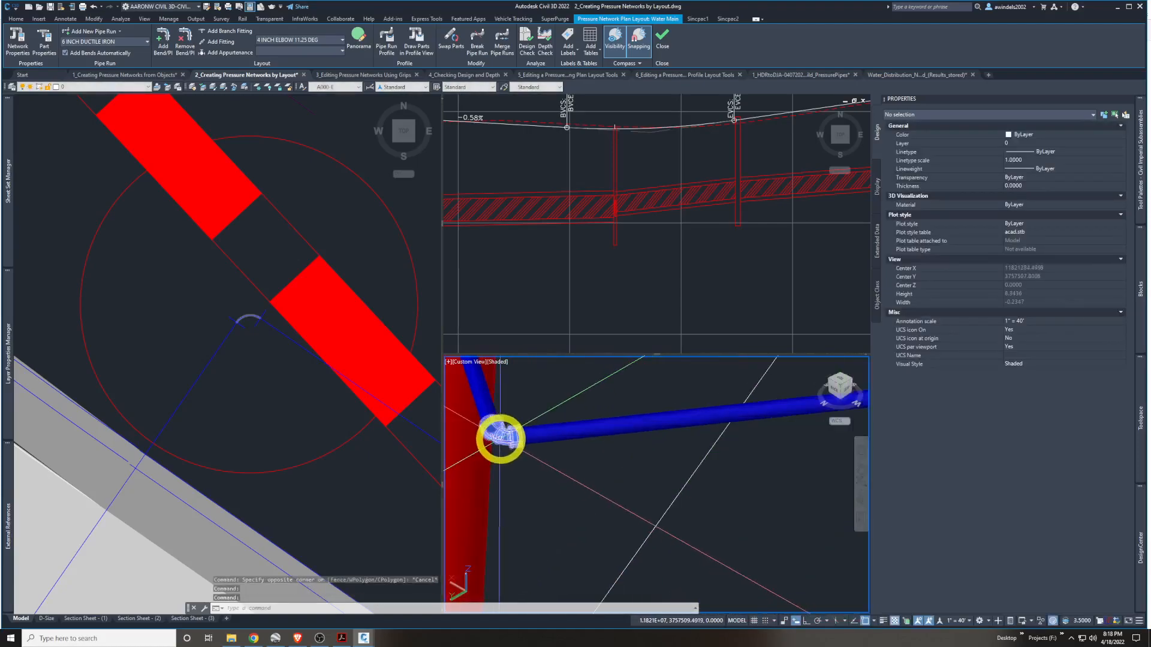
pyautogui.click(501, 363)
pyautogui.click(539, 384)
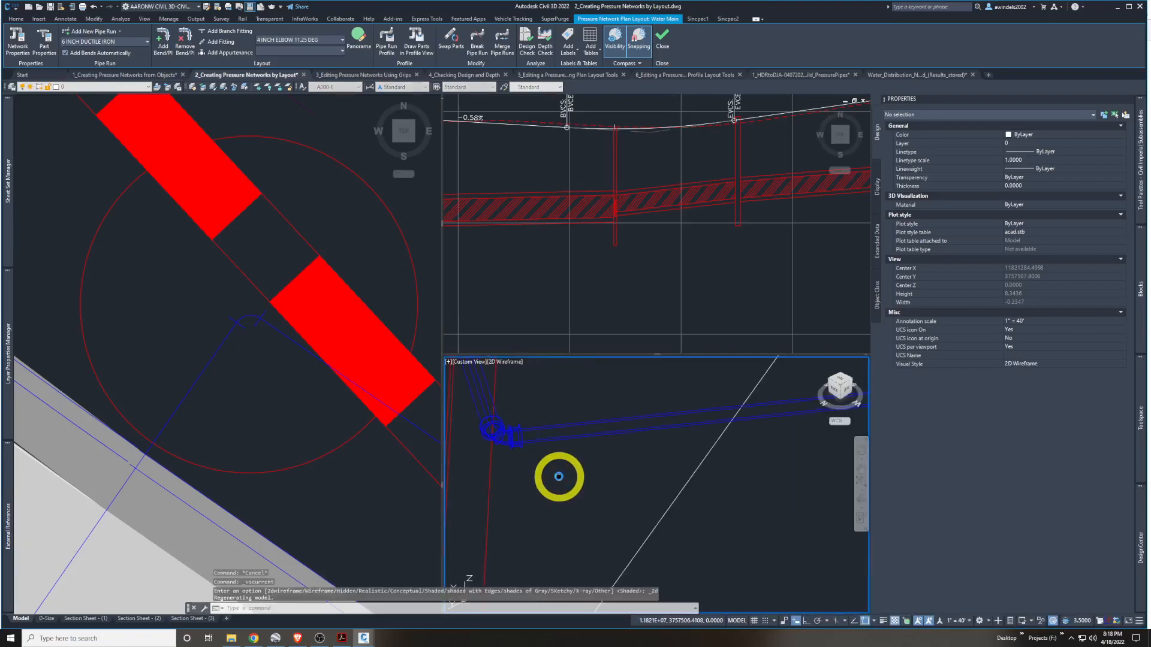
# Examine the elbow fittings and their connecting water pipes in the 3D wireframe view
pyautogui.scroll(-3, 577, 485)
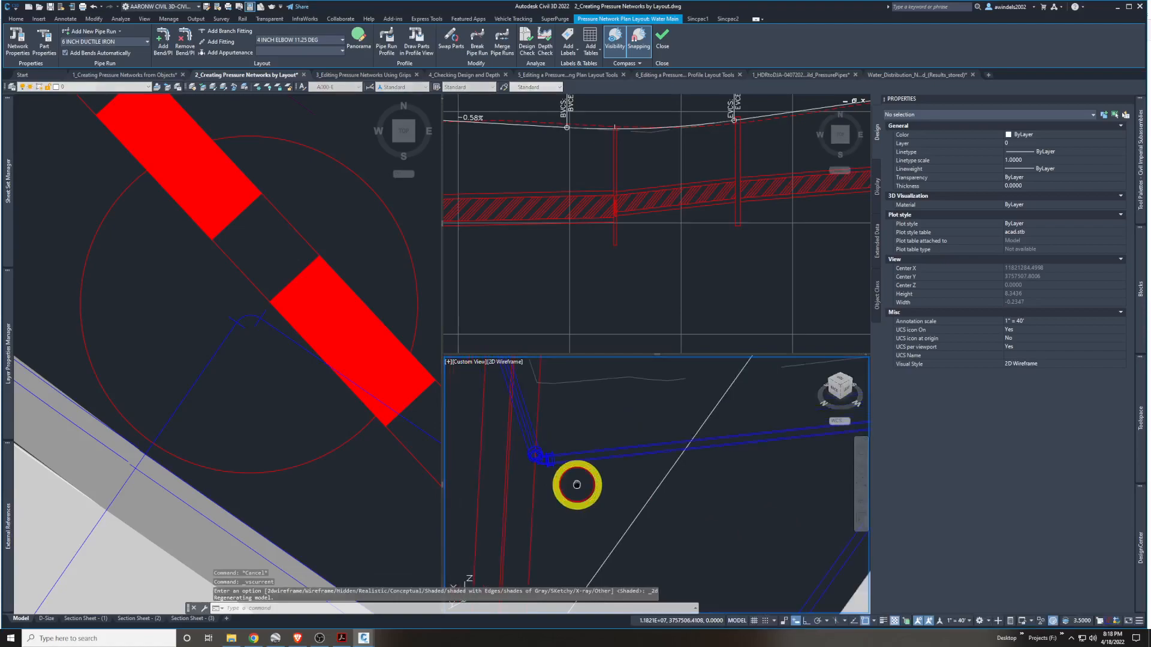
pyautogui.press('Escape')
pyautogui.click(599, 487)
pyautogui.press('Escape')
pyautogui.moveTo(708, 501); pyautogui.dragTo(513, 498, button='middle')
pyautogui.scroll(-3, 575, 483)
pyautogui.moveTo(765, 480); pyautogui.dragTo(672, 379, button='middle')
pyautogui.scroll(5, 637, 432)
pyautogui.scroll(-7, 637, 432)
pyautogui.moveTo(701, 463); pyautogui.dragTo(742, 550, button='middle')
pyautogui.moveTo(583, 427); pyautogui.dragTo(546, 432, button='middle')
pyautogui.scroll(6, 540, 455)
pyautogui.moveTo(526, 514); pyautogui.dragTo(601, 508, button='middle')
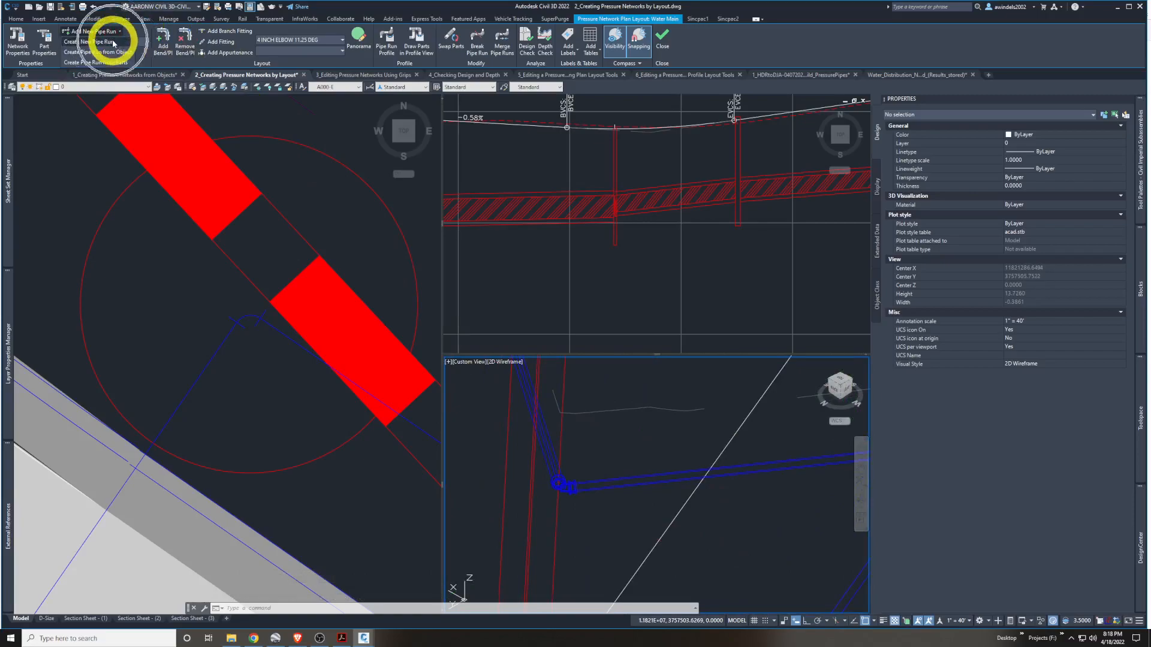
# Switch to the Mullan Build_PressurePipes drawing and look closely at its water and sewer lines in plan
pyautogui.press('Escape')
pyautogui.press('Escape')
pyautogui.click(213, 319)
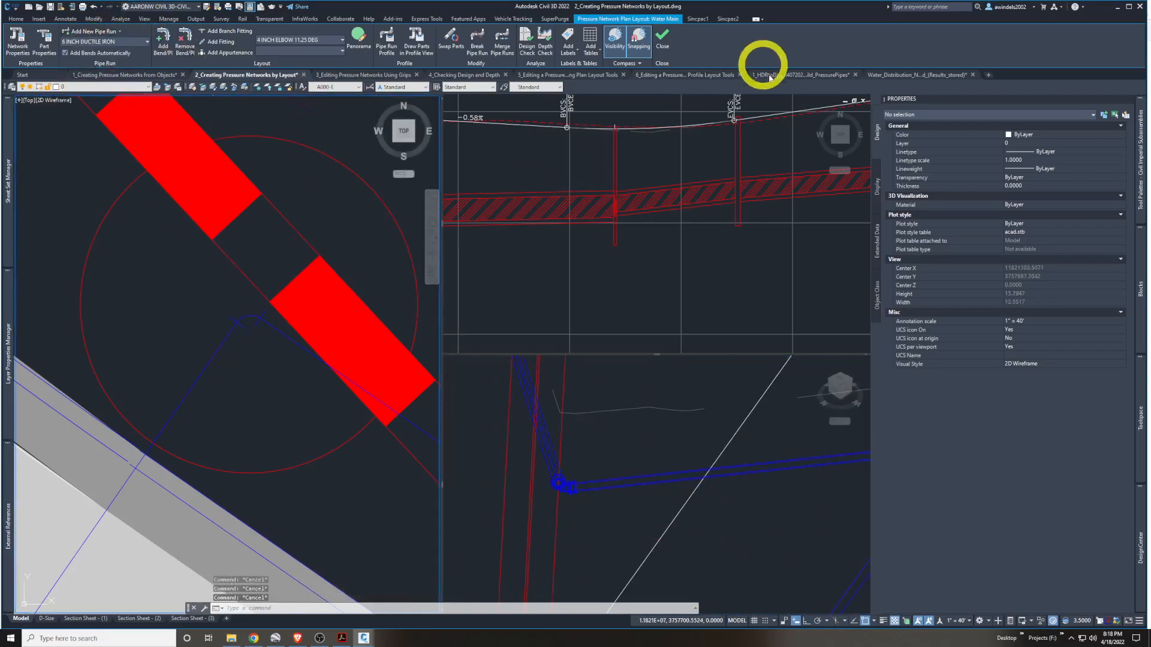
pyautogui.click(817, 75)
pyautogui.click(290, 371)
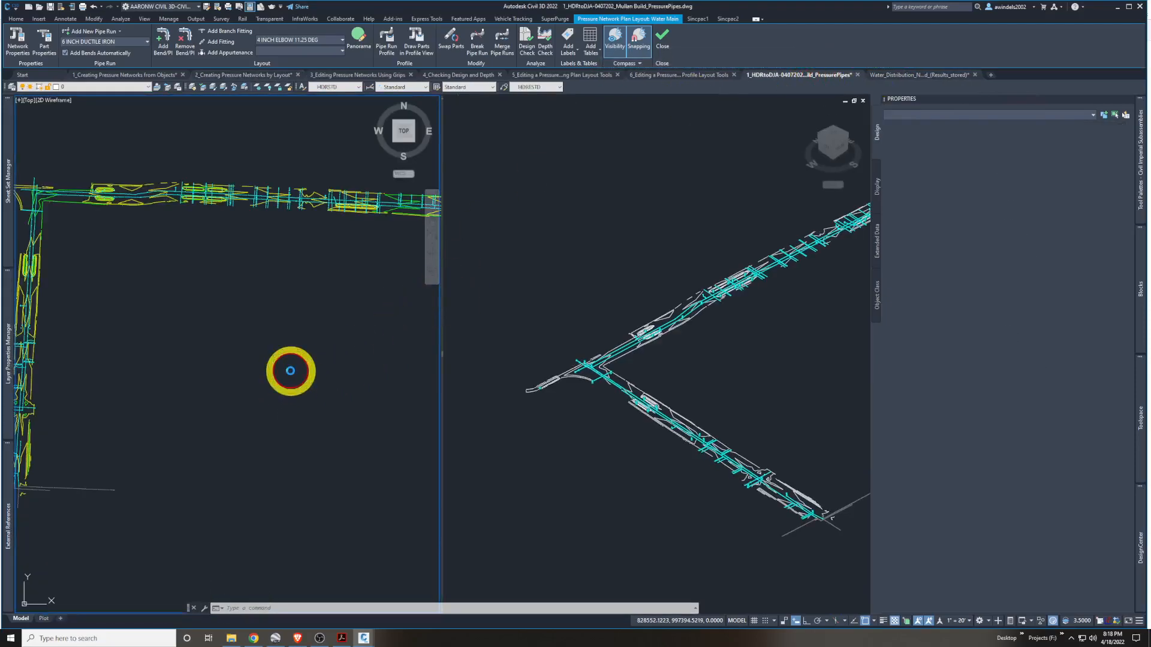
pyautogui.press('Escape')
pyautogui.press('Escape')
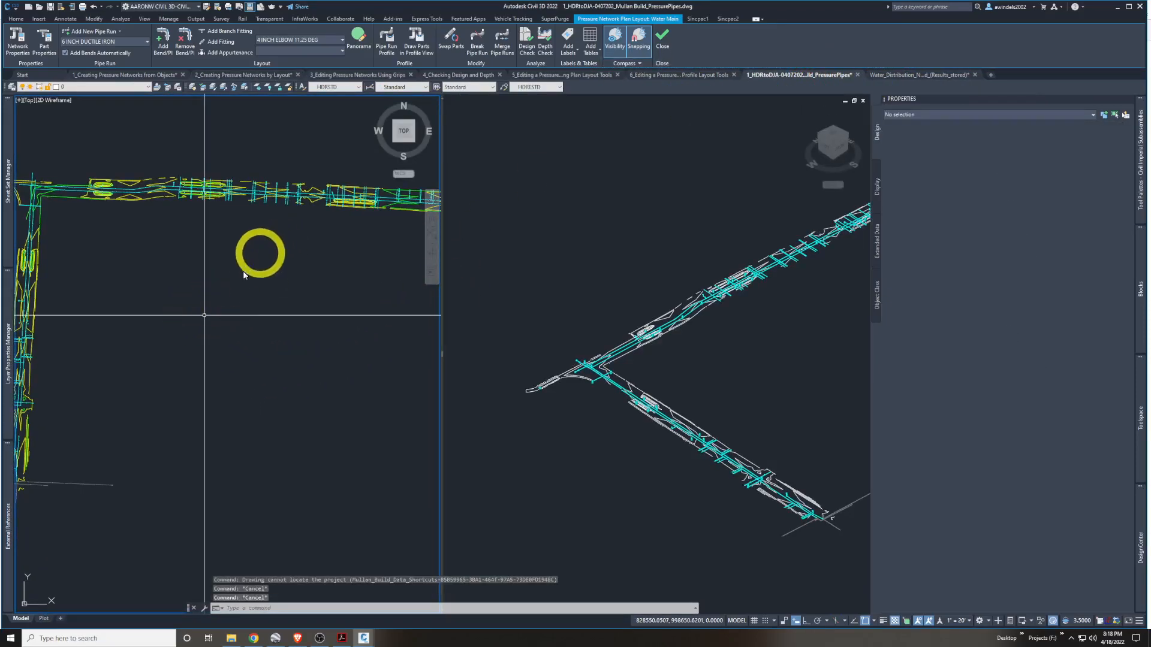
pyautogui.press('Escape')
pyautogui.moveTo(204, 318); pyautogui.dragTo(324, 202, button='middle')
pyautogui.scroll(8, 150, 352)
pyautogui.scroll(6, 180, 384)
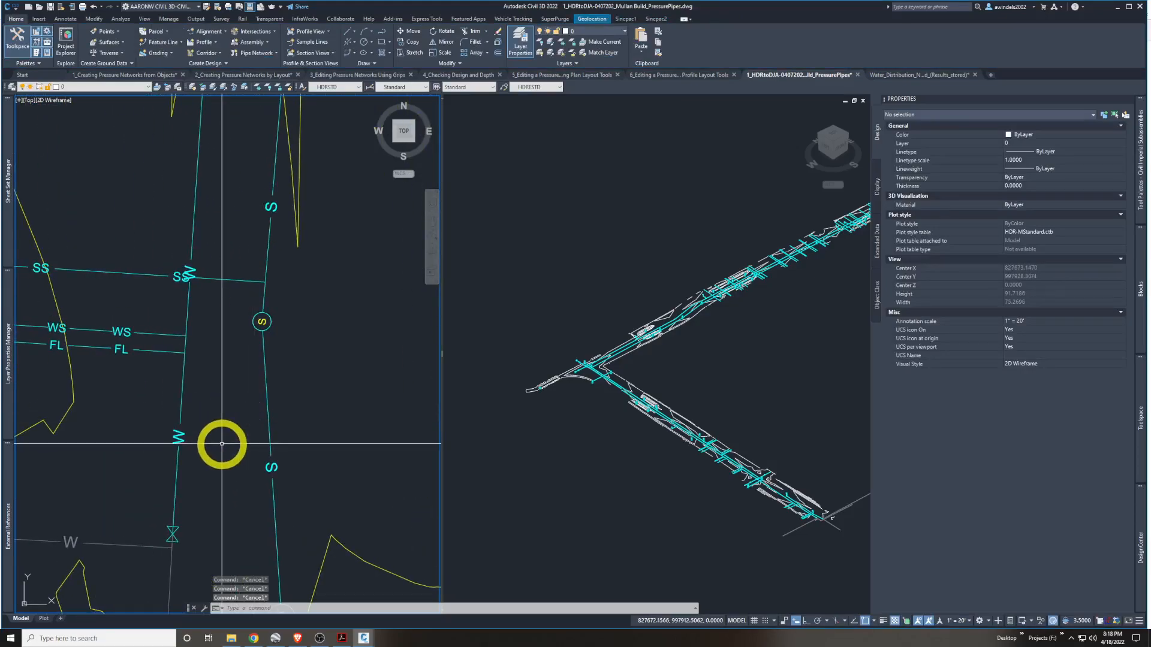
# Examine the water main, service lines and sewer manhole in the SW Isometric view
pyautogui.click(762, 519)
pyautogui.scroll(8, 801, 510)
pyautogui.moveTo(806, 523); pyautogui.dragTo(665, 410, button='middle')
pyautogui.moveTo(774, 509); pyautogui.dragTo(653, 415, button='middle')
pyautogui.scroll(2, 711, 446)
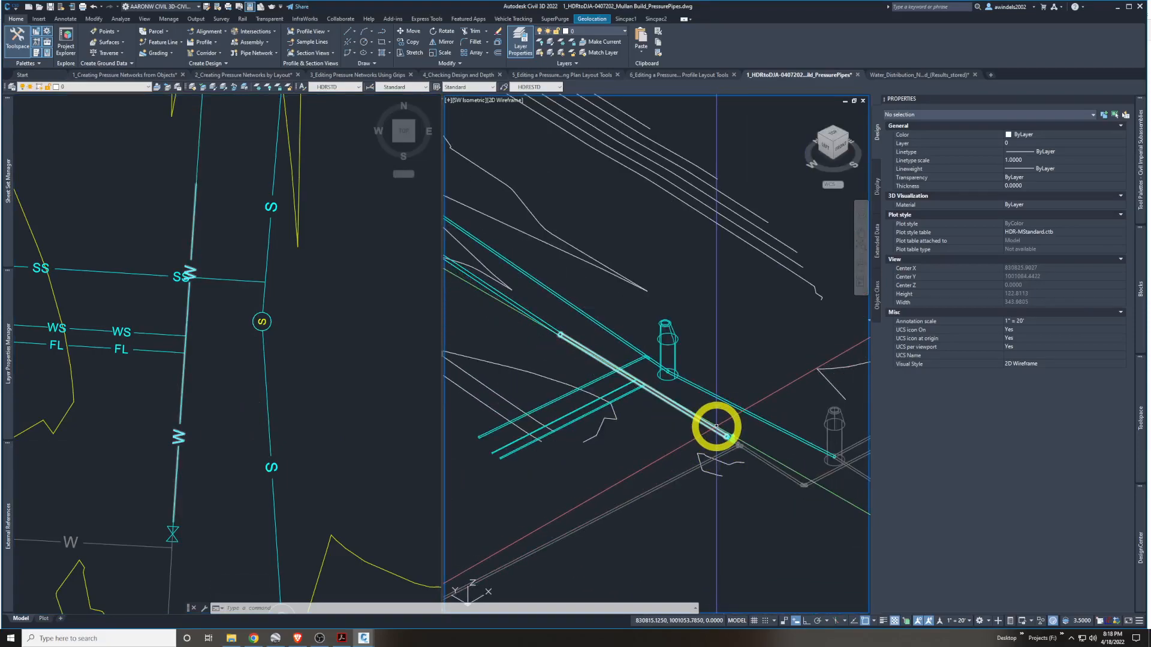
pyautogui.moveTo(677, 395); pyautogui.dragTo(709, 431, button='middle')
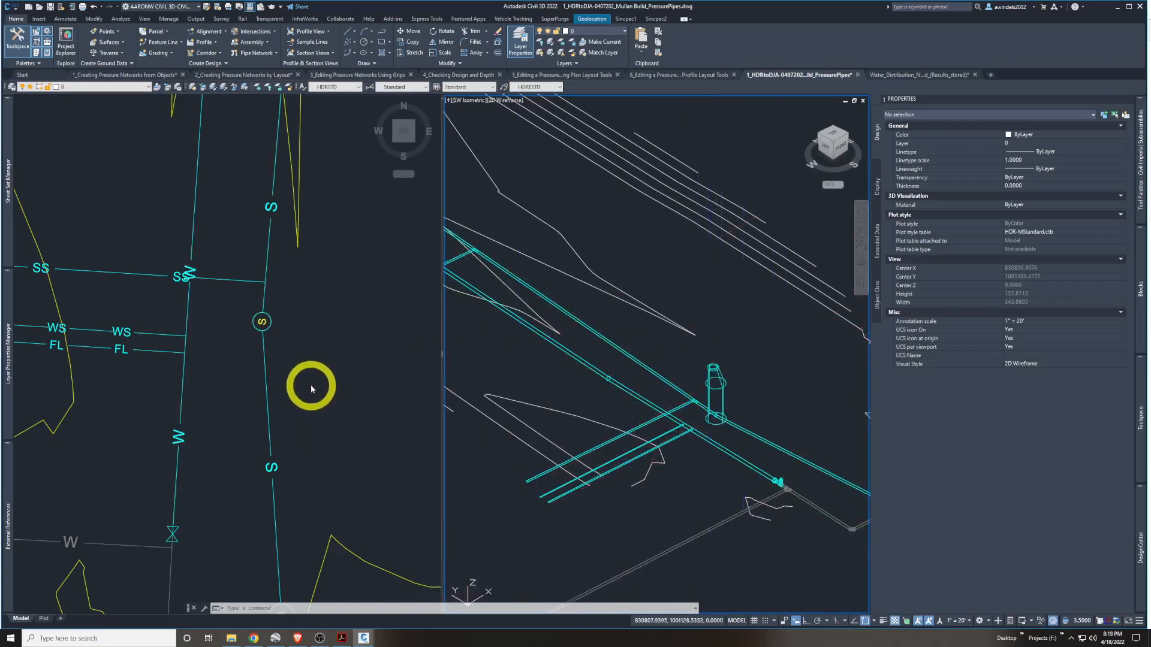
# Select the sewer manhole and its connected sewer pipes in plan to examine them, and clear the selection
pyautogui.click(251, 366)
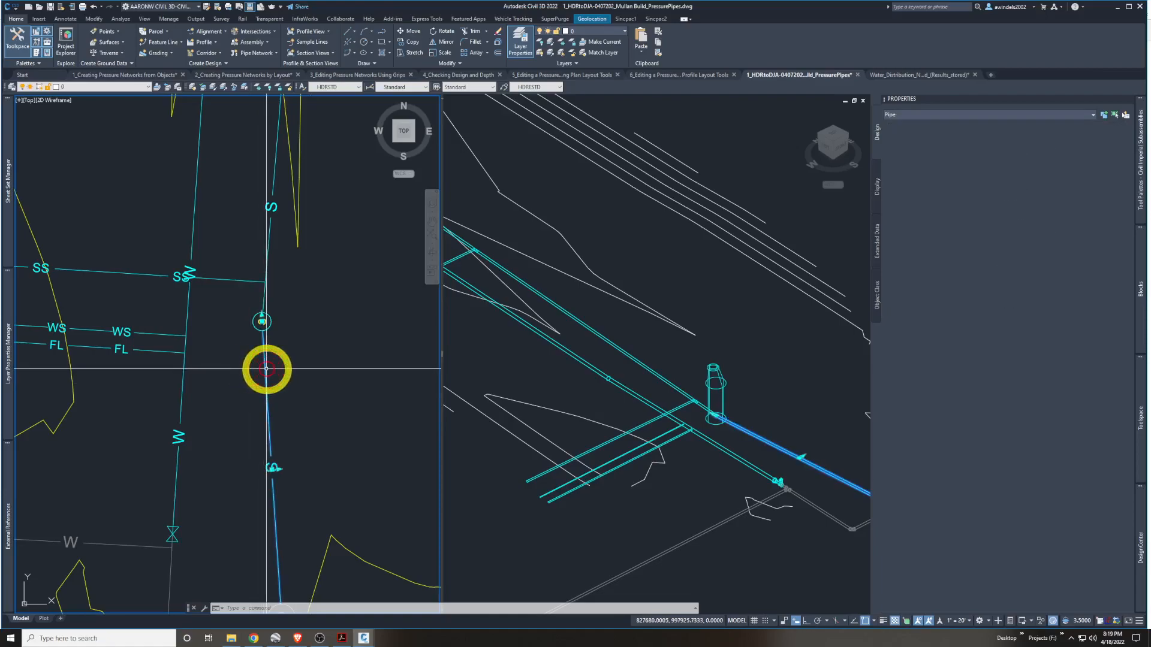
pyautogui.click(267, 371)
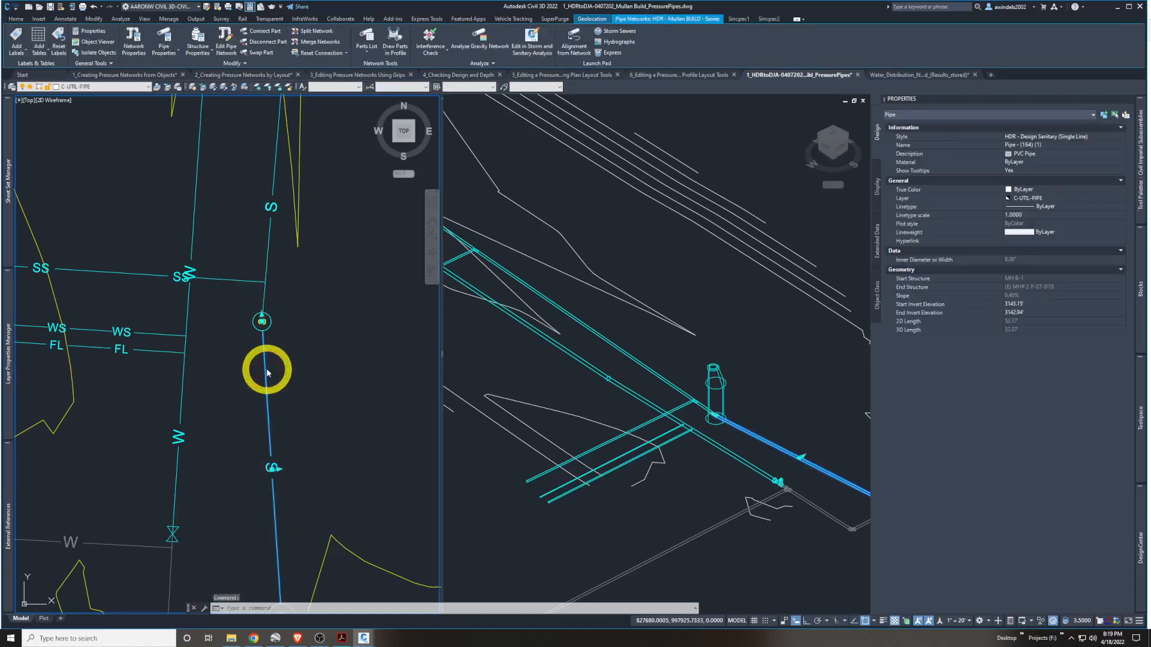
pyautogui.click(266, 308)
pyautogui.click(271, 328)
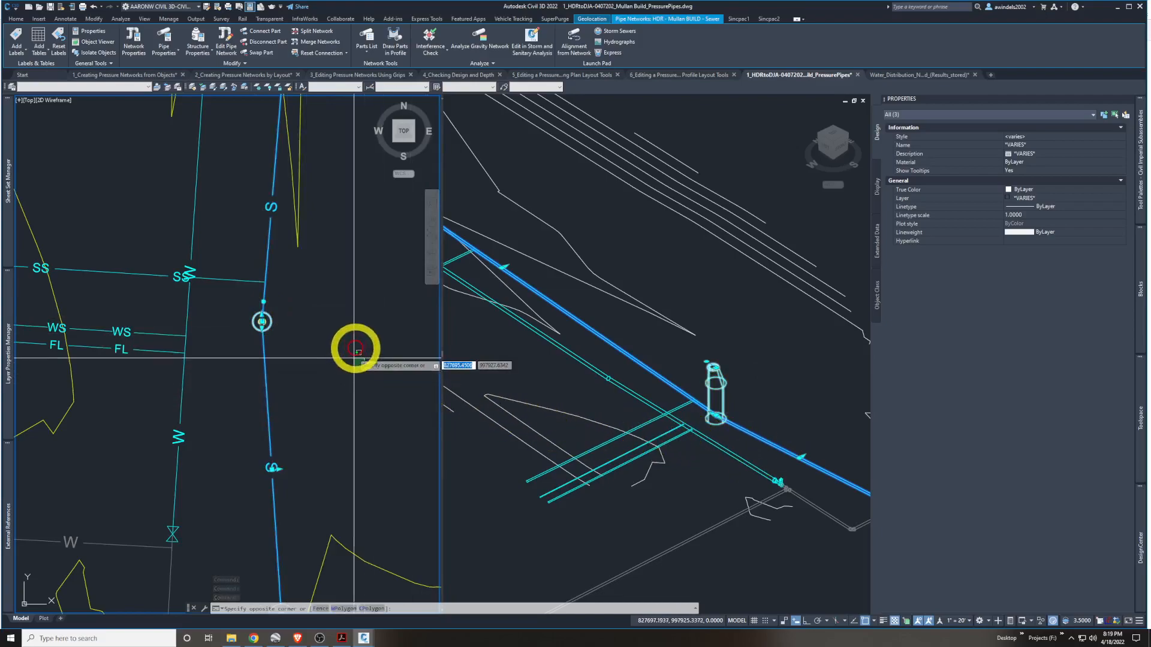
pyautogui.click(316, 363)
pyautogui.moveTo(315, 364); pyautogui.dragTo(322, 337, button='middle')
pyautogui.press('Escape')
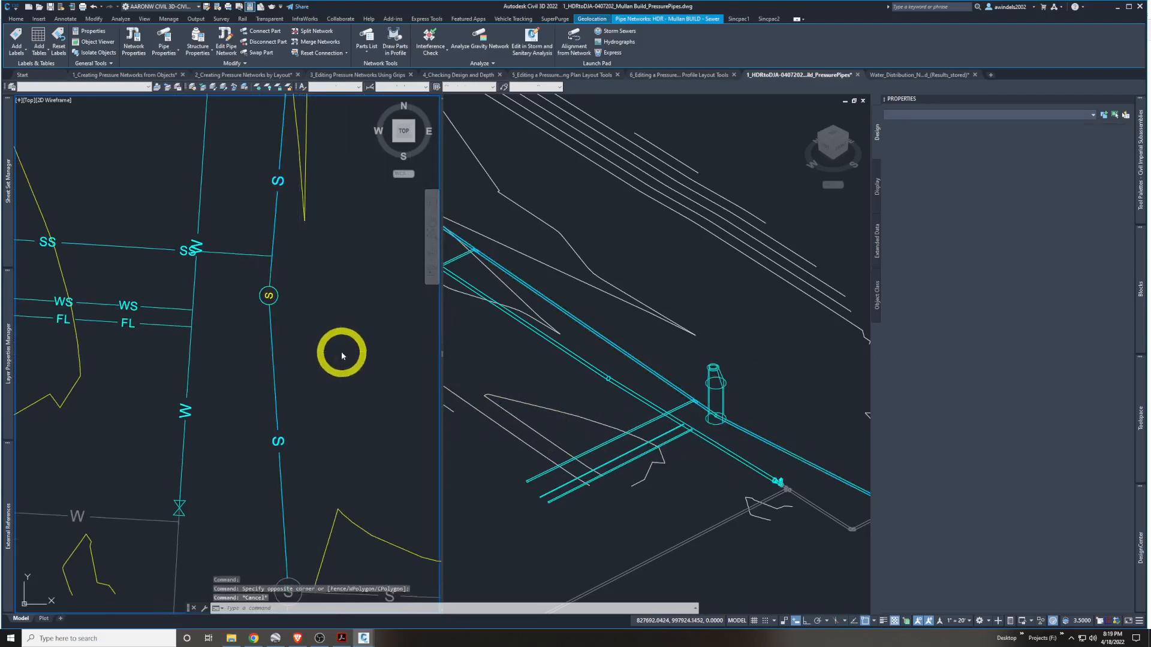
# Select the water main pipe and the valve at its south end in plan, and examine them in the SW Isometric view
pyautogui.moveTo(232, 417); pyautogui.dragTo(242, 402, button='middle')
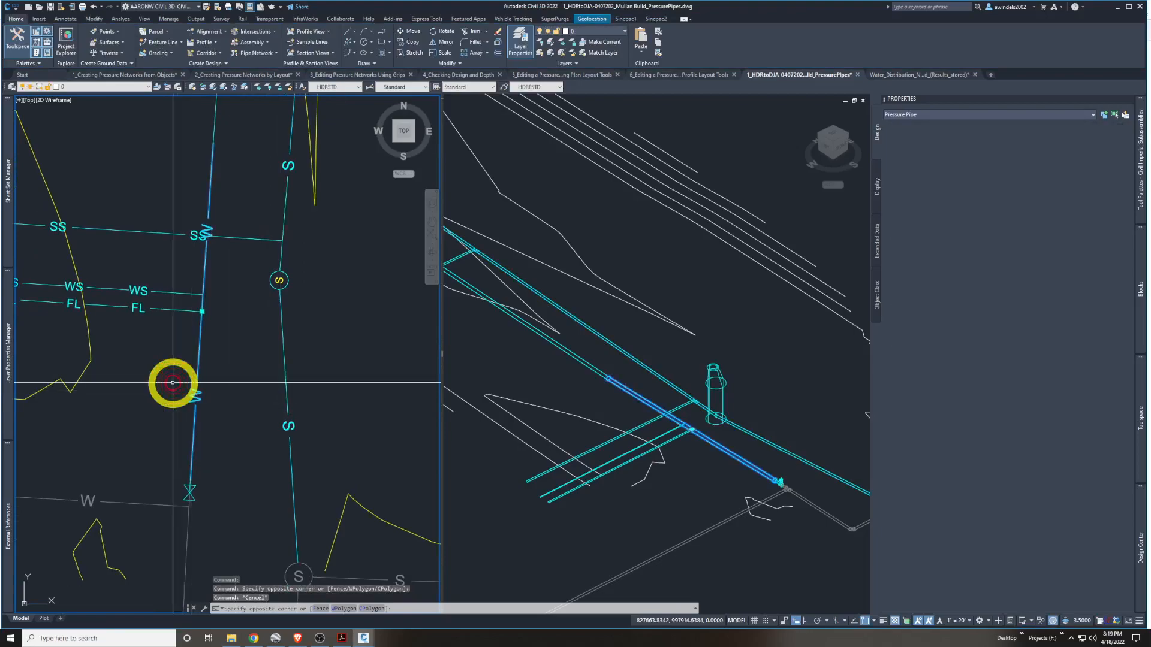
pyautogui.click(194, 501)
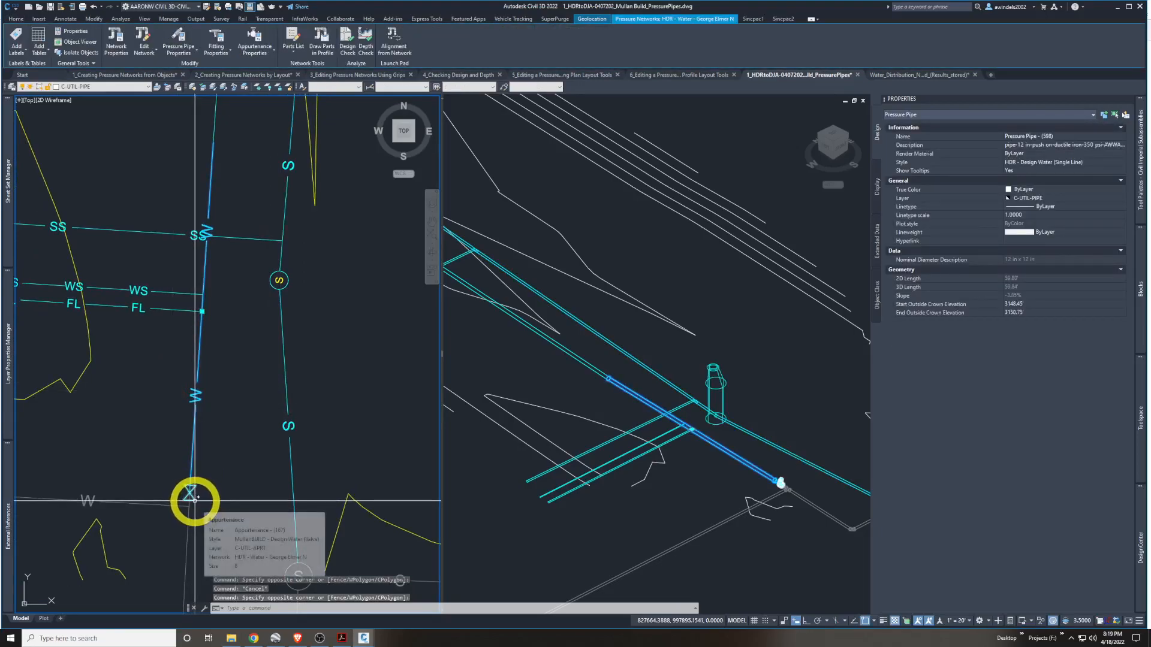
pyautogui.click(194, 499)
pyautogui.click(215, 496)
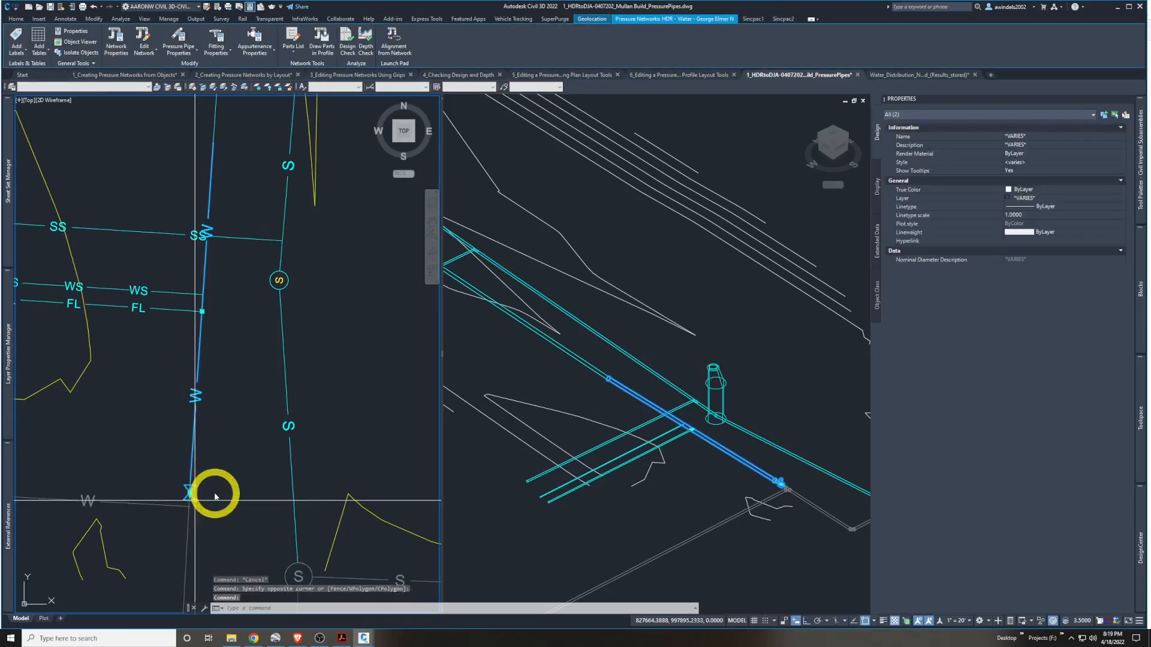
pyautogui.scroll(8, 726, 491)
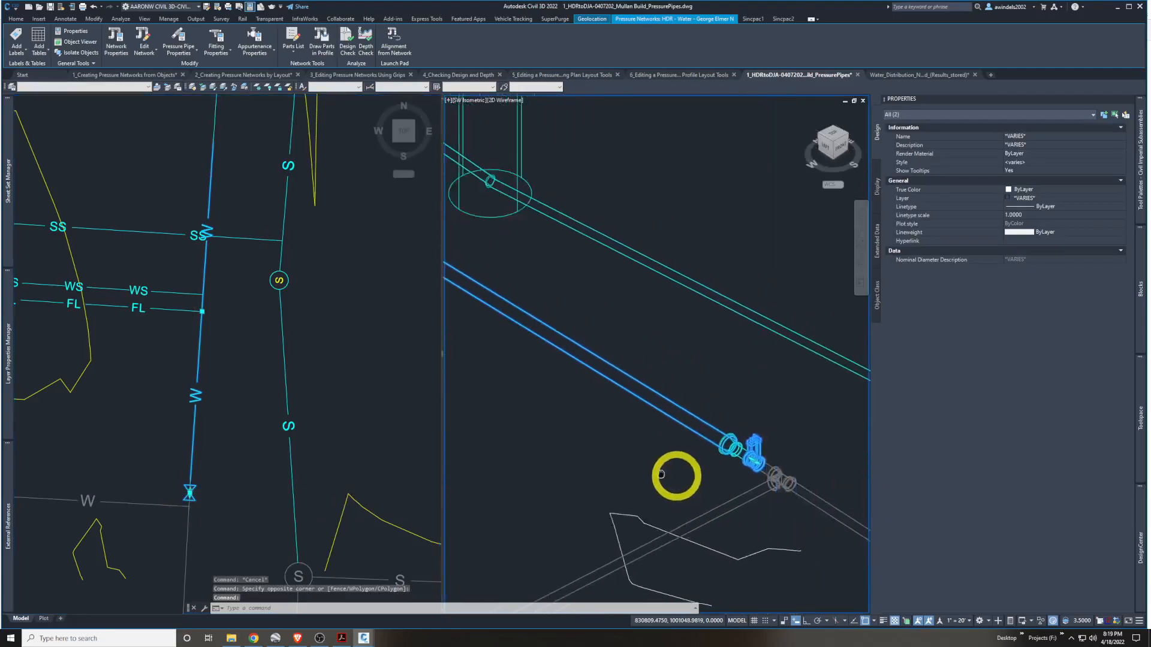
pyautogui.scroll(-5, 727, 482)
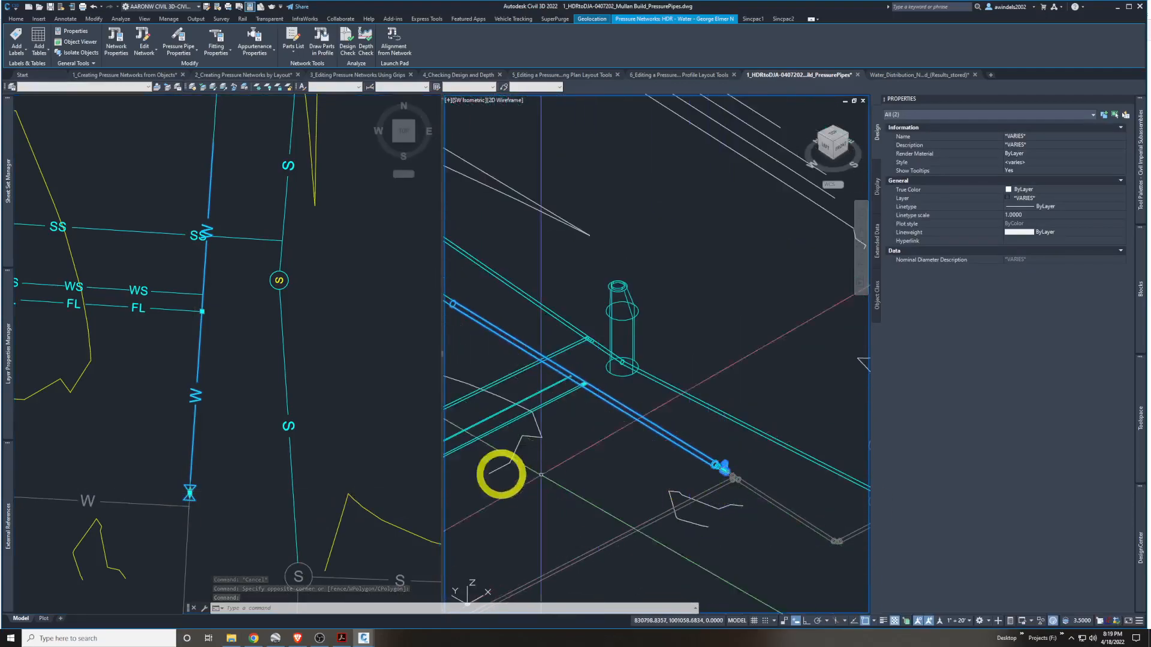
# Add the FL and WS service lines to the selection, examine their connections to the water main, and clear the selection
pyautogui.click(147, 372)
pyautogui.click(140, 311)
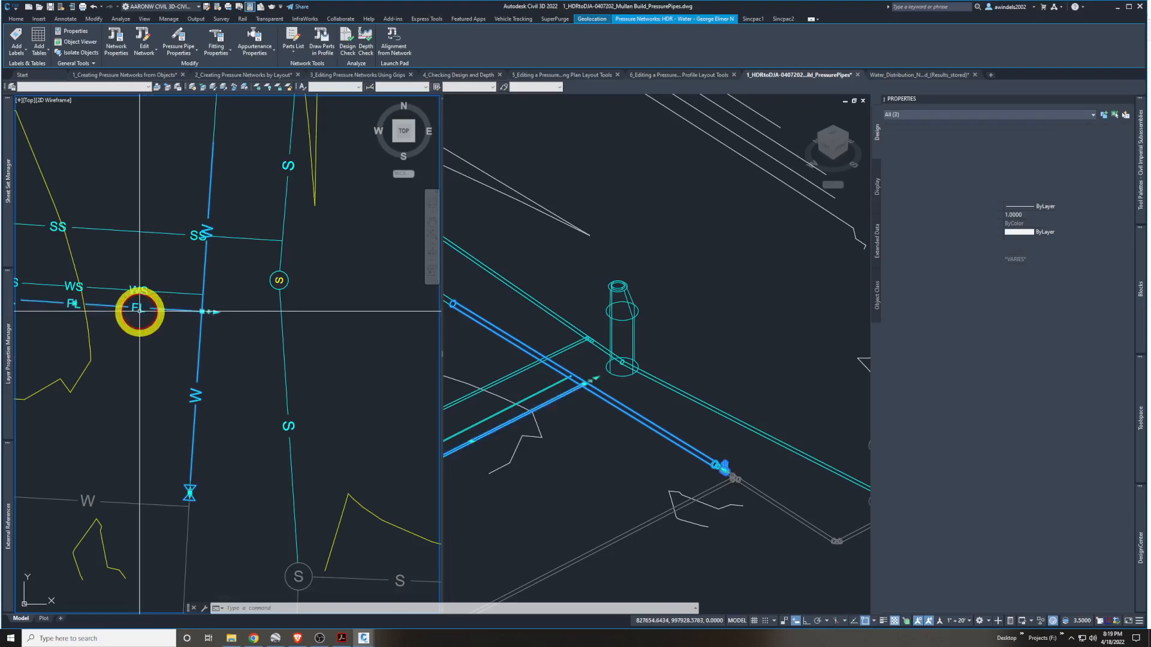
pyautogui.click(135, 290)
pyautogui.scroll(6, 211, 307)
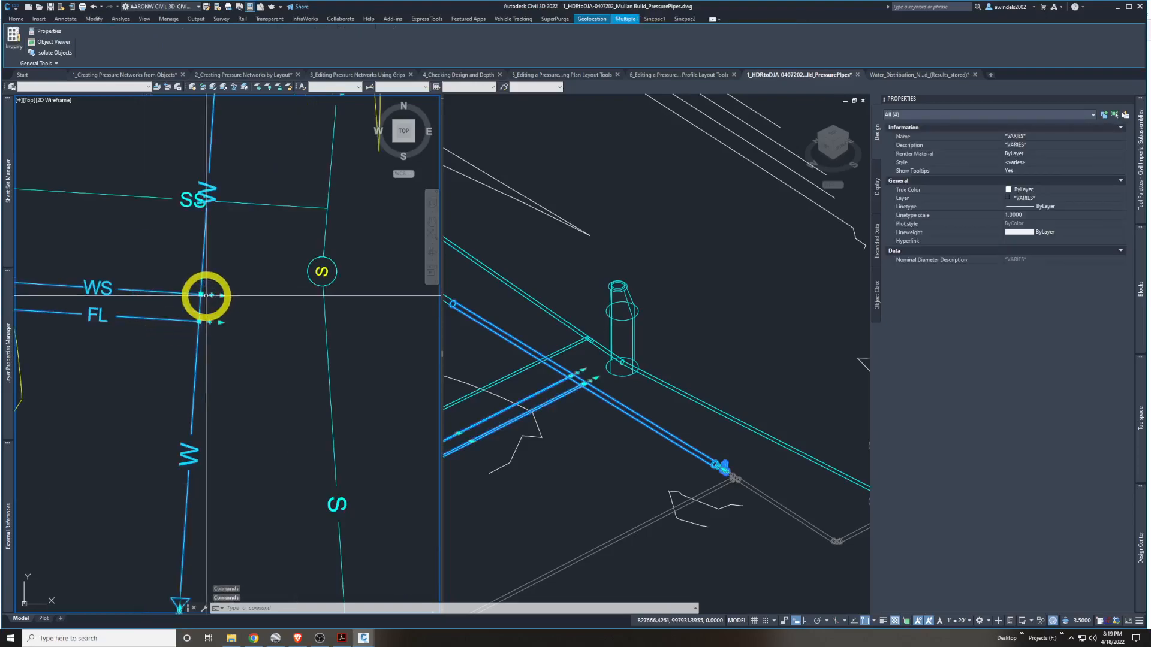
pyautogui.scroll(-6, 242, 351)
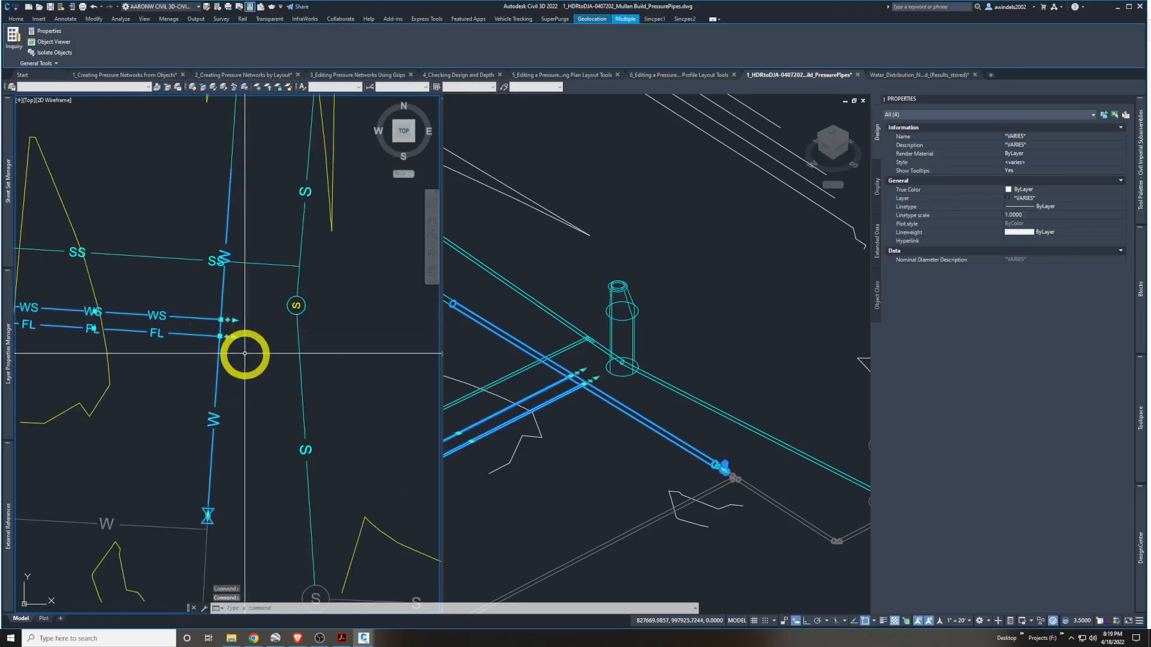
pyautogui.moveTo(259, 358); pyautogui.dragTo(295, 406, button='middle')
pyautogui.moveTo(284, 333); pyautogui.dragTo(314, 403, button='middle')
pyautogui.press('Escape')
# Examine the water main, its service lines and the sewer manhole along the road in the SW Isometric view
pyautogui.moveTo(606, 471); pyautogui.dragTo(677, 498, button='middle')
pyautogui.scroll(6, 658, 405)
pyautogui.moveTo(659, 405); pyautogui.dragTo(668, 452, button='middle')
pyautogui.scroll(2, 670, 462)
pyautogui.scroll(-6, 644, 509)
pyautogui.moveTo(644, 509); pyautogui.dragTo(707, 367, button='middle')
pyautogui.scroll(-2, 710, 384)
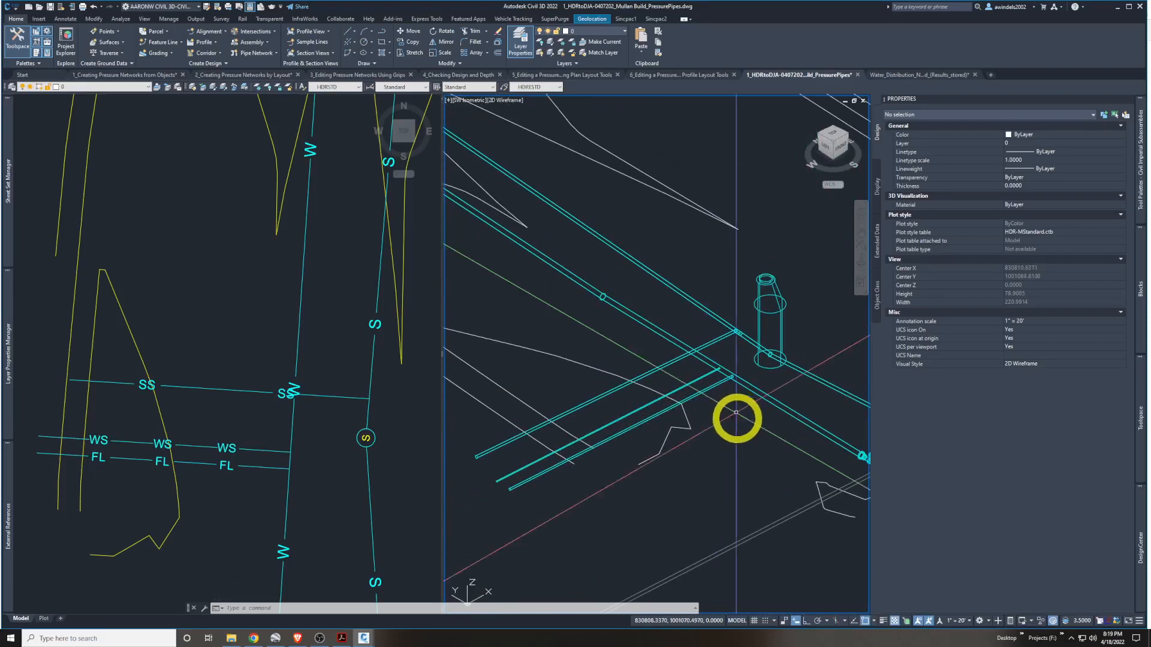
pyautogui.moveTo(750, 418); pyautogui.dragTo(738, 447, button='middle')
pyautogui.moveTo(612, 320); pyautogui.dragTo(737, 436, button='middle')
pyautogui.moveTo(533, 312); pyautogui.dragTo(632, 386, button='middle')
pyautogui.scroll(3, 660, 380)
pyautogui.moveTo(668, 334); pyautogui.dragTo(737, 402, button='middle')
pyautogui.scroll(-2, 737, 402)
pyautogui.moveTo(525, 239); pyautogui.dragTo(678, 377, button='middle')
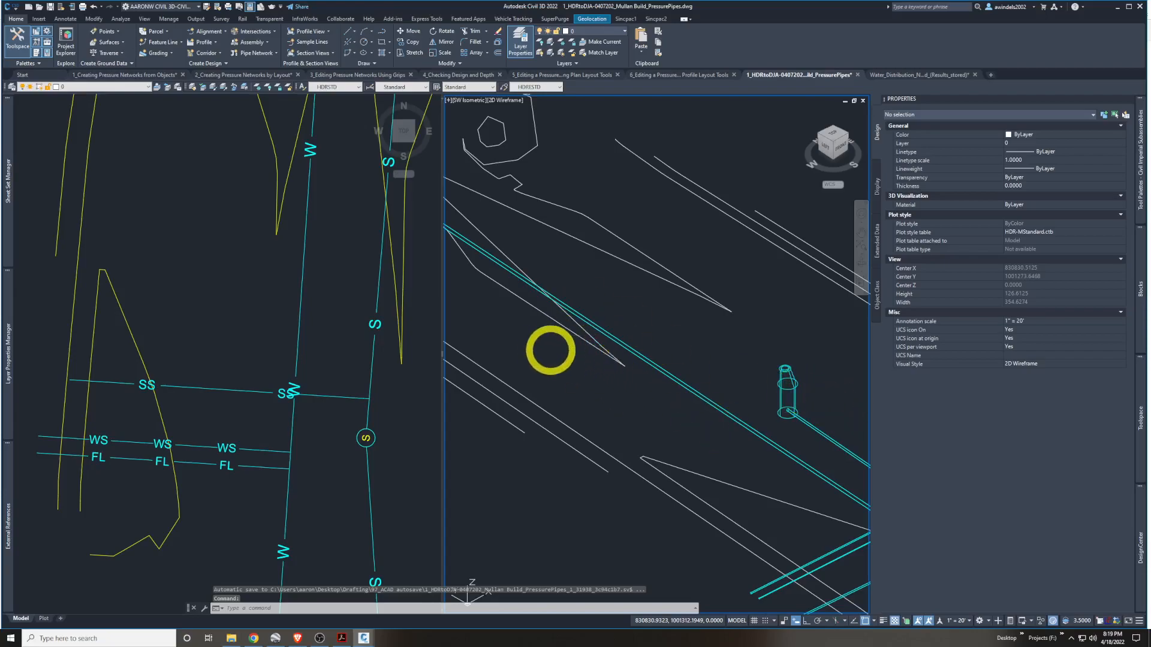
# Select the water pipe beside the water main crossing in the isometric view, examine the adjoining fittings, and clear the selection
pyautogui.click(545, 349)
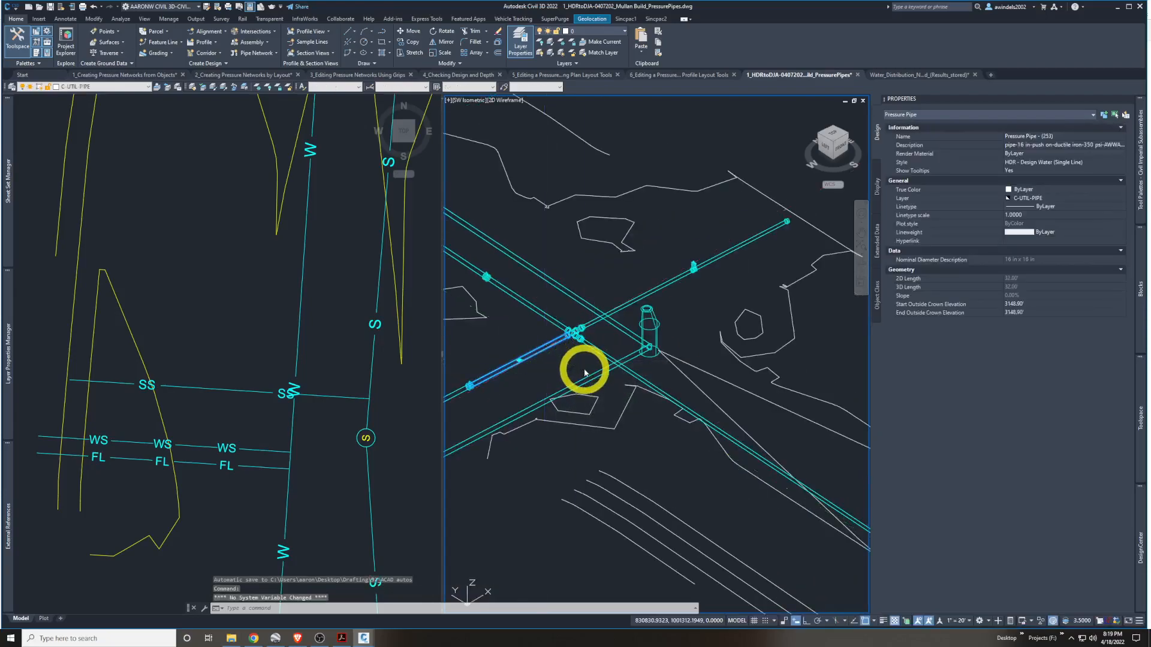
pyautogui.scroll(-5, 583, 370)
pyautogui.scroll(8, 586, 372)
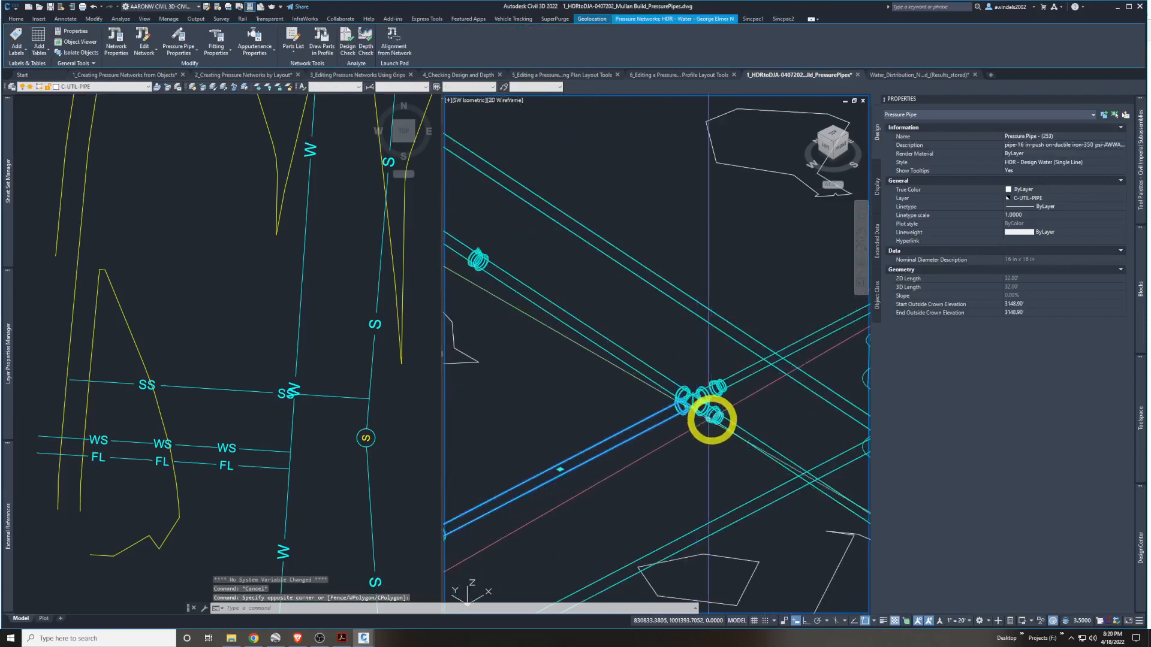
pyautogui.press('Escape')
pyautogui.scroll(-5, 665, 382)
pyautogui.moveTo(665, 378); pyautogui.dragTo(678, 407, button='middle')
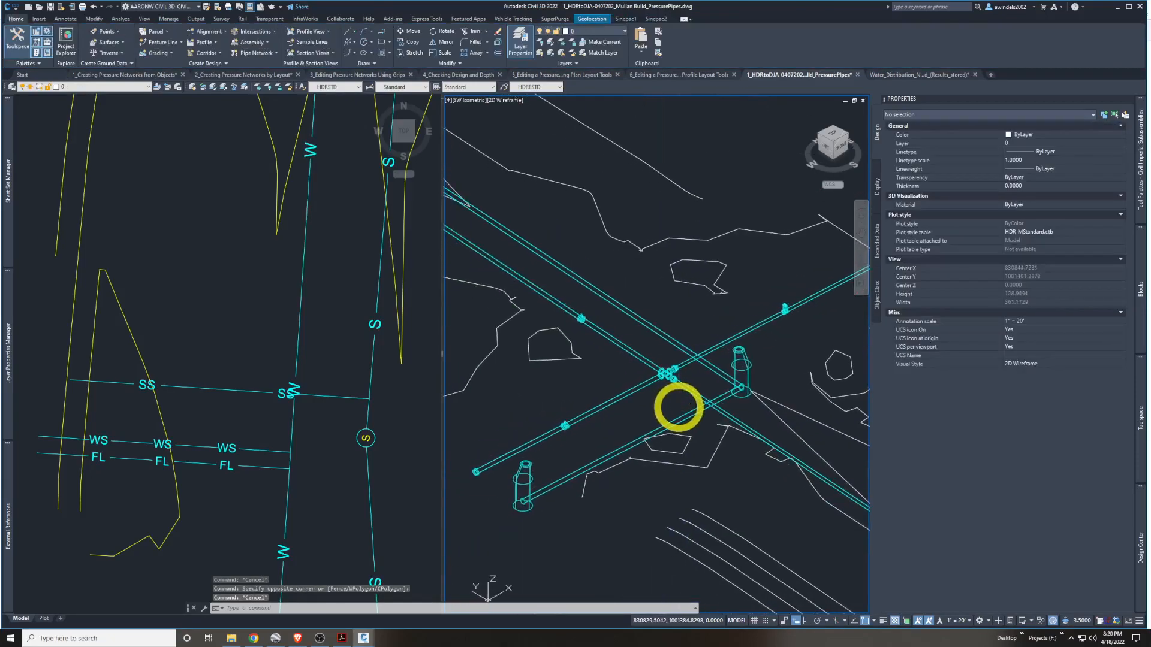
# Select the east and west water pipes and the fittings where the water mains cross at the intersection in plan
pyautogui.click(271, 329)
pyautogui.scroll(-6, 271, 328)
pyautogui.moveTo(267, 321); pyautogui.dragTo(260, 448, button='middle')
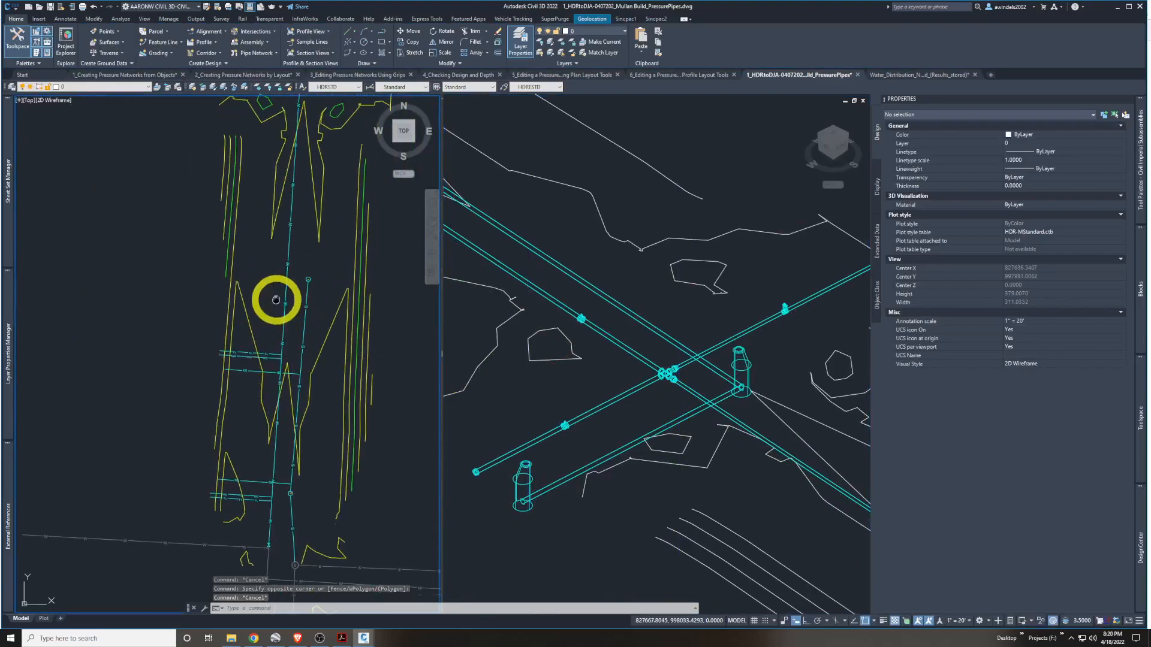
pyautogui.moveTo(281, 215); pyautogui.dragTo(277, 409, button='middle')
pyautogui.scroll(8, 298, 307)
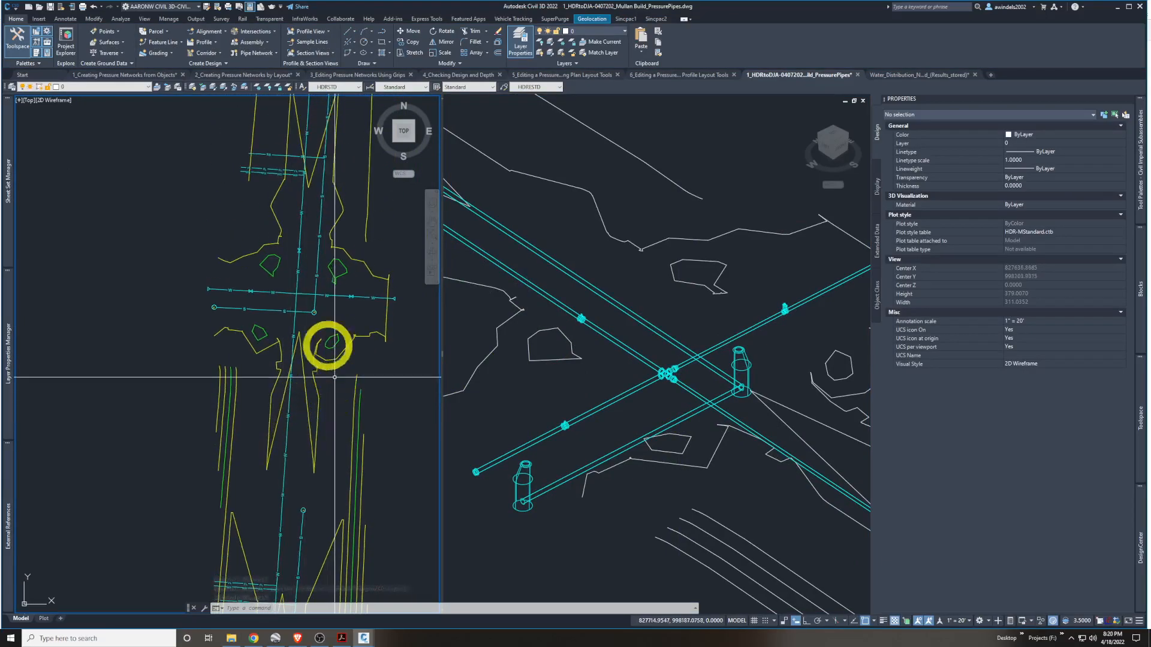
pyautogui.moveTo(298, 308); pyautogui.dragTo(312, 394, button='middle')
pyautogui.scroll(-2, 263, 301)
pyautogui.click(235, 280)
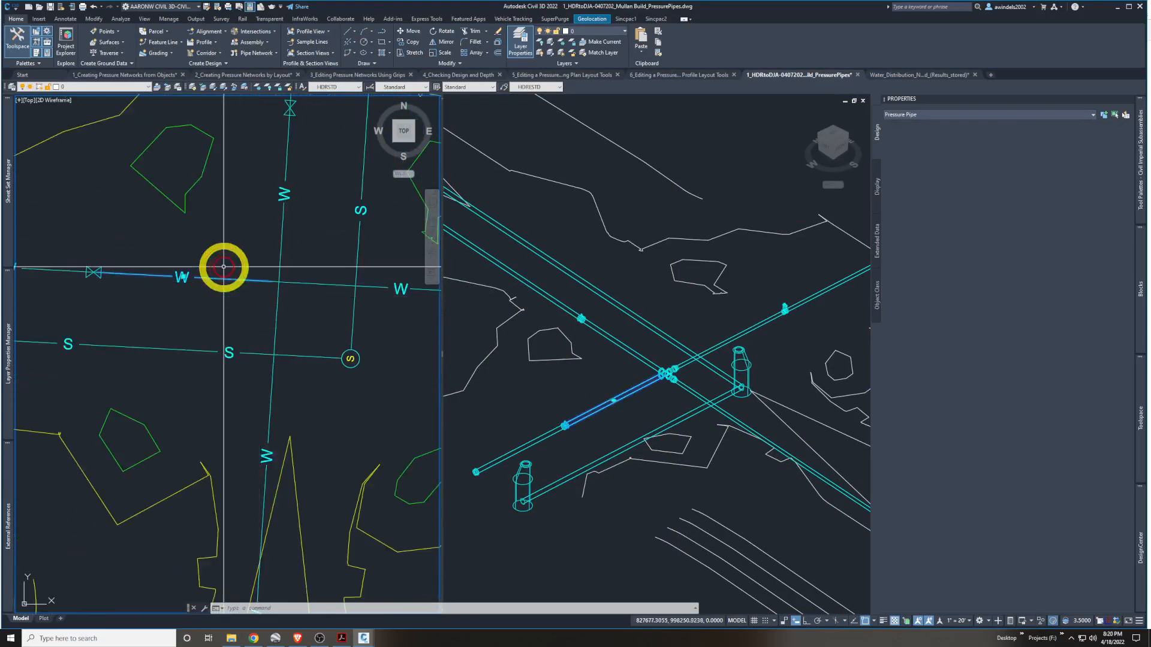
pyautogui.click(326, 297)
pyautogui.click(308, 272)
pyautogui.click(241, 253)
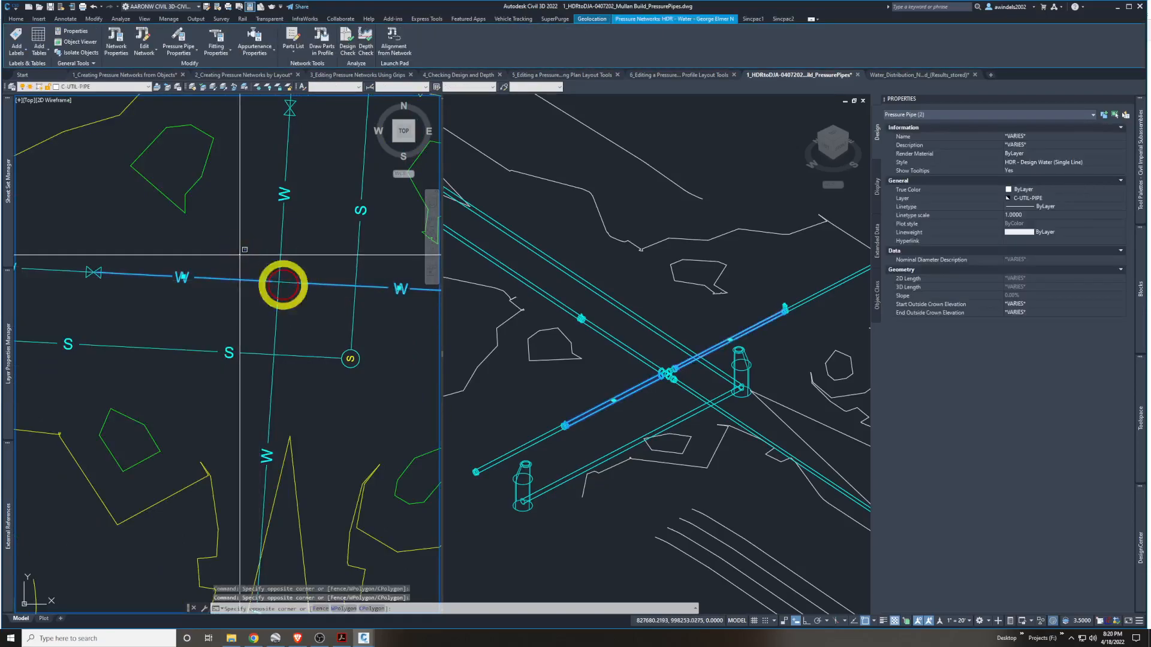
pyautogui.click(320, 315)
pyautogui.scroll(6, 288, 290)
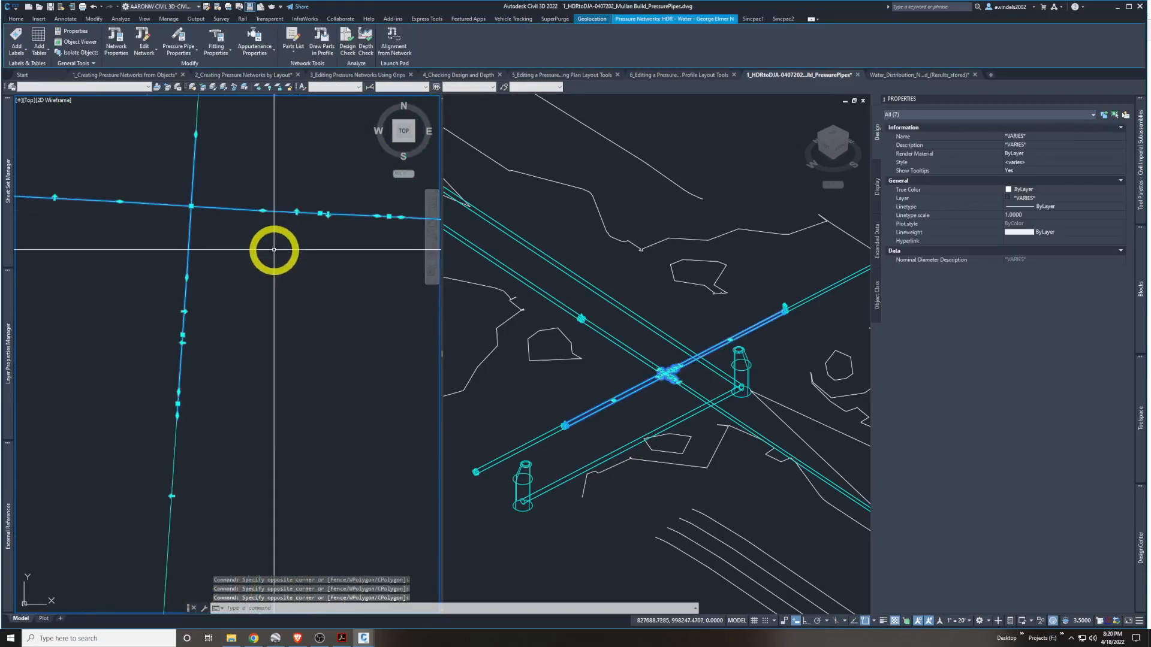
# Examine the selected crossing fittings and pipes in the SW Isometric view, and clear the selection
pyautogui.scroll(-2, 271, 240)
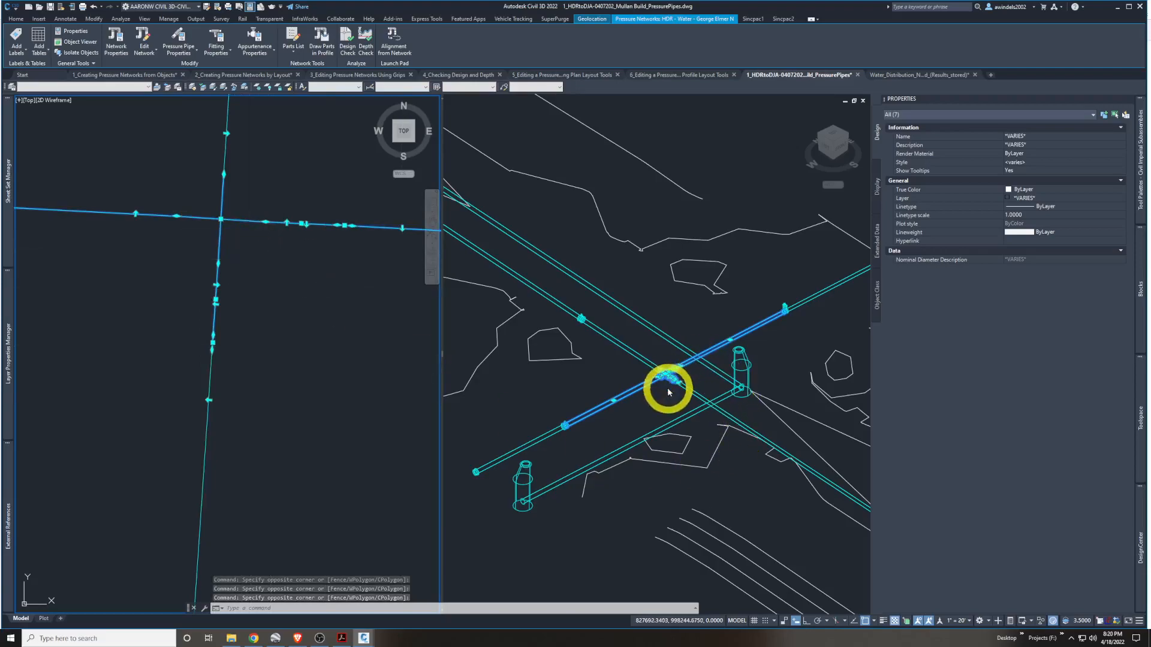
pyautogui.scroll(6, 669, 392)
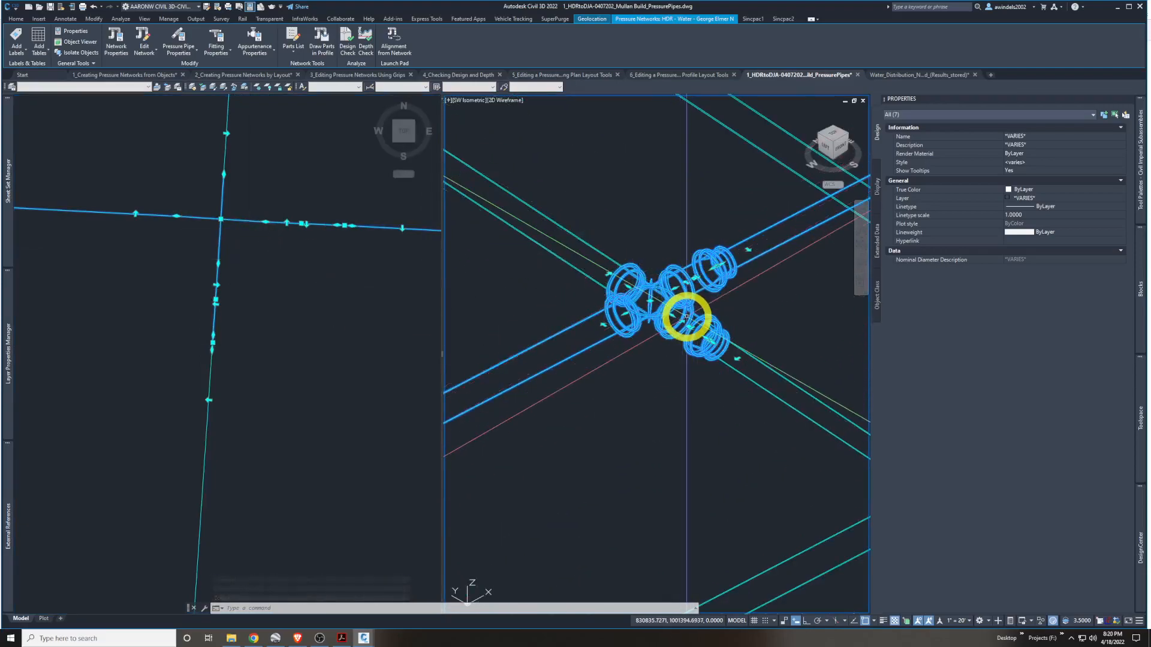
pyautogui.scroll(-6, 686, 316)
pyautogui.moveTo(684, 324); pyautogui.dragTo(710, 368, button='middle')
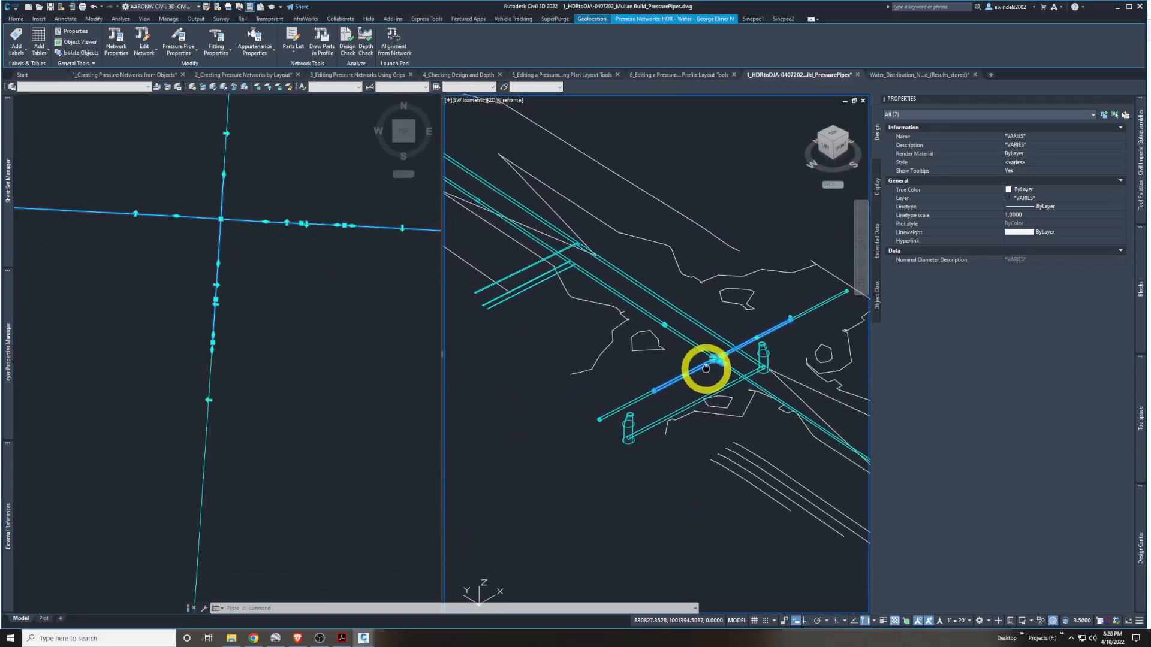
pyautogui.scroll(4, 706, 366)
pyautogui.scroll(-10, 122, 282)
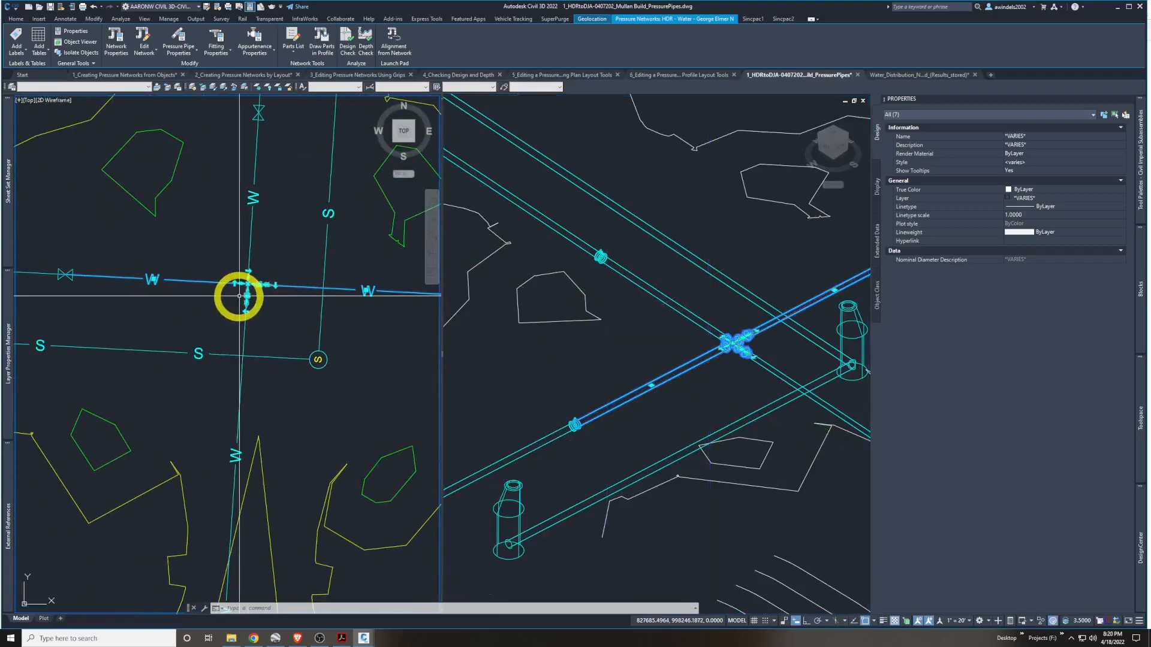
pyautogui.click(261, 346)
pyautogui.press('Escape')
# Examine the water, sewer and service line layout farther north along the road in plan
pyautogui.moveTo(331, 336); pyautogui.dragTo(307, 421, button='middle')
pyautogui.press('Escape')
pyautogui.moveTo(315, 346); pyautogui.dragTo(299, 466, button='middle')
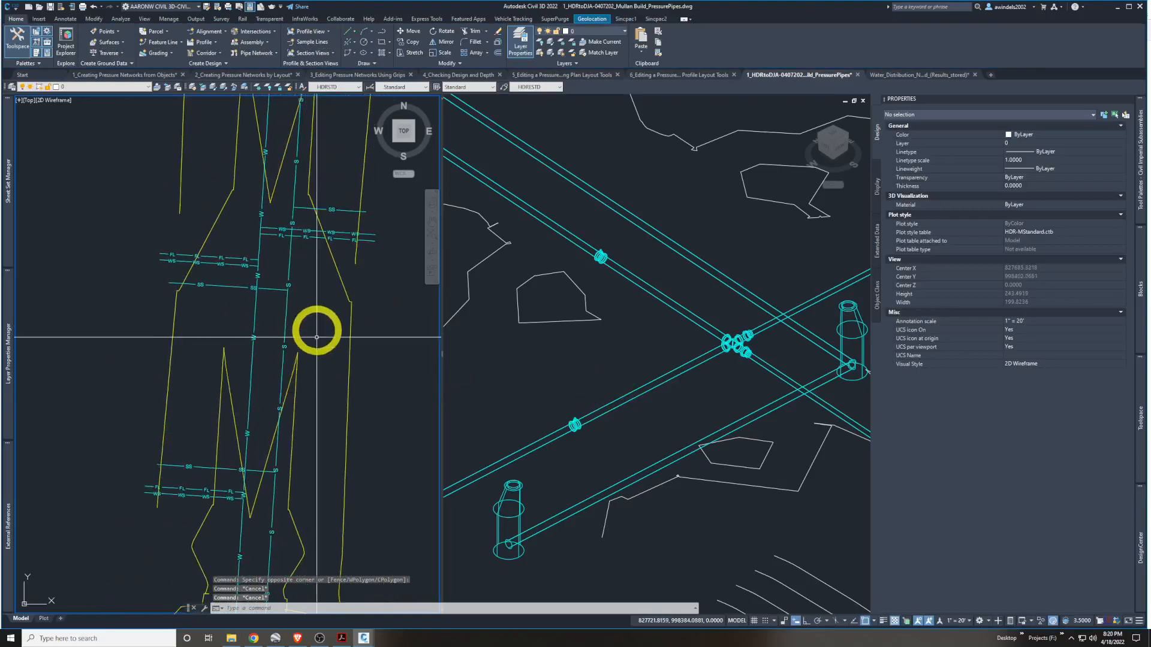
pyautogui.moveTo(317, 303); pyautogui.dragTo(310, 414, button='middle')
pyautogui.scroll(-4, 321, 351)
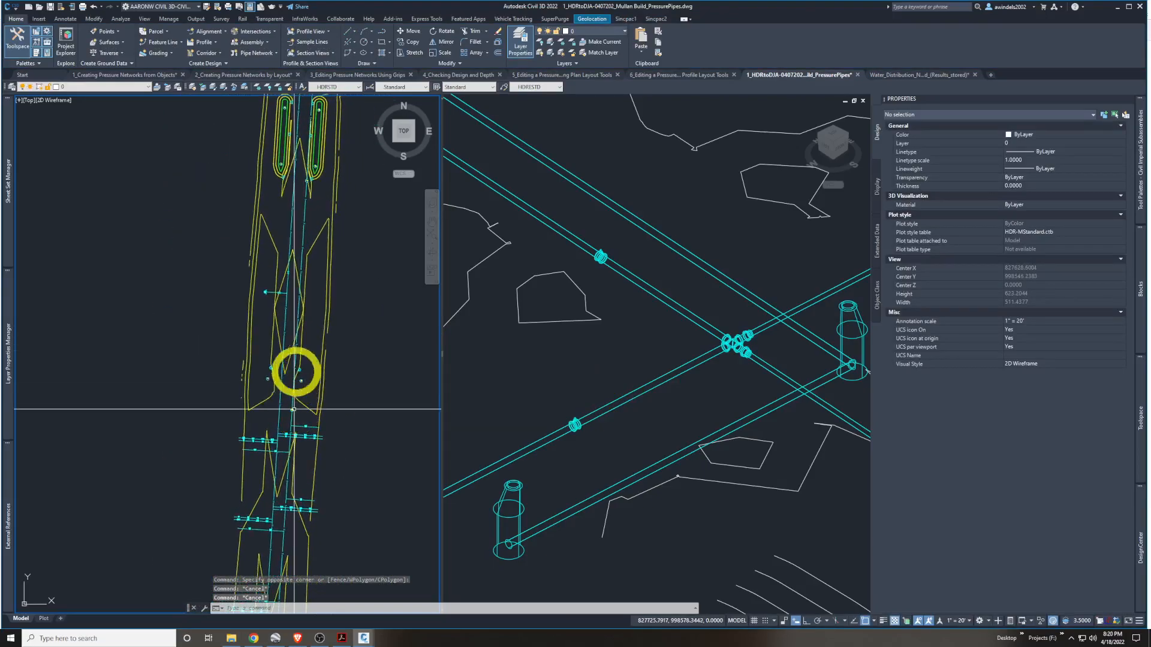
pyautogui.scroll(3, 334, 391)
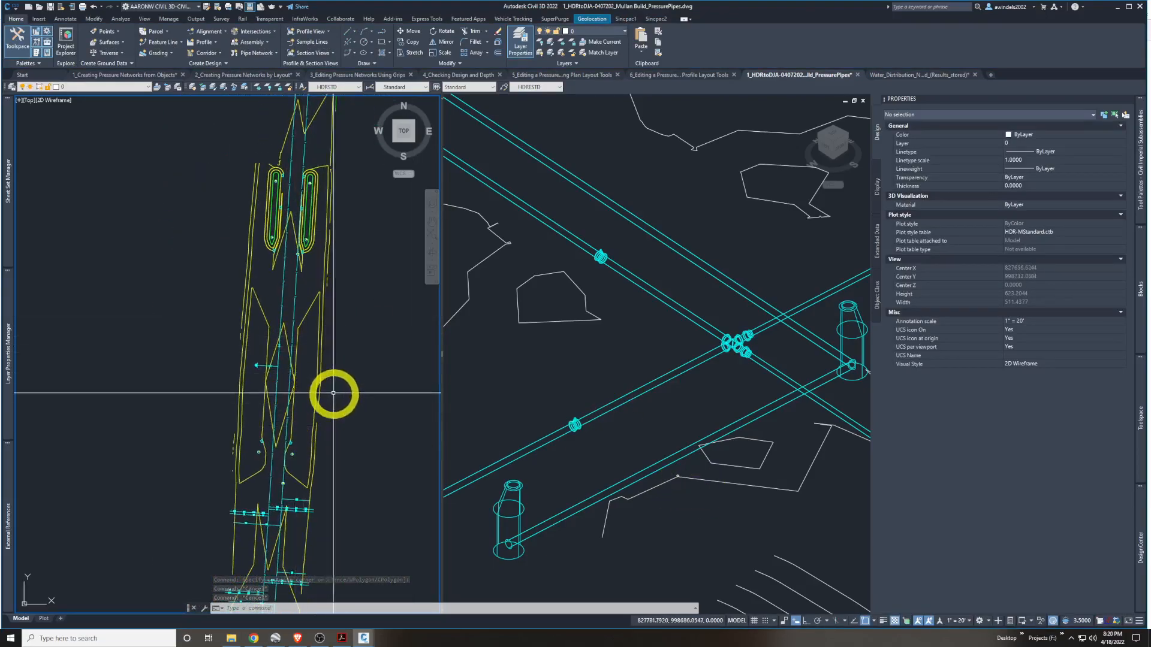
# Bring up the 3_Editing Pressure Networks Using Grips drawing, and read the fitting grip descriptions on textbook page 306 in Adobe Acrobat
pyautogui.click(371, 76)
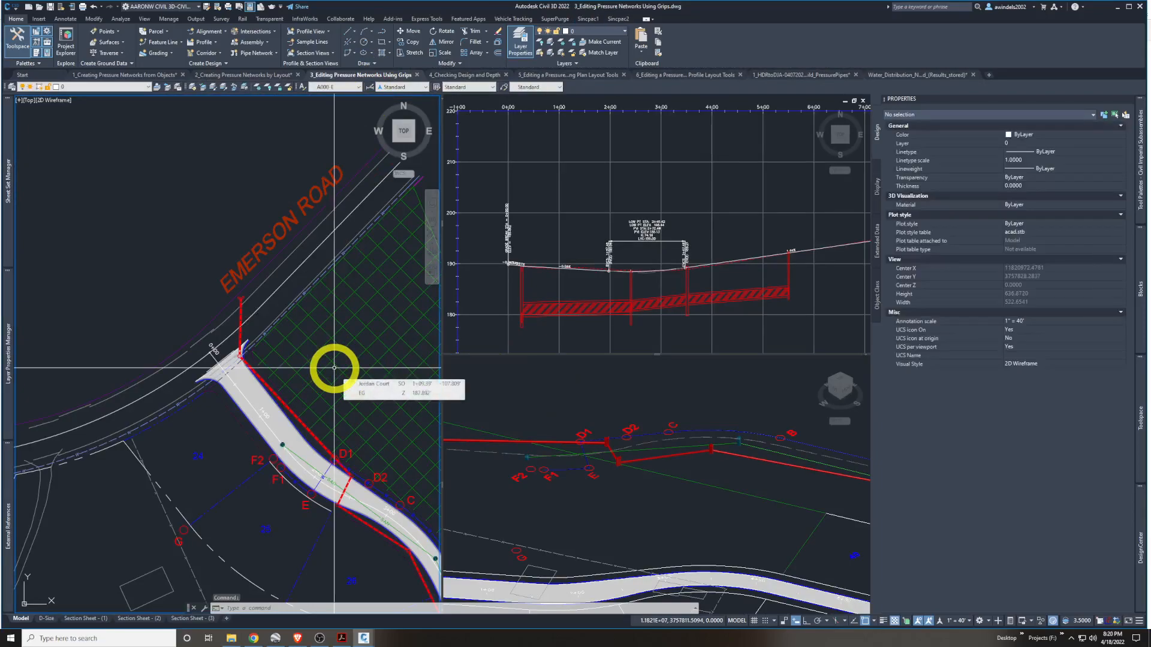
pyautogui.hotkey('alt', 'Tab')
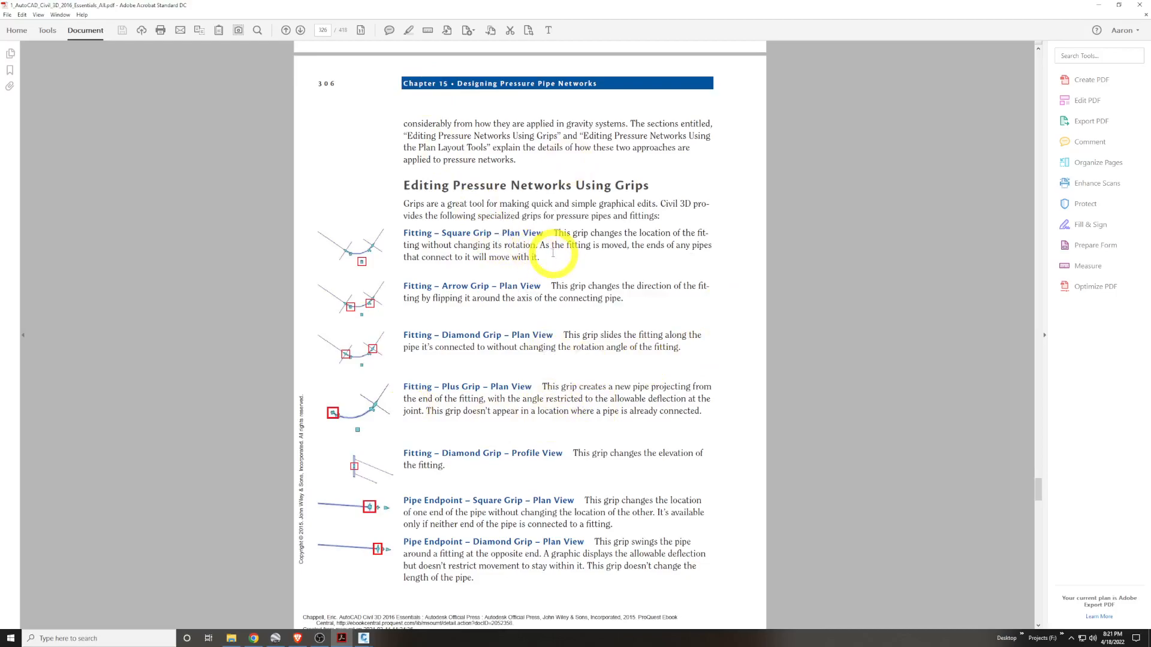
pyautogui.click(535, 248)
pyautogui.scroll(-3, 578, 334)
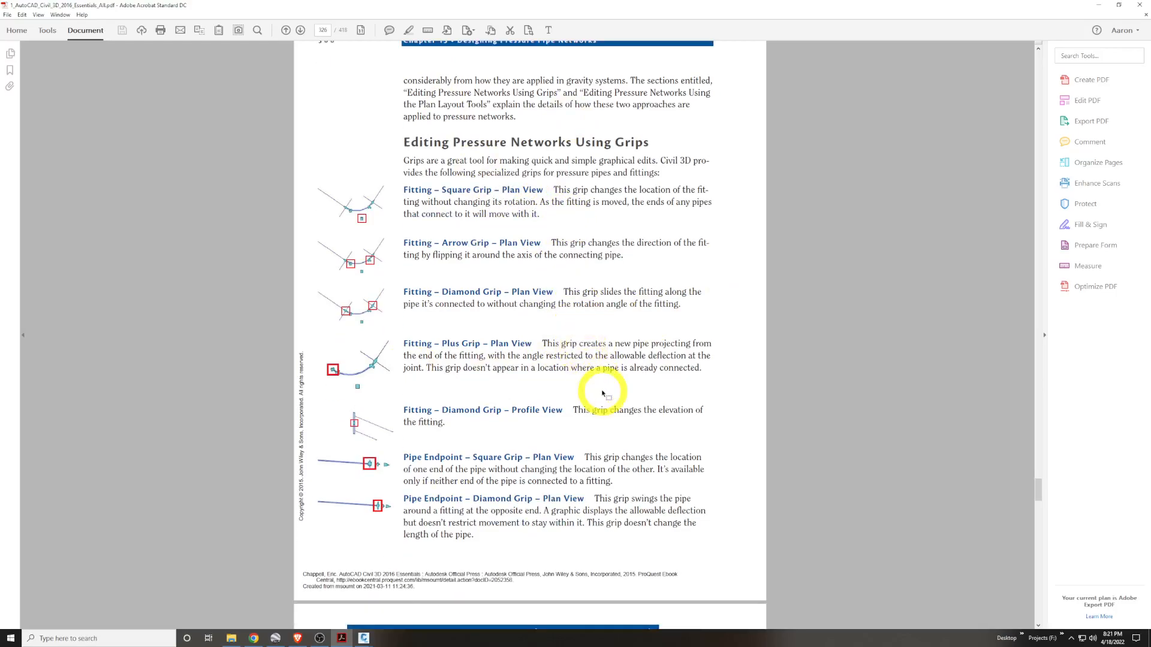
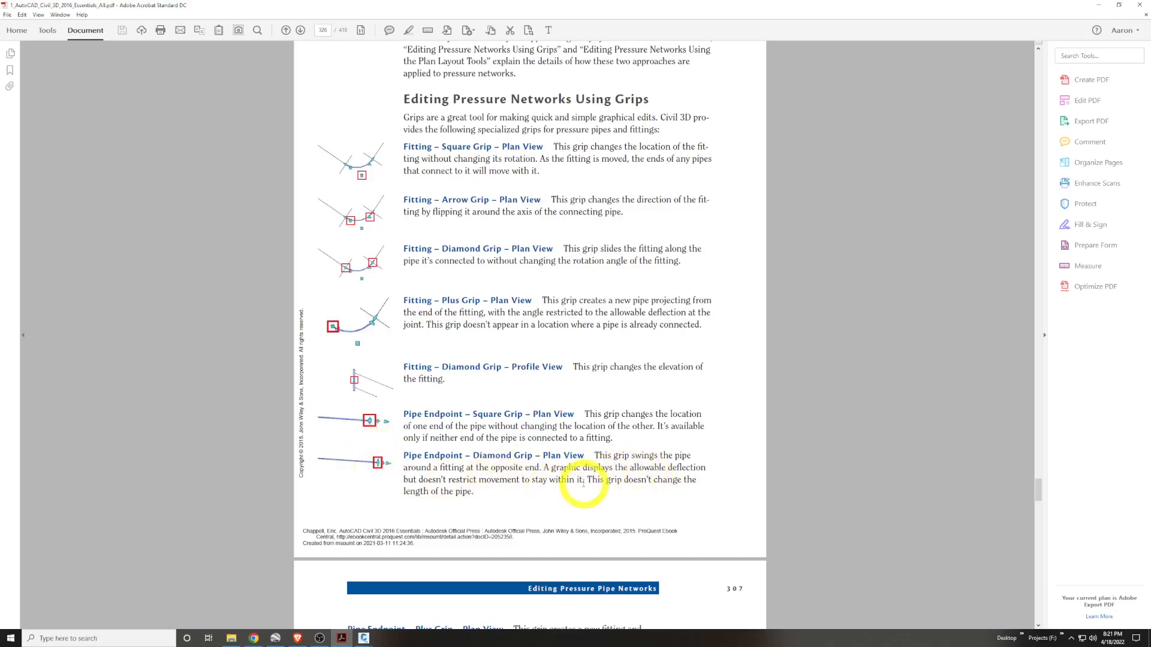
# Read the plan-view pipe endpoint and midpoint grip descriptions and their illustrations on textbook page 307
pyautogui.scroll(-5, 499, 449)
pyautogui.scroll(-1, 497, 445)
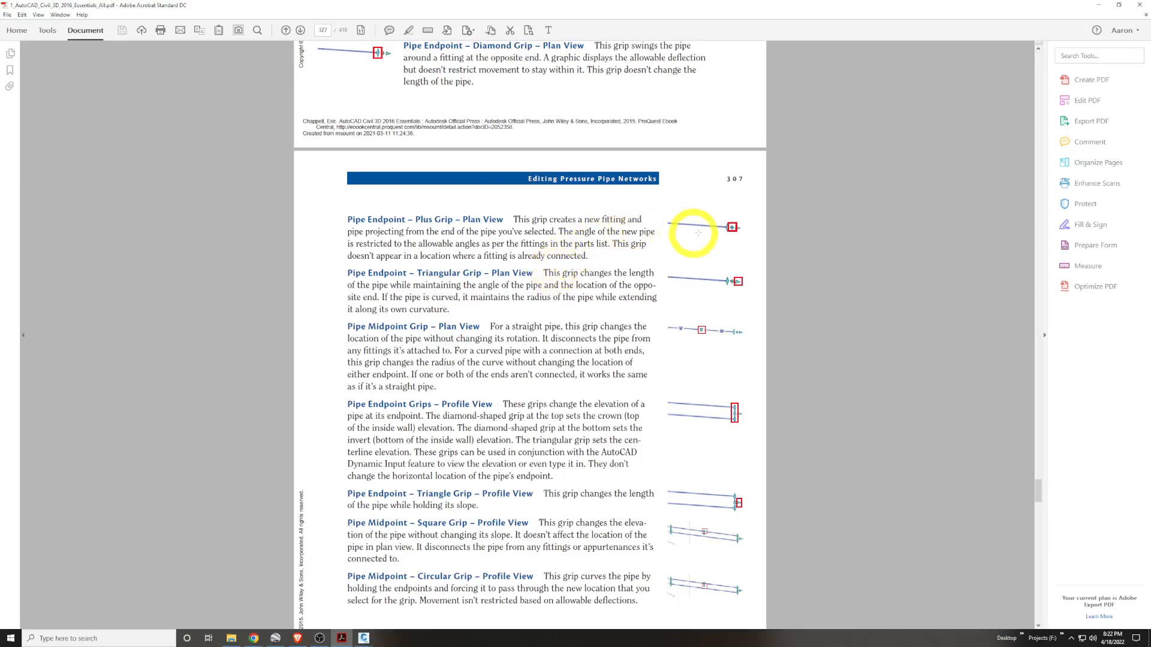
pyautogui.keyDown('ctrl'); pyautogui.scroll(3, 729, 233); pyautogui.keyUp('ctrl')
pyautogui.click(961, 226)
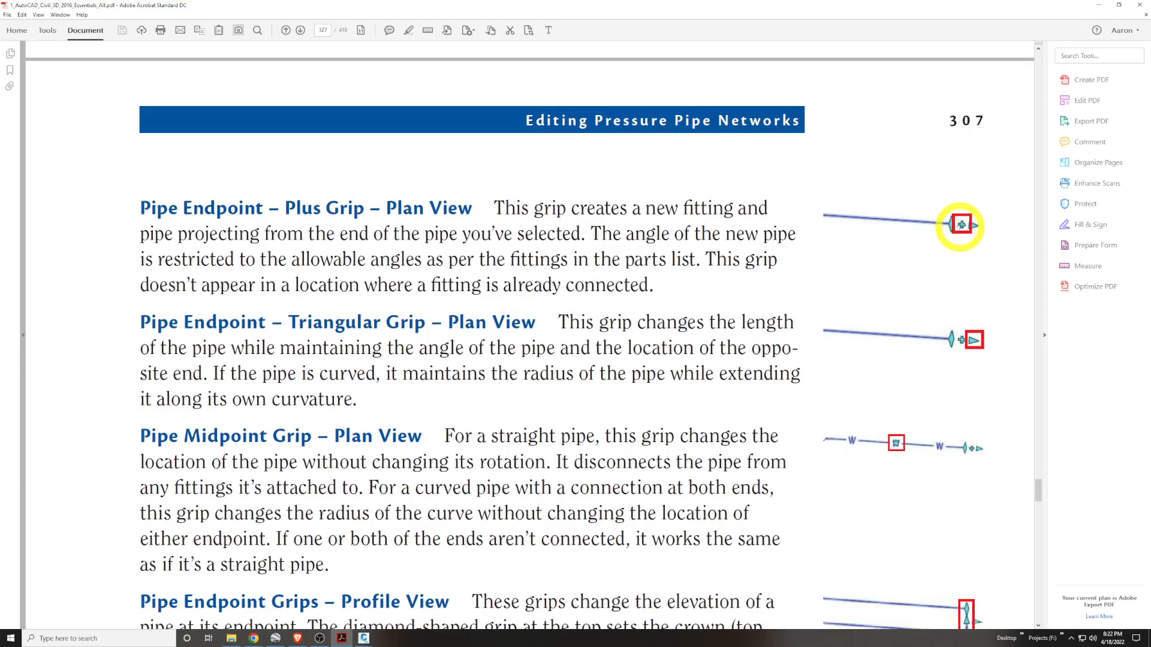
pyautogui.scroll(-1, 941, 270)
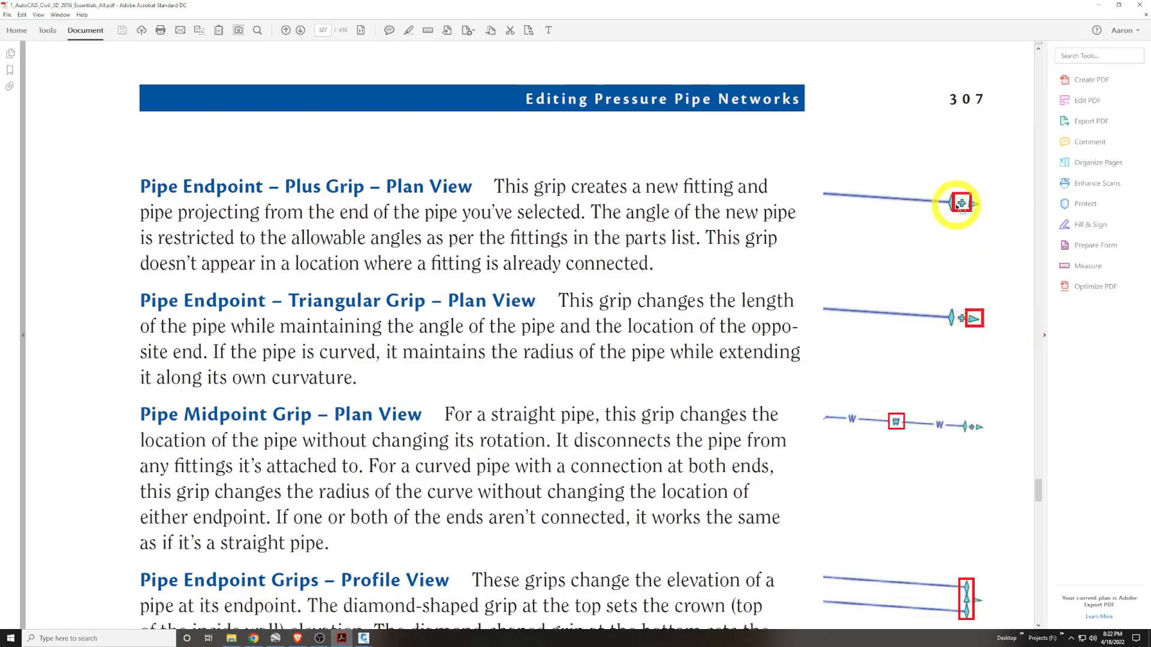
pyautogui.keyDown('ctrl'); pyautogui.scroll(-2, 958, 205); pyautogui.keyUp('ctrl')
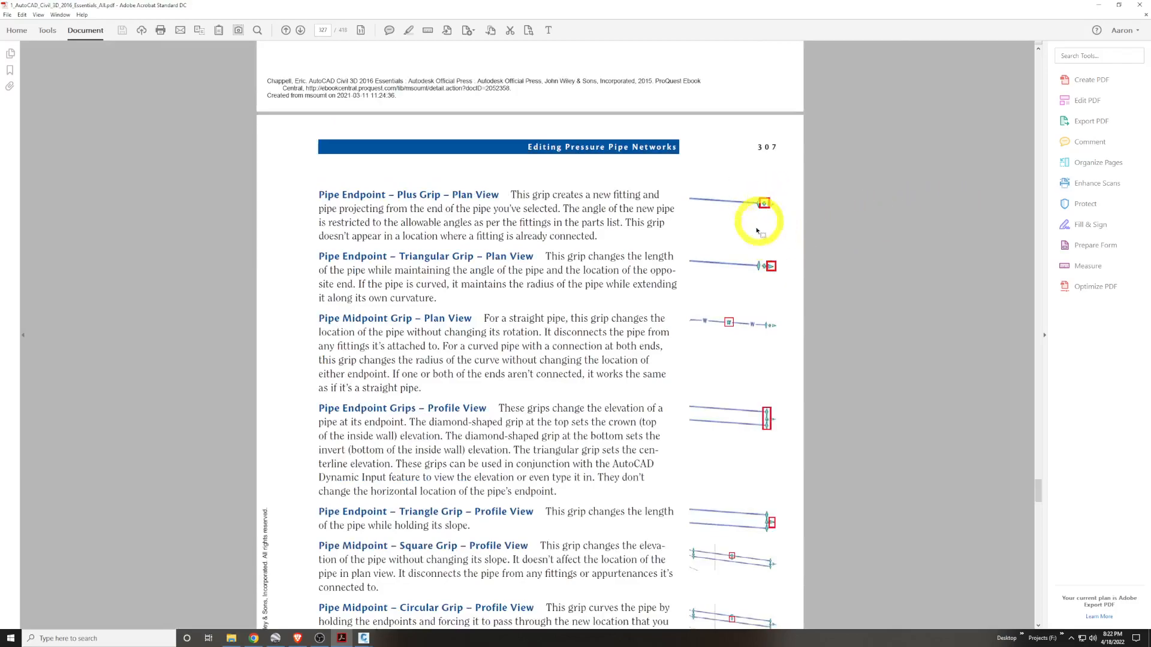
pyautogui.keyDown('ctrl'); pyautogui.scroll(2, 741, 339); pyautogui.keyUp('ctrl')
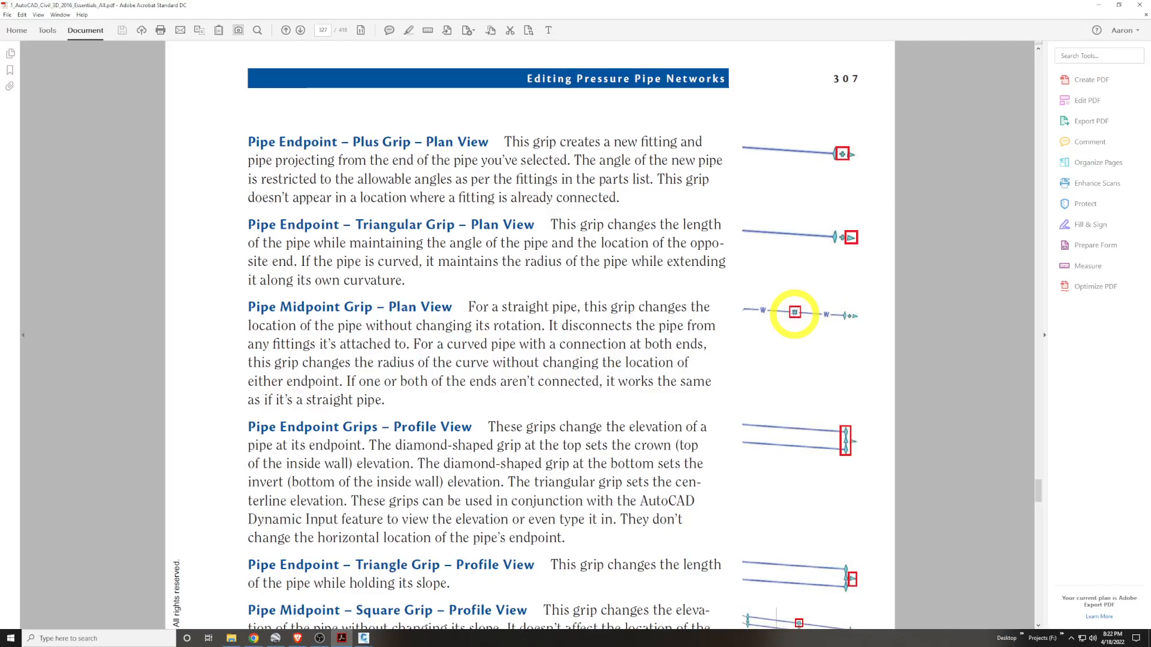
pyautogui.scroll(-3, 804, 360)
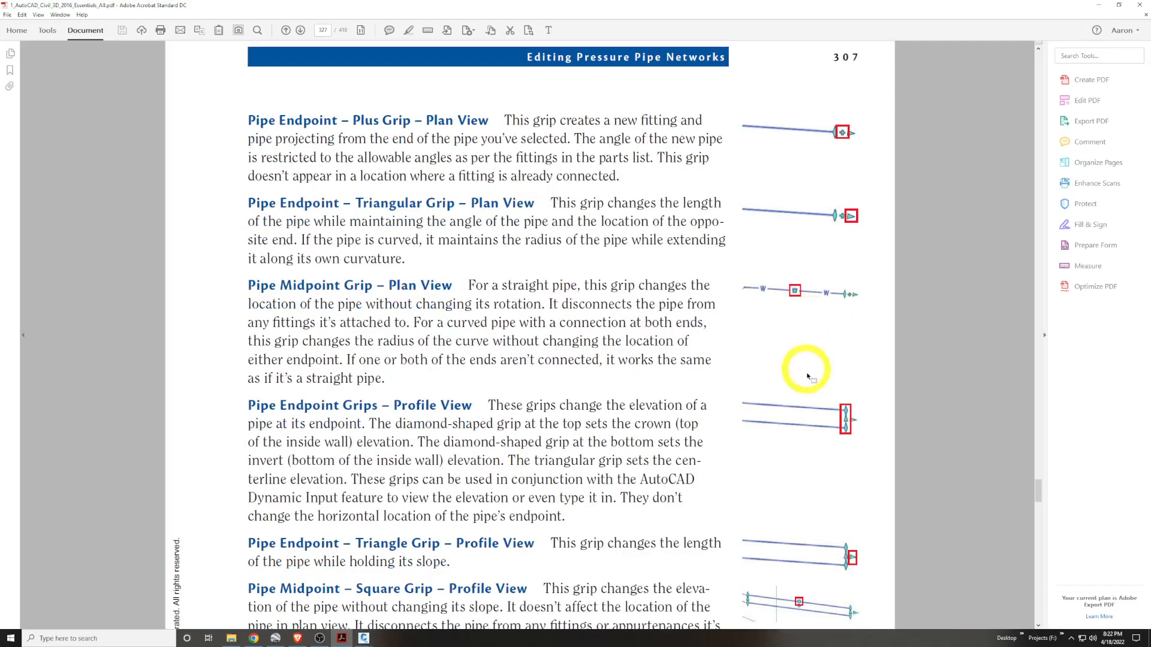
# Read the profile-view pipe endpoint and midpoint grip descriptions on page 307, including the square and circular midpoint grips
pyautogui.scroll(-3, 809, 377)
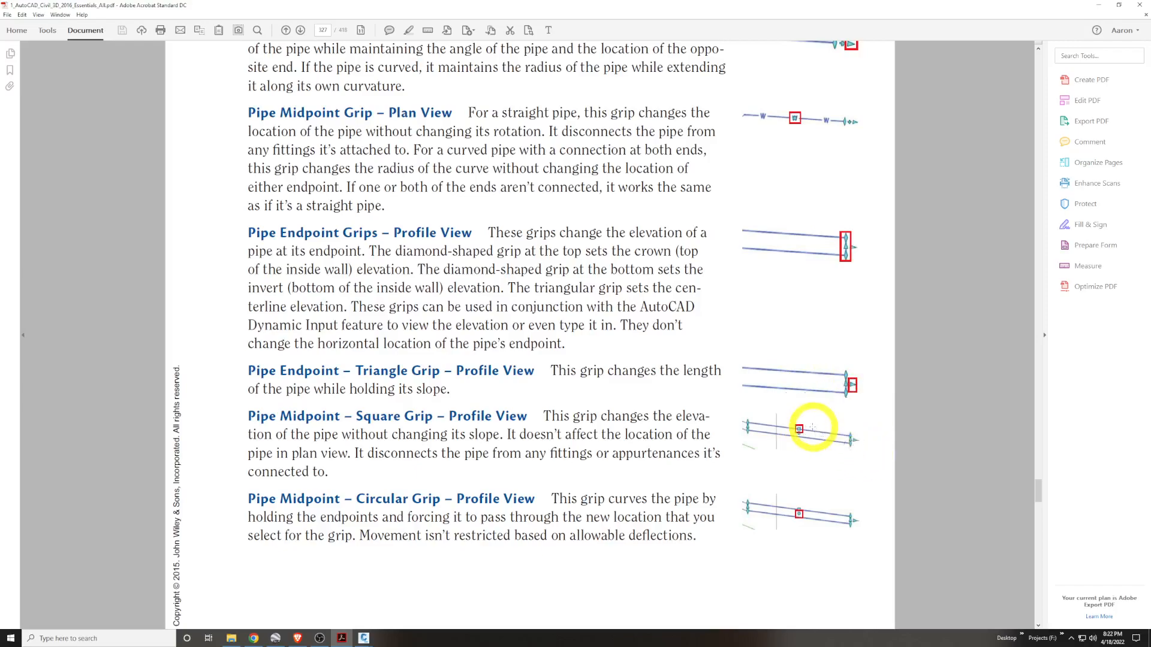
pyautogui.keyDown('ctrl'); pyautogui.scroll(1, 804, 430); pyautogui.keyUp('ctrl')
pyautogui.keyDown('ctrl'); pyautogui.scroll(4, 881, 414); pyautogui.keyUp('ctrl')
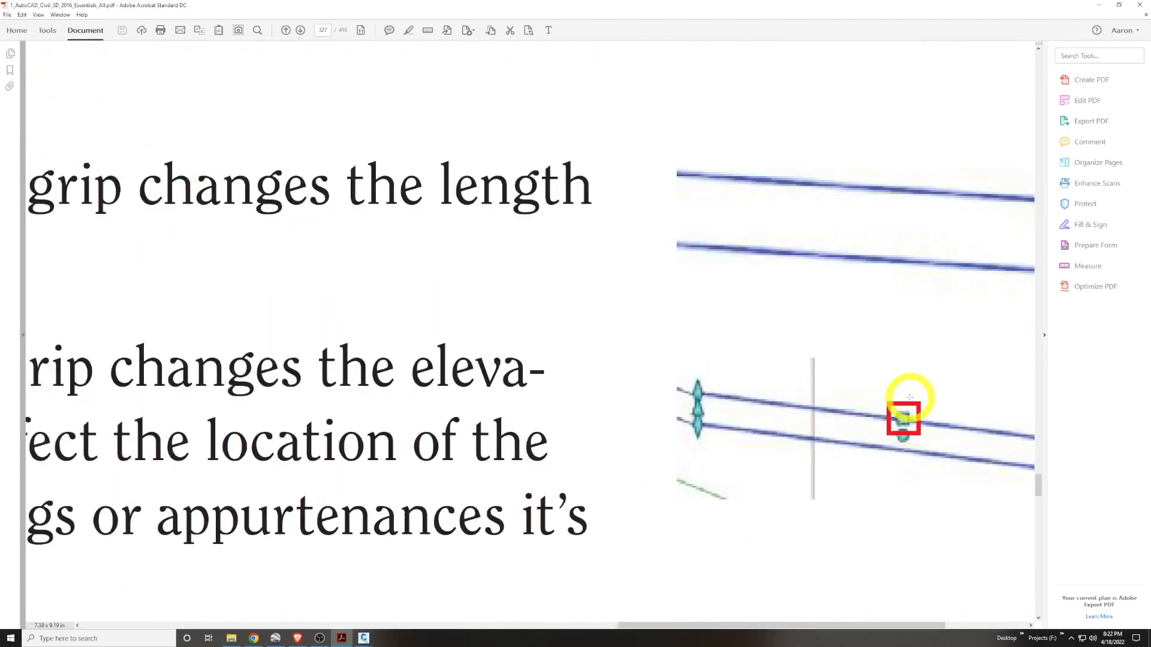
pyautogui.keyDown('ctrl'); pyautogui.scroll(-5, 907, 398); pyautogui.keyUp('ctrl')
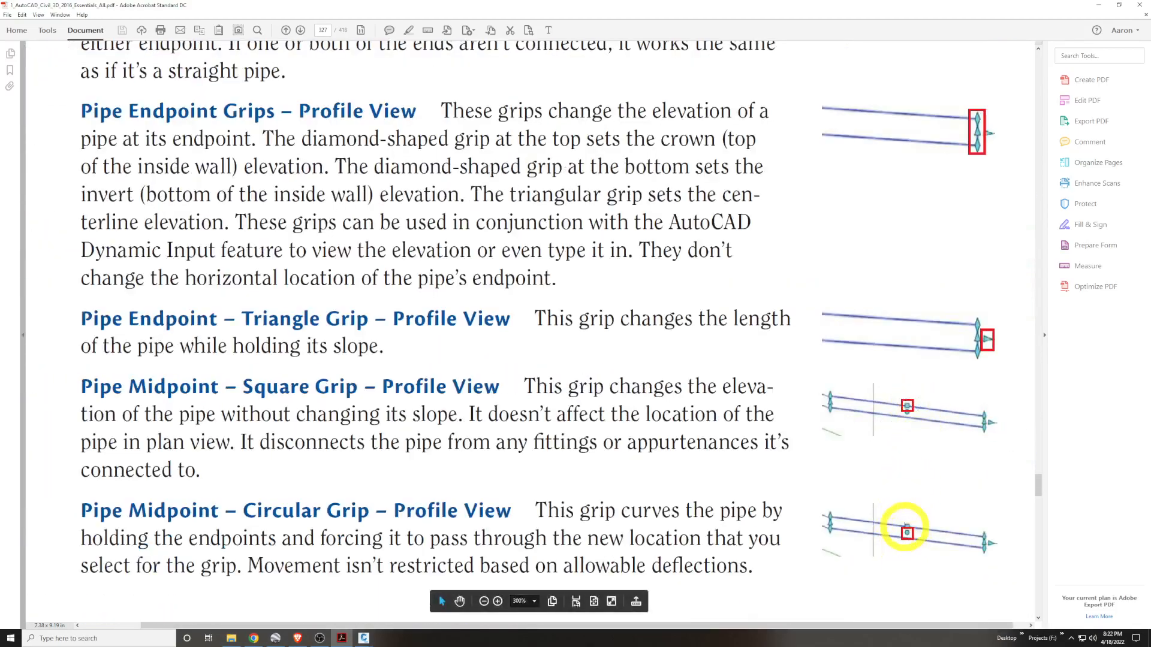
pyautogui.scroll(-1, 906, 518)
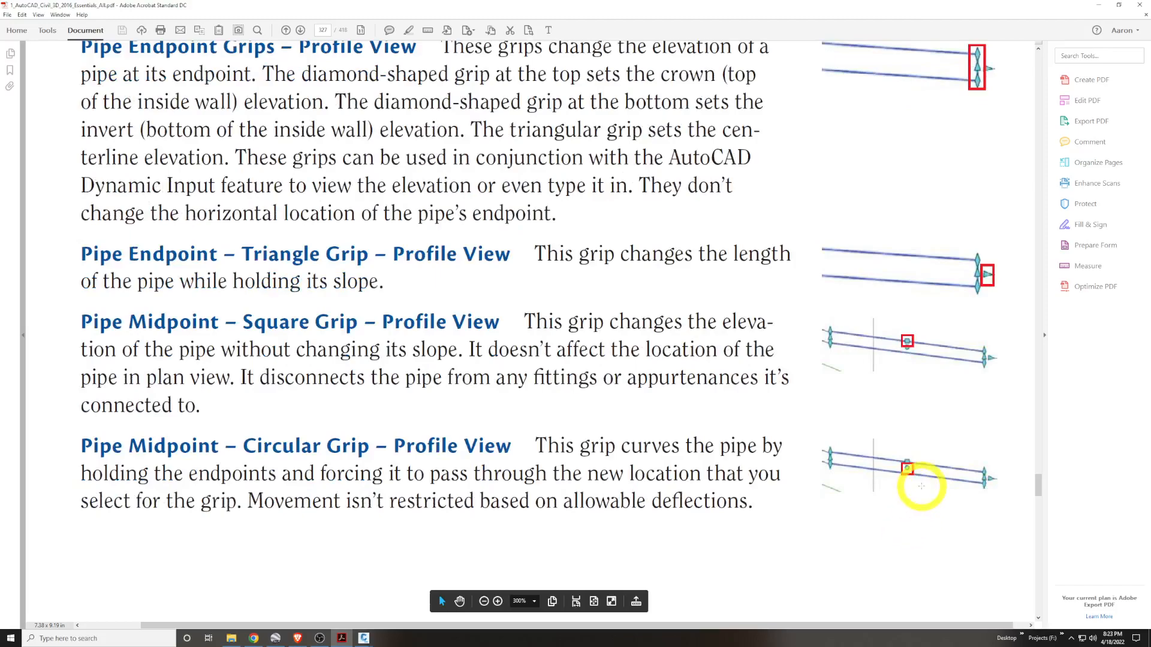
pyautogui.scroll(-1, 921, 487)
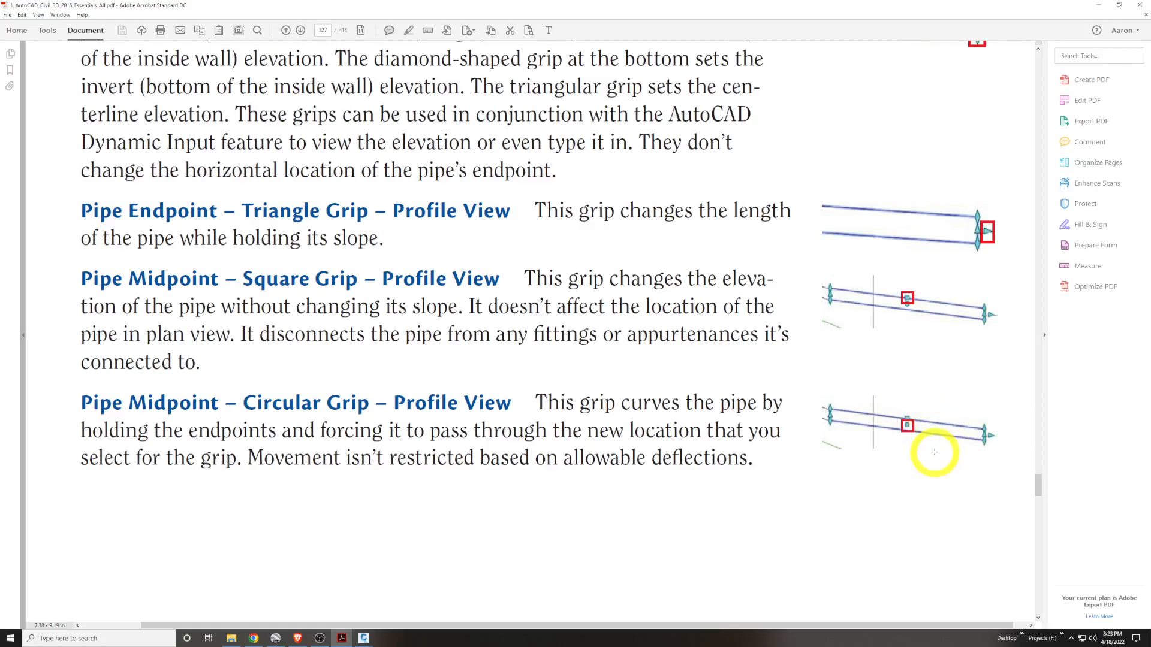
# Read the Exercise 15.3 instructions on textbook page 308, and switch back to the 3_Editing Pressure Networks Using Grips drawing in Civil 3D
pyautogui.keyDown('ctrl'); pyautogui.scroll(-5, 934, 452); pyautogui.keyUp('ctrl')
pyautogui.scroll(-5, 604, 403)
pyautogui.keyDown('ctrl'); pyautogui.scroll(2, 558, 305); pyautogui.keyUp('ctrl')
pyautogui.scroll(-2, 558, 306)
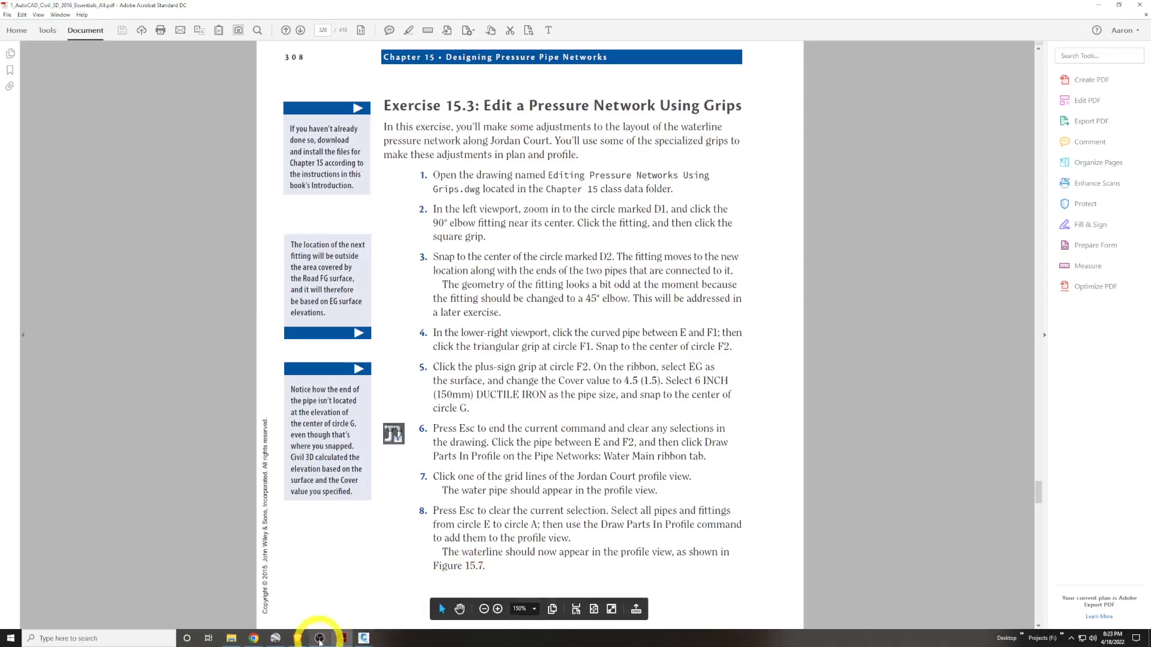
pyautogui.moveTo(364, 638)
pyautogui.click(494, 597)
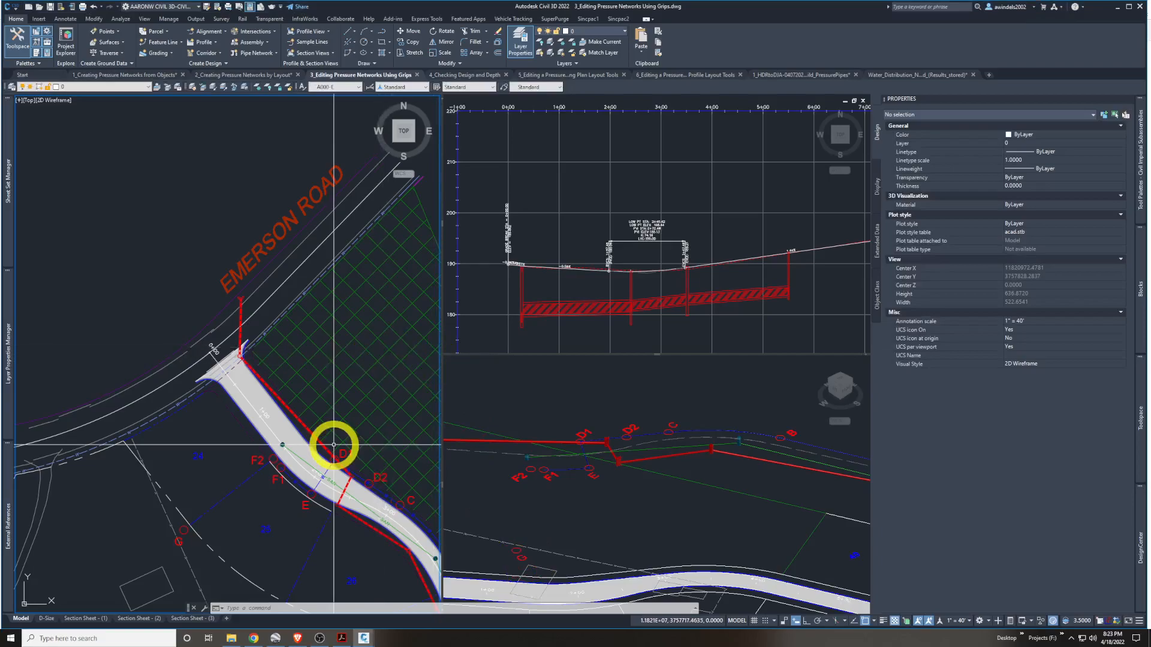
# Try sliding the elbow fitting at circle D1 a short way along its connected pipe in plan, and undo the move
pyautogui.scroll(10, 343, 466)
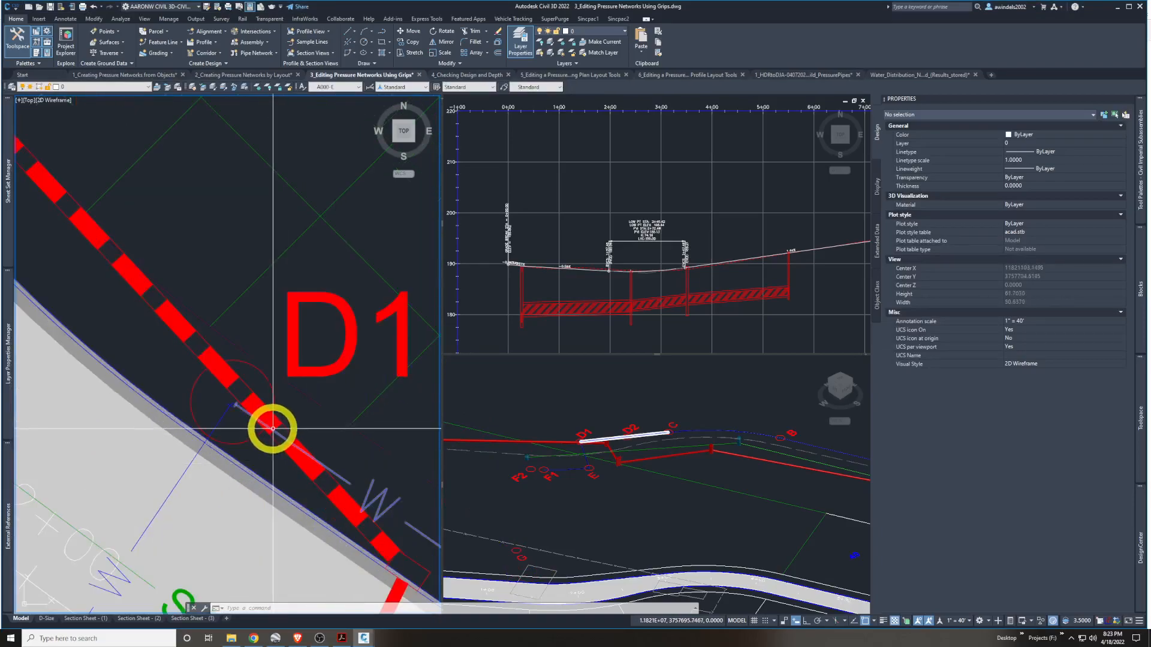
pyautogui.scroll(4, 273, 429)
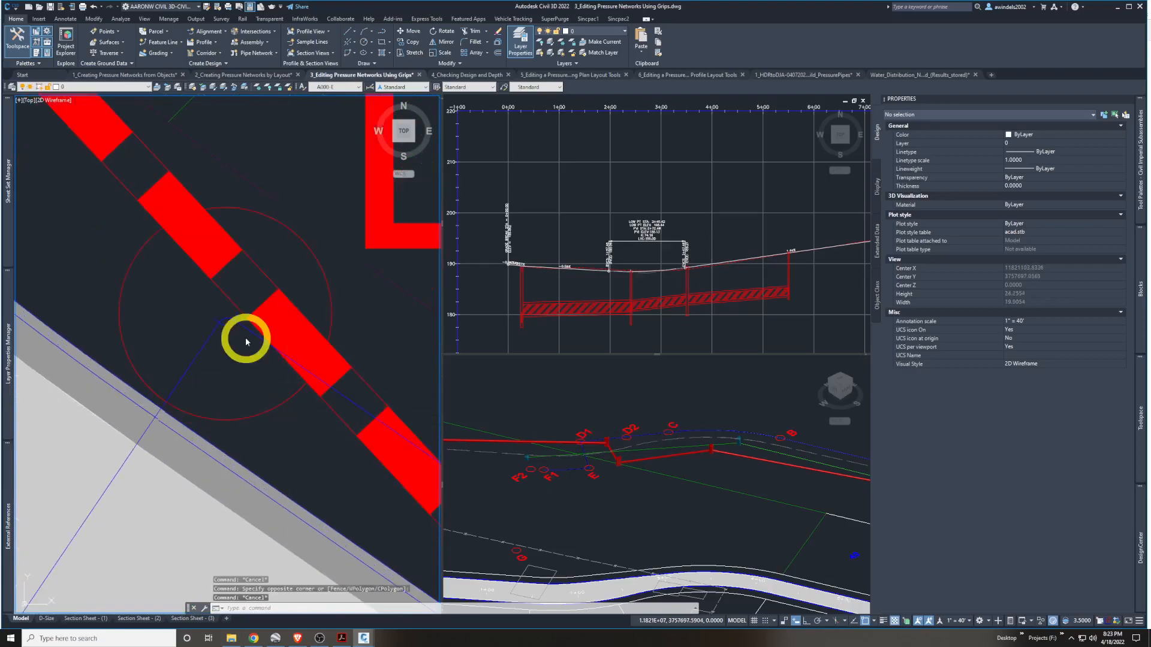
pyautogui.click(225, 312)
pyautogui.scroll(3, 243, 333)
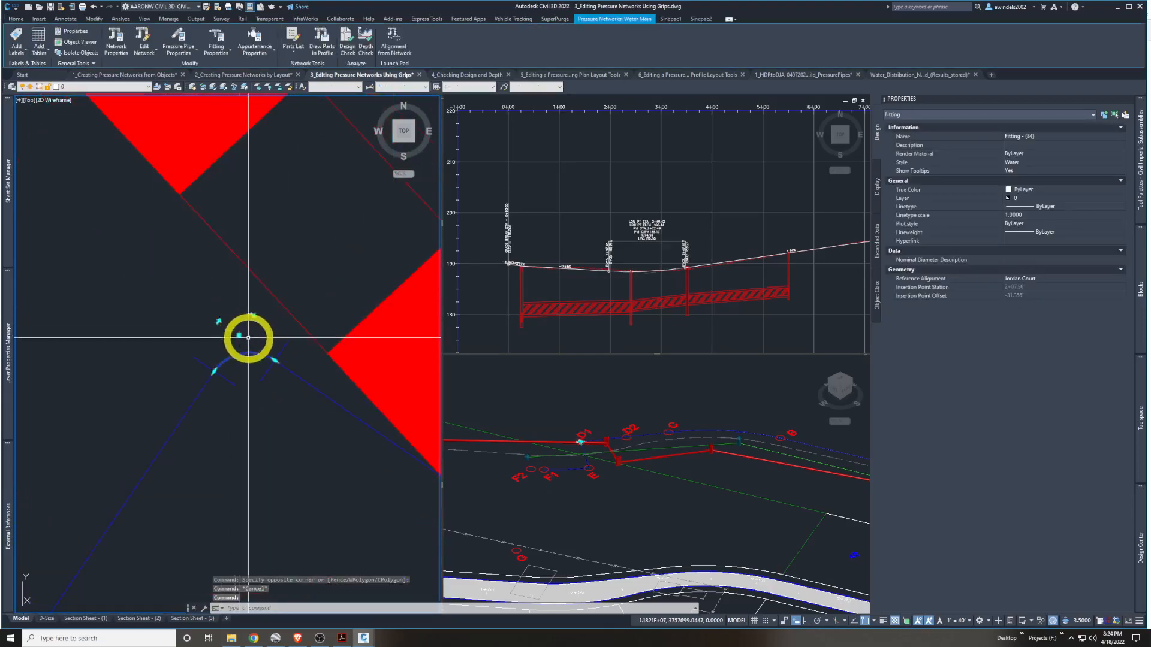
pyautogui.click(275, 360)
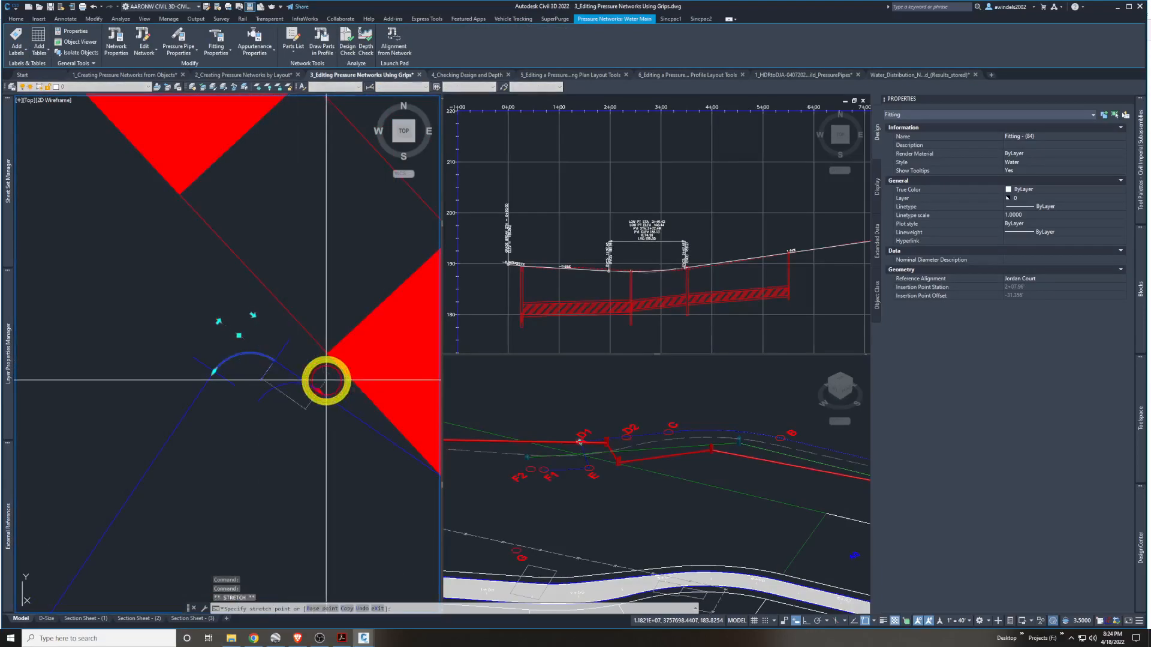
pyautogui.click(326, 381)
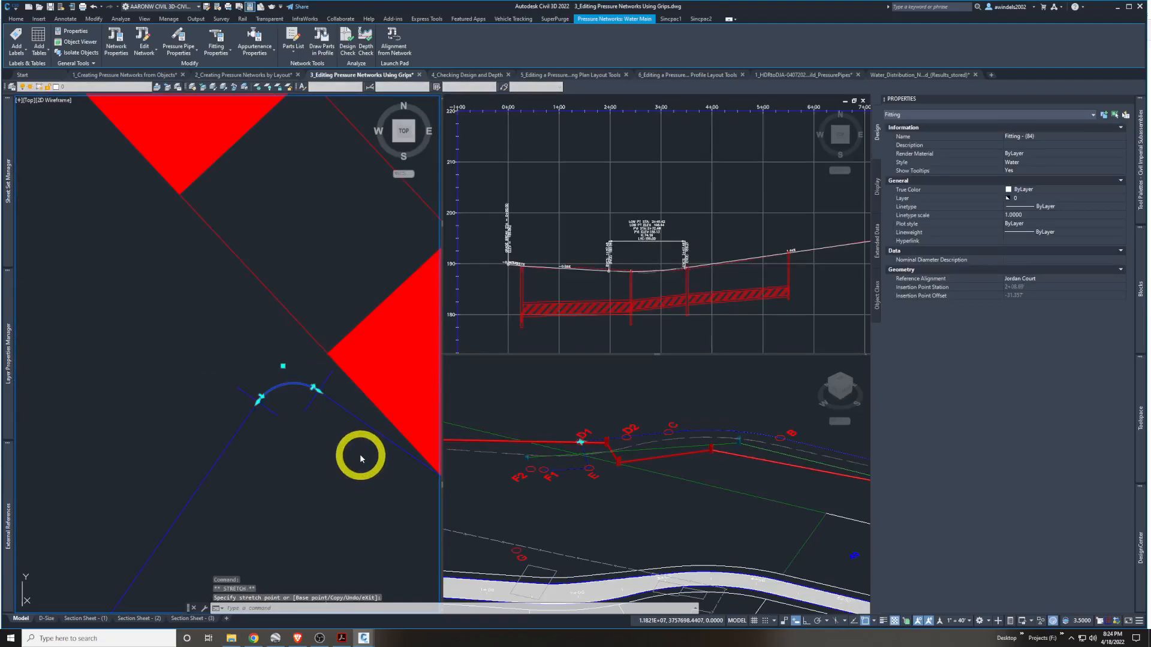
pyautogui.press('Escape')
pyautogui.hotkey('ctrl', 'z')
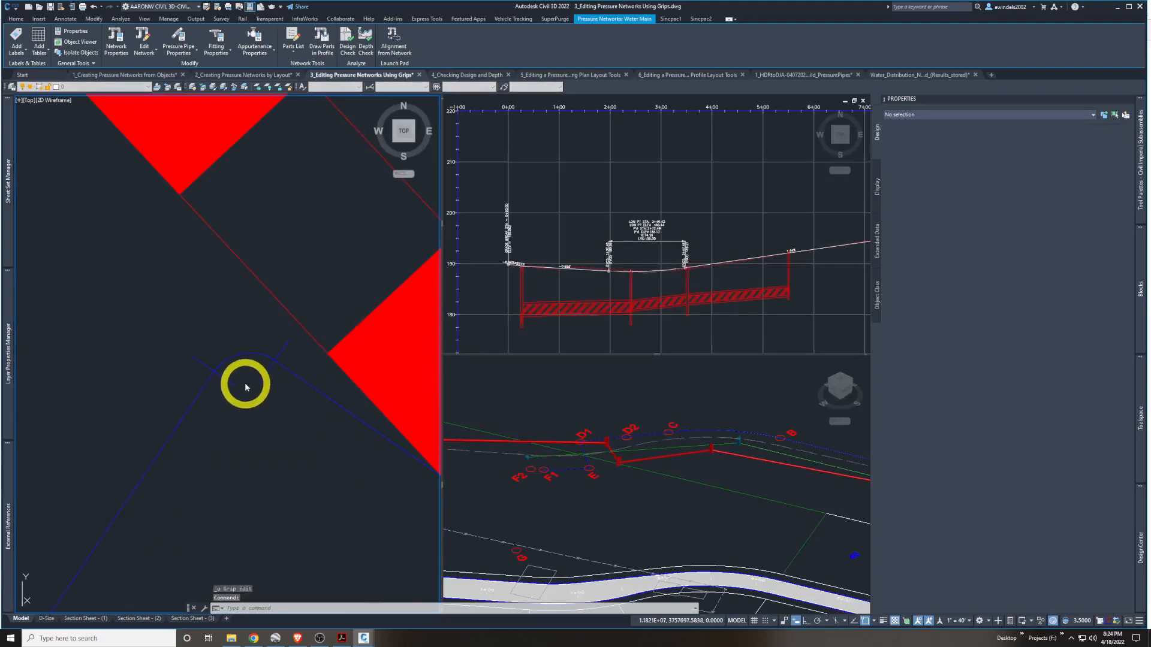
pyautogui.press('Escape')
# Move the elbow fitting at circle D1 to the center of circle D2 in plan with its square grip
pyautogui.click(245, 369)
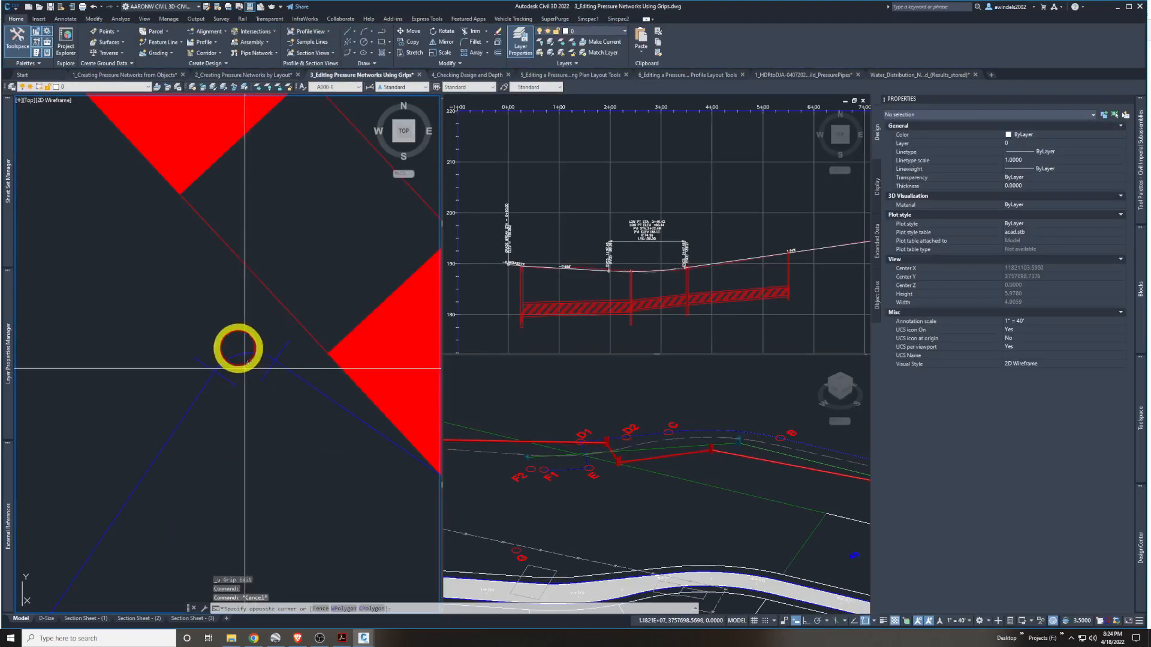
pyautogui.click(239, 349)
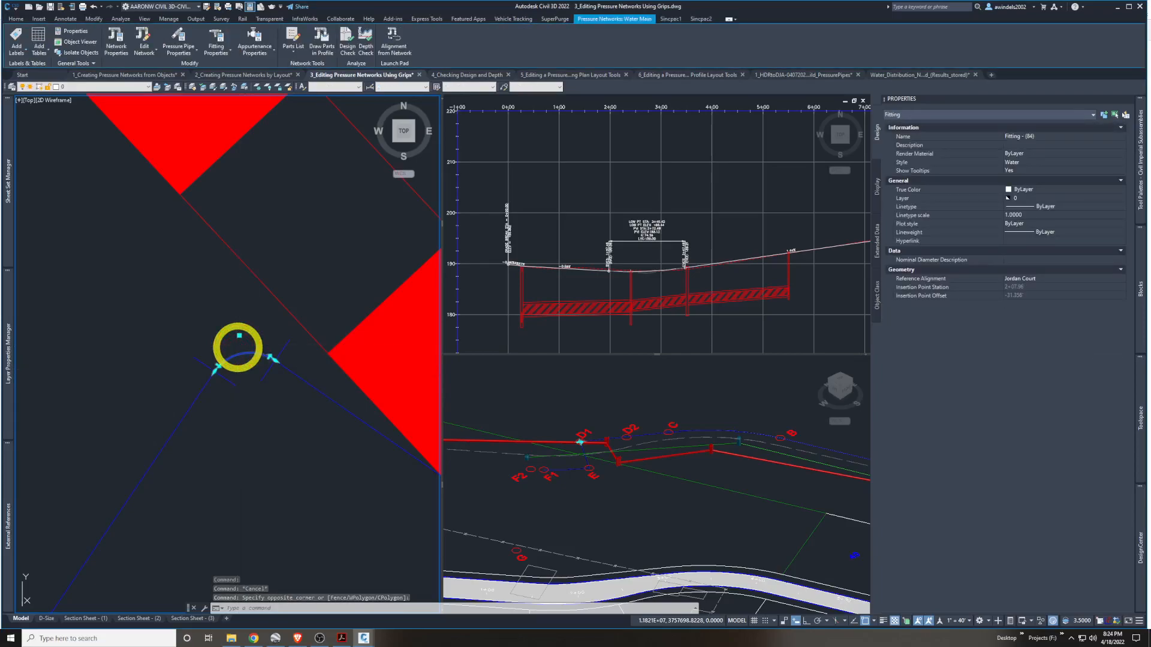
pyautogui.click(242, 336)
pyautogui.scroll(5, 192, 327)
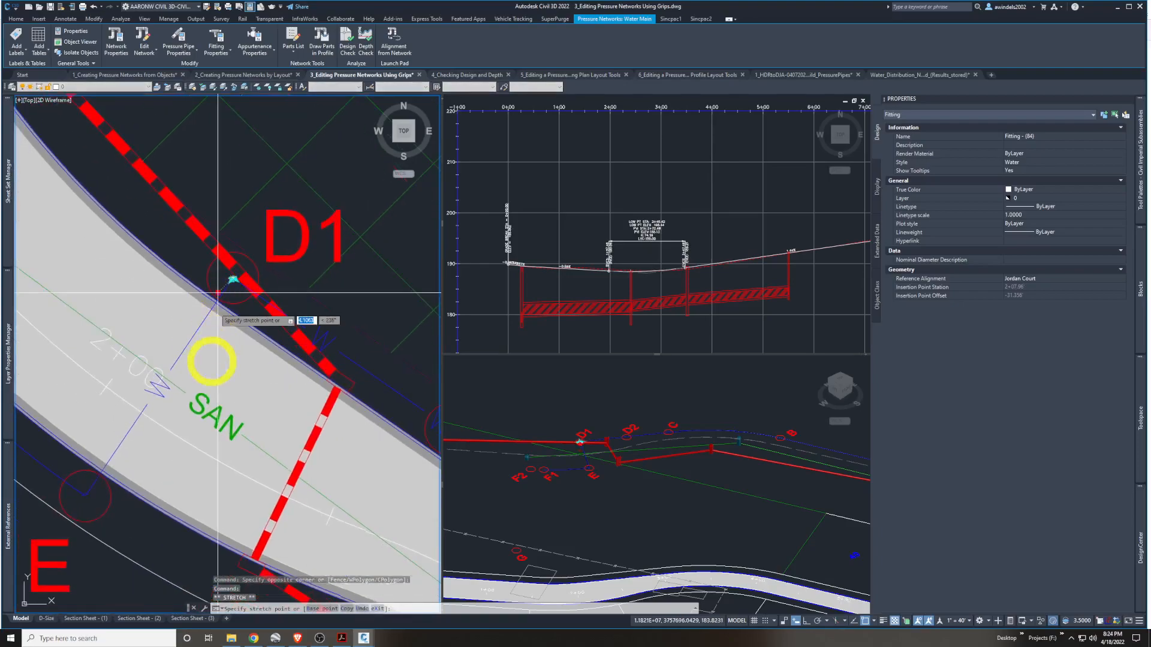
pyautogui.scroll(-5, 218, 293)
pyautogui.scroll(5, 324, 327)
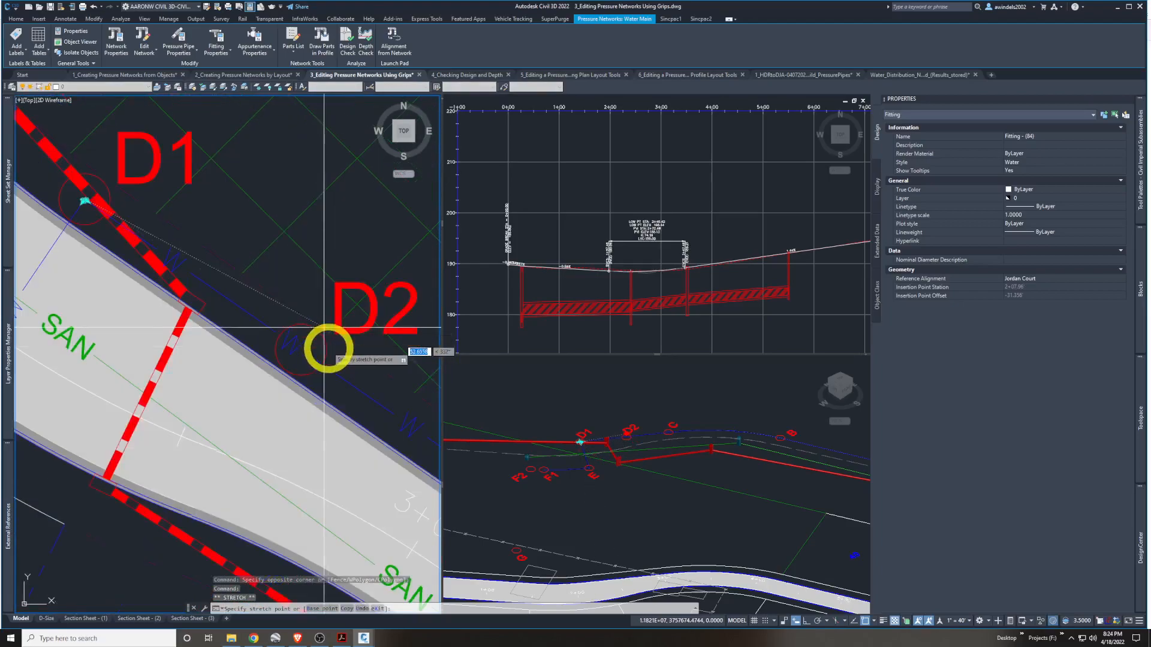
pyautogui.click(315, 374)
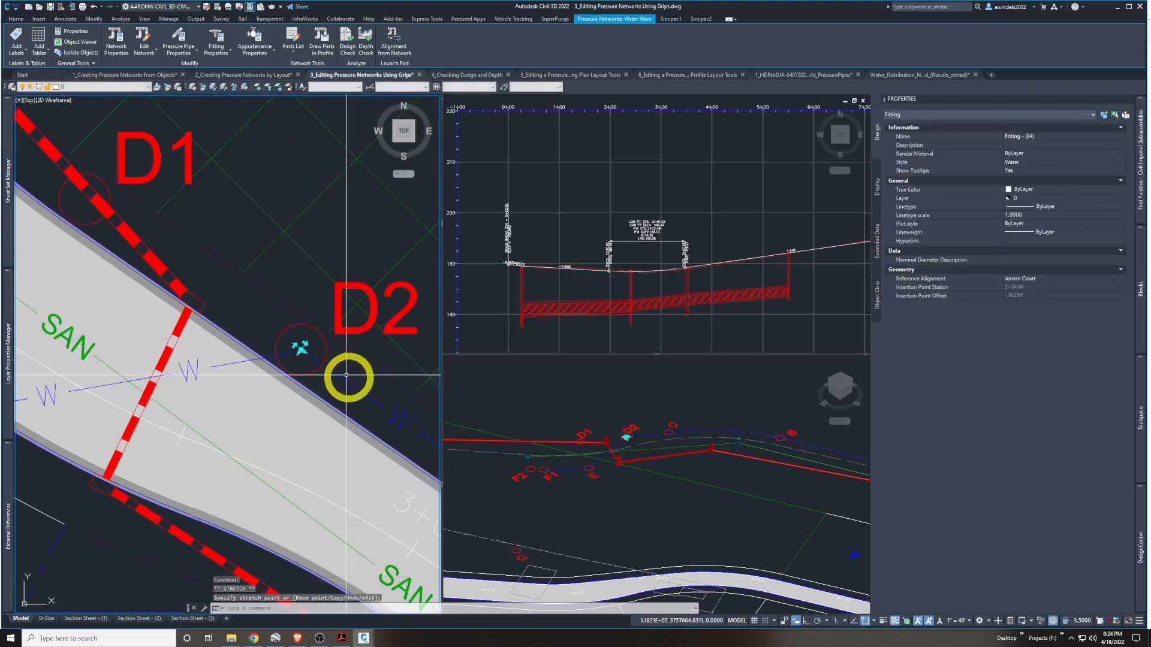
# Examine the relocated elbow at D2 and its connected pipes in the SW Isometric view, and clear the selection
pyautogui.click(633, 490)
pyautogui.scroll(8, 626, 453)
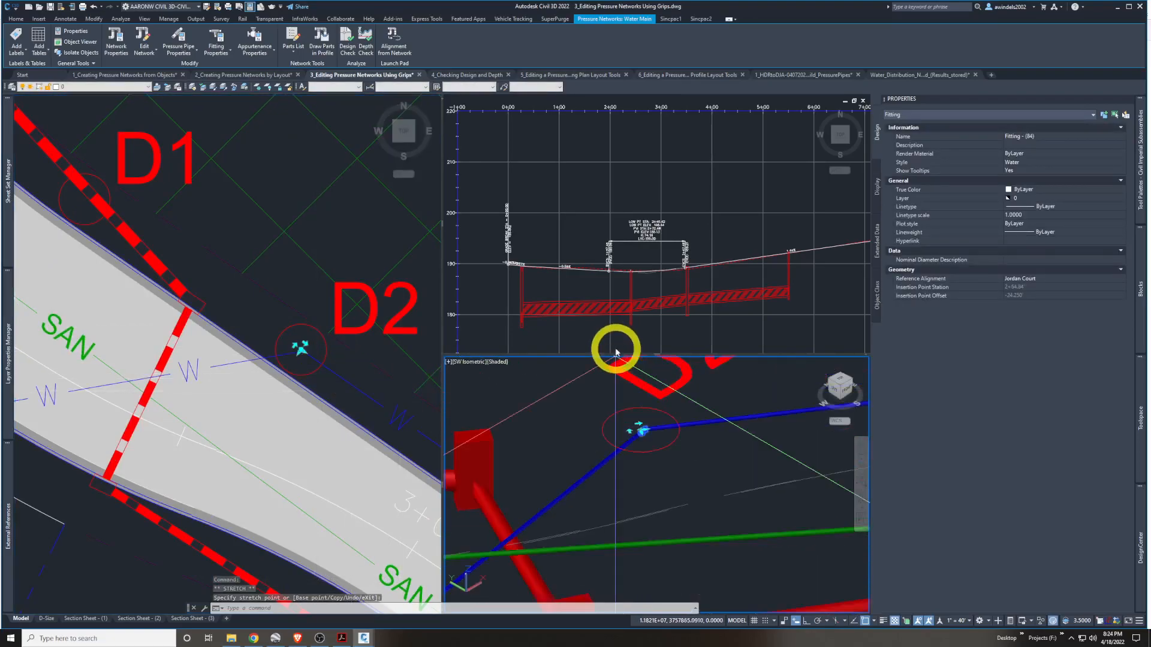
pyautogui.scroll(8, 672, 463)
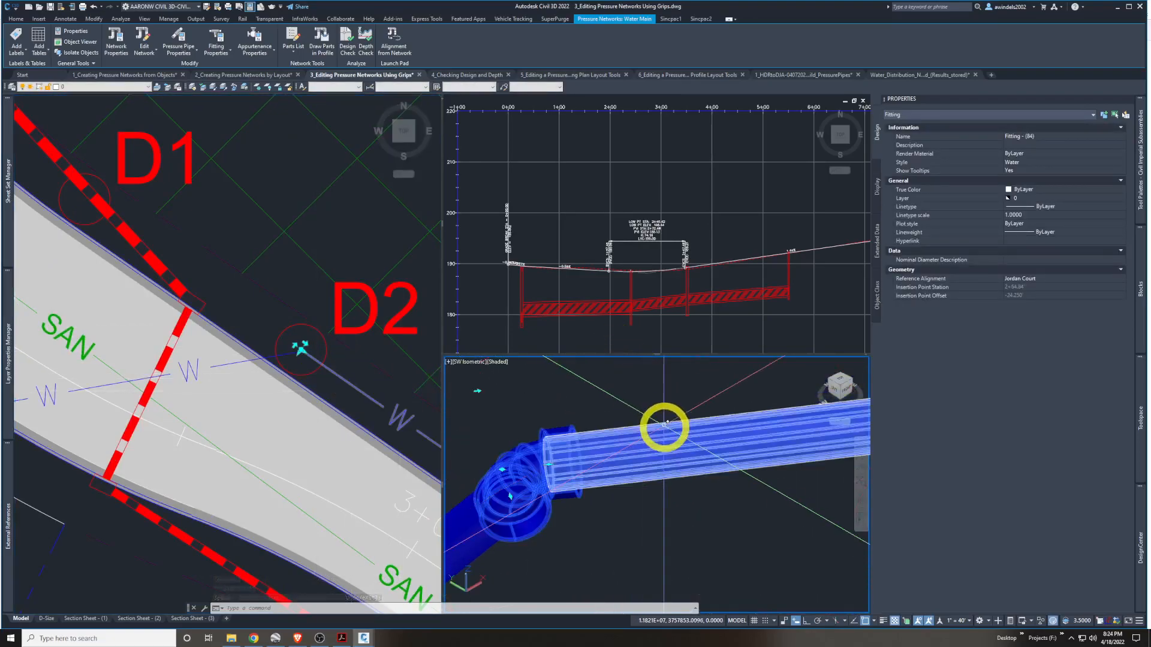
pyautogui.scroll(-9, 656, 435)
pyautogui.press('Escape')
pyautogui.moveTo(653, 475); pyautogui.dragTo(666, 466, button='middle')
pyautogui.scroll(2, 657, 473)
pyautogui.scroll(1, 665, 466)
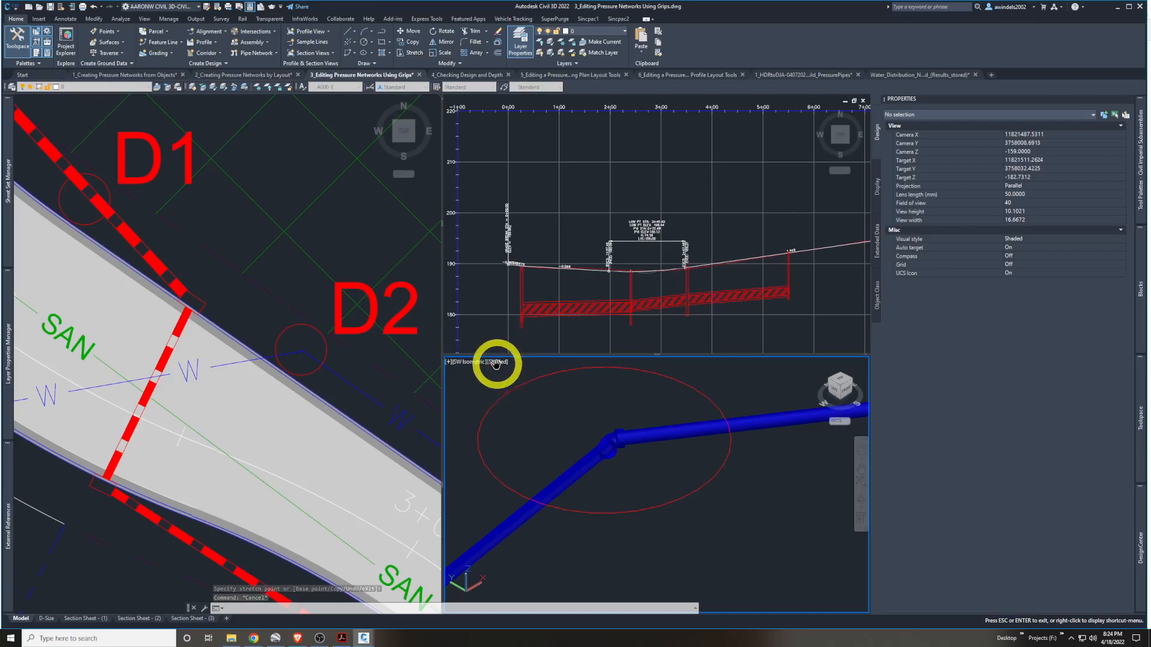
pyautogui.scroll(-1, 493, 394)
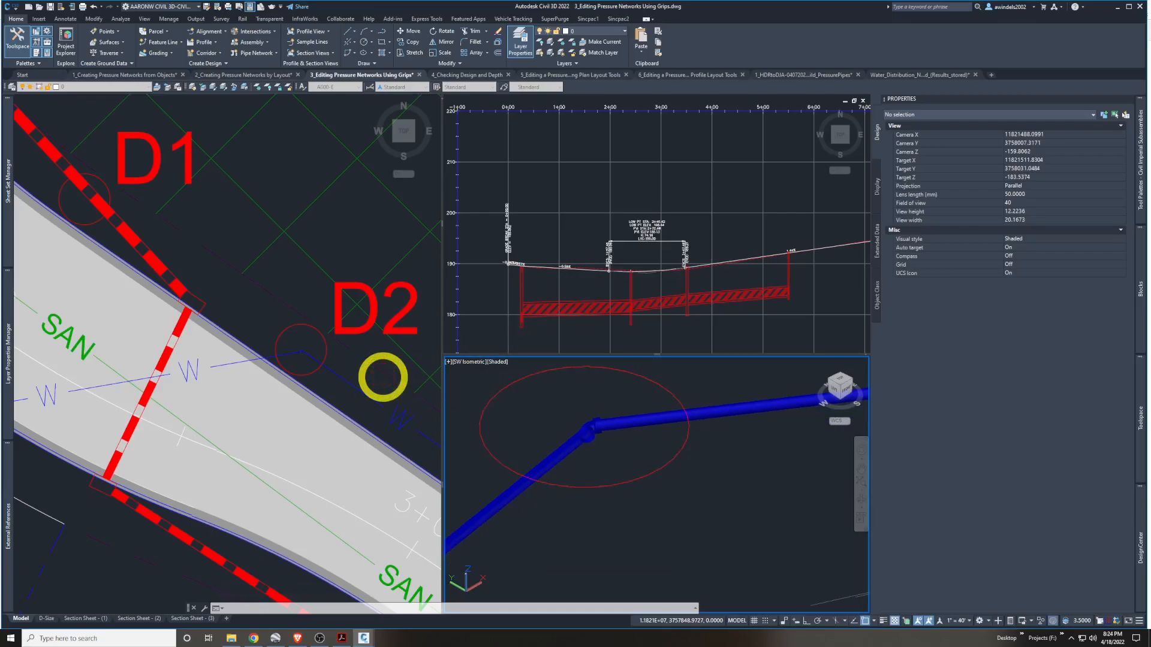
pyautogui.scroll(-5, 730, 465)
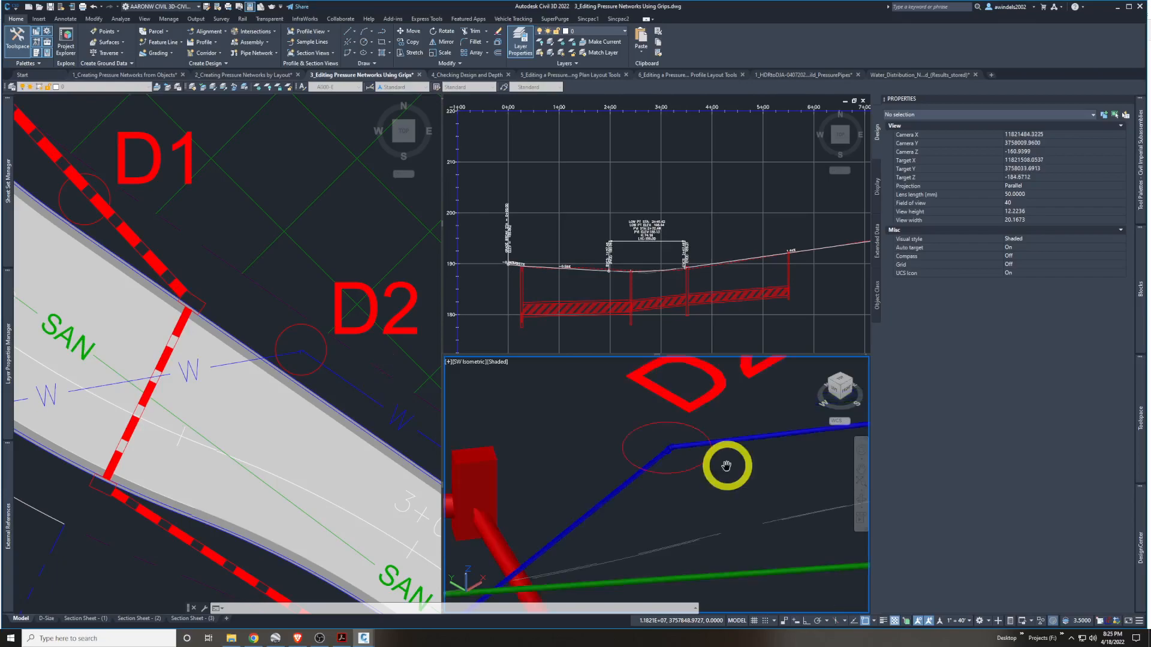
# Bring the water pipe between circles E and F1 into view in the SW Isometric viewport
pyautogui.moveTo(786, 488); pyautogui.dragTo(608, 485, button='middle')
pyautogui.scroll(-3, 763, 484)
pyautogui.scroll(-3, 709, 459)
pyautogui.rightClick(747, 480)
pyautogui.click(682, 430)
pyautogui.scroll(3, 599, 486)
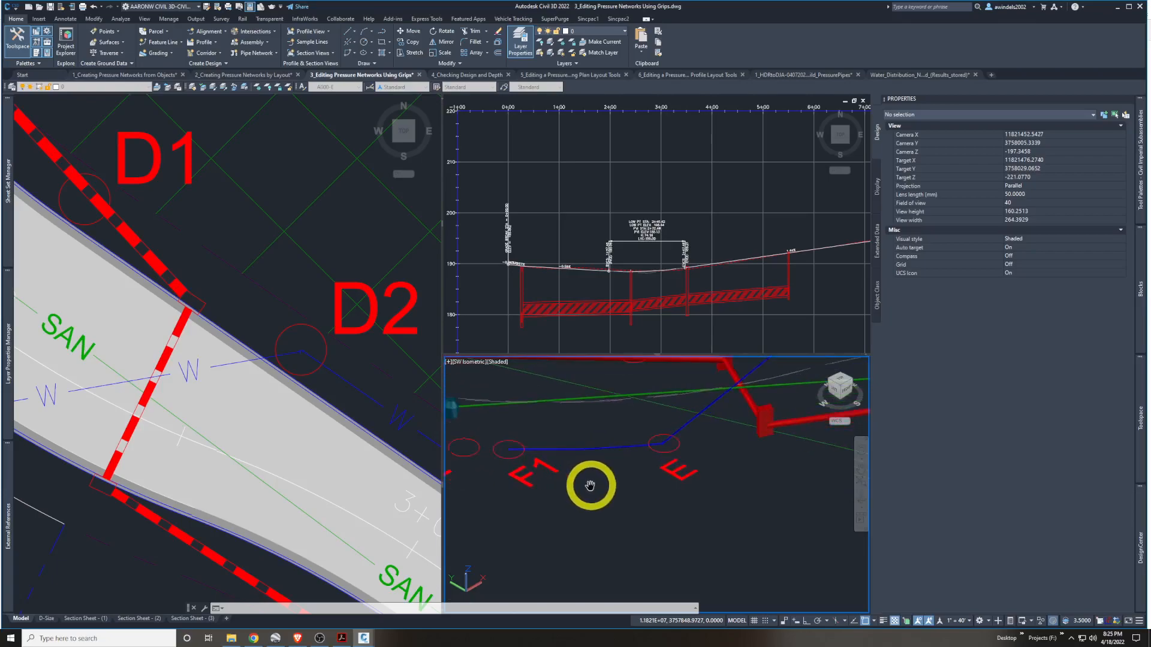
pyautogui.scroll(-2, 390, 367)
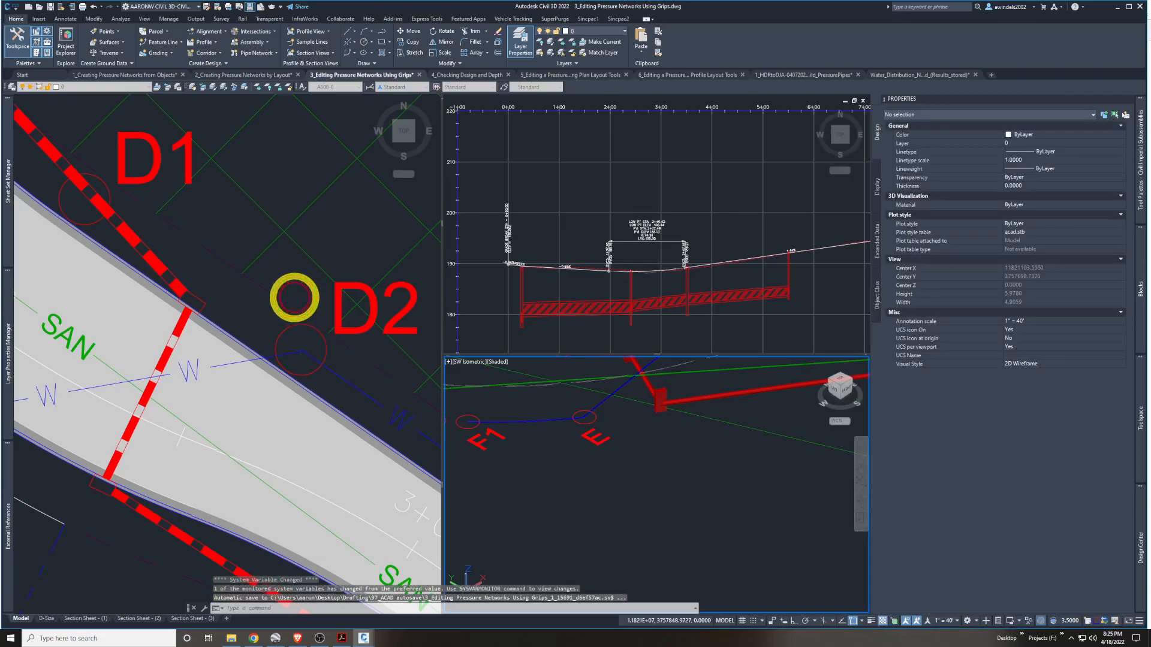
# Examine the elbow geometry at circle D2 up close in the plan viewport, and clear the selection
pyautogui.click(294, 298)
pyautogui.click(295, 297)
pyautogui.press('Escape')
pyautogui.press('Escape')
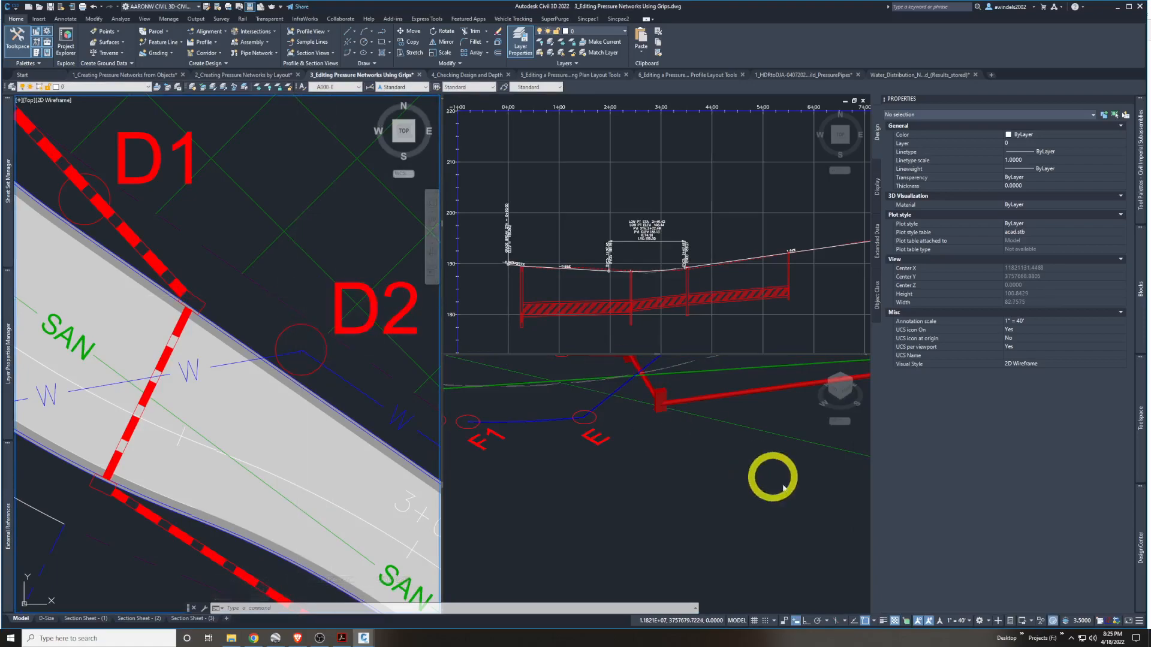
pyautogui.scroll(10, 307, 348)
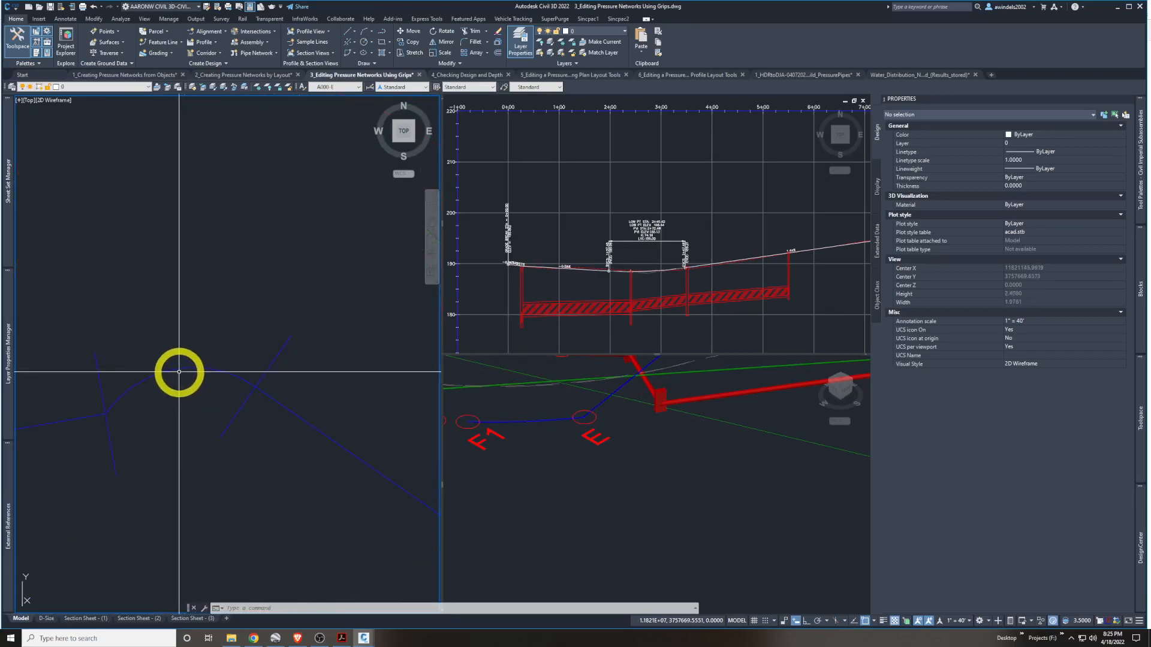
pyautogui.click(178, 369)
pyautogui.press('Escape')
pyautogui.press('Escape')
pyautogui.scroll(-8, 293, 317)
pyautogui.scroll(-10, 293, 317)
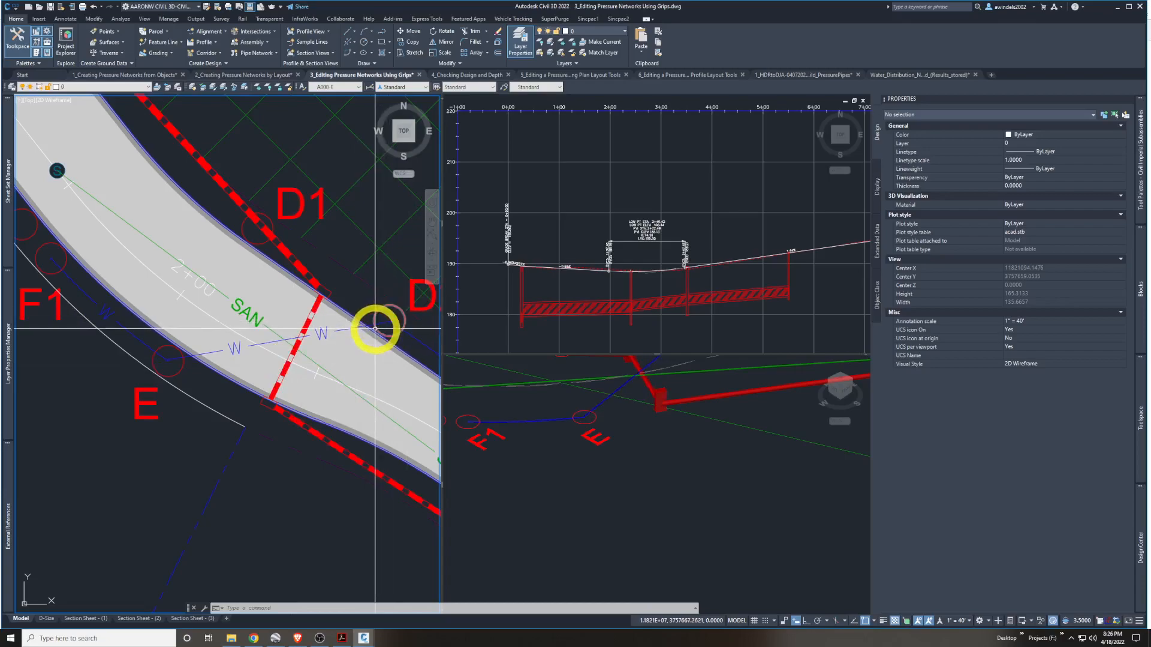
# Stretch the end of the water pipe between circles E and F1 from F1 to the center of circle F2 in plan
pyautogui.scroll(6, 108, 346)
pyautogui.click(214, 316)
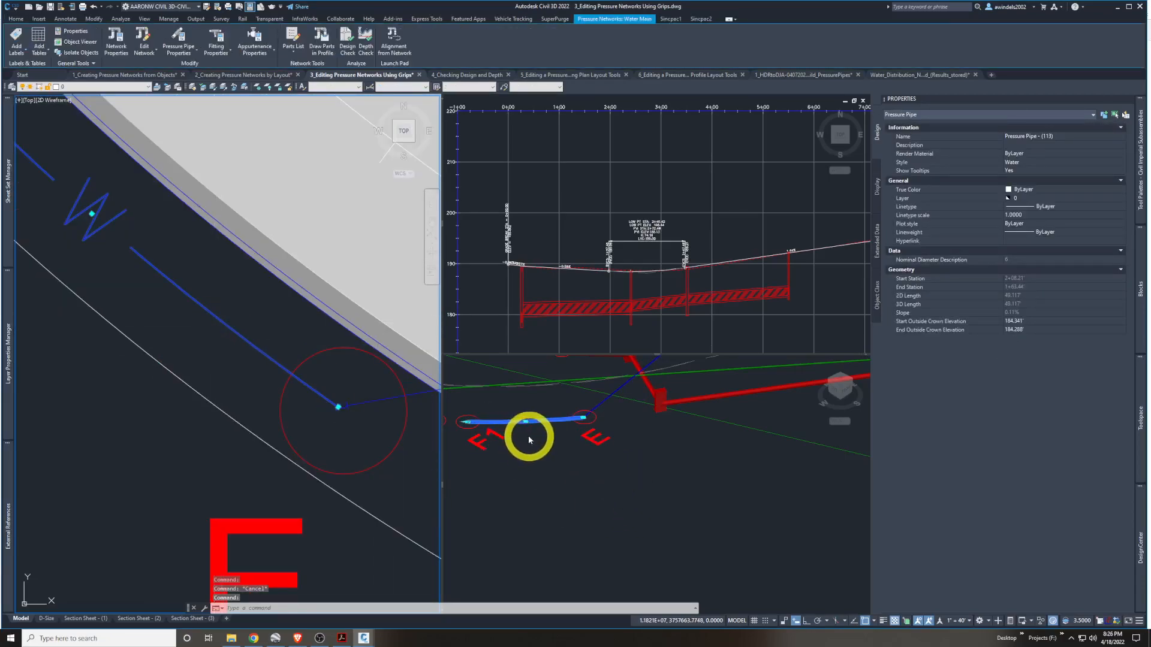
pyautogui.scroll(-7, 256, 321)
pyautogui.scroll(3, 262, 334)
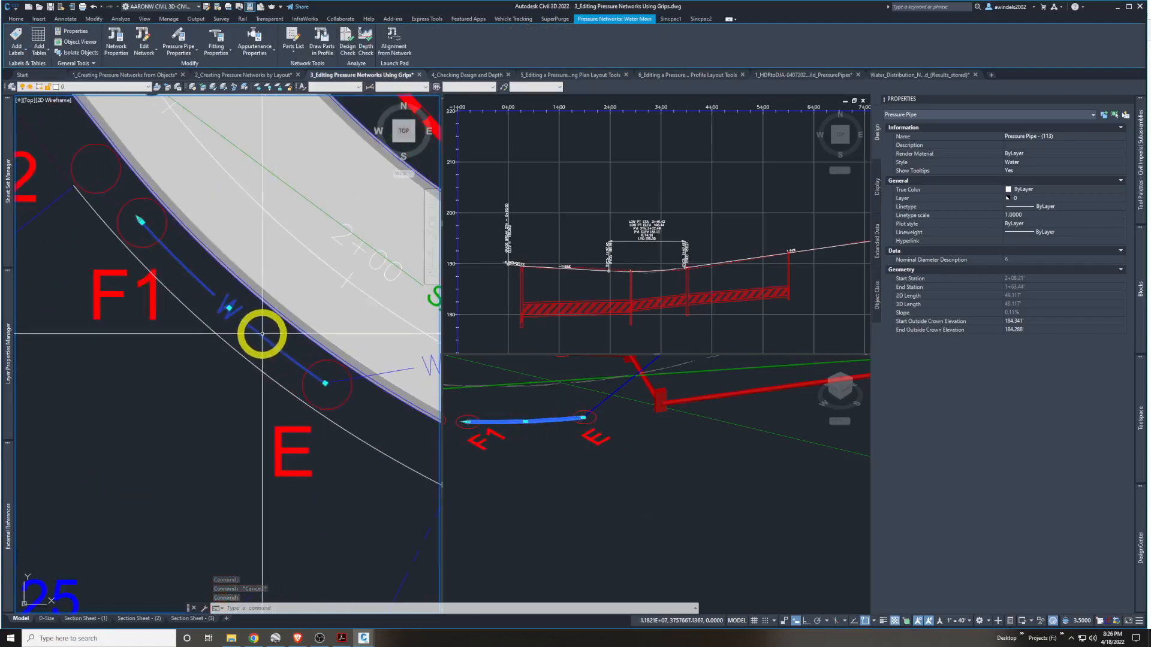
pyautogui.moveTo(263, 334); pyautogui.dragTo(289, 349, button='middle')
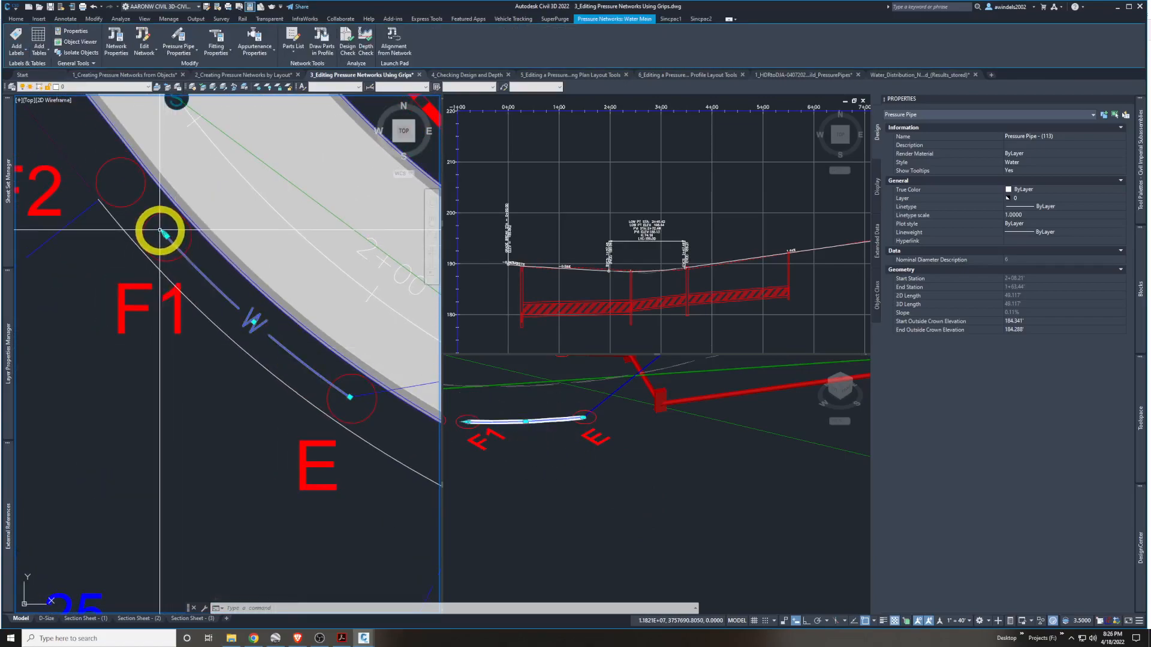
pyautogui.scroll(5, 159, 234)
pyautogui.scroll(3, 160, 234)
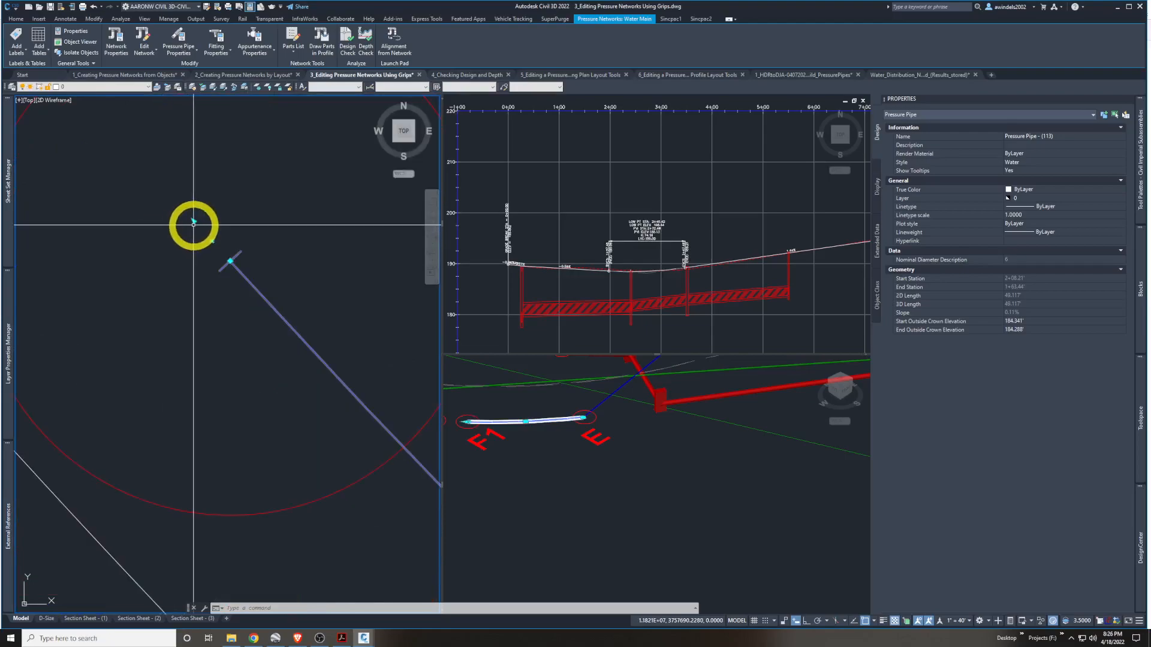
pyautogui.scroll(-4, 194, 223)
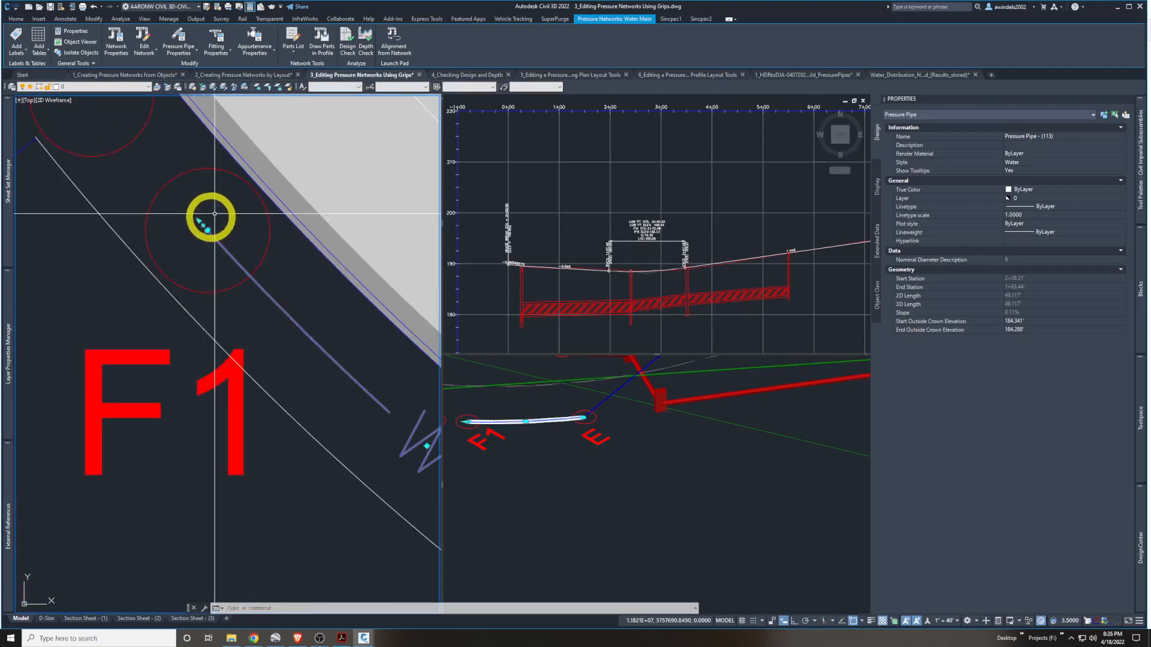
pyautogui.moveTo(202, 227); pyautogui.dragTo(206, 227, button='middle')
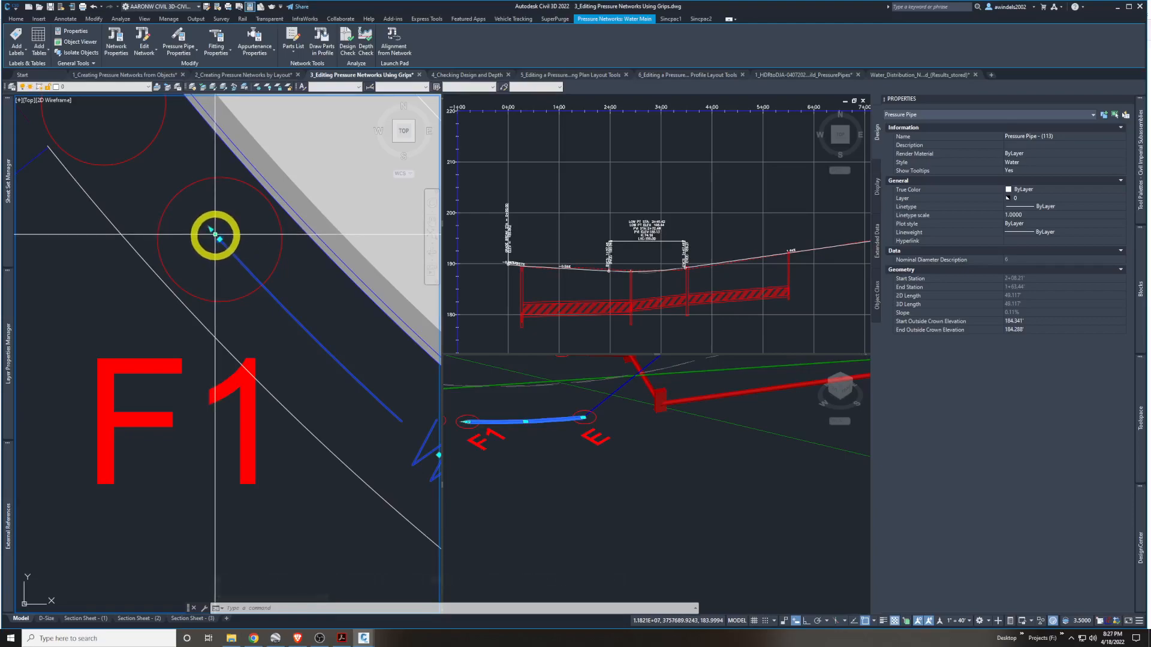
pyautogui.click(211, 229)
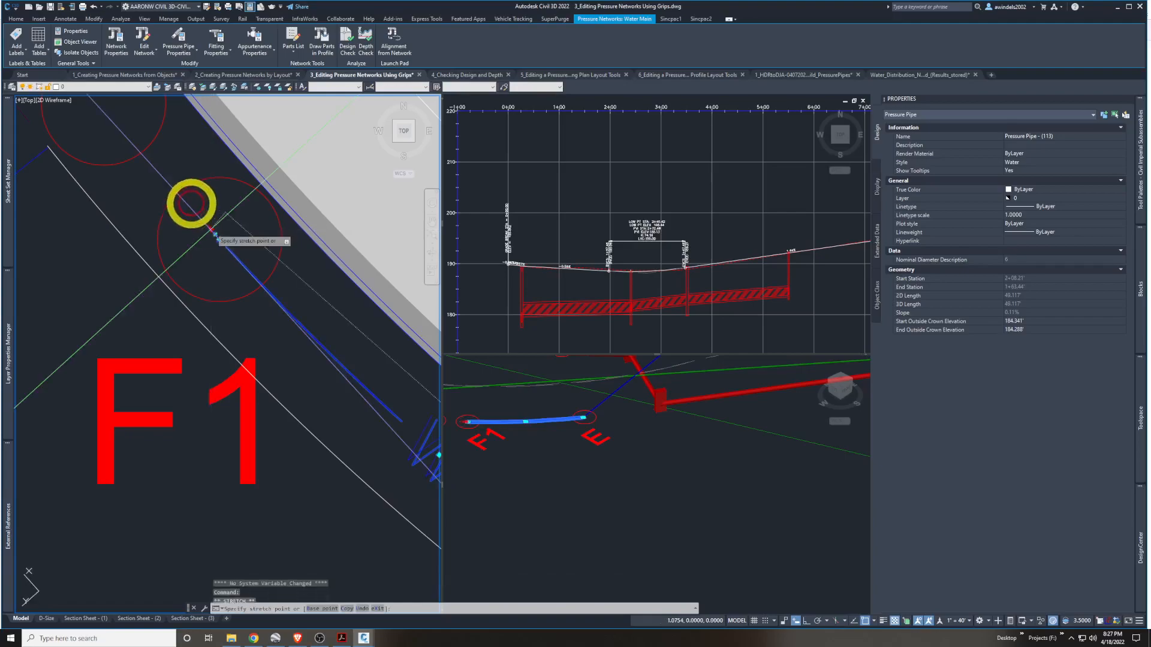
pyautogui.moveTo(203, 214); pyautogui.dragTo(249, 293, button='middle')
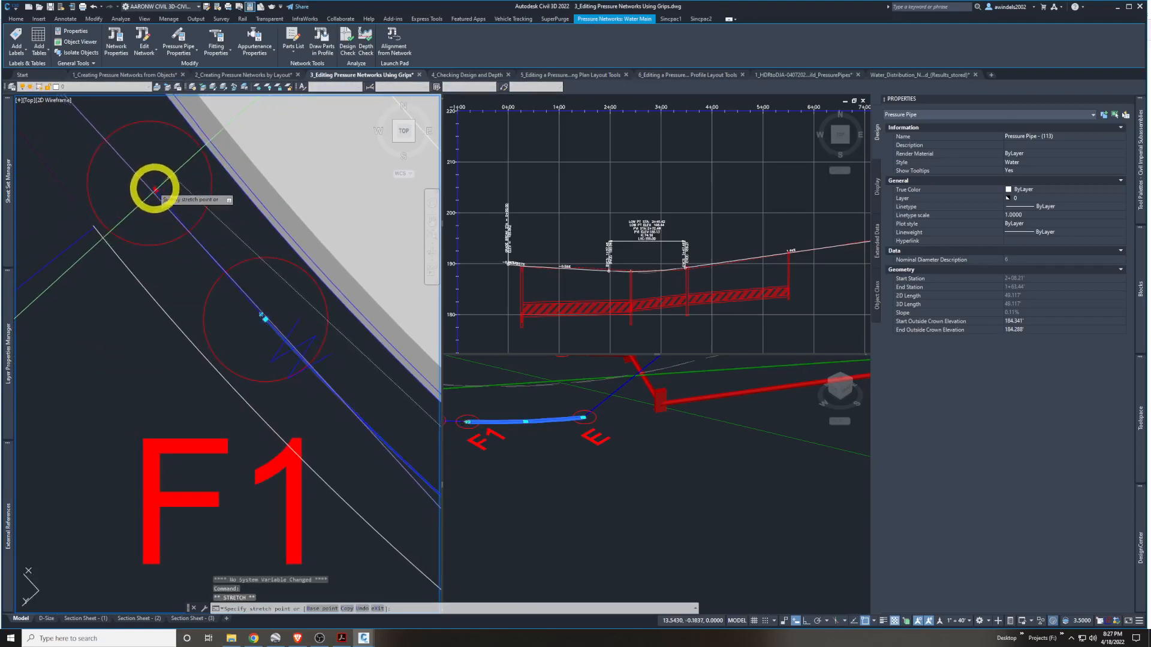
pyautogui.keyDown('shift'); pyautogui.rightClick(163, 239); pyautogui.keyUp('shift')
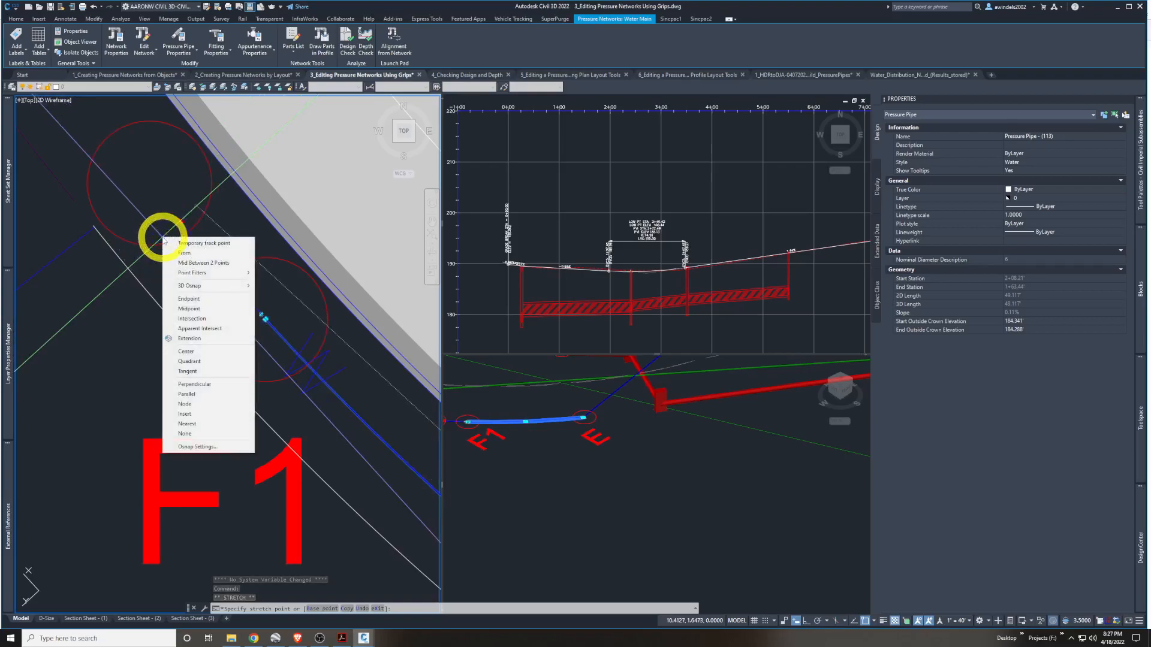
pyautogui.click(194, 350)
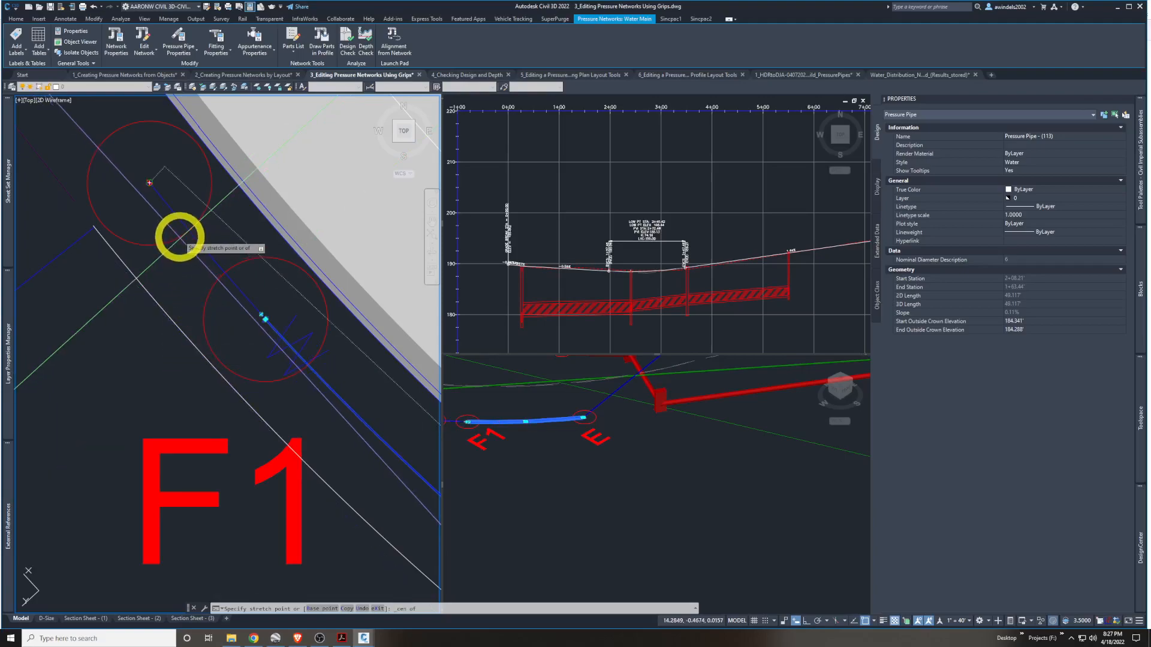
pyautogui.click(179, 237)
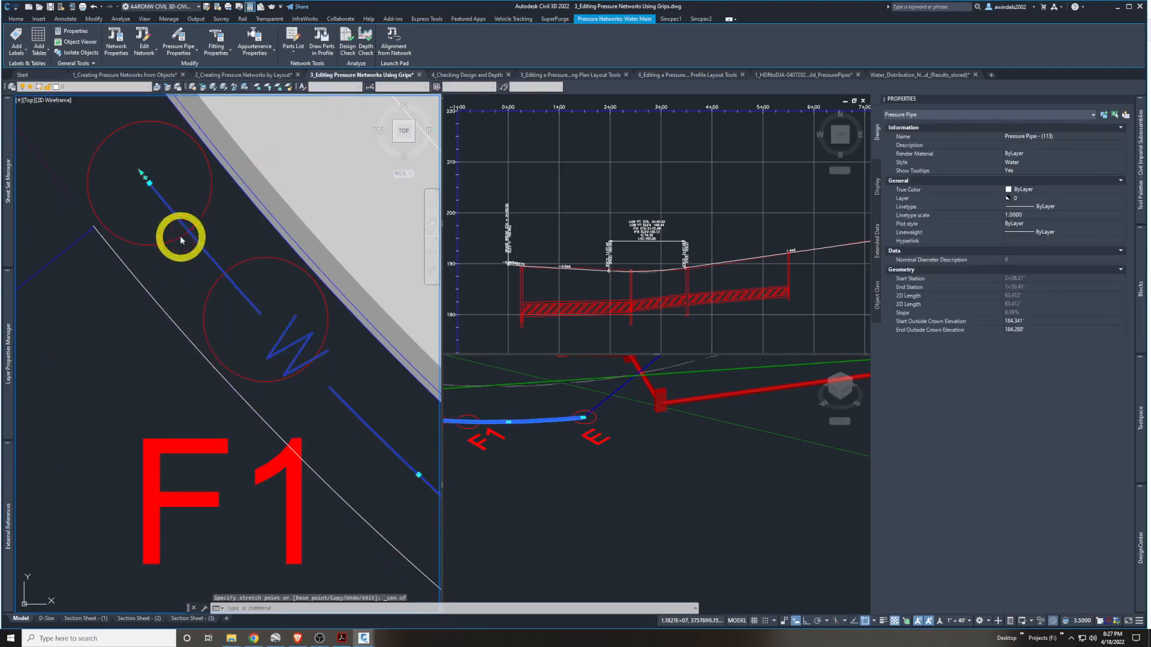
# Examine the lengthened pipe between circles E and F2 in the SW Isometric view, and return to the plan viewport
pyautogui.click(570, 480)
pyautogui.moveTo(557, 466); pyautogui.dragTo(629, 483, button='middle')
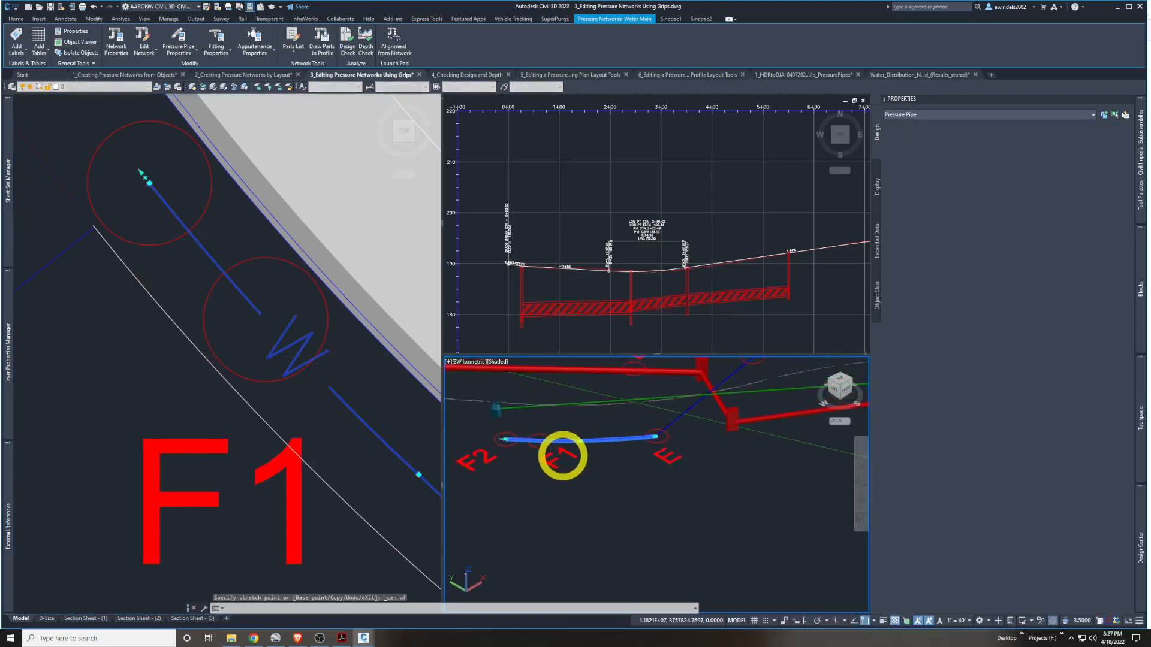
pyautogui.click(563, 455)
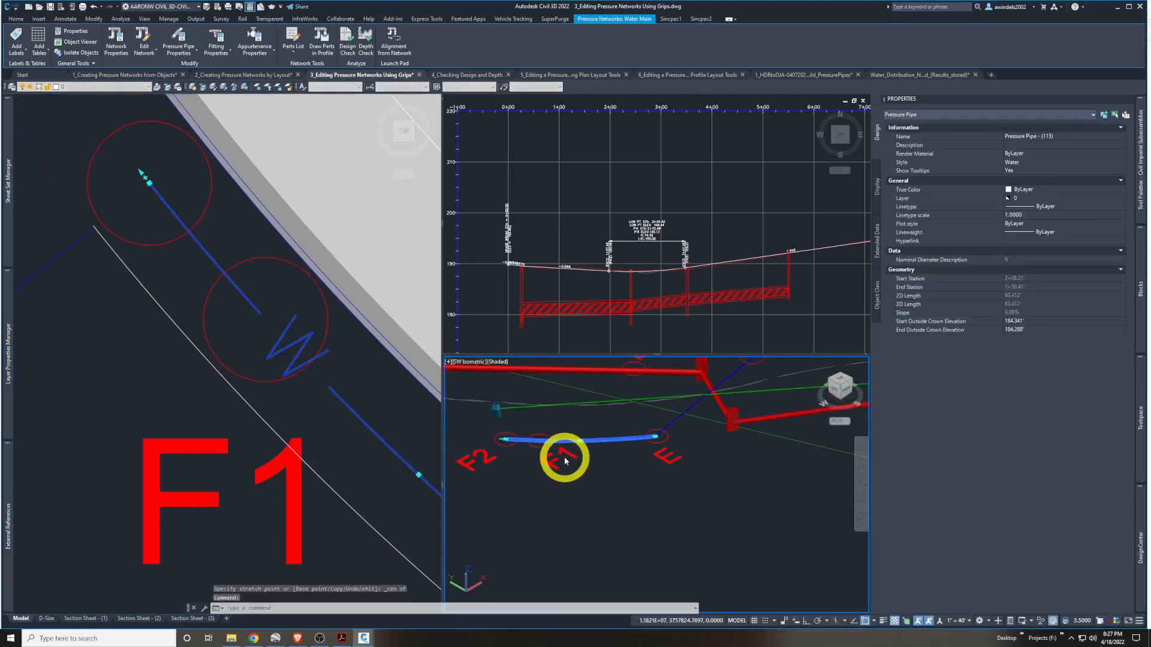
pyautogui.click(354, 383)
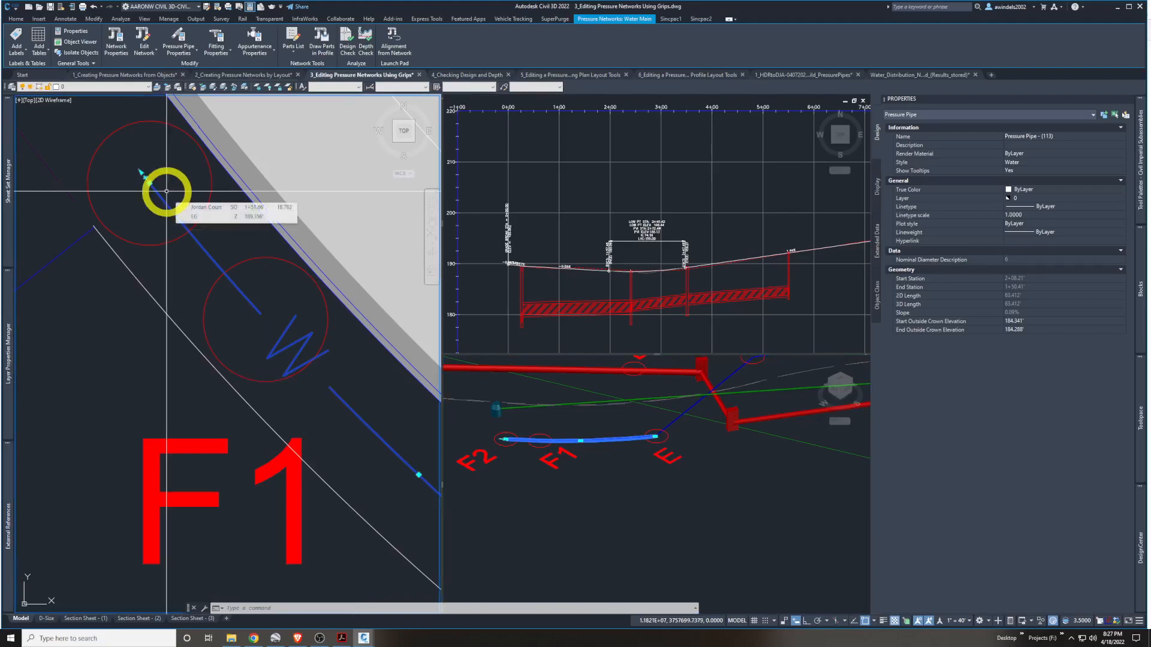
# Start continuing the pipe layout from the pipe end at circle F2, with cover set to 4.5 and size 6 INCH DUCTILE IRON
pyautogui.scroll(-3, 167, 204)
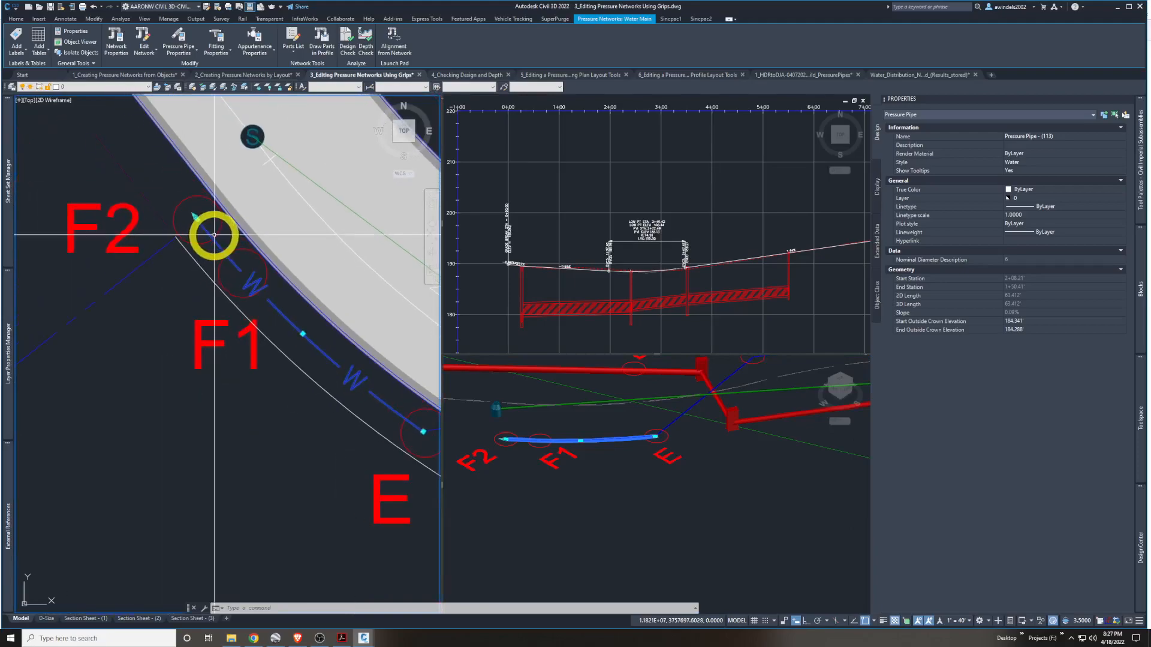
pyautogui.scroll(5, 204, 231)
pyautogui.scroll(-4, 195, 222)
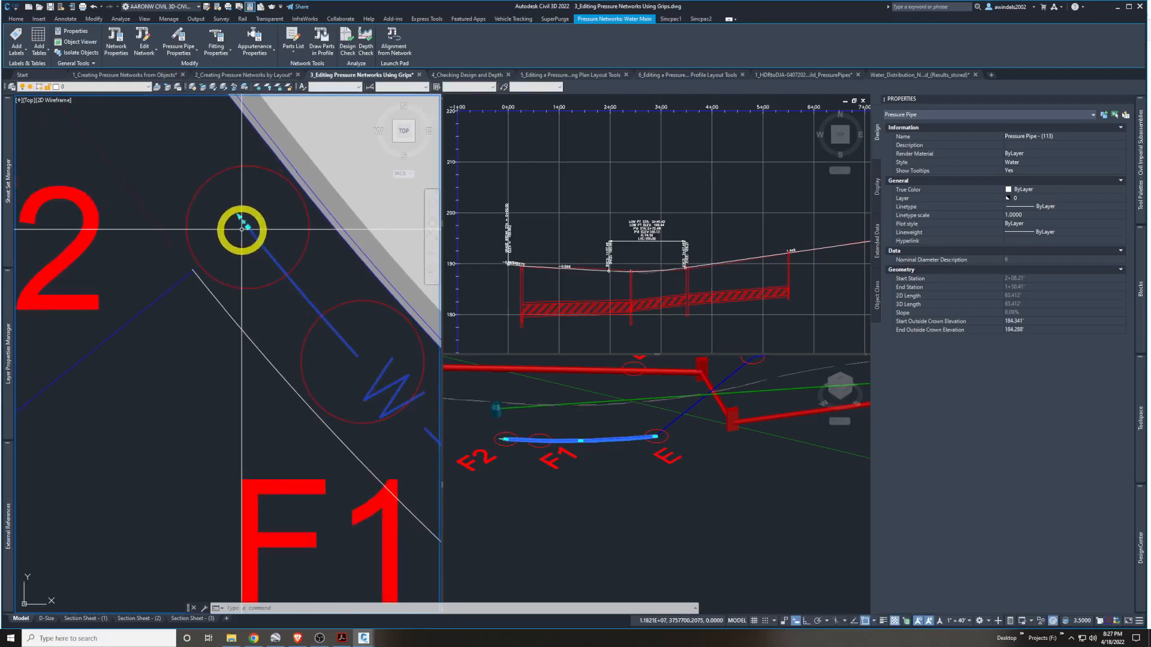
pyautogui.scroll(3, 241, 235)
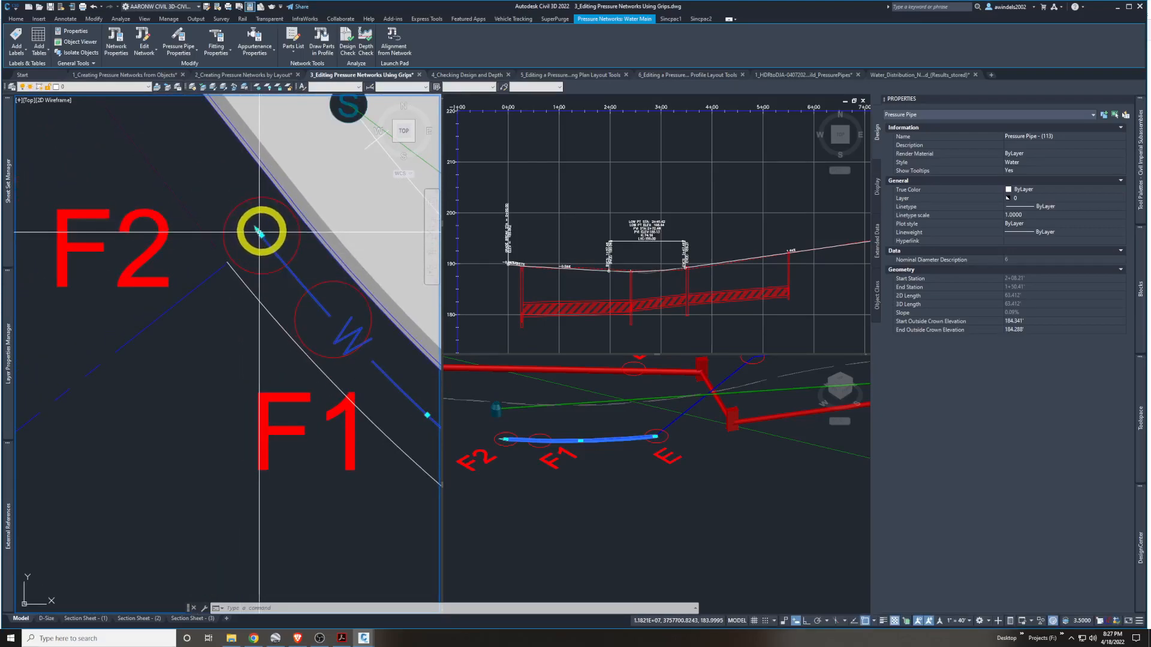
pyautogui.click(259, 232)
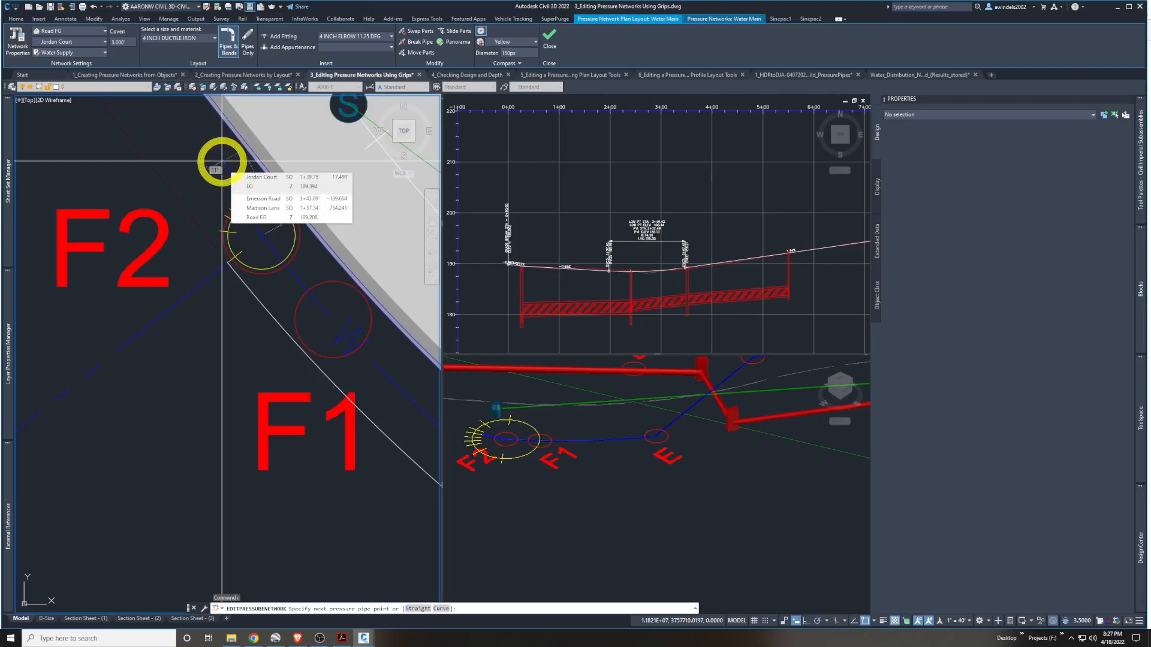
pyautogui.moveTo(208, 175); pyautogui.dragTo(239, 257, button='middle')
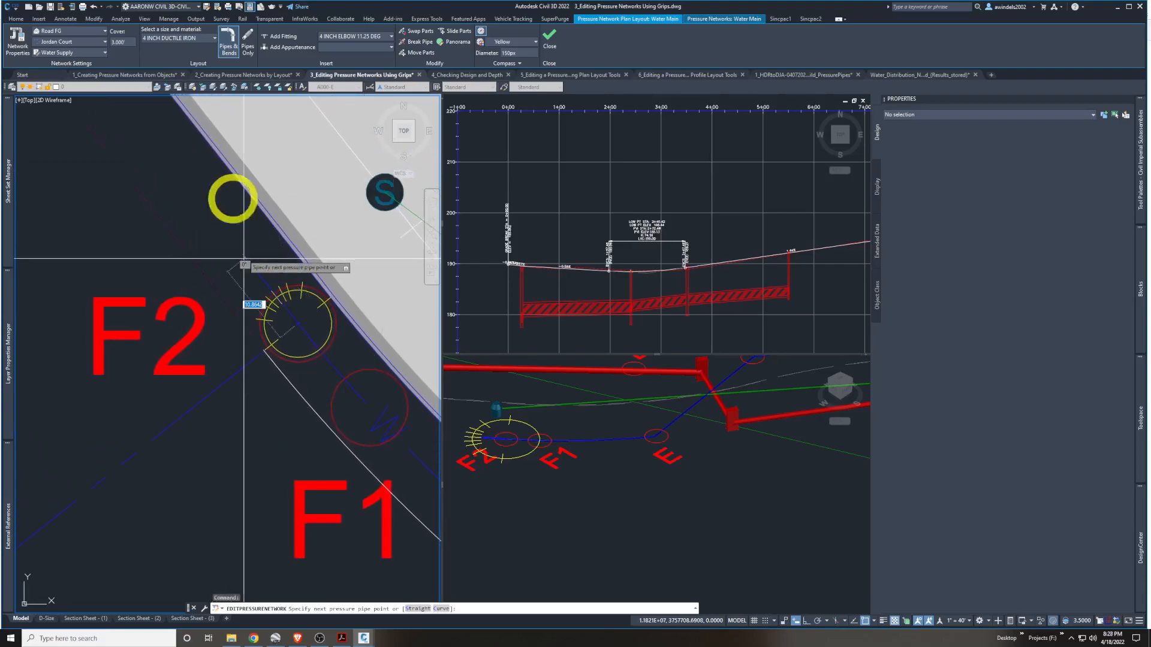
pyautogui.click(104, 44)
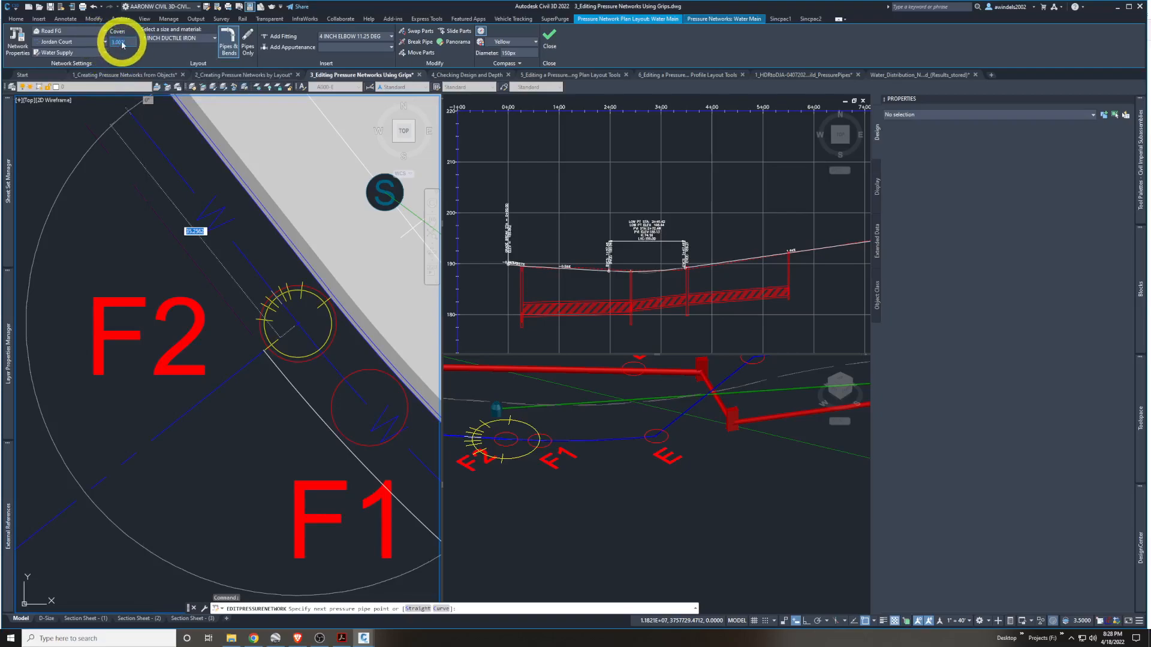
pyautogui.write('4.5')
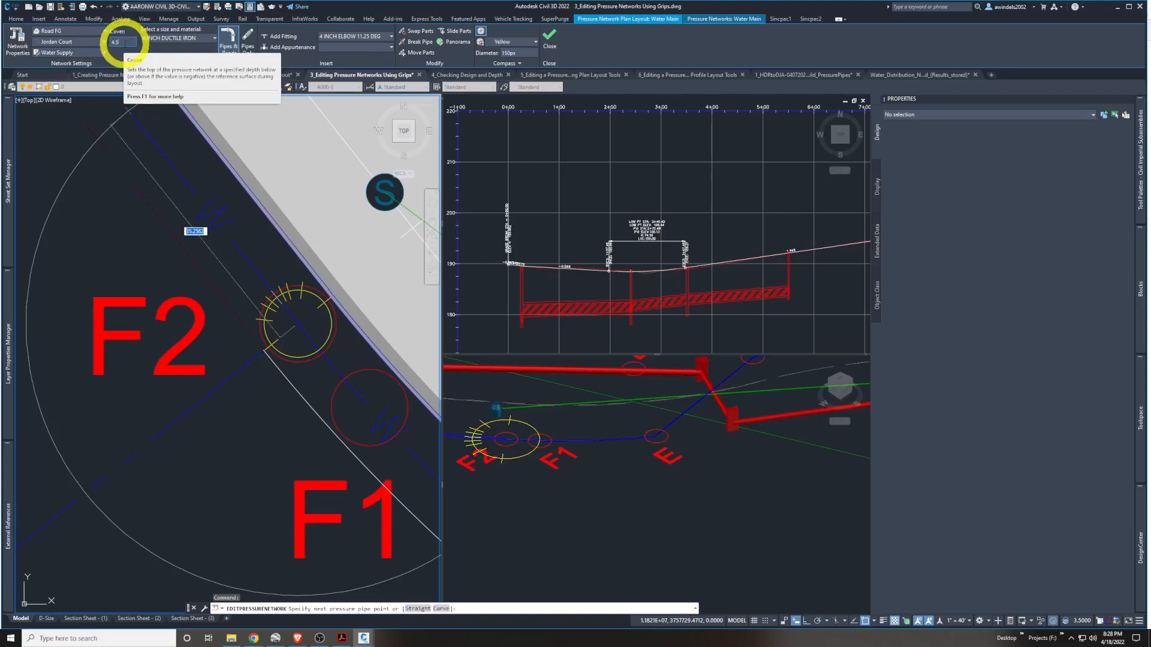
pyautogui.click(162, 38)
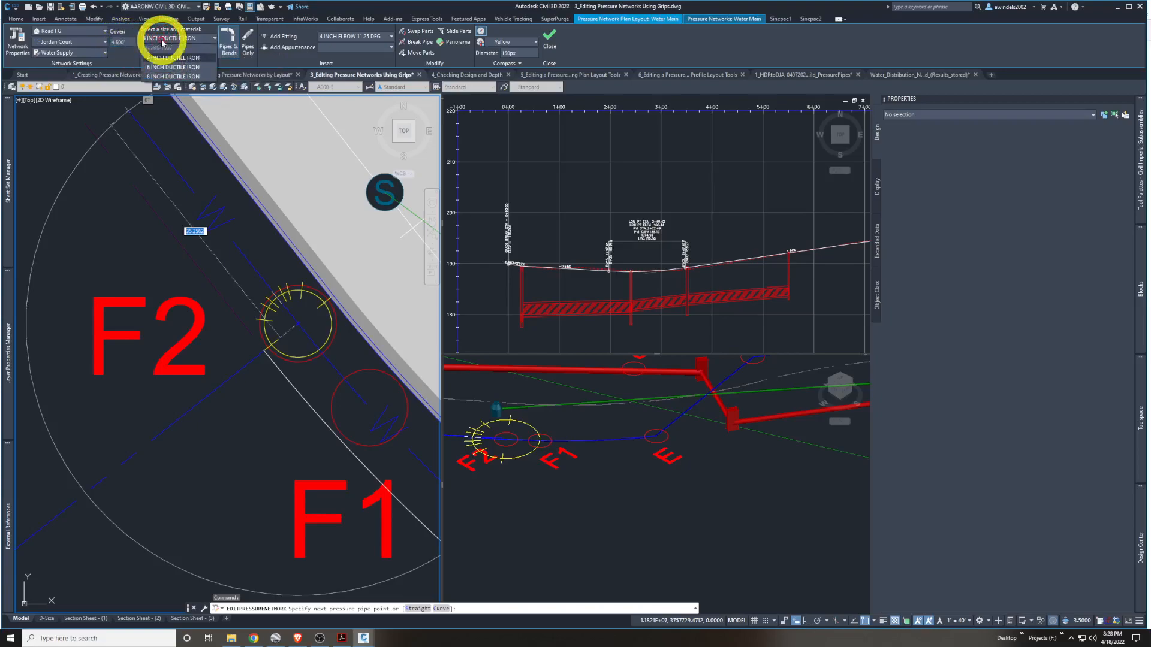
pyautogui.click(174, 67)
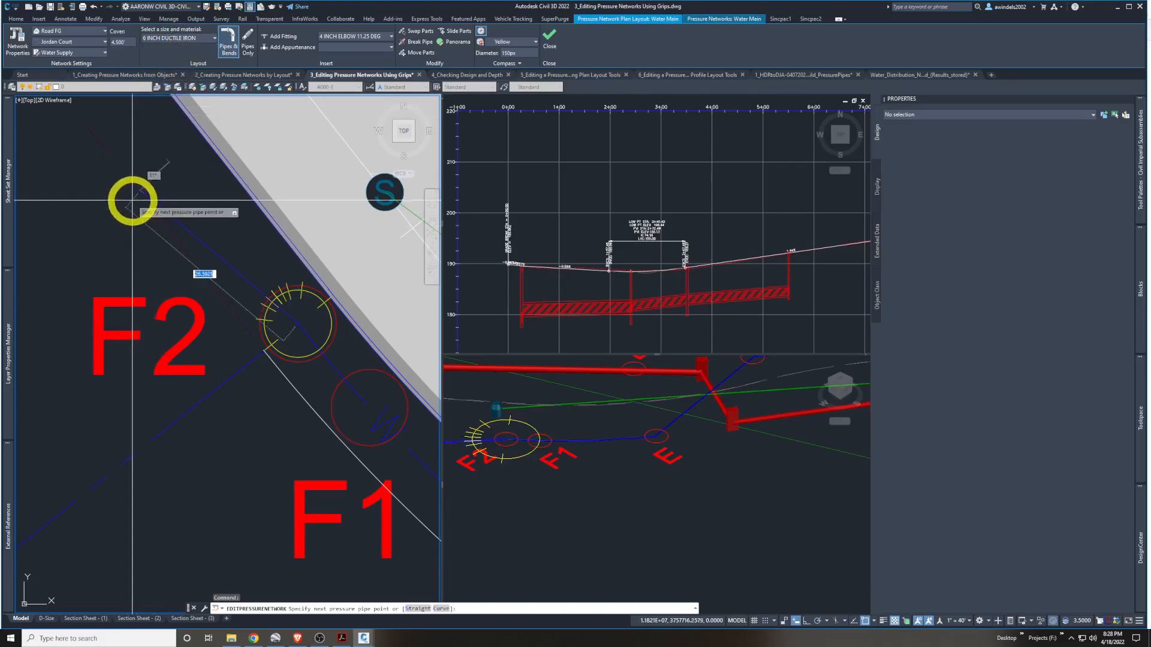
# Lay out the next pressure pipe from circle F2 to the center of circle G in plan, and end the layout command
pyautogui.moveTo(130, 198); pyautogui.dragTo(239, 314, button='middle')
pyautogui.scroll(-3, 234, 301)
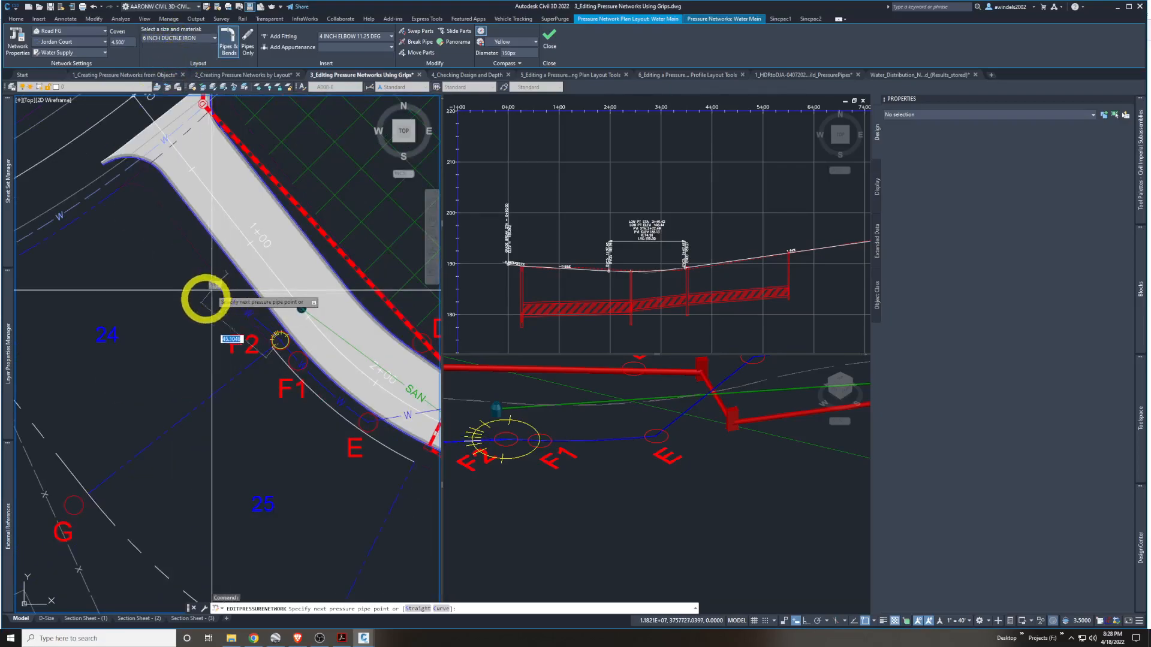
pyautogui.scroll(2, 246, 306)
pyautogui.scroll(2, 244, 306)
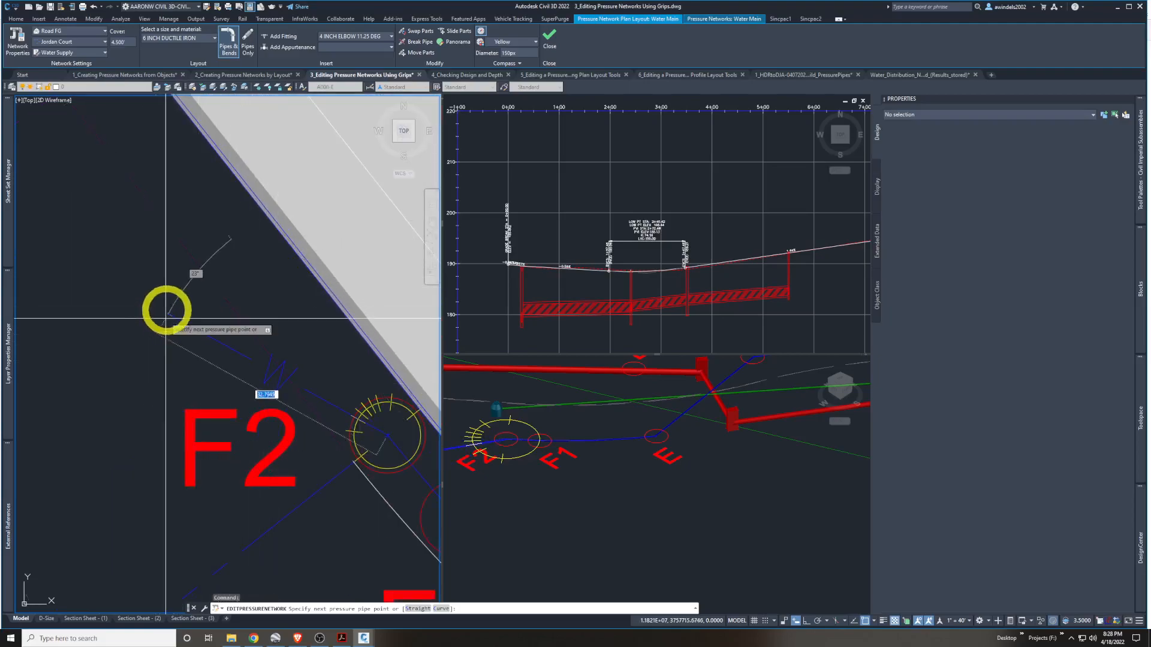
pyautogui.scroll(-2, 206, 283)
pyautogui.moveTo(205, 283); pyautogui.dragTo(308, 352, button='middle')
pyautogui.scroll(1, 306, 350)
pyautogui.scroll(-3, 282, 334)
pyautogui.moveTo(264, 297); pyautogui.dragTo(237, 246, button='middle')
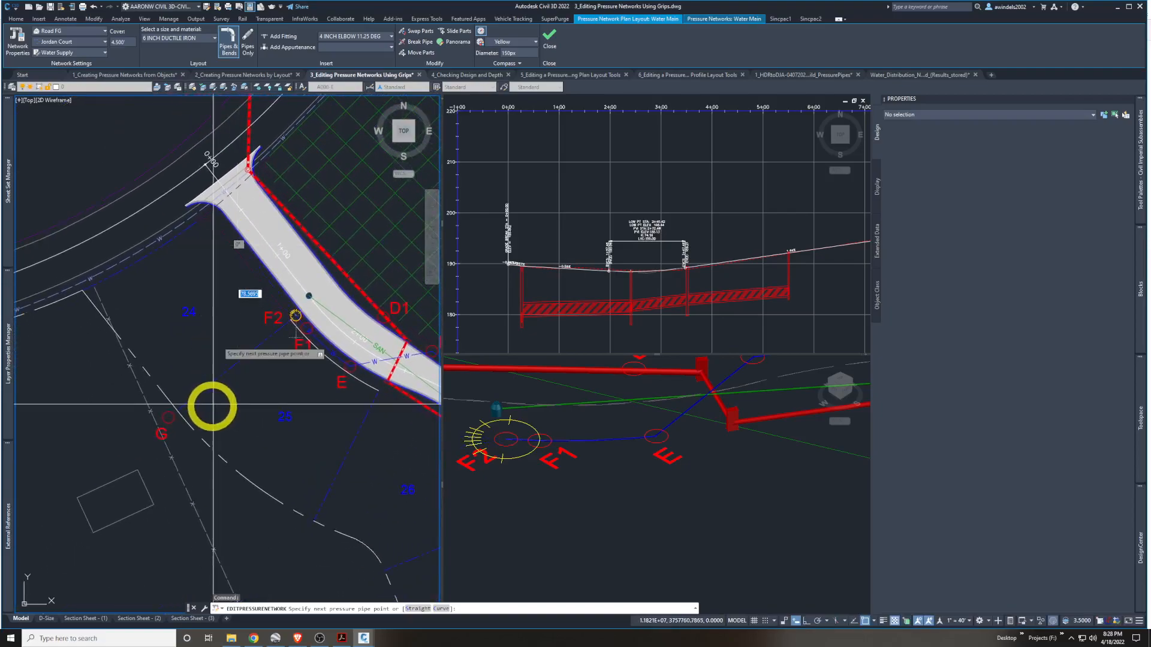
pyautogui.scroll(4, 171, 419)
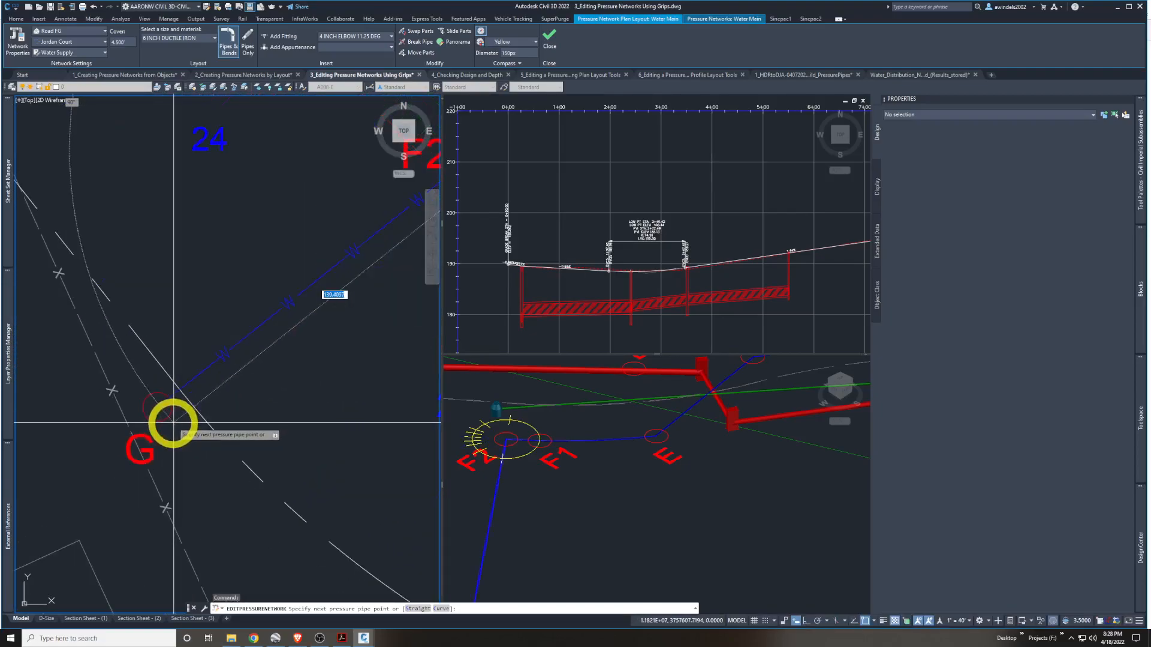
pyautogui.click(169, 414)
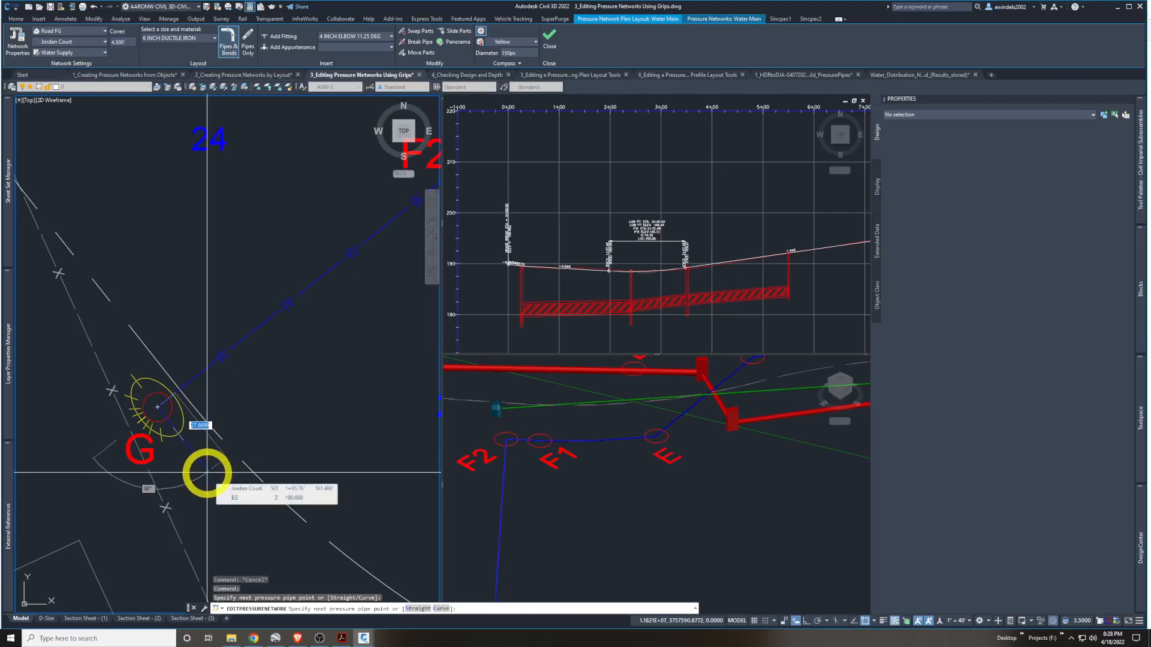
pyautogui.press('Escape')
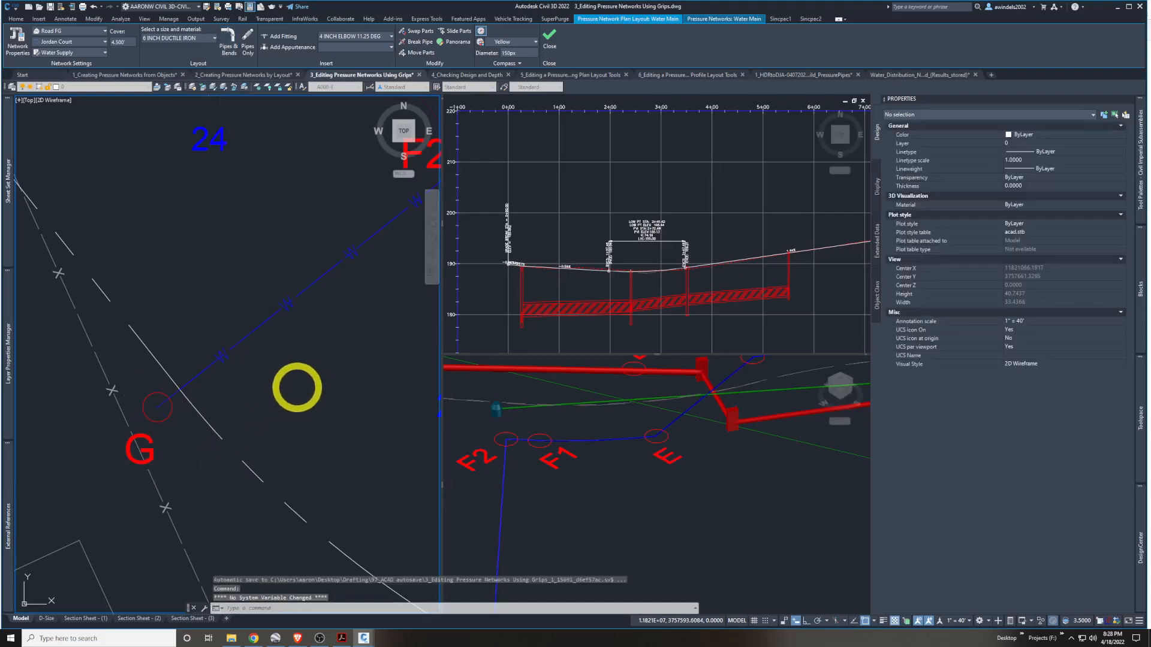
pyautogui.moveTo(299, 389); pyautogui.dragTo(288, 377, button='middle')
pyautogui.press('Escape')
pyautogui.press('Escape')
pyautogui.press('Escape')
# Draw the water pipe between circles E and F2 in the Jordan Court profile view, and clear the selection
pyautogui.scroll(-5, 283, 339)
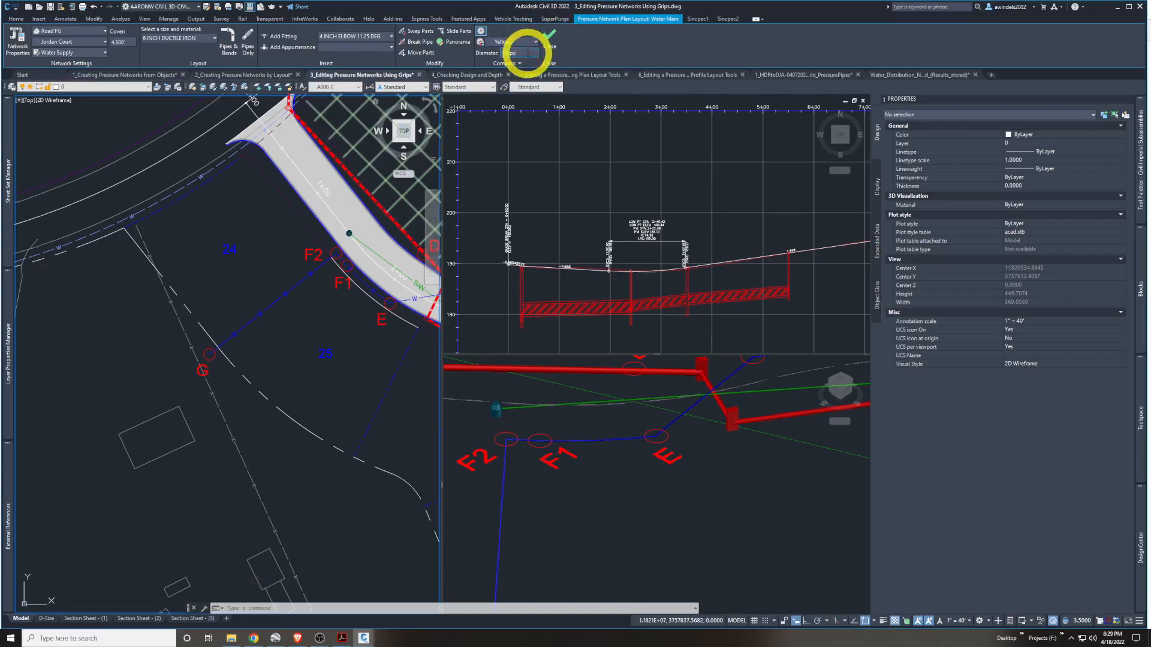
pyautogui.click(507, 63)
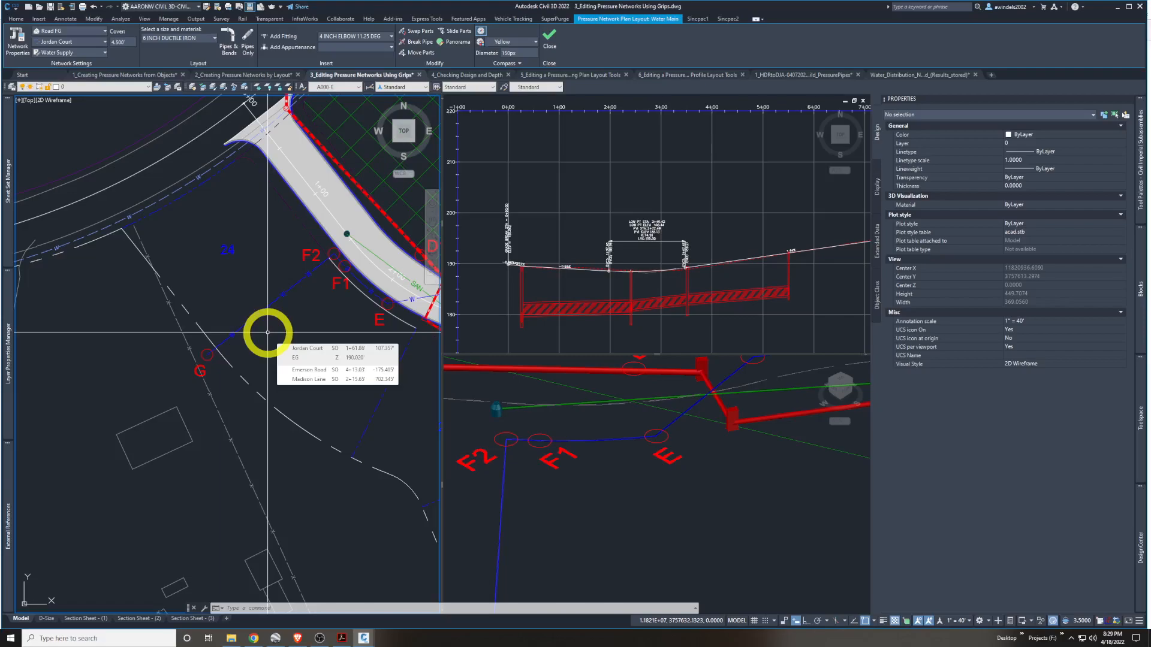
pyautogui.moveTo(290, 333); pyautogui.dragTo(270, 340, button='middle')
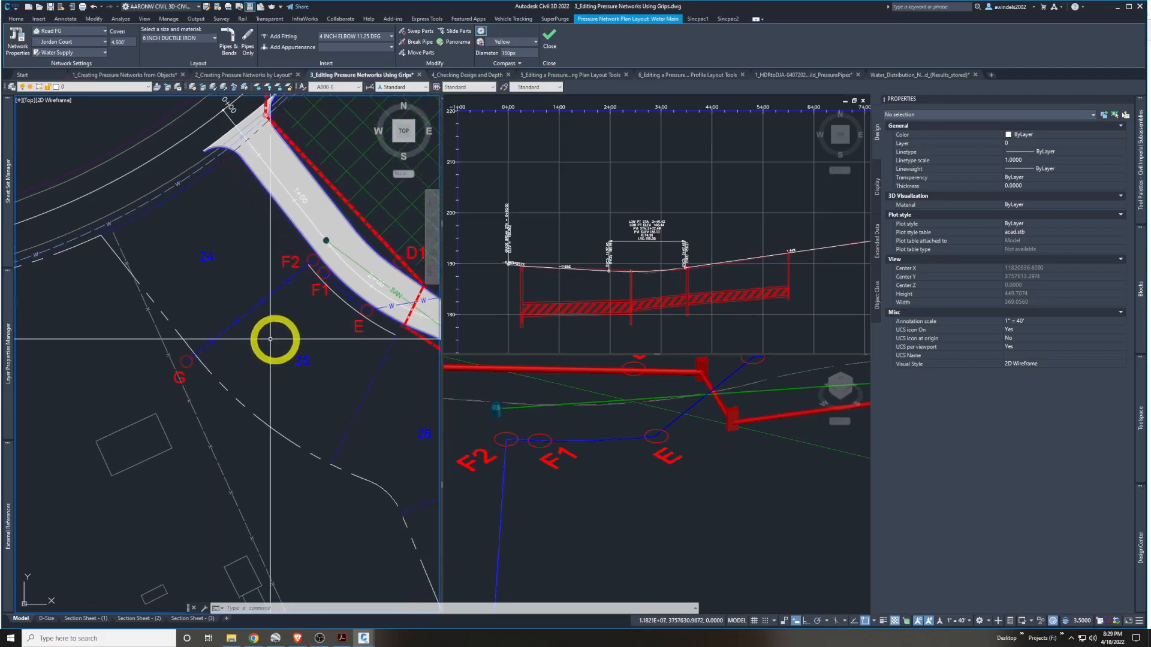
pyautogui.click(340, 288)
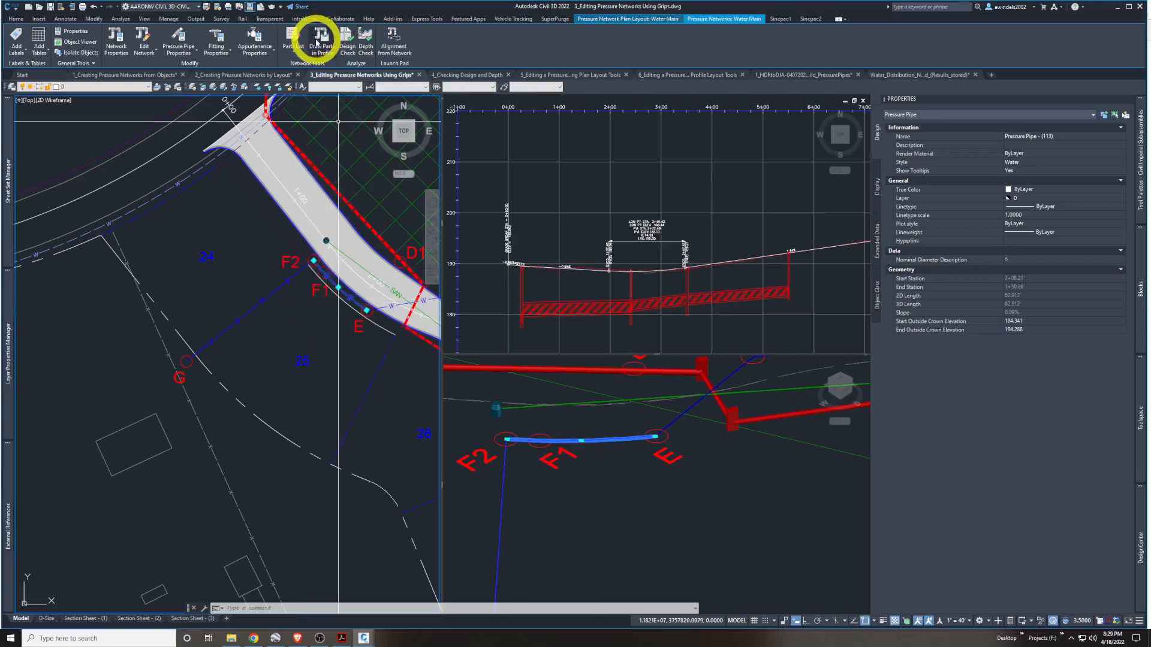
pyautogui.click(318, 42)
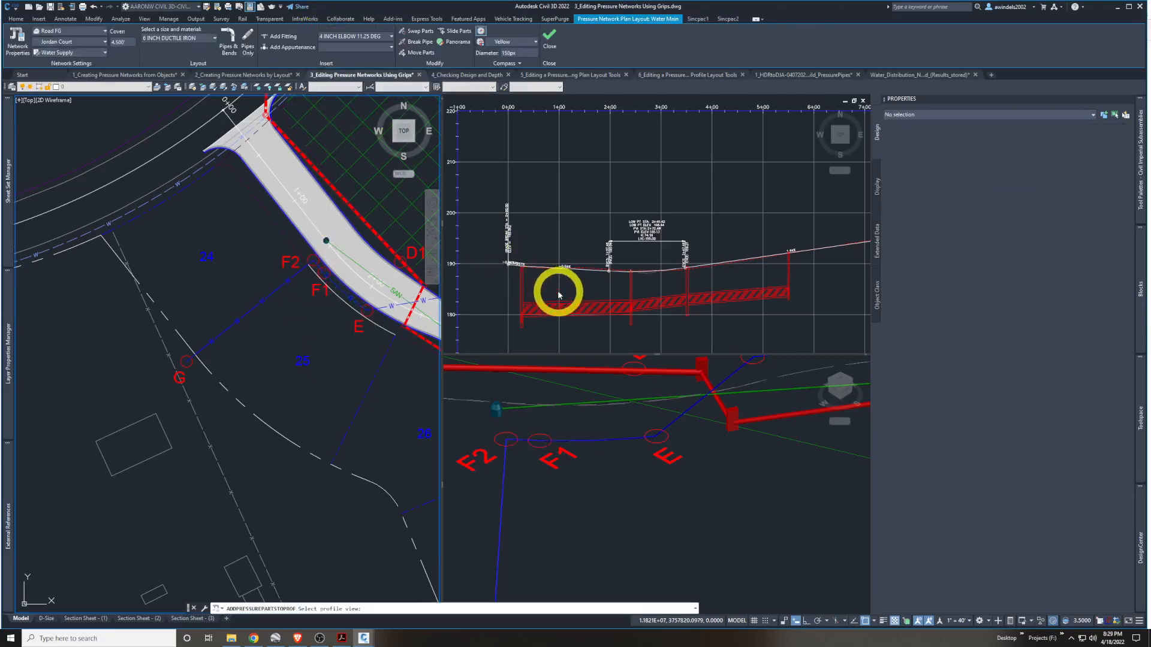
pyautogui.click(577, 293)
pyautogui.moveTo(576, 291); pyautogui.dragTo(478, 247, button='middle')
pyautogui.scroll(-2, 527, 258)
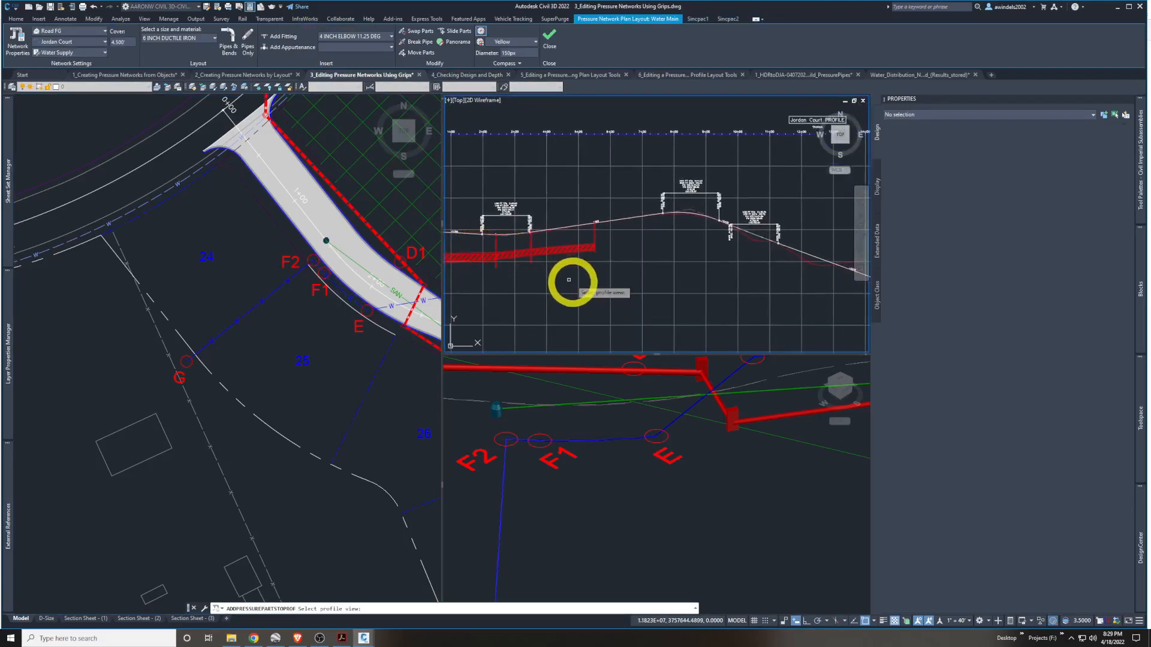
pyautogui.moveTo(573, 281); pyautogui.dragTo(612, 301, button='middle')
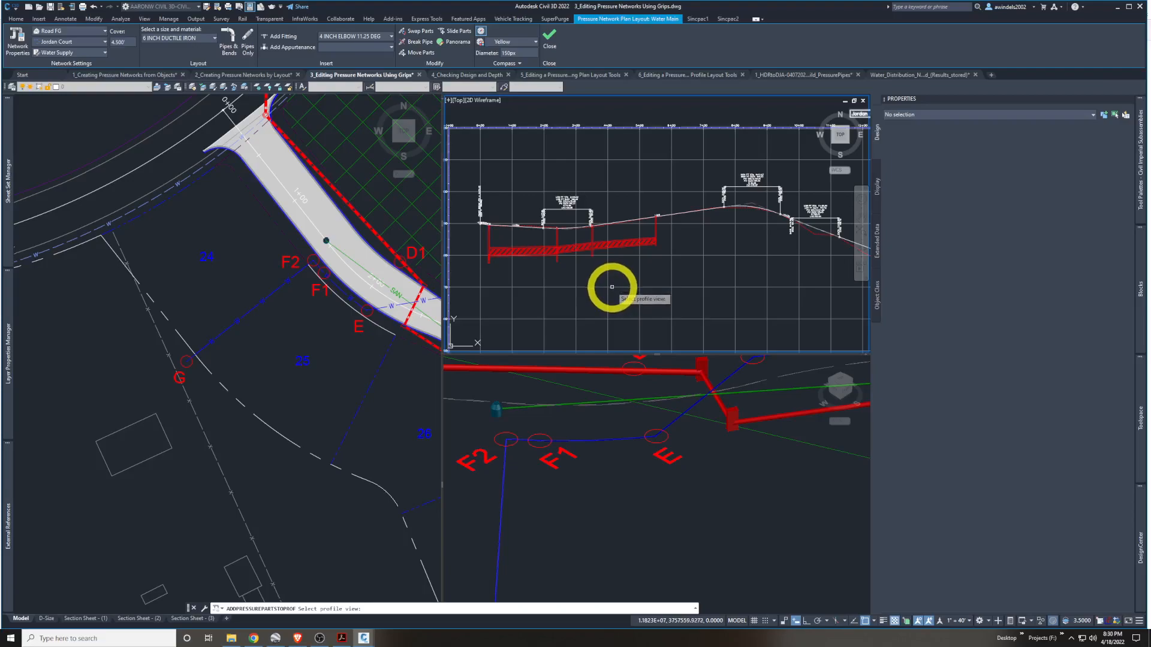
pyautogui.click(611, 285)
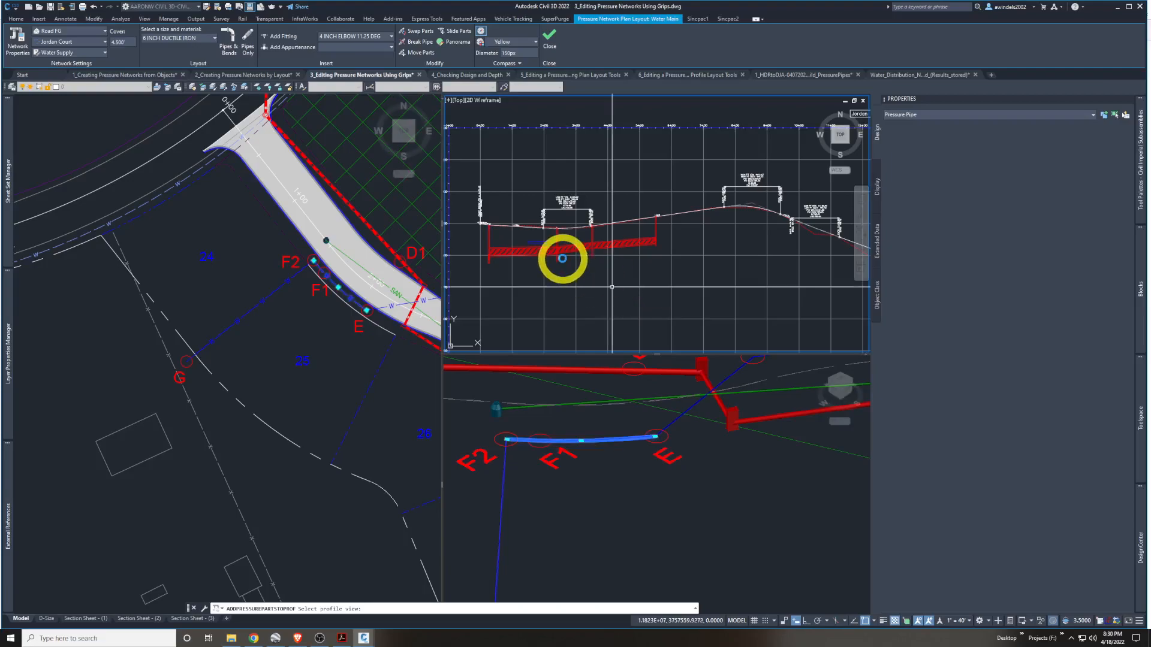
pyautogui.click(534, 243)
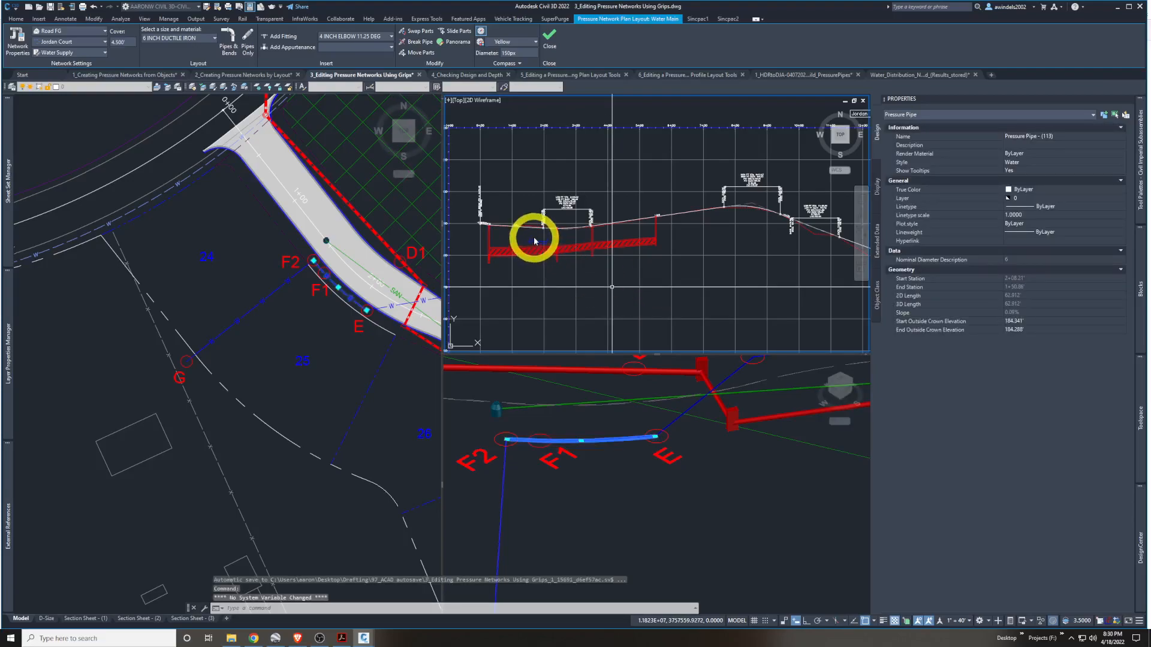
pyautogui.click(534, 237)
pyautogui.scroll(3, 532, 235)
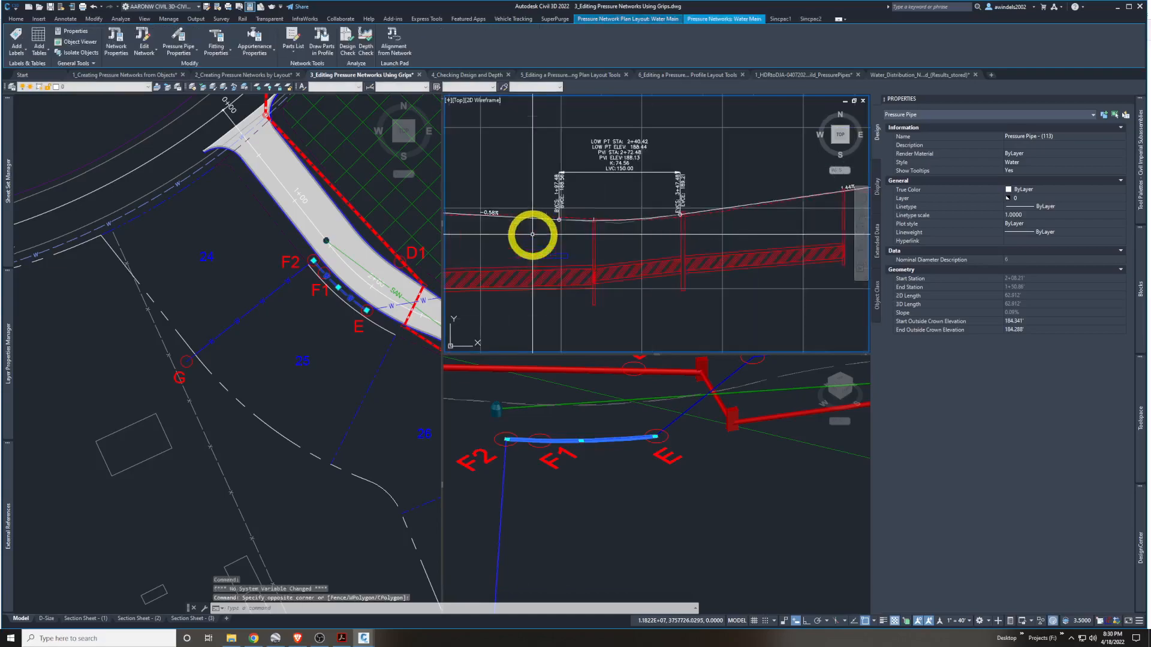
pyautogui.scroll(-4, 528, 240)
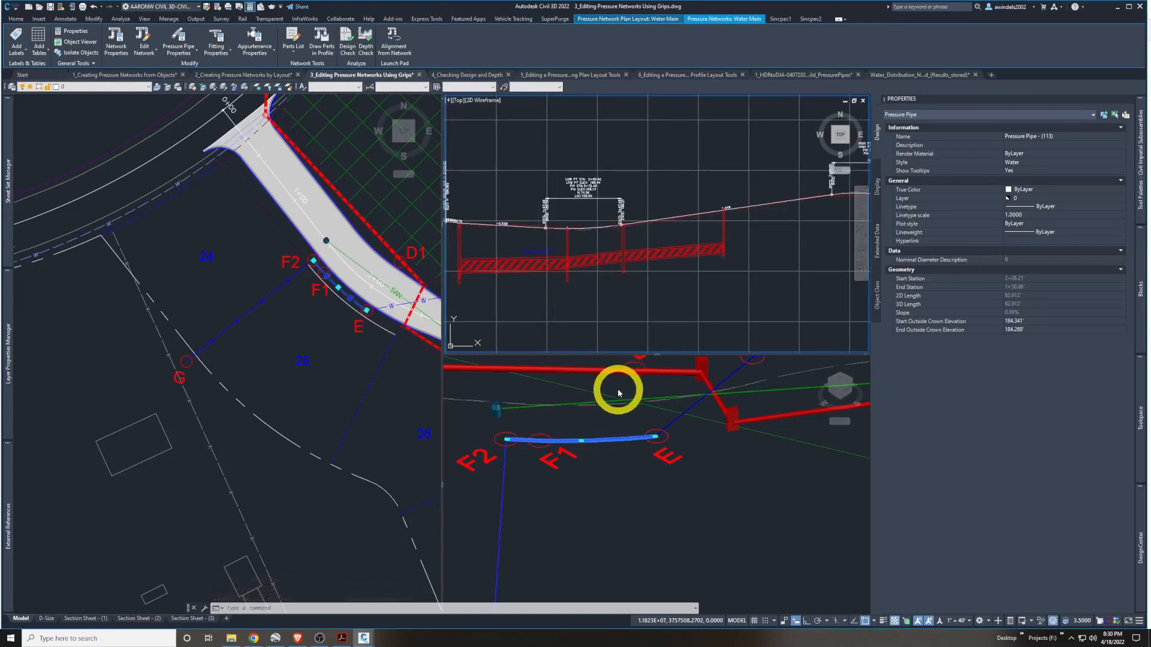
pyautogui.click(308, 386)
pyautogui.click(317, 385)
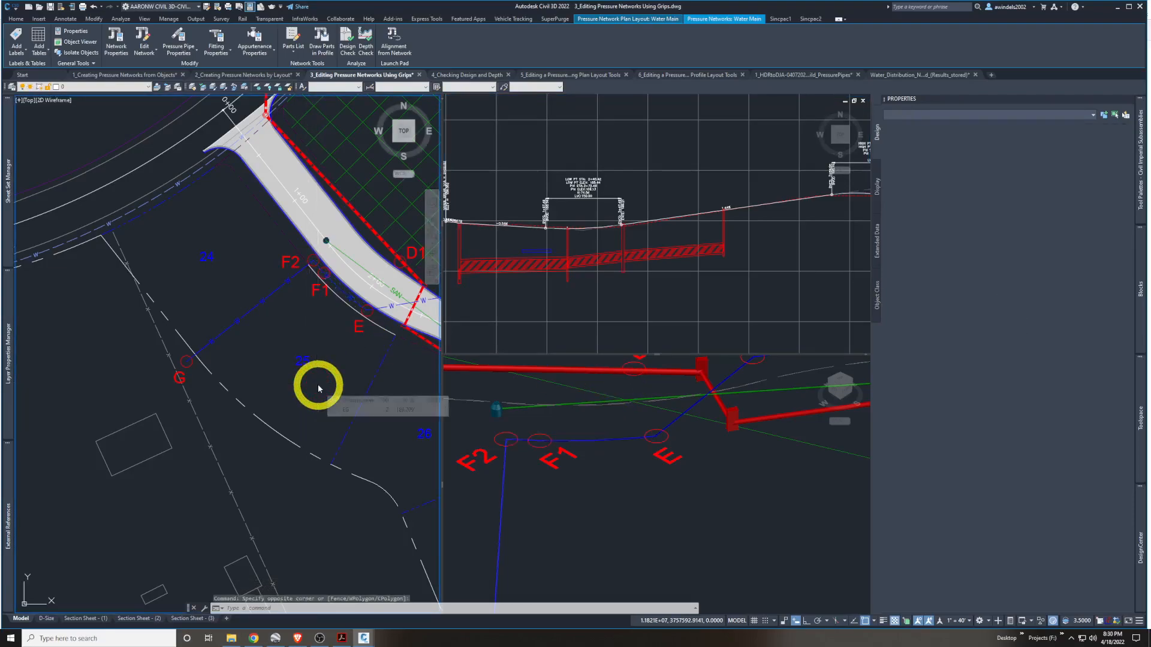
pyautogui.press('Escape')
# Select the water pipe that starts at circle A in plan and follow it past circle H
pyautogui.moveTo(329, 386); pyautogui.dragTo(251, 399, button='middle')
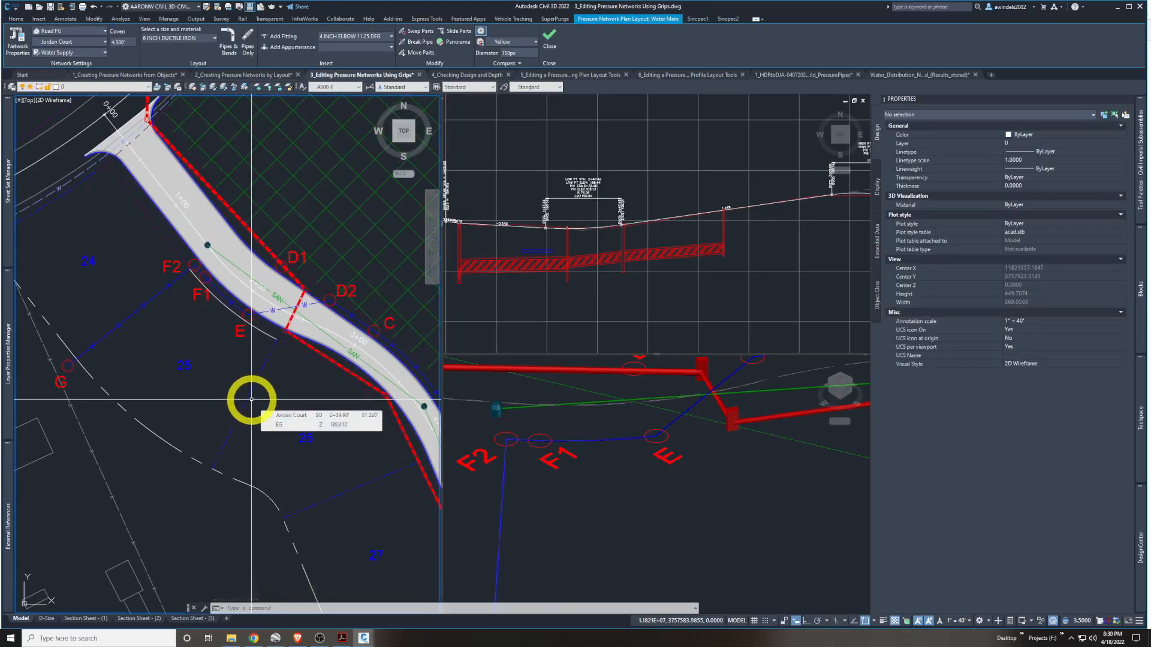
pyautogui.scroll(-2, 251, 399)
pyautogui.moveTo(344, 448); pyautogui.dragTo(261, 292, button='middle')
pyautogui.scroll(5, 336, 518)
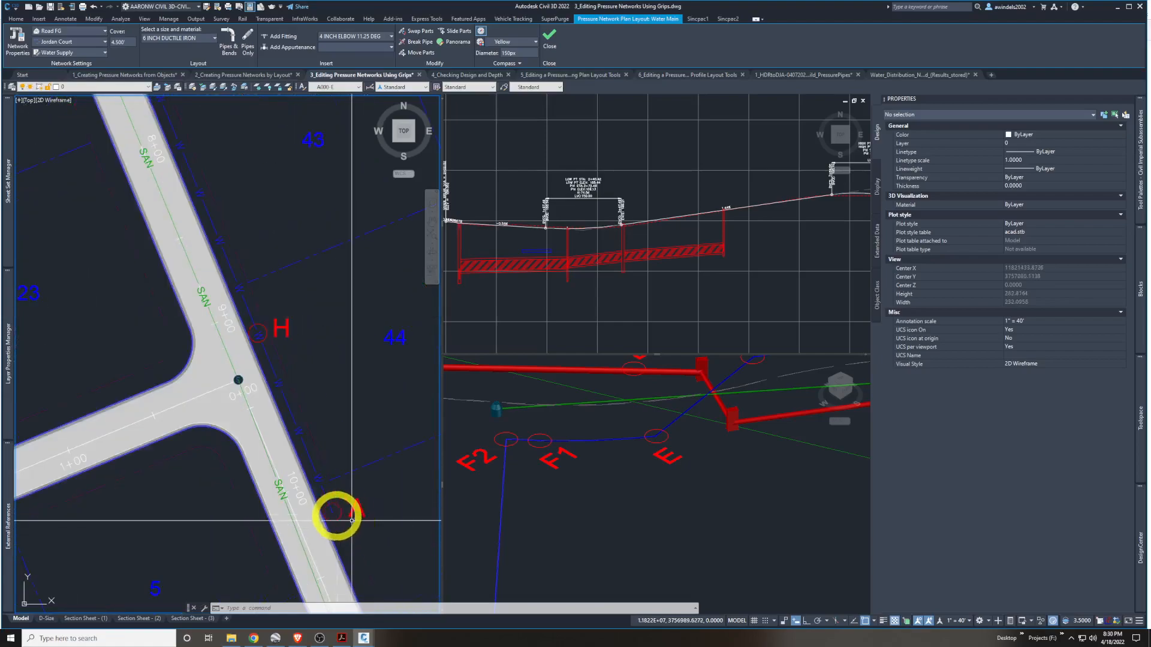
pyautogui.click(334, 513)
pyautogui.click(324, 502)
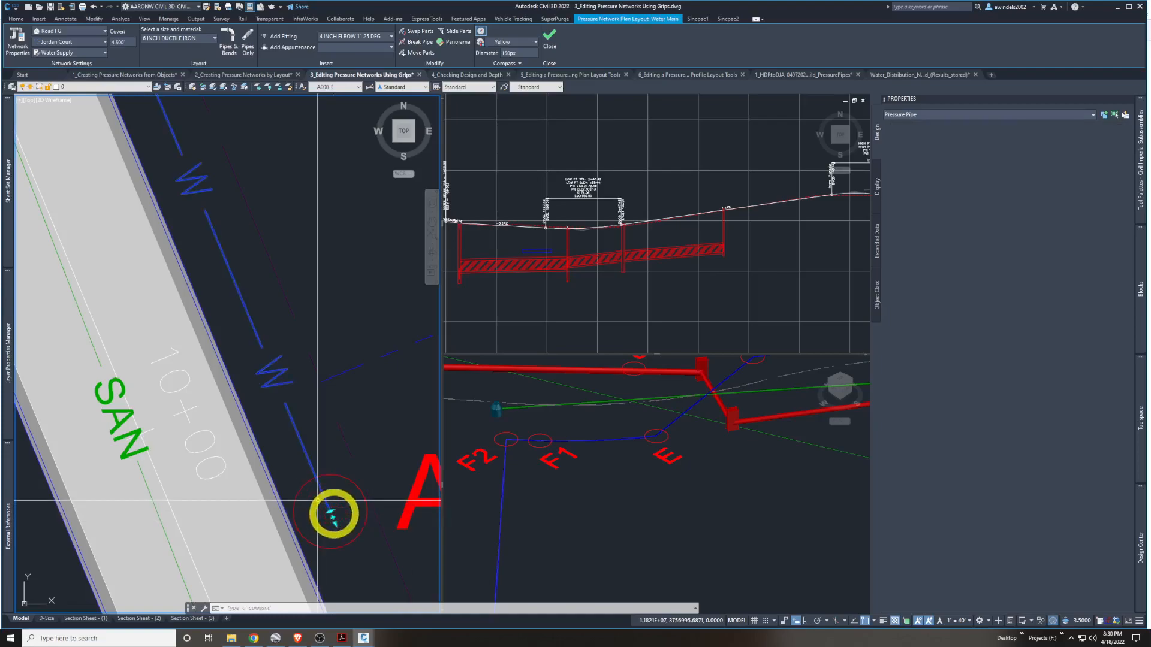
pyautogui.scroll(-4, 244, 336)
pyautogui.moveTo(228, 233); pyautogui.dragTo(316, 402, button='middle')
pyautogui.scroll(4, 267, 336)
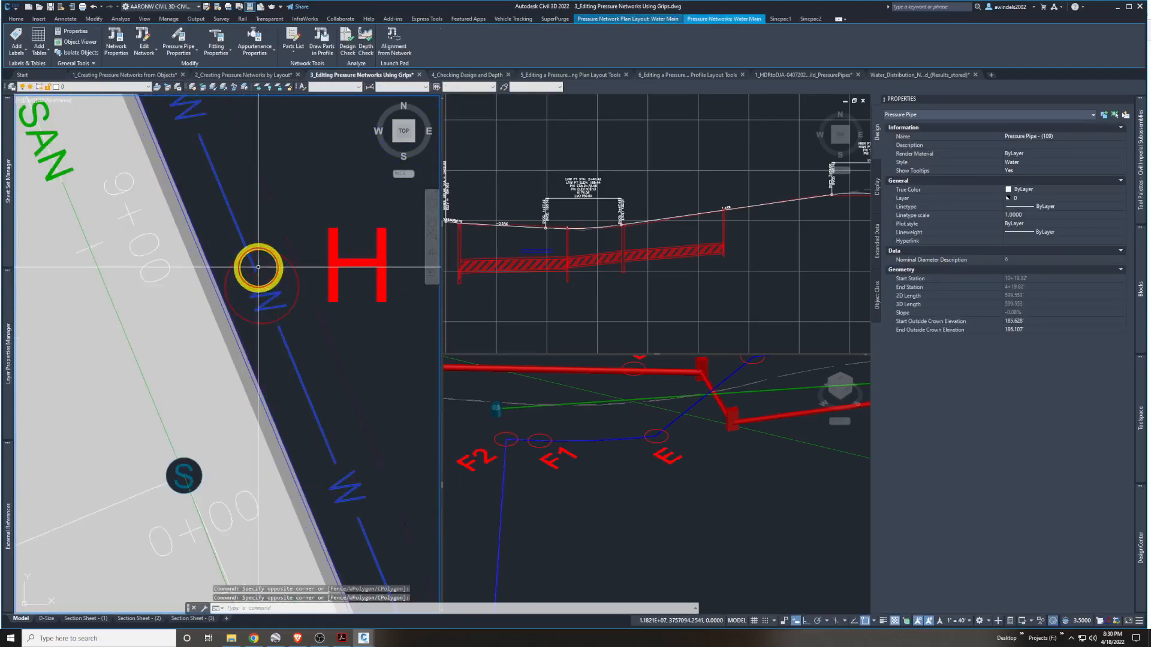
# Add the next water pipe at circle B to the selection in plan
pyautogui.scroll(-5, 256, 267)
pyautogui.moveTo(256, 268); pyautogui.dragTo(409, 642, button='middle')
pyautogui.scroll(4, 285, 338)
pyautogui.scroll(-4, 262, 363)
pyautogui.moveTo(262, 364); pyautogui.dragTo(363, 627, button='middle')
pyautogui.scroll(2, 251, 367)
pyautogui.scroll(-3, 258, 387)
pyautogui.scroll(5, 234, 351)
pyautogui.click(235, 340)
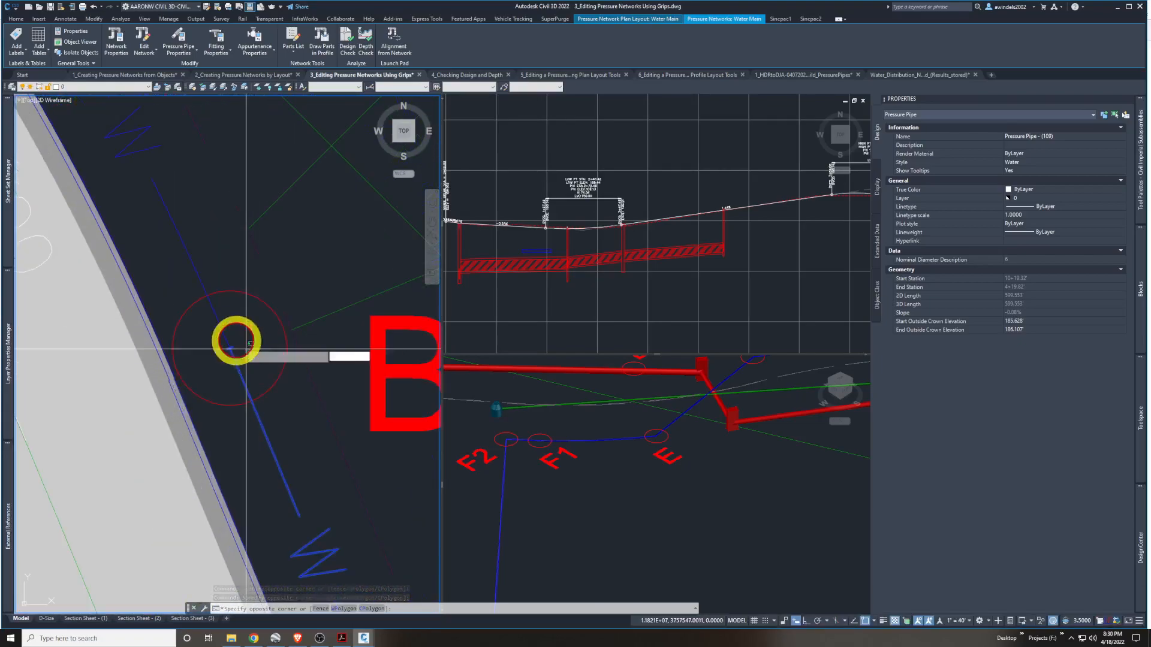
pyautogui.click(212, 322)
# Add the water pipe at circle C and the fitting and connecting pipes at circle D2 to the selection
pyautogui.scroll(-5, 213, 323)
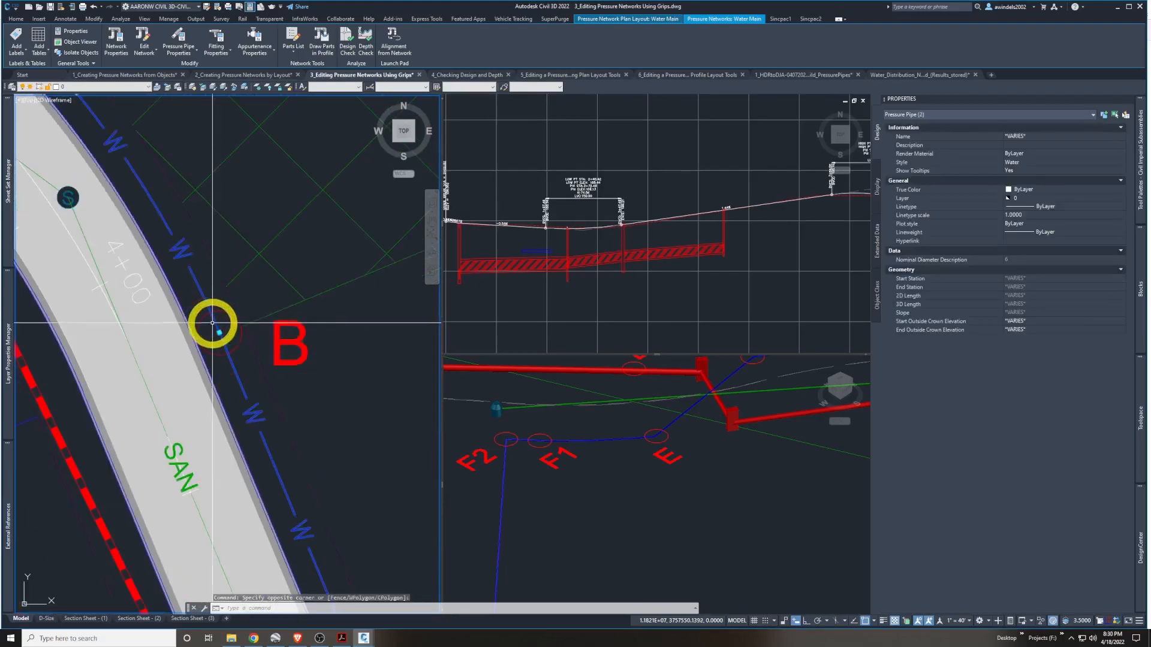
pyautogui.moveTo(213, 323); pyautogui.dragTo(313, 450, button='middle')
pyautogui.moveTo(250, 365); pyautogui.dragTo(358, 470, button='middle')
pyautogui.scroll(5, 203, 308)
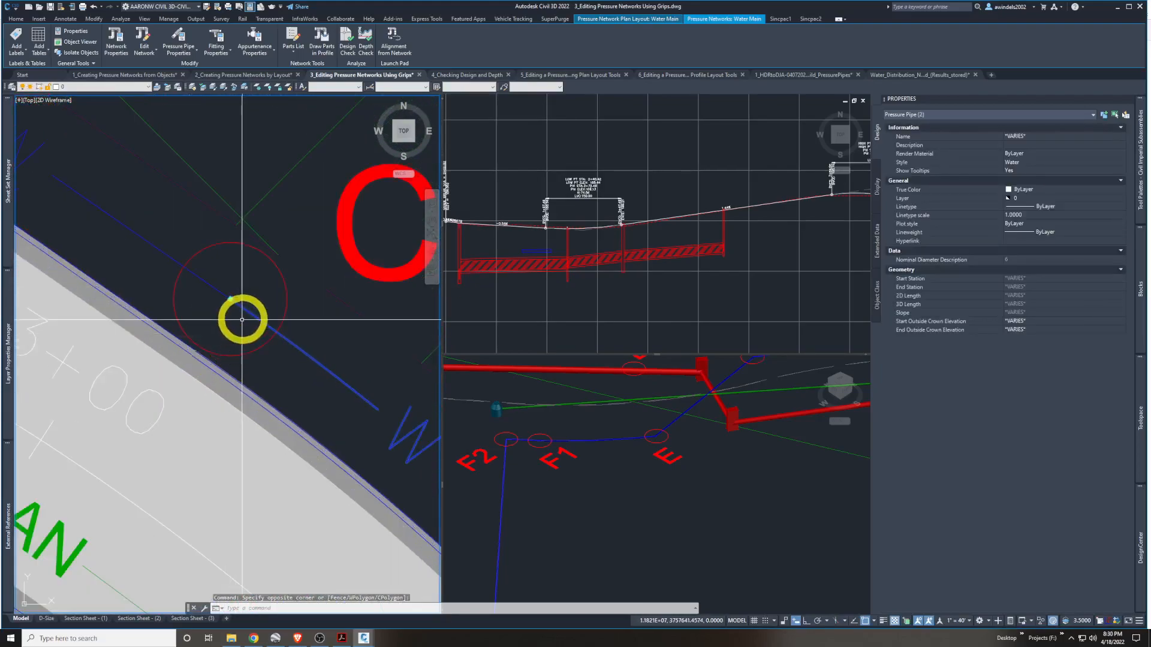
pyautogui.click(220, 274)
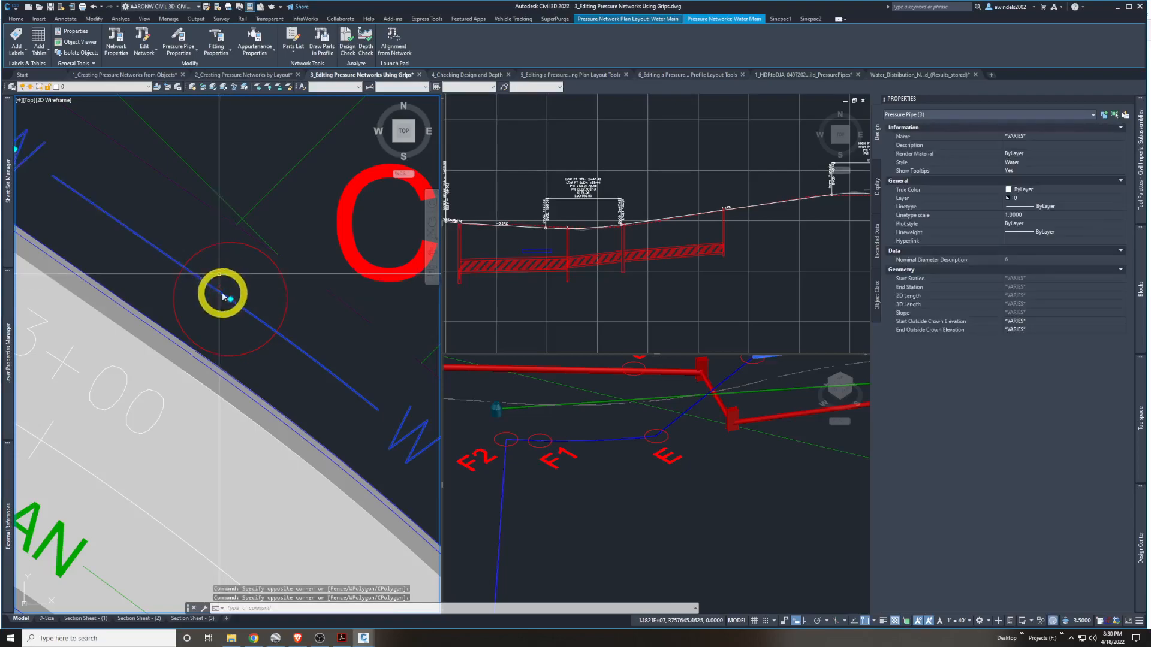
pyautogui.scroll(-5, 300, 345)
pyautogui.scroll(5, 298, 357)
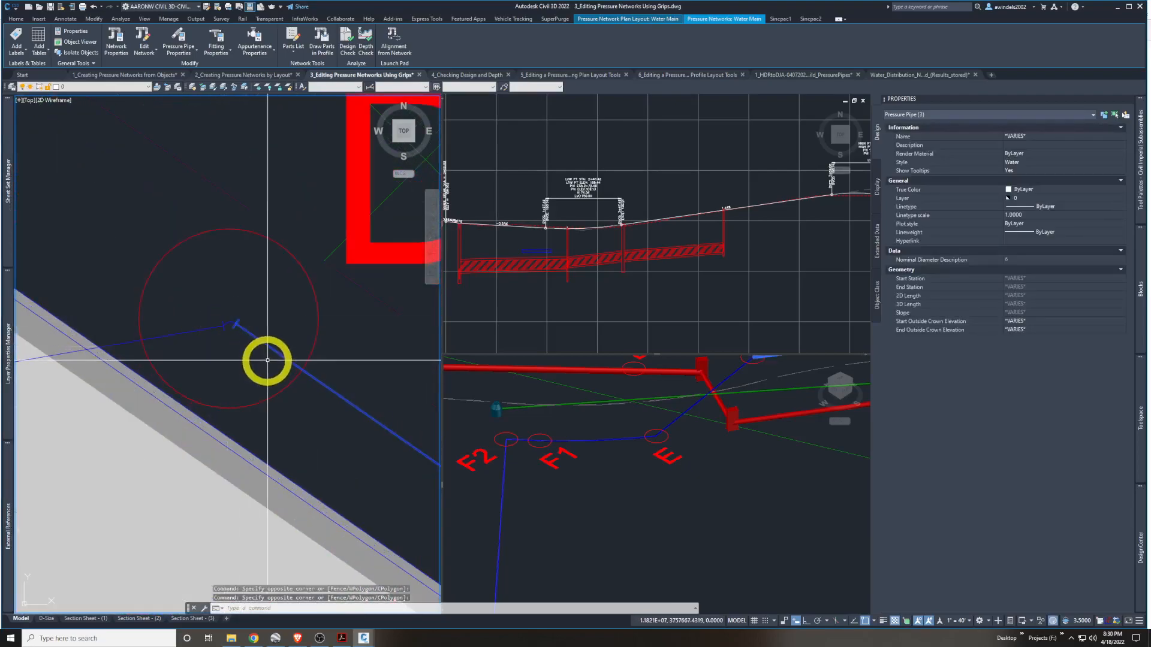
pyautogui.click(203, 304)
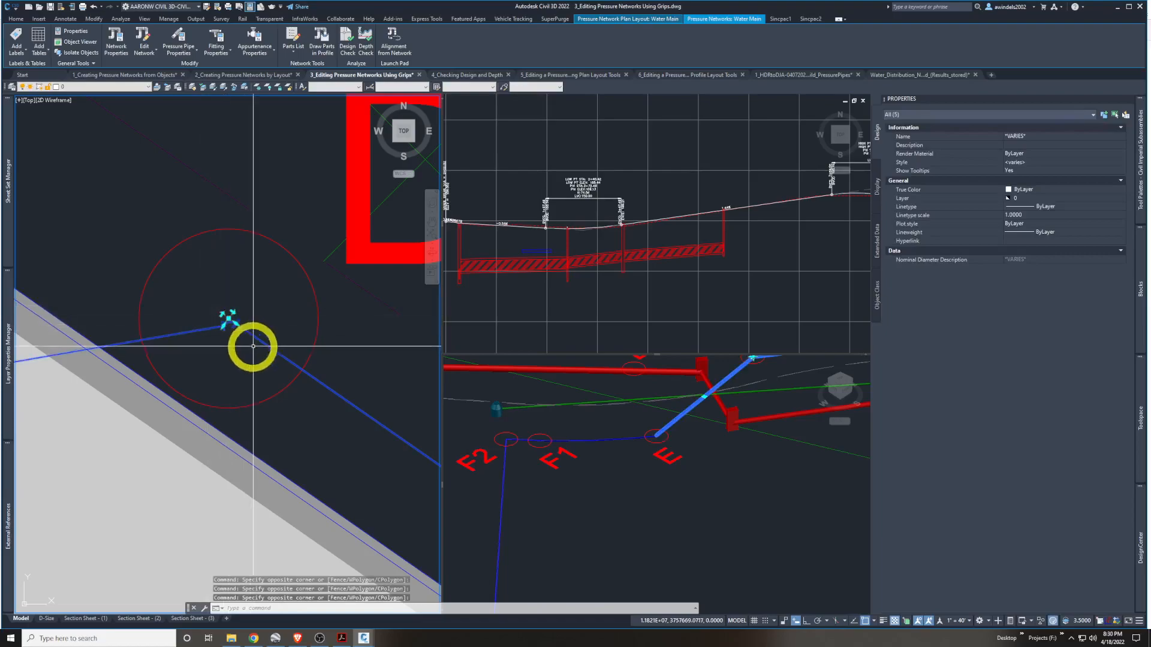
# Add the fittings at circles E and F2 and their connecting water pipes to the selection
pyautogui.scroll(-5, 232, 357)
pyautogui.scroll(5, 146, 364)
pyautogui.click(128, 413)
pyautogui.click(96, 354)
pyautogui.scroll(-6, 99, 366)
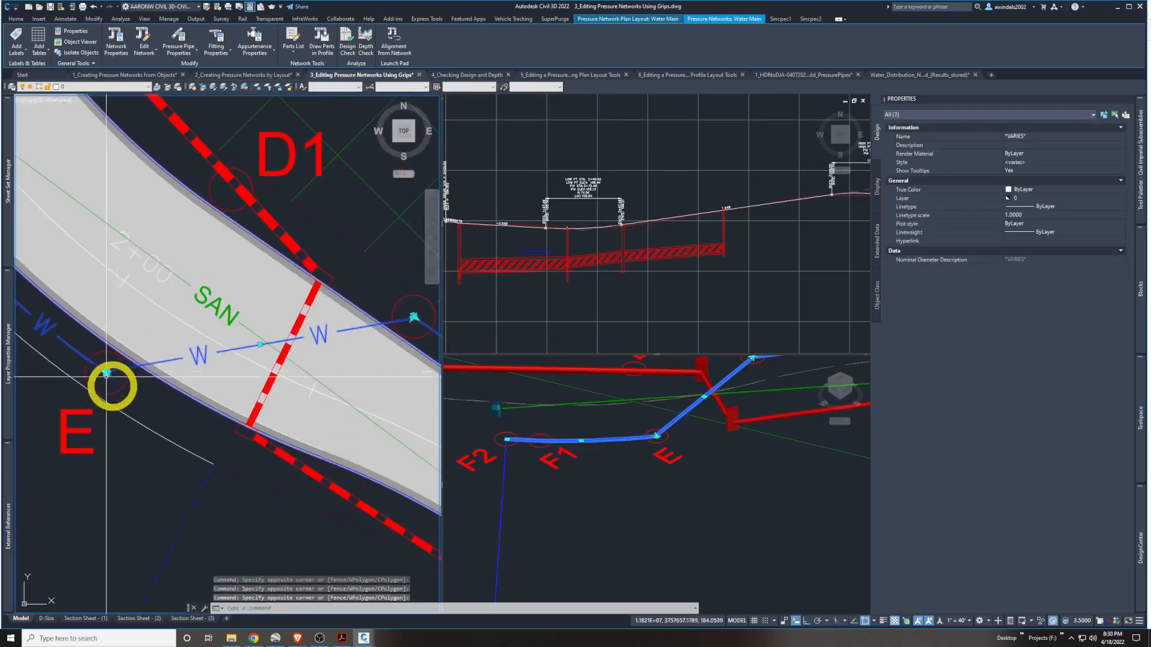
pyautogui.scroll(3, 221, 422)
pyautogui.scroll(5, 221, 422)
pyautogui.click(140, 259)
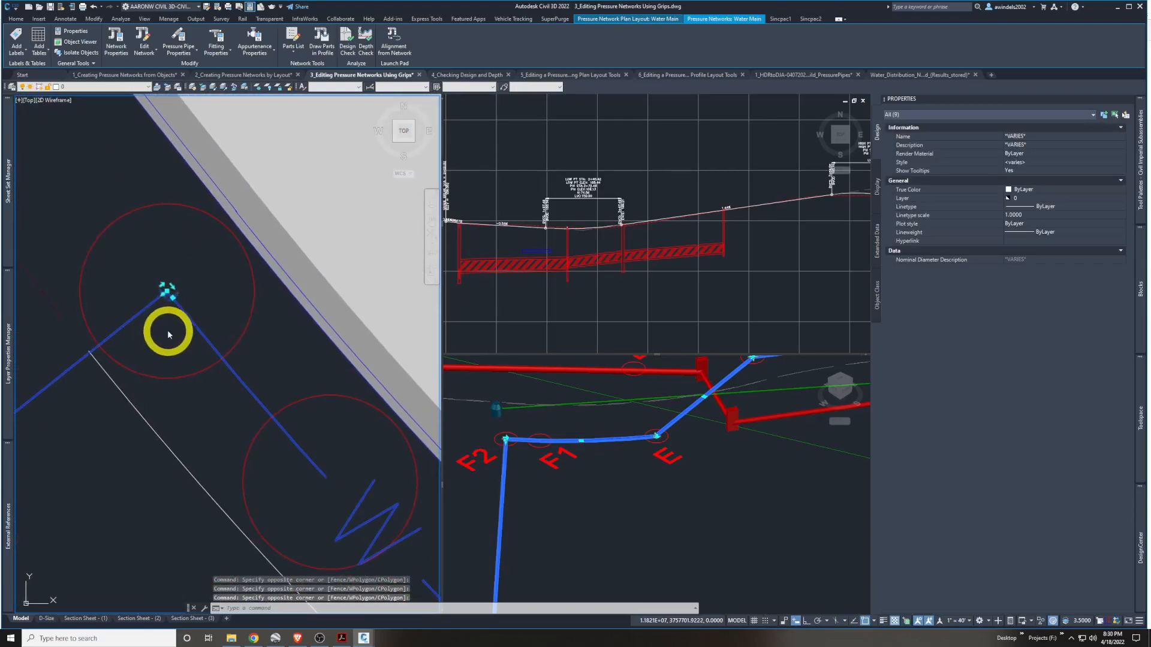
# Check the selected waterline's end at circle G, the selected object types, and the selection's extent across the site
pyautogui.scroll(-8, 166, 336)
pyautogui.moveTo(166, 339); pyautogui.dragTo(340, 357, button='middle')
pyautogui.scroll(8, 198, 401)
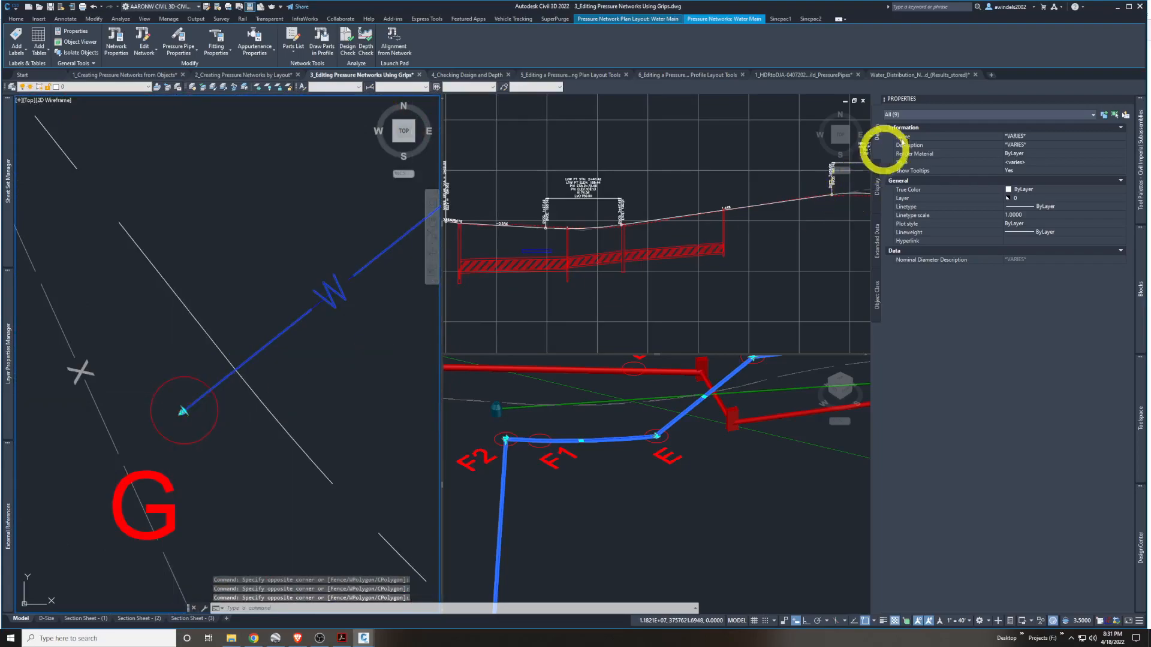
pyautogui.click(928, 115)
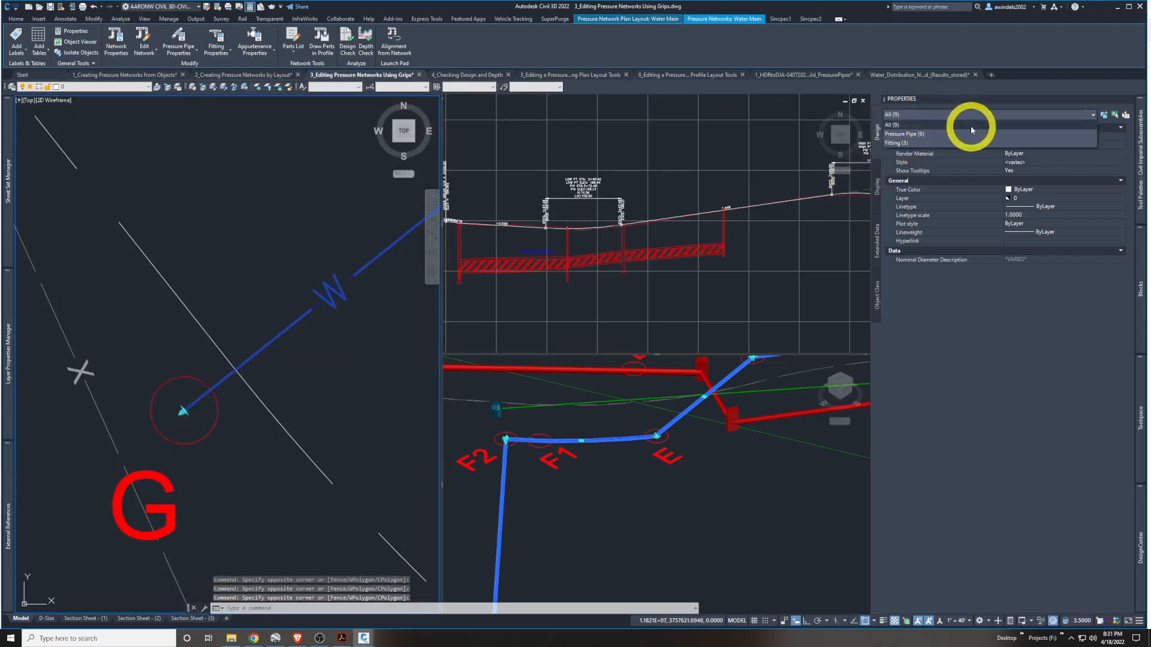
pyautogui.click(309, 216)
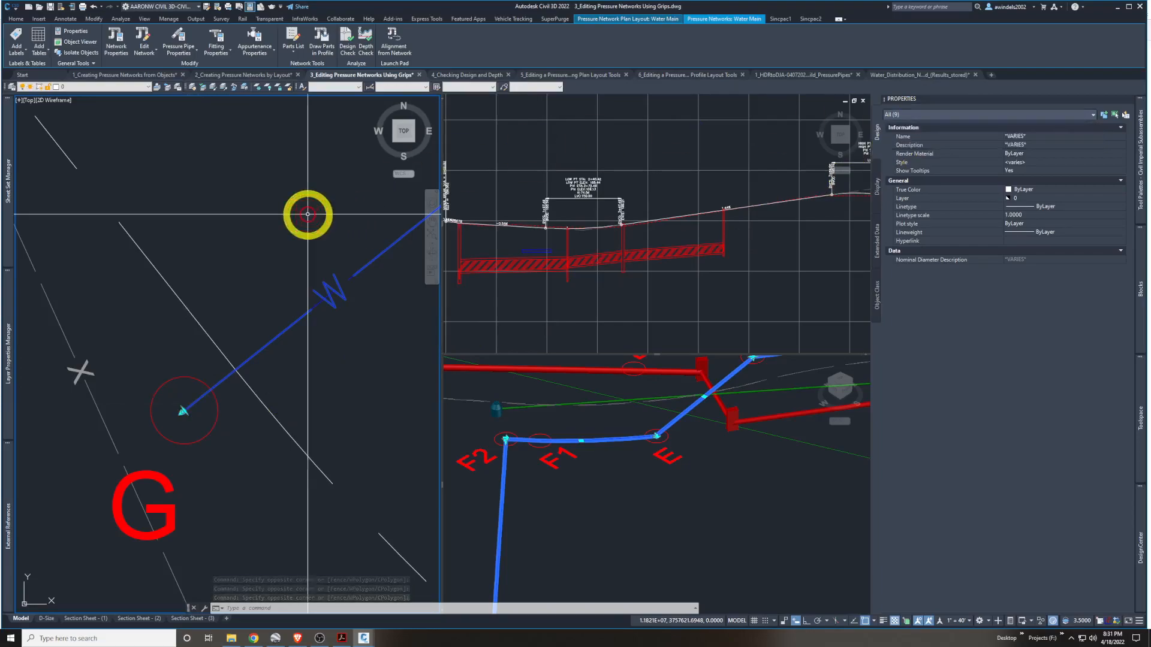
pyautogui.scroll(-10, 198, 198)
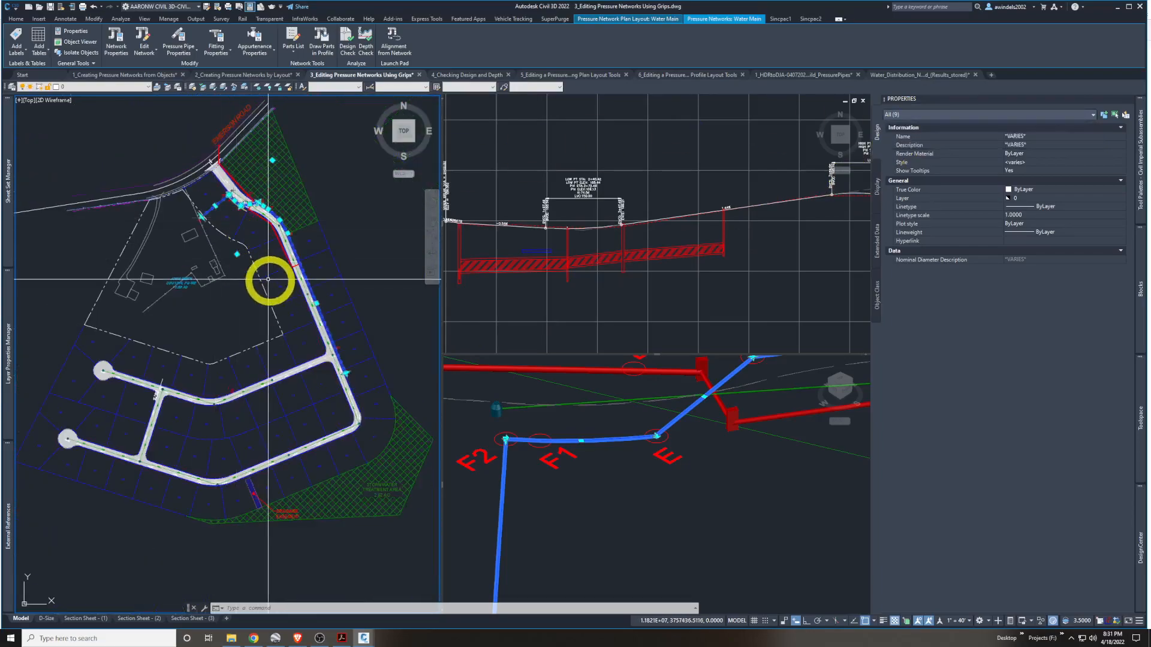
pyautogui.moveTo(348, 273); pyautogui.dragTo(380, 313, button='middle')
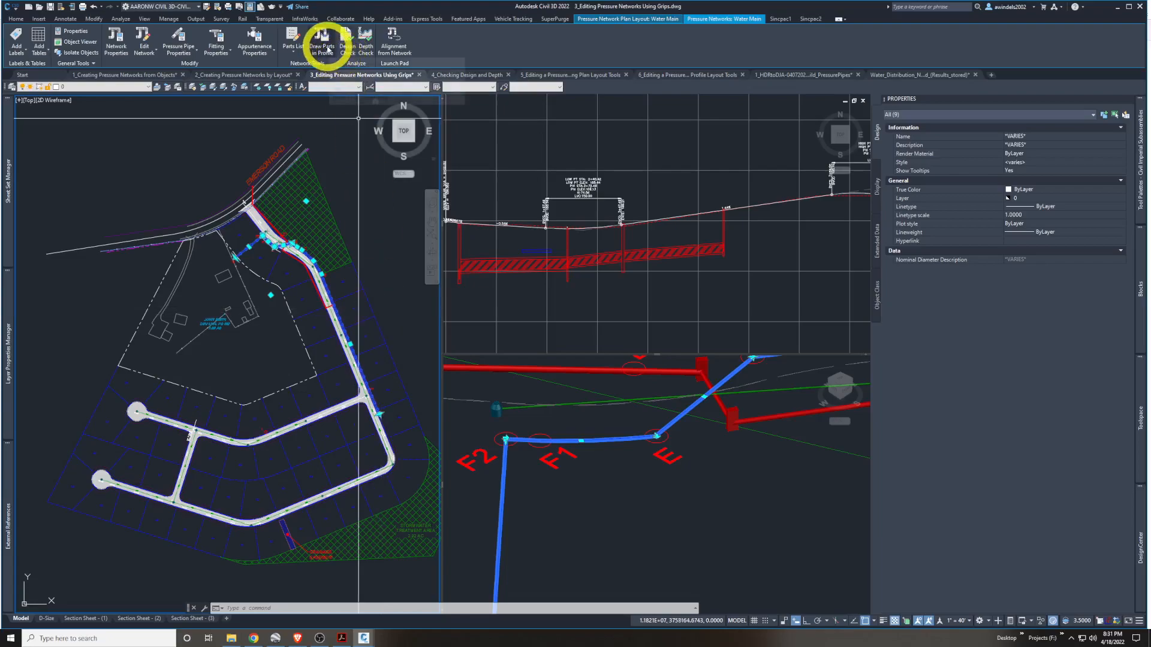
# Draw the selected water pipes and fittings from A to G in the Jordan Court profile view, then clear the selection
pyautogui.click(327, 50)
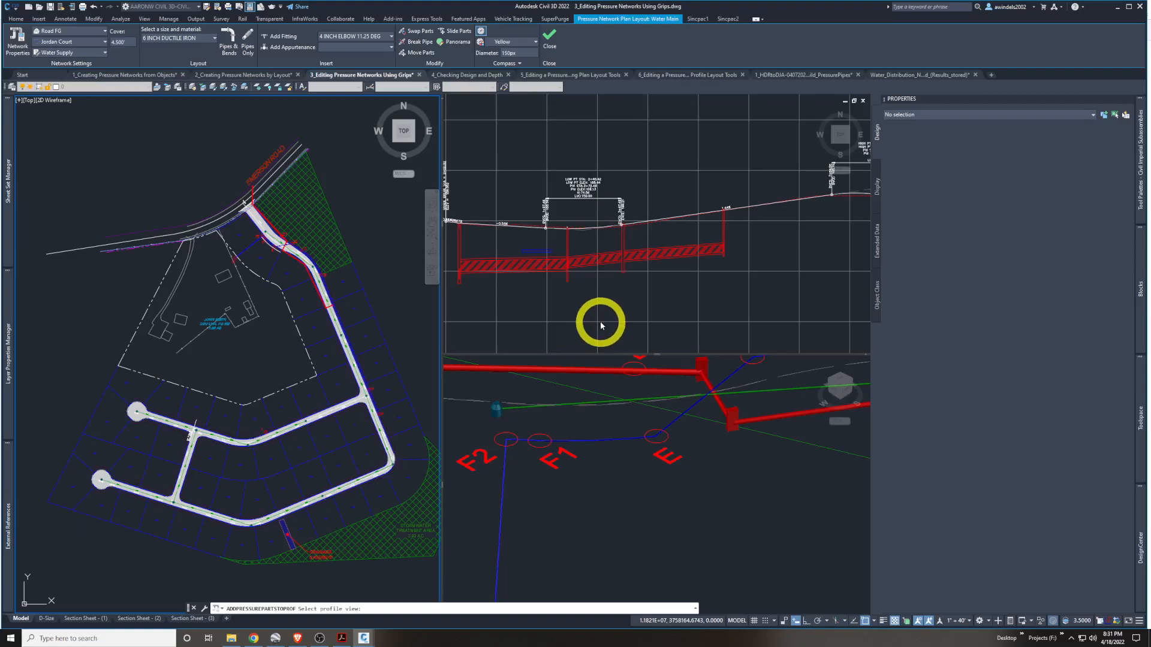
pyautogui.moveTo(603, 323); pyautogui.dragTo(596, 318, button='middle')
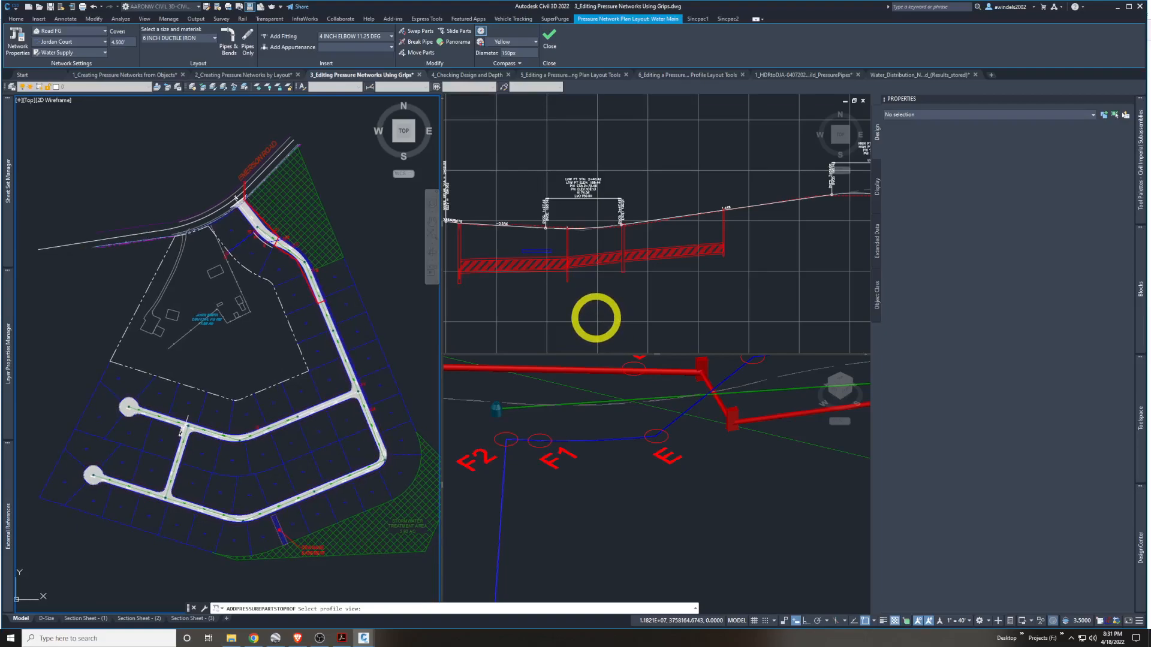
pyautogui.click(594, 325)
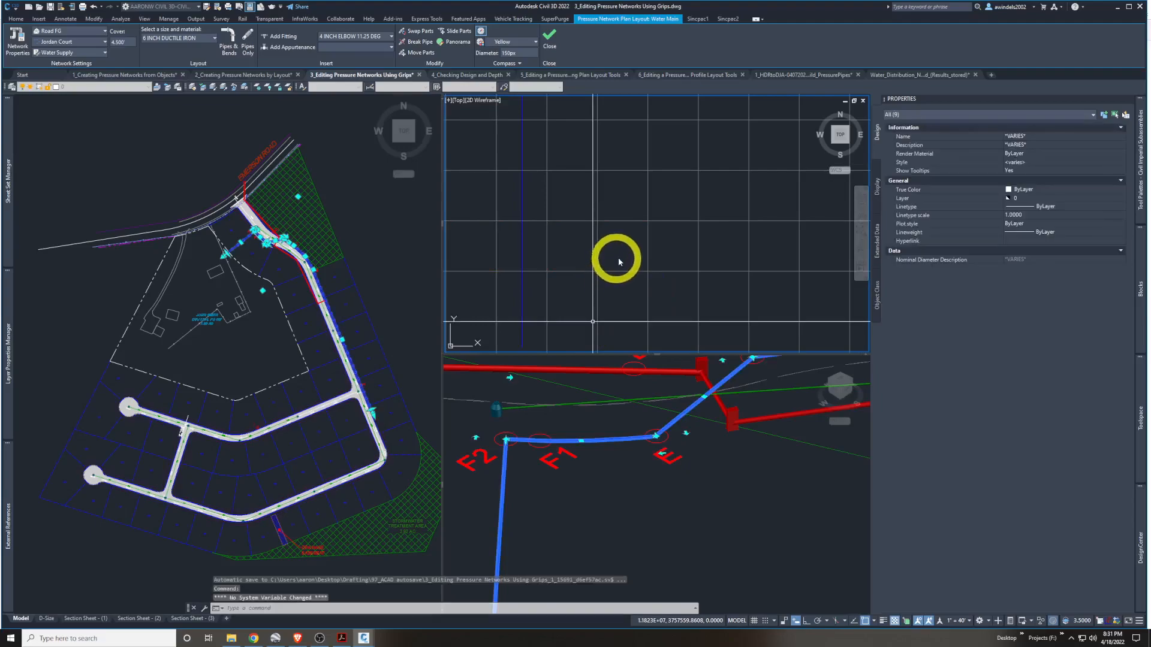
pyautogui.press('Escape')
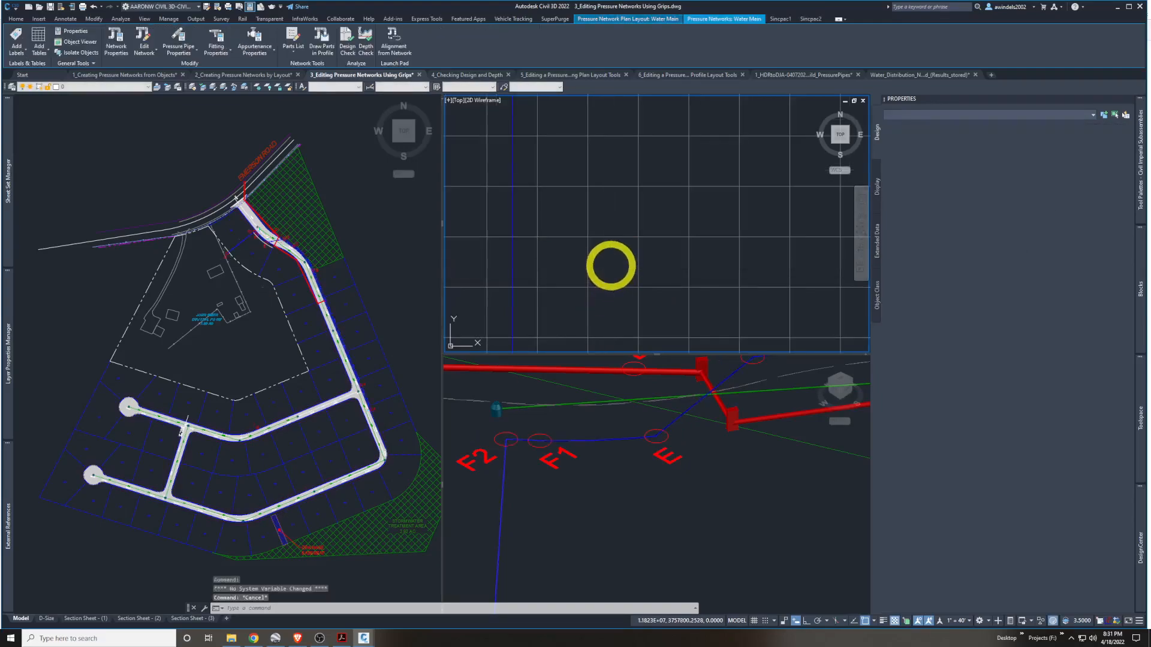
pyautogui.scroll(-10, 611, 269)
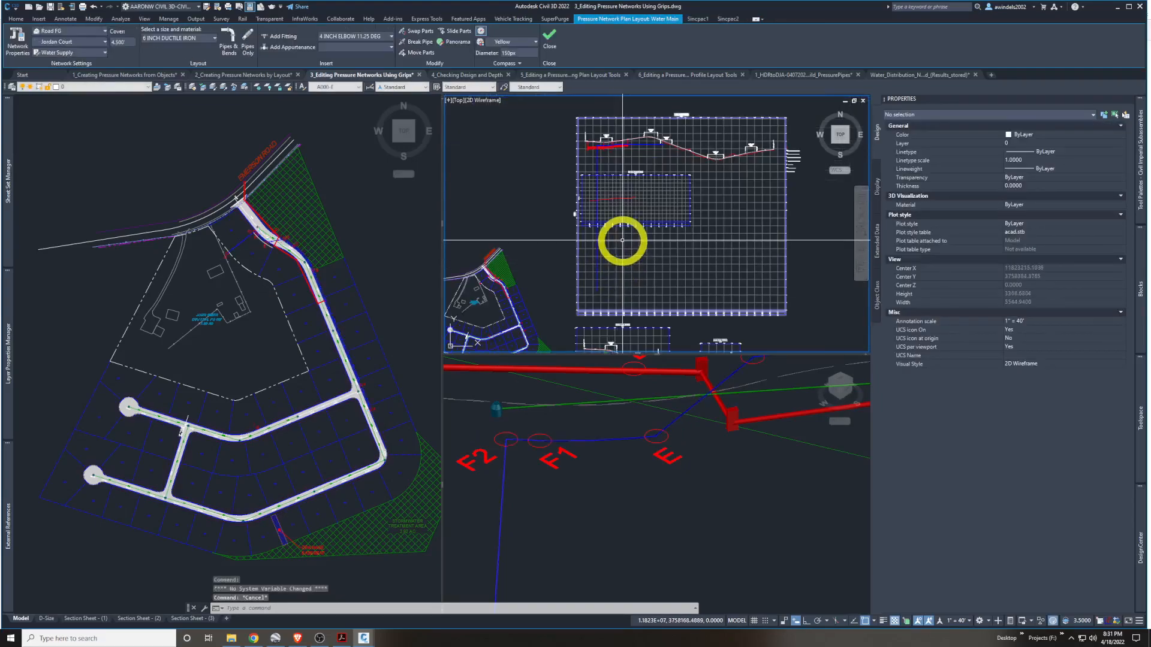
pyautogui.scroll(3, 619, 142)
pyautogui.scroll(6, 620, 142)
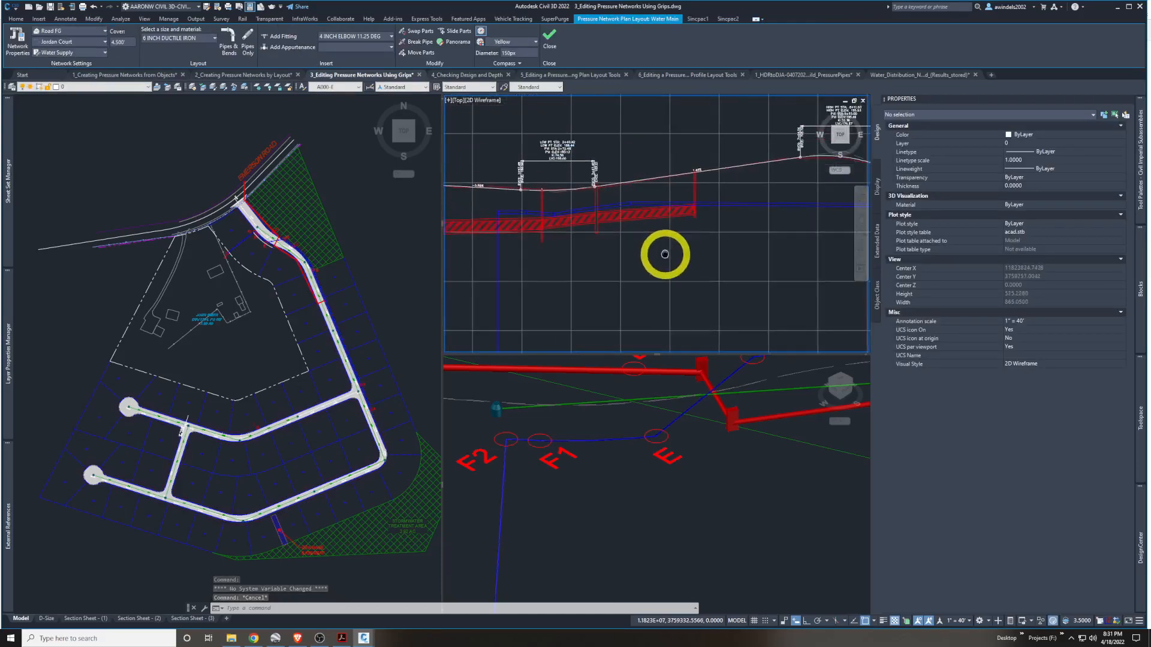
# Examine the waterline drawn in the profile view, following its plunging end pipe and inspecting the low fitting above the red hatched pipe
pyautogui.scroll(8, 644, 256)
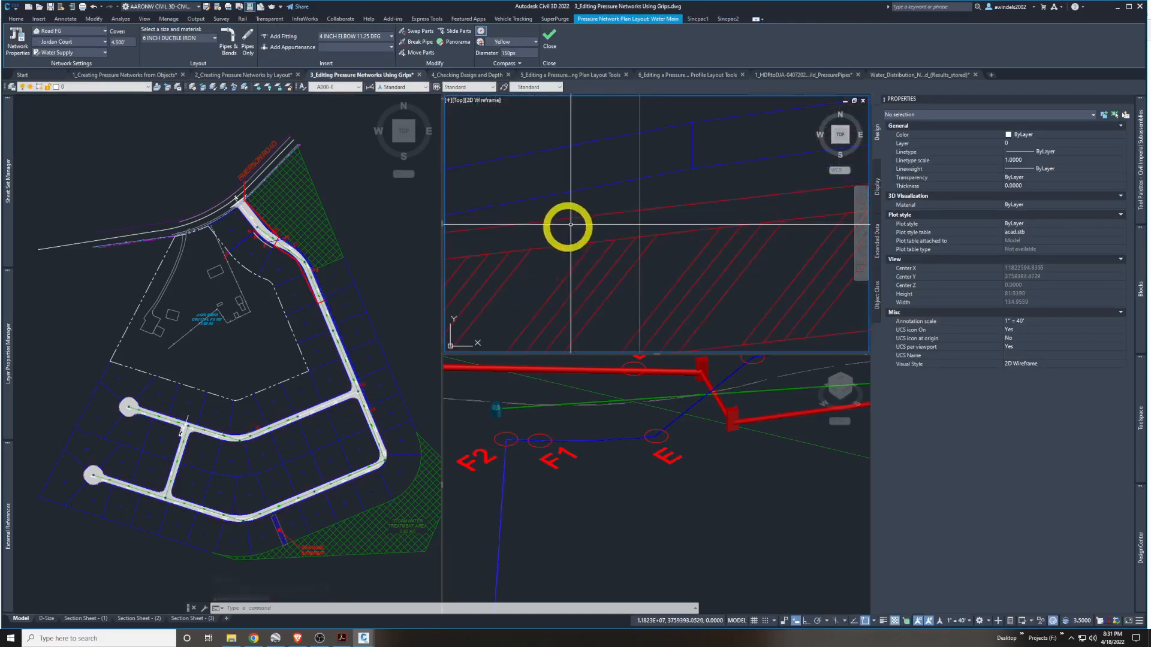
pyautogui.scroll(-8, 612, 262)
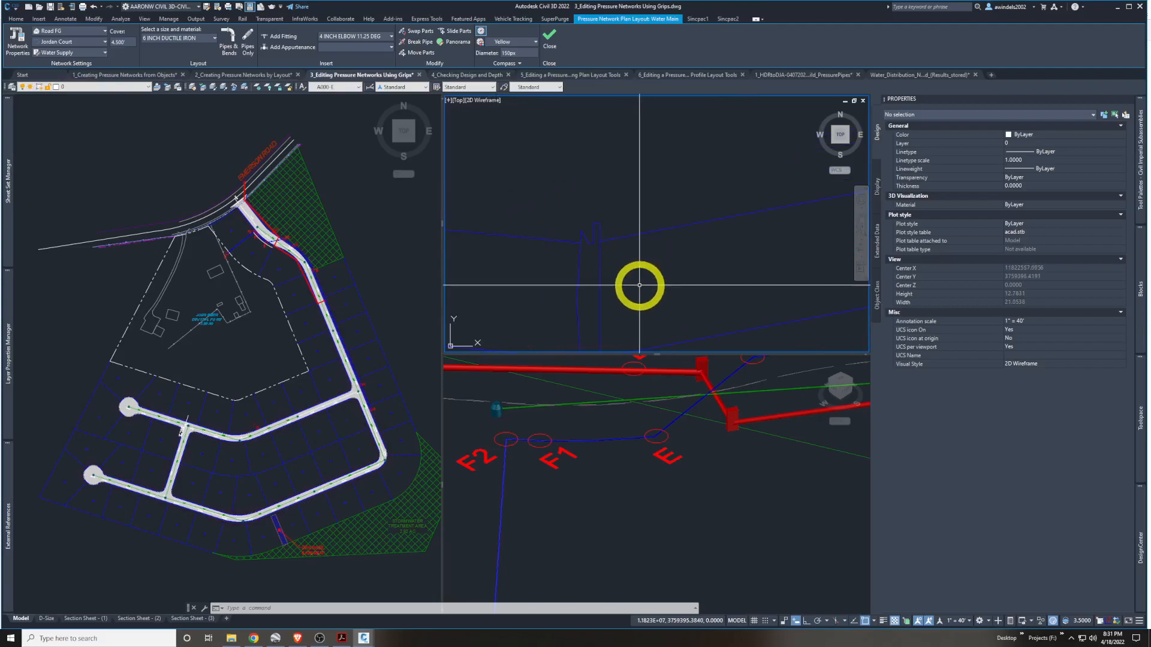
pyautogui.moveTo(834, 275); pyautogui.dragTo(540, 213, button='middle')
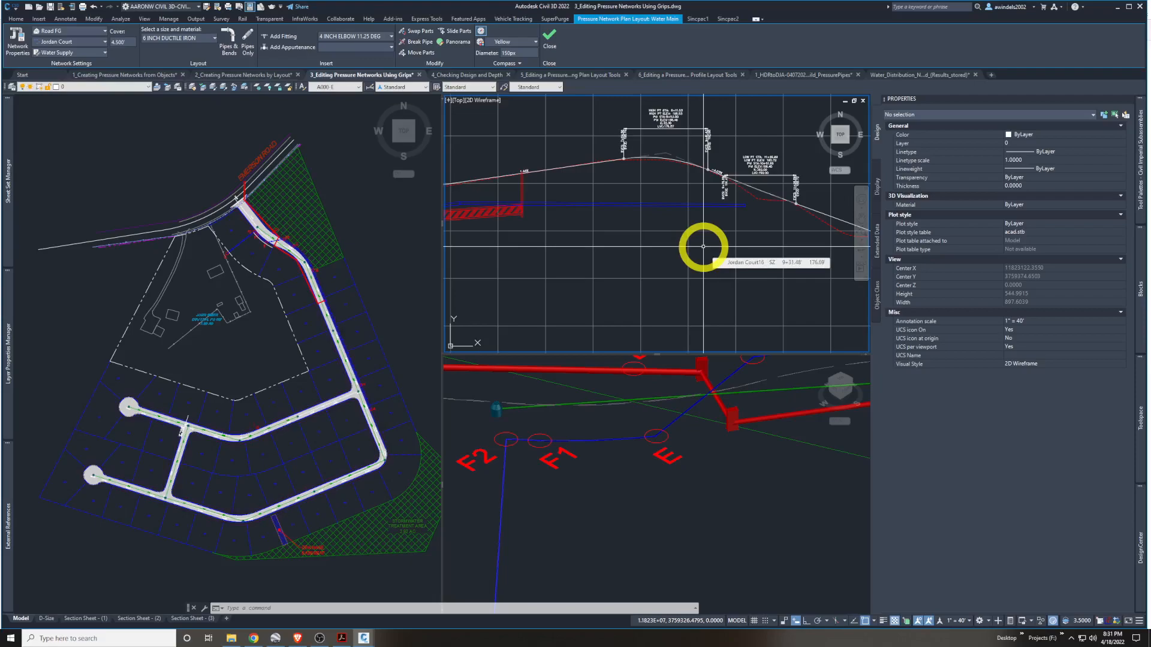
pyautogui.moveTo(704, 246); pyautogui.dragTo(749, 246, button='middle')
pyautogui.moveTo(607, 263); pyautogui.dragTo(768, 284, button='middle')
pyautogui.moveTo(652, 294); pyautogui.dragTo(653, 188, button='middle')
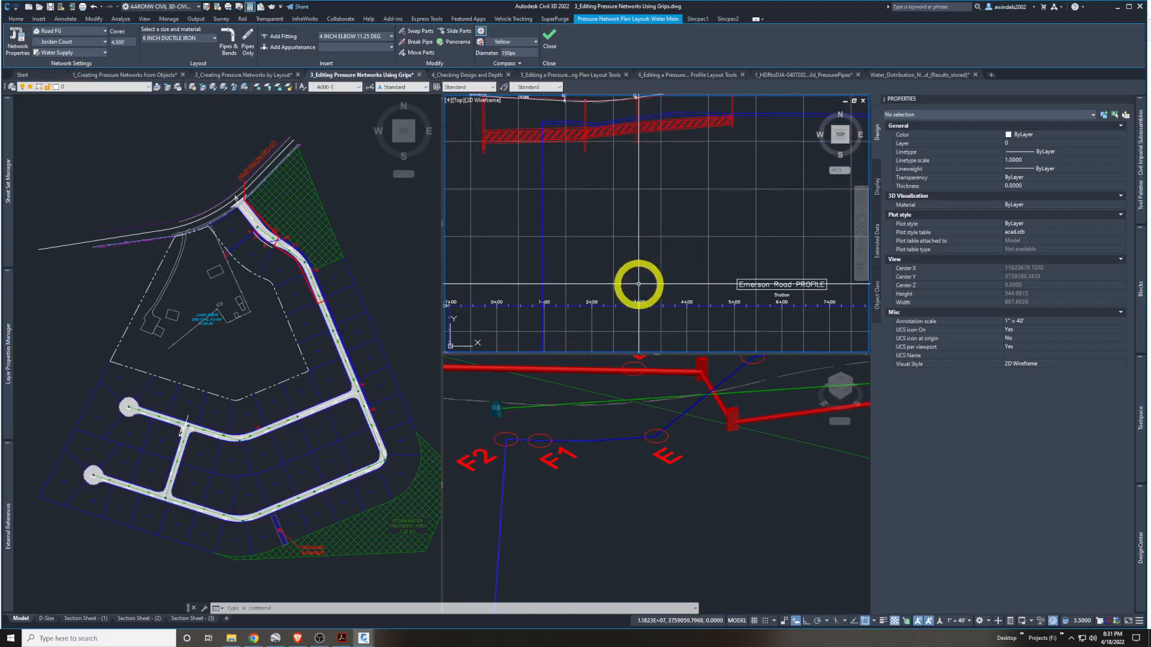
pyautogui.scroll(-8, 612, 302)
pyautogui.moveTo(612, 301); pyautogui.dragTo(571, 141, button='middle')
pyautogui.scroll(8, 590, 280)
pyautogui.scroll(2, 593, 310)
pyautogui.moveTo(544, 329)
pyautogui.mouseDown(button='middle')
pyautogui.moveTo(664, 323)
pyautogui.moveTo(564, 330)
pyautogui.mouseUp(button='middle')
pyautogui.scroll(-10, 566, 275)
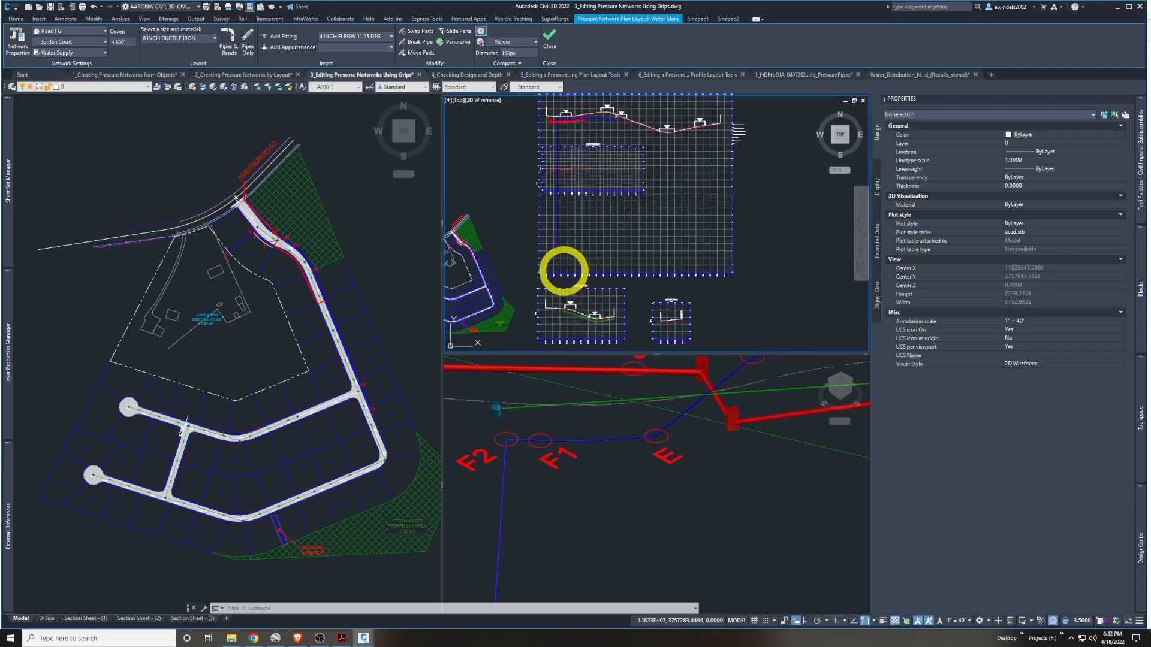
pyautogui.scroll(10, 565, 154)
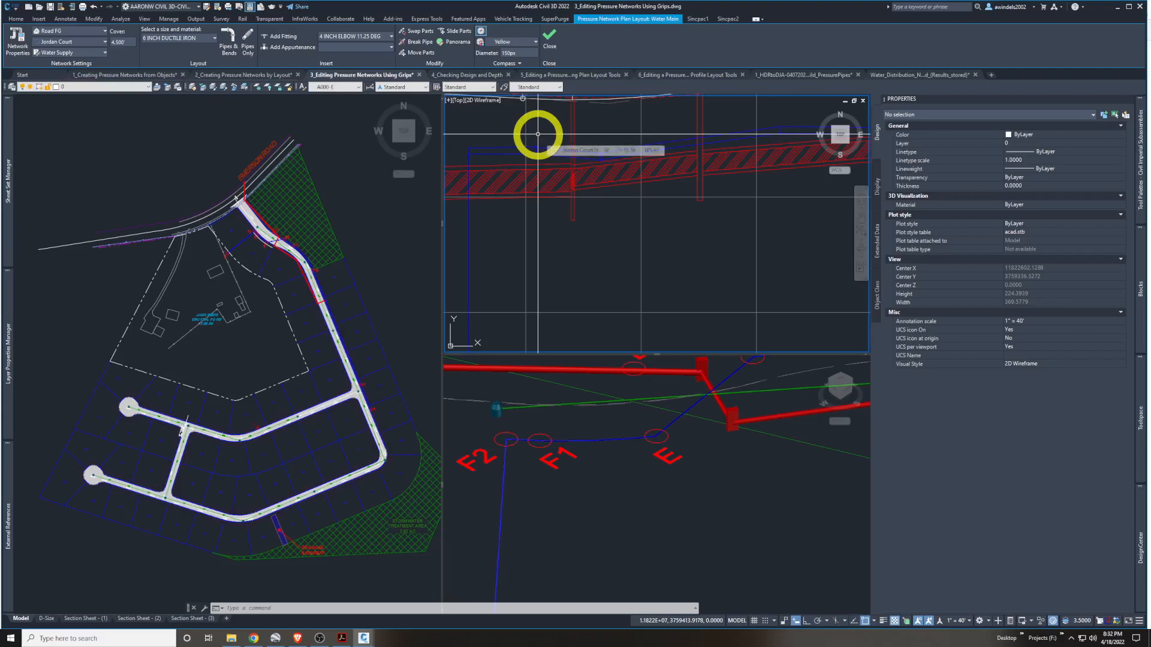
pyautogui.scroll(5, 602, 144)
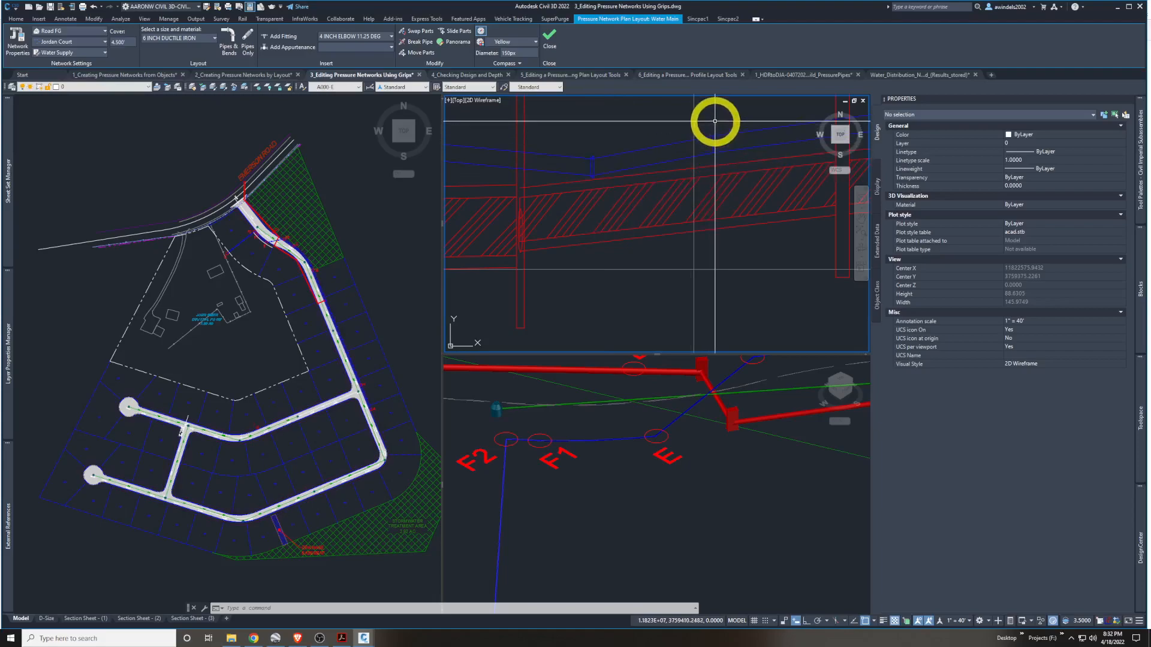
pyautogui.click(595, 164)
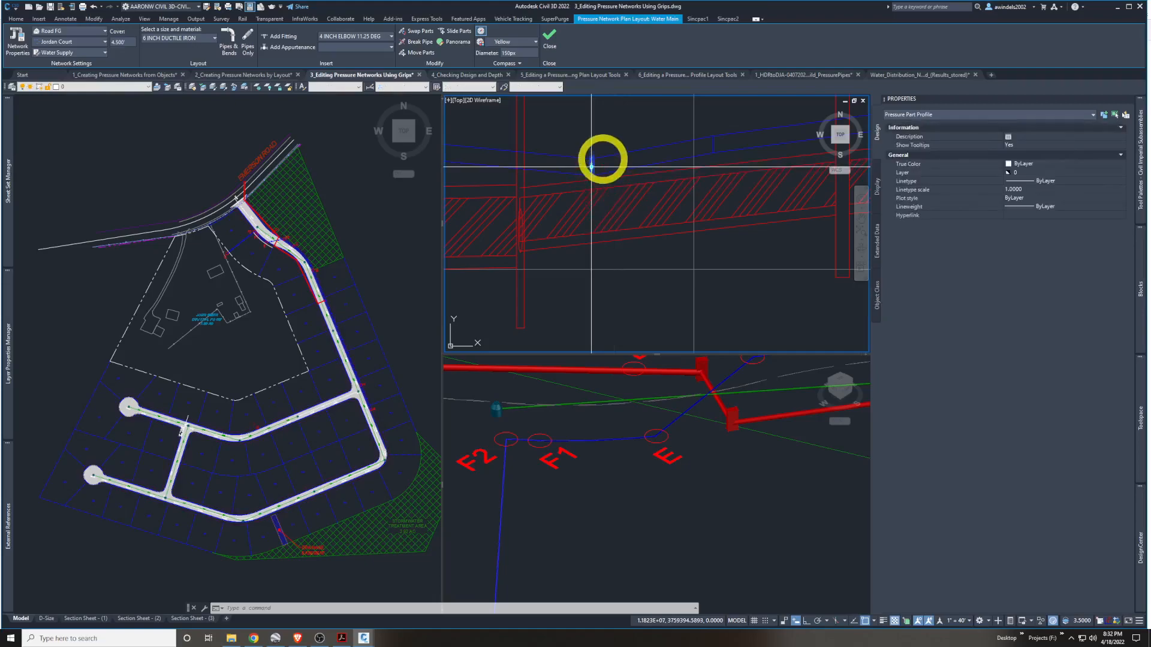
pyautogui.scroll(3, 612, 188)
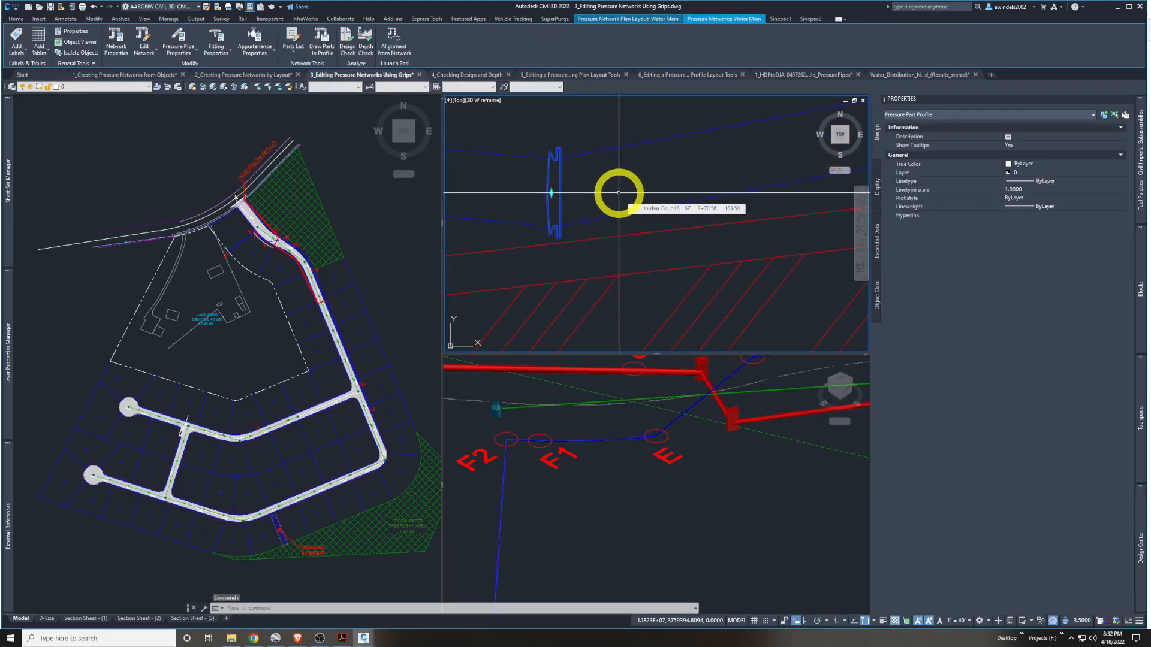
pyautogui.scroll(-3, 619, 193)
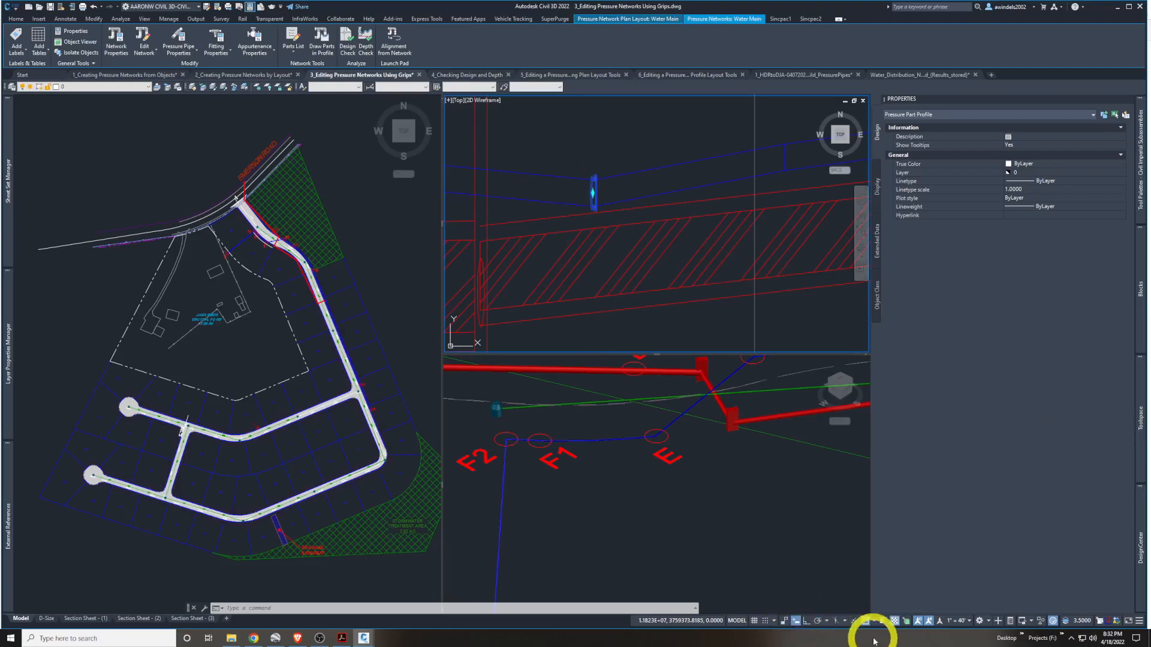
# Add Dynamic UCS, Selection Filtering, Gizmo, 3D Object Snap and Units to the displayed status bar items
pyautogui.click(1140, 622)
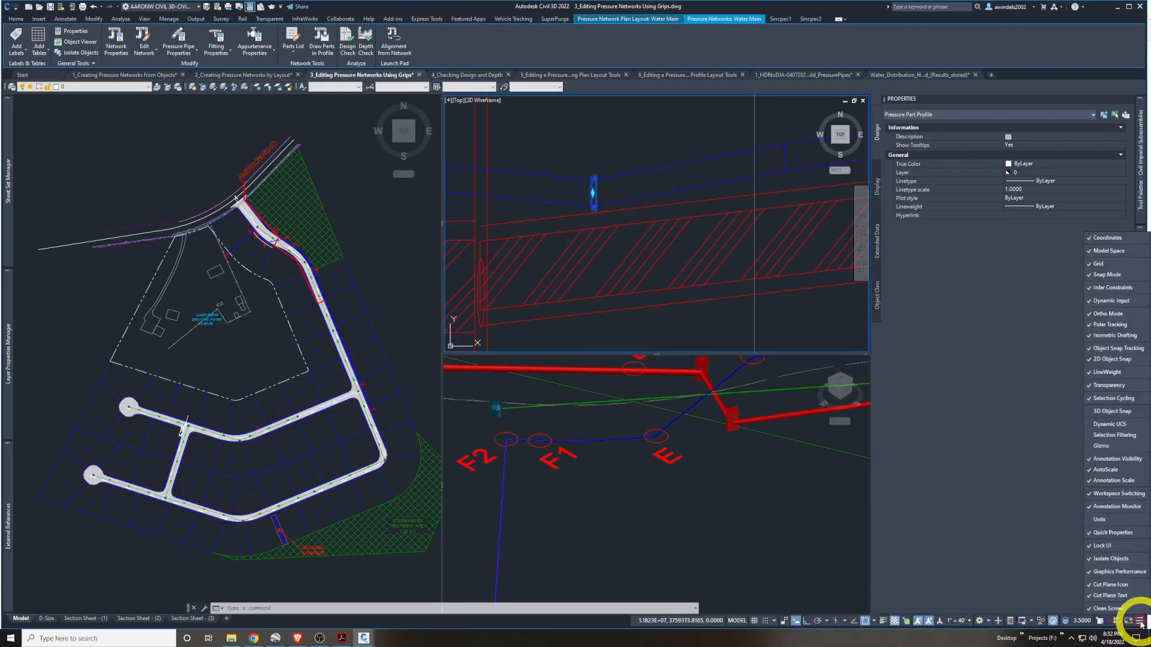
pyautogui.click(1115, 424)
pyautogui.click(1117, 436)
pyautogui.click(1112, 446)
pyautogui.click(1106, 414)
pyautogui.click(1116, 521)
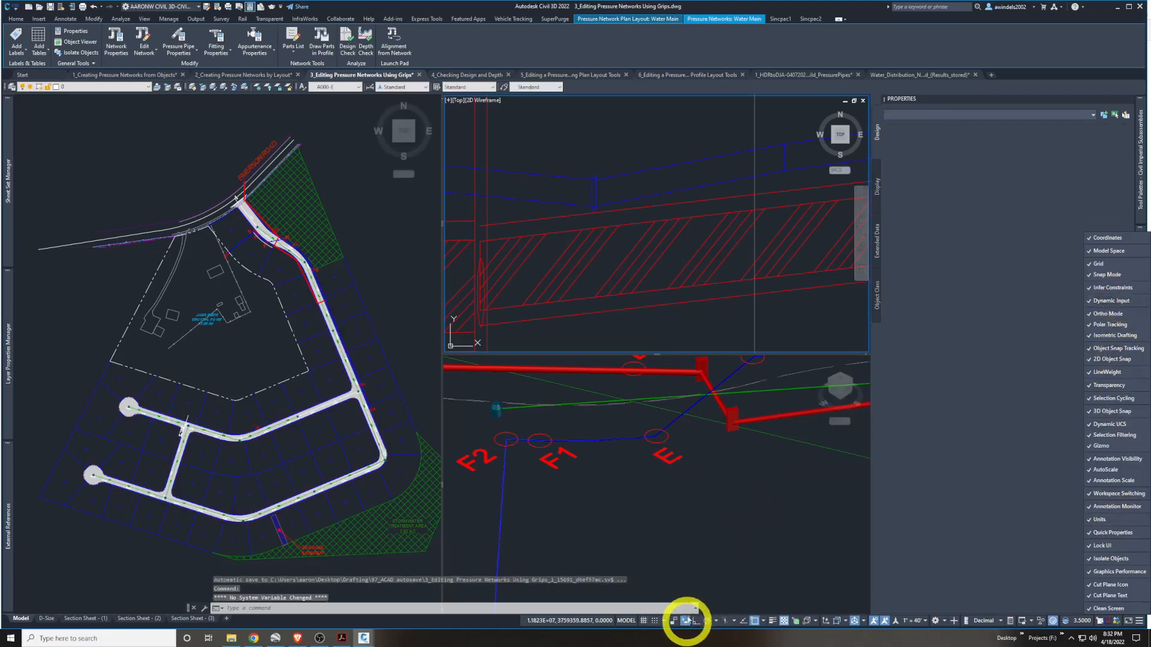
pyautogui.click(600, 337)
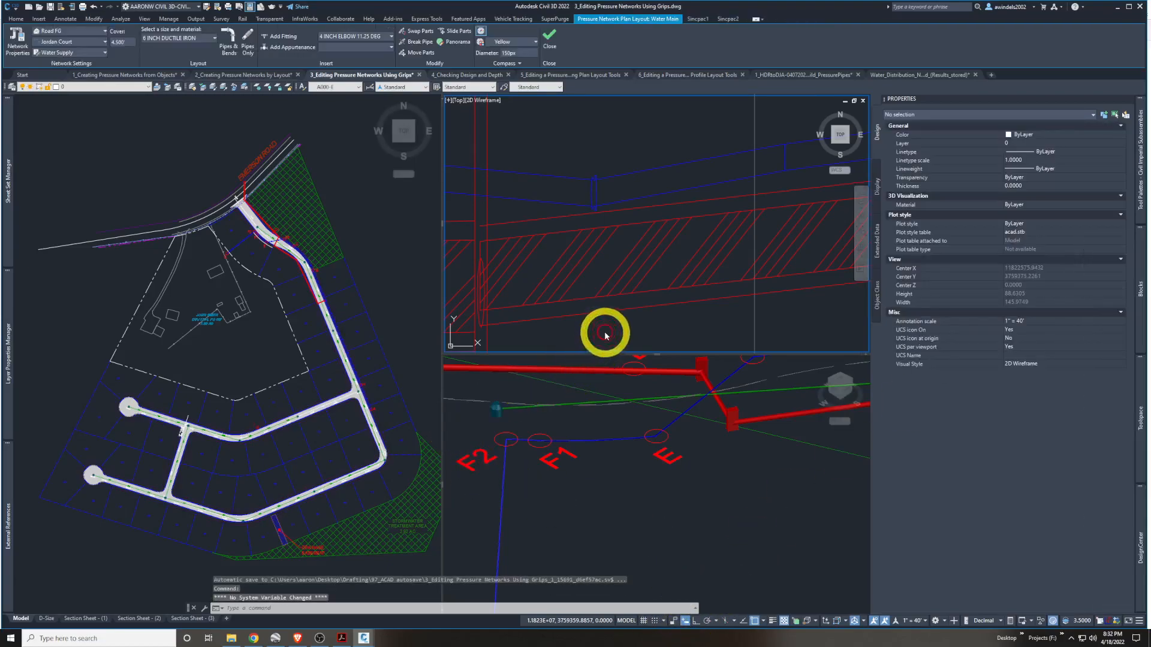
# Raise the low waterline fitting just past the red manhole to elevation 184 in the profile view by stretching its grip
pyautogui.click(596, 193)
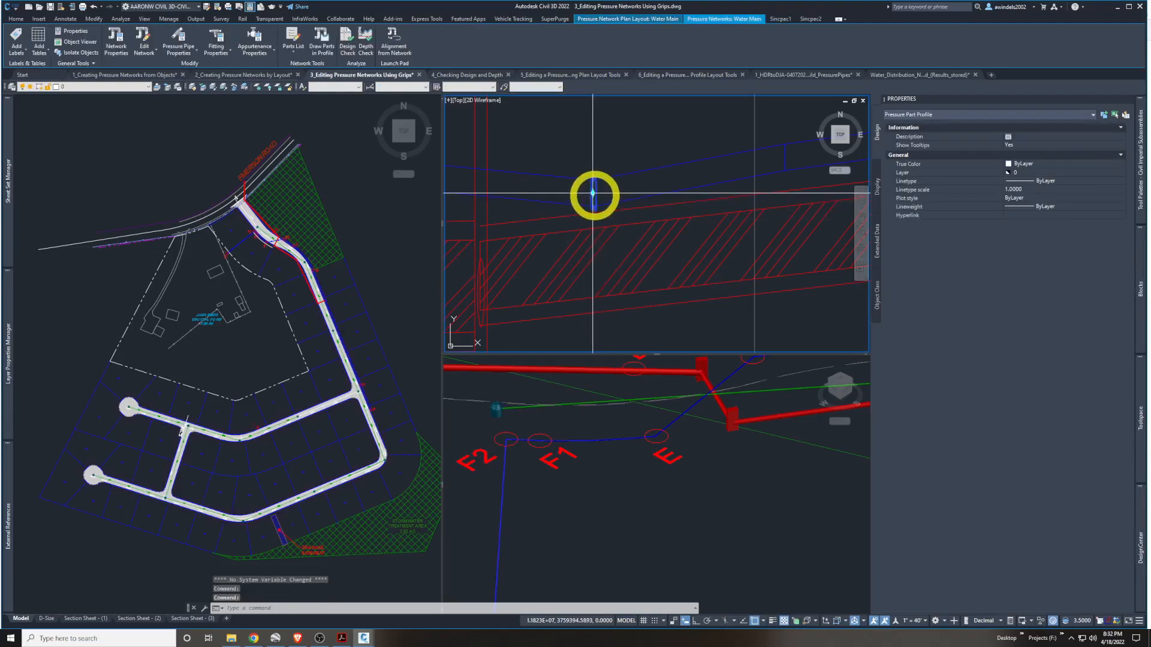
pyautogui.click(593, 193)
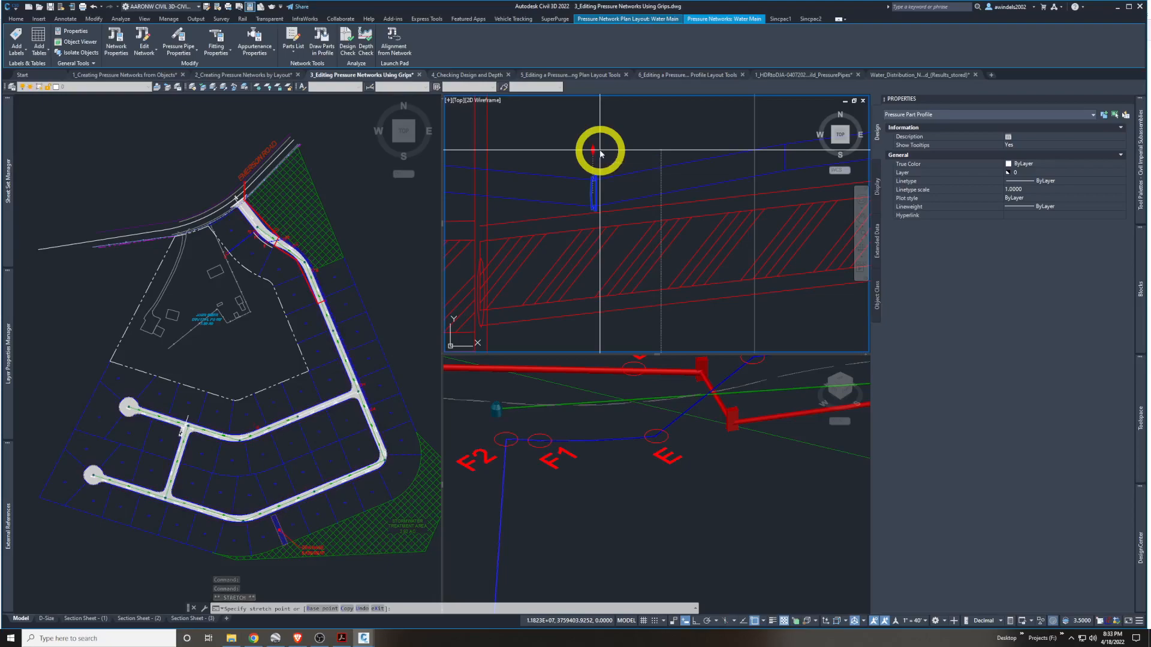
pyautogui.write('184')
pyautogui.press('Return')
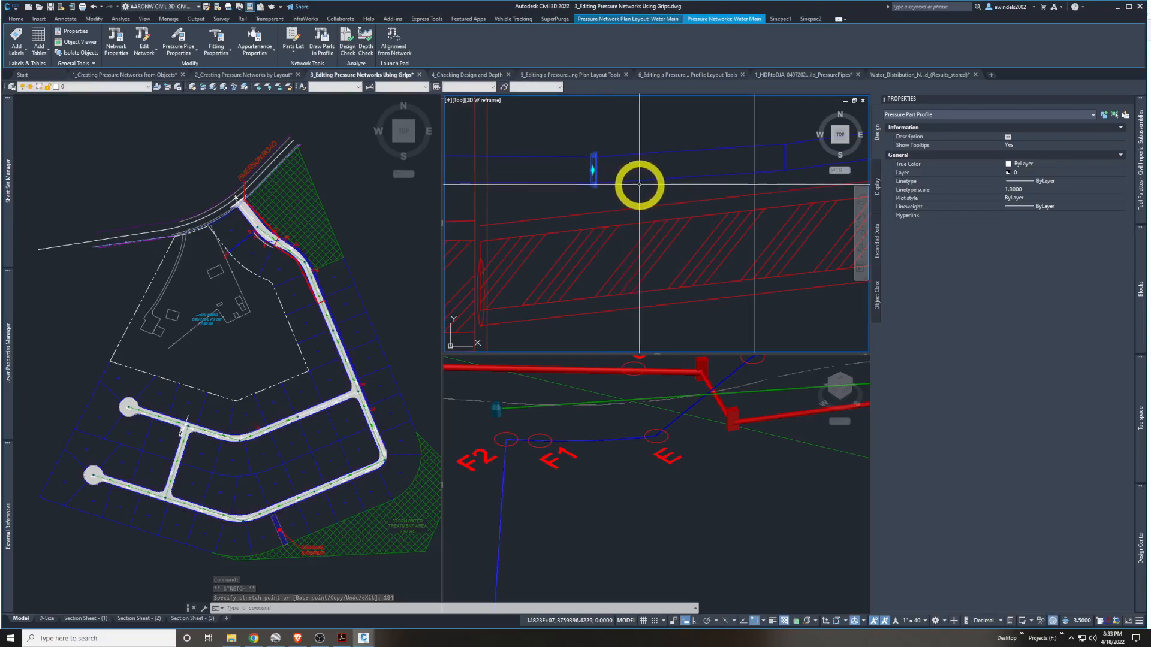
pyautogui.scroll(1, 640, 184)
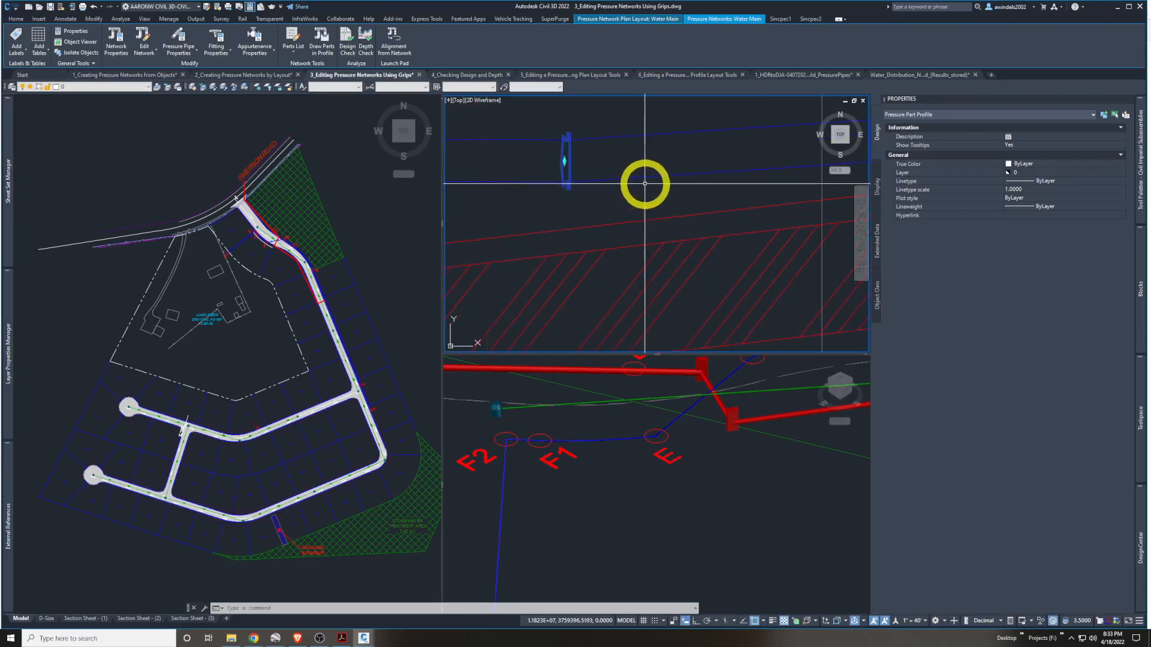
pyautogui.scroll(2, 645, 183)
pyautogui.moveTo(645, 183); pyautogui.dragTo(825, 216, button='middle')
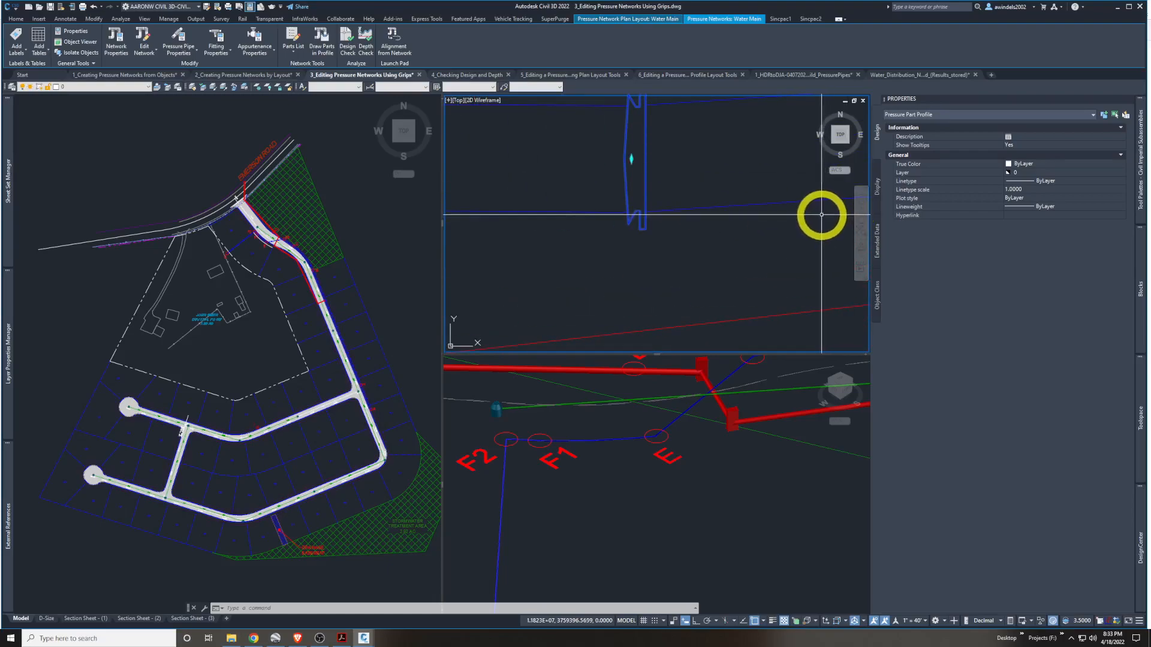
pyautogui.scroll(-5, 670, 186)
# Try the same profile fitting at elevation 183, and return it to elevation 184
pyautogui.click(659, 195)
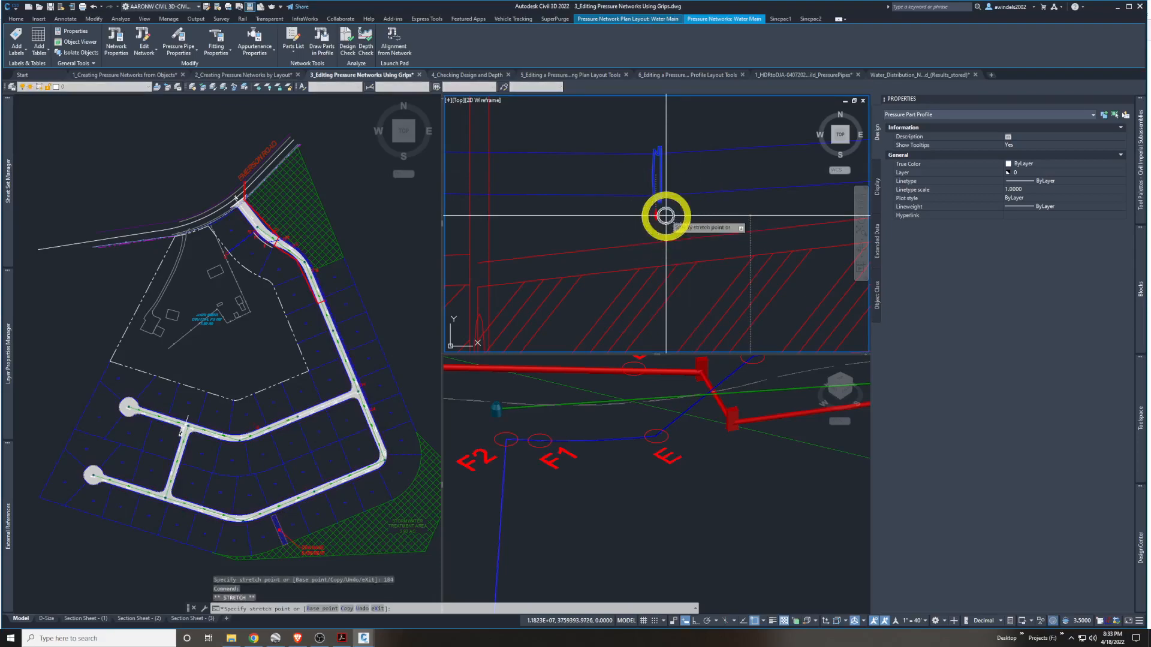
pyautogui.write('183')
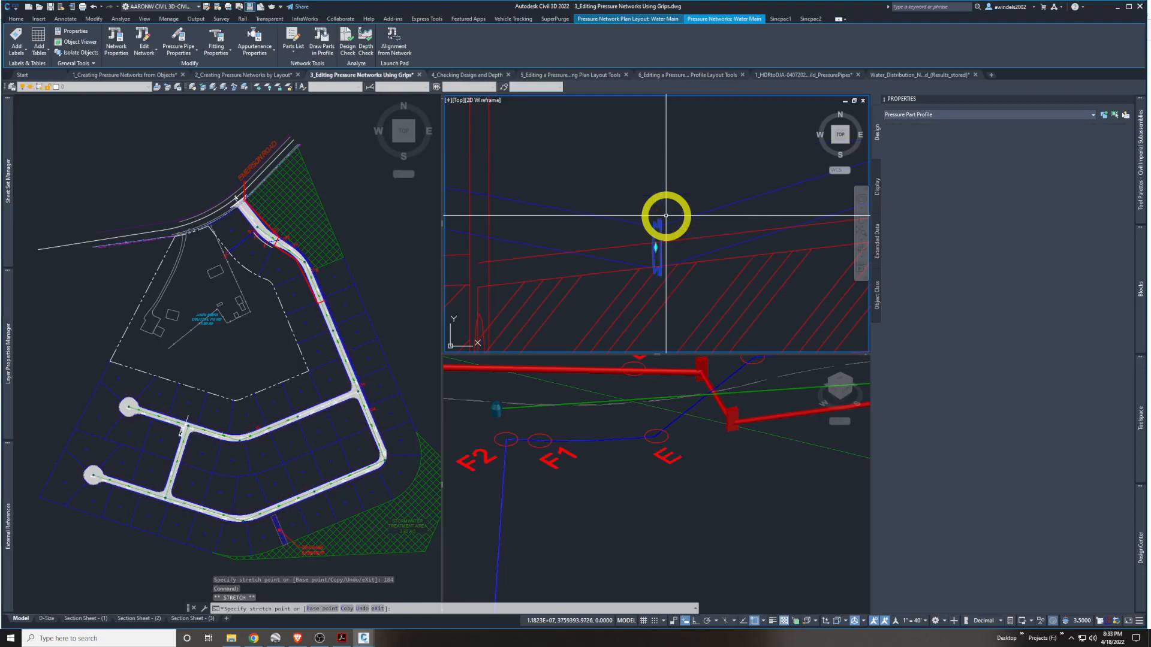
pyautogui.press('Return')
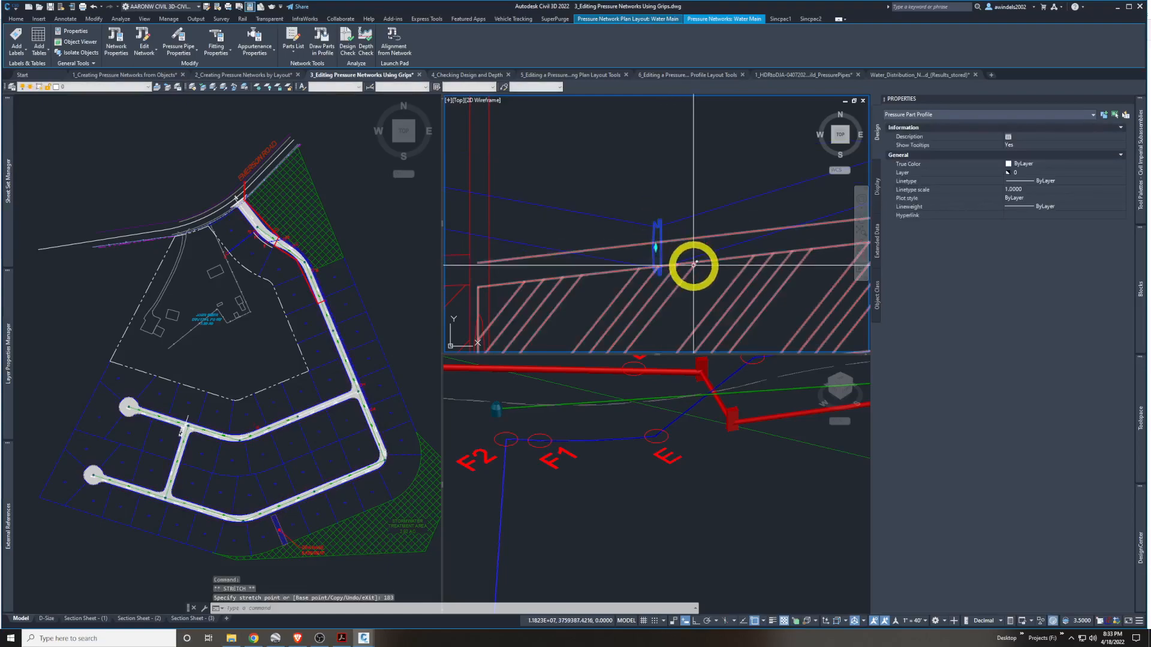
pyautogui.click(656, 171)
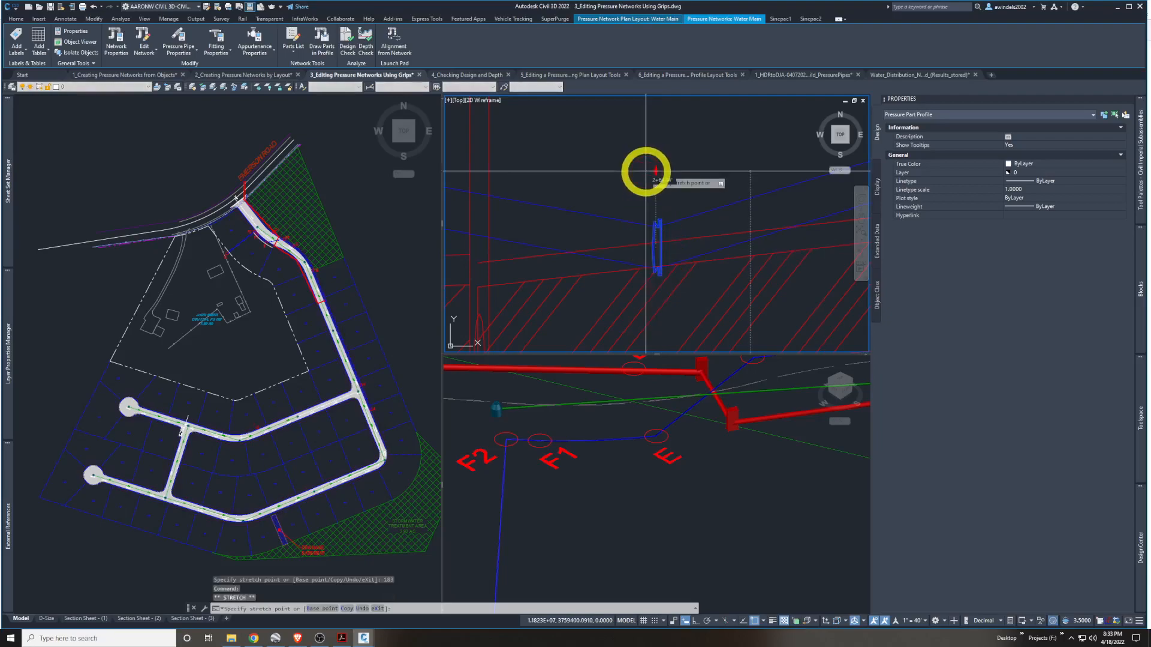
pyautogui.write('184')
pyautogui.press('Return')
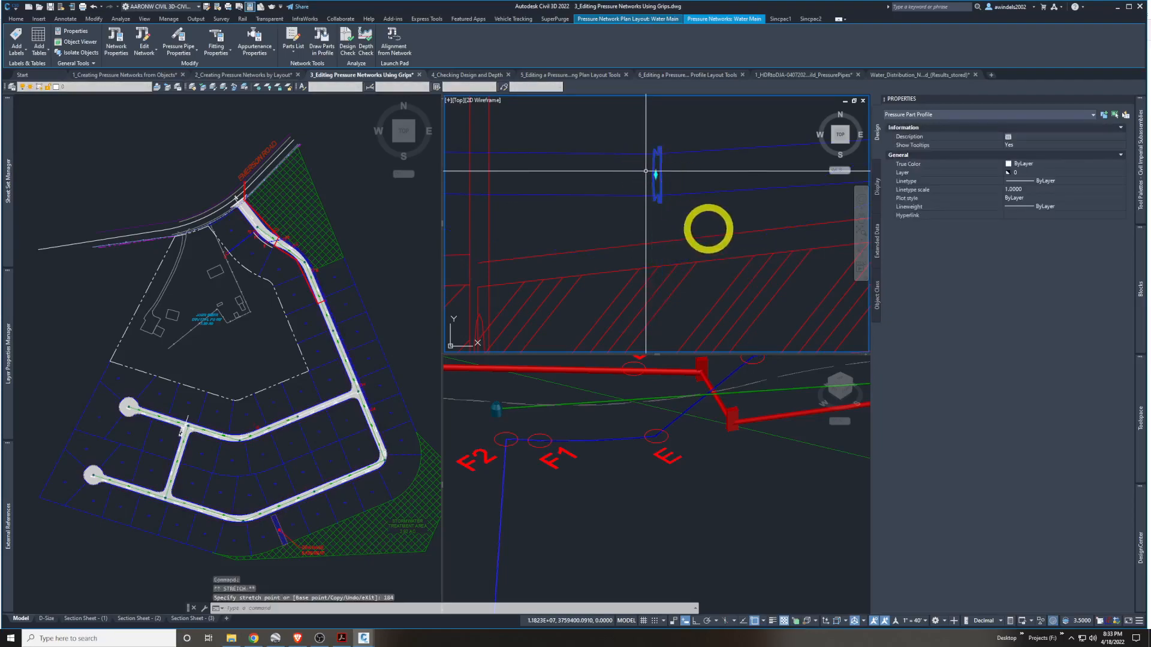
# Stretch the profile fitting up to elevation 185 and clear the selection
pyautogui.click(656, 174)
pyautogui.moveTo(674, 143); pyautogui.dragTo(674, 217, button='middle')
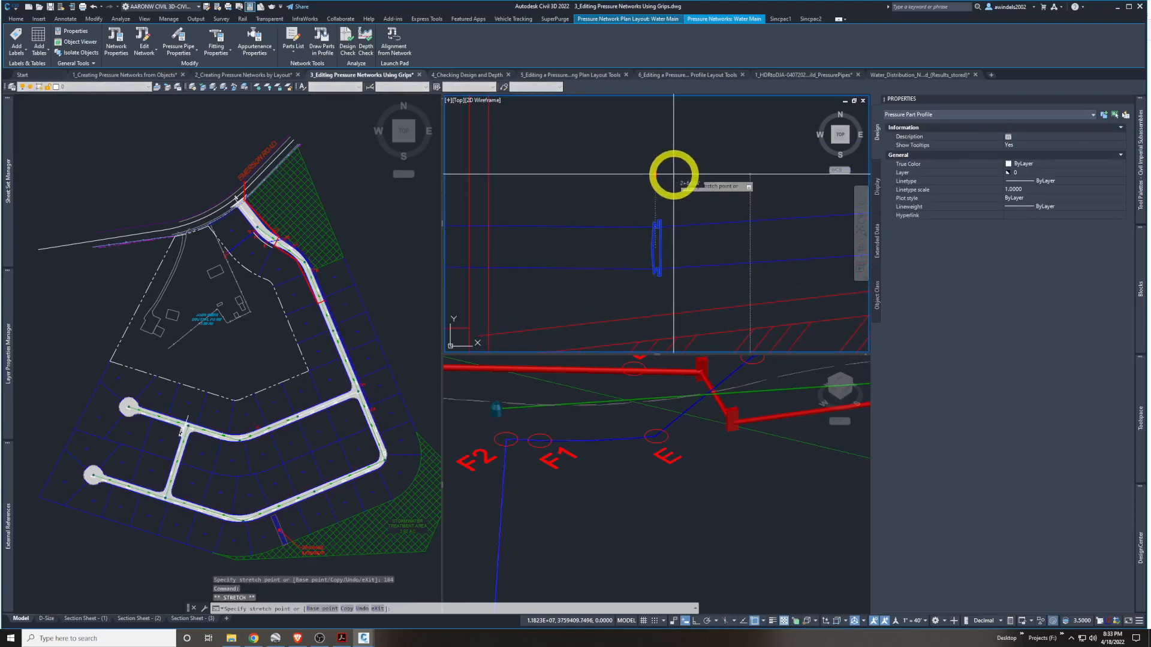
pyautogui.write('185')
pyautogui.press('Return')
pyautogui.scroll(-3, 657, 206)
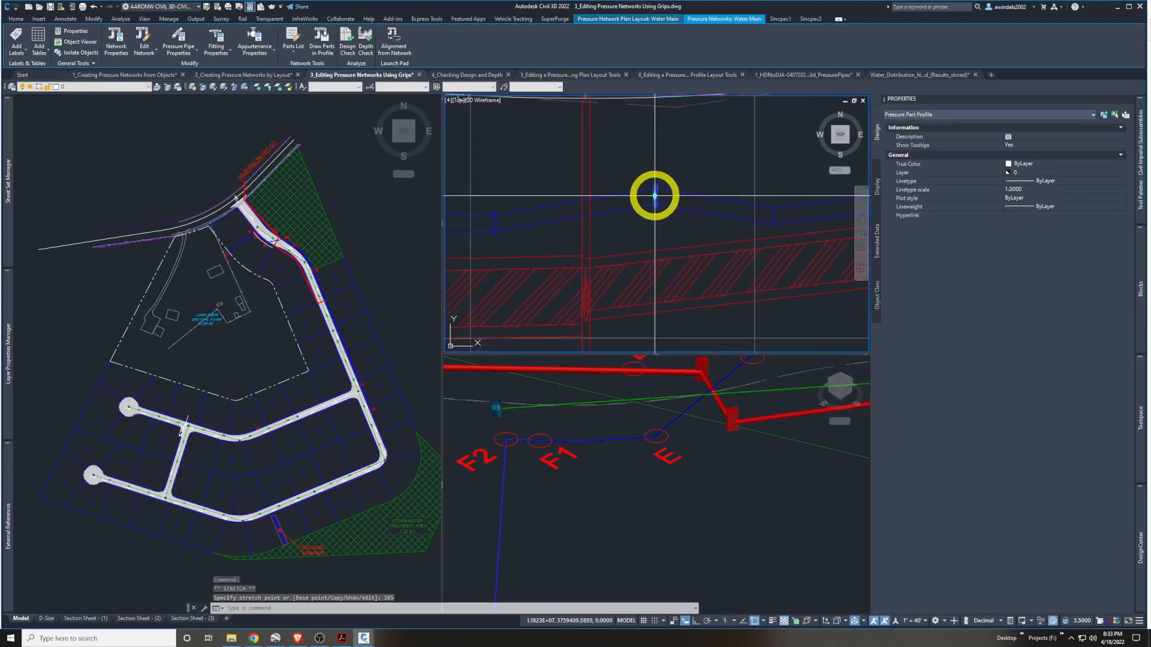
pyautogui.press('Escape')
pyautogui.press('Escape')
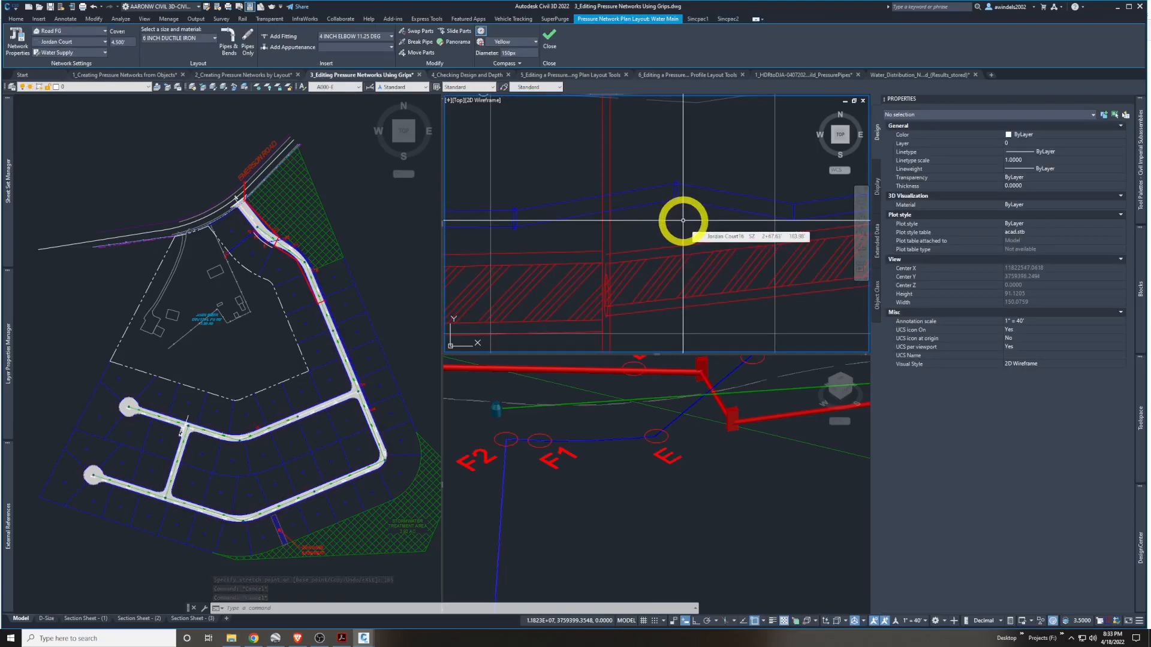
# Set the End Centerline Elevation of the plunging 6 INCH DUCTILE IRON pipe to 180 in its pressure pipe properties and apply it
pyautogui.scroll(-2, 682, 220)
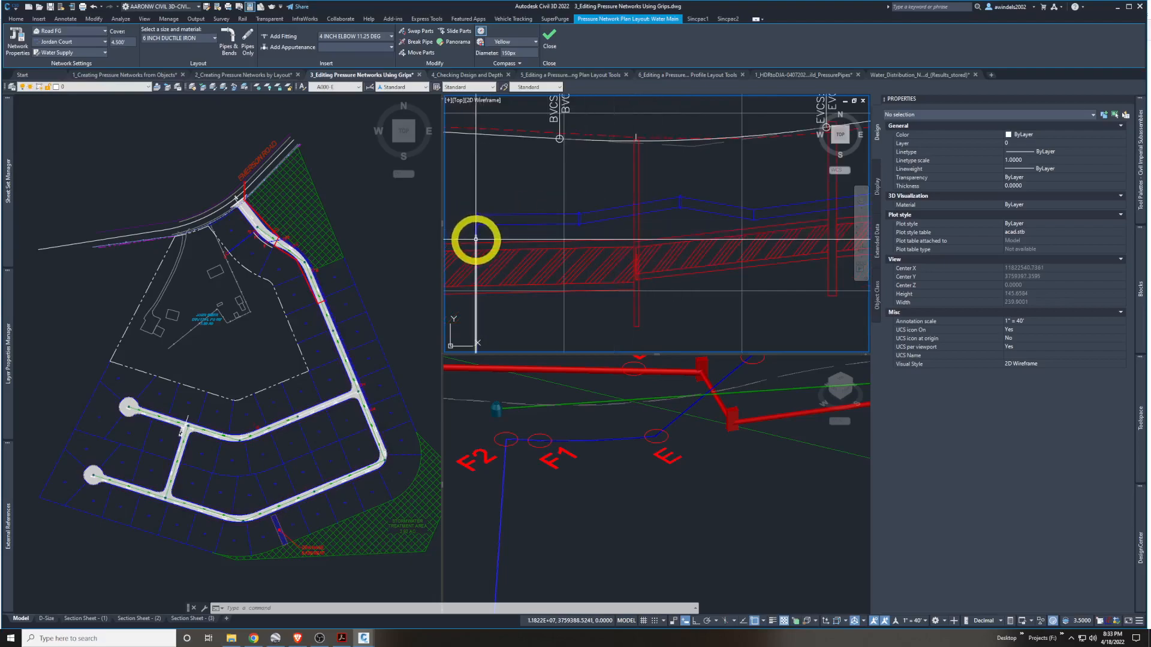
pyautogui.moveTo(539, 281); pyautogui.dragTo(551, 165, button='middle')
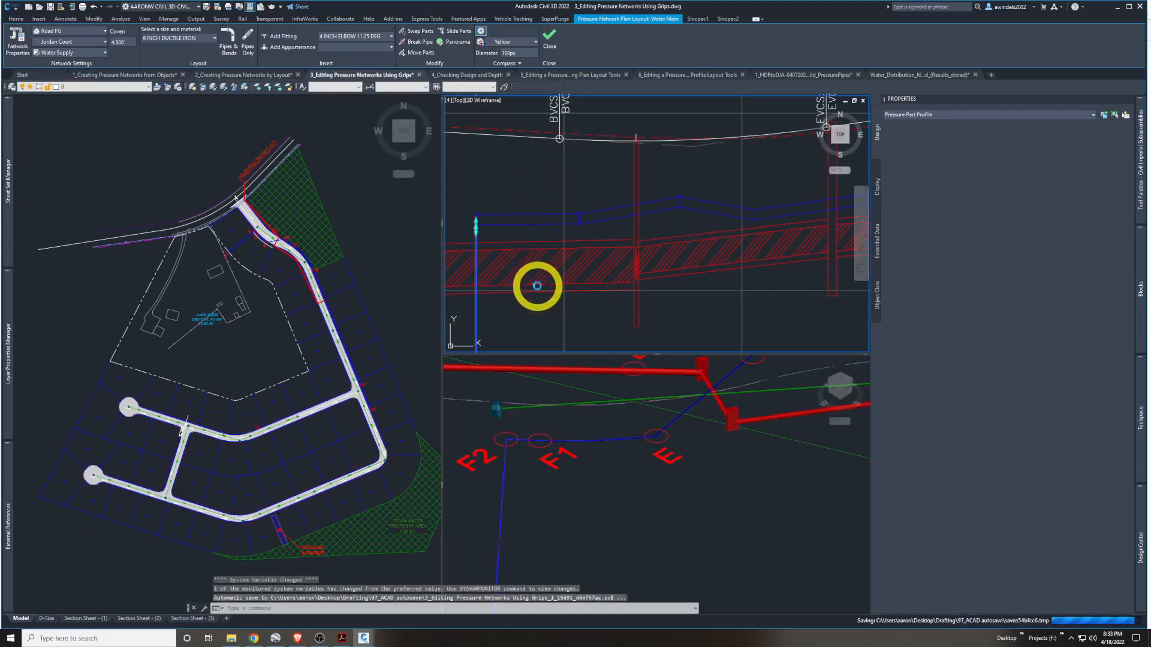
pyautogui.scroll(-6, 537, 287)
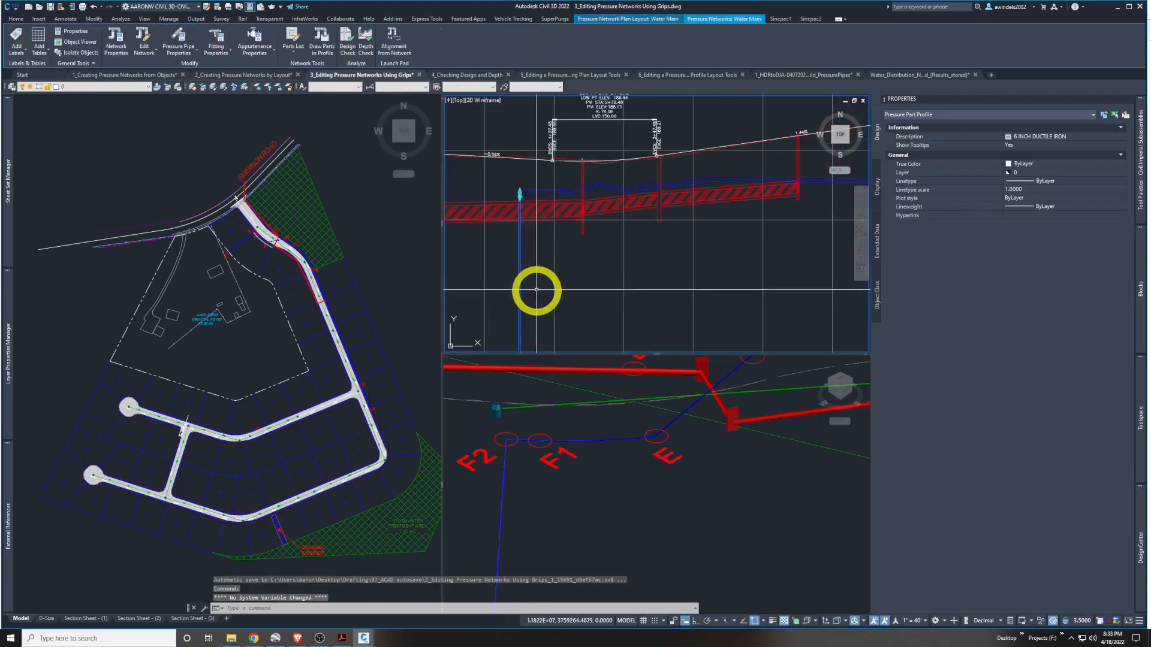
pyautogui.moveTo(552, 259); pyautogui.dragTo(558, 162, button='middle')
pyautogui.scroll(6, 548, 282)
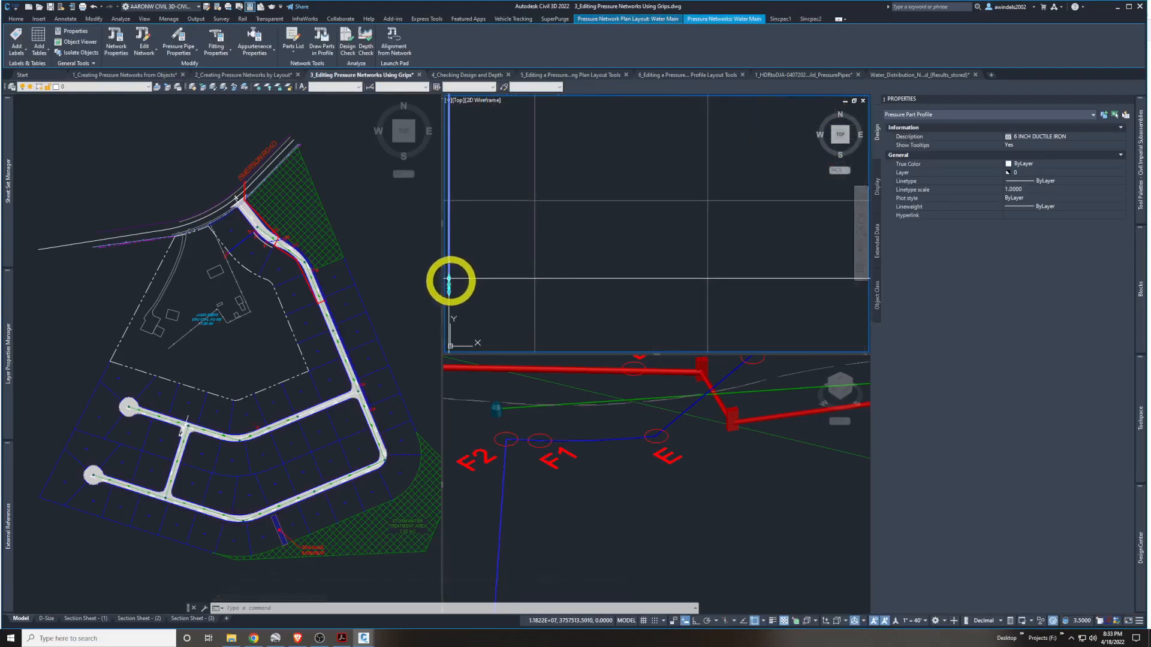
pyautogui.rightClick(482, 254)
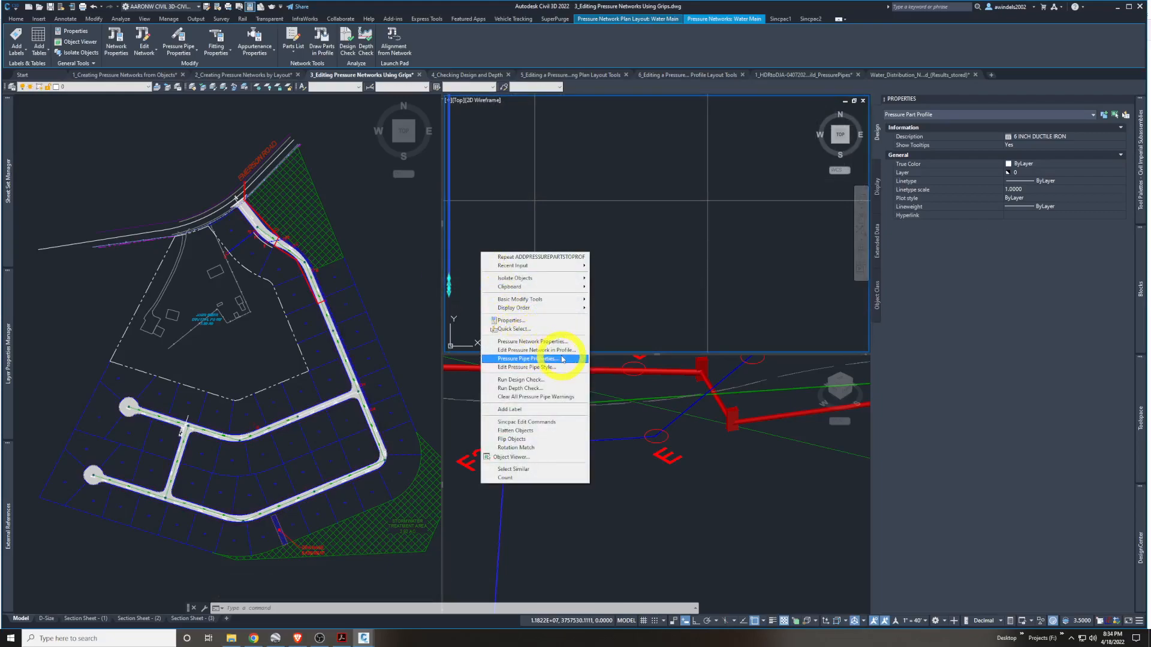
pyautogui.click(528, 359)
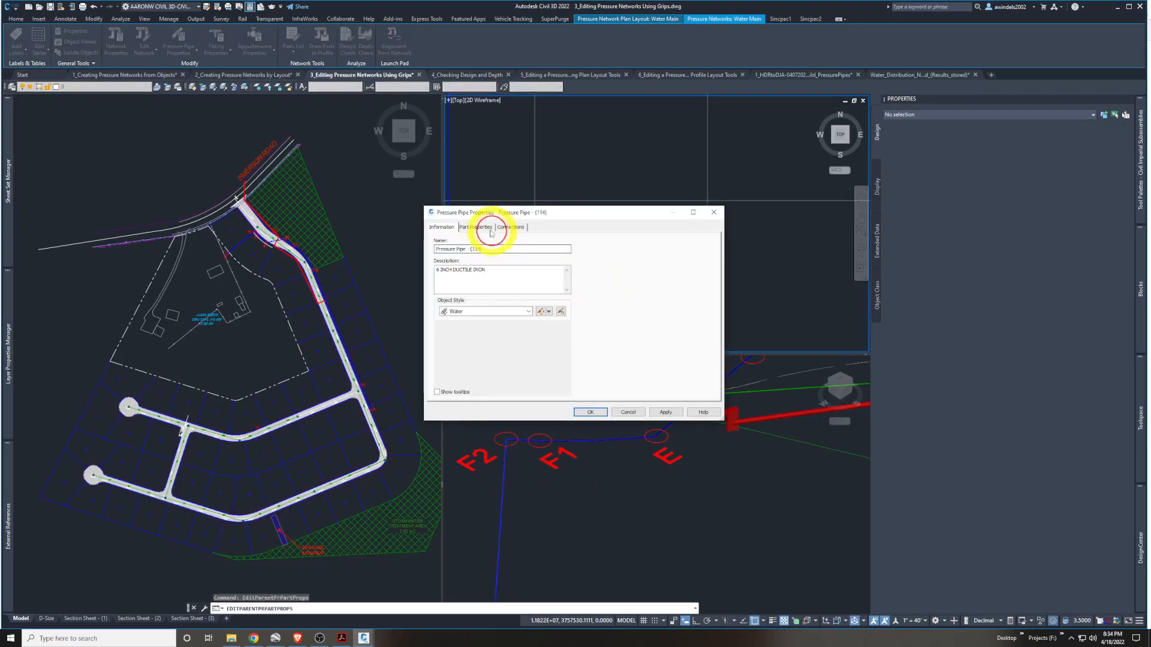
pyautogui.click(476, 228)
pyautogui.moveTo(707, 290); pyautogui.dragTo(715, 313)
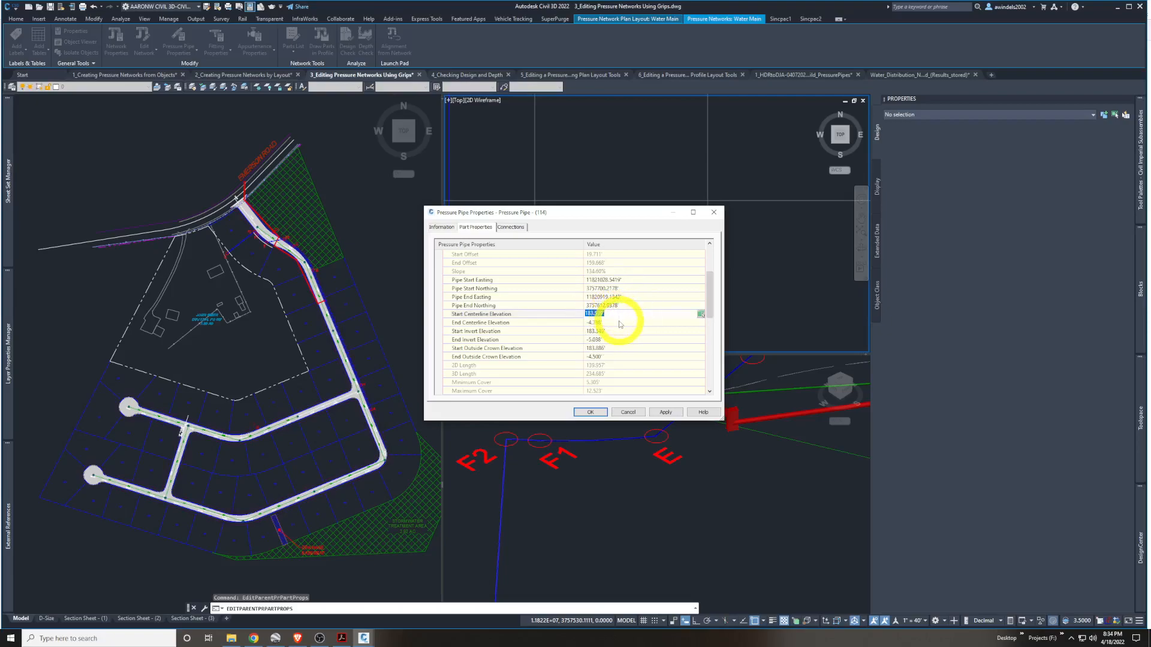
pyautogui.click(613, 323)
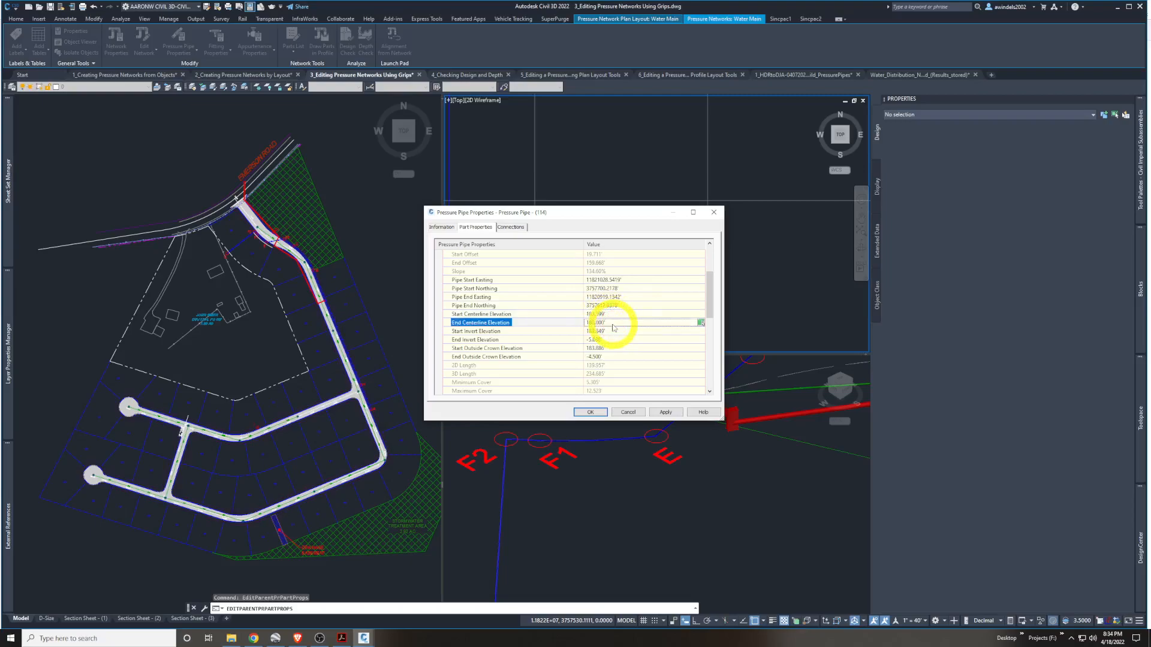
pyautogui.click(666, 413)
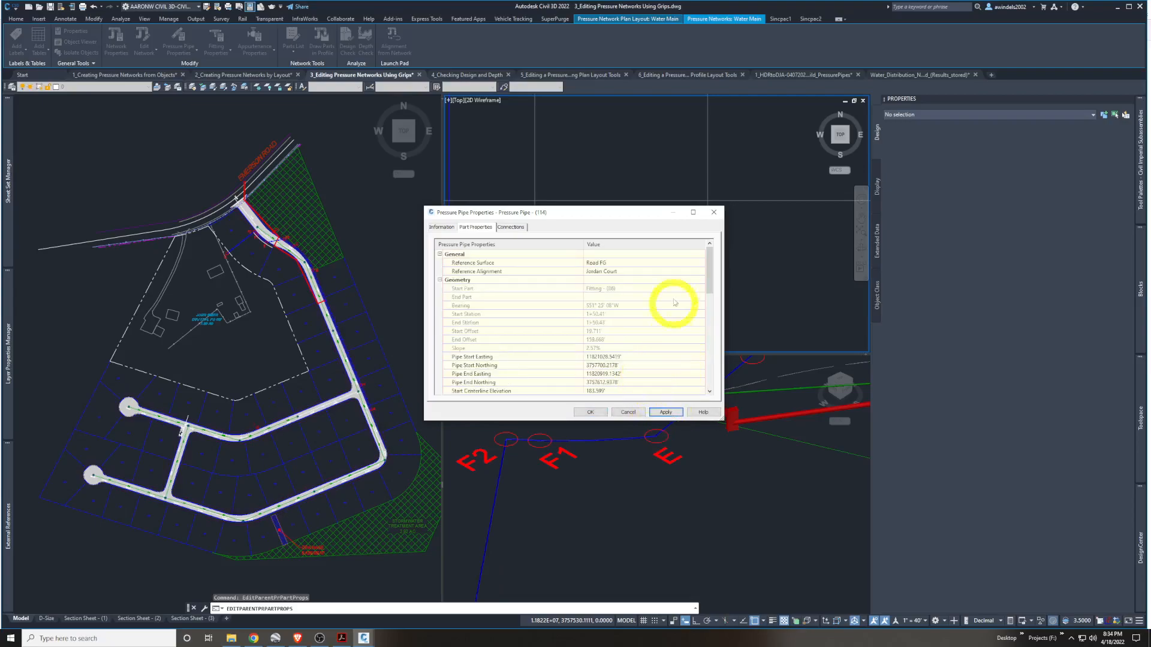
# Review the plunging pipe's geometry and elevation values in its pressure pipe properties, and close the properties with the values accepted
pyautogui.moveTo(709, 279); pyautogui.dragTo(710, 304)
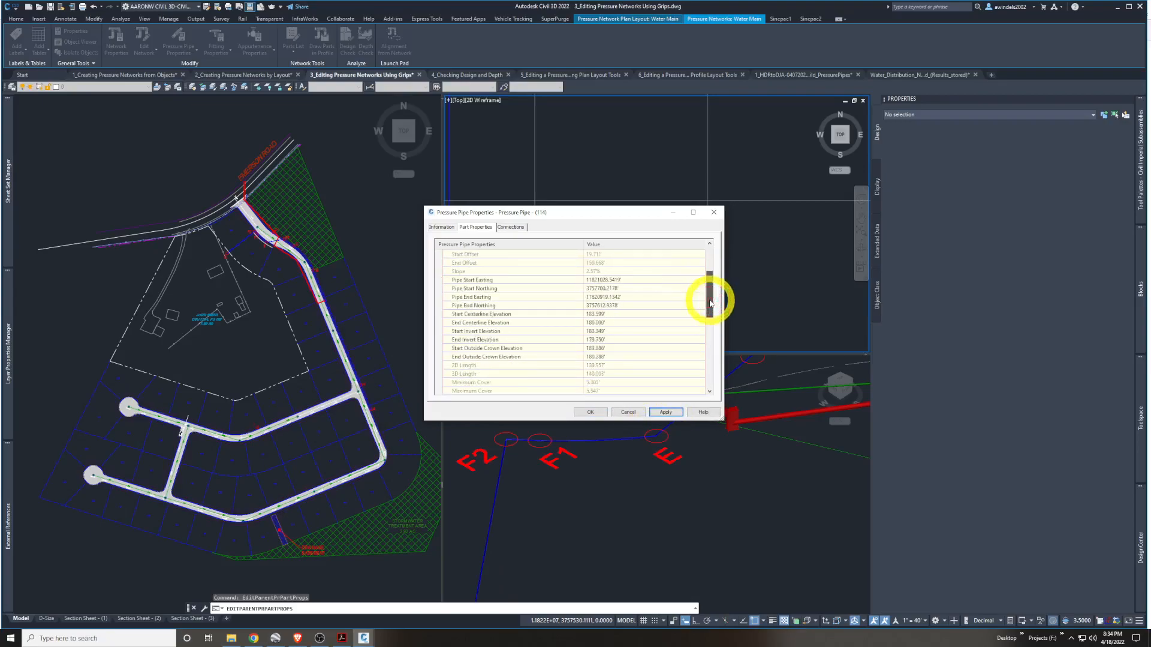
pyautogui.click(591, 411)
pyautogui.press('Escape')
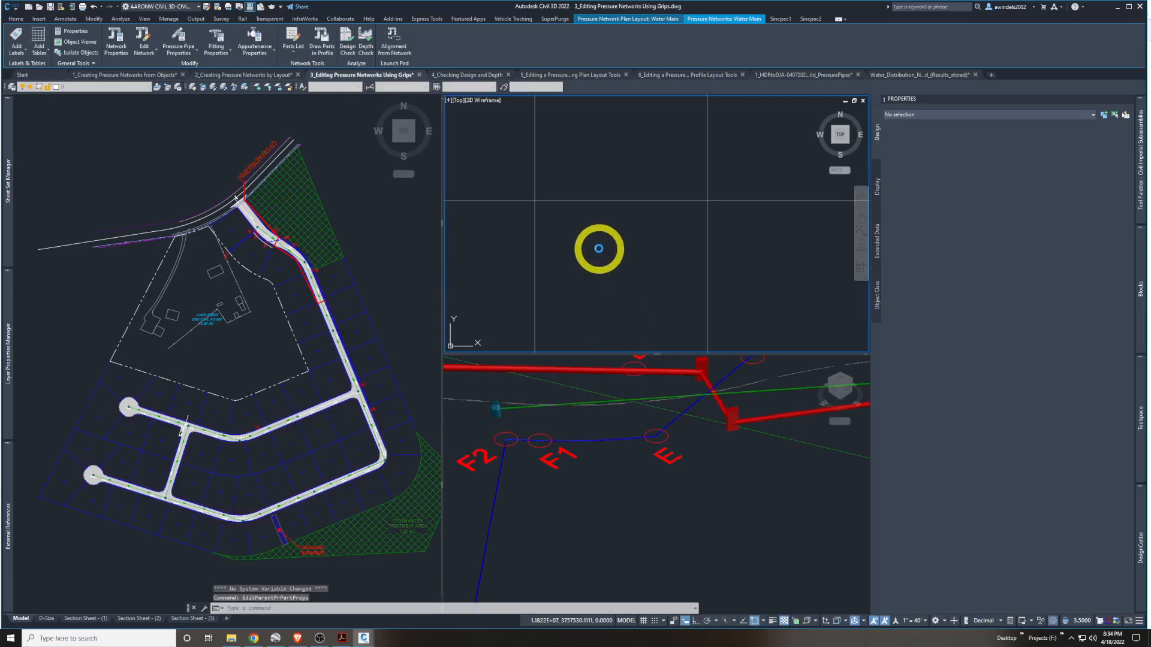
# Stretch the low end of the plunging 6 INCH DUCTILE IRON pipe up to just below the adjoining waterline in the profile view
pyautogui.scroll(-8, 599, 249)
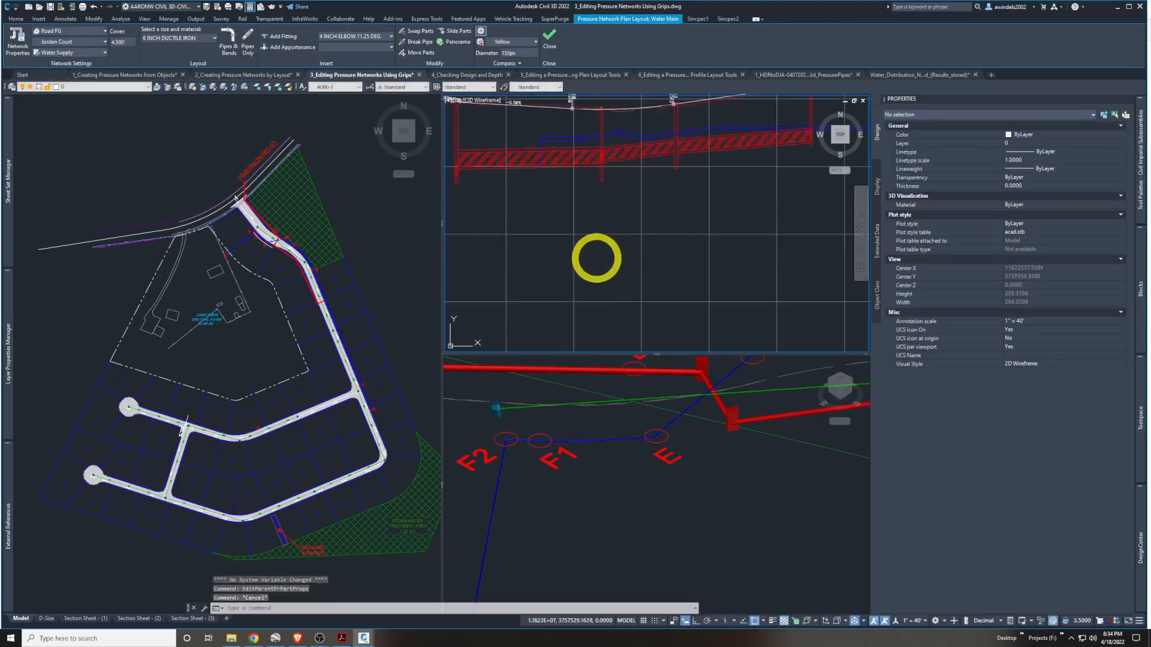
pyautogui.scroll(4, 598, 229)
pyautogui.scroll(4, 562, 179)
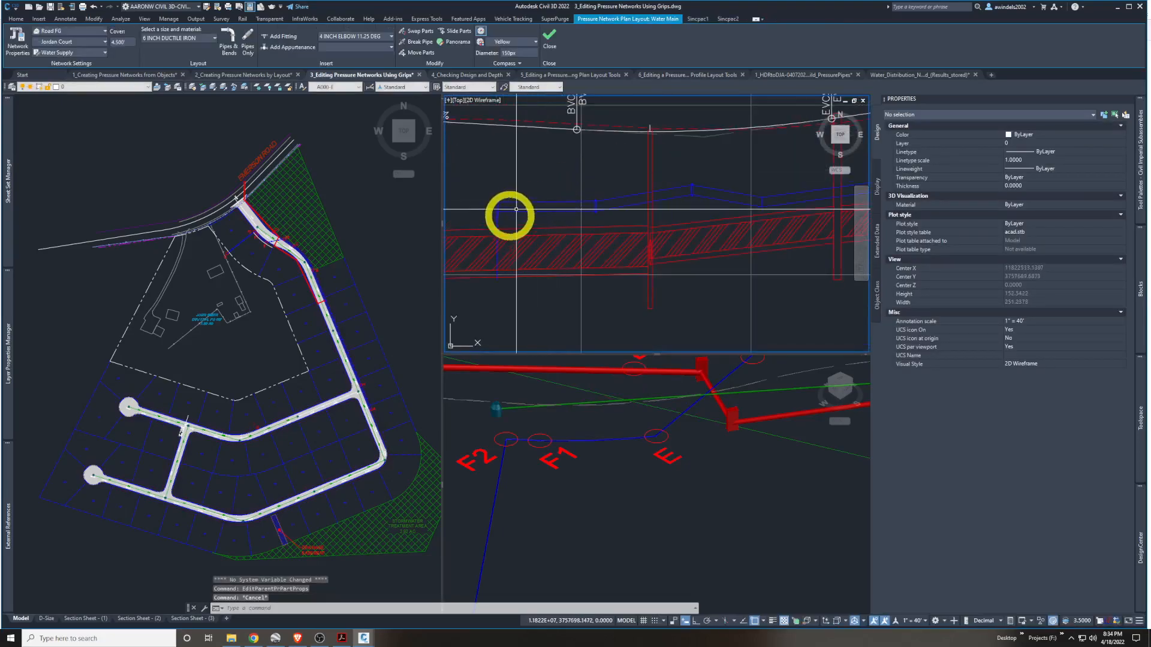
pyautogui.click(501, 260)
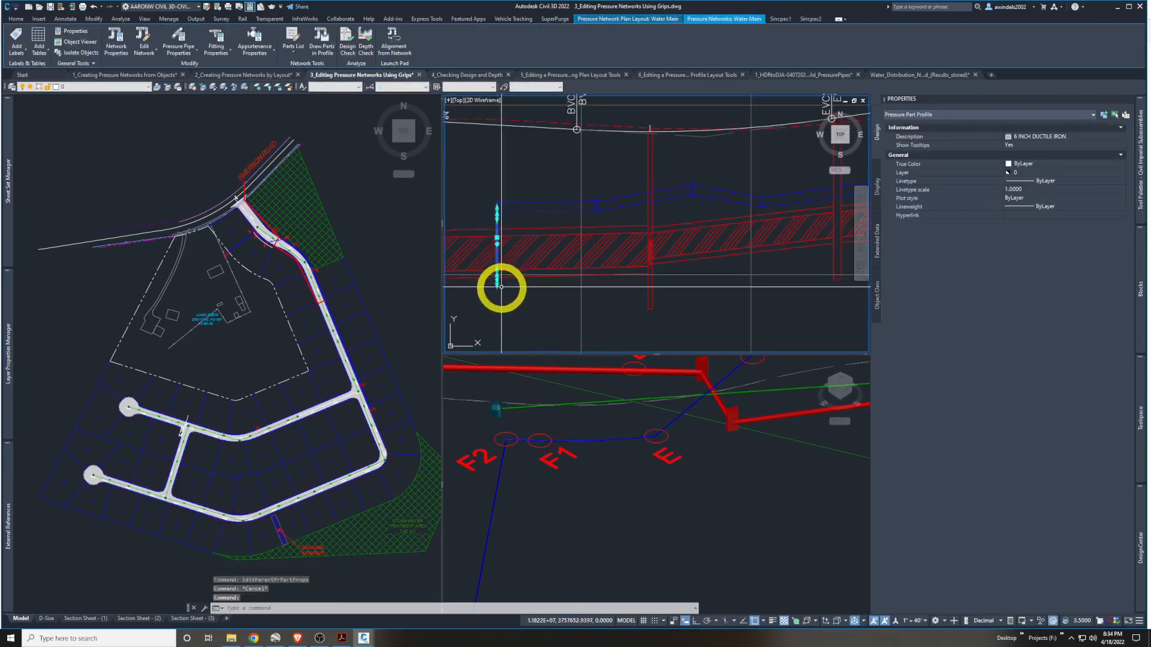
pyautogui.click(497, 285)
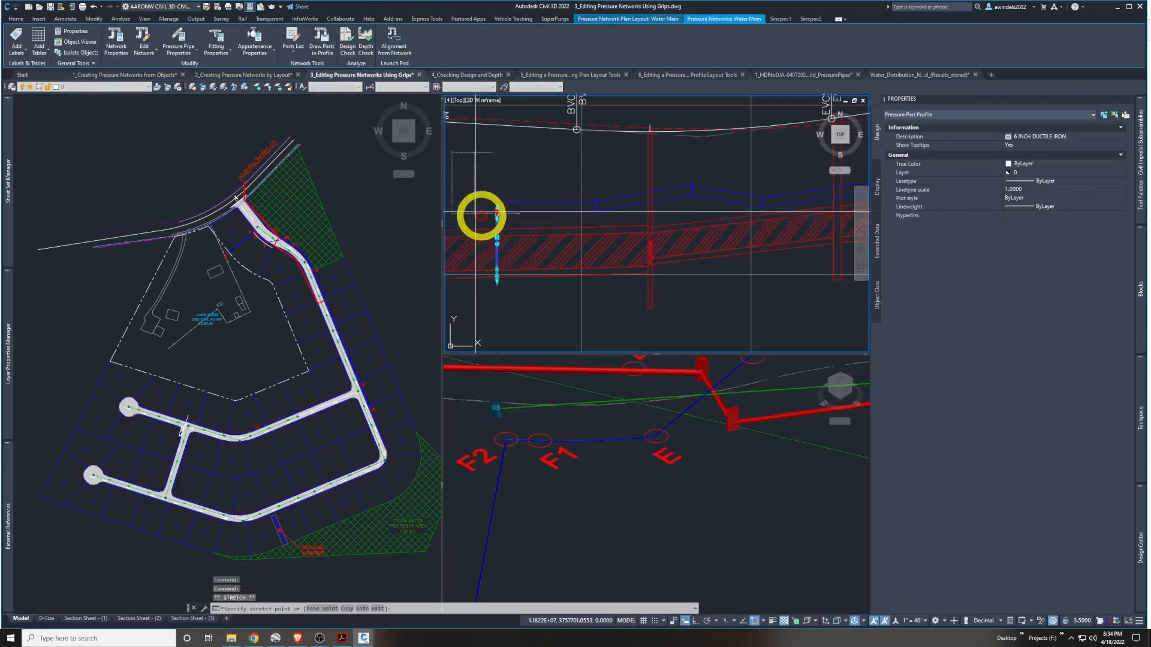
pyautogui.click(501, 222)
pyautogui.scroll(2, 496, 216)
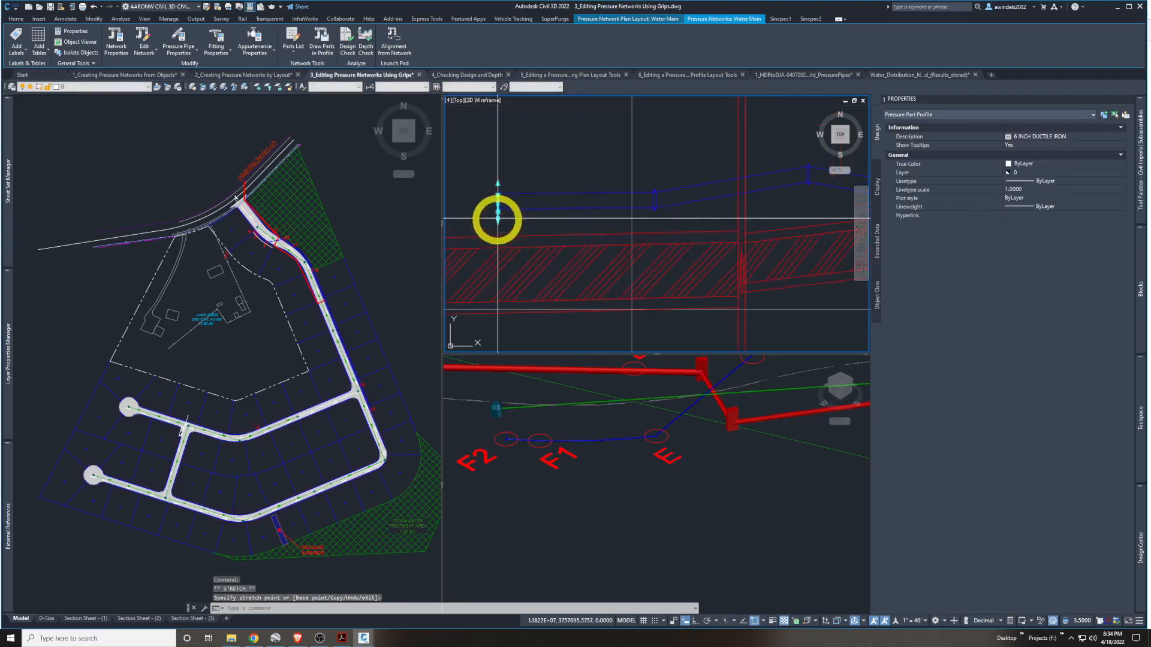
pyautogui.press('Escape')
pyautogui.press('Escape')
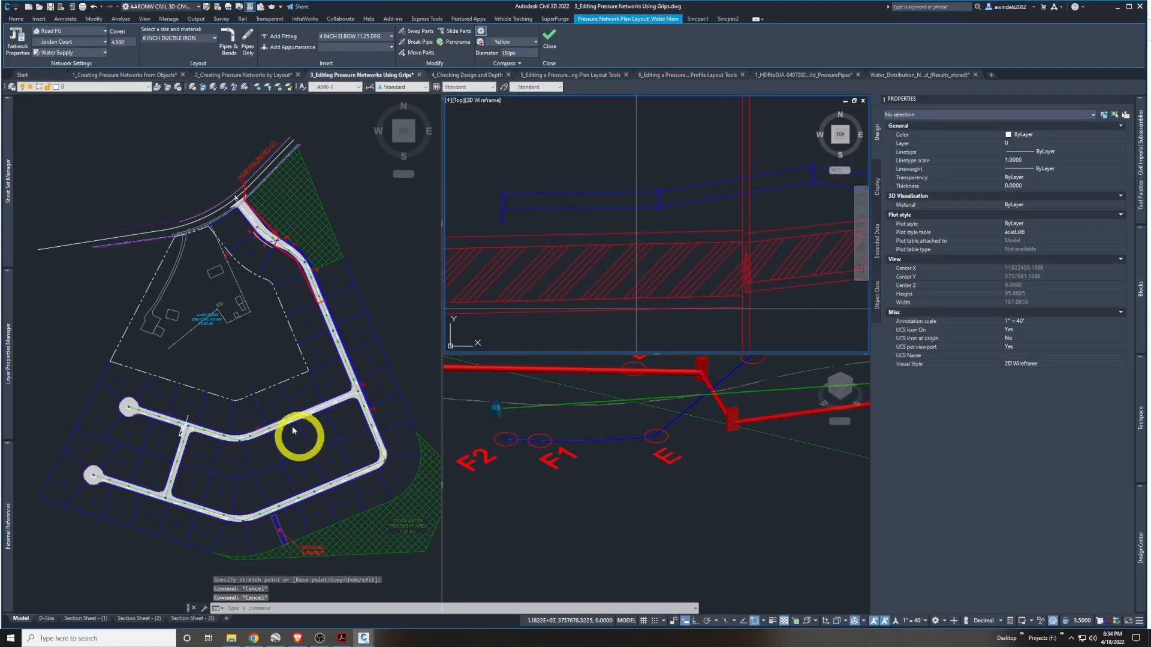
# Examine the waterline in the plan view around points F2, F1 and G and along the start of Jordan Court
pyautogui.click(252, 336)
pyautogui.scroll(5, 245, 254)
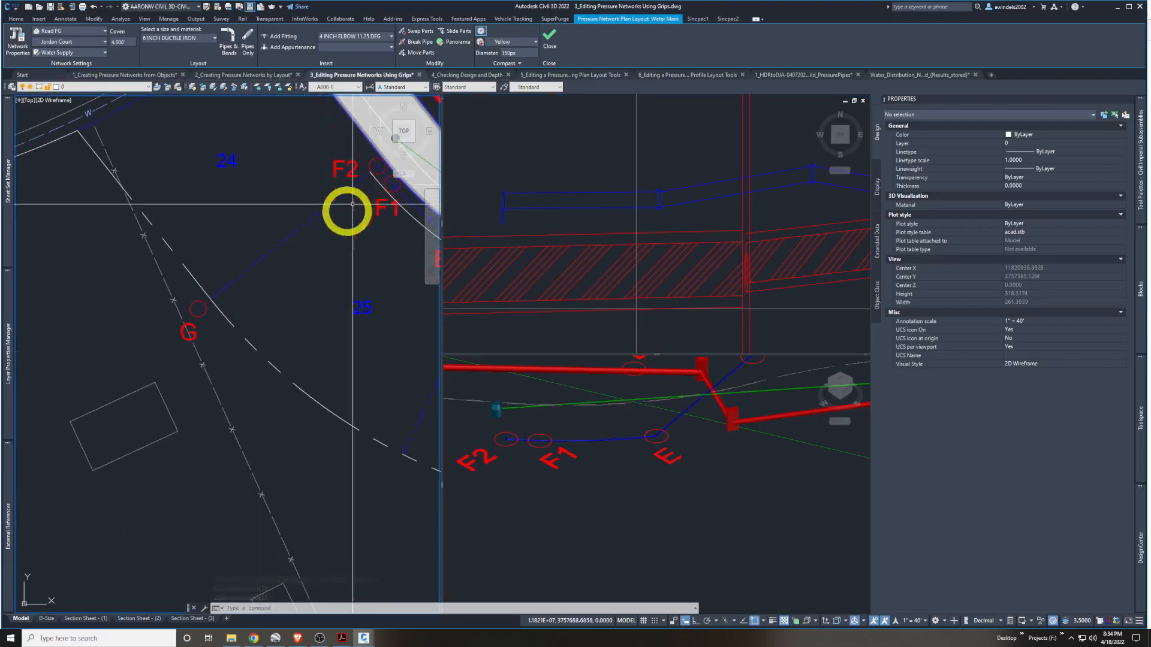
pyautogui.moveTo(363, 181); pyautogui.dragTo(311, 227, button='middle')
pyautogui.scroll(2, 311, 227)
pyautogui.scroll(-4, 312, 227)
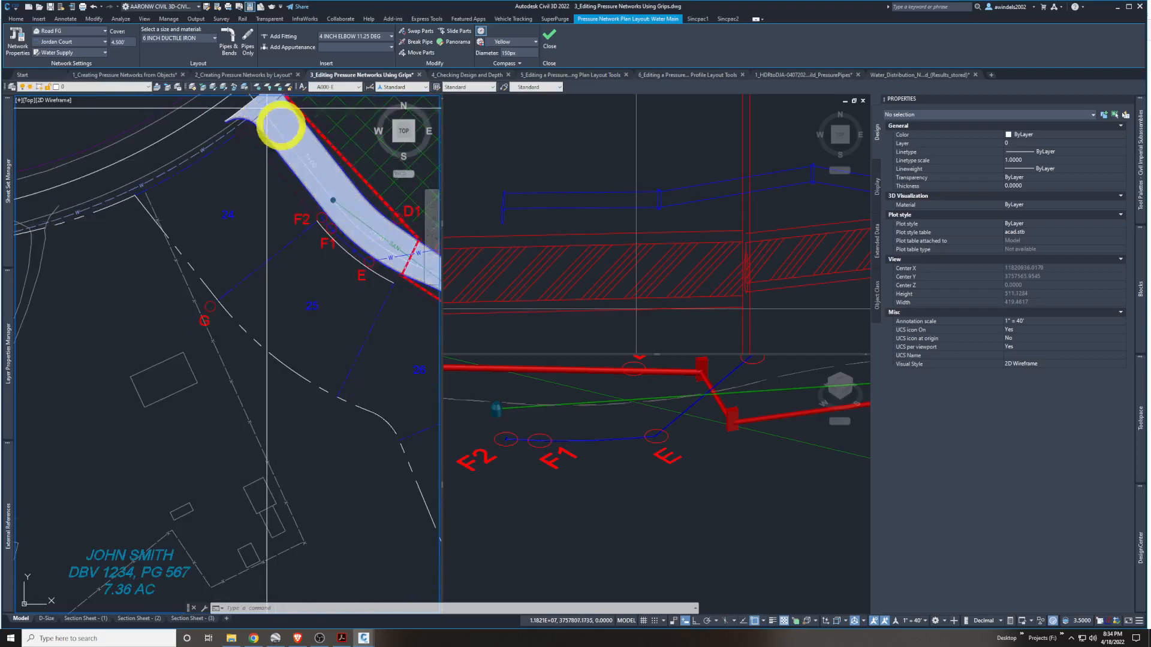
pyautogui.moveTo(288, 147); pyautogui.dragTo(222, 145, button='middle')
pyautogui.scroll(-4, 221, 144)
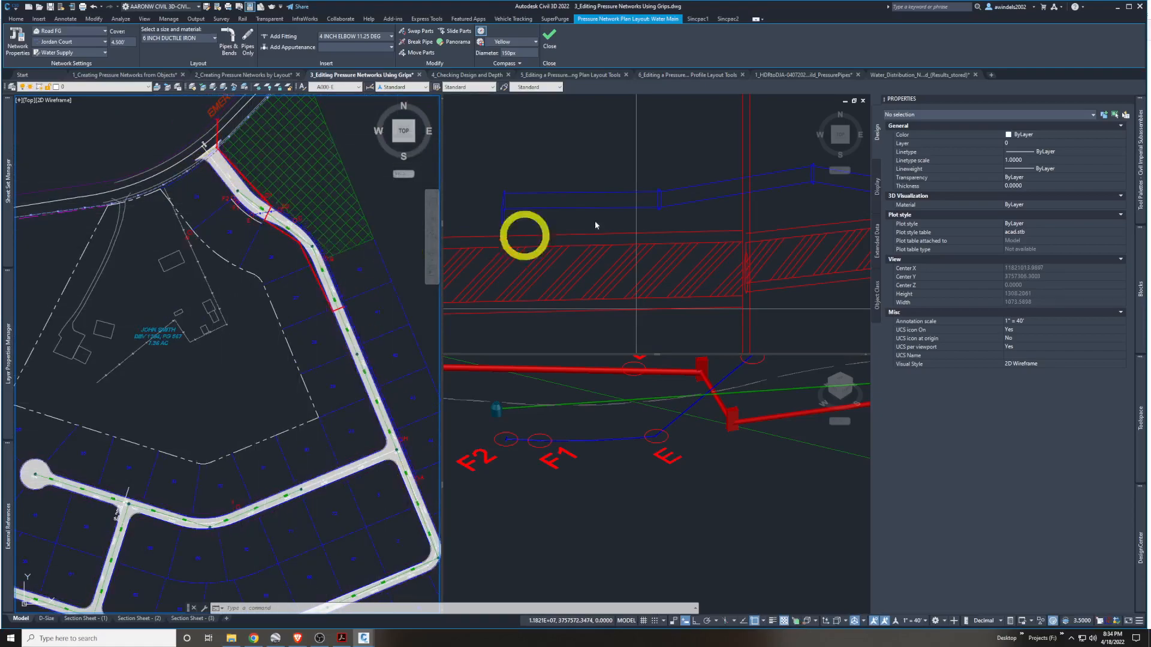
# Examine the edited waterline in the profile view, from the stretched pipe end along its run above the hatched sewer pipes
pyautogui.click(596, 139)
pyautogui.scroll(5, 596, 140)
pyautogui.scroll(-2, 591, 195)
pyautogui.moveTo(591, 197); pyautogui.dragTo(535, 201, button='middle')
pyautogui.moveTo(740, 217); pyautogui.dragTo(638, 223, button='middle')
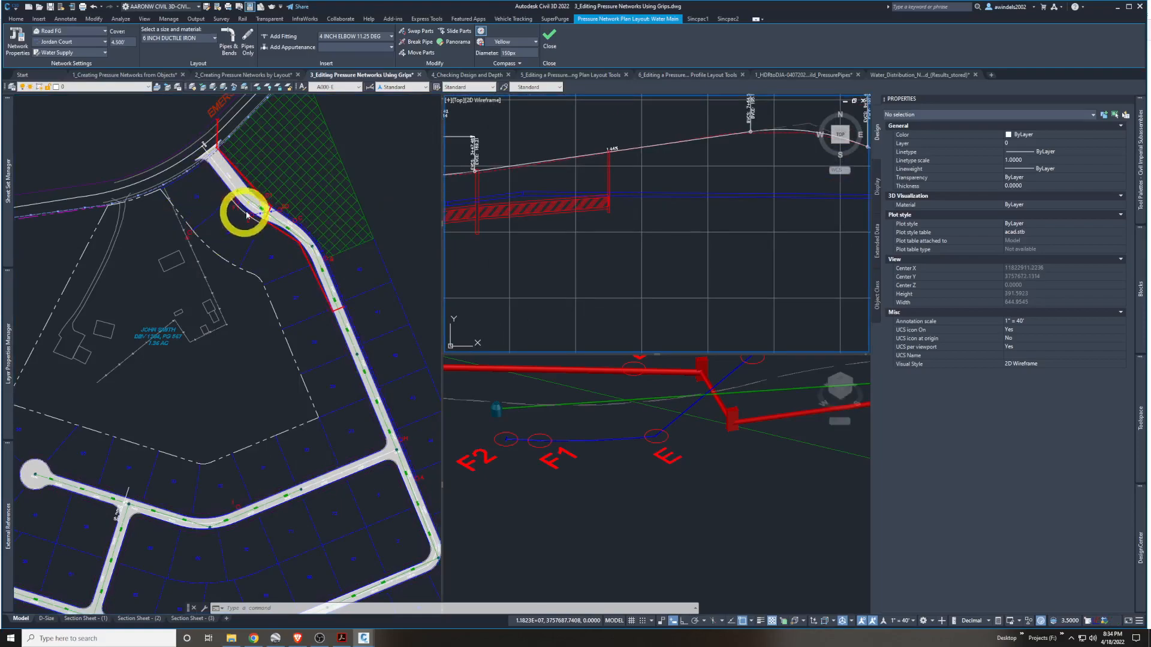
pyautogui.scroll(-5, 637, 290)
pyautogui.scroll(5, 544, 276)
pyautogui.click(545, 275)
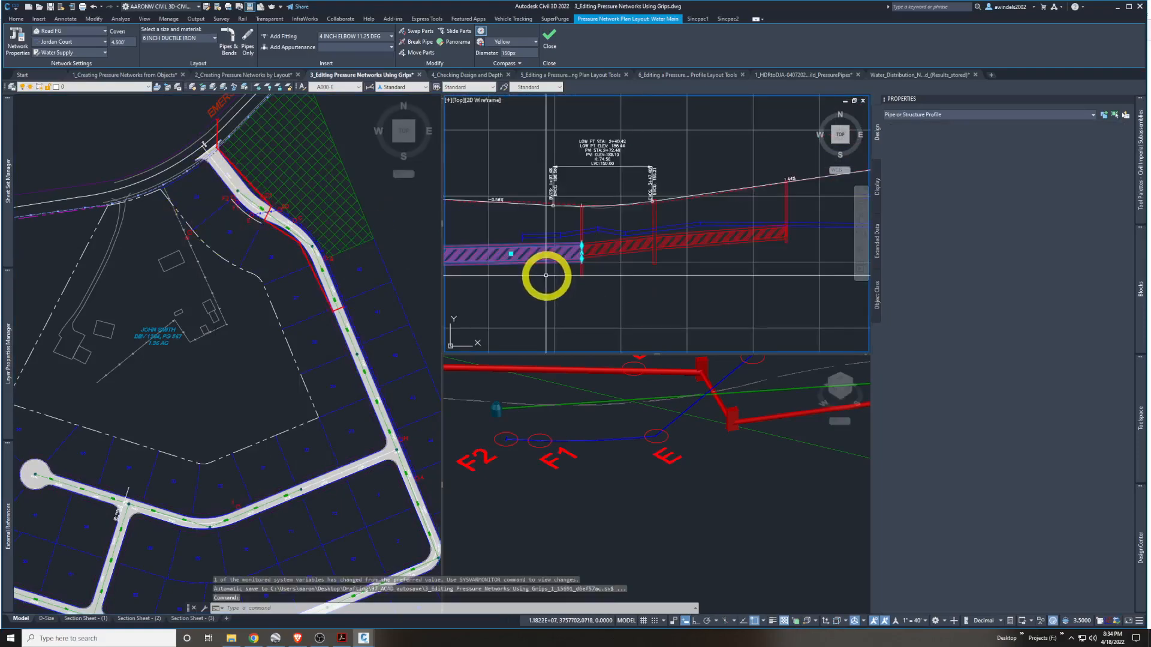
pyautogui.press('Escape')
pyautogui.press('Escape')
pyautogui.scroll(9, 524, 239)
pyautogui.scroll(6, 547, 244)
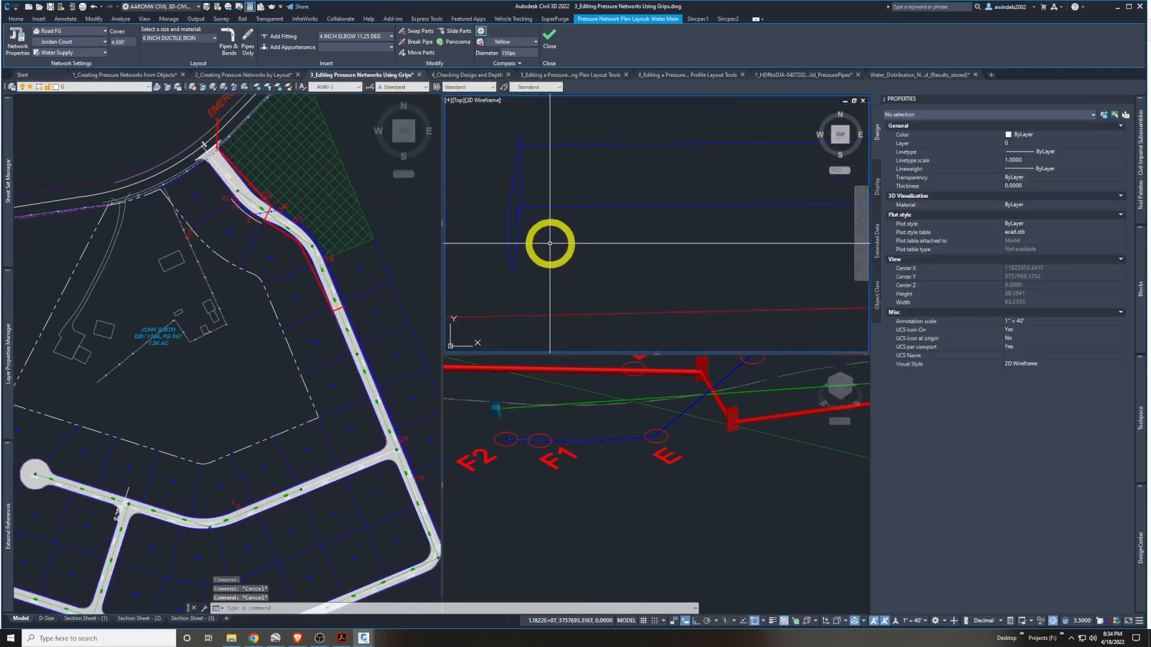
pyautogui.scroll(-10, 521, 229)
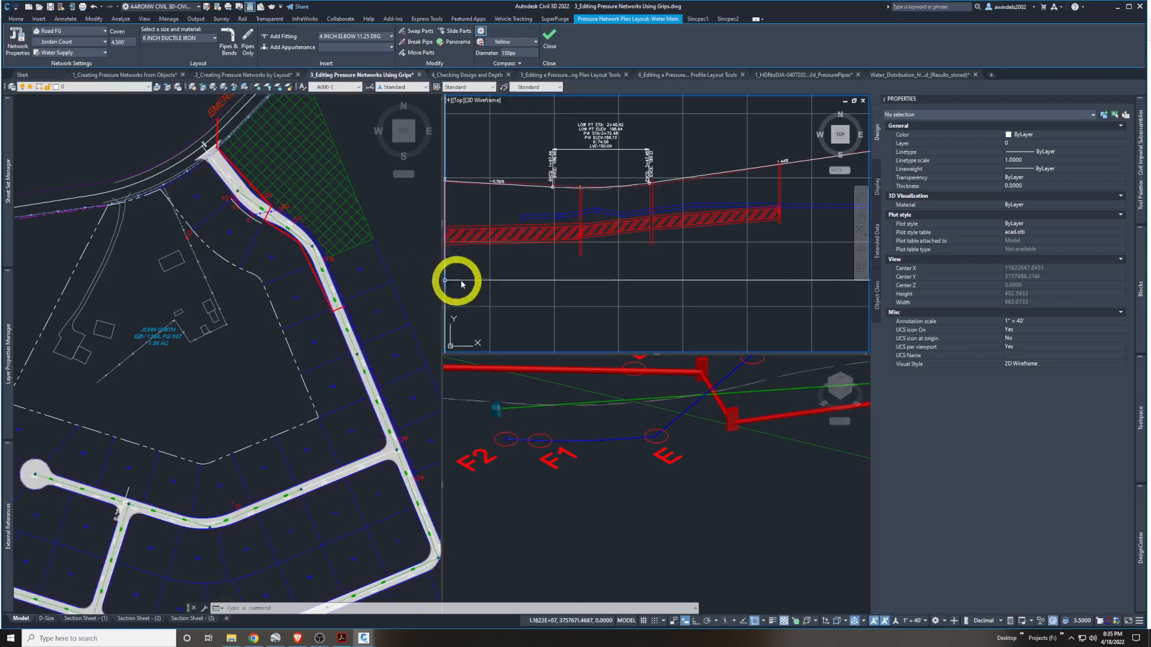
pyautogui.press('Escape')
pyautogui.press('Escape')
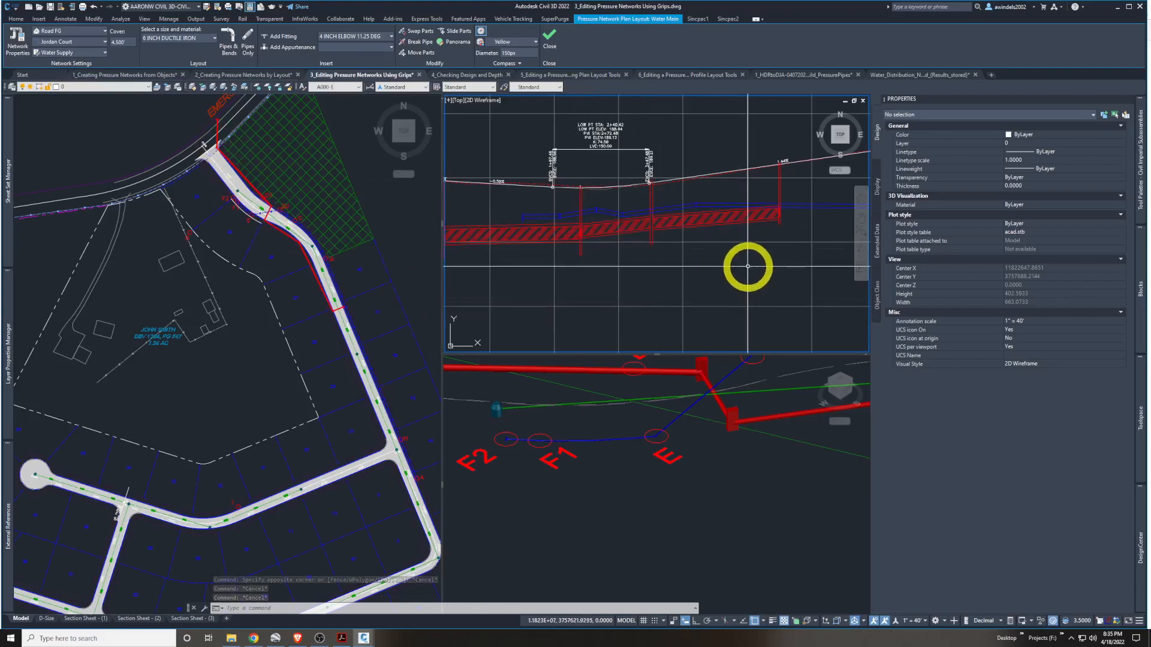
pyautogui.moveTo(735, 273); pyautogui.dragTo(696, 293, button='middle')
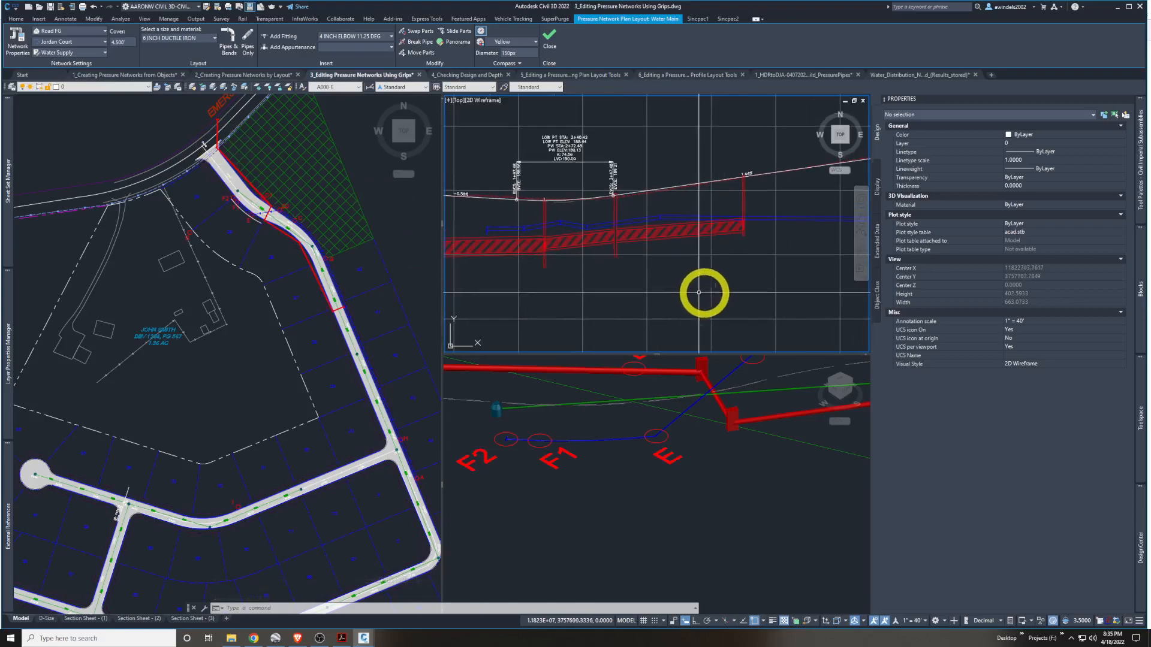
pyautogui.moveTo(704, 277); pyautogui.dragTo(680, 274, button='middle')
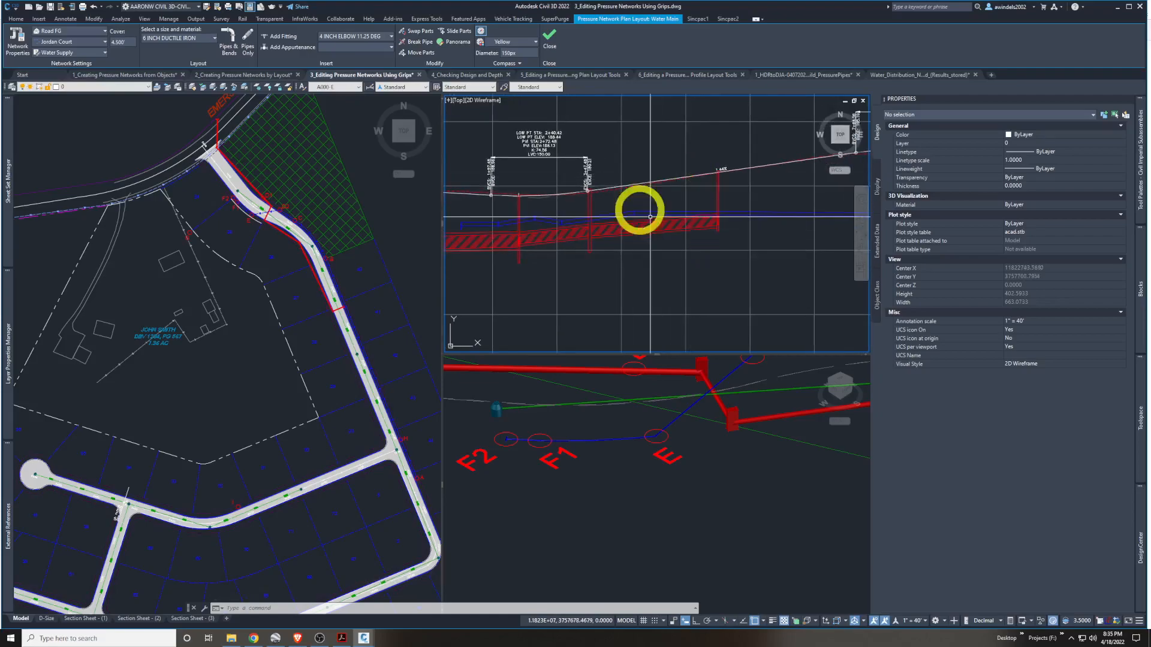
# Switch to the 4_Checking Design and Depth drawing and activate its plan view
pyautogui.click(473, 76)
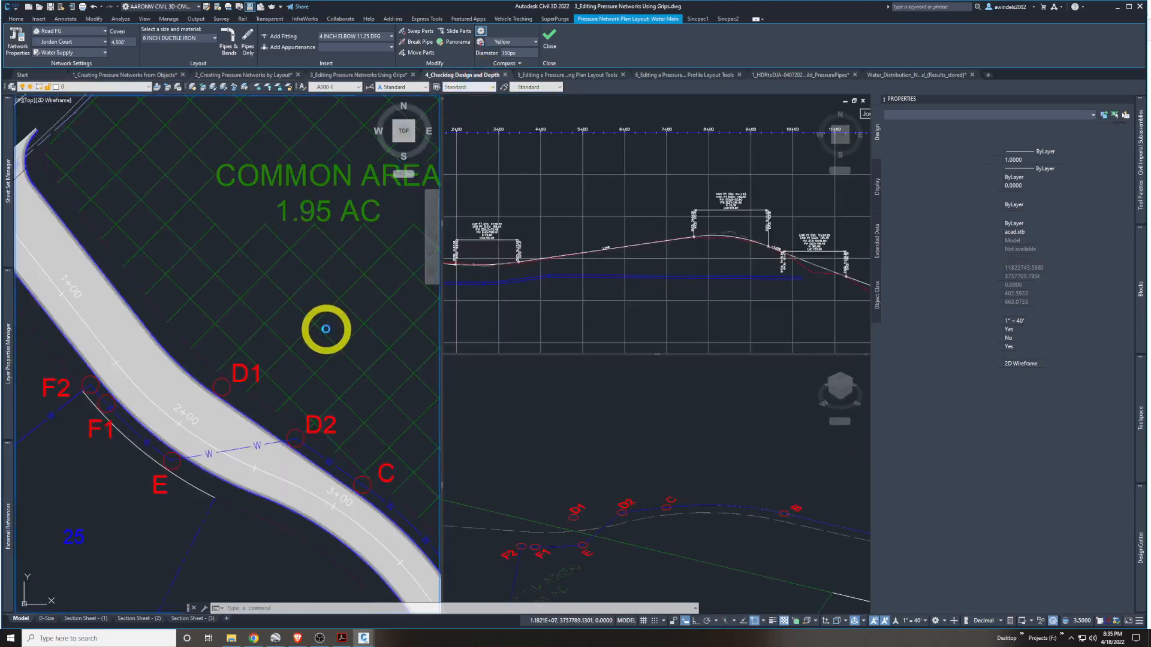
pyautogui.click(337, 326)
pyautogui.press('Escape')
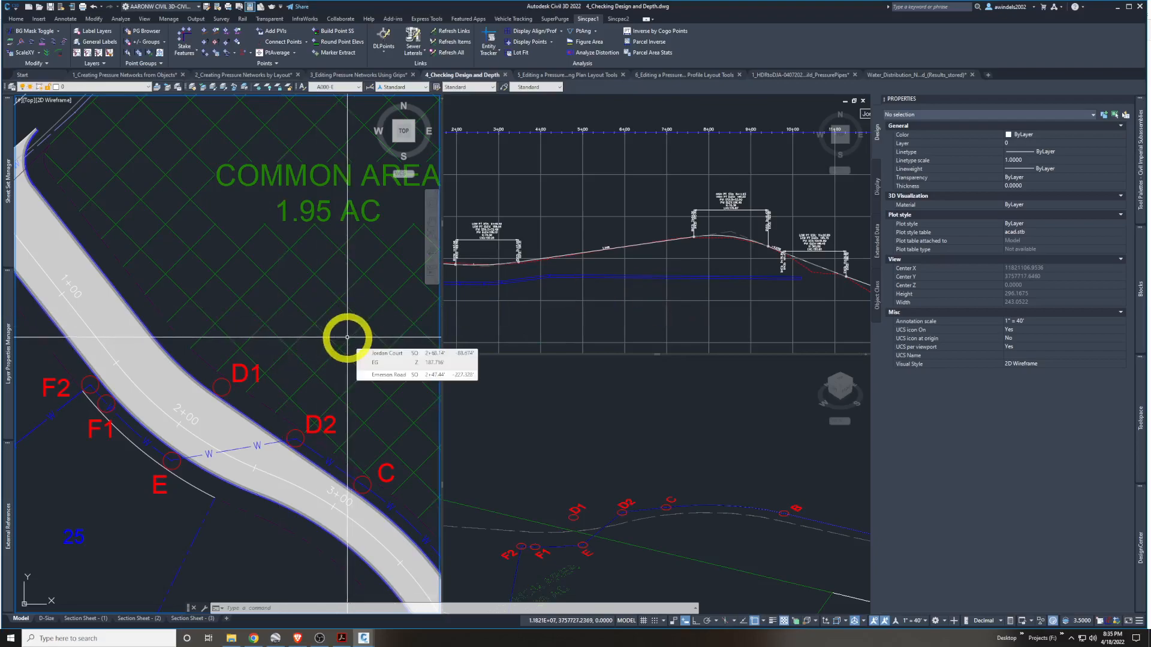
# Run a design check for Deflection only on the water main, using the pressure pipe between E and D2
pyautogui.click(274, 442)
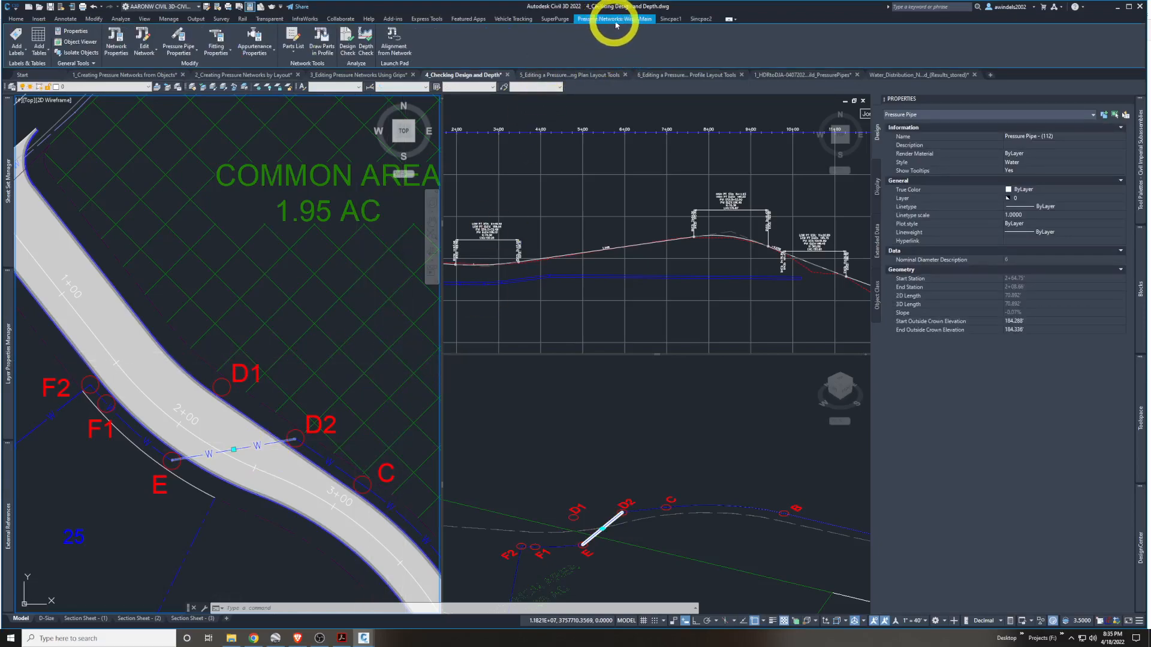
pyautogui.moveTo(336, 326); pyautogui.dragTo(354, 326, button='middle')
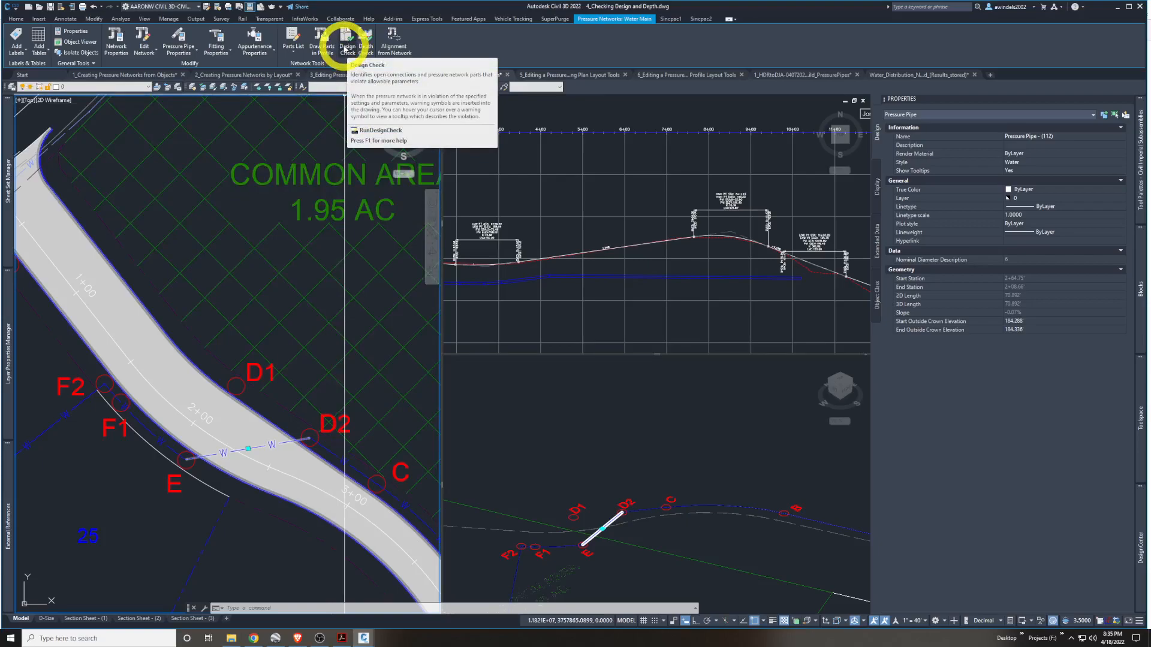
pyautogui.click(346, 48)
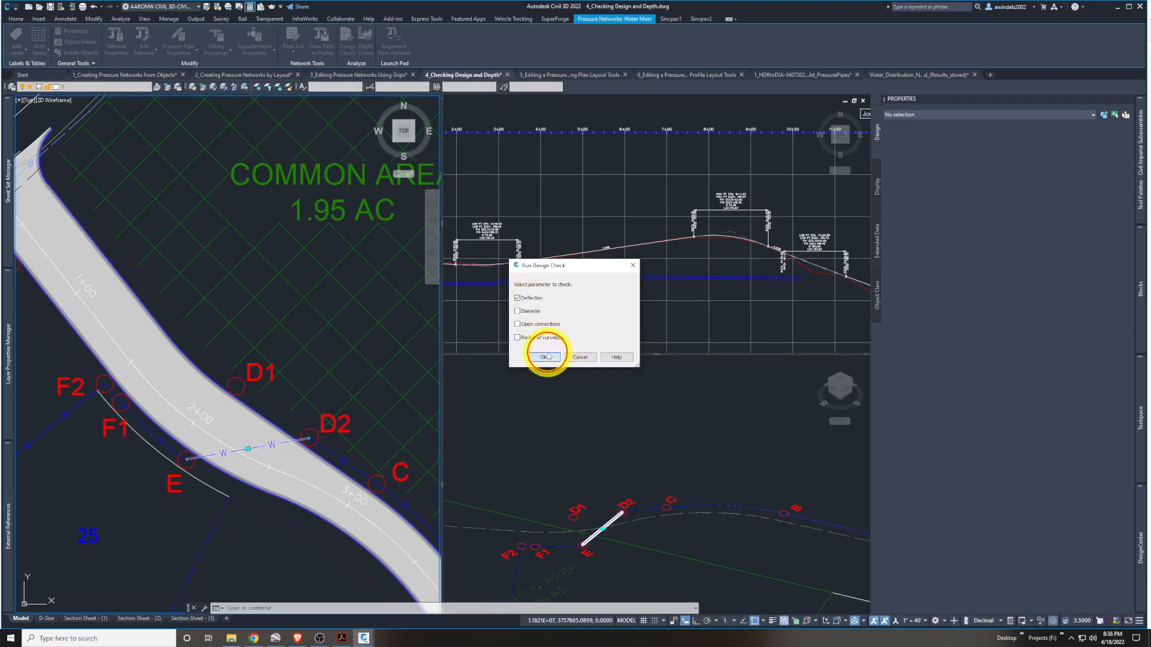
pyautogui.click(546, 357)
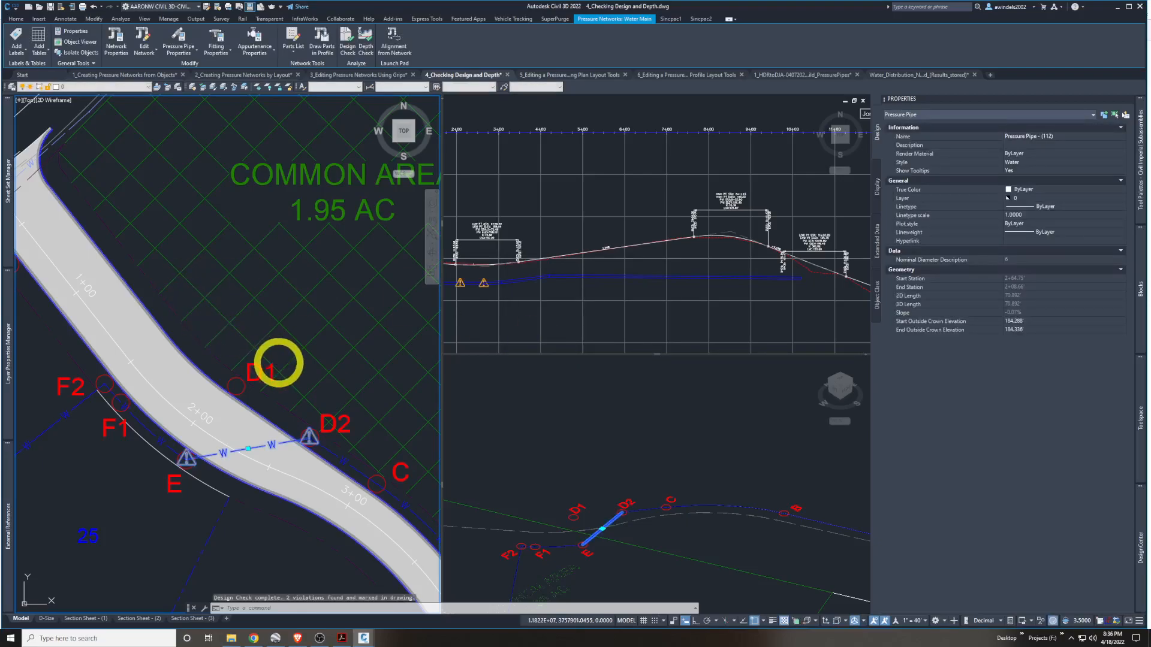
# Inspect the design check warning symbols at E and D2 in the plan view, reading the current and maximum allowable deflection
pyautogui.moveTo(278, 349)
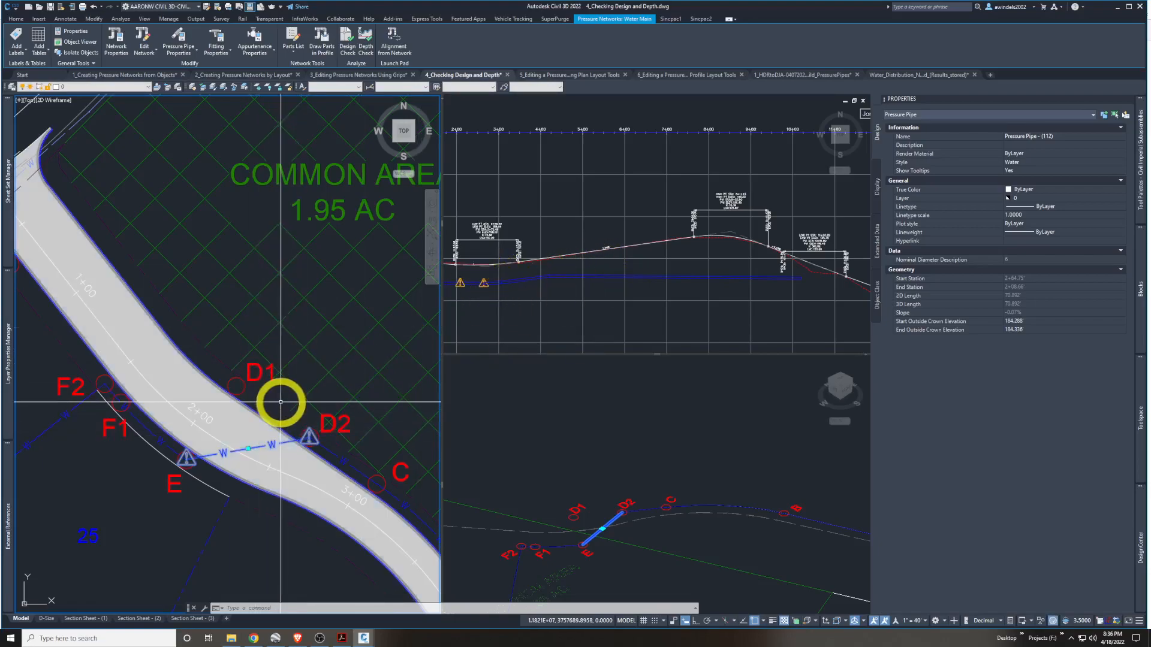
pyautogui.scroll(4, 234, 420)
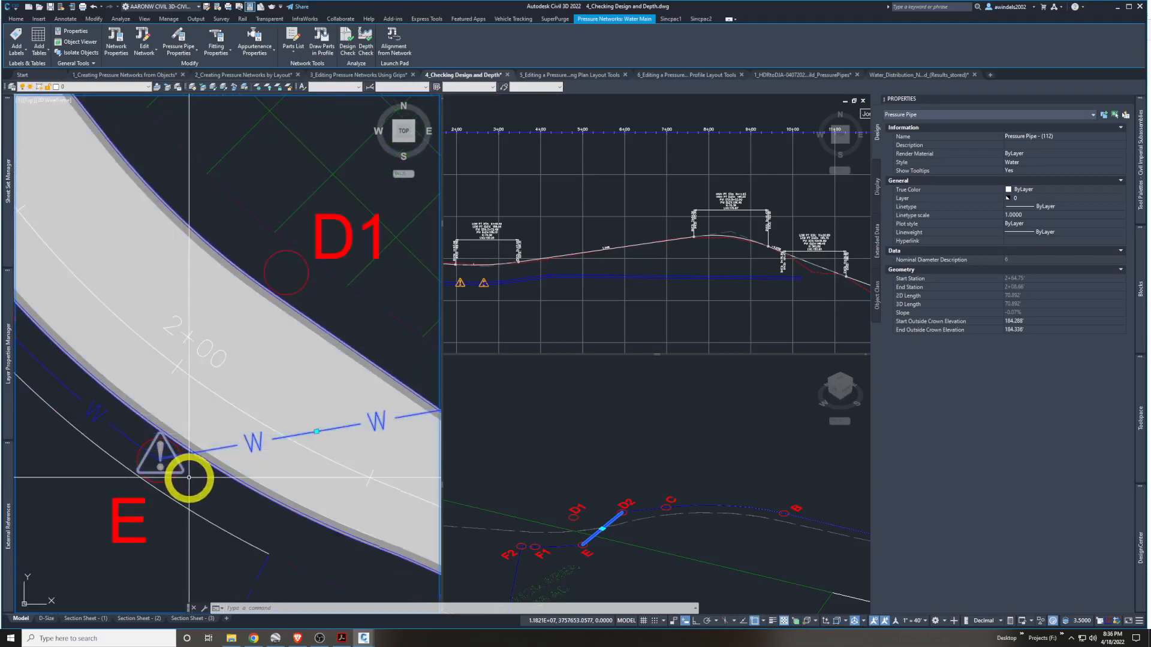
pyautogui.moveTo(183, 471)
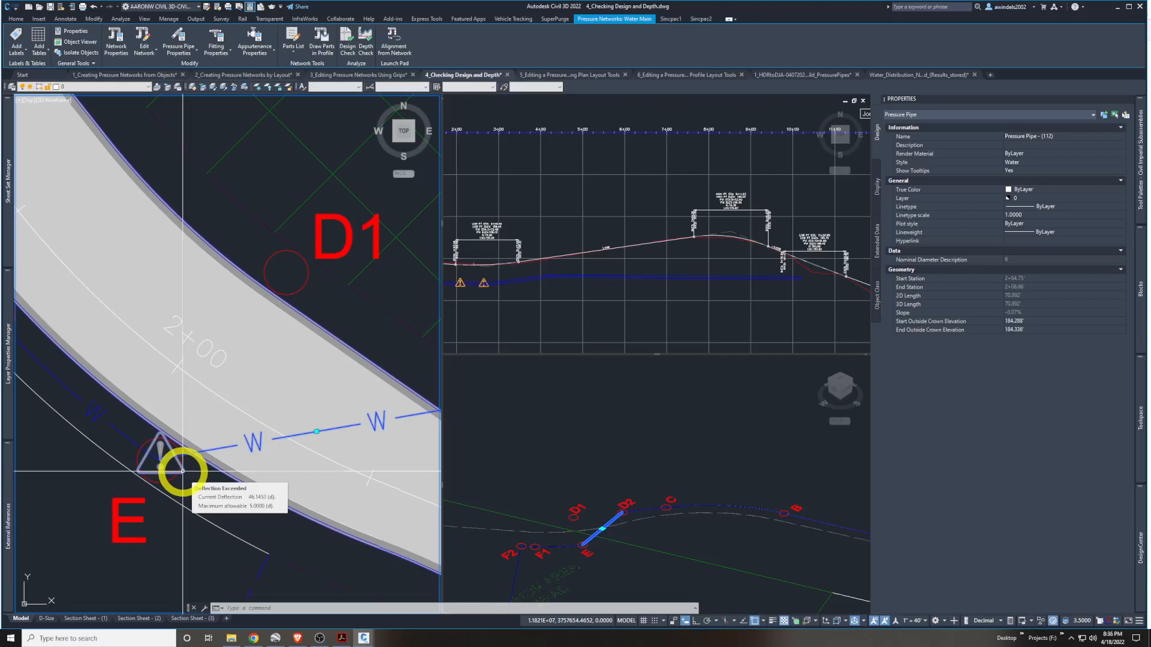
pyautogui.scroll(-3, 183, 471)
pyautogui.scroll(3, 326, 451)
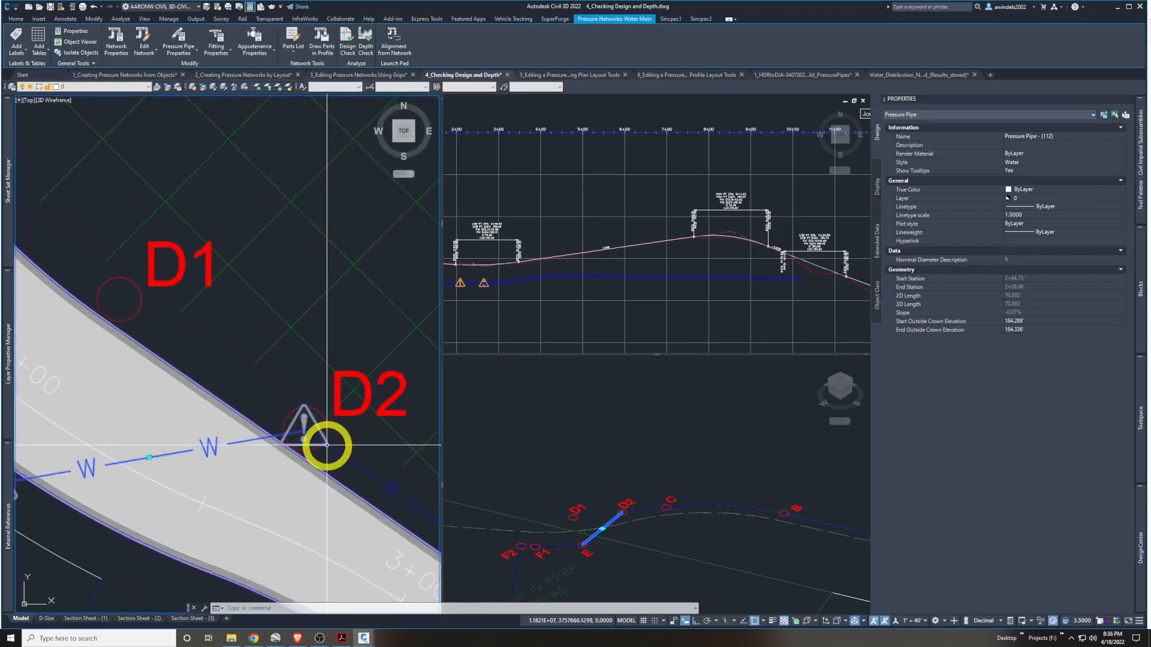
pyautogui.moveTo(327, 445)
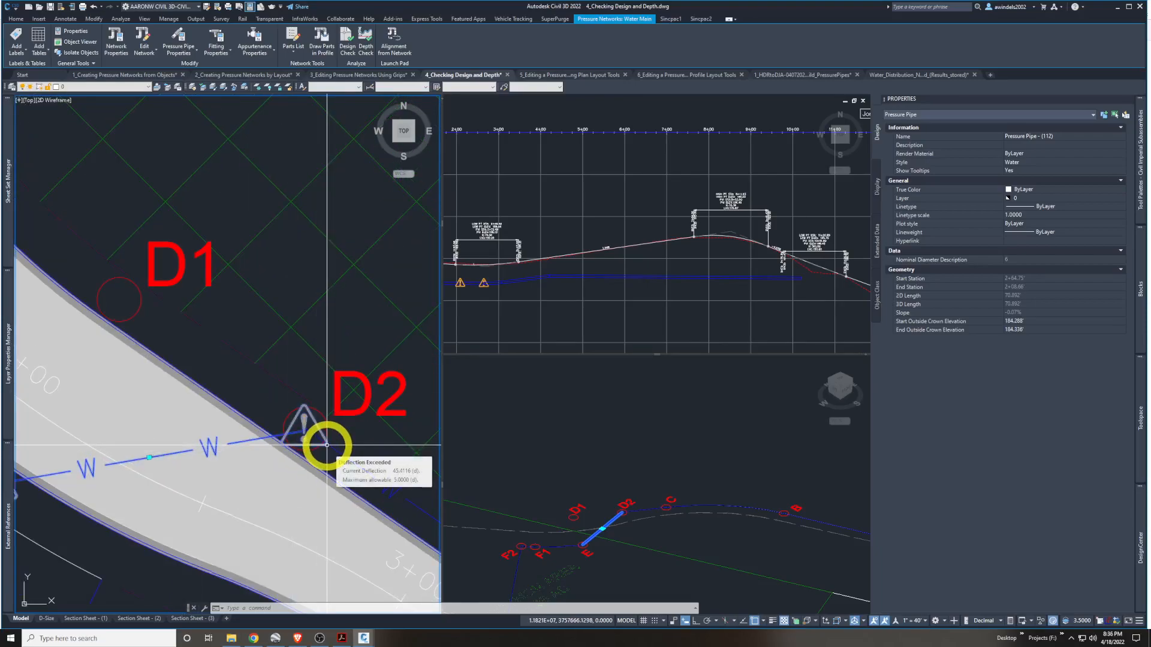
pyautogui.scroll(5, 327, 445)
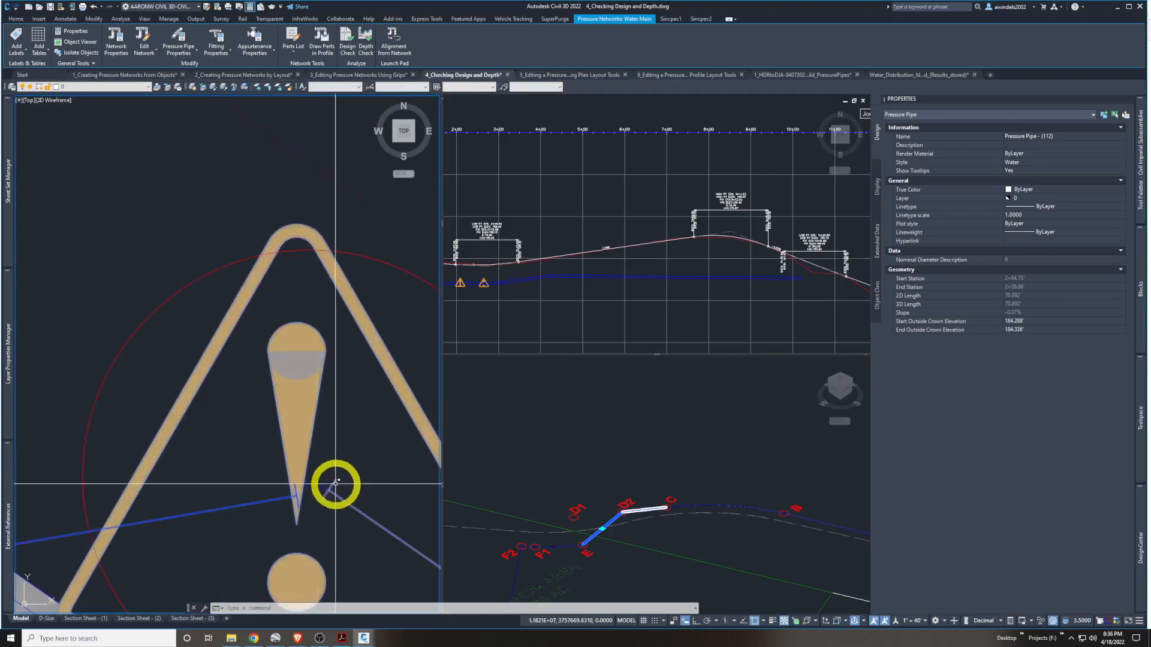
pyautogui.scroll(-2, 338, 481)
pyautogui.scroll(-4, 339, 481)
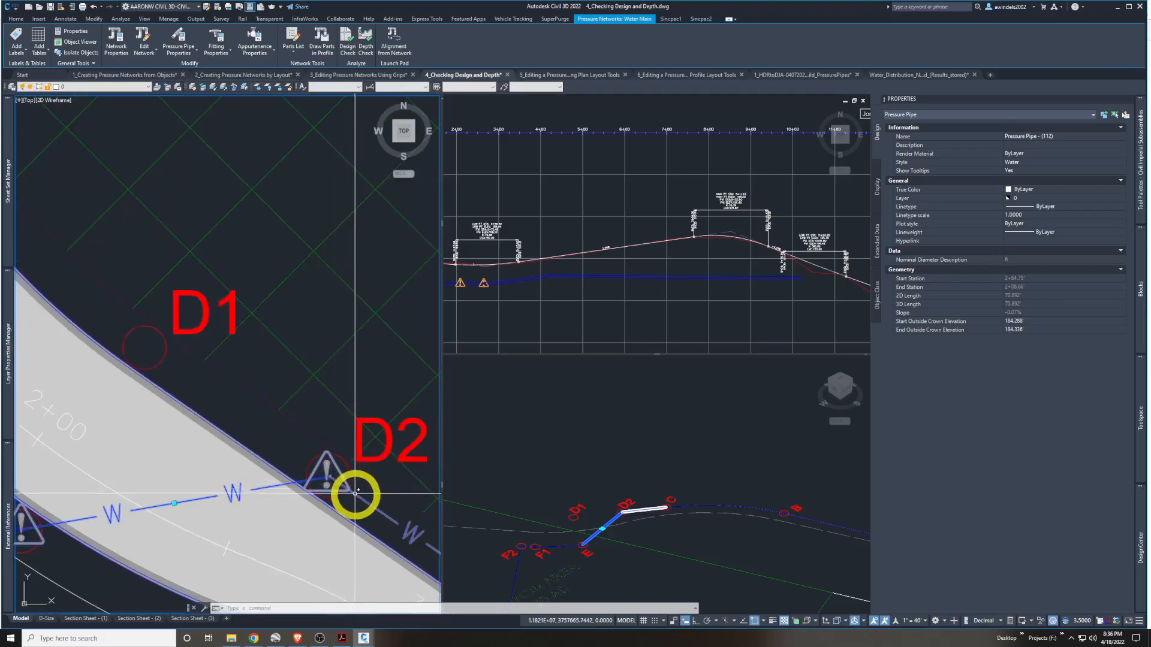
pyautogui.moveTo(347, 496); pyautogui.dragTo(373, 455, button='middle')
pyautogui.moveTo(372, 456)
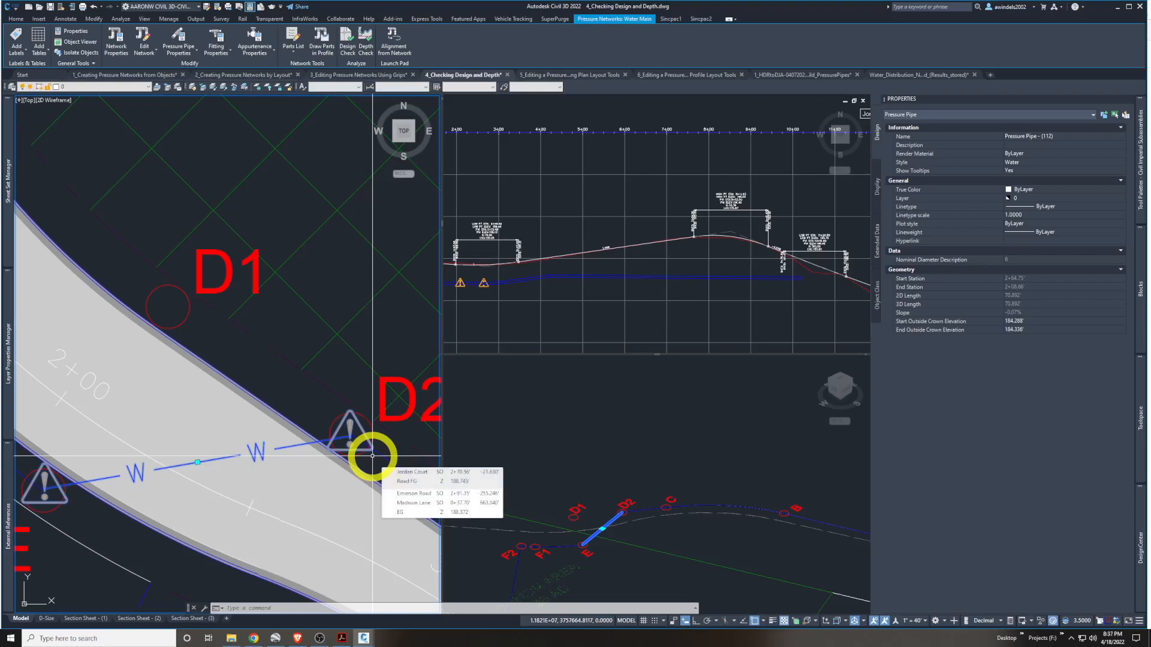
# Clear the pipe selection and examine the deflection warning symbols in the plan and profile views
pyautogui.moveTo(320, 410); pyautogui.dragTo(240, 359, button='middle')
pyautogui.press('Escape')
pyautogui.click(268, 367)
pyautogui.press('Escape')
pyautogui.scroll(-5, 268, 368)
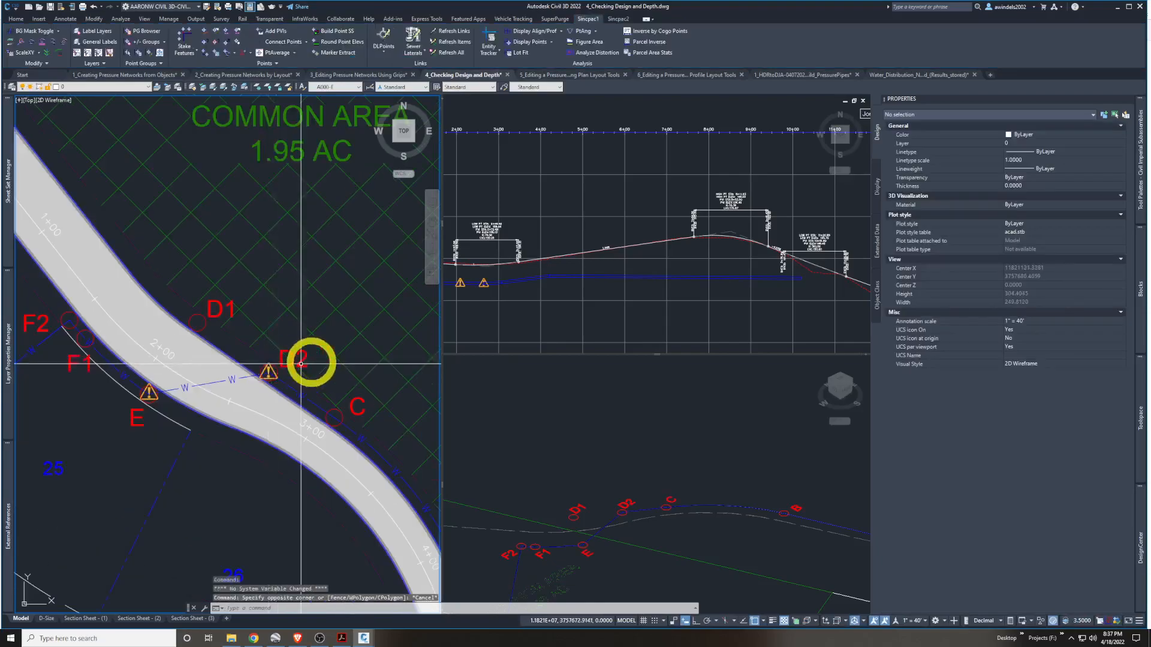
pyautogui.scroll(-2, 307, 360)
pyautogui.click(566, 311)
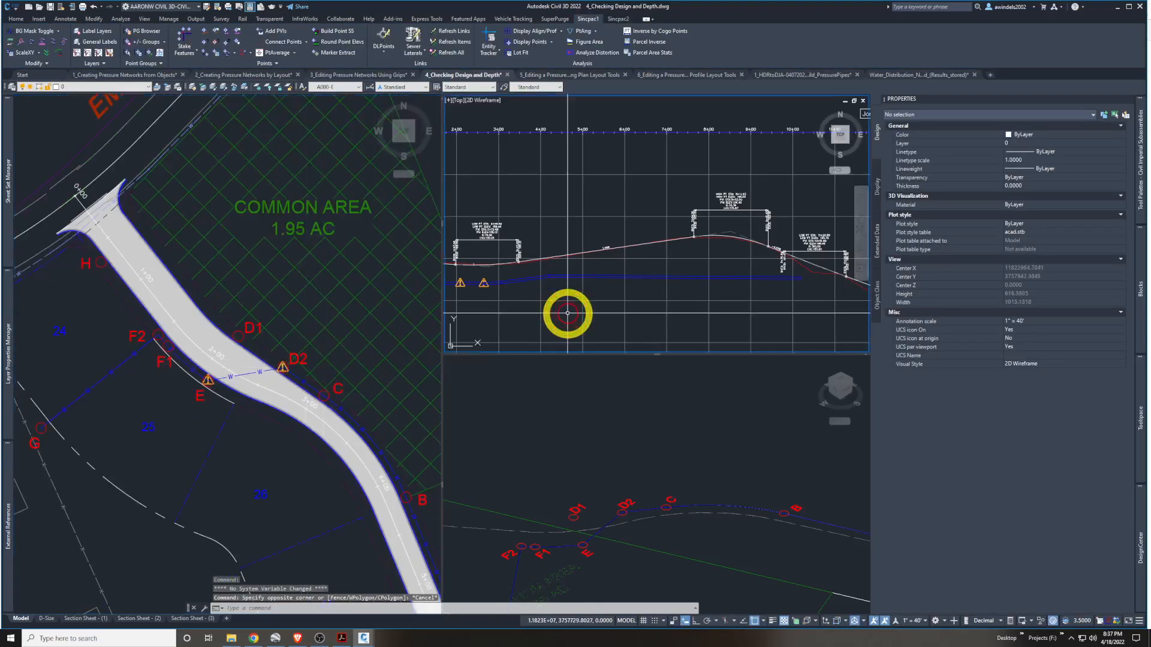
pyautogui.moveTo(567, 311); pyautogui.dragTo(582, 324, button='middle')
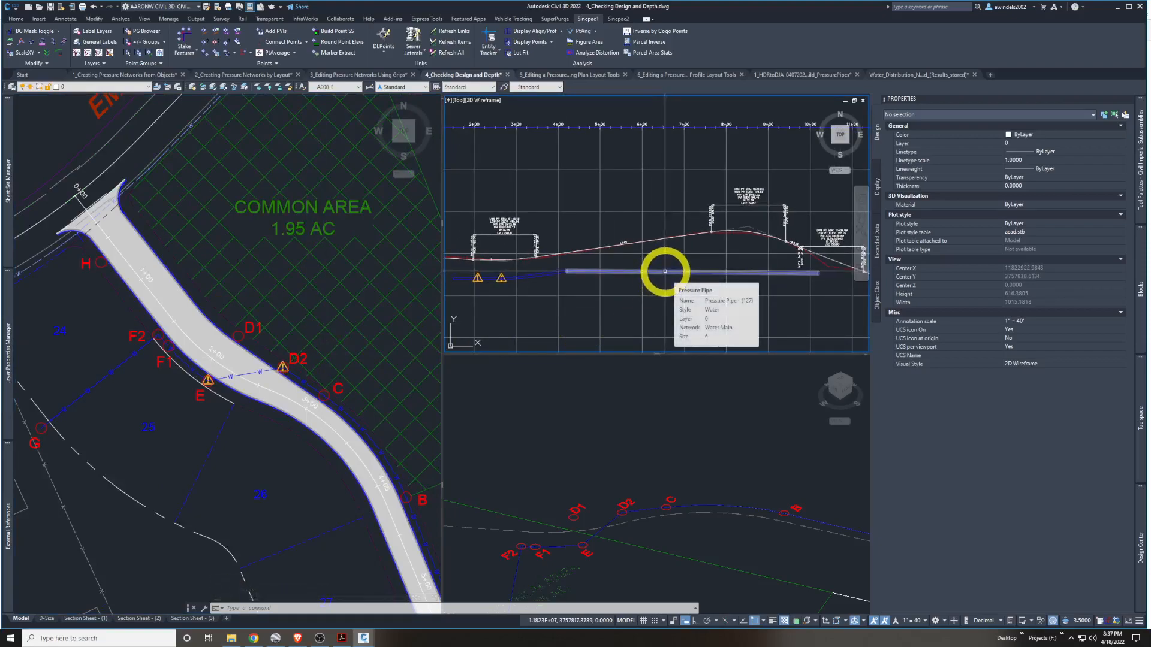
# Start a Depth Check on the water main and define its path in plan along the straight pressure pipe from B toward H
pyautogui.scroll(-4, 665, 272)
pyautogui.scroll(4, 643, 321)
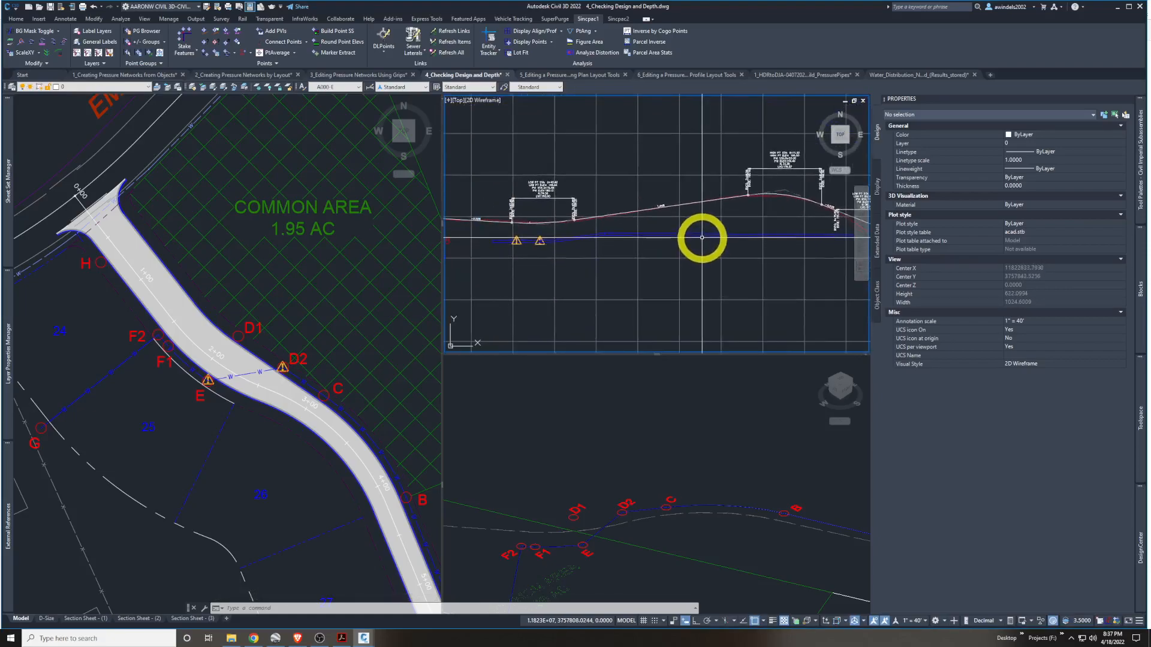
pyautogui.click(699, 237)
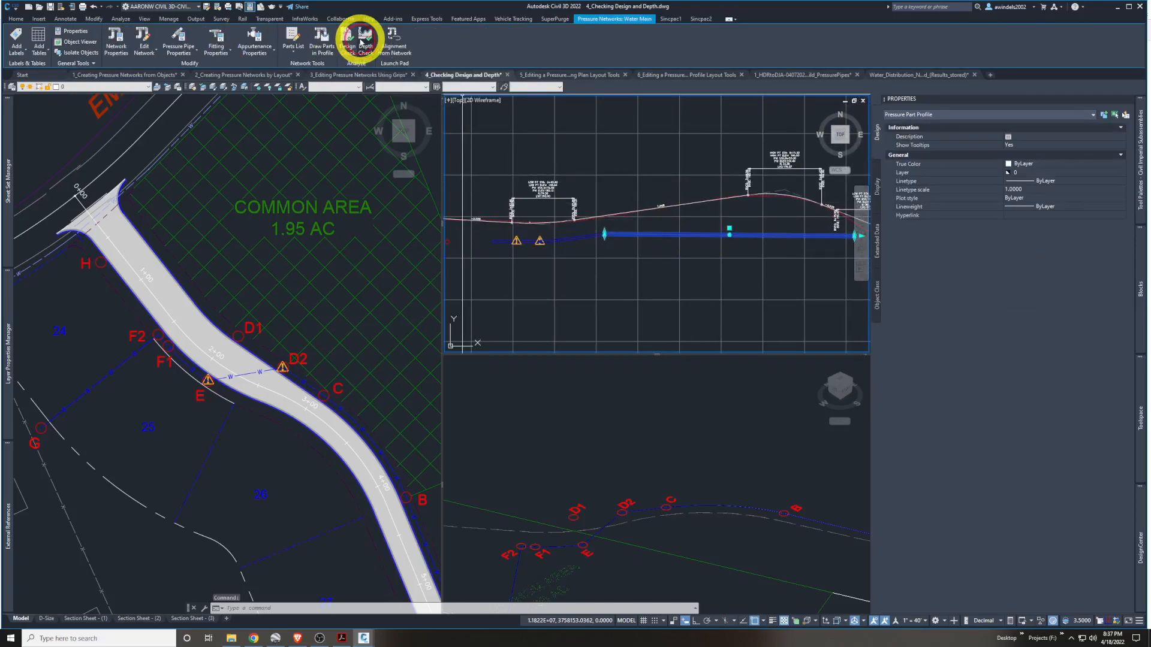
pyautogui.click(363, 43)
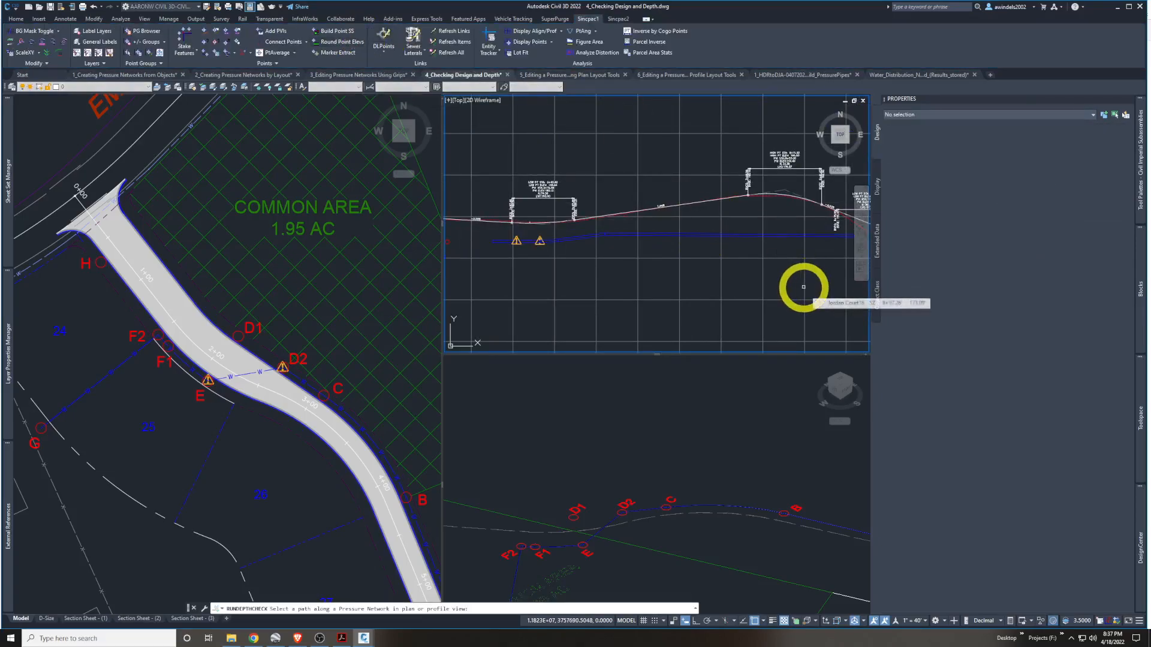
pyautogui.moveTo(797, 283); pyautogui.dragTo(748, 282, button='middle')
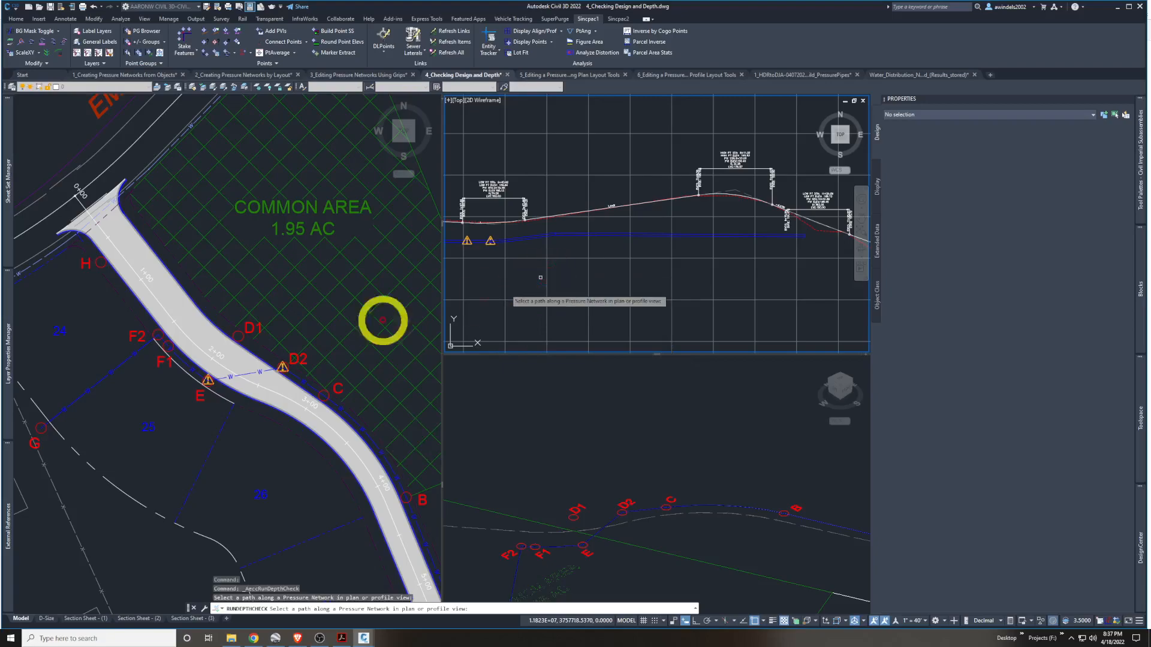
pyautogui.moveTo(357, 426); pyautogui.dragTo(316, 337, button='middle')
pyautogui.click(312, 370)
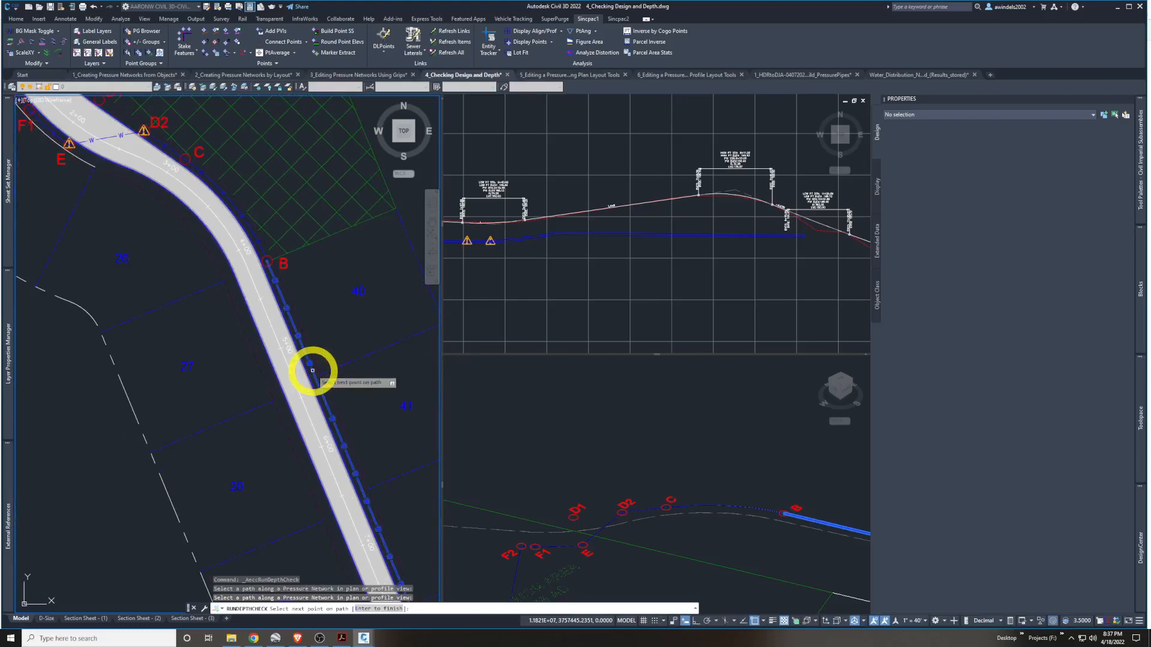
pyautogui.moveTo(355, 399); pyautogui.dragTo(303, 311, button='middle')
pyautogui.scroll(-2, 315, 349)
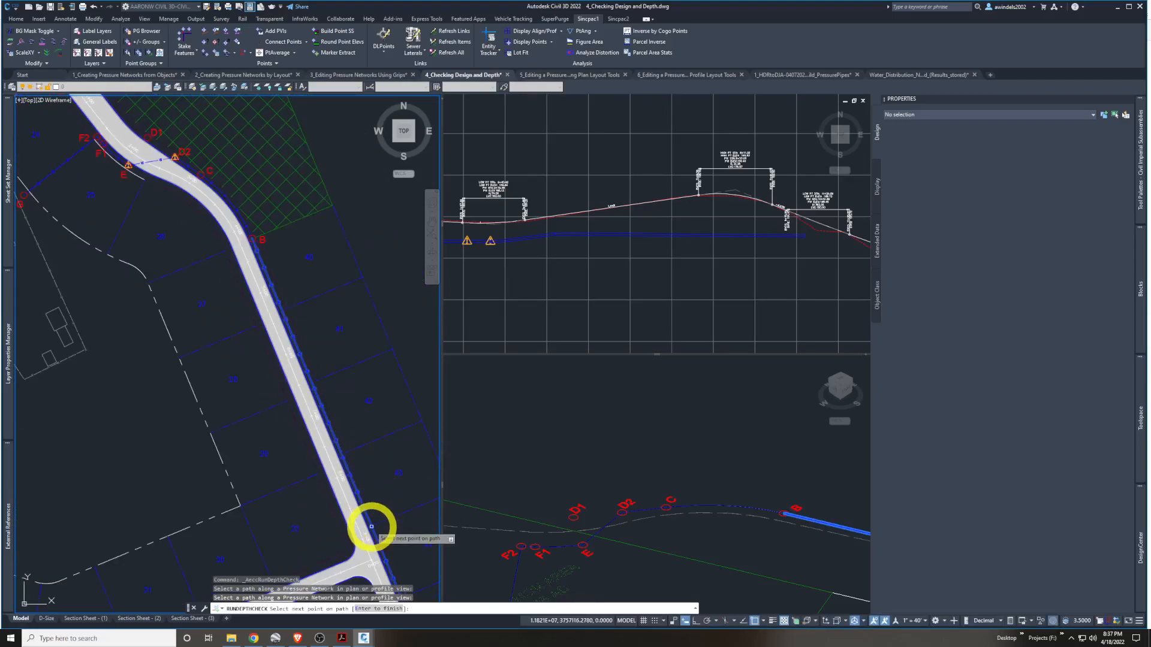
pyautogui.click(372, 526)
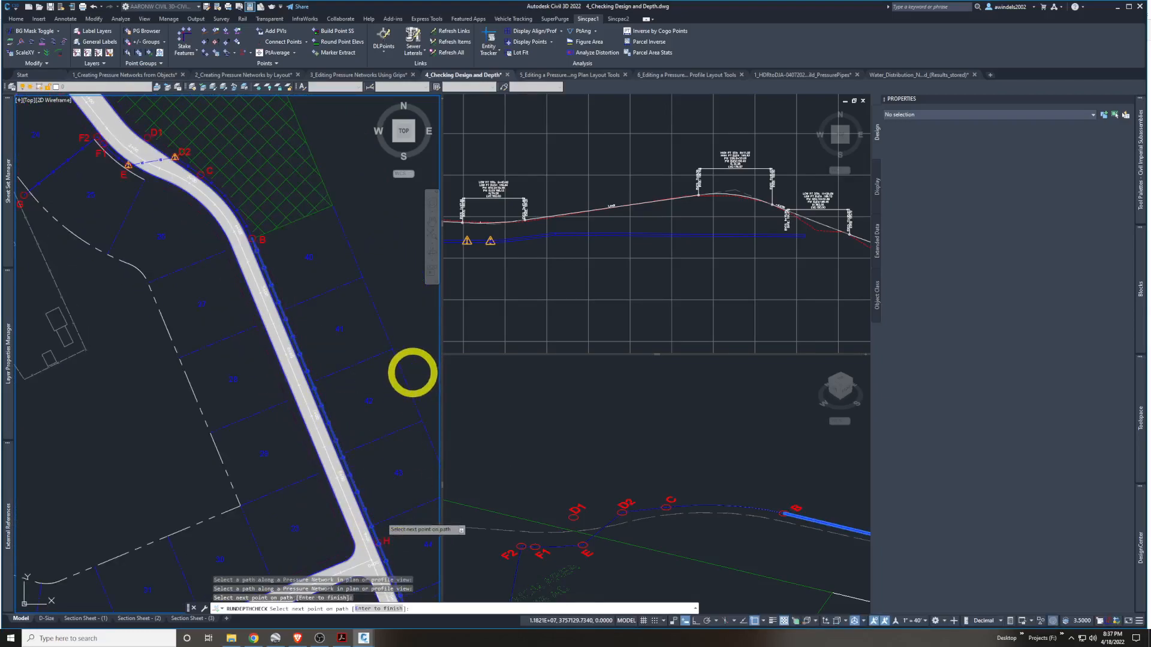
pyautogui.press('Return')
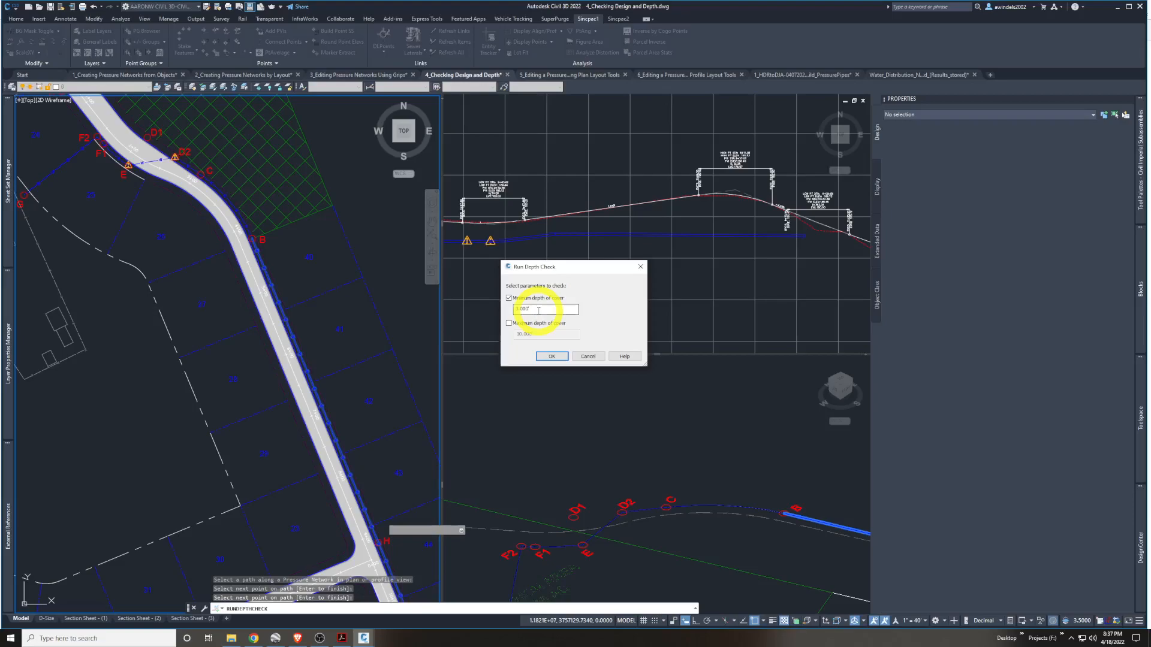
# Run the depth check with a minimum depth of cover of 4.5 and the maximum depth of cover check enabled at 10 feet
pyautogui.click(509, 323)
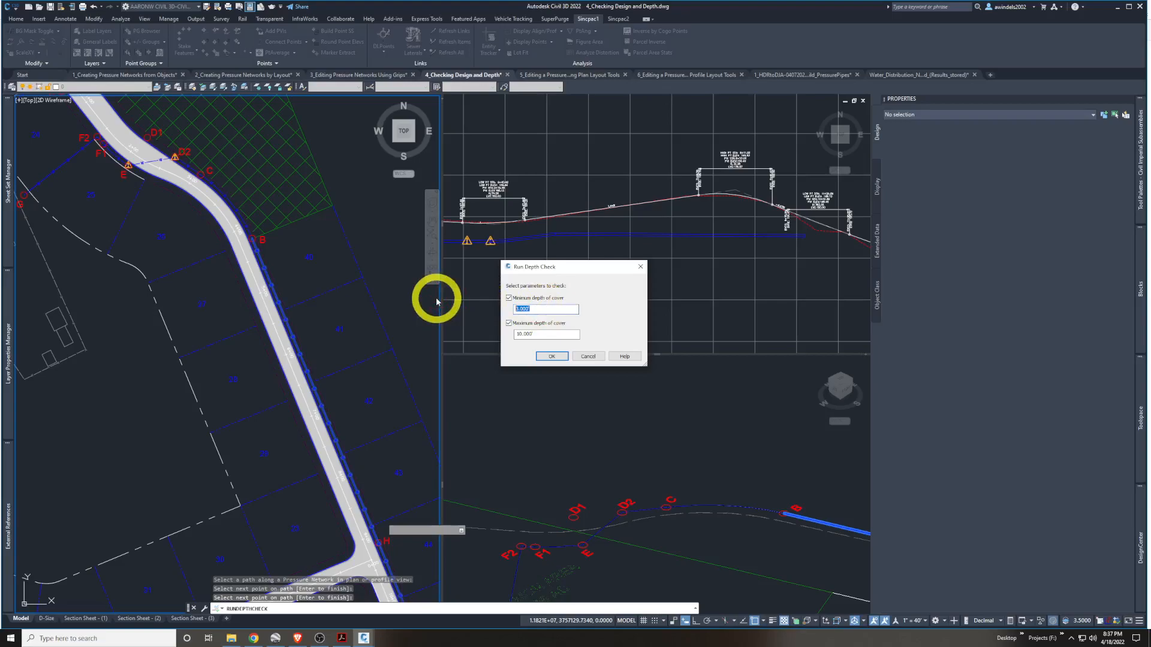
pyautogui.write('4.5')
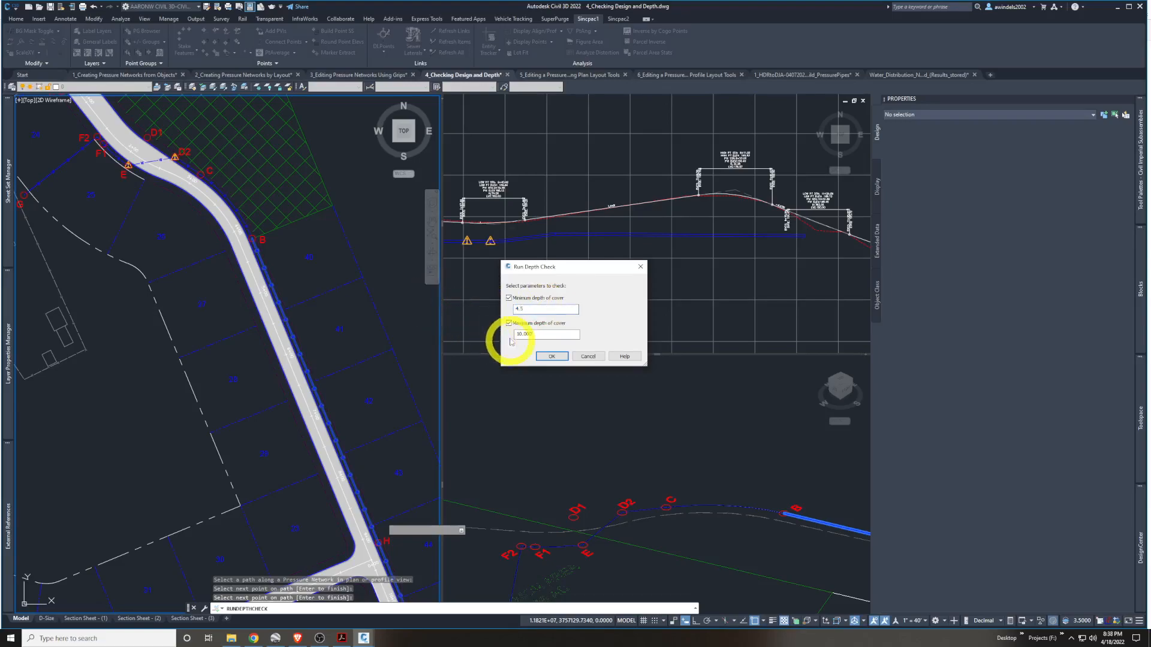
pyautogui.doubleClick(543, 335)
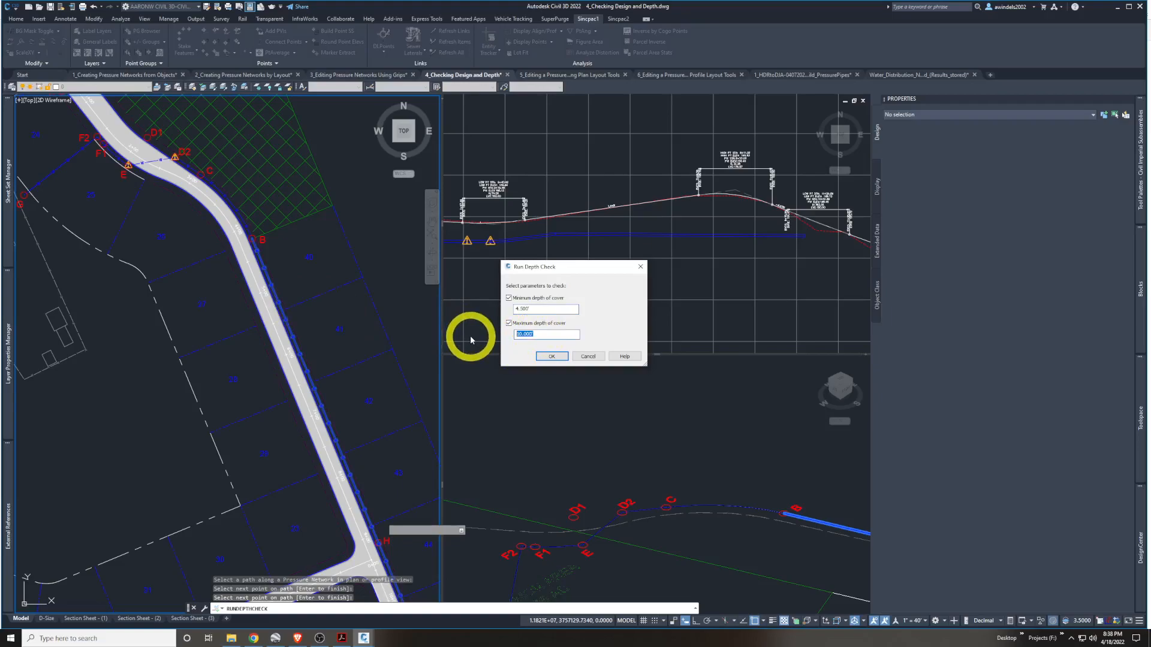
pyautogui.click(561, 357)
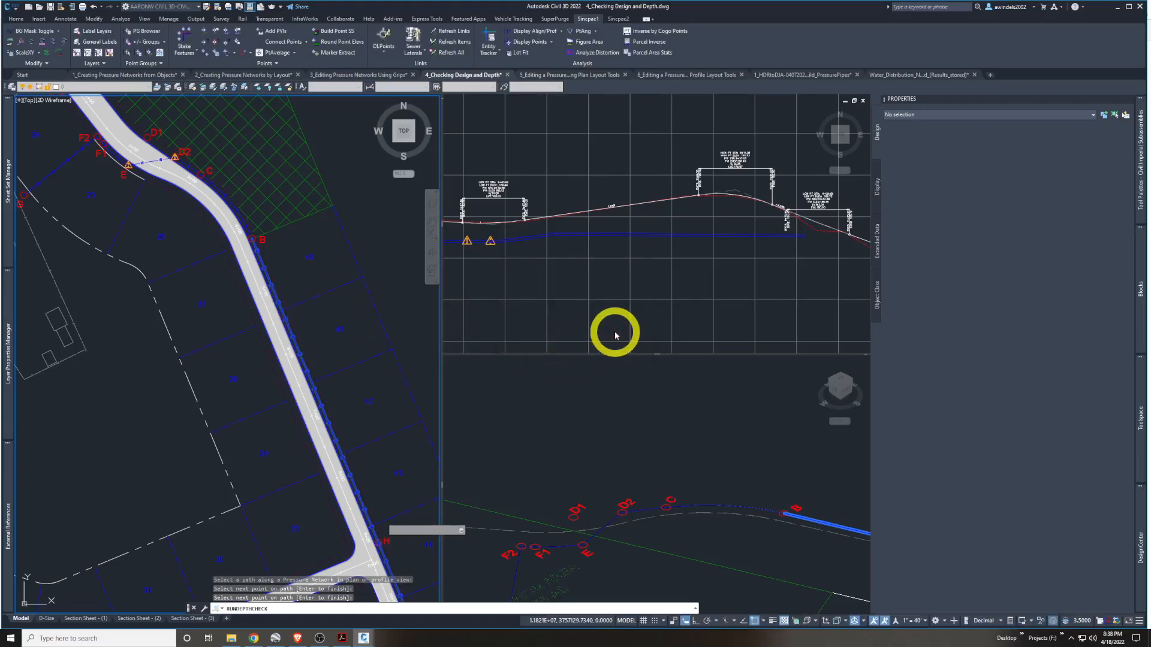
# Examine the depth check warning symbol on the long pressure pipe in both the profile and plan views
pyautogui.click(733, 245)
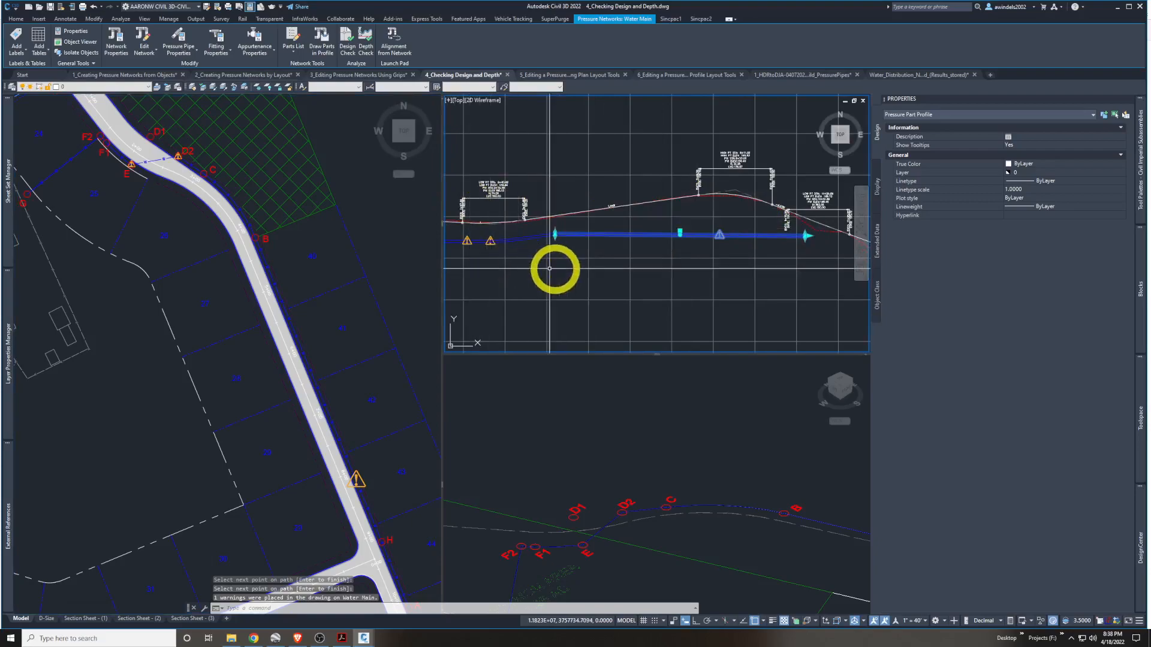
pyautogui.scroll(6, 712, 232)
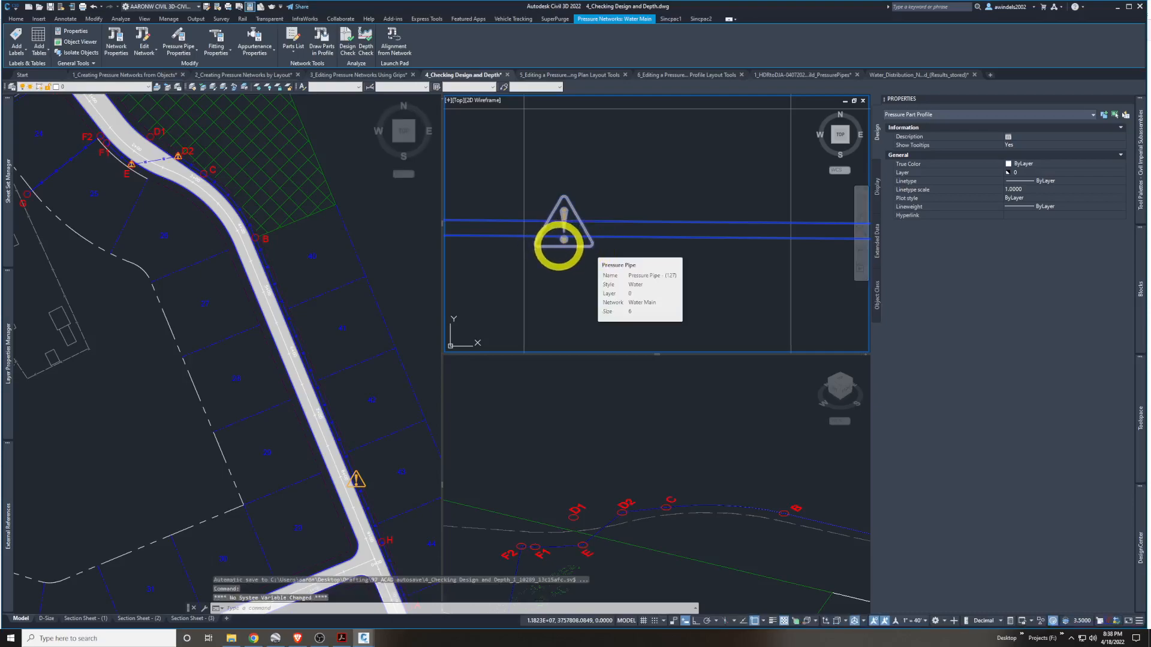
pyautogui.click(378, 460)
pyautogui.scroll(6, 368, 481)
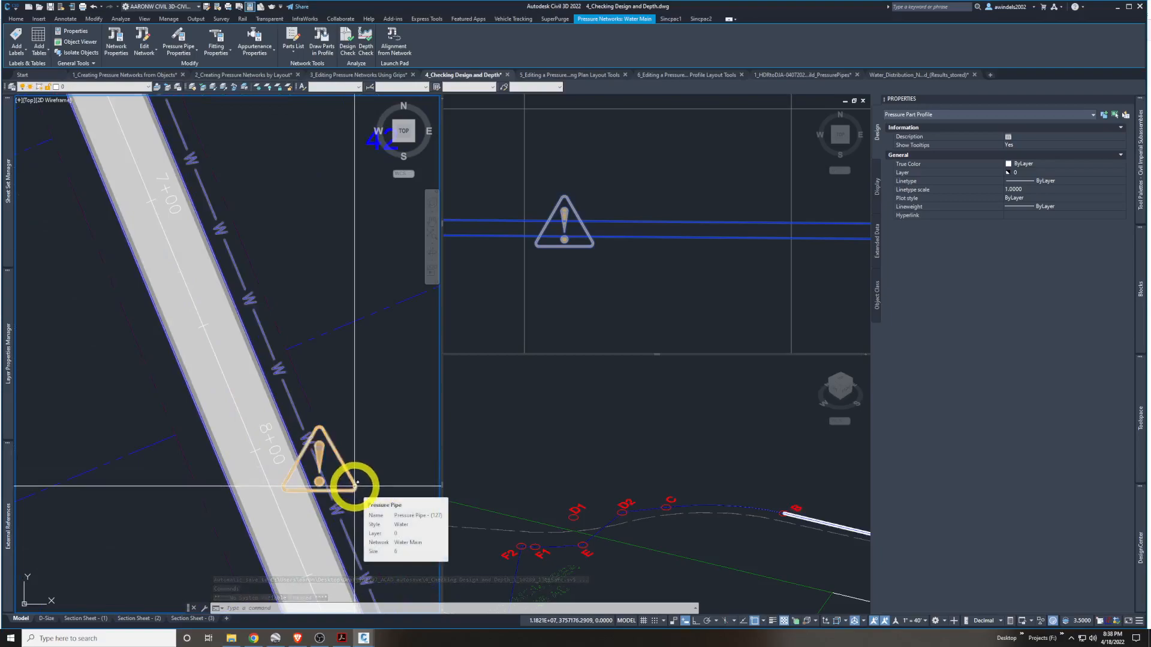
pyautogui.moveTo(357, 482); pyautogui.dragTo(356, 448, button='middle')
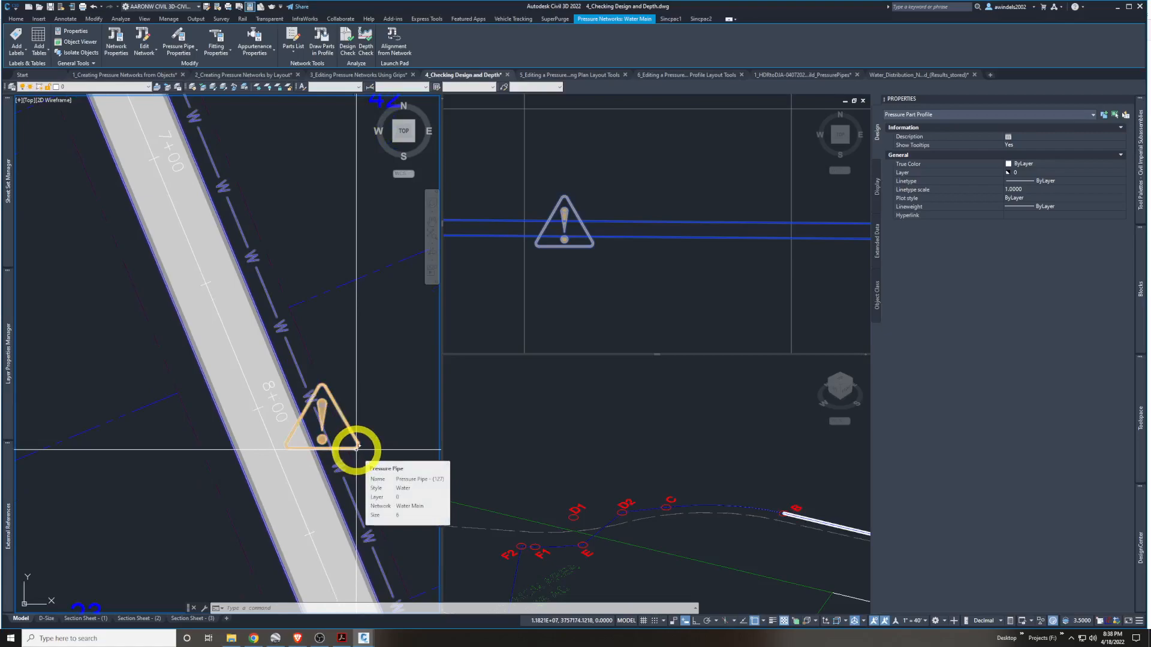
pyautogui.scroll(-6, 357, 449)
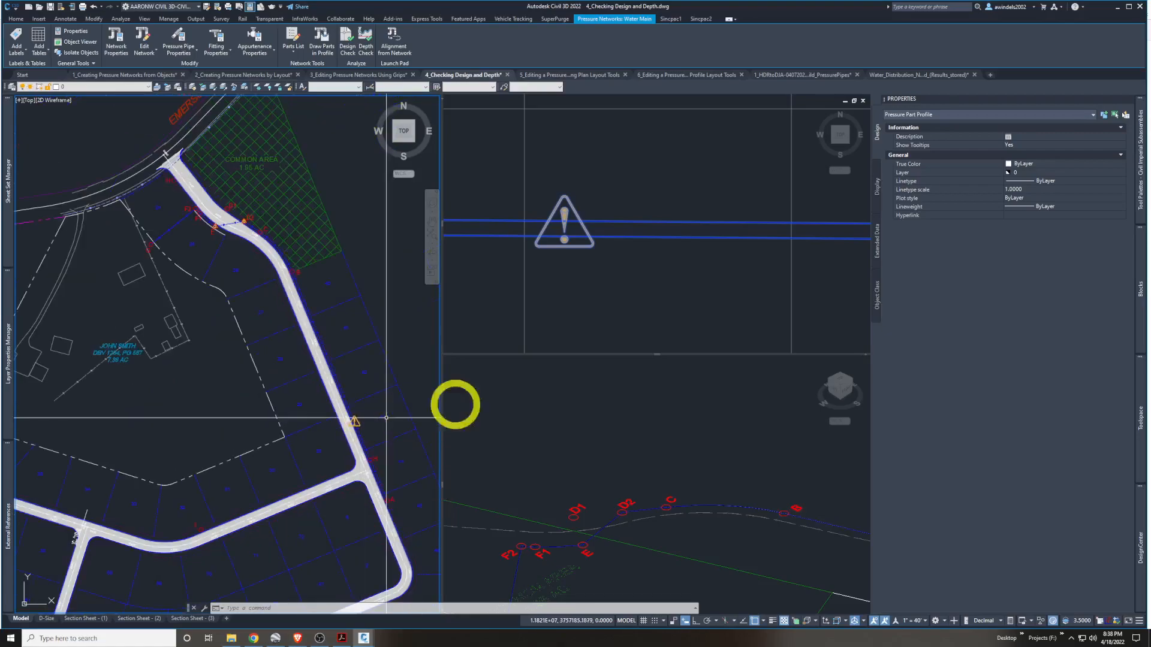
pyautogui.scroll(-4, 666, 254)
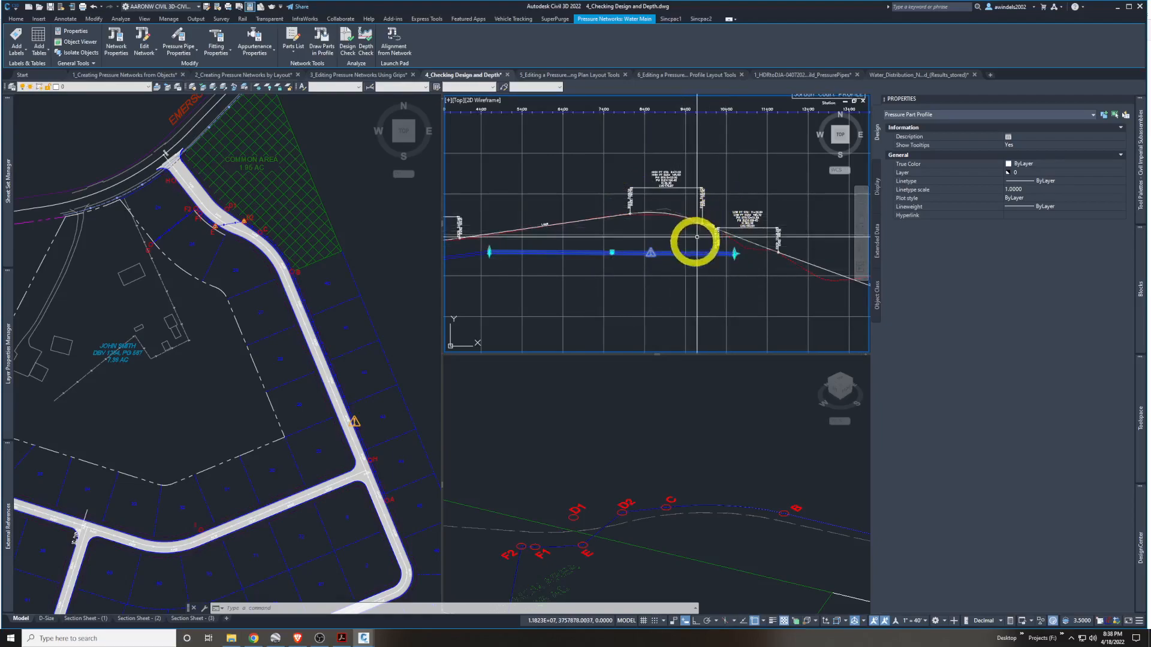
pyautogui.moveTo(696, 239); pyautogui.dragTo(748, 241, button='middle')
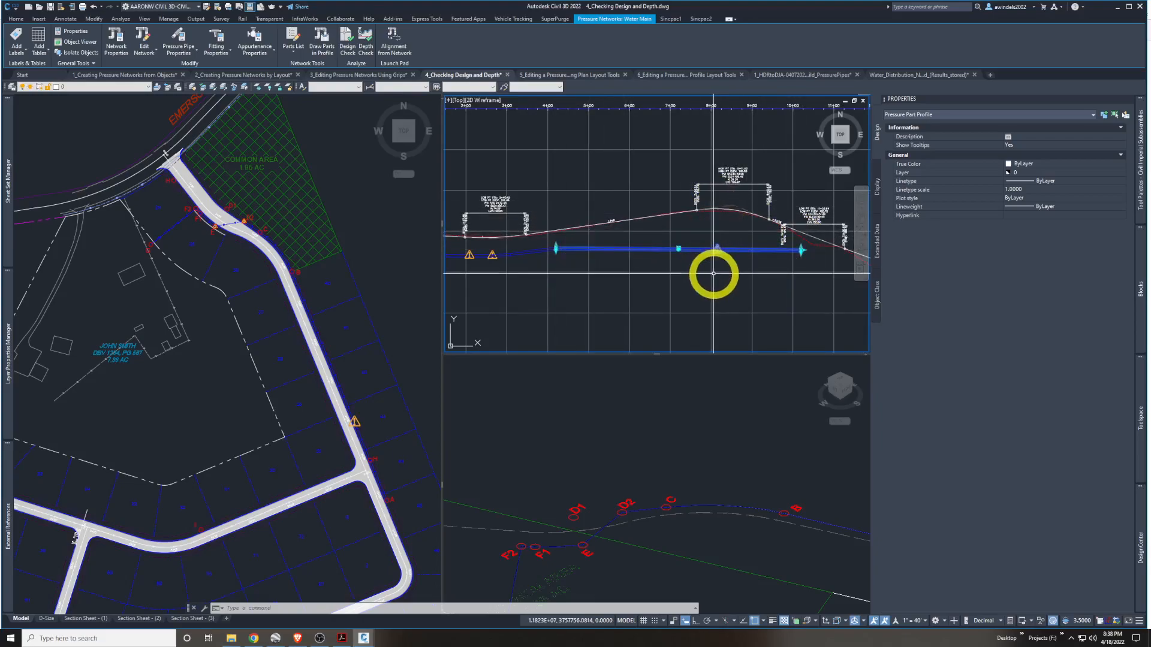
pyautogui.moveTo(713, 273)
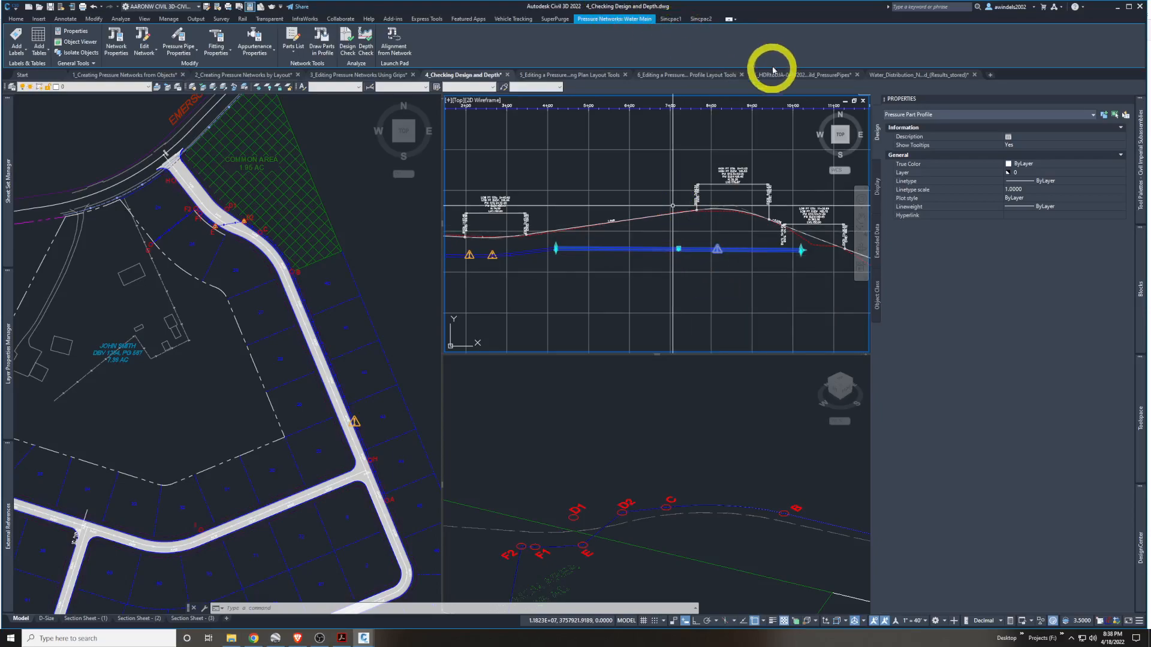
# Switch to the 5_Editing a Pressure Network Using Plan Layout Tools drawing and activate its plan view around D2 and E
pyautogui.click(589, 76)
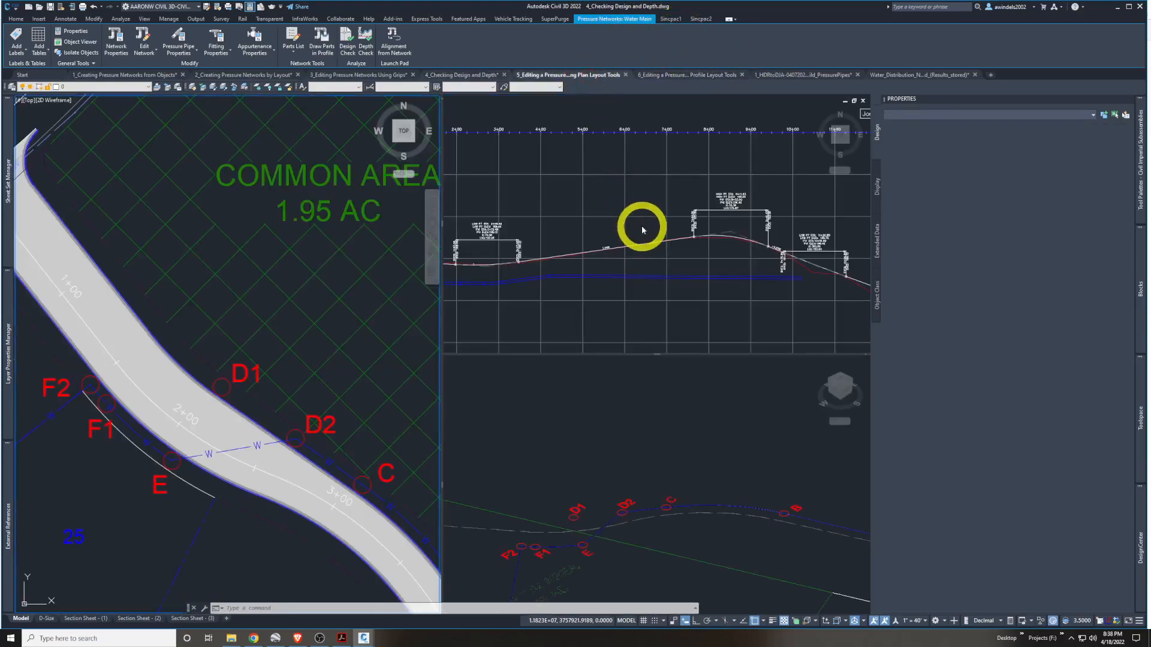
pyautogui.click(354, 376)
pyautogui.press('Escape')
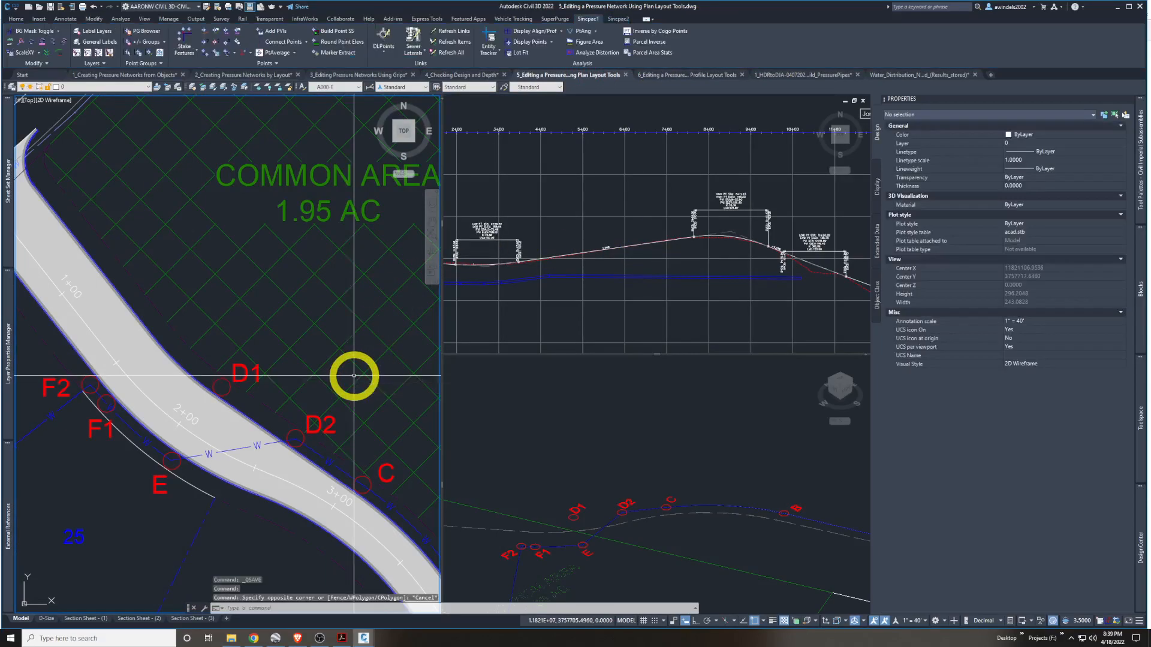
pyautogui.scroll(-2, 354, 376)
pyautogui.scroll(2, 321, 425)
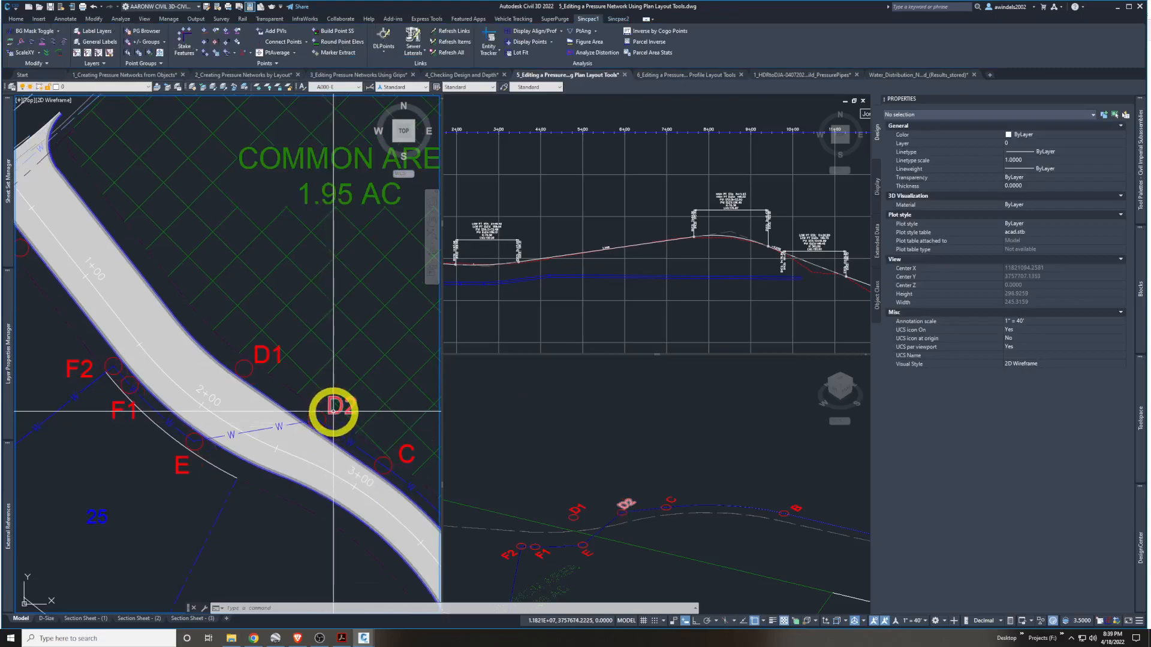
# Delete the existing bend fitting that joins the two water pipes at D2
pyautogui.scroll(8, 331, 413)
pyautogui.moveTo(270, 398)
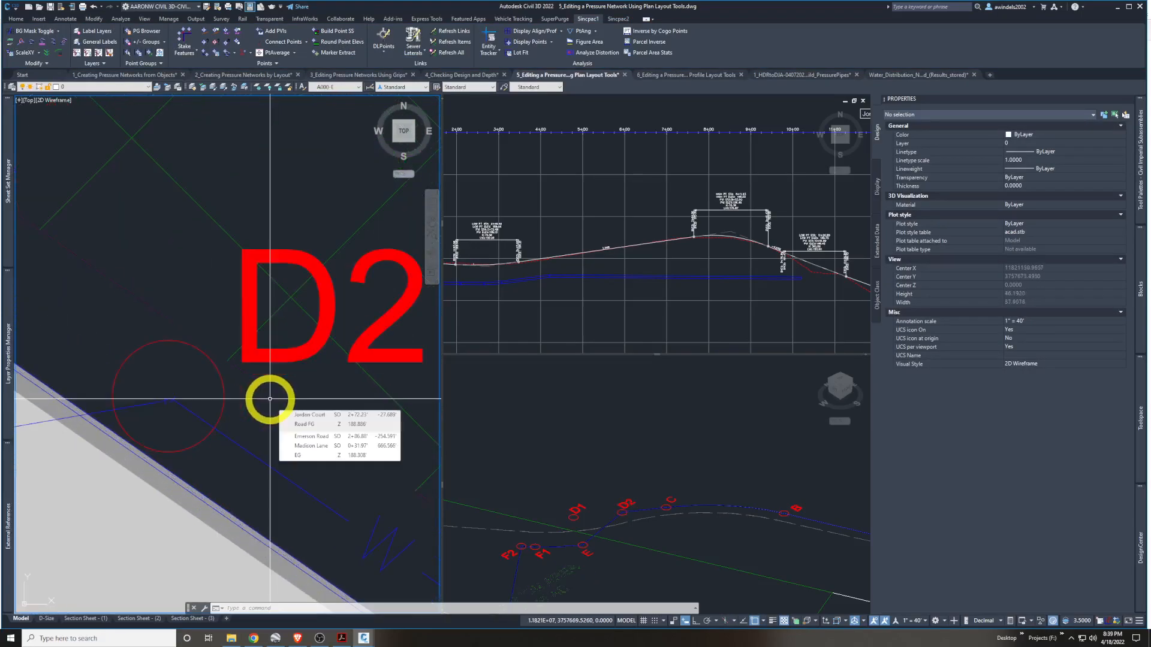
pyautogui.click(281, 473)
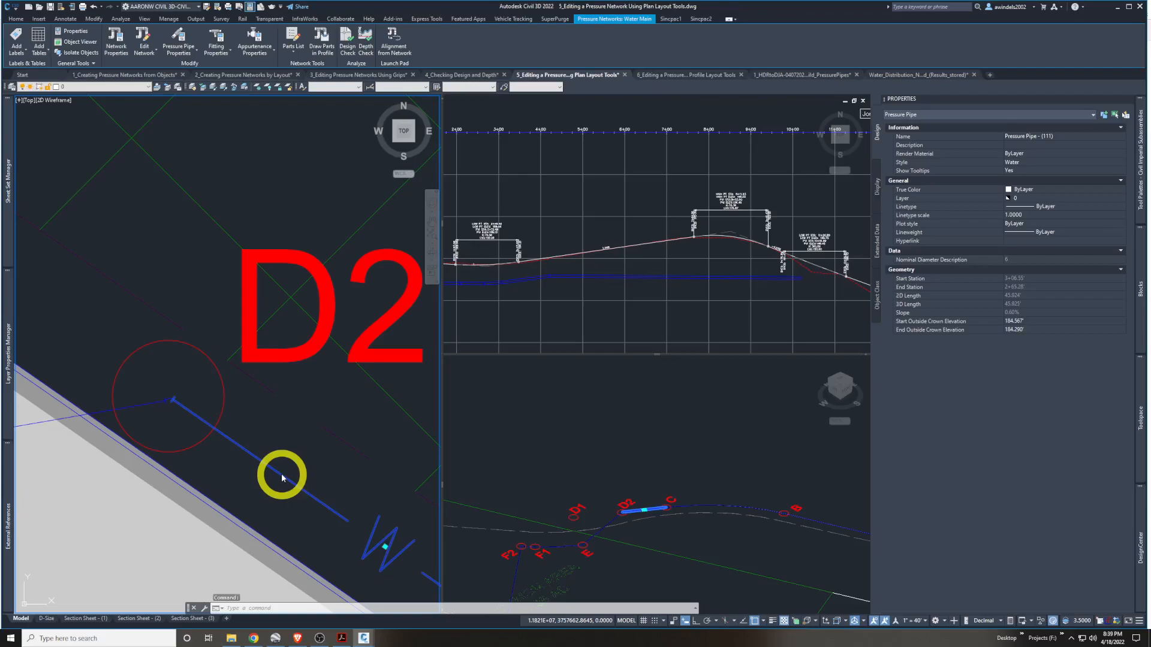
pyautogui.moveTo(247, 440); pyautogui.dragTo(300, 442, button='middle')
pyautogui.press('Escape')
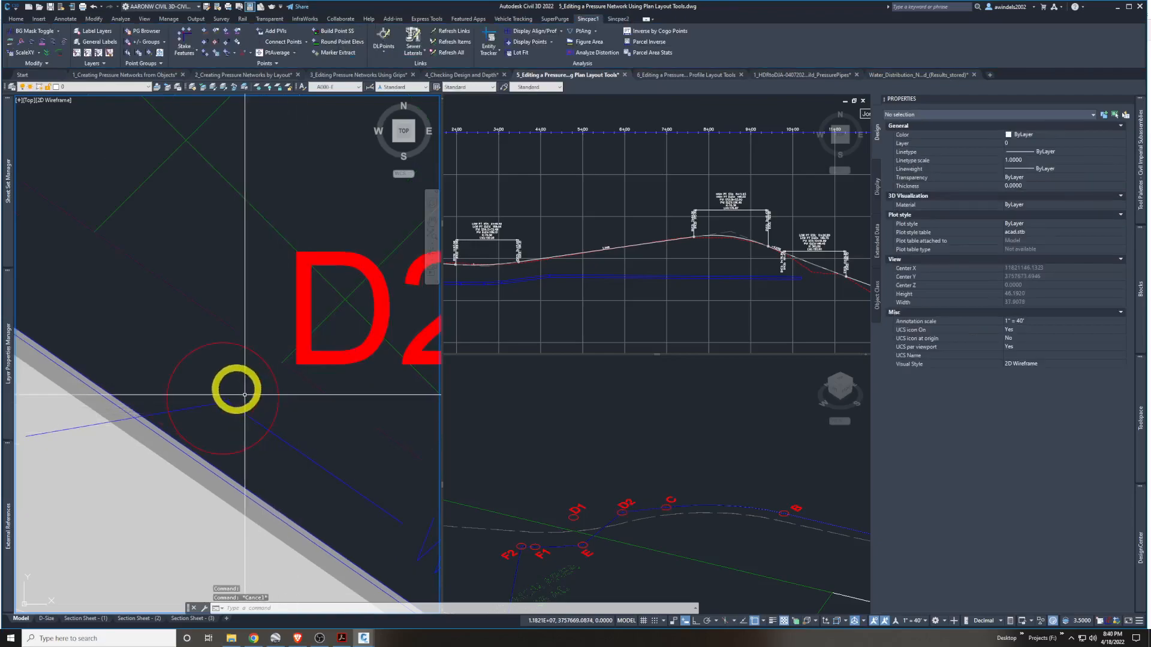
pyautogui.scroll(3, 245, 394)
pyautogui.click(214, 423)
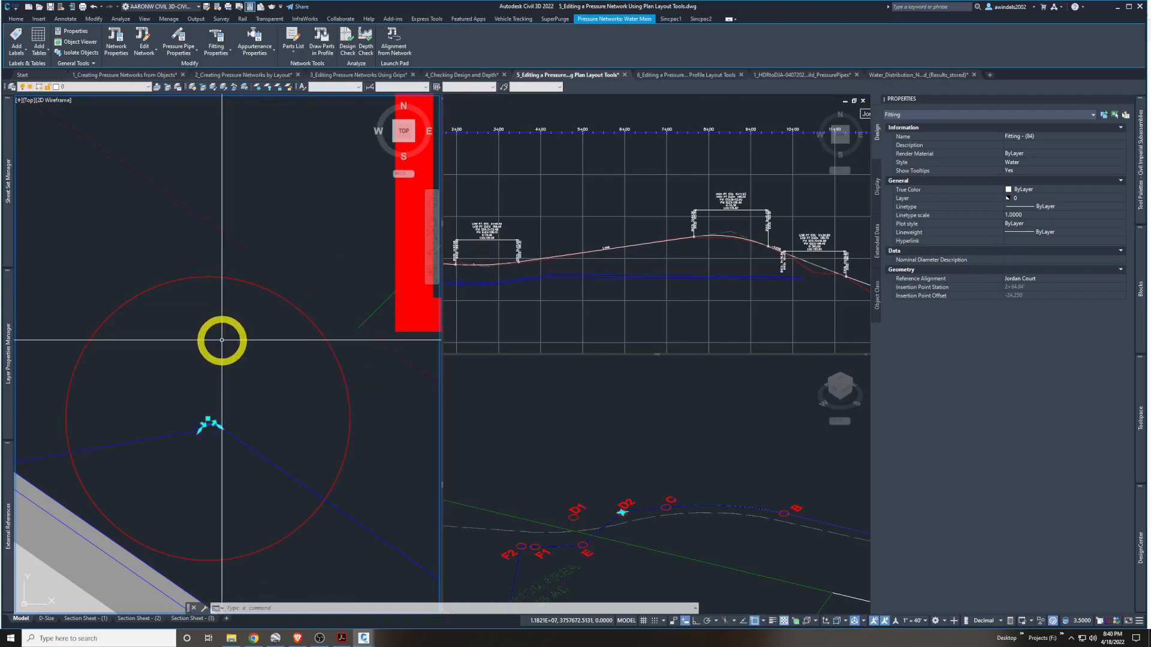
pyautogui.press('Escape')
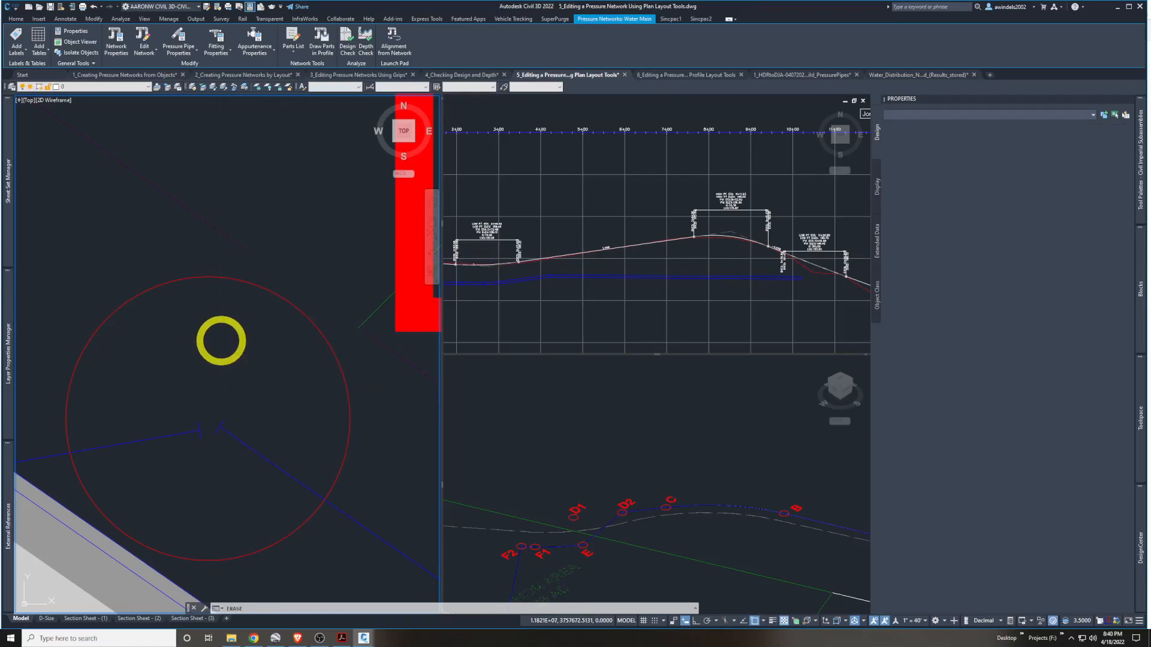
pyautogui.moveTo(226, 343); pyautogui.dragTo(241, 314, button='middle')
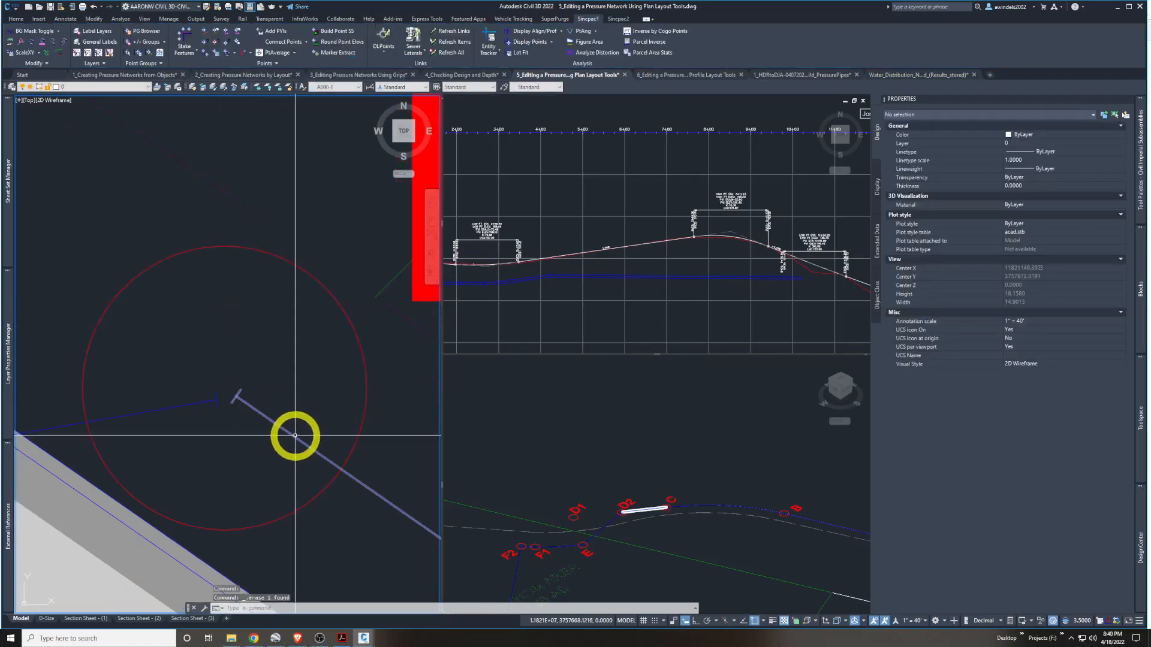
# Start plan layout editing of the water network from the pipe between D2 and C
pyautogui.click(295, 435)
pyautogui.scroll(-4, 288, 428)
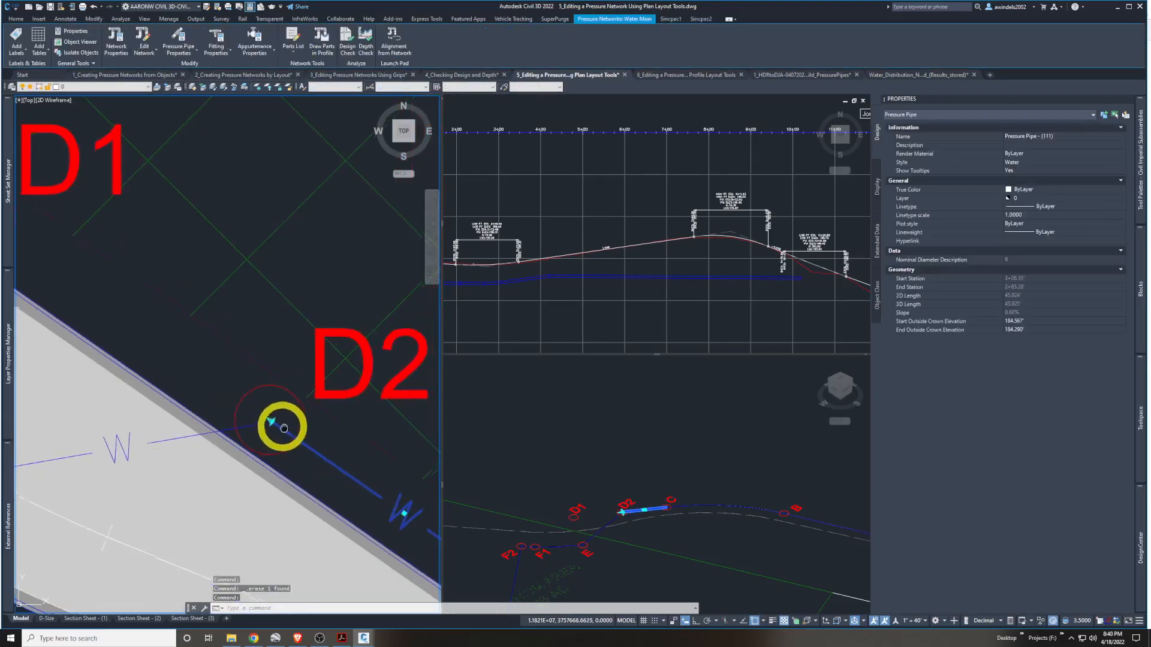
pyautogui.moveTo(288, 428); pyautogui.dragTo(251, 401, button='middle')
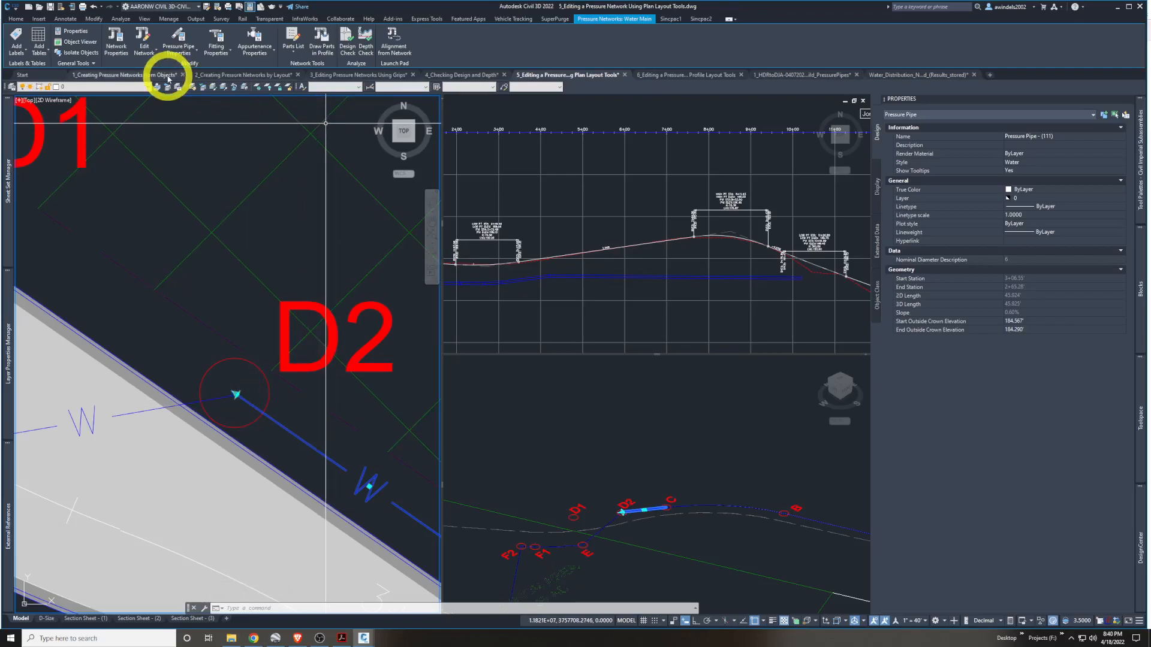
pyautogui.click(143, 53)
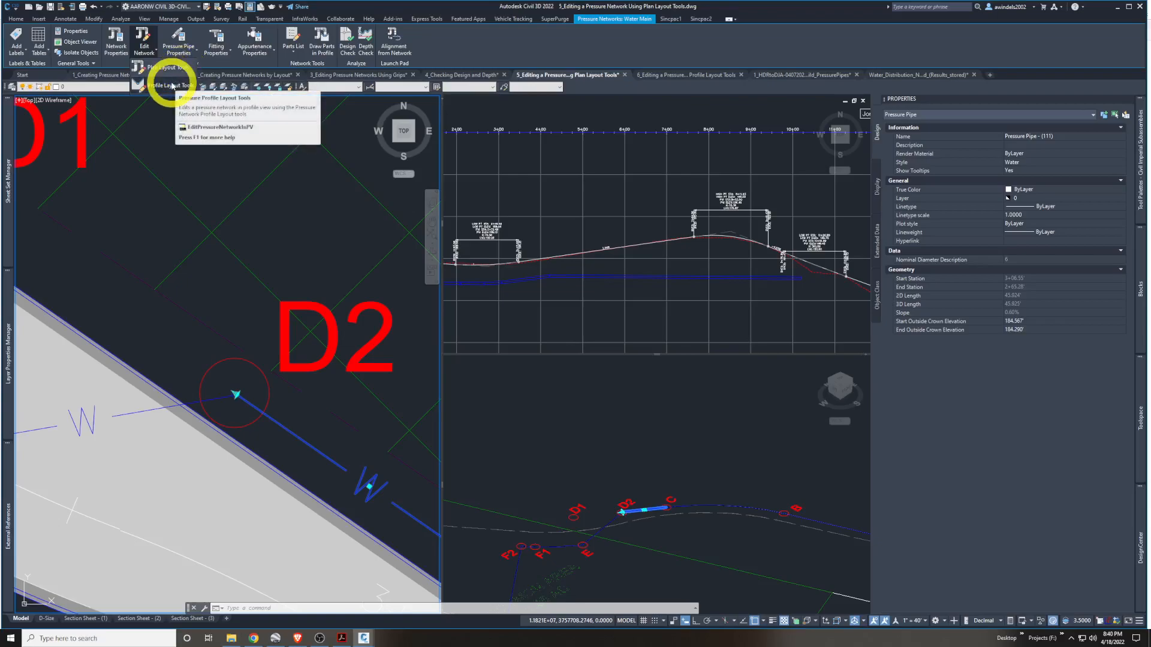
pyautogui.click(170, 67)
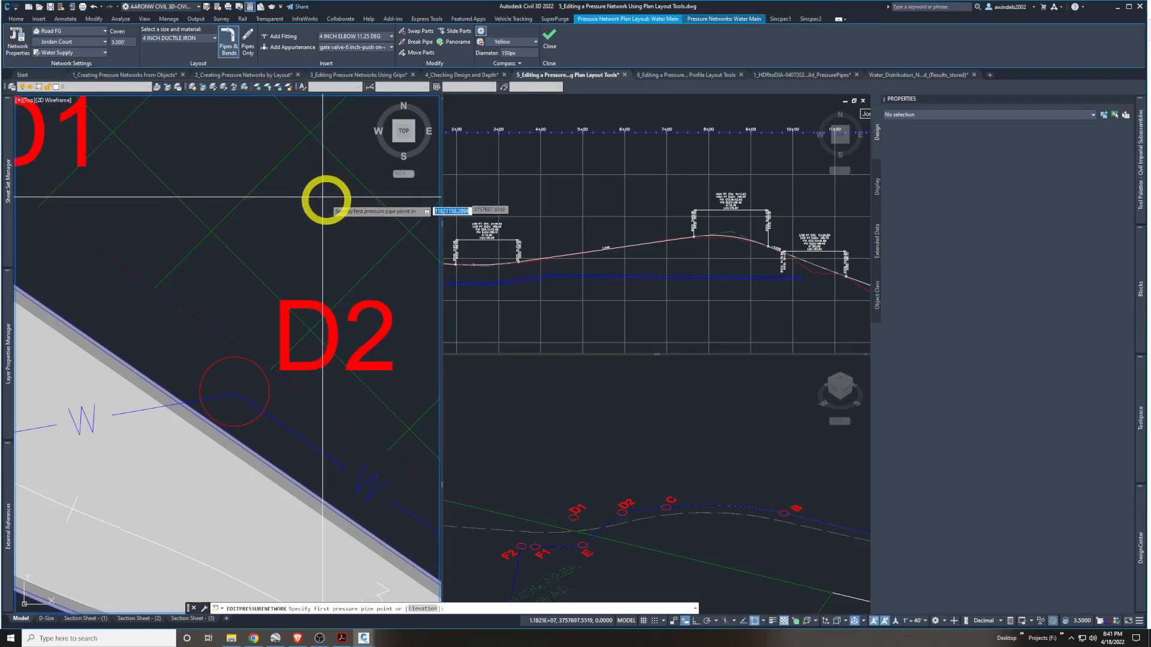
# Set the layout options to 4.5' cover, 6 INCH DUCTILE IRON pipe and the 6 INCH ELBOW 45 DEG fitting
pyautogui.click(76, 33)
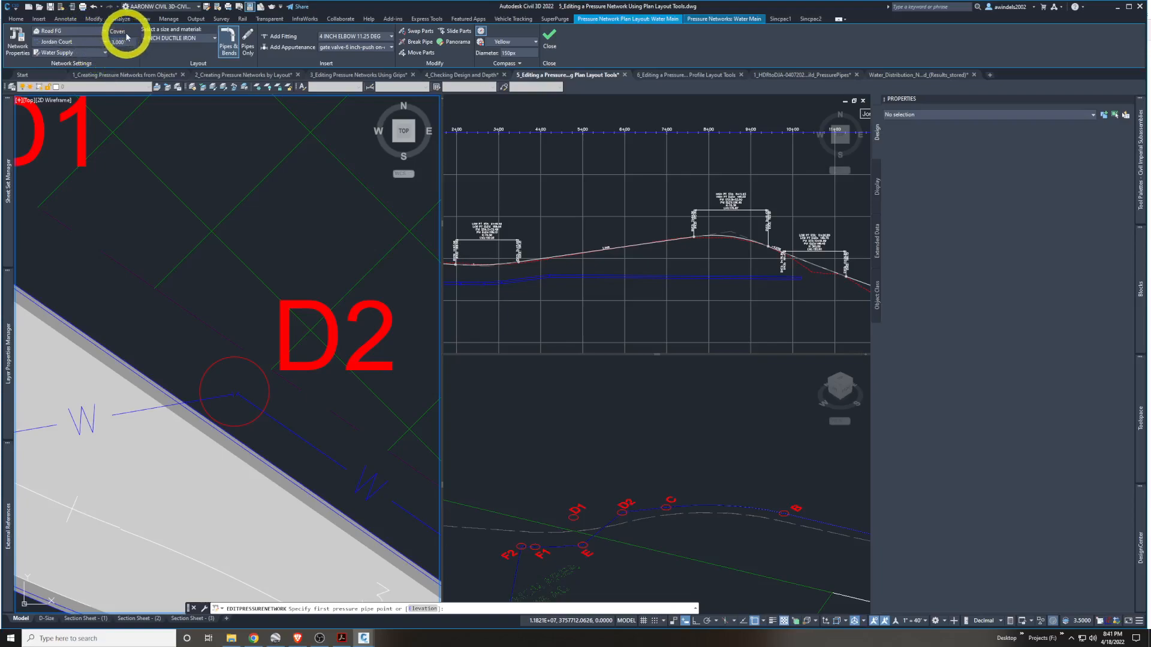
pyautogui.write('4.5')
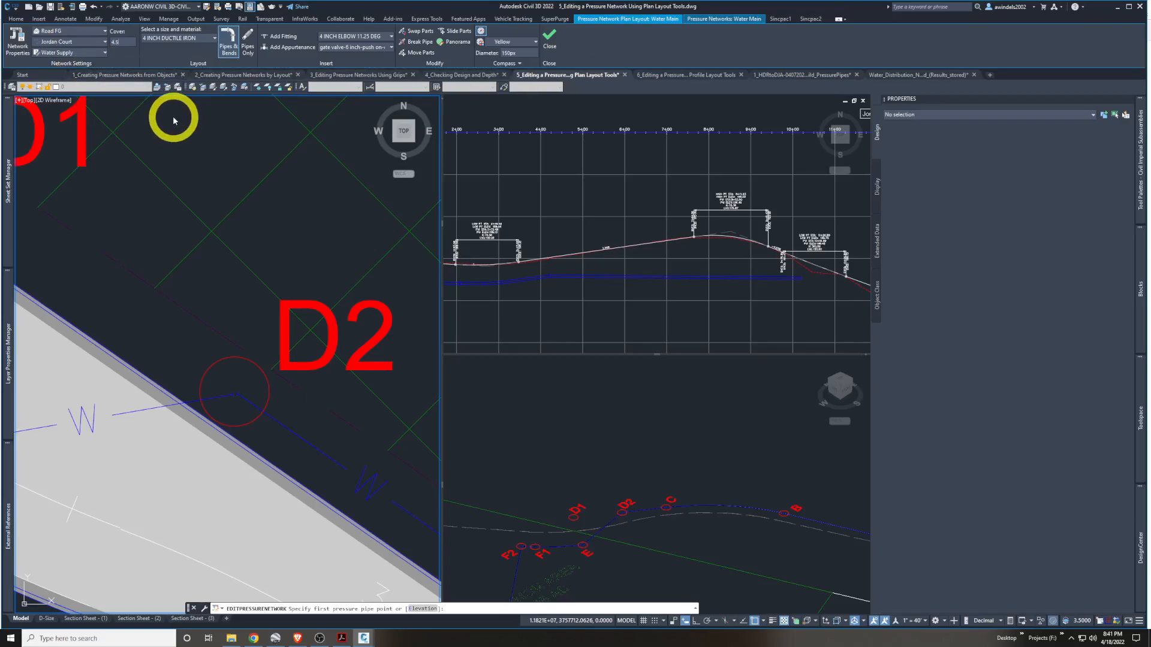
pyautogui.click(197, 39)
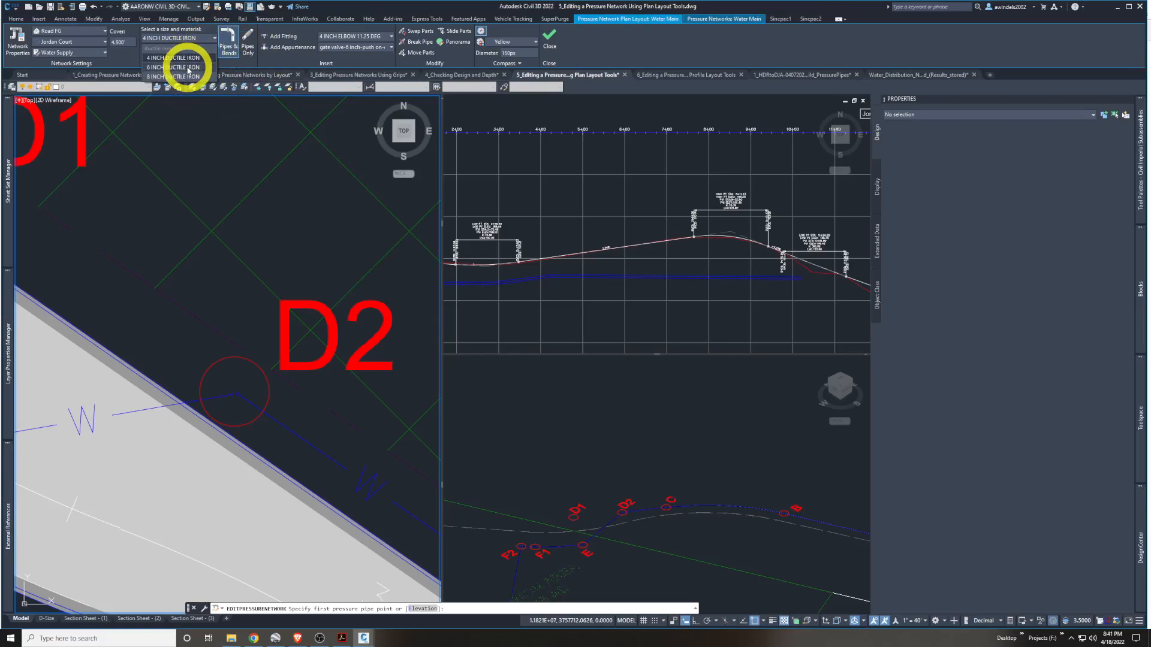
pyautogui.click(188, 68)
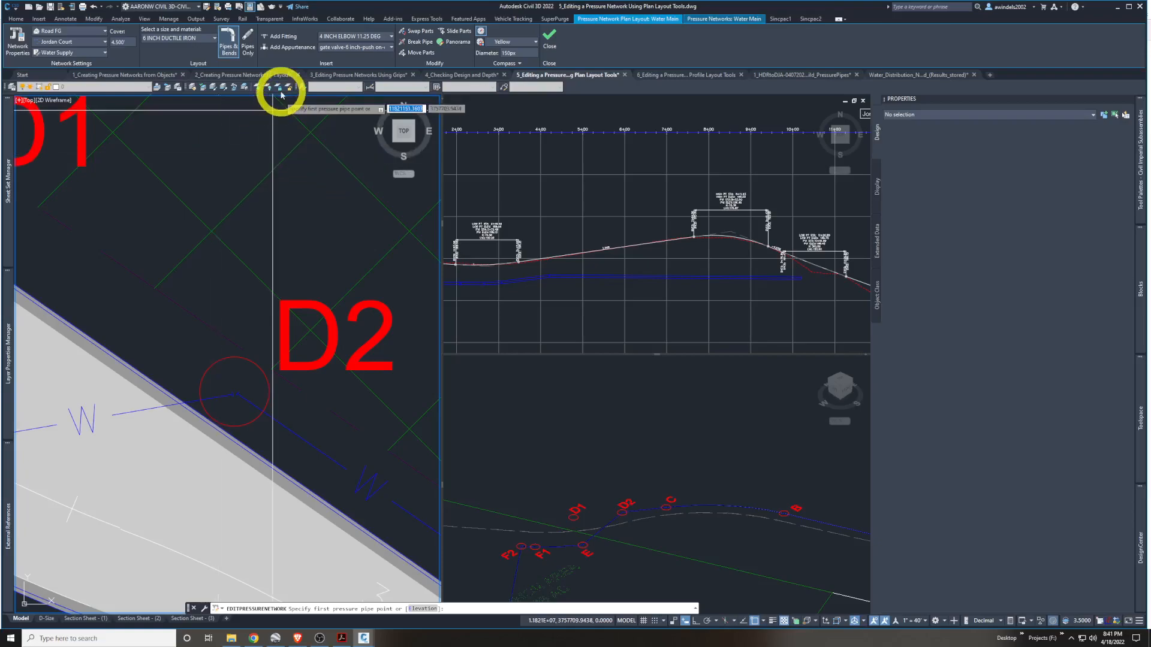
pyautogui.click(329, 37)
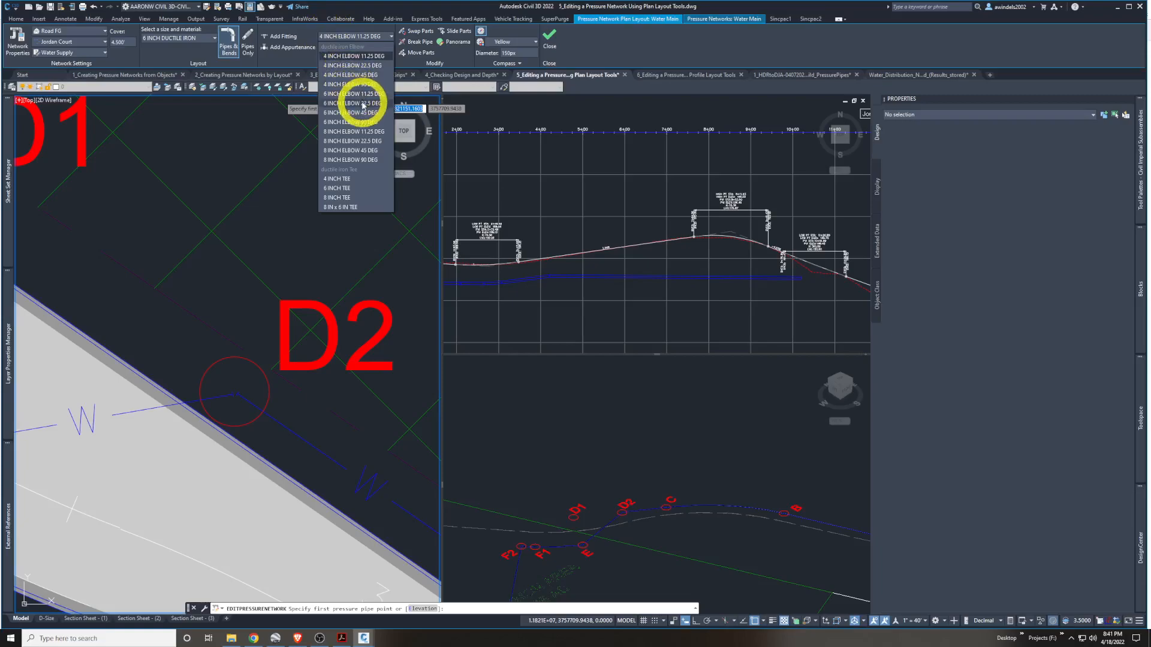
pyautogui.click(365, 114)
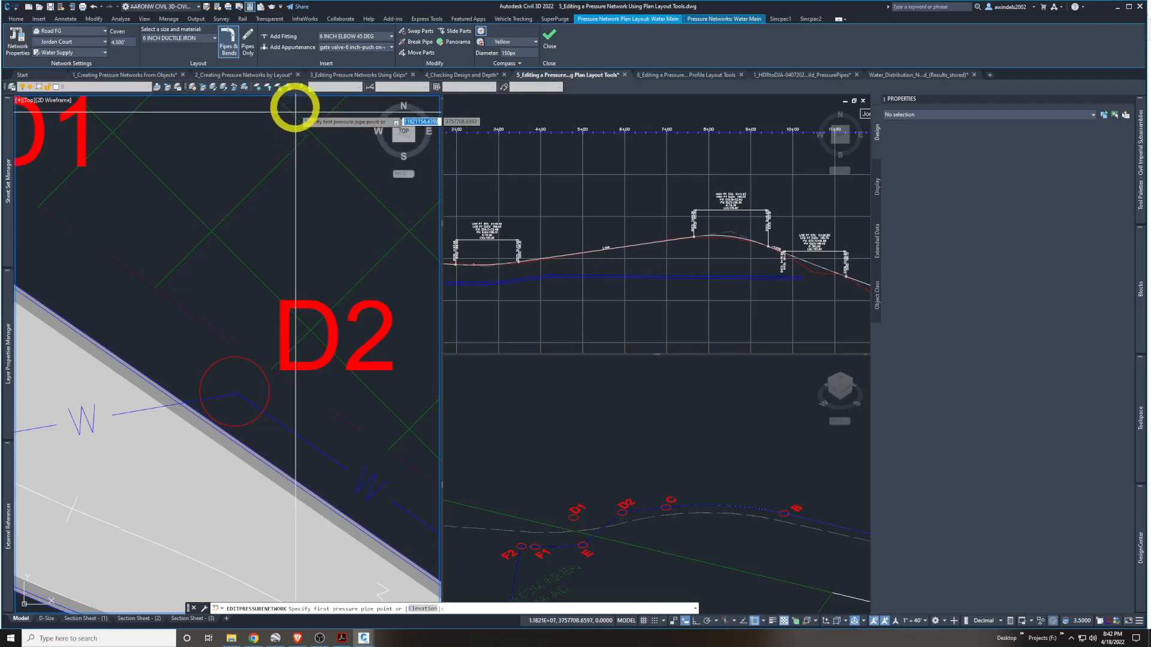
# Try to add the 6-inch 45-degree elbow at the pipe ends at D2 and check the joint in 3D
pyautogui.click(277, 37)
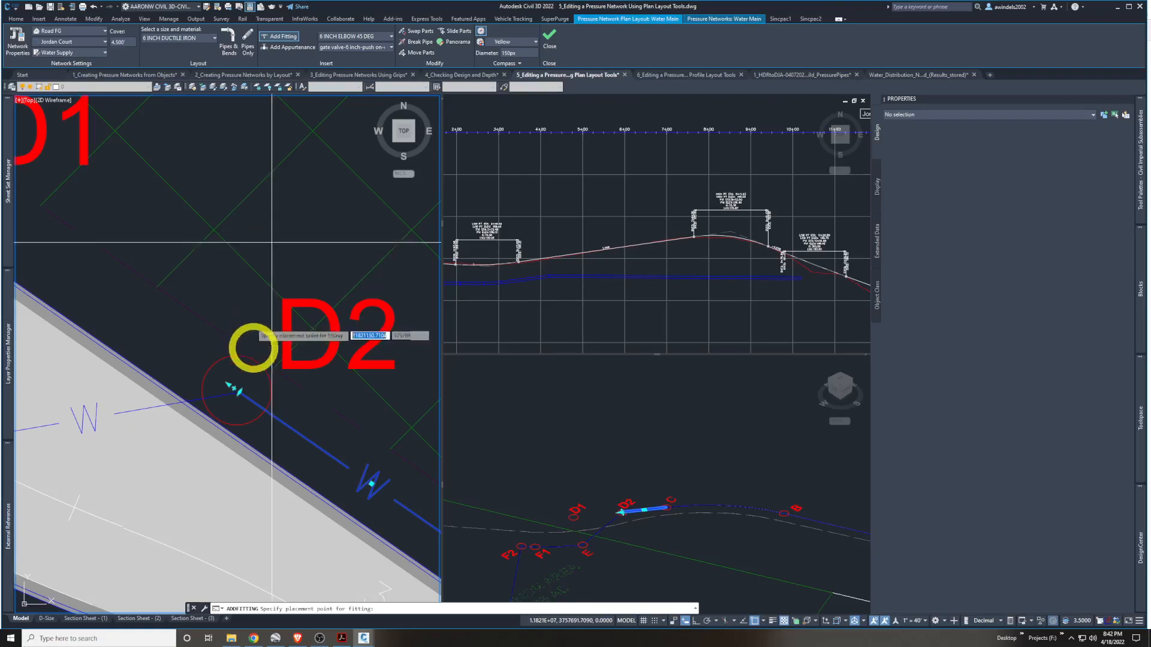
pyautogui.scroll(2, 235, 393)
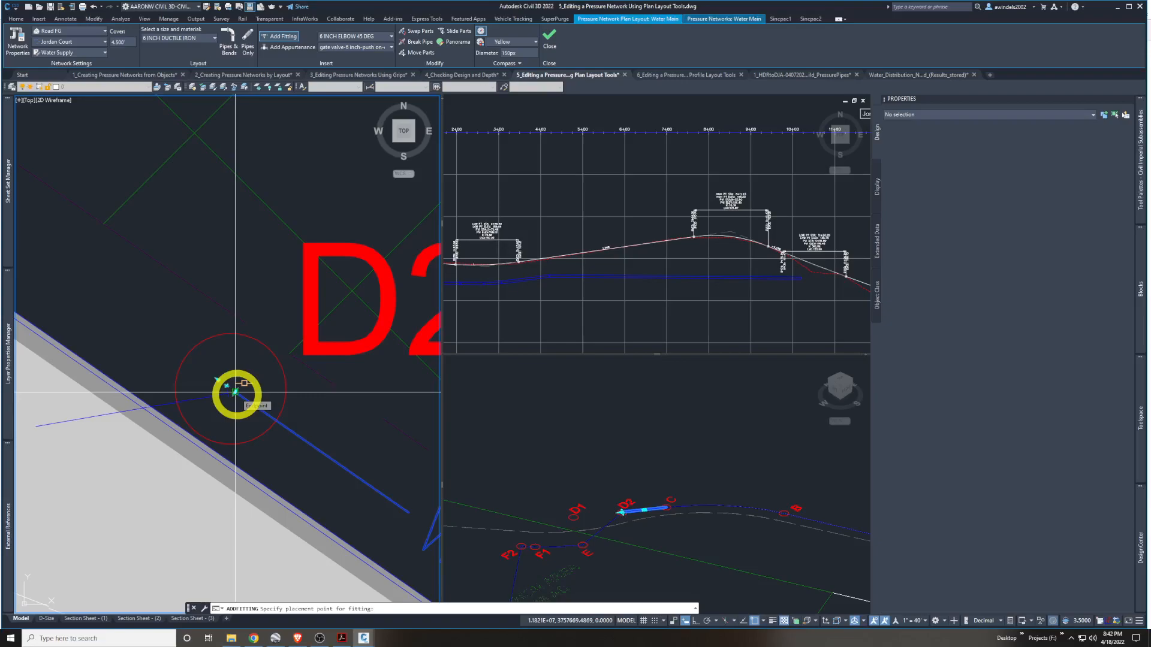
pyautogui.click(235, 393)
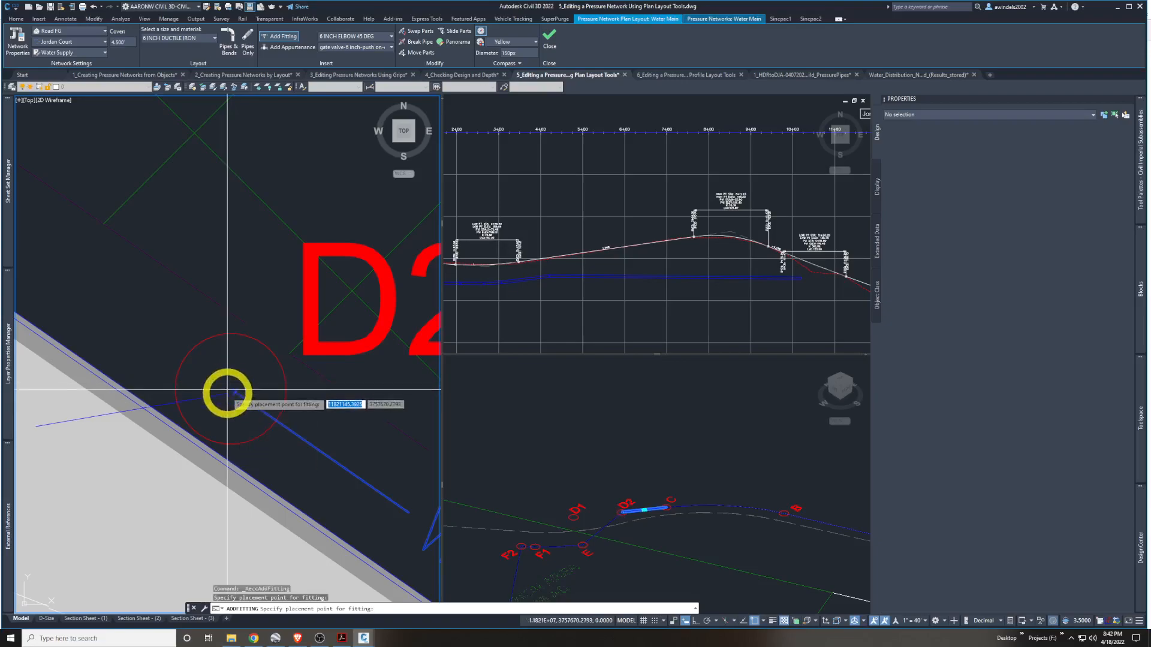
pyautogui.scroll(3, 230, 393)
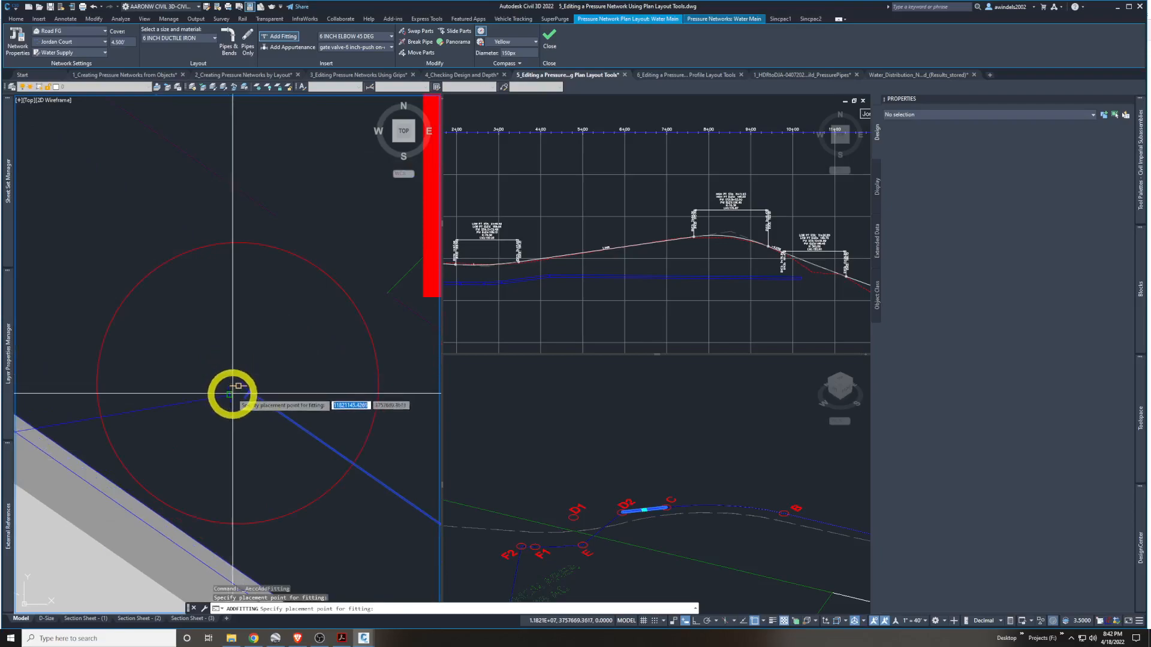
pyautogui.click(229, 394)
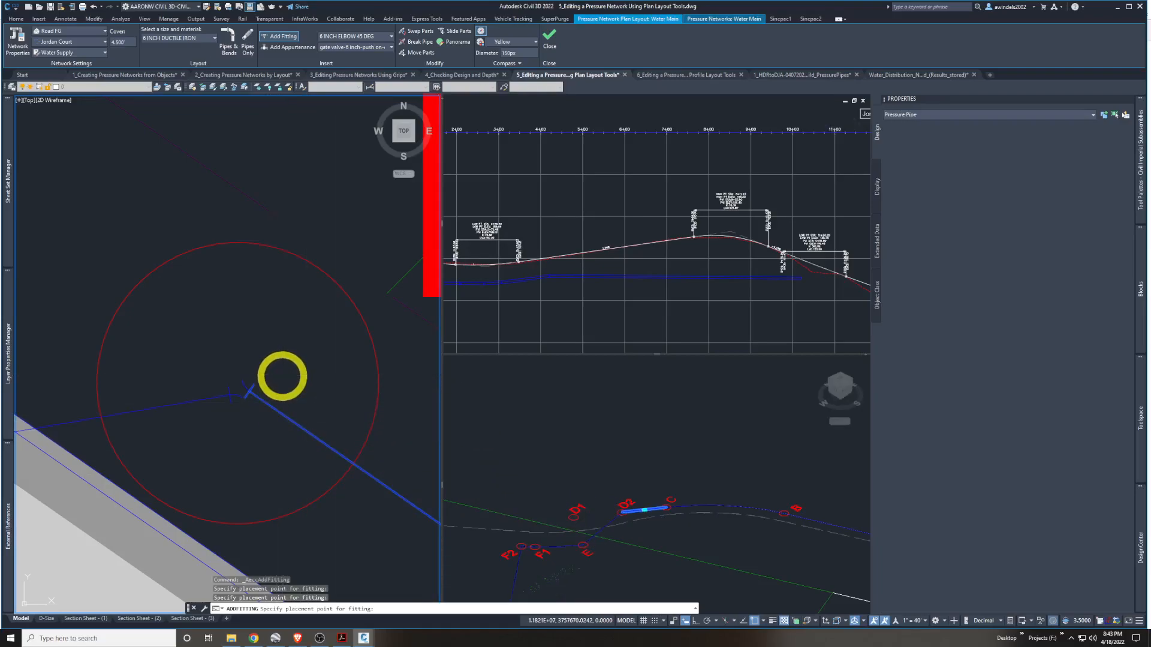
pyautogui.press('Escape')
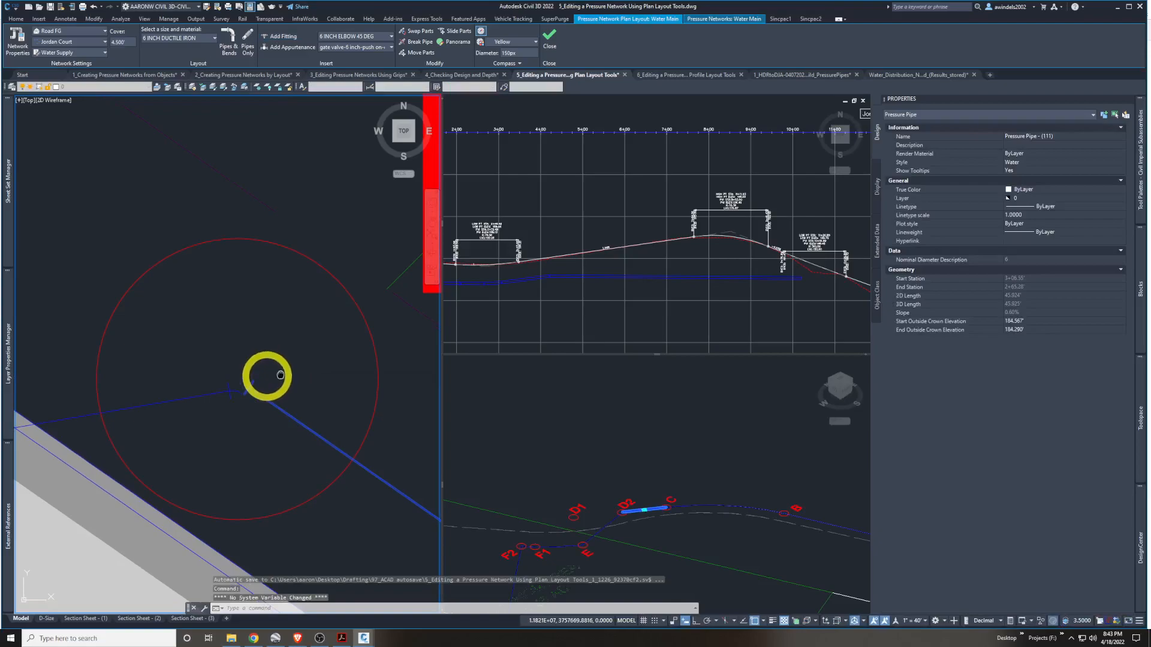
pyautogui.press('Escape')
pyautogui.click(267, 378)
pyautogui.press('Escape')
pyautogui.press('Escape')
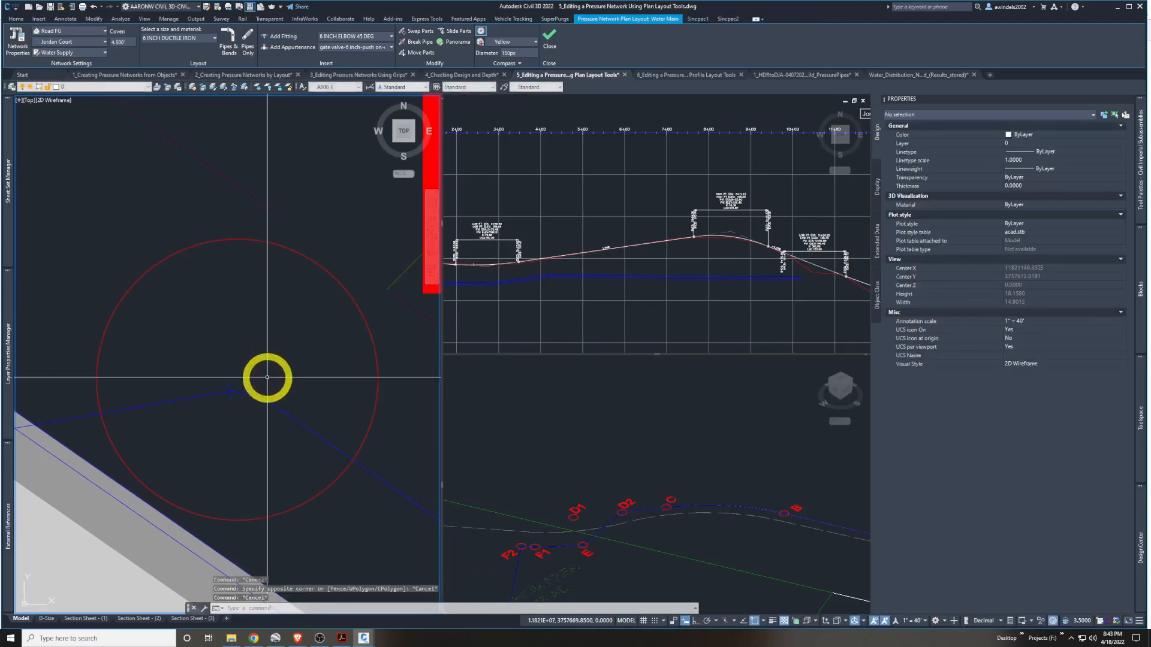
pyautogui.click(609, 512)
pyautogui.scroll(5, 629, 514)
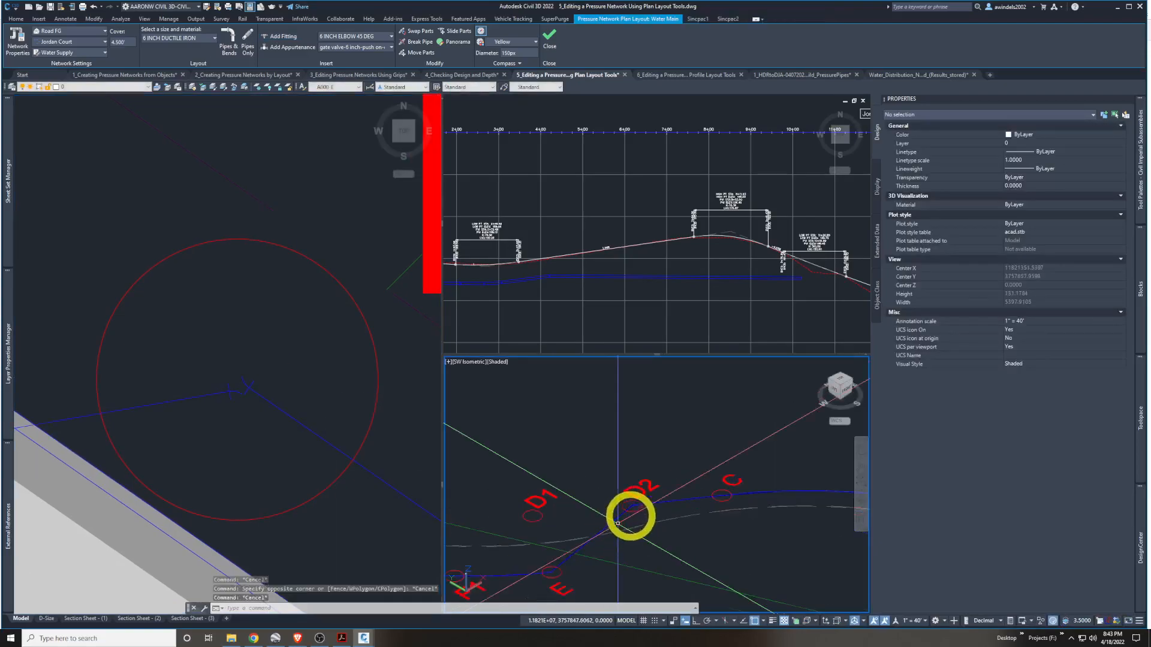
pyautogui.scroll(5, 681, 472)
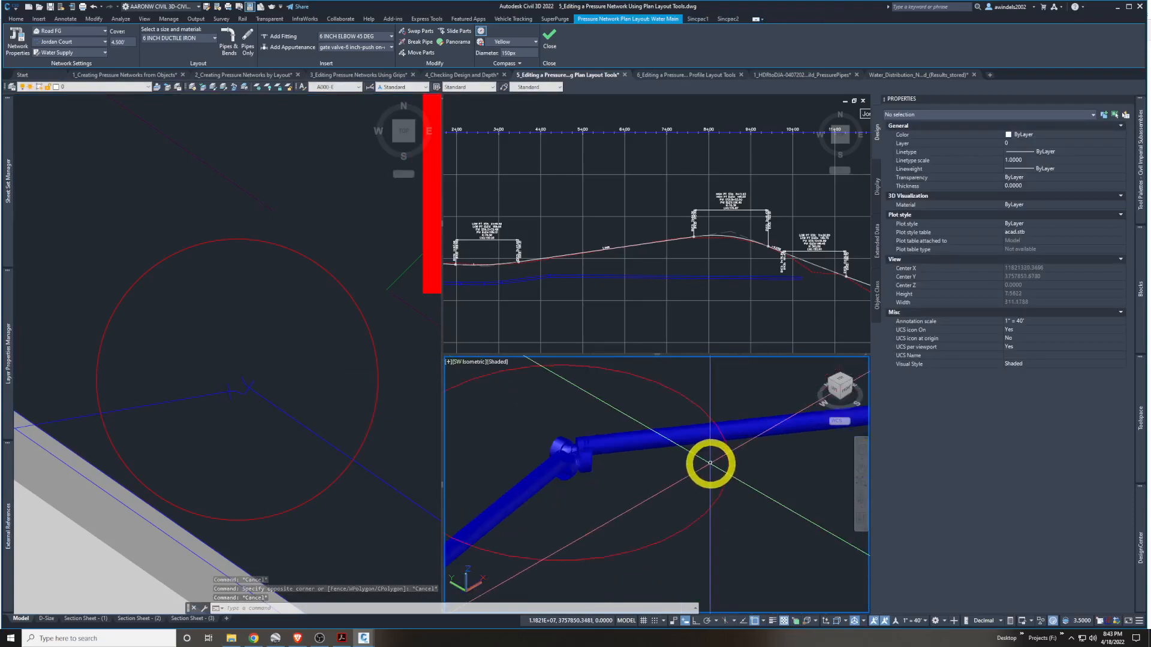
# Undo the elbow placement at D2 in the plan view
pyautogui.click(278, 367)
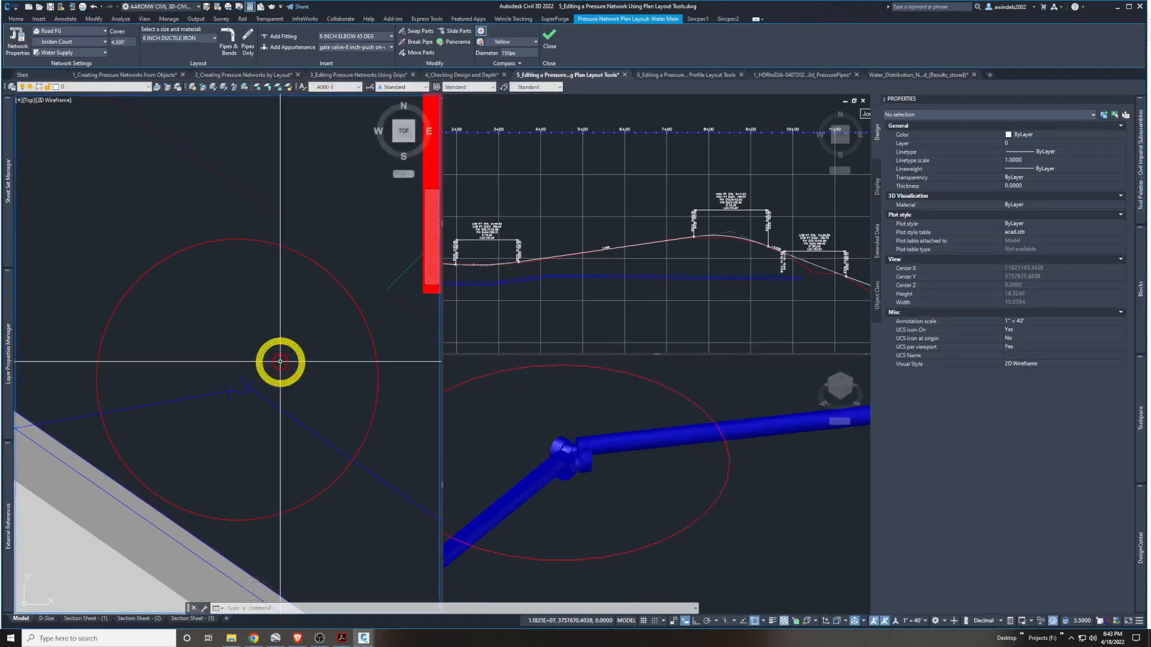
pyautogui.click(281, 361)
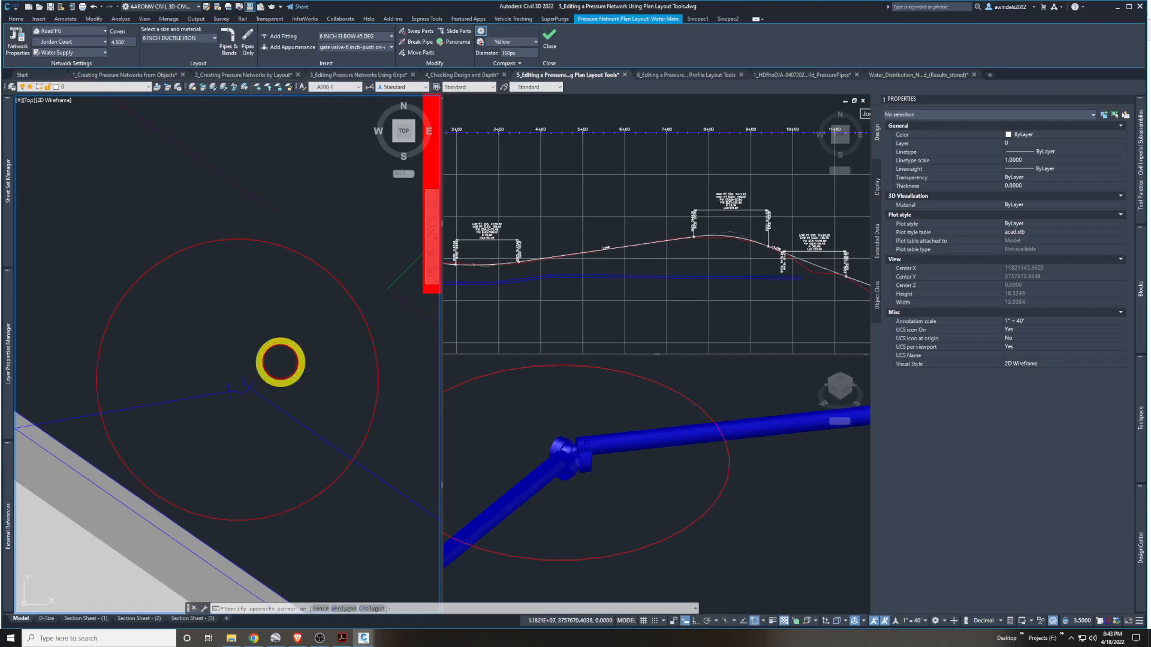
pyautogui.hotkey('ctrl', 'z')
pyautogui.press('Escape')
pyautogui.press('Escape')
pyautogui.press('Escape')
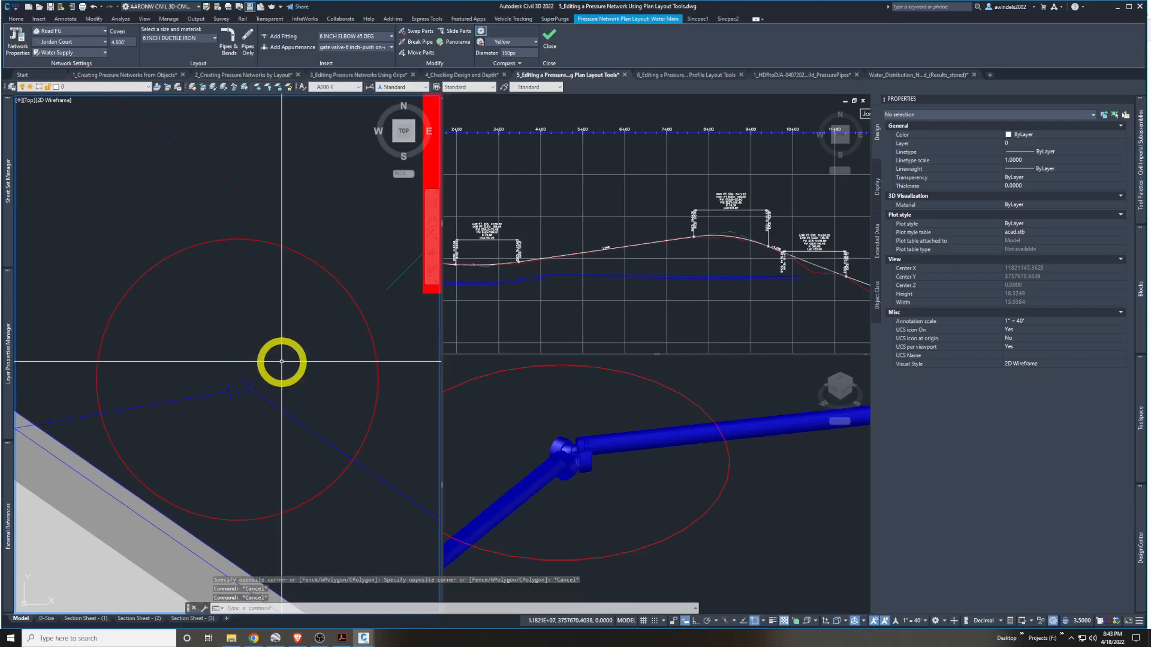
pyautogui.hotkey('ctrl', 'z')
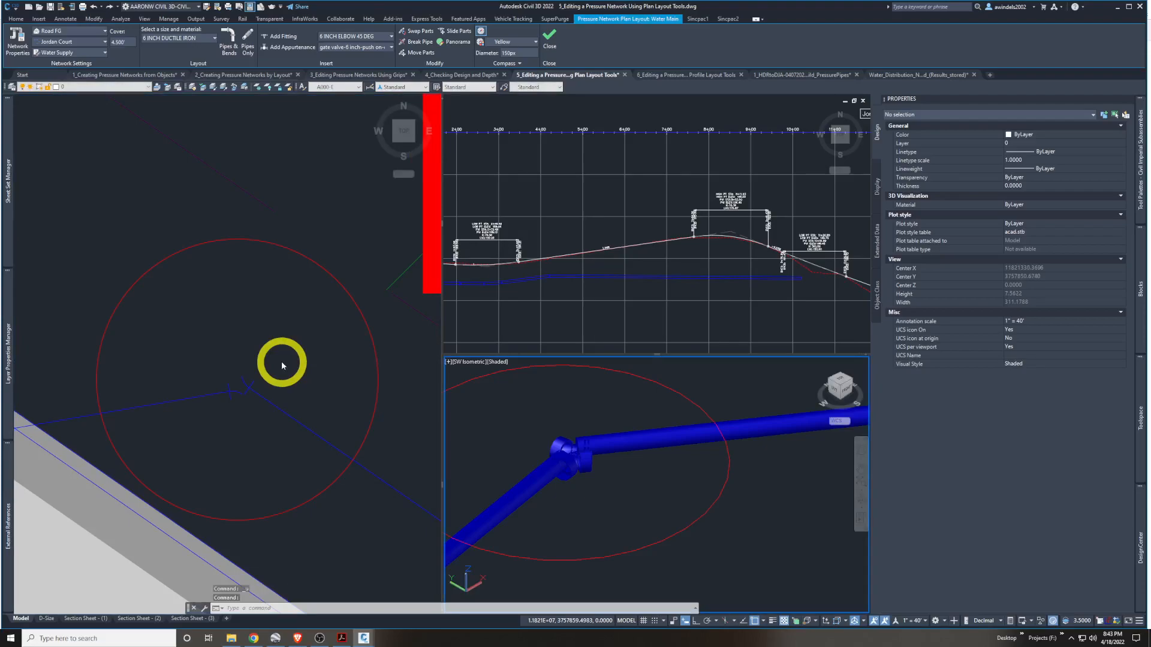
pyautogui.click(282, 361)
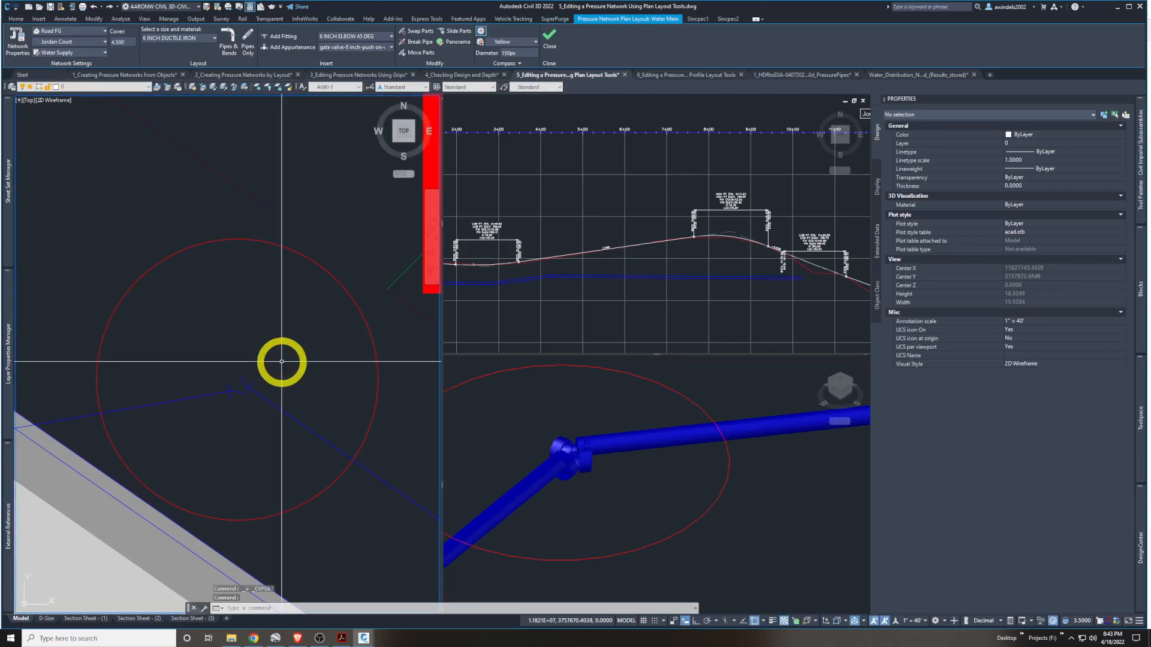
pyautogui.hotkey('ctrl', 'z')
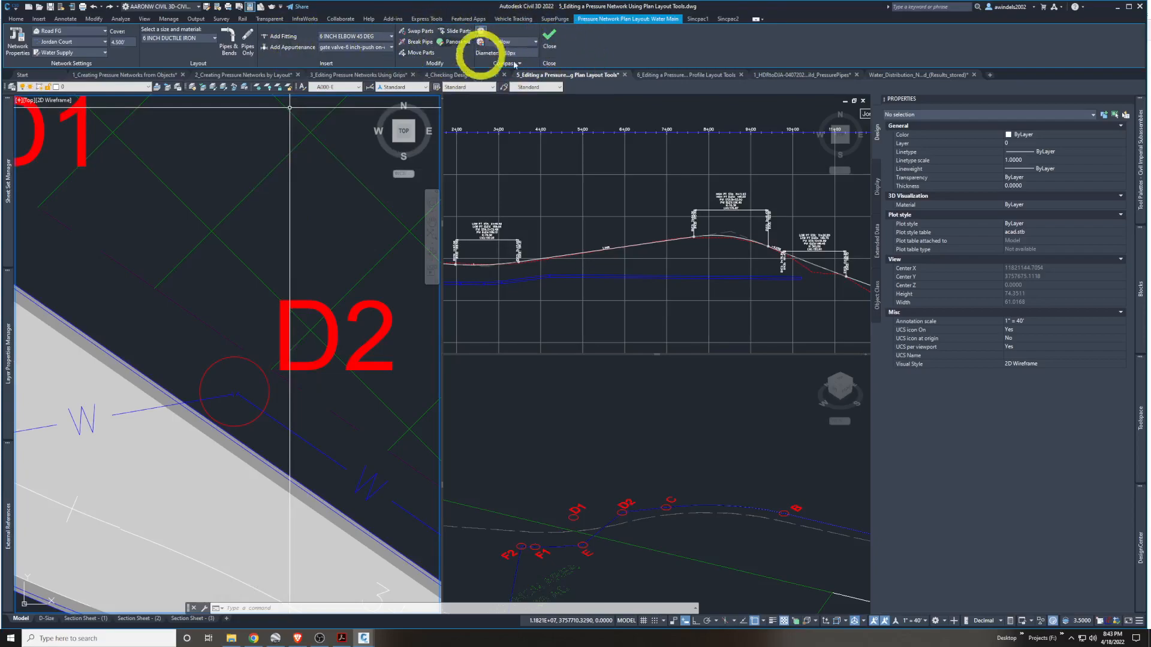
# Add the 6-inch 45-degree elbow to the D2 end of the pipe toward C and flip it toward the adjoining pipe
pyautogui.click(278, 37)
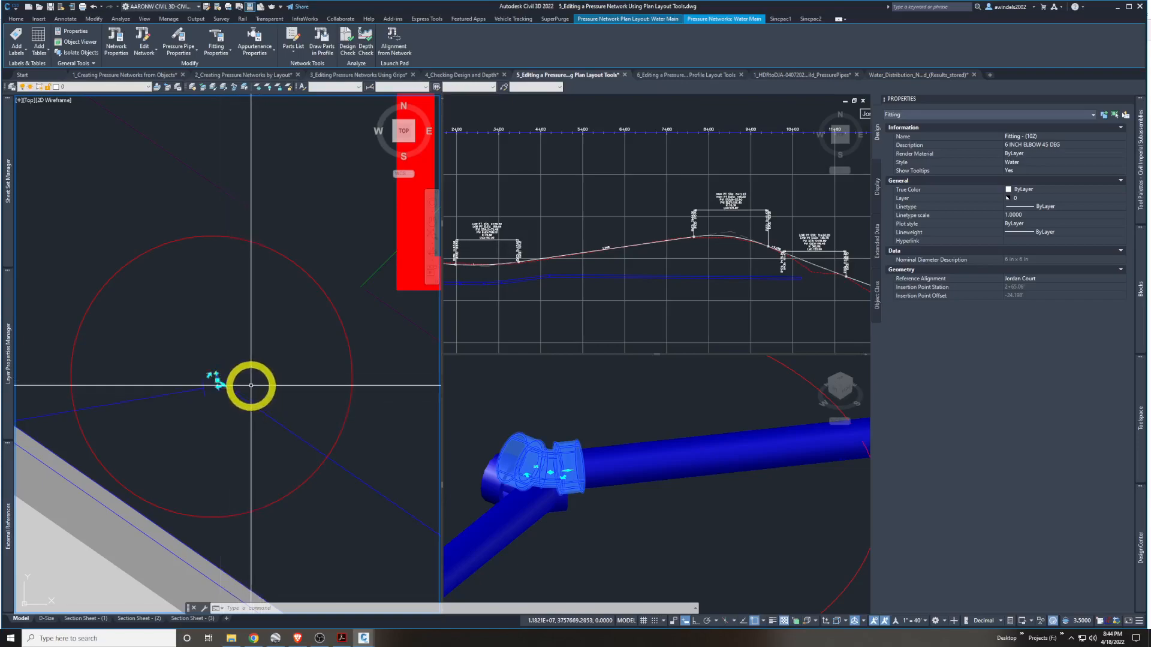
pyautogui.scroll(3, 243, 387)
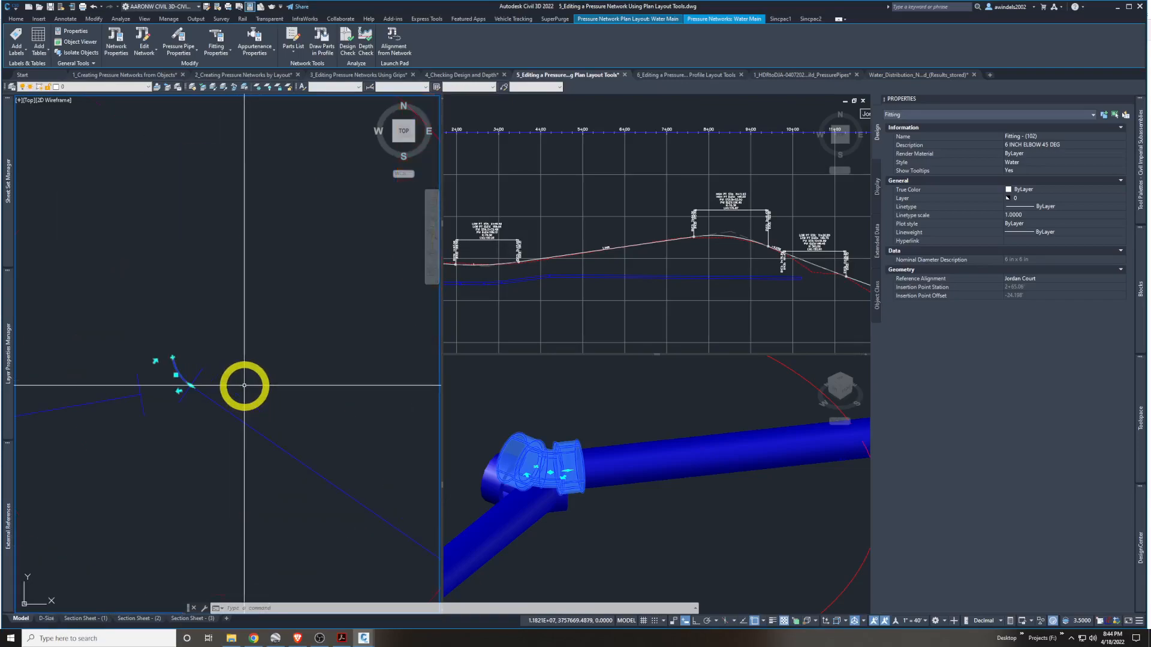
pyautogui.click(155, 361)
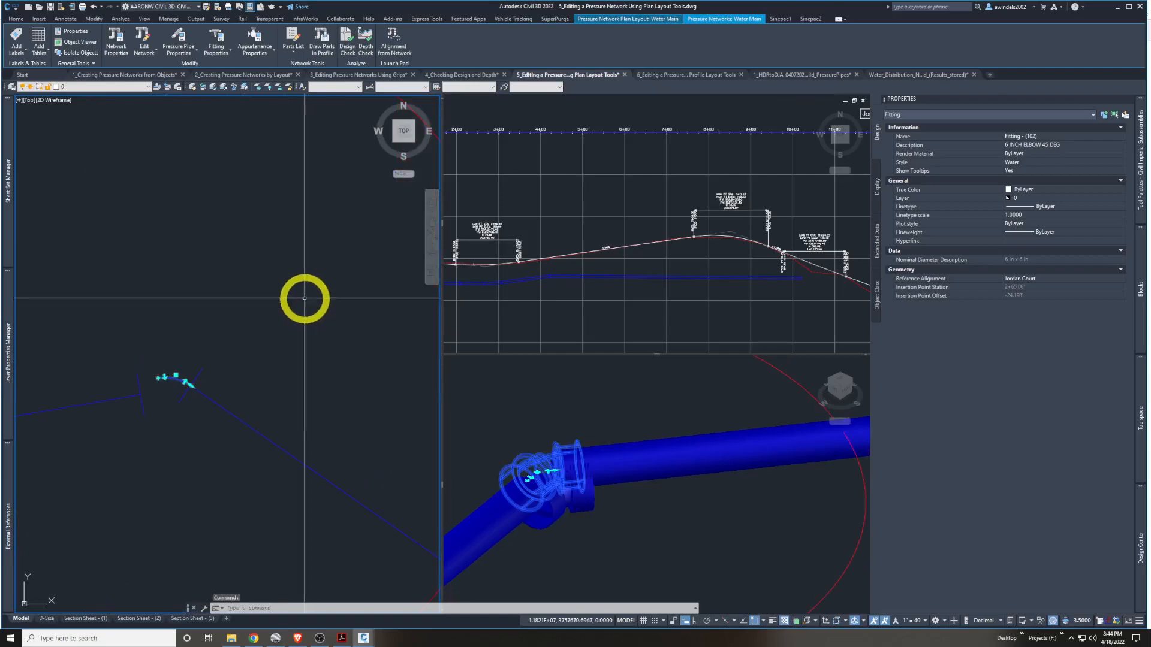
pyautogui.press('Escape')
pyautogui.press('Escape')
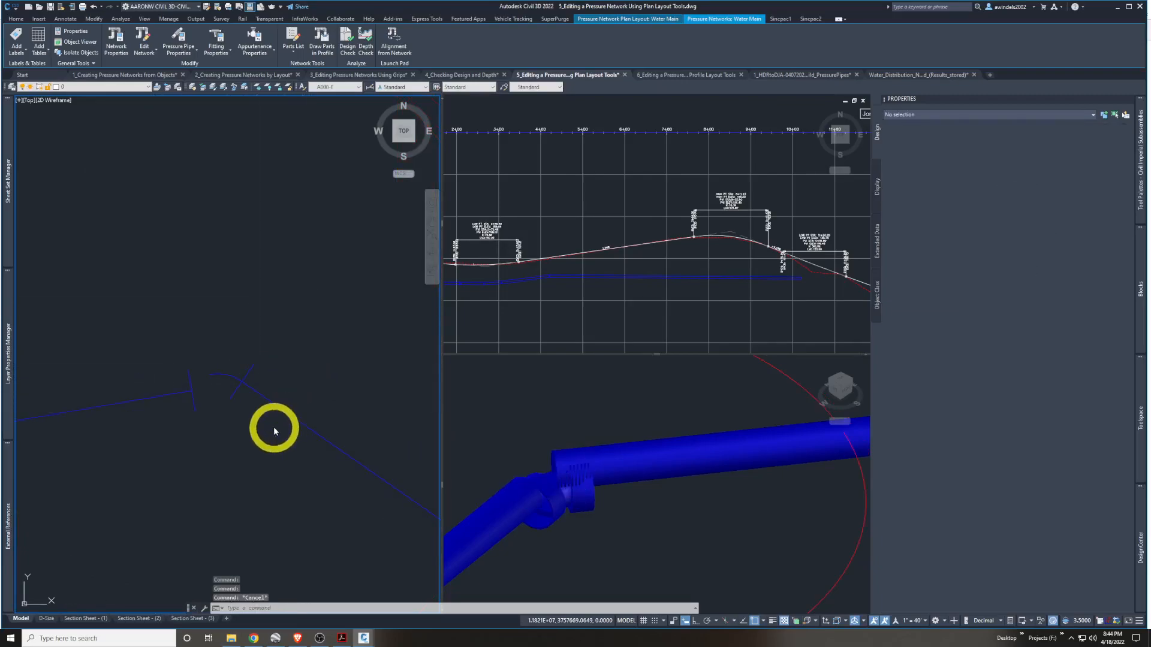
# Try to stretch the D2 end of the pipe toward C onto the open end of the 45-degree elbow in plan
pyautogui.click(587, 540)
pyautogui.moveTo(587, 539); pyautogui.dragTo(601, 523, button='middle')
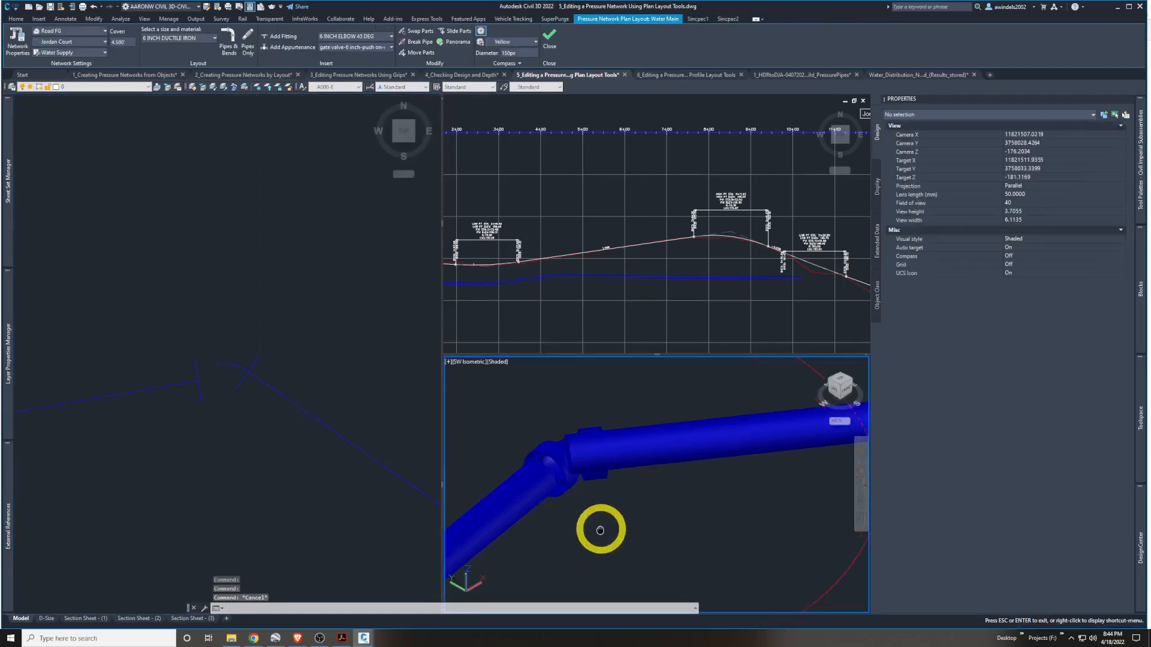
pyautogui.scroll(-3, 601, 529)
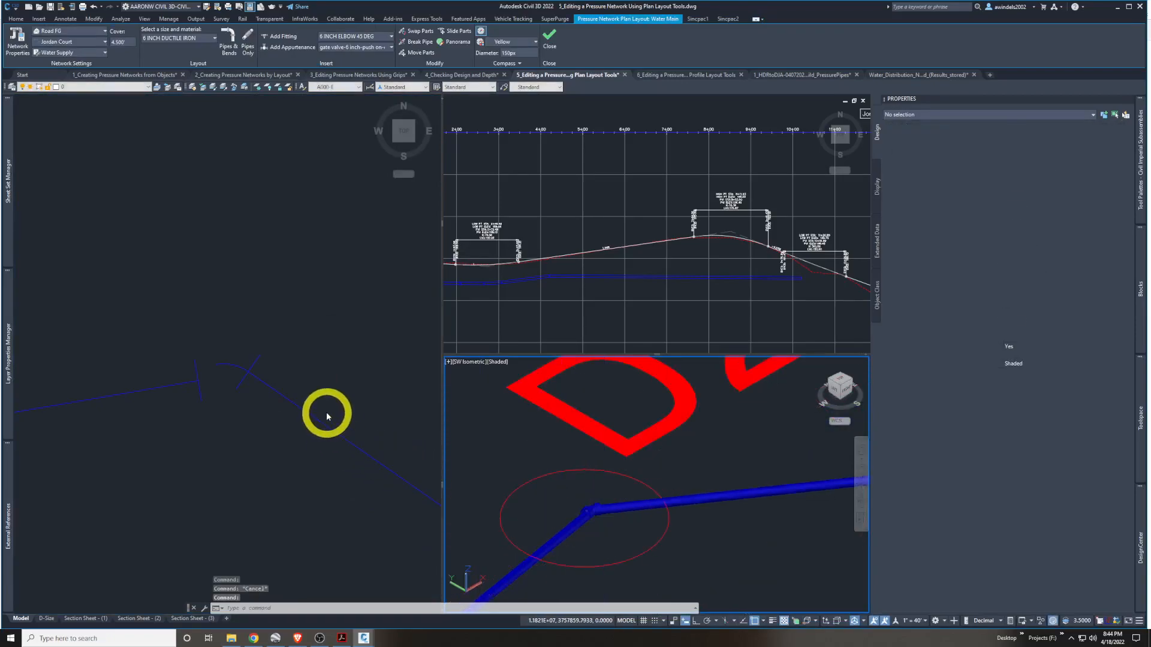
pyautogui.scroll(-2, 695, 536)
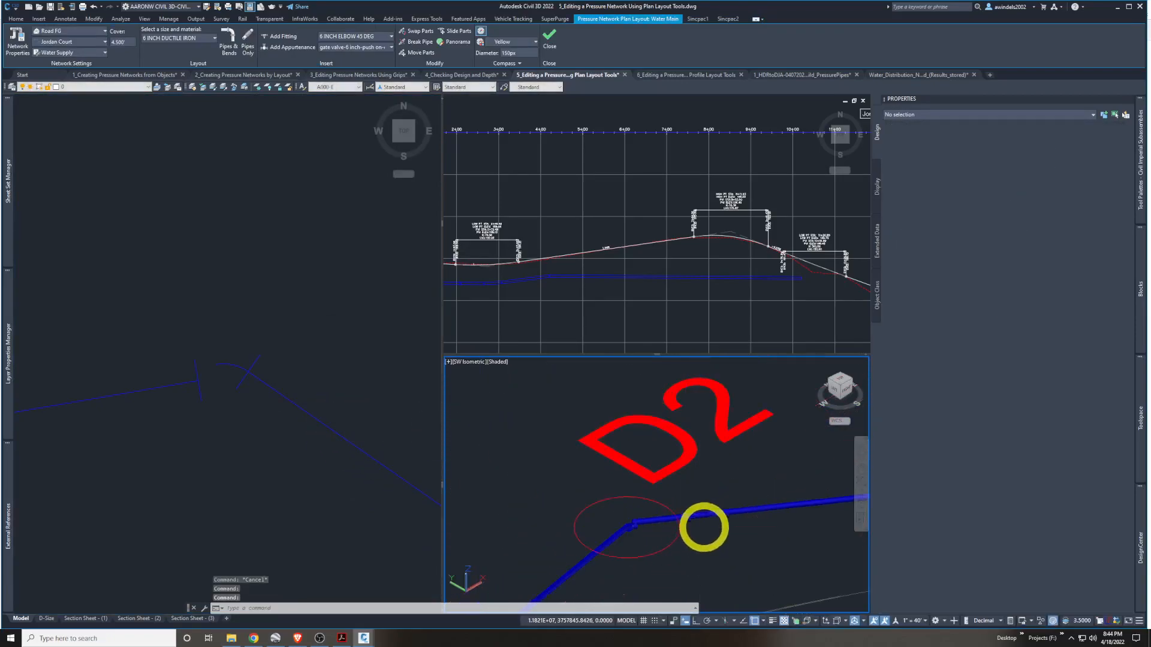
pyautogui.click(209, 395)
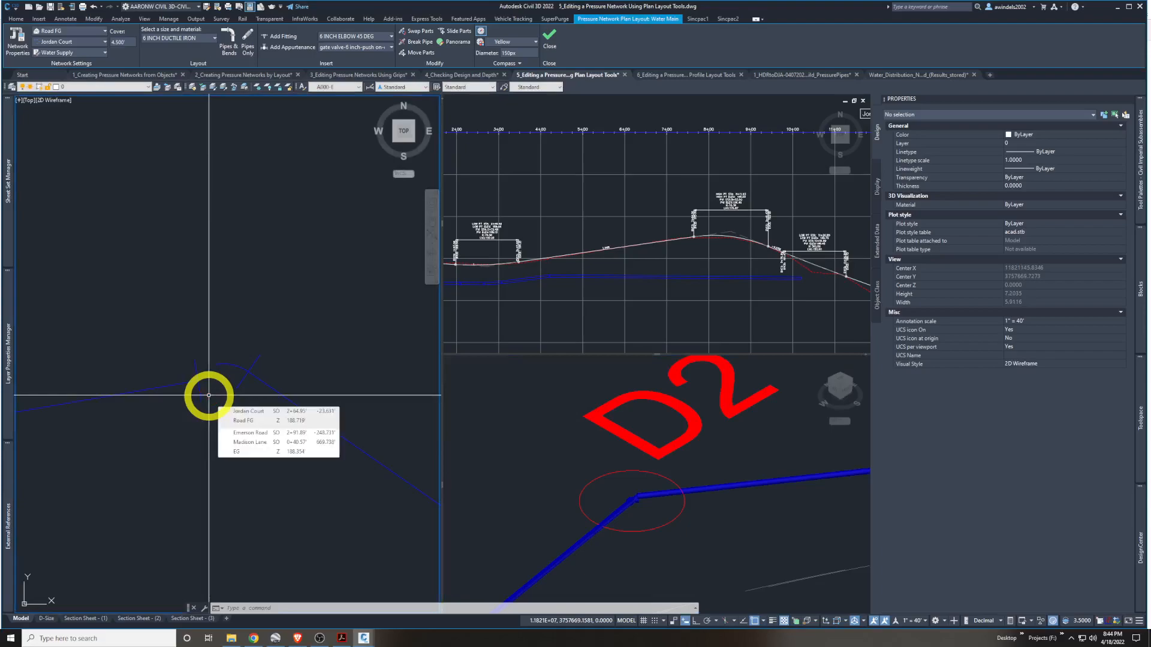
pyautogui.click(169, 385)
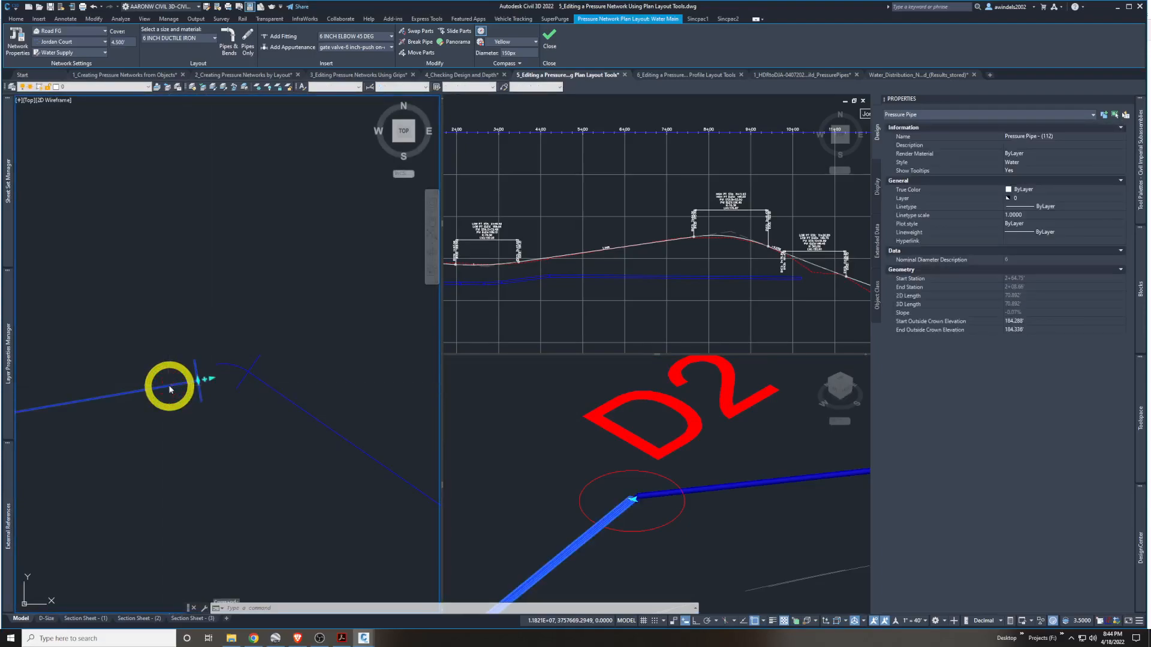
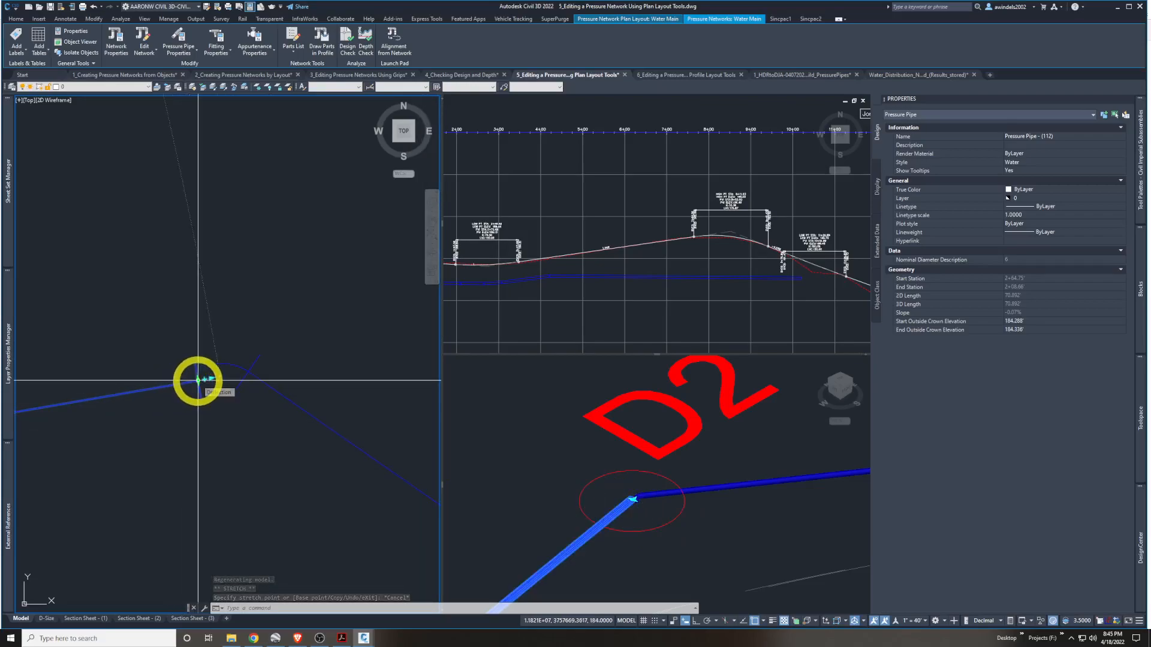
pyautogui.click(198, 380)
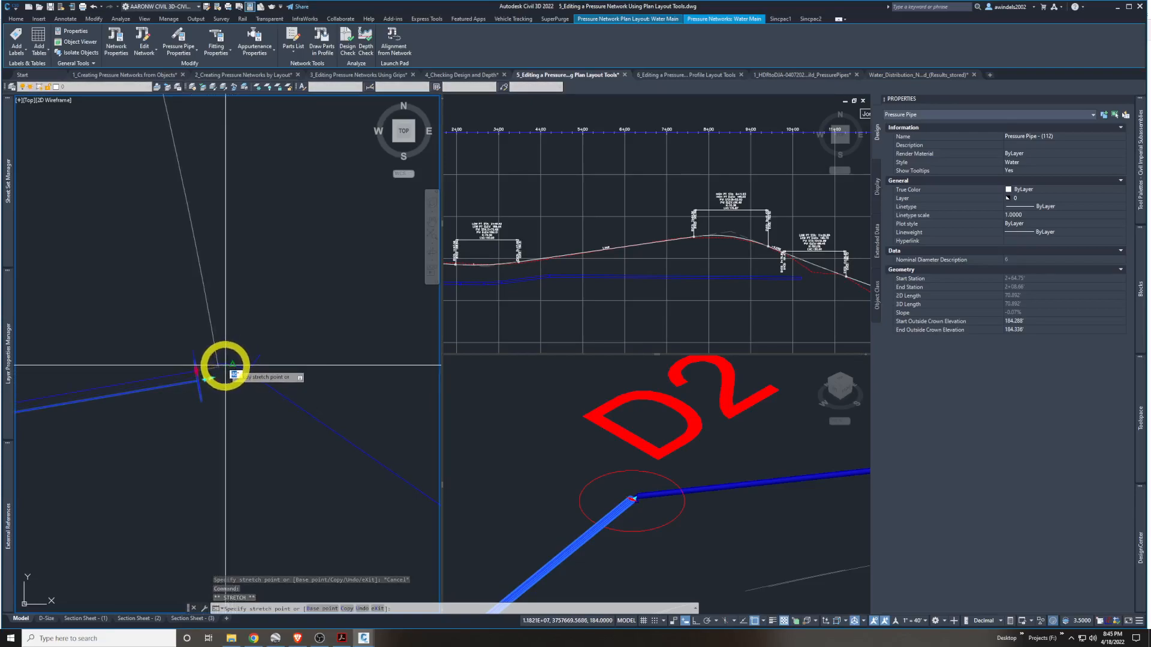
pyautogui.click(222, 364)
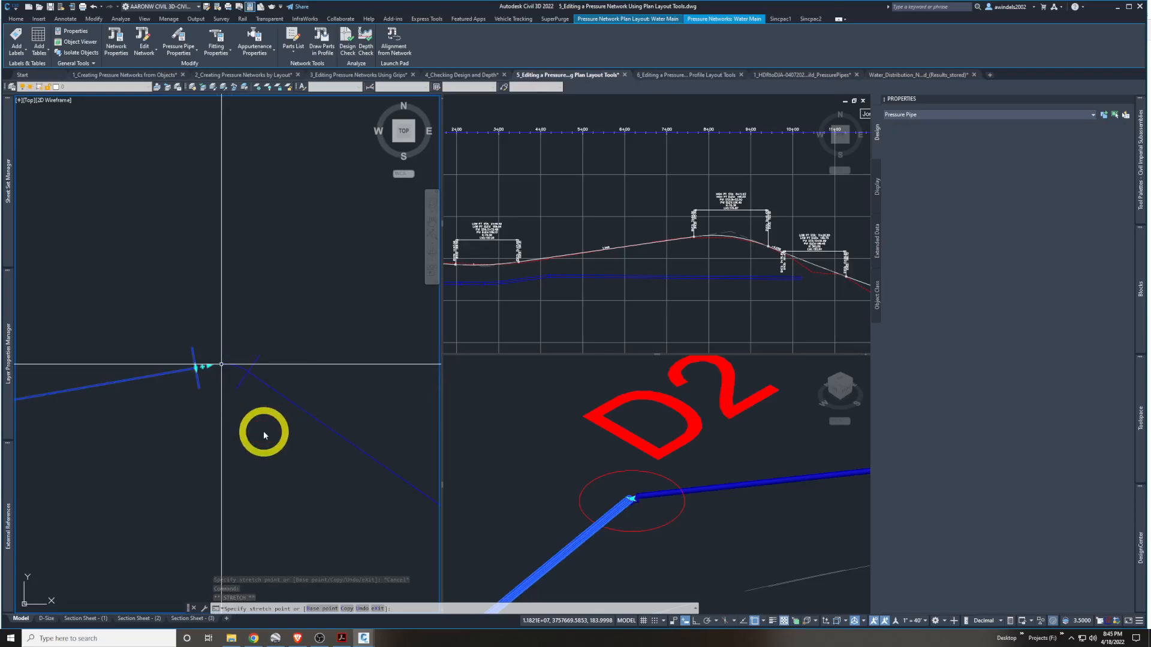
# Stretch the D2 end of the pipe toward C to the elbow's open port so the two parts connect
pyautogui.press('Escape')
pyautogui.click(188, 385)
pyautogui.click(179, 370)
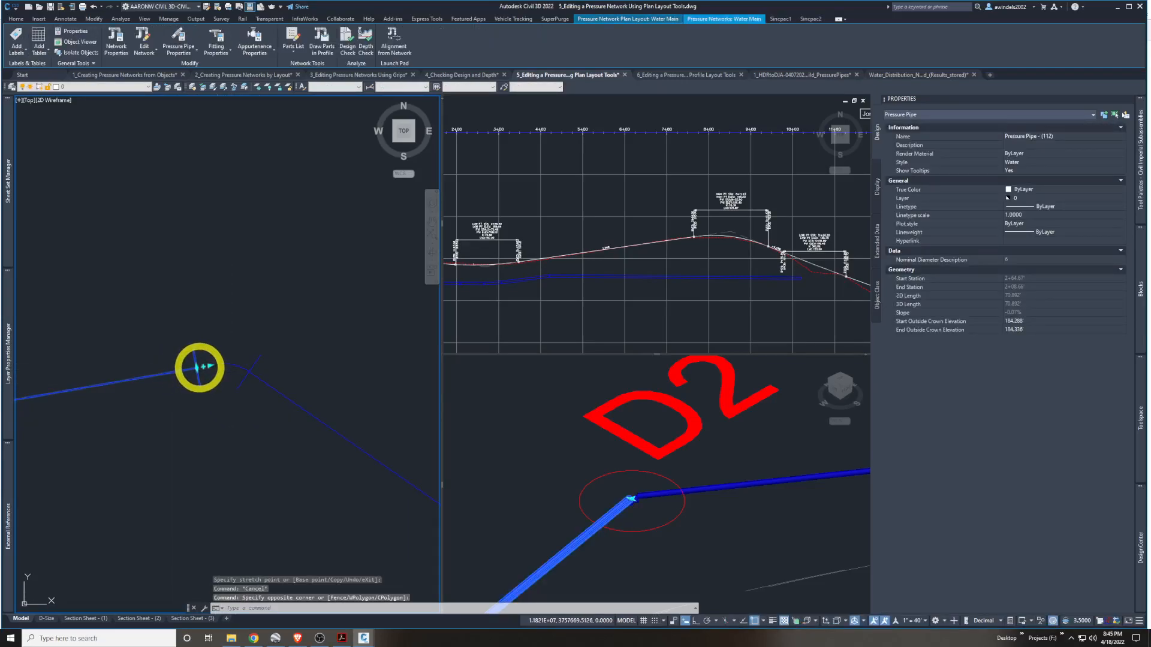
pyautogui.click(197, 367)
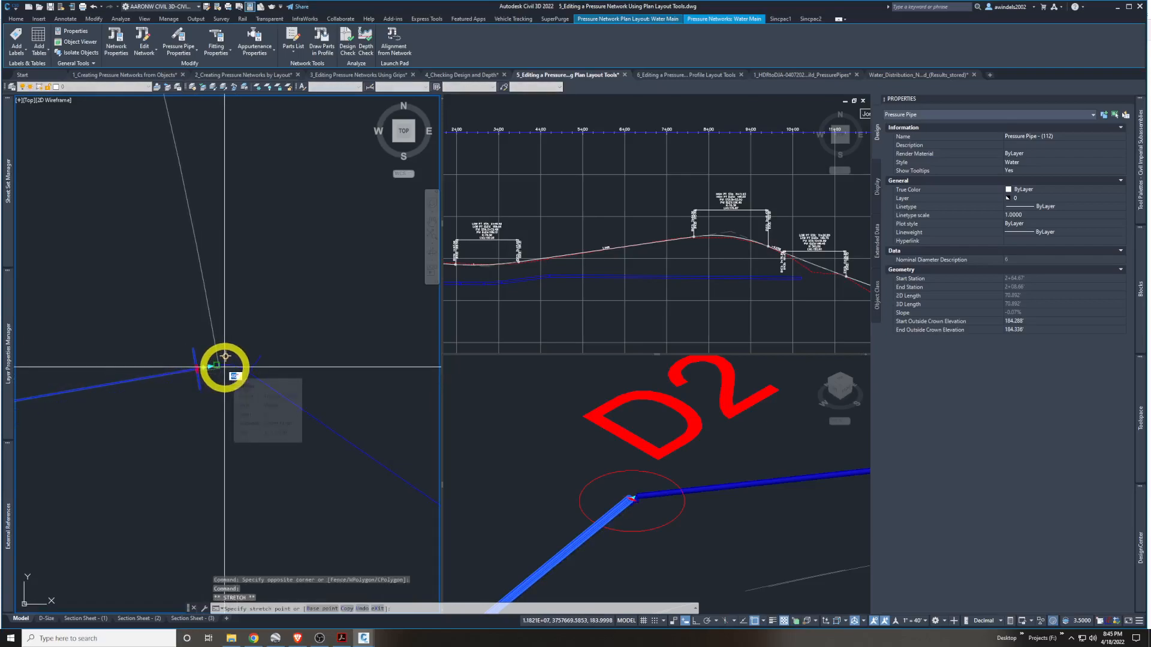
pyautogui.click(225, 367)
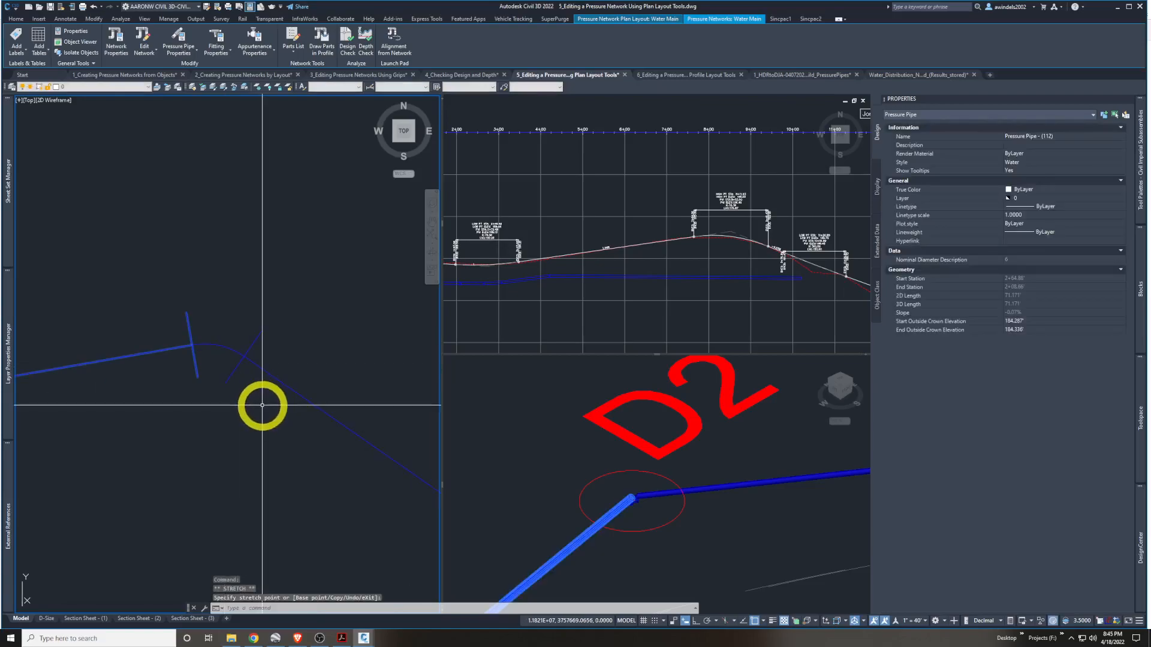
pyautogui.press('Escape')
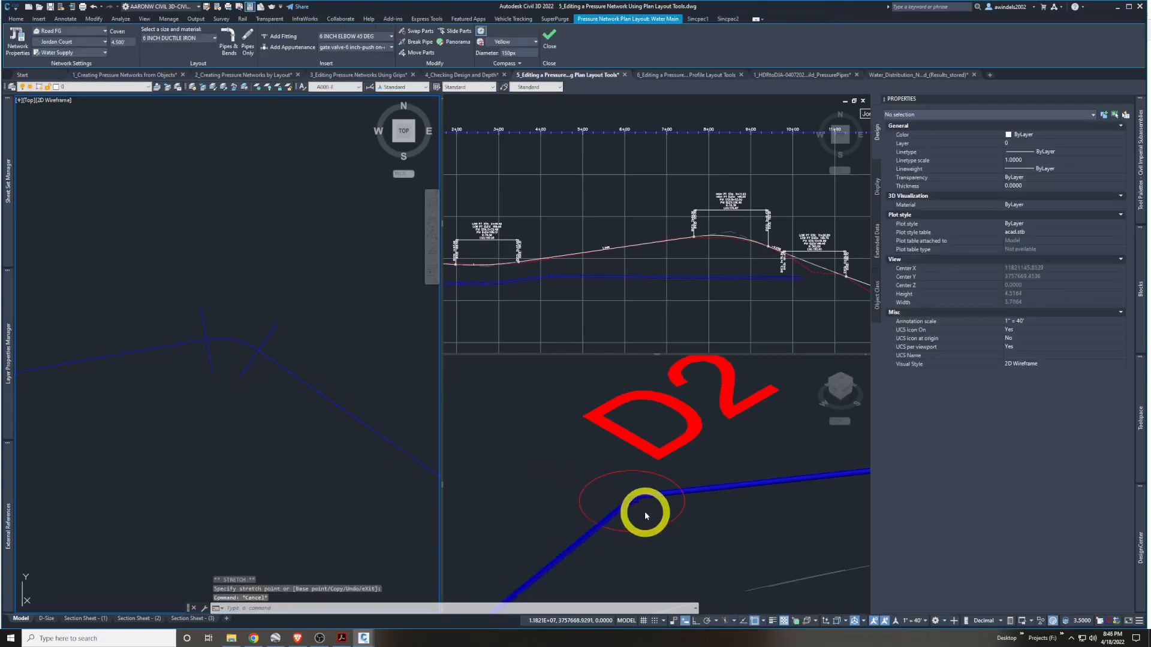
# Check the elbow joint at D2 in the 3D view and set that view's visual style to 2D Wireframe
pyautogui.click(688, 534)
pyautogui.scroll(4, 634, 511)
pyautogui.scroll(2, 634, 511)
pyautogui.moveTo(641, 506); pyautogui.dragTo(650, 509, button='middle')
pyautogui.scroll(2, 651, 509)
pyautogui.scroll(-2, 651, 509)
pyautogui.scroll(-2, 650, 509)
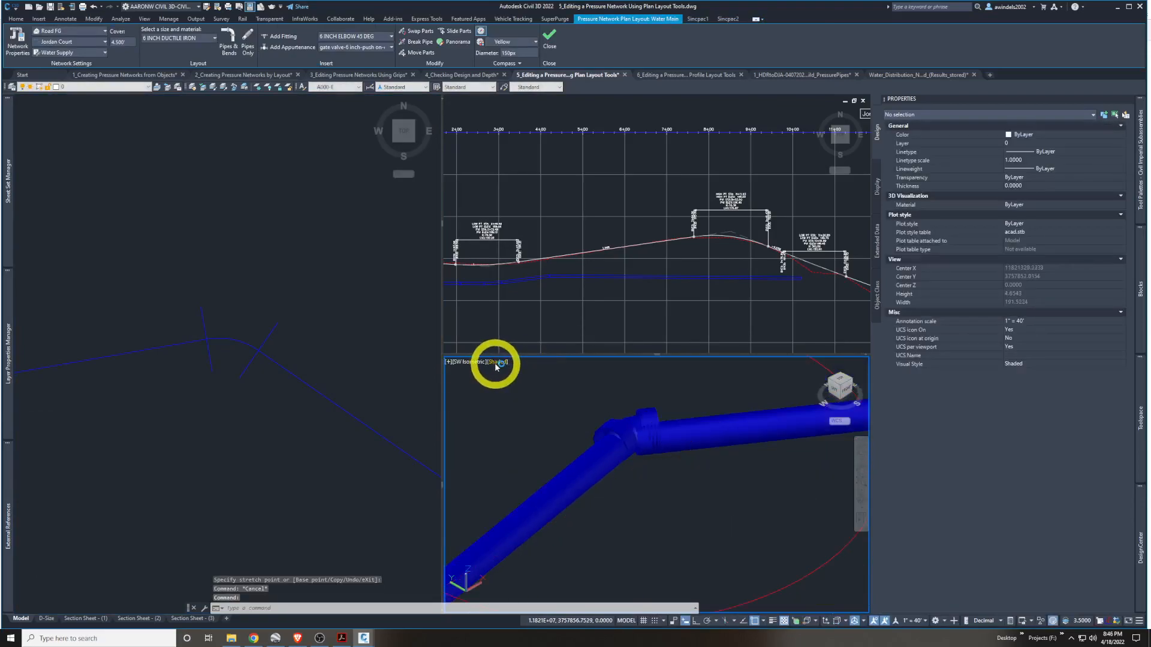
pyautogui.click(495, 363)
pyautogui.click(514, 377)
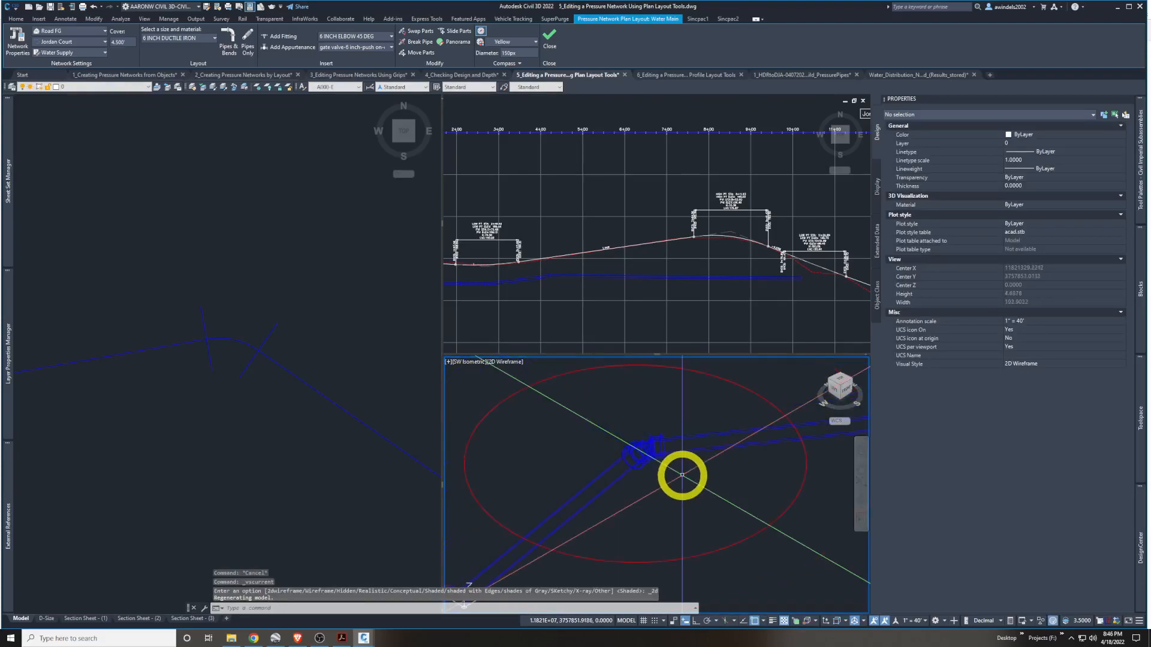
pyautogui.click(572, 315)
pyautogui.scroll(-3, 573, 324)
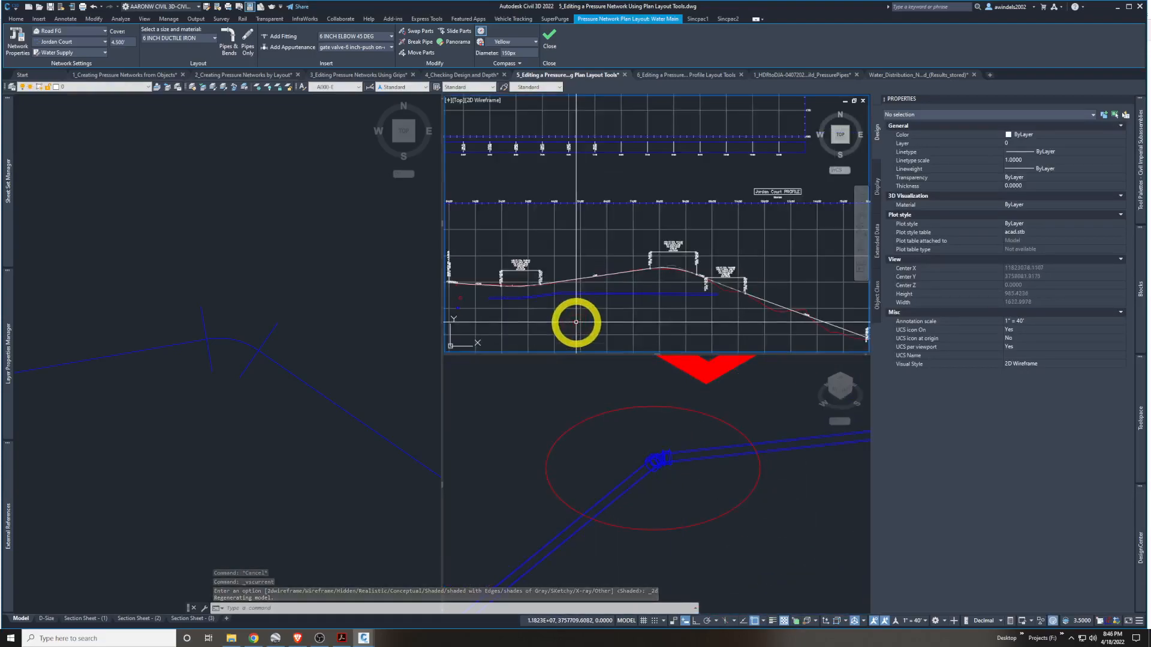
pyautogui.scroll(-3, 600, 287)
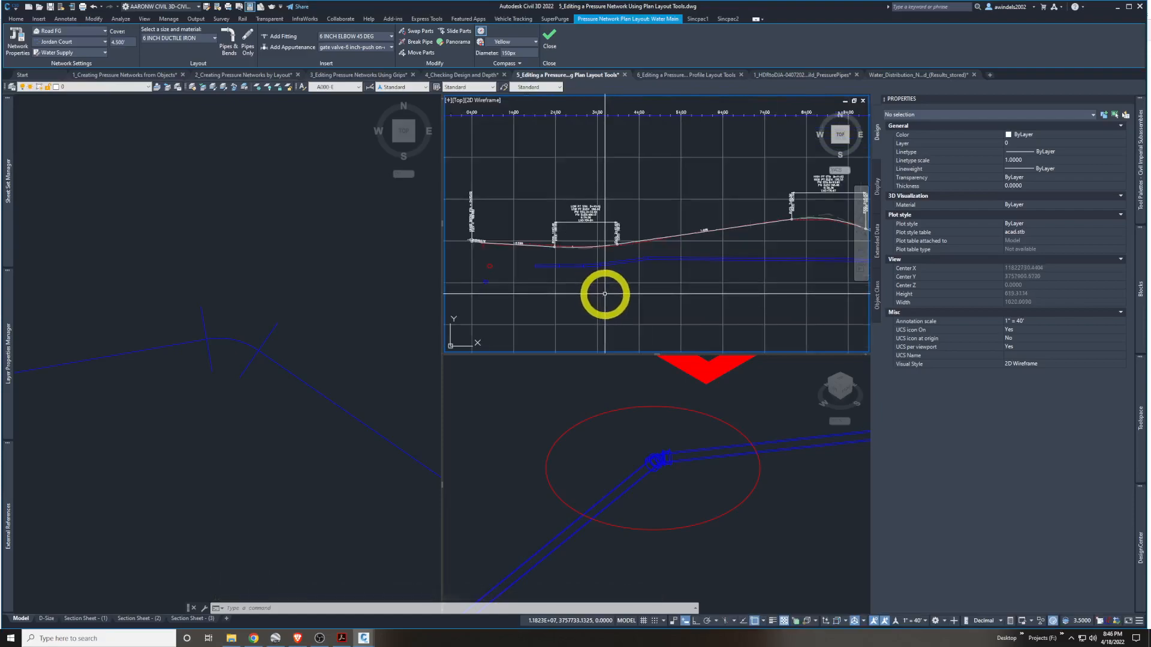
pyautogui.scroll(5, 605, 294)
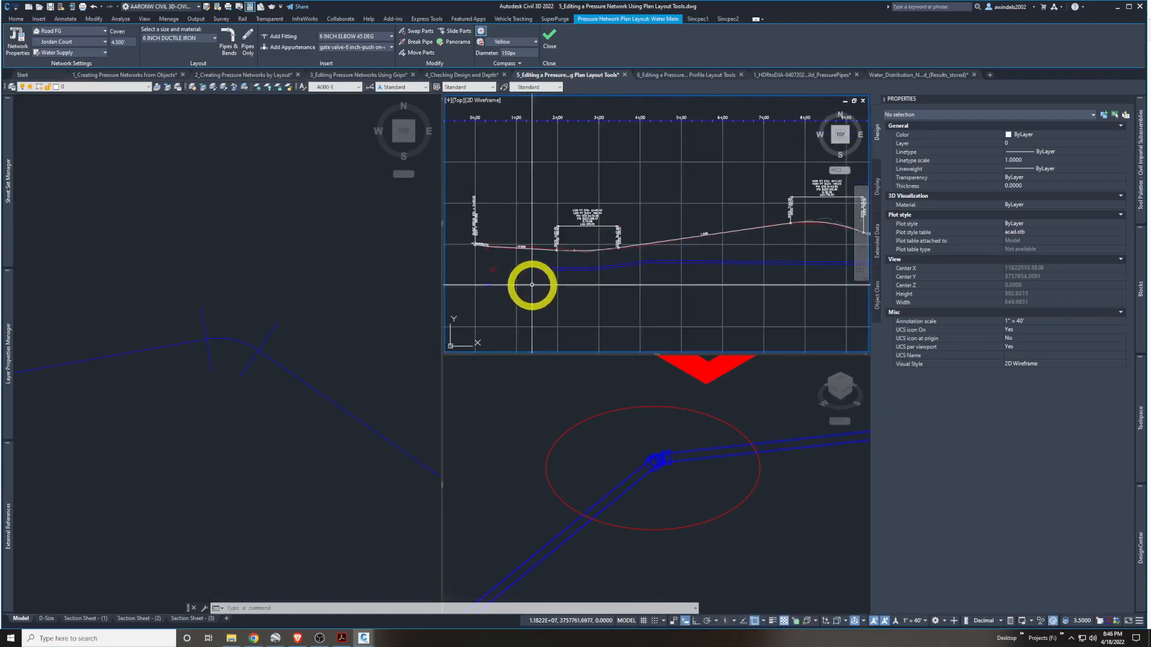
# Examine the connection deflections and part properties of the existing fitting at the other end of the pipe from D2
pyautogui.click(256, 423)
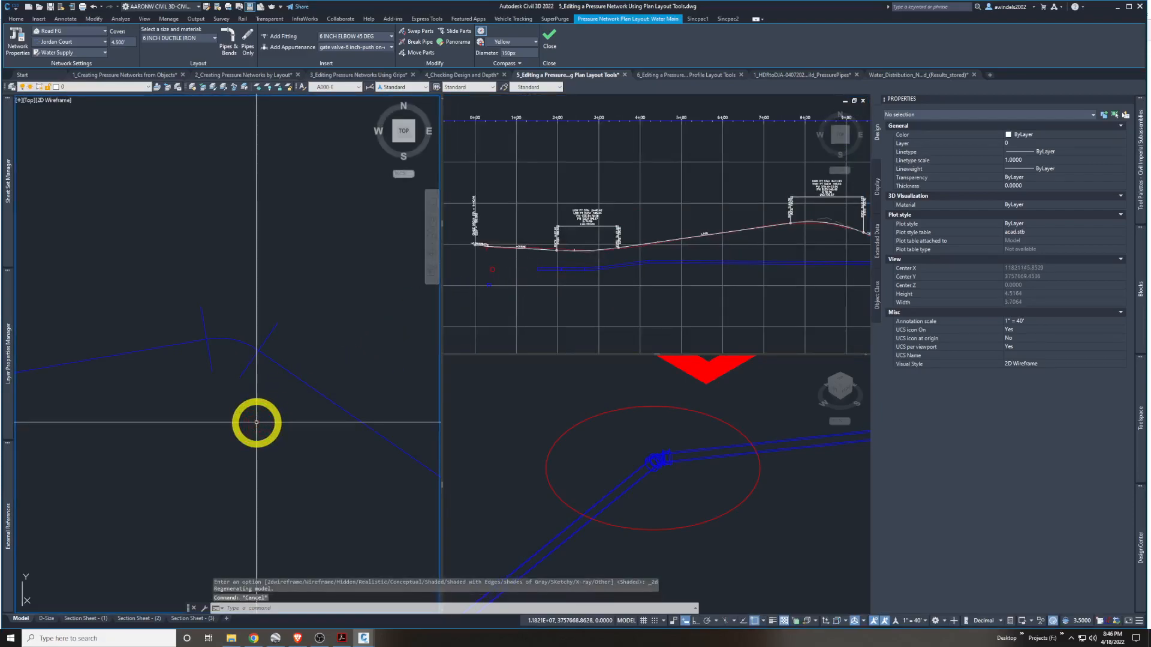
pyautogui.scroll(10, 257, 424)
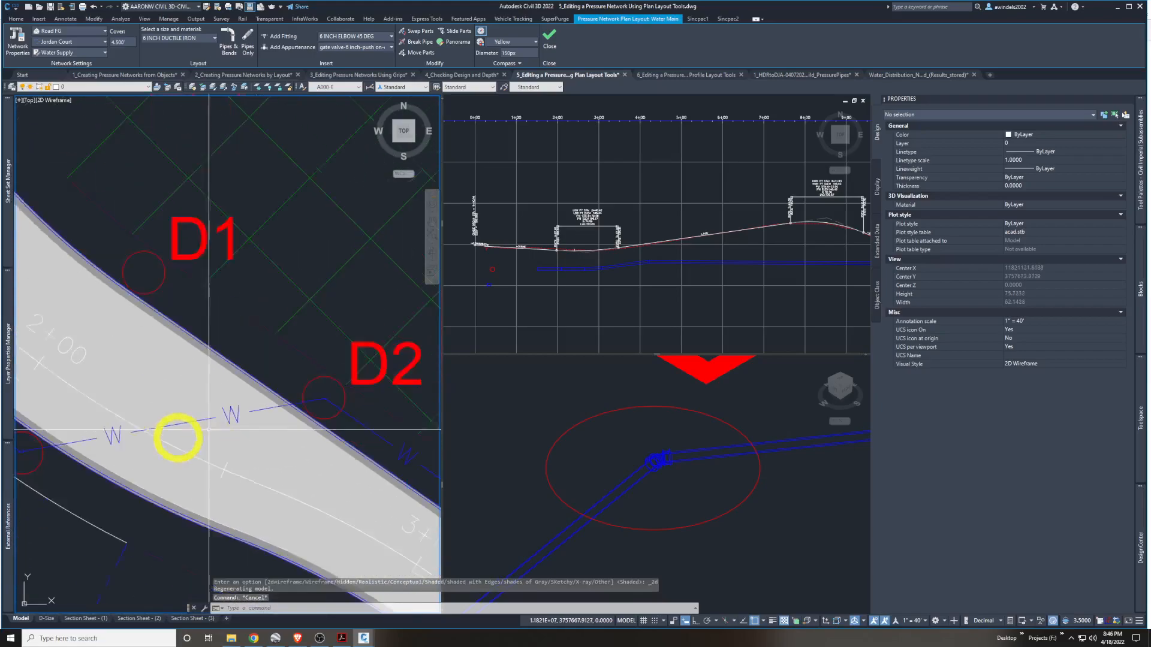
pyautogui.scroll(4, 272, 423)
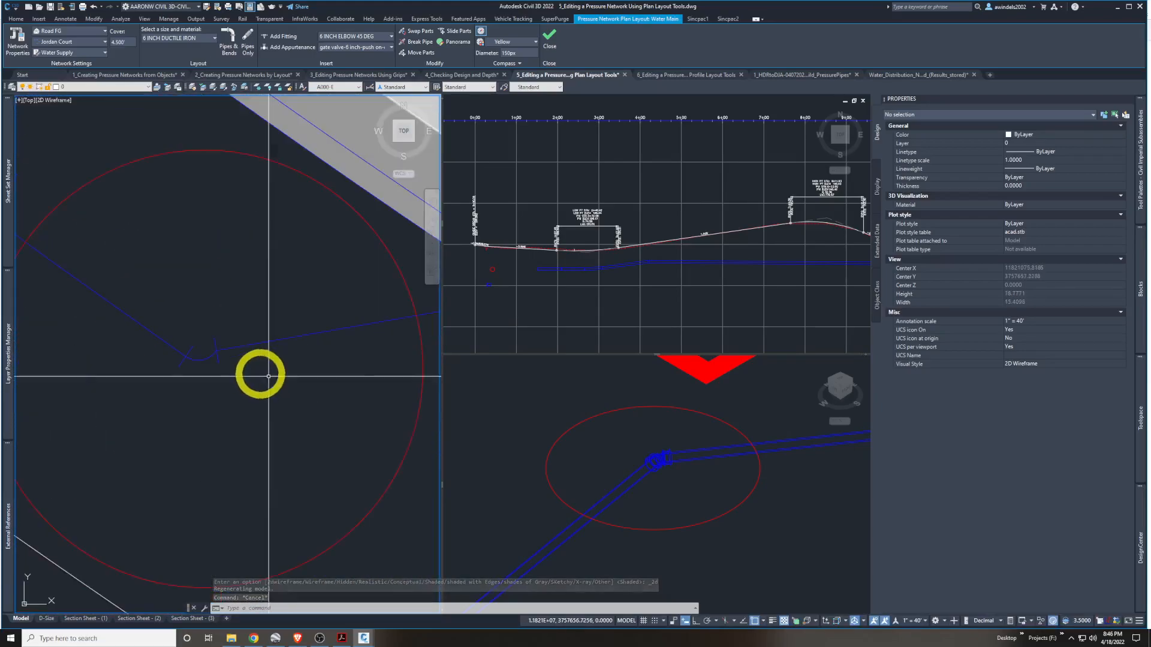
pyautogui.click(200, 360)
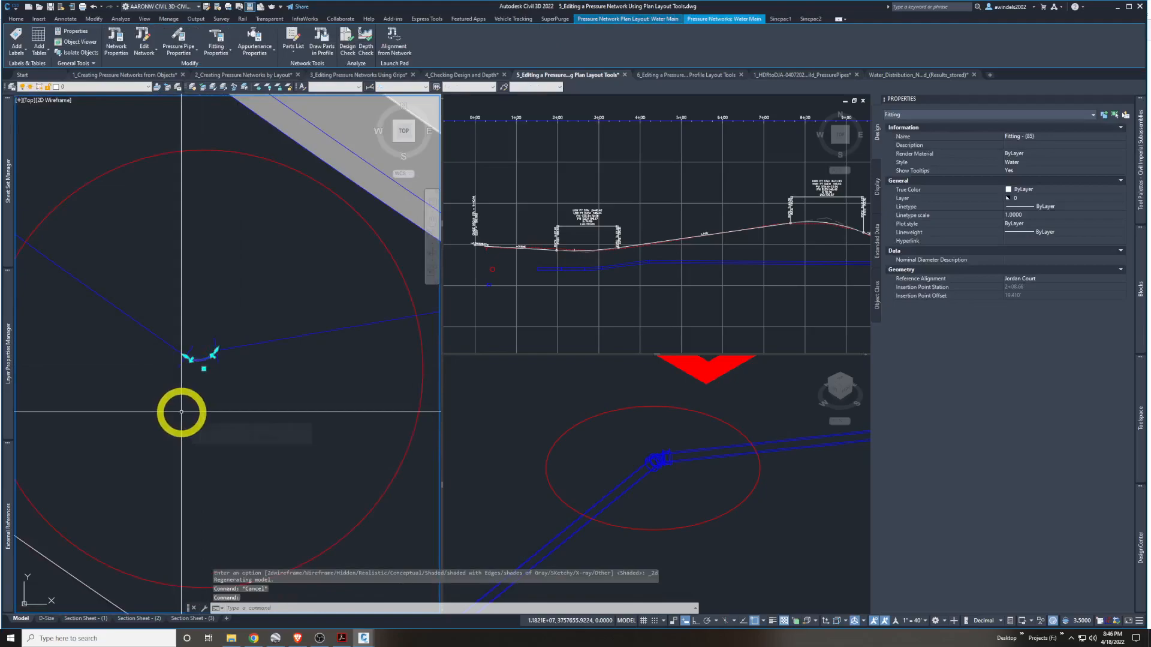
pyautogui.rightClick(199, 403)
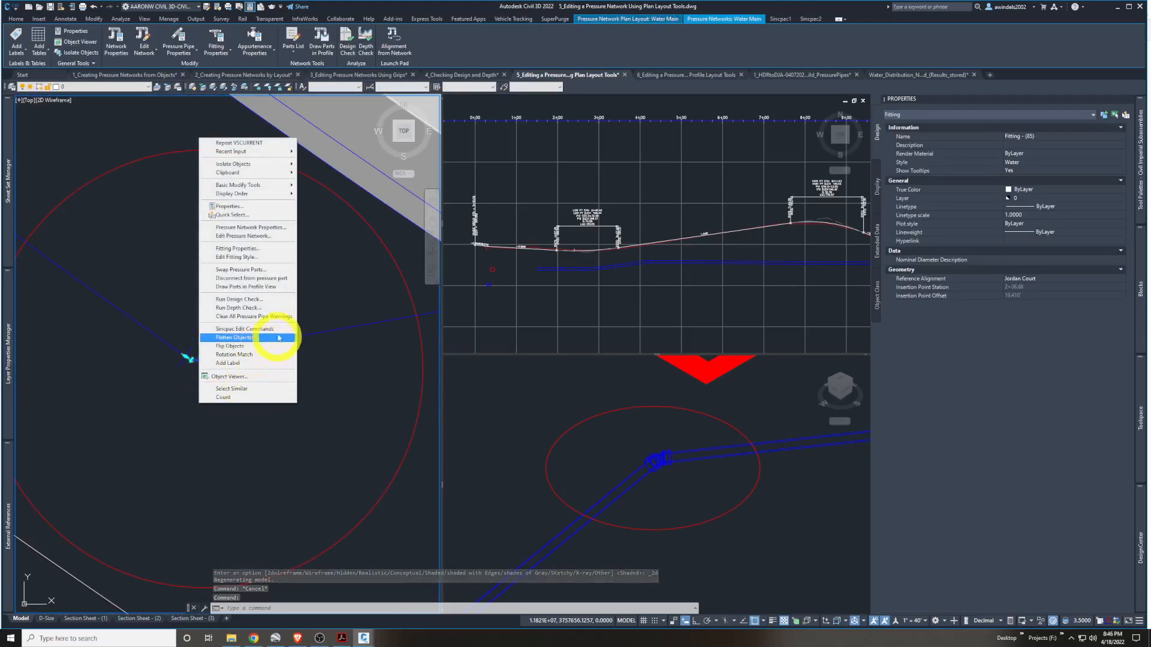
pyautogui.click(273, 248)
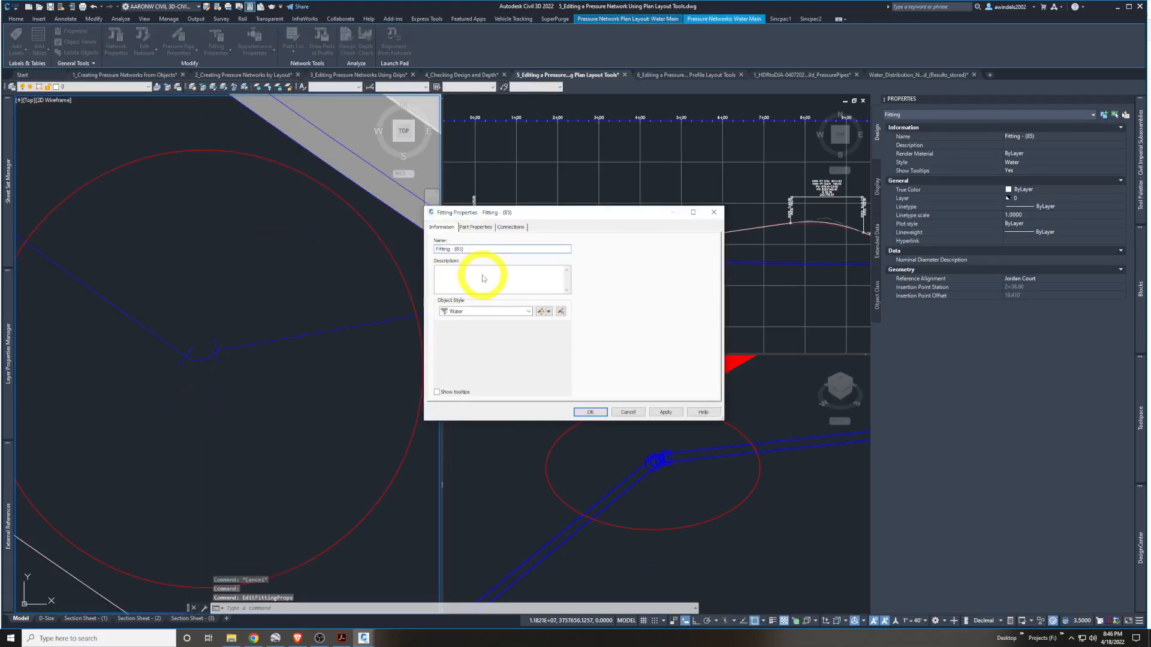
pyautogui.click(476, 227)
pyautogui.click(510, 227)
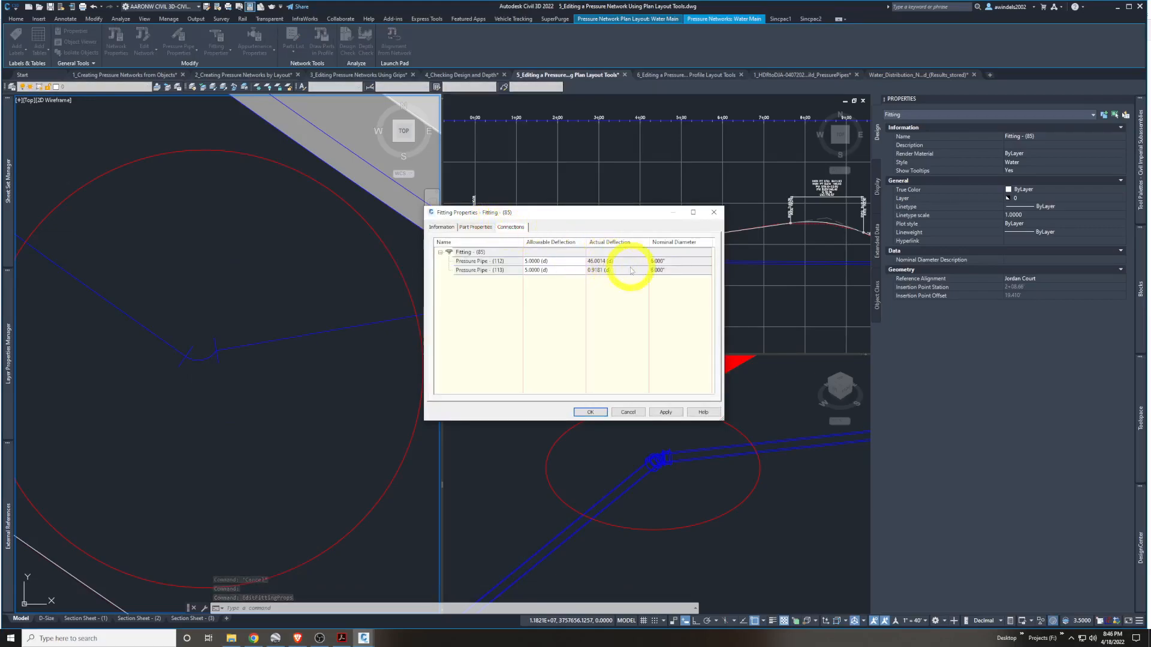
pyautogui.click(486, 232)
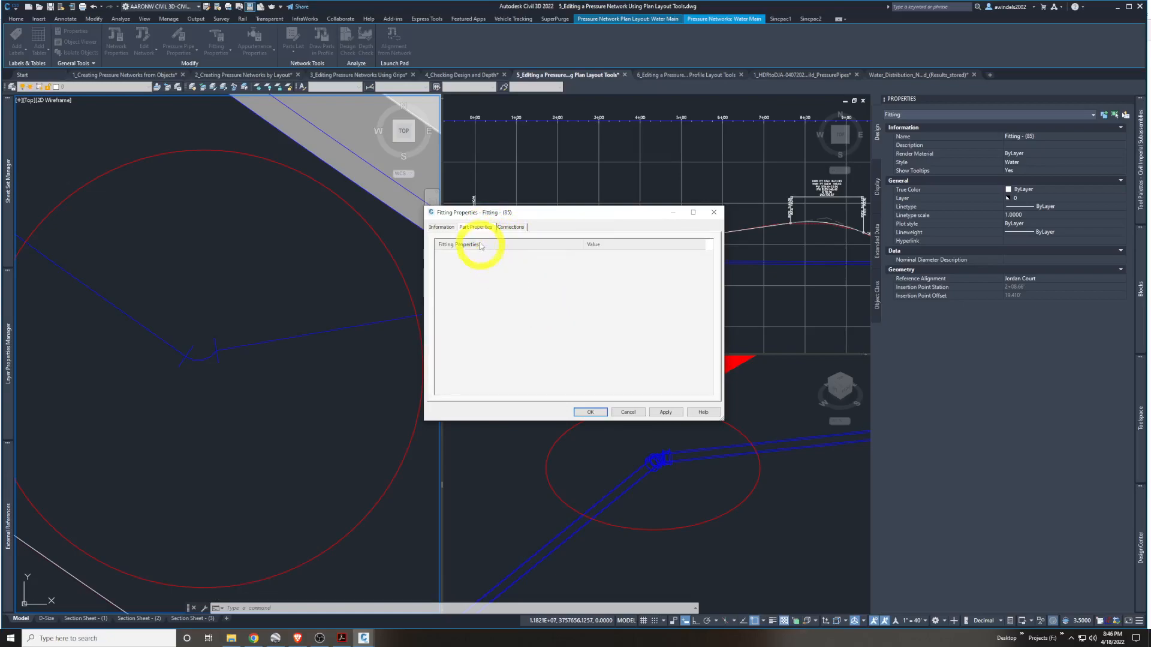
pyautogui.moveTo(712, 285); pyautogui.dragTo(713, 329)
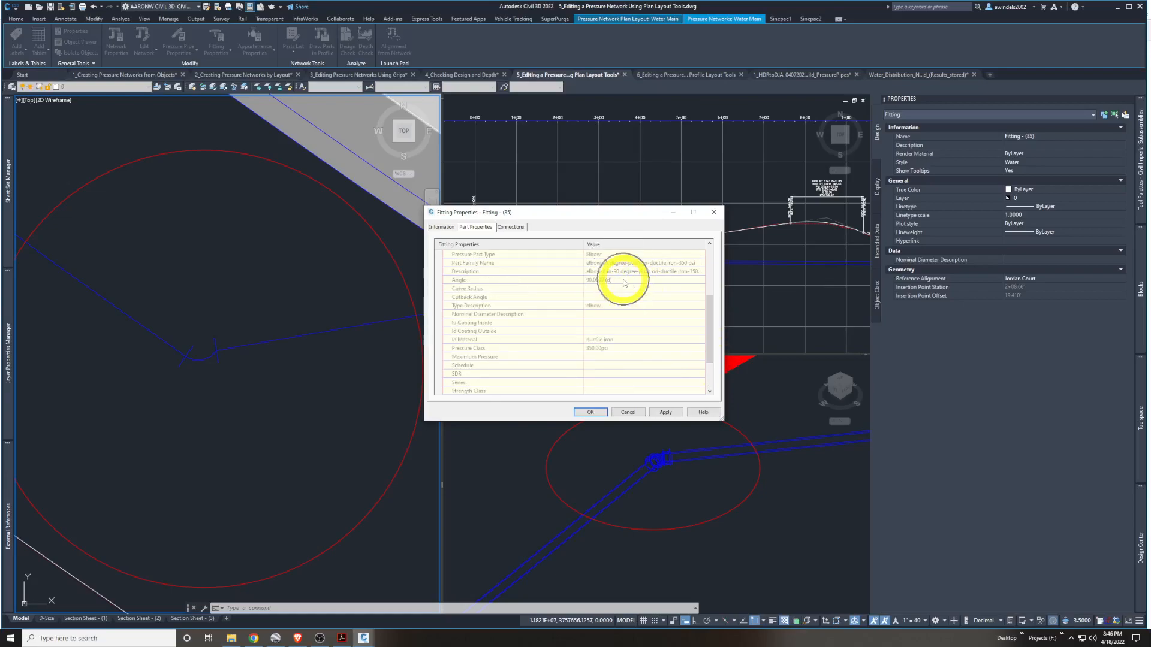
pyautogui.moveTo(710, 326); pyautogui.dragTo(708, 266)
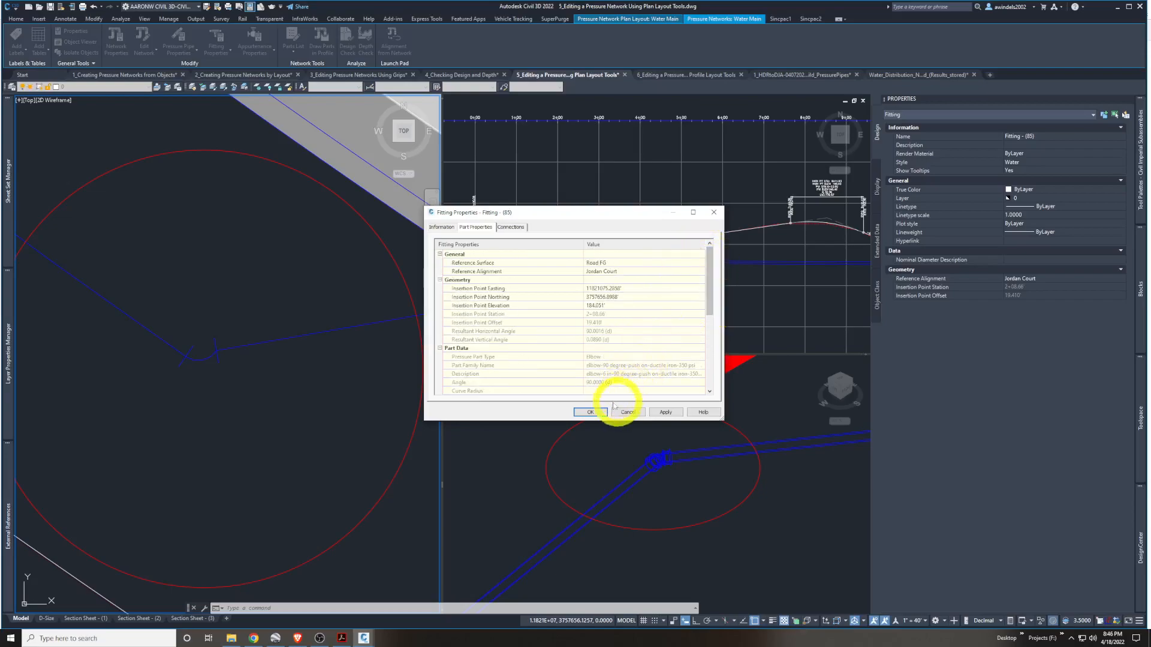
pyautogui.click(590, 412)
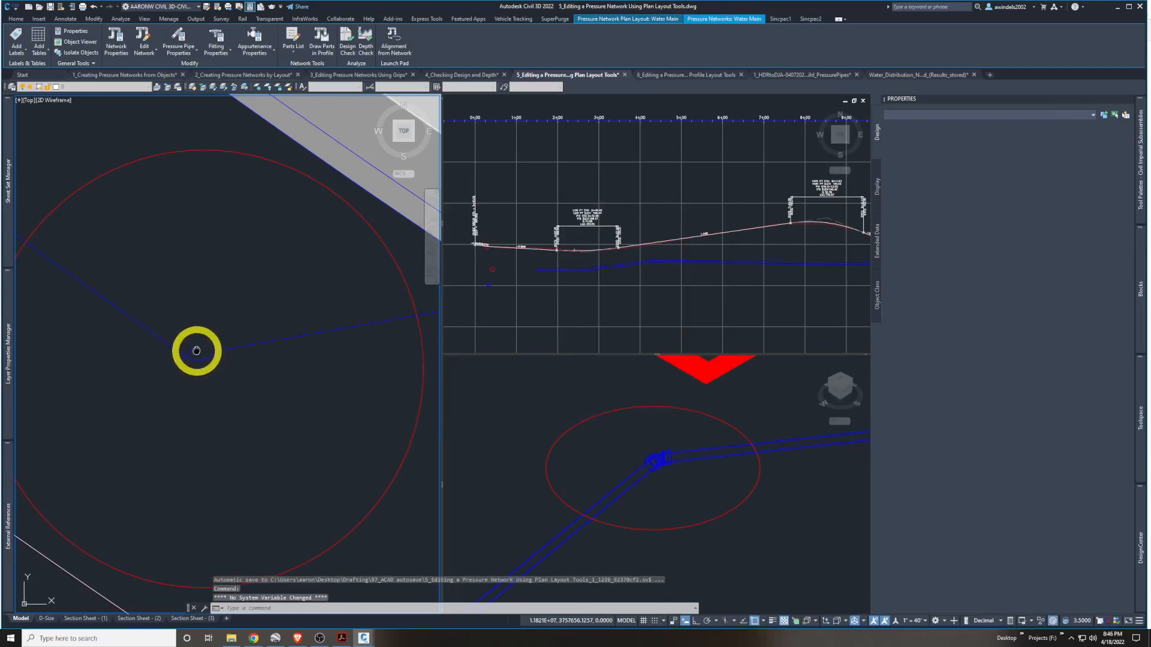
# Delete the existing 90-degree elbow at the other end of the pipe from D2
pyautogui.click(197, 359)
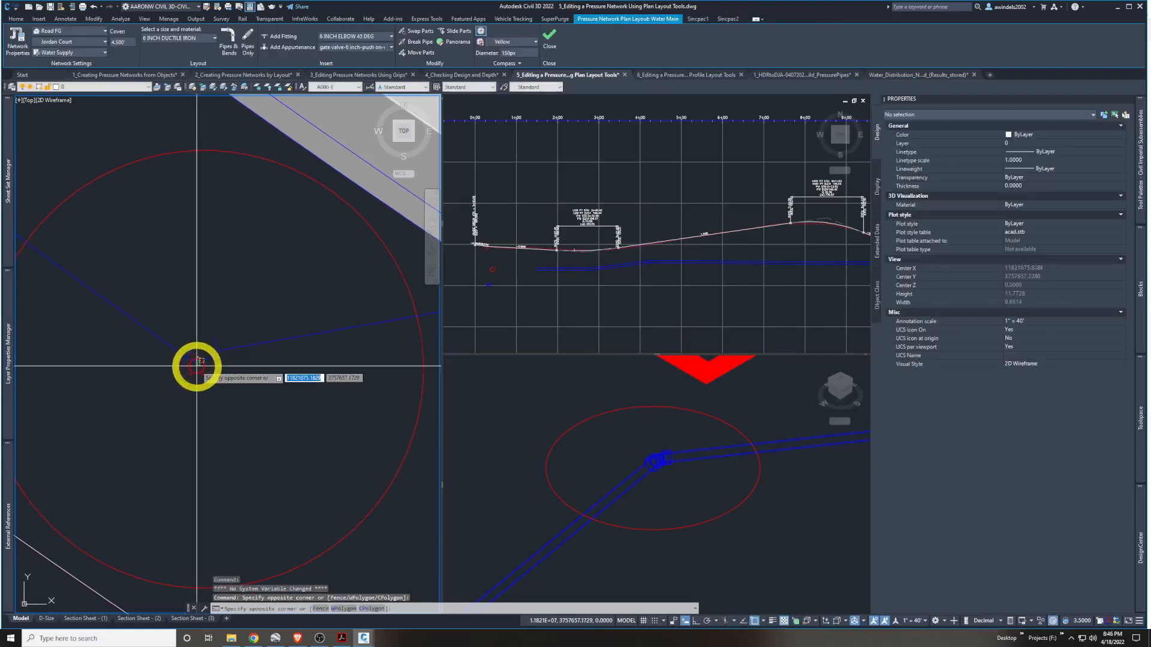
pyautogui.click(198, 369)
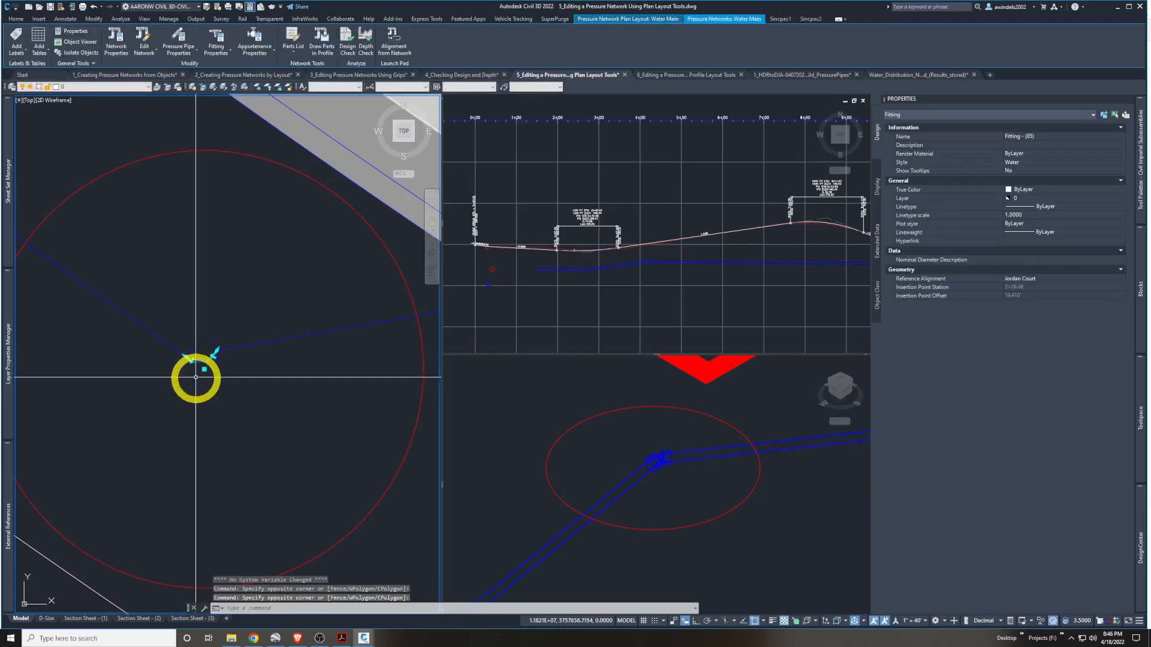
pyautogui.press('Delete')
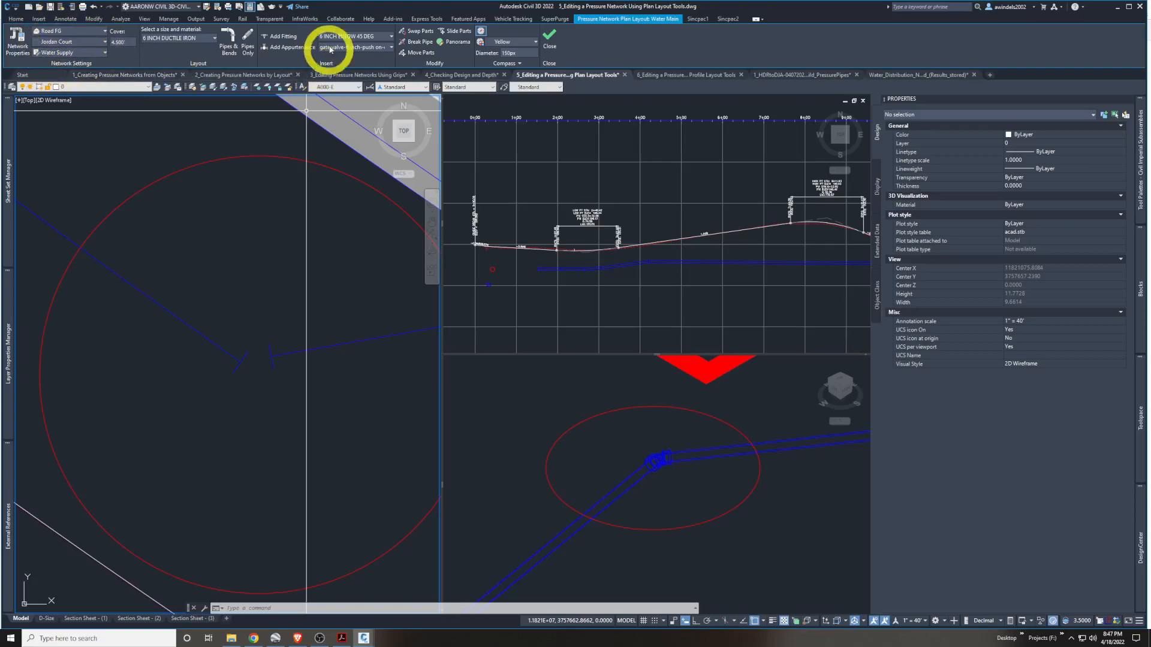
# Place a 6 INCH ELBOW 45 DEG on the open end of the D2 pipe at E and flip it until its free port faces the other pipe
pyautogui.click(276, 37)
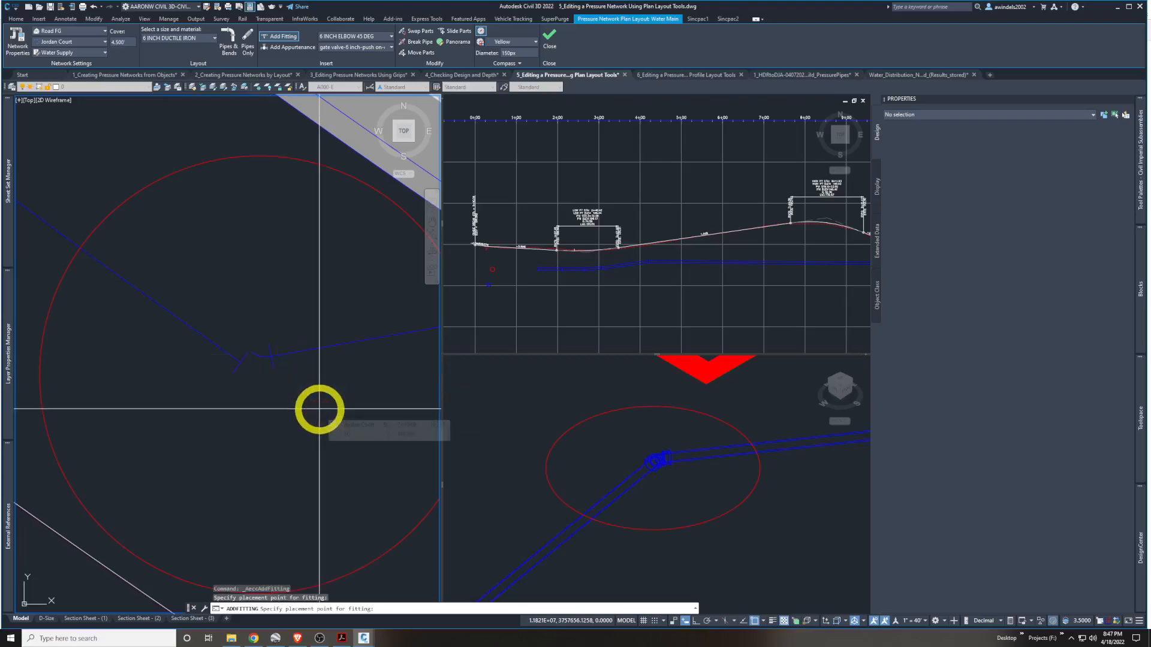
pyautogui.press('Escape')
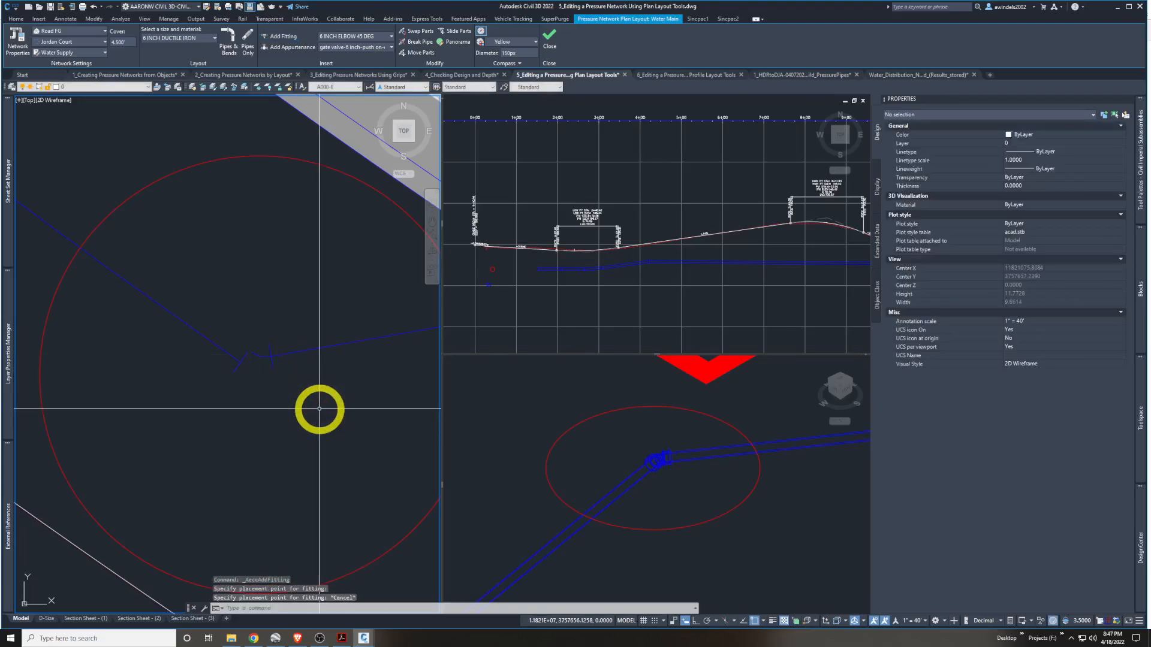
pyautogui.click(274, 350)
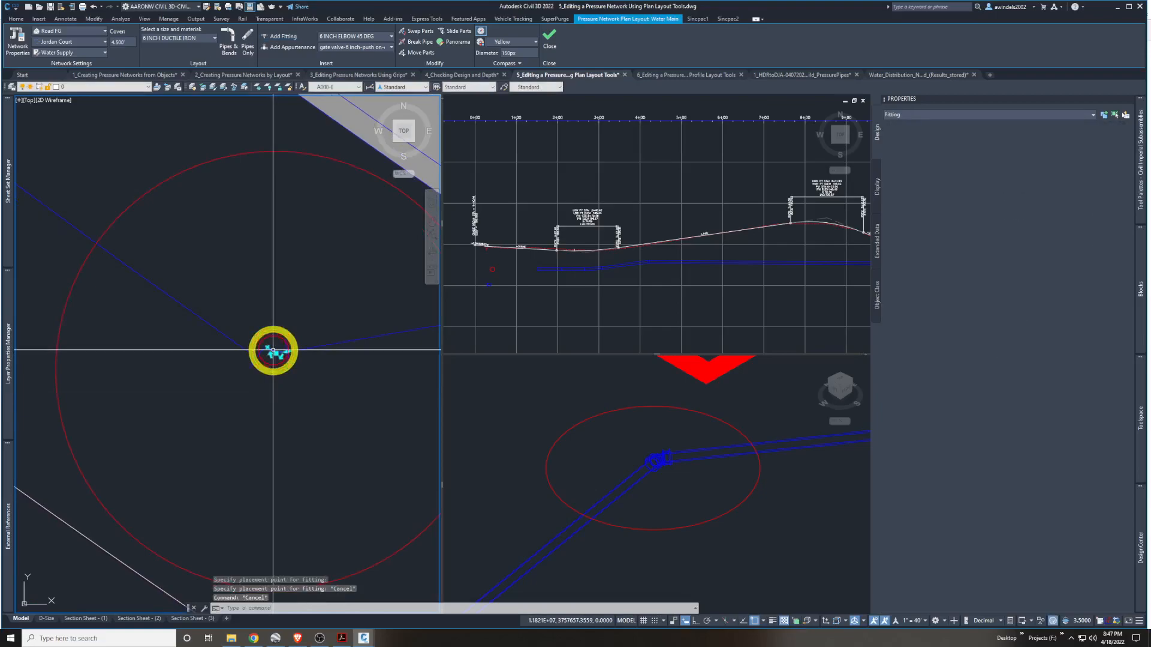
pyautogui.scroll(3, 274, 350)
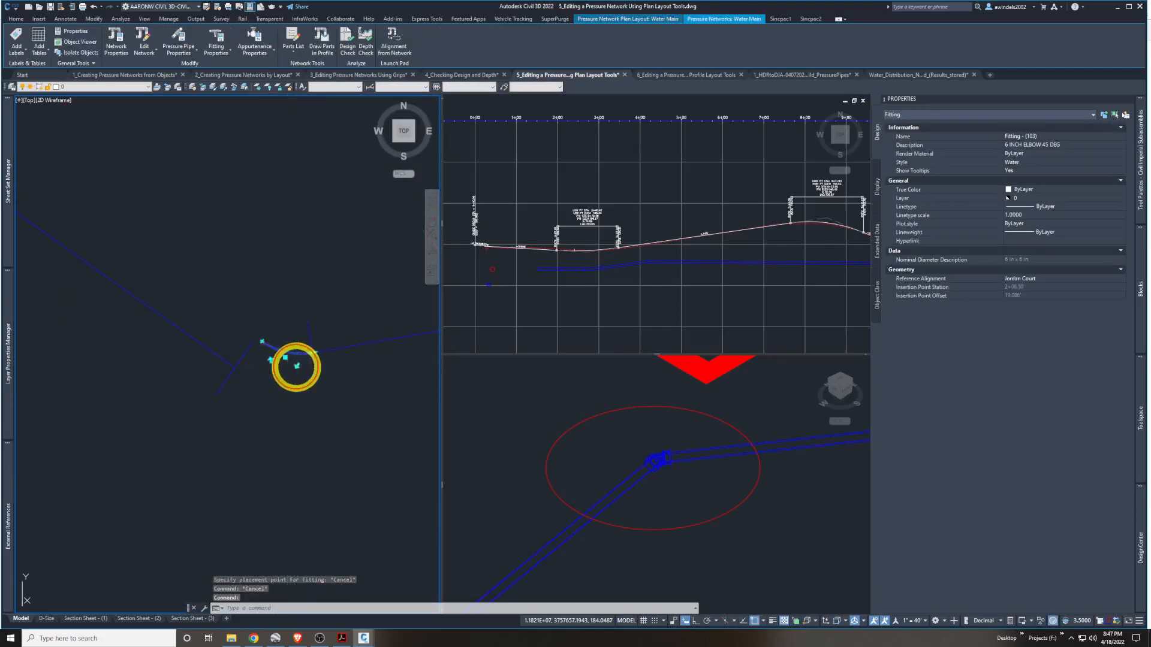
pyautogui.click(290, 379)
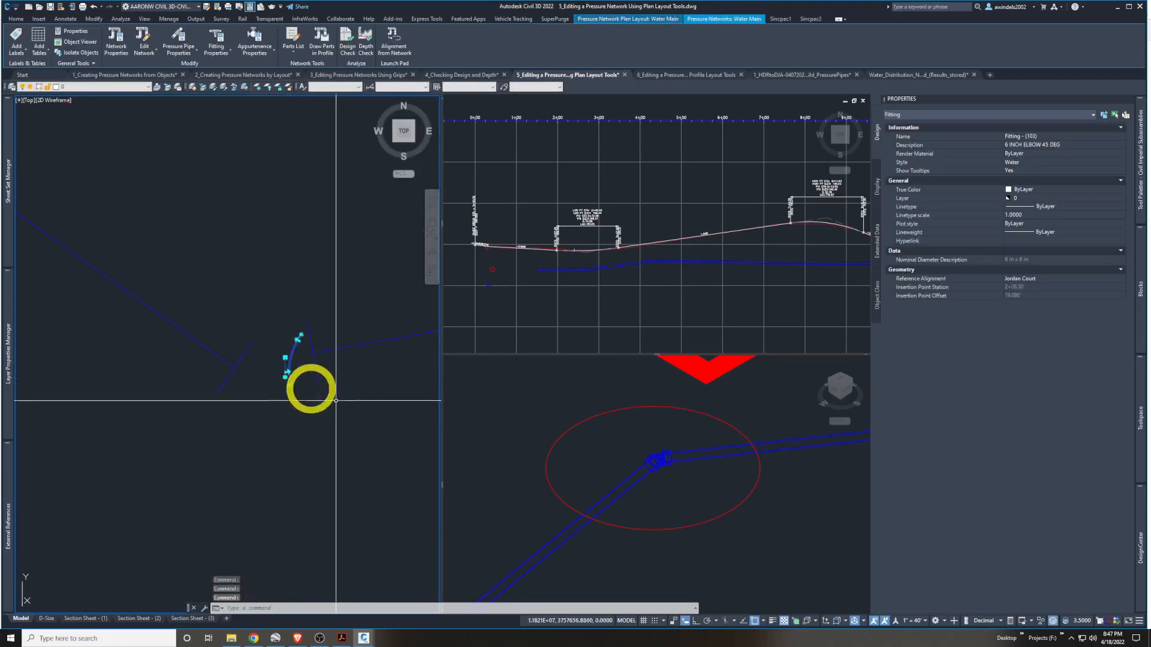
pyautogui.click(288, 372)
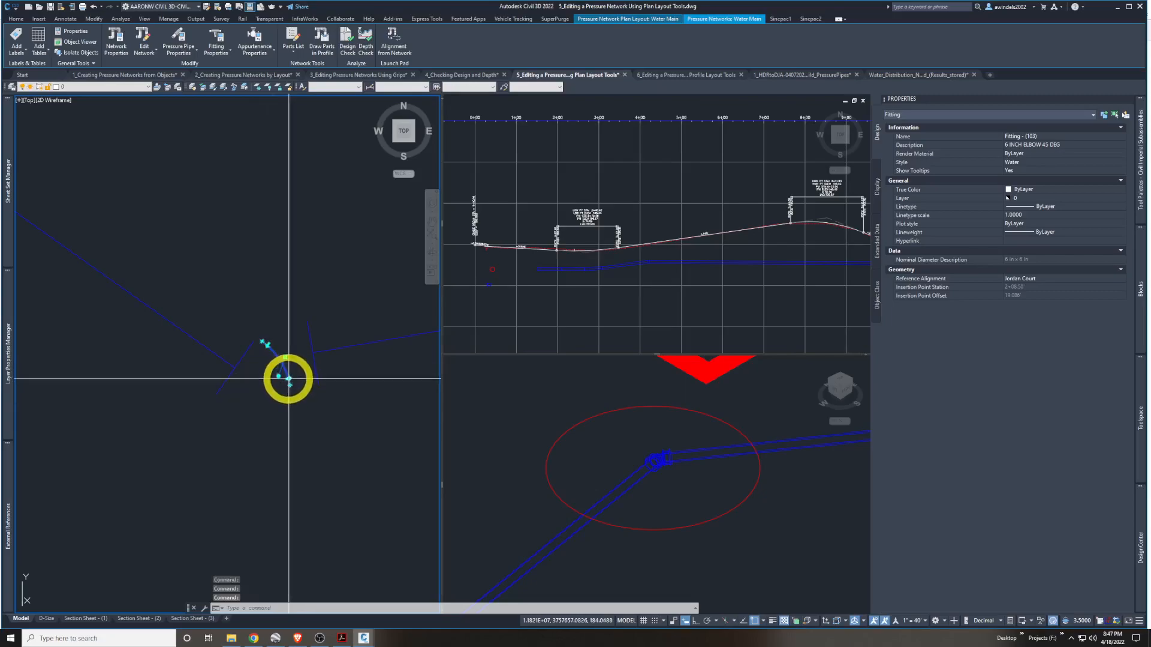
pyautogui.click(267, 346)
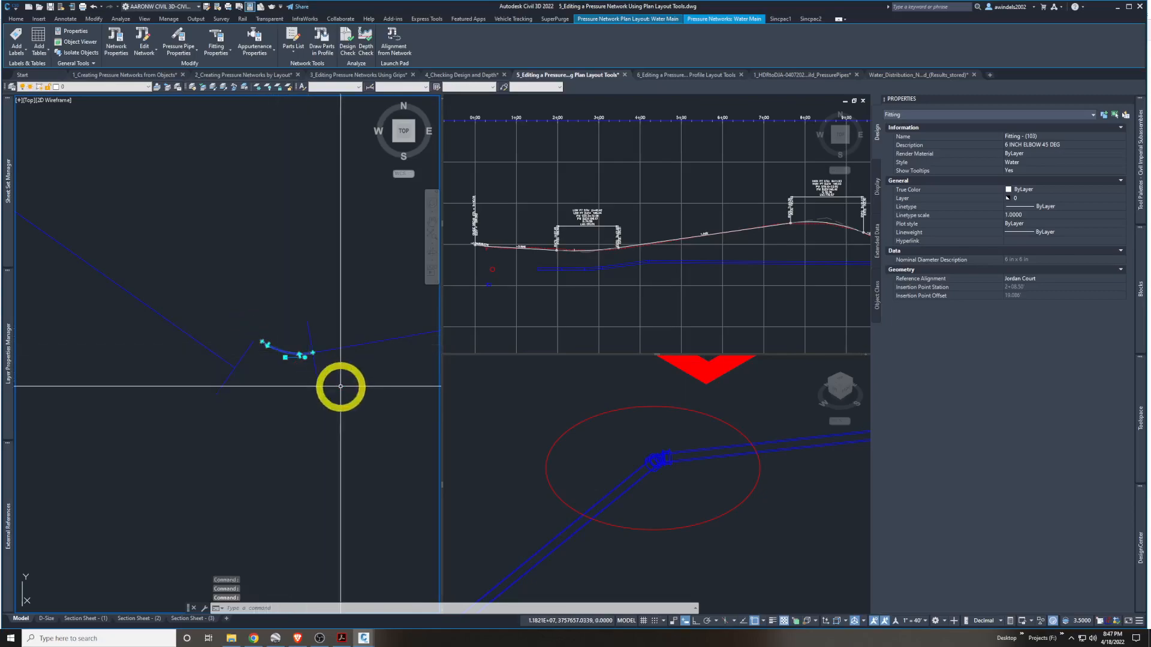
pyautogui.click(304, 353)
# Examine the new elbow at E and the adjoining pipe ends in the 3D view
pyautogui.moveTo(304, 406); pyautogui.dragTo(315, 465, button='middle')
pyautogui.click(613, 485)
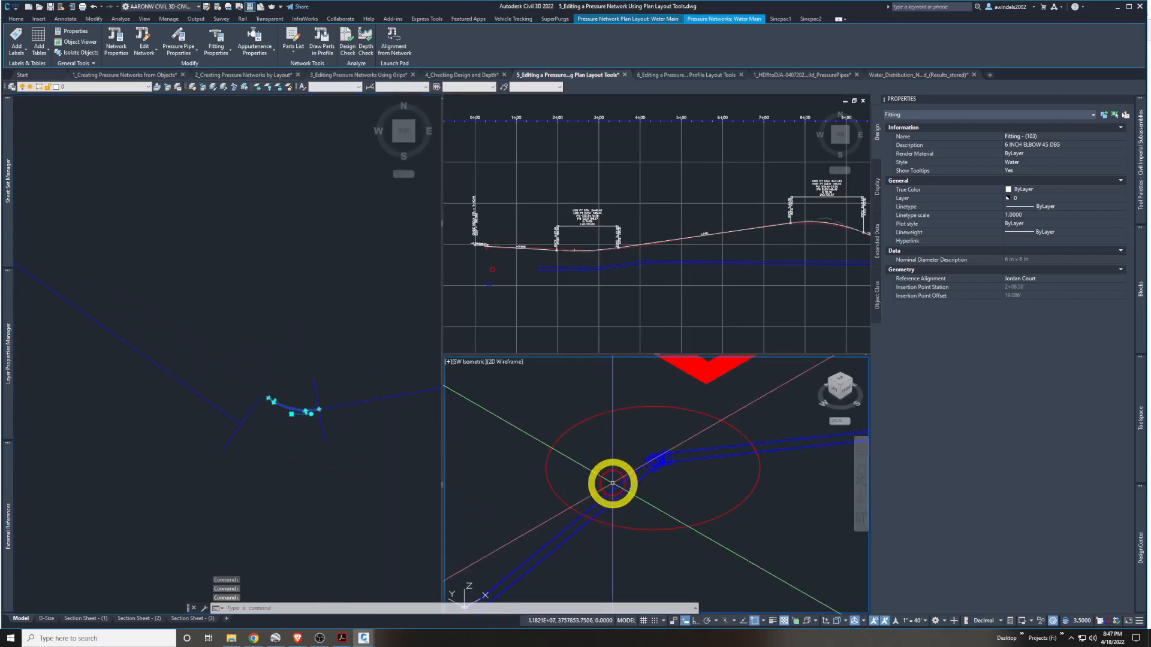
pyautogui.scroll(-10, 610, 477)
pyautogui.moveTo(602, 529); pyautogui.dragTo(635, 435, button='middle')
pyautogui.scroll(6, 570, 494)
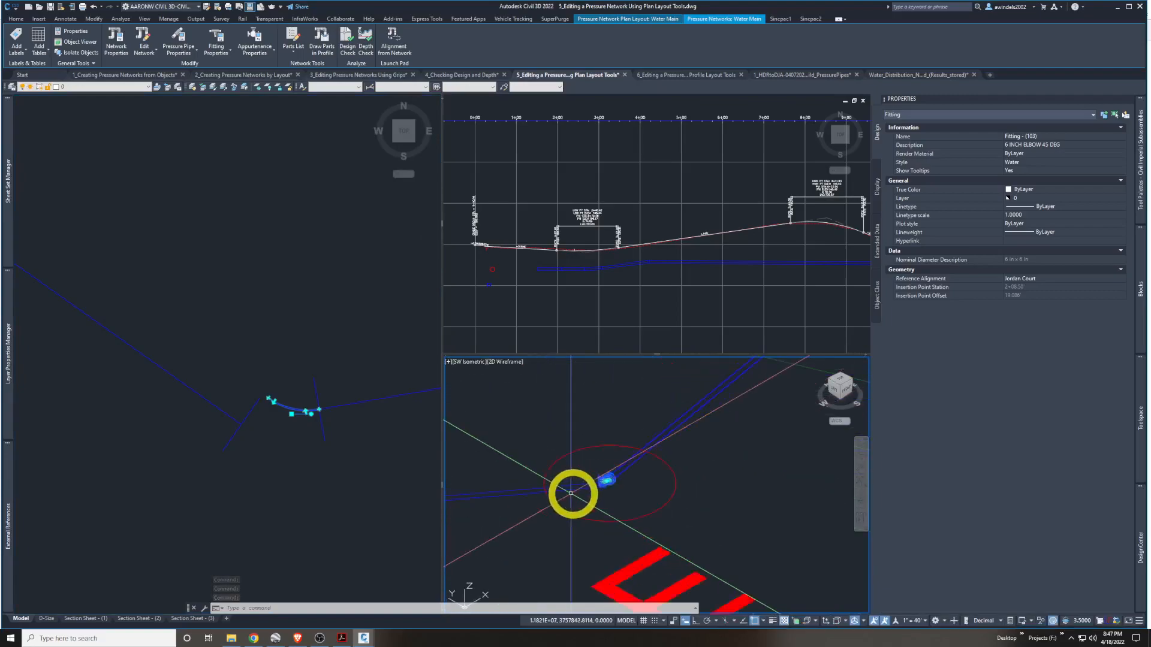
pyautogui.scroll(-1, 650, 494)
pyautogui.press('Escape')
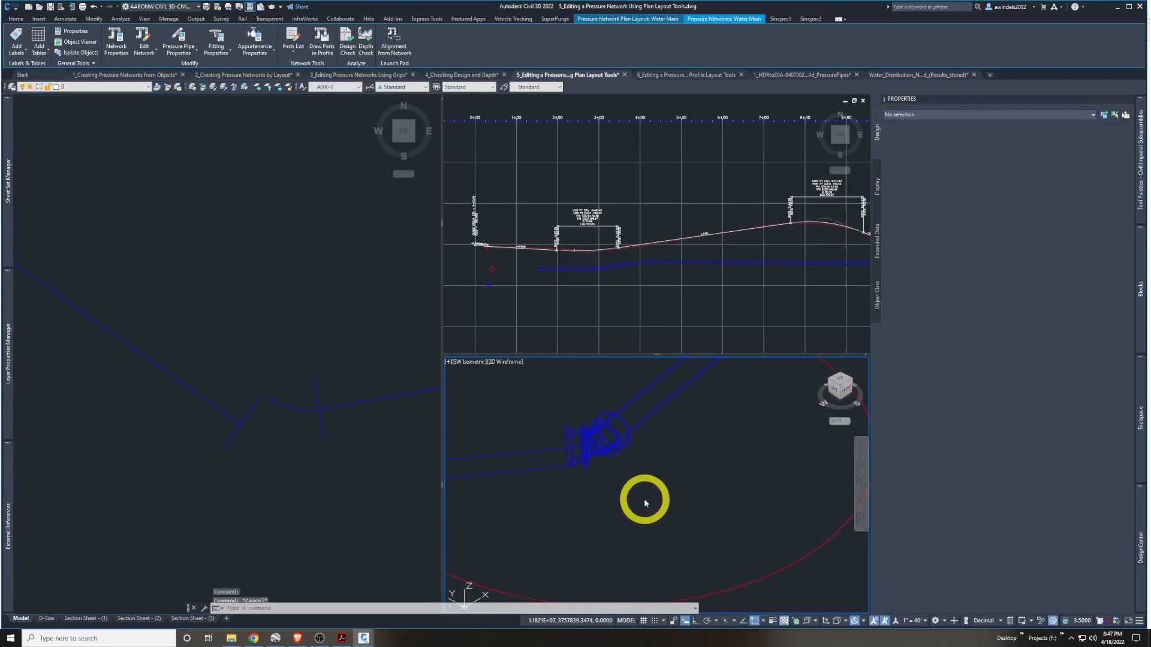
# Stretch the E end of the pipe coming from F1 to the new elbow's open port
pyautogui.click(547, 477)
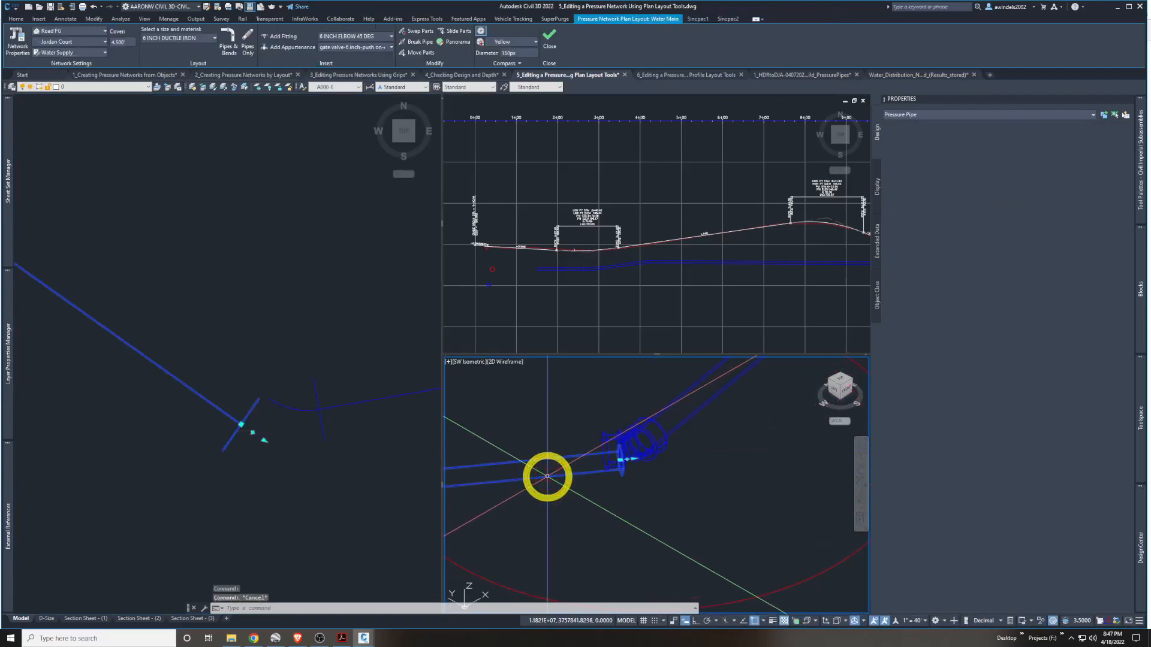
pyautogui.scroll(2, 624, 465)
pyautogui.scroll(-2, 648, 484)
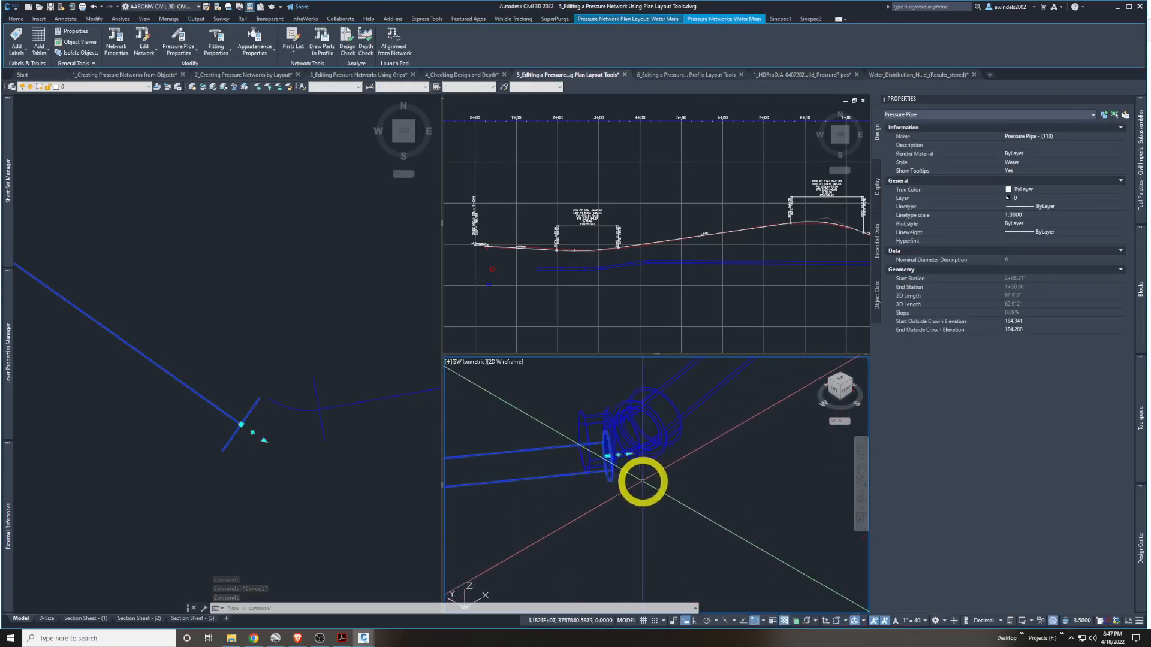
pyautogui.click(241, 425)
pyautogui.click(549, 480)
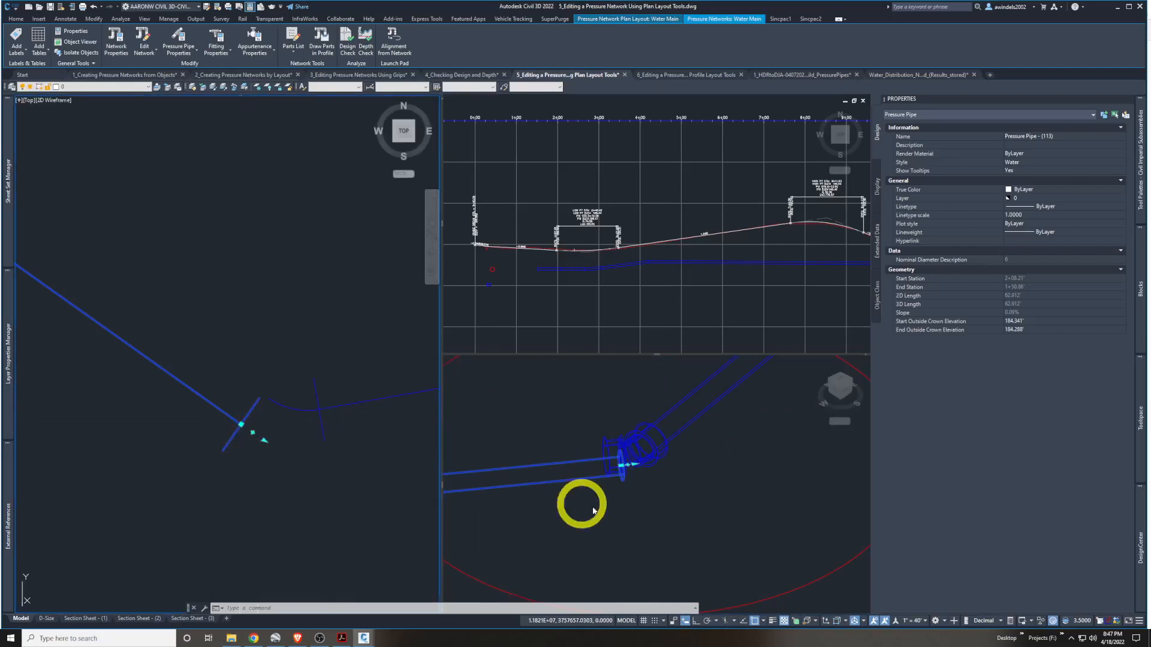
pyautogui.click(620, 468)
pyautogui.click(621, 466)
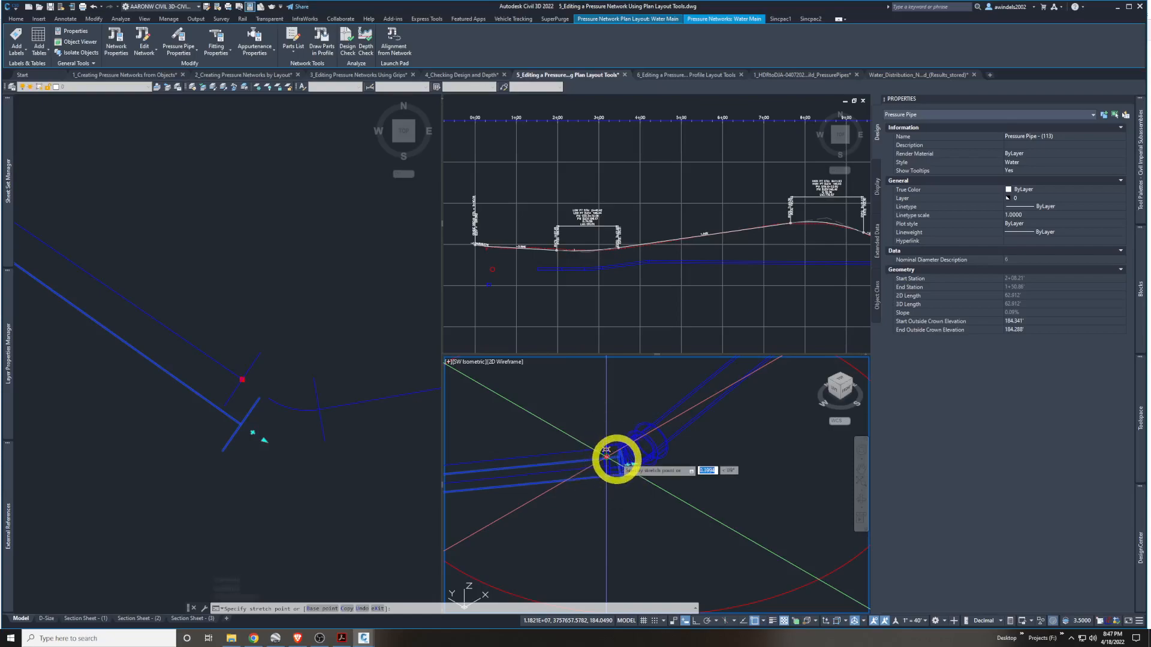
pyautogui.click(608, 460)
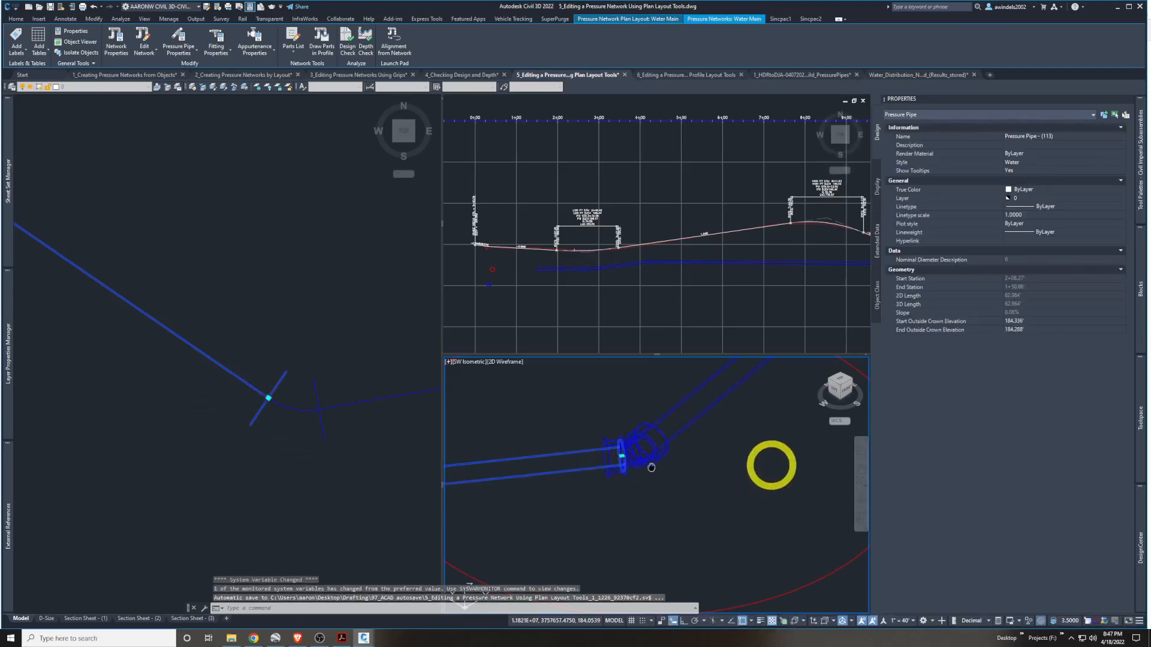
# Select the same pipe in plan and snap its E end onto the elbow's port once more, leaving nothing selected
pyautogui.click(256, 462)
pyautogui.click(255, 462)
pyautogui.press('Escape')
pyautogui.press('Escape')
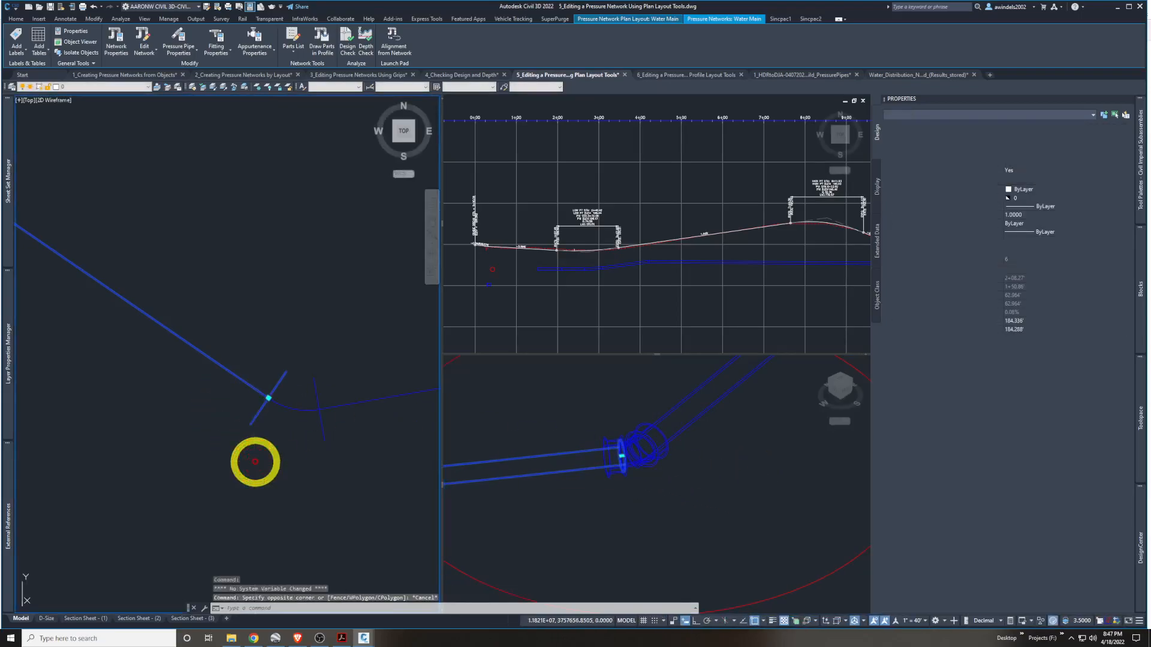
pyautogui.click(234, 395)
pyautogui.click(224, 368)
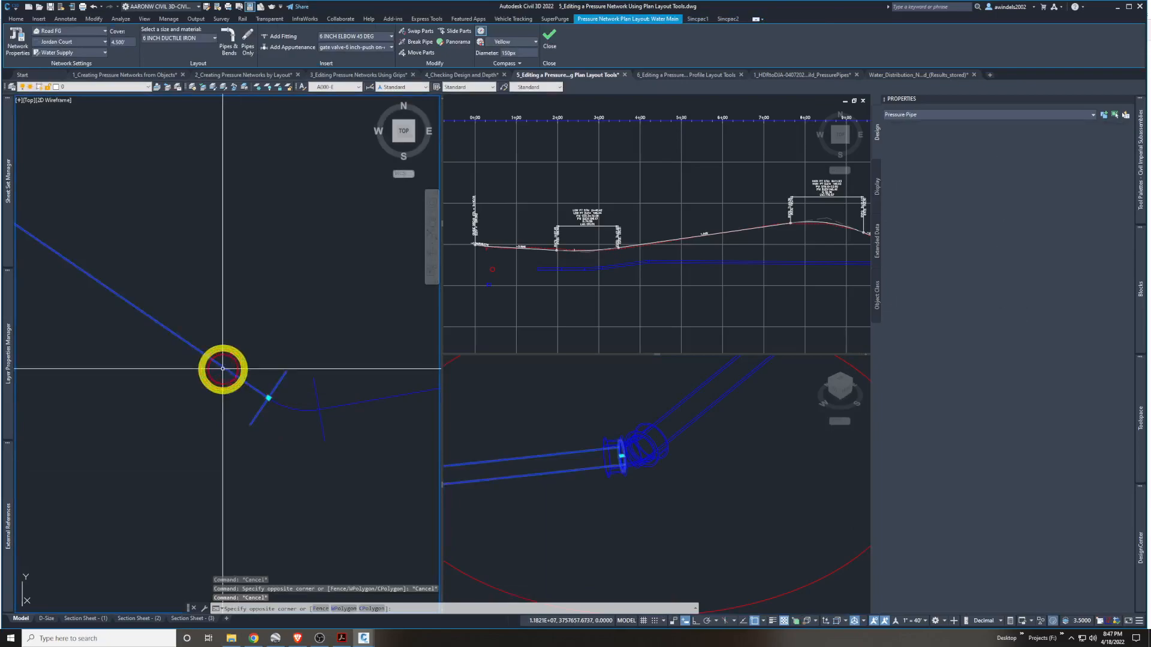
pyautogui.click(268, 397)
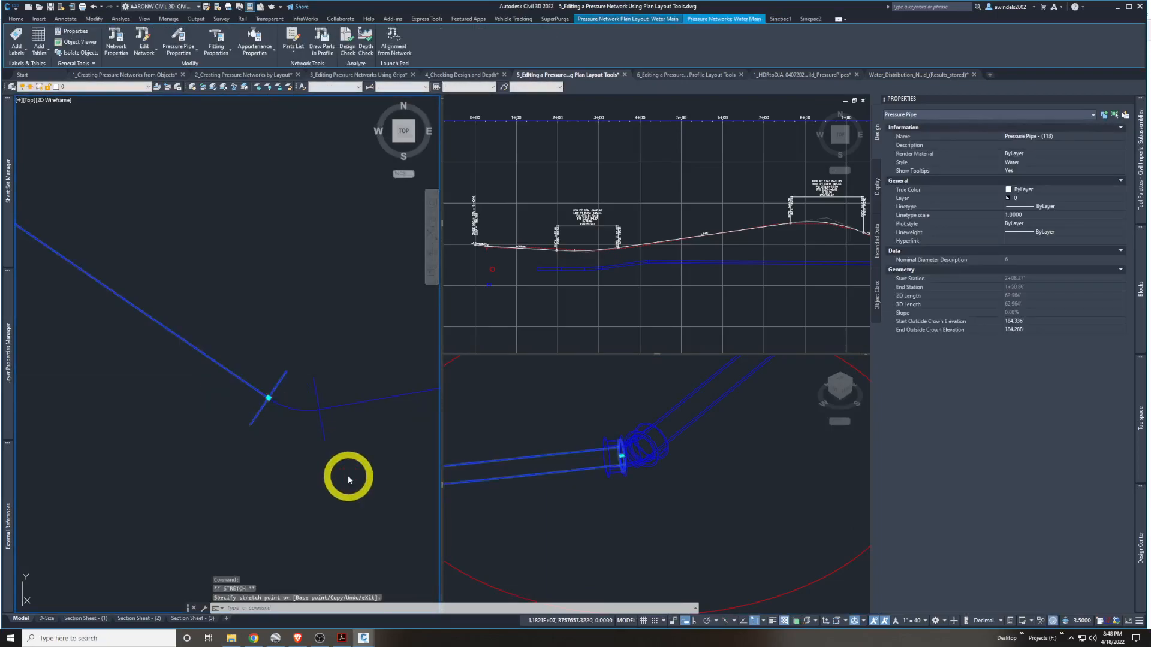
pyautogui.press('Escape')
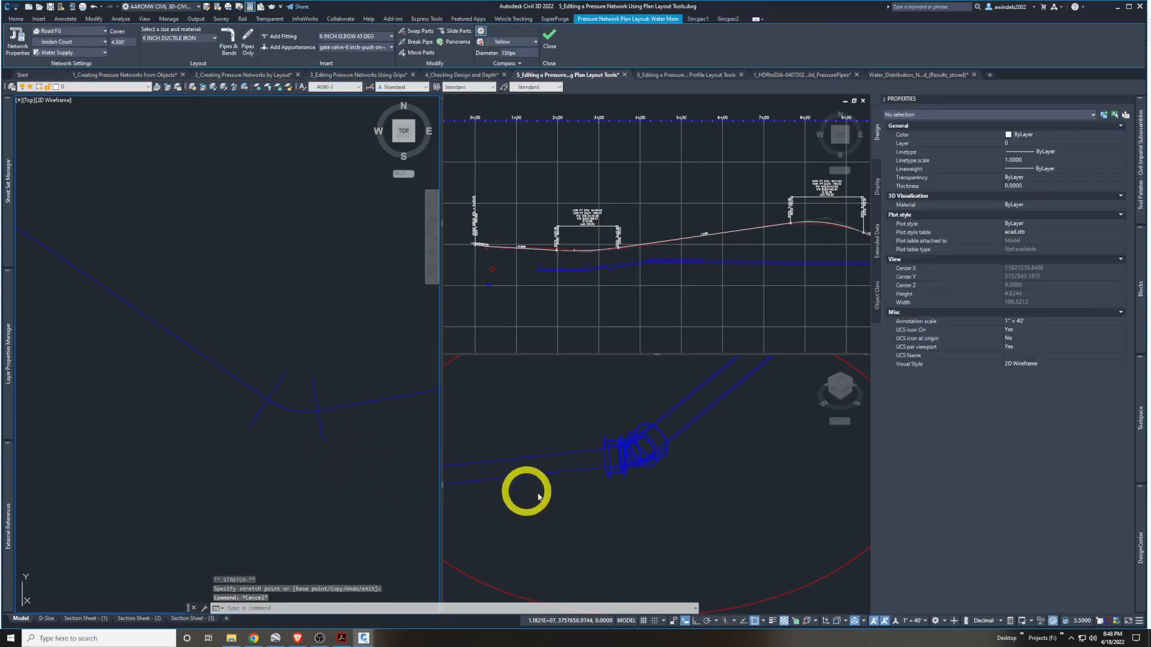
# Set the fitting for insertion to 6 INCH TEE
pyautogui.click(595, 512)
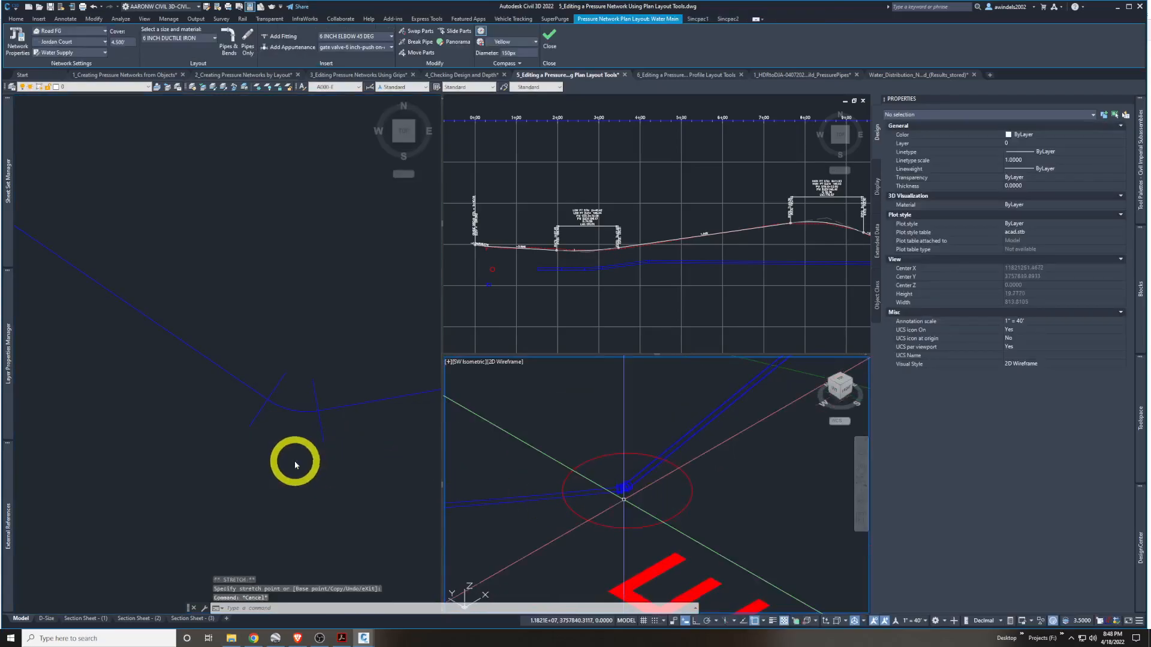
pyautogui.click(295, 461)
pyautogui.press('Escape')
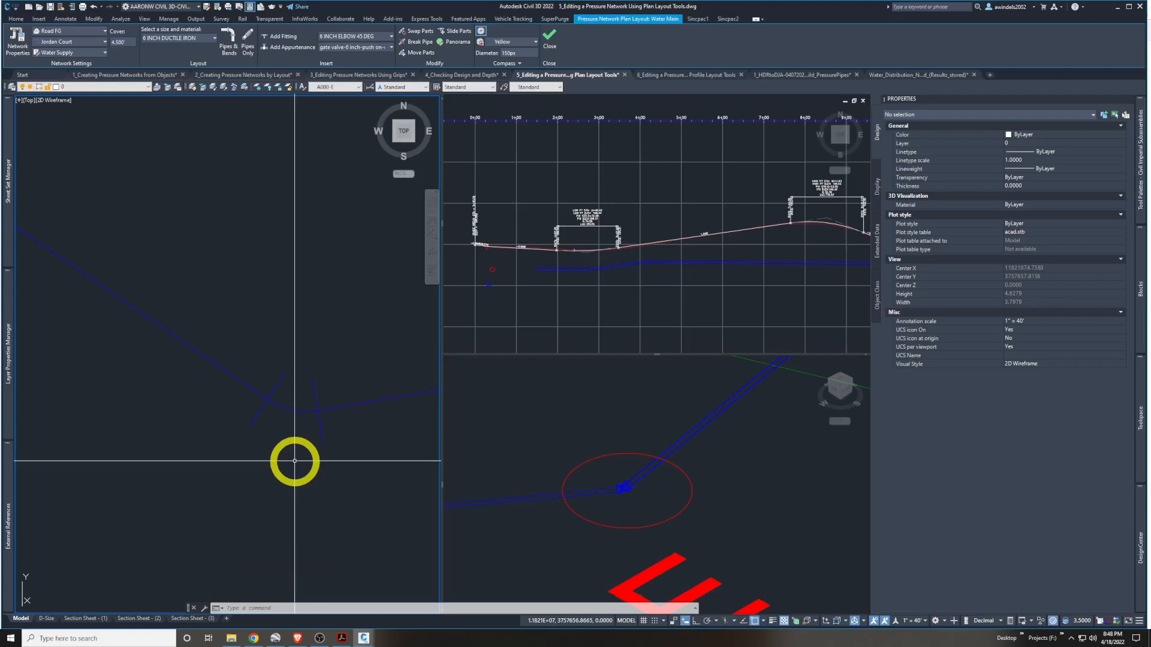
pyautogui.click(357, 41)
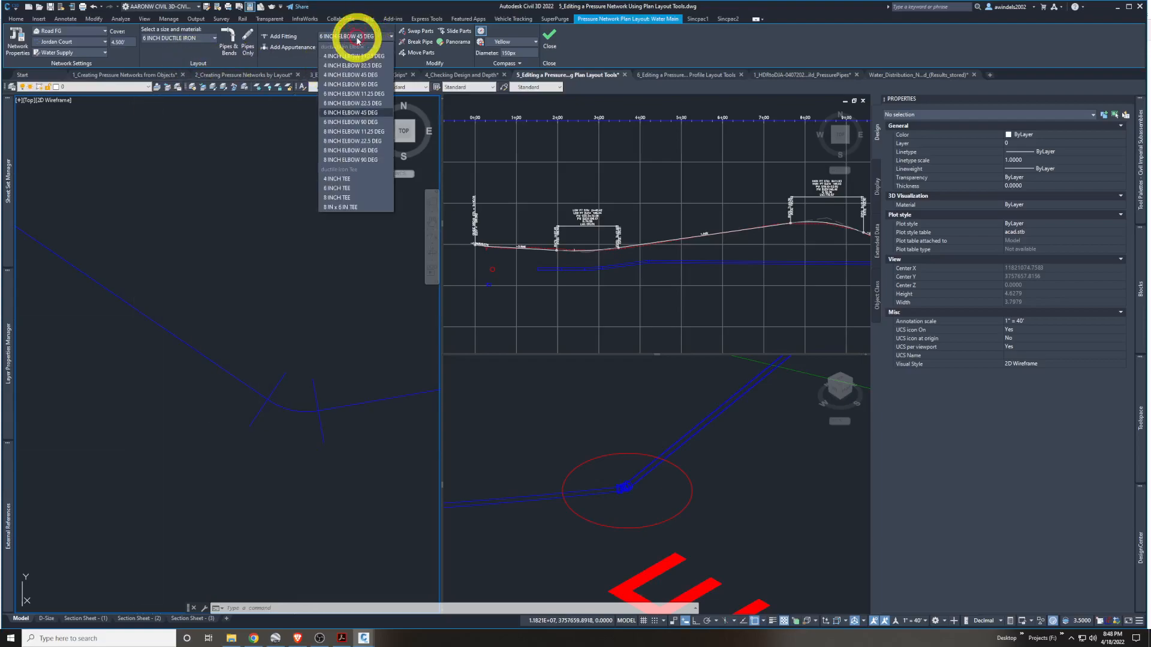
pyautogui.click(348, 189)
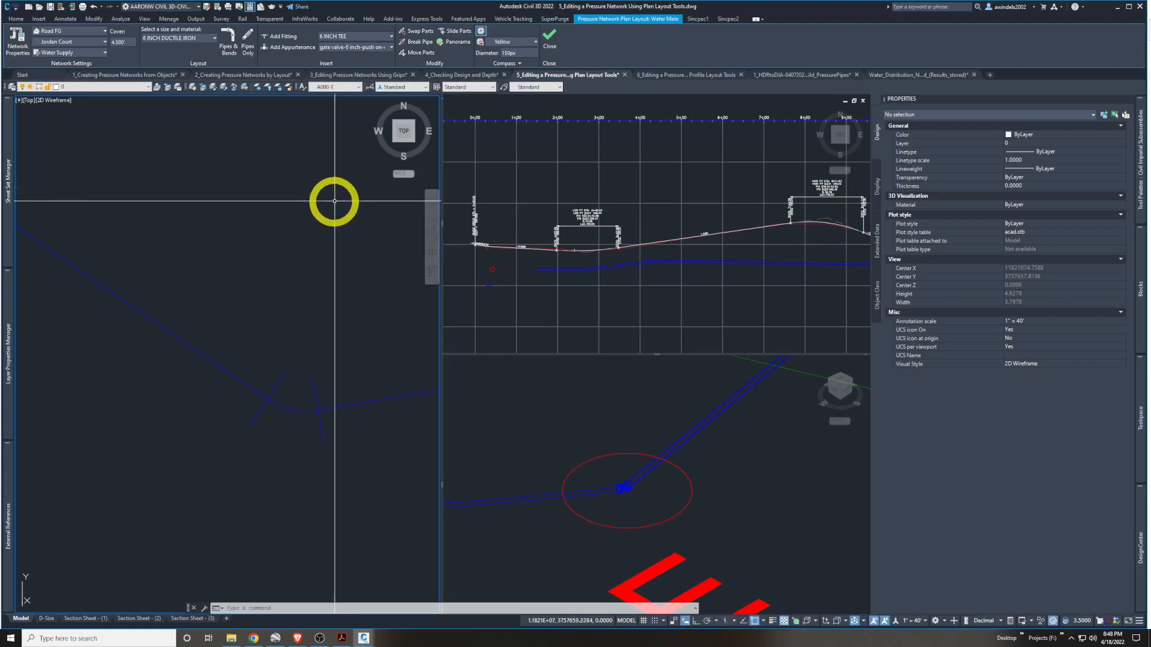
# Delete the existing fitting at the pipe corner at F2
pyautogui.scroll(-4, 307, 247)
pyautogui.moveTo(327, 286); pyautogui.dragTo(345, 246, button='middle')
pyautogui.scroll(-6, 342, 248)
pyautogui.moveTo(225, 225); pyautogui.dragTo(336, 373, button='middle')
pyautogui.scroll(2, 262, 233)
pyautogui.scroll(4, 264, 223)
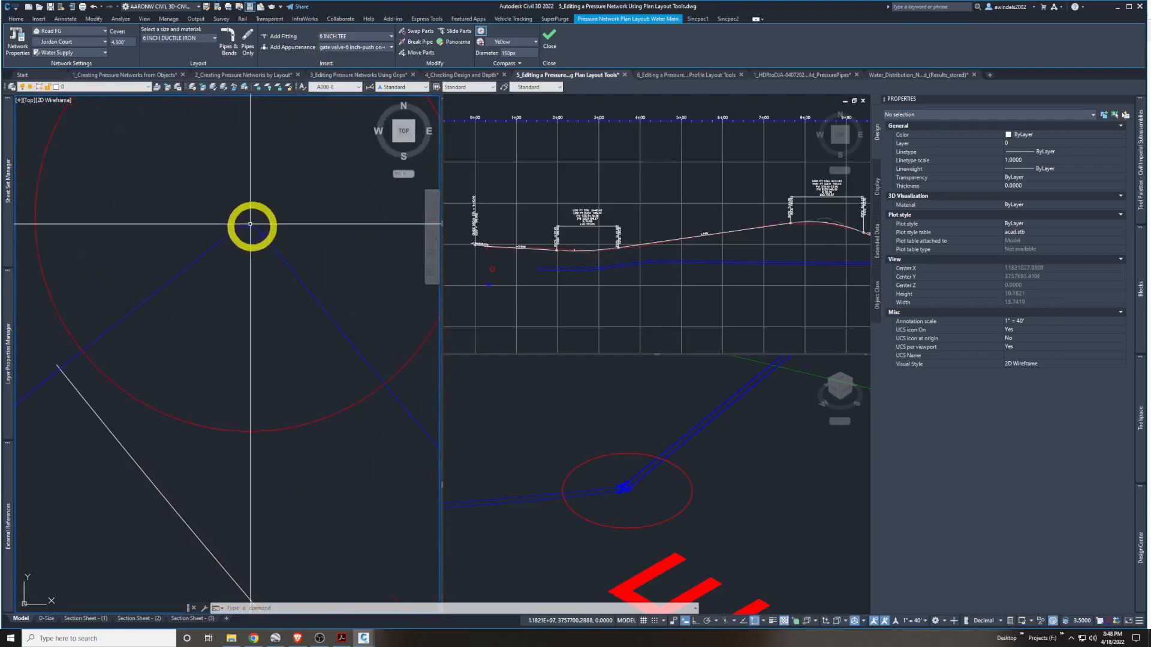
pyautogui.click(255, 228)
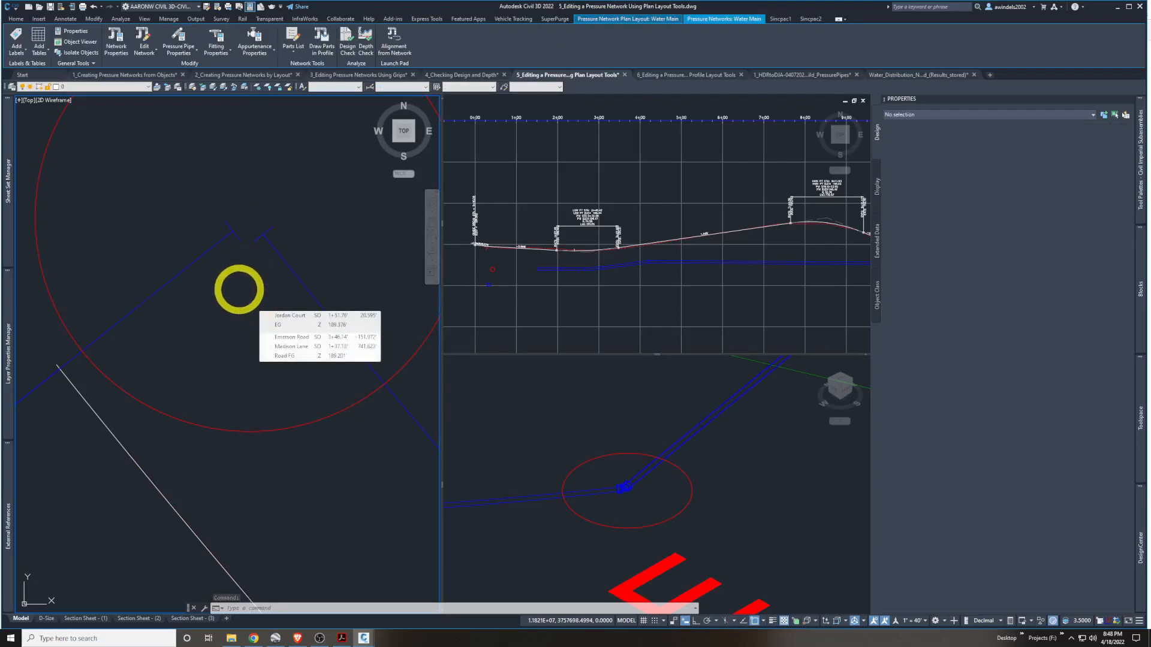
pyautogui.press('Delete')
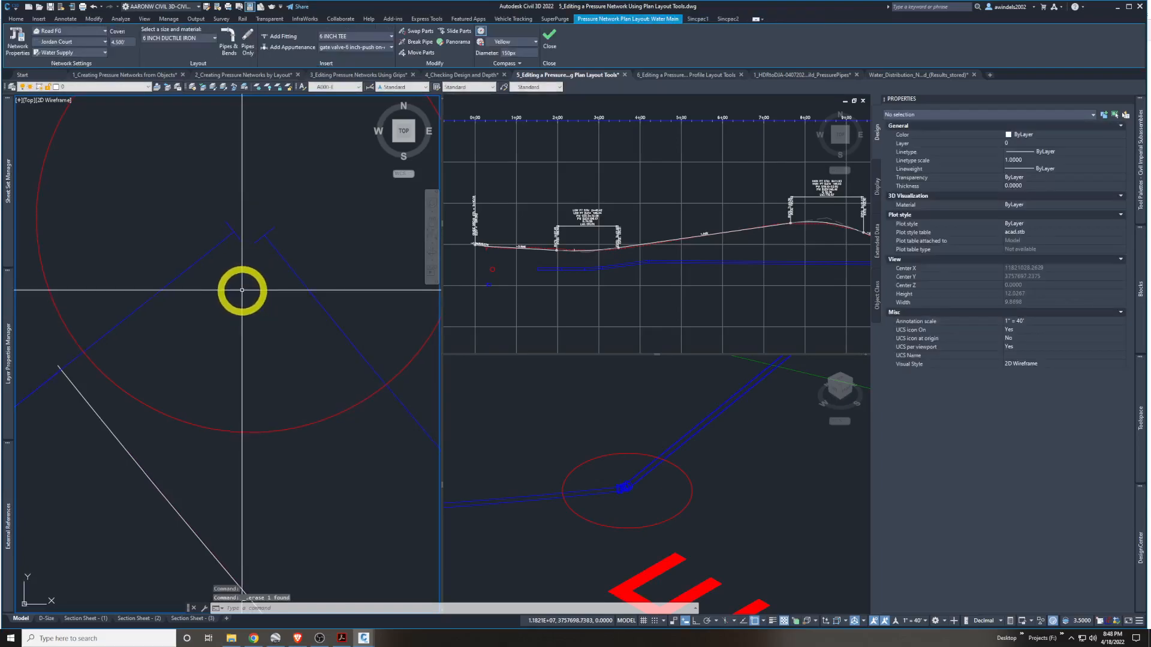
# Add the 6-inch tee at F2 on the open end of the pipe coming from F1
pyautogui.scroll(-2, 243, 290)
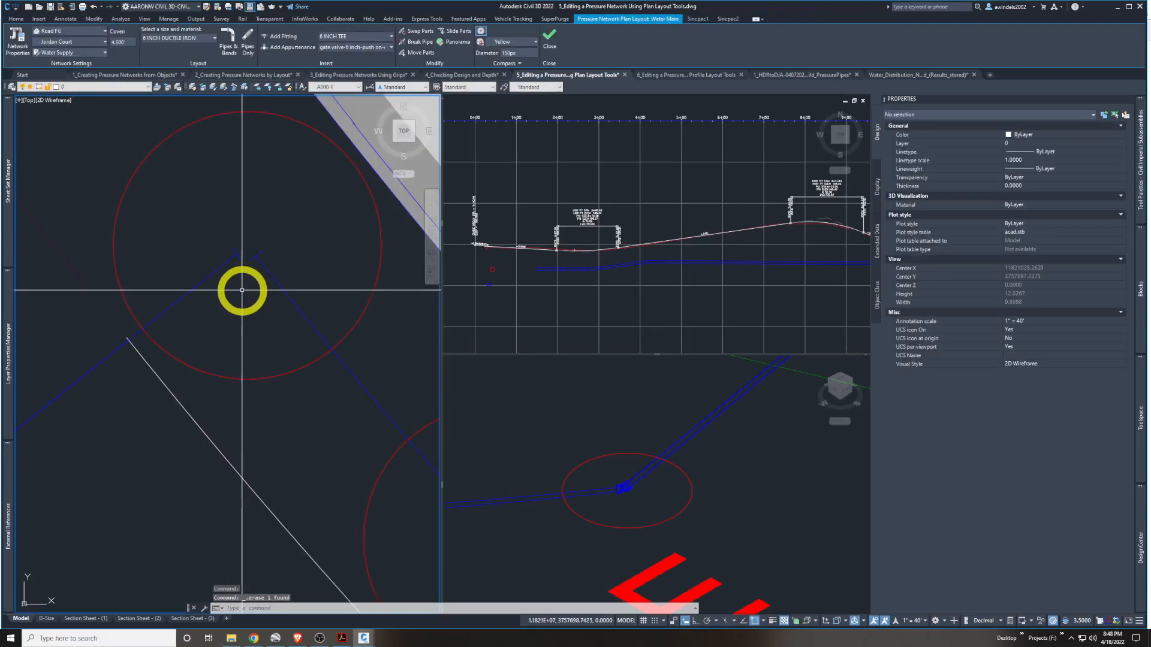
pyautogui.click(287, 36)
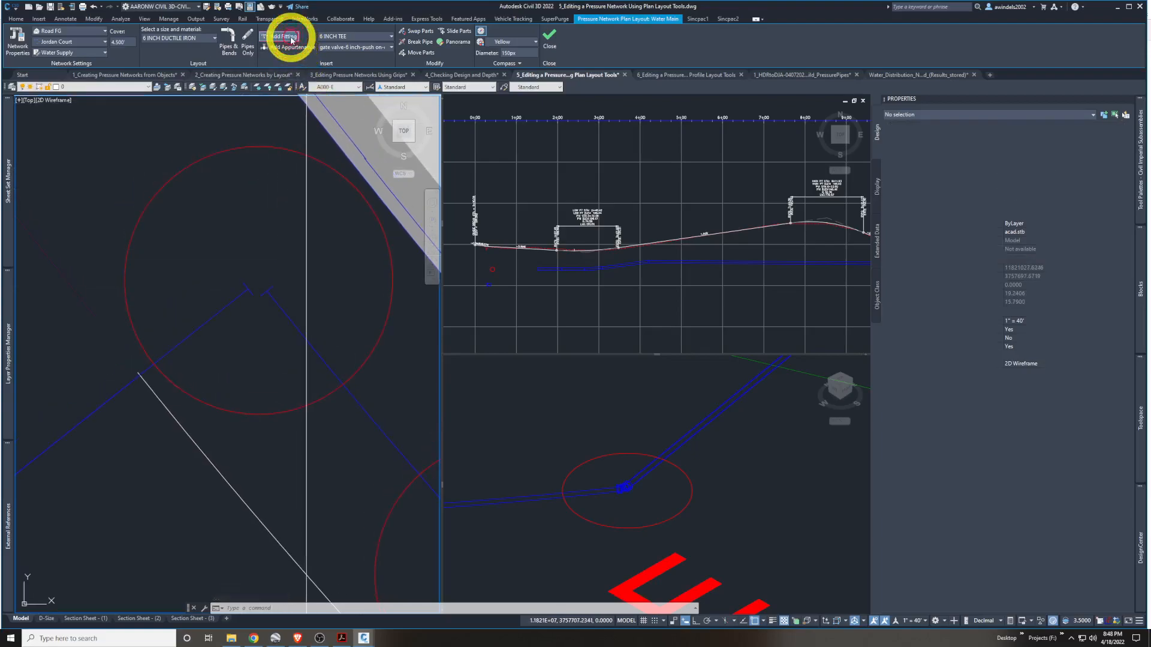
pyautogui.click(267, 287)
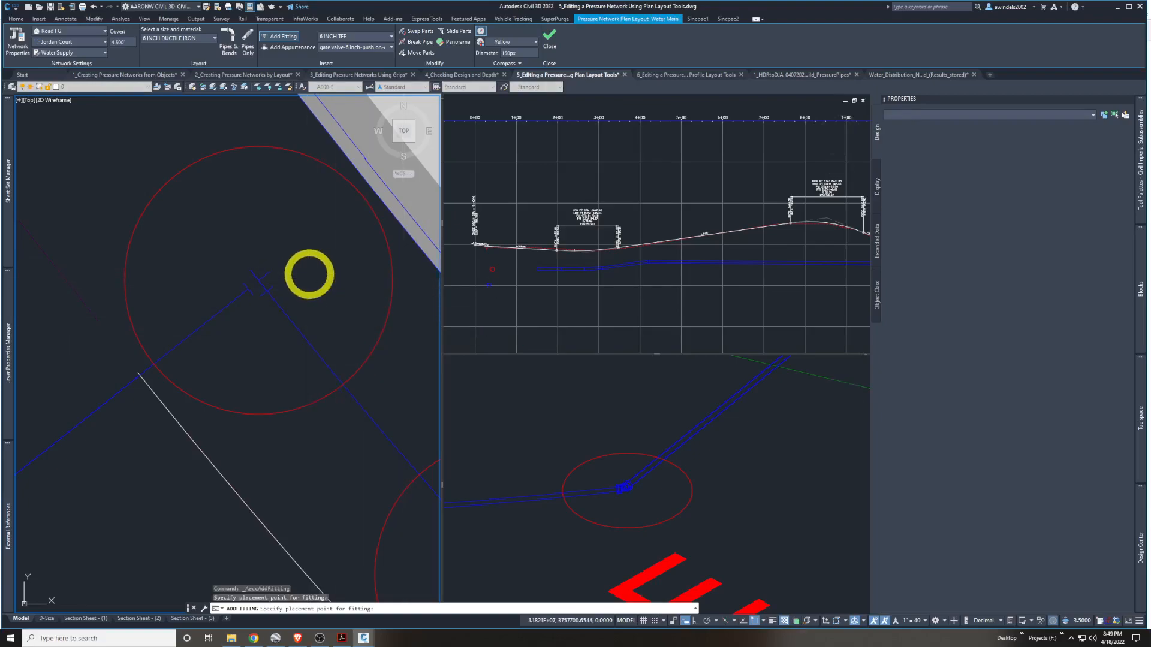
pyautogui.press('Escape')
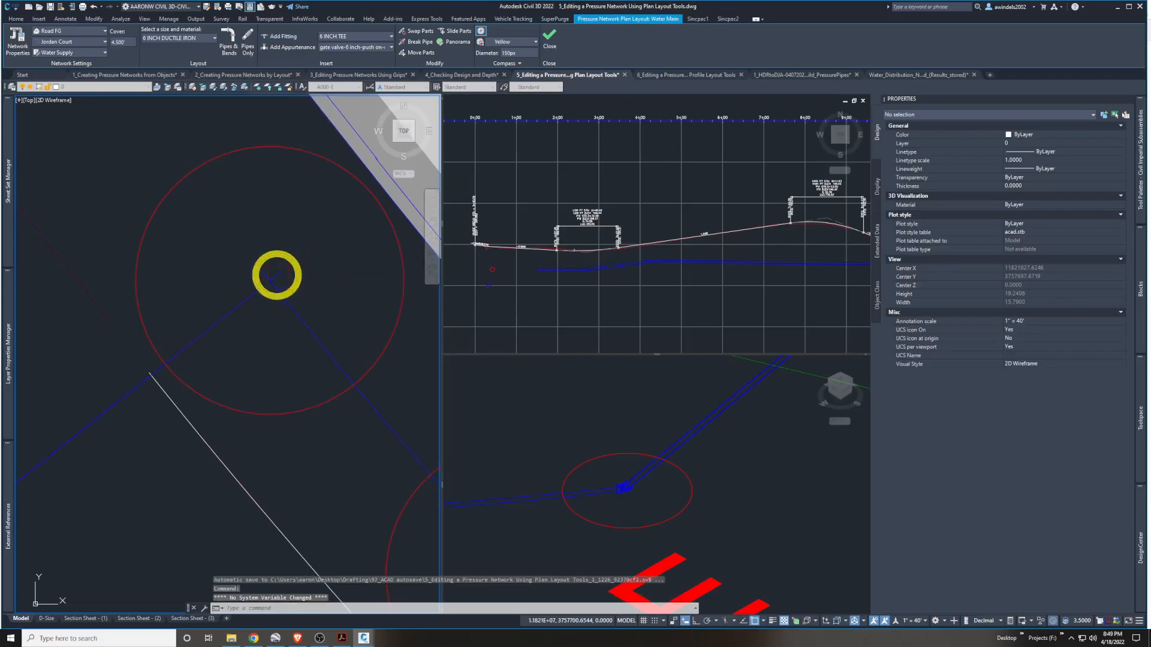
# Flip the tee at F2 so its branch port faces the other open pipe end
pyautogui.scroll(3, 273, 277)
pyautogui.click(272, 279)
pyautogui.click(272, 279)
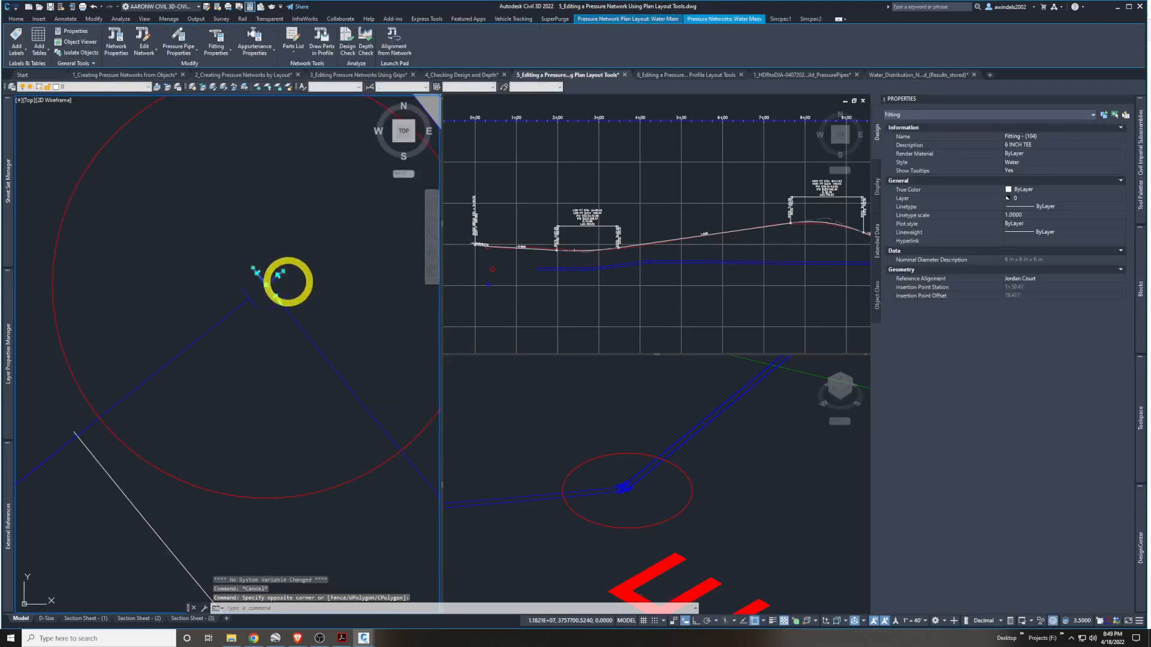
pyautogui.scroll(2, 273, 306)
pyautogui.click(269, 305)
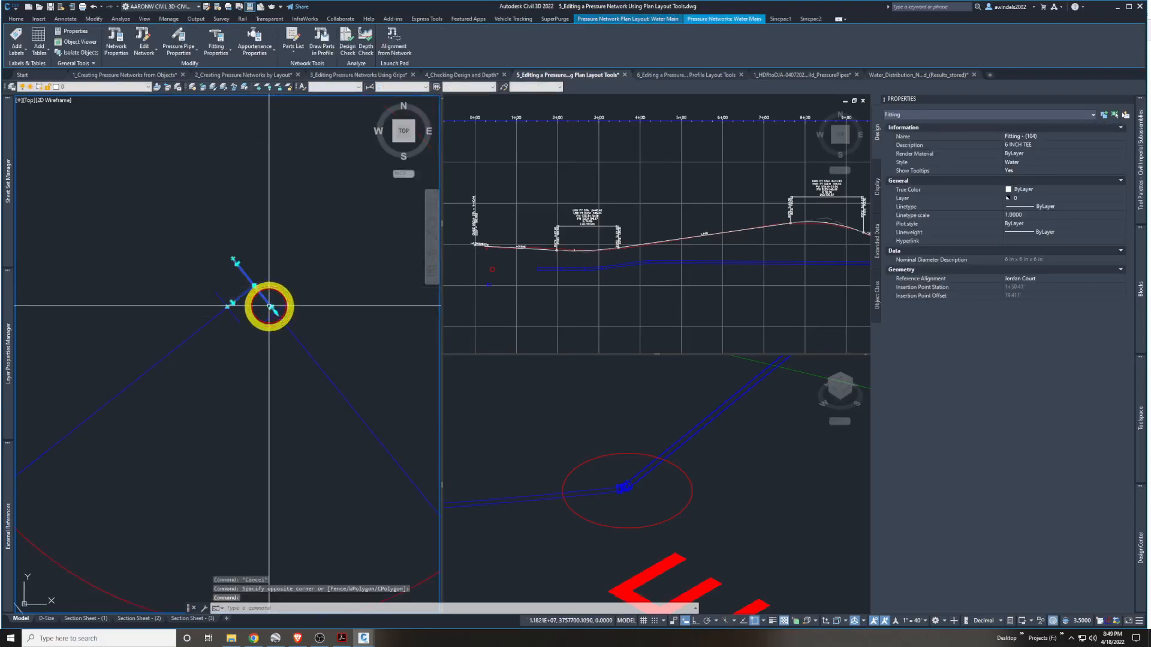
pyautogui.moveTo(325, 274); pyautogui.dragTo(339, 277, button='middle')
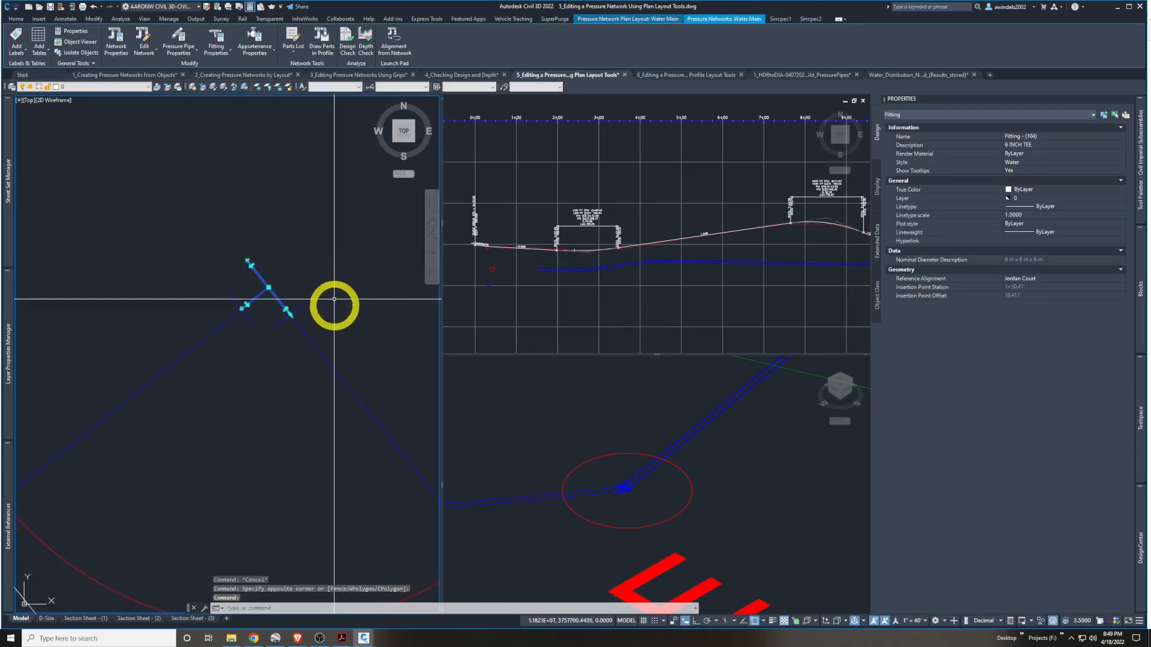
# Examine the tee at F2 and its adjoining pipe ends up close in the 3D view
pyautogui.click(588, 412)
pyautogui.scroll(-5, 588, 411)
pyautogui.scroll(10, 578, 439)
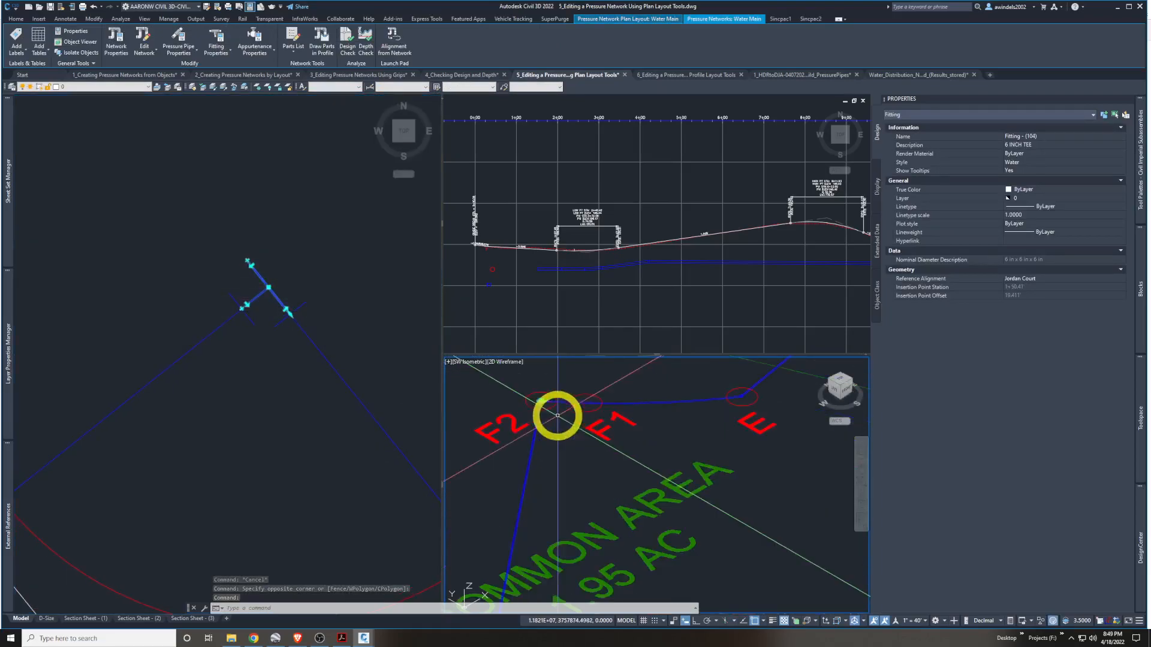
pyautogui.press('Escape')
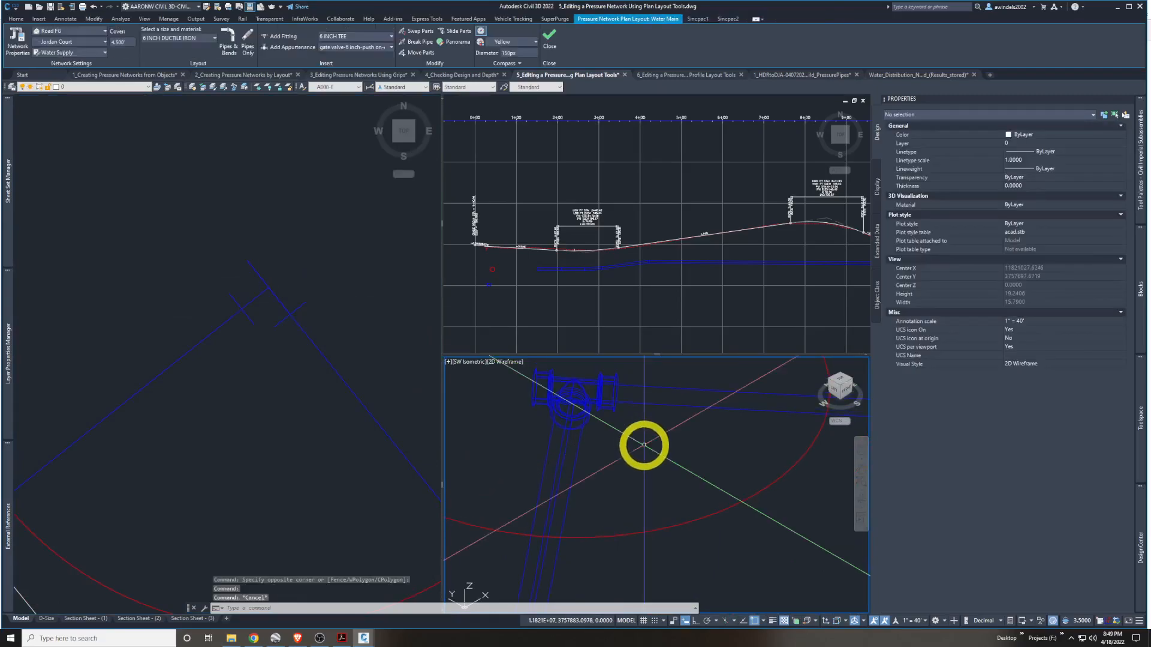
# Stretch the open end of the pipe running southwest from F2 onto the tee's branch port
pyautogui.scroll(-1, 641, 447)
pyautogui.click(259, 367)
pyautogui.click(255, 296)
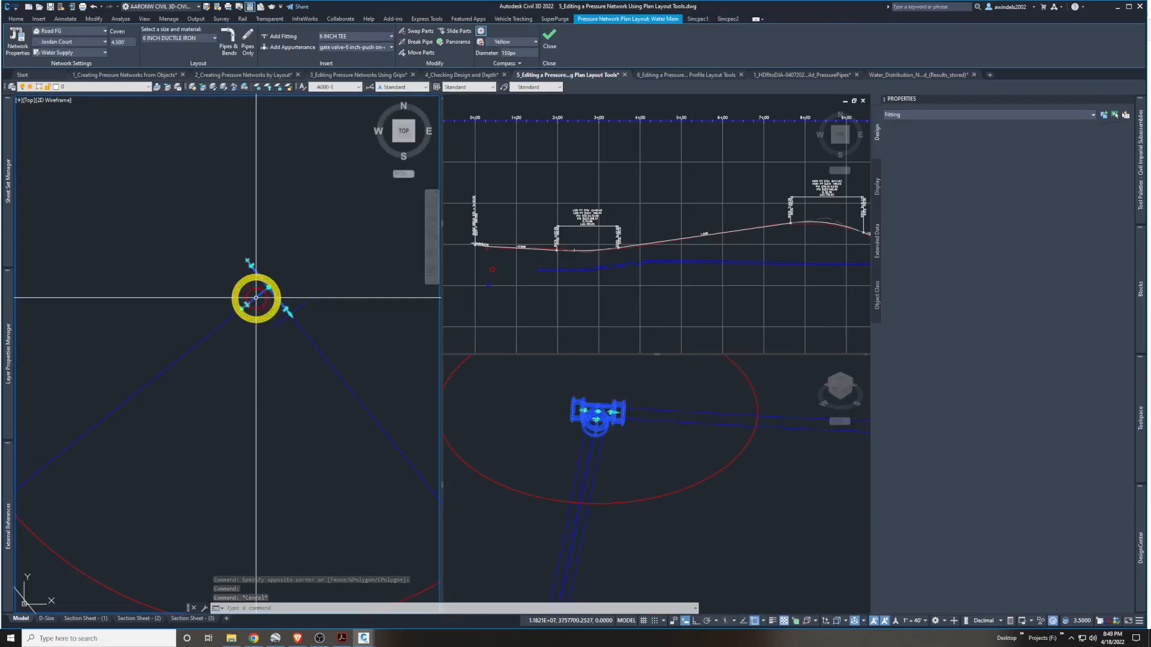
pyautogui.press('Escape')
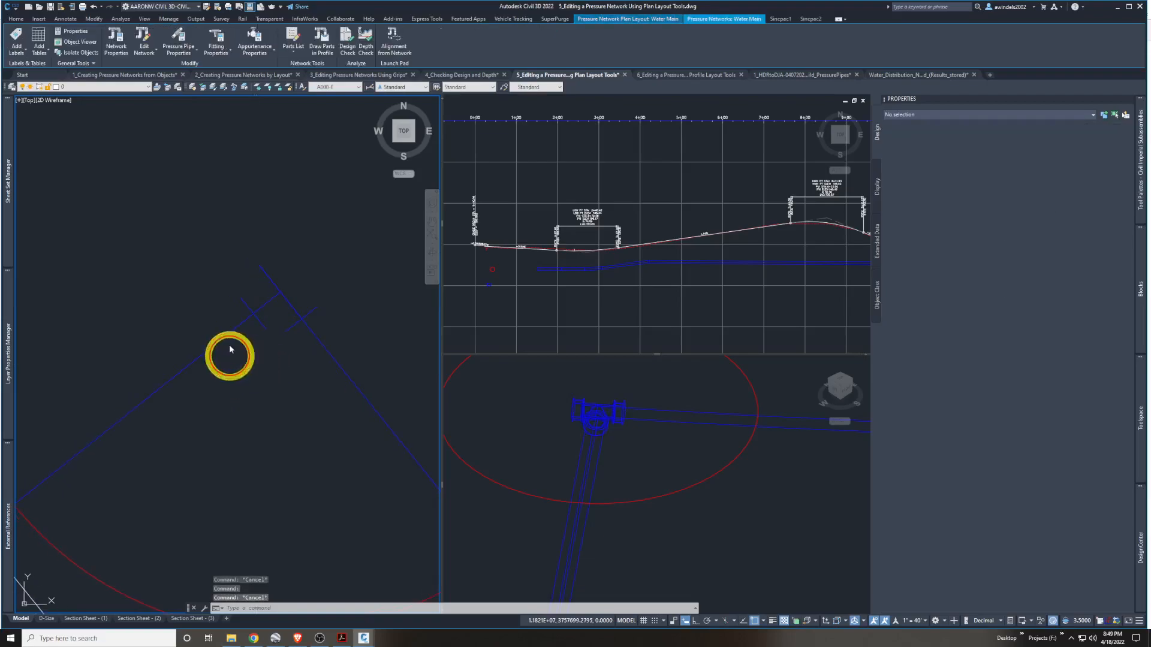
pyautogui.click(171, 324)
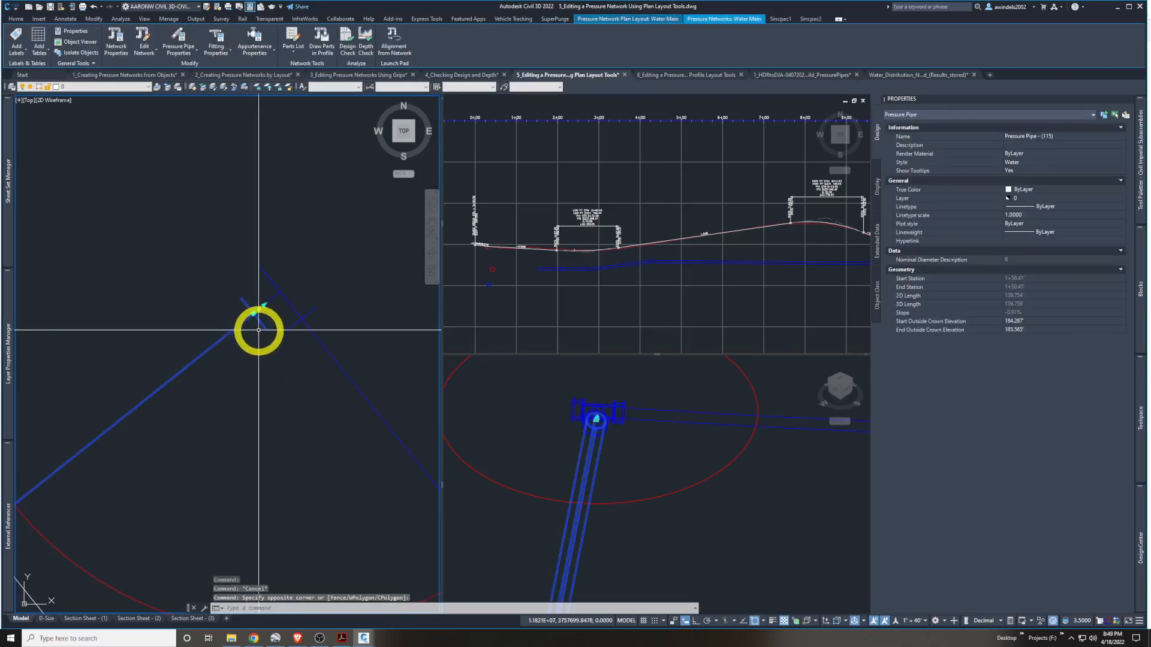
pyautogui.click(255, 312)
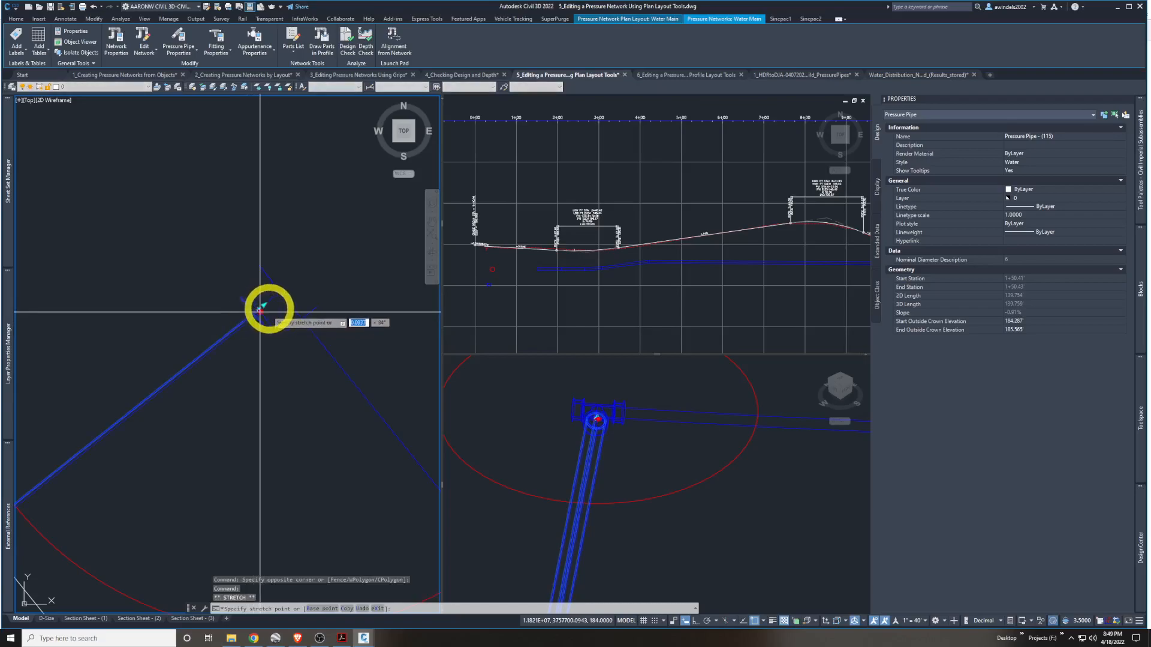
pyautogui.press('Escape')
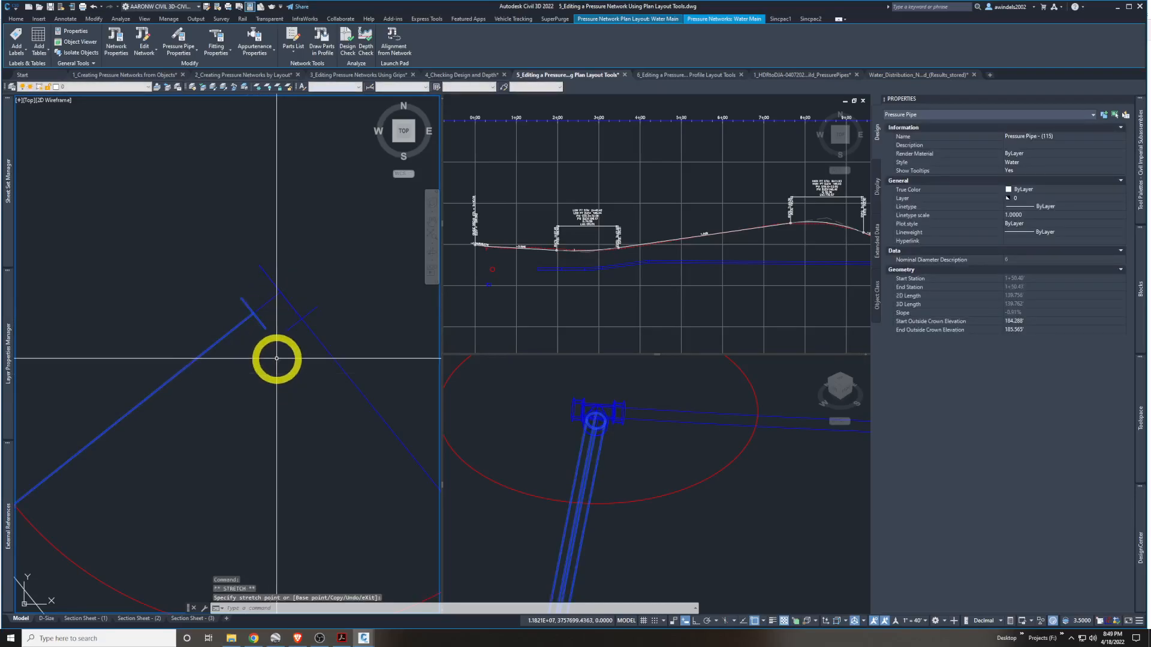
# Check both pipes adjoining the tee at F2 and undo the stretch of the southwest pipe's end
pyautogui.press('Escape')
pyautogui.click(188, 327)
pyautogui.press('Escape')
pyautogui.click(344, 355)
pyautogui.click(303, 343)
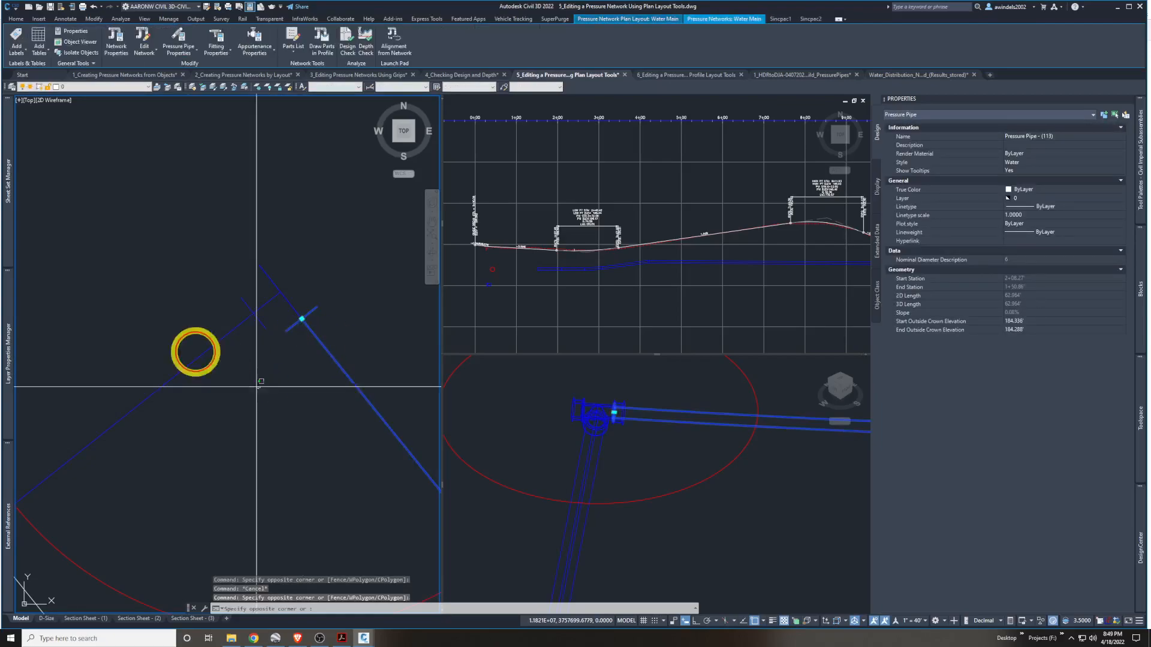
pyautogui.press('Escape')
pyautogui.press('Escape')
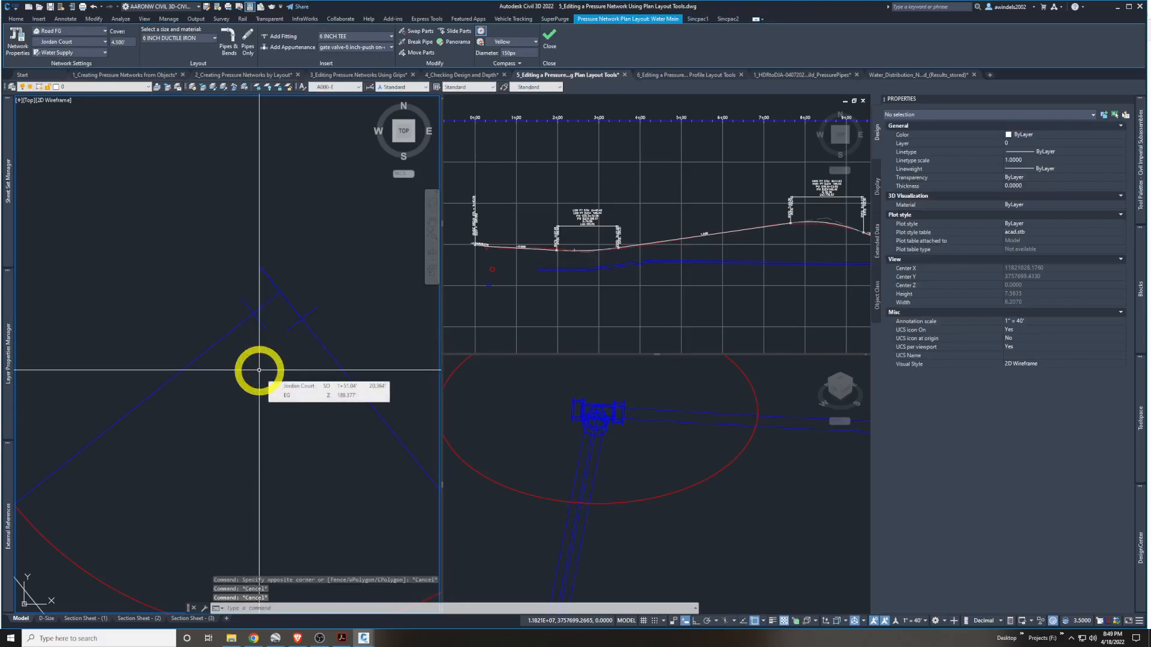
pyautogui.hotkey('ctrl', 'z')
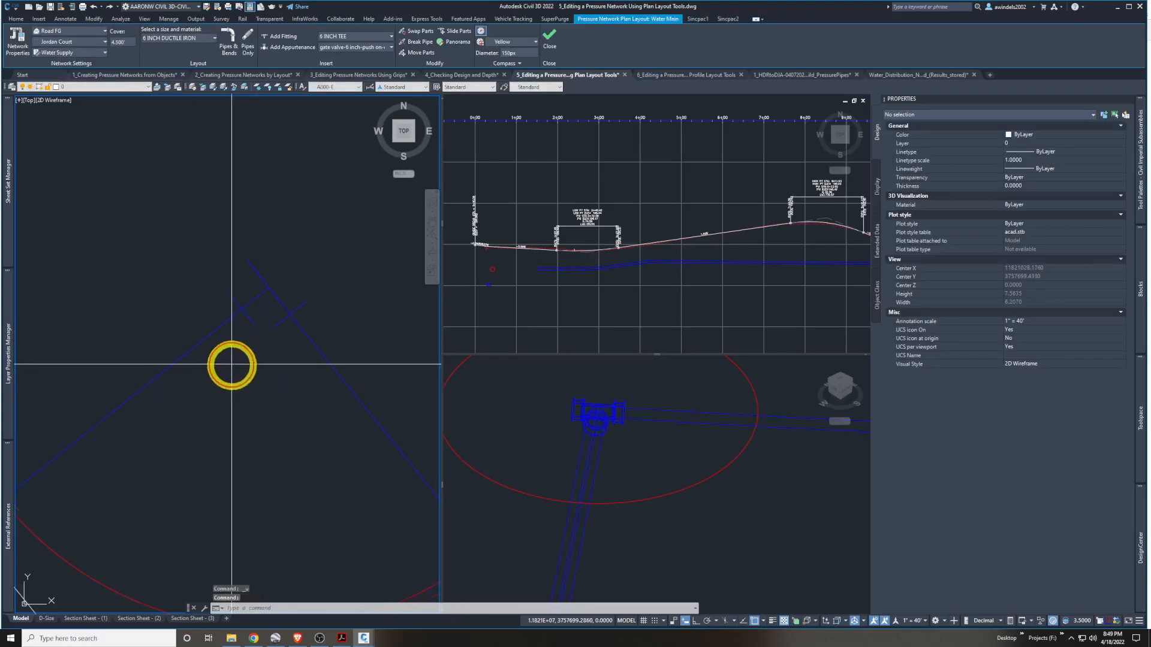
# Examine the end connections of the pipe running southwest from F2 in its pressure pipe properties
pyautogui.click(193, 353)
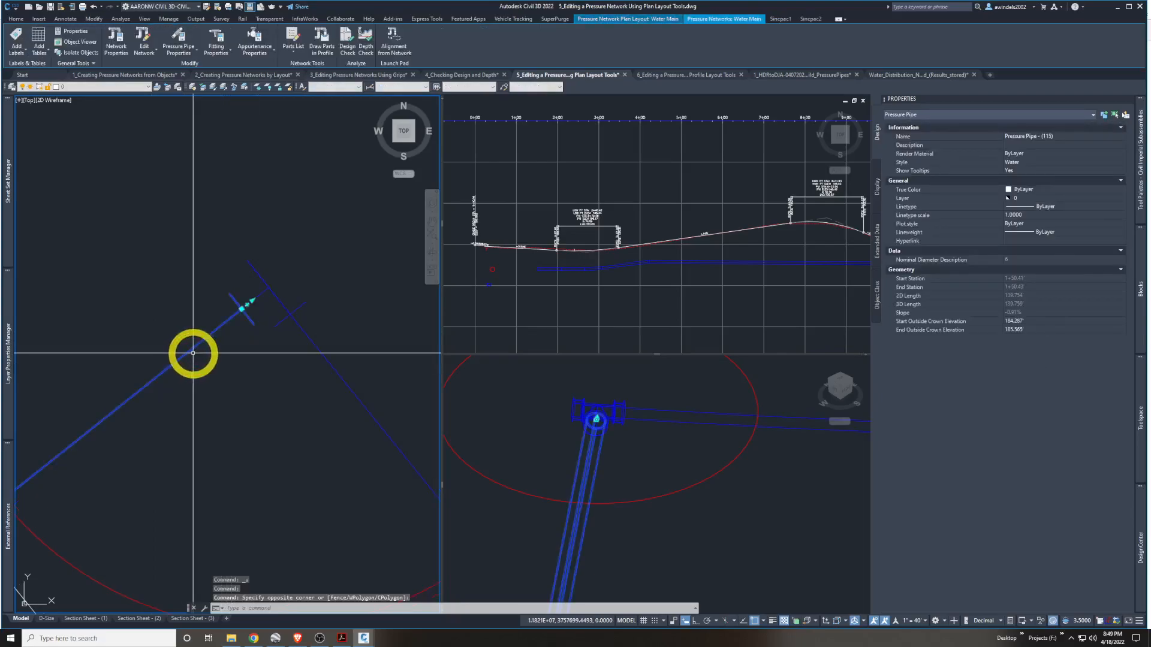
pyautogui.rightClick(214, 356)
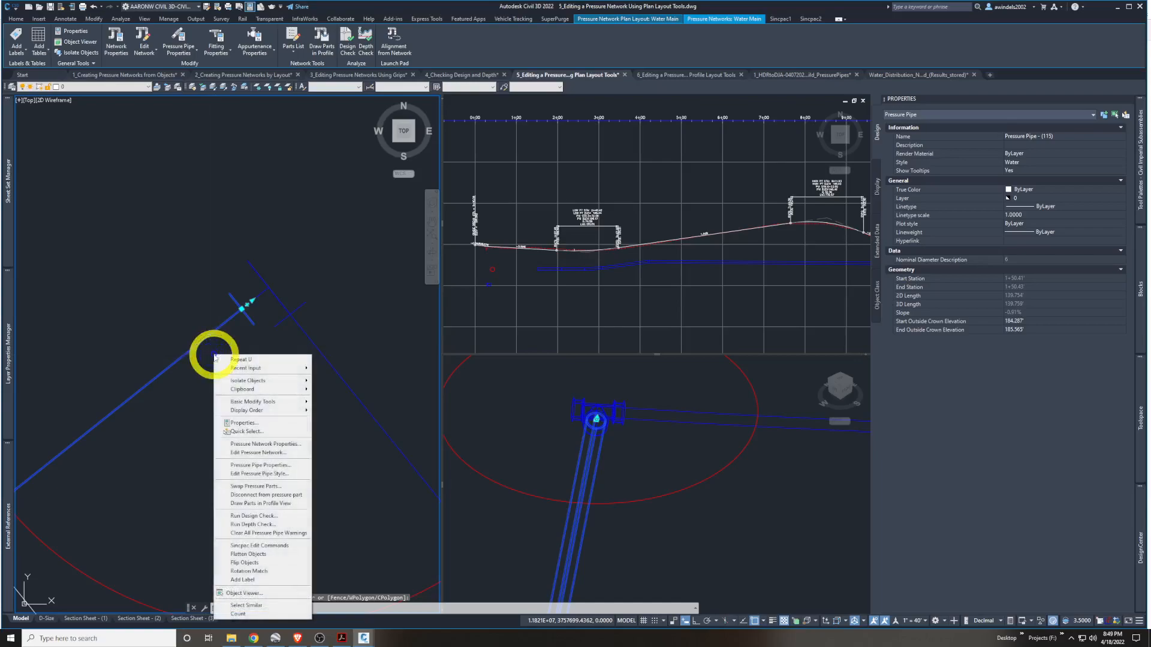
pyautogui.click(291, 467)
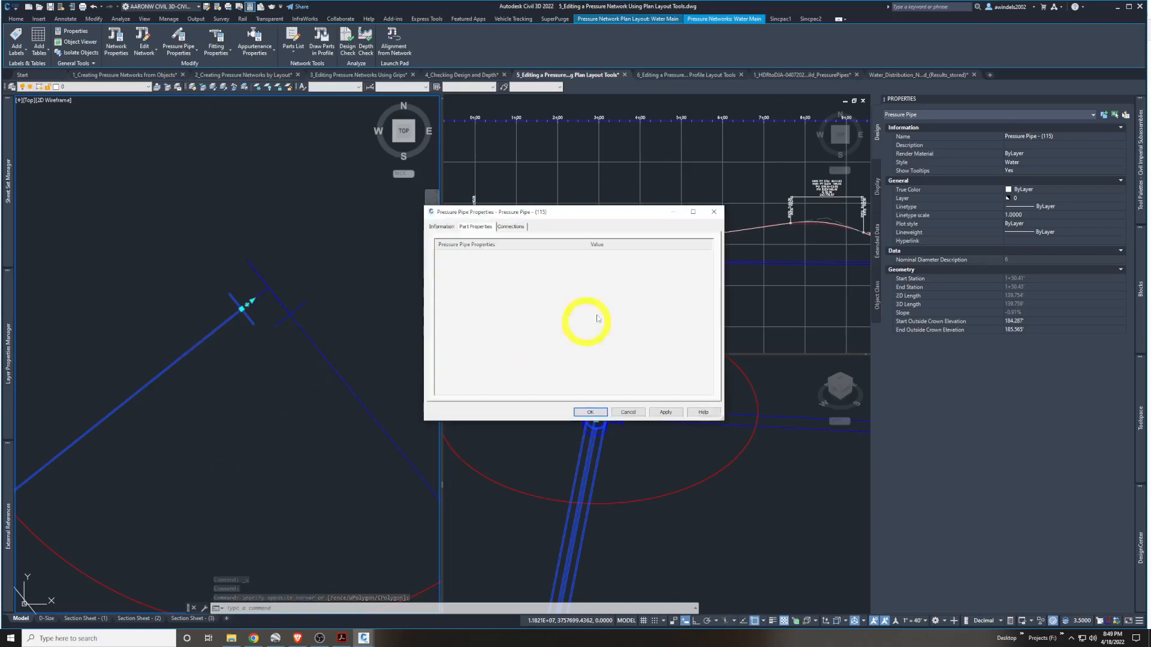
pyautogui.click(509, 228)
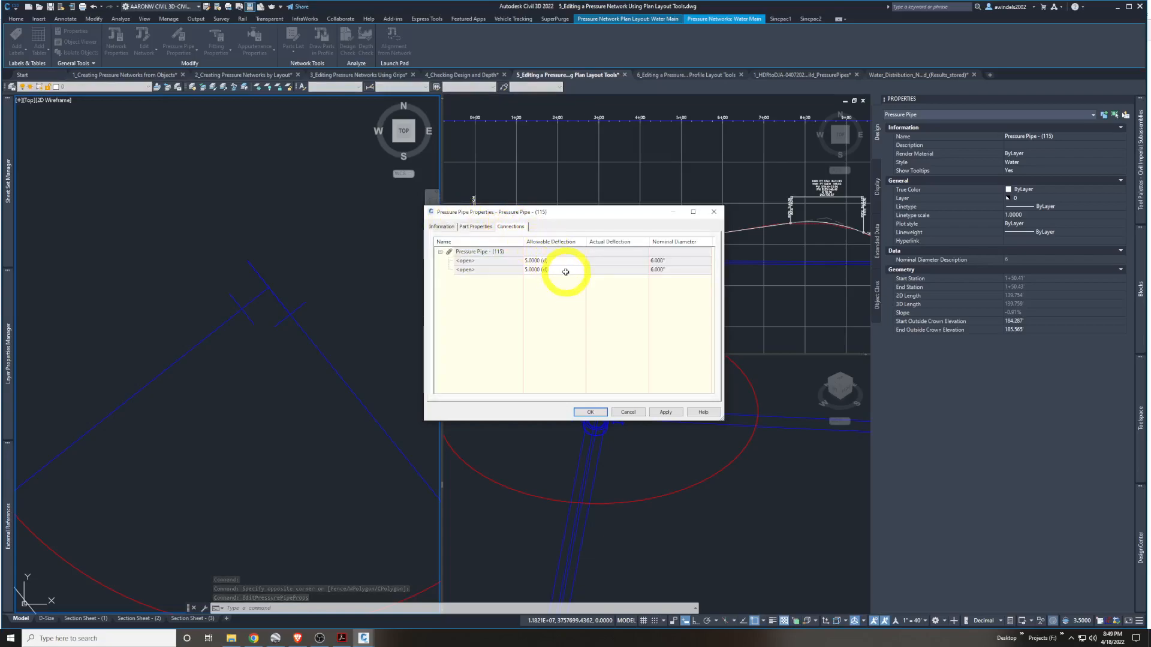
pyautogui.click(486, 261)
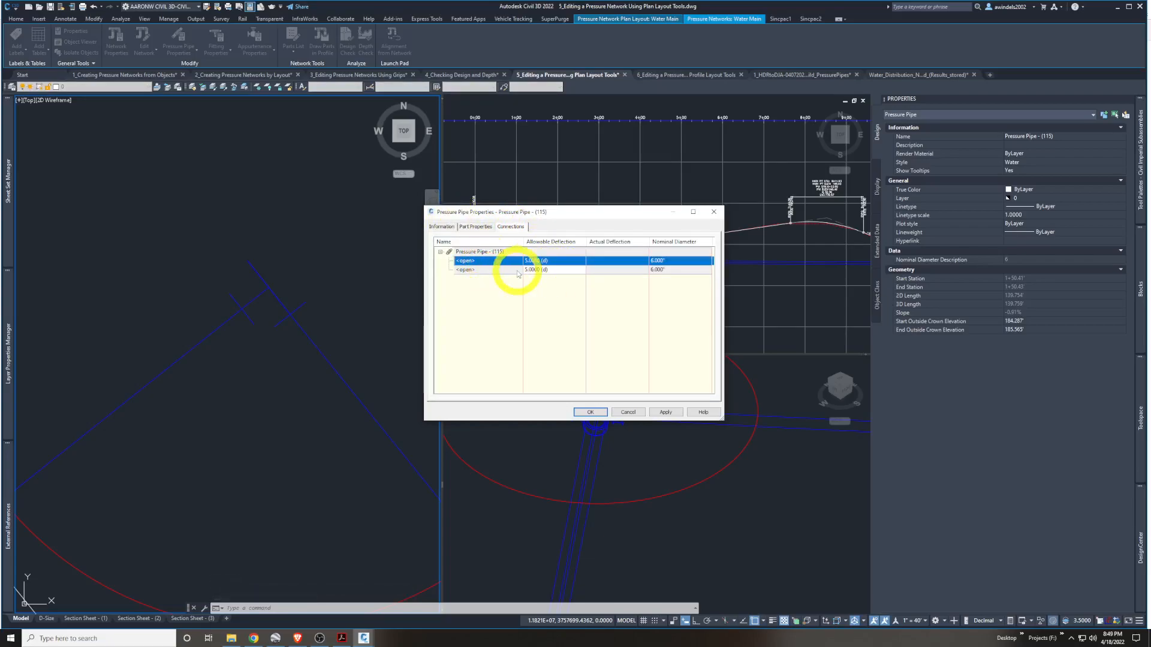
pyautogui.click(517, 270)
pyautogui.click(509, 272)
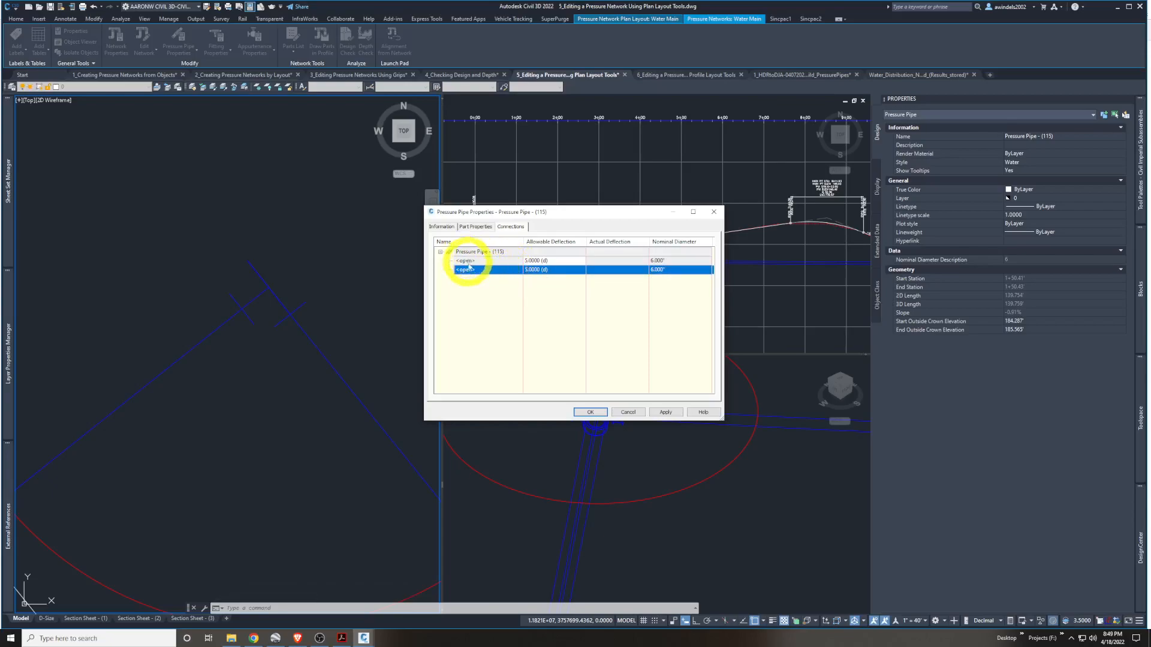
pyautogui.click(623, 410)
# Examine the end connections of the pipe running southeast from the F2 tee for comparison
pyautogui.click(330, 359)
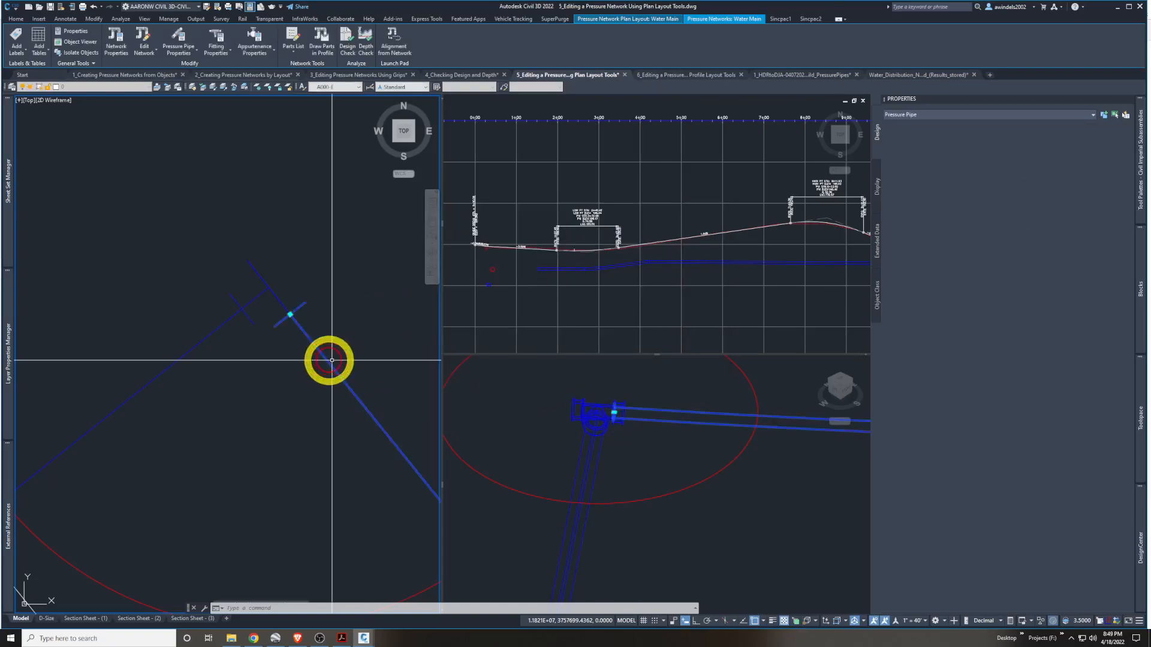
pyautogui.click(331, 361)
pyautogui.rightClick(332, 223)
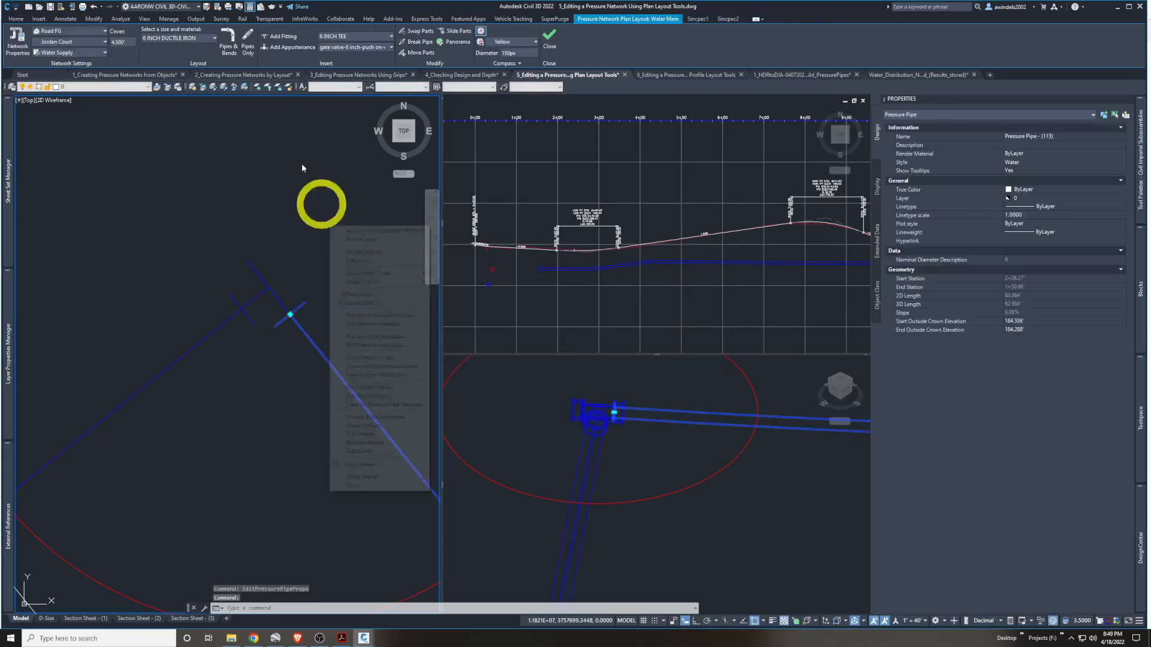
pyautogui.click(310, 185)
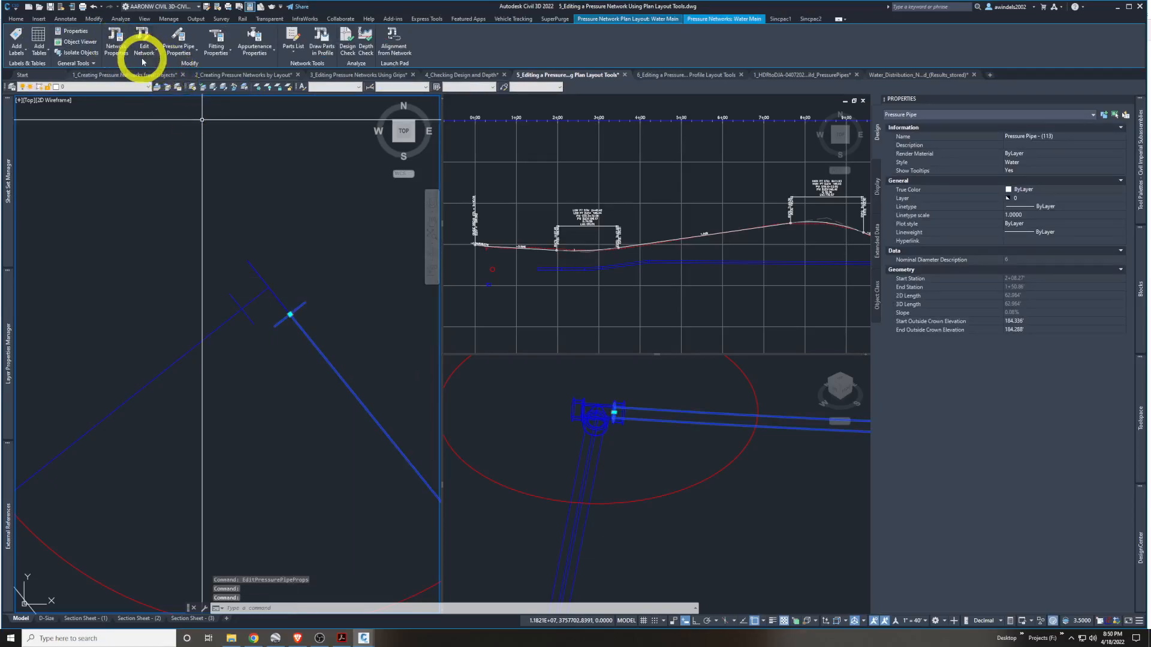
pyautogui.click(179, 37)
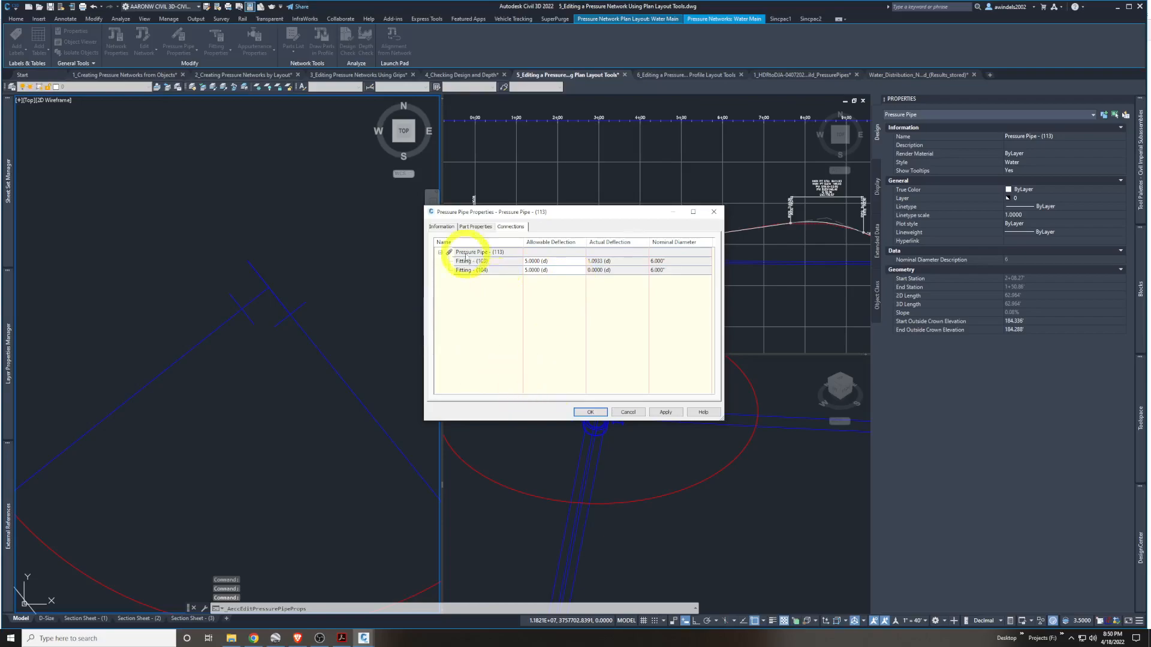
pyautogui.moveTo(500, 265)
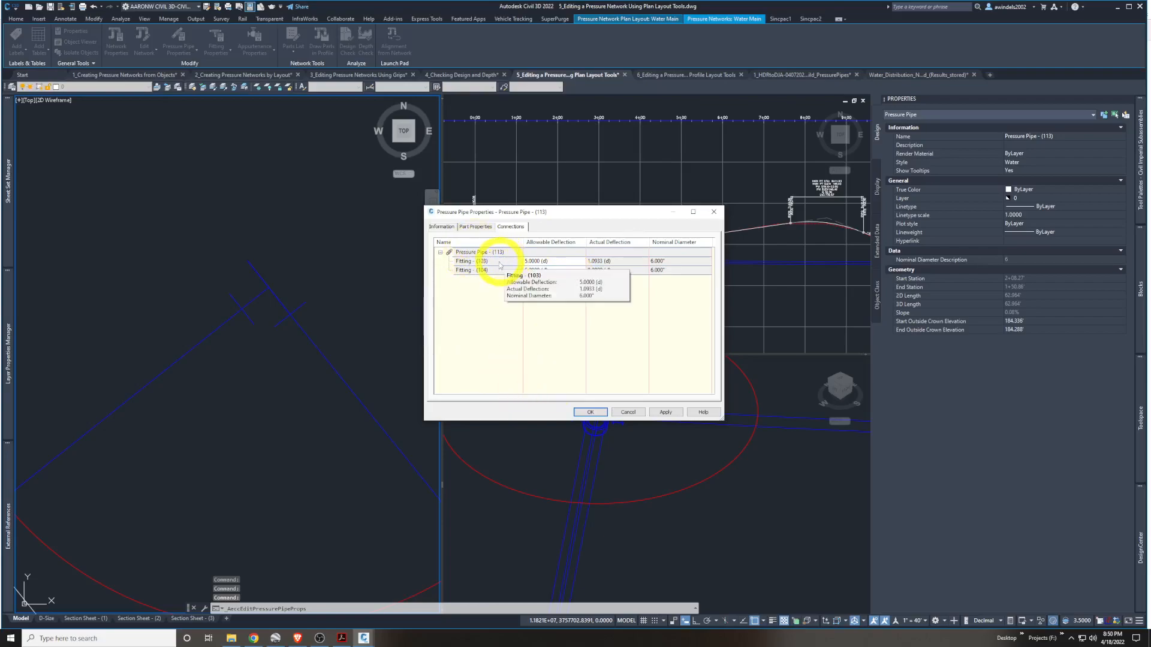
pyautogui.press('Escape')
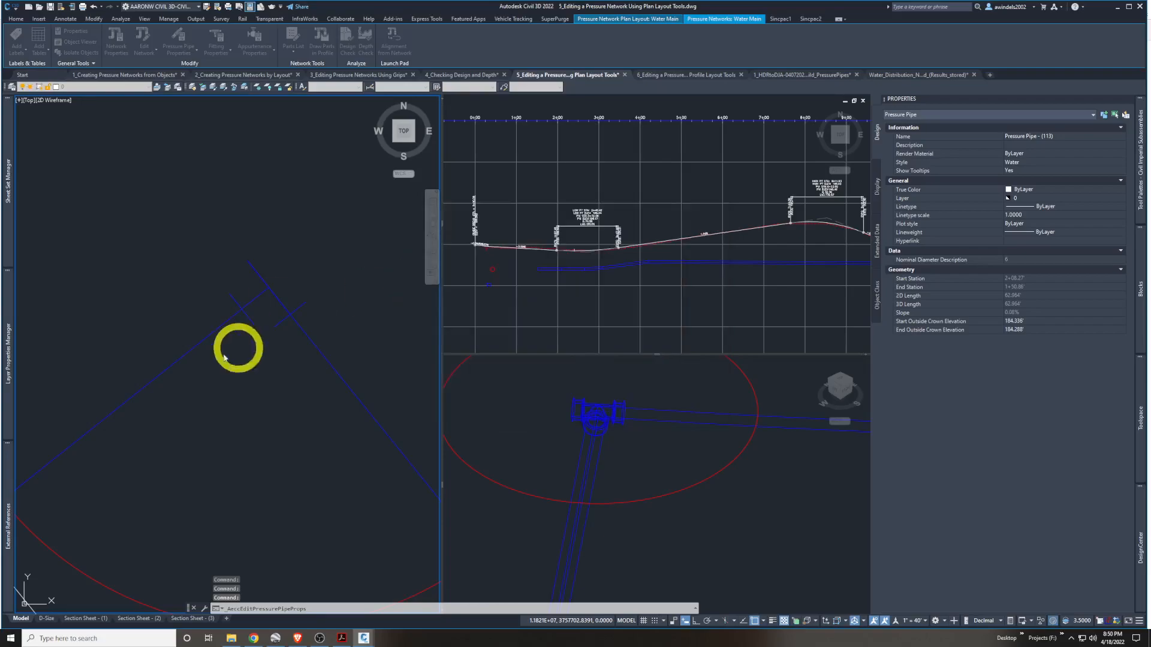
# Inspect the F2 tee's ports in plan and recheck the southwest pipe's end connections
pyautogui.click(218, 342)
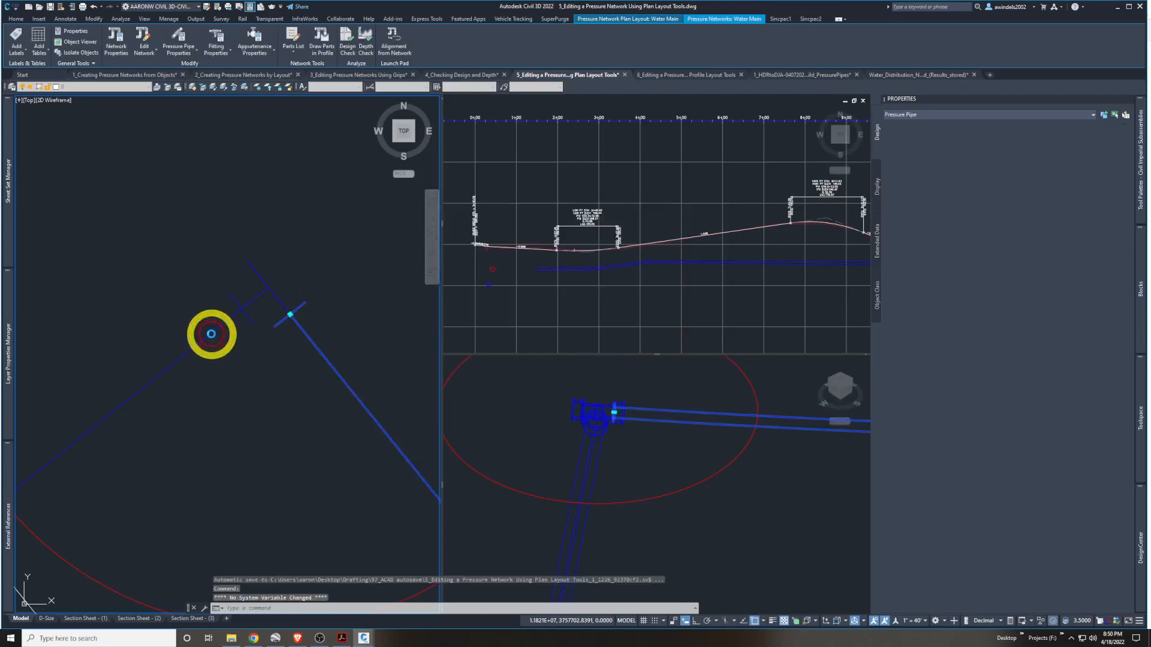
pyautogui.press('Escape')
pyautogui.click(262, 317)
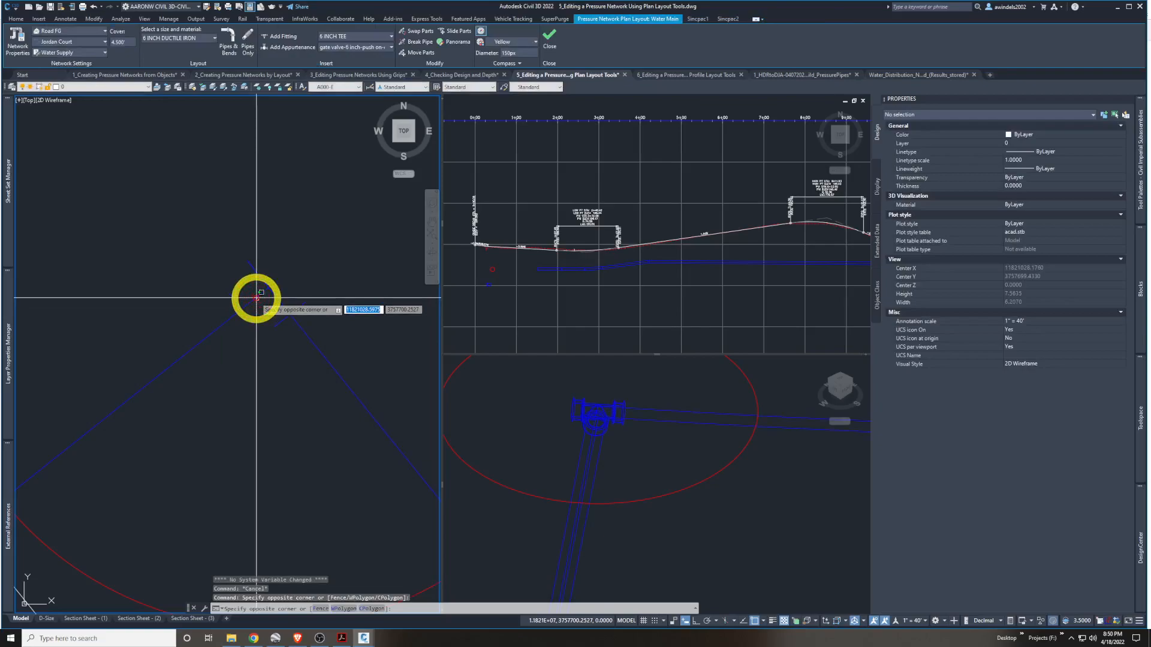
pyautogui.click(257, 296)
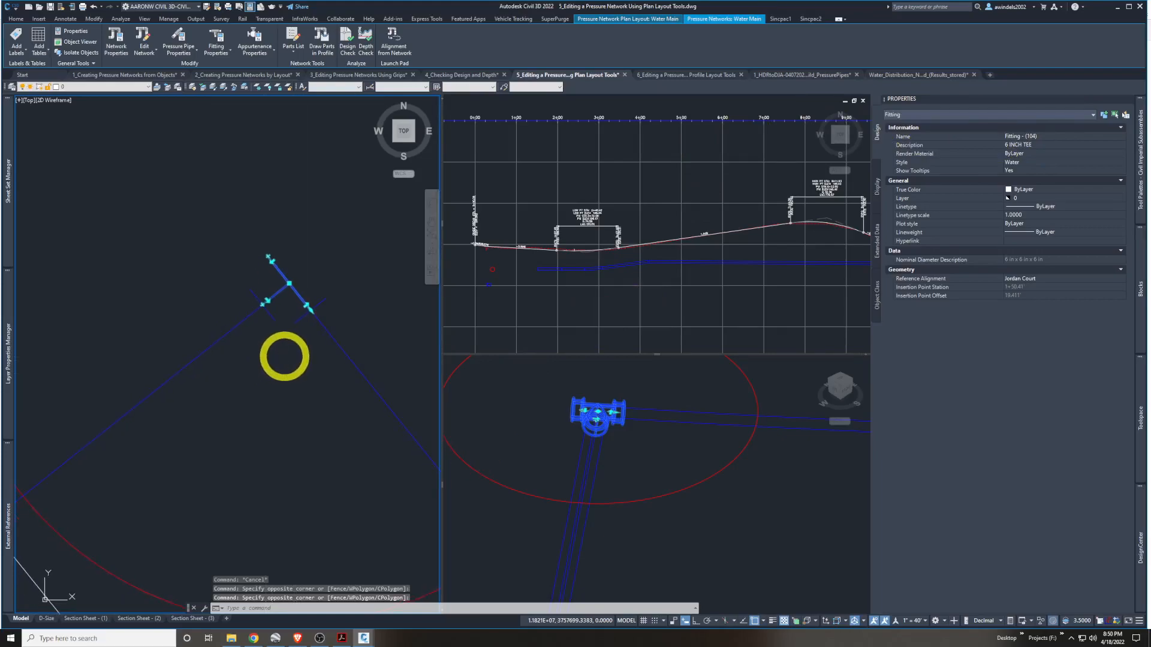
pyautogui.scroll(2, 258, 358)
pyautogui.press('Escape')
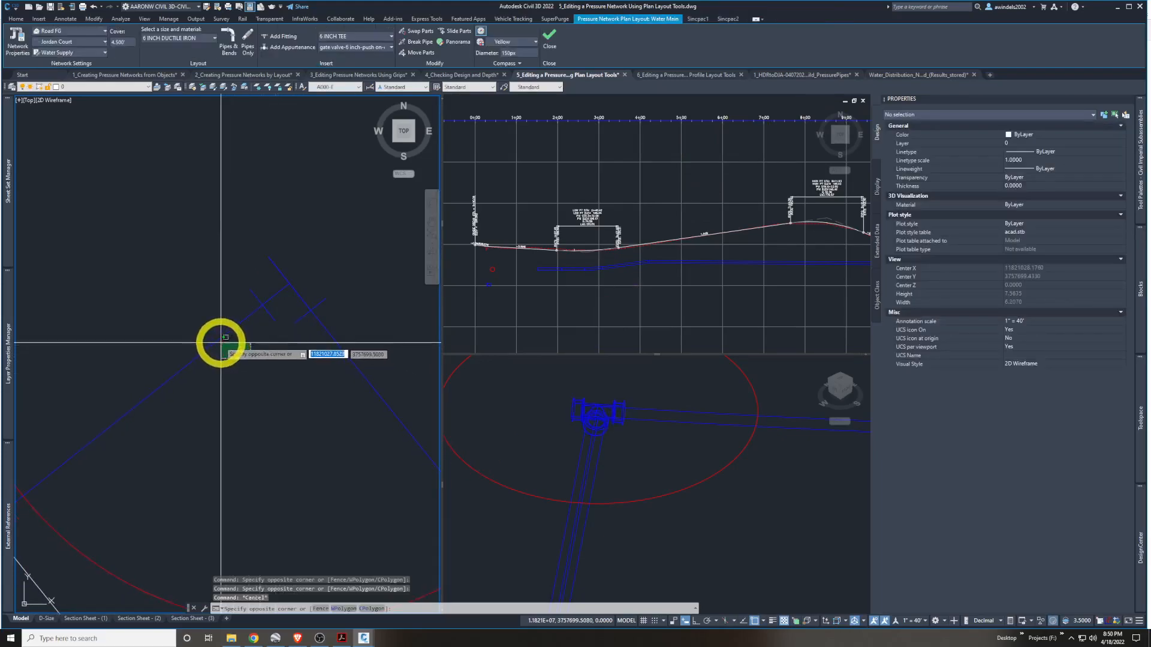
pyautogui.click(214, 340)
pyautogui.click(259, 312)
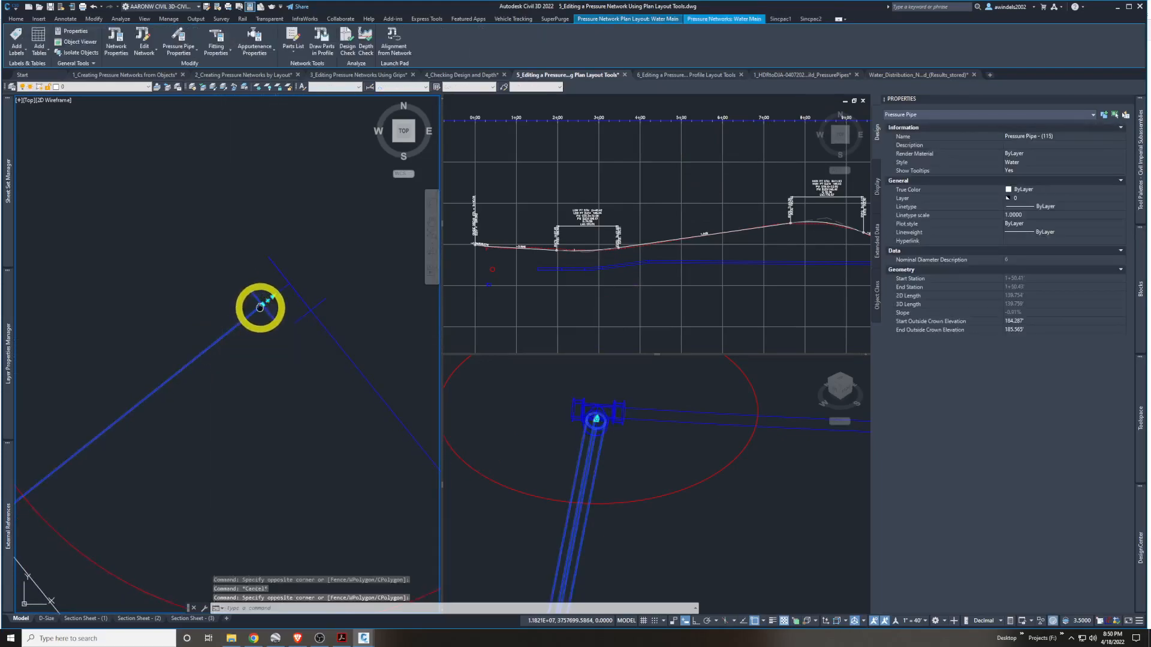
pyautogui.rightClick(224, 313)
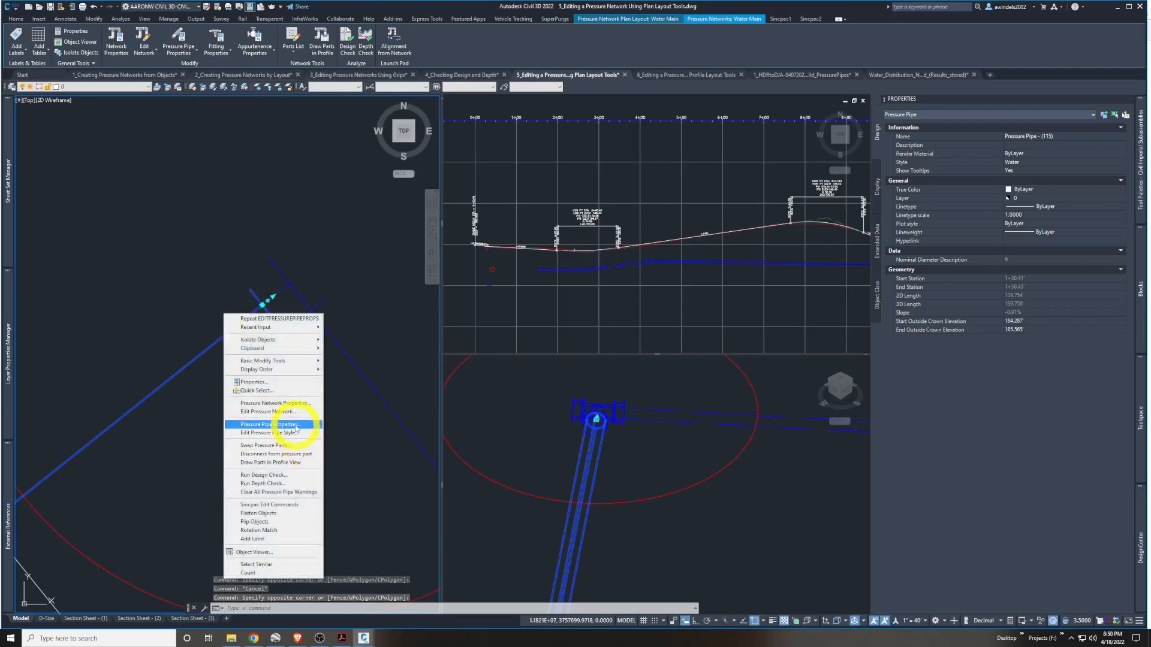
pyautogui.click(296, 425)
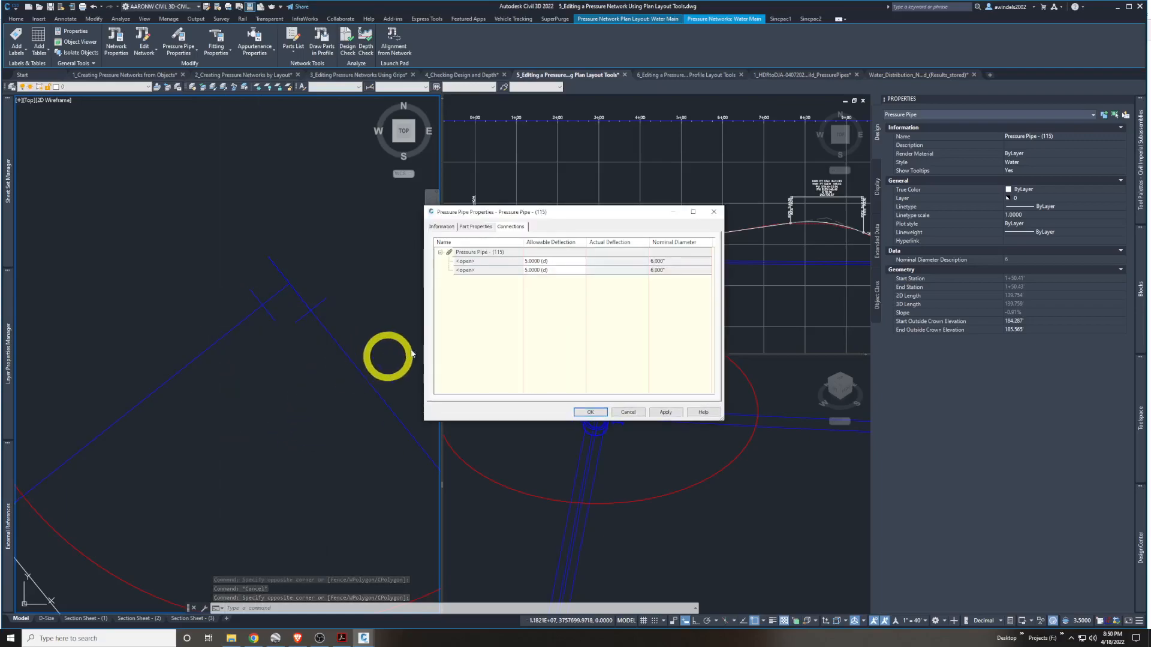
pyautogui.click(500, 262)
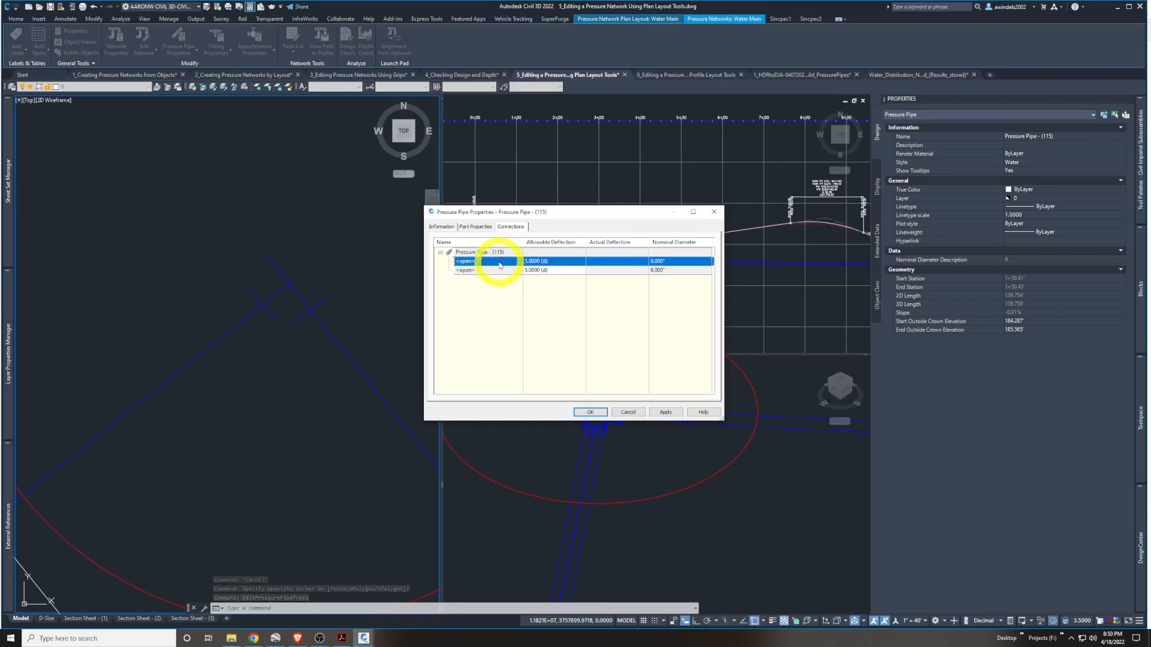
pyautogui.click(500, 266)
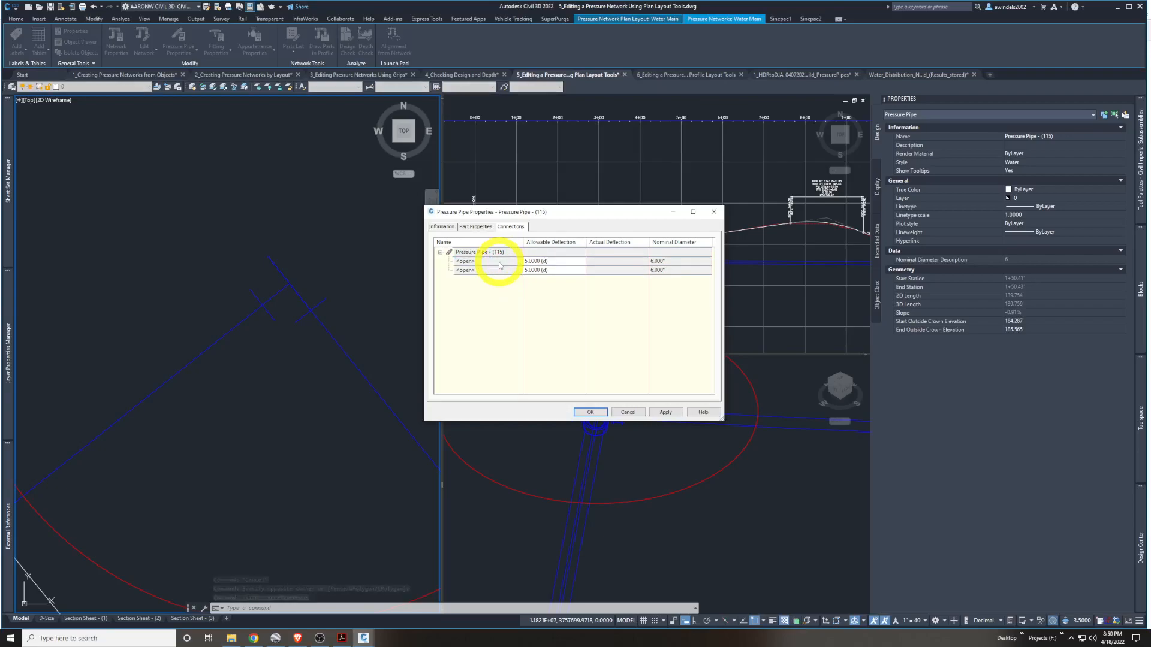
pyautogui.click(590, 412)
# Connect the southwest pipe's open end to the F2 tee's branch port by stretching it there, and check its connections
pyautogui.click(236, 321)
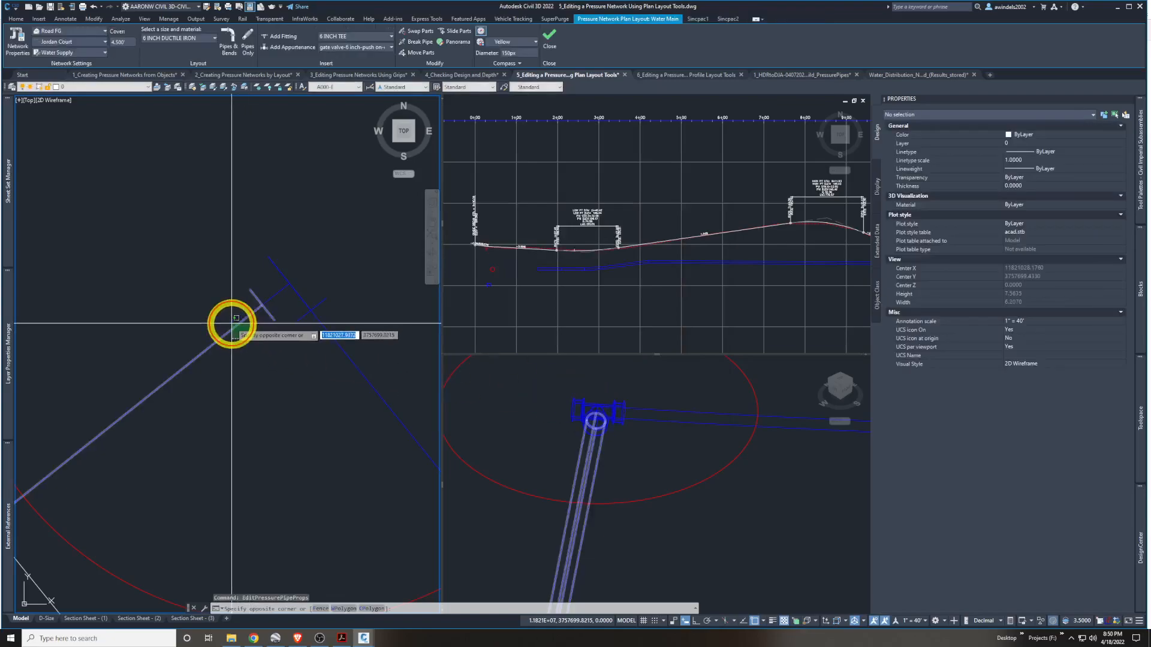
pyautogui.click(243, 321)
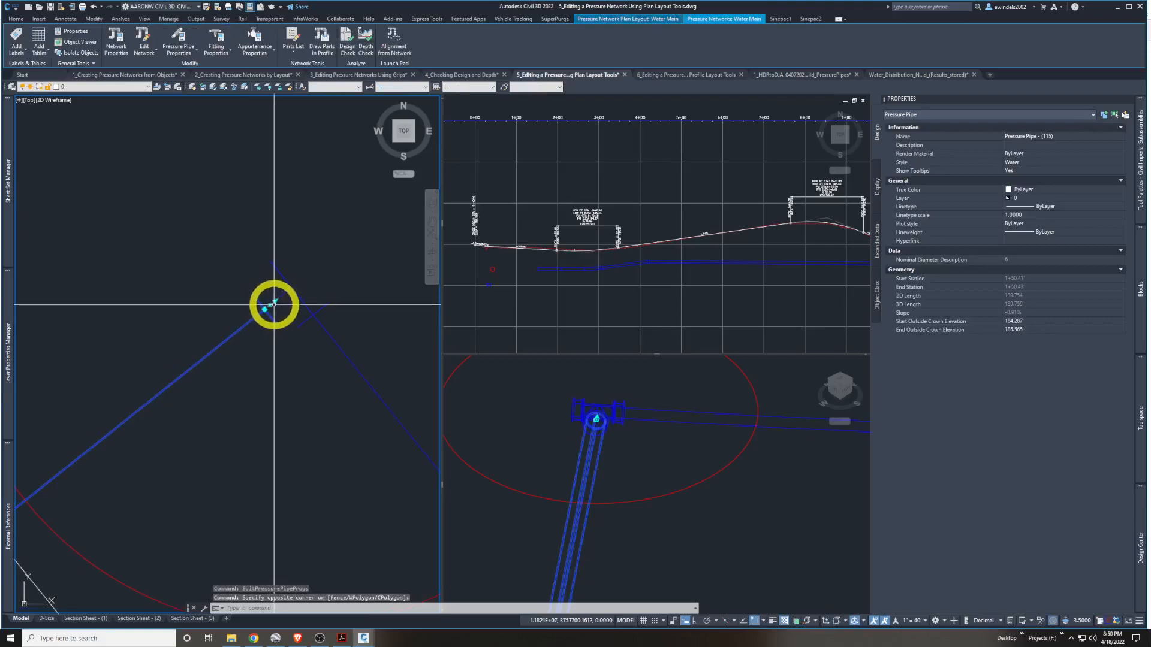
pyautogui.click(265, 309)
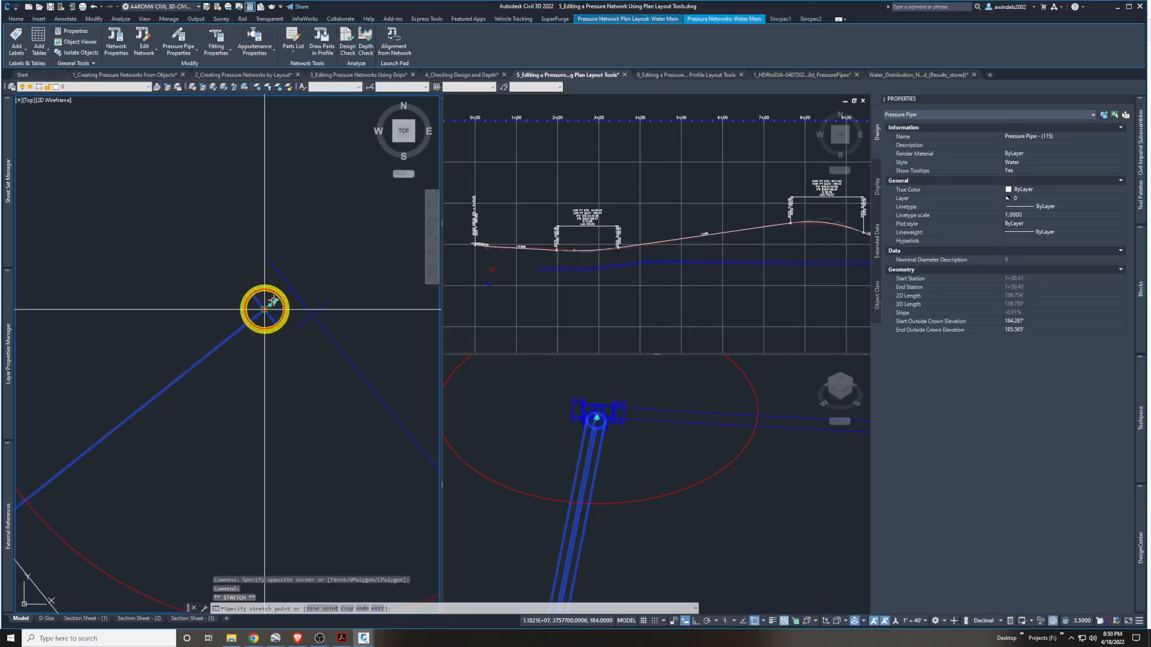
pyautogui.click(267, 307)
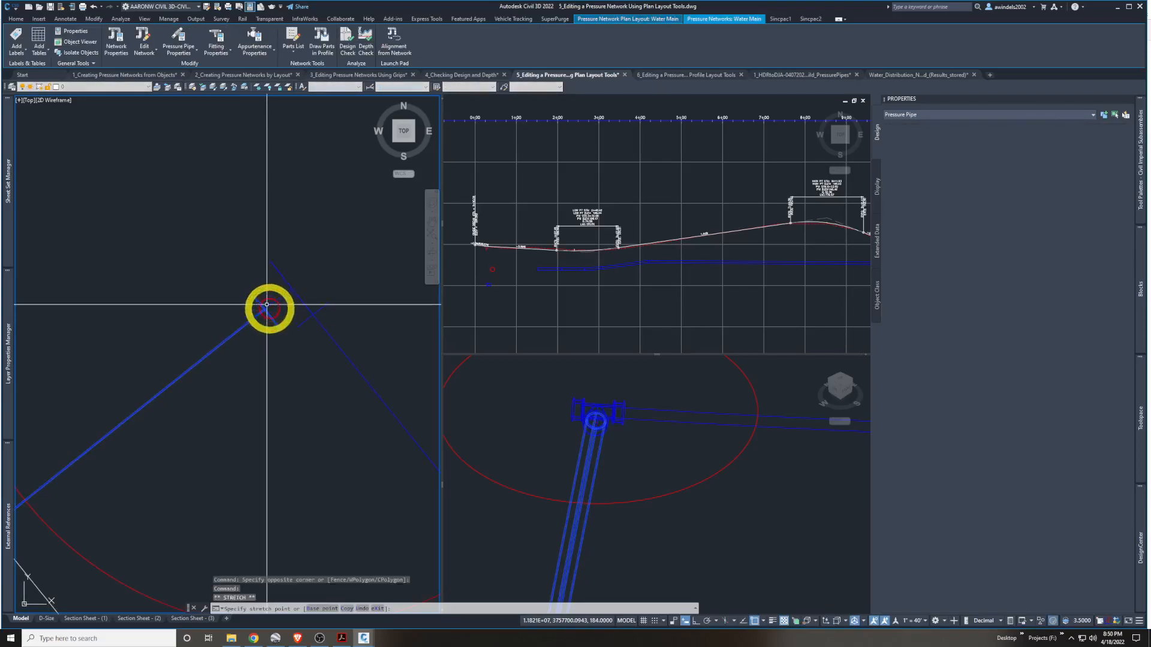
pyautogui.rightClick(276, 340)
pyautogui.click(335, 449)
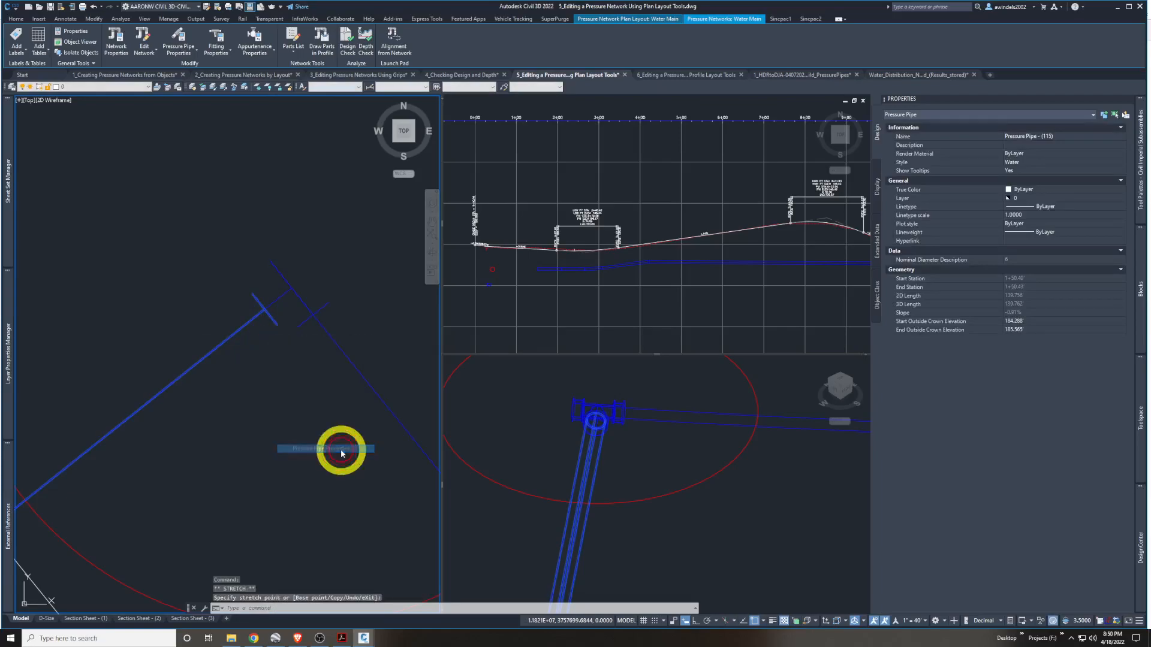
pyautogui.click(509, 267)
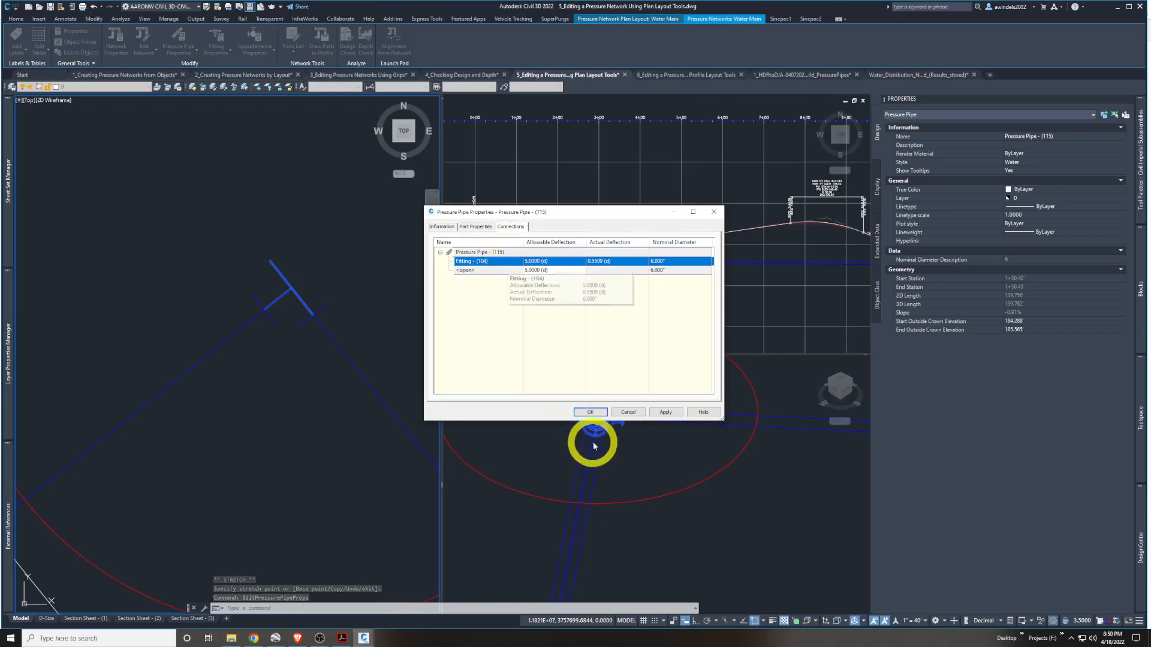
# Close the pipe properties and lay out a 6-inch ductile iron pipe from the F2 tee's open northwest port to the centre of circle H
pyautogui.click(590, 412)
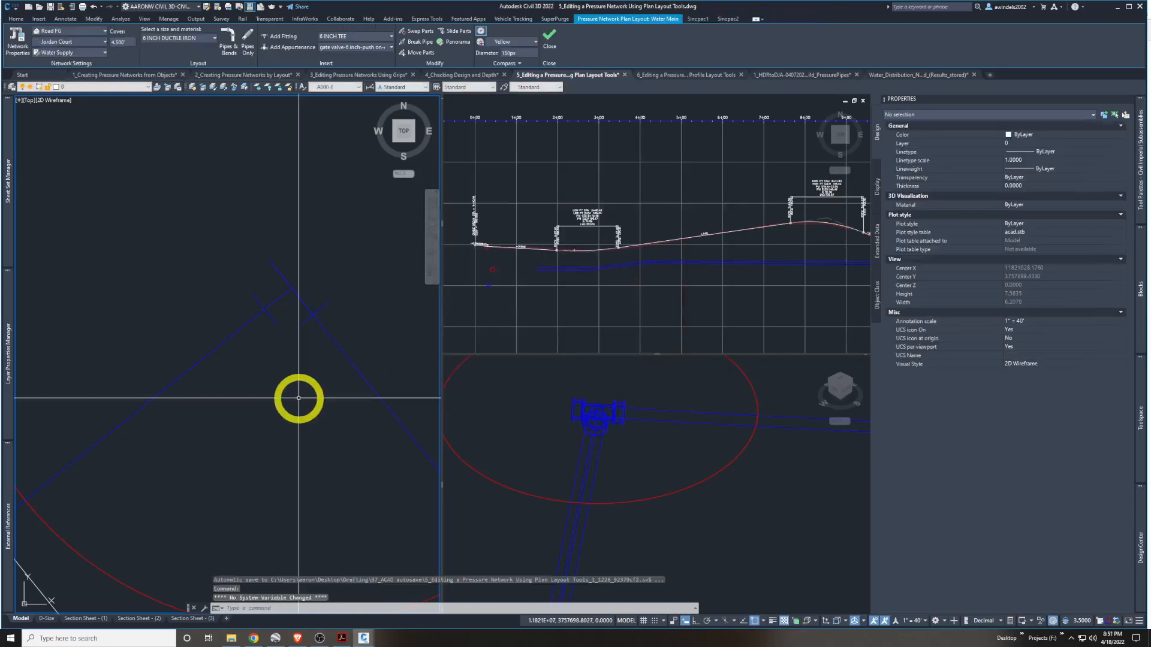
pyautogui.scroll(-2, 300, 302)
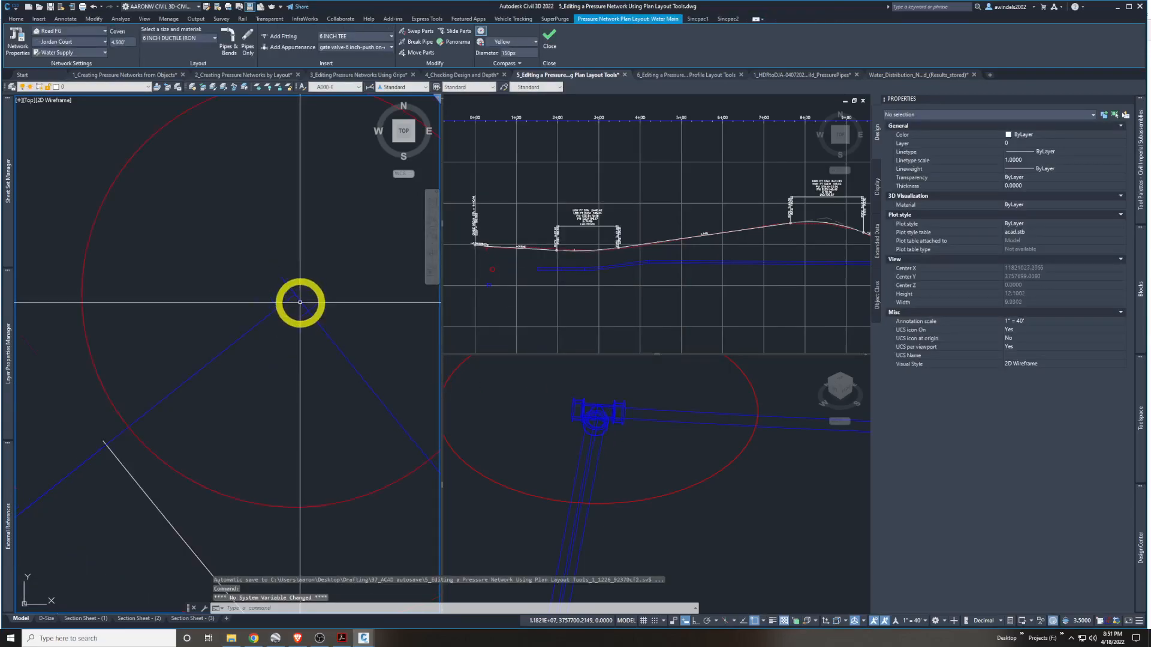
pyautogui.click(304, 301)
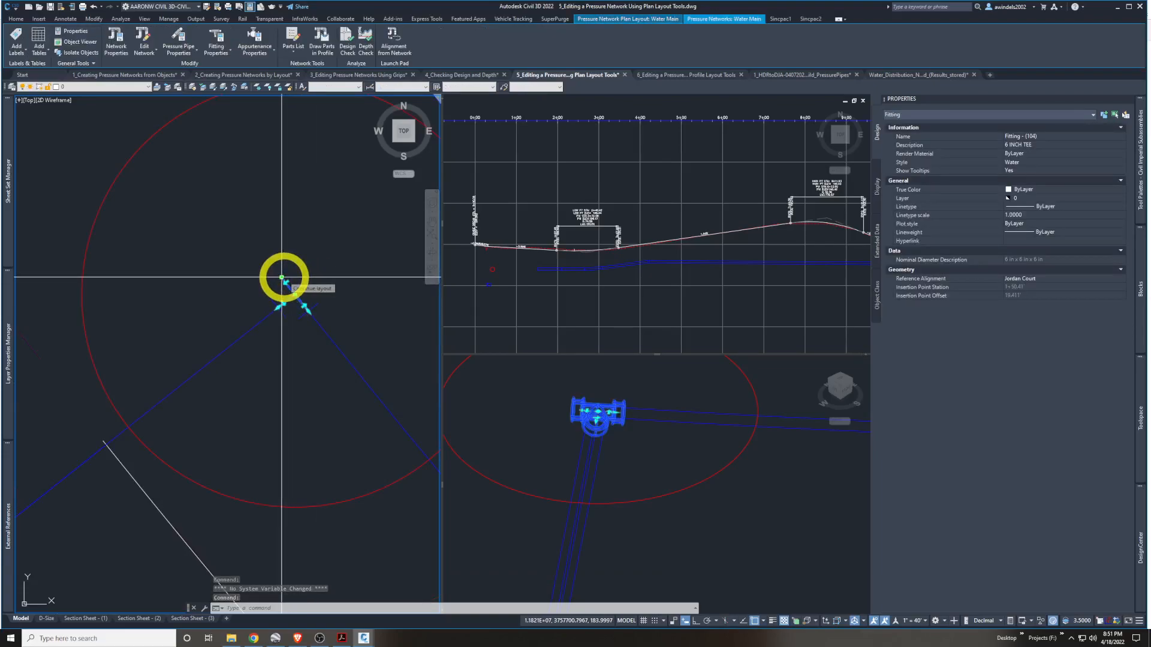
pyautogui.scroll(3, 282, 278)
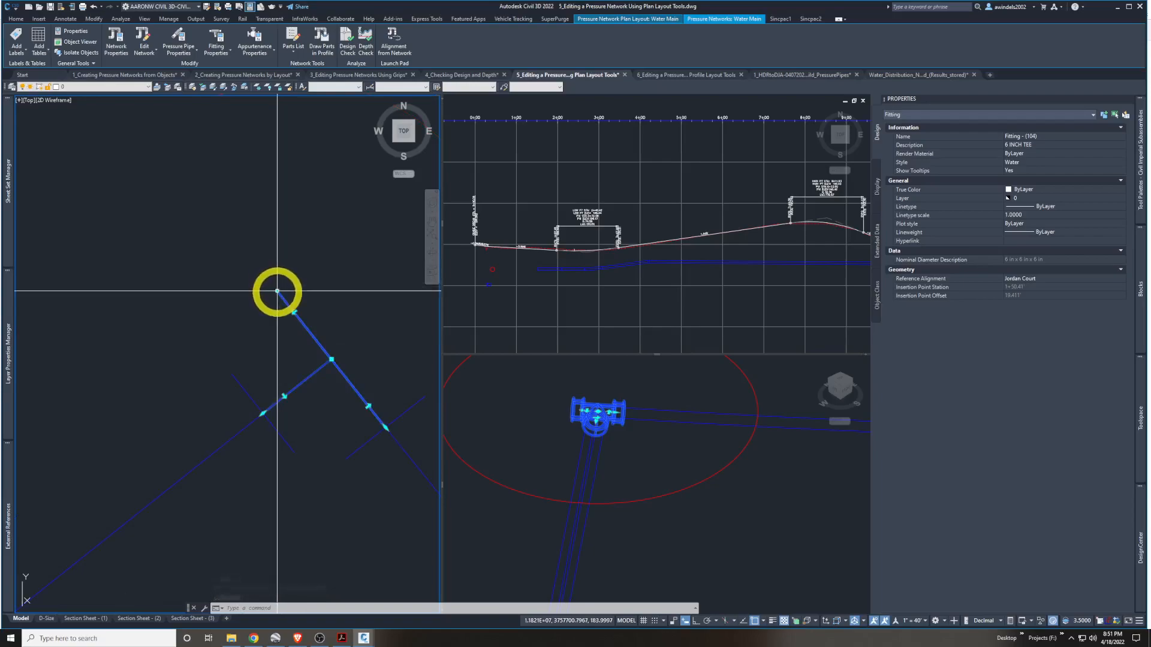
pyautogui.click(277, 291)
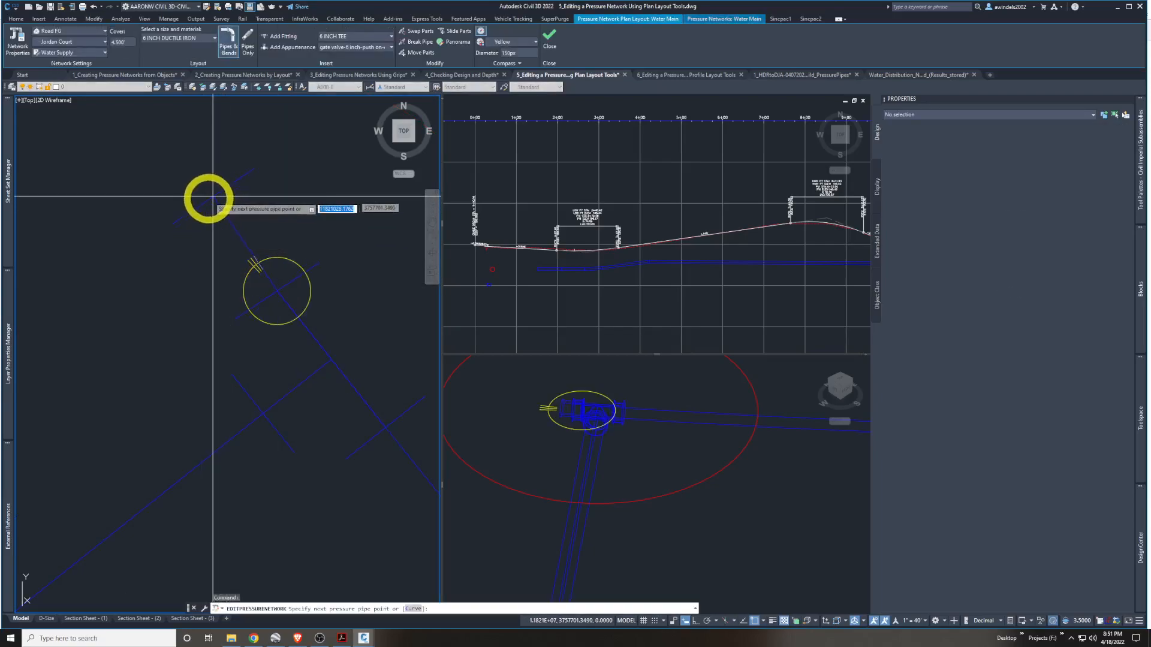
pyautogui.moveTo(146, 239); pyautogui.dragTo(195, 310, button='middle')
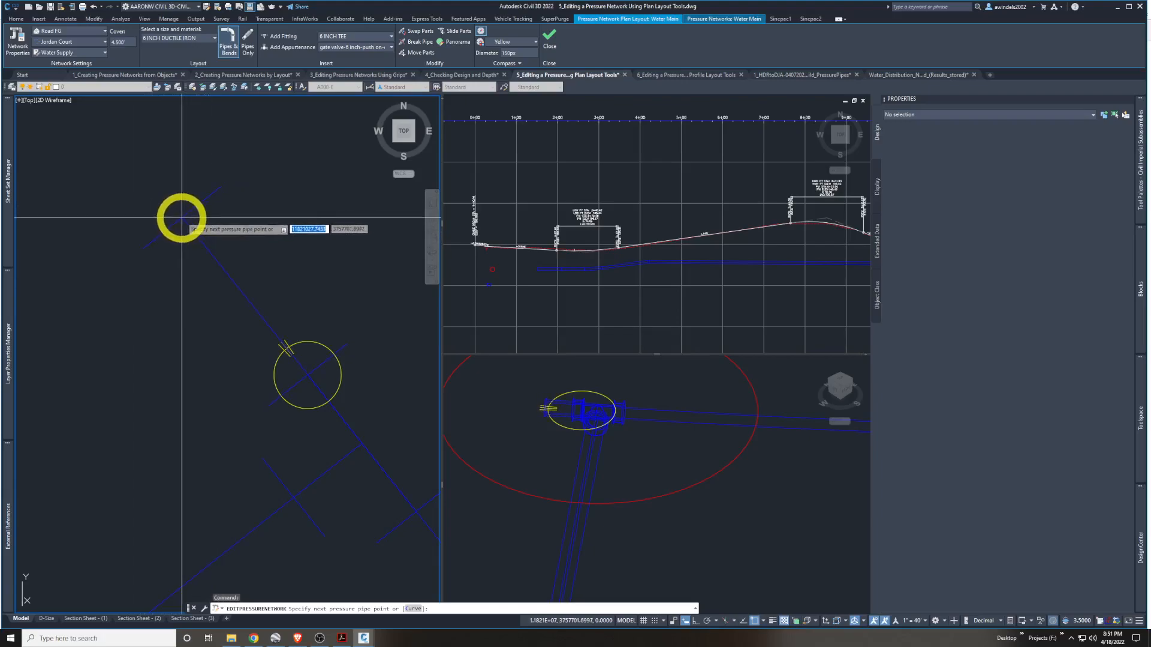
pyautogui.scroll(-2, 142, 245)
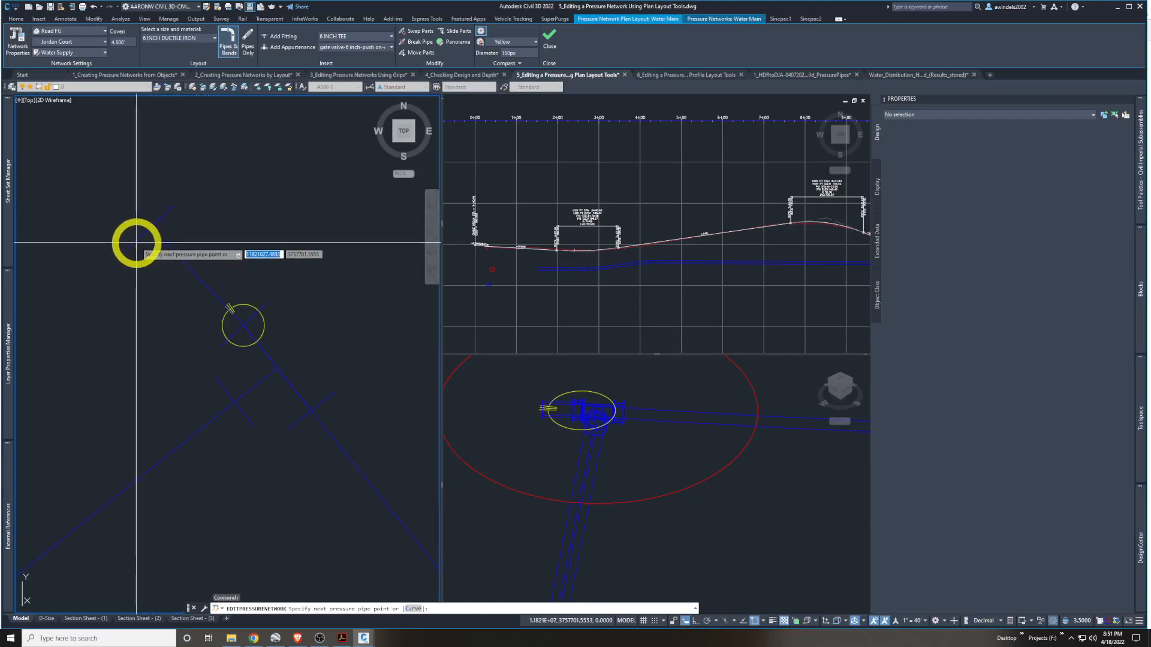
pyautogui.moveTo(129, 214); pyautogui.dragTo(364, 402, button='middle')
pyautogui.scroll(-5, 185, 238)
pyautogui.scroll(-4, 288, 324)
pyautogui.moveTo(238, 274); pyautogui.dragTo(334, 394, button='middle')
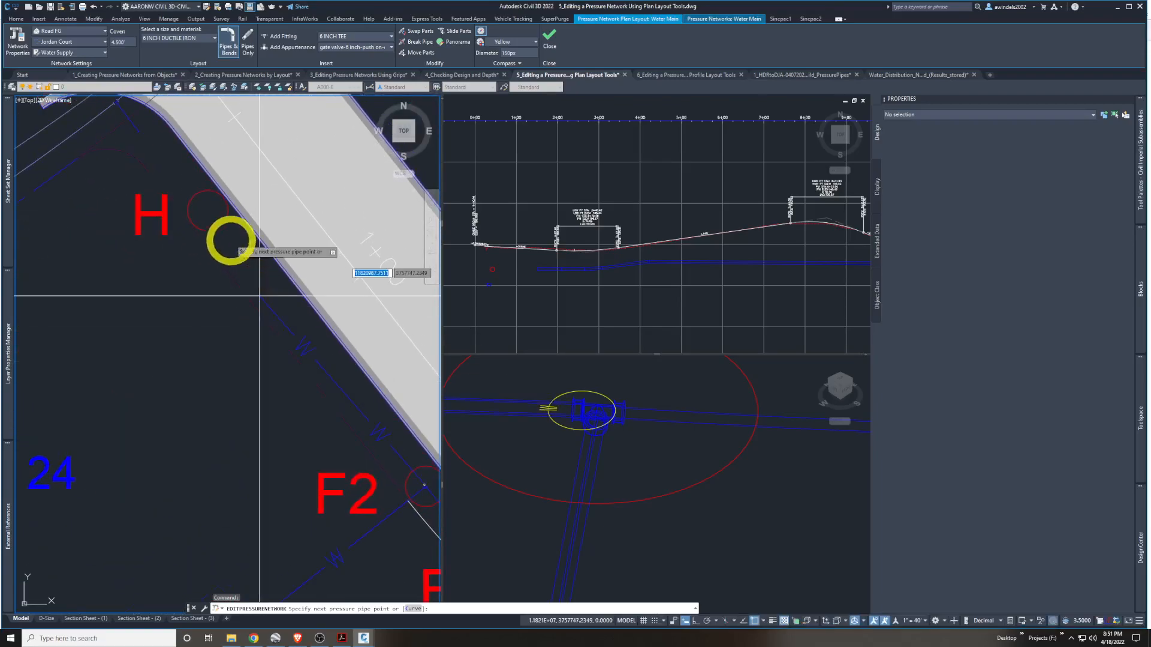
pyautogui.click(207, 210)
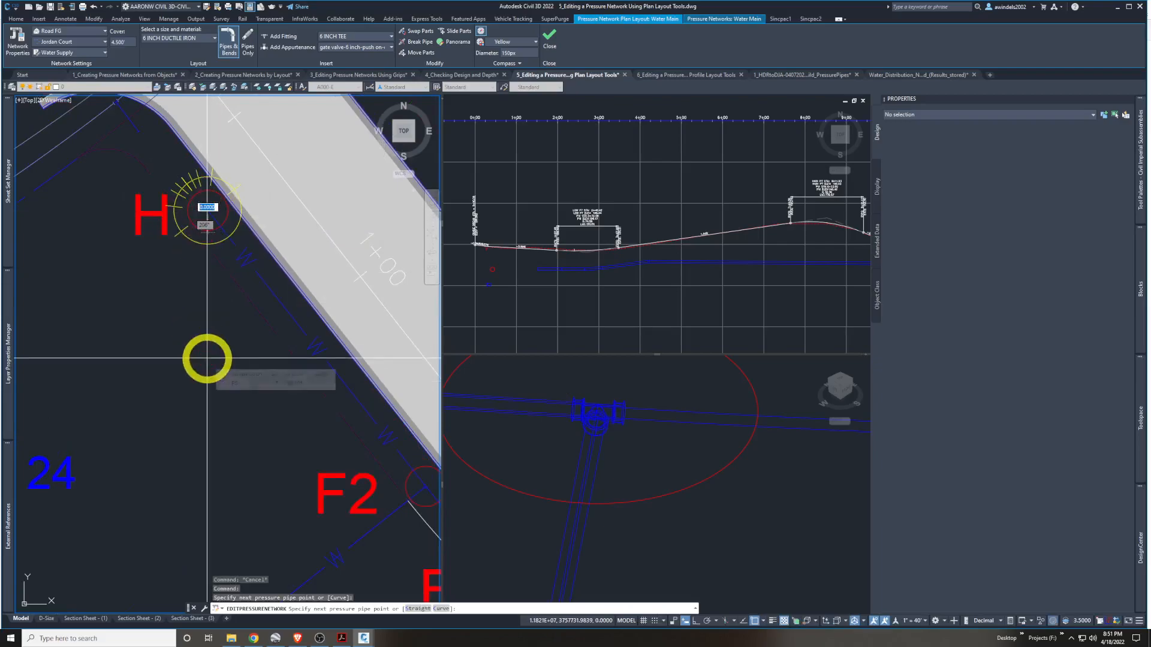
pyautogui.press('Return')
# Inspect the pipe run between H, F2 and E in the plan and isometric views
pyautogui.scroll(-2, 186, 362)
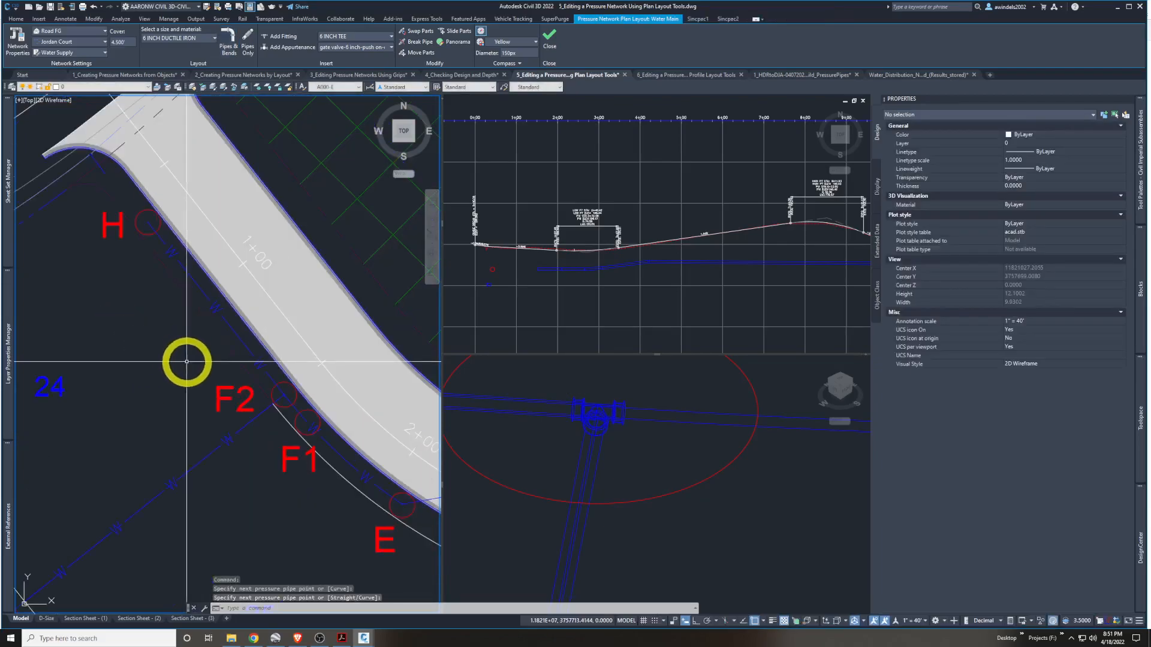
pyautogui.click(537, 429)
pyautogui.scroll(-5, 537, 429)
pyautogui.scroll(5, 606, 462)
pyautogui.scroll(2, 645, 491)
pyautogui.scroll(-2, 711, 502)
pyautogui.moveTo(711, 502); pyautogui.dragTo(616, 473, button='middle')
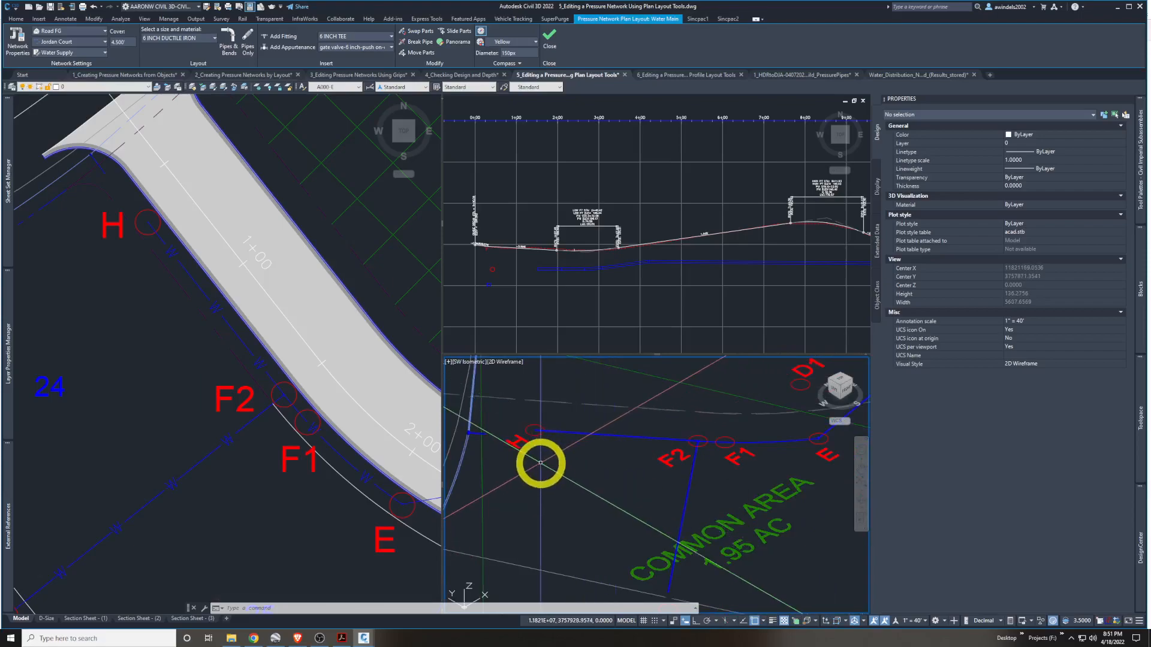
# Switch to the drawing 6_Editing a Pressure Network Using Profile Layout Tools and activate its plan view
pyautogui.click(244, 527)
pyautogui.press('Escape')
pyautogui.click(682, 76)
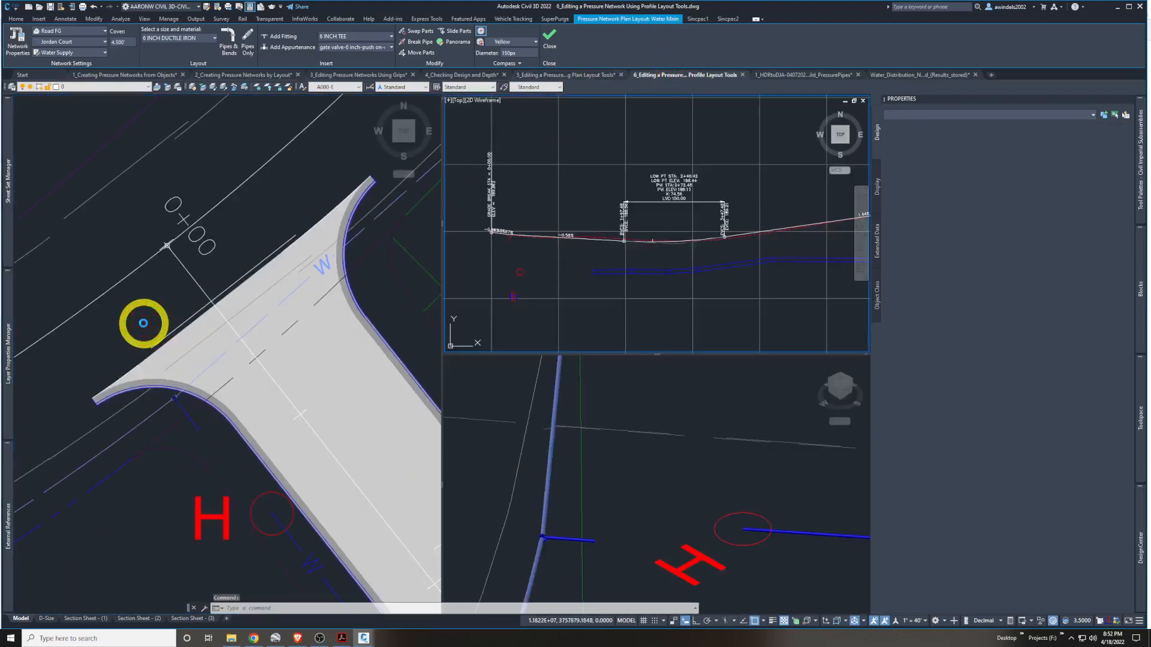
pyautogui.click(144, 323)
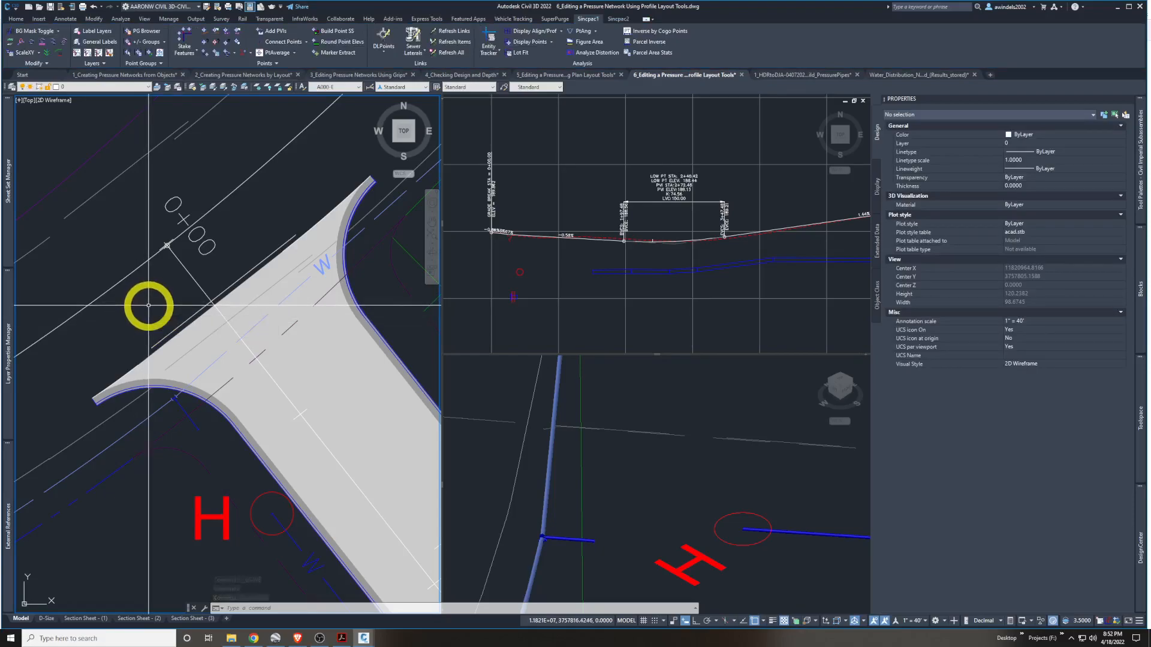
# Switch to the Water_Distribution_Network_Sample-Analyzed_(Results_stored) drawing and select all pressure pipes similar to one of the horizontal mains
pyautogui.click(913, 77)
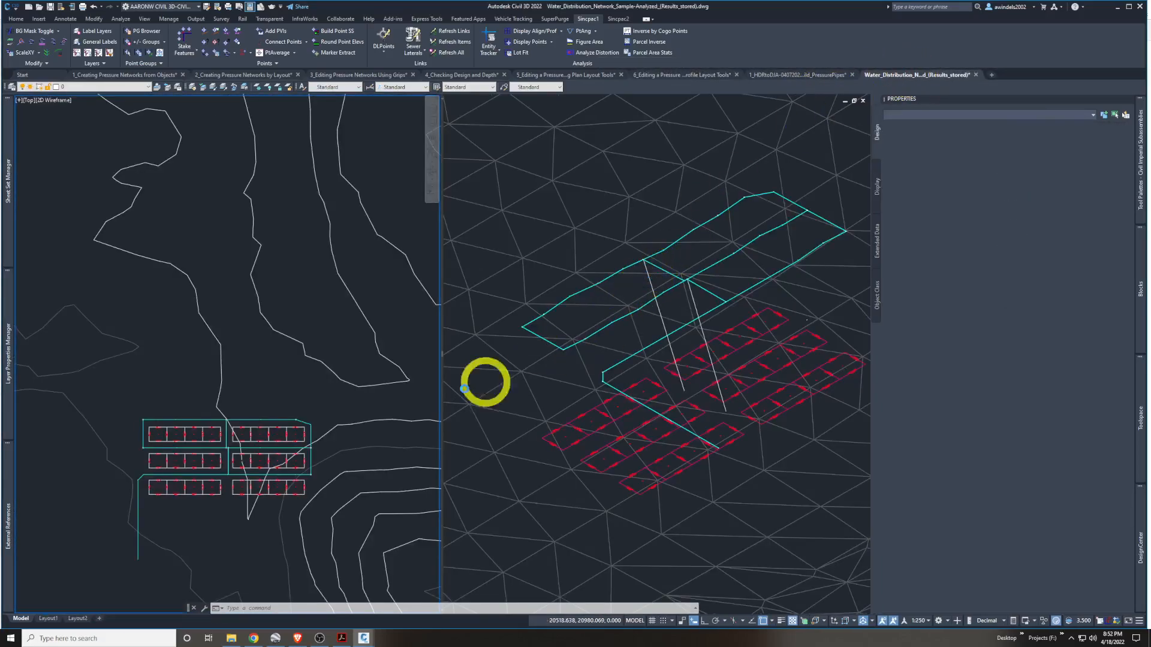
pyautogui.press('Escape')
pyautogui.click(274, 382)
pyautogui.press('Escape')
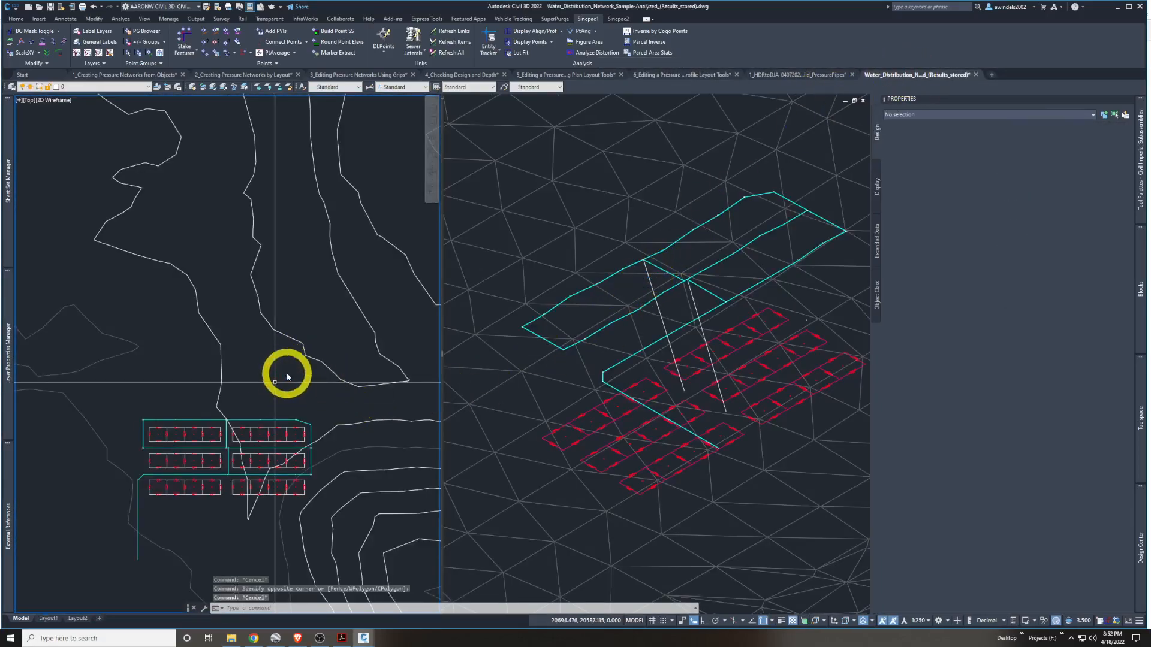
pyautogui.press('Escape')
pyautogui.click(275, 382)
pyautogui.scroll(5, 251, 401)
pyautogui.press('Escape')
pyautogui.scroll(4, 200, 455)
pyautogui.click(198, 432)
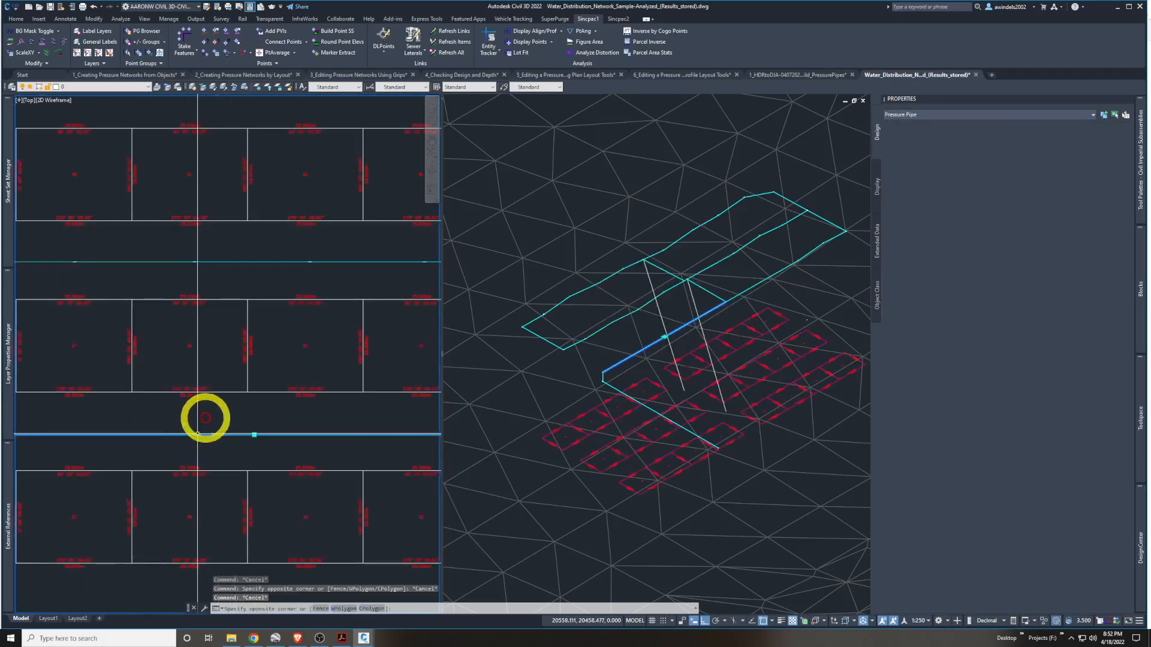
pyautogui.rightClick(198, 430)
pyautogui.click(240, 405)
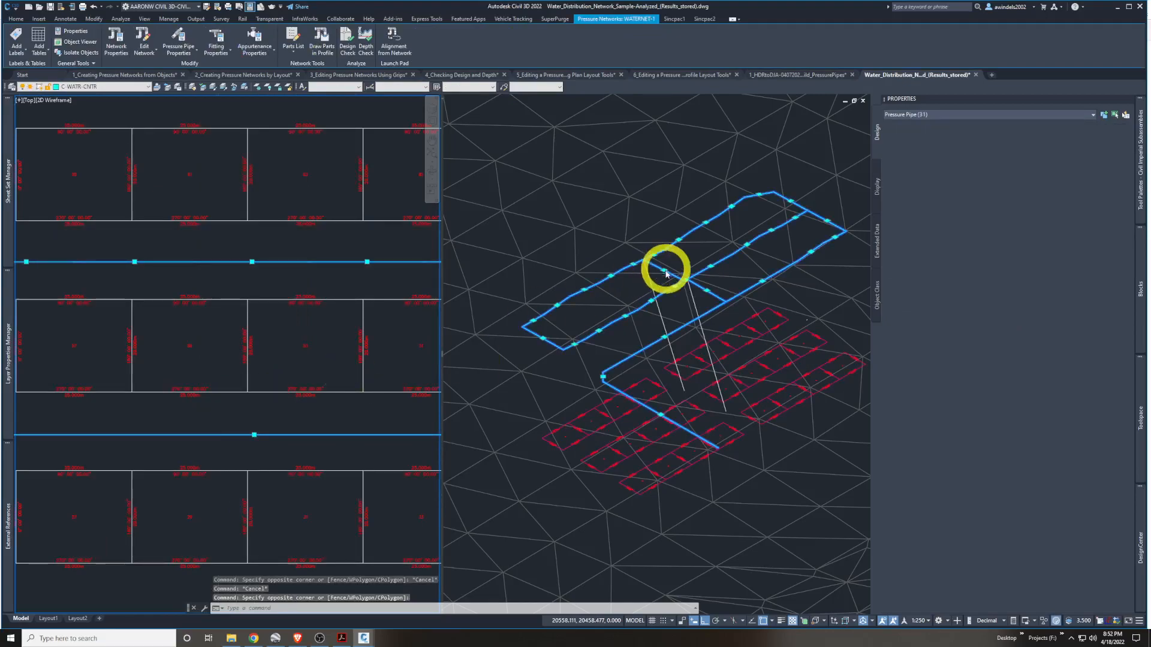
# Examine the selected pressure pipe network in plan and in the isometric view, and clear the selection
pyautogui.scroll(-4, 370, 277)
pyautogui.moveTo(369, 278); pyautogui.dragTo(221, 262, button='middle')
pyautogui.click(651, 334)
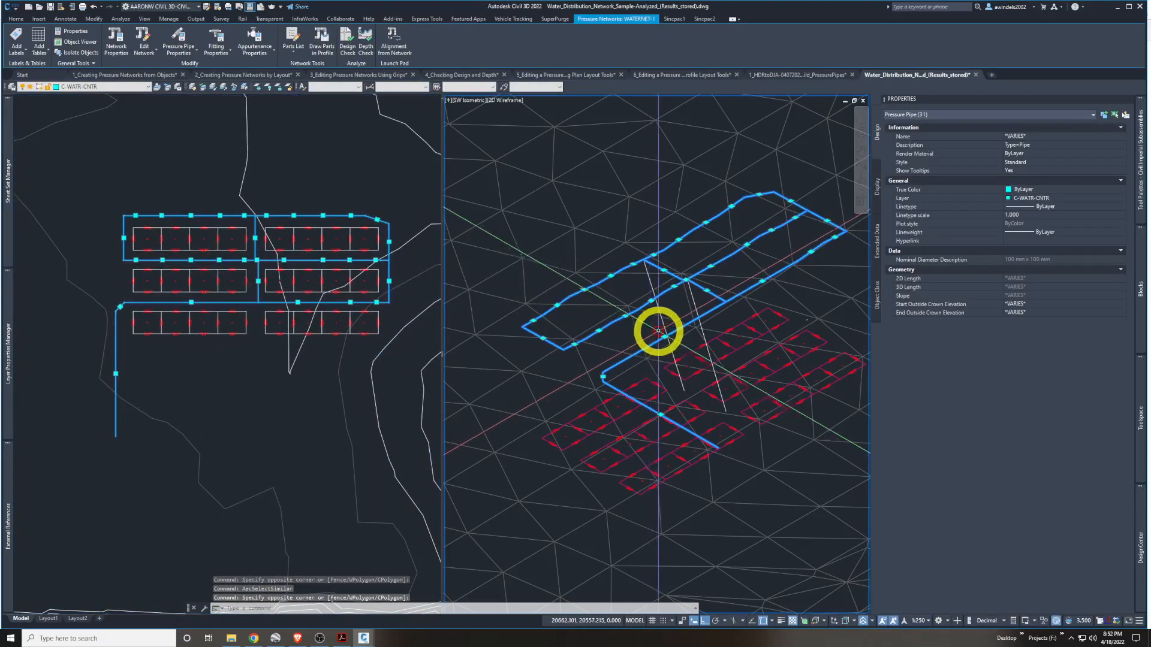
pyautogui.scroll(5, 657, 332)
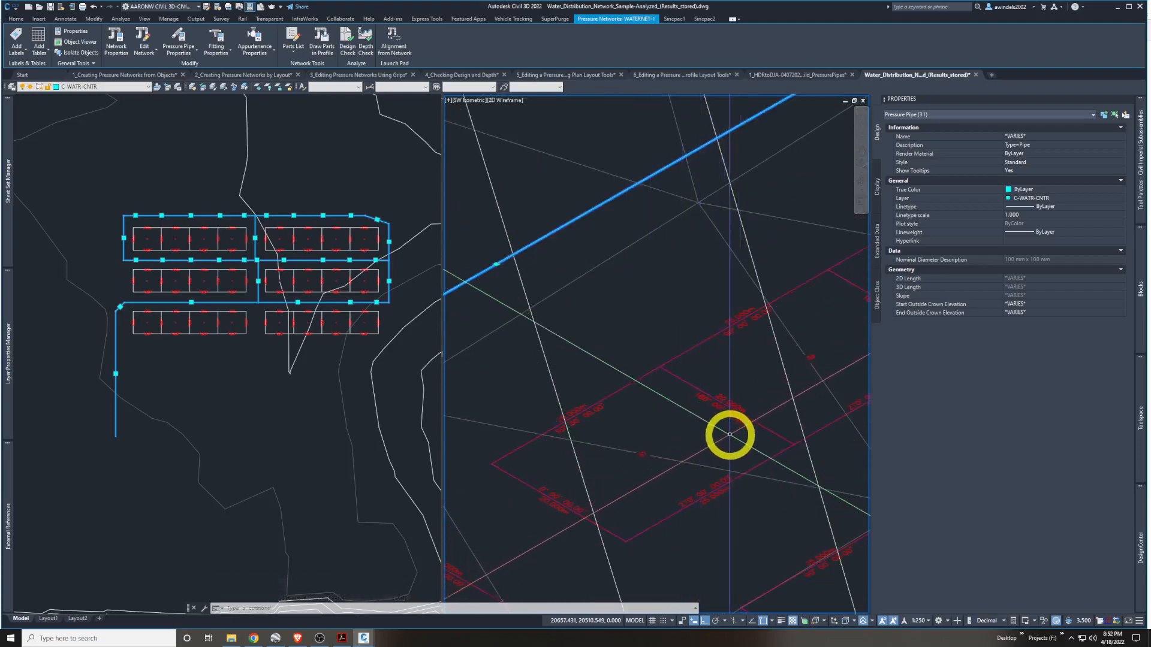
pyautogui.scroll(-5, 729, 427)
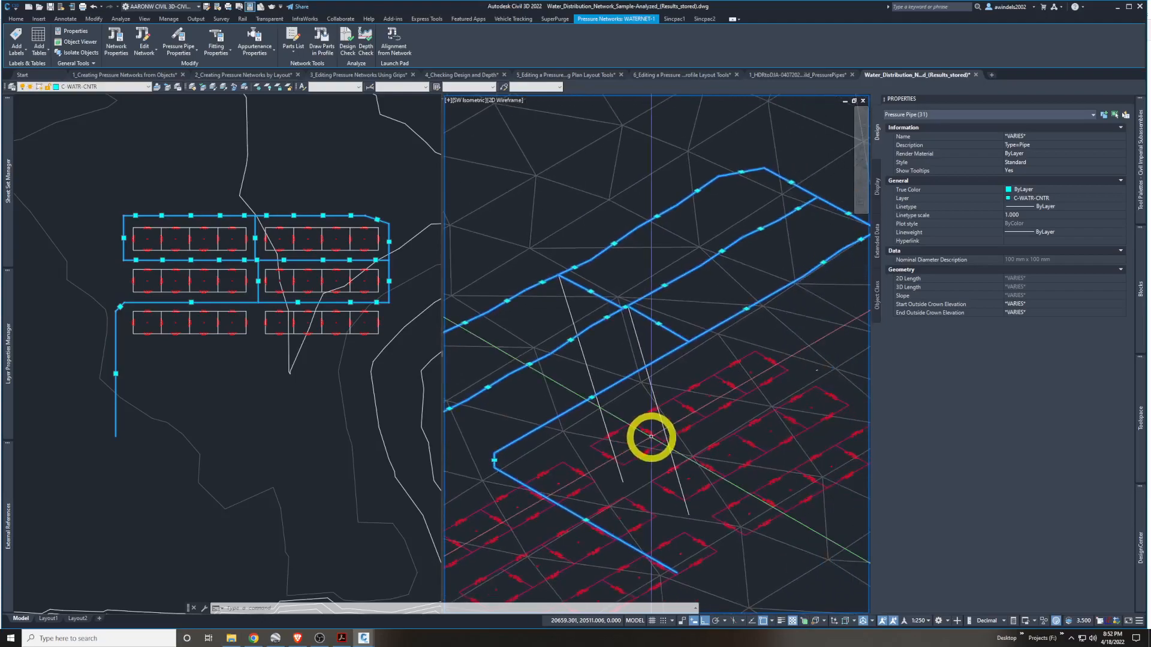
pyautogui.scroll(6, 609, 330)
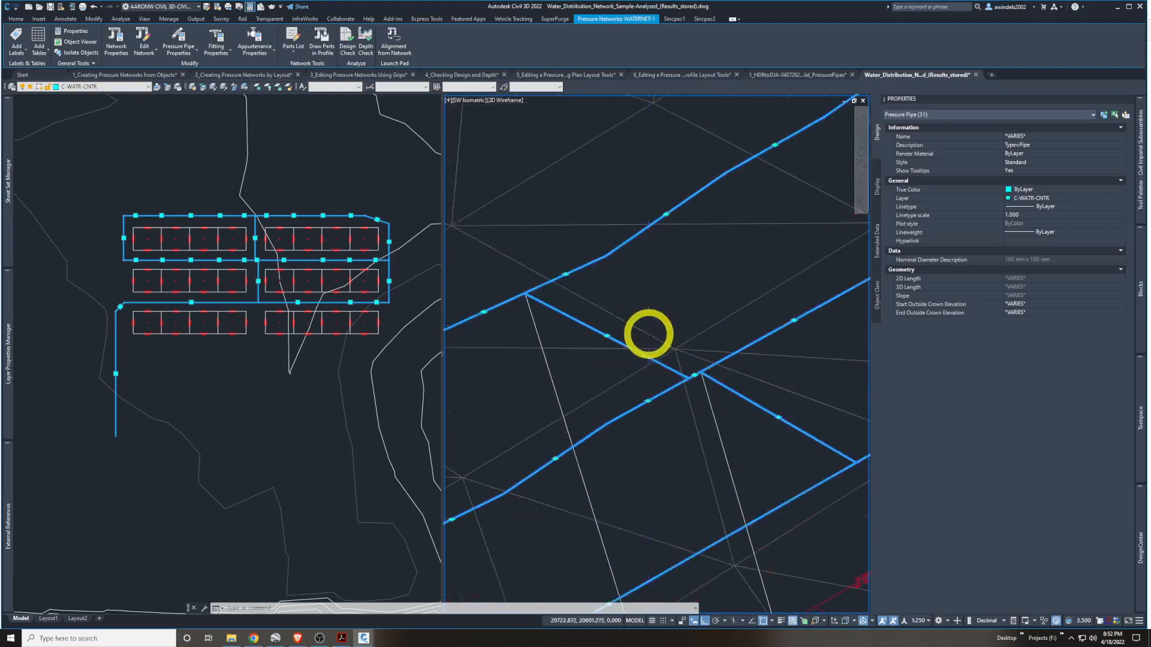
pyautogui.scroll(-6, 649, 334)
pyautogui.keyDown('shift'); pyautogui.moveTo(745, 414); pyautogui.dragTo(550, 466, button='middle'); pyautogui.keyUp('shift')
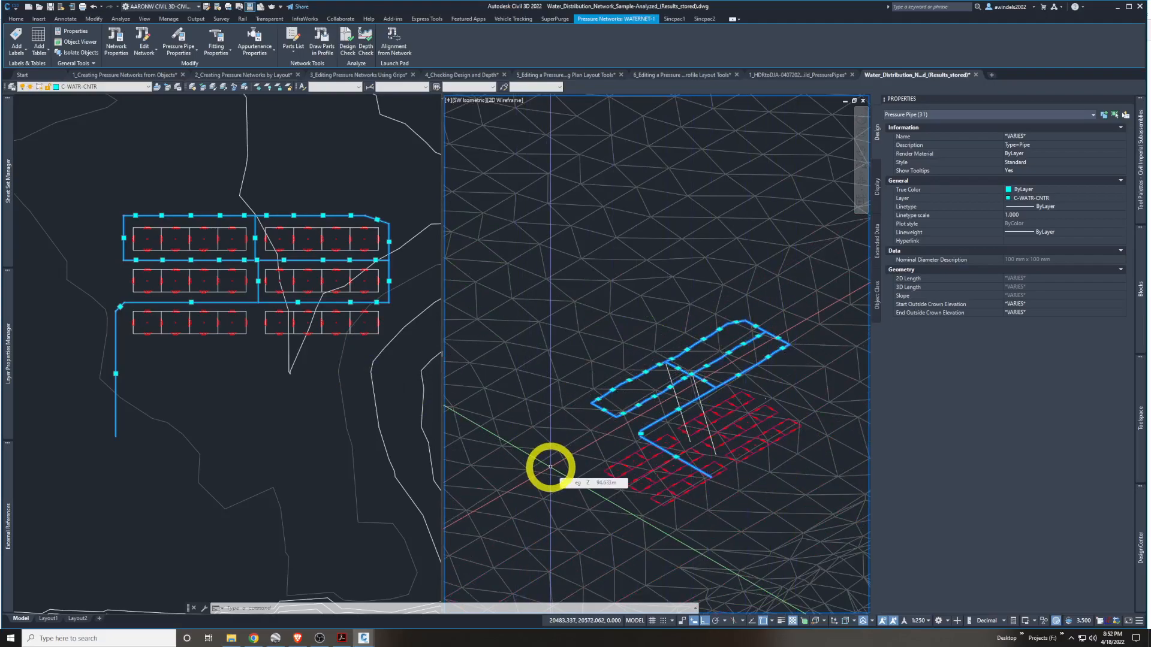
pyautogui.press('Escape')
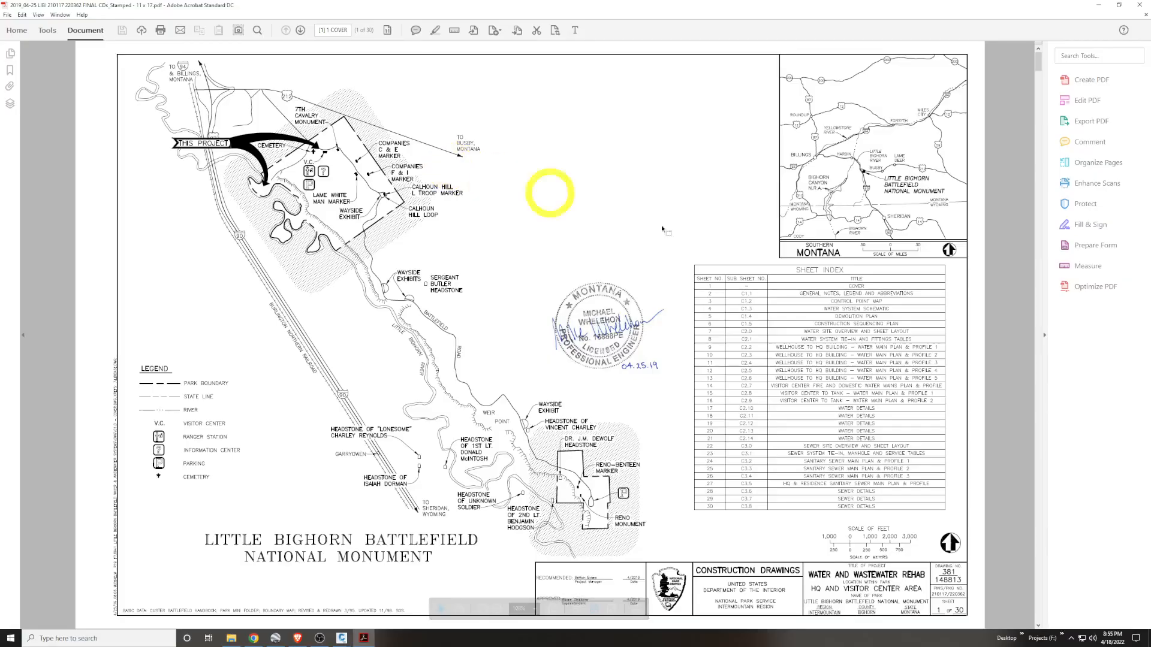
# Browse the PDF construction set in Adobe Acrobat, examining the C2.0 water site overview and going to sheet C2.2
pyautogui.scroll(-5, 738, 248)
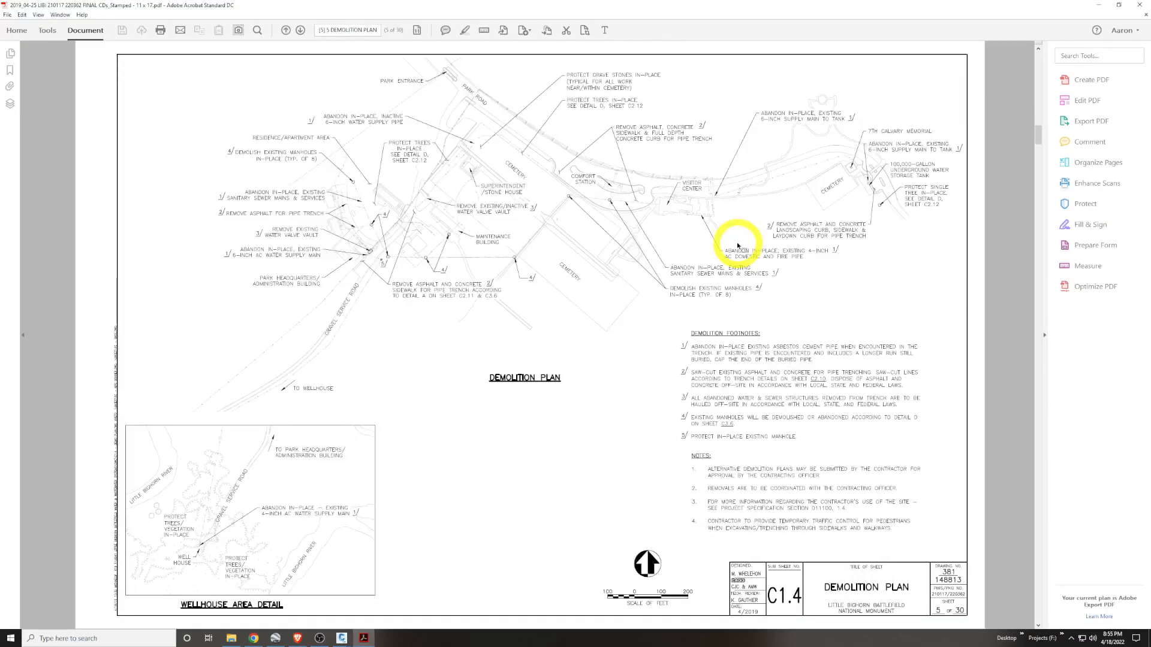
pyautogui.scroll(-2, 737, 258)
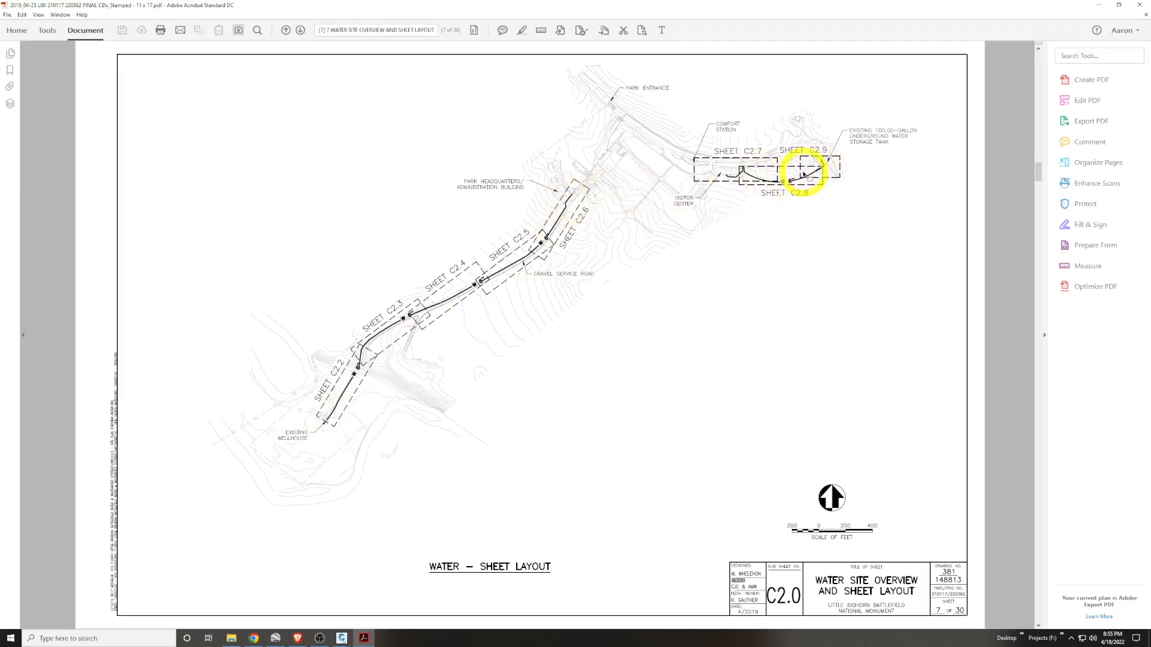
pyautogui.keyDown('ctrl'); pyautogui.scroll(1, 804, 174); pyautogui.keyUp('ctrl')
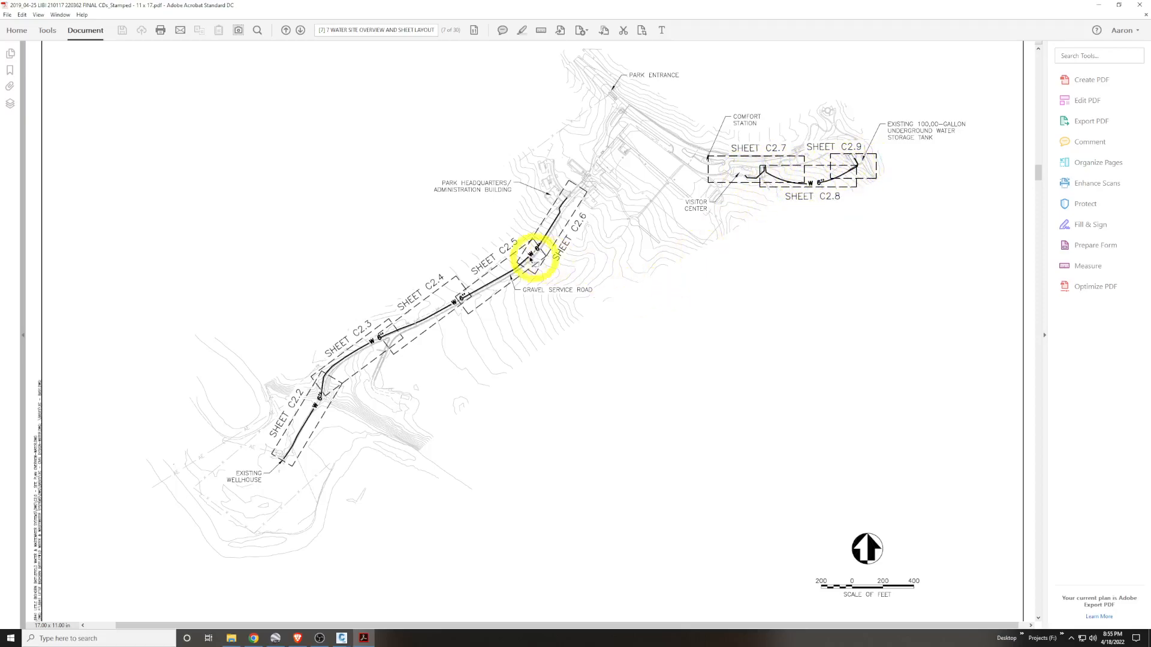
pyautogui.keyDown('ctrl'); pyautogui.scroll(-2, 510, 260); pyautogui.keyUp('ctrl')
pyautogui.scroll(-1, 557, 278)
pyautogui.scroll(-1, 560, 279)
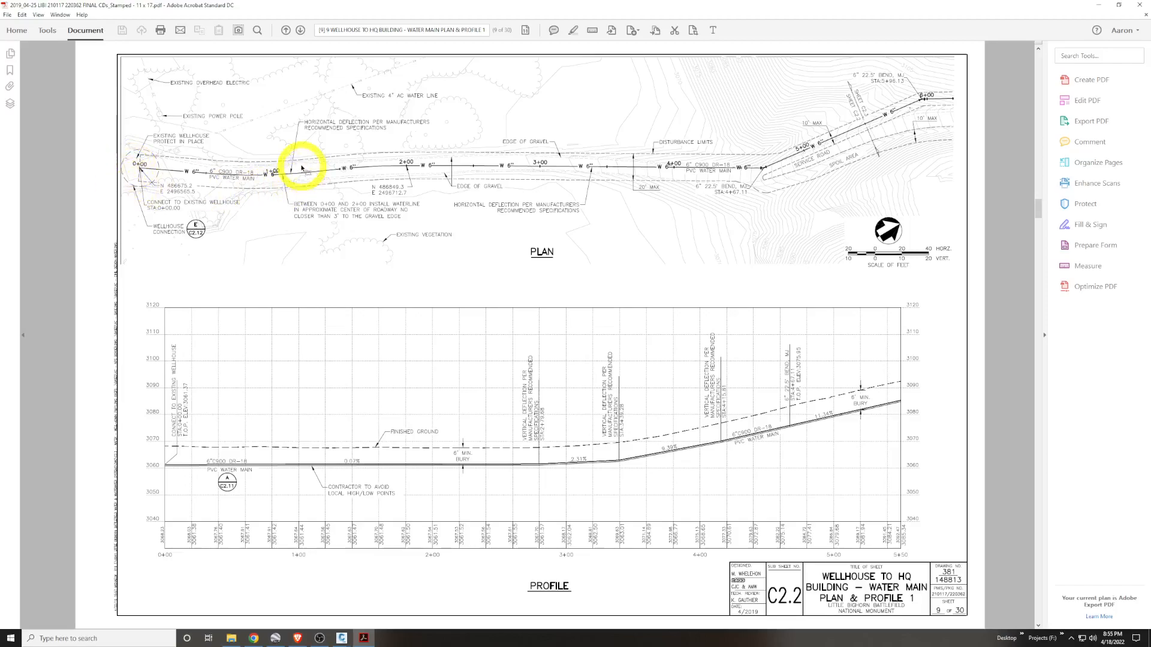
# Examine the water main's plan and profile on sheet C2.2, including its deflection points, slopes and 22.5-degree bend
pyautogui.keyDown('ctrl'); pyautogui.scroll(1, 335, 172); pyautogui.keyUp('ctrl')
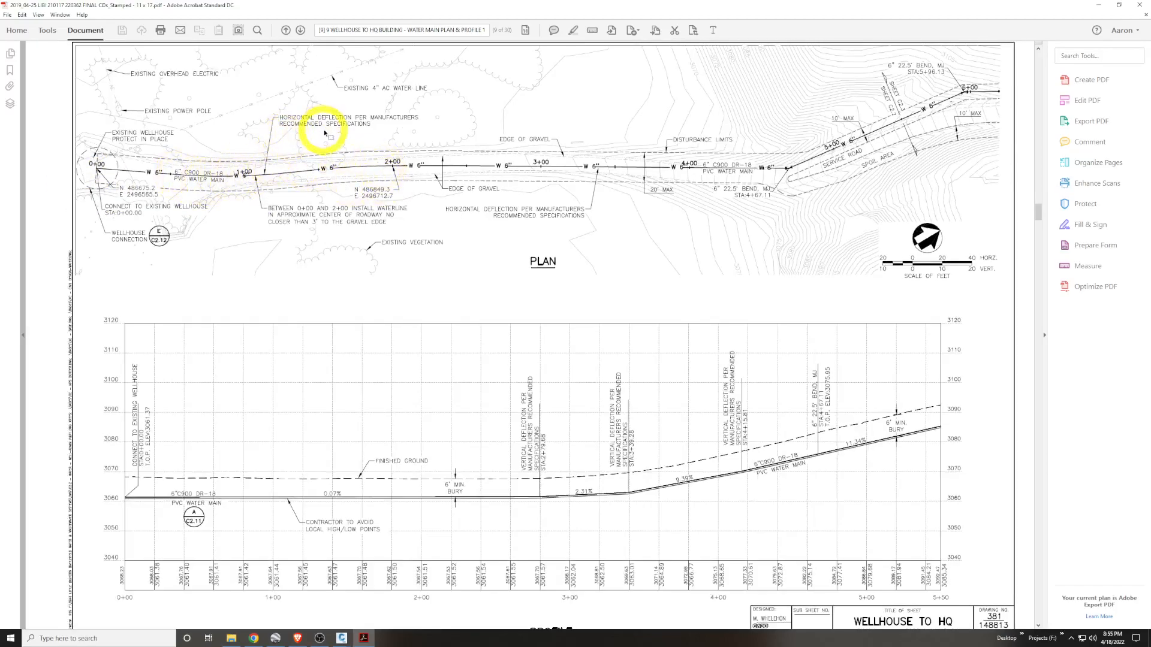
pyautogui.keyDown('ctrl'); pyautogui.scroll(1, 316, 133); pyautogui.keyUp('ctrl')
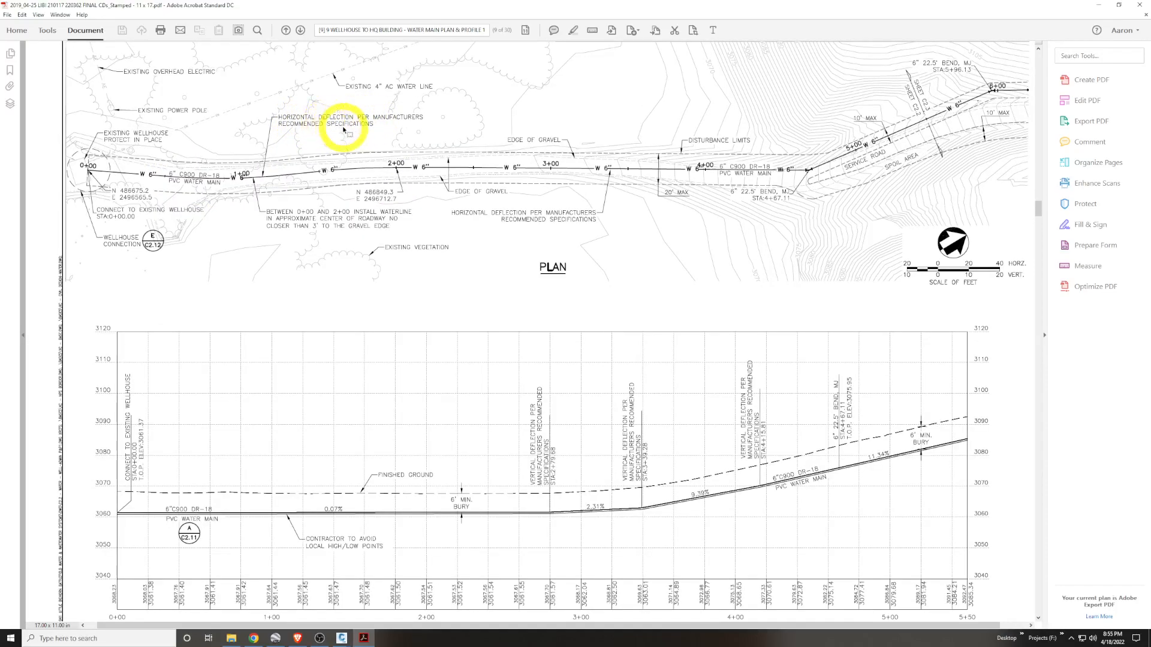
pyautogui.scroll(-3, 335, 199)
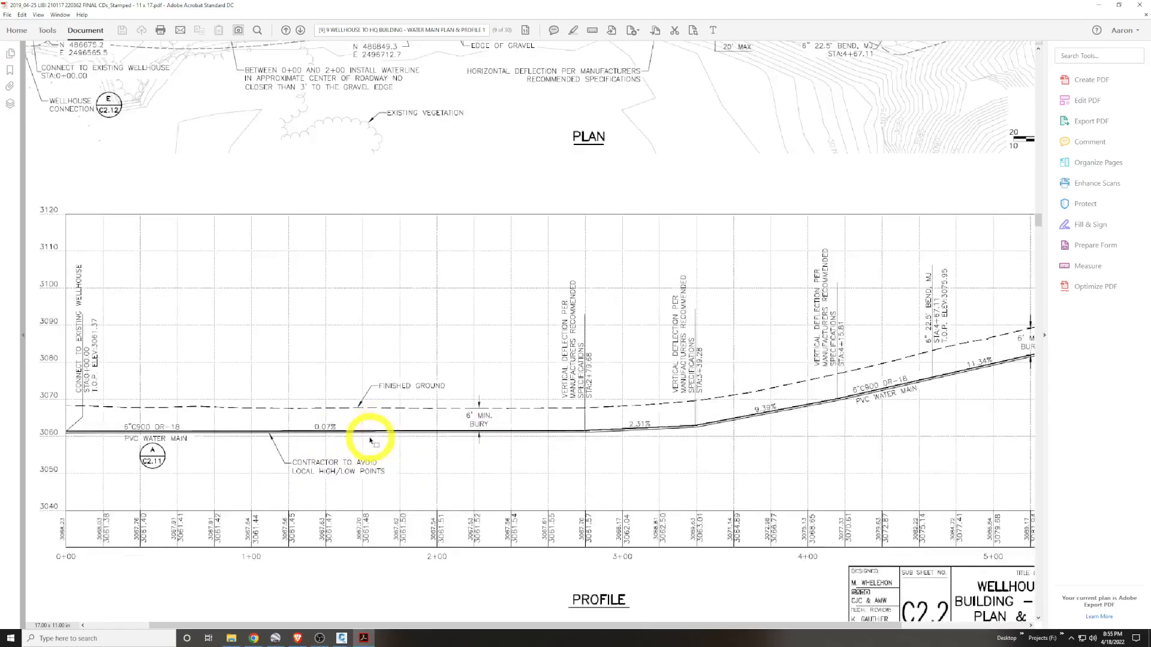
pyautogui.keyDown('ctrl'); pyautogui.scroll(2, 367, 450); pyautogui.keyUp('ctrl')
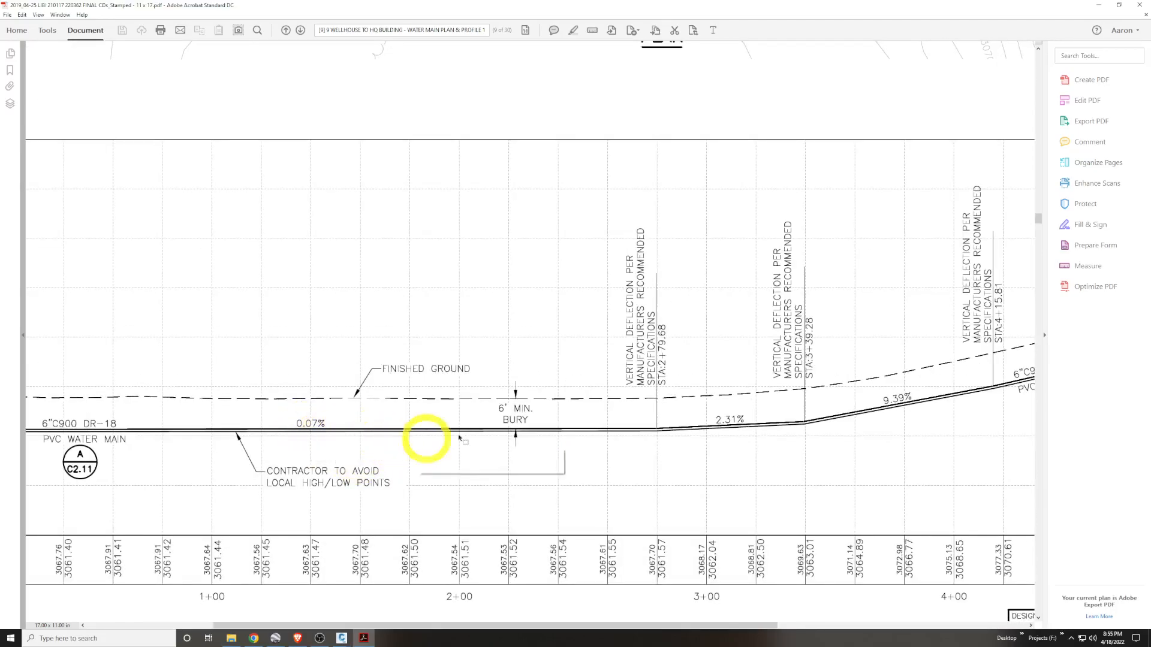
pyautogui.hscroll(3, 779, 418)
pyautogui.hscroll(5, 780, 413)
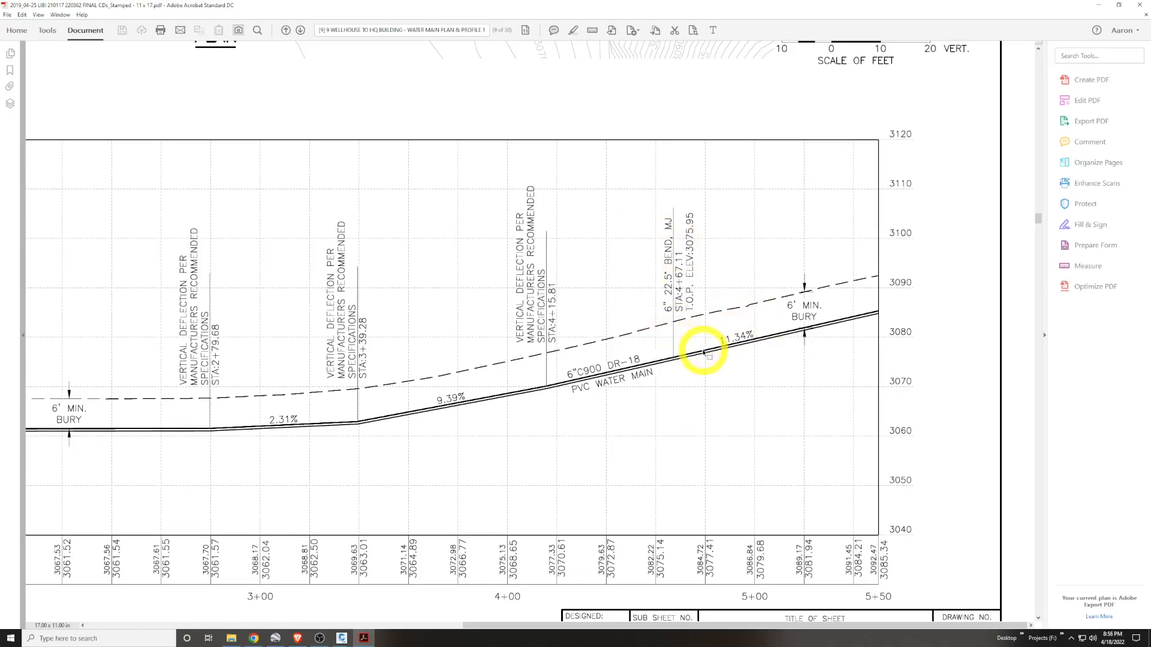
pyautogui.moveTo(691, 354); pyautogui.dragTo(744, 347)
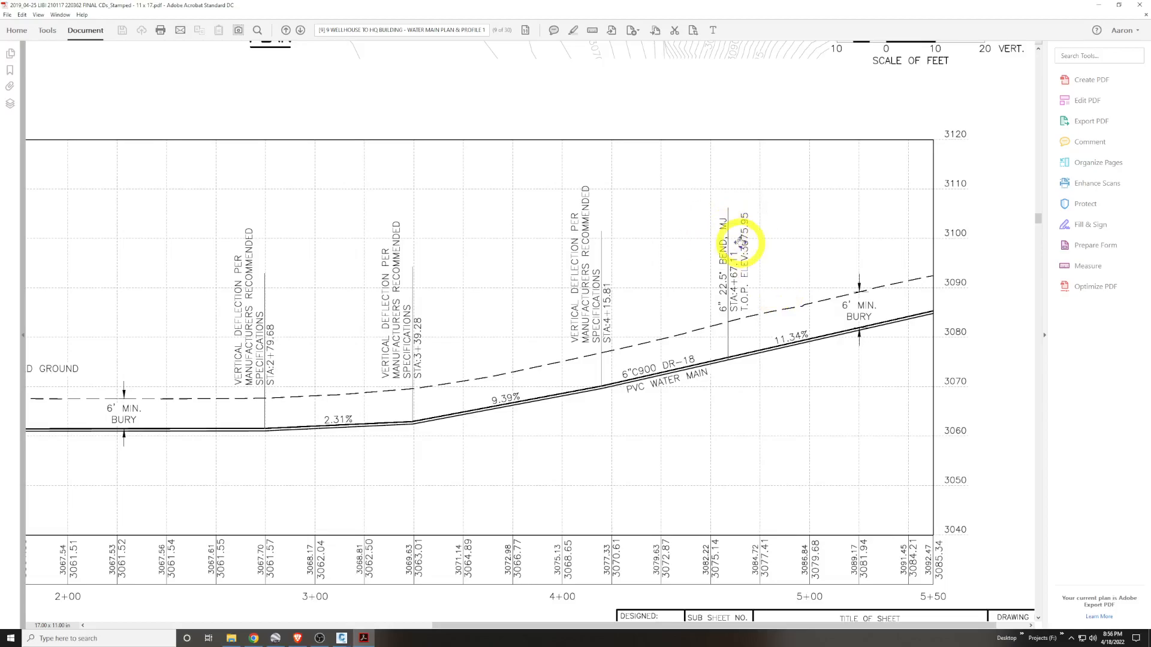
pyautogui.hscroll(-6, 740, 241)
pyautogui.hscroll(-3, 745, 275)
pyautogui.keyDown('ctrl'); pyautogui.scroll(-2, 744, 275); pyautogui.keyUp('ctrl')
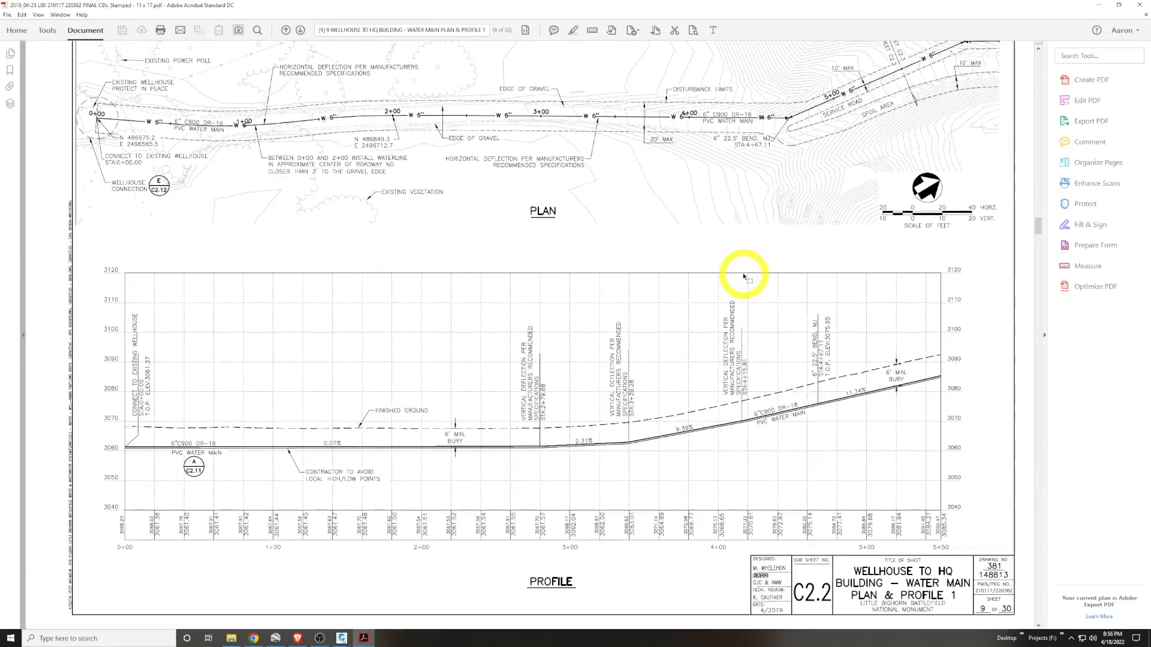
pyautogui.keyDown('ctrl'); pyautogui.scroll(-1, 744, 276); pyautogui.keyUp('ctrl')
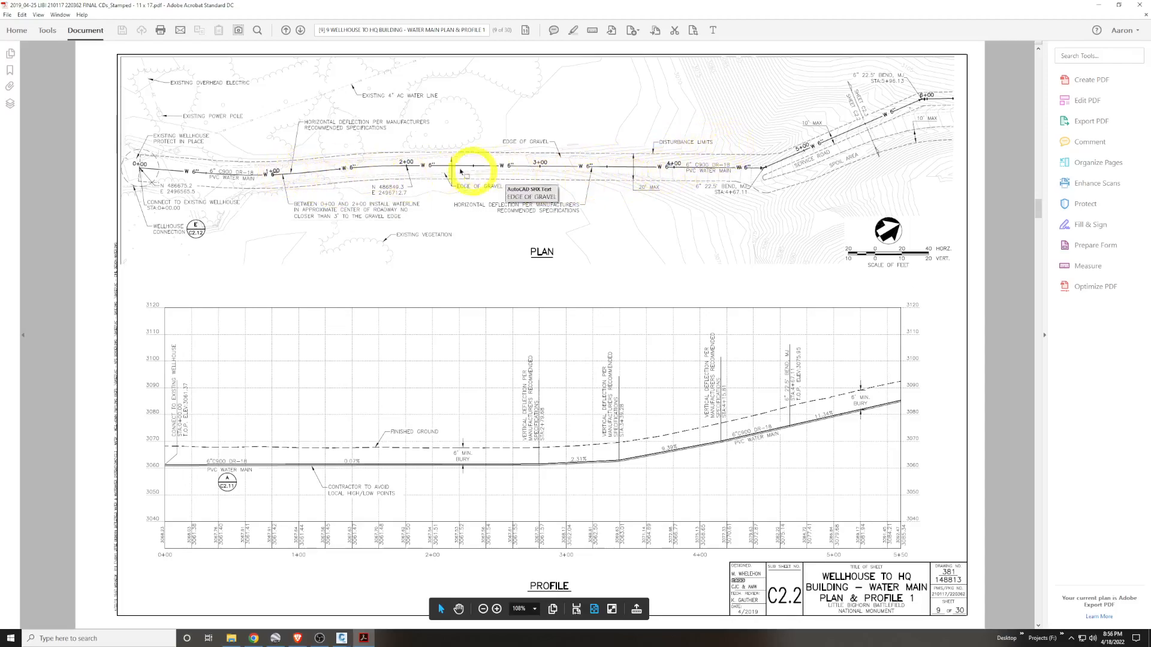
# Examine the water main plan and profile sheets from C2.3 through C2.9 in the PDF set
pyautogui.scroll(-2, 620, 439)
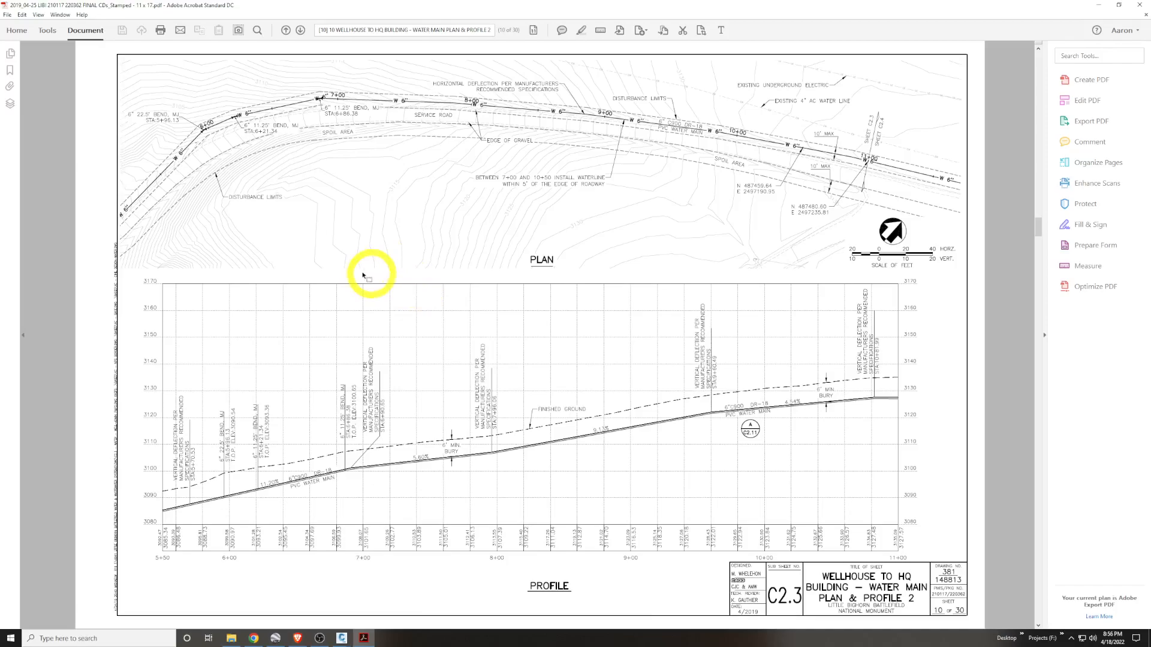
pyautogui.moveTo(535, 195)
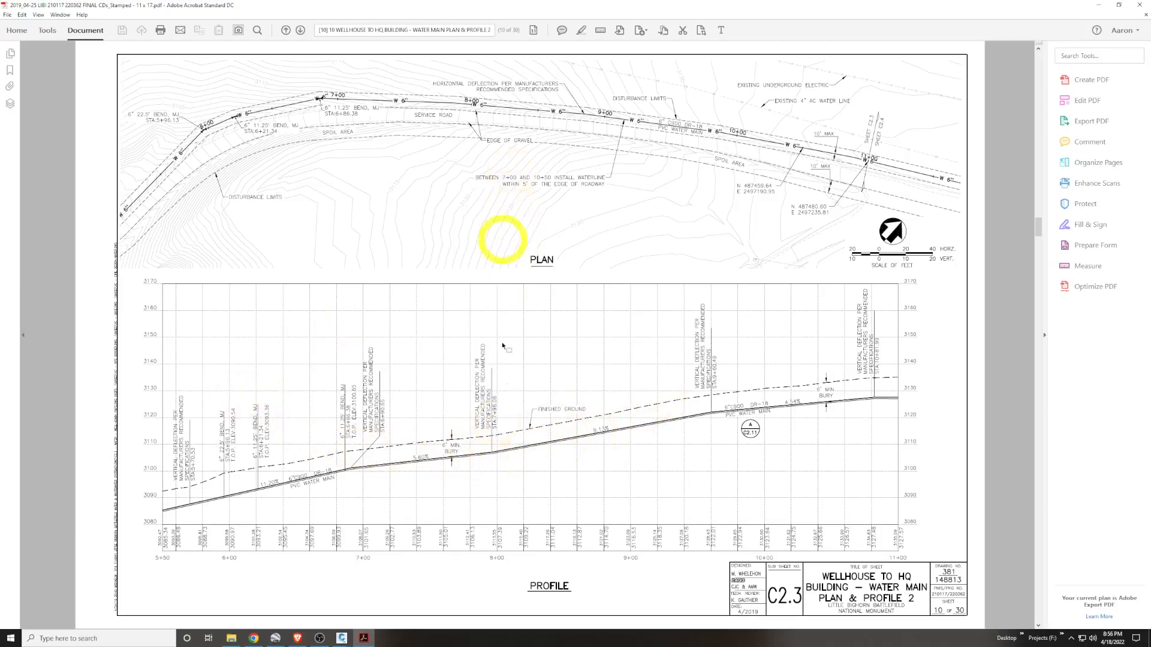
pyautogui.scroll(-1, 519, 430)
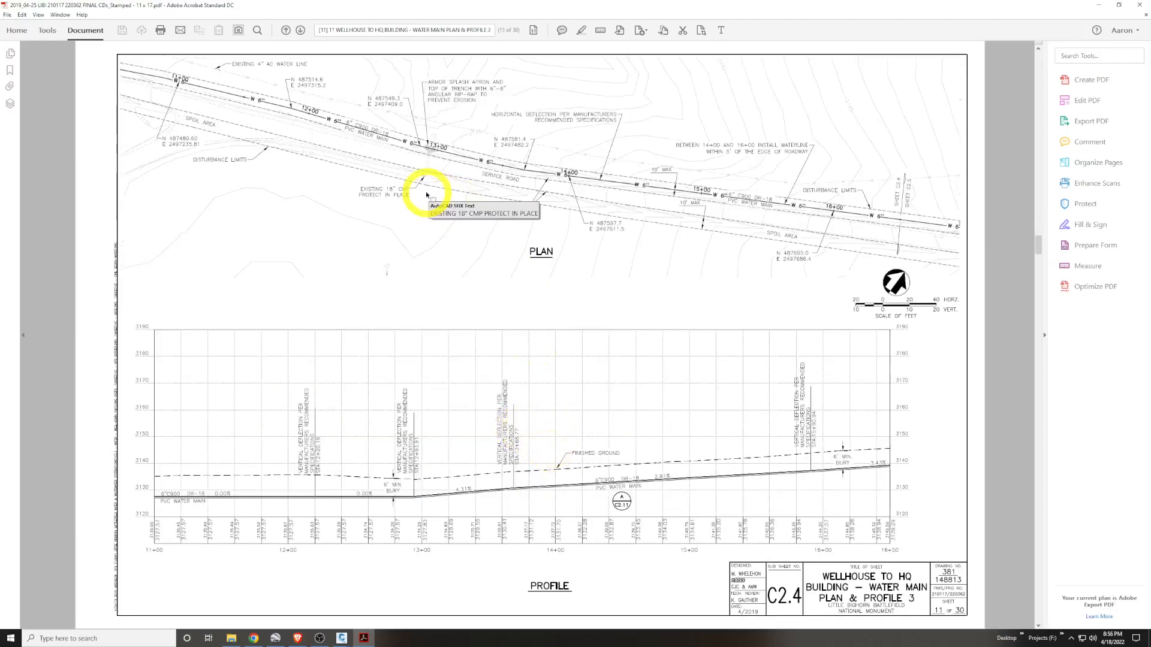
pyautogui.scroll(-1, 463, 202)
pyautogui.scroll(-1, 668, 276)
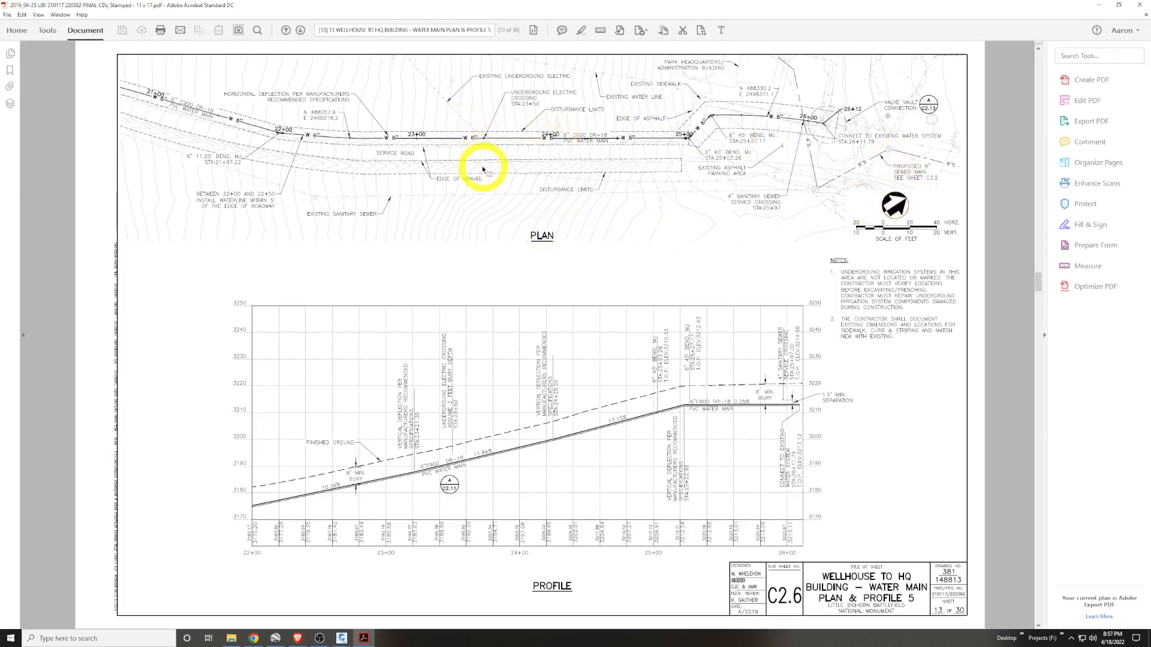
pyautogui.scroll(-1, 536, 182)
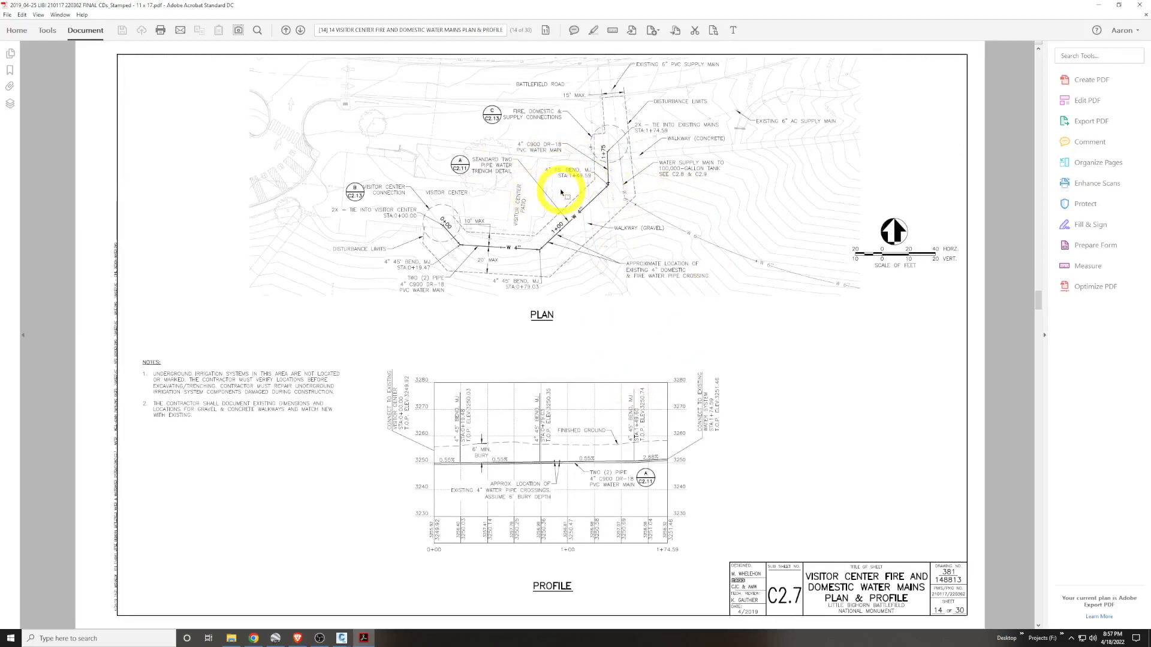
pyautogui.scroll(-1, 561, 191)
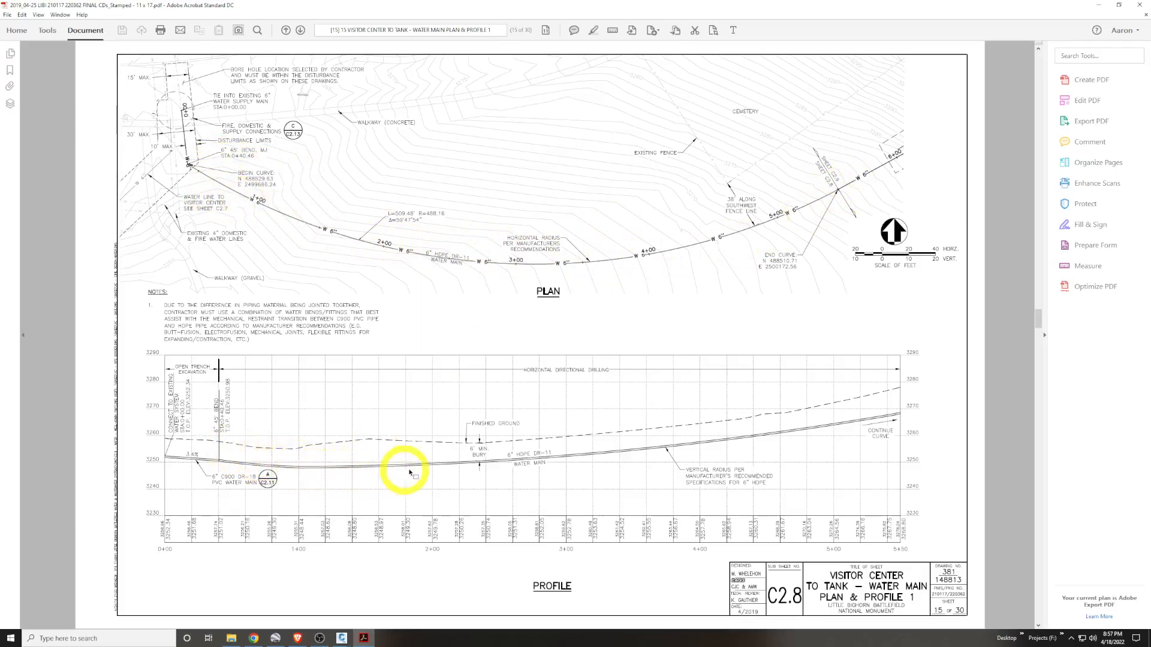
pyautogui.scroll(-1, 675, 416)
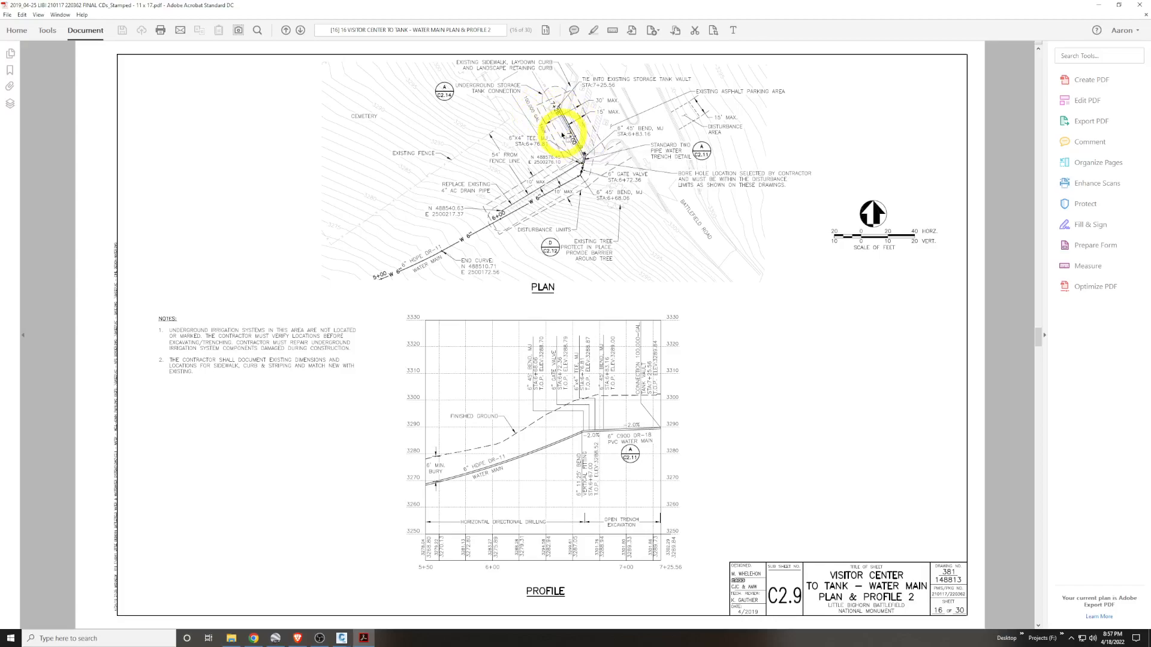
# Examine the water detail sheets C2.10 through C2.14 and go on to the sewer site overview, sheet C3.0
pyautogui.scroll(-1, 563, 141)
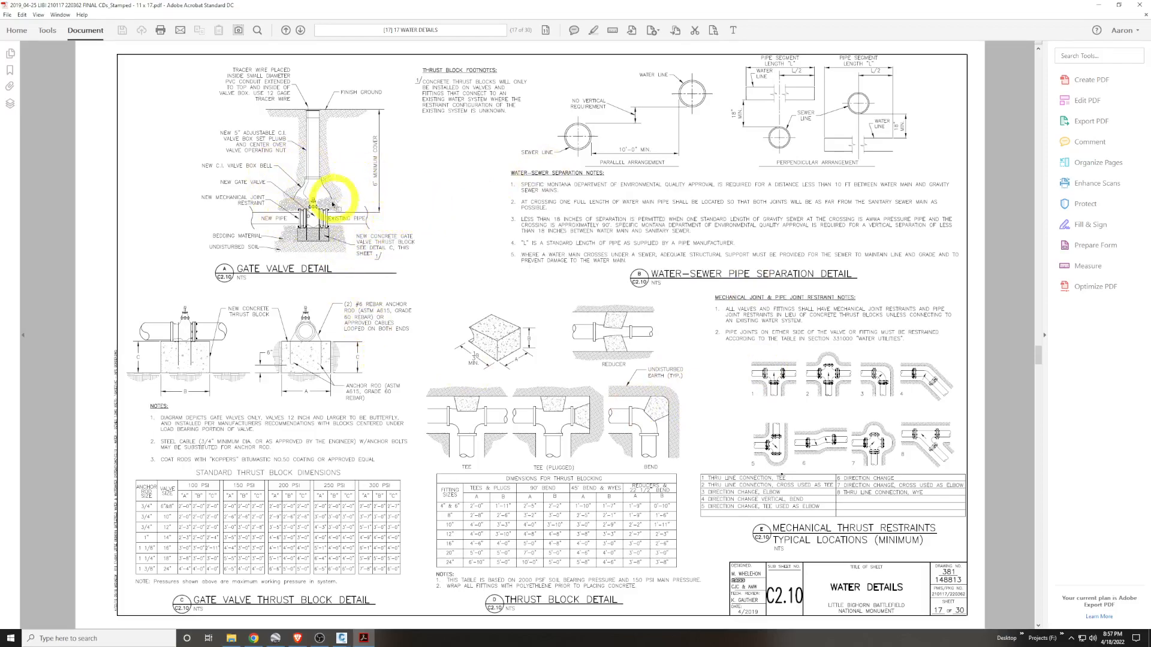
pyautogui.scroll(-1, 339, 182)
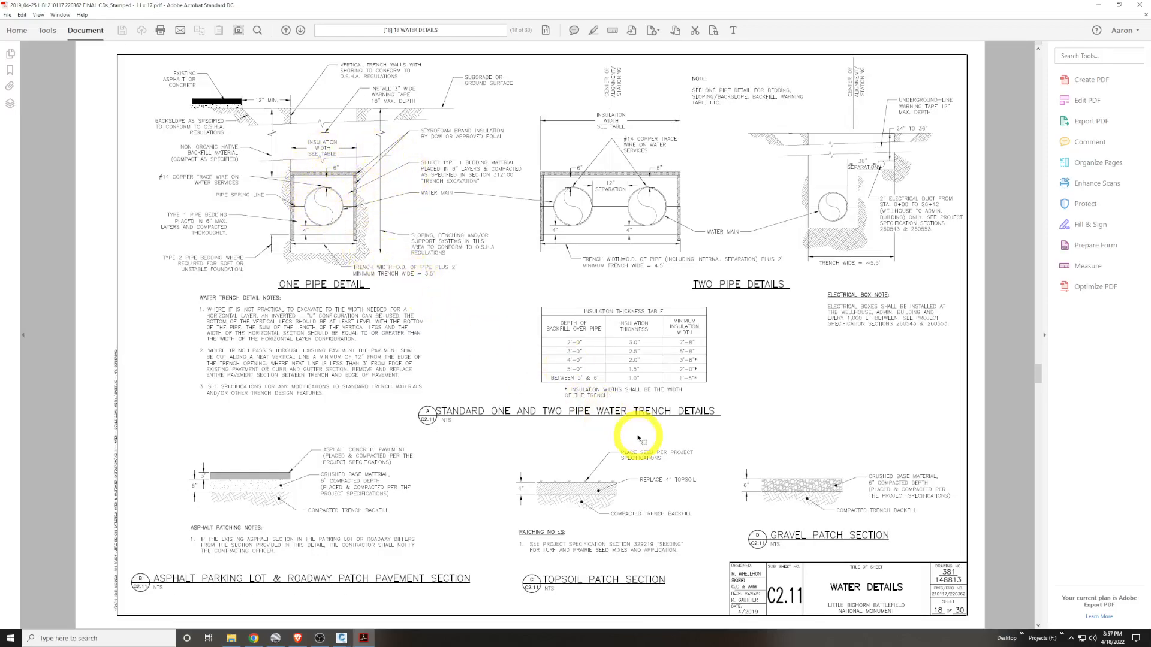
pyautogui.scroll(-1, 748, 225)
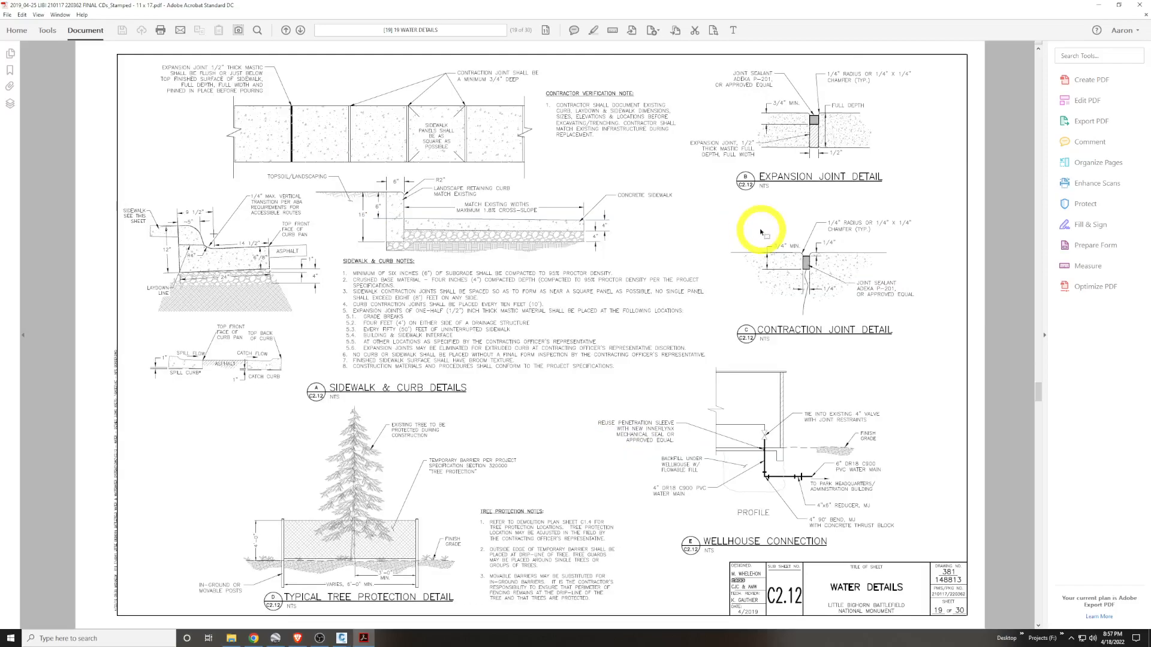
pyautogui.scroll(-1, 579, 284)
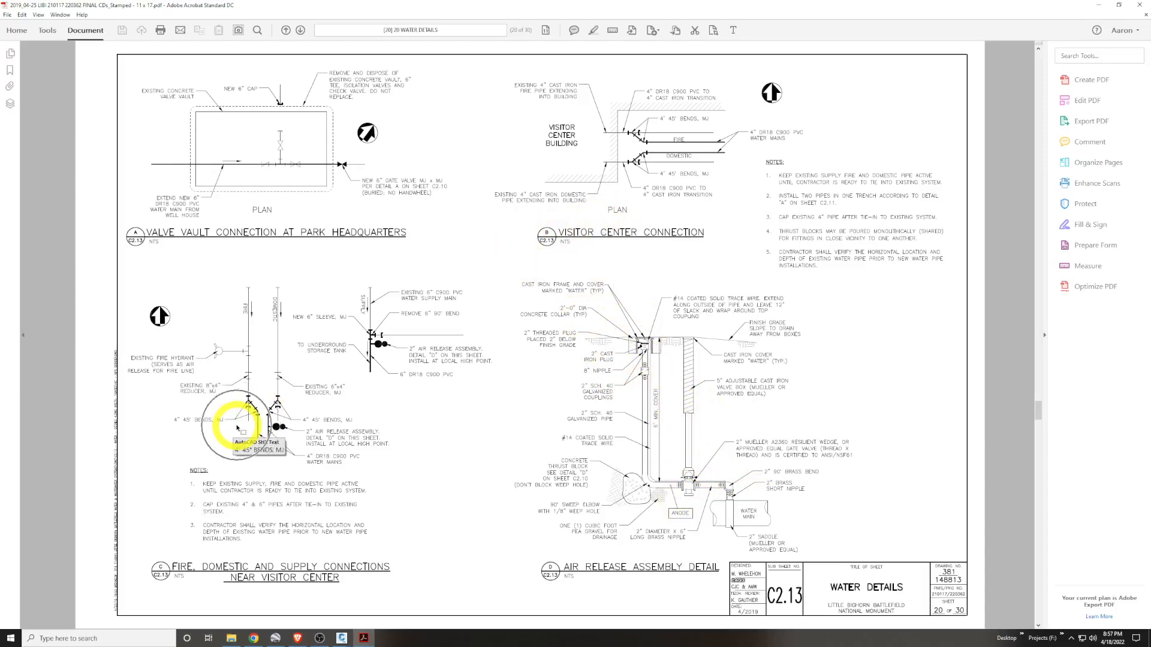
pyautogui.scroll(-2, 736, 420)
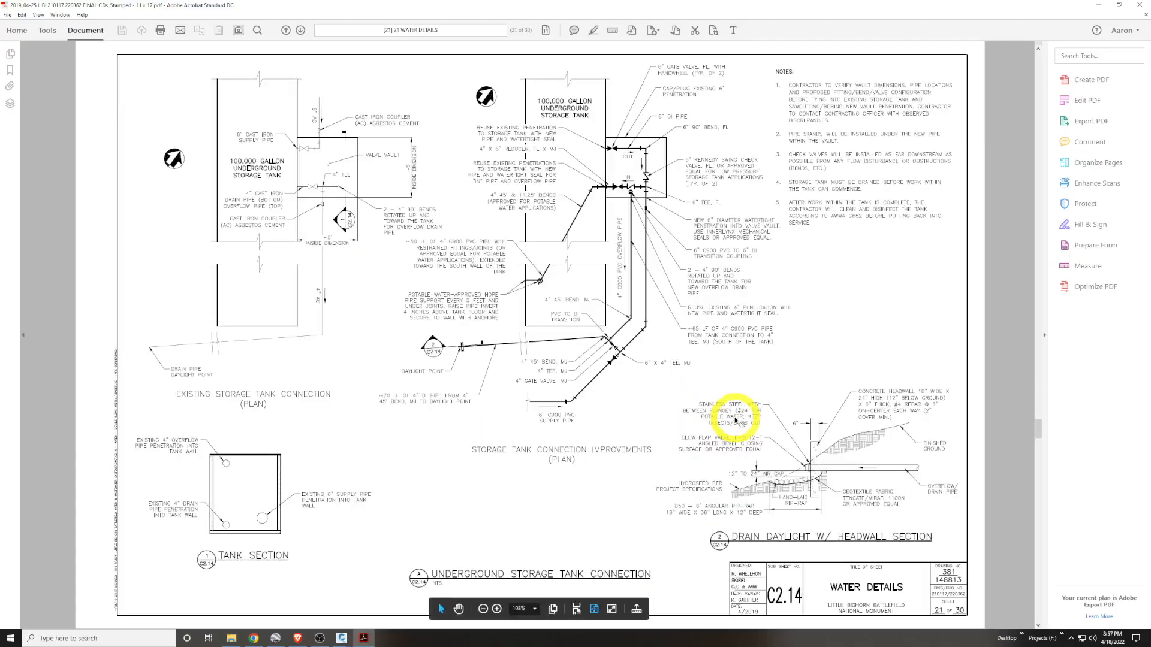
pyautogui.scroll(-2, 778, 427)
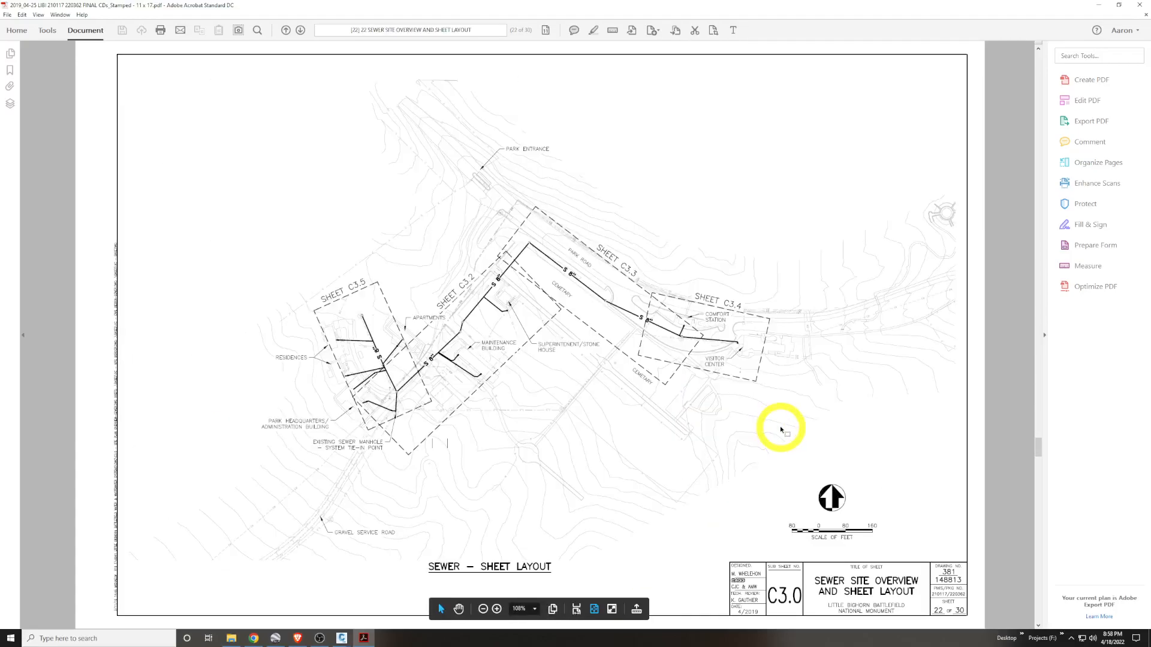
# Go back to sheet C2.7 and switch to the XC - CIVIL DESIGN-WATER drawing in Civil 3D
pyautogui.scroll(15, 781, 429)
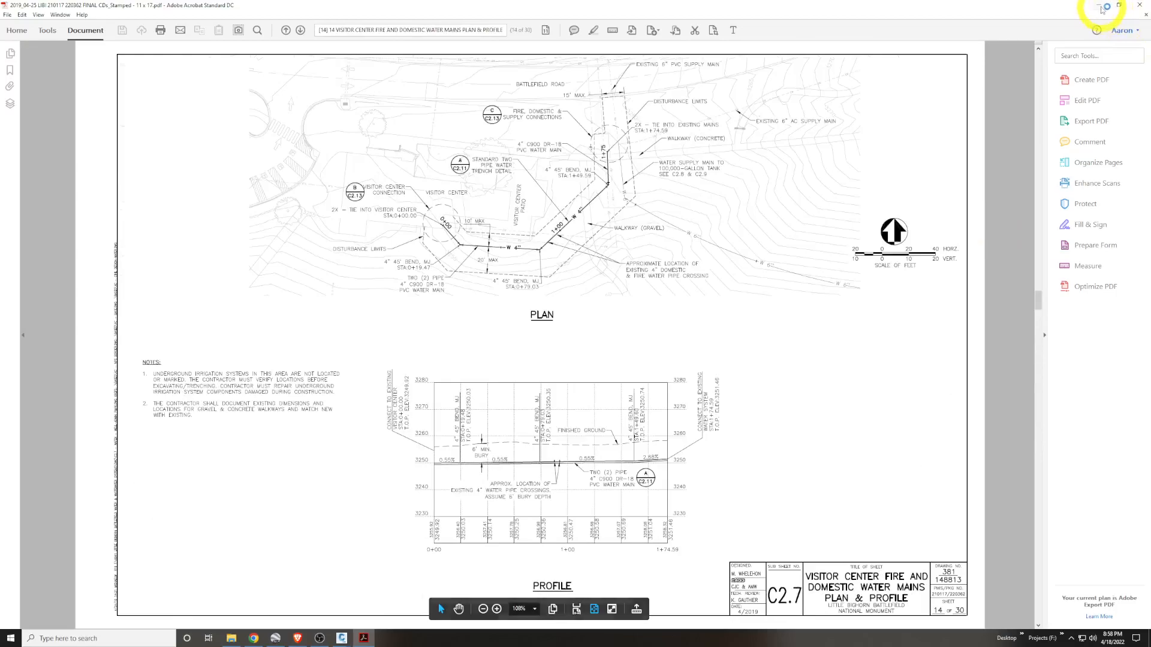
pyautogui.click(1101, 6)
pyautogui.moveTo(341, 636)
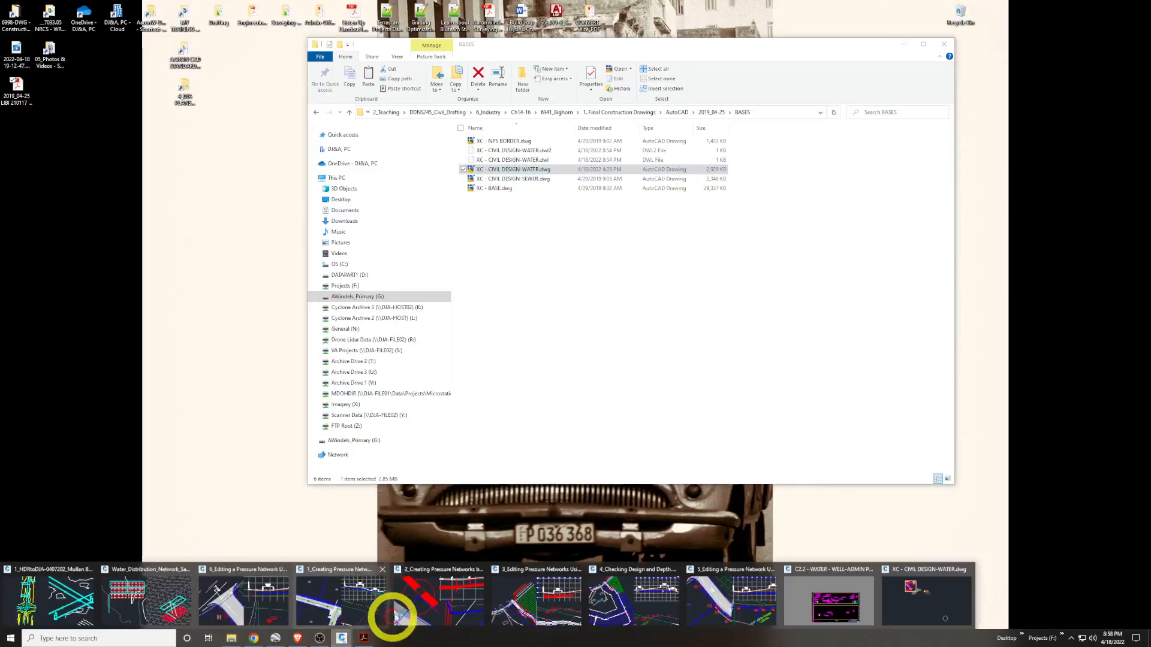
pyautogui.click(919, 600)
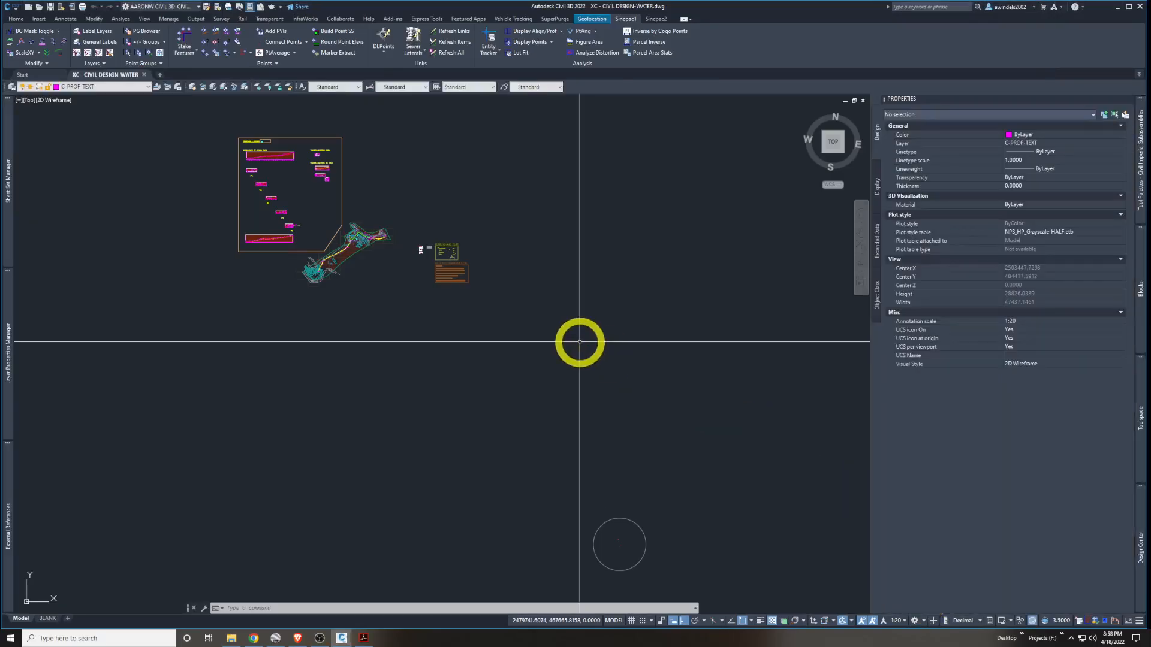
# Examine the full-length wellhouse-to-admin-building water main profile beneath the P5 profile view in model space
pyautogui.scroll(5, 248, 198)
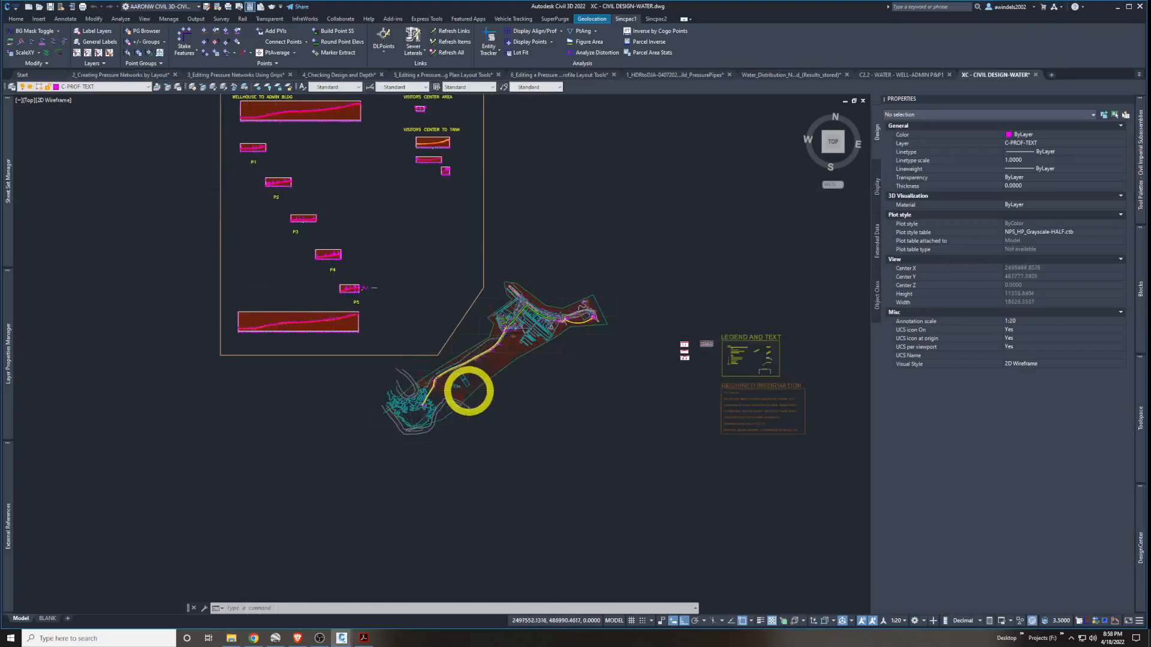
pyautogui.scroll(10, 468, 390)
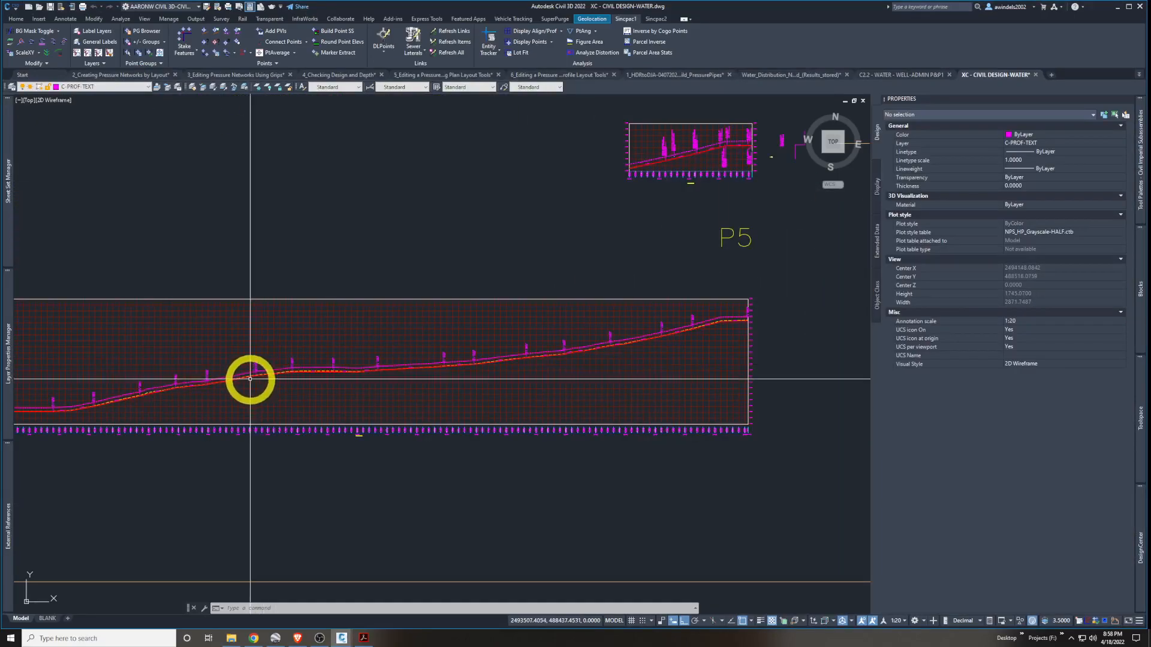
pyautogui.moveTo(287, 414); pyautogui.dragTo(639, 420, button='middle')
pyautogui.scroll(6, 495, 411)
pyautogui.moveTo(343, 442); pyautogui.dragTo(526, 456, button='middle')
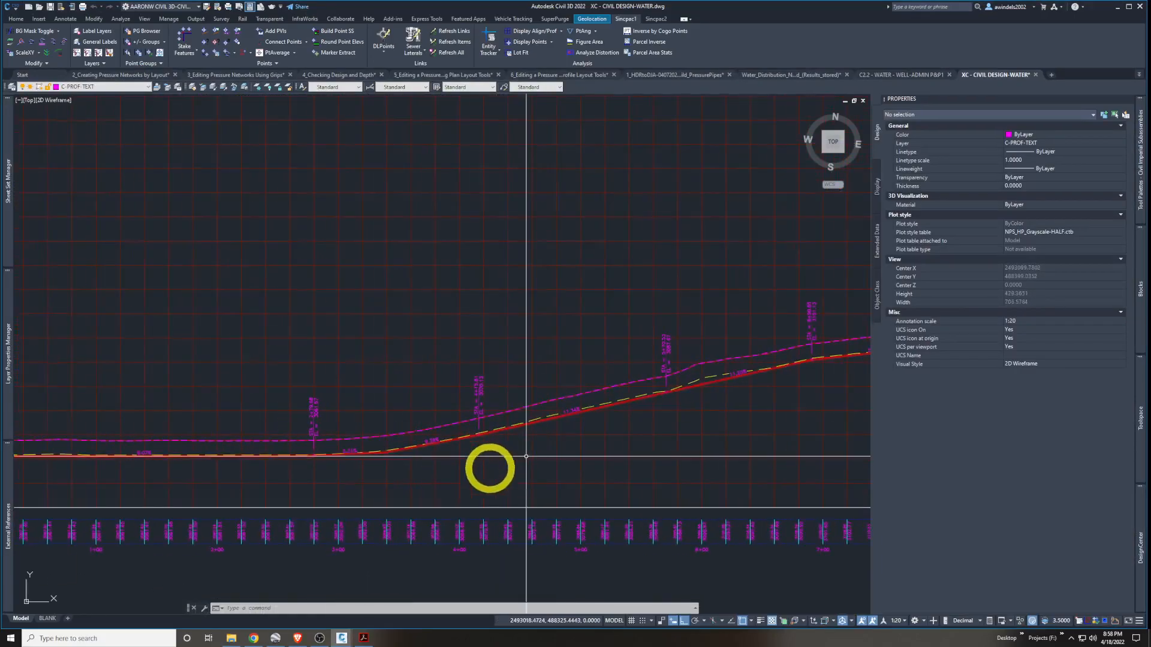
pyautogui.moveTo(629, 404); pyautogui.dragTo(407, 365, button='middle')
pyautogui.scroll(-5, 407, 366)
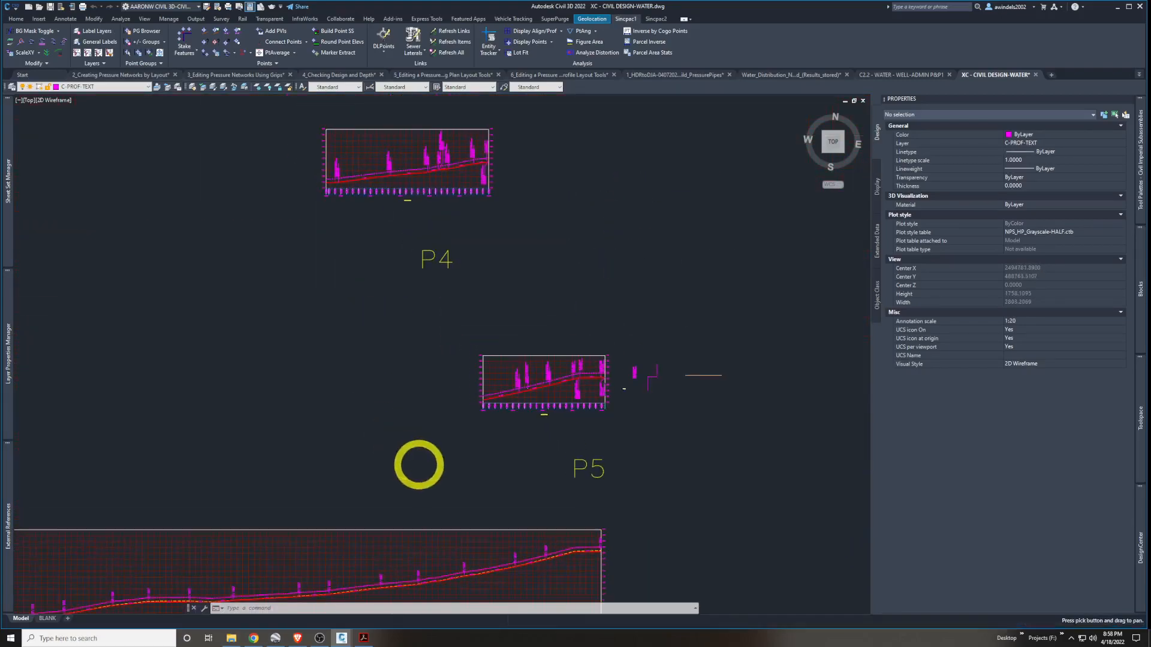
# Inspect the vertical deflection label near station 20+00 and the slope label group in the P4 profile view
pyautogui.scroll(4, 547, 369)
pyautogui.moveTo(294, 147); pyautogui.dragTo(431, 390, button='middle')
pyautogui.click(497, 307)
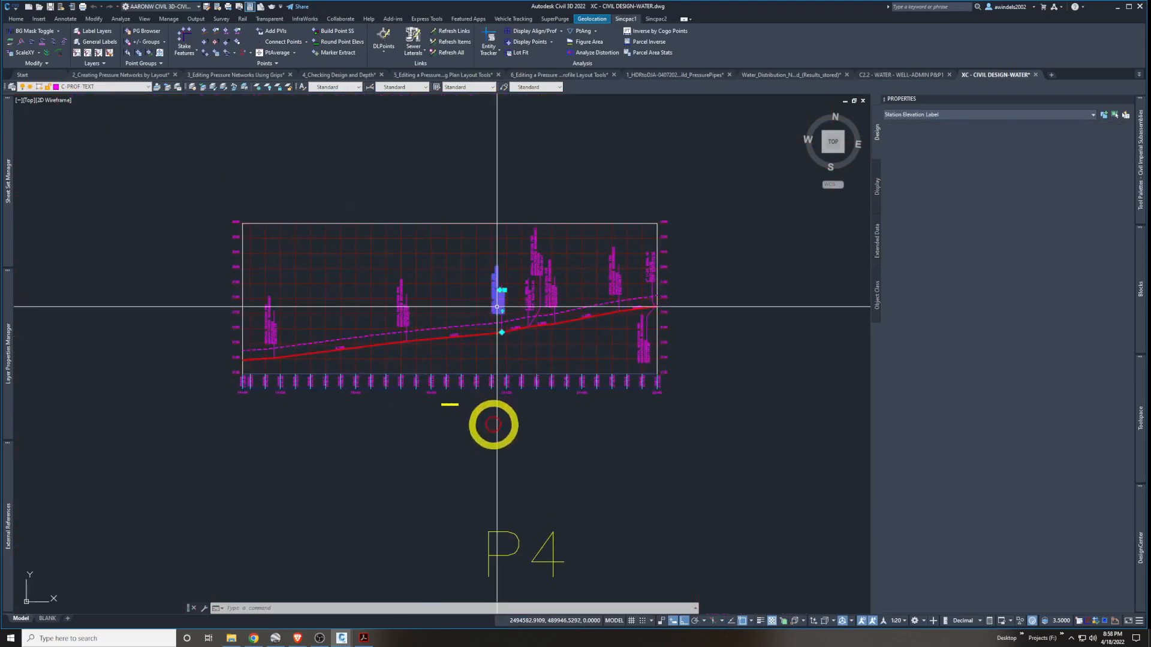
pyautogui.scroll(4, 470, 323)
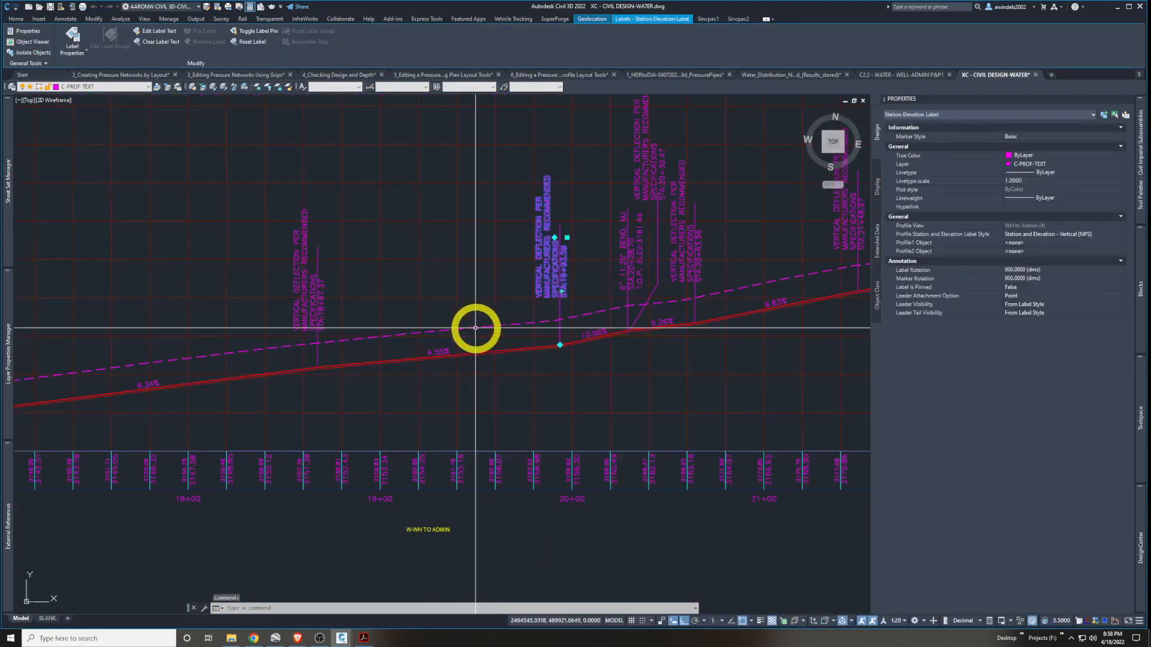
pyautogui.press('Escape')
pyautogui.click(441, 351)
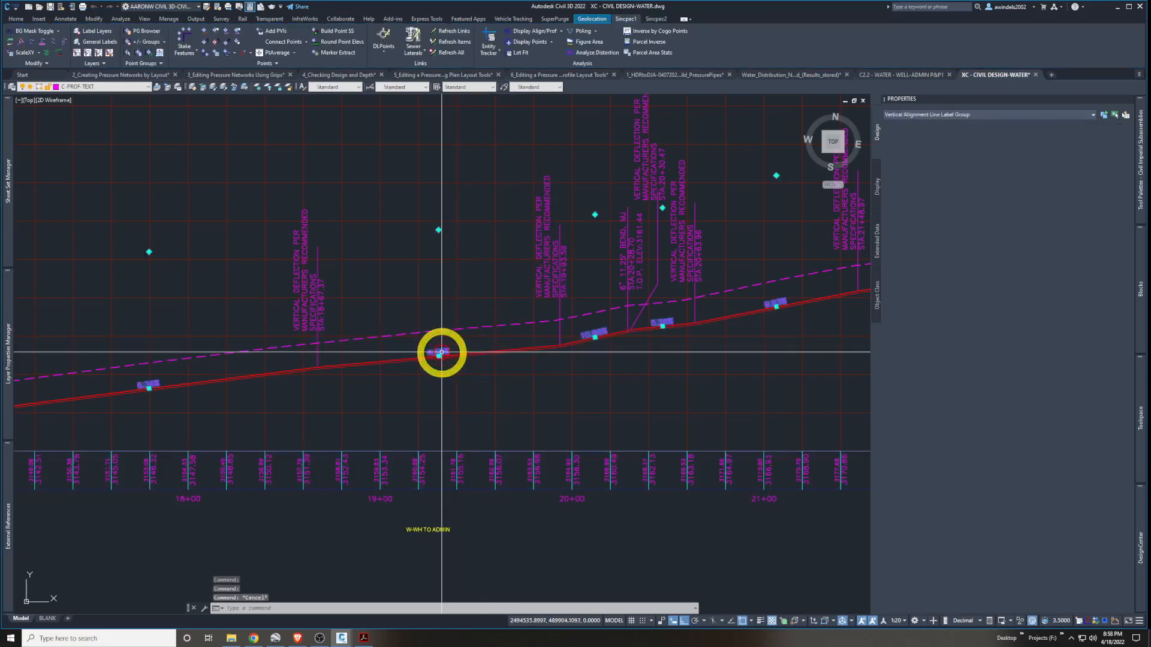
pyautogui.moveTo(546, 282); pyautogui.dragTo(545, 295, button='middle')
pyautogui.press('Escape')
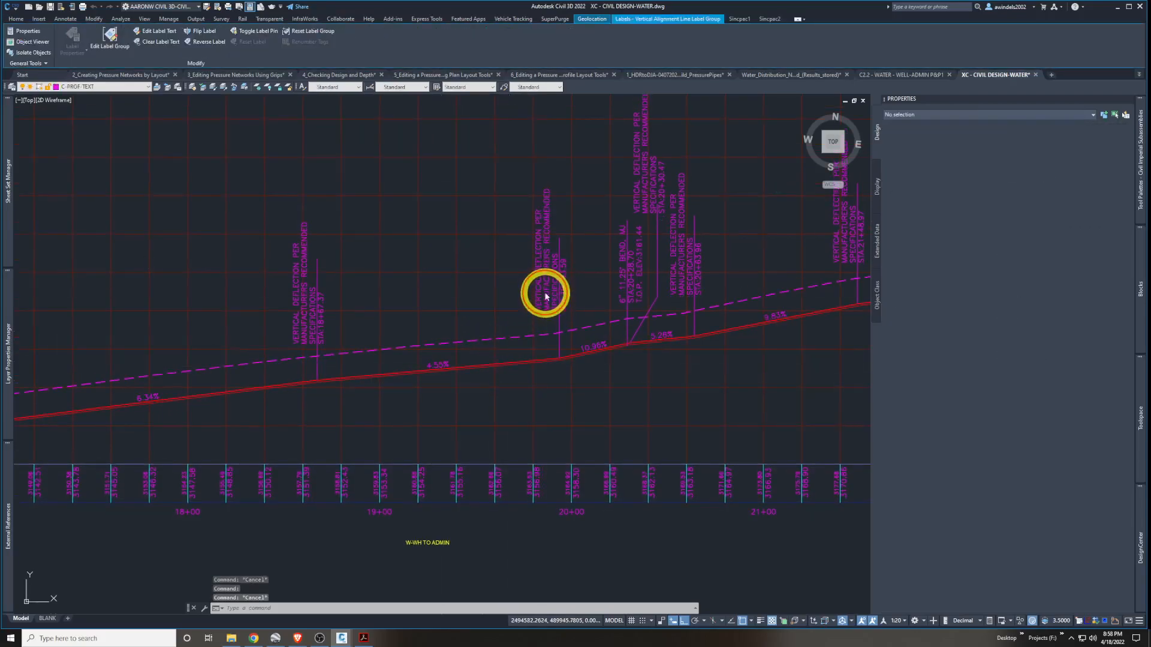
pyautogui.click(545, 293)
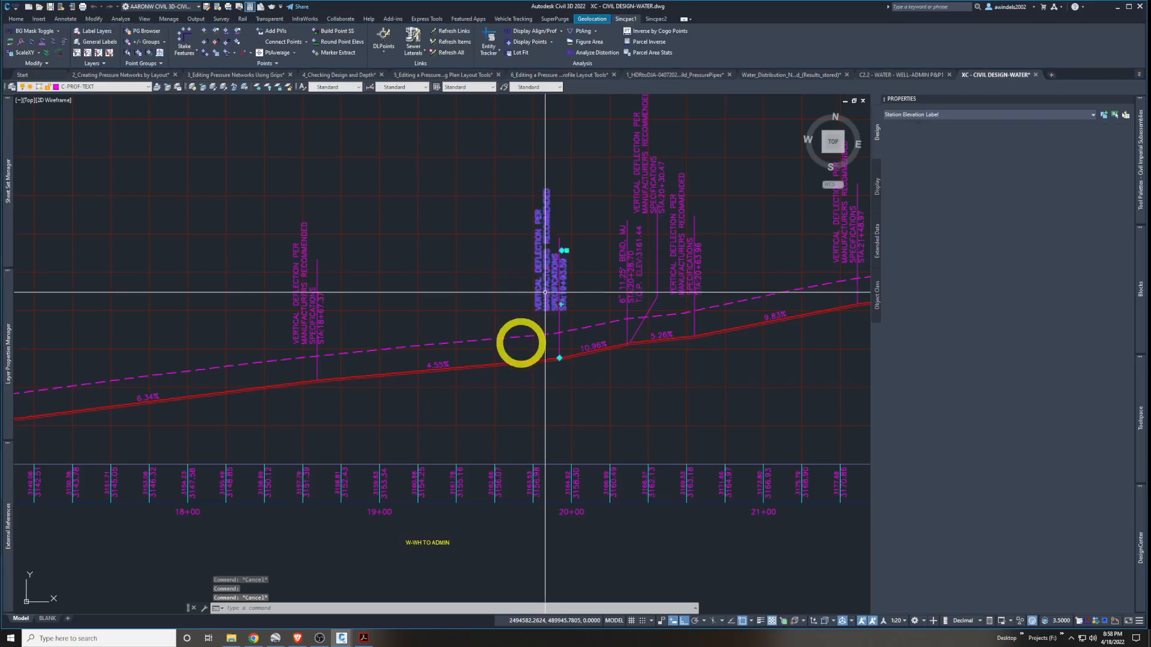
# Clear the label selection and examine the P3, P2 and P1 profile views of the wellhouse-to-admin-building main
pyautogui.scroll(-8, 543, 294)
pyautogui.moveTo(448, 302); pyautogui.dragTo(513, 467, button='middle')
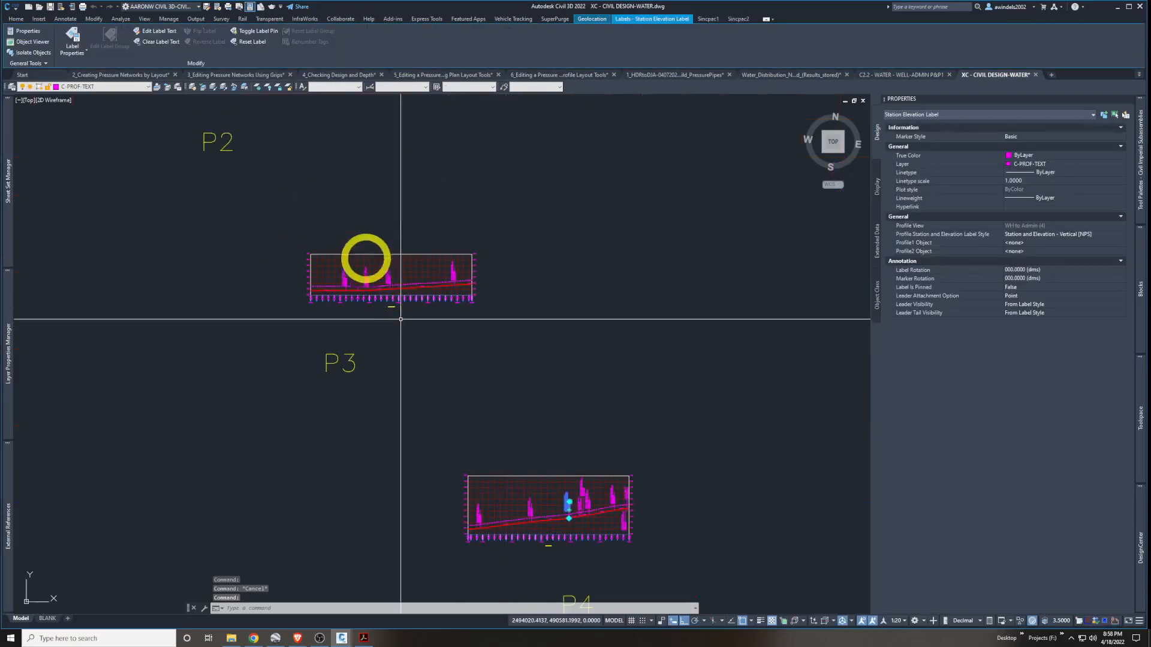
pyautogui.scroll(2, 358, 254)
pyautogui.press('Escape')
pyautogui.moveTo(326, 213); pyautogui.dragTo(399, 352, button='middle')
pyautogui.moveTo(314, 213); pyautogui.dragTo(442, 383, button='middle')
pyautogui.scroll(4, 390, 295)
pyautogui.scroll(2, 372, 260)
pyautogui.scroll(-2, 492, 330)
pyautogui.moveTo(465, 302); pyautogui.dragTo(524, 383, button='middle')
pyautogui.scroll(-2, 491, 327)
pyautogui.moveTo(462, 293); pyautogui.dragTo(519, 370, button='middle')
pyautogui.scroll(4, 386, 180)
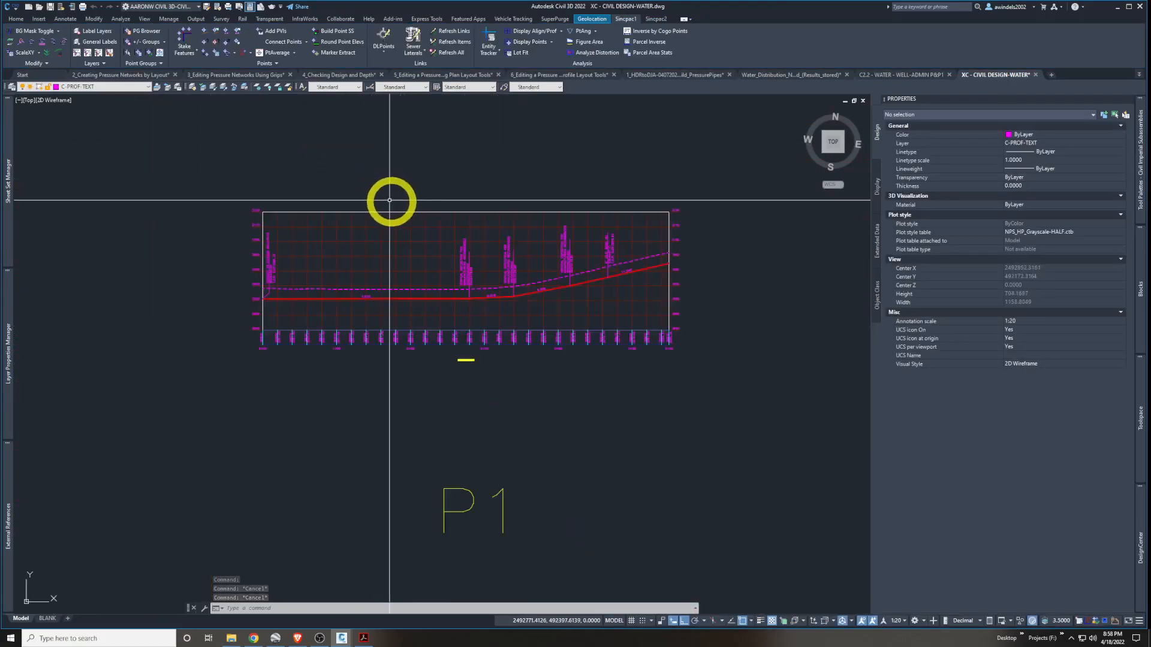
pyautogui.scroll(2, 391, 200)
pyautogui.scroll(-5, 571, 373)
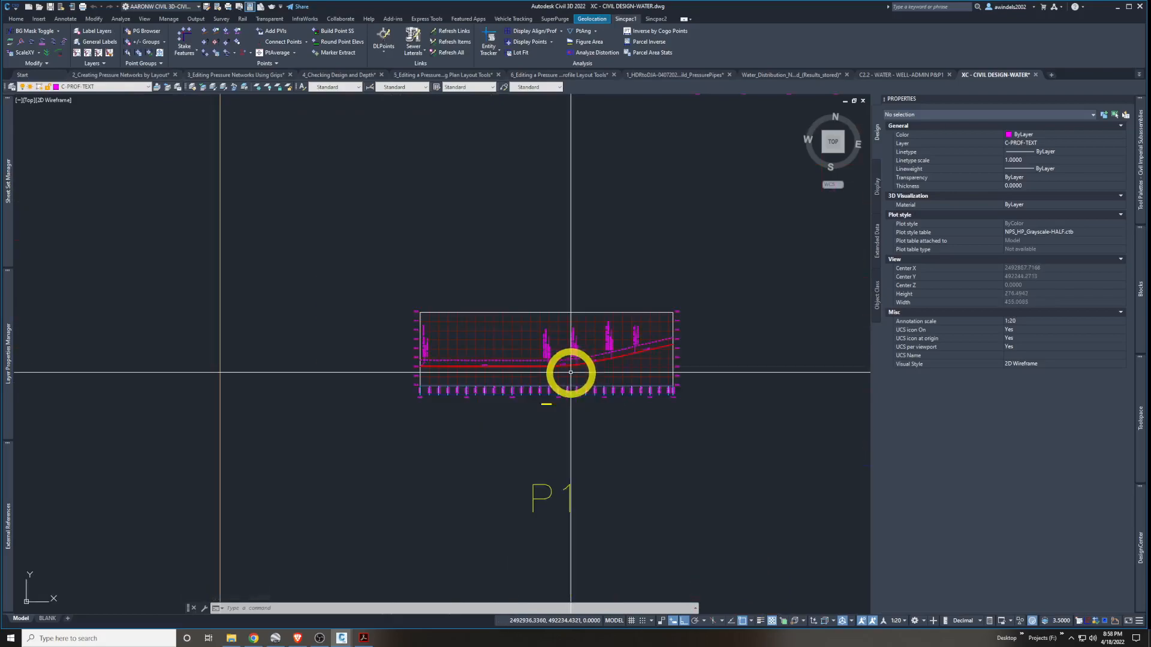
# Examine the curved water main in the first partial profile view of the Visitors Center to Tank group
pyautogui.moveTo(637, 406)
pyautogui.mouseDown(button='middle')
pyautogui.moveTo(506, 368)
pyautogui.moveTo(348, 345)
pyautogui.mouseUp(button='middle')
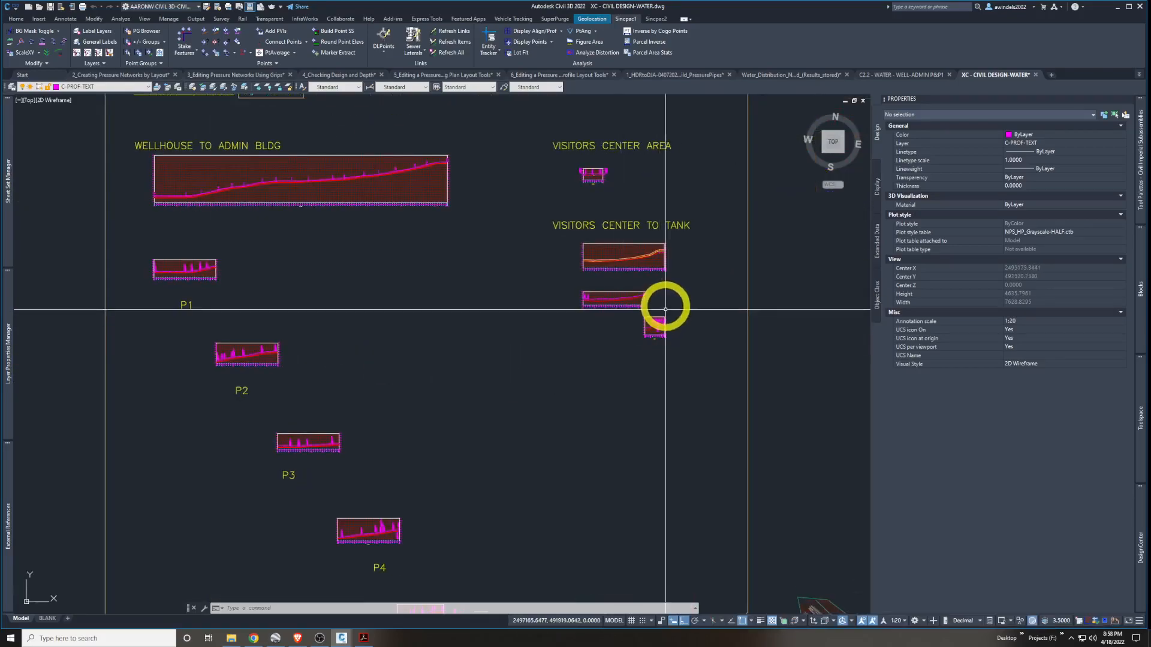
pyautogui.scroll(10, 636, 288)
pyautogui.moveTo(452, 562); pyautogui.dragTo(539, 352, button='middle')
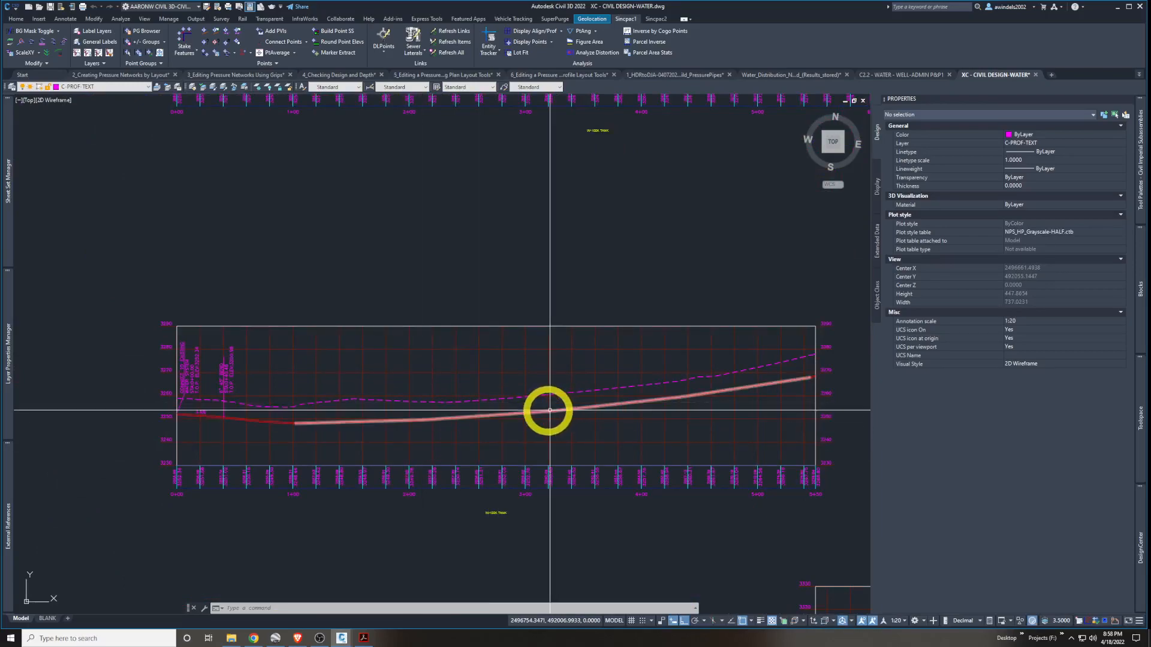
# Switch to Adobe Acrobat and examine sheet C2.8, the visitor center to tank water main plan and profile 1
pyautogui.click(364, 638)
pyautogui.scroll(3, 527, 389)
pyautogui.scroll(-2, 525, 390)
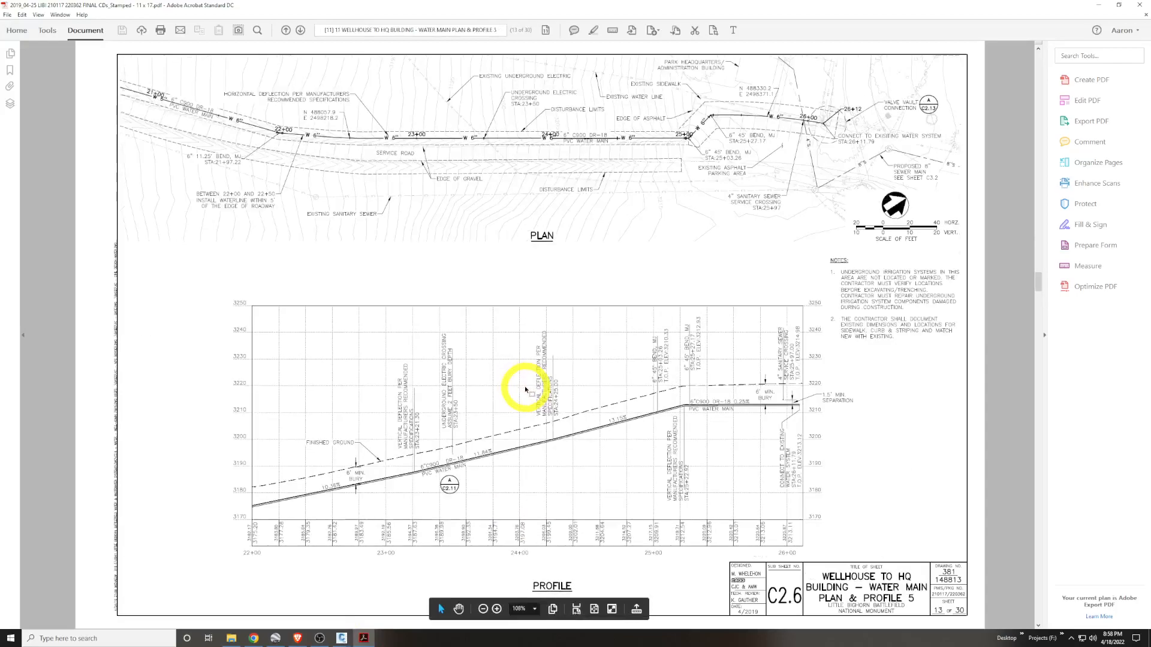
pyautogui.scroll(-3, 523, 387)
pyautogui.scroll(1, 522, 385)
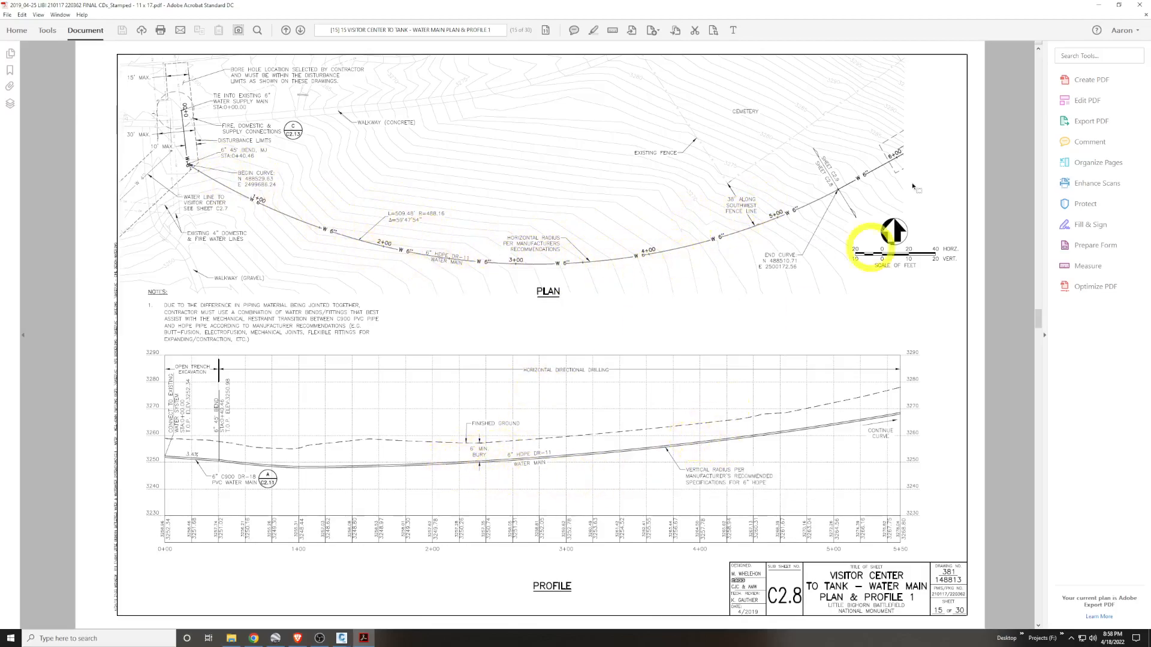
# Return to Civil 3D's 6_Editing a Pressure Network Using Profile Layout Tools drawing and show hydrant H and fittings F2 and F1 in plan
pyautogui.click(1099, 5)
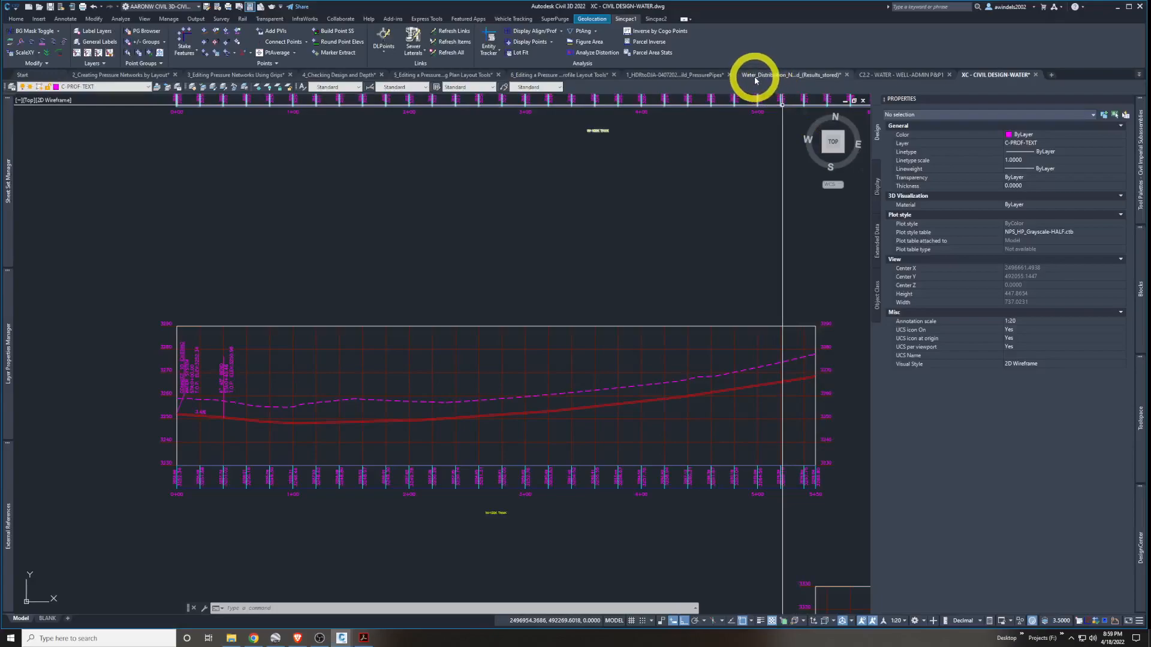
pyautogui.click(573, 75)
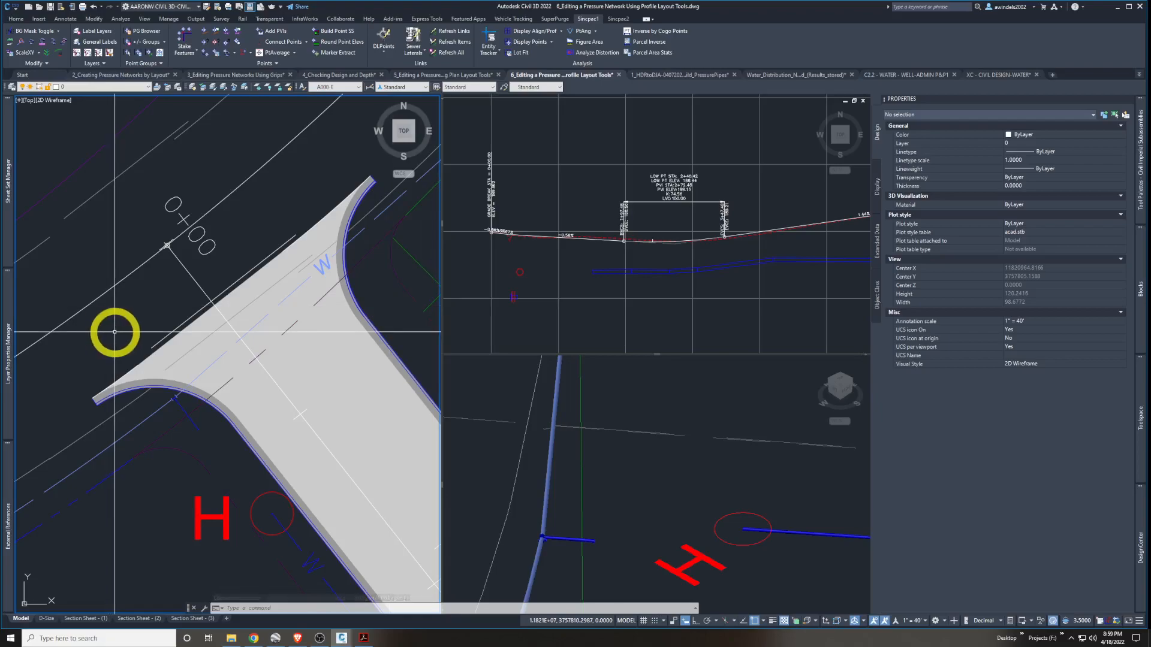
pyautogui.moveTo(115, 332); pyautogui.dragTo(181, 344, button='middle')
pyautogui.scroll(-3, 181, 344)
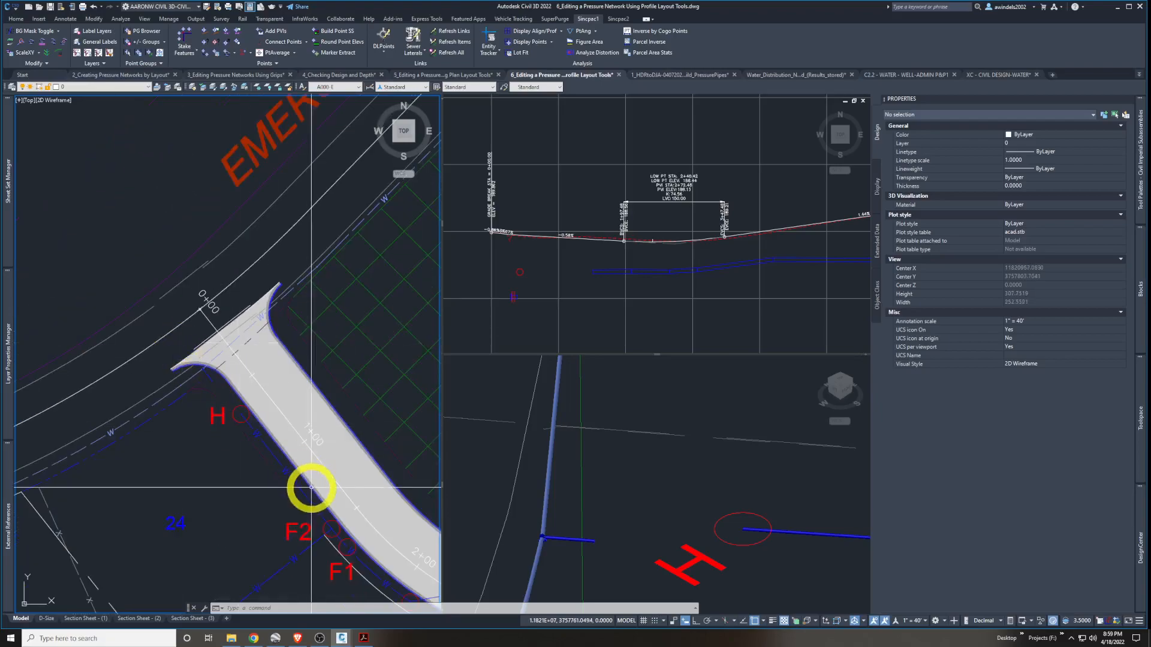
# Draw the pressure pipe between H and F2, together with the fitting at F2, in the Jordan Court profile view
pyautogui.click(282, 469)
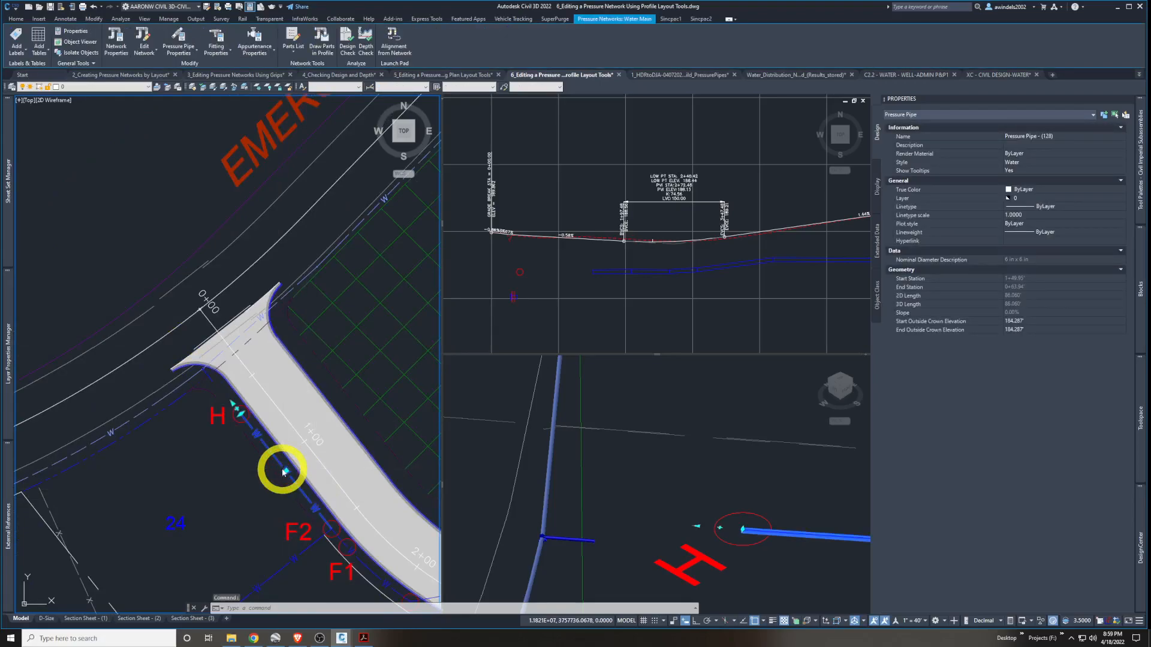
pyautogui.moveTo(282, 471); pyautogui.dragTo(276, 455, button='middle')
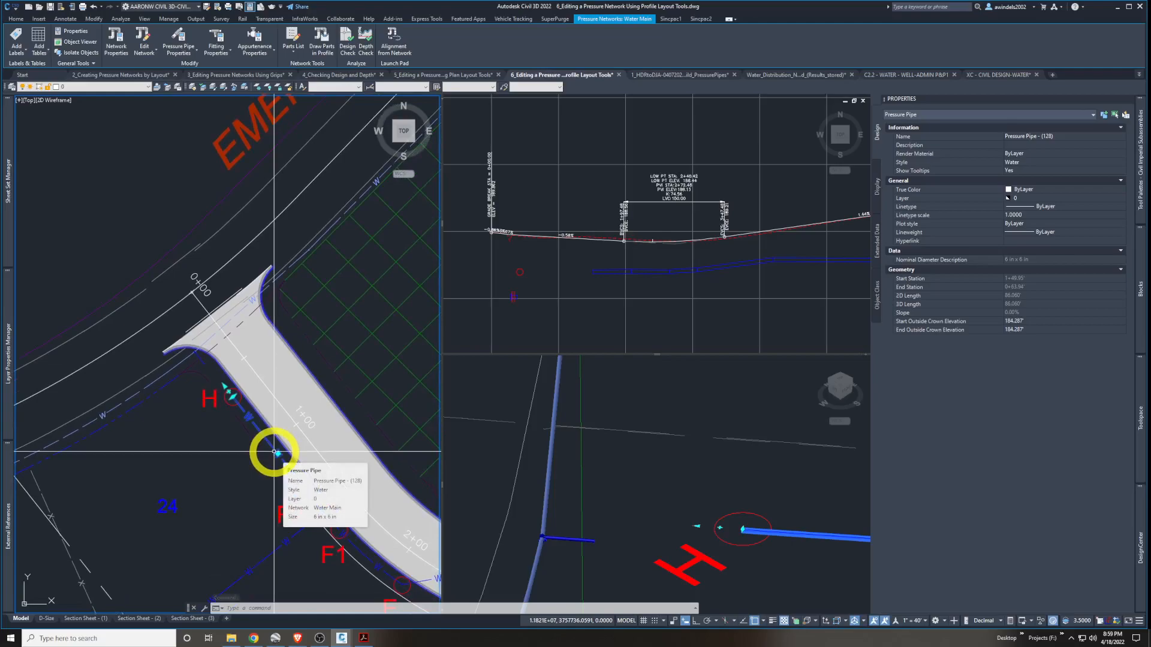
pyautogui.scroll(6, 303, 501)
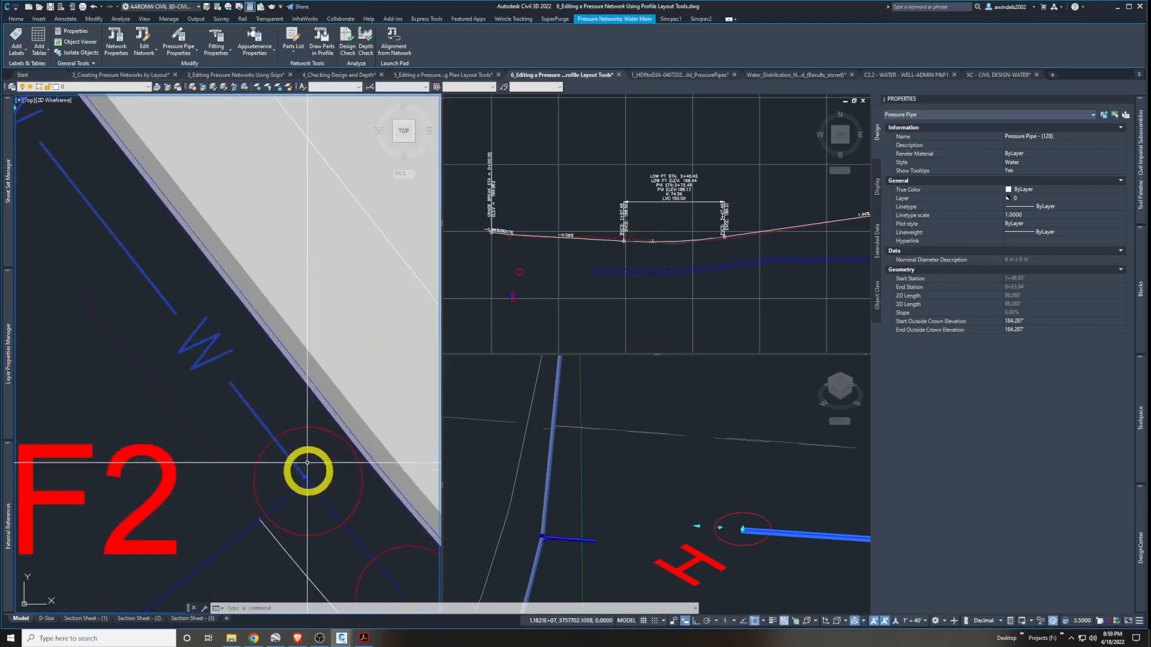
pyautogui.click(308, 480)
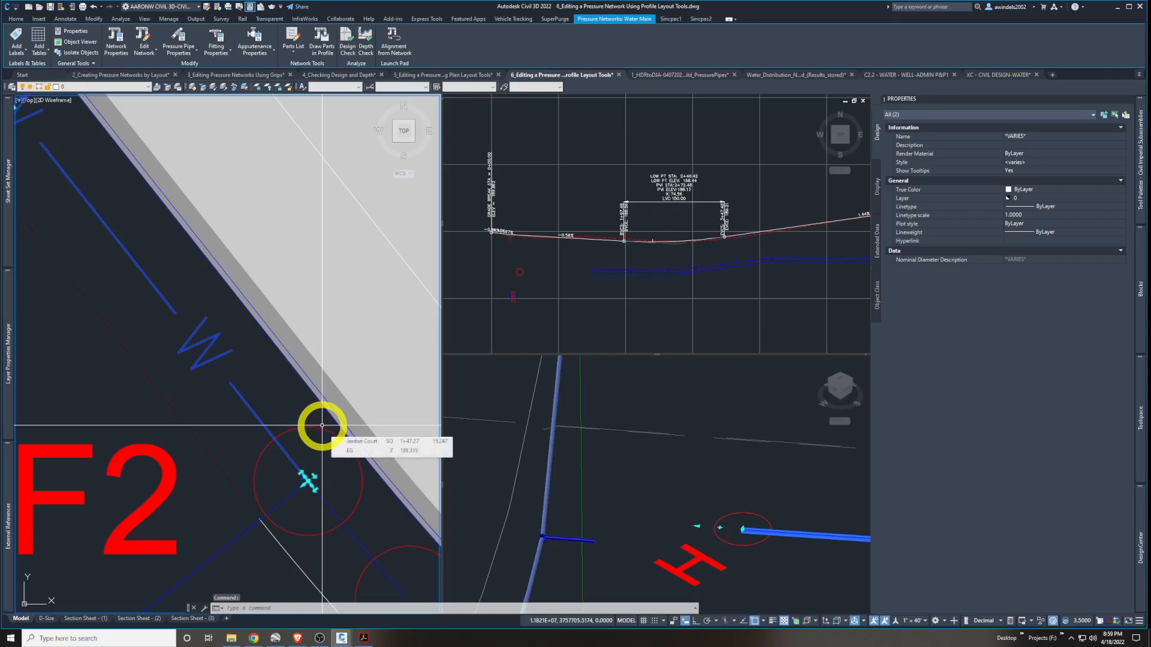
pyautogui.scroll(-5, 322, 426)
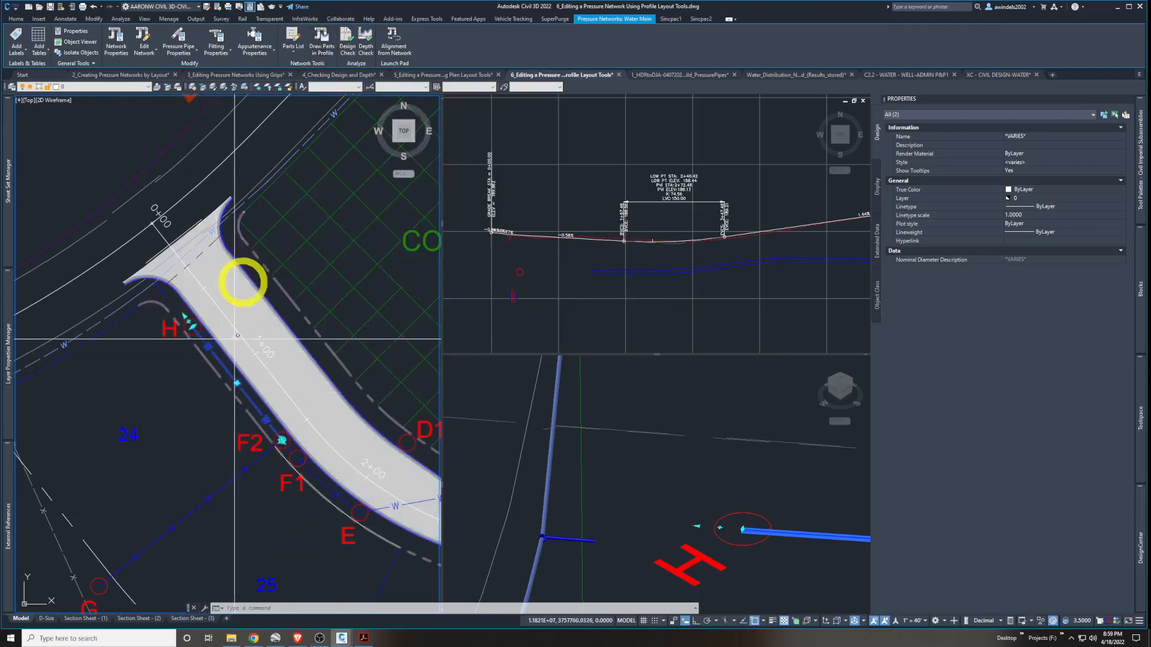
pyautogui.click(320, 41)
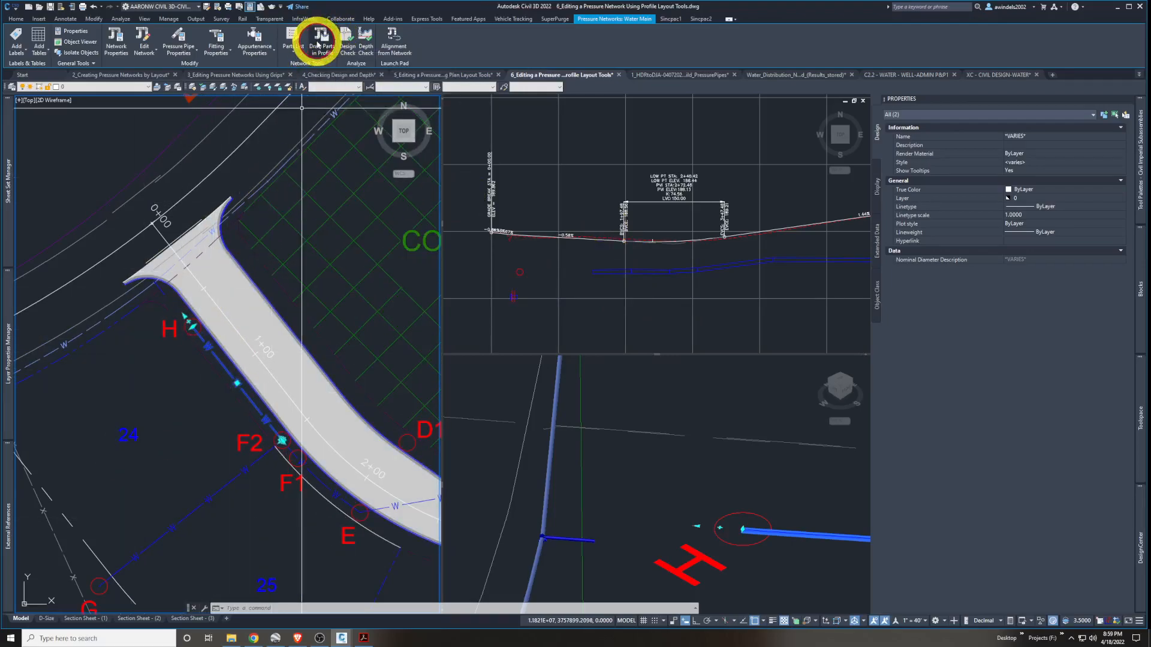
pyautogui.click(549, 285)
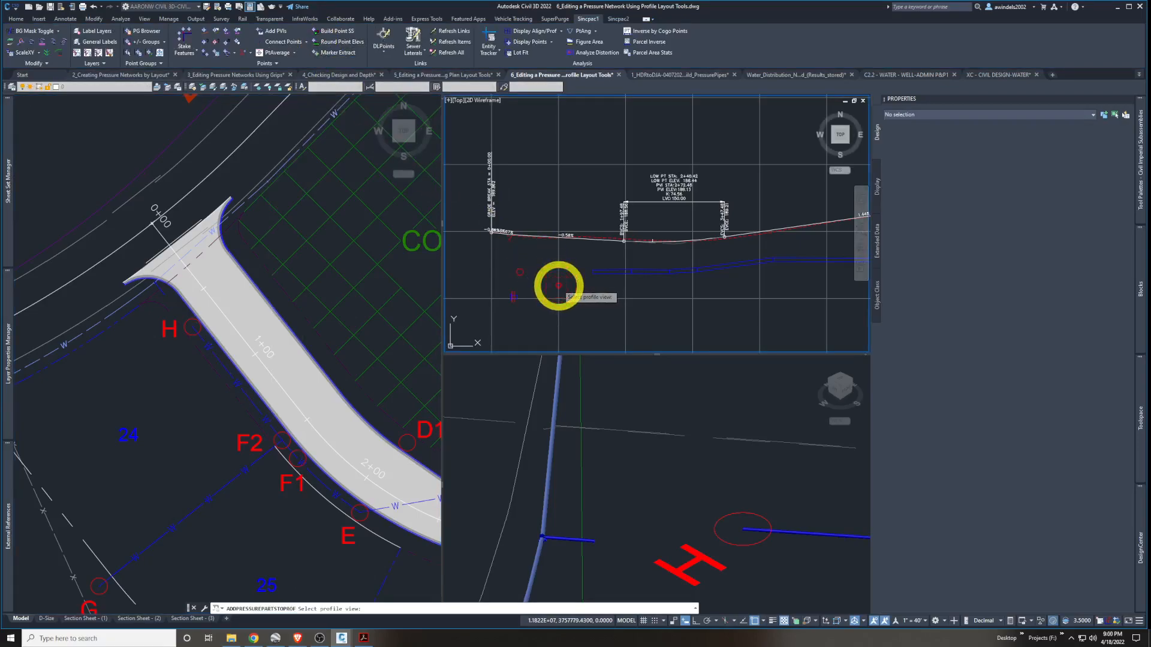
pyautogui.click(558, 286)
pyautogui.scroll(4, 649, 310)
pyautogui.moveTo(596, 300); pyautogui.dragTo(719, 293, button='middle')
pyautogui.moveTo(647, 282); pyautogui.dragTo(689, 269, button='middle')
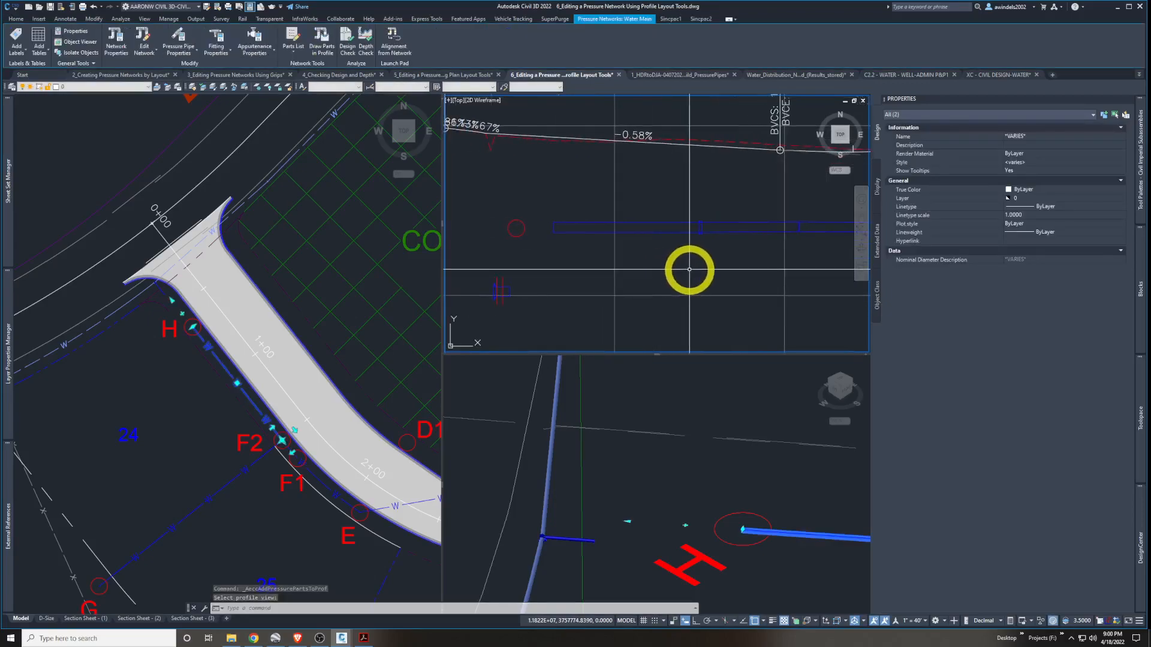
# Select the newly drawn part in the profile and open the Profile Layout Tools for the Water Main network
pyautogui.click(546, 294)
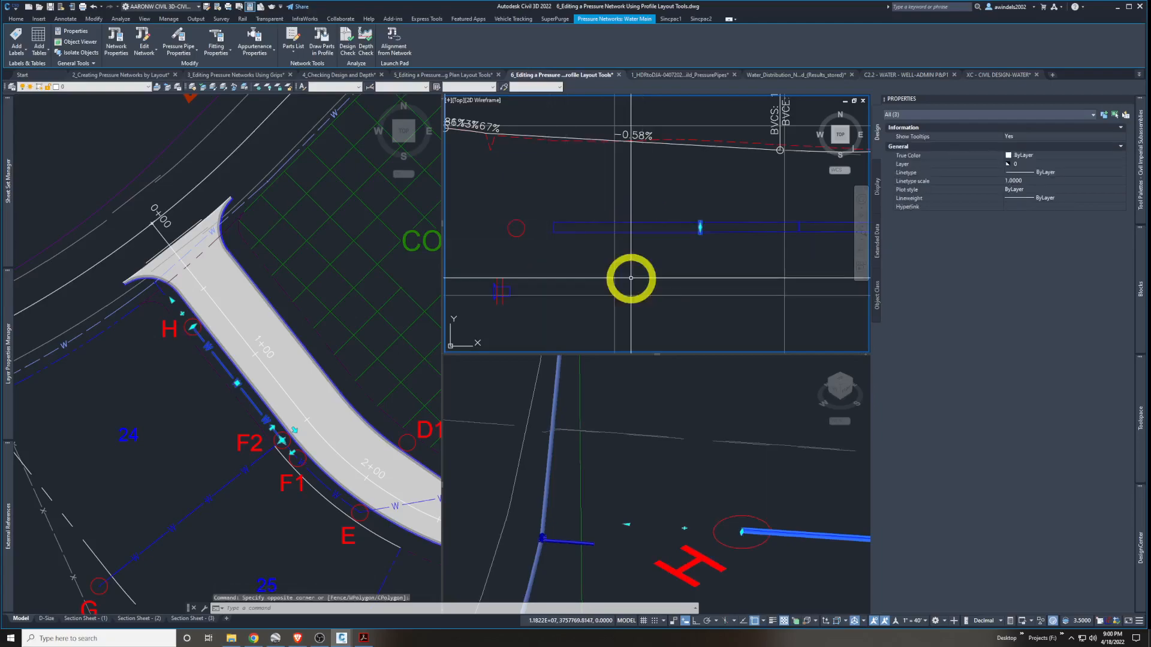
pyautogui.click(665, 247)
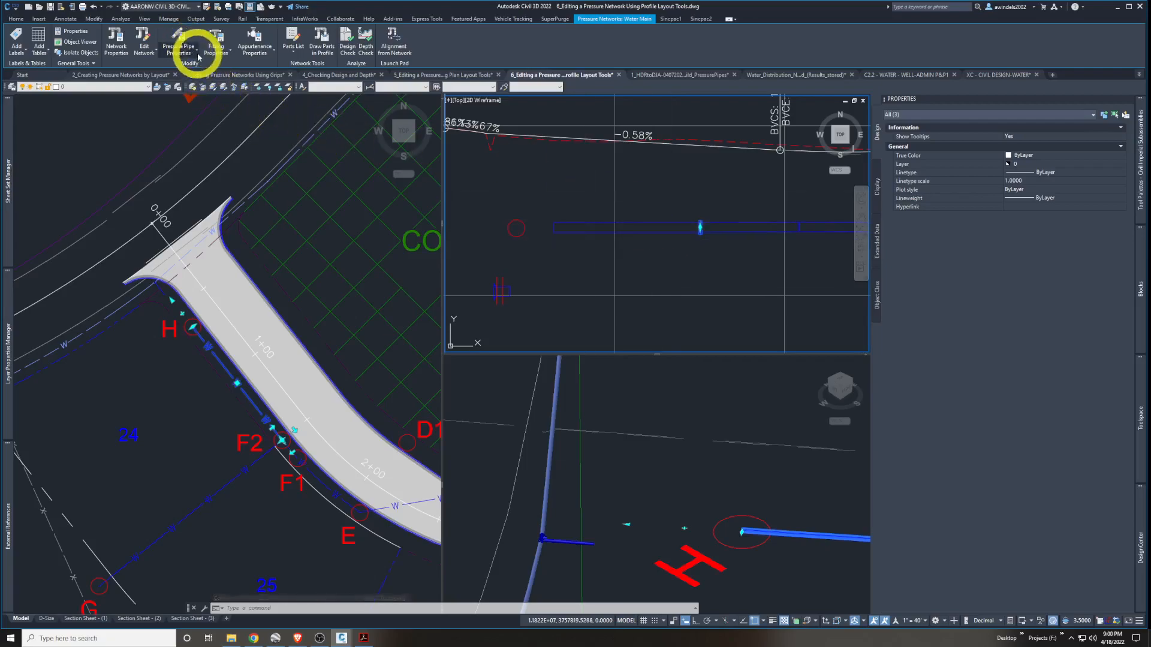
pyautogui.click(148, 53)
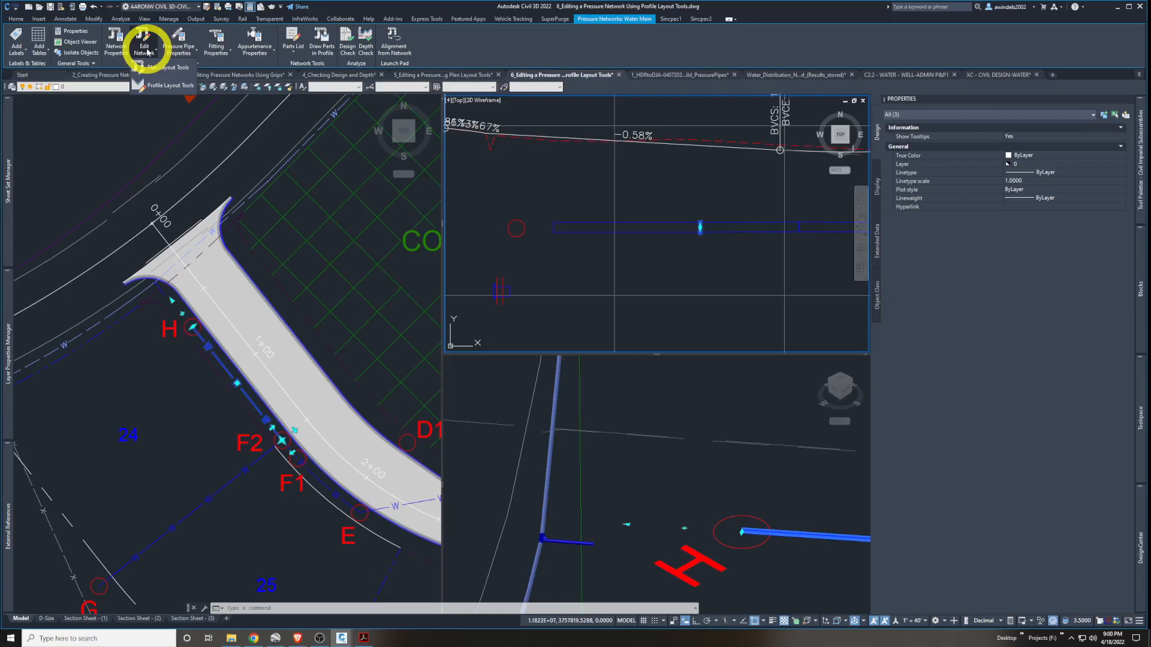
pyautogui.click(167, 88)
pyautogui.click(680, 261)
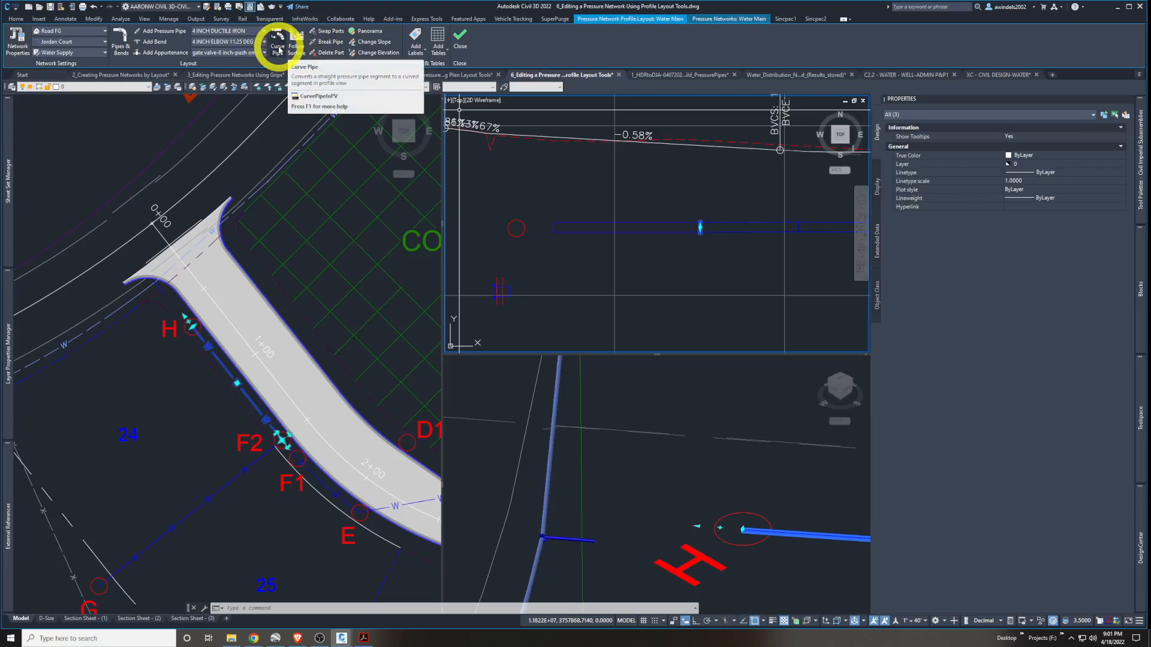
# Add a 4 INCH ELBOW 11.25 DEG bend, turned counterclockwise, at the open end of the short lower pipe in the profile
pyautogui.click(153, 42)
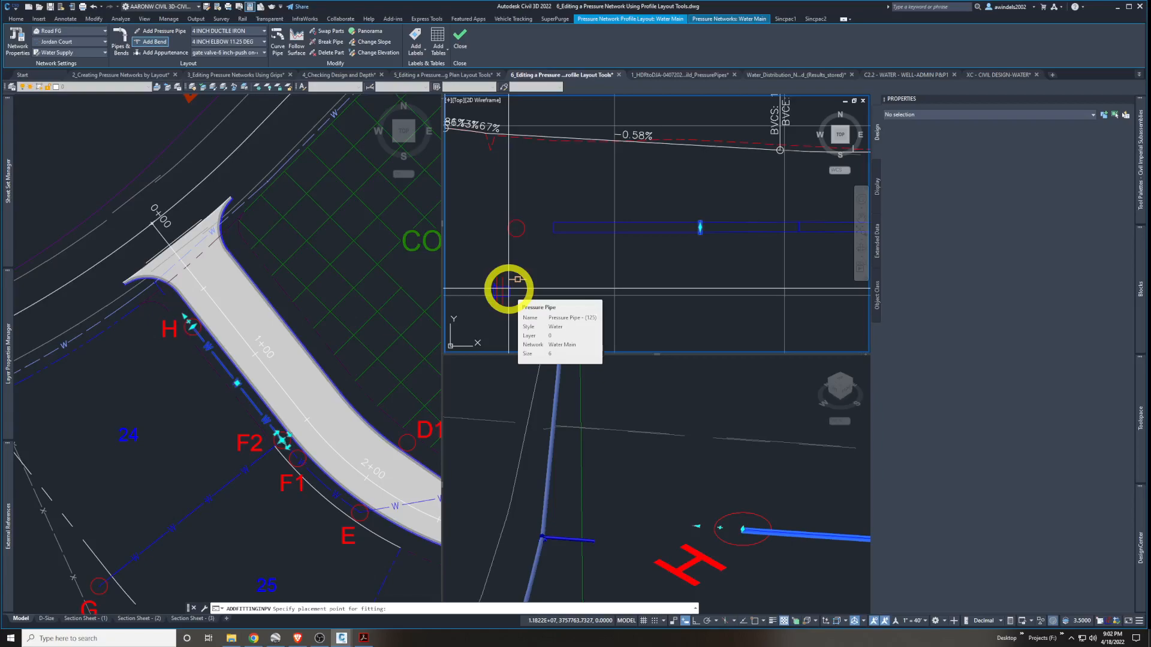
pyautogui.click(509, 289)
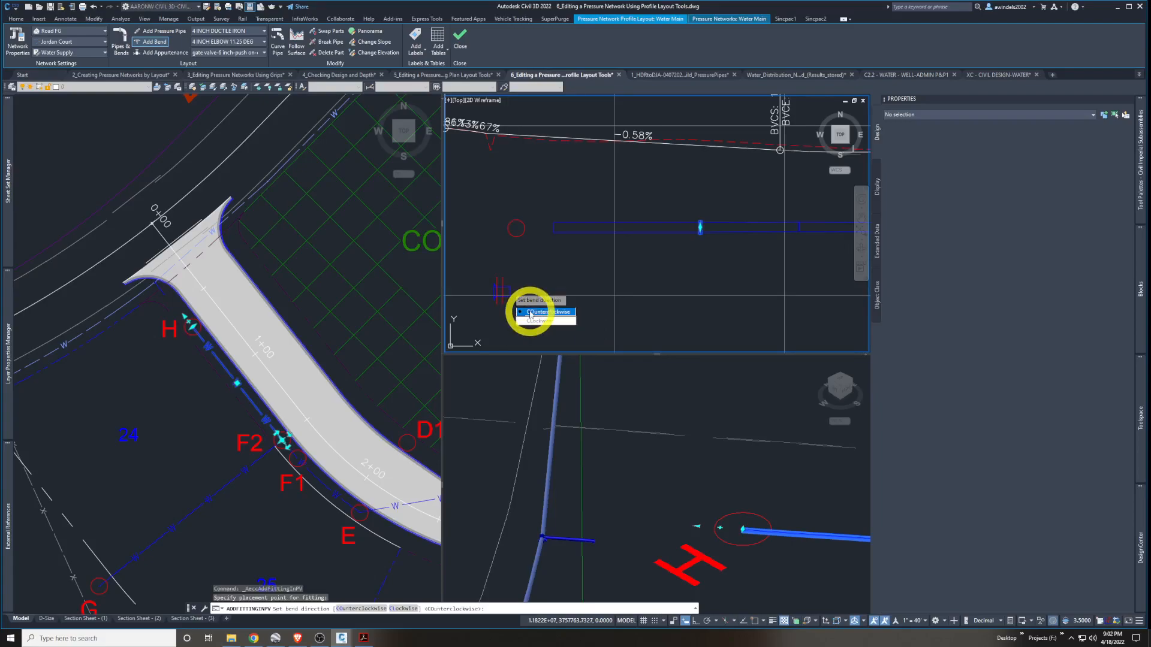
pyautogui.click(531, 312)
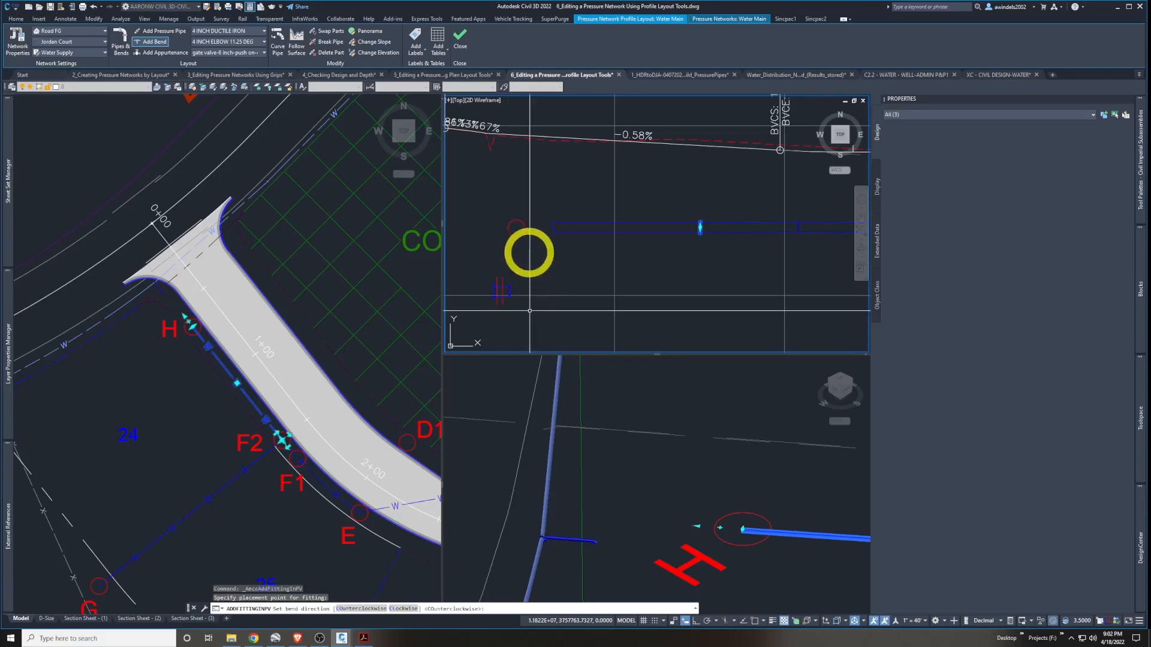
pyautogui.scroll(4, 514, 285)
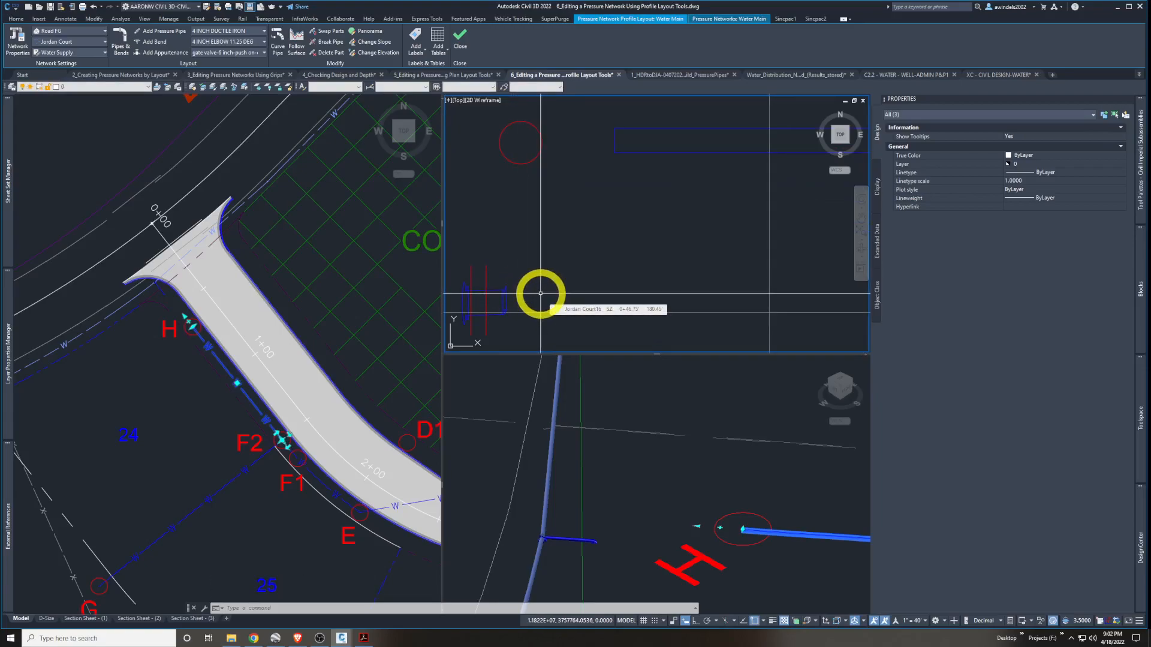
pyautogui.scroll(2, 528, 300)
pyautogui.scroll(-2, 558, 293)
pyautogui.scroll(3, 506, 302)
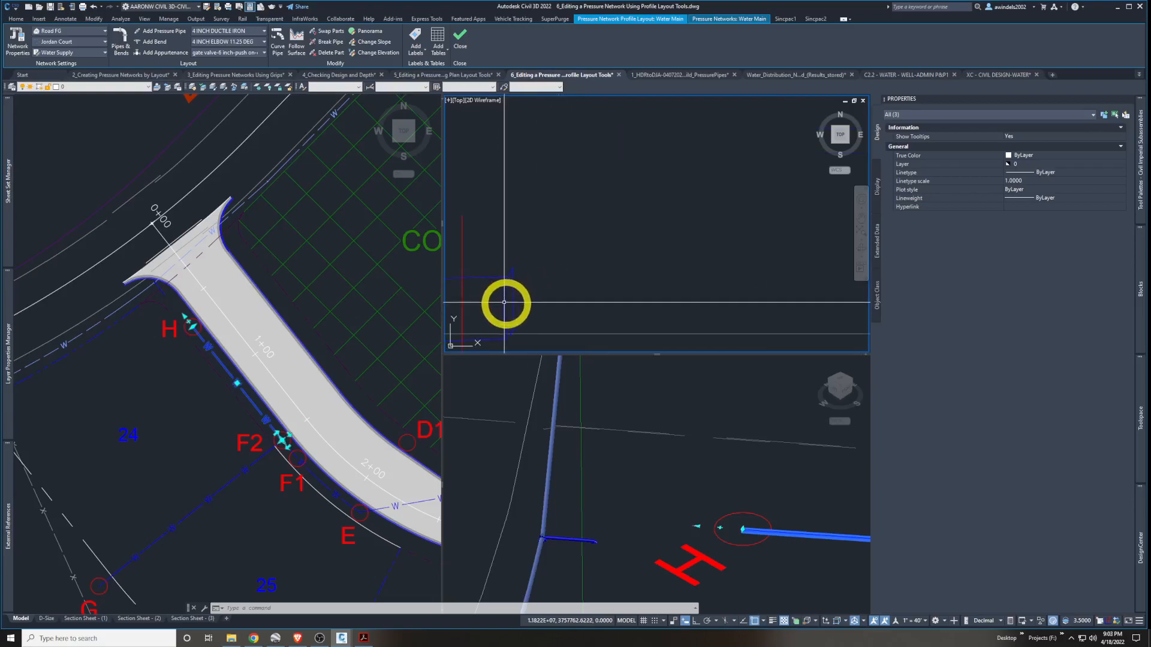
pyautogui.scroll(-3, 590, 270)
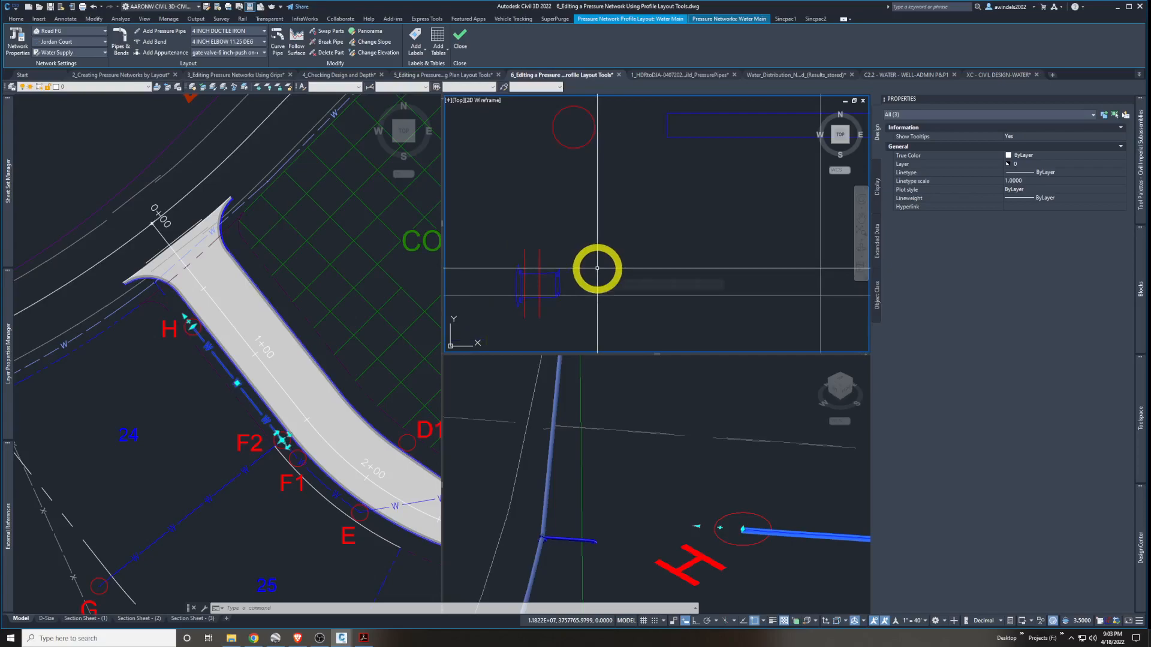
# Set the pipe size to 6 INCH DUCTILE IRON and try to add a pressure pipe from the new elbow to the upper main's open end
pyautogui.click(238, 33)
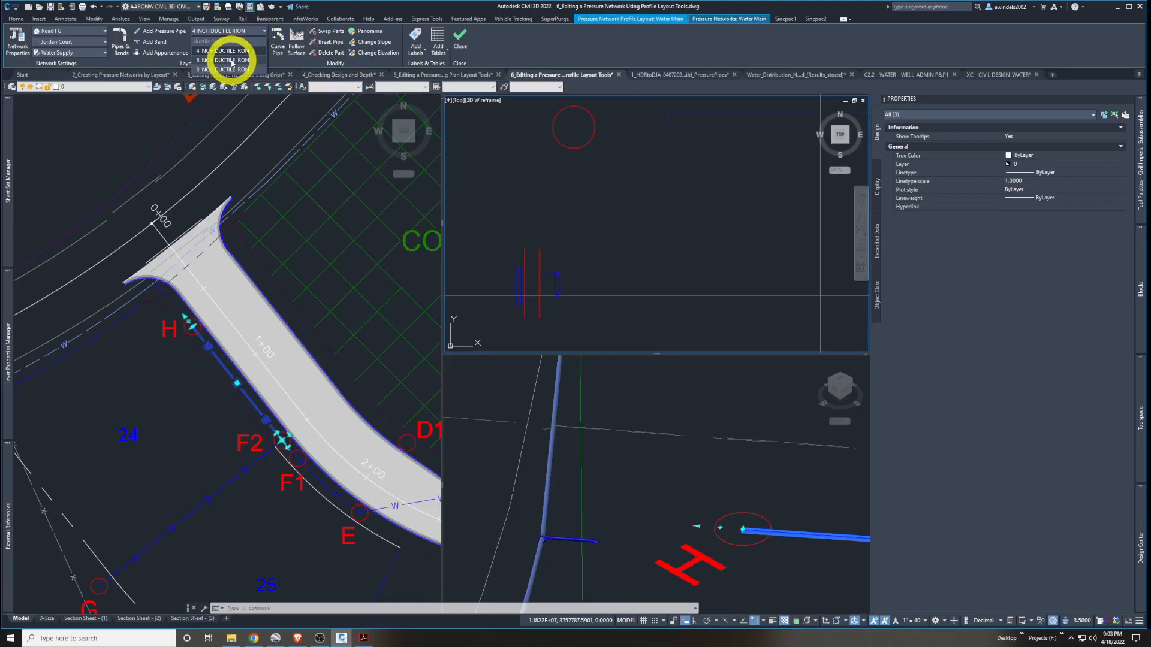
pyautogui.click(232, 61)
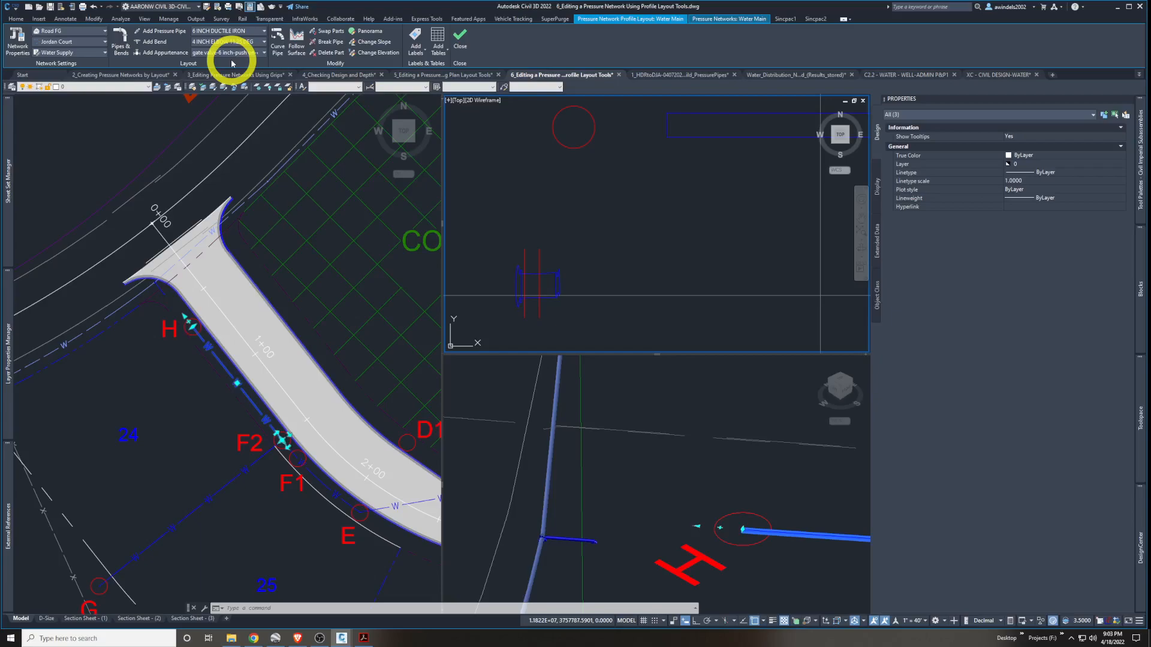
pyautogui.click(174, 32)
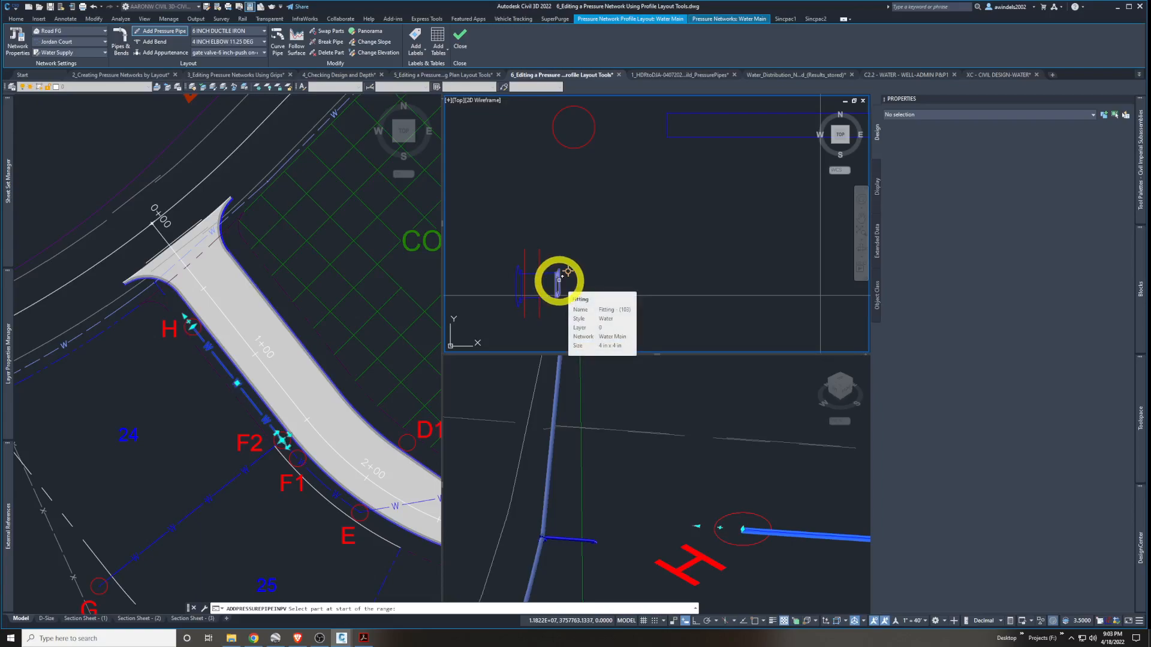
pyautogui.click(559, 279)
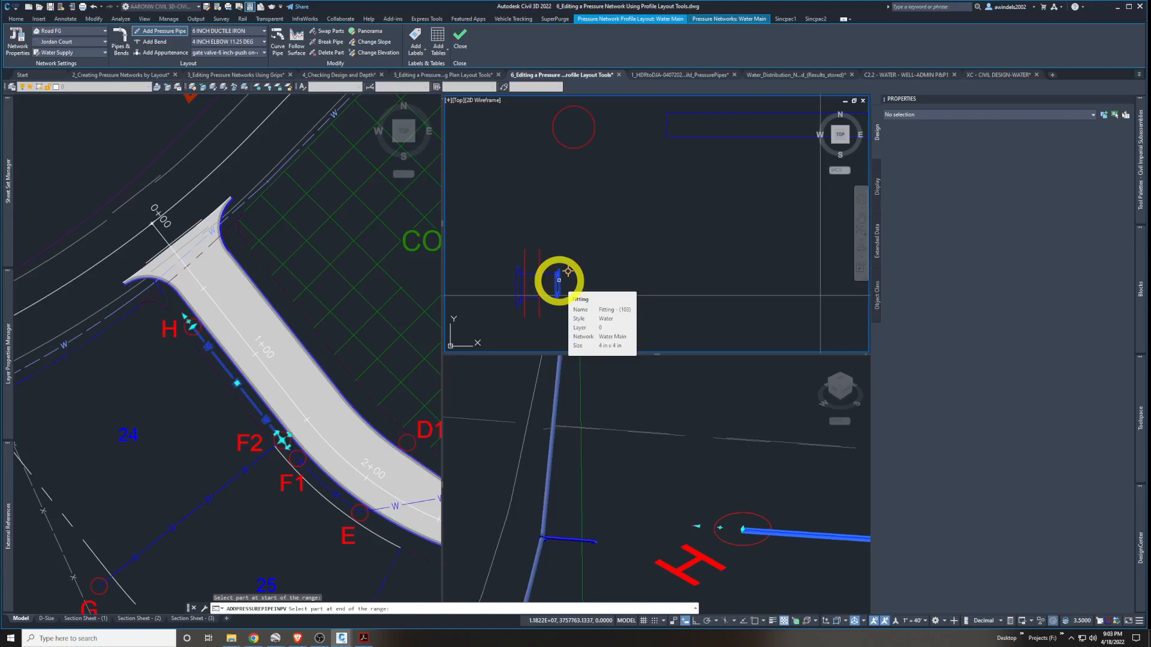
pyautogui.moveTo(600, 260); pyautogui.dragTo(581, 306, button='middle')
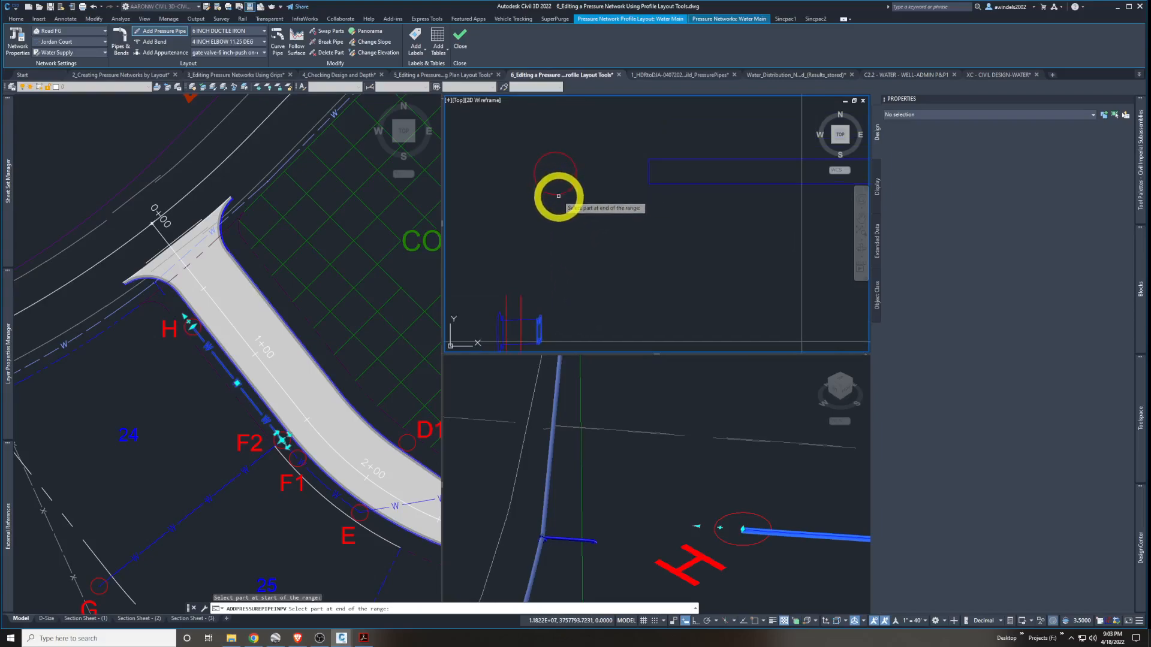
pyautogui.click(650, 172)
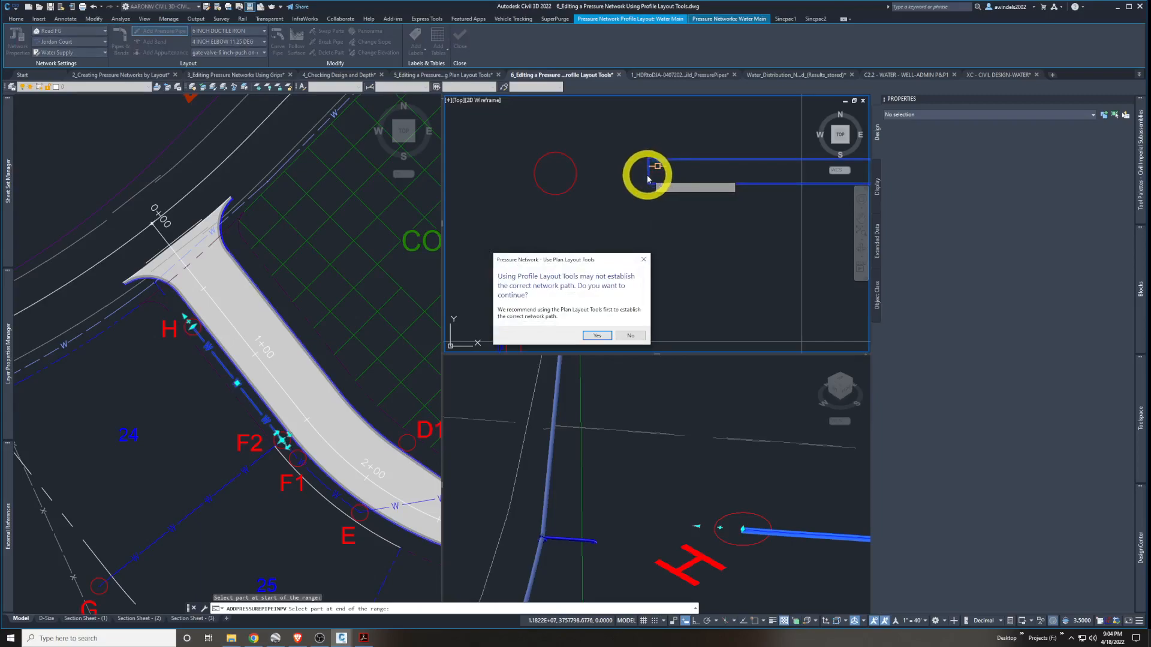
pyautogui.click(590, 336)
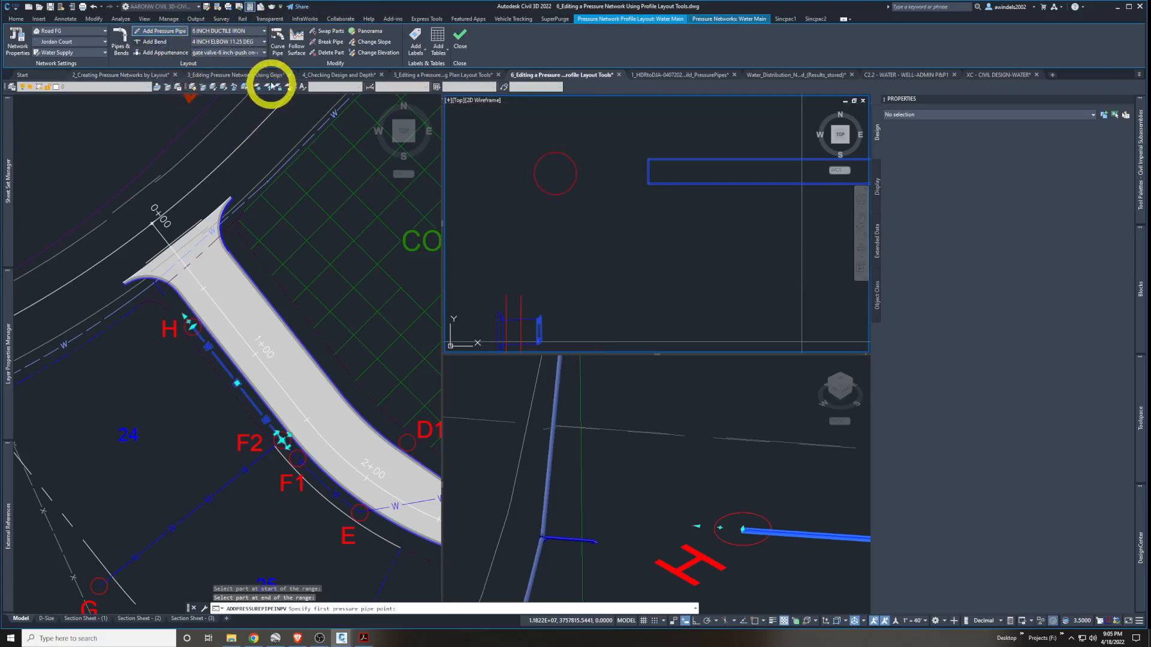
# Choose 6 INCH ELBOW 45 DEG and try to place a bend at the centre of the circle in the profile
pyautogui.click(200, 42)
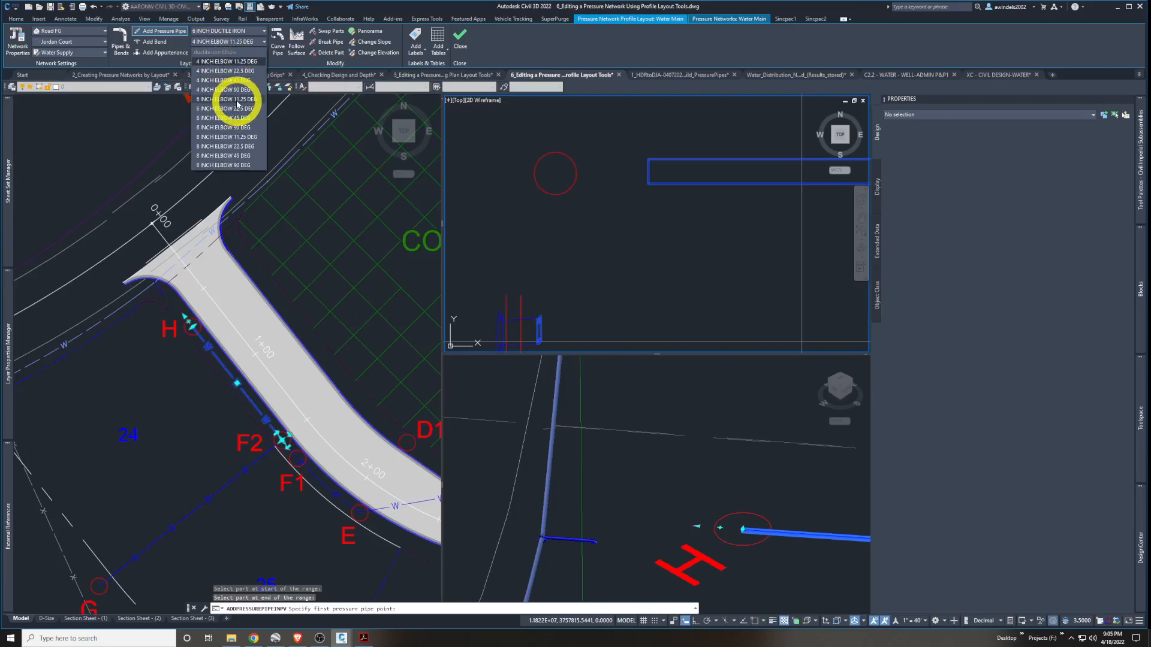
pyautogui.click(240, 118)
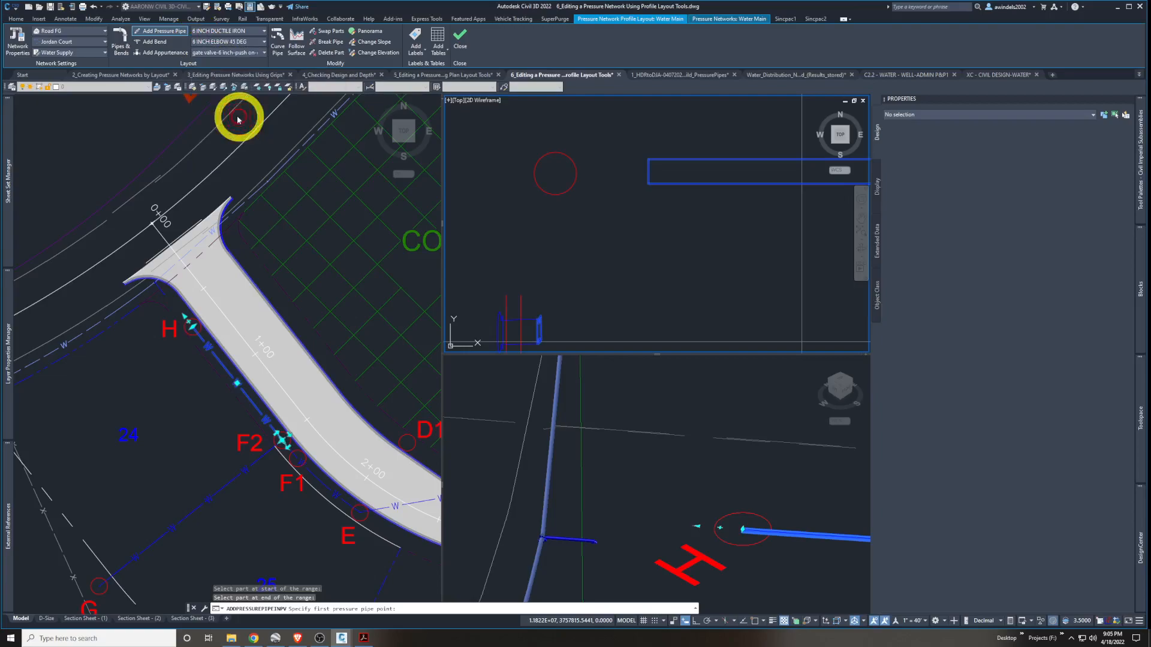
pyautogui.click(155, 42)
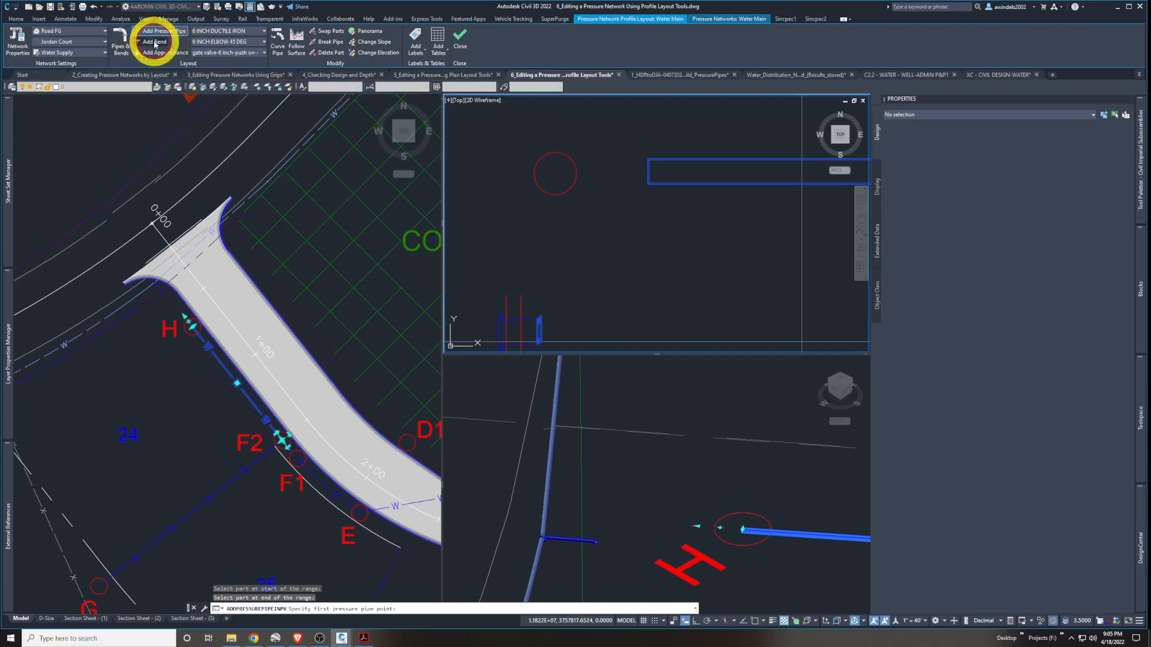
pyautogui.keyDown('shift'); pyautogui.rightClick(541, 178); pyautogui.keyUp('shift')
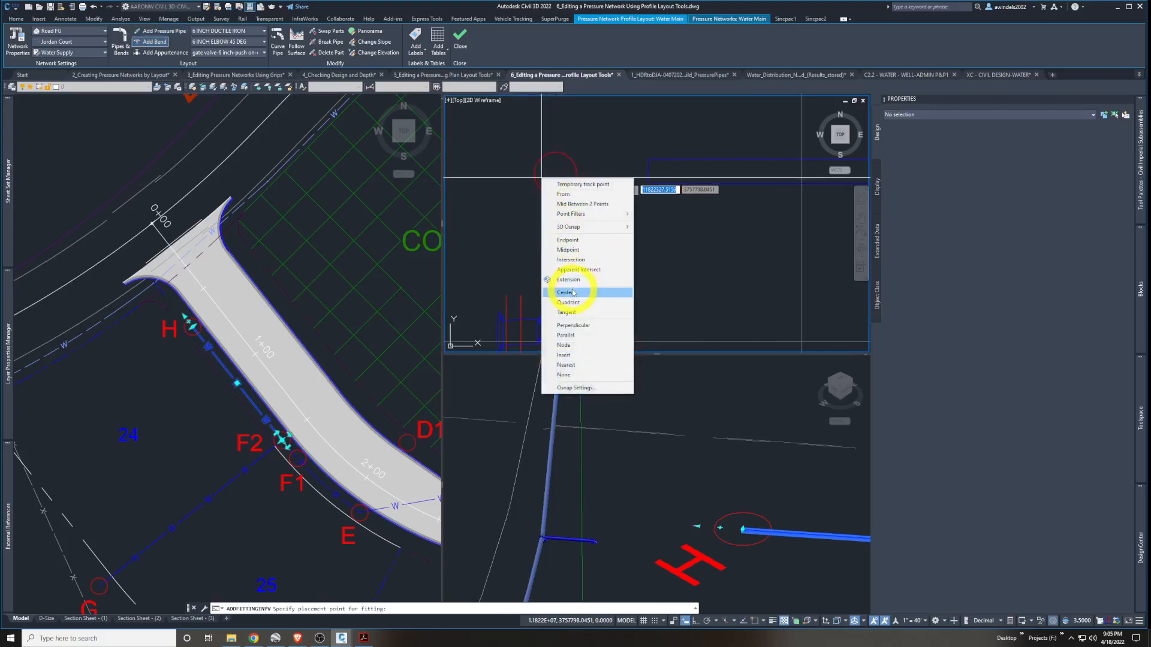
pyautogui.click(574, 293)
pyautogui.click(556, 175)
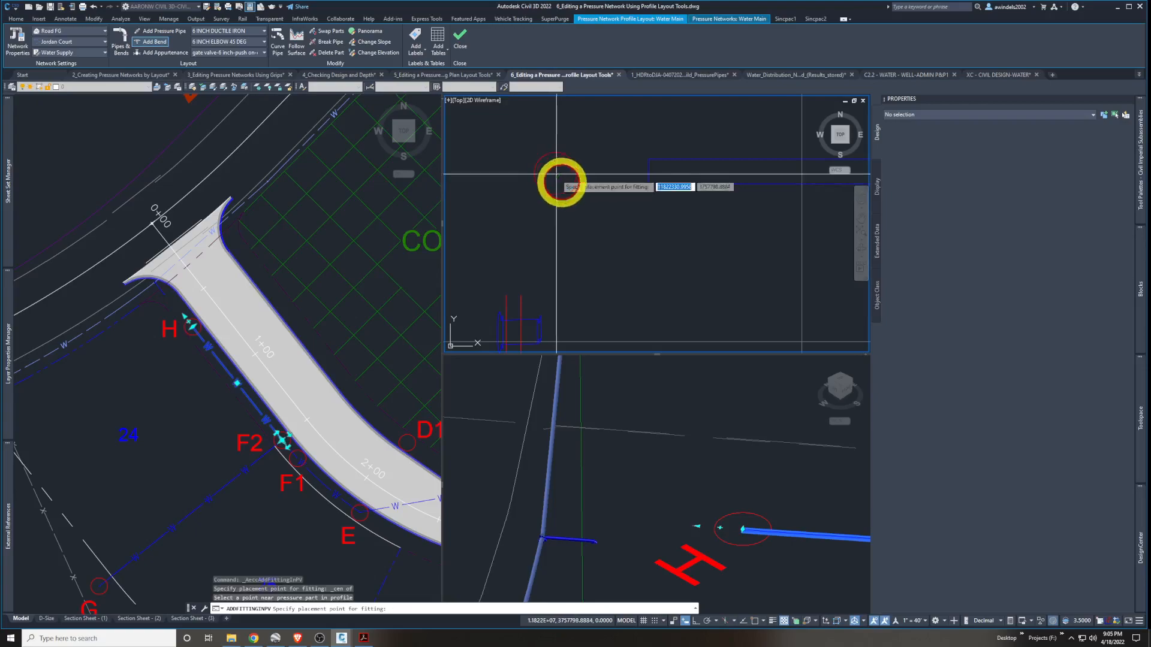
pyautogui.click(616, 263)
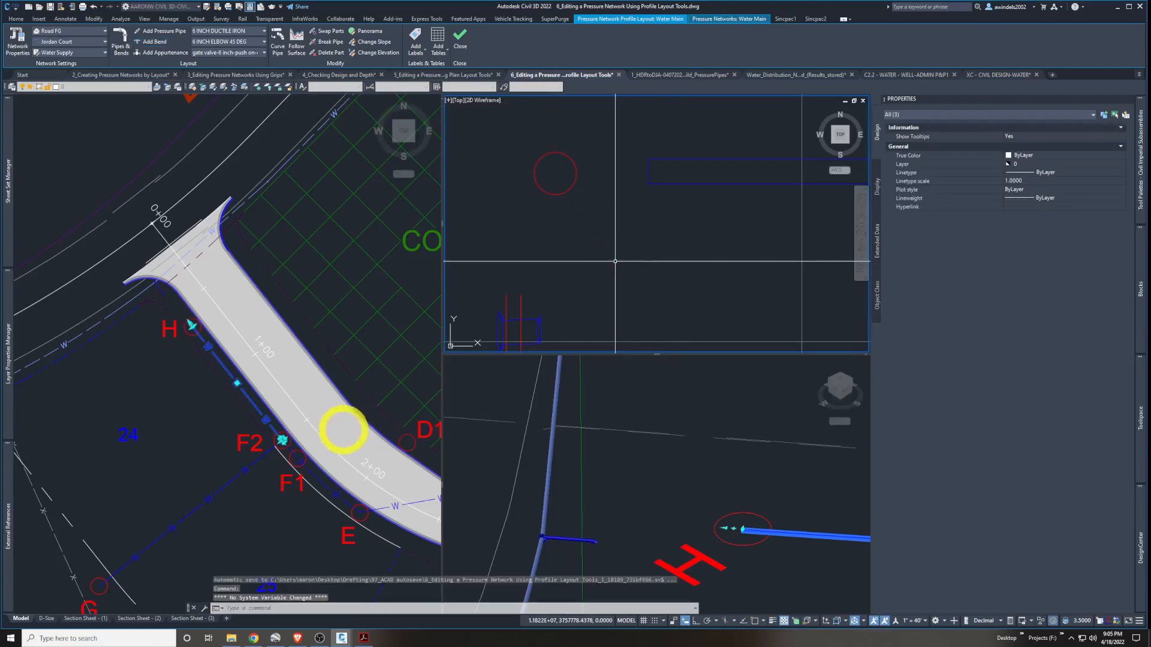
# Examine the new elbow and the open pipe end at H in the 3D view
pyautogui.click(663, 517)
pyautogui.scroll(3, 607, 538)
pyautogui.moveTo(590, 554); pyautogui.dragTo(528, 507, button='middle')
pyautogui.scroll(-1, 660, 473)
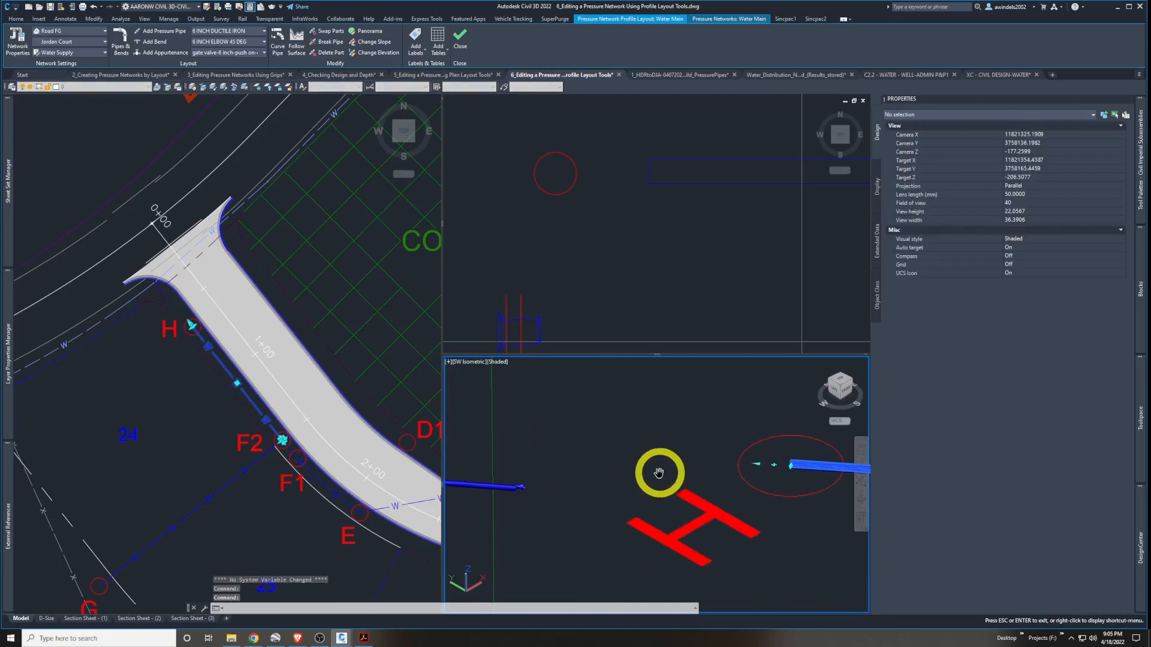
pyautogui.scroll(-1, 657, 475)
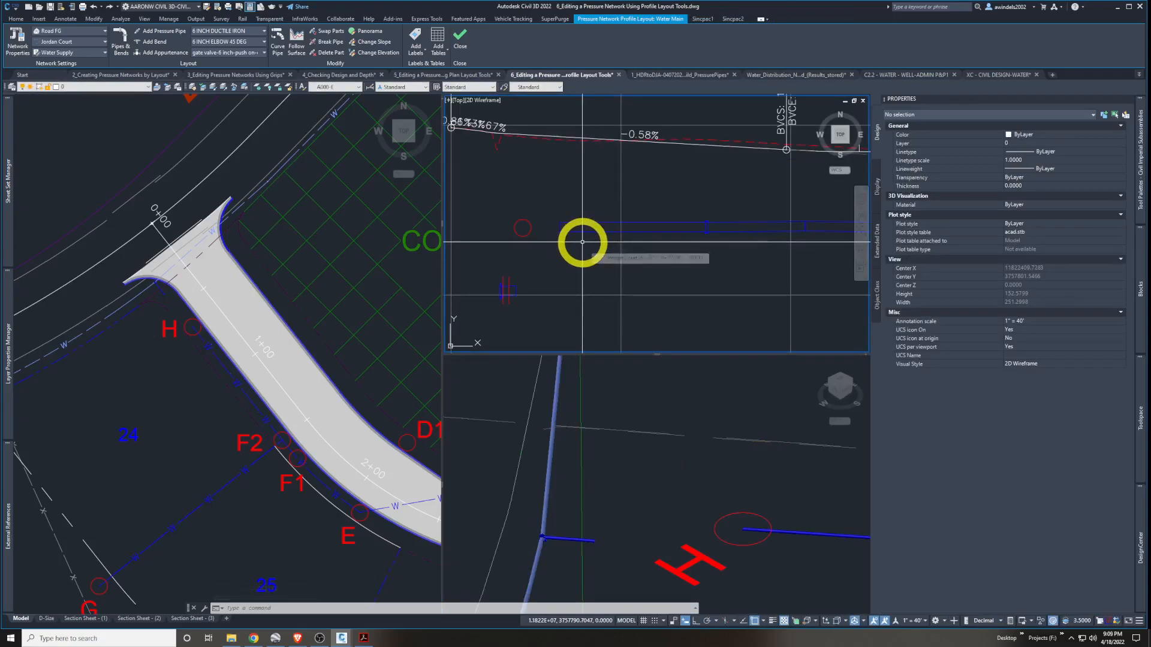
# Add a 6 INCH ELBOW 45 DEG bend, turned counterclockwise, at the open end of the short lower pipe in the profile
pyautogui.moveTo(575, 254); pyautogui.dragTo(607, 276, button='middle')
pyautogui.moveTo(616, 291); pyautogui.dragTo(636, 281, button='middle')
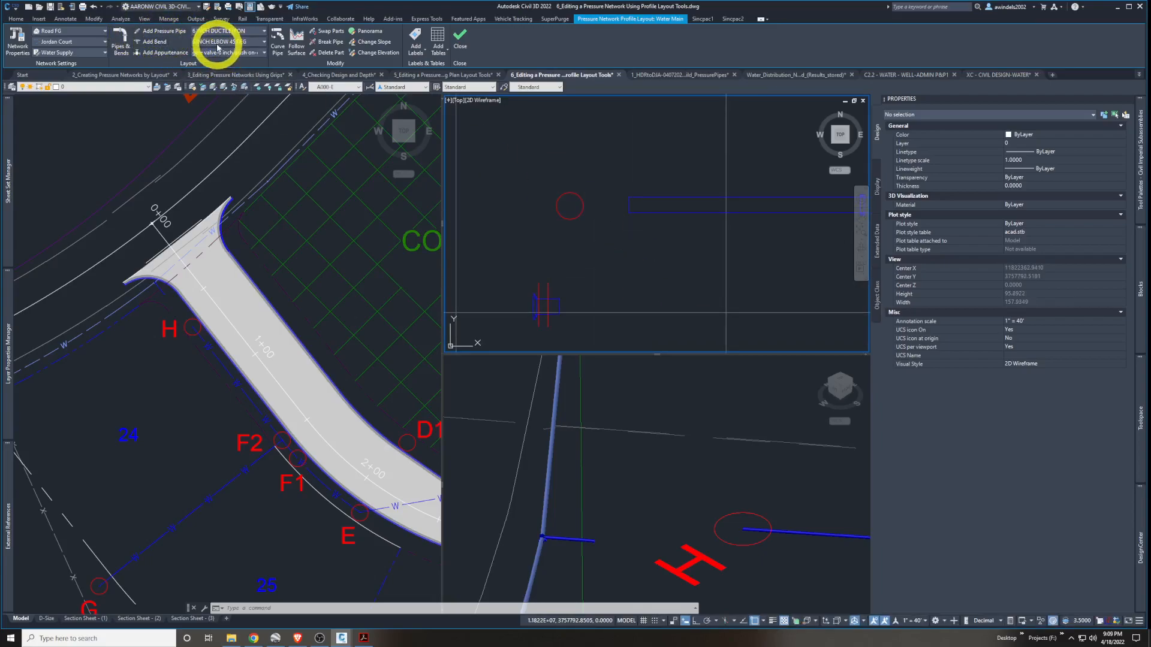
pyautogui.click(159, 43)
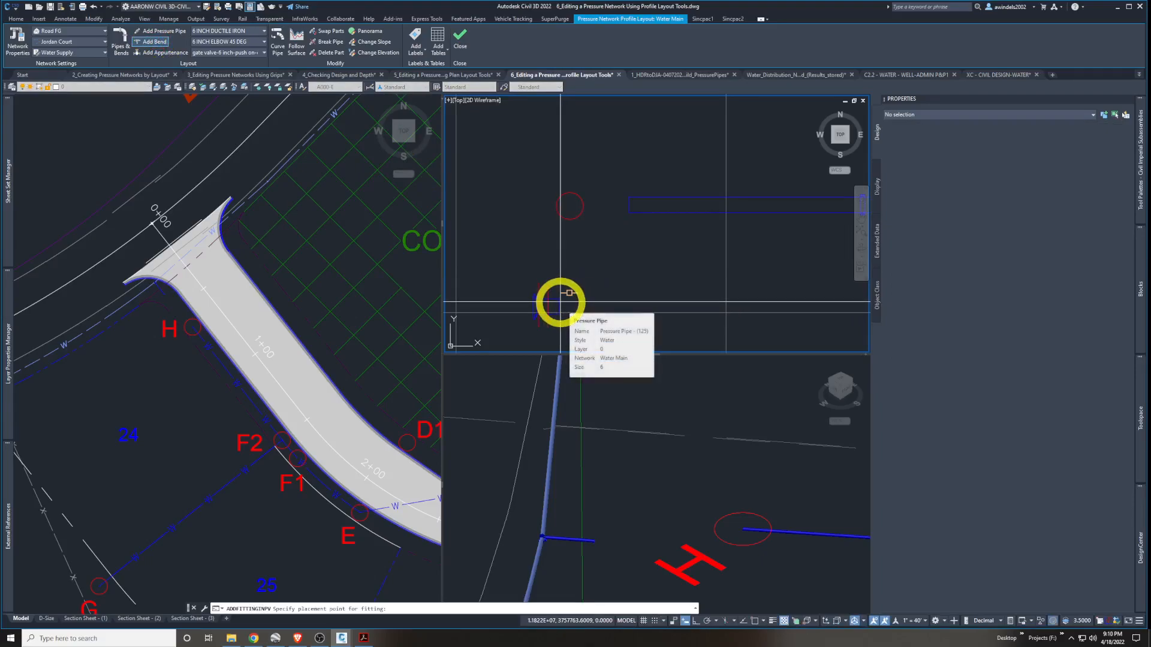
pyautogui.click(560, 303)
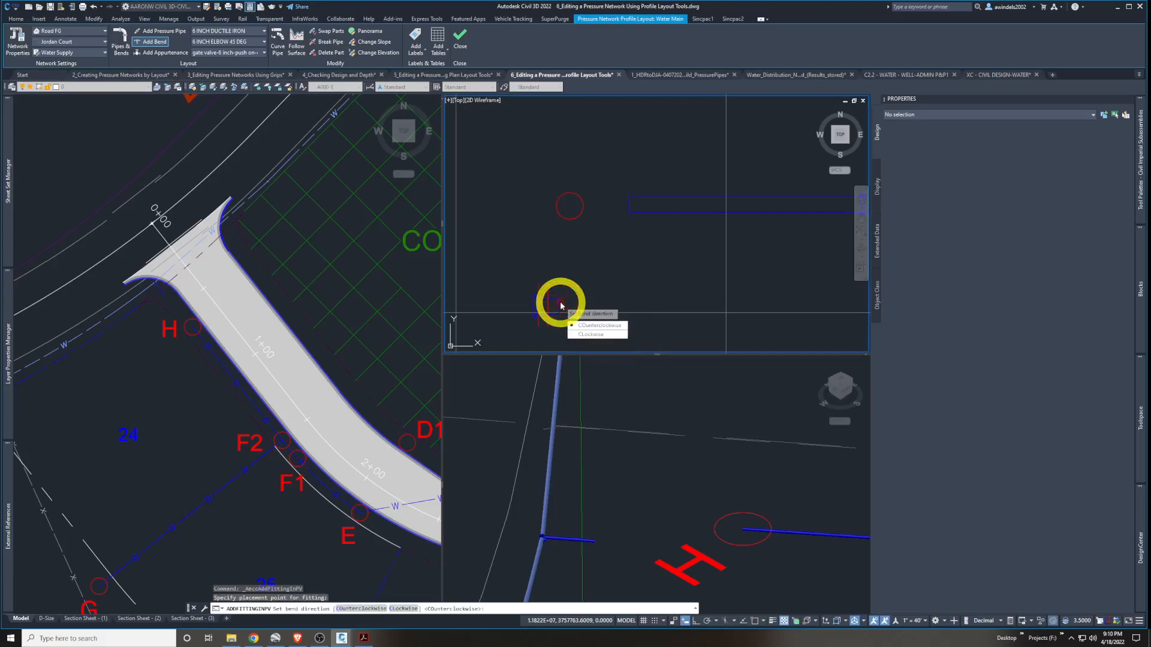
pyautogui.click(590, 325)
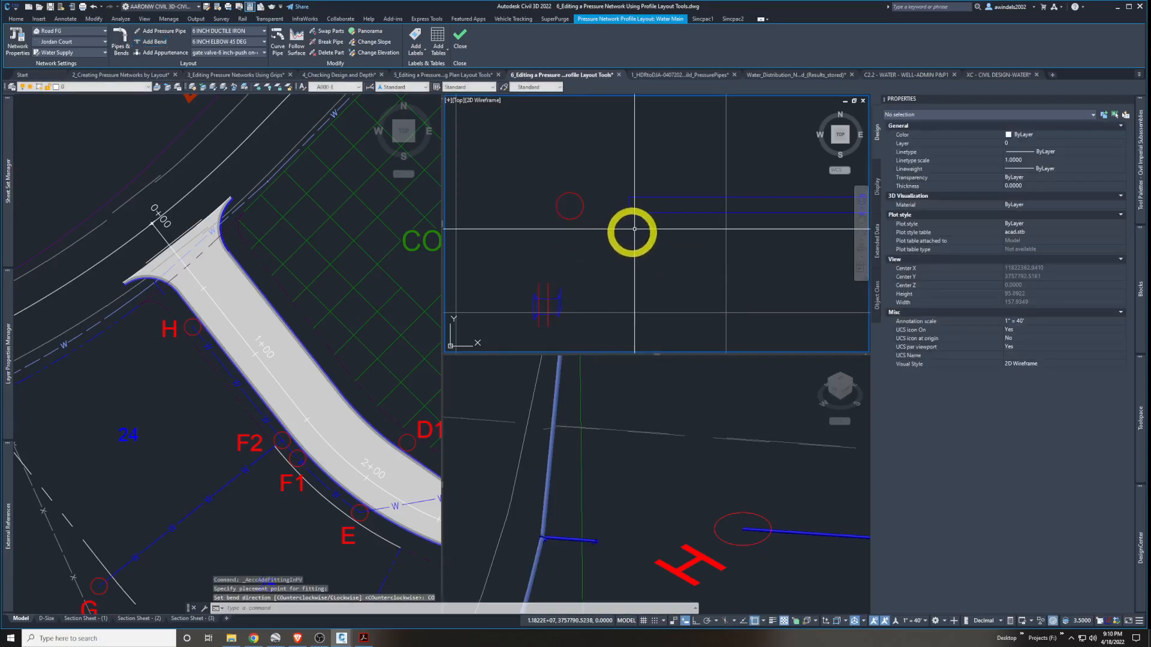
# Add a 6 INCH DUCTILE IRON pressure pipe from the new elbow to the red circle's centre, using the upper main as the range end
pyautogui.moveTo(640, 261); pyautogui.dragTo(605, 260, button='middle')
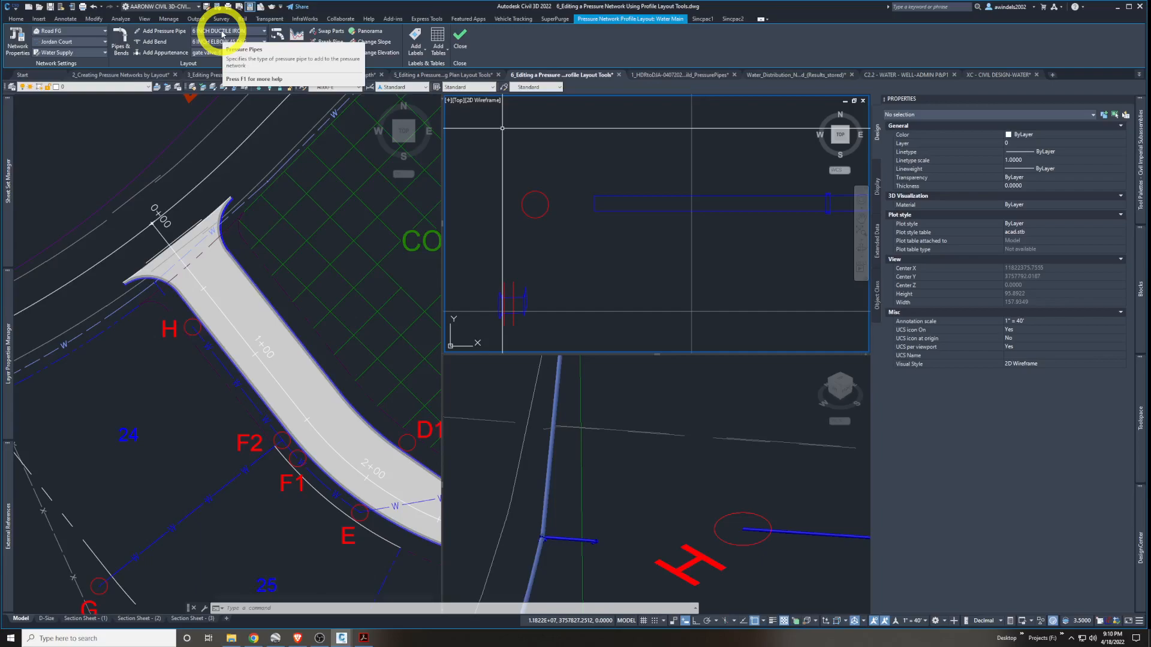
pyautogui.click(174, 34)
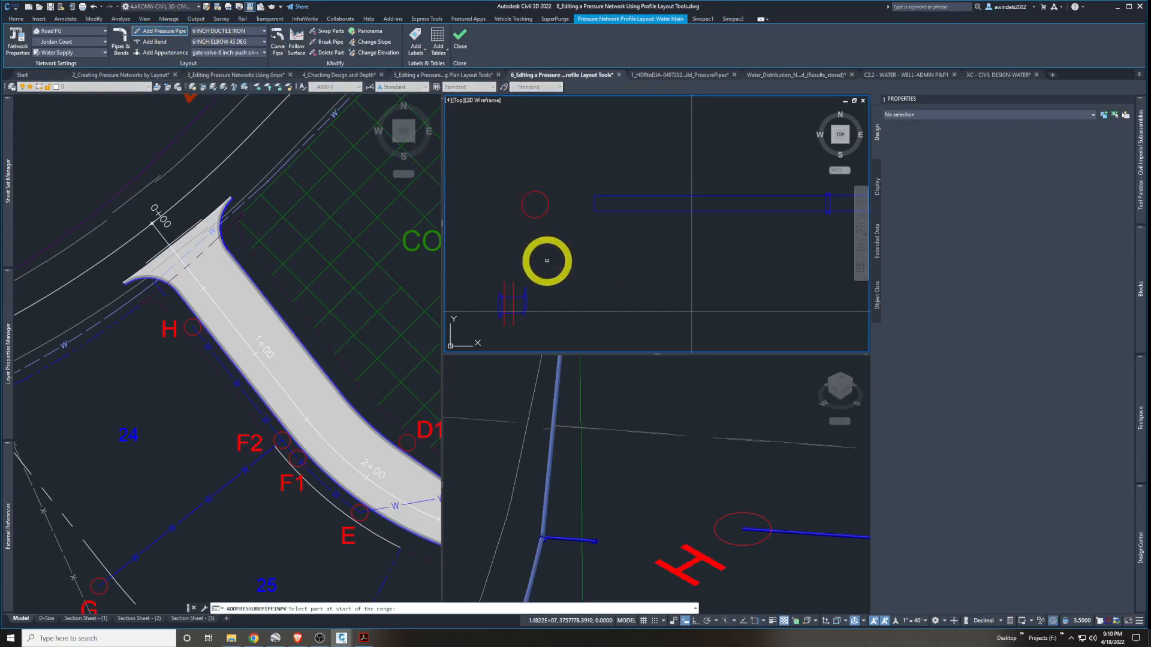
pyautogui.click(527, 297)
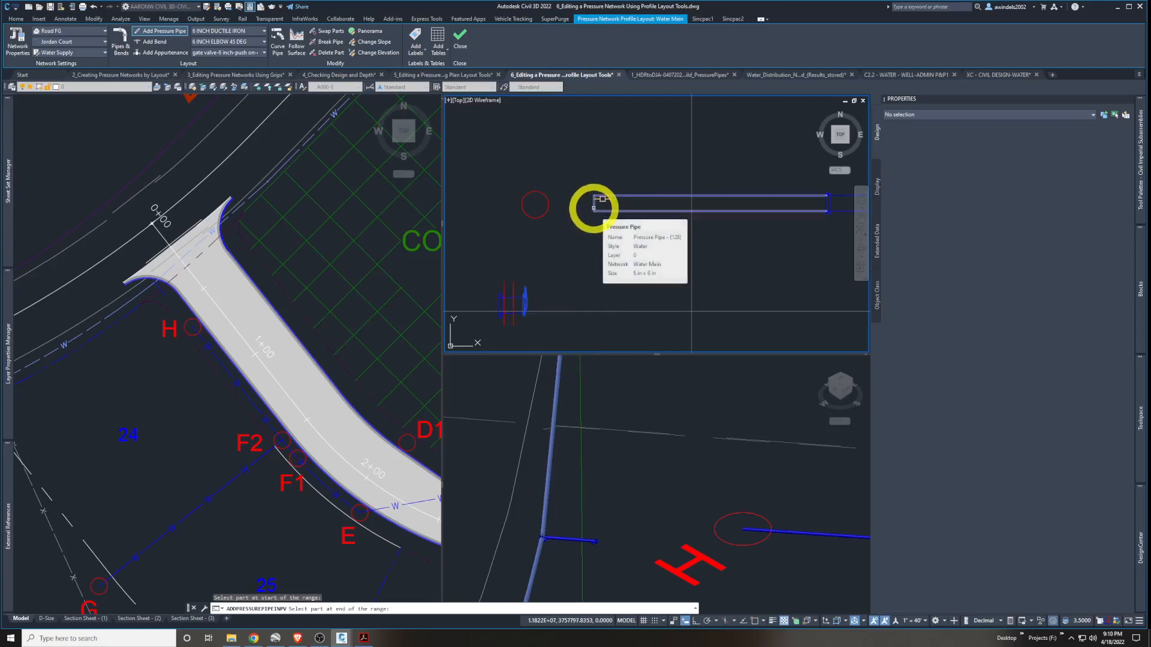
pyautogui.click(594, 206)
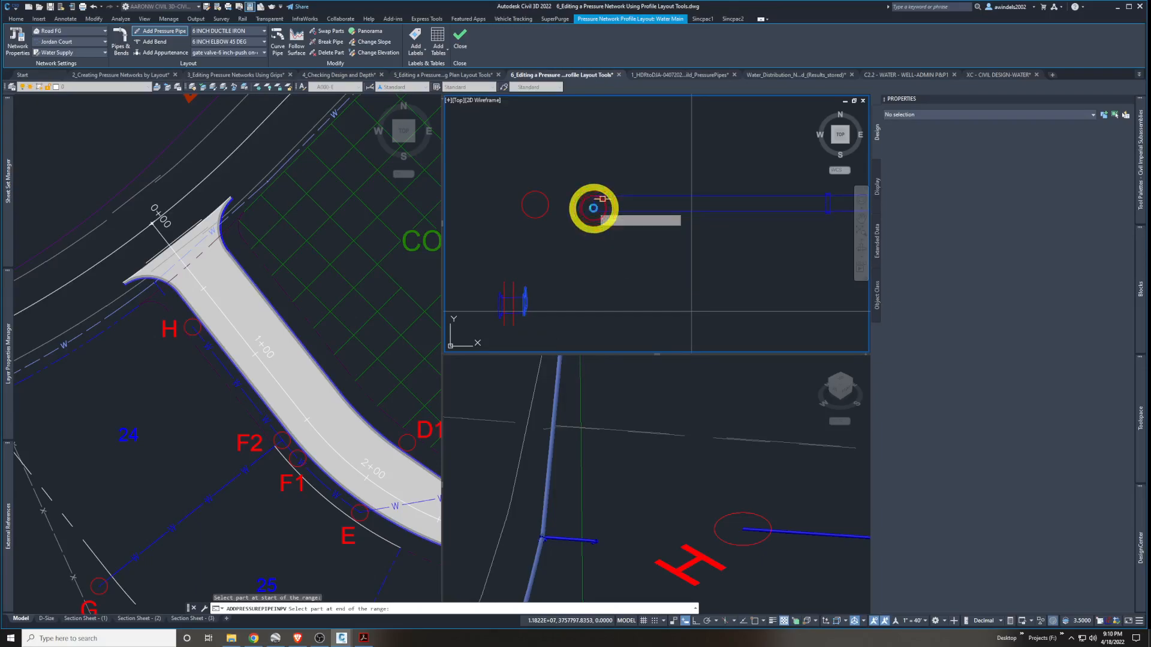
pyautogui.click(597, 336)
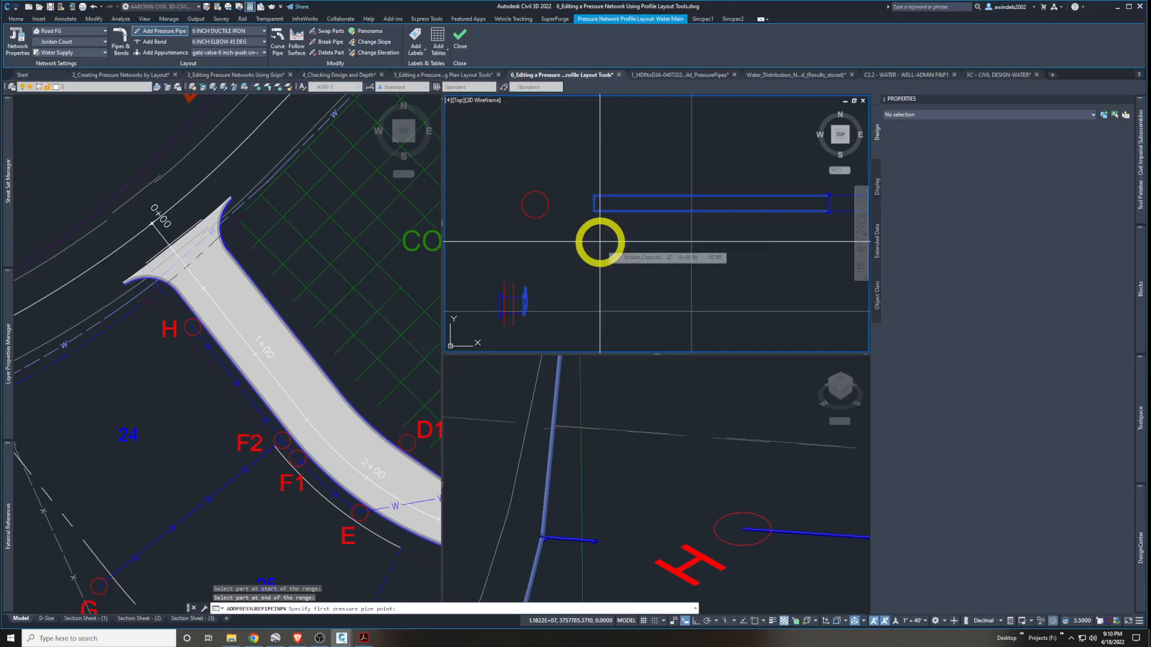
pyautogui.click(527, 298)
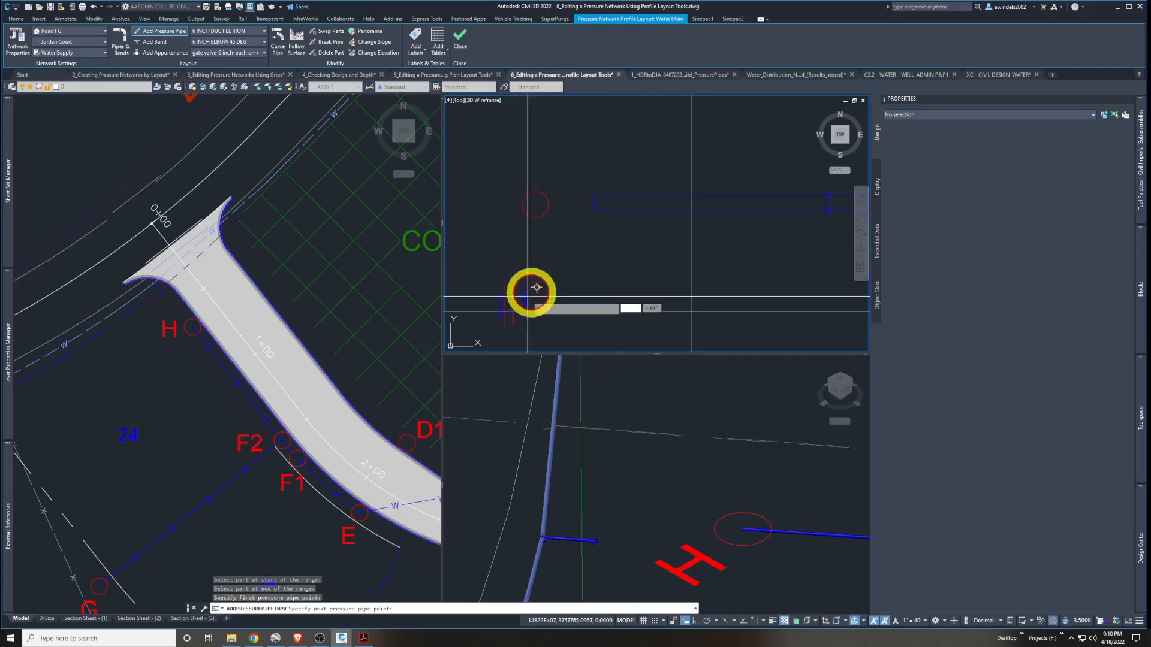
pyautogui.keyDown('shift'); pyautogui.rightClick(537, 202); pyautogui.keyUp('shift')
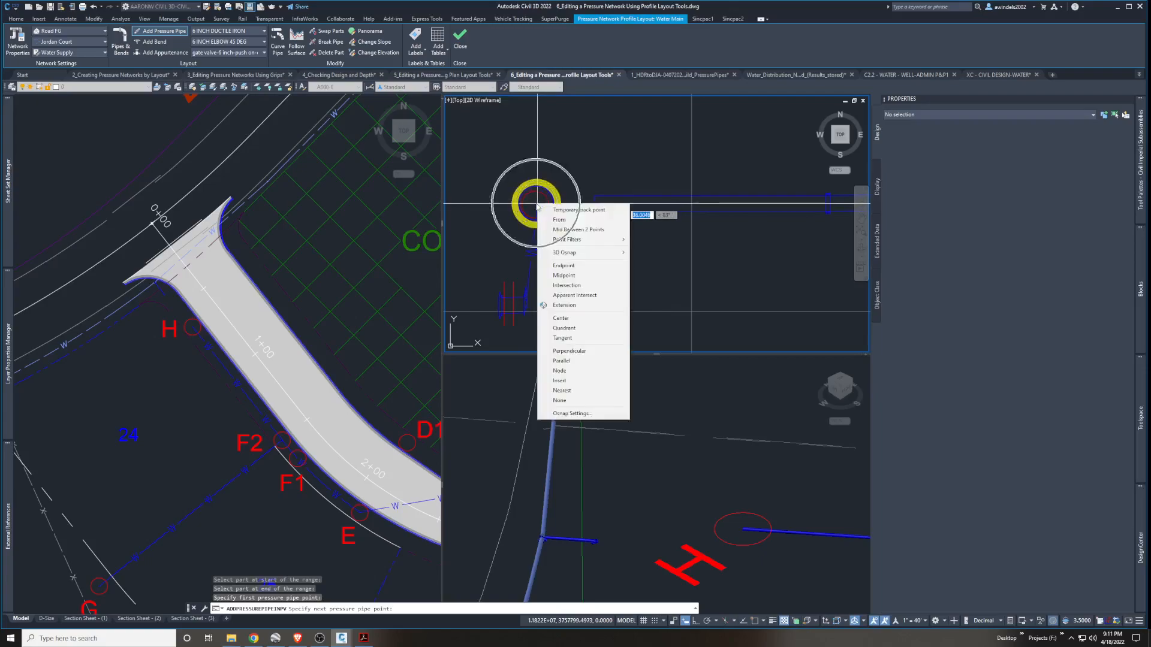
pyautogui.click(584, 318)
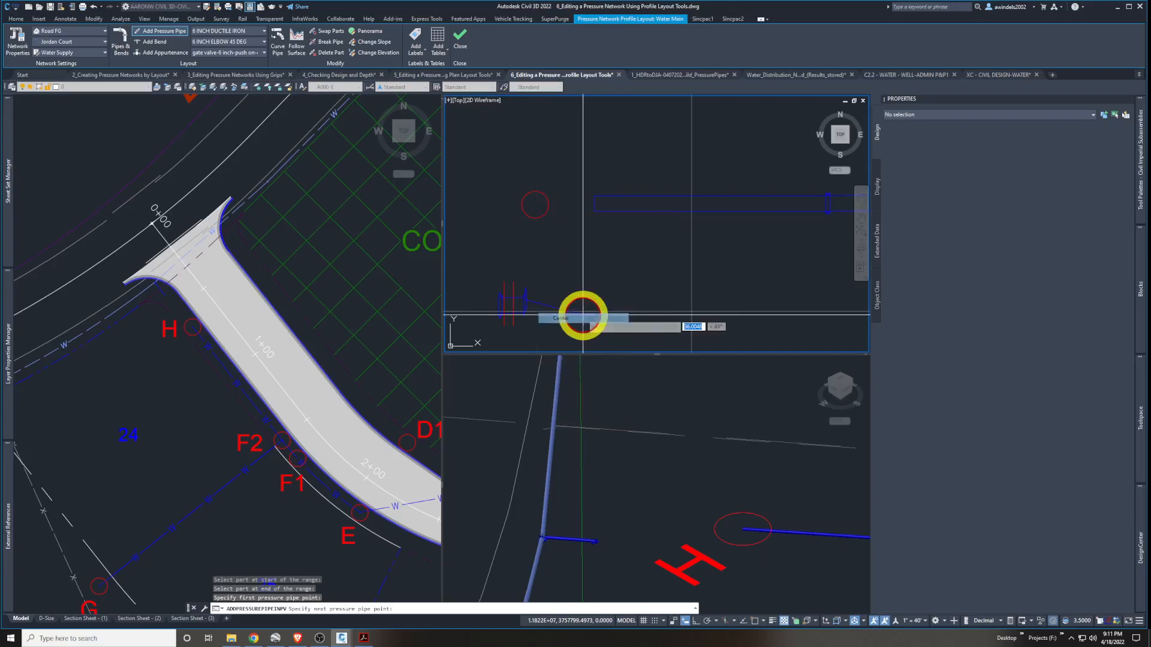
pyautogui.click(543, 214)
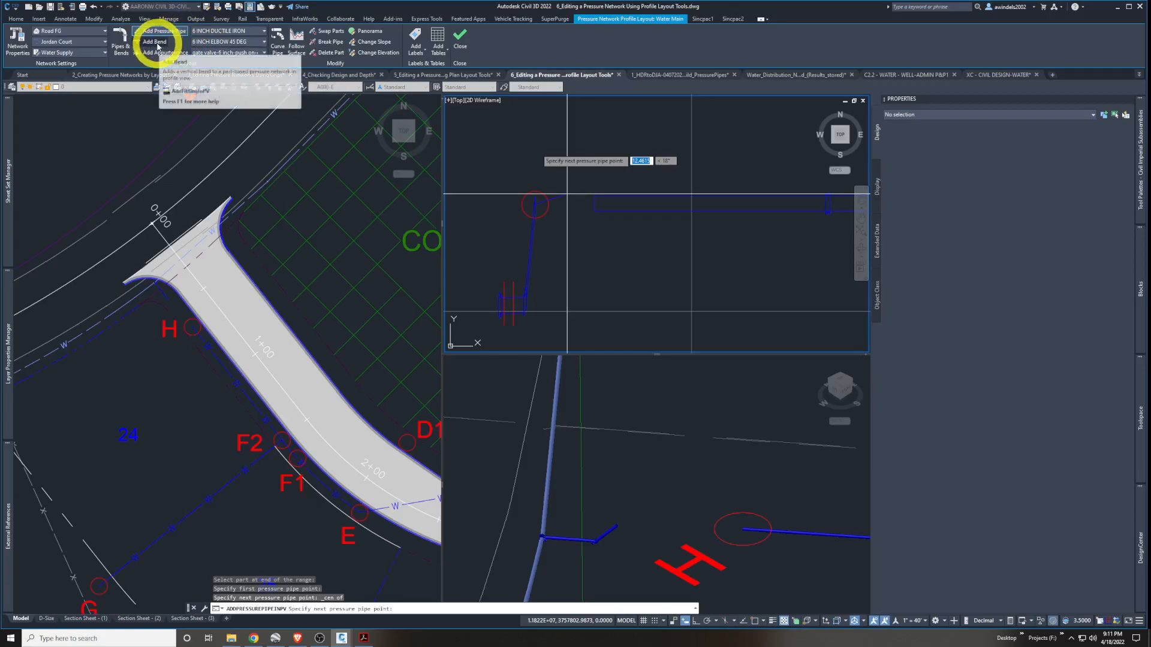
# Add a 6 INCH ELBOW 45 DEG bend, turned clockwise, at the upper end of the new pipe inside the red circle
pyautogui.click(155, 42)
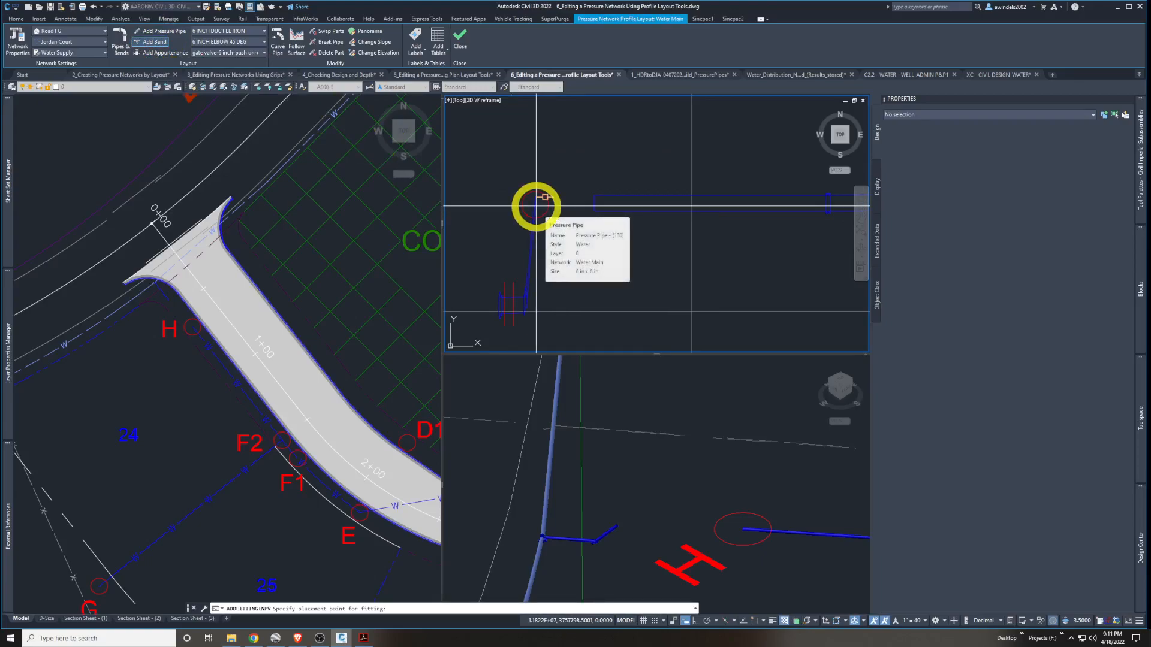
pyautogui.click(536, 206)
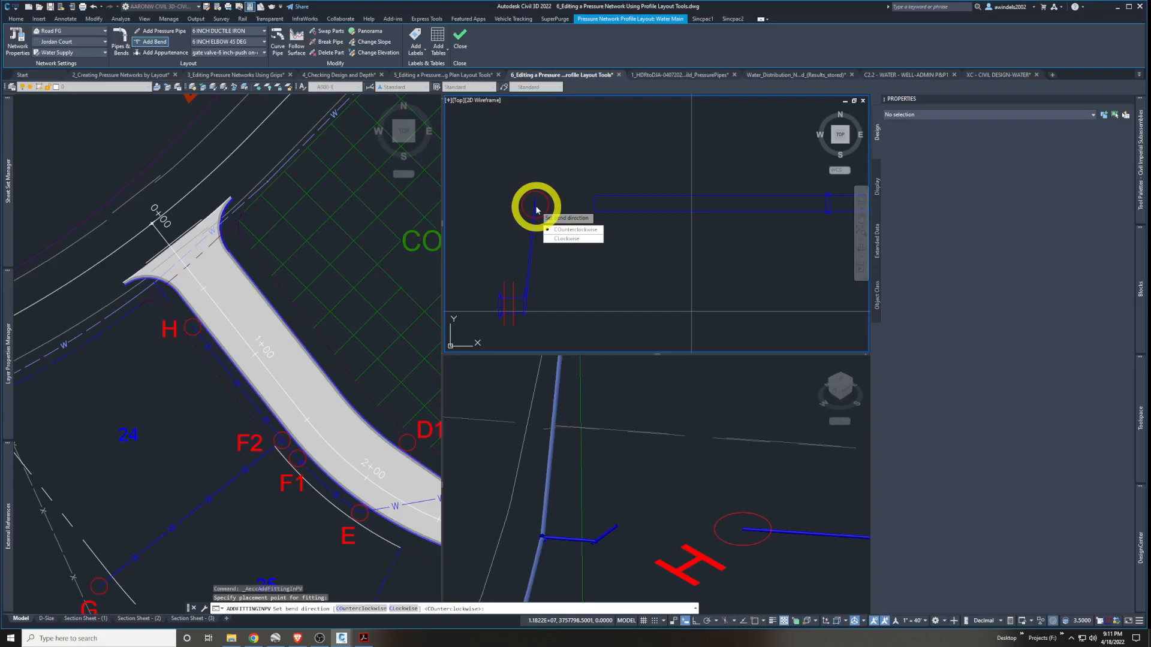
pyautogui.click(559, 239)
pyautogui.click(544, 199)
pyautogui.scroll(2, 547, 200)
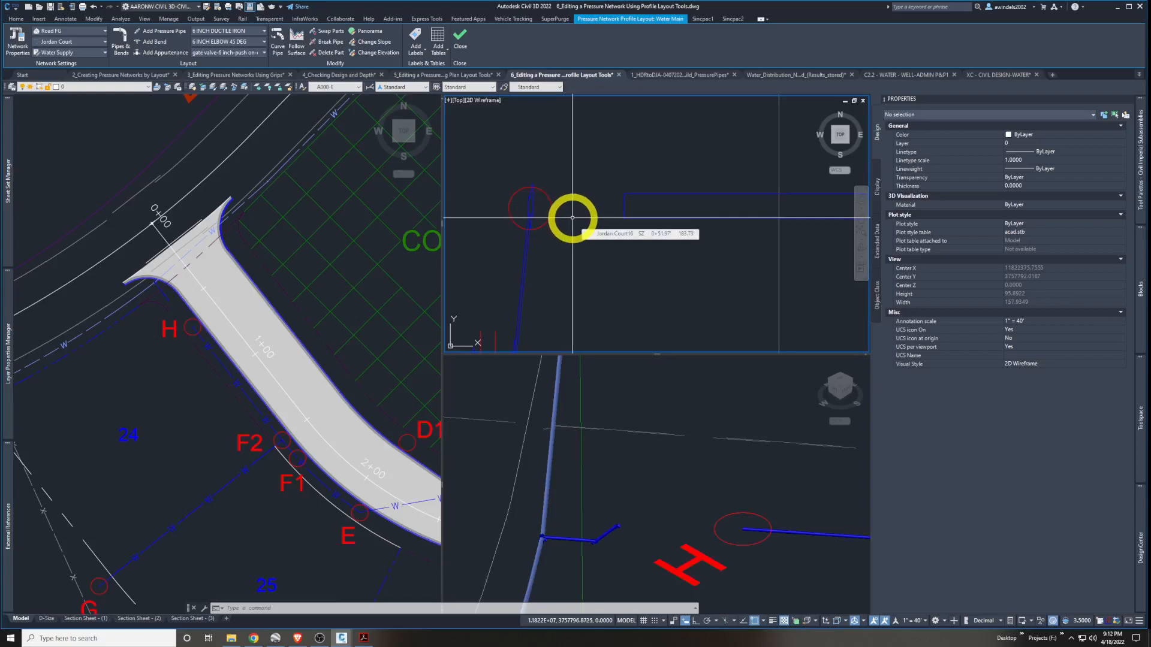
# Stretch the upper main's open end in the profile to connect it to the new elbow in the red circle
pyautogui.click(624, 208)
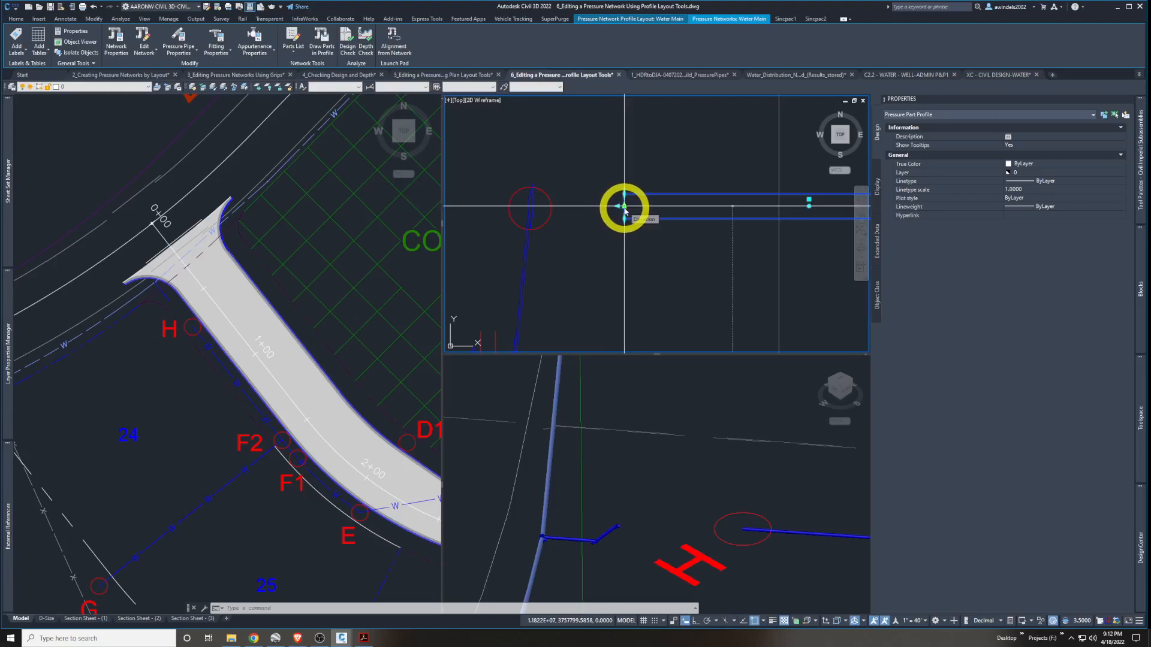
pyautogui.scroll(2, 624, 207)
pyautogui.moveTo(577, 216); pyautogui.dragTo(678, 246, button='middle')
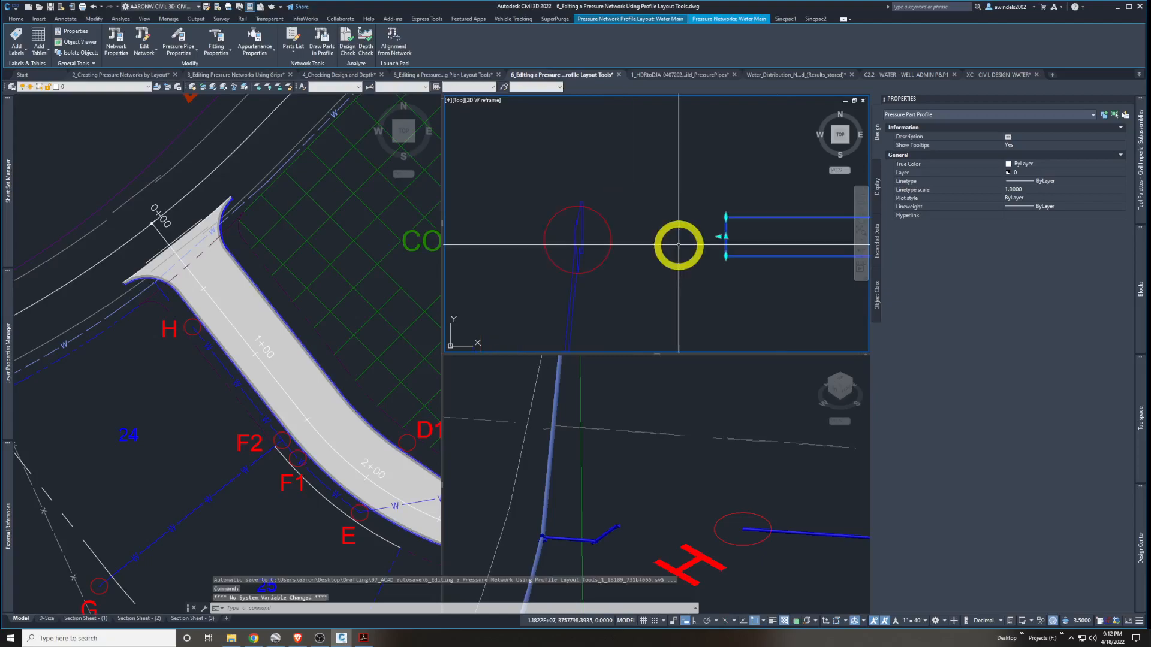
pyautogui.click(720, 236)
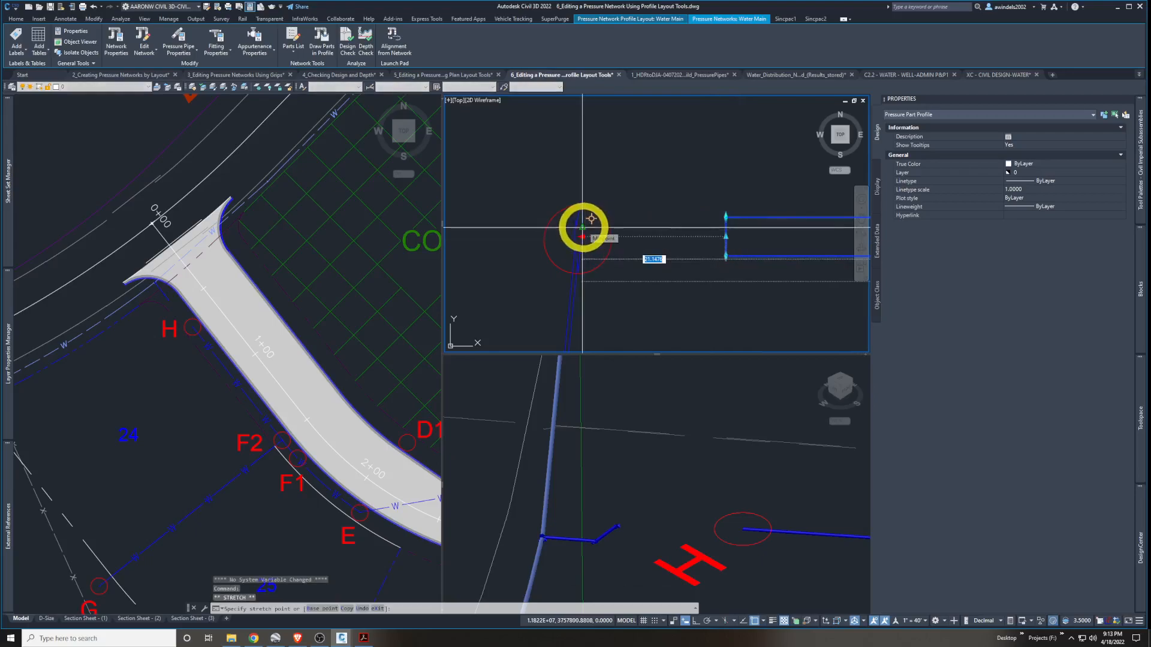
pyautogui.press('Escape')
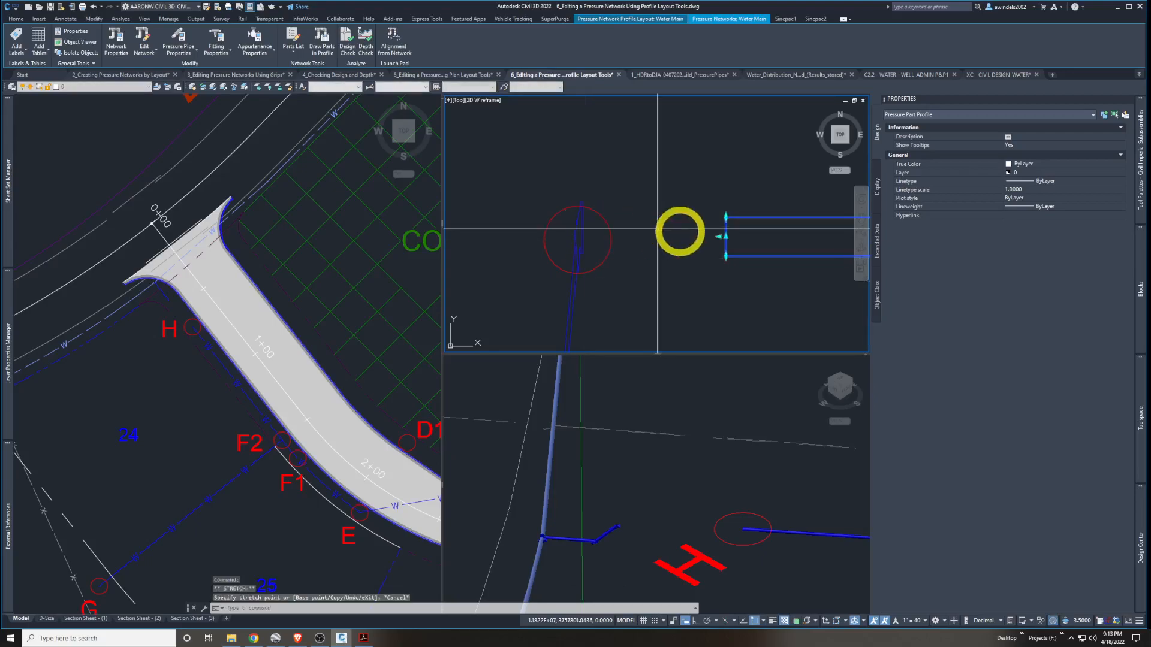
pyautogui.click(725, 236)
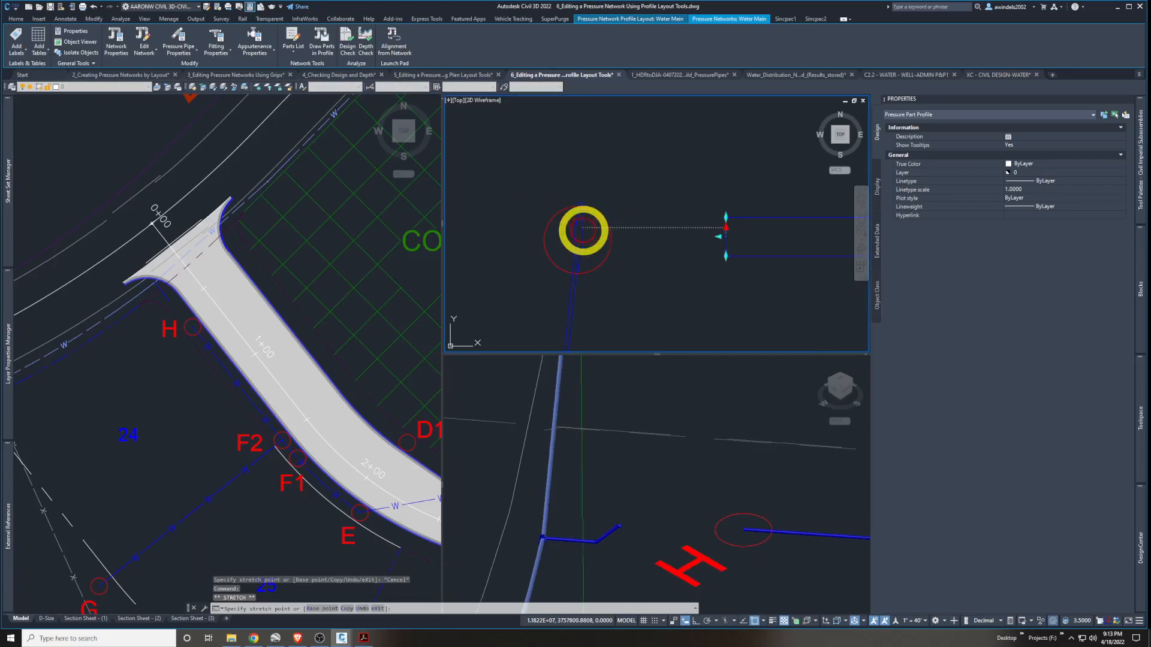
pyautogui.click(717, 287)
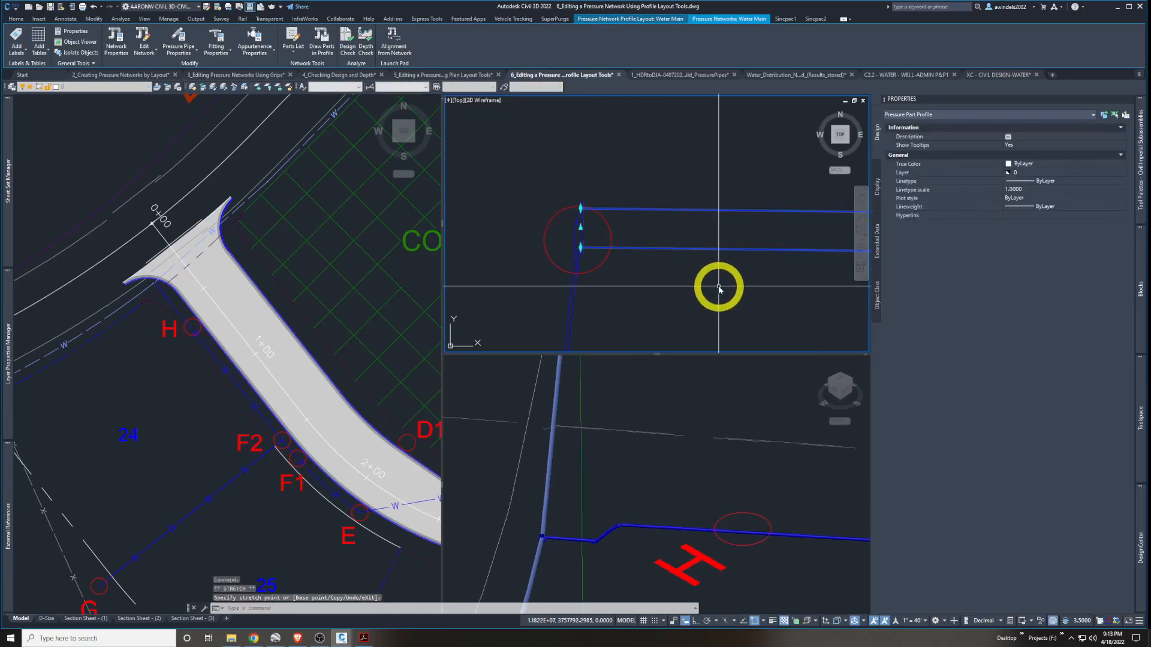
# Examine the connected bends and pipes near H in the 3D view and in the profile
pyautogui.click(618, 518)
pyautogui.scroll(3, 619, 527)
pyautogui.scroll(3, 624, 541)
pyautogui.moveTo(630, 547); pyautogui.dragTo(666, 512, button='middle')
pyautogui.scroll(-4, 665, 511)
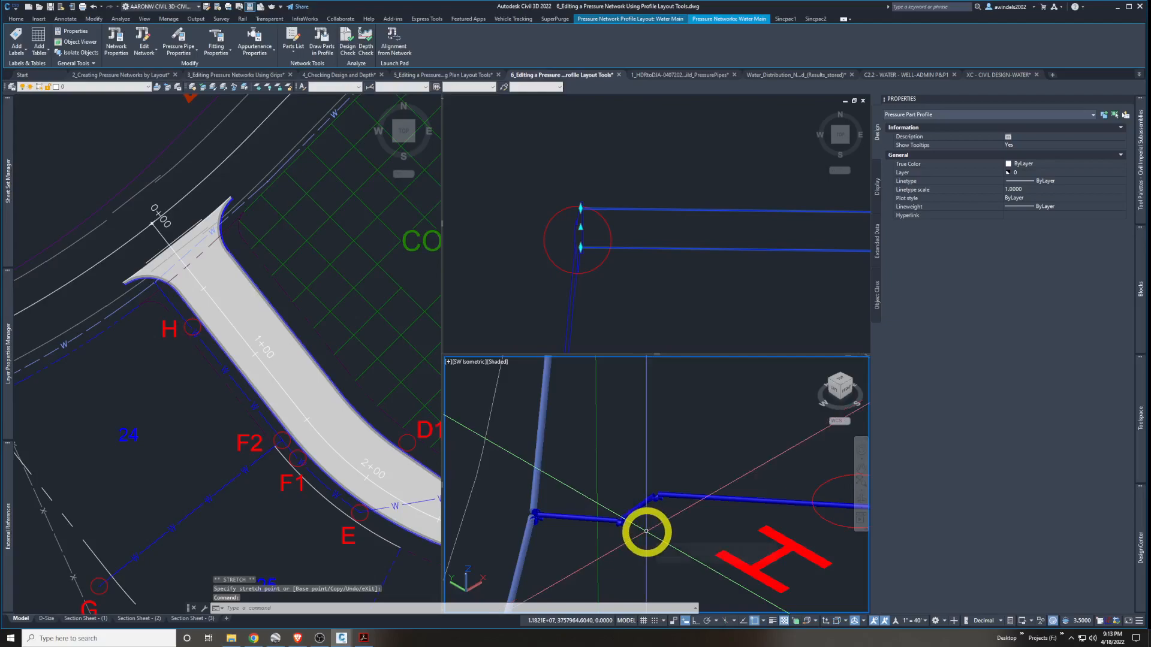
pyautogui.scroll(3, 656, 522)
pyautogui.scroll(-2, 660, 506)
pyautogui.scroll(-2, 681, 491)
pyautogui.click(657, 302)
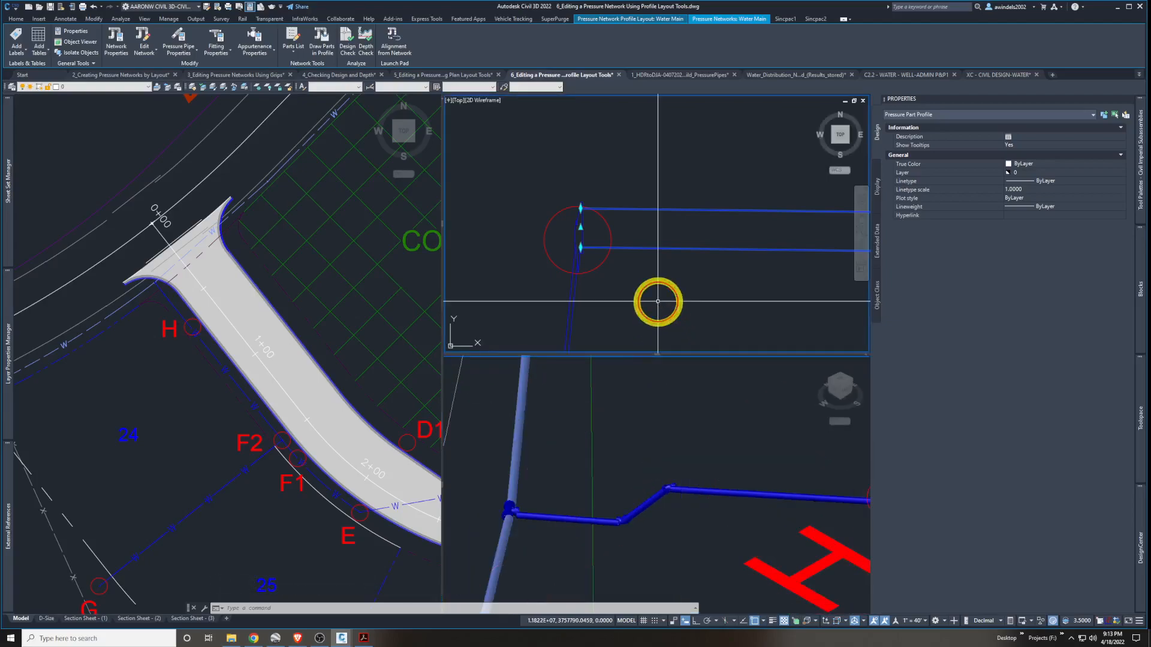
pyautogui.scroll(-5, 657, 300)
pyautogui.moveTo(658, 300); pyautogui.dragTo(612, 251, button='middle')
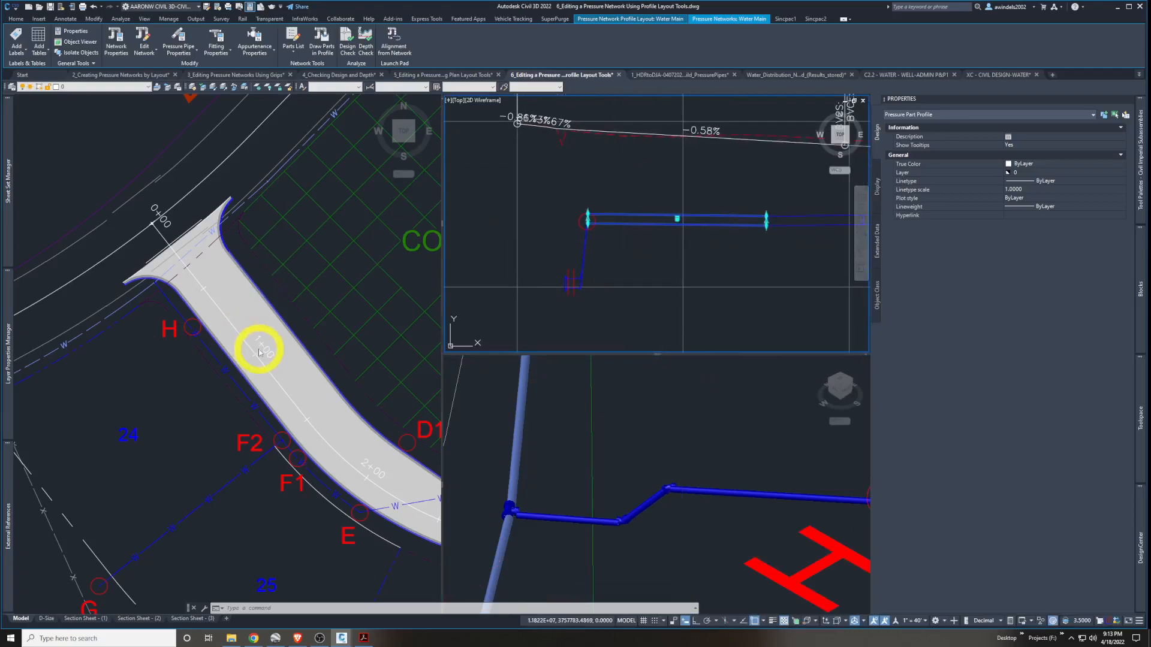
pyautogui.click(621, 478)
pyautogui.keyDown('shift'); pyautogui.moveTo(621, 479); pyautogui.dragTo(634, 463, button='middle'); pyautogui.keyUp('shift')
pyautogui.click(665, 257)
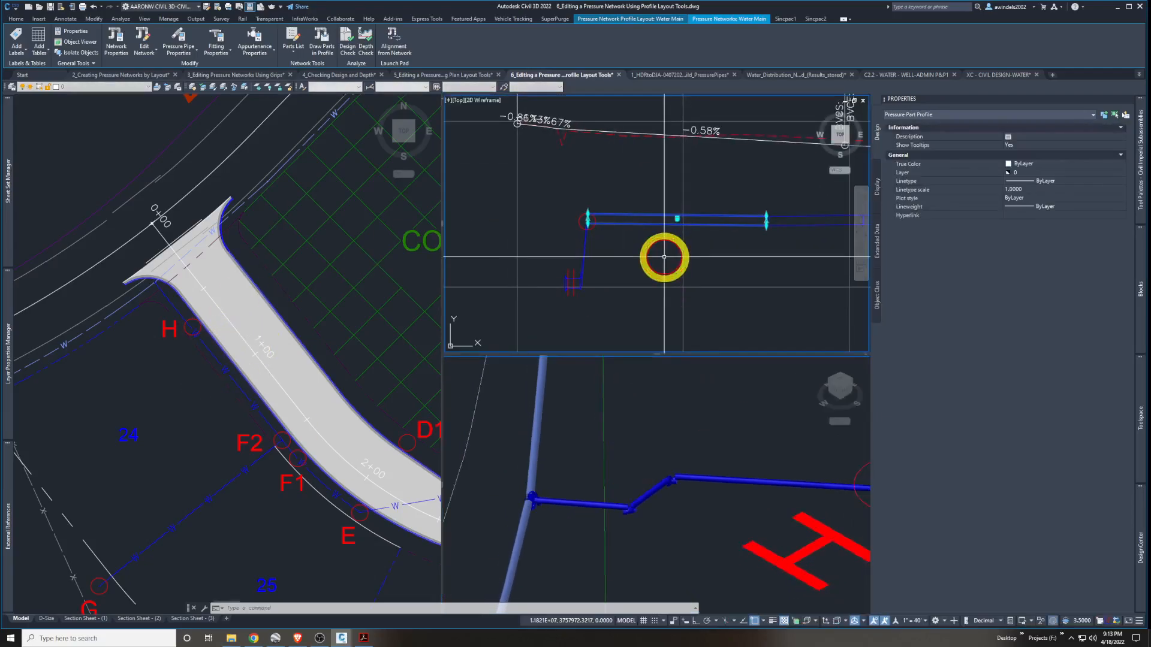
pyautogui.press('Escape')
pyautogui.scroll(5, 606, 241)
pyautogui.moveTo(606, 242); pyautogui.dragTo(632, 240, button='middle')
pyautogui.scroll(-2, 632, 240)
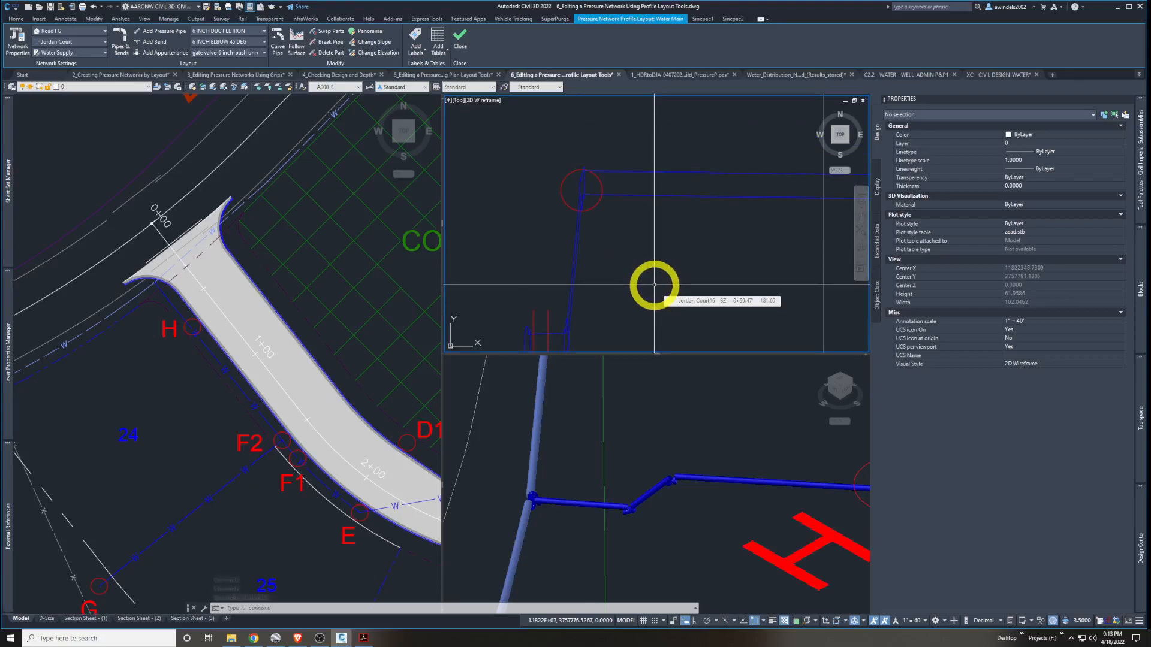
pyautogui.click(652, 278)
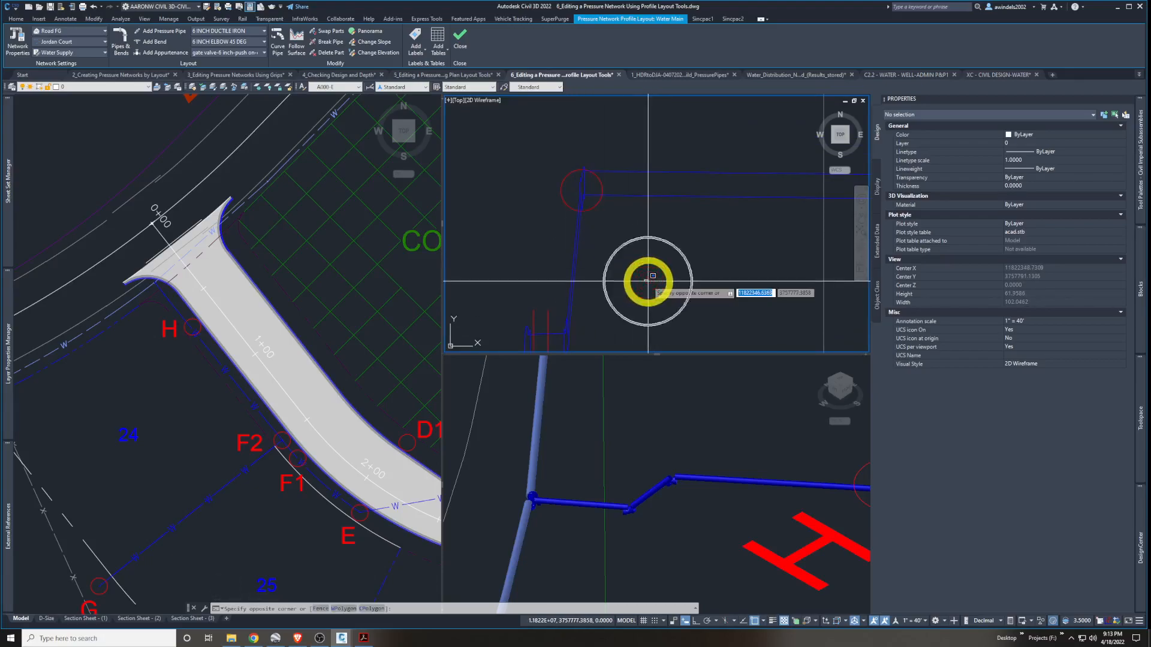
pyautogui.click(637, 270)
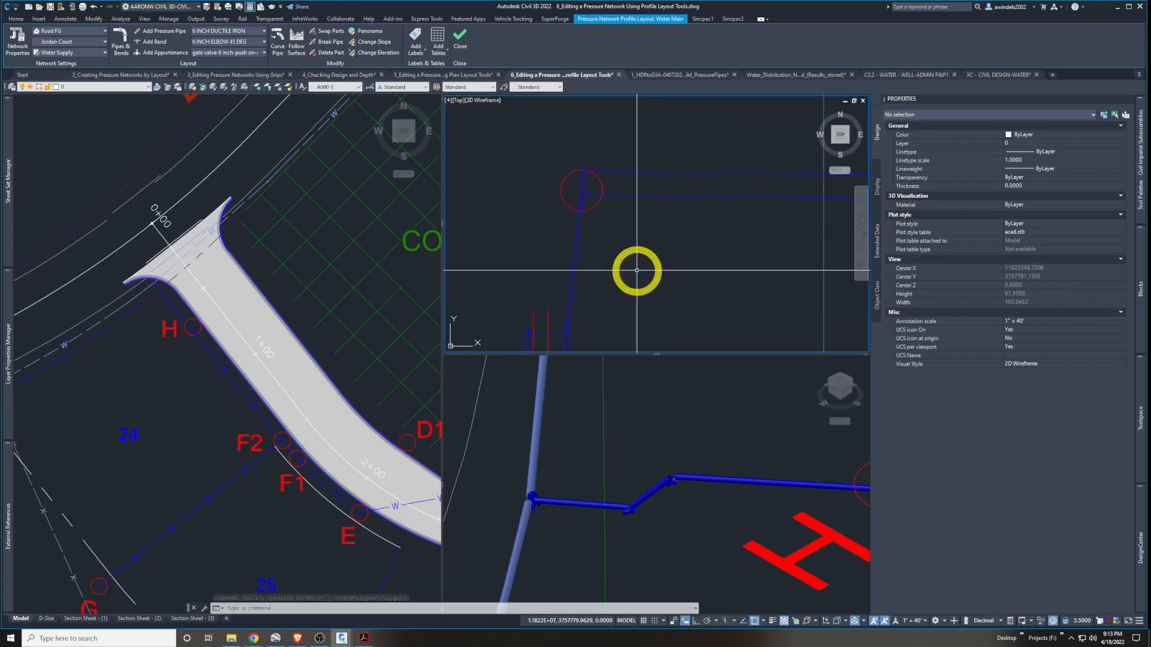
pyautogui.click(363, 637)
pyautogui.click(530, 455)
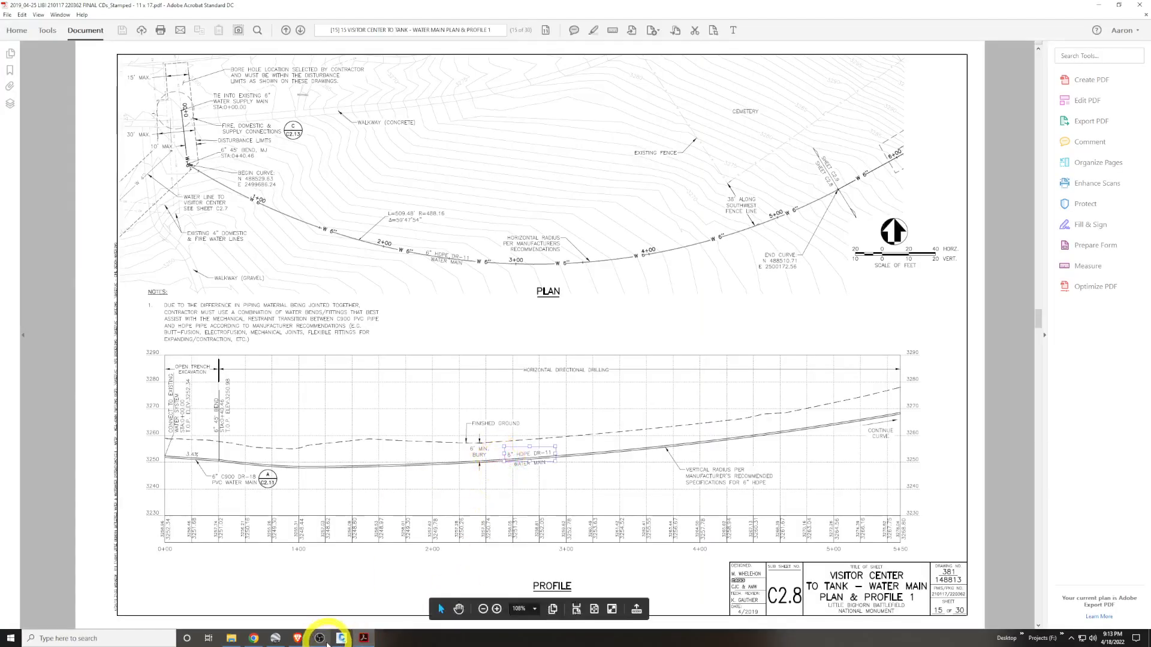
pyautogui.click(364, 639)
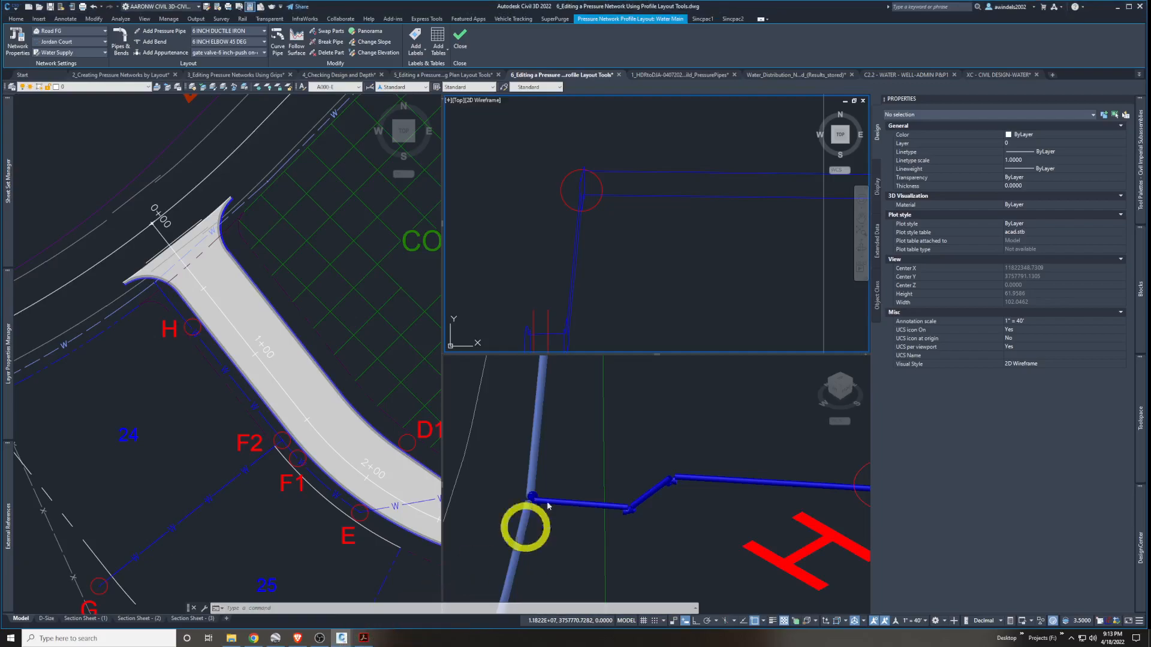
pyautogui.click(617, 444)
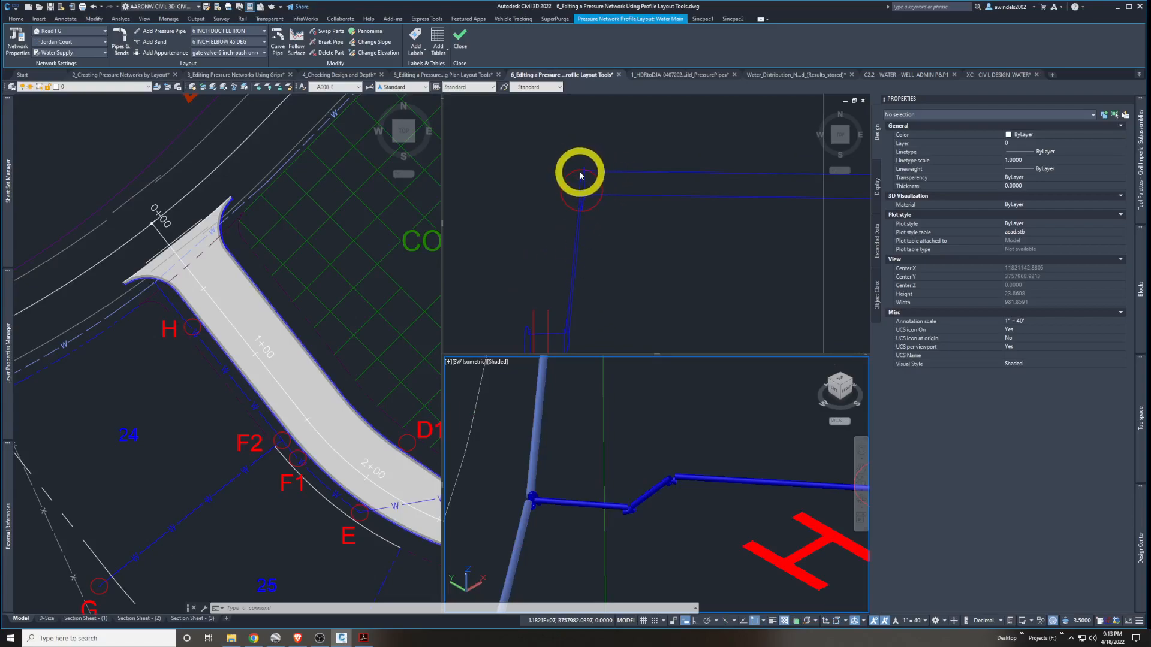
pyautogui.click(391, 214)
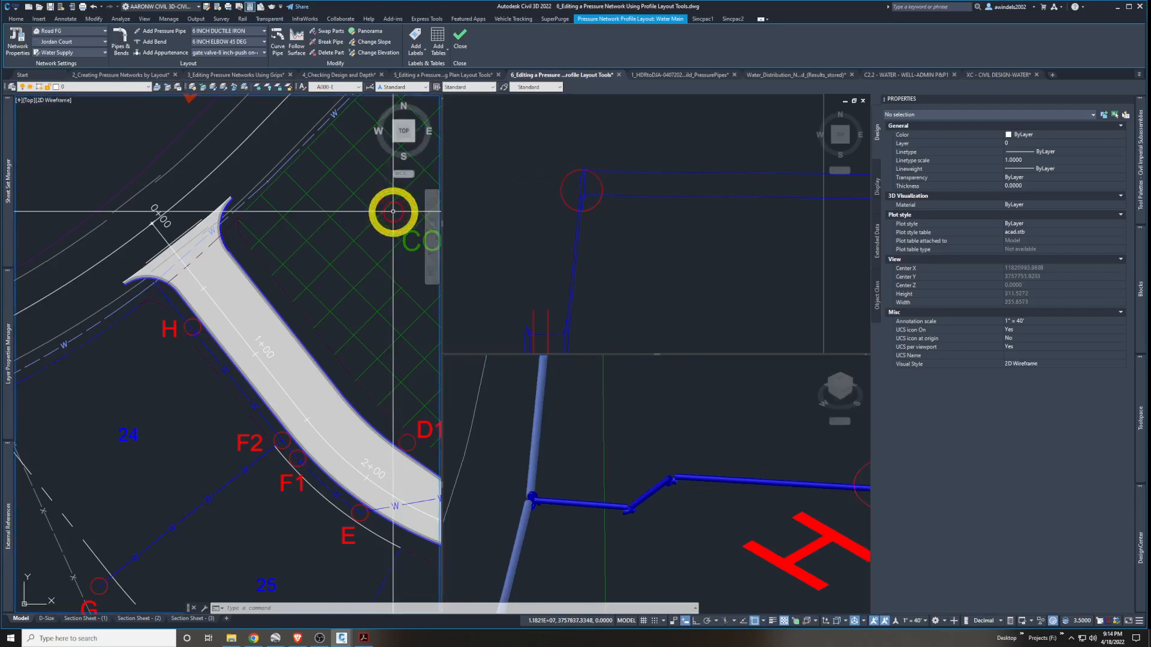
# Break the lower pressure pipe in the profile at the vertical red line farther from the water main connection
pyautogui.click(331, 42)
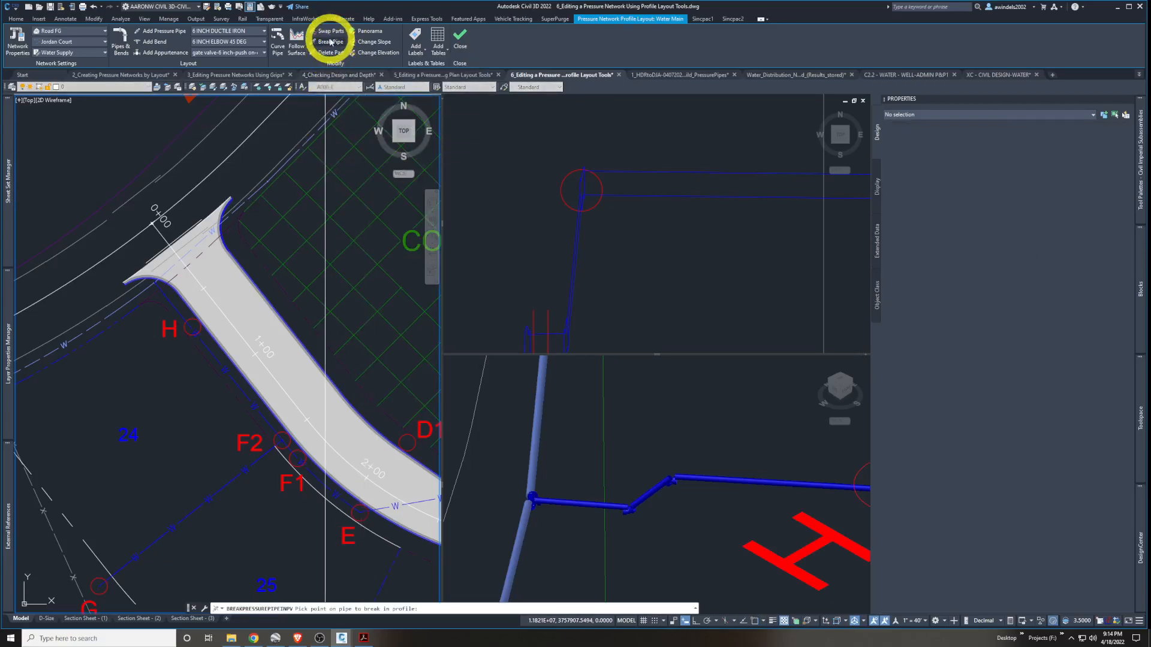
pyautogui.click(634, 278)
pyautogui.moveTo(623, 301); pyautogui.dragTo(643, 259, button='middle')
pyautogui.scroll(3, 575, 276)
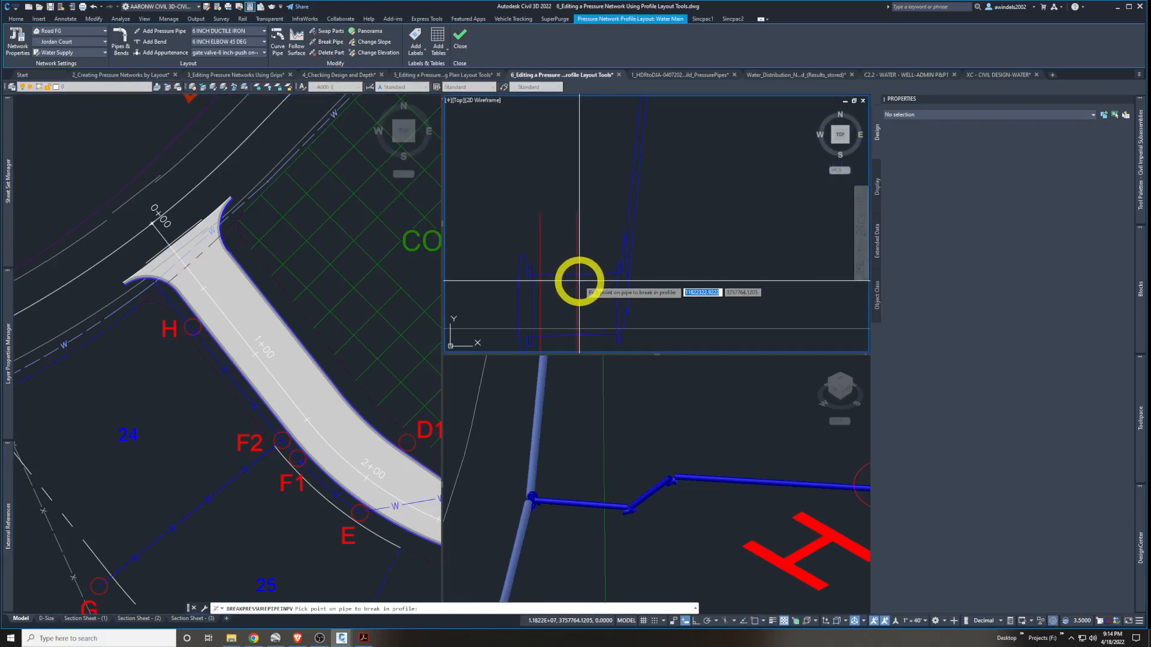
pyautogui.moveTo(596, 241); pyautogui.dragTo(599, 201, button='middle')
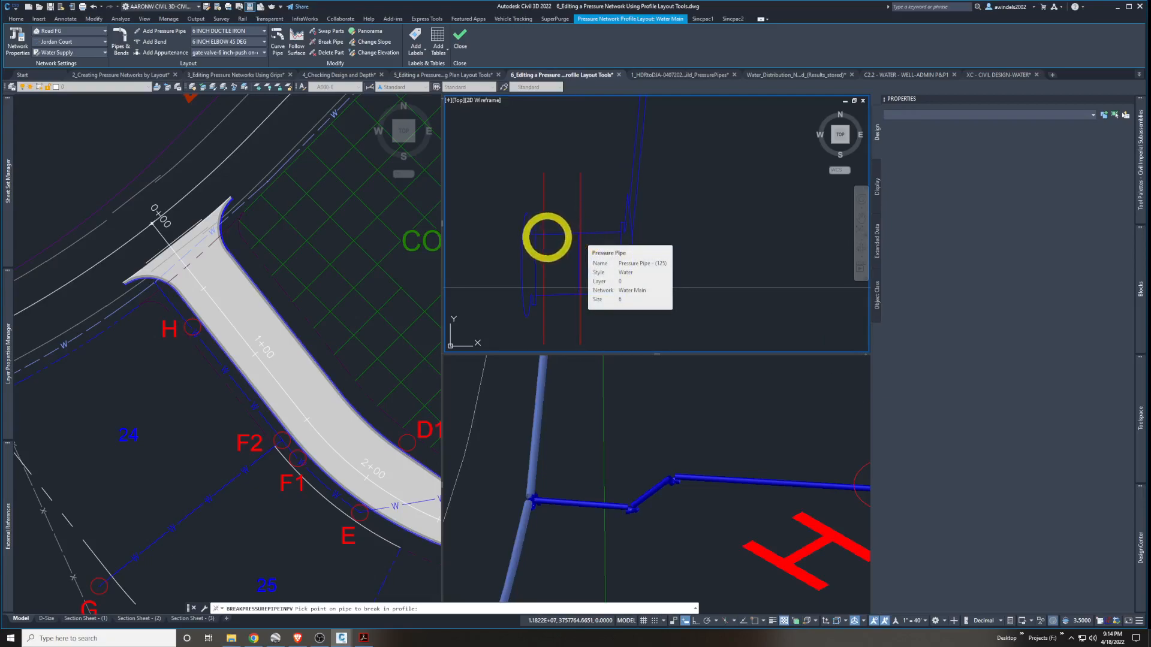
pyautogui.click(576, 233)
pyautogui.moveTo(622, 236); pyautogui.dragTo(623, 224, button='middle')
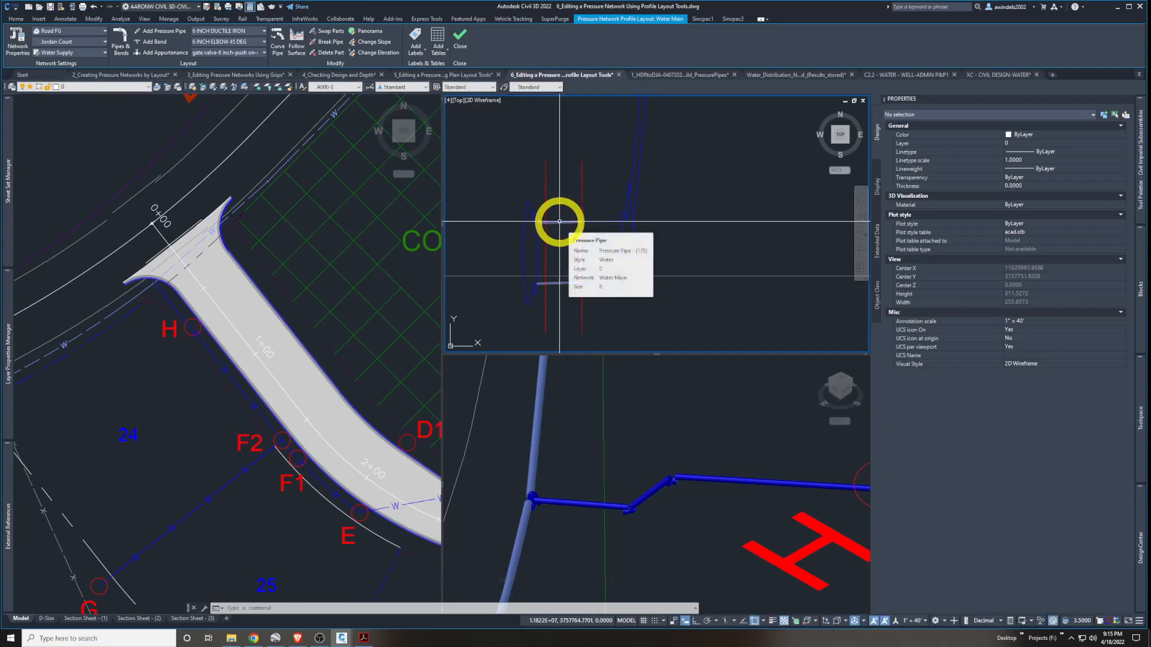
# Break the lower pressure pipe again at the red line nearer the water main connection
pyautogui.click(329, 42)
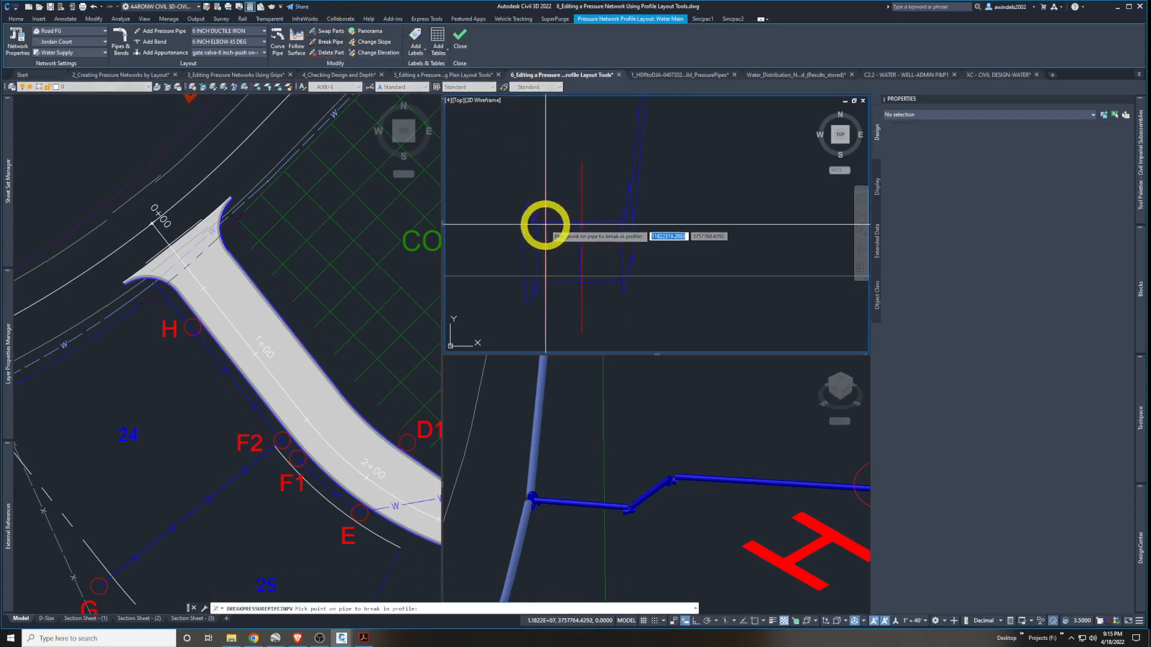
pyautogui.scroll(2, 545, 223)
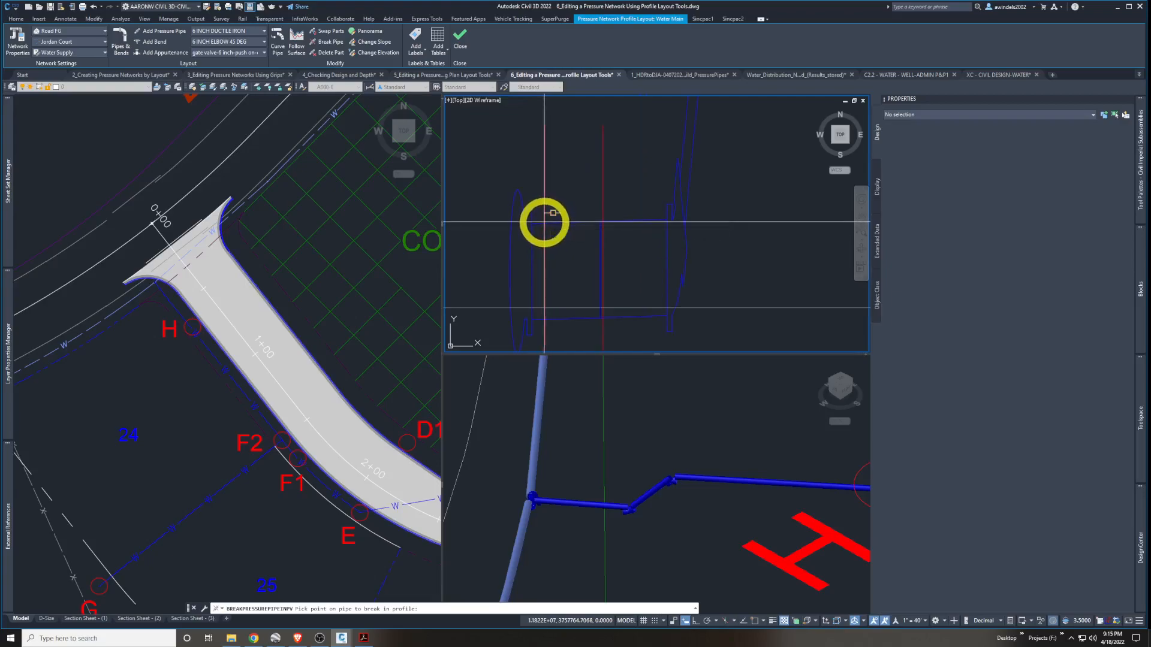
pyautogui.click(544, 223)
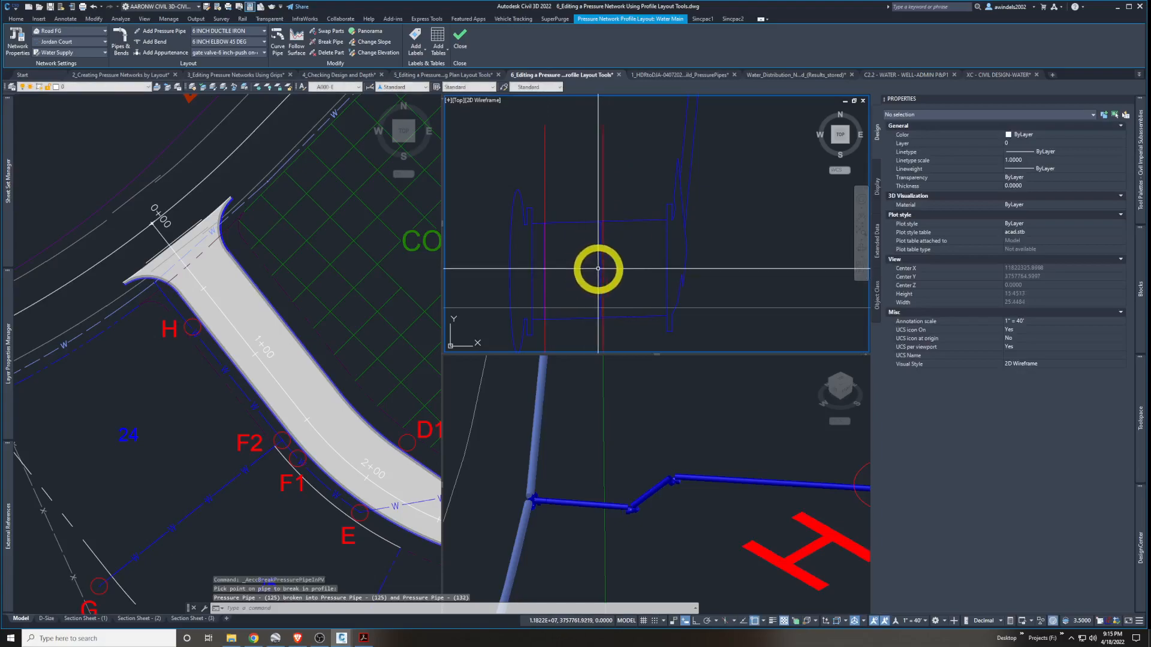
pyautogui.press('Escape')
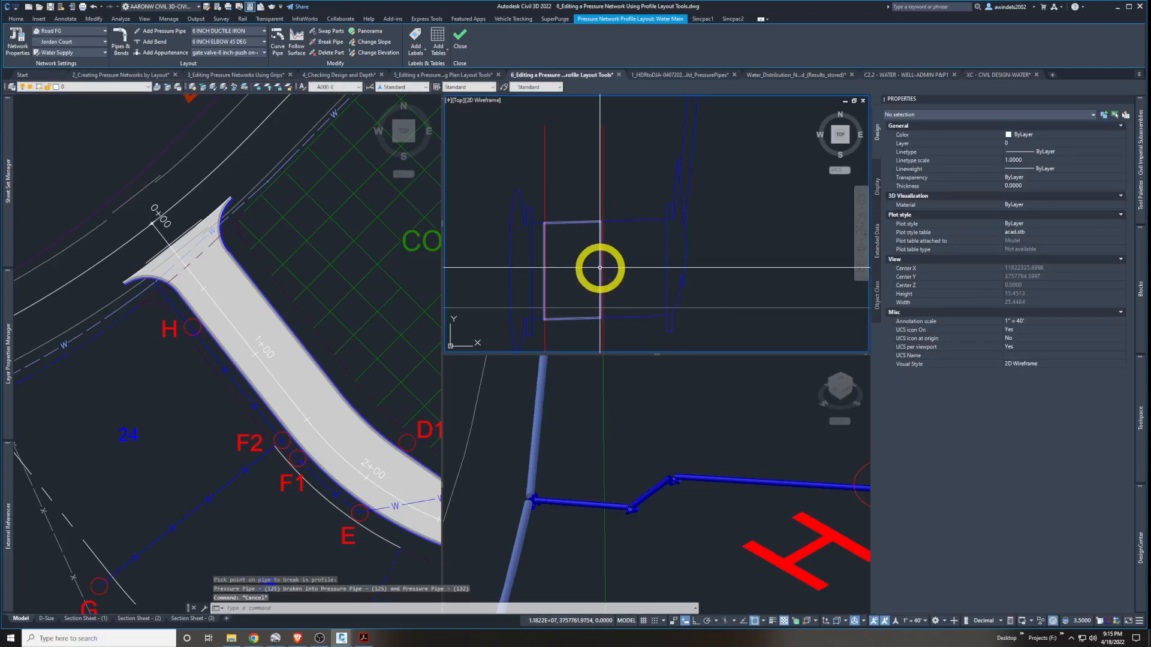
# Delete the pipe segment between the two red lines from the pressure network with Delete Part
pyautogui.click(600, 268)
pyautogui.scroll(-3, 592, 237)
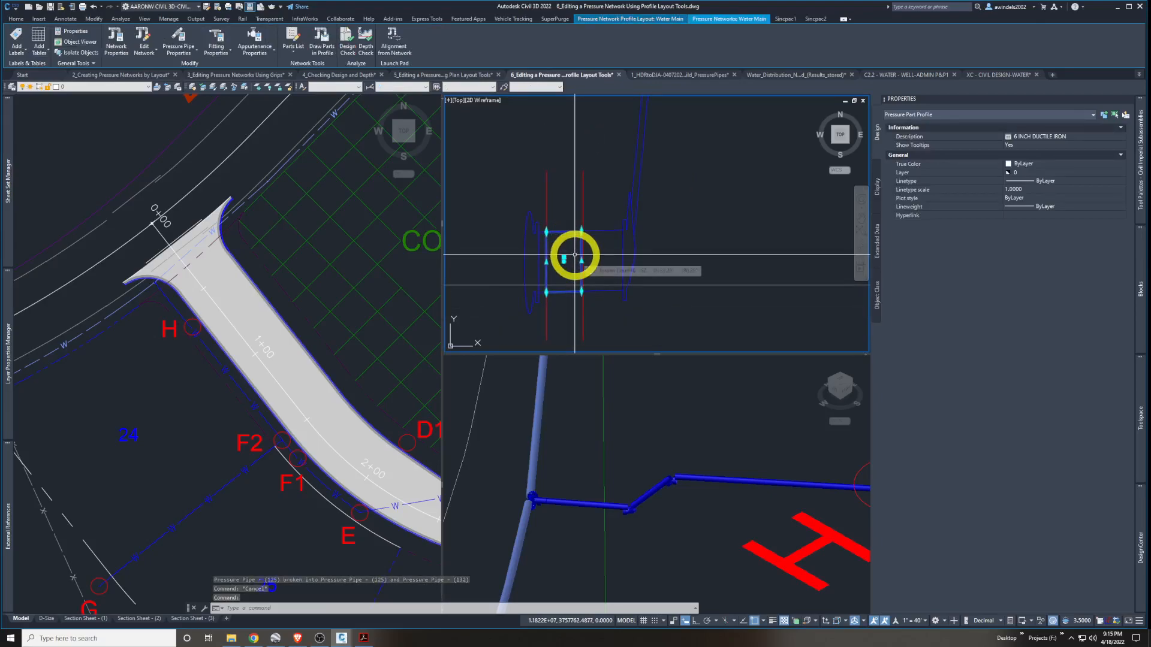
pyautogui.press('Escape')
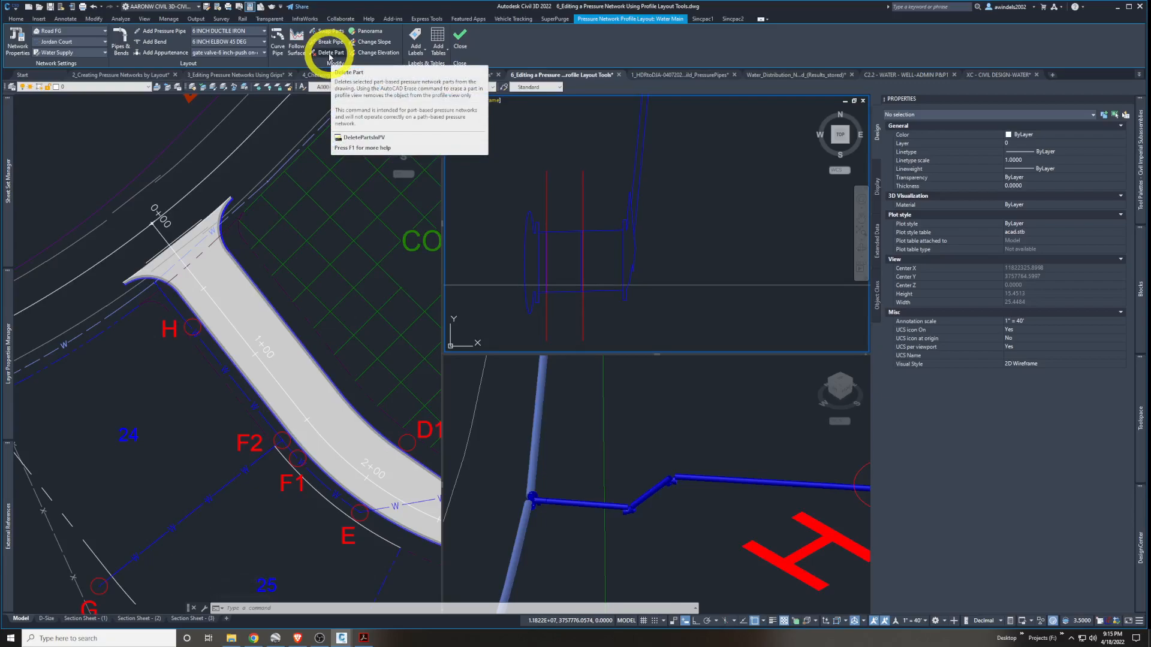
pyautogui.click(329, 53)
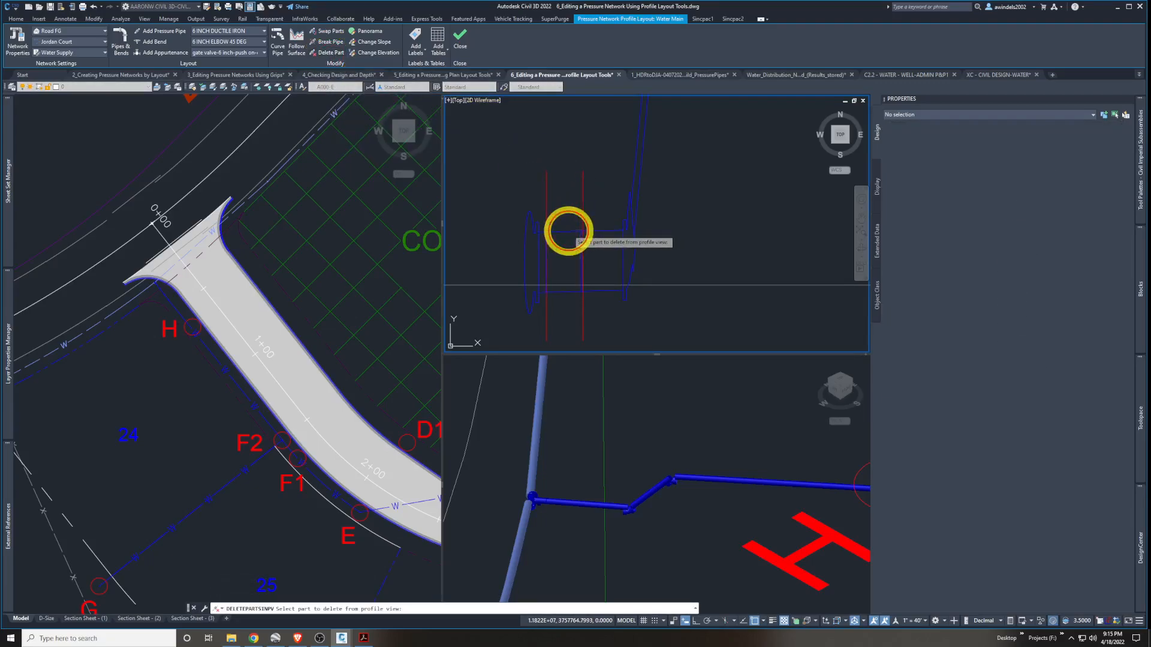
pyautogui.click(568, 231)
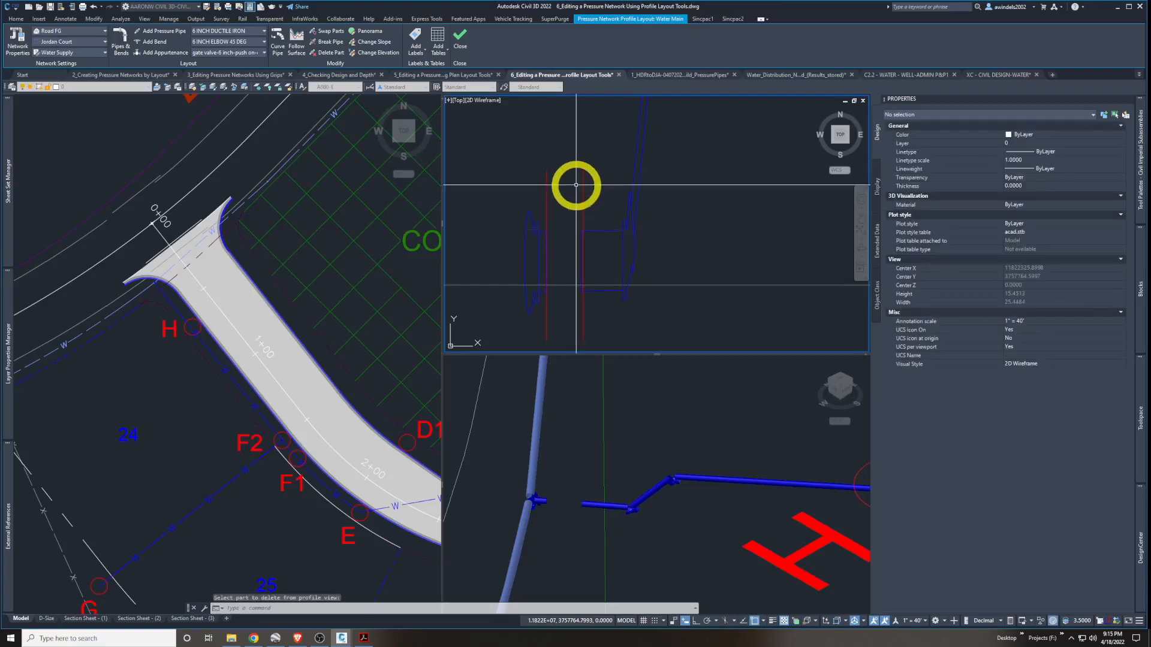
pyautogui.press('Escape')
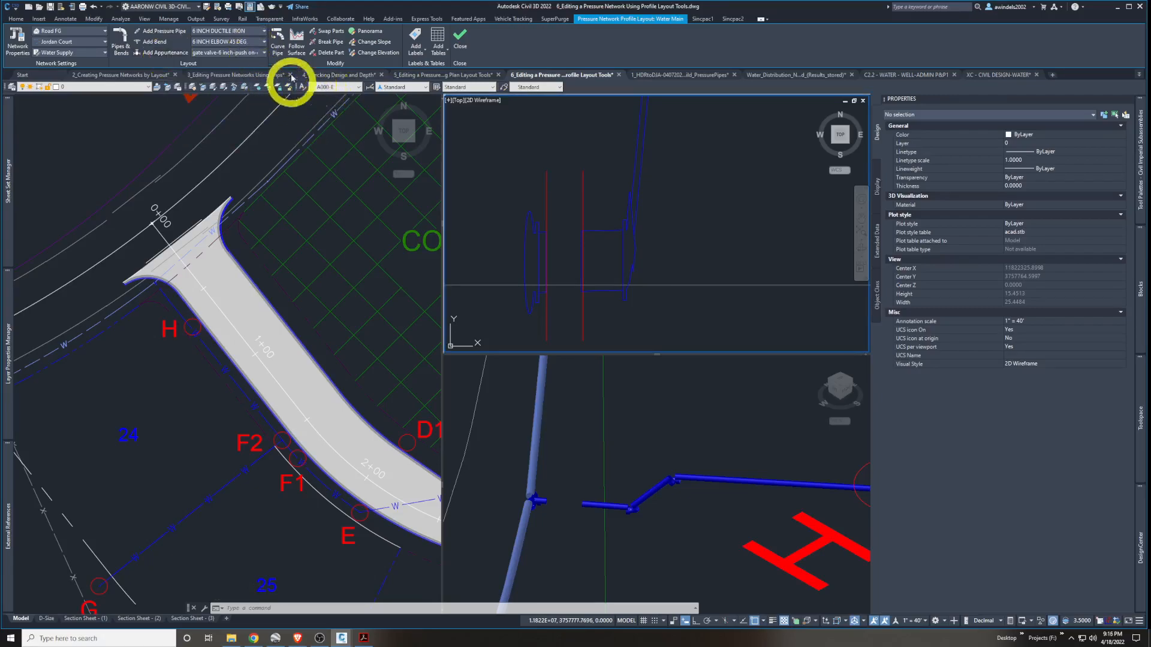
# Add a 6 inch push-on ductile iron 200 psi gate valve to the open end of the short pipe at the first red line
pyautogui.click(240, 53)
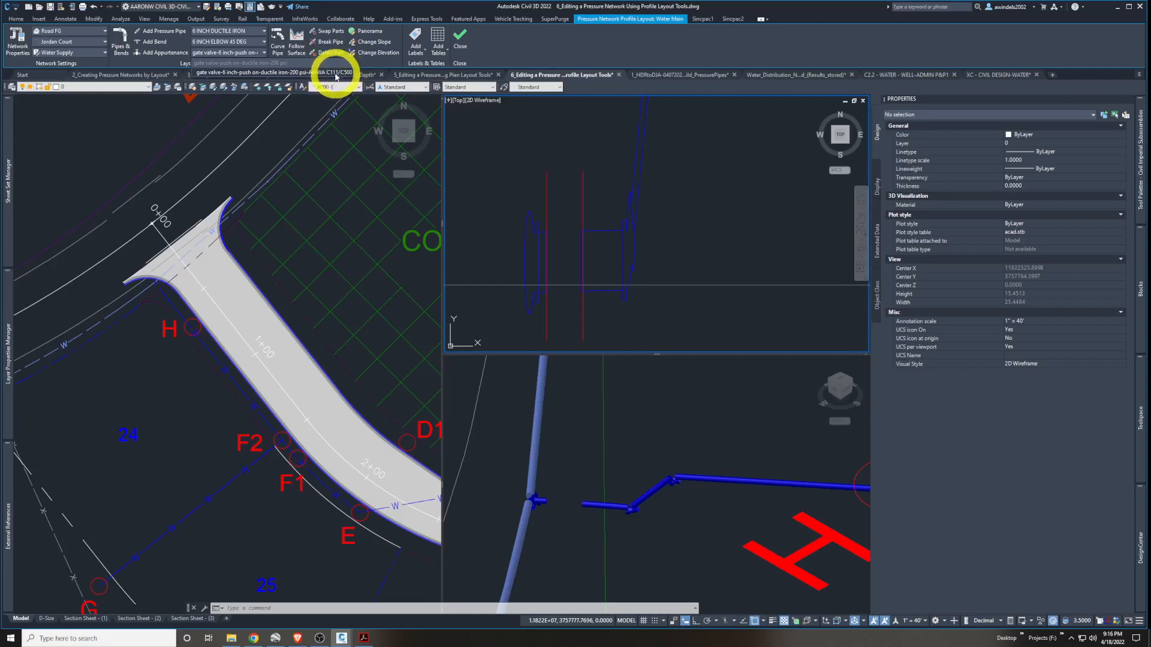
pyautogui.click(336, 75)
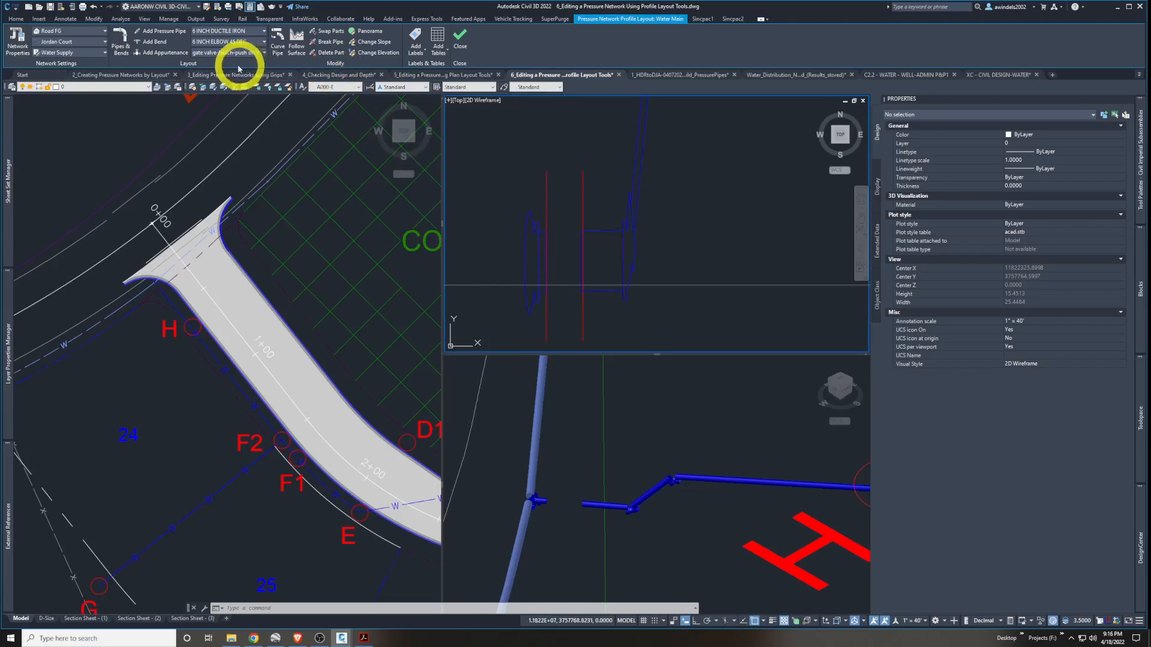
pyautogui.click(155, 54)
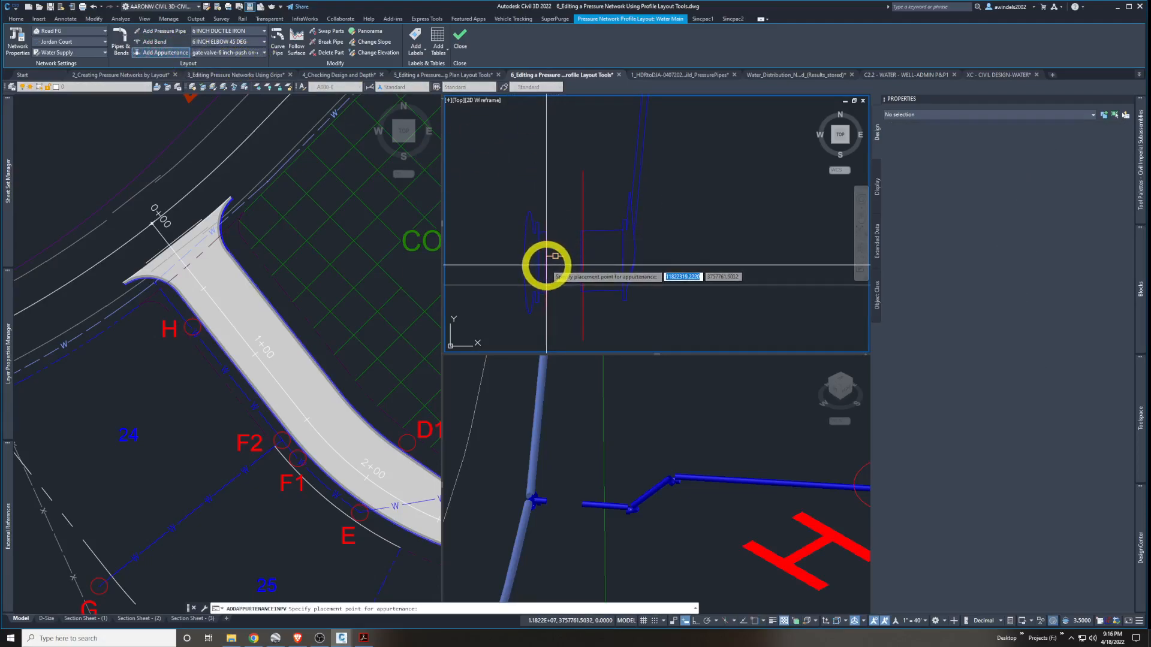
pyautogui.click(547, 256)
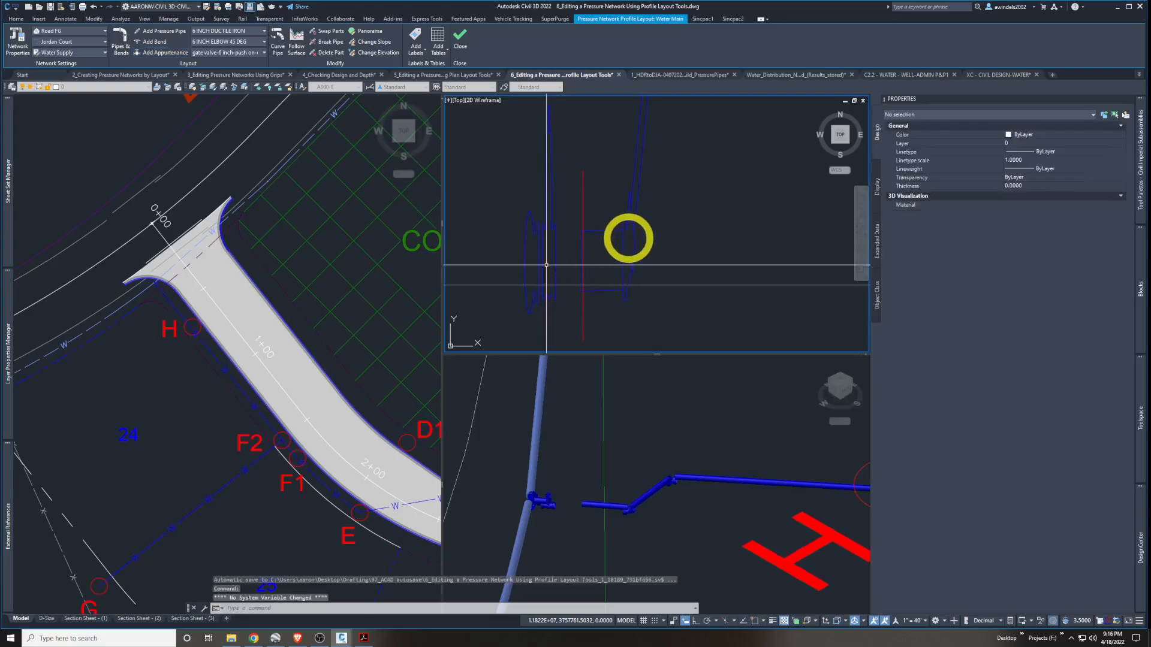
pyautogui.moveTo(628, 319); pyautogui.dragTo(629, 328, button='middle')
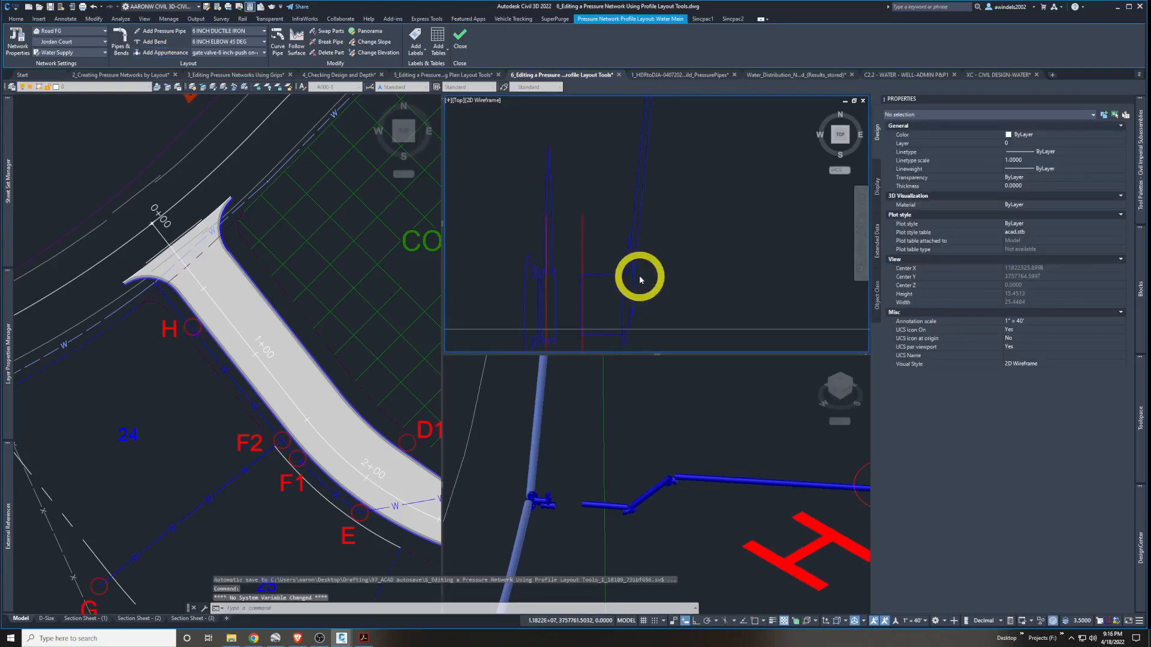
pyautogui.click(557, 523)
pyautogui.scroll(5, 555, 514)
pyautogui.scroll(3, 566, 511)
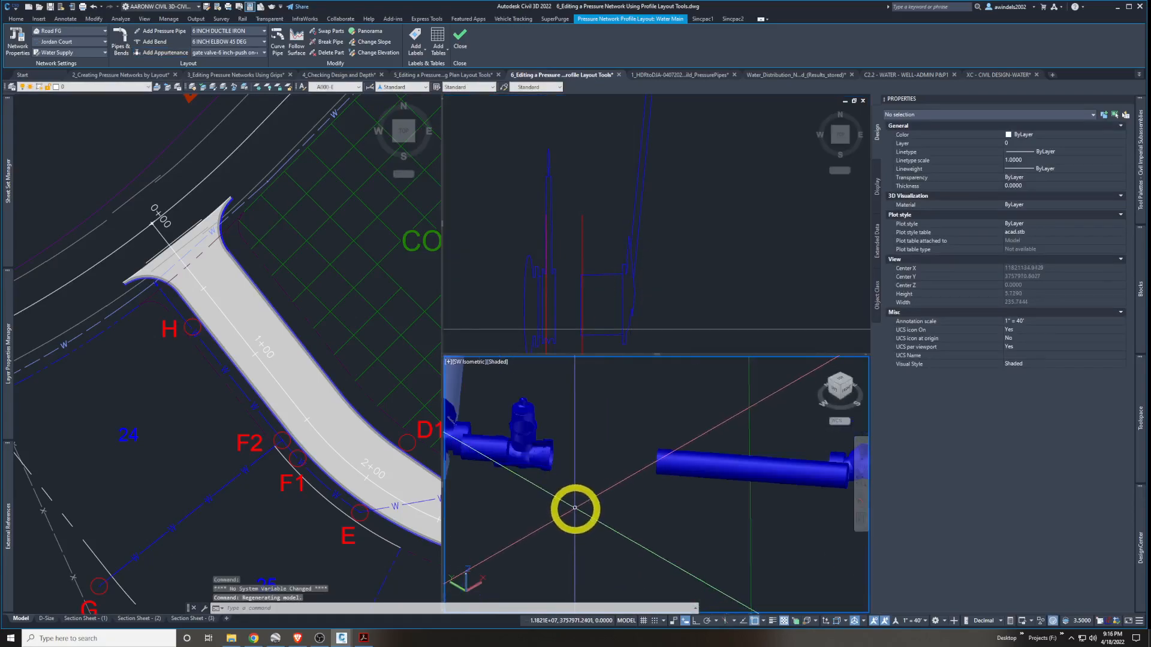
pyautogui.click(555, 316)
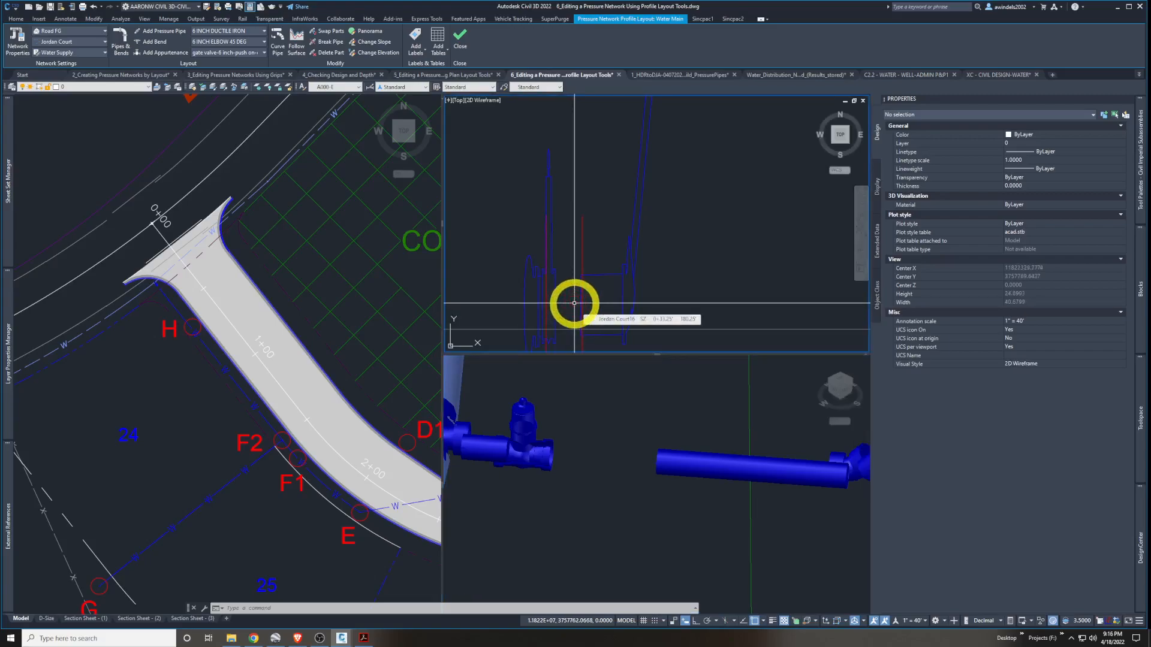
pyautogui.press('Escape')
pyautogui.press('Escape')
pyautogui.moveTo(568, 303); pyautogui.dragTo(540, 299, button='middle')
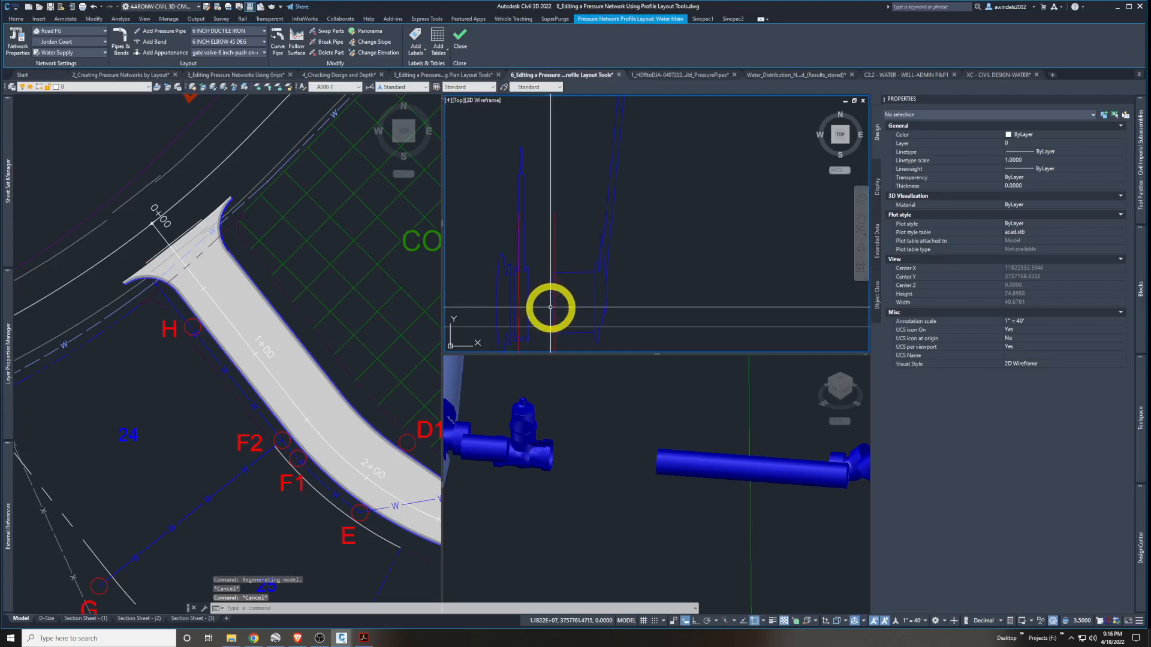
pyautogui.moveTo(550, 307); pyautogui.dragTo(506, 309, button='middle')
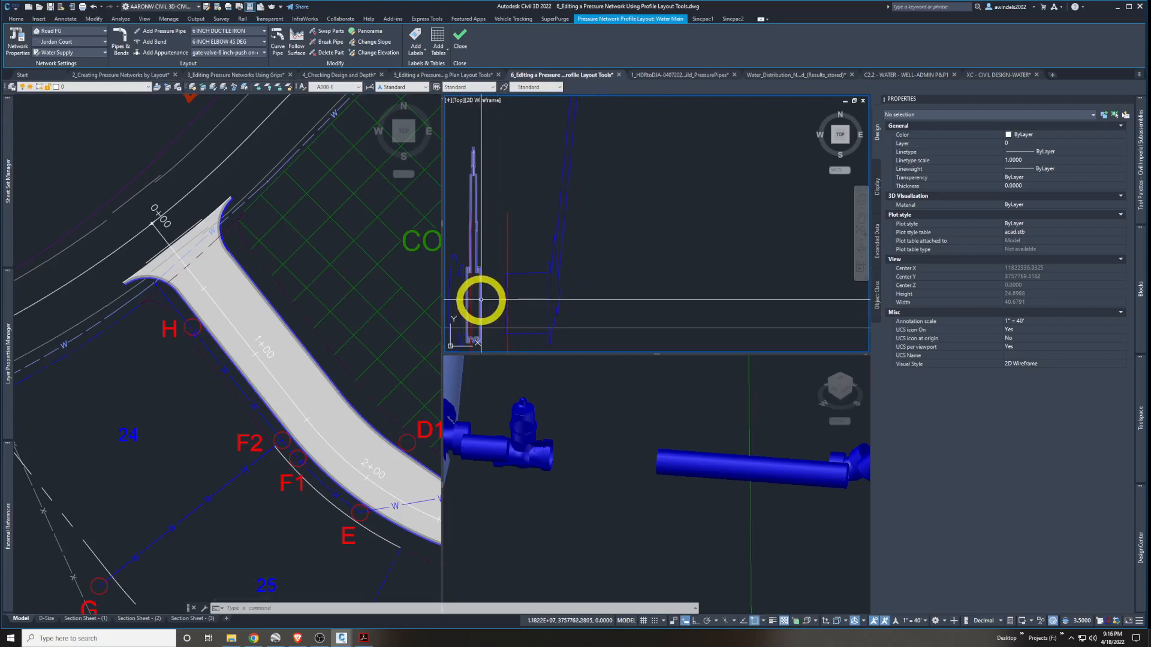
pyautogui.click(481, 281)
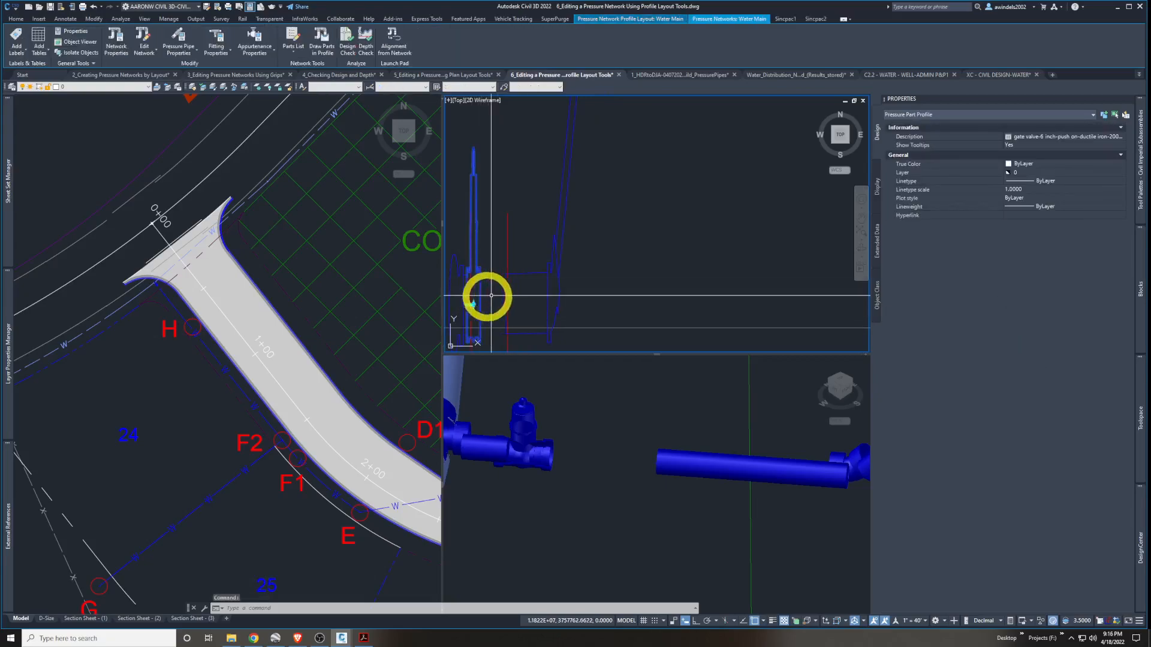
pyautogui.press('Escape')
pyautogui.press('Escape')
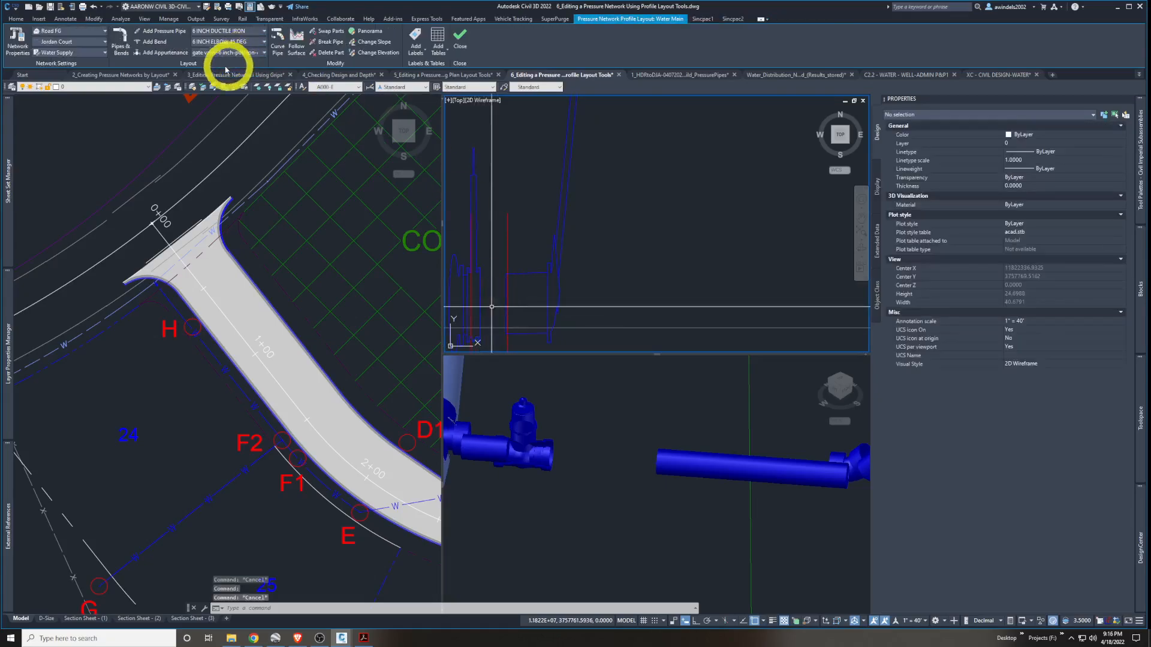
pyautogui.click(160, 52)
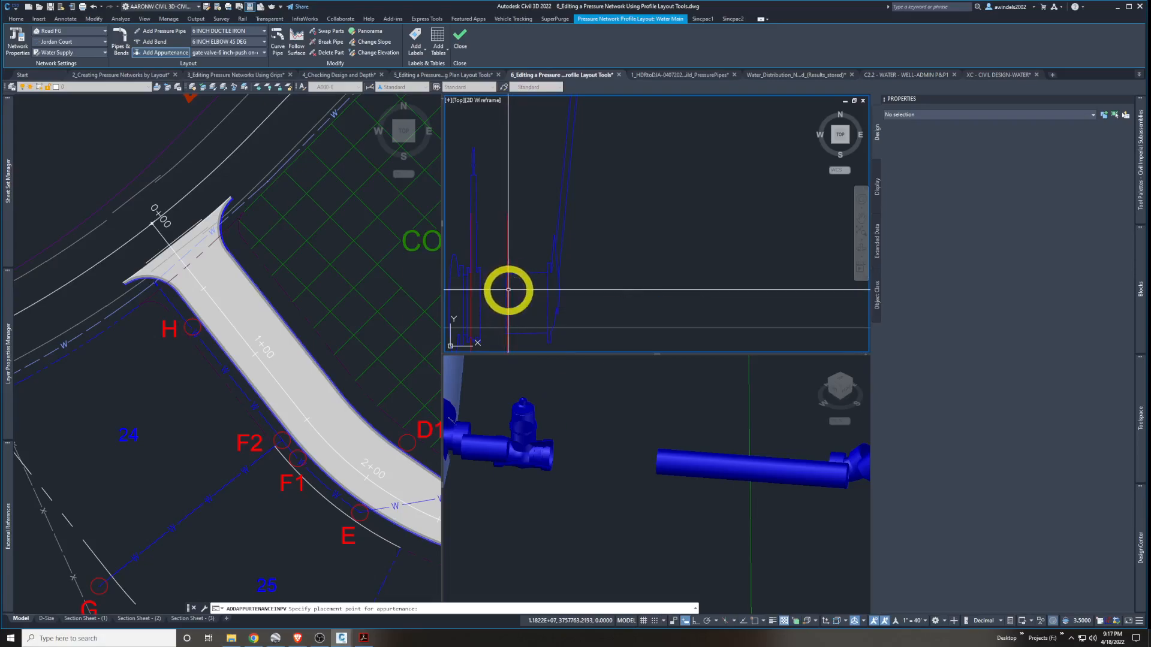
pyautogui.press('Escape')
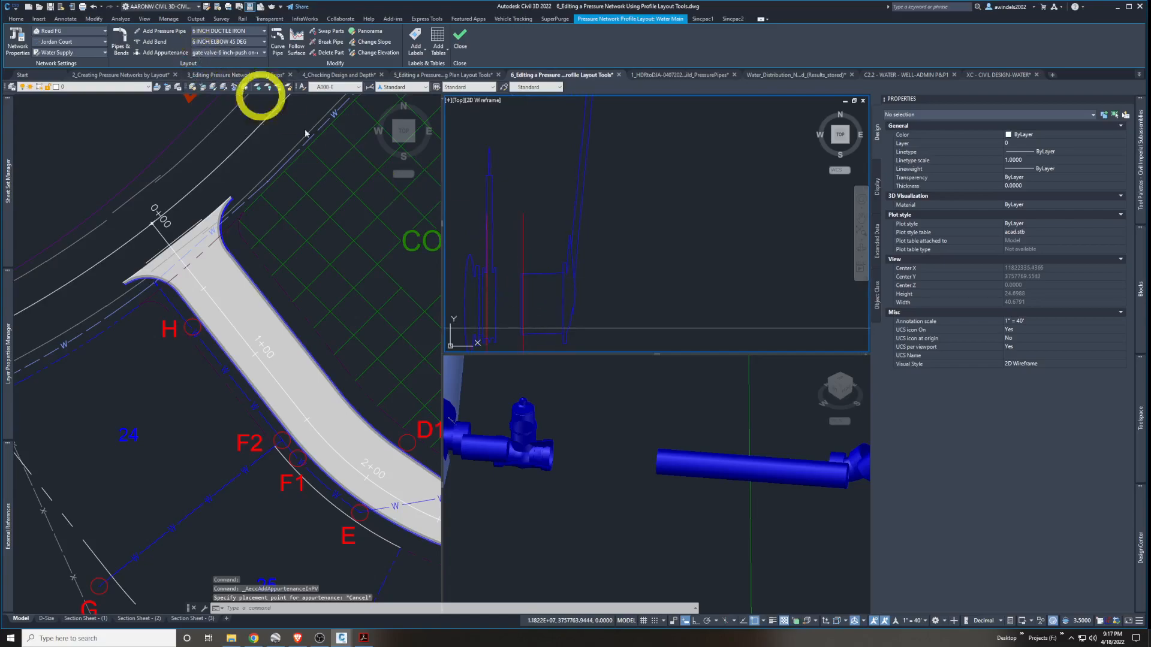
# Stretch the open end of the remaining lower pipe in the profile to connect it to the gate valve
pyautogui.click(533, 274)
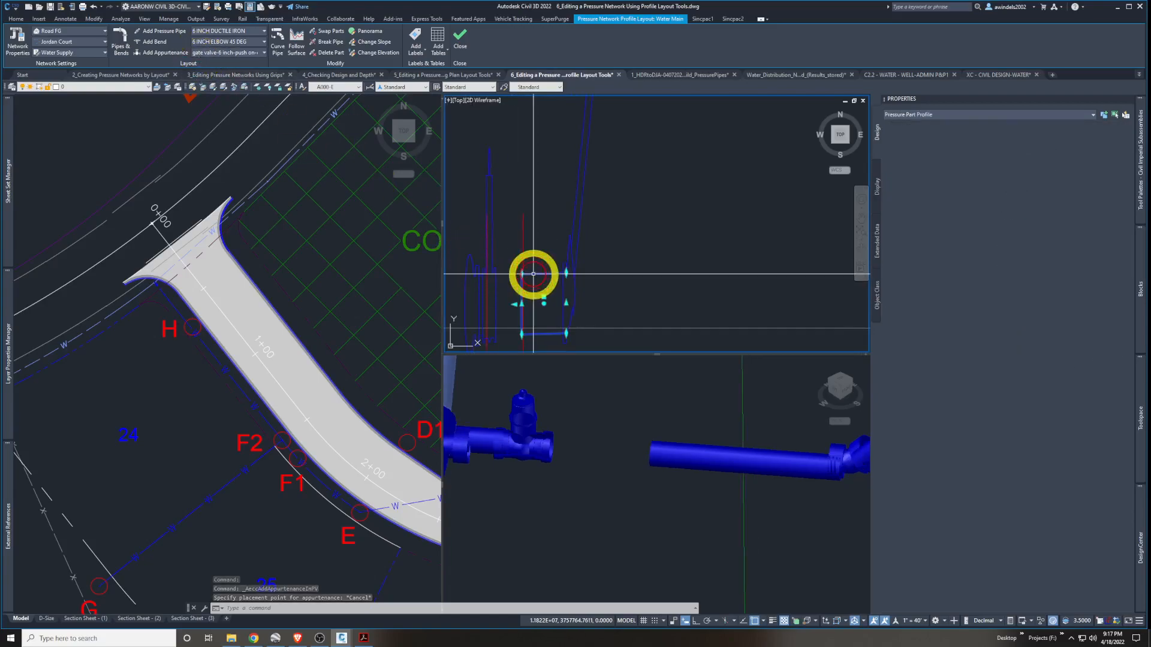
pyautogui.moveTo(542, 316); pyautogui.dragTo(564, 304, button='middle')
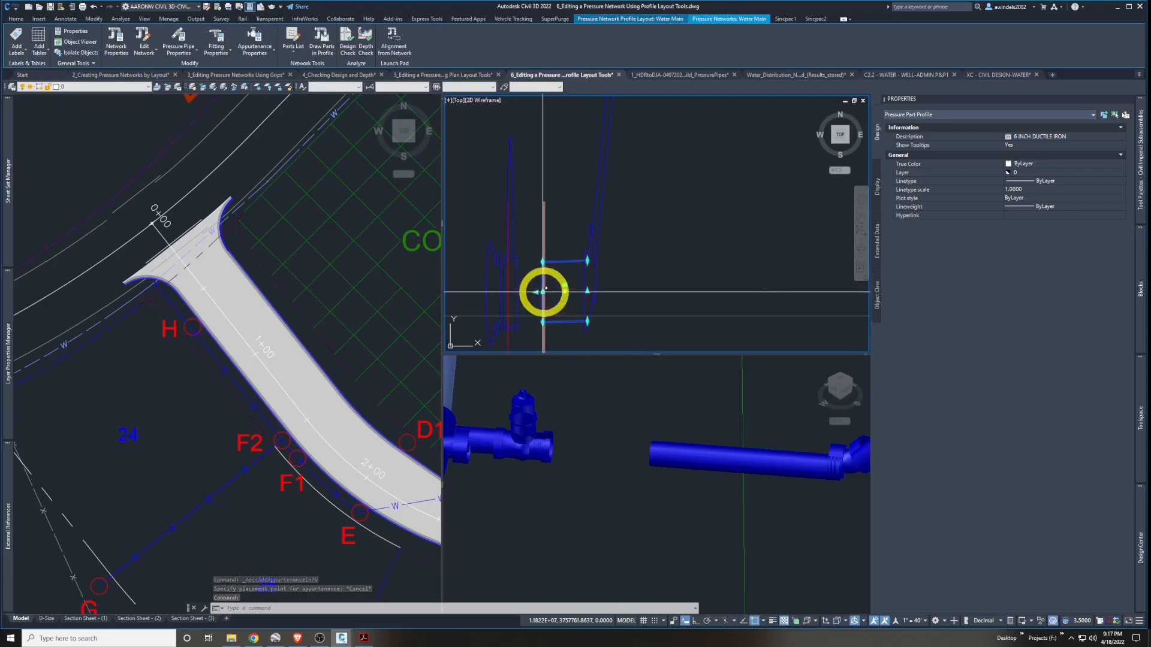
pyautogui.click(544, 291)
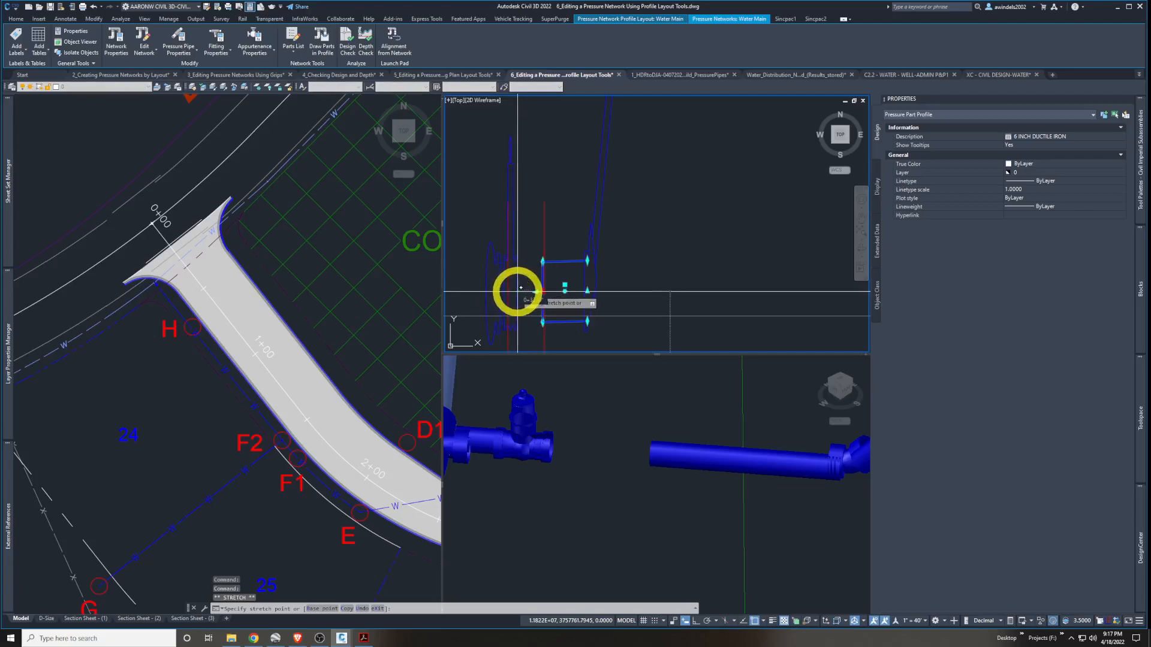
pyautogui.click(516, 292)
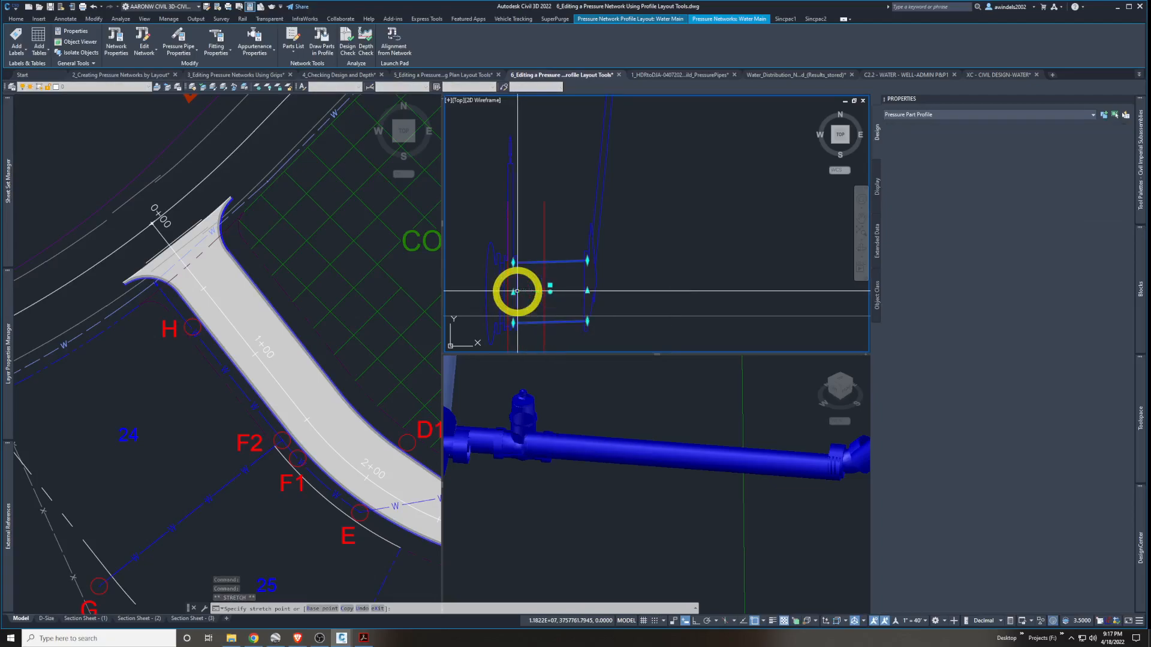
pyautogui.click(587, 421)
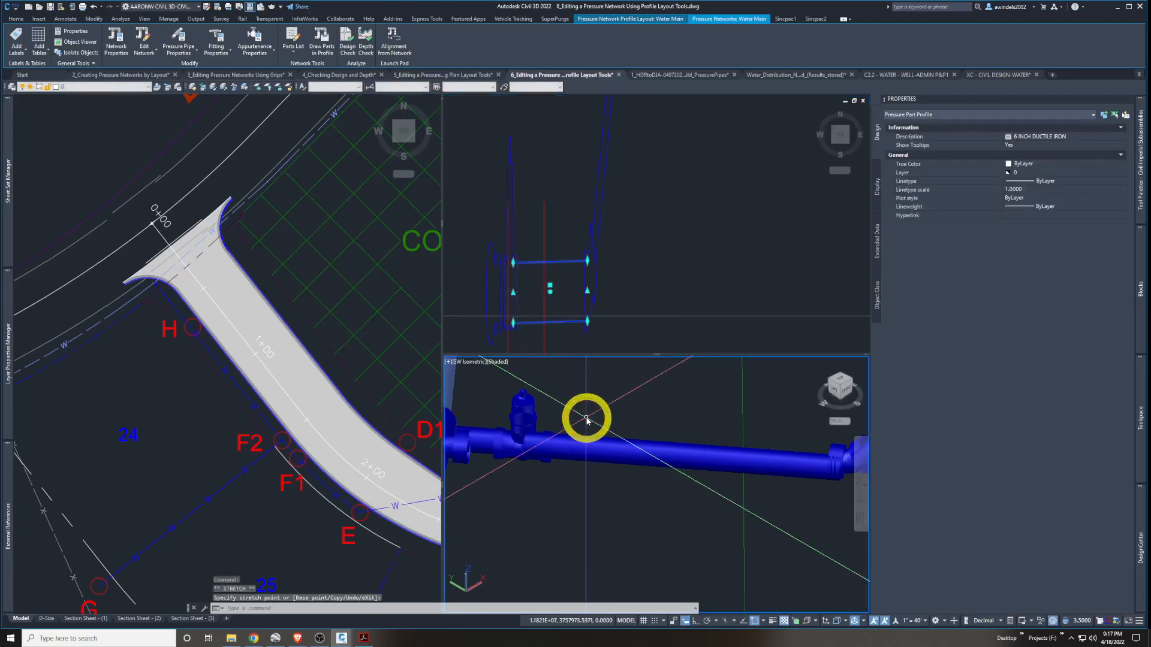
pyautogui.press('Escape')
pyautogui.press('Escape')
# Examine the gate valve, bends and connected pipes in the 3D view and in the profile
pyautogui.moveTo(616, 408); pyautogui.dragTo(603, 410, button='middle')
pyautogui.scroll(-3, 603, 410)
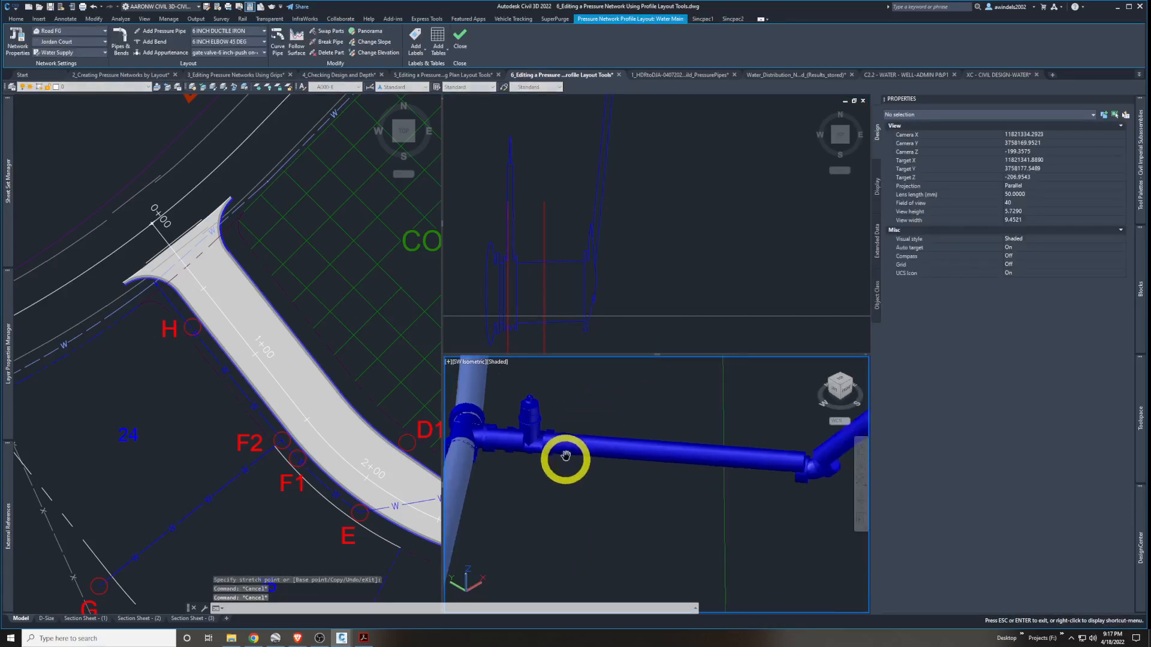
pyautogui.scroll(-2, 565, 427)
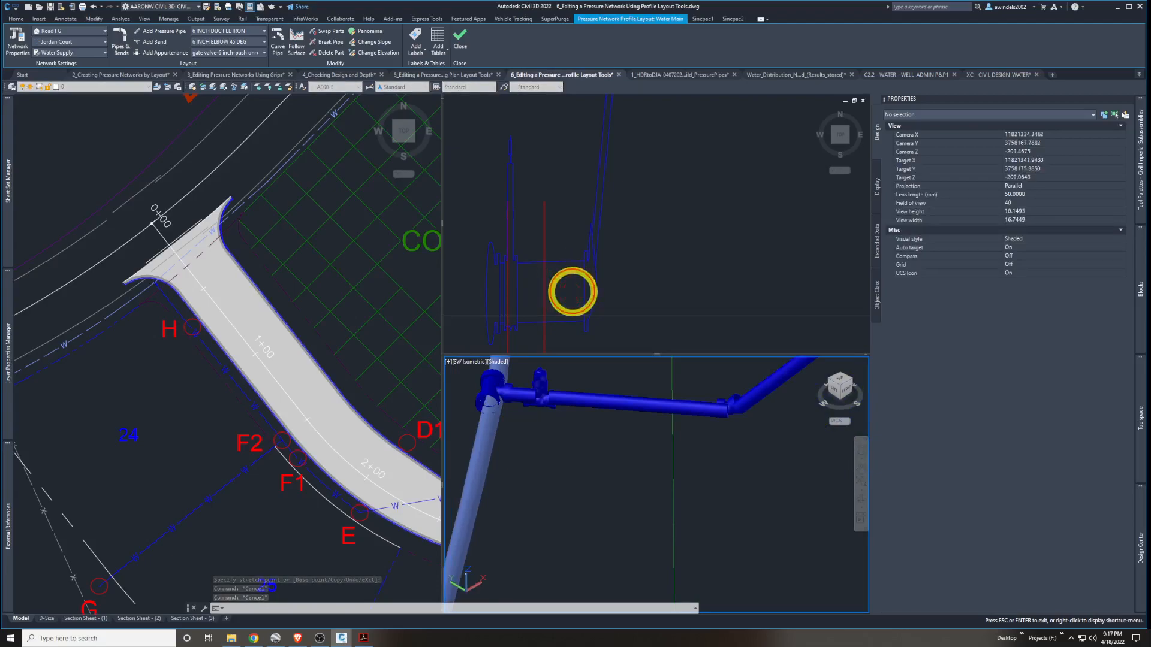
pyautogui.scroll(-3, 573, 292)
pyautogui.scroll(2, 573, 292)
pyautogui.moveTo(585, 419); pyautogui.dragTo(582, 471, button='middle')
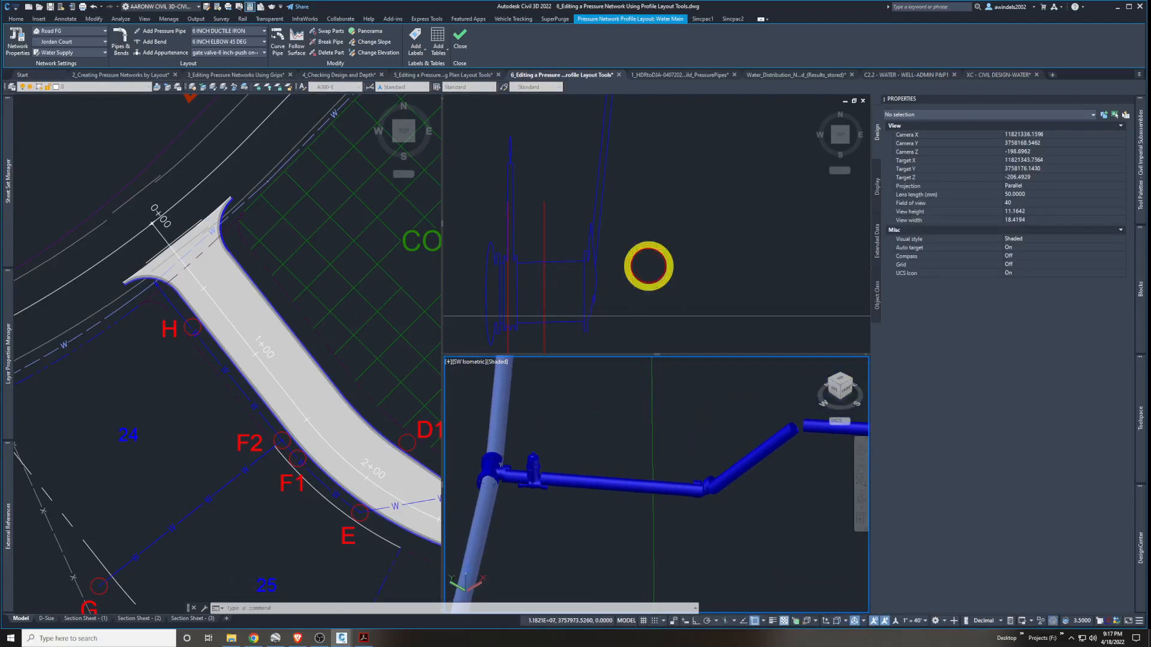
pyautogui.click(648, 265)
pyautogui.press('Escape')
pyautogui.press('Escape')
pyautogui.press('Escape')
pyautogui.moveTo(669, 256); pyautogui.dragTo(646, 264, button='middle')
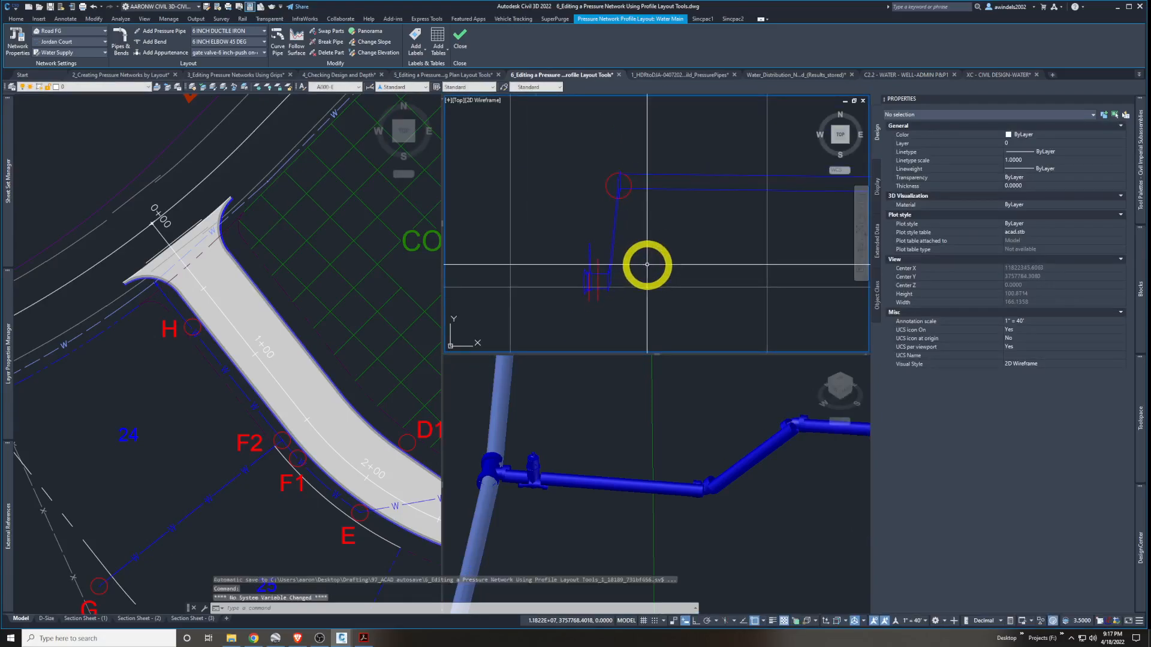
pyautogui.press('Escape')
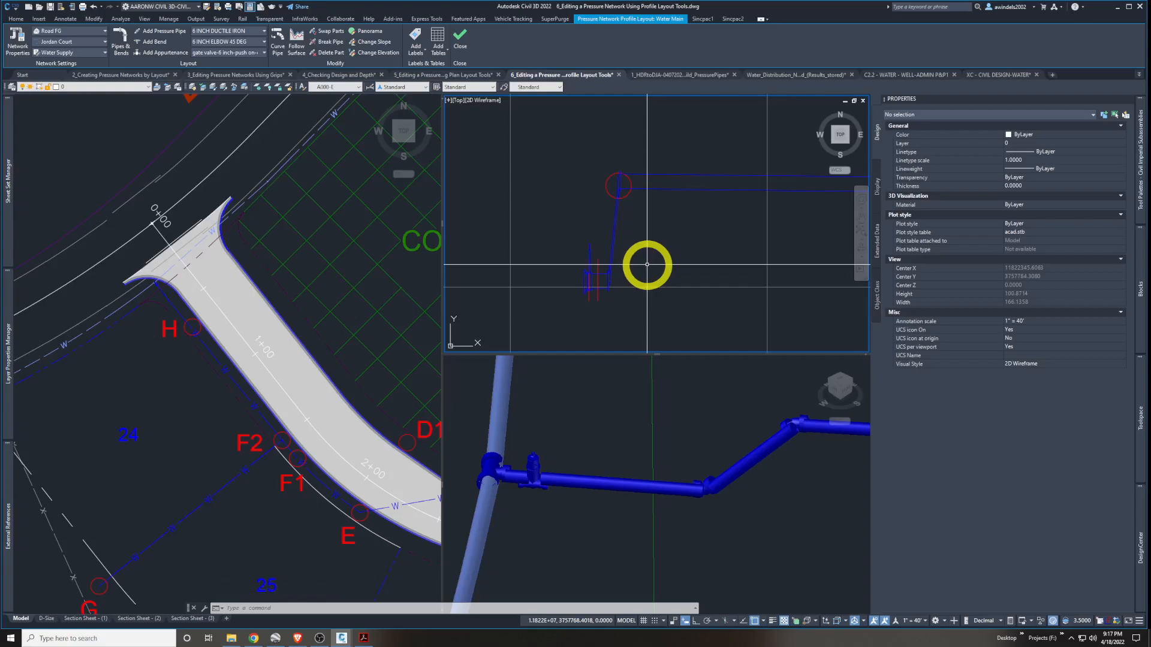
pyautogui.click(694, 246)
pyautogui.scroll(-8, 702, 245)
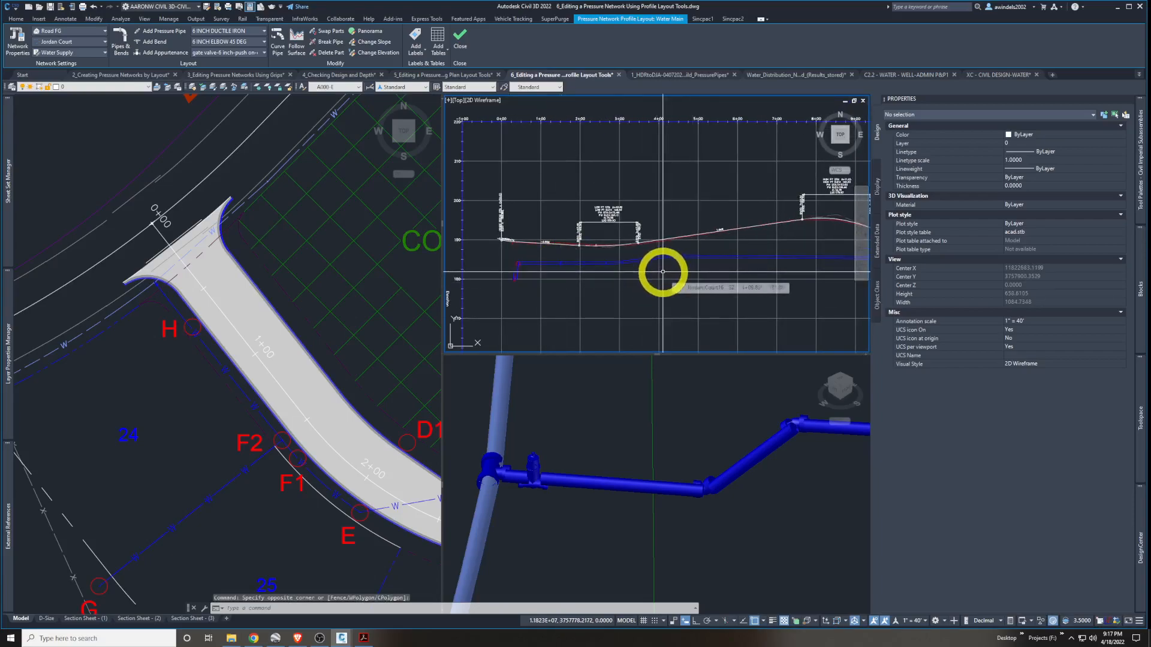
pyautogui.press('Escape')
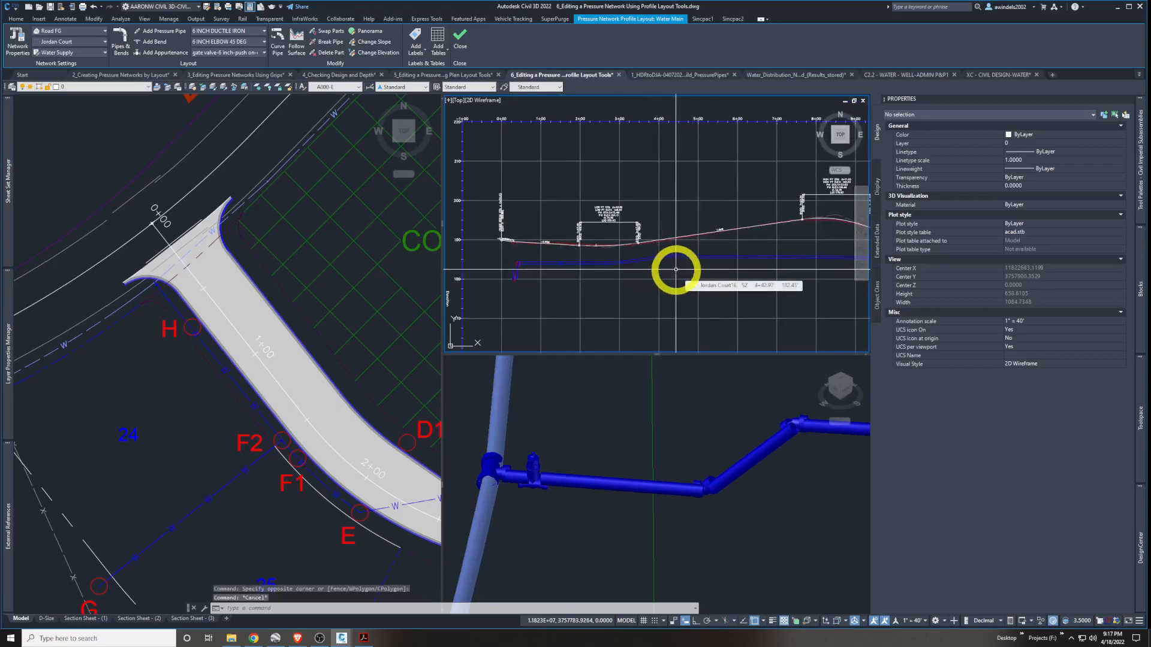
pyautogui.press('Escape')
pyautogui.press('Escape')
# Apply Follow Surface to the long straight pipe beneath the crest of the Jordan Court profile, at a depth of 4.5 below the surface
pyautogui.moveTo(689, 270); pyautogui.dragTo(681, 261, button='middle')
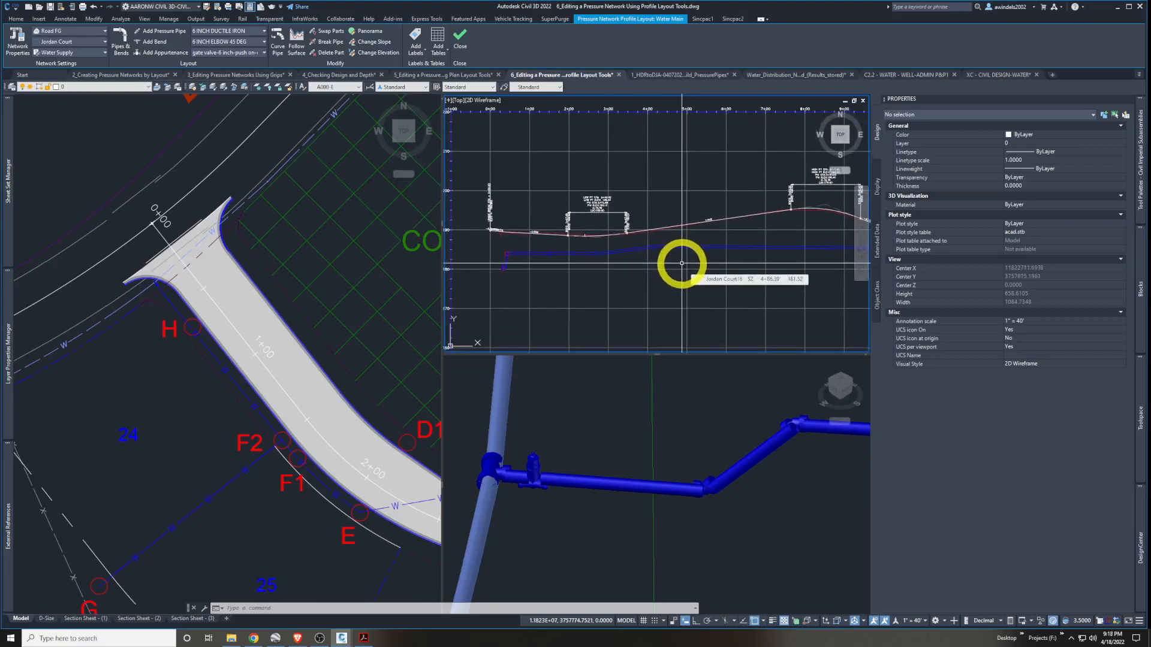
pyautogui.scroll(-2, 682, 264)
pyautogui.scroll(-5, 659, 273)
pyautogui.scroll(5, 655, 274)
pyautogui.moveTo(550, 264); pyautogui.dragTo(594, 275, button='middle')
pyautogui.scroll(2, 612, 270)
pyautogui.click(597, 264)
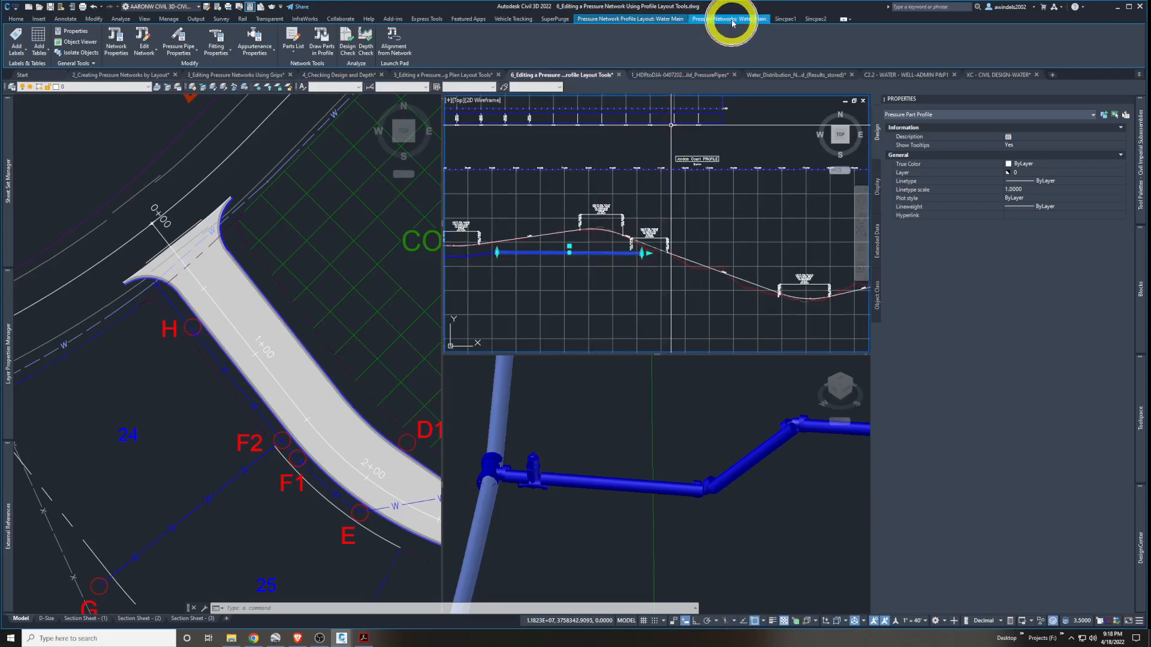
pyautogui.click(651, 24)
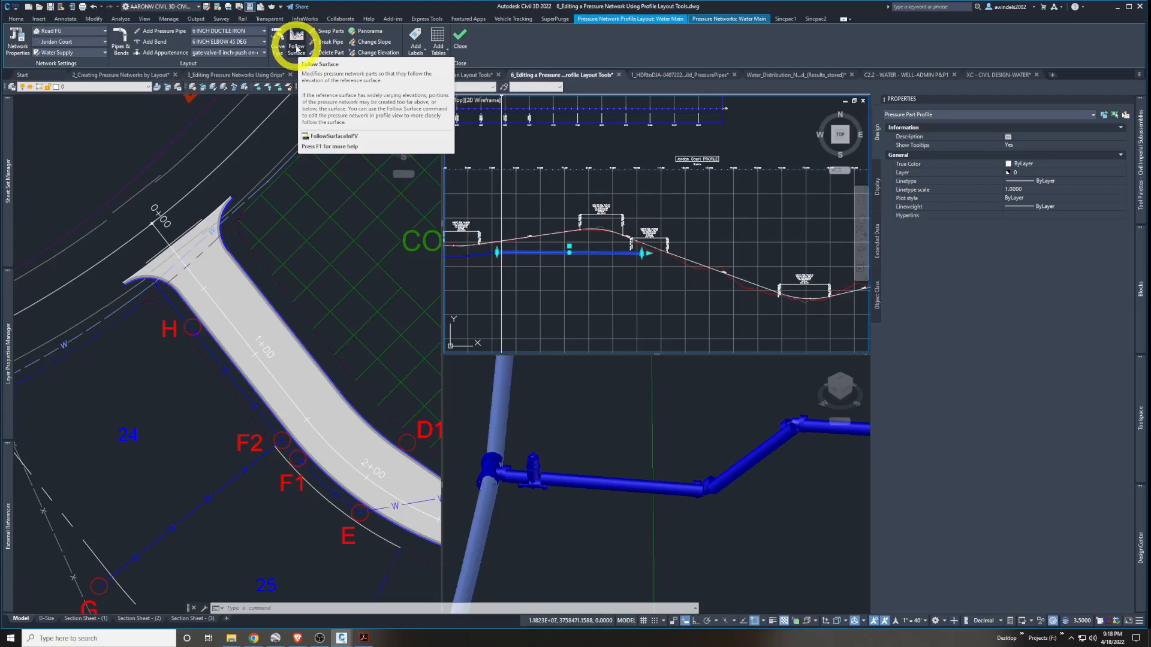
pyautogui.click(296, 48)
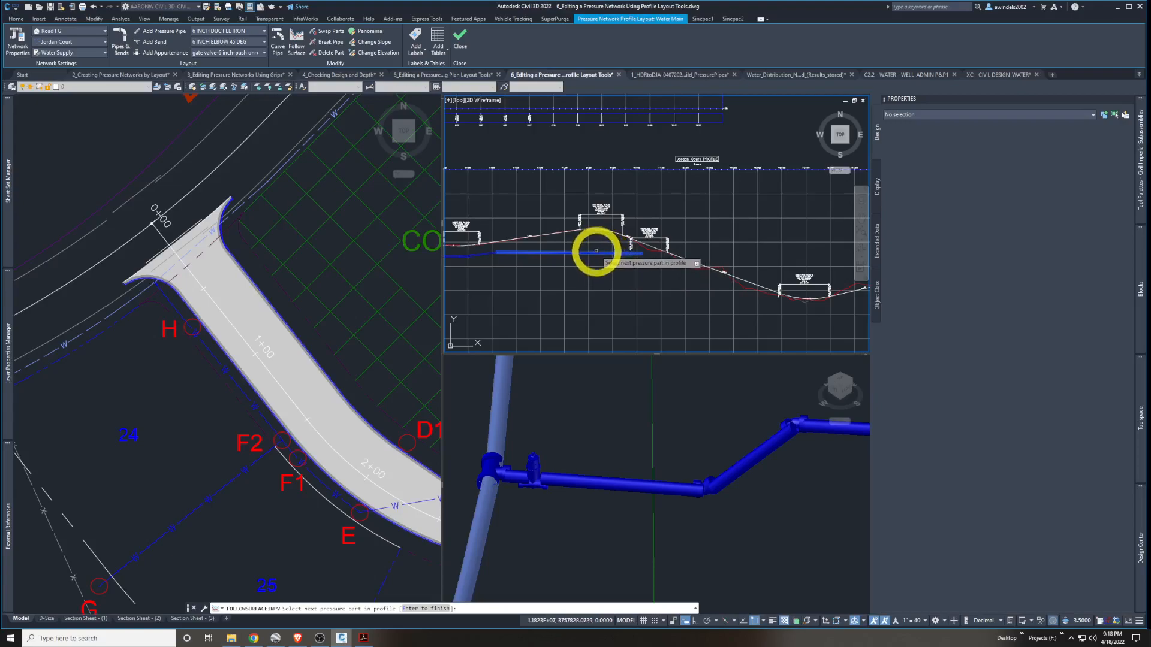
pyautogui.click(597, 253)
pyautogui.click(598, 254)
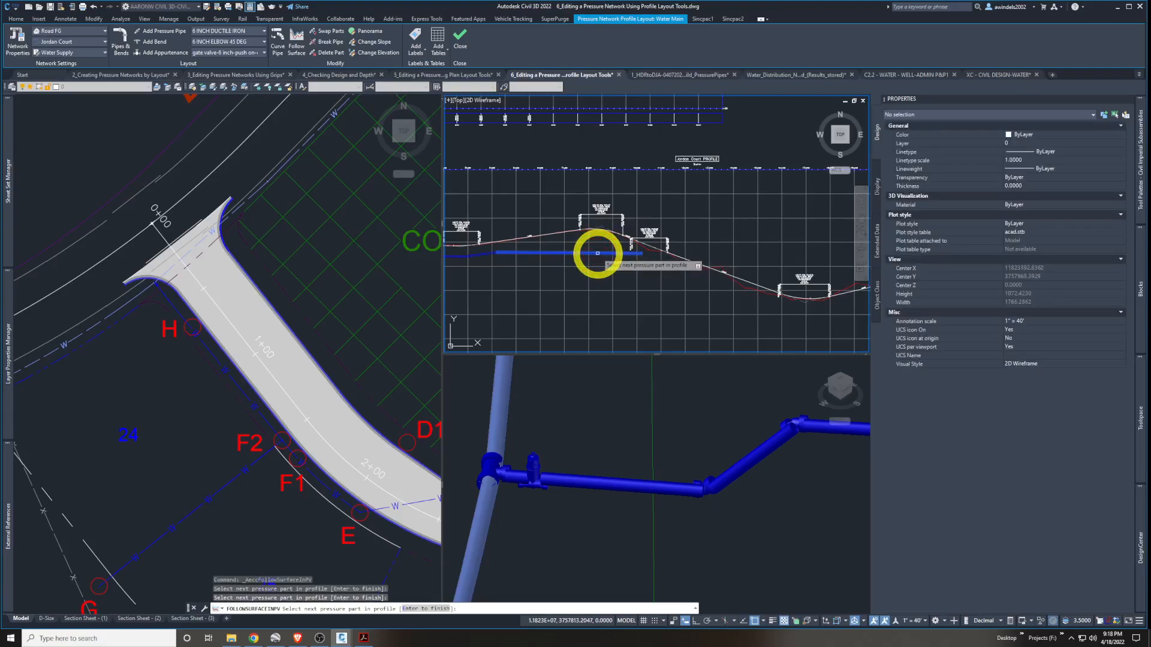
pyautogui.press('Return')
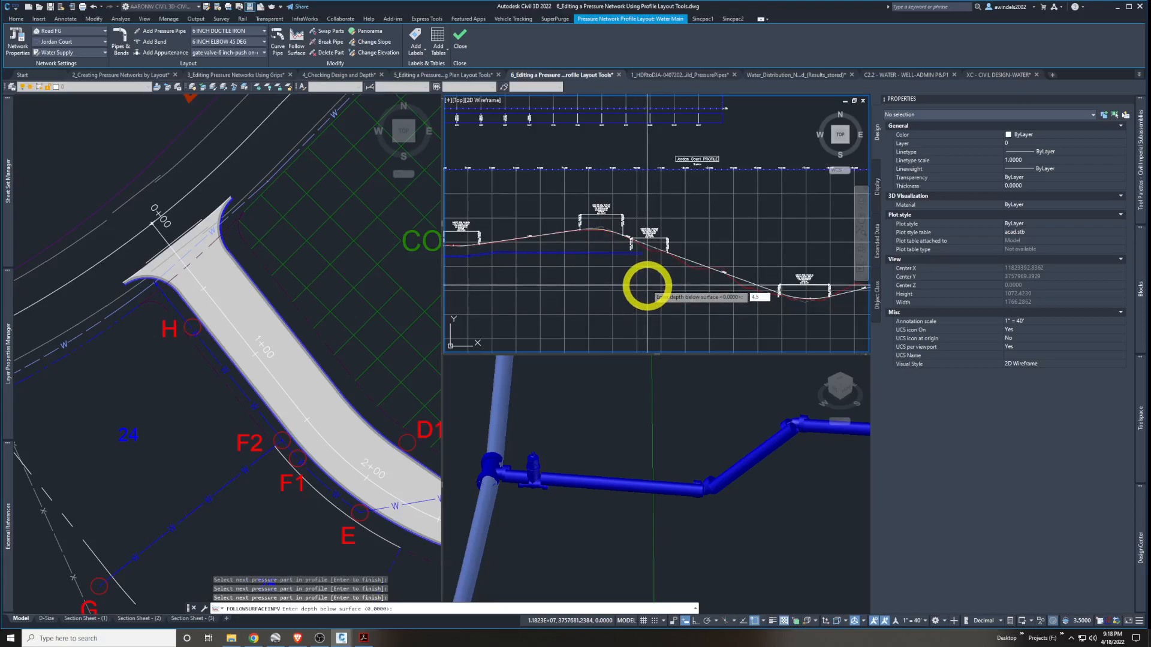
pyautogui.write('4.5')
pyautogui.press('Return')
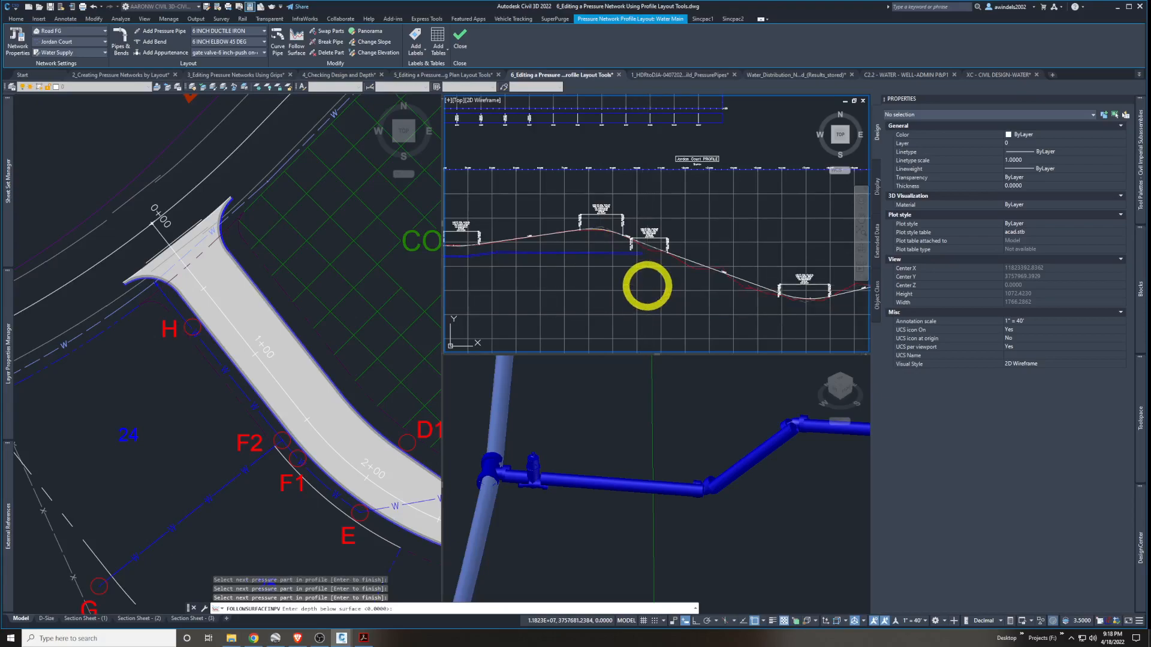
pyautogui.press('Return')
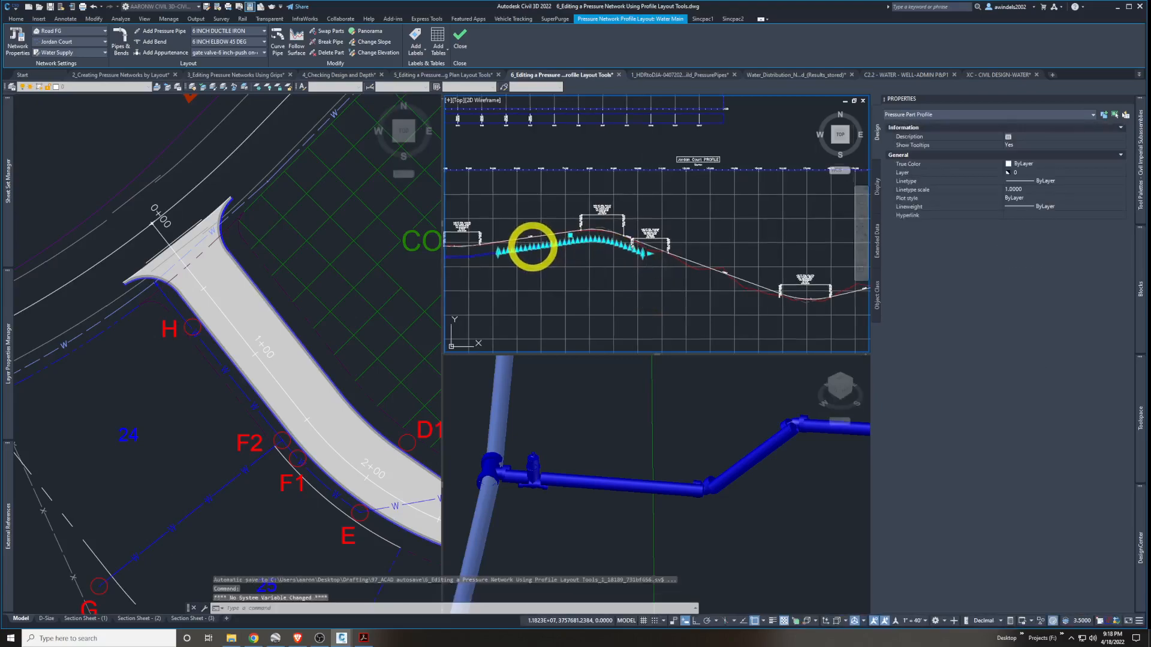
# Examine how the long pipe follows the surface along the Jordan Court profile, including its vertices and both ends
pyautogui.scroll(4, 533, 246)
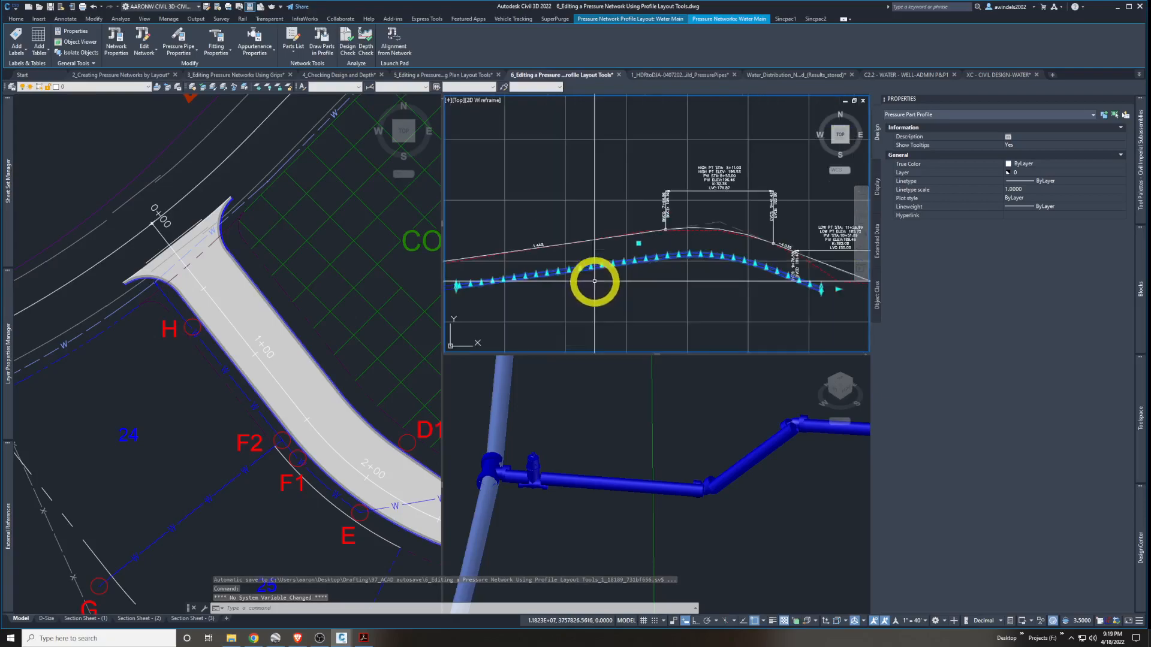
pyautogui.moveTo(617, 290); pyautogui.dragTo(721, 281, button='middle')
pyautogui.press('Escape')
pyautogui.press('Escape')
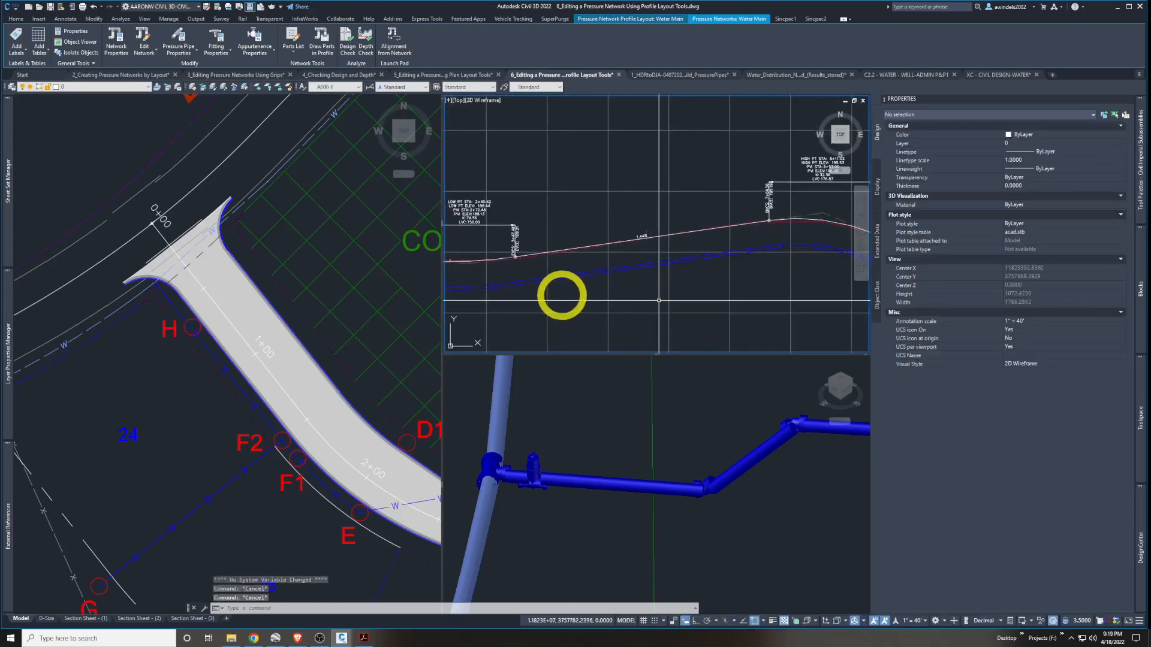
pyautogui.scroll(-5, 576, 282)
pyautogui.click(623, 236)
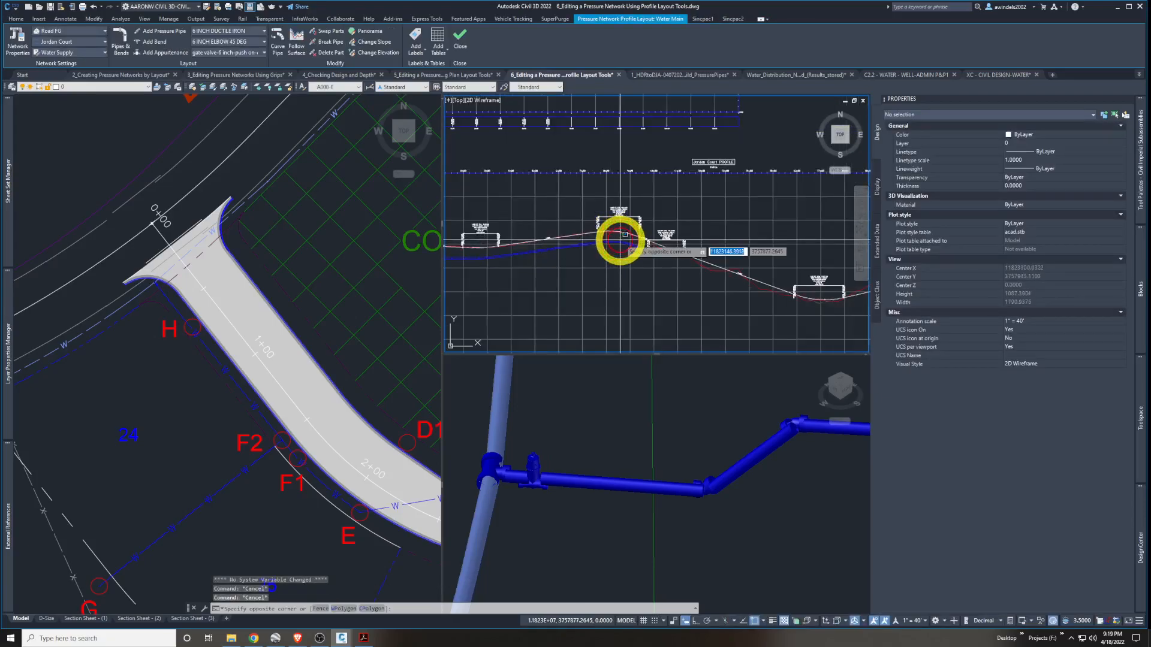
pyautogui.press('Escape')
pyautogui.press('Escape')
pyautogui.moveTo(619, 241); pyautogui.dragTo(724, 275, button='middle')
pyautogui.scroll(4, 663, 261)
pyautogui.scroll(-4, 723, 273)
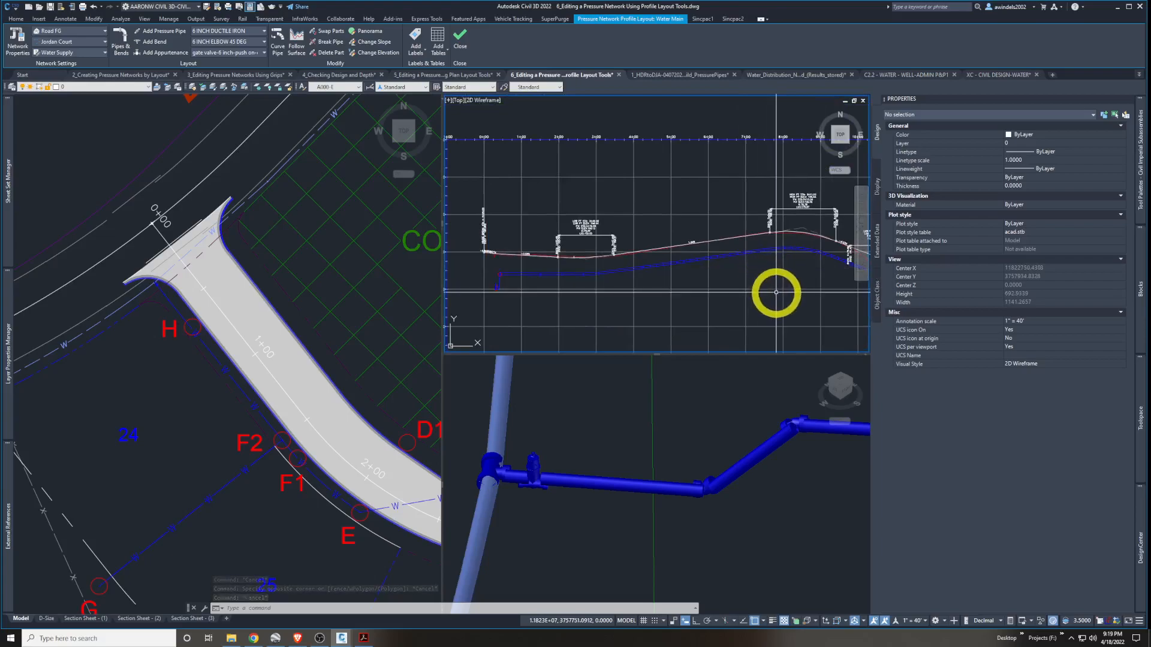
pyautogui.moveTo(776, 293); pyautogui.dragTo(738, 300, button='middle')
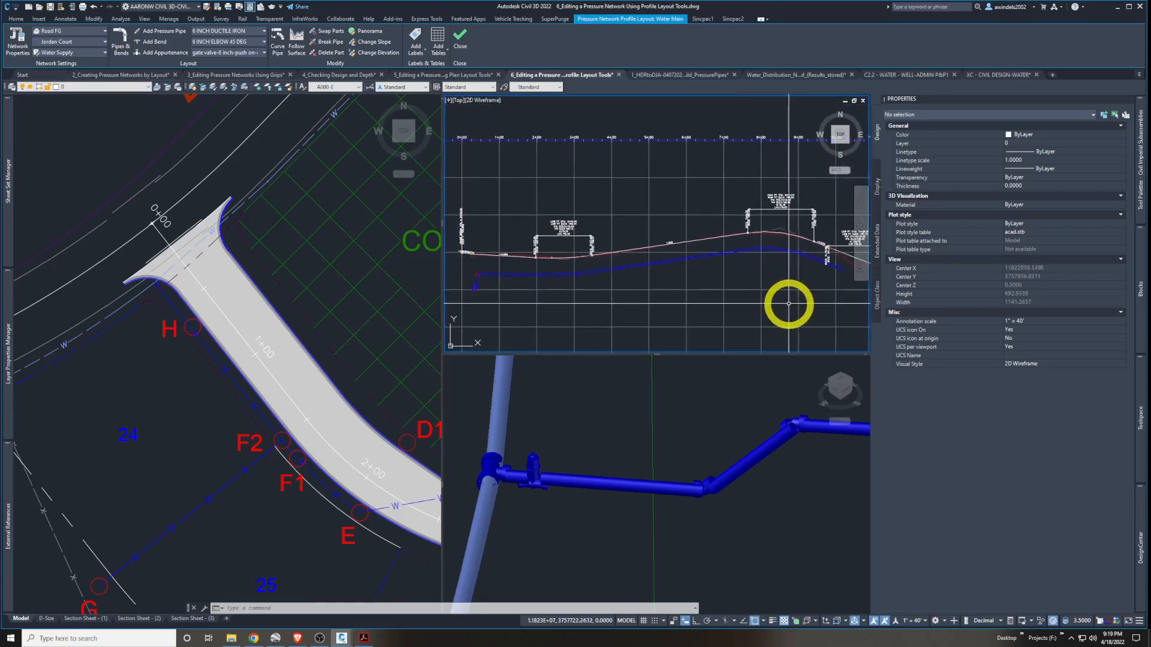
pyautogui.click(772, 251)
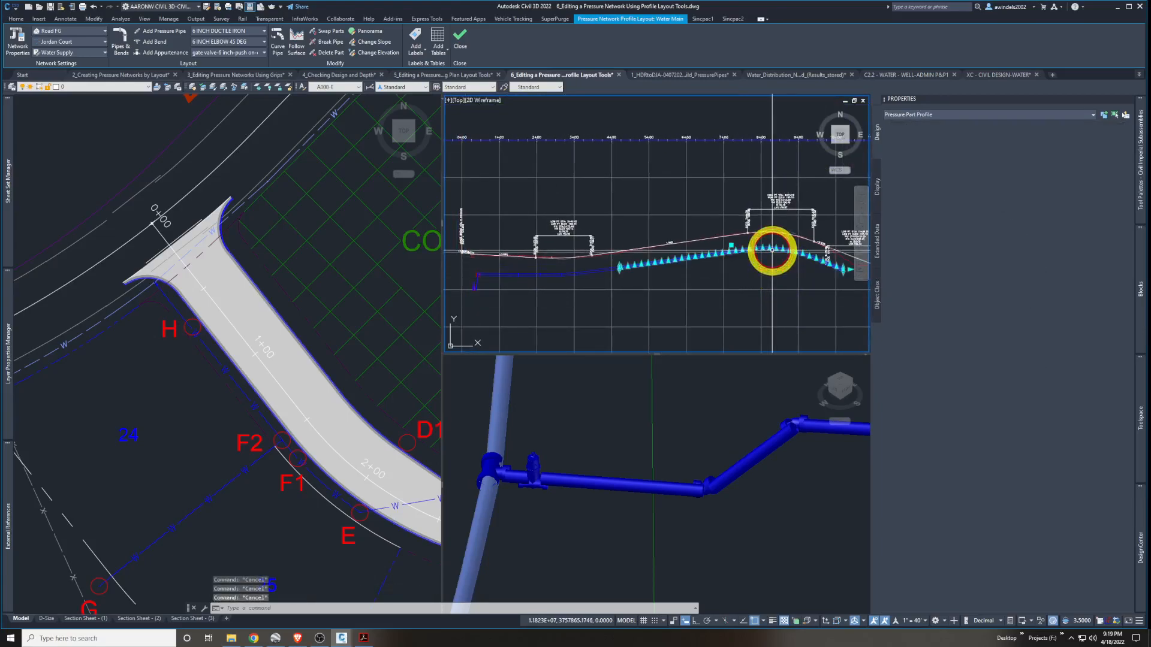
pyautogui.press('Escape')
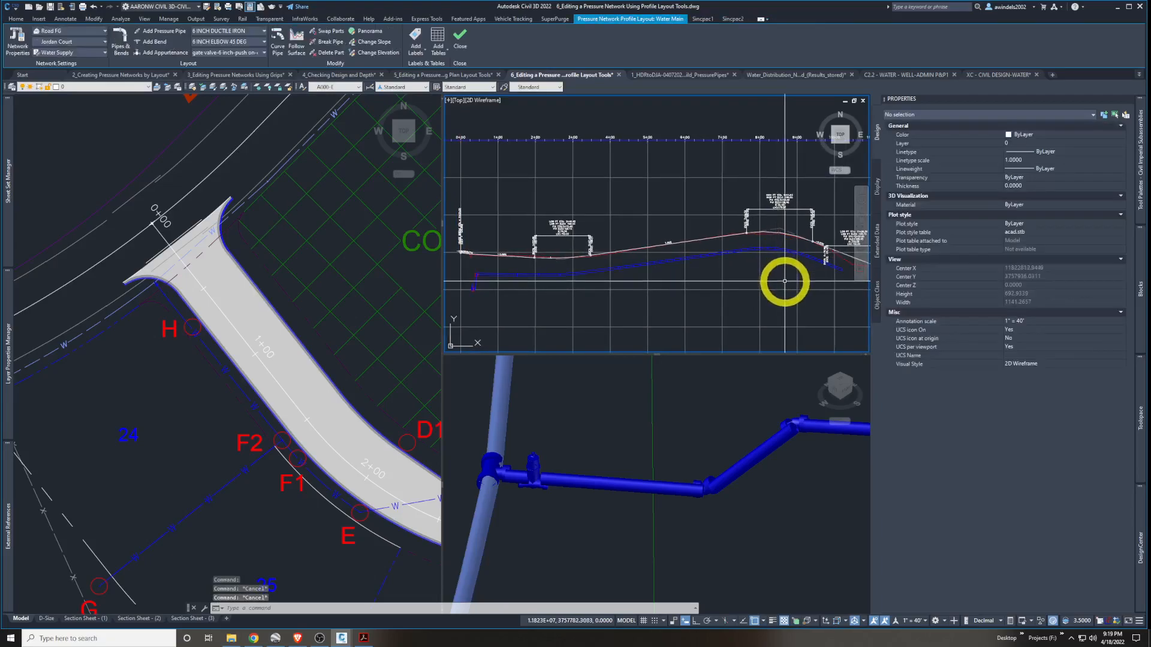